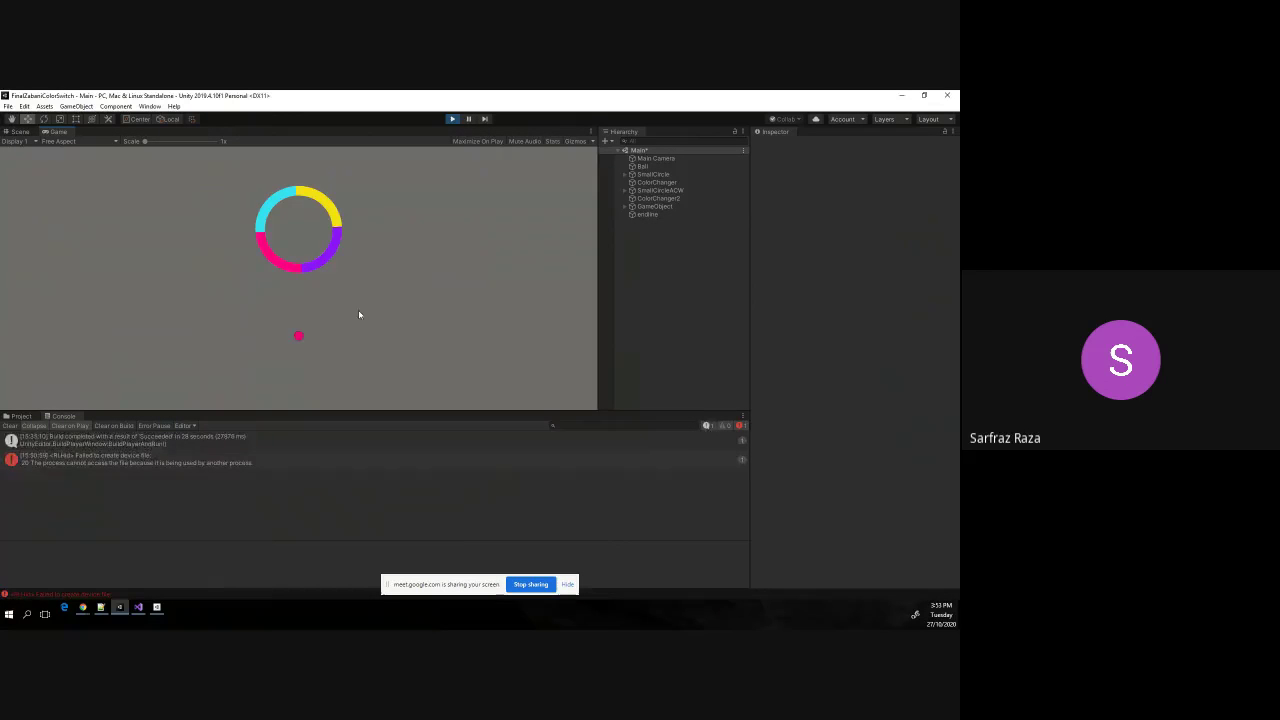
Make the ball jump once, then stop and restart the game in Play mode.
left_click(387, 207)
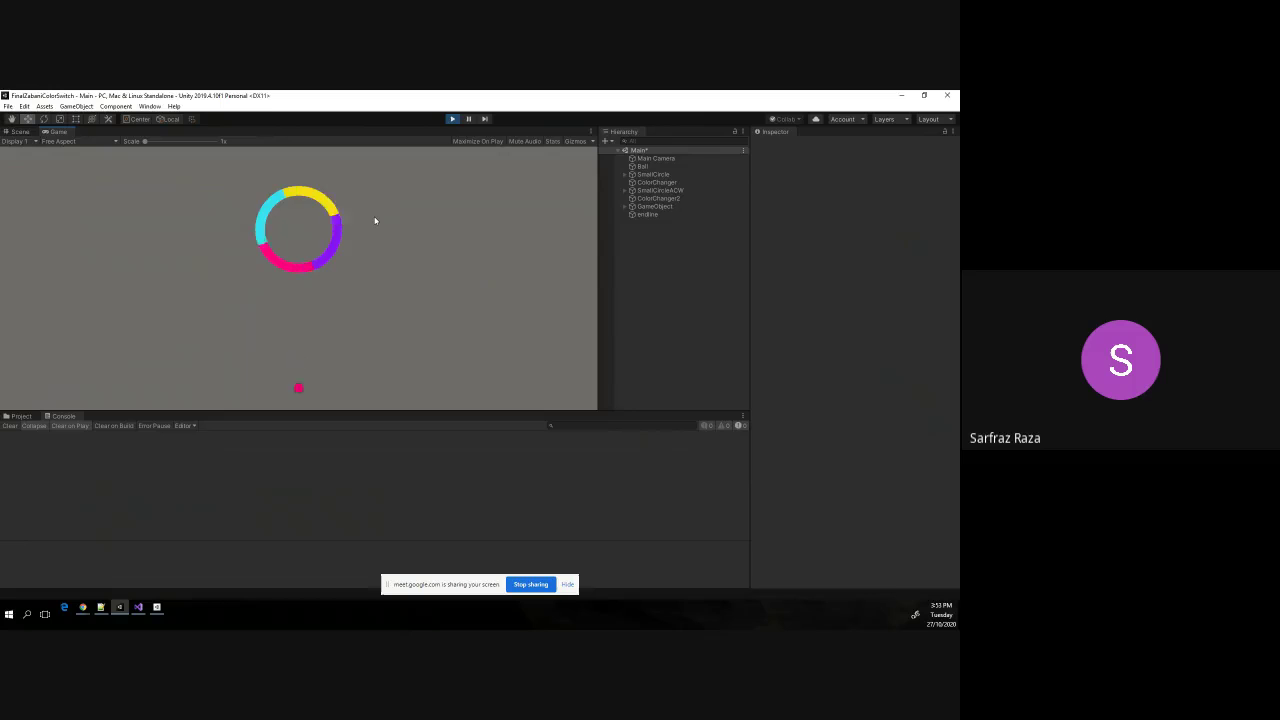
left_click(452, 119)
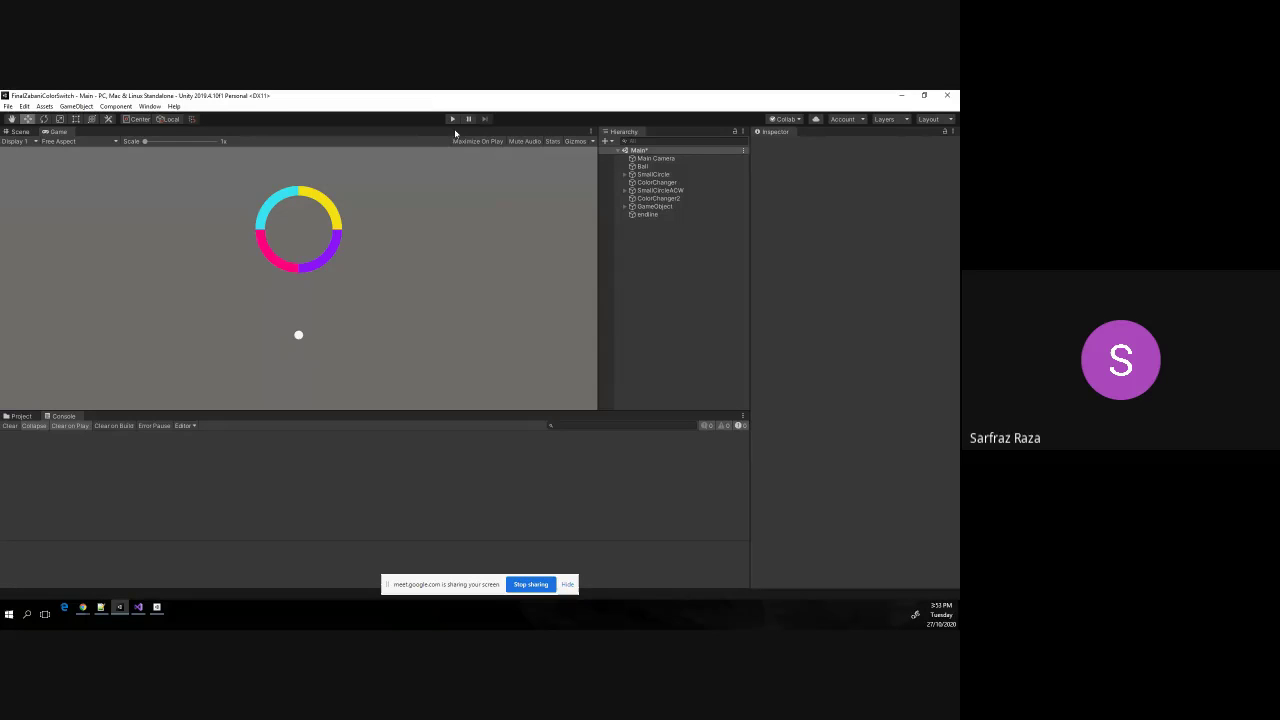
left_click(452, 119)
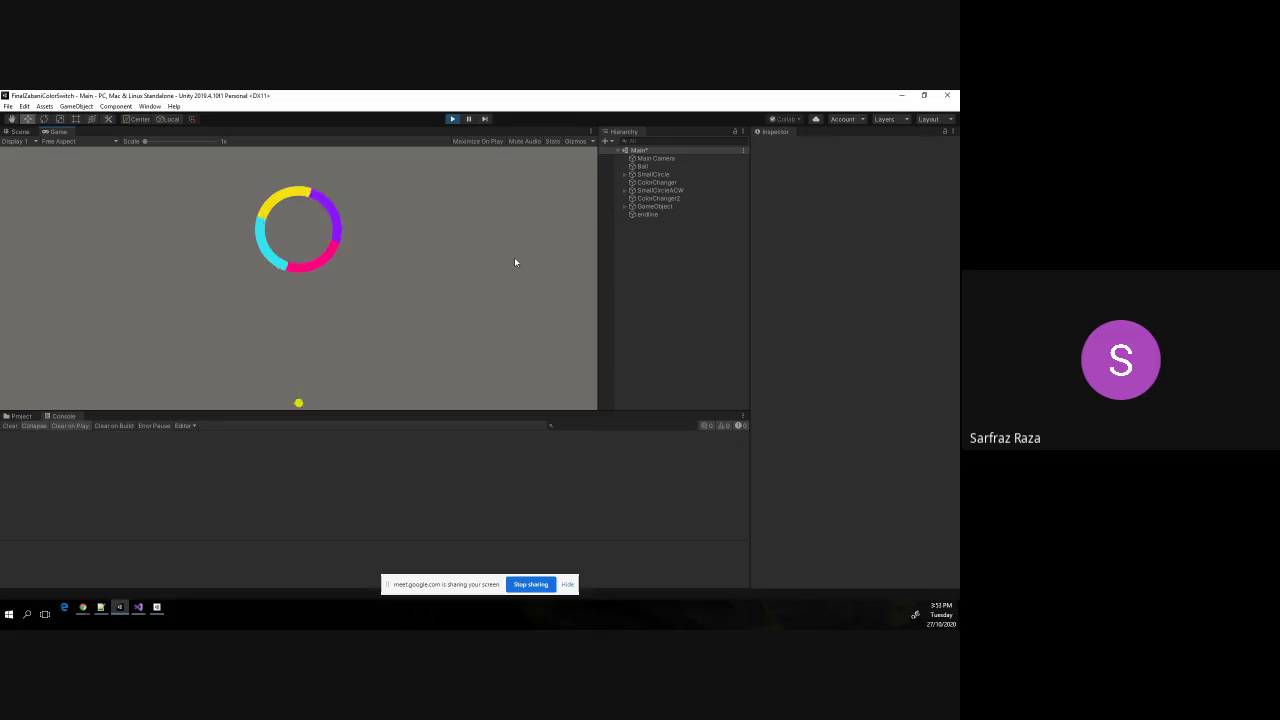
Bounce the ball up through the first rotating ring to the color changer.
left_click(515, 262)
left_click(515, 262)
left_click(515, 262)
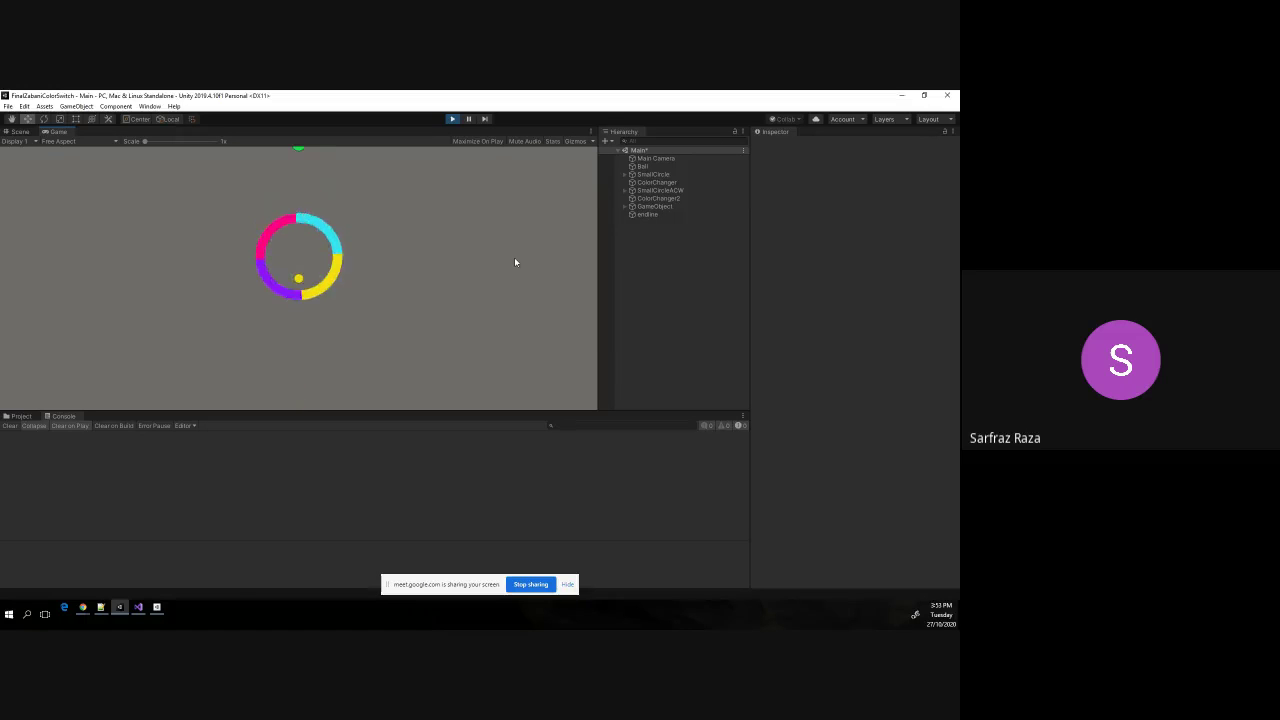
left_click(515, 262)
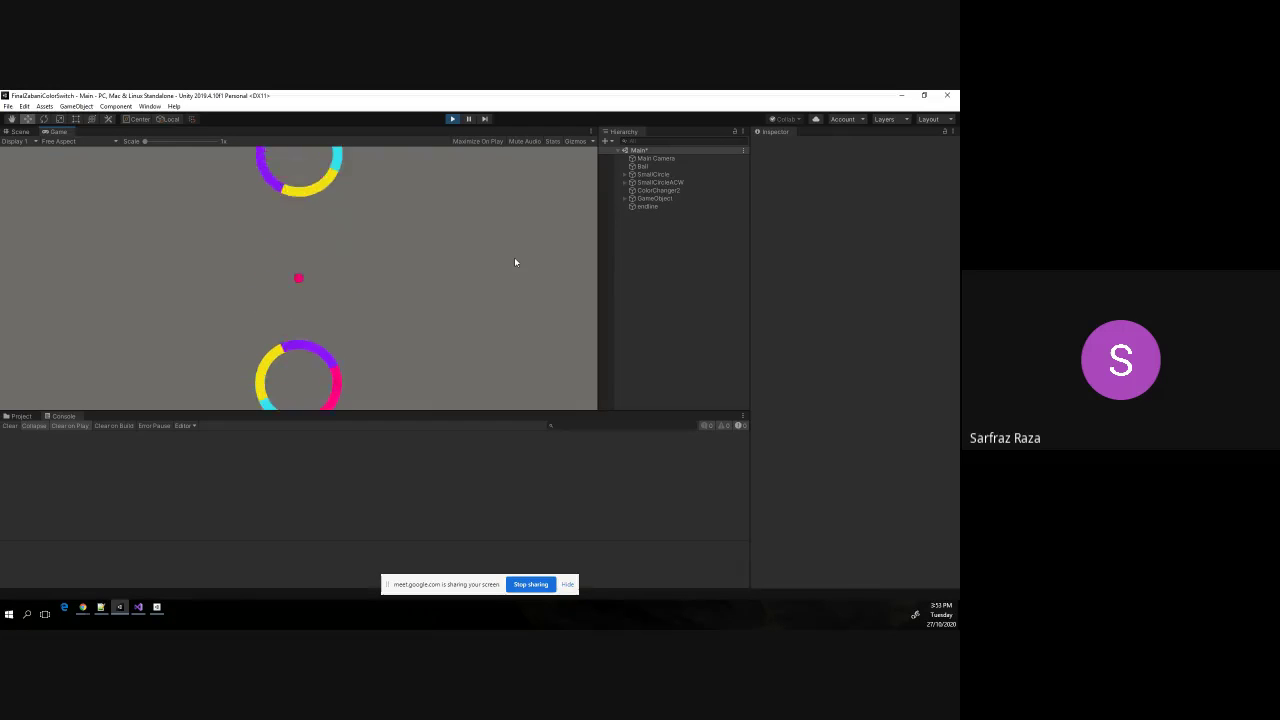
left_click(515, 261)
left_click(515, 261)
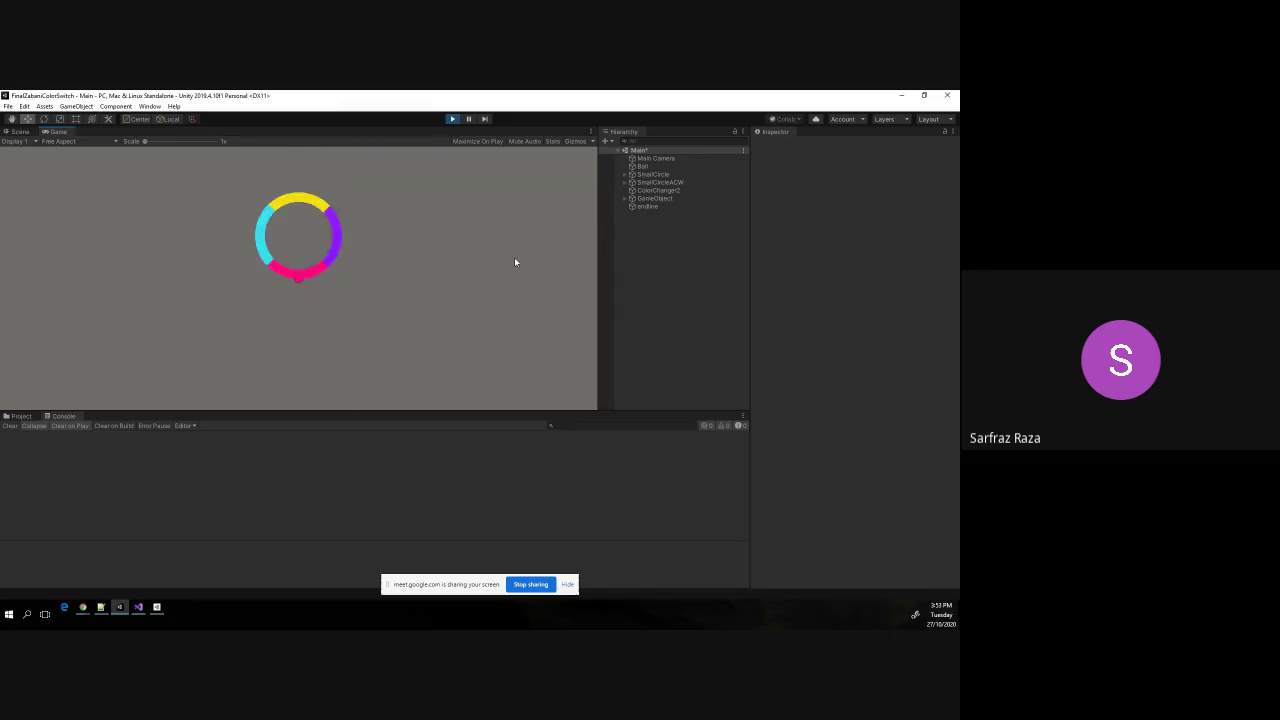
left_click(515, 261)
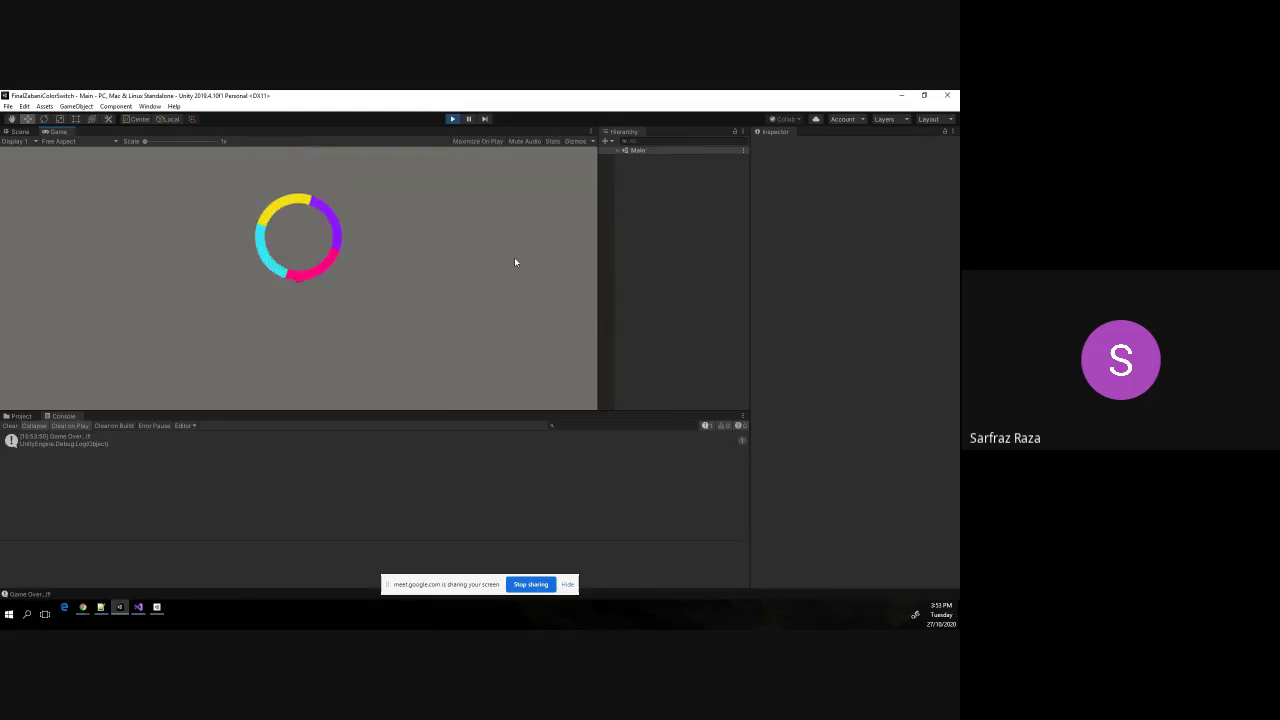
left_click(515, 262)
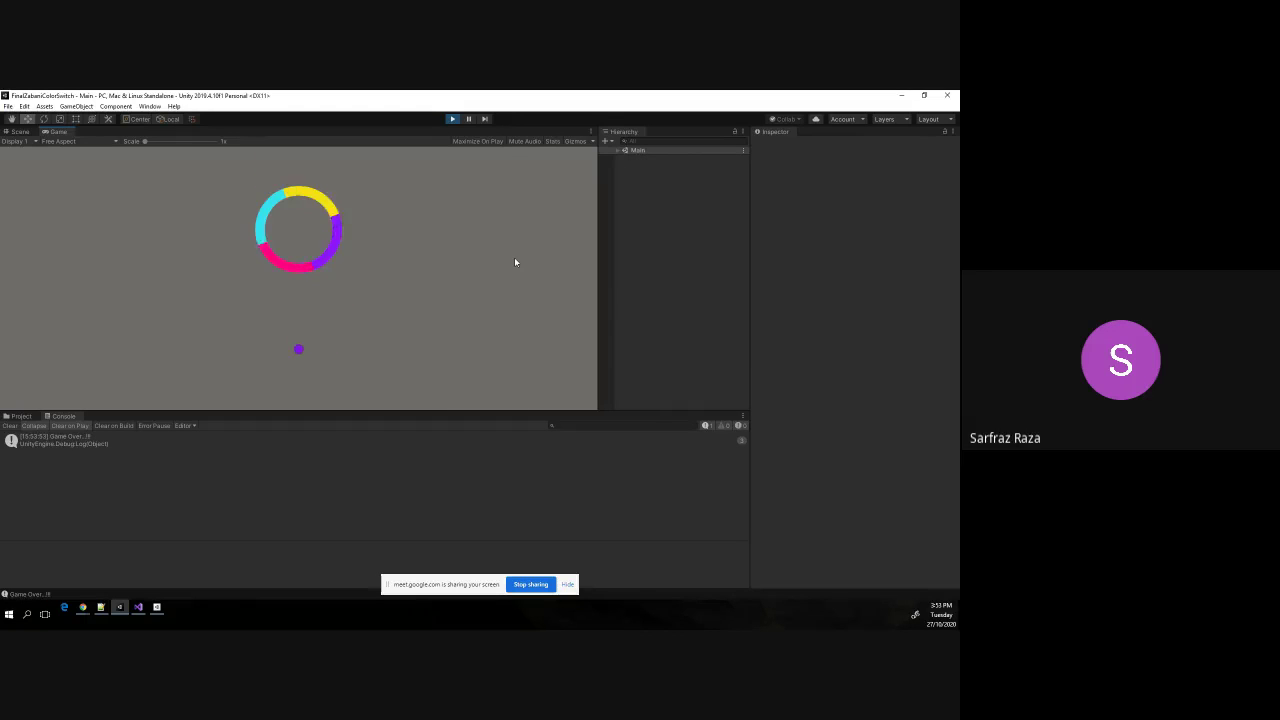
left_click(514, 257)
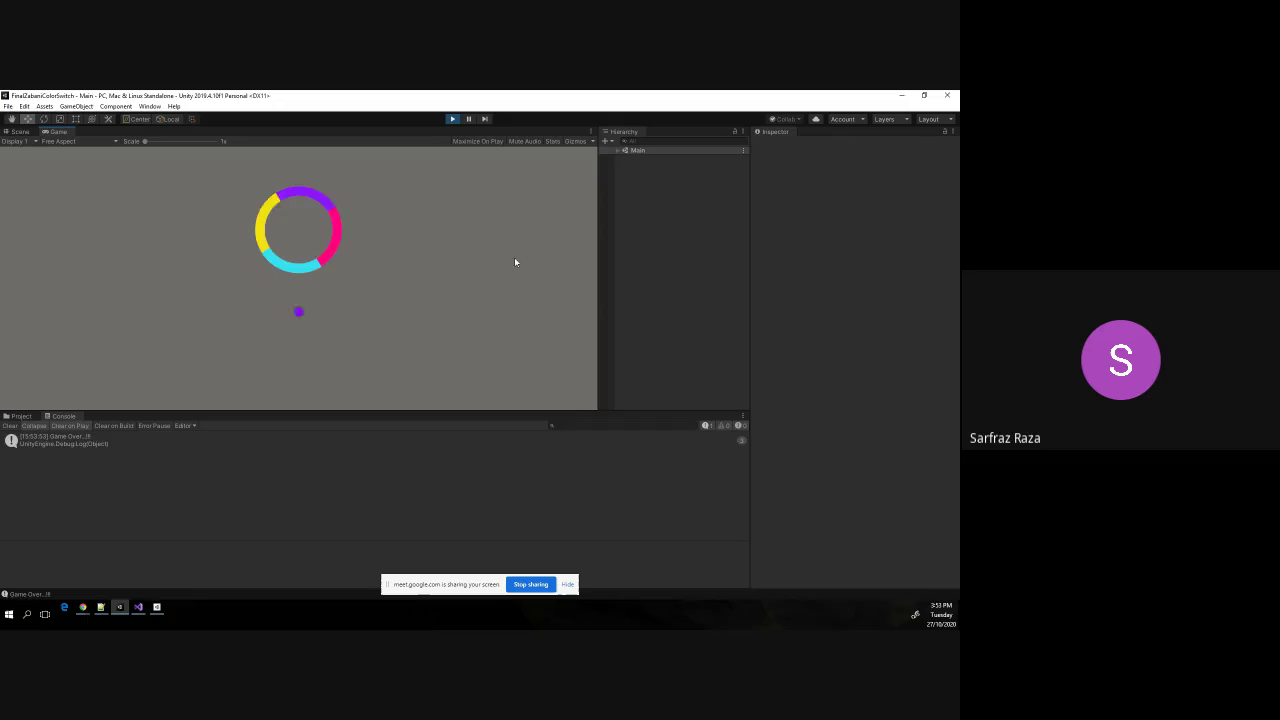
Keep the ball jumping past the next ring after the reset, then exit Play mode.
left_click(471, 199)
left_click(471, 199)
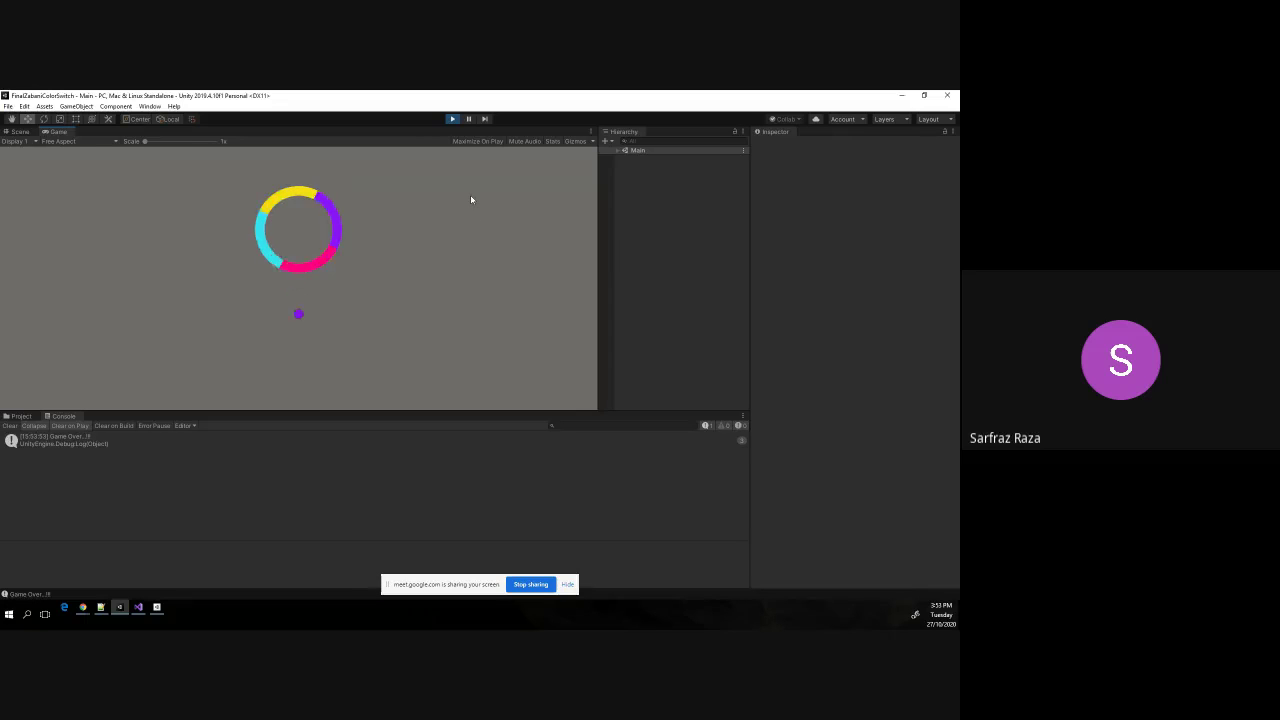
left_click(471, 199)
left_click(471, 199)
left_click(471, 199)
left_click(471, 199)
left_click(471, 199)
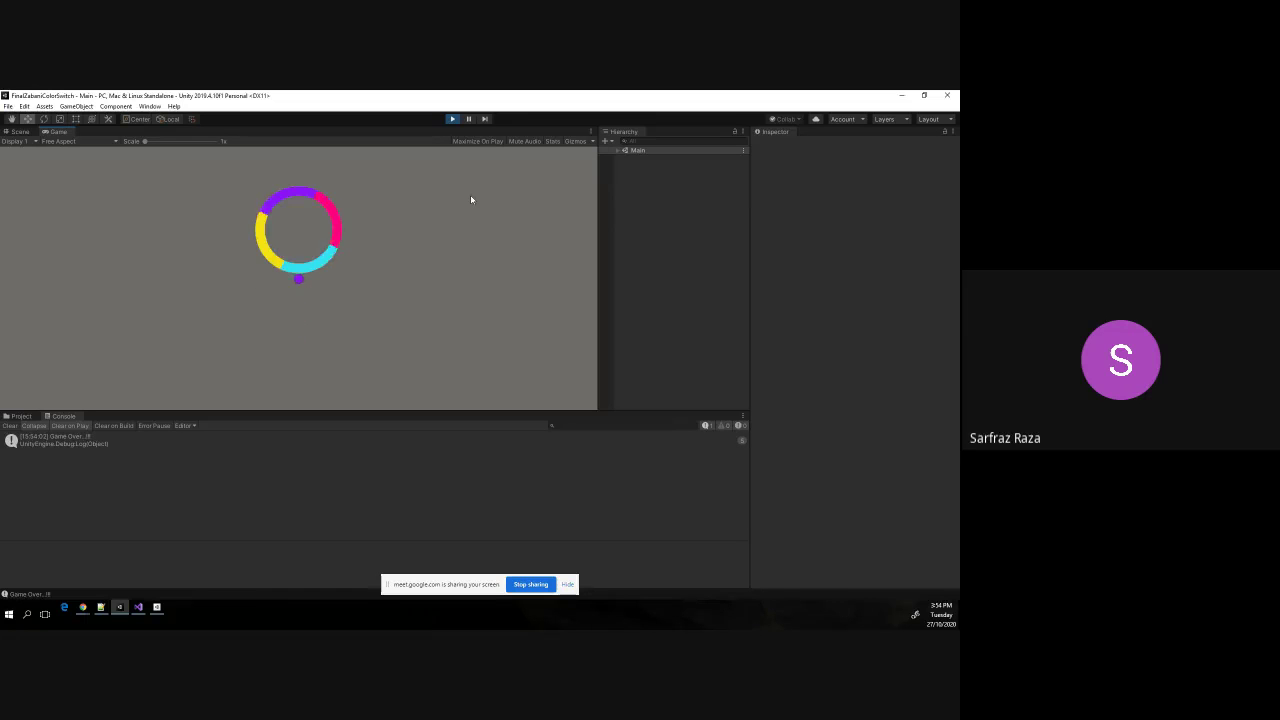
left_click(446, 119)
left_click(449, 119)
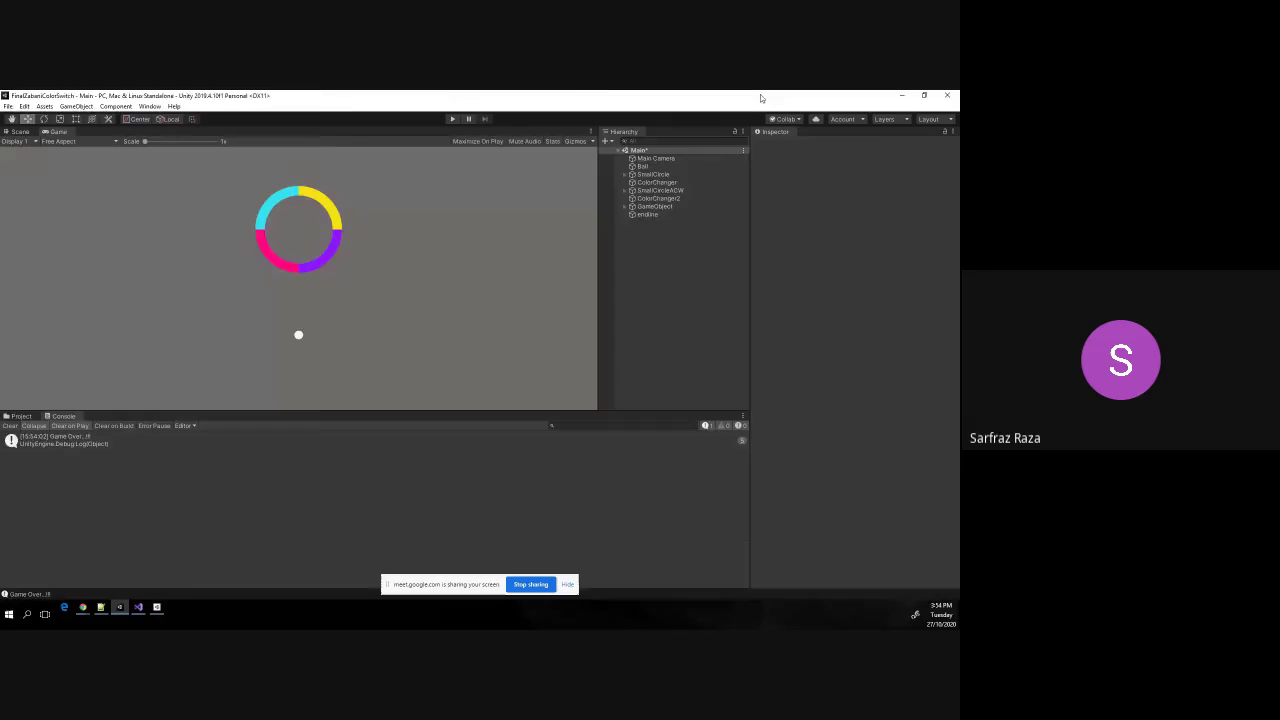
Minimize the editor, shift the Unity Hub window left, and start a NEW project.
left_click(901, 95)
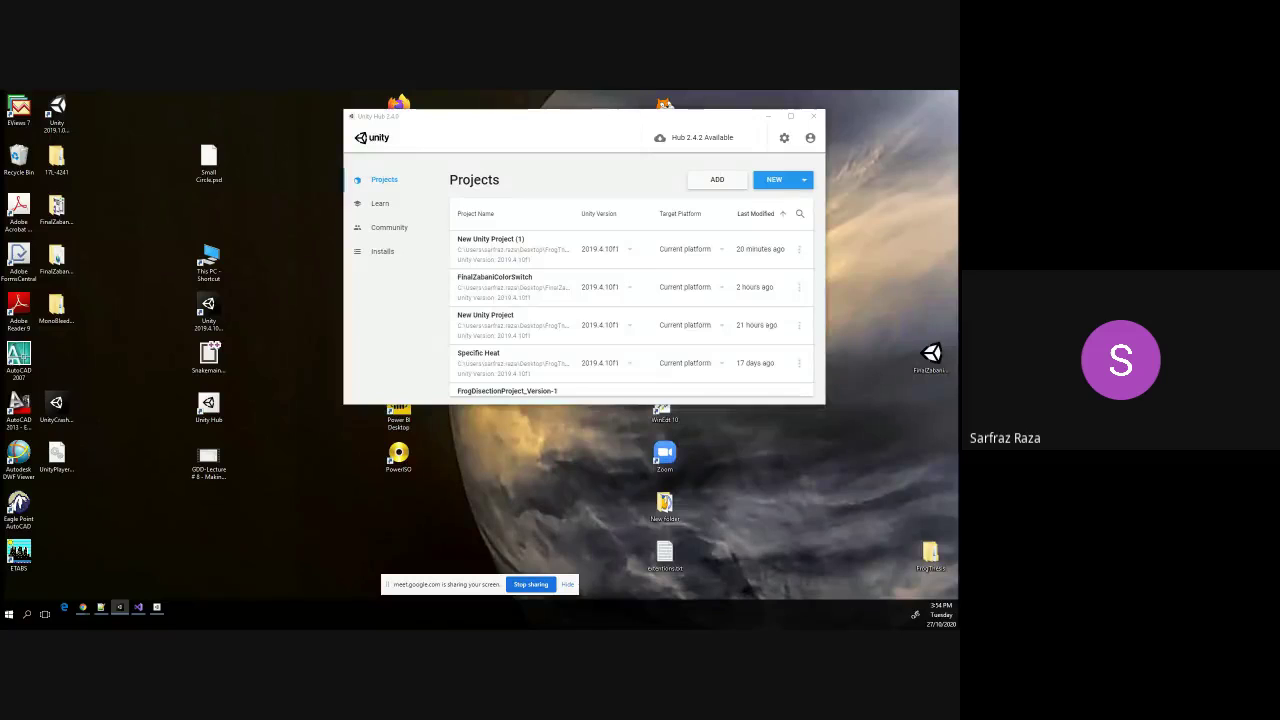
left_click_drag(630, 122, 515, 122)
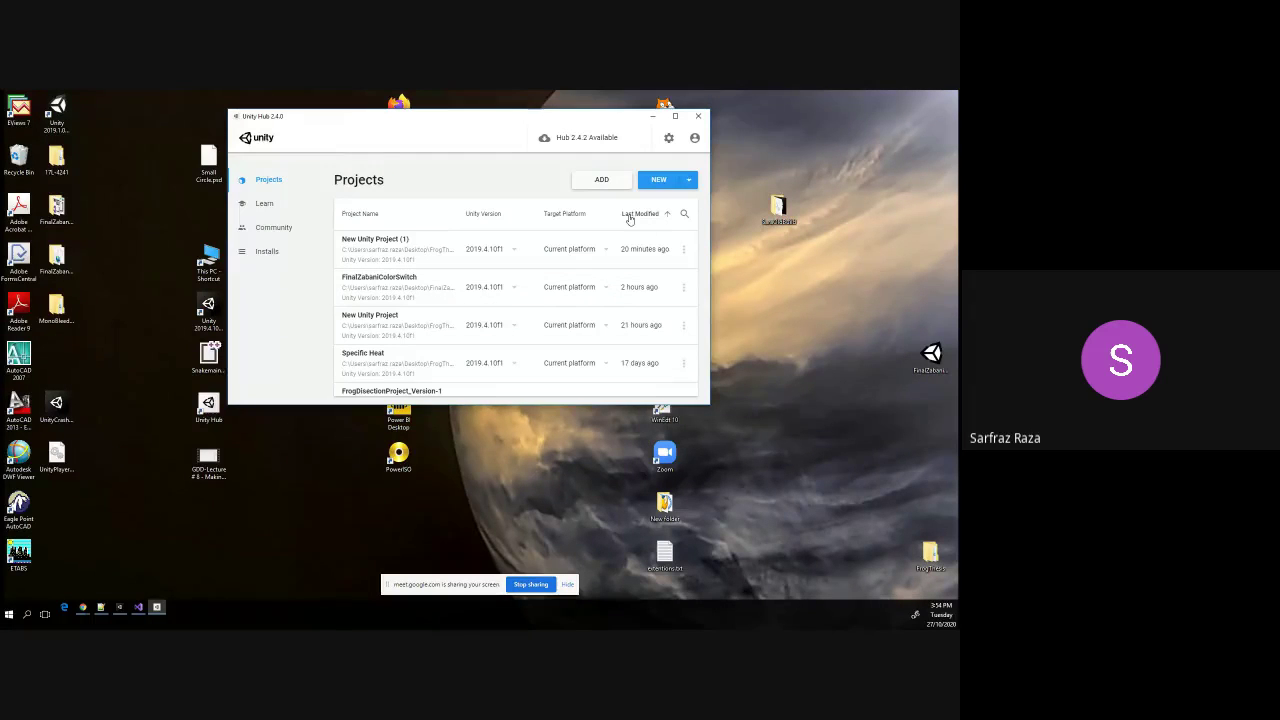
left_click(674, 181)
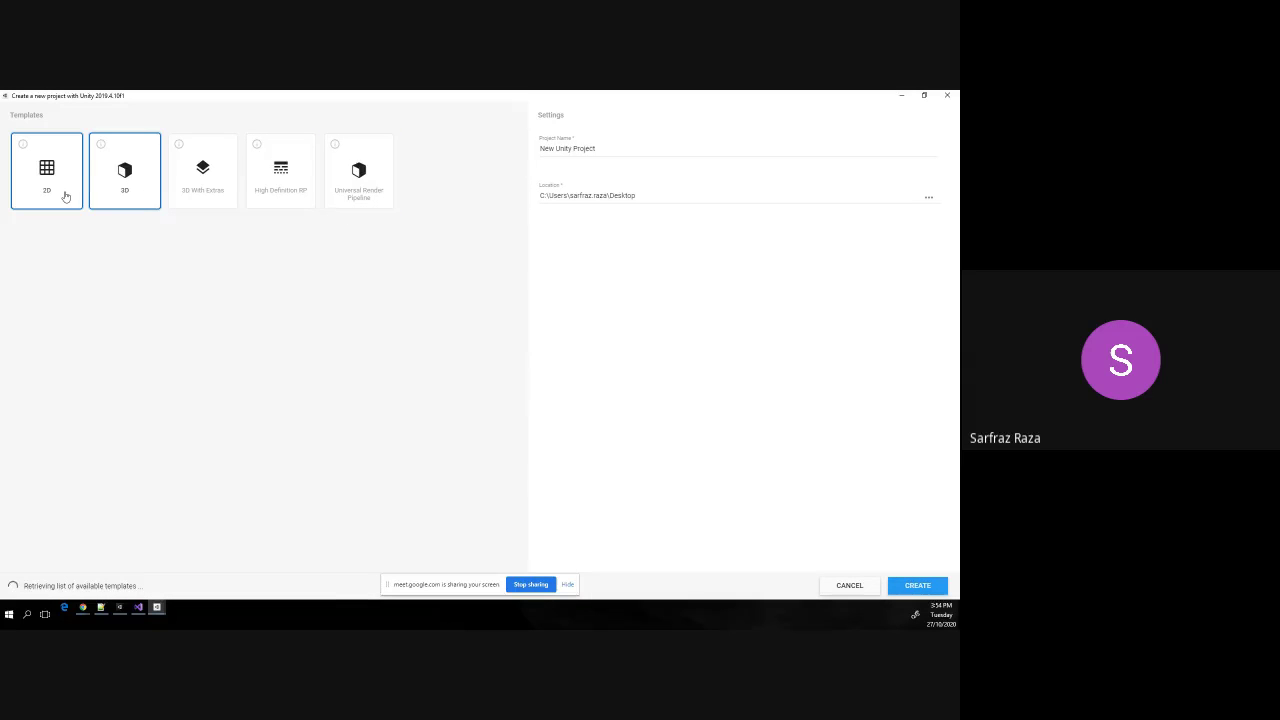
Choose the 2D template, rename the project to 'ColorSwitchLecture', and create it.
left_click(65, 196)
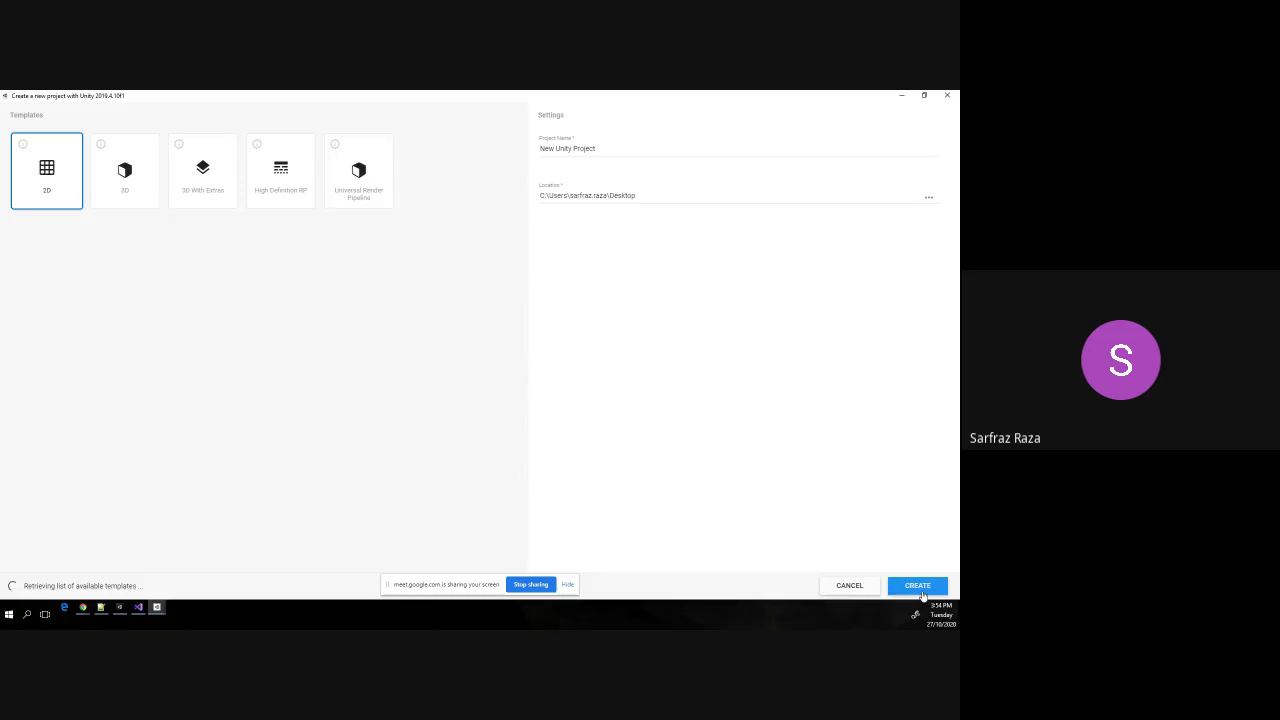
left_click_drag(621, 151, 477, 164)
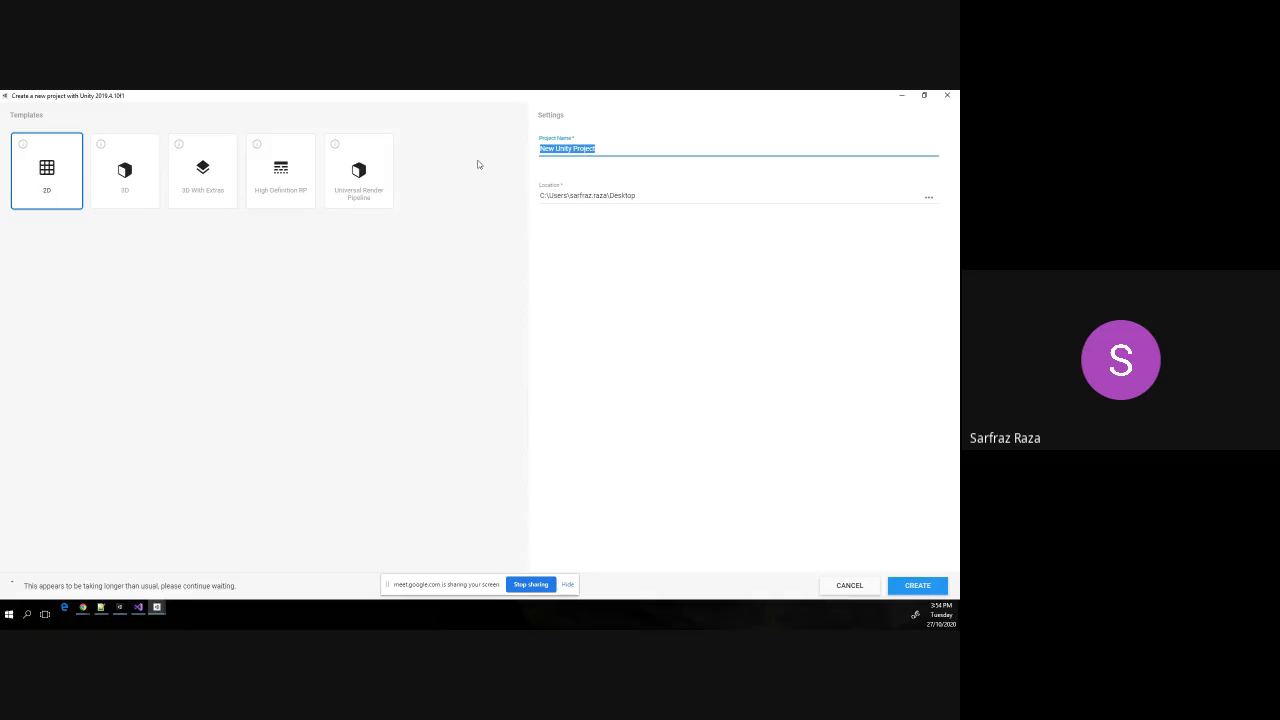
type("ColorSw")
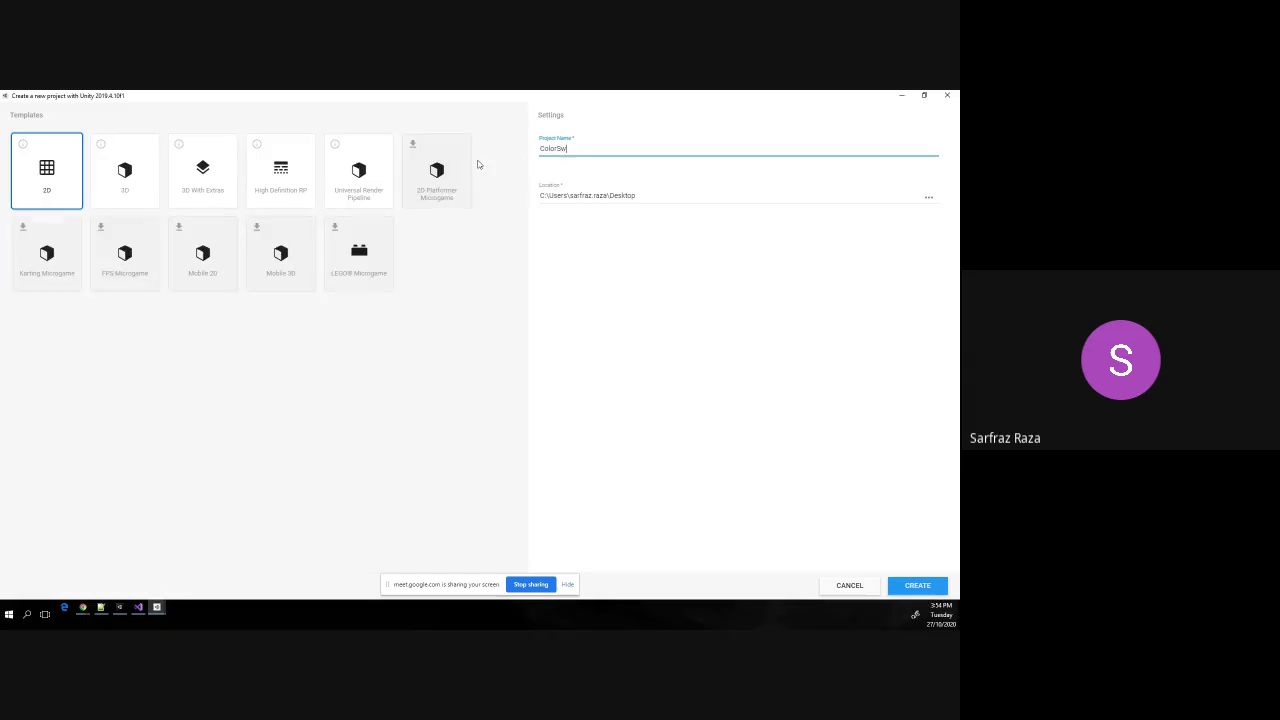
type("itchLec")
type("ture")
left_click(918, 591)
Confirm creation and wait while Unity loads the new 2D project and resolves packages.
left_click(918, 591)
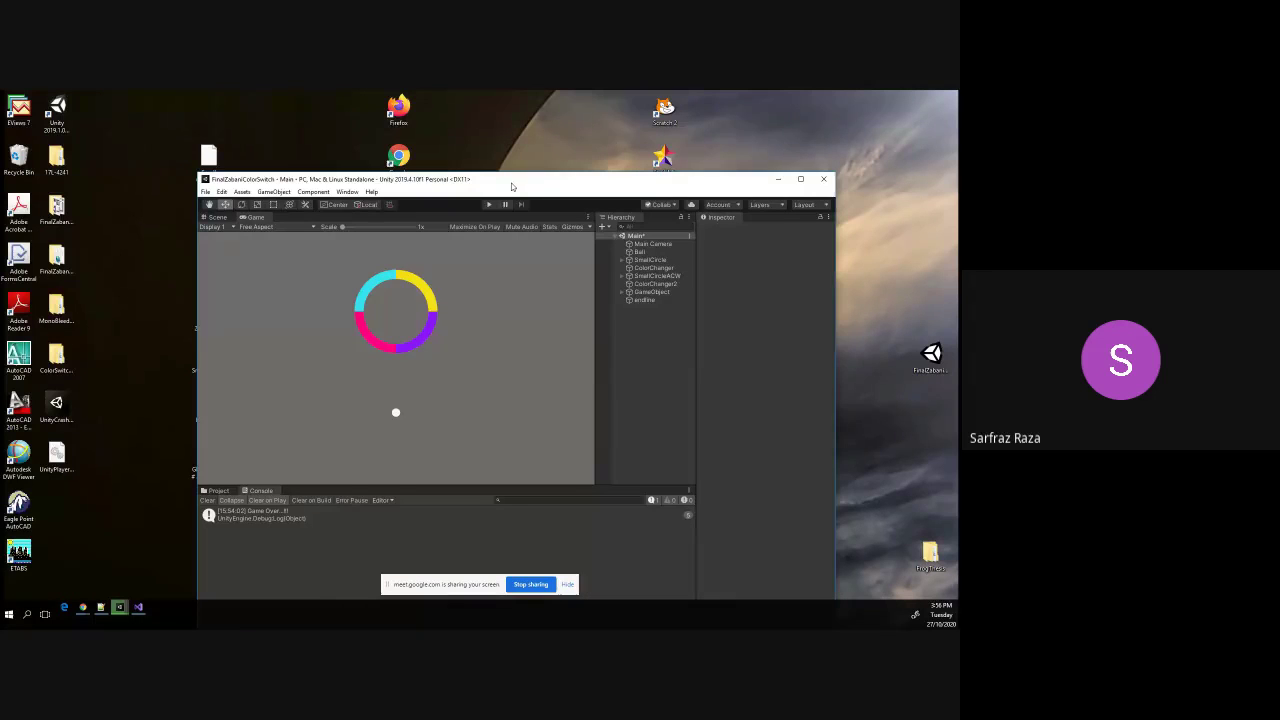
Maximize the editor, start Play mode, and hop the ball up toward the first ring.
double_click(511, 186)
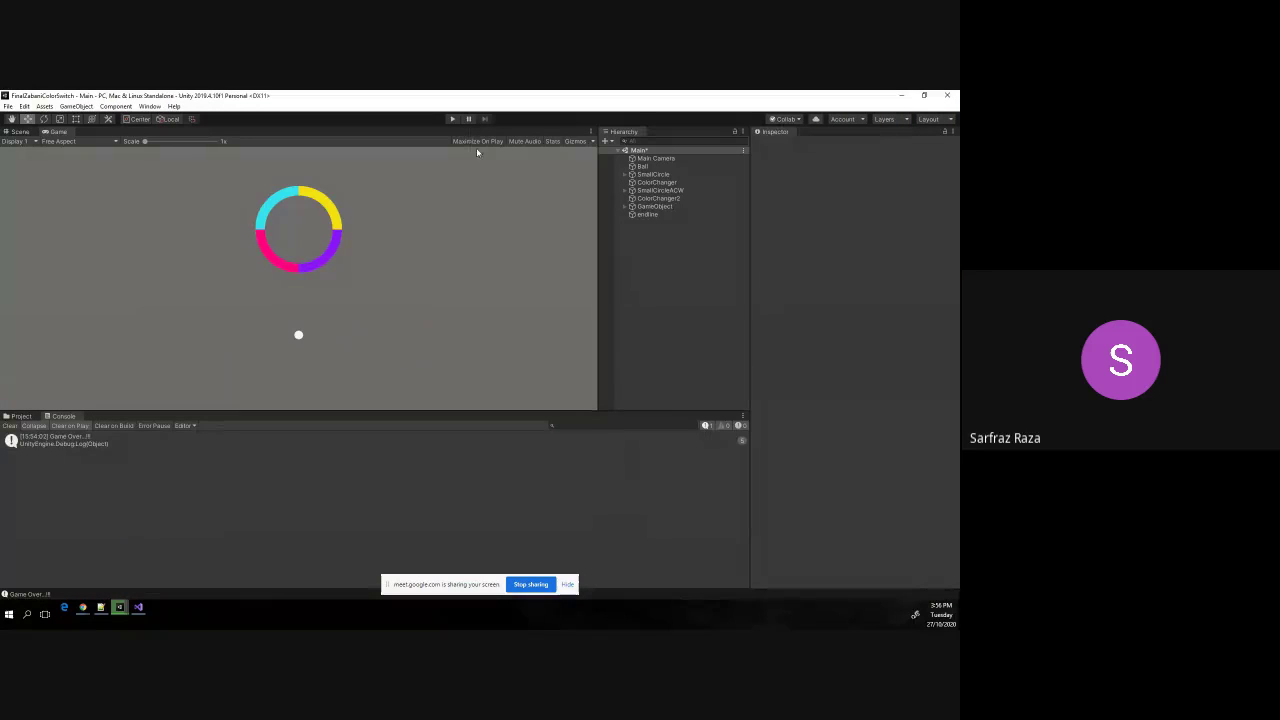
left_click(452, 119)
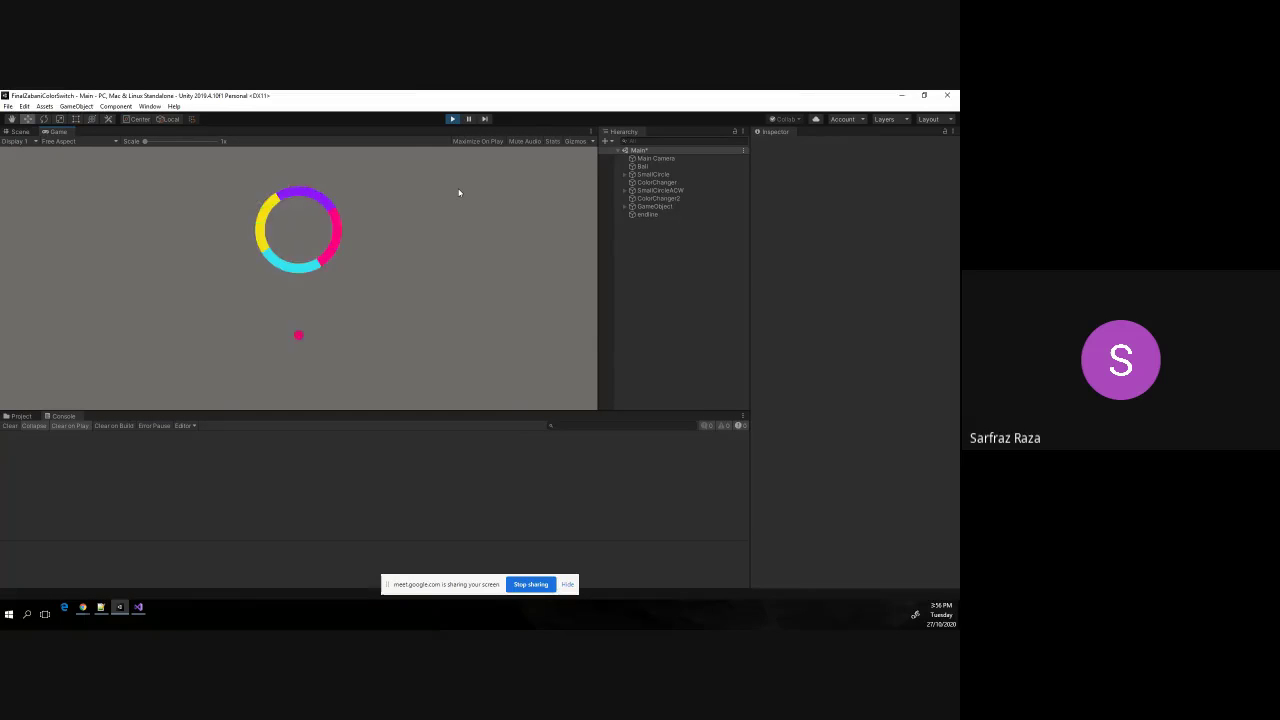
left_click(459, 192)
left_click(459, 192)
left_click(459, 192)
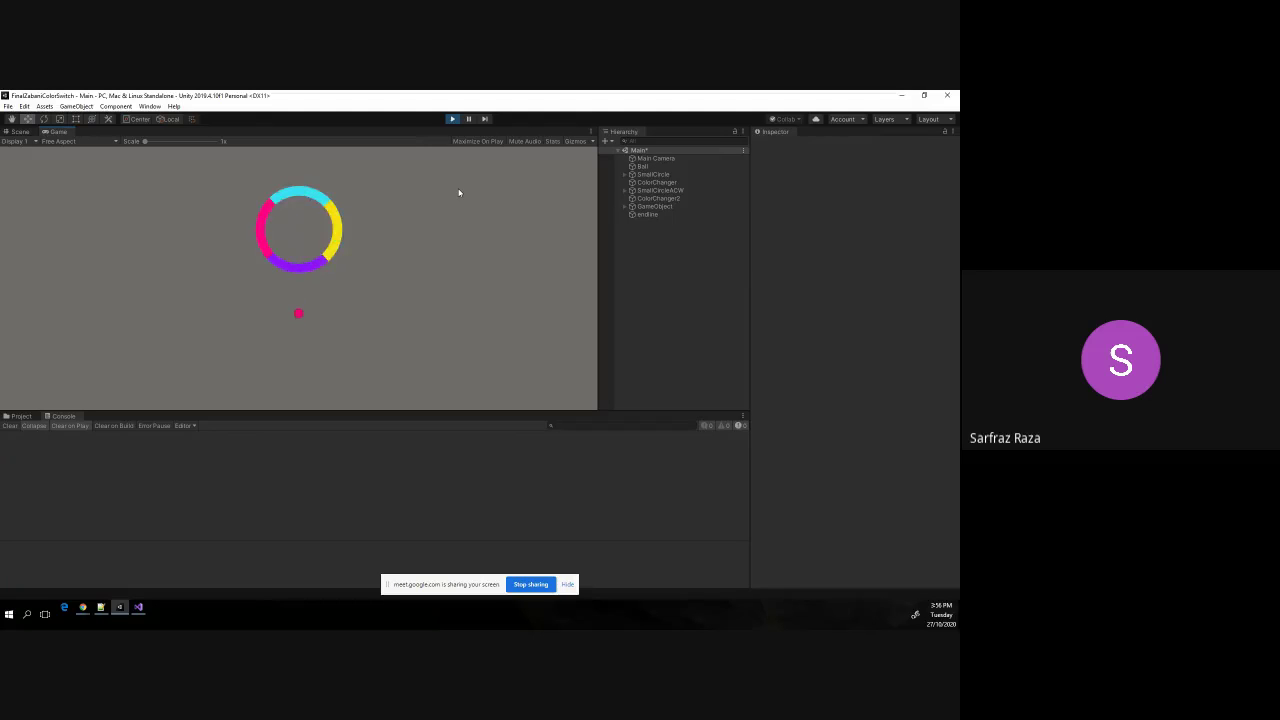
left_click(459, 192)
left_click(459, 192)
left_click(459, 192)
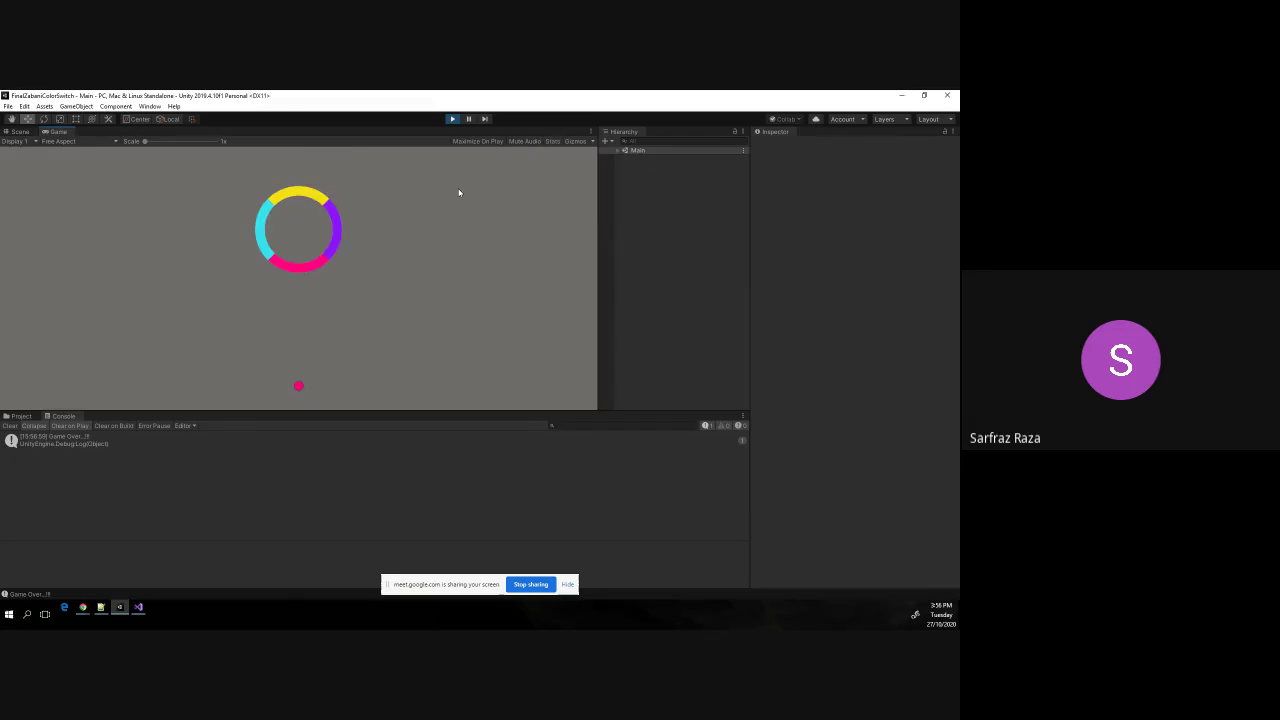
left_click(459, 192)
left_click(459, 192)
left_click(459, 192)
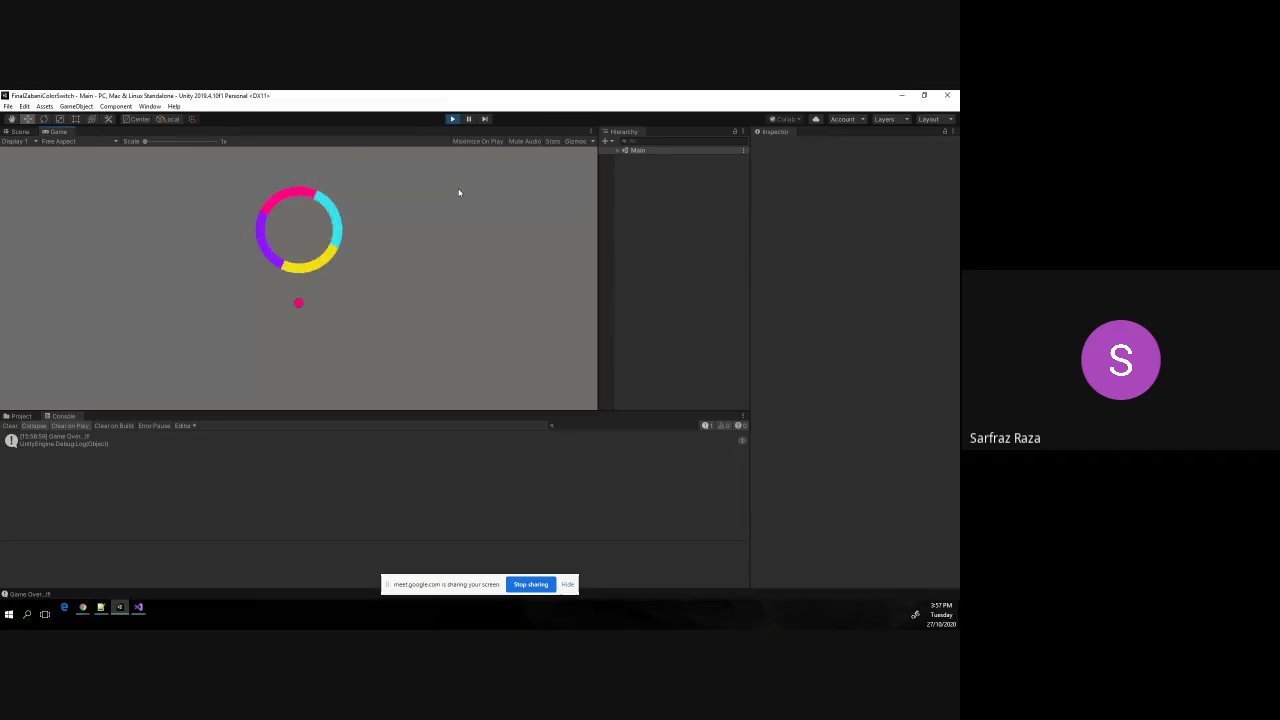
left_click(459, 192)
left_click(459, 192)
left_click(459, 192)
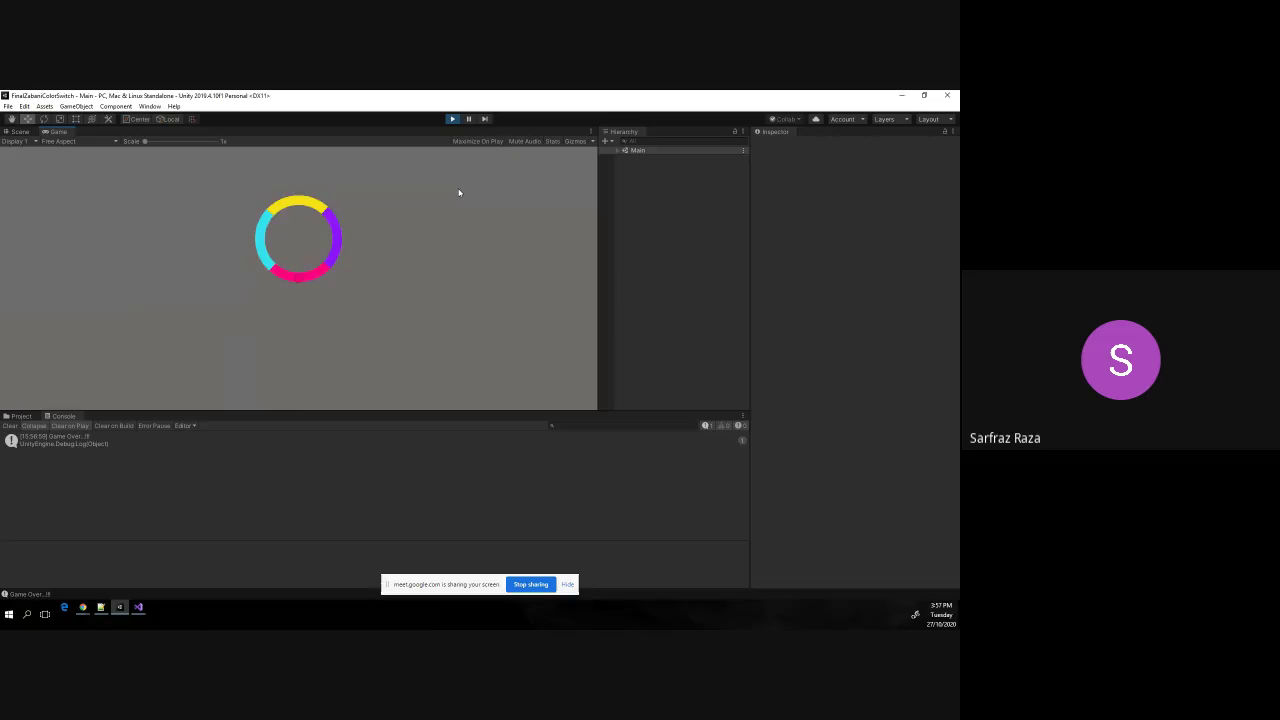
left_click(459, 192)
left_click(459, 192)
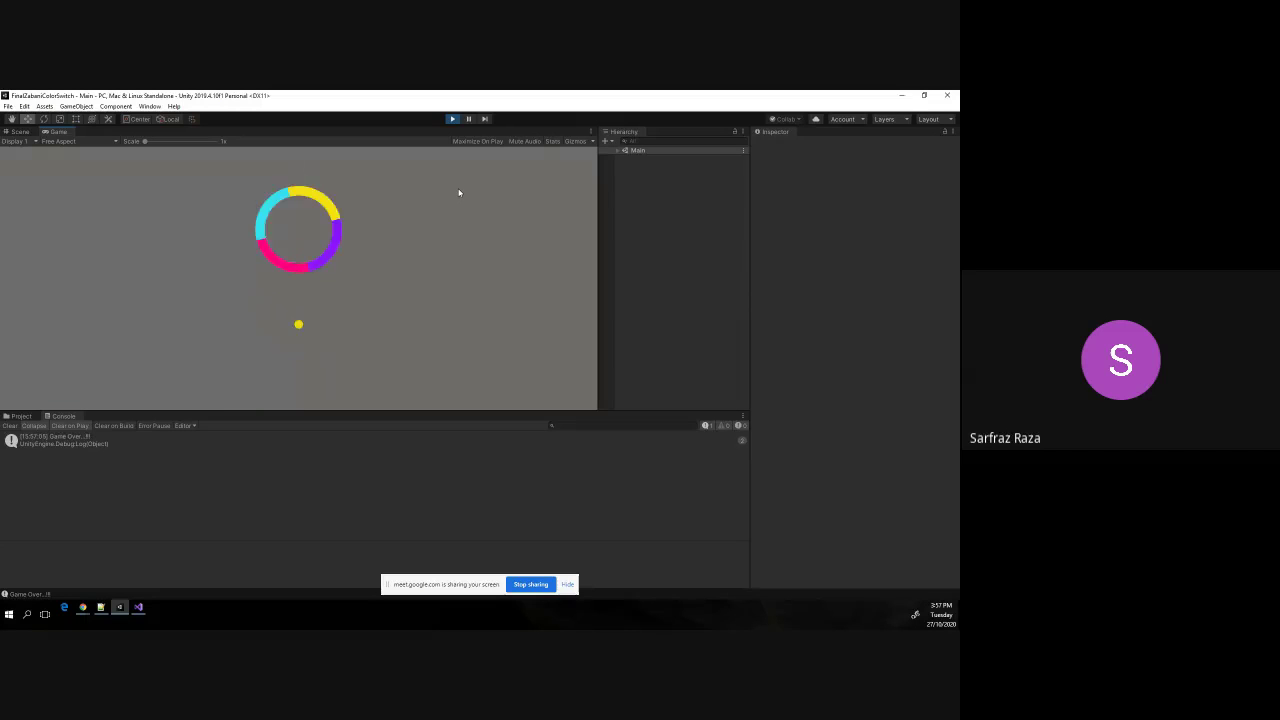
left_click(459, 192)
left_click(459, 192)
left_click(459, 192)
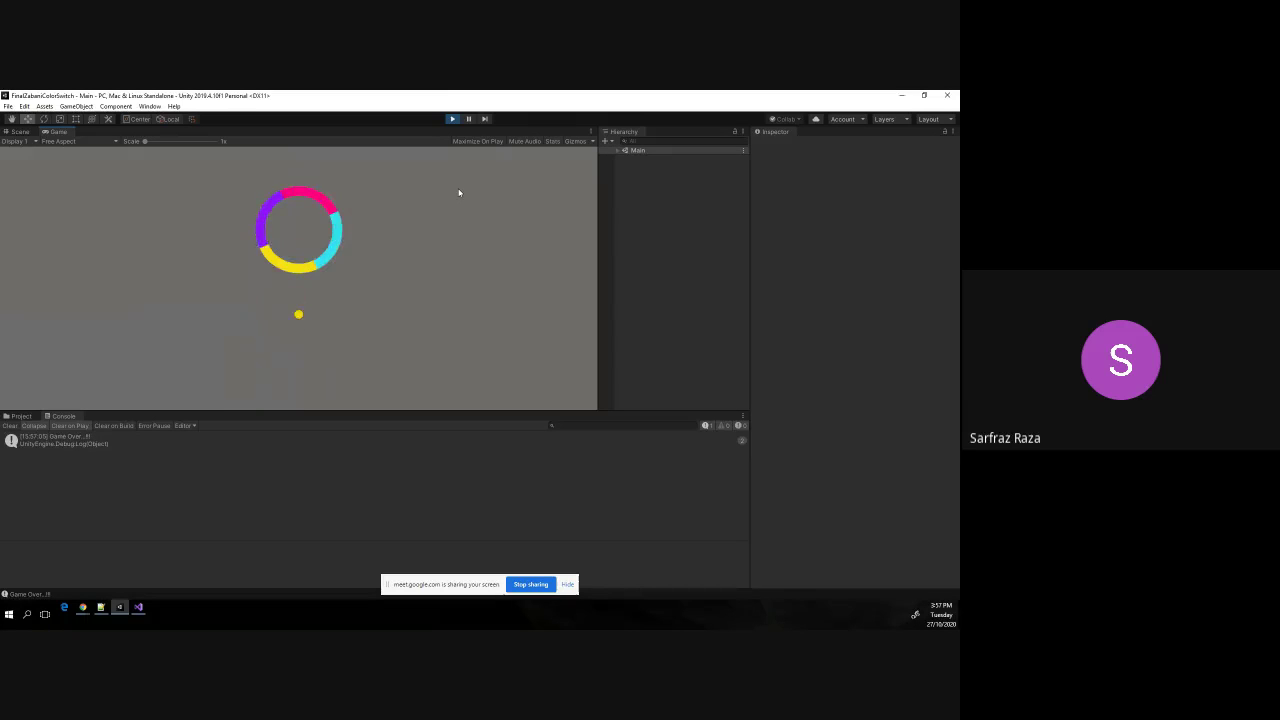
left_click(459, 192)
left_click(459, 192)
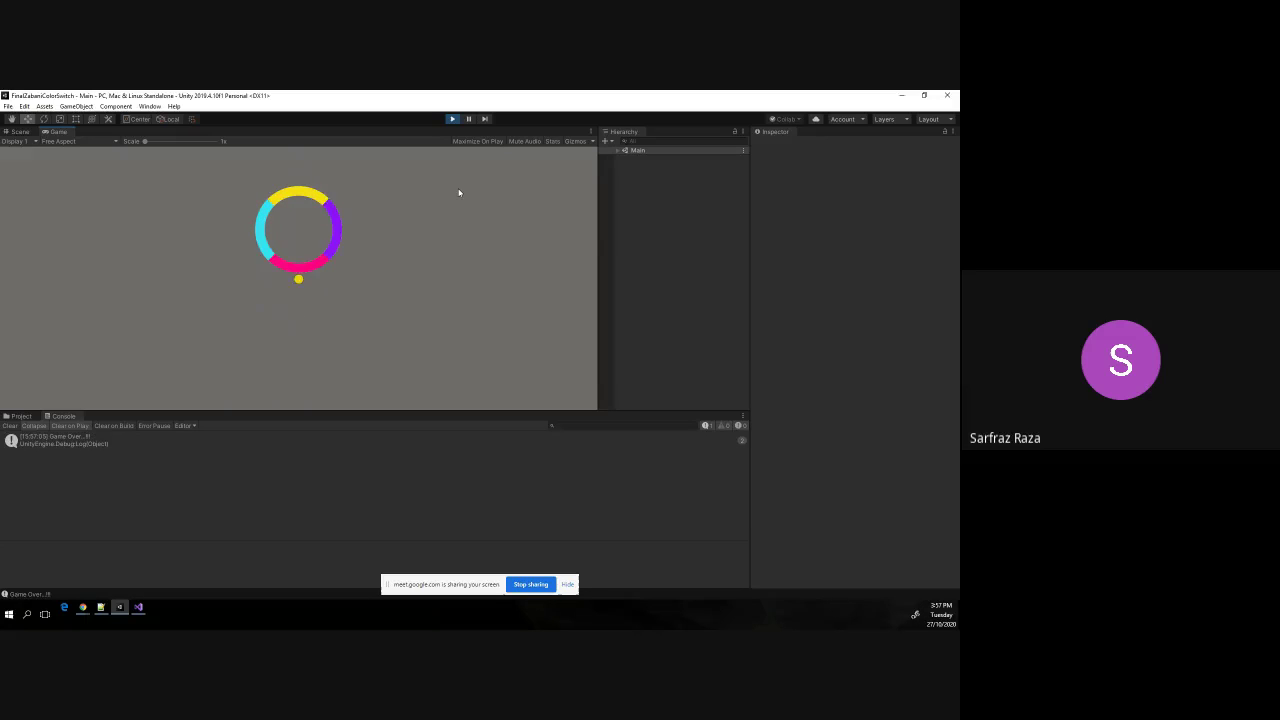
After the restart, hop the ball through the ring into the green colour switchers.
left_click(459, 192)
left_click(459, 192)
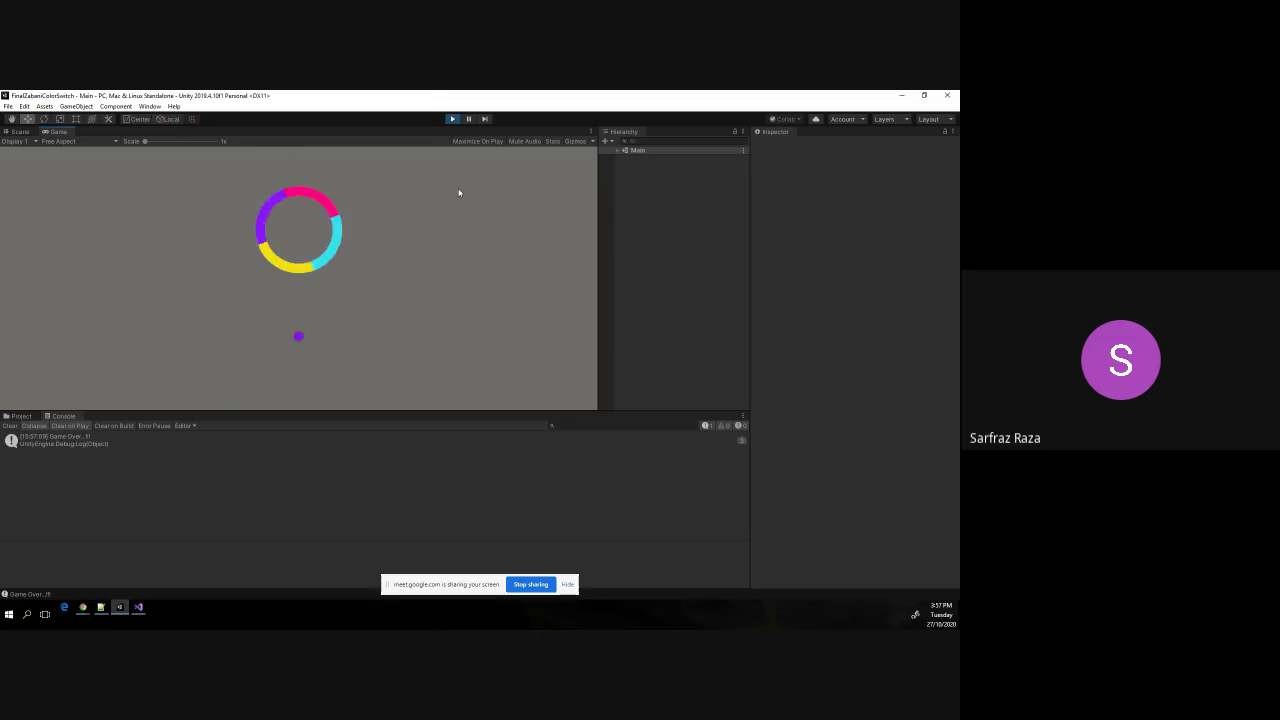
left_click(459, 192)
left_click(459, 192)
left_click(459, 192)
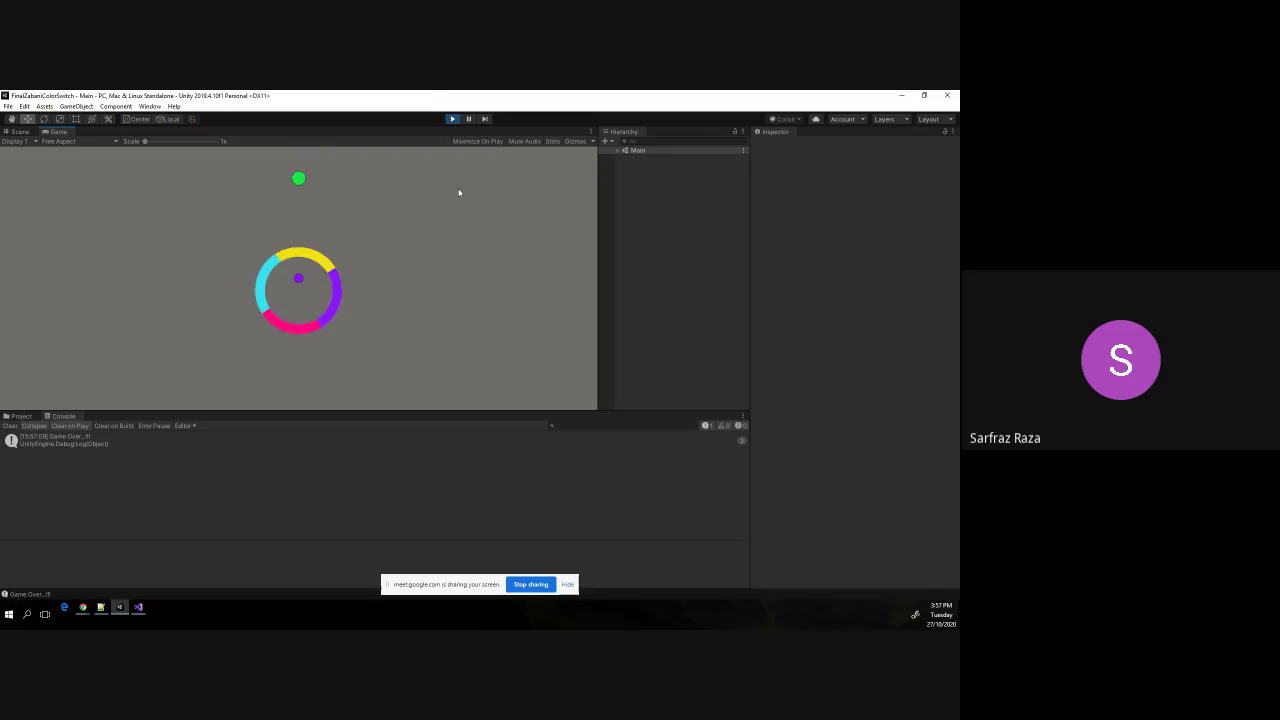
left_click(459, 192)
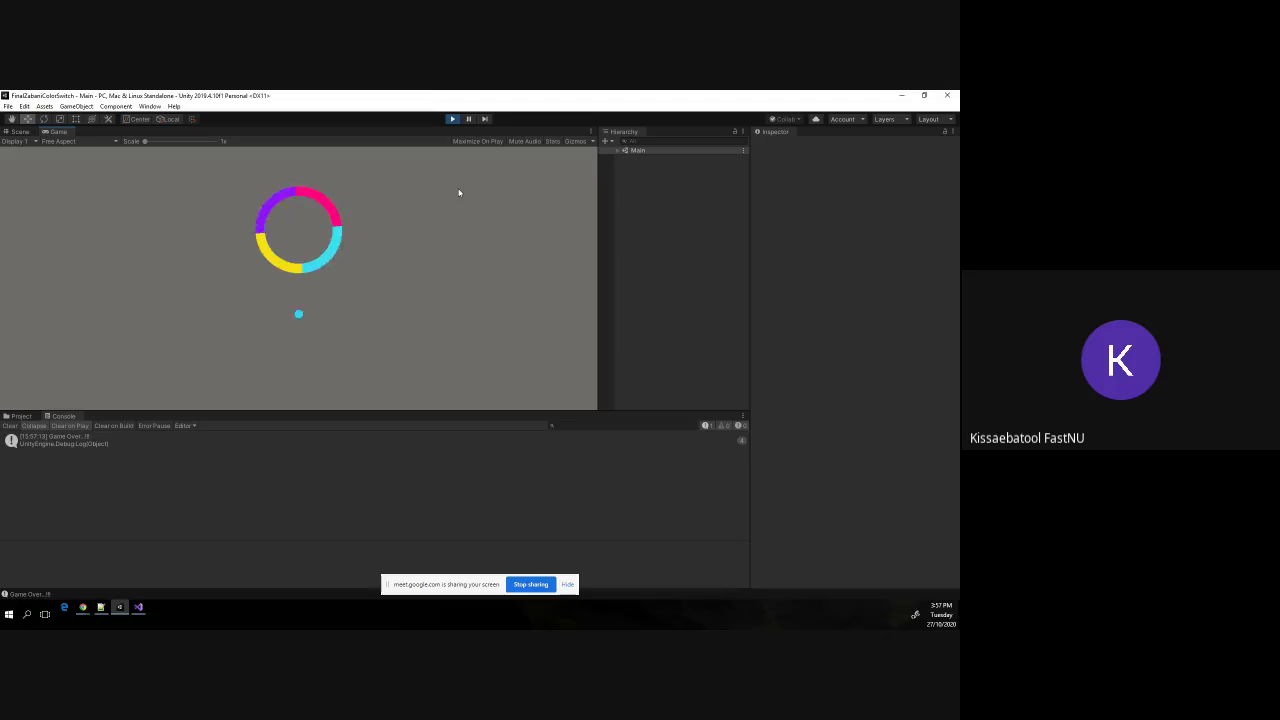
left_click(459, 192)
left_click(459, 192)
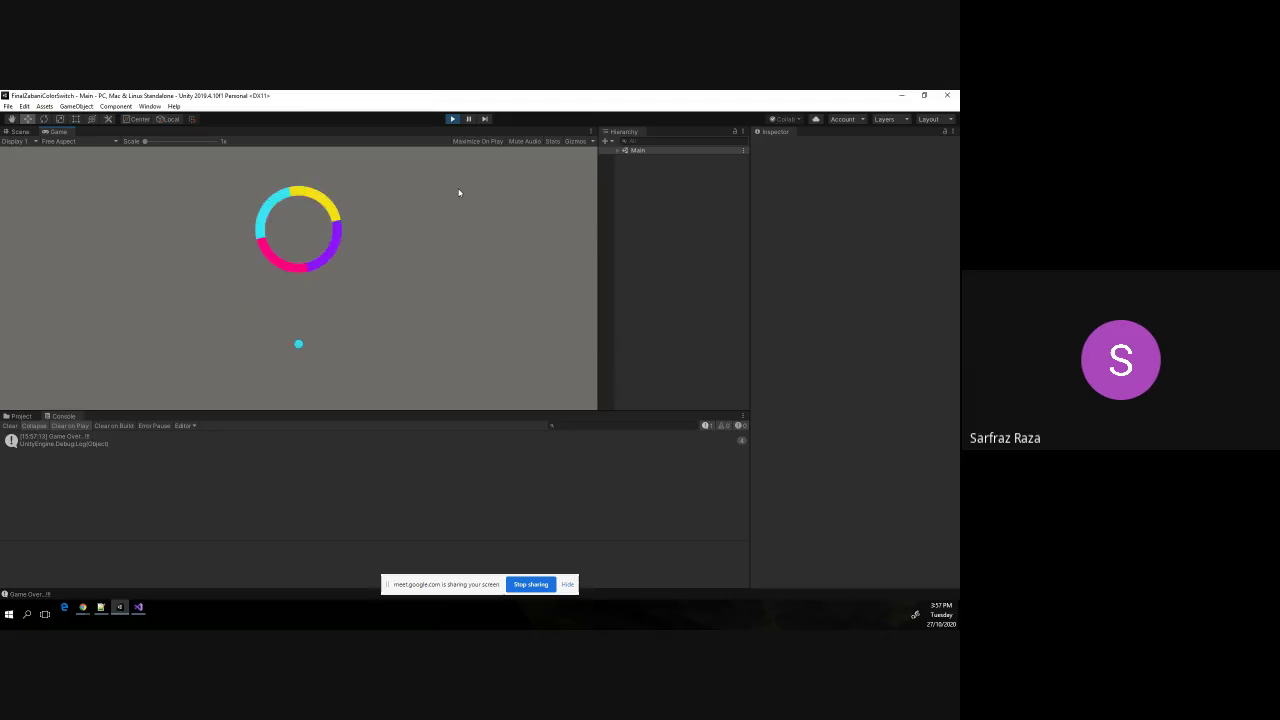
left_click(459, 192)
left_click(459, 192)
left_click(459, 192)
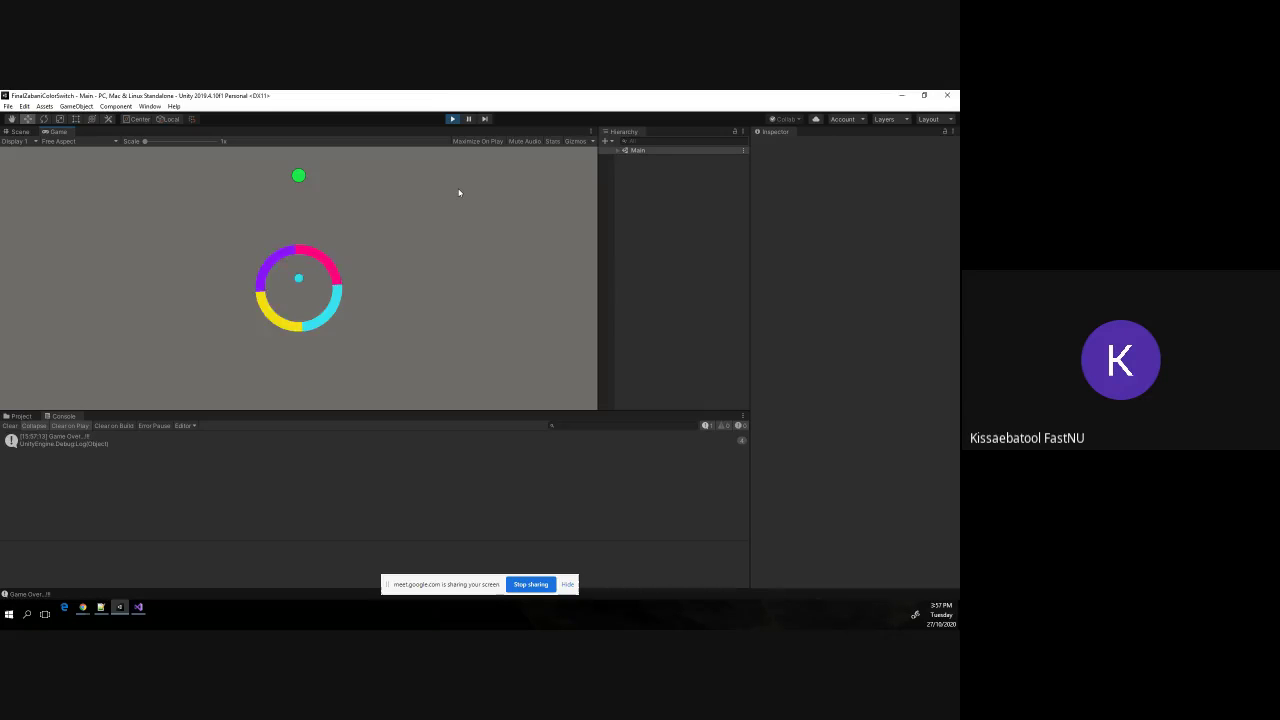
left_click(459, 192)
left_click(459, 192)
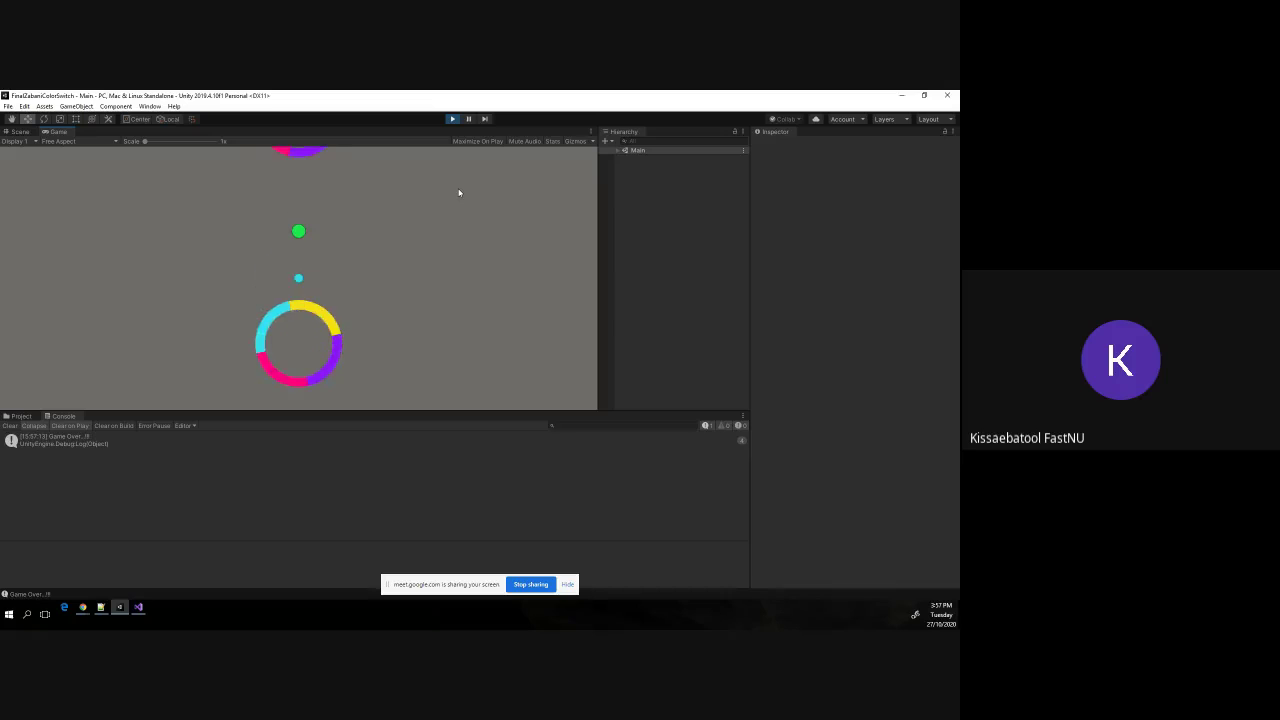
left_click(459, 192)
left_click(459, 192)
left_click(459, 192)
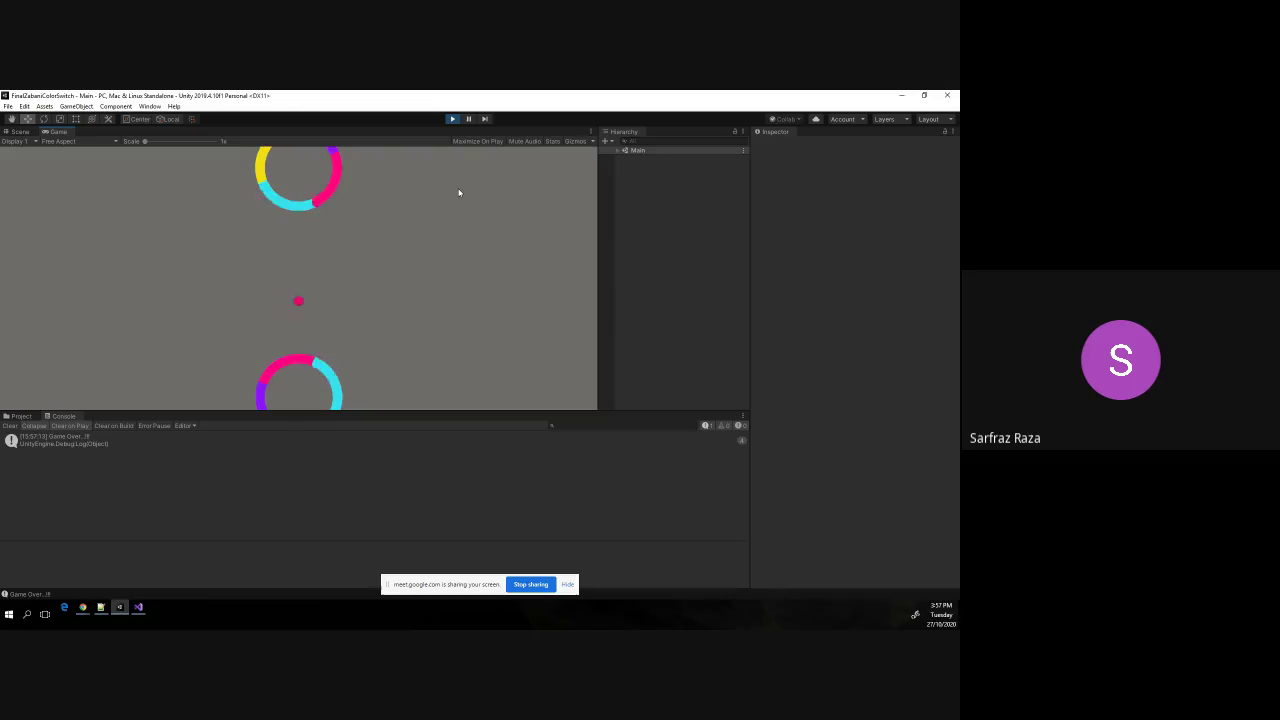
left_click(459, 192)
left_click(459, 192)
left_click(459, 192)
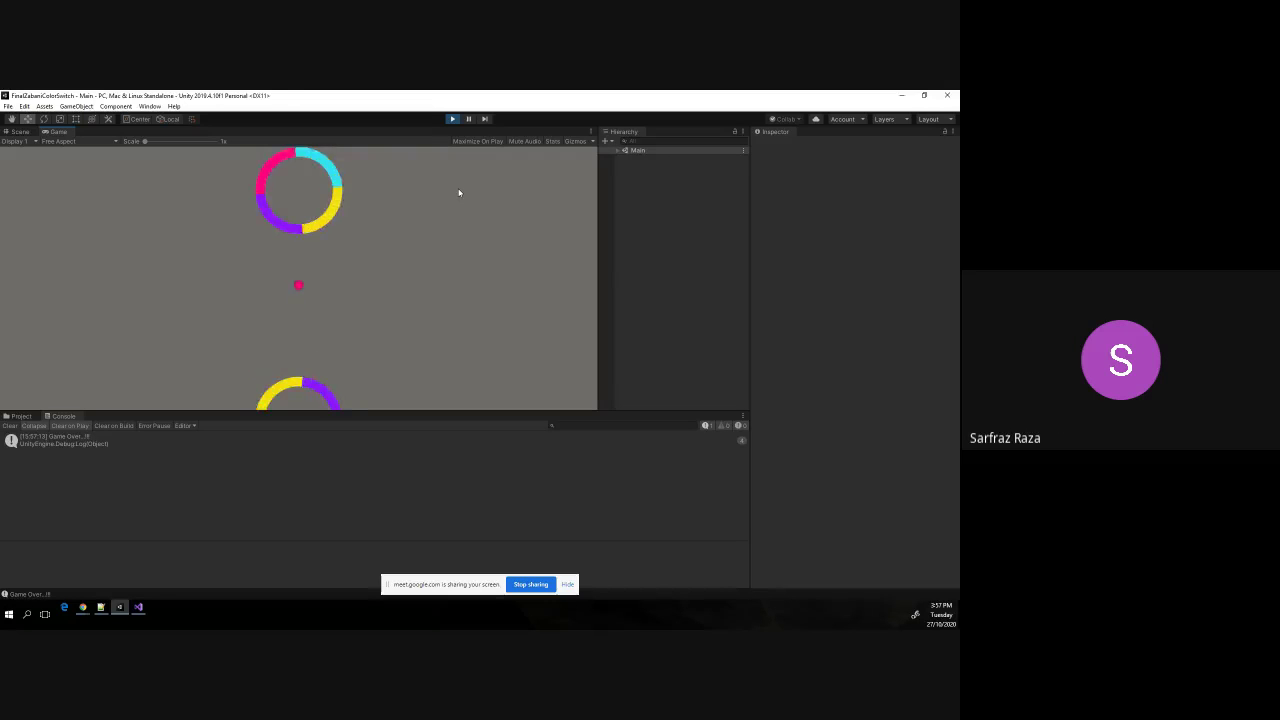
left_click(459, 192)
left_click(459, 192)
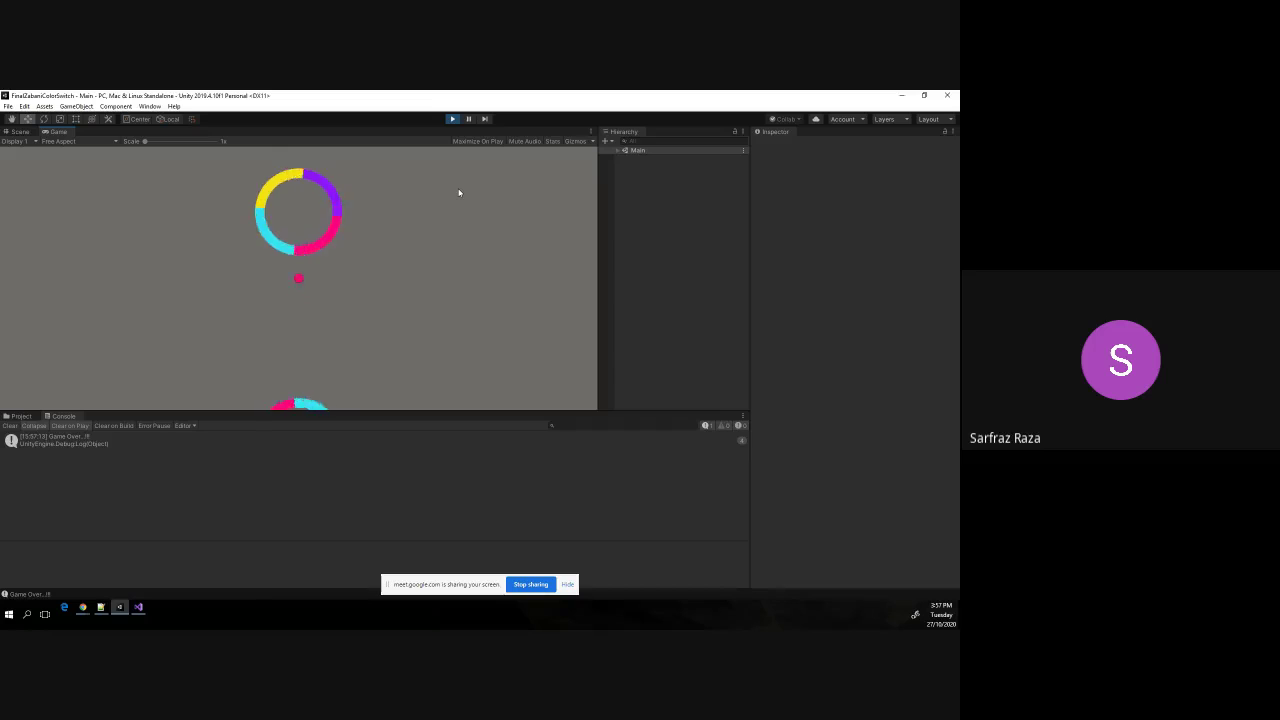
left_click(459, 192)
left_click(459, 192)
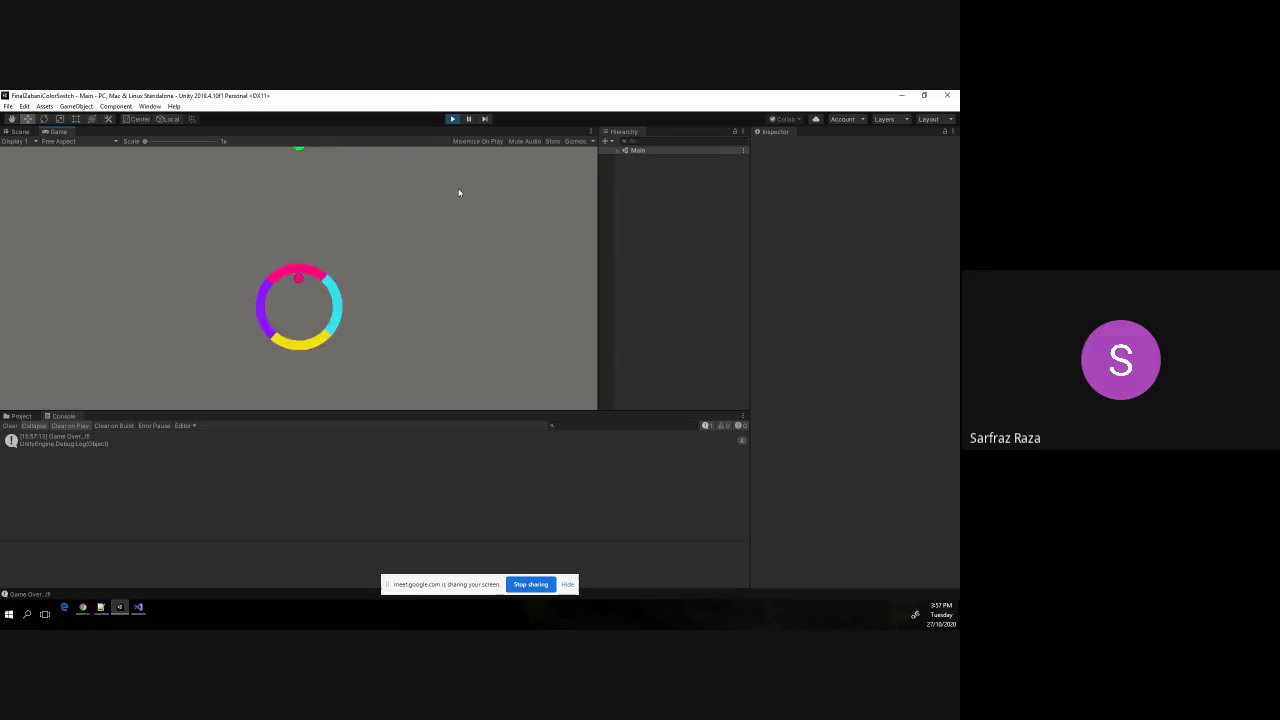
left_click(459, 192)
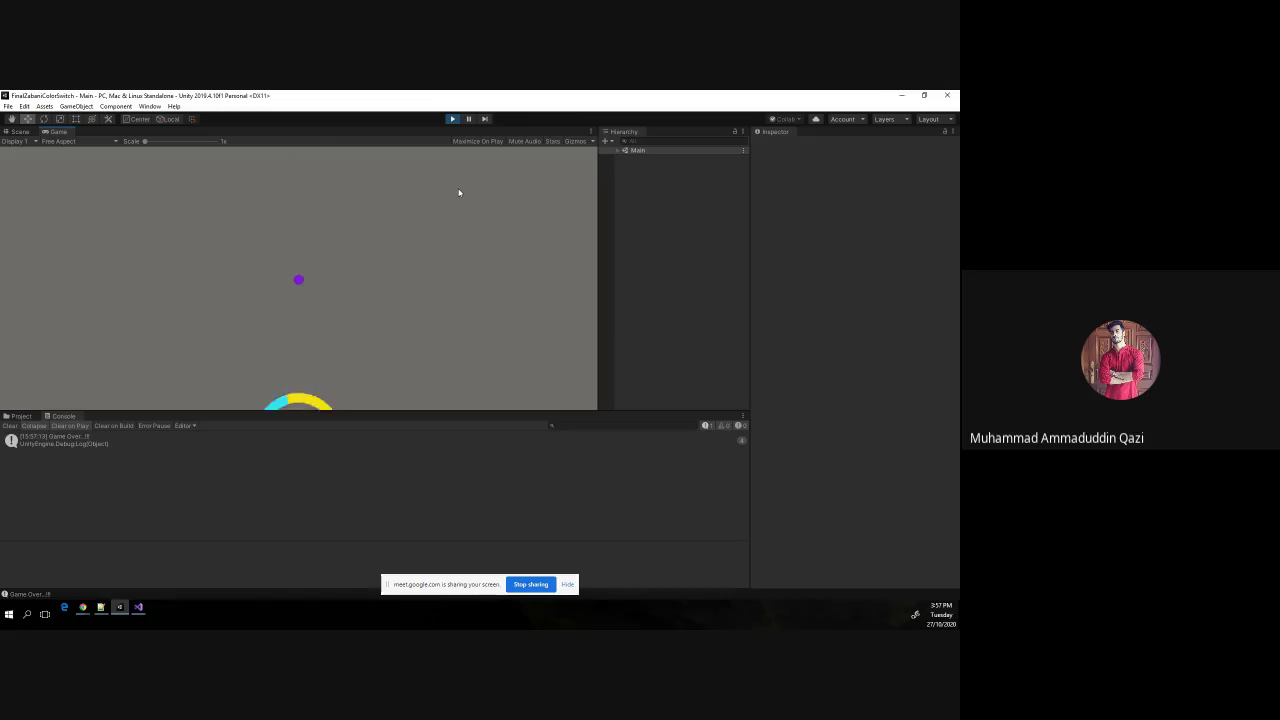
Keep the purple ball bobbing below the rotating ring, then jump it into the ring.
left_click(459, 192)
left_click(459, 192)
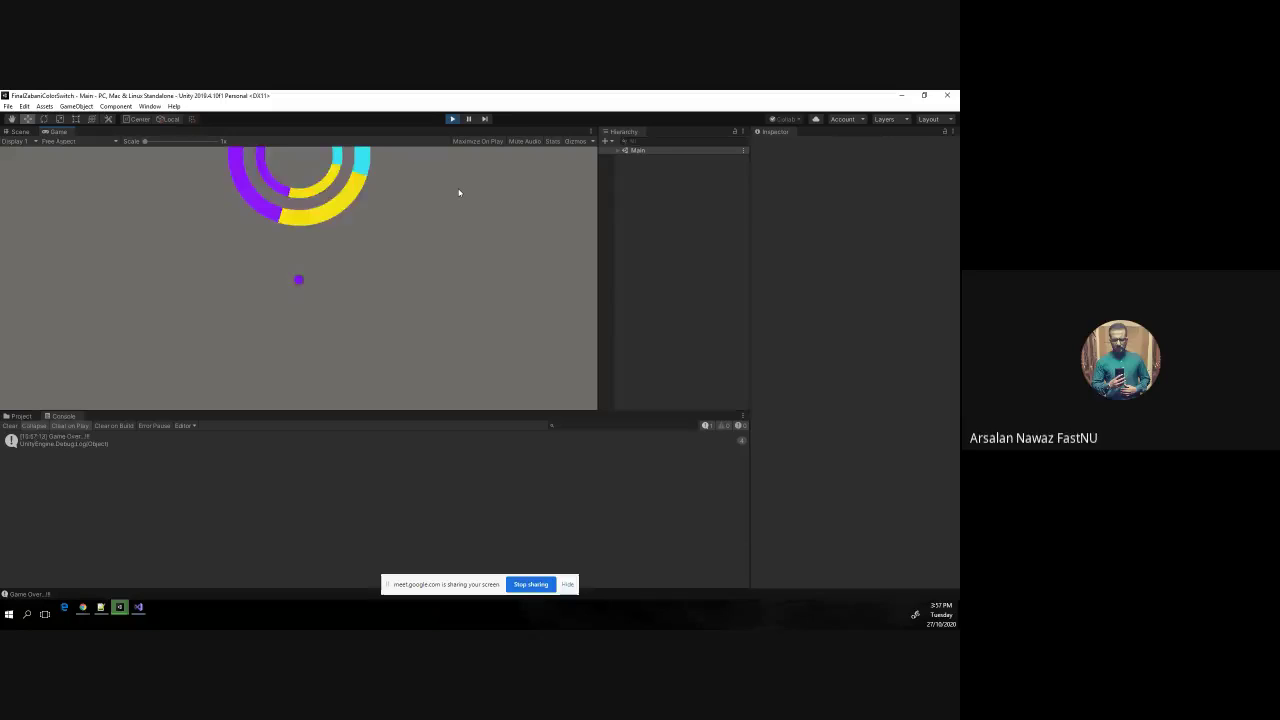
left_click(459, 192)
left_click(459, 192)
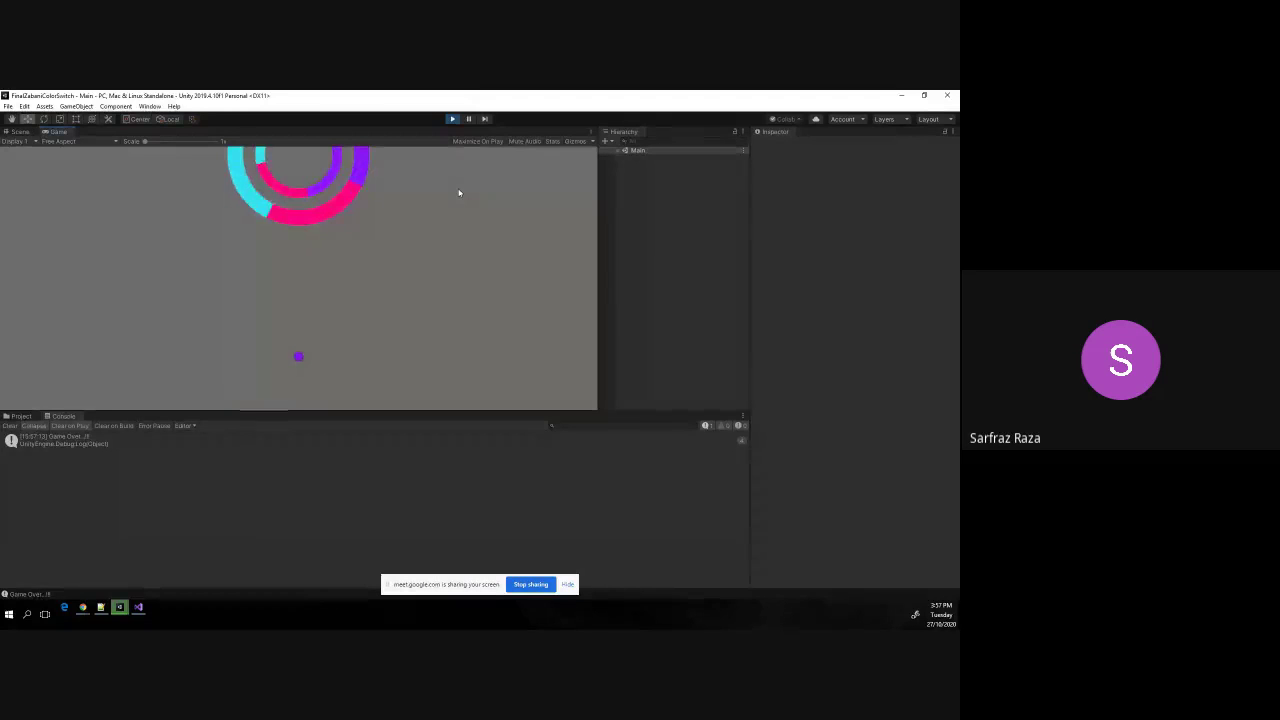
left_click(459, 192)
left_click(459, 192)
left_click(459, 192)
left_click(459, 192)
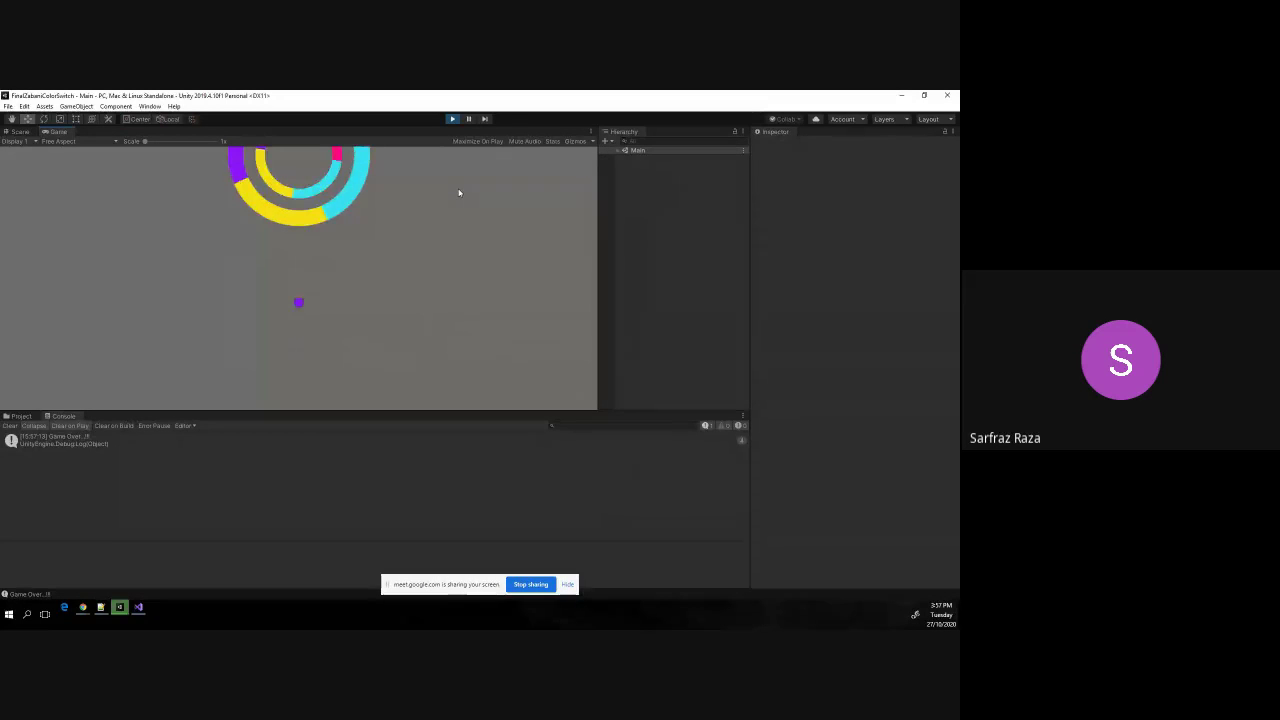
left_click(459, 192)
left_click(459, 192)
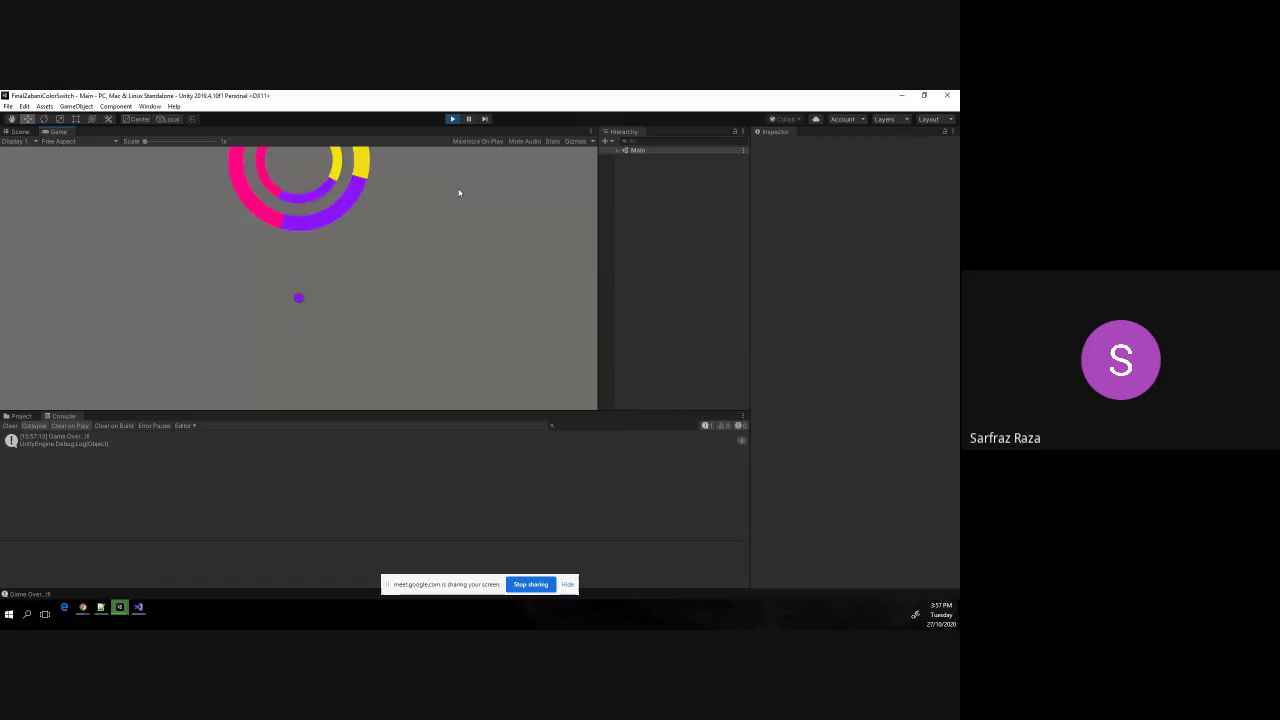
left_click(459, 192)
left_click(459, 192)
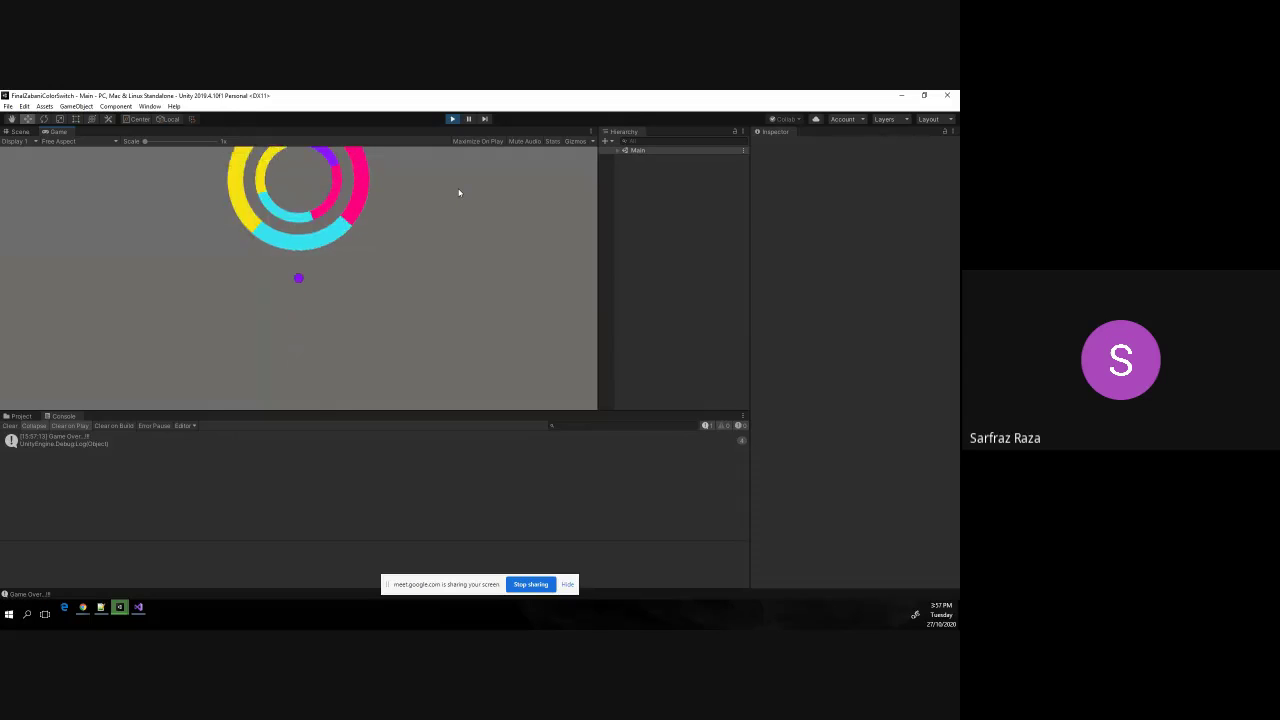
left_click(459, 192)
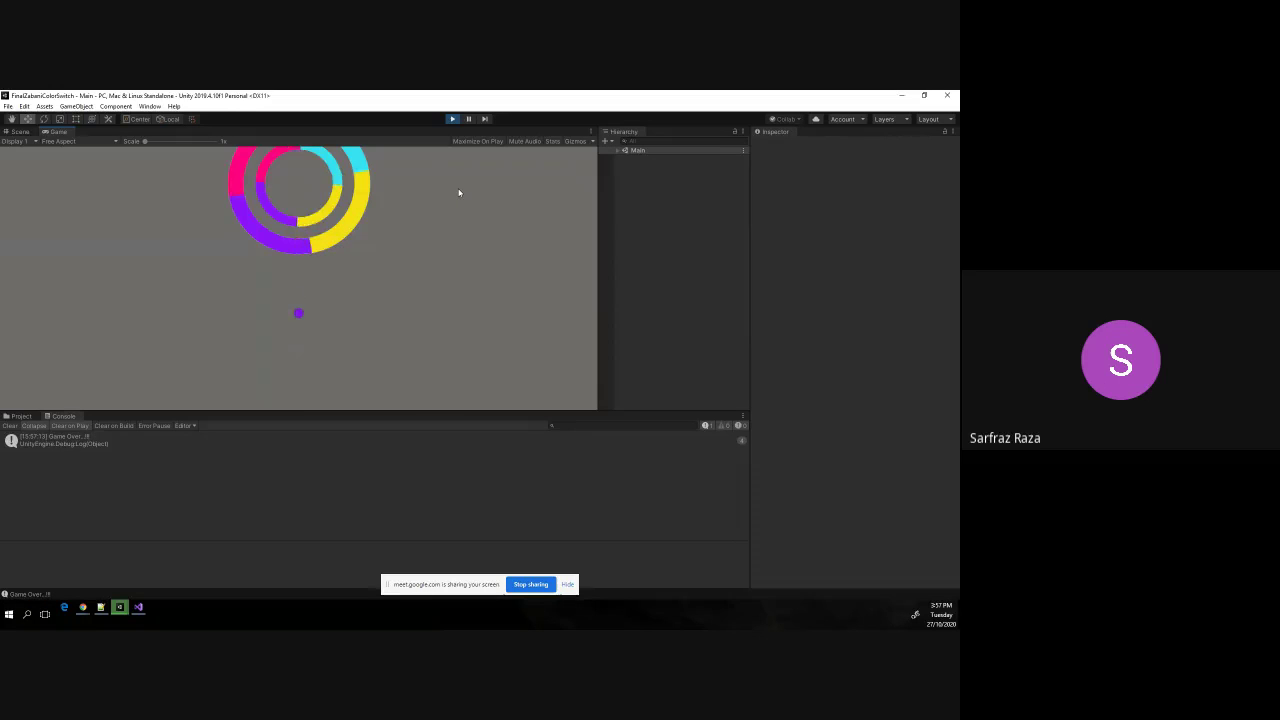
left_click(459, 192)
left_click(459, 192)
left_click(459, 192)
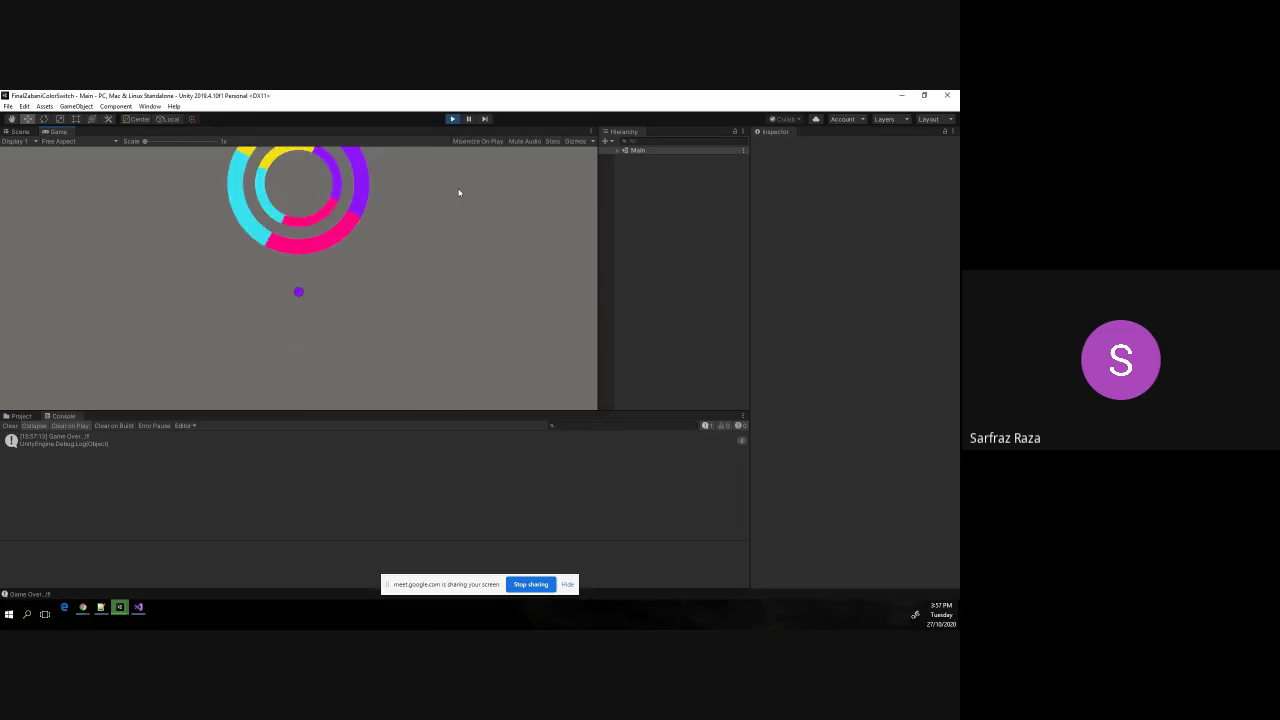
left_click(459, 192)
left_click(459, 192)
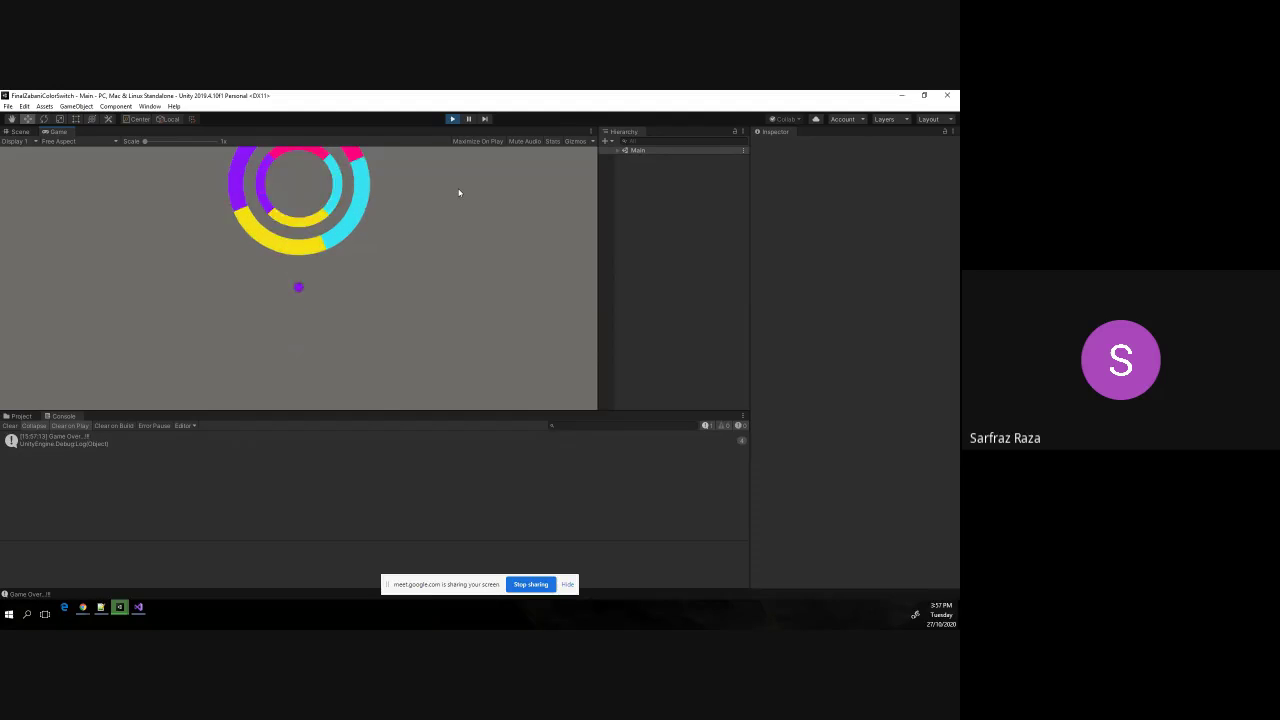
left_click(459, 192)
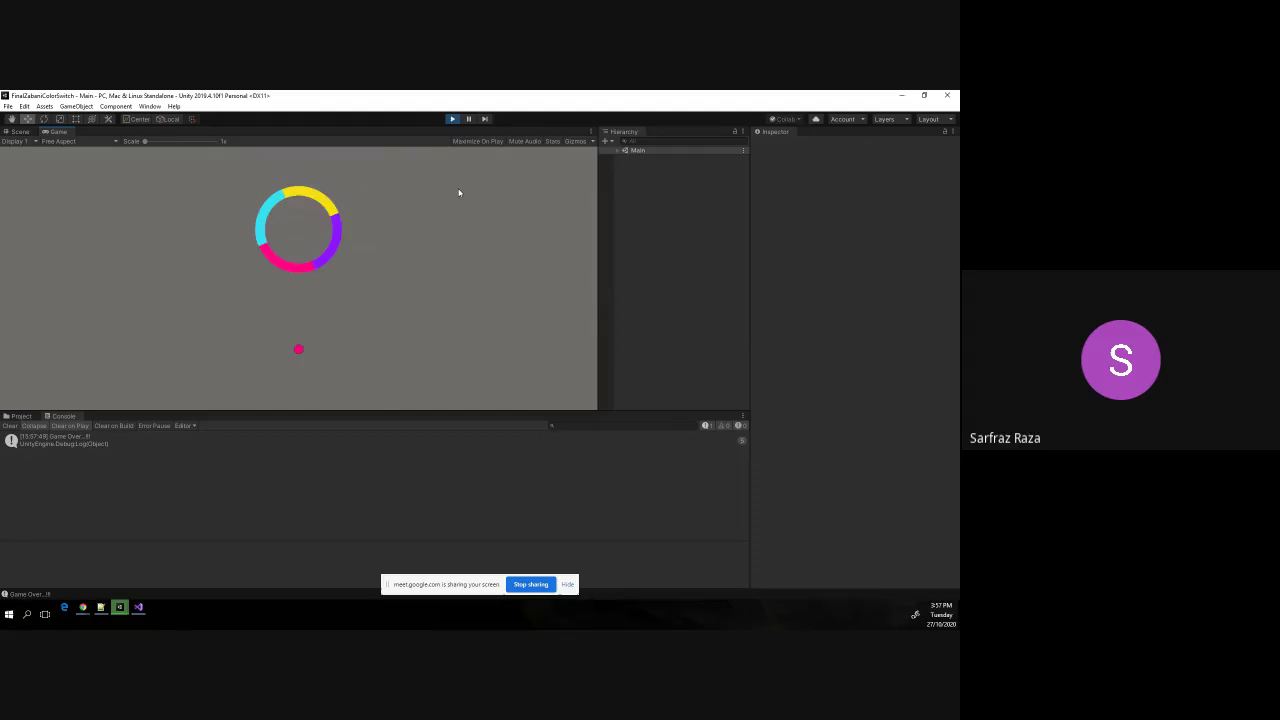
Hop the new pink ball through the ring, past the green switcher, and on to the next switcher.
left_click(459, 192)
left_click(459, 192)
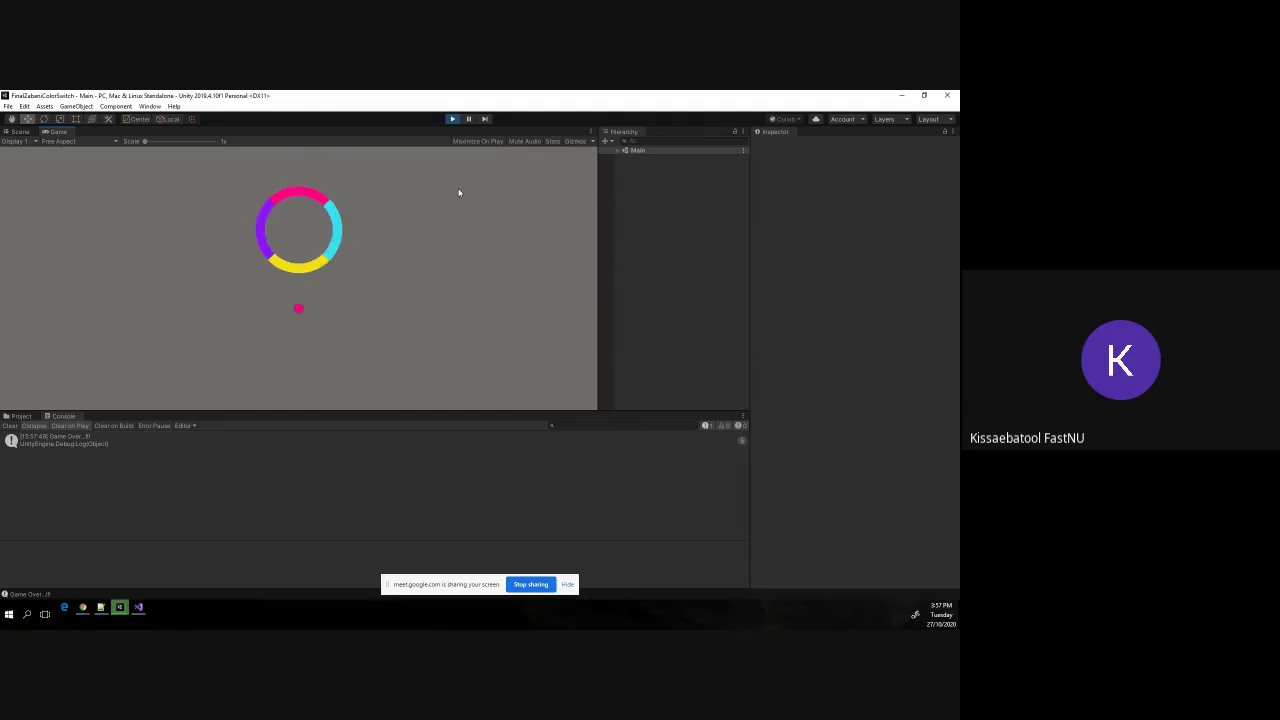
left_click(459, 192)
left_click(459, 192)
left_click(459, 192)
left_click(459, 192)
left_click(459, 192)
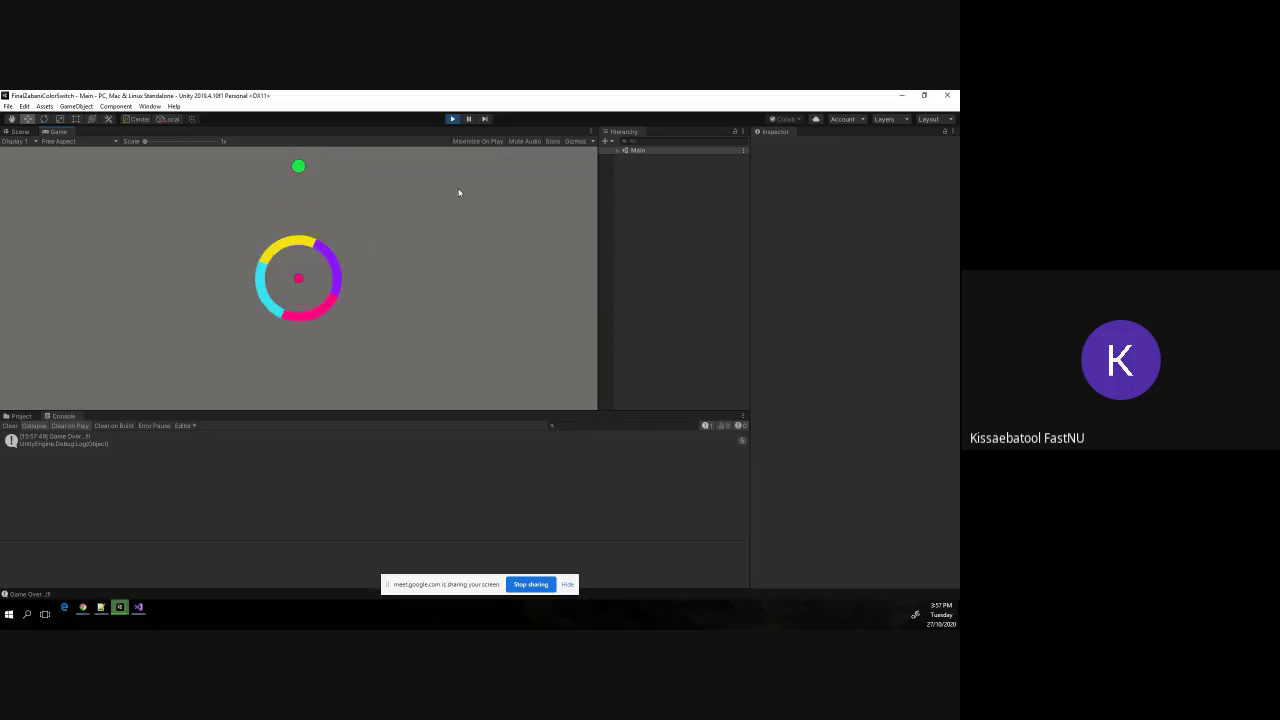
left_click(459, 192)
left_click(459, 192)
left_click(459, 192)
left_click(459, 192)
left_click(459, 192)
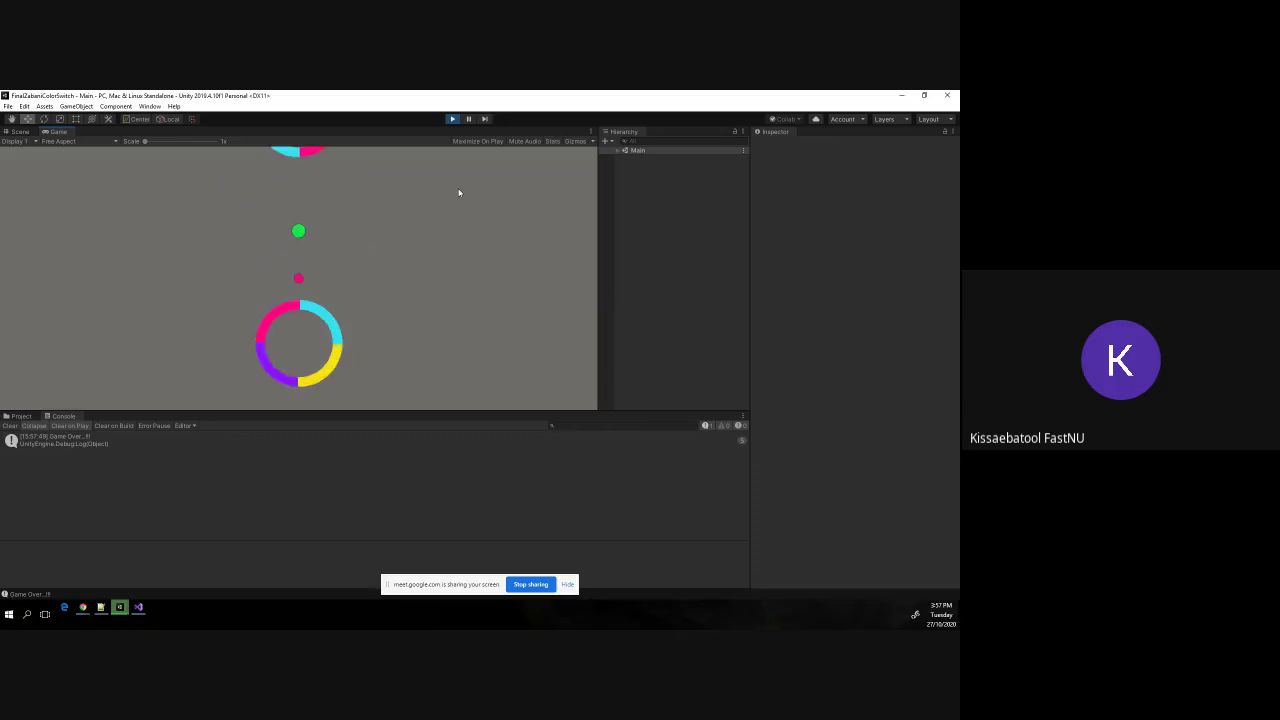
left_click(459, 192)
left_click(459, 192)
left_click(459, 192)
left_click(459, 192)
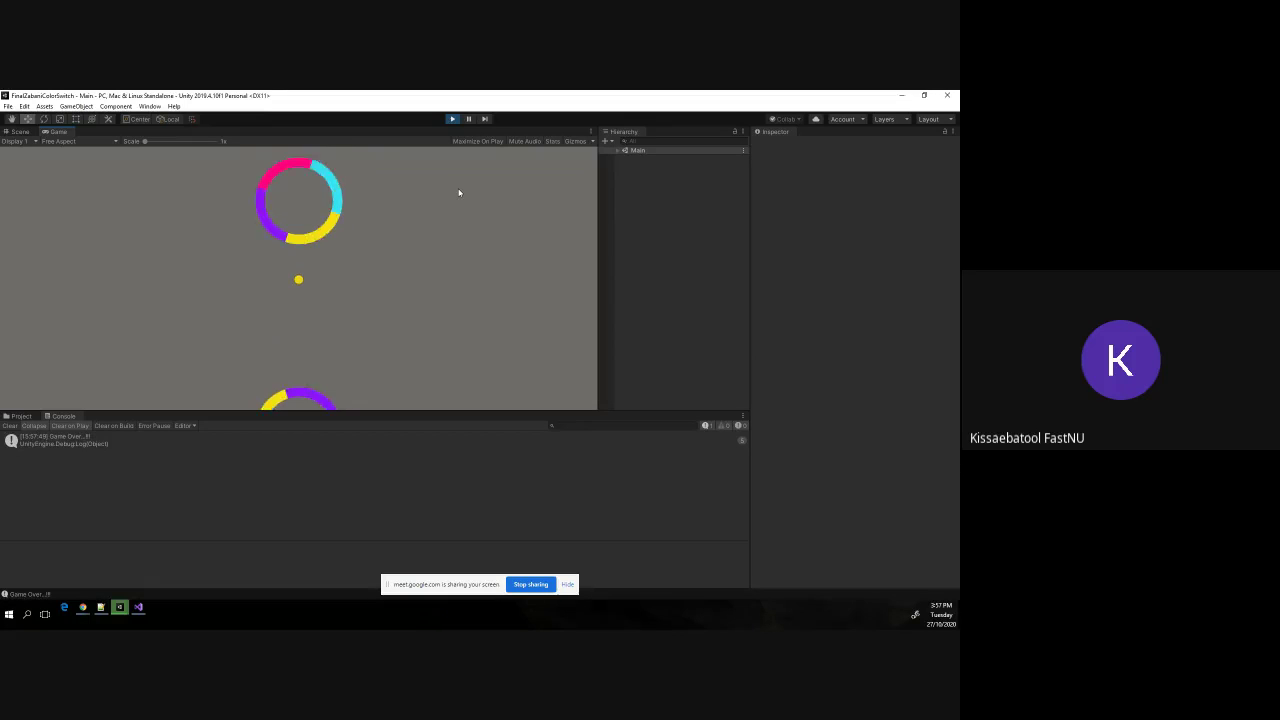
left_click(459, 192)
left_click(459, 192)
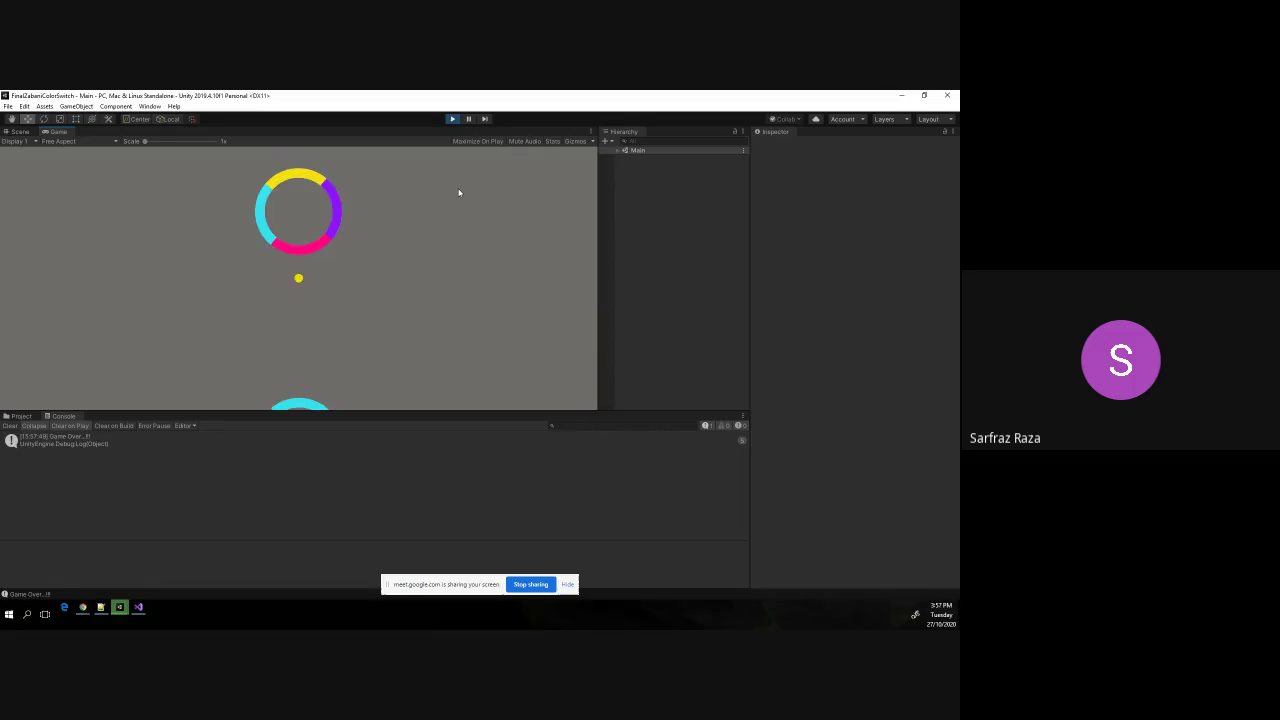
left_click(459, 192)
left_click(459, 192)
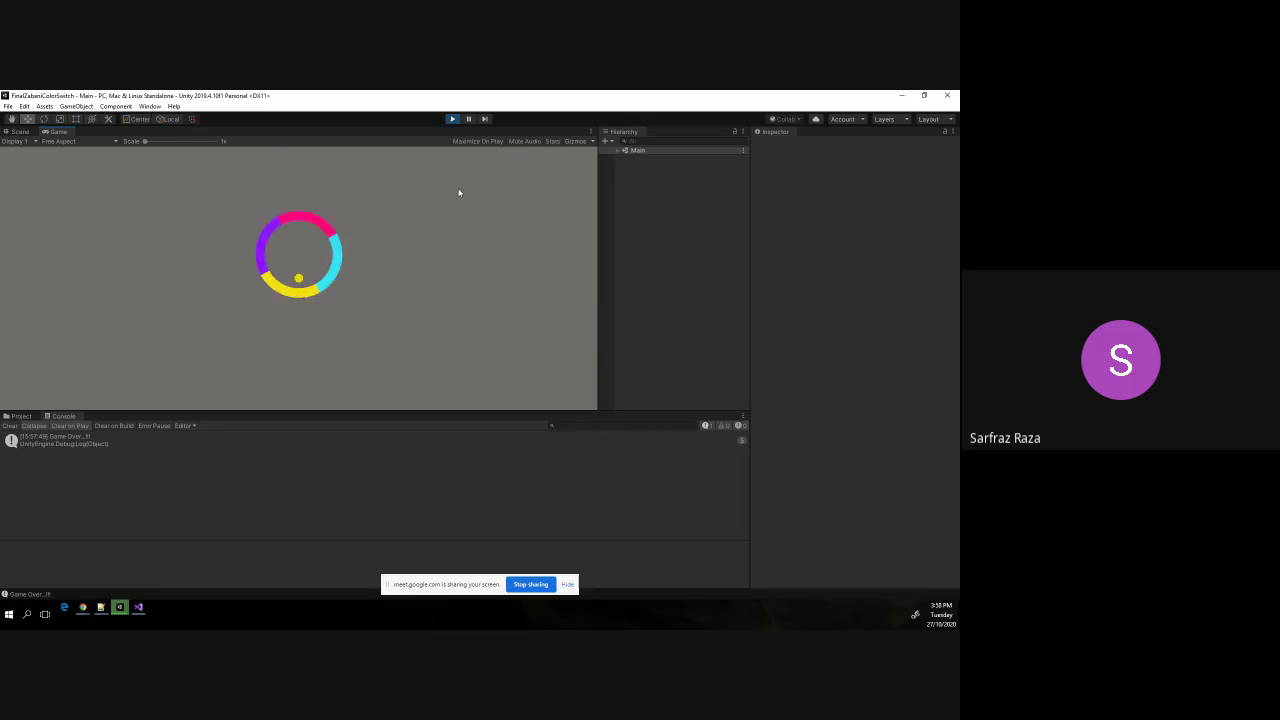
left_click(459, 192)
left_click(459, 192)
left_click(459, 192)
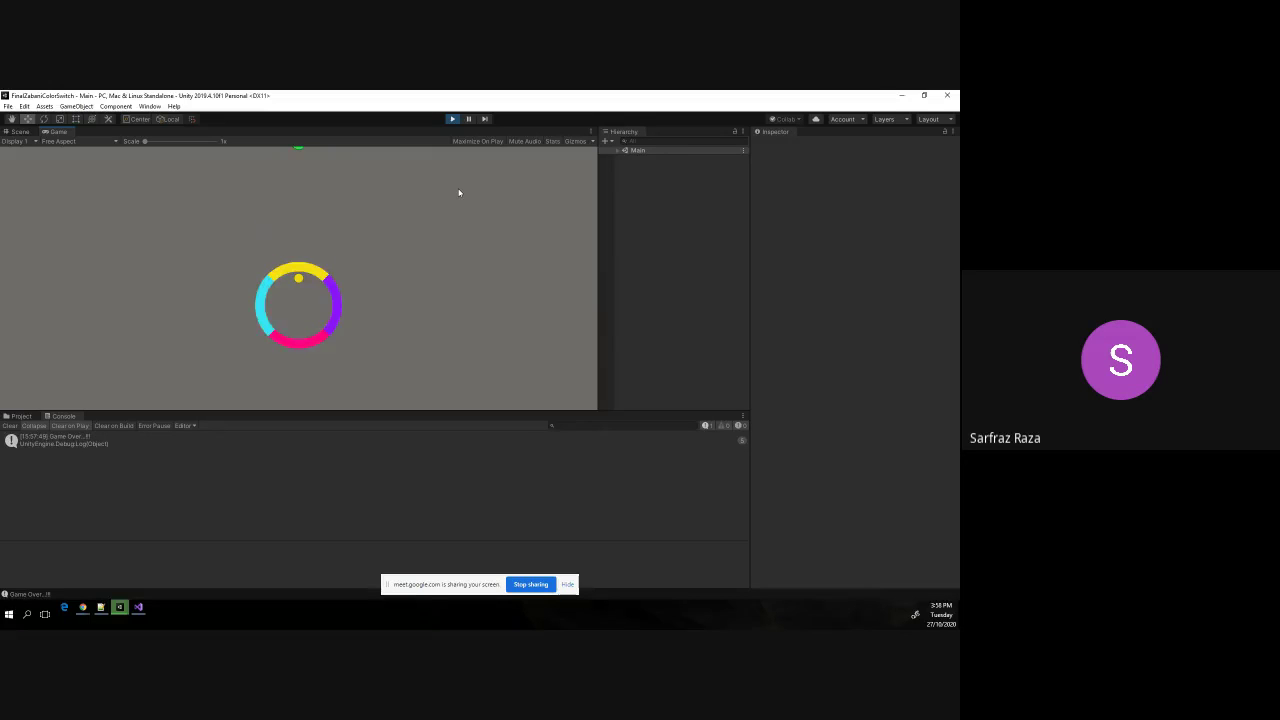
left_click(459, 192)
left_click(459, 192)
left_click(459, 192)
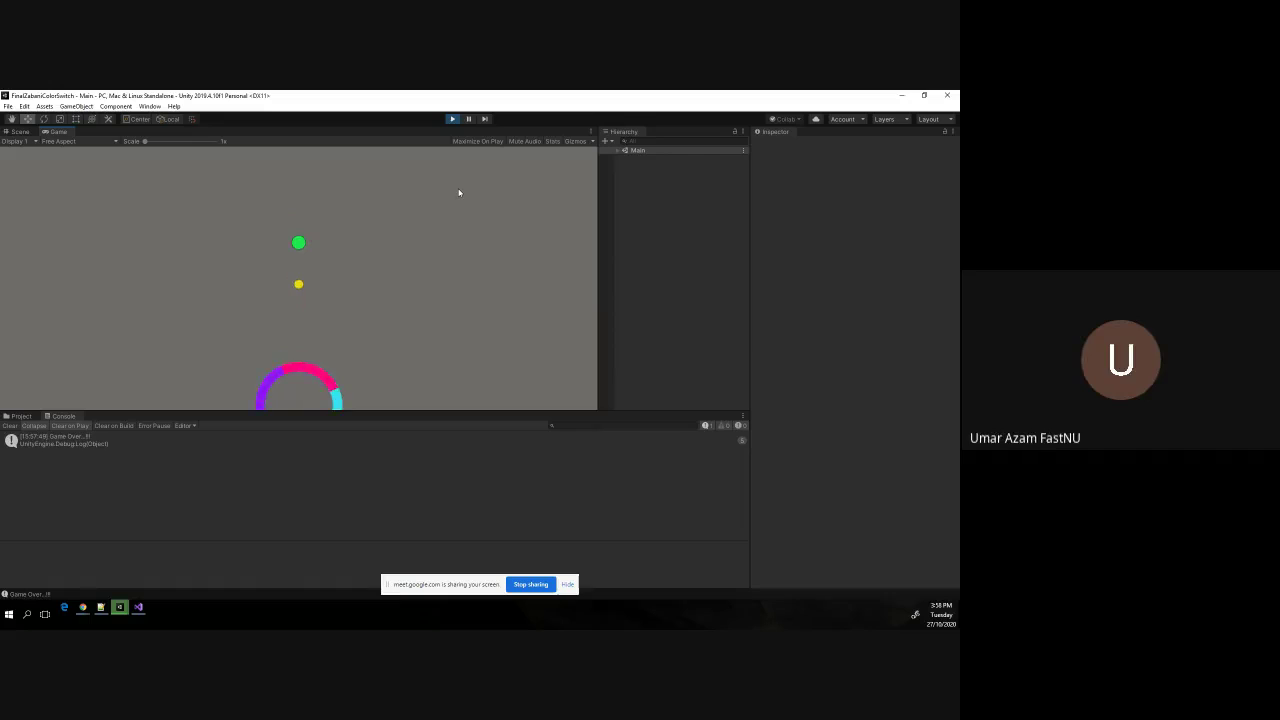
left_click(459, 192)
left_click(459, 192)
left_click(459, 192)
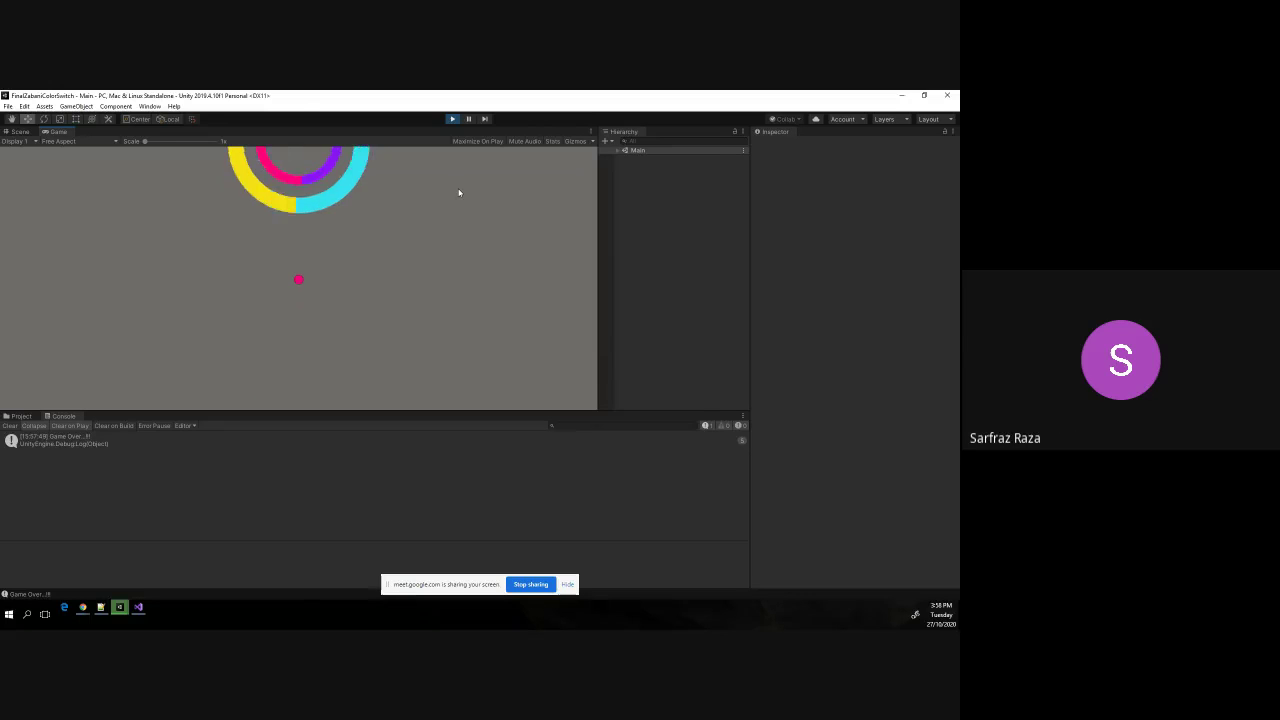
left_click(459, 192)
left_click(459, 192)
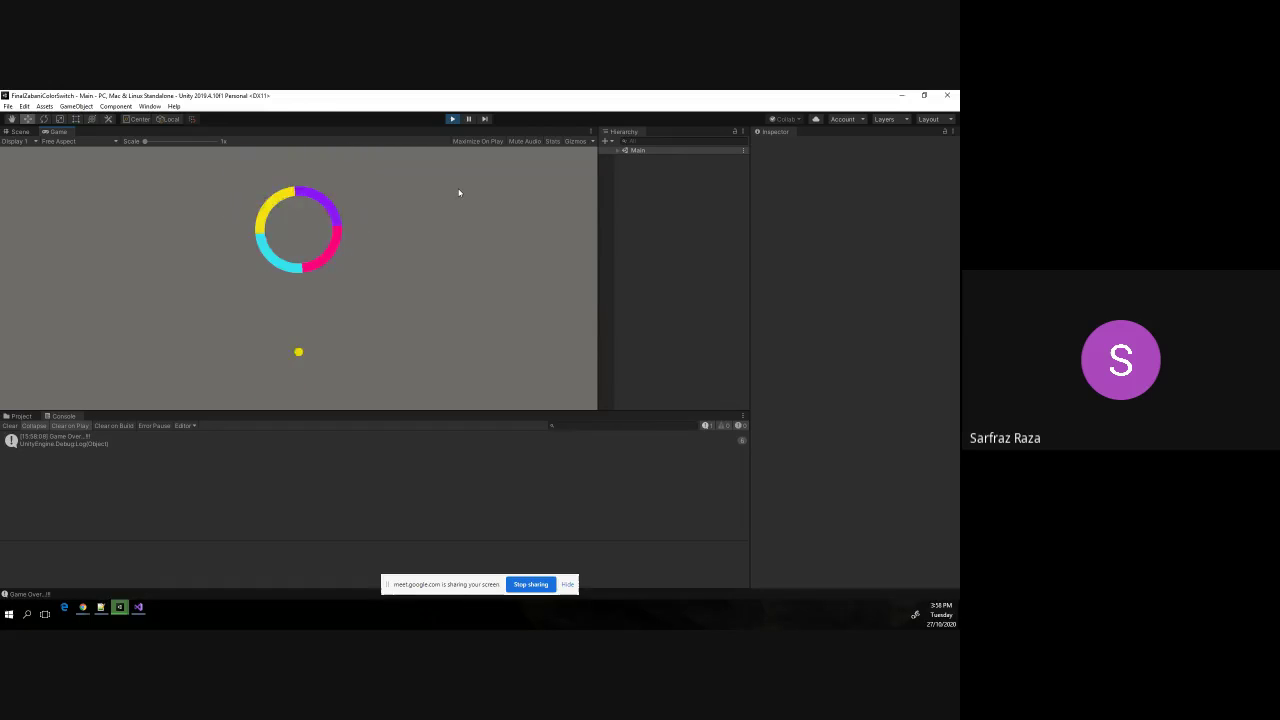
left_click(459, 192)
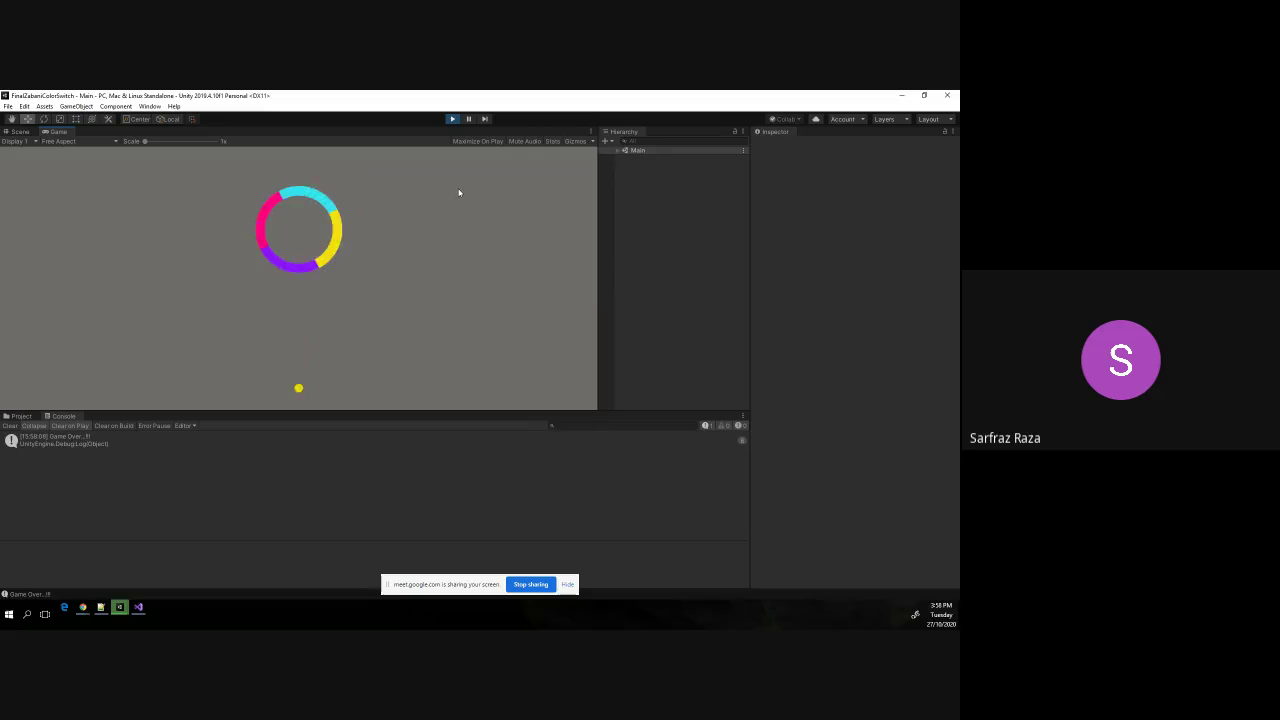
After another restart, clear the ring, turn cyan at the green switcher, then turn purple at the next.
left_click(459, 192)
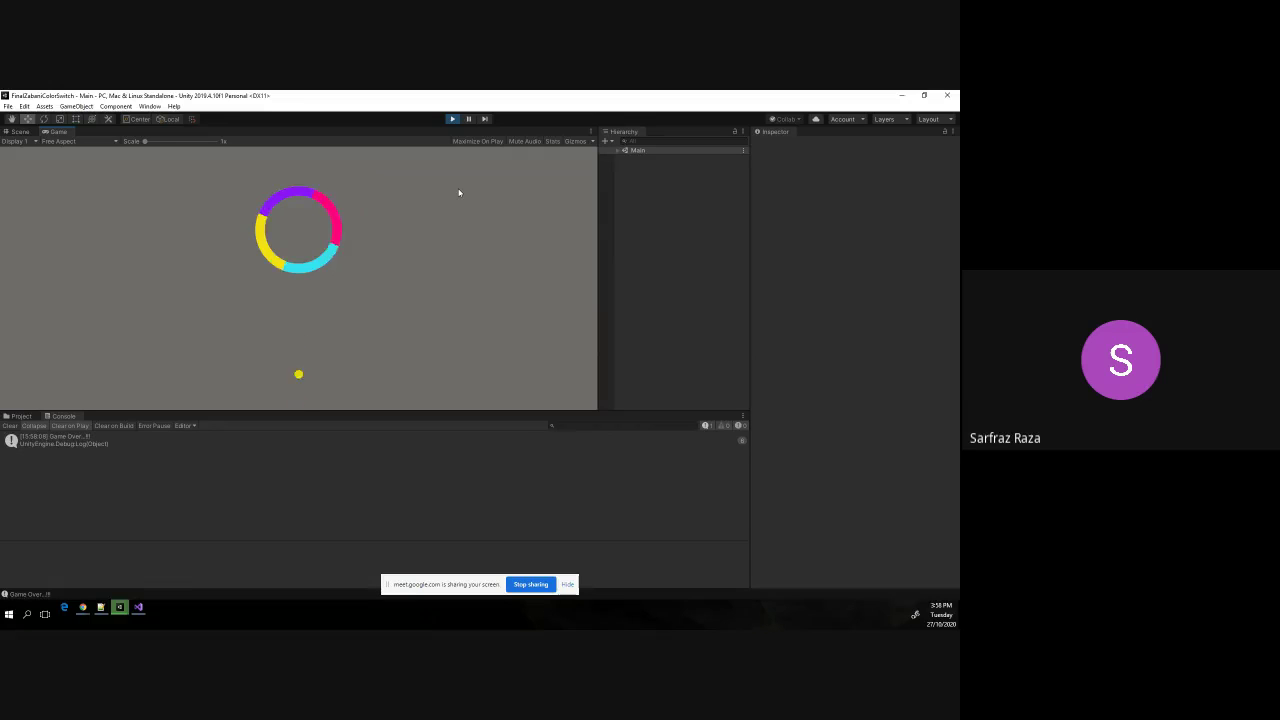
left_click(459, 192)
left_click(459, 192)
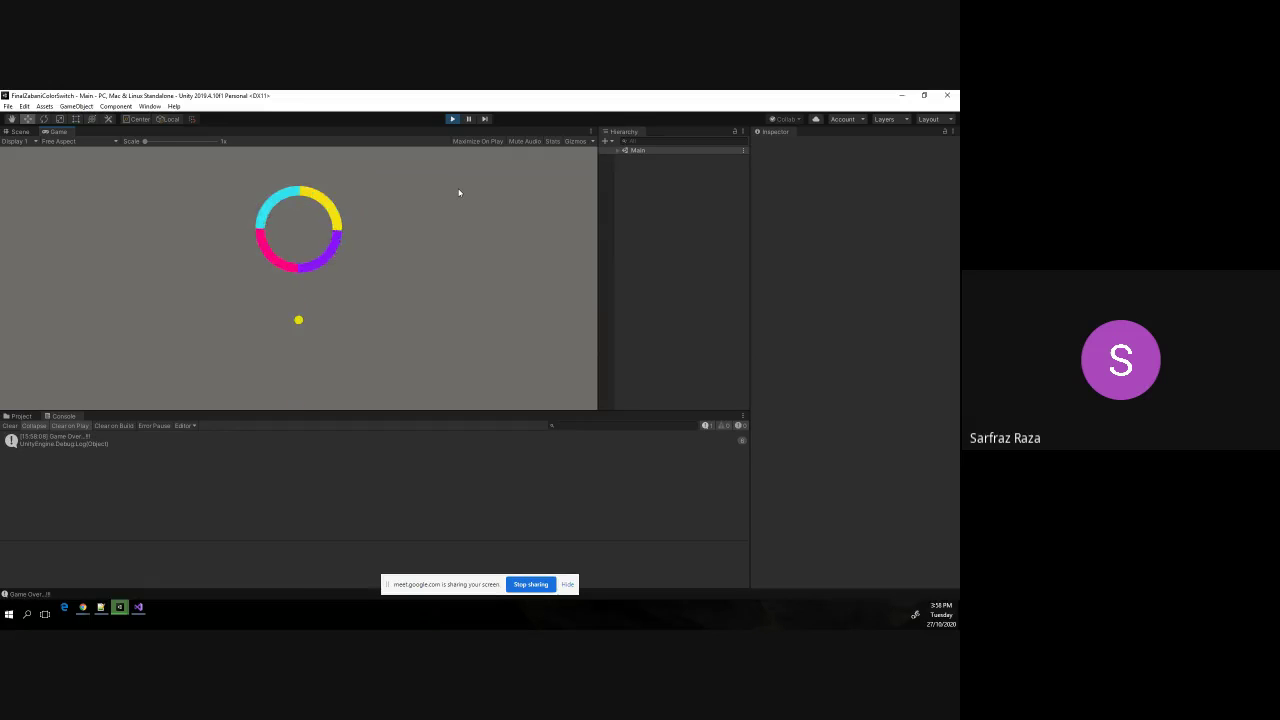
left_click(459, 192)
left_click(459, 192)
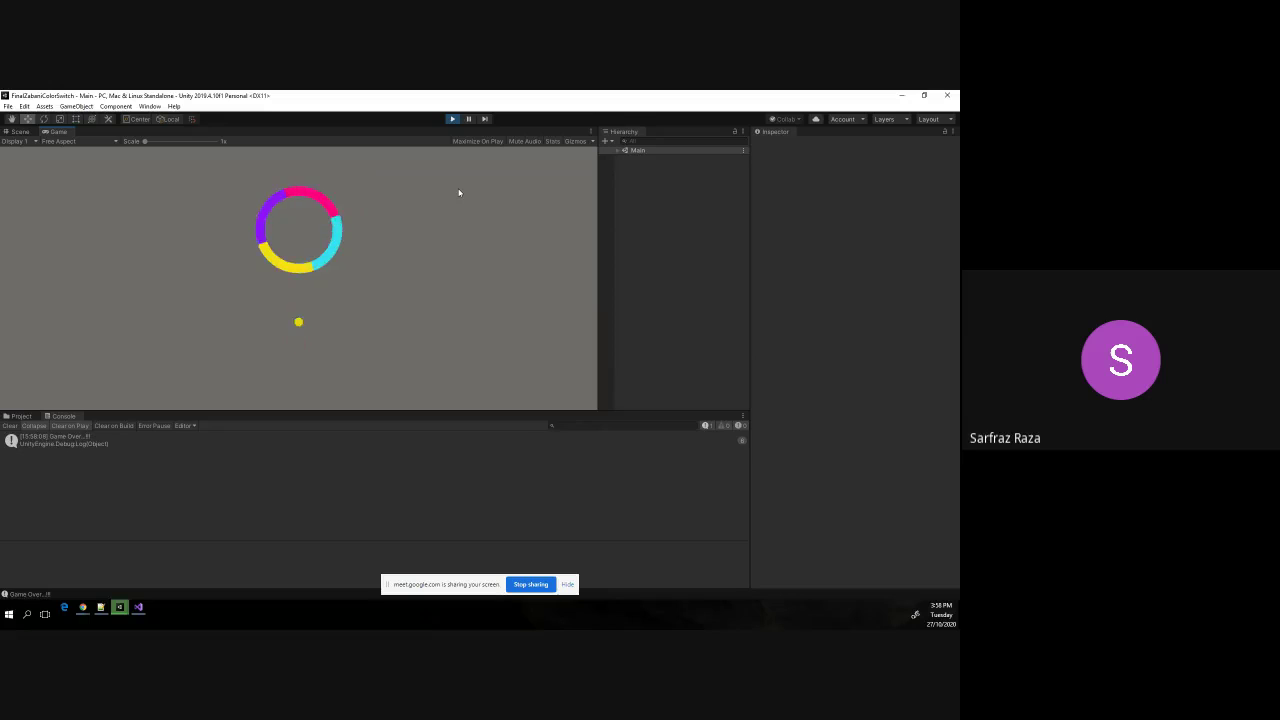
left_click(459, 192)
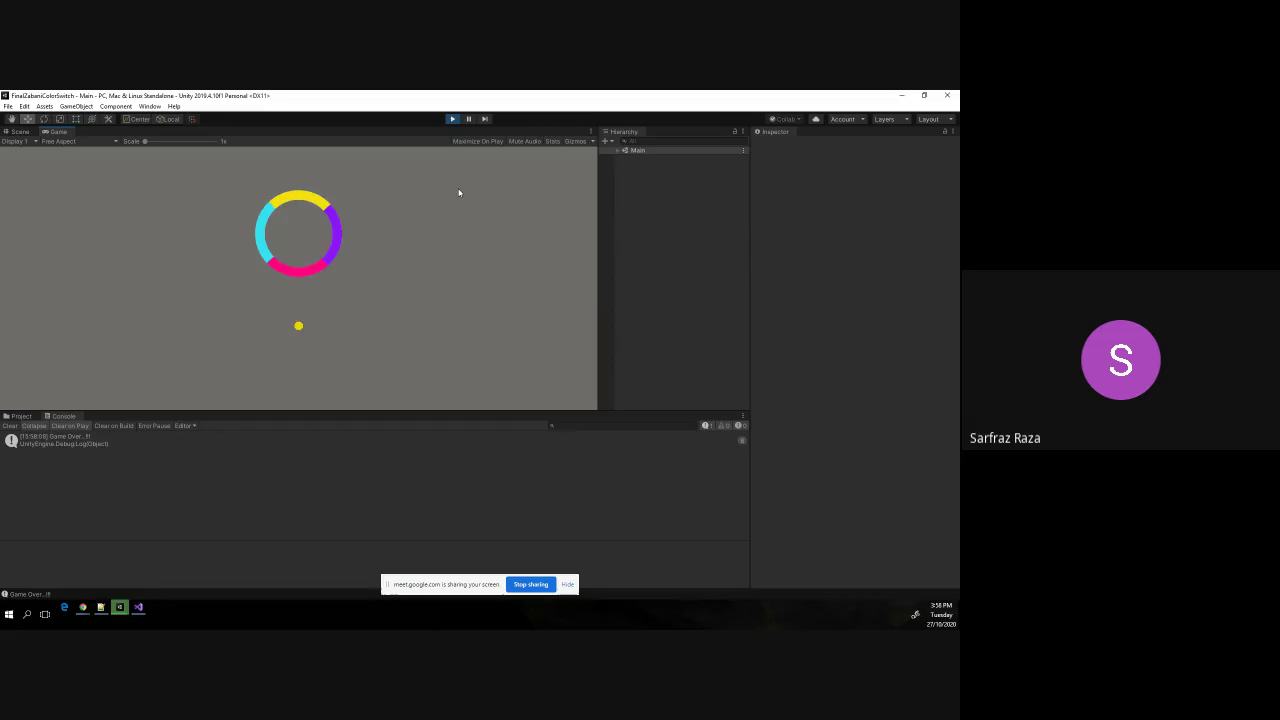
left_click(459, 192)
left_click(459, 192)
left_click(459, 192)
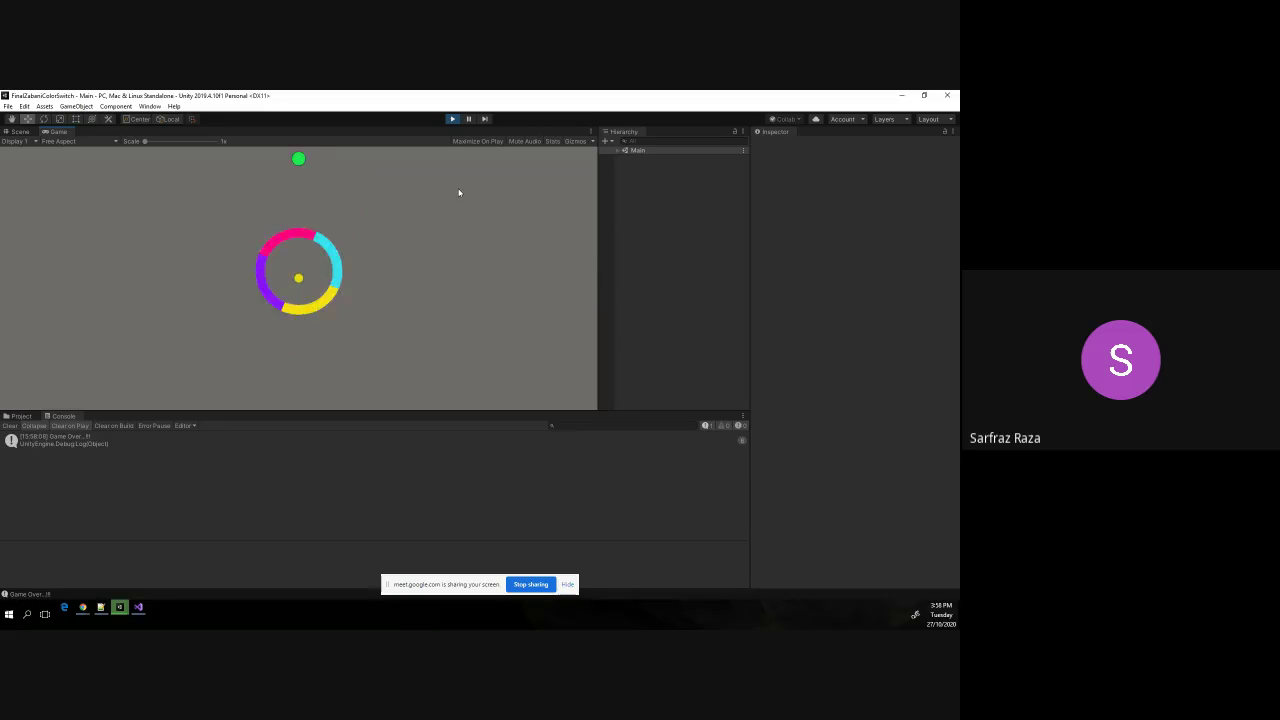
left_click(459, 192)
left_click(459, 192)
left_click(459, 192)
left_click(459, 192)
left_click(459, 192)
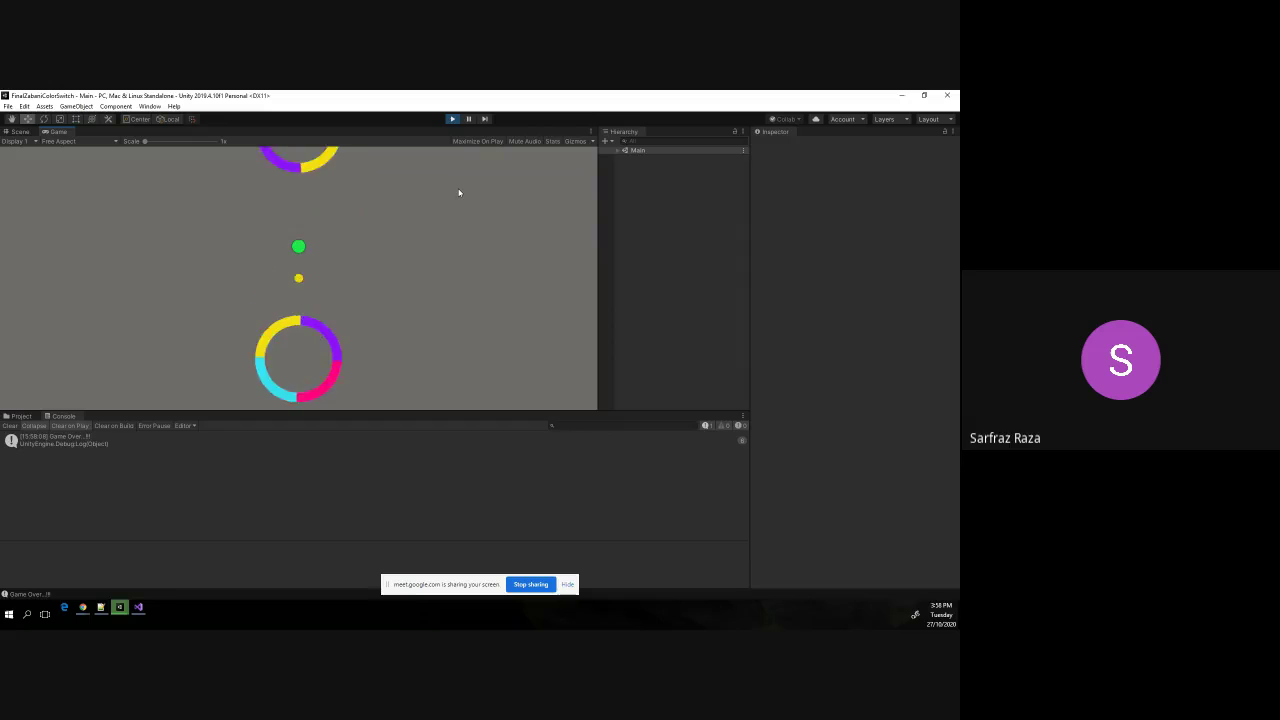
left_click(459, 192)
left_click(459, 192)
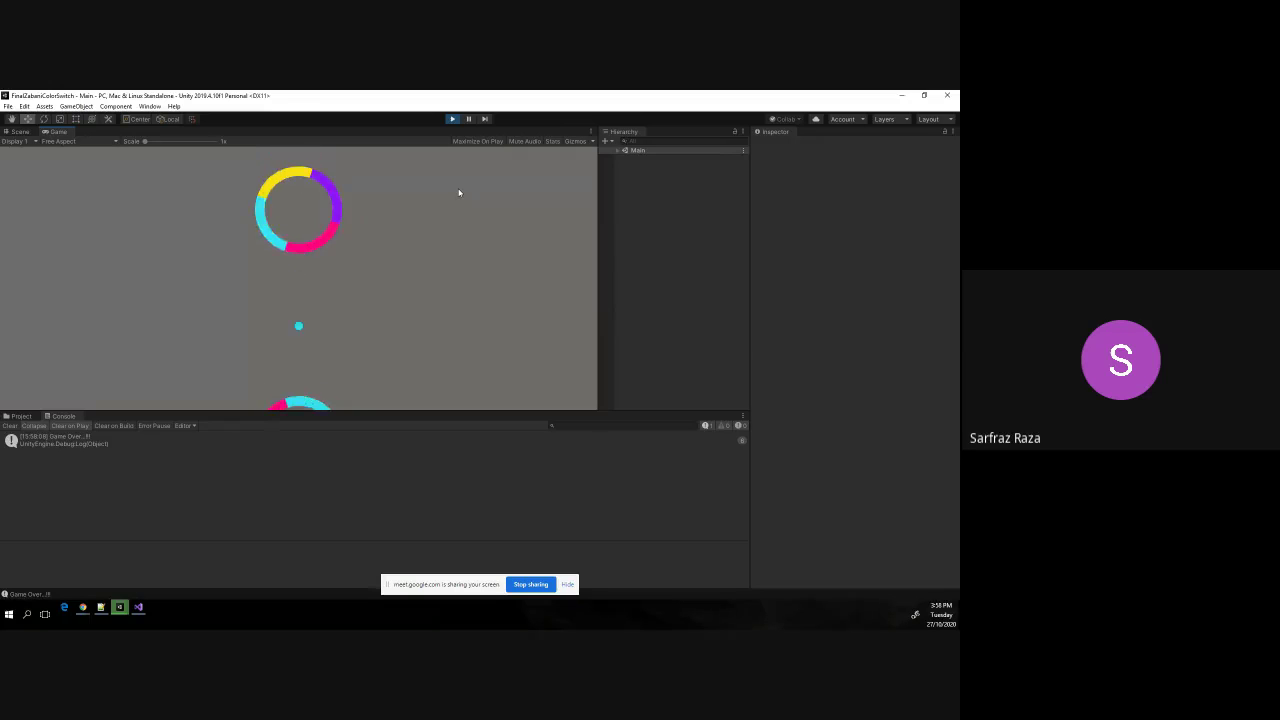
left_click(459, 192)
left_click(459, 192)
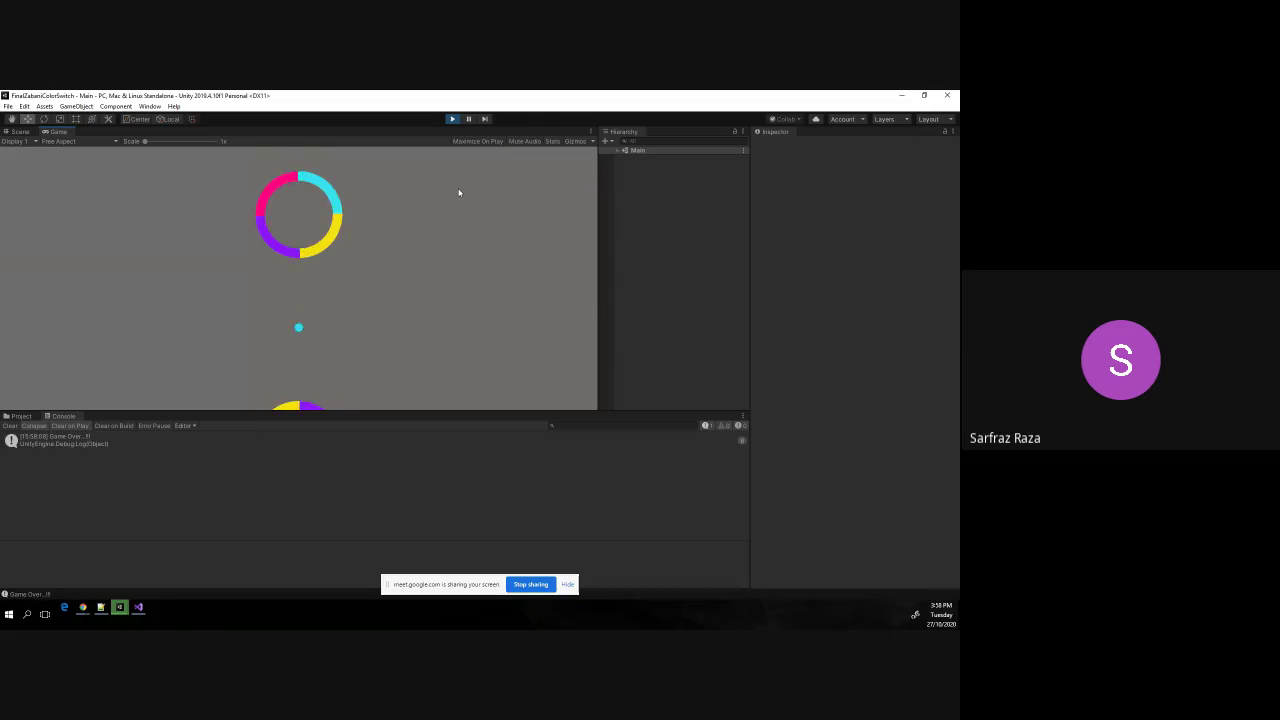
left_click(459, 192)
left_click(459, 192)
left_click(459, 192)
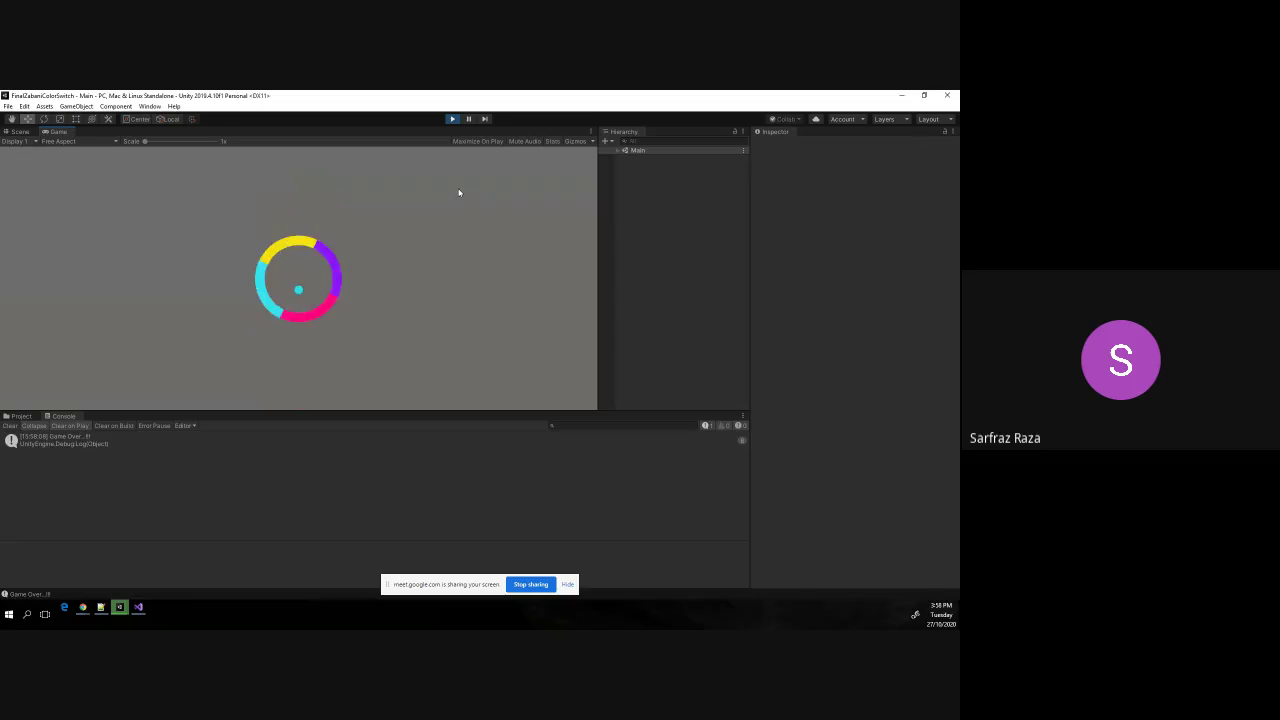
left_click(459, 192)
left_click(459, 192)
left_click(459, 192)
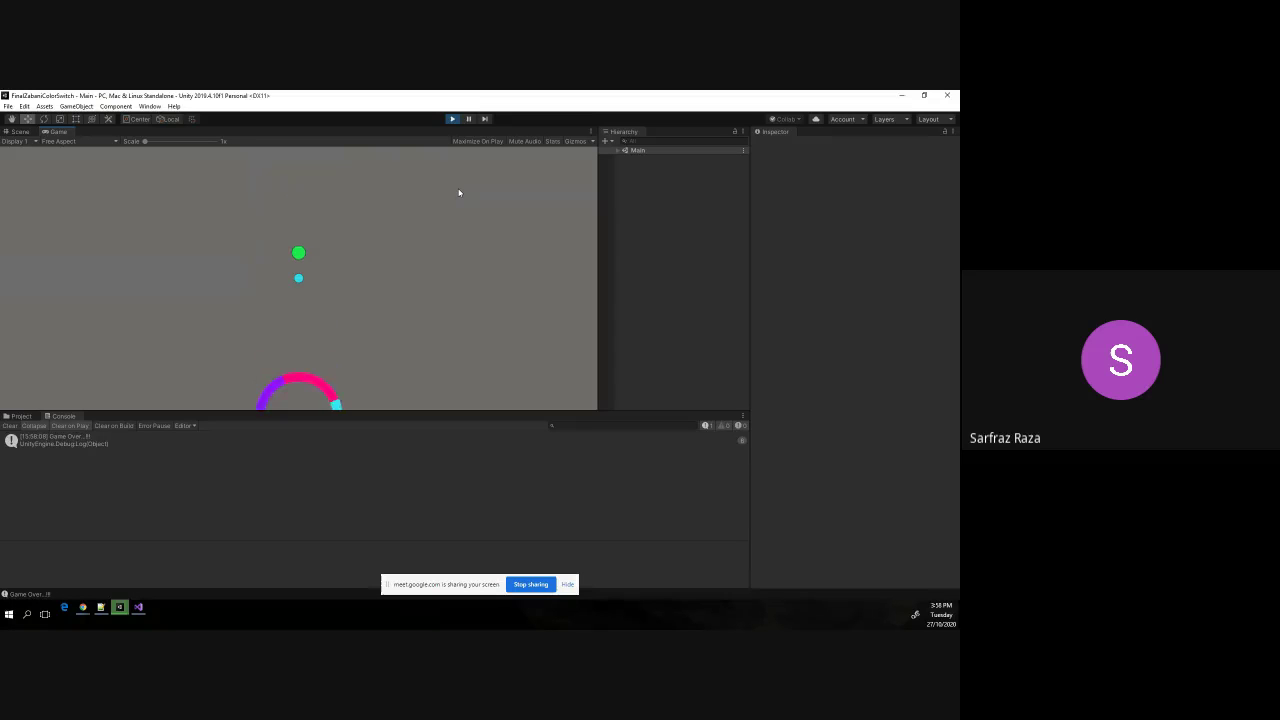
left_click(459, 192)
left_click(459, 192)
left_click(459, 192)
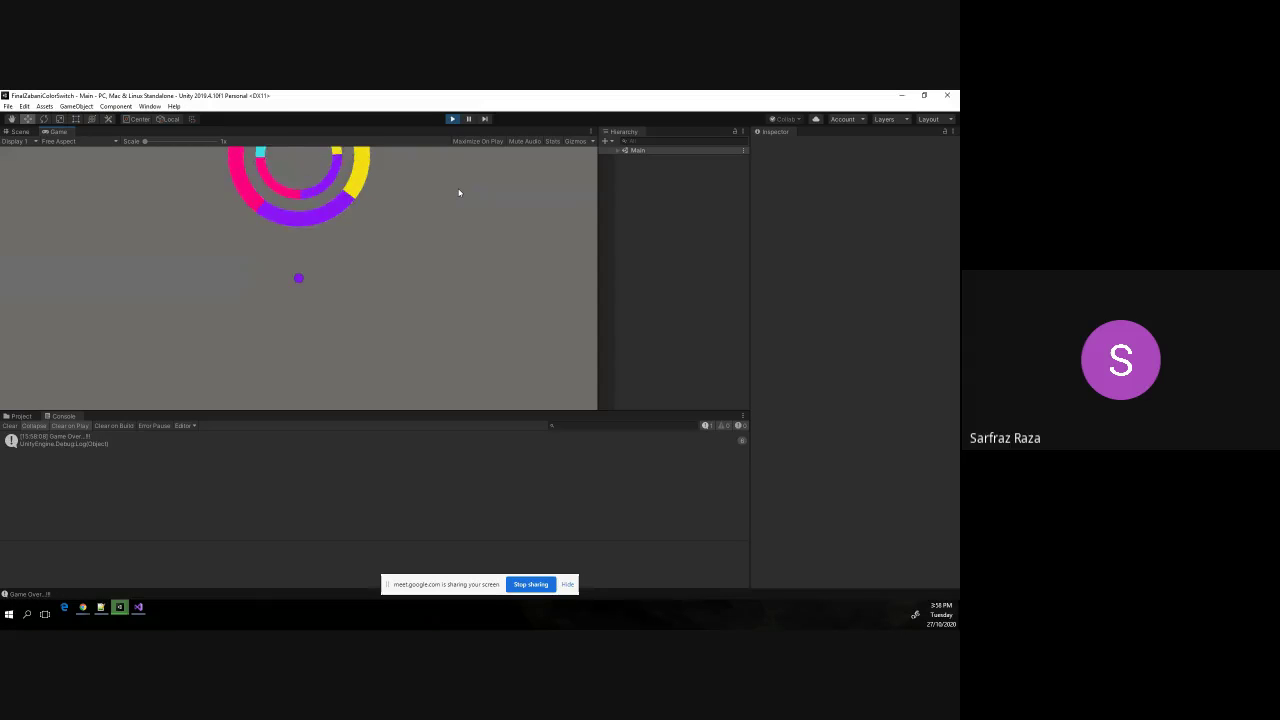
left_click(459, 192)
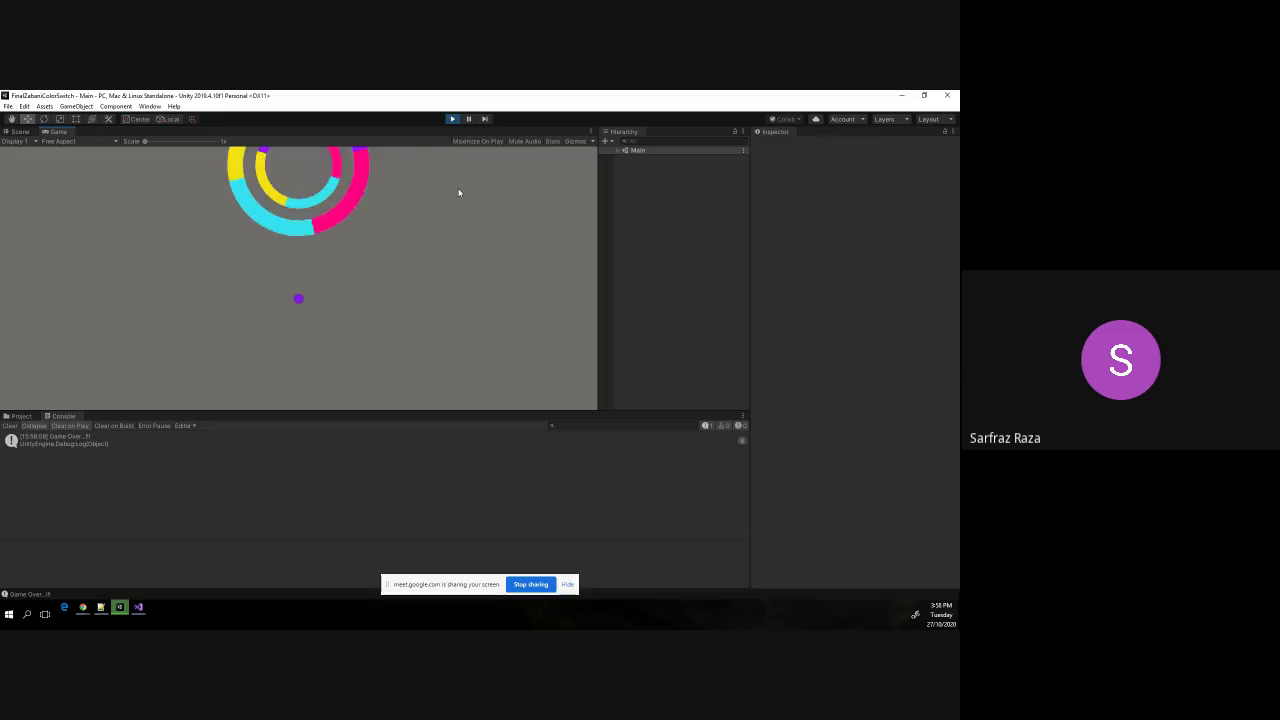
left_click(459, 192)
left_click(459, 192)
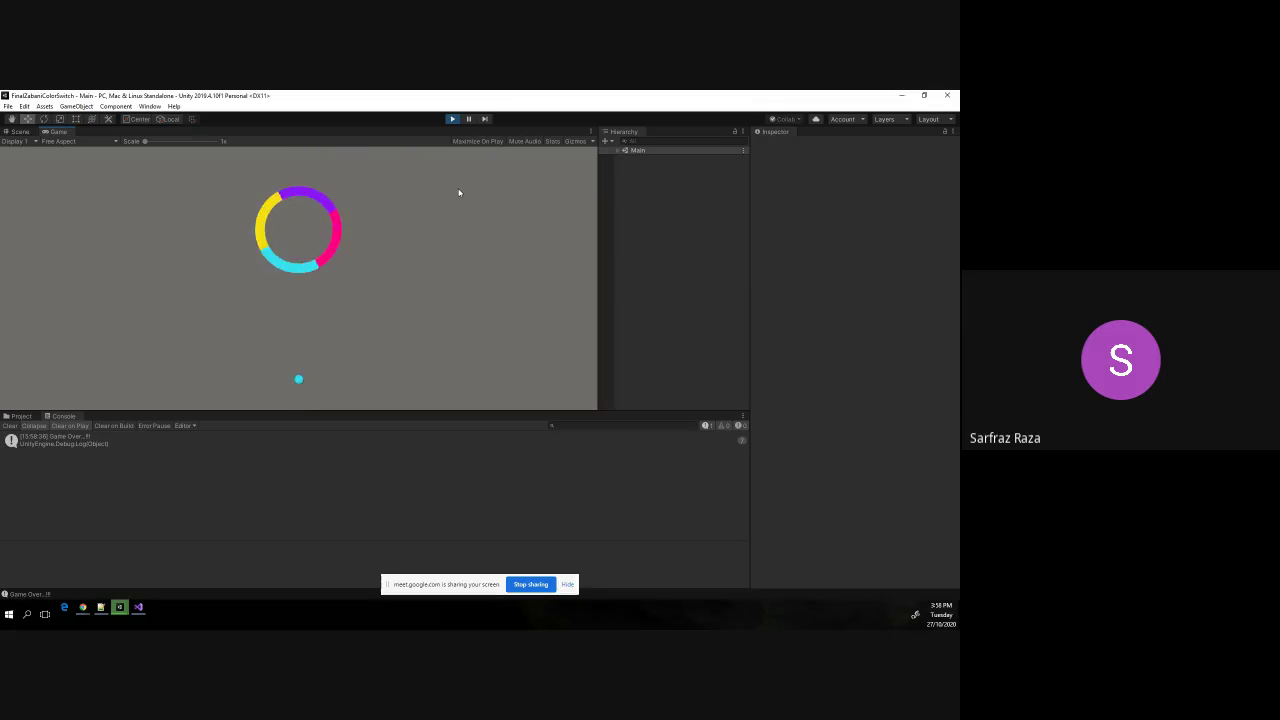
Stop Play mode and bring the Chrome Google Meet call to the front.
left_click(452, 118)
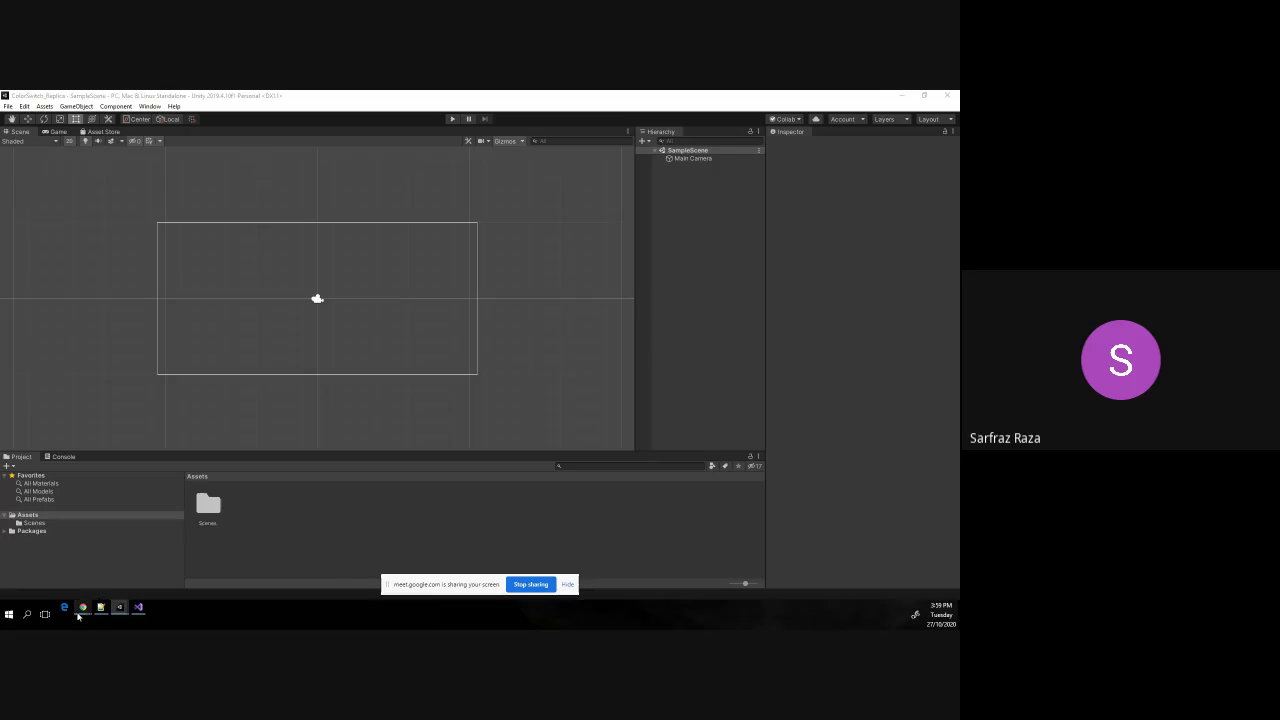
mouse_move(83, 607)
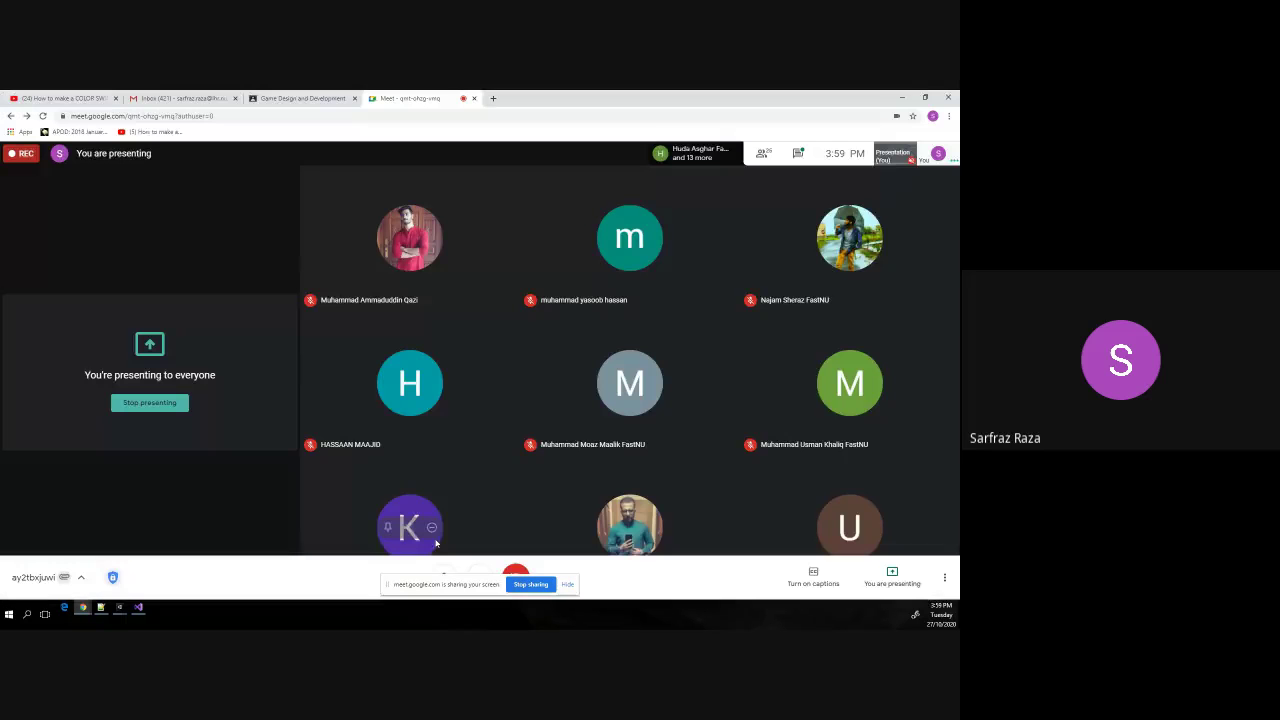
Toggle the Meet microphone back to unmuted.
left_click(567, 584)
left_click(443, 577)
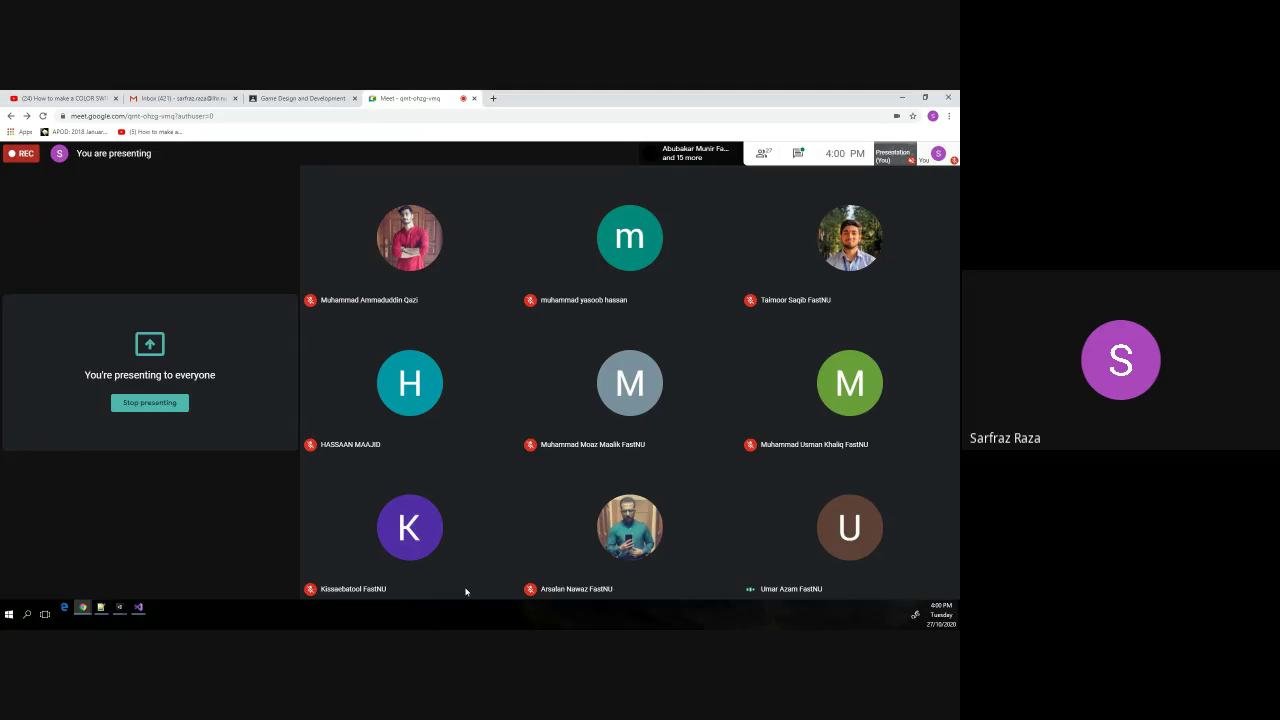
left_click(443, 577)
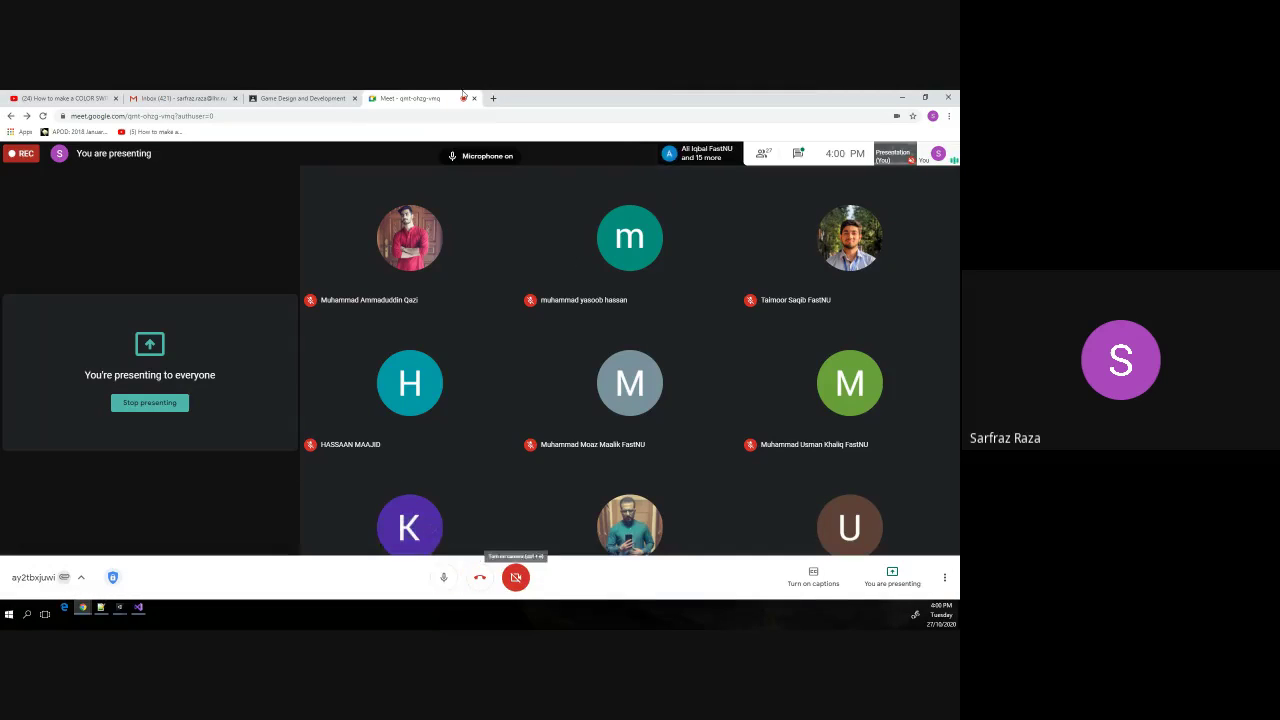
Return to the ColorSwitch_Replica Unity project window from the taskbar.
key("alt+Tab")
key("alt+Tab")
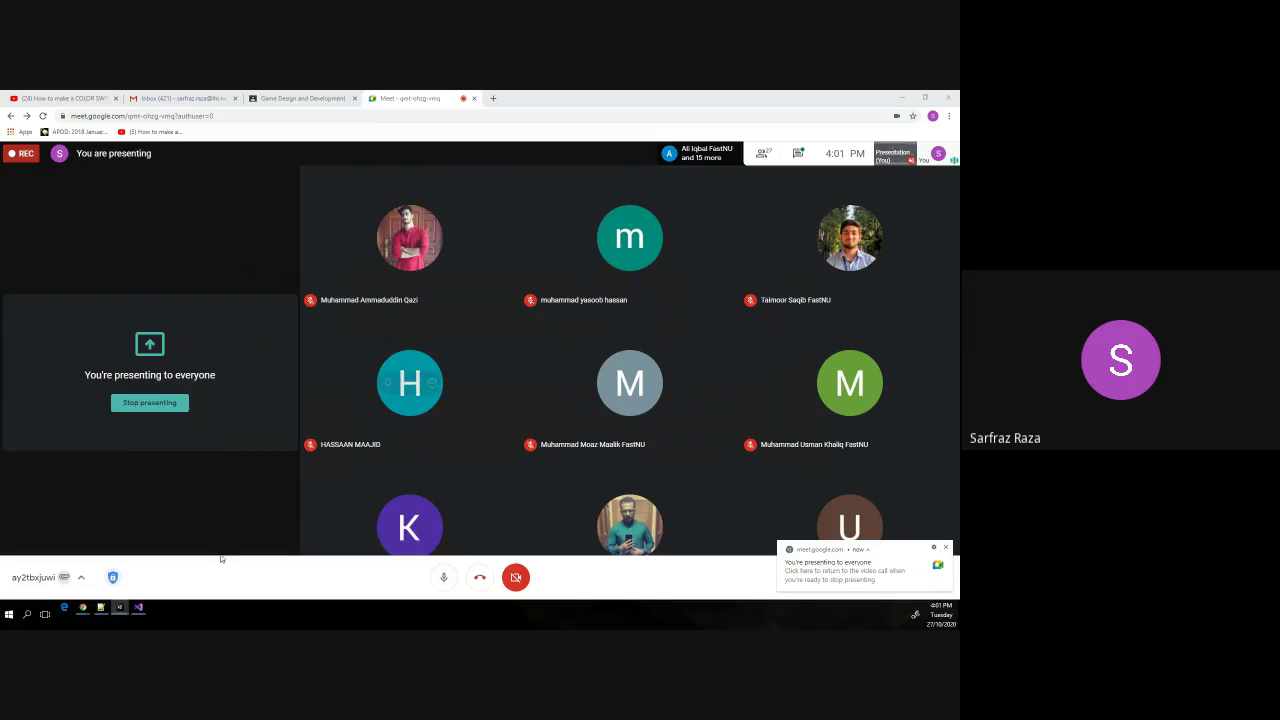
mouse_move(119, 607)
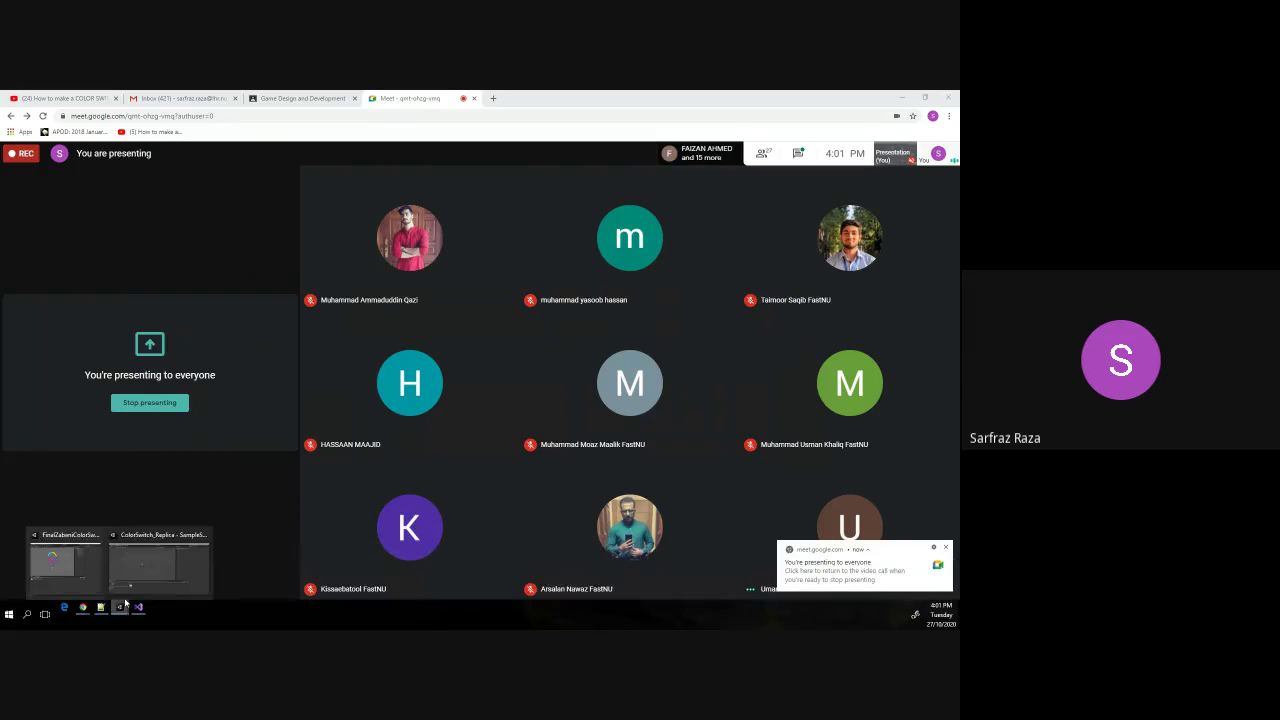
left_click(160, 565)
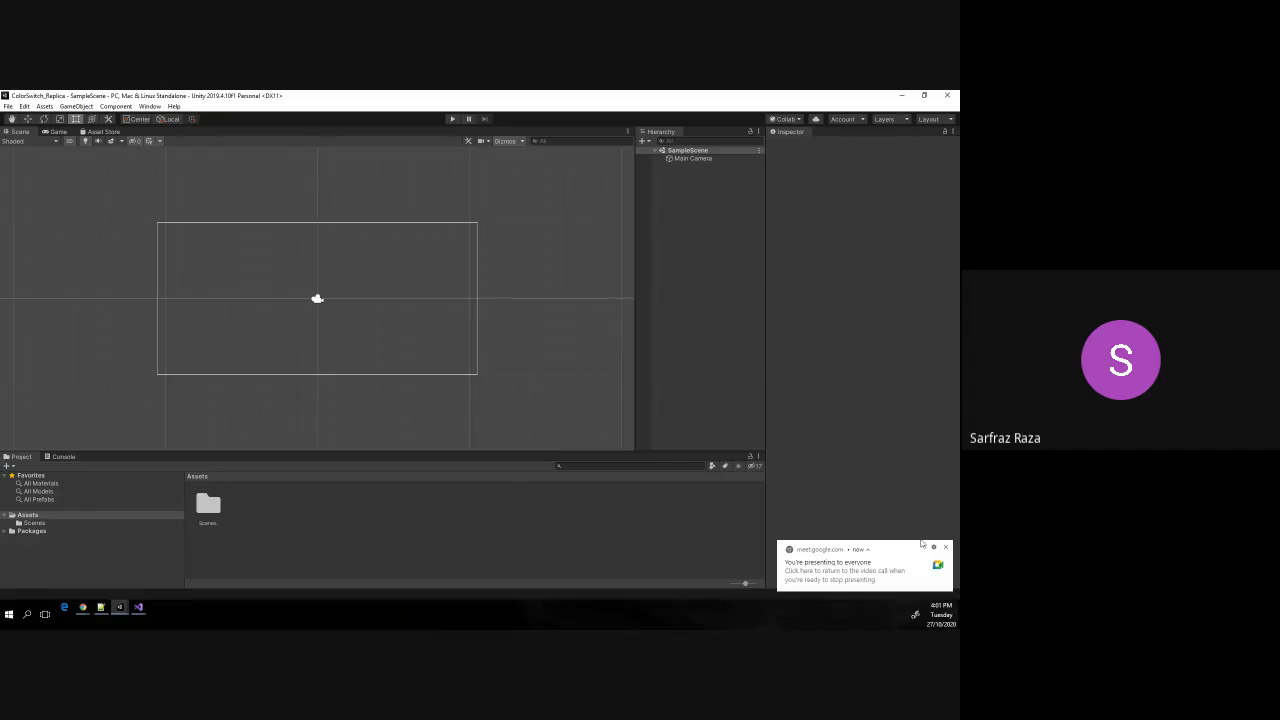
Dismiss the screen-sharing reminder and widen the Project panel's folder tree.
left_click(946, 550)
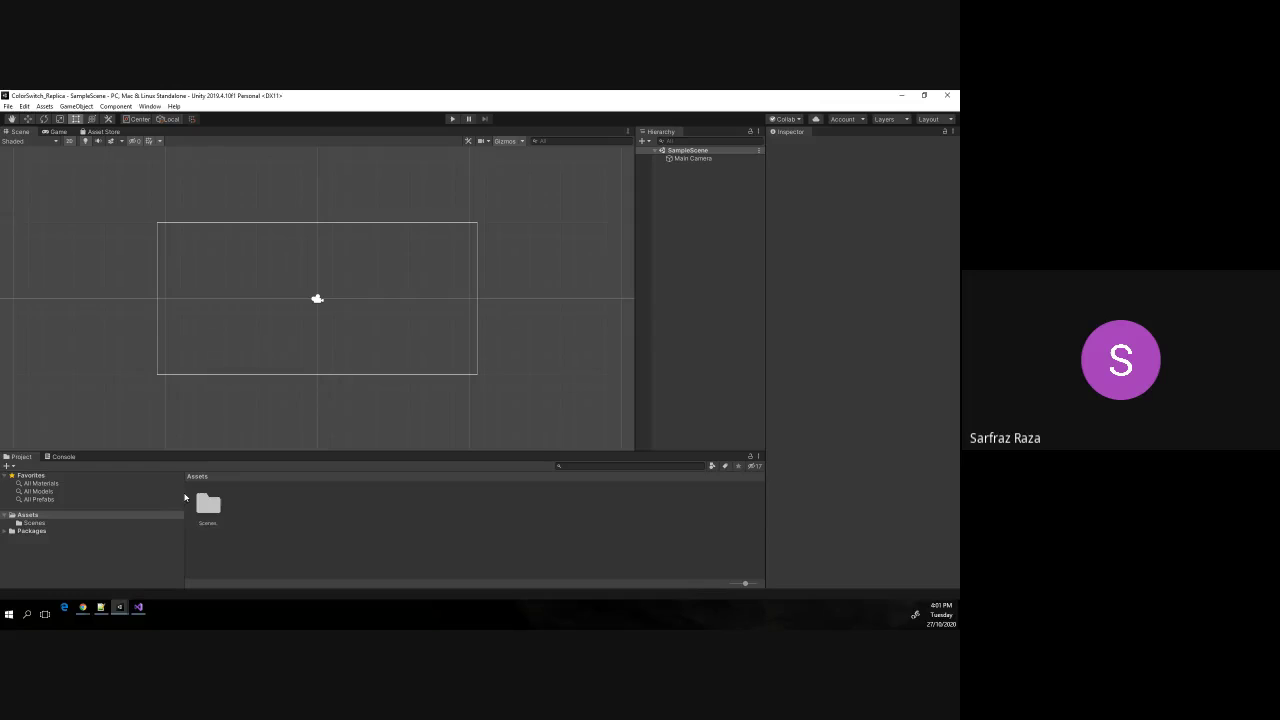
left_click_drag(197, 495, 290, 492)
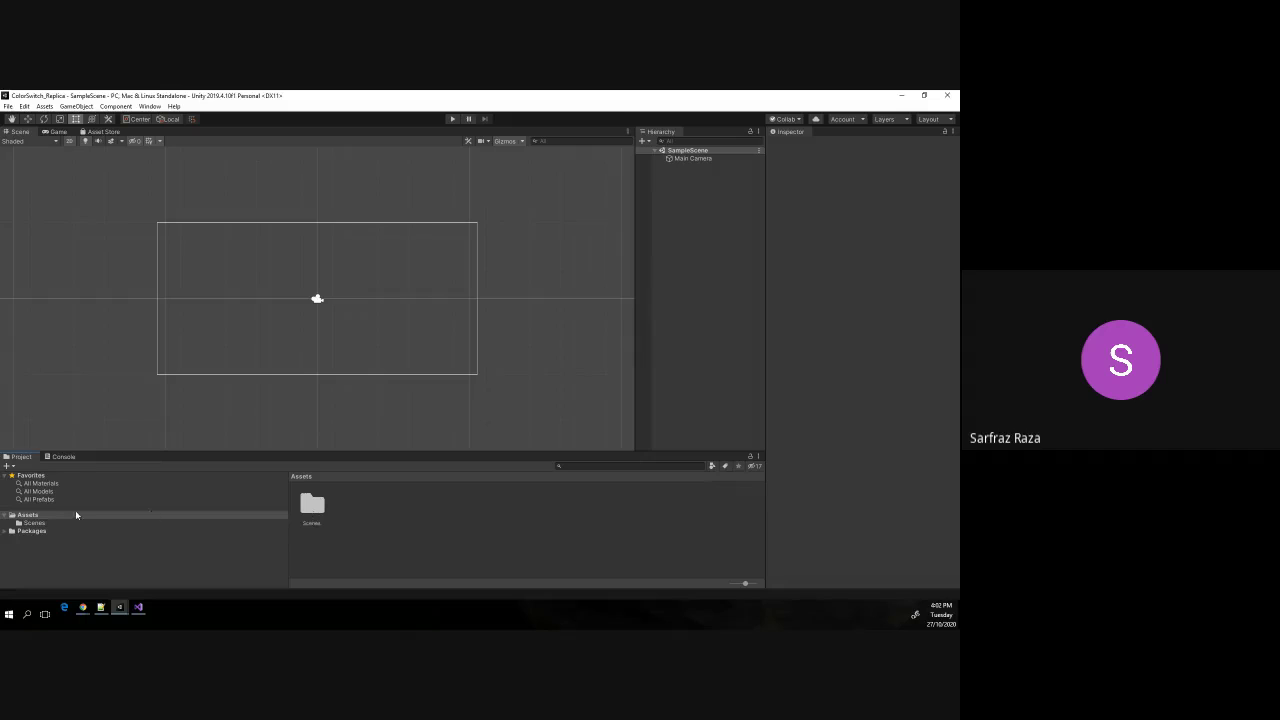
Rename the SampleScene asset in Assets/Scenes to Main and reload it as the open scene.
left_click(32, 523)
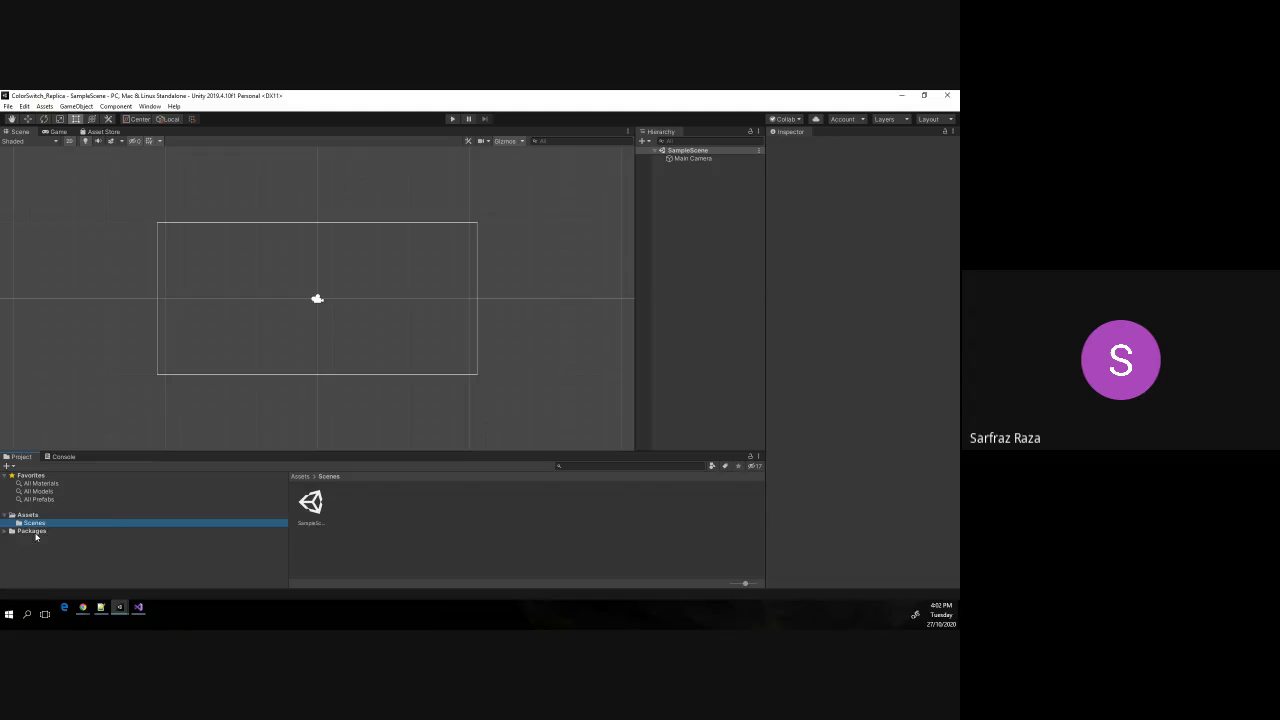
left_click(128, 531)
left_click(60, 523)
left_click_drag(288, 505, 197, 501)
left_click(213, 512)
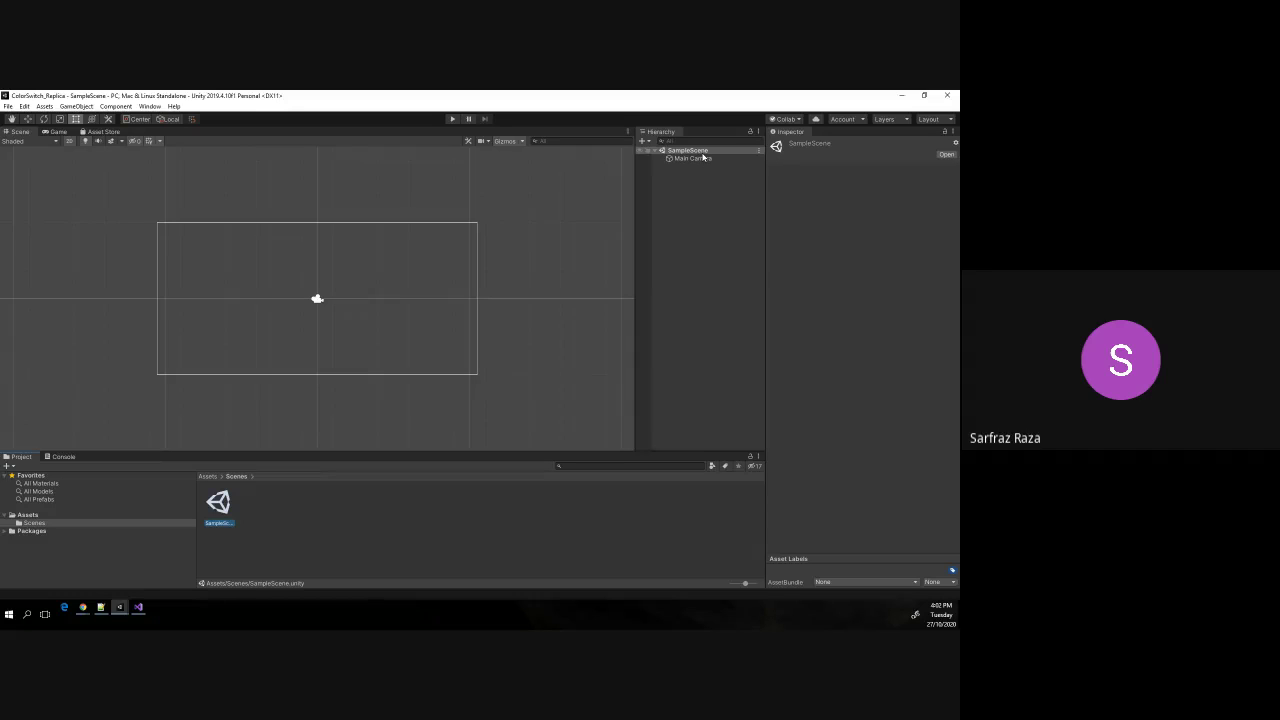
left_click(232, 522)
type("Main")
key("Return")
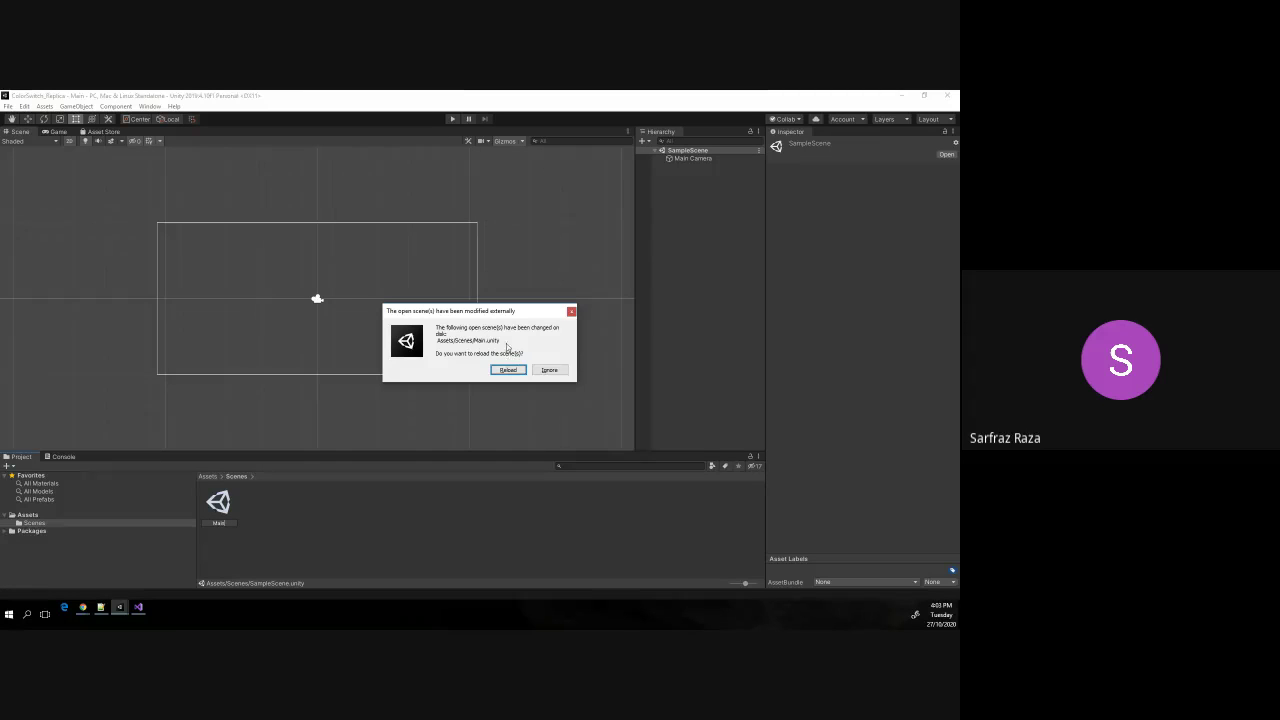
left_click(516, 376)
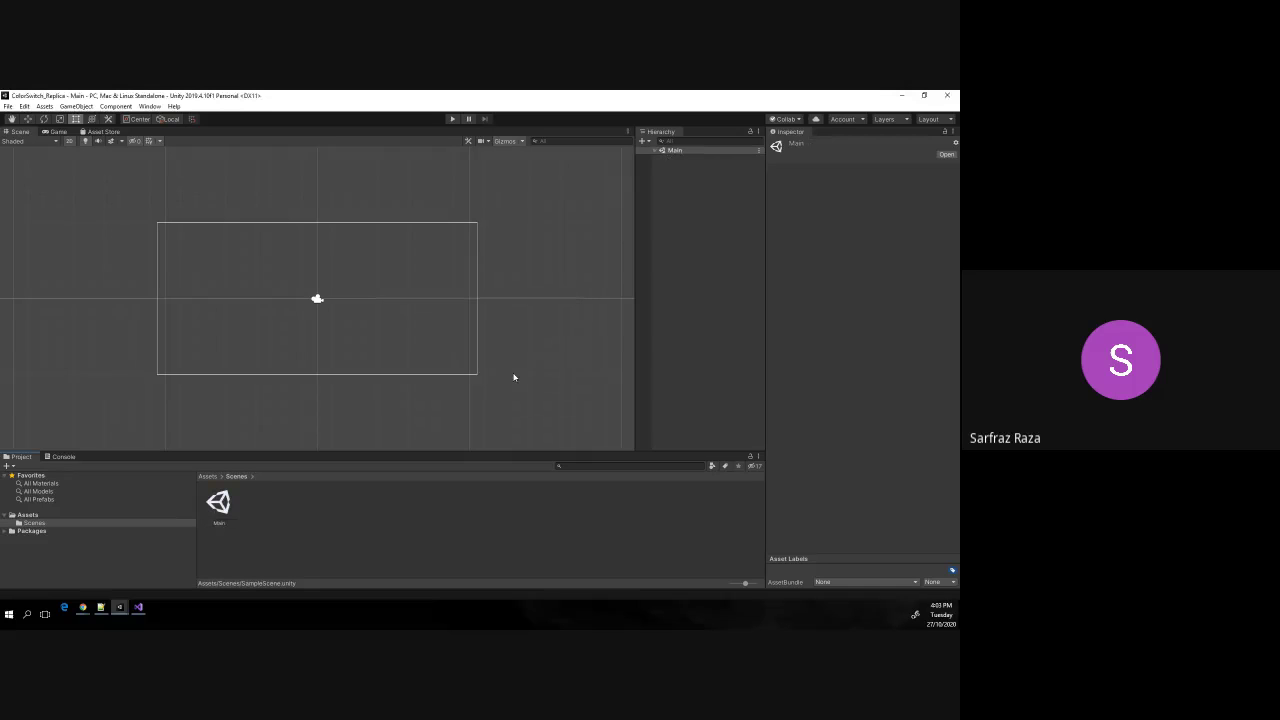
Inspect the Main Camera's Transform and Camera settings, then preview its solid blue Game view.
left_click(654, 150)
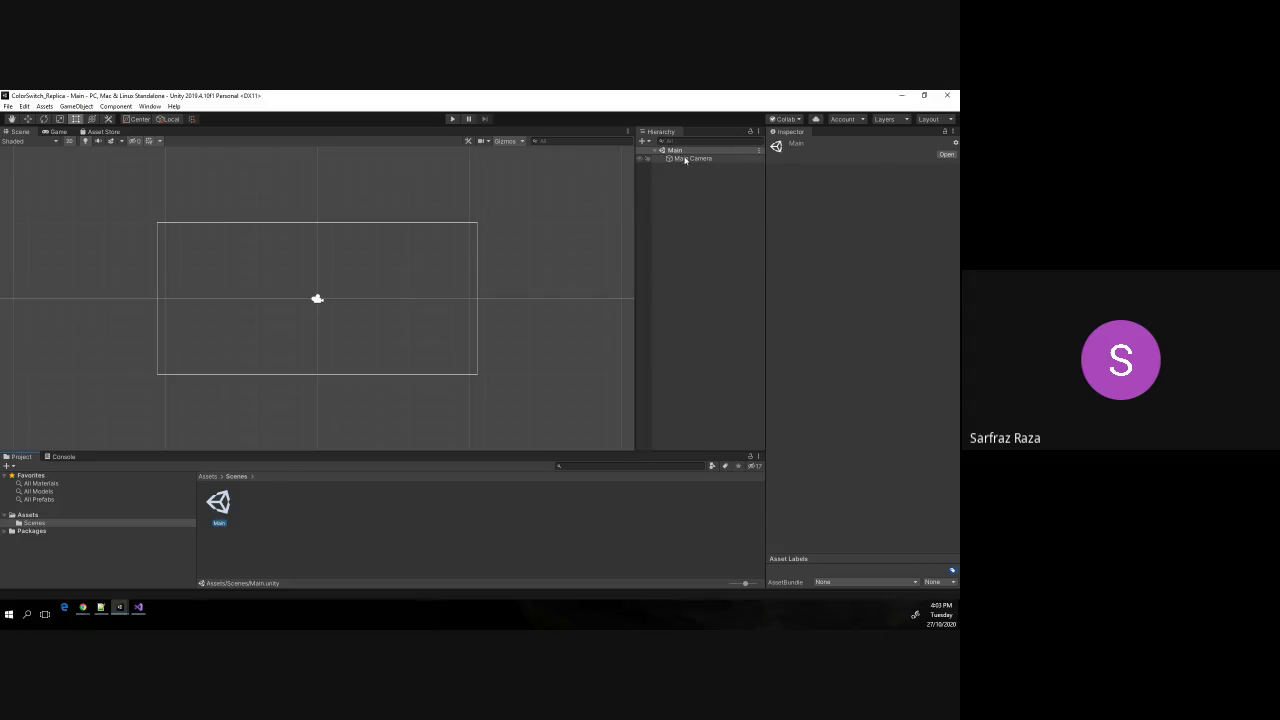
left_click(688, 158)
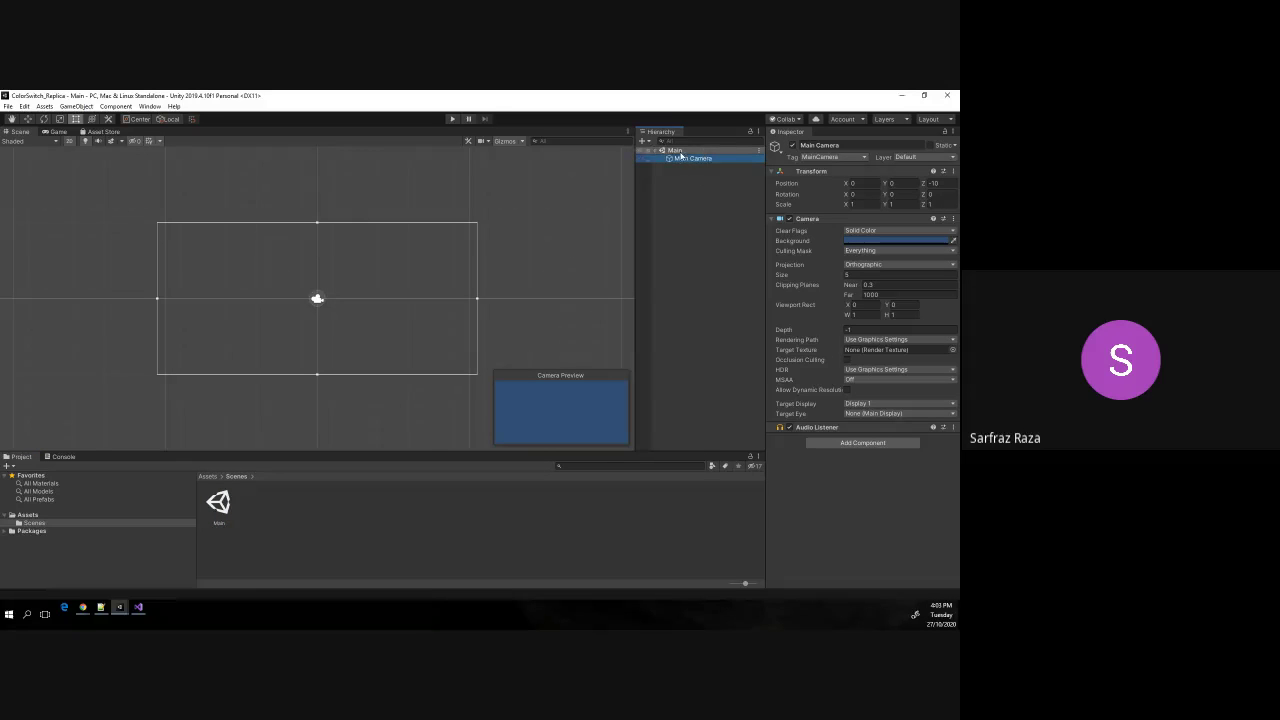
left_click(681, 158)
left_click(52, 132)
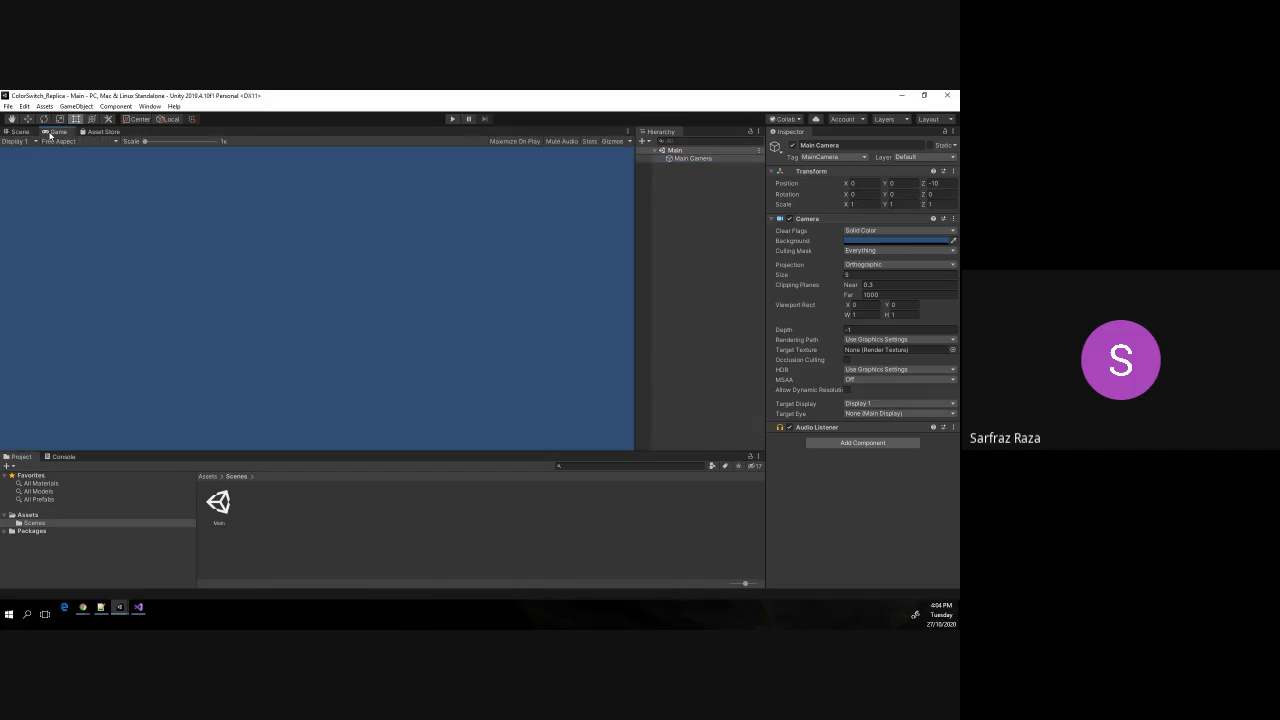
left_click(30, 132)
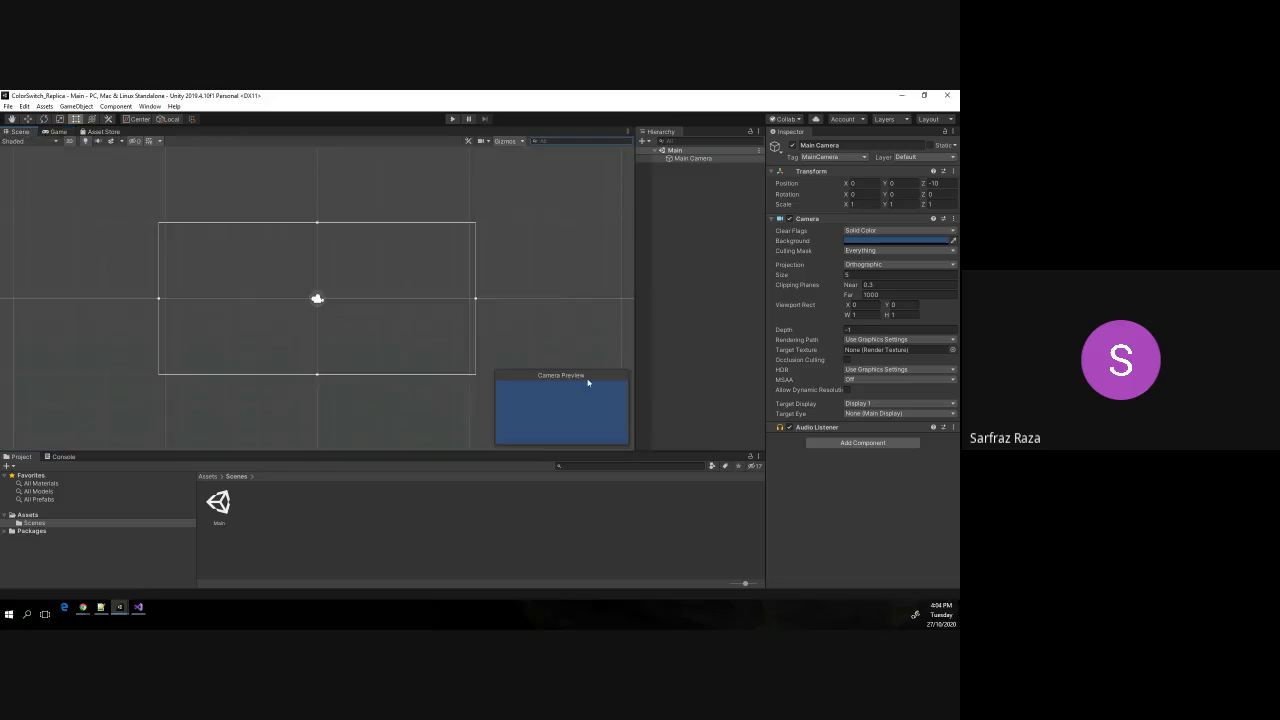
left_click(56, 132)
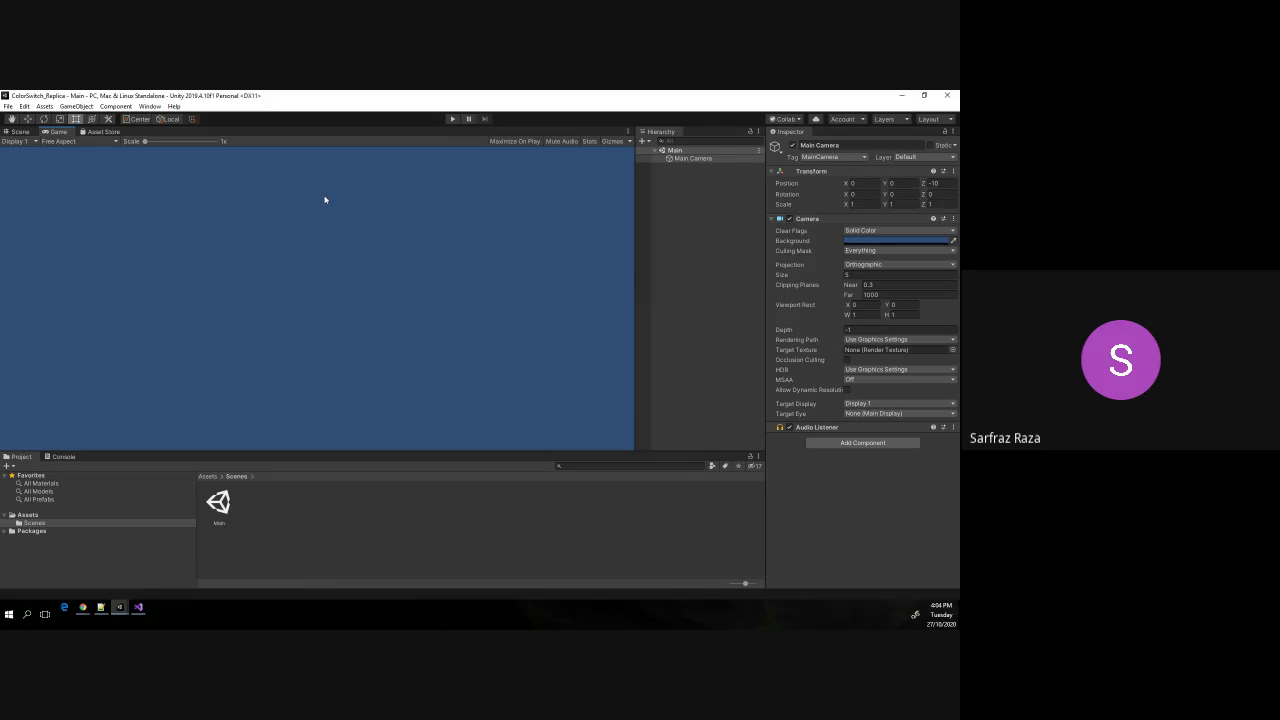
left_click(20, 131)
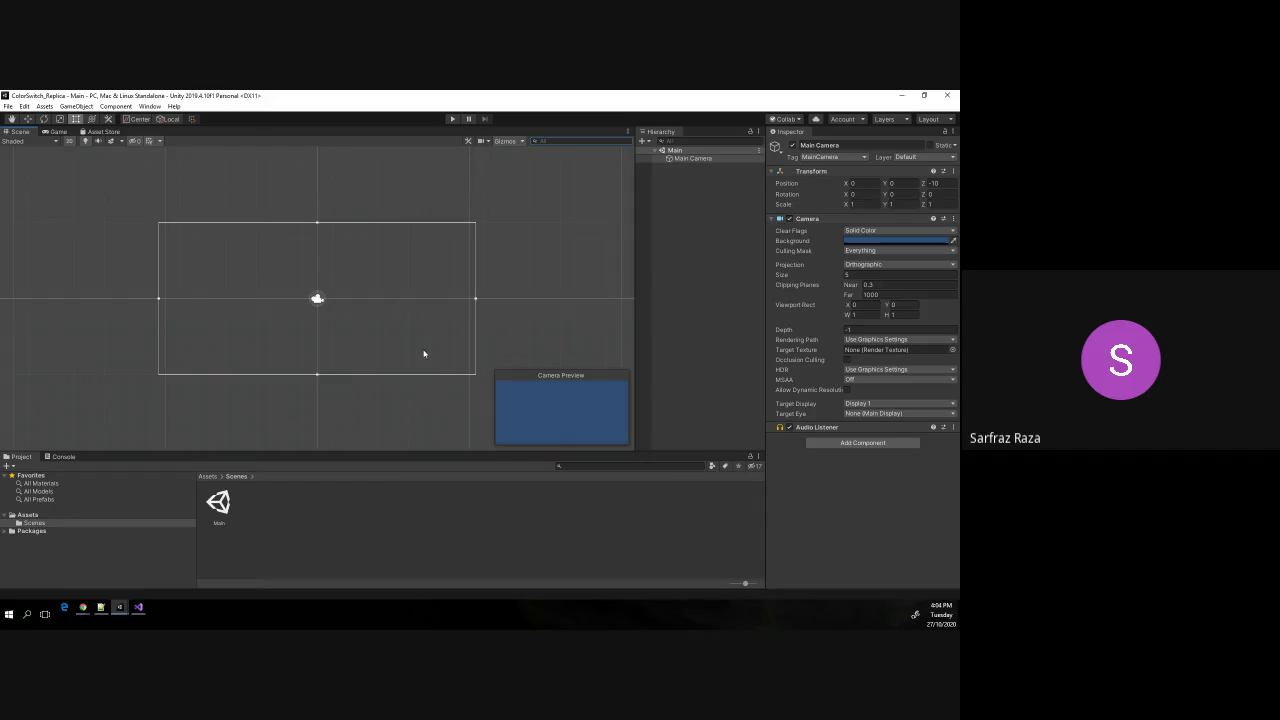
Create a new 2D Sprite object in the Main scene from the Hierarchy.
right_click(678, 178)
left_click(664, 174)
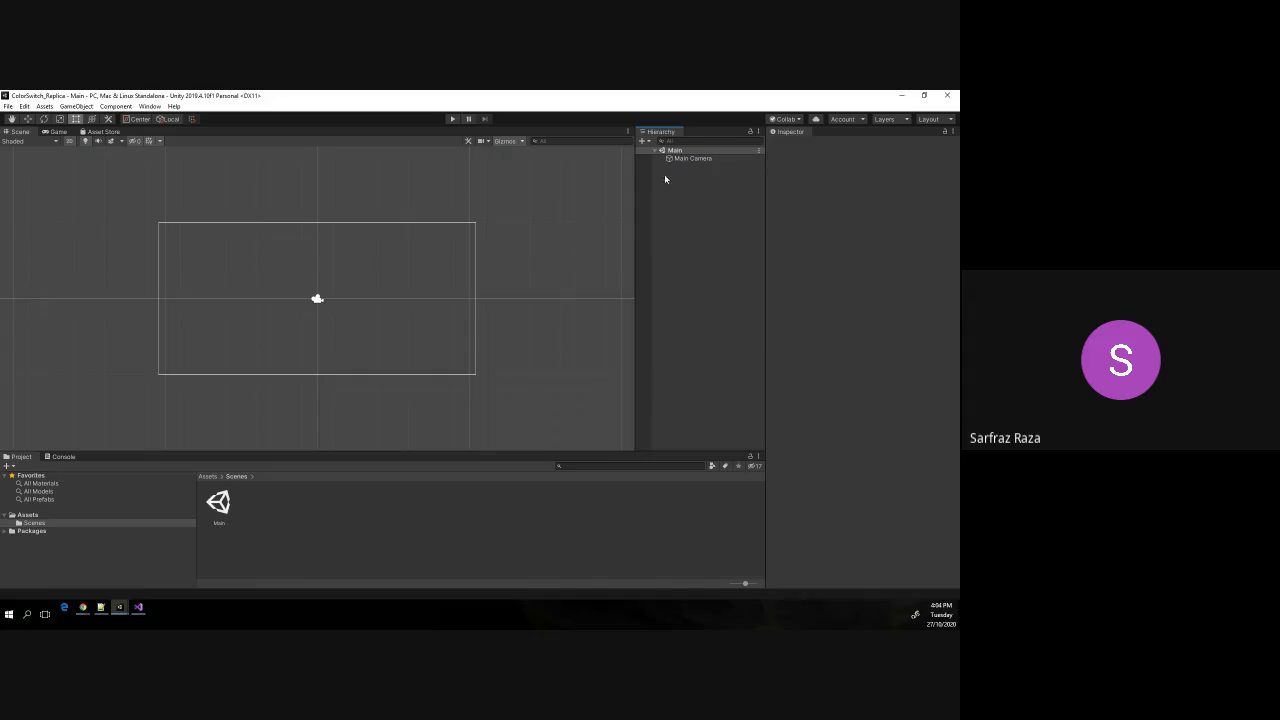
right_click(678, 177)
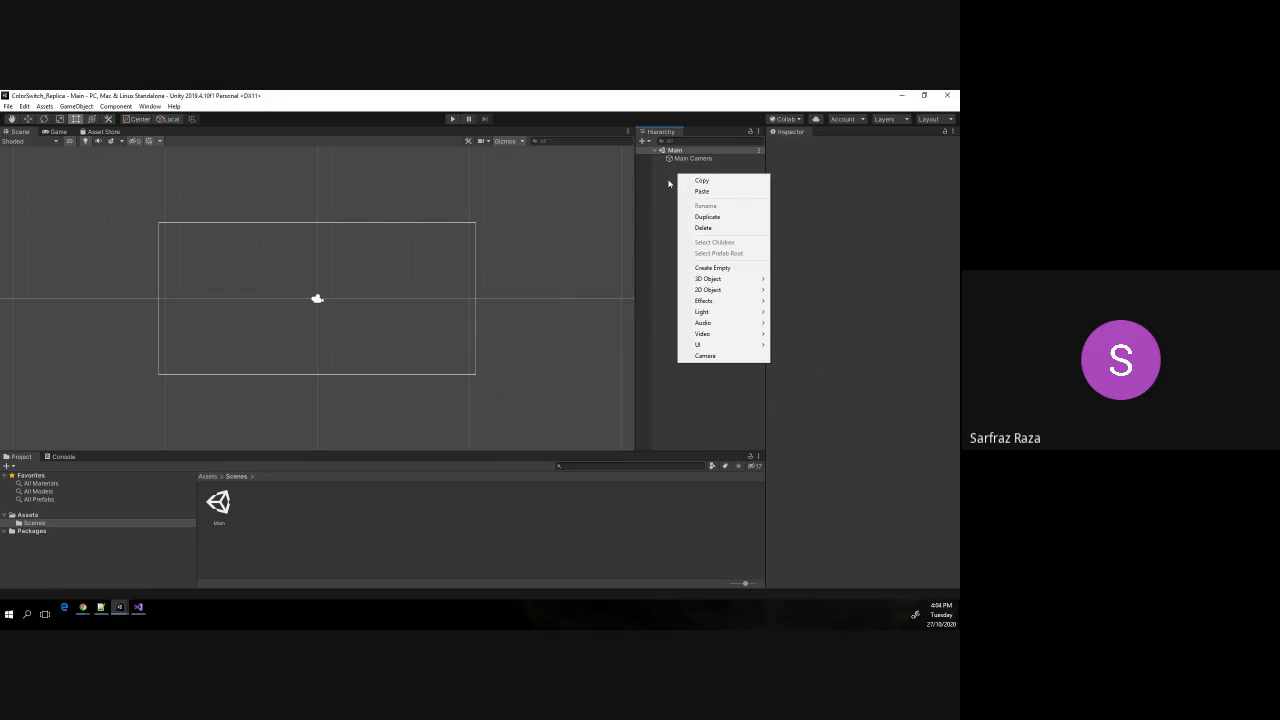
mouse_move(731, 292)
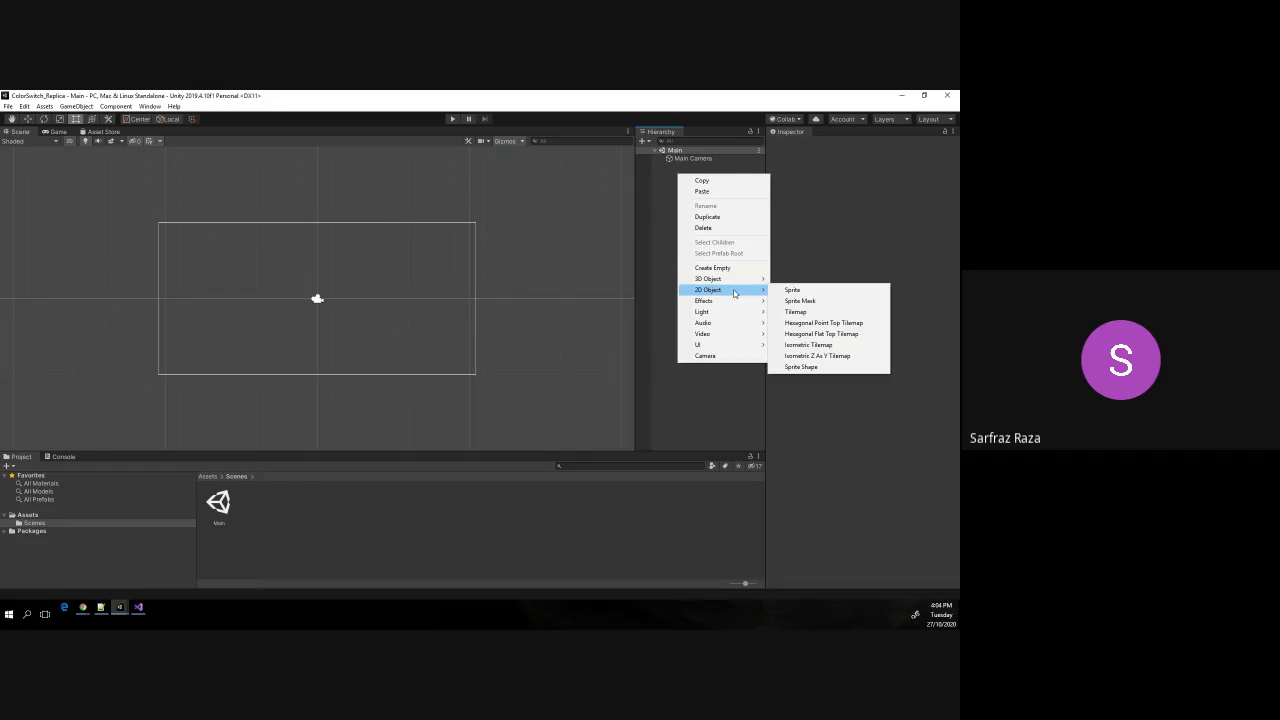
left_click(793, 290)
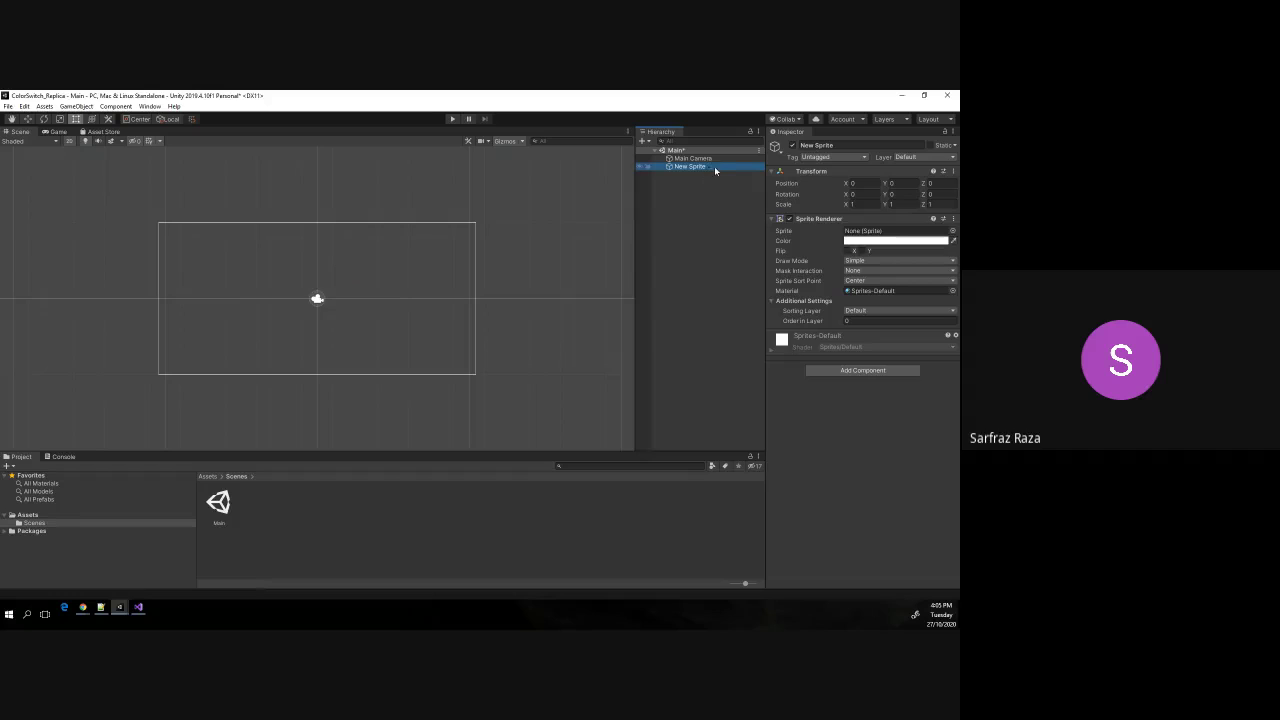
Rename the New Sprite object to Ball in the Inspector.
left_click(816, 145)
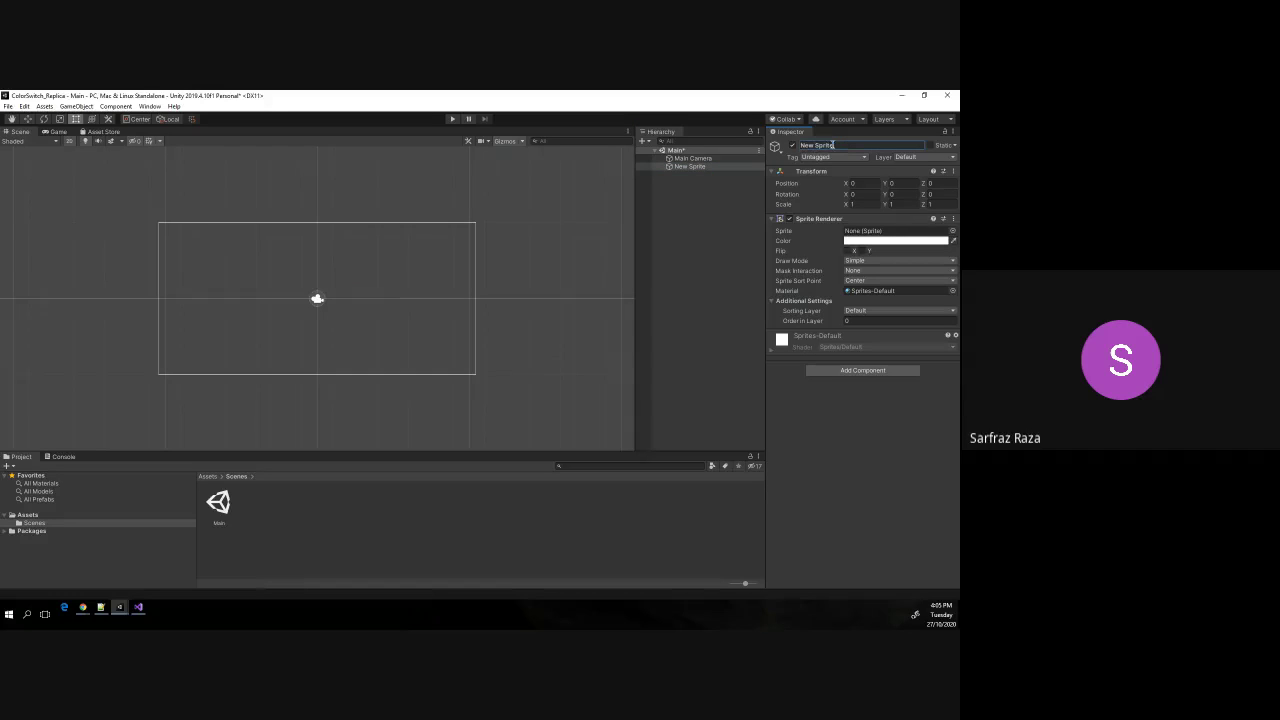
key("ctrl+a")
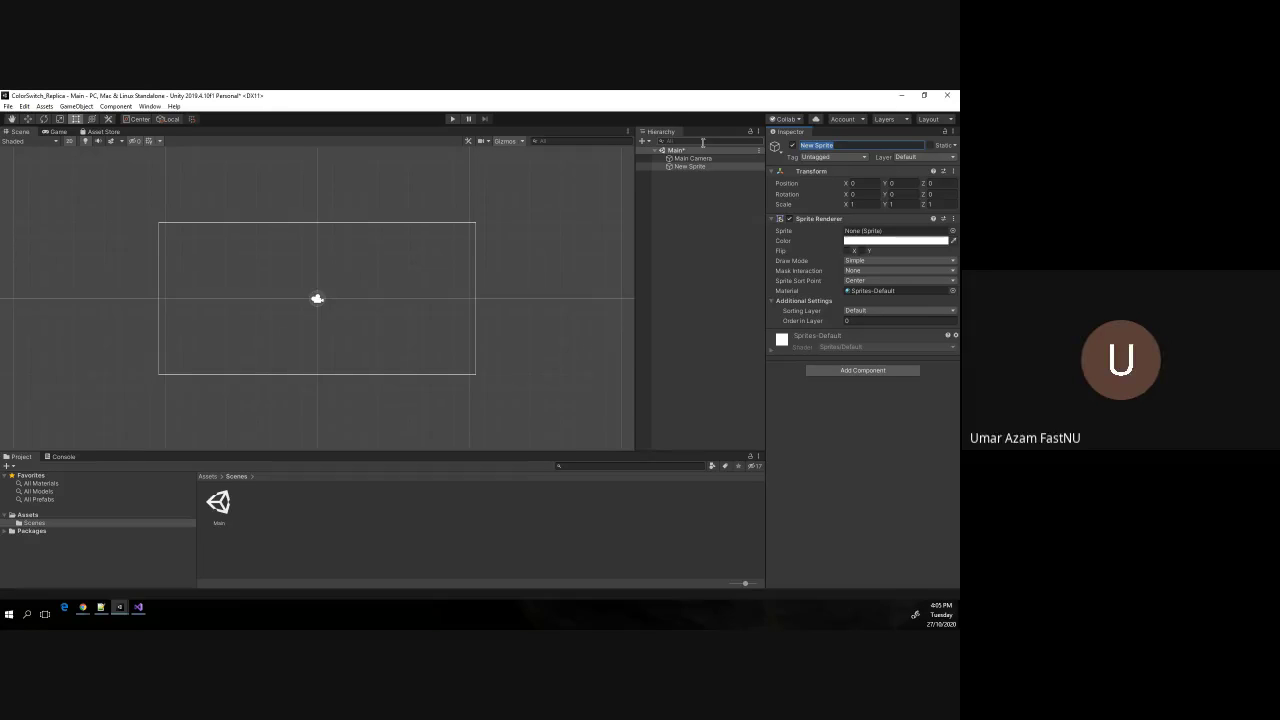
type("Ball")
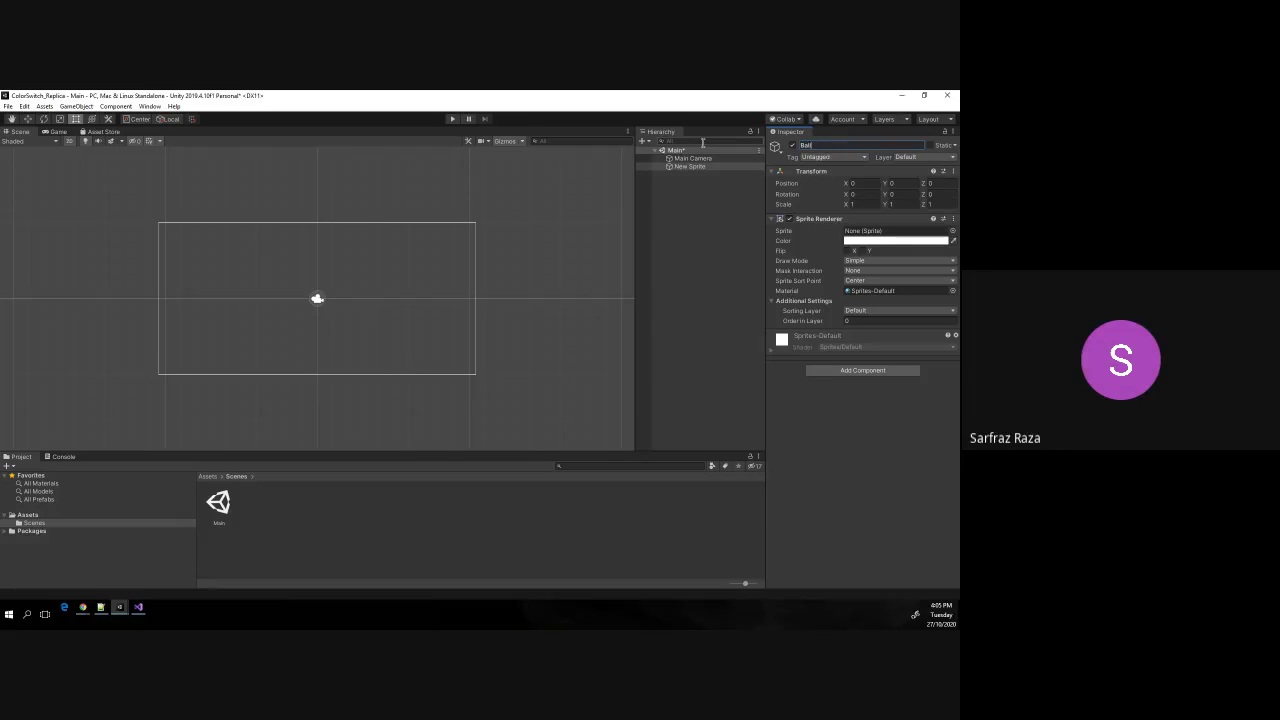
key("Return")
Drag the Ball down with the Move tool until its Position Y reads -2.4.
scroll(313, 303, "up", 3)
scroll(313, 303, "up", 3)
scroll(321, 306, "up", 3)
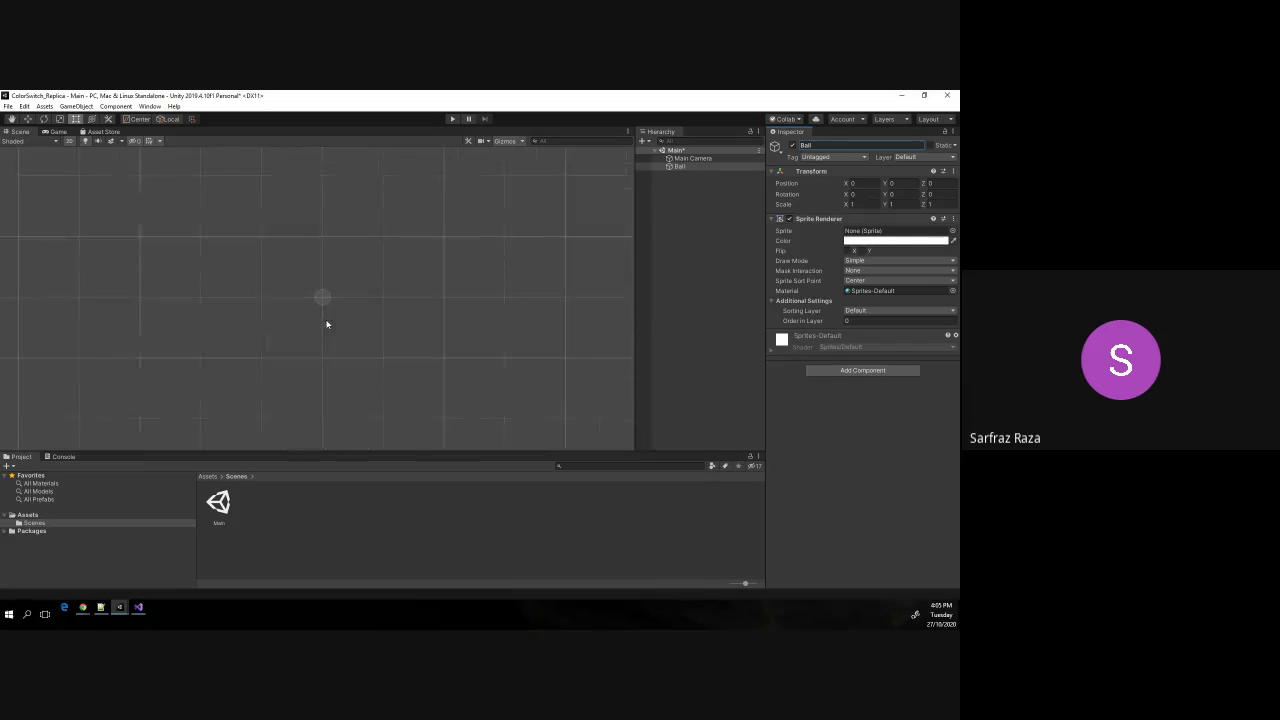
scroll(321, 306, "down", 3)
scroll(321, 305, "down", 2)
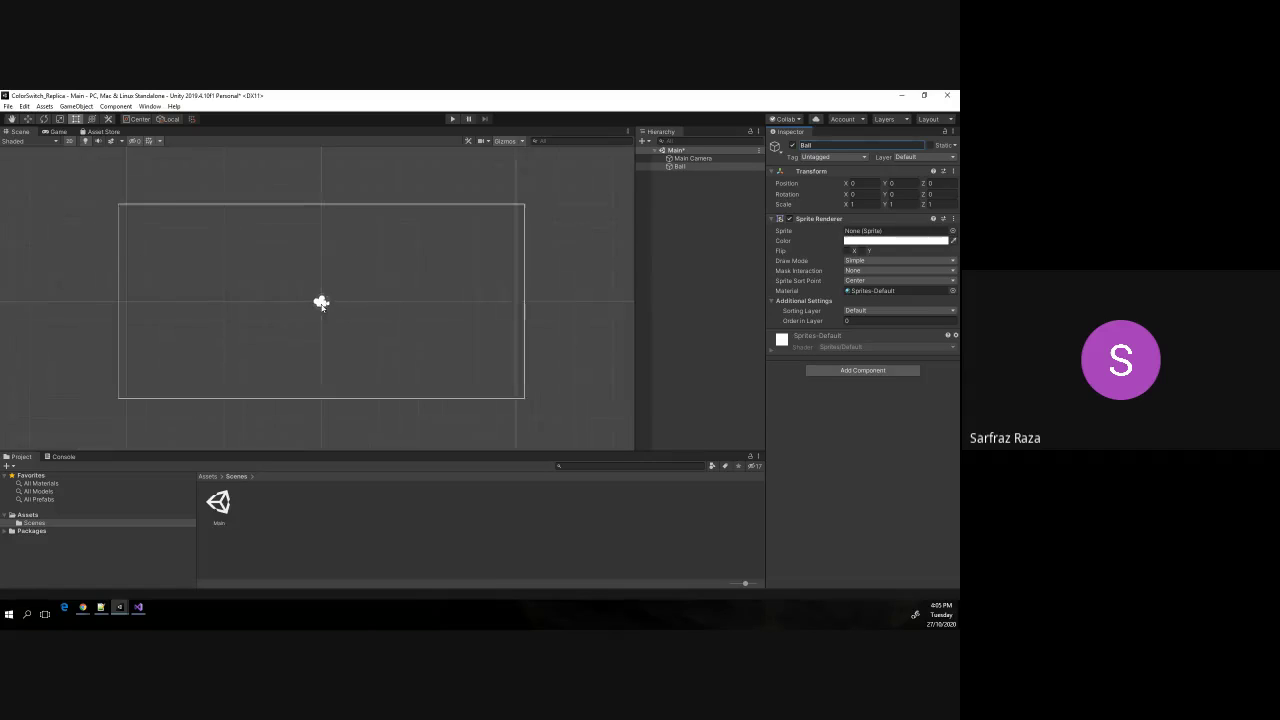
scroll(324, 305, "down", 1)
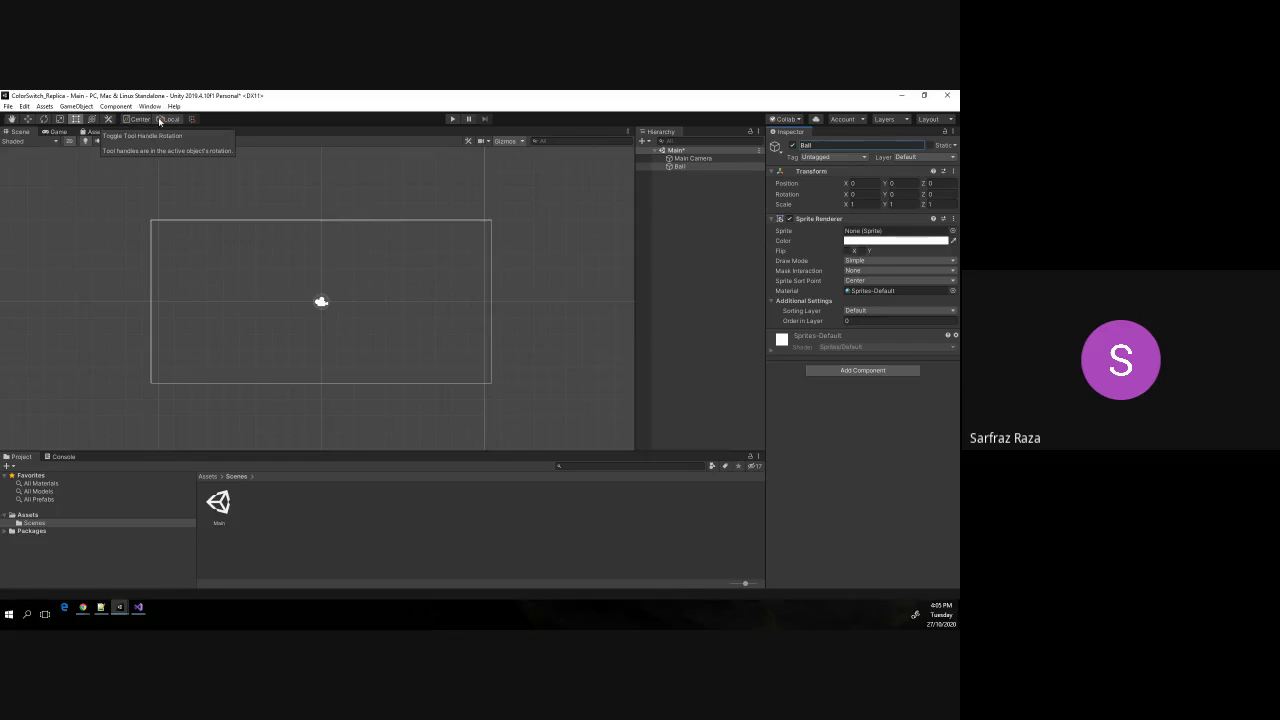
left_click(28, 119)
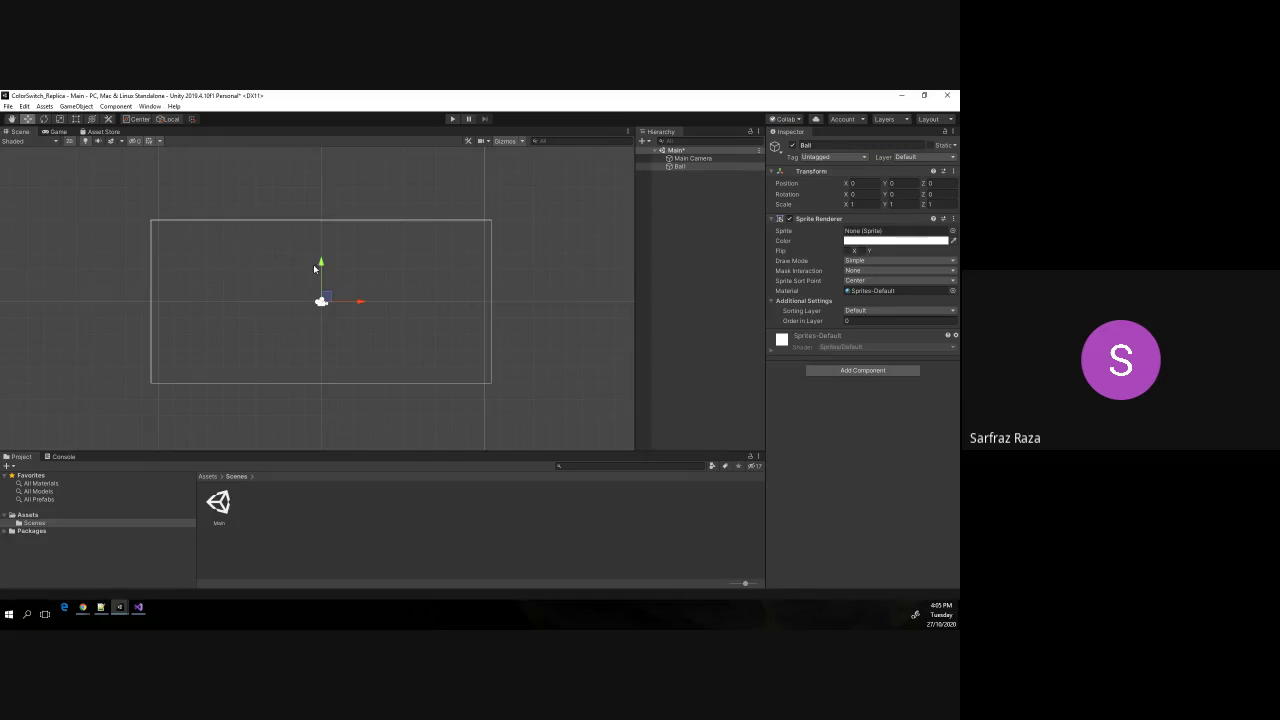
left_click_drag(323, 266, 330, 346)
Lower the Sprite Renderer colour's red to 127, giving the Ball cyan hex 7FFFFF.
left_click(894, 242)
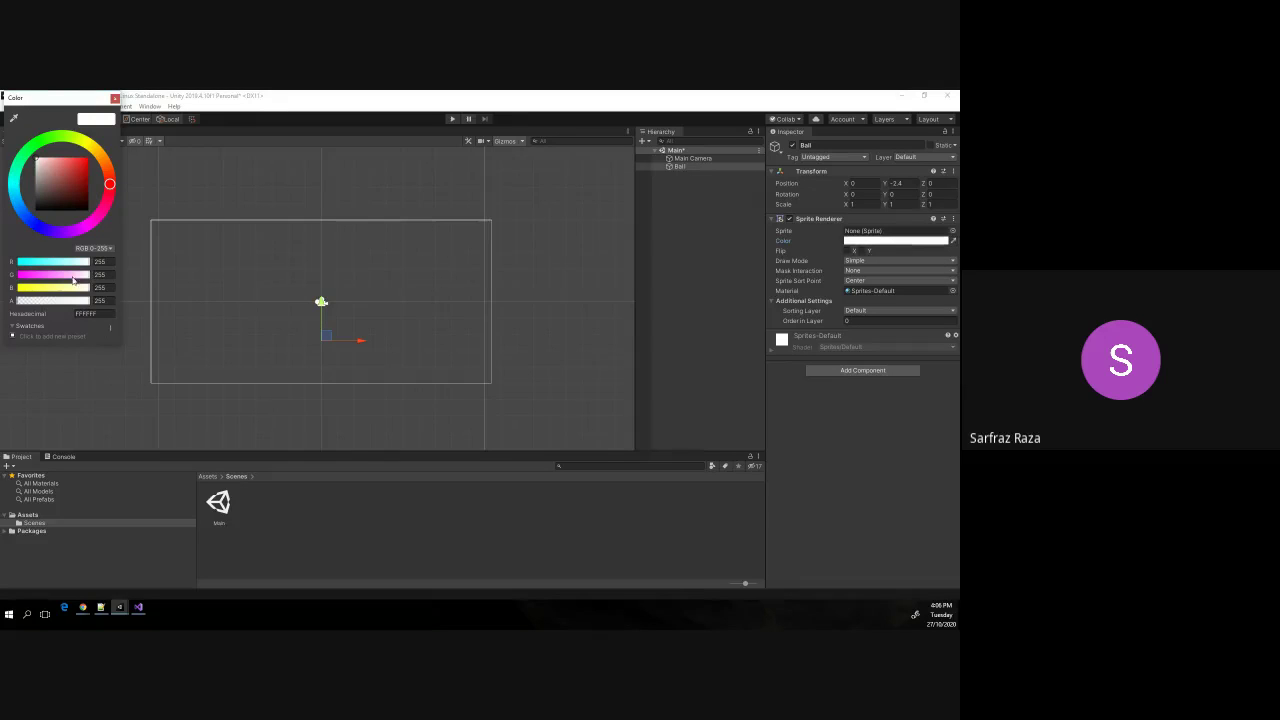
left_click_drag(76, 264, 54, 263)
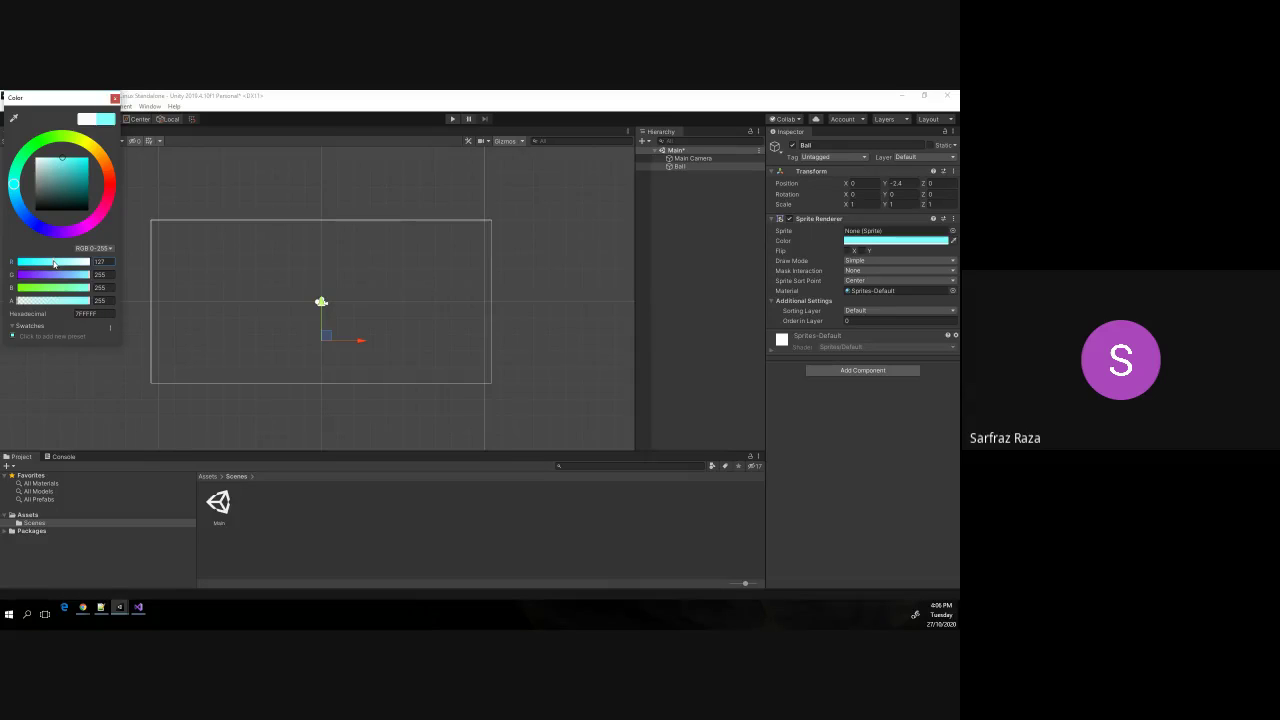
left_click(115, 98)
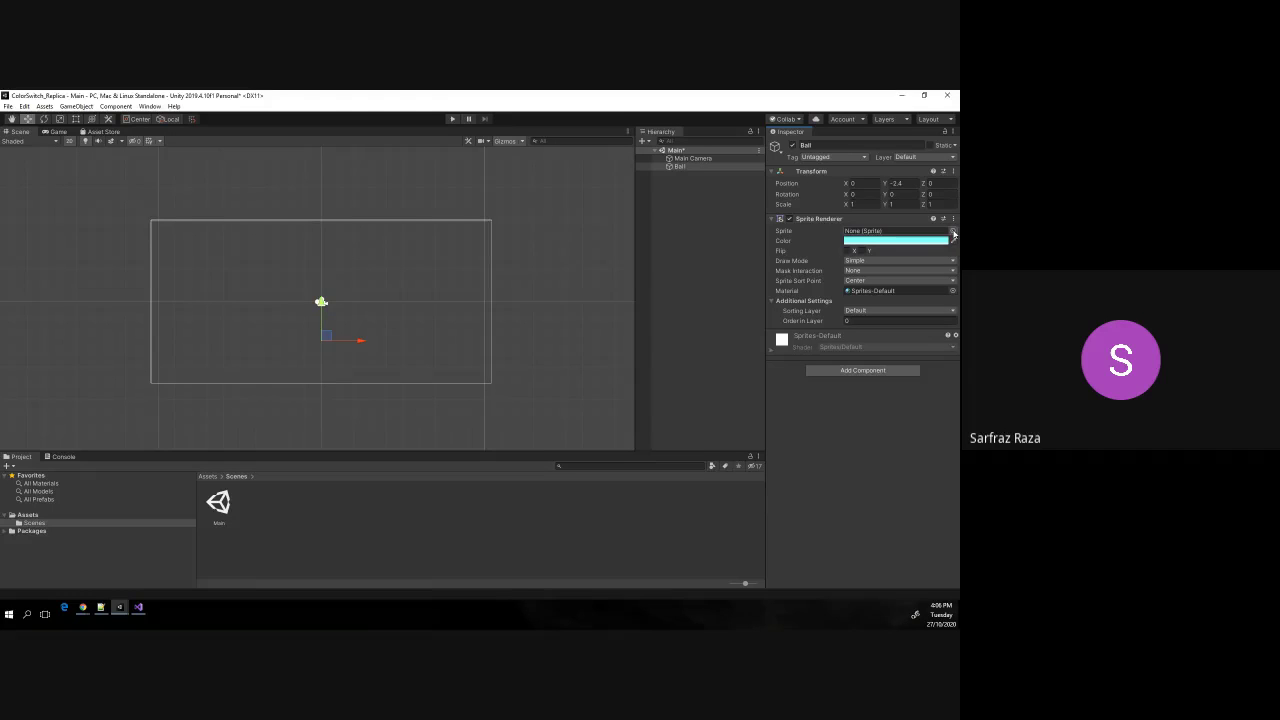
Assign the built-in Knob sprite to the Ball and zoom in on the cyan circle.
left_click(953, 234)
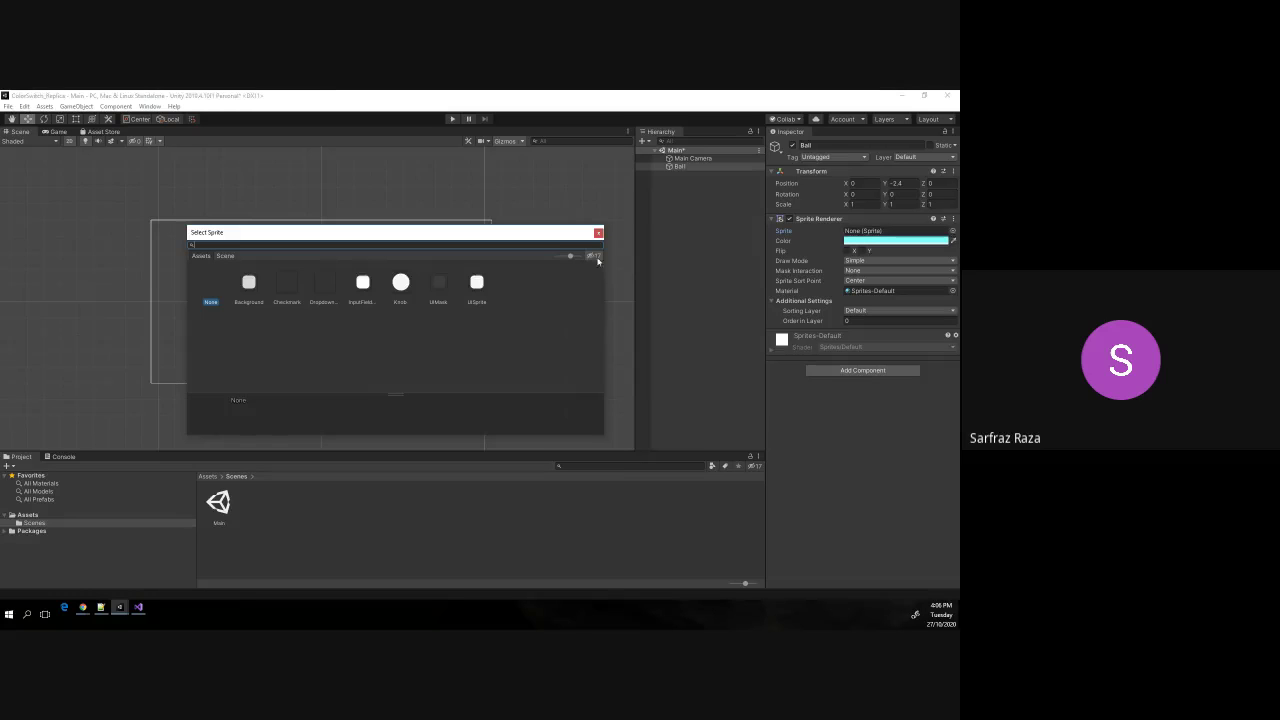
left_click(598, 232)
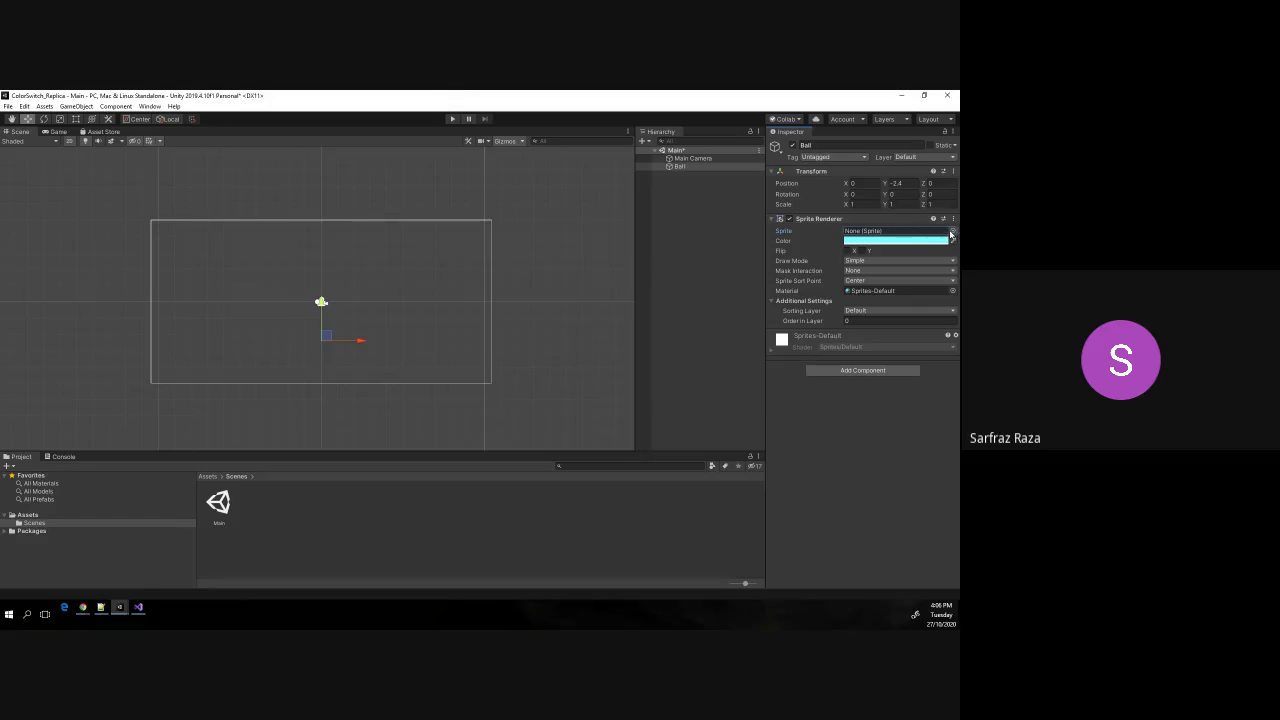
left_click(952, 231)
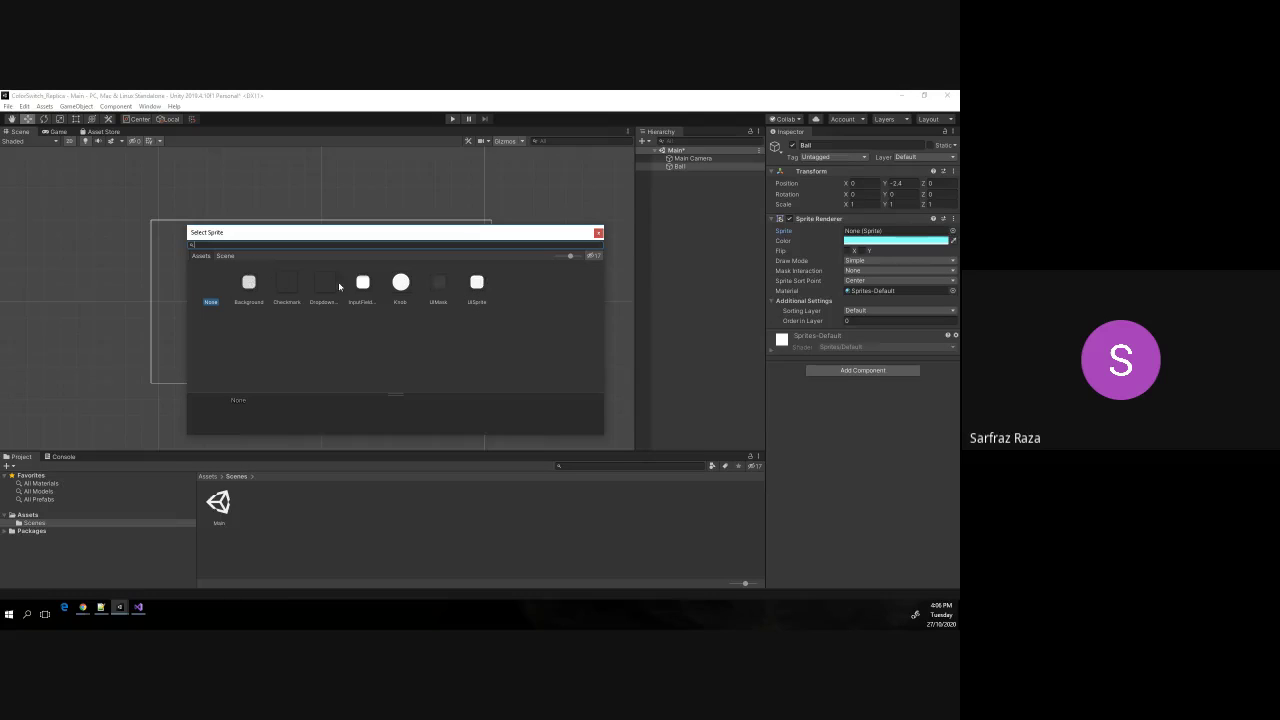
left_click(396, 287)
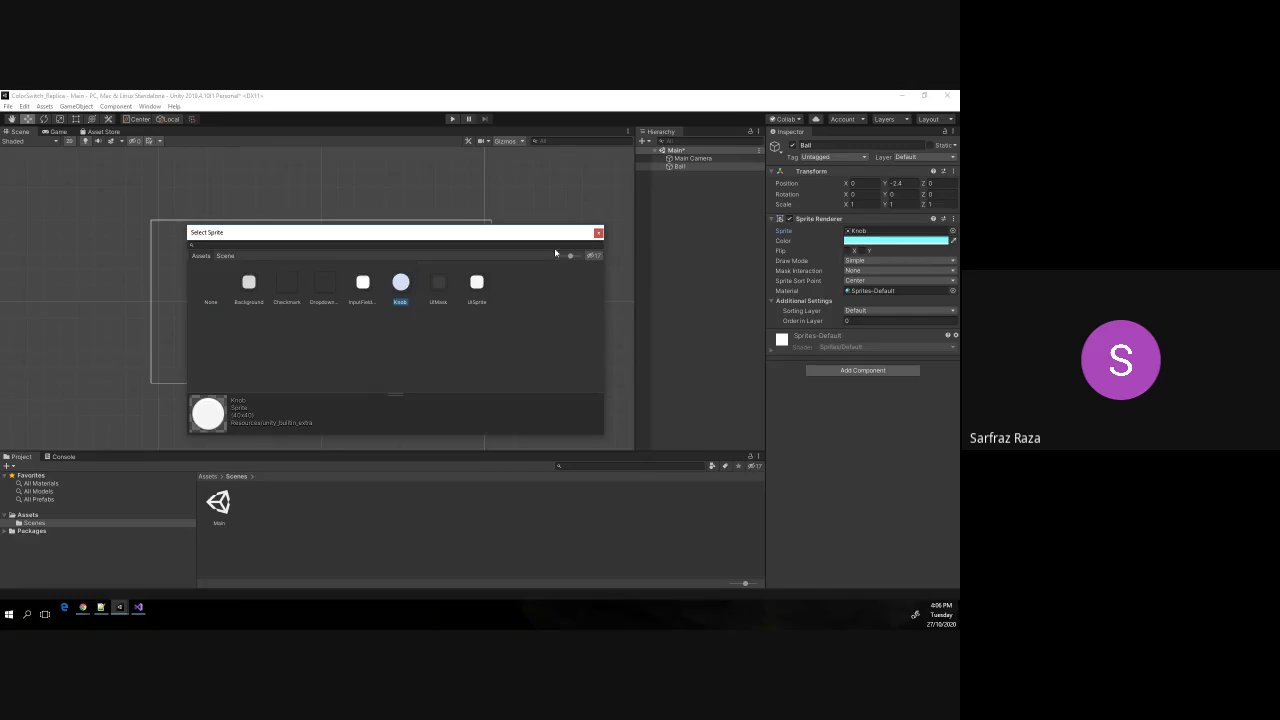
left_click(597, 234)
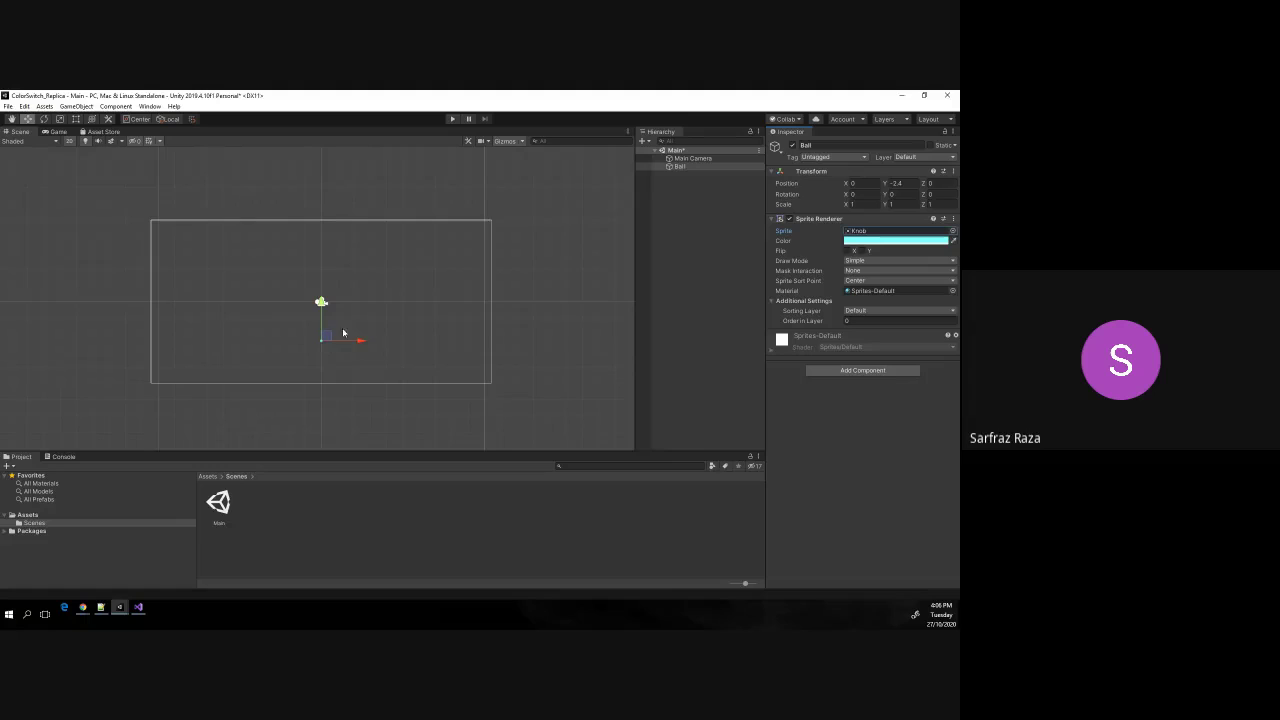
scroll(342, 333, "up", 2)
scroll(338, 335, "up", 3)
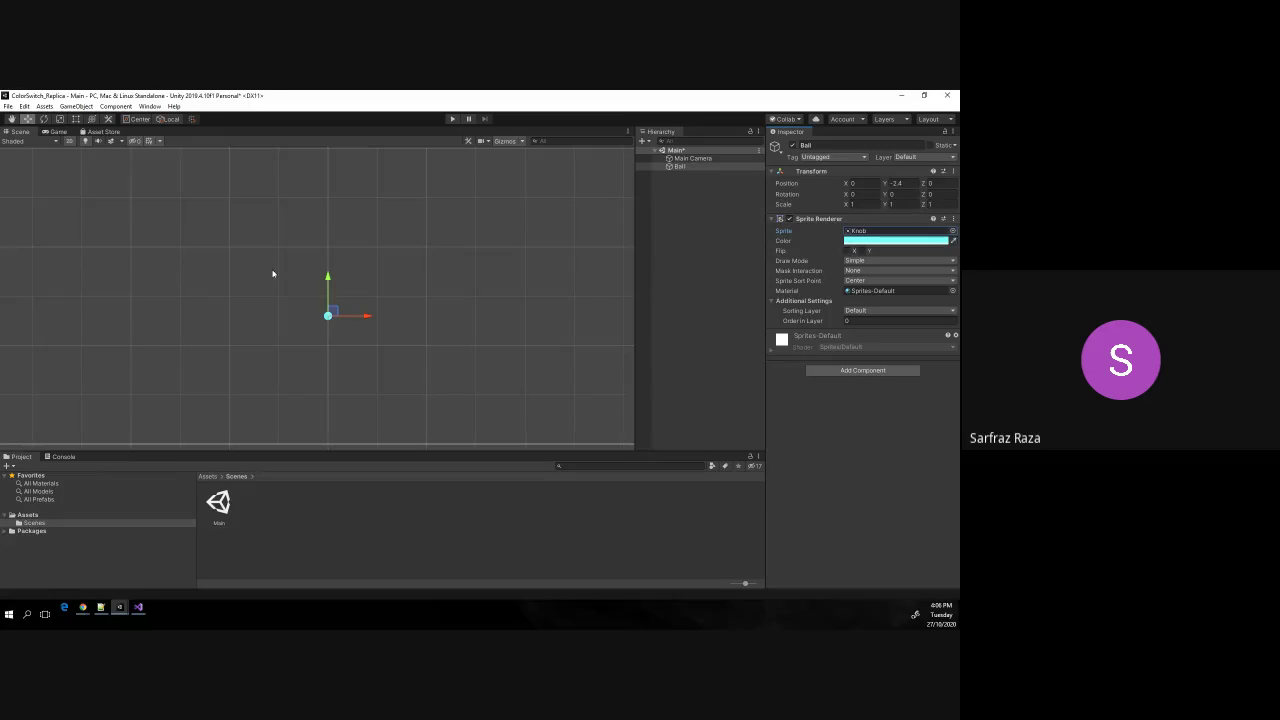
Set the Ball's Transform Scale X and Y to 3, leaving Z at 1.
left_click(873, 203)
type("2")
key("Tab")
type("2")
left_click(857, 203)
type("3")
key("Tab")
type("3")
key("Tab")
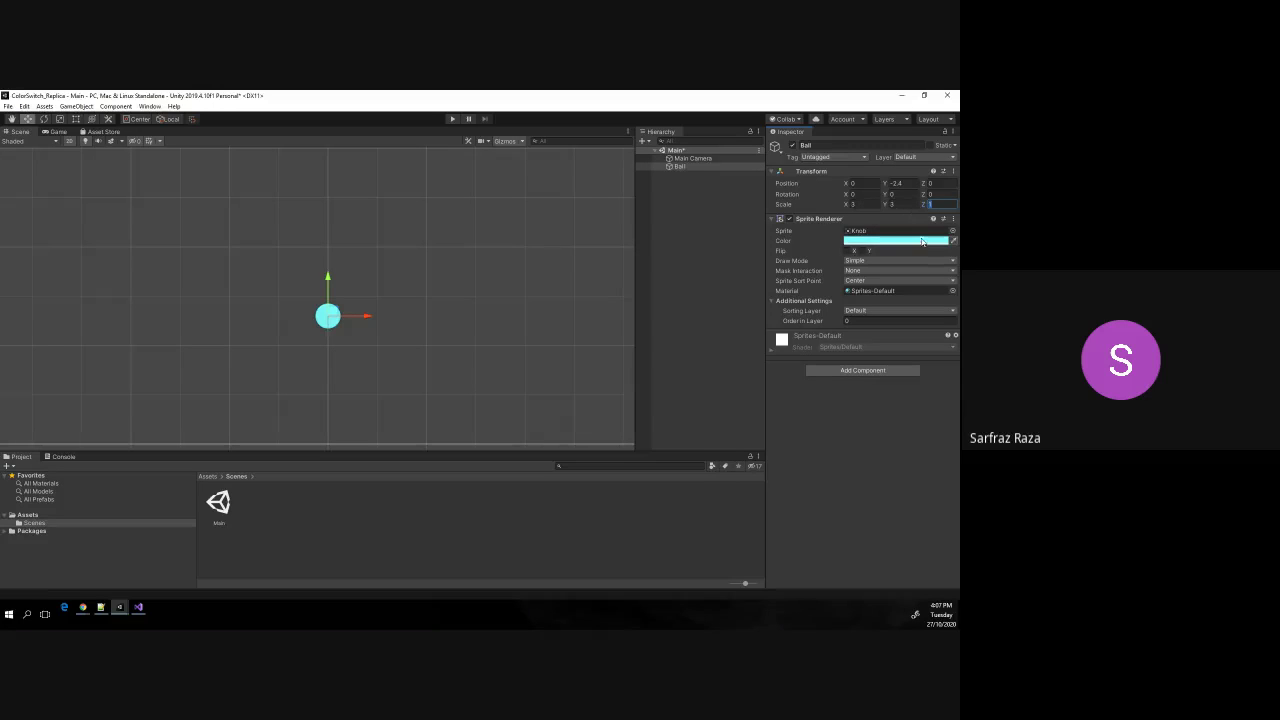
Lighten the Ball's tint from cyan to a pale grey around hex C0CBCB.
left_click(915, 242)
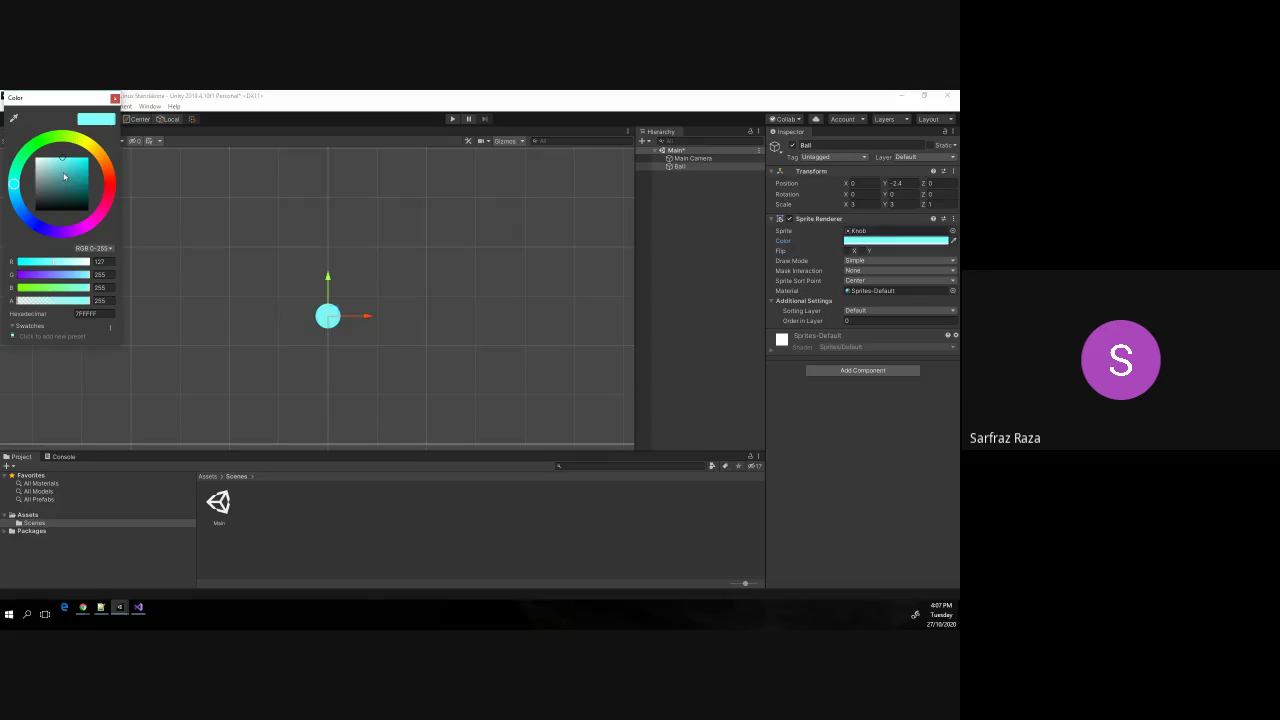
left_click_drag(64, 176, 39, 171)
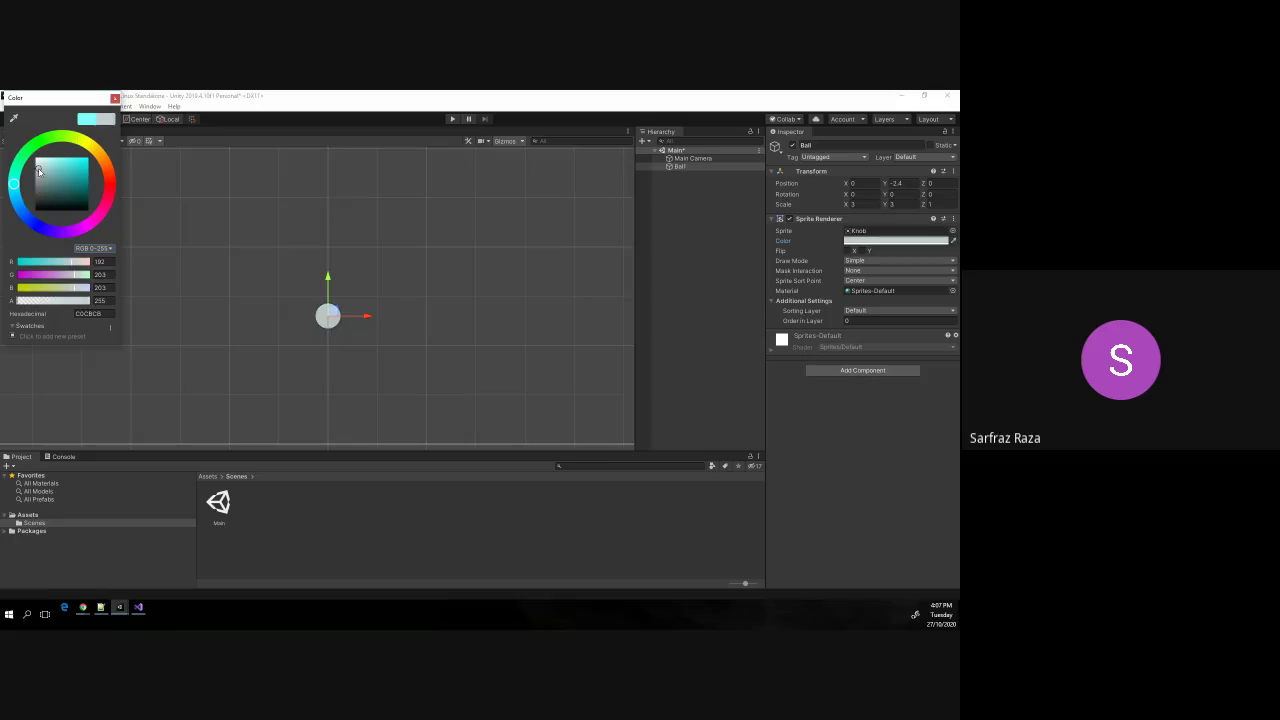
left_click(415, 261)
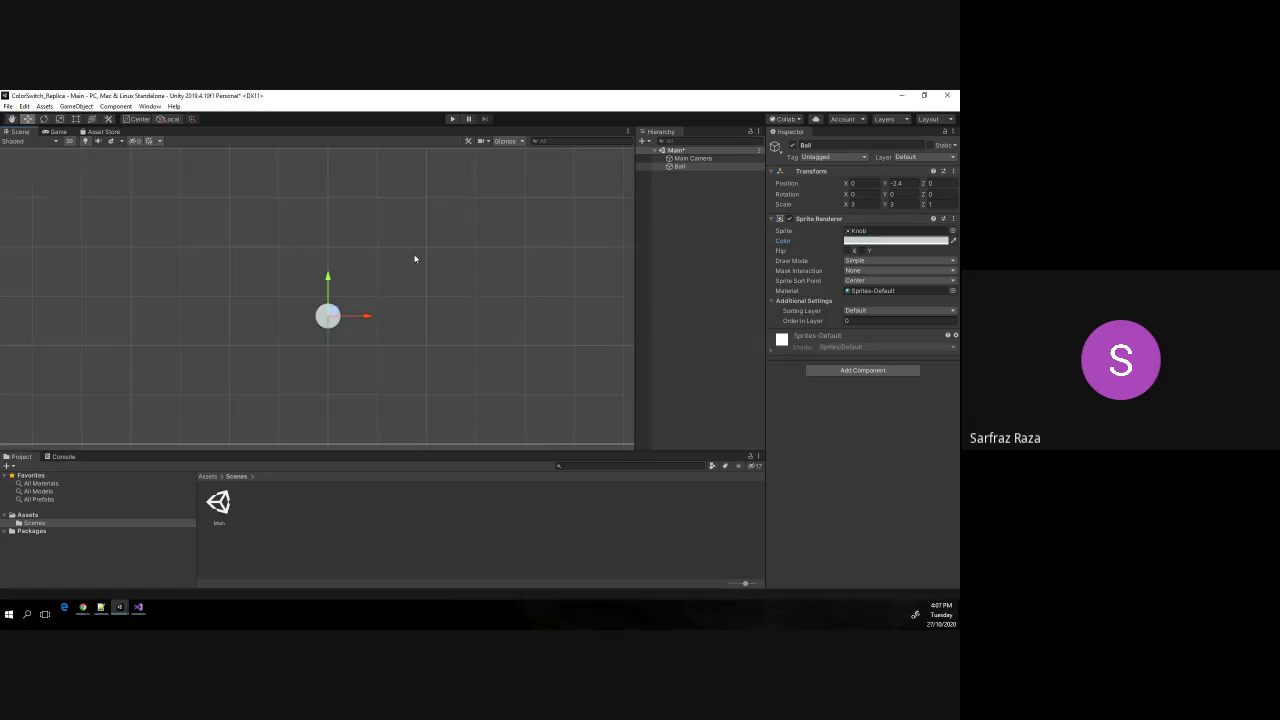
Centre the camera frame in the Scene view and preview the Ball in Game view.
scroll(415, 260, "down", 3)
scroll(422, 269, "down", 2)
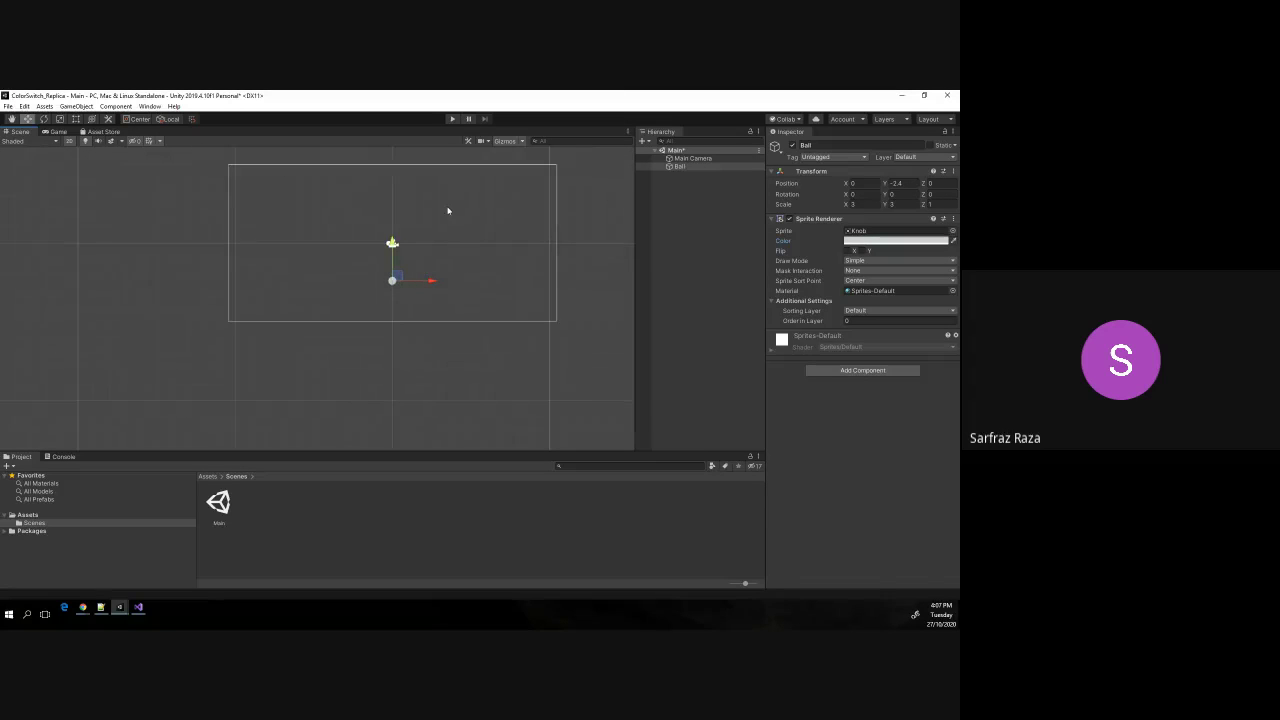
middle_click_drag(444, 214, 350, 270)
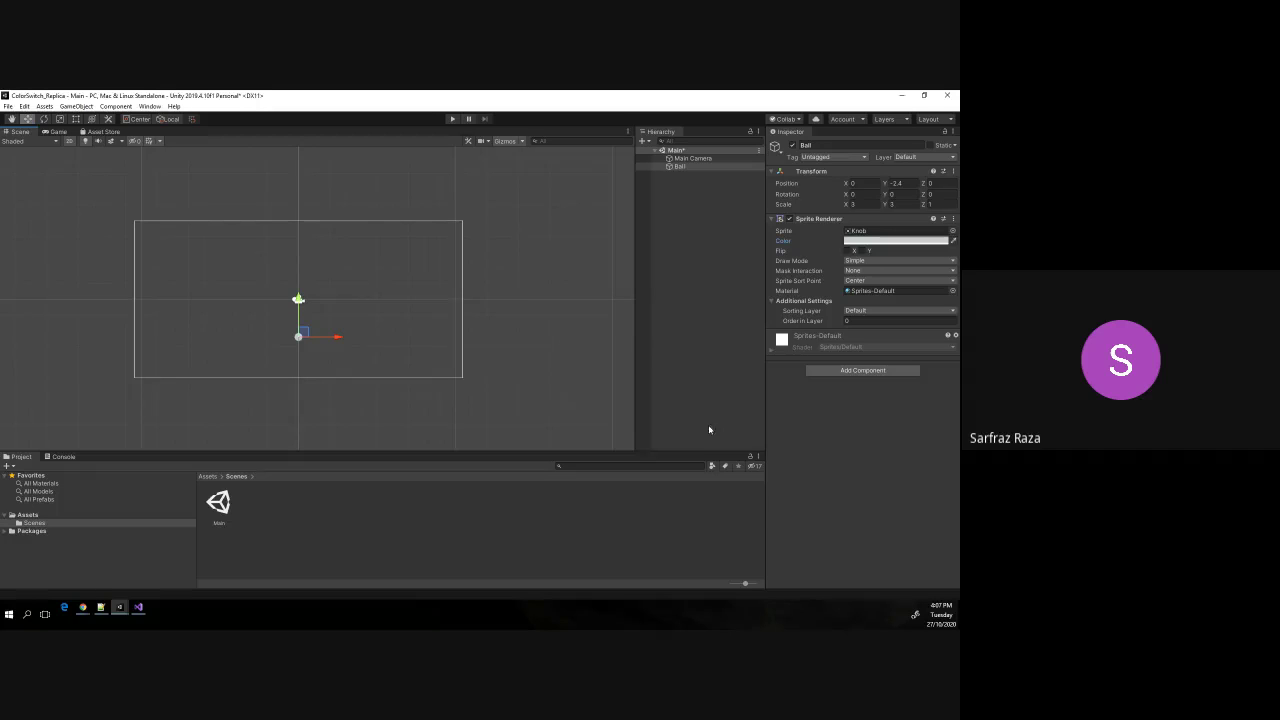
scroll(618, 318, "down", 2)
scroll(618, 318, "up", 2)
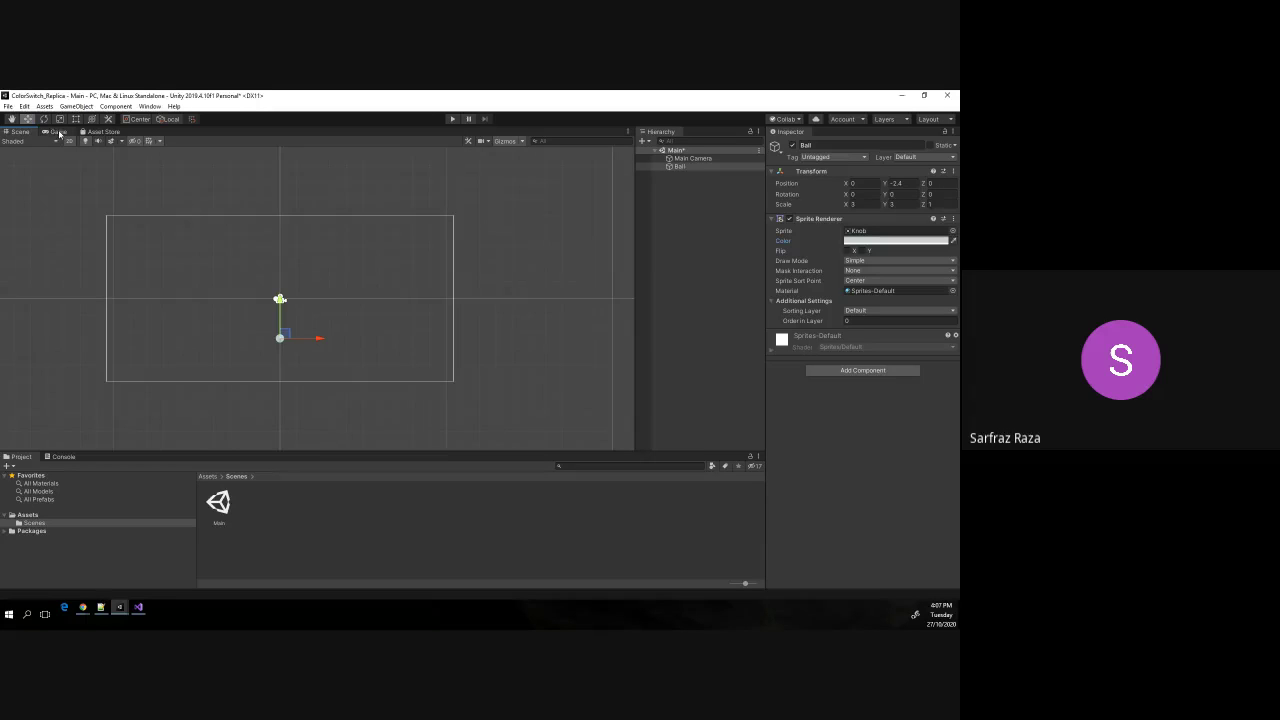
left_click(56, 132)
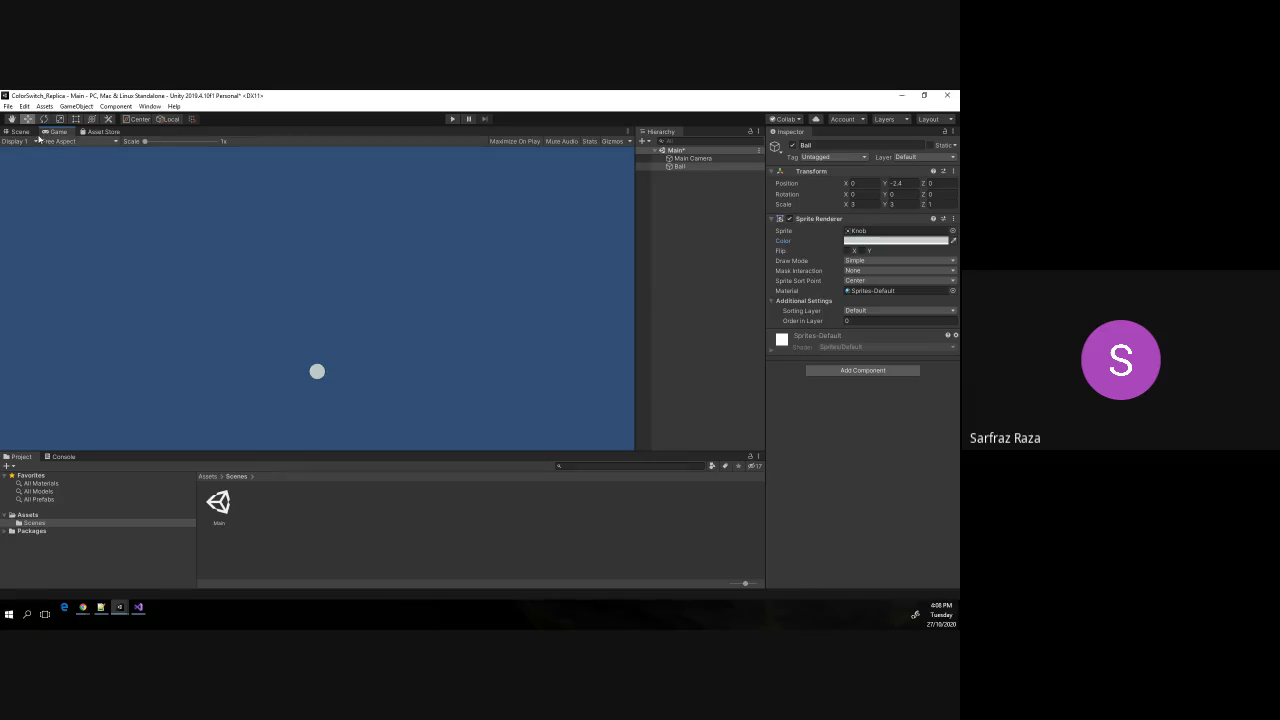
left_click(20, 132)
Move the Ball to the frame's top edge, then its right edge, checking Game view each time.
left_click_drag(279, 299, 280, 196)
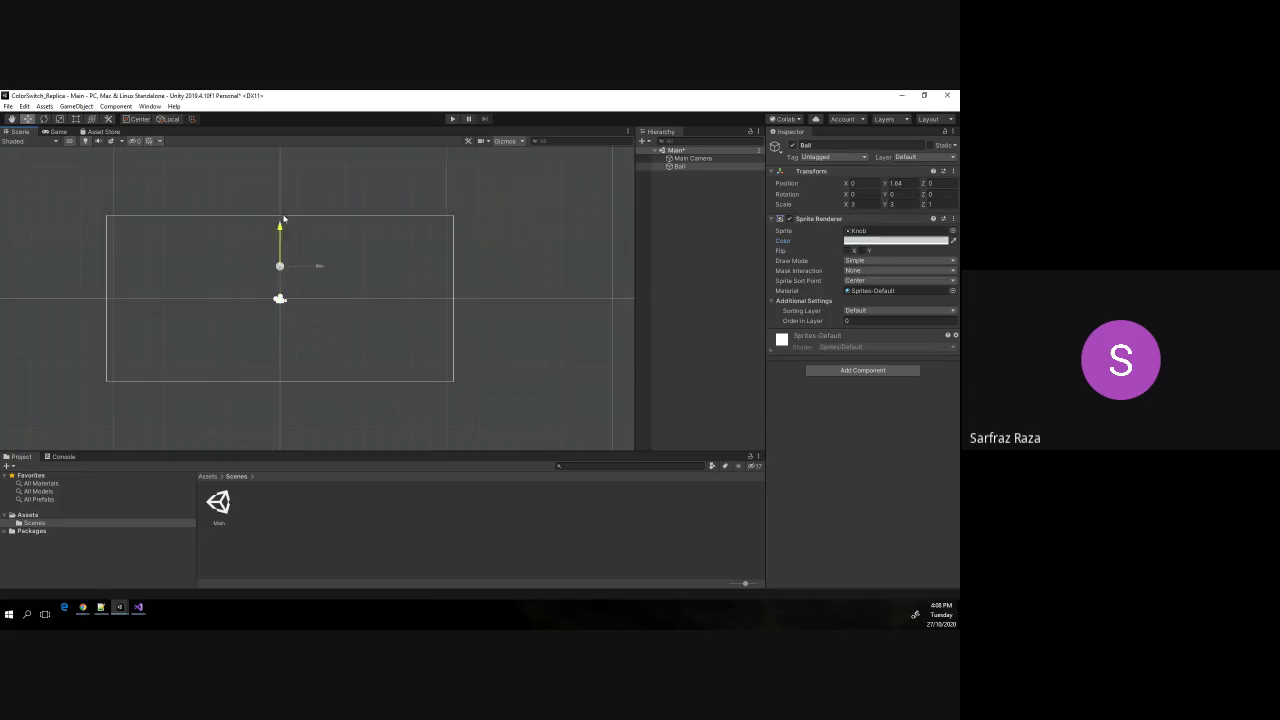
left_click(57, 132)
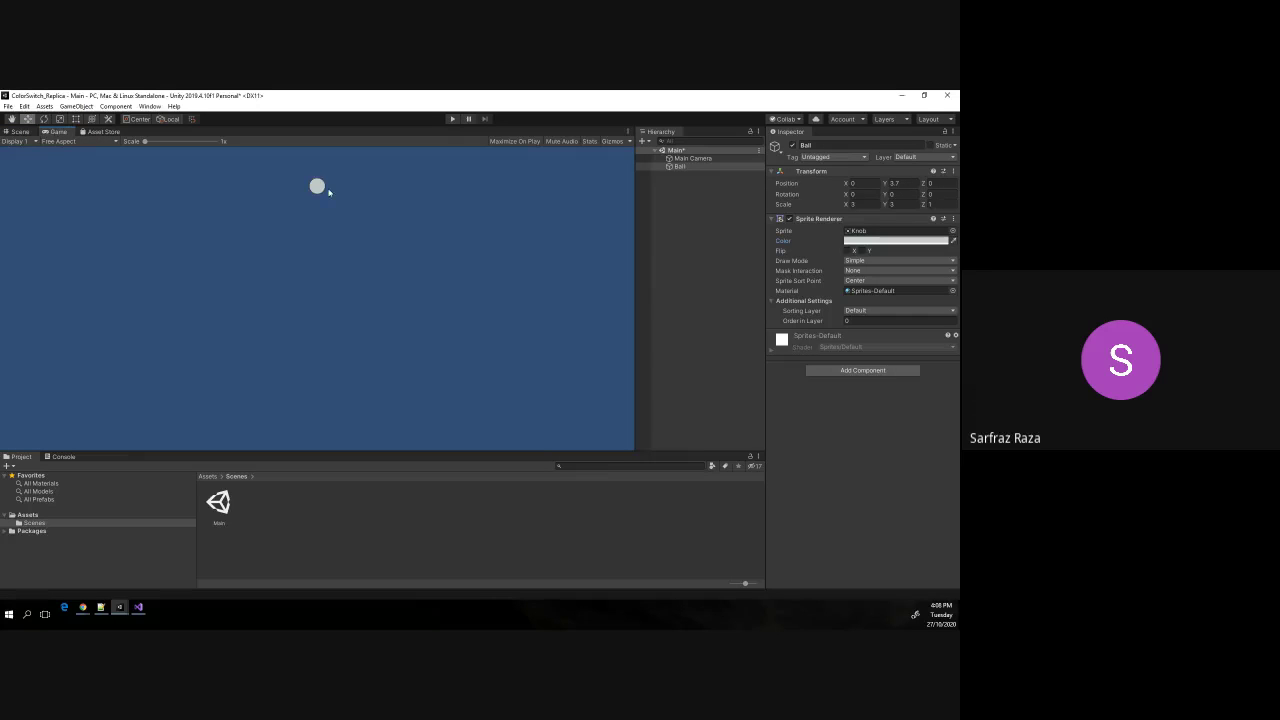
left_click(21, 131)
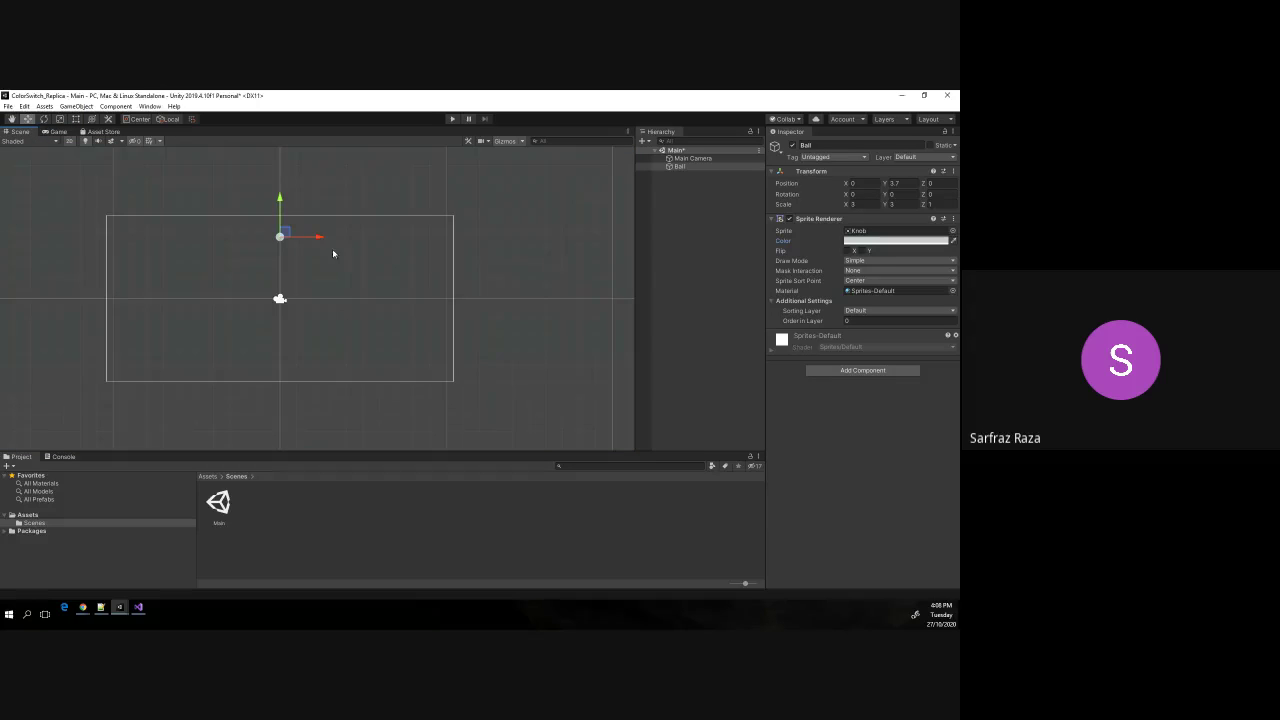
left_click_drag(318, 237, 474, 237)
key("e")
left_click(47, 134)
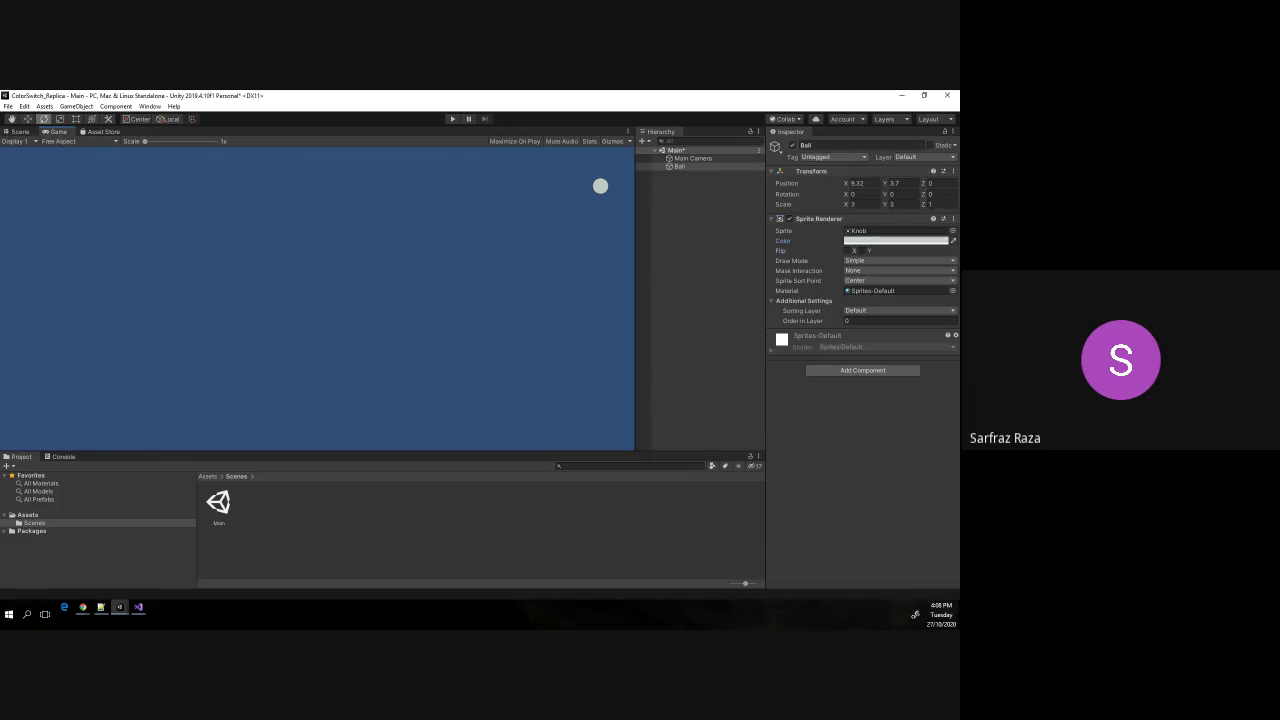
left_click(15, 141)
left_click(20, 131)
left_click(20, 131)
Move the Ball to the frame's left edge, then the bottom-left corner, checking Game view.
left_click(28, 119)
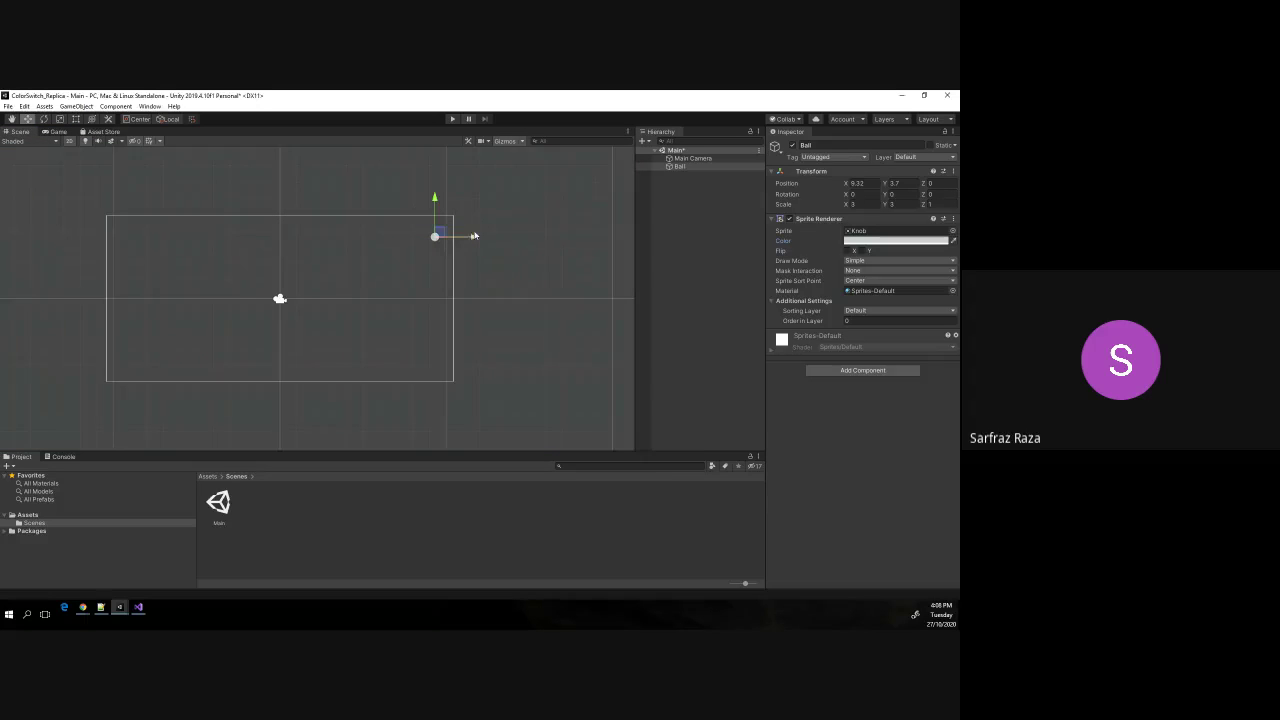
left_click_drag(474, 237, 160, 237)
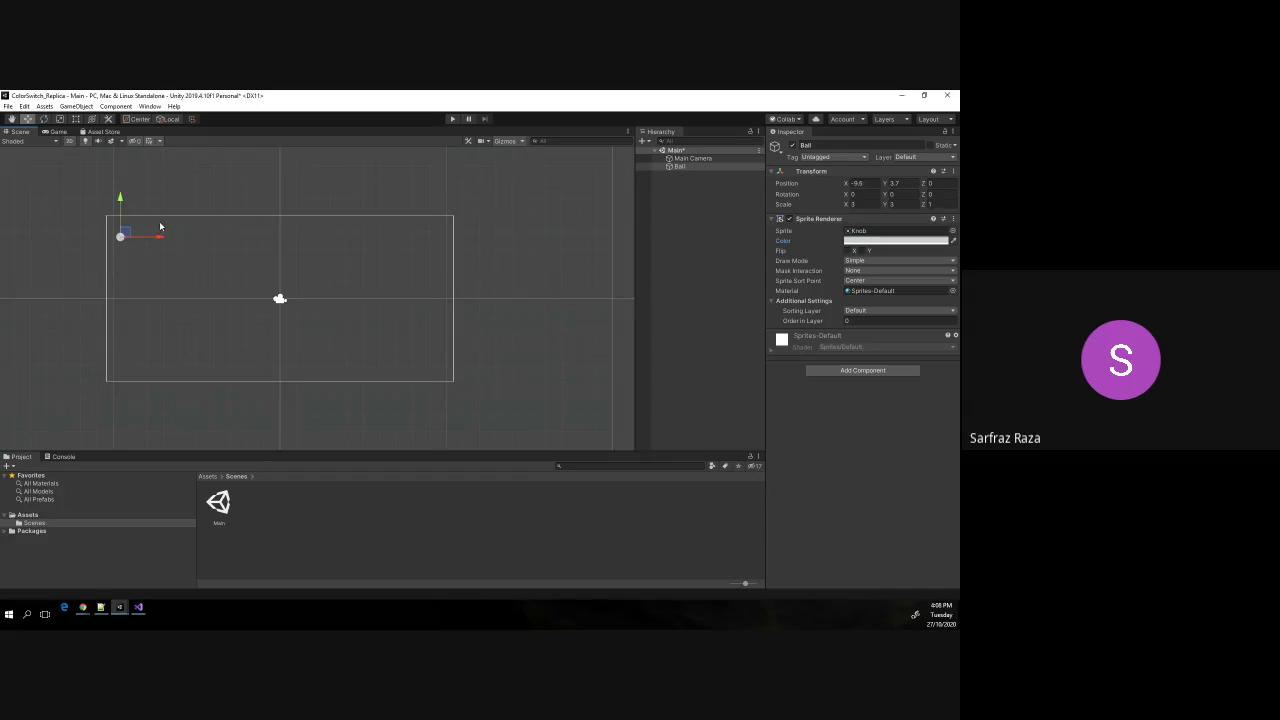
left_click(55, 131)
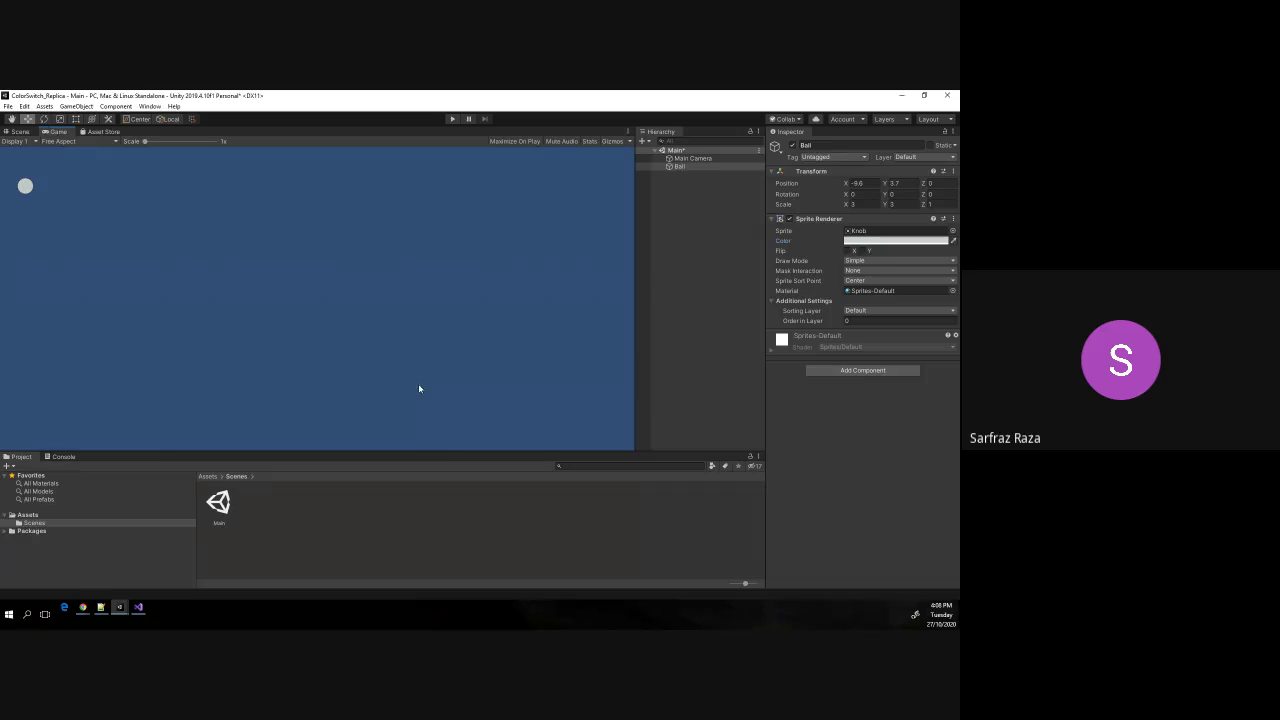
left_click(18, 131)
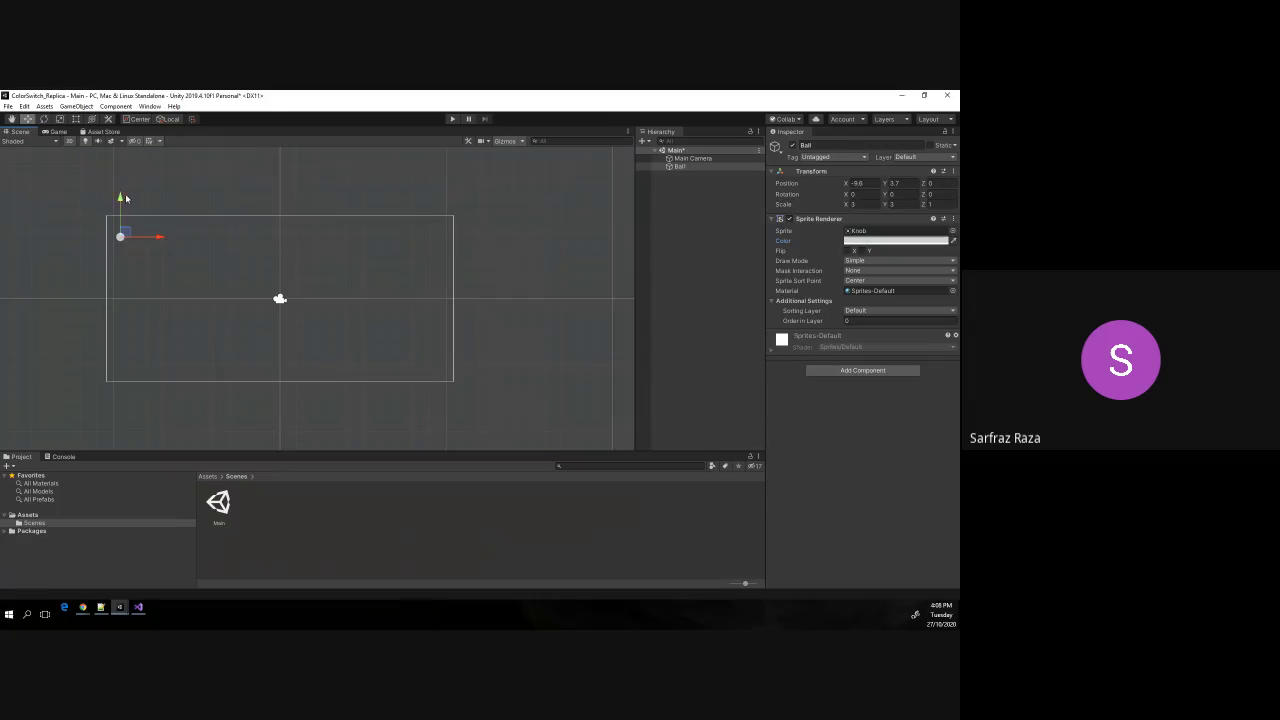
left_click_drag(120, 202, 101, 332)
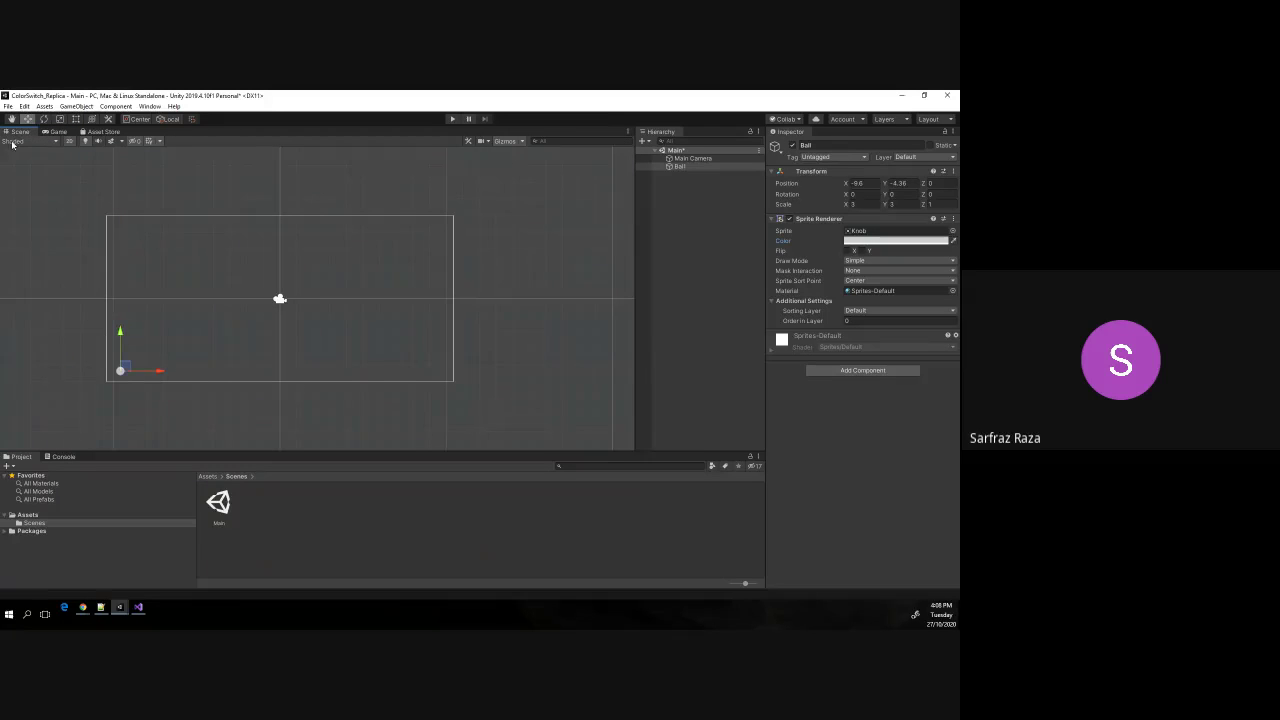
left_click(55, 131)
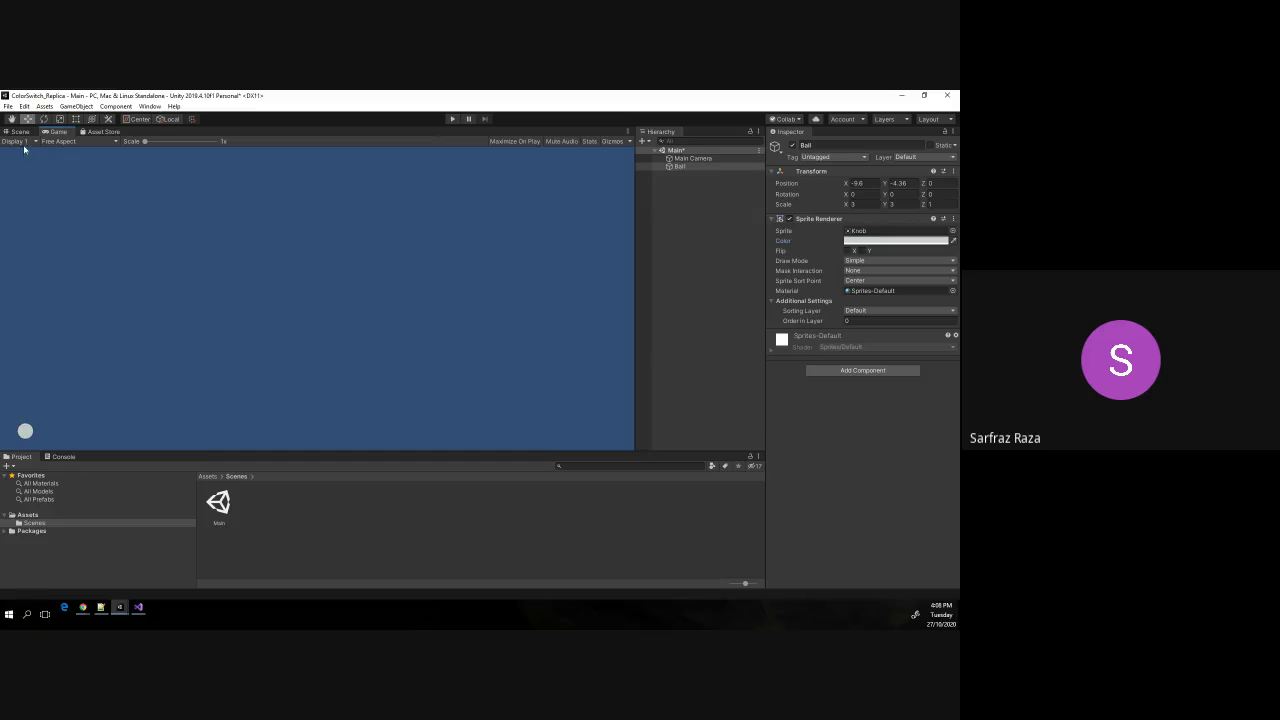
left_click(18, 131)
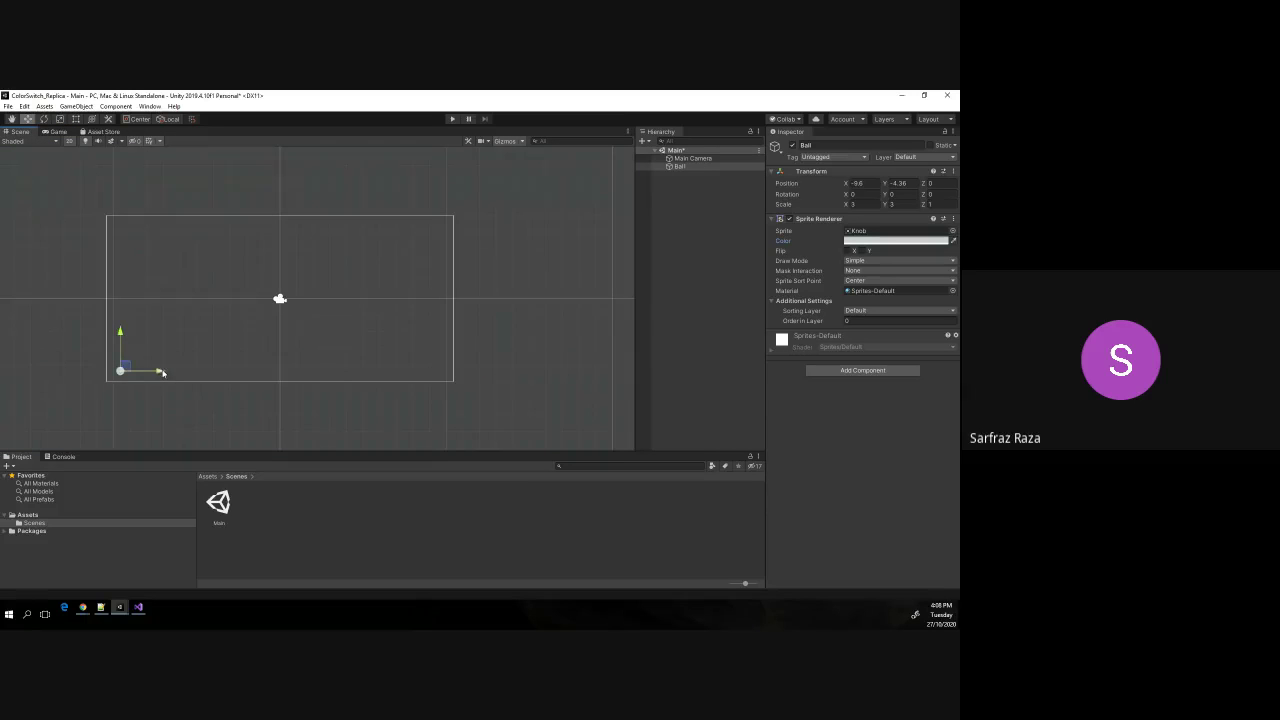
Push the Ball below the frame to check it off-screen, then return it near centre (-0.07, -0.77).
left_click_drag(162, 371, 321, 396)
left_click_drag(279, 333, 278, 380)
left_click(58, 132)
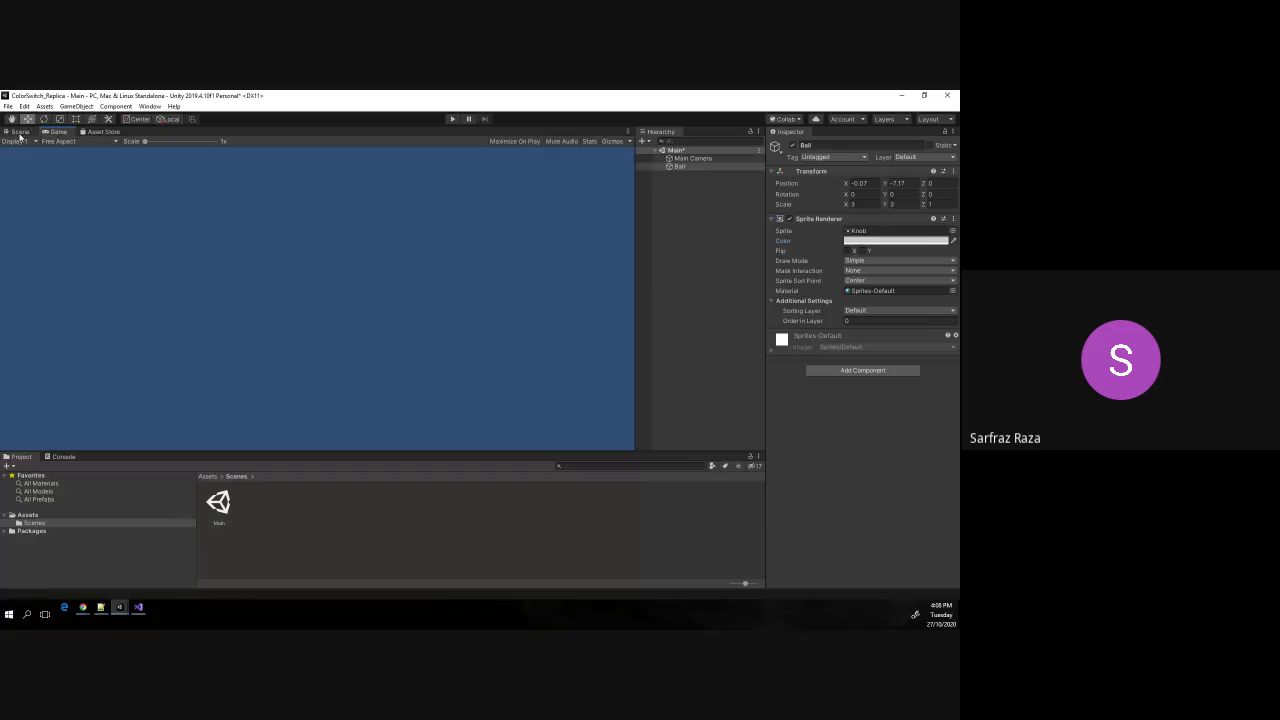
left_click(15, 133)
left_click_drag(284, 383, 296, 276)
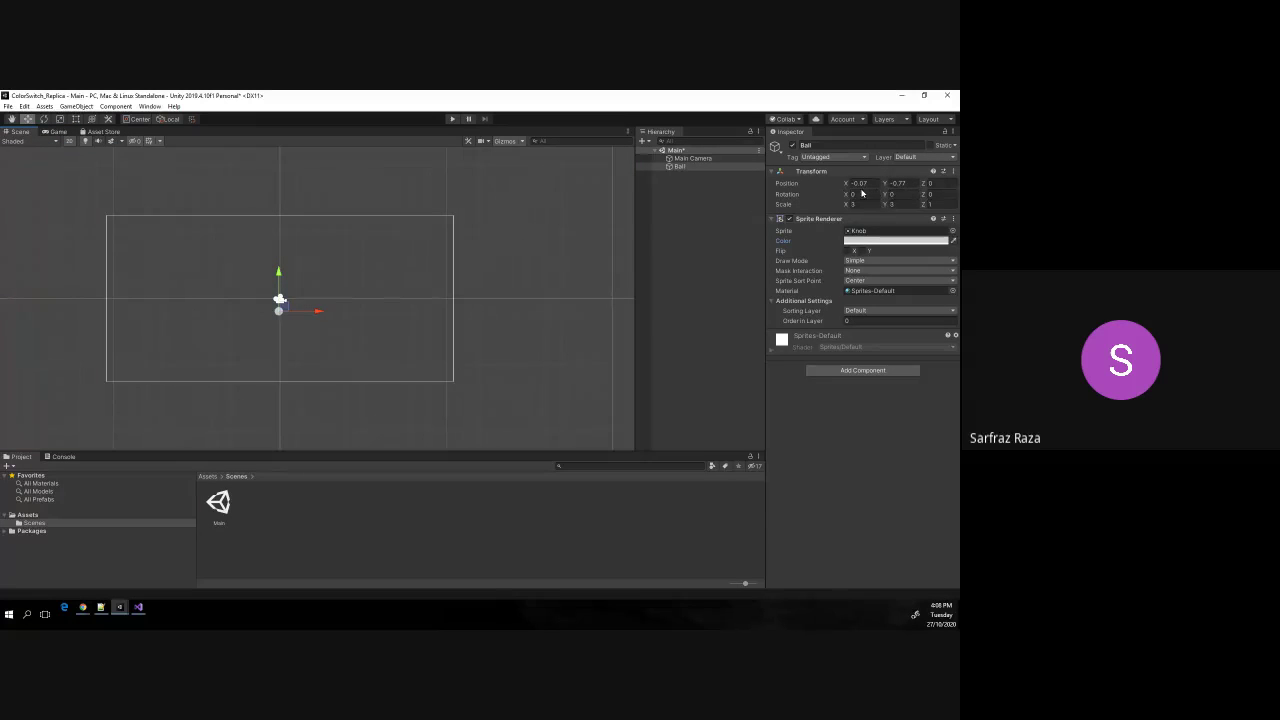
Reset the Ball's Transform to position 0,0,0 and scale 1, then frame the camera rectangle.
left_click(943, 171)
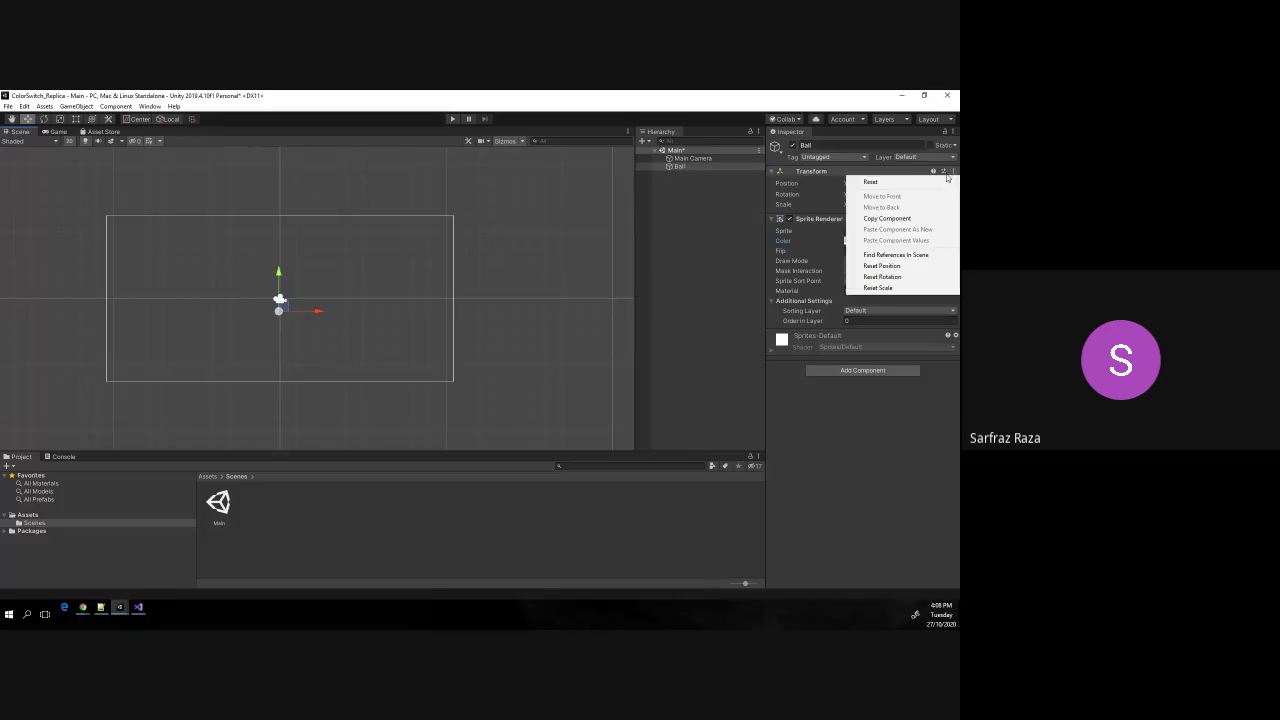
left_click(911, 182)
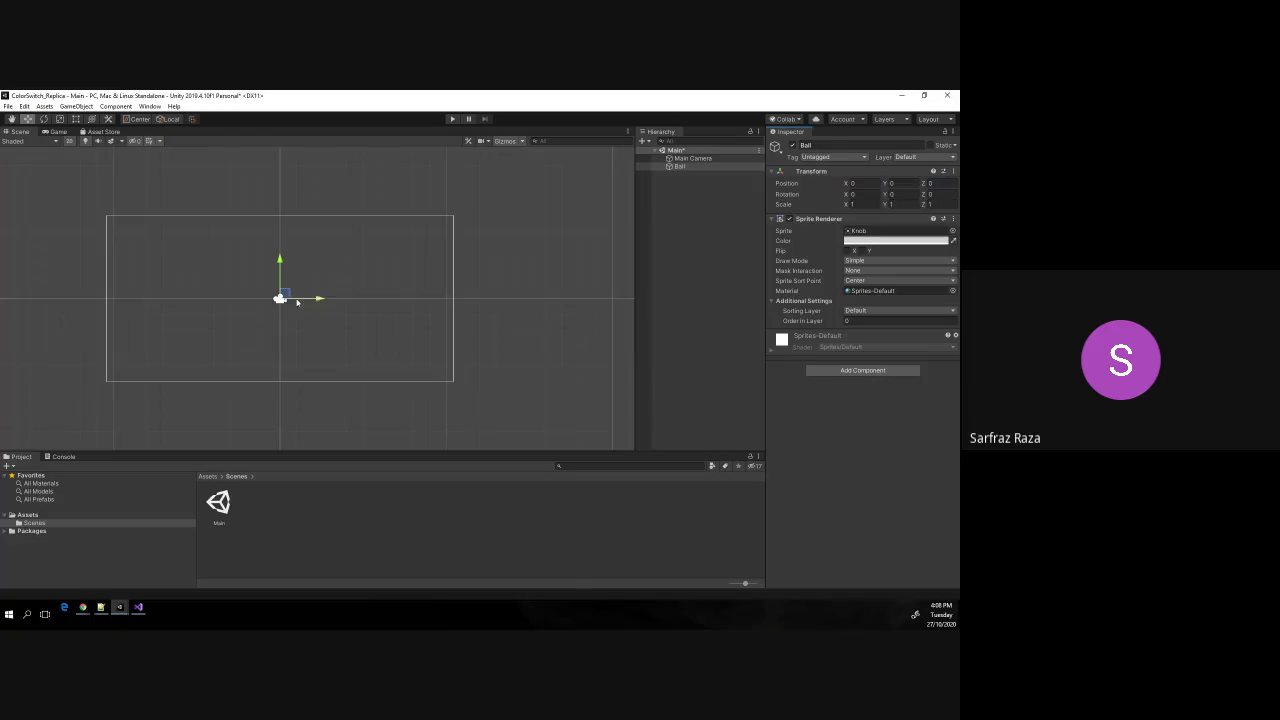
scroll(298, 302, "up", 3)
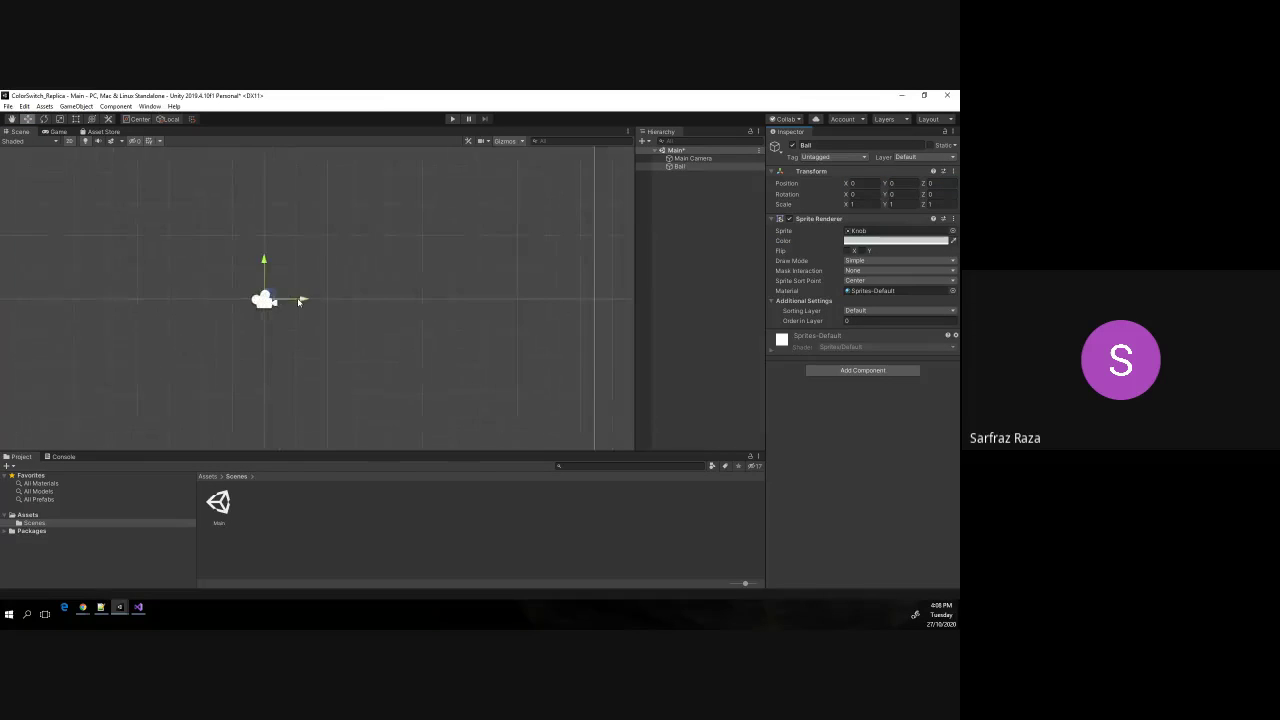
scroll(298, 302, "up", 2)
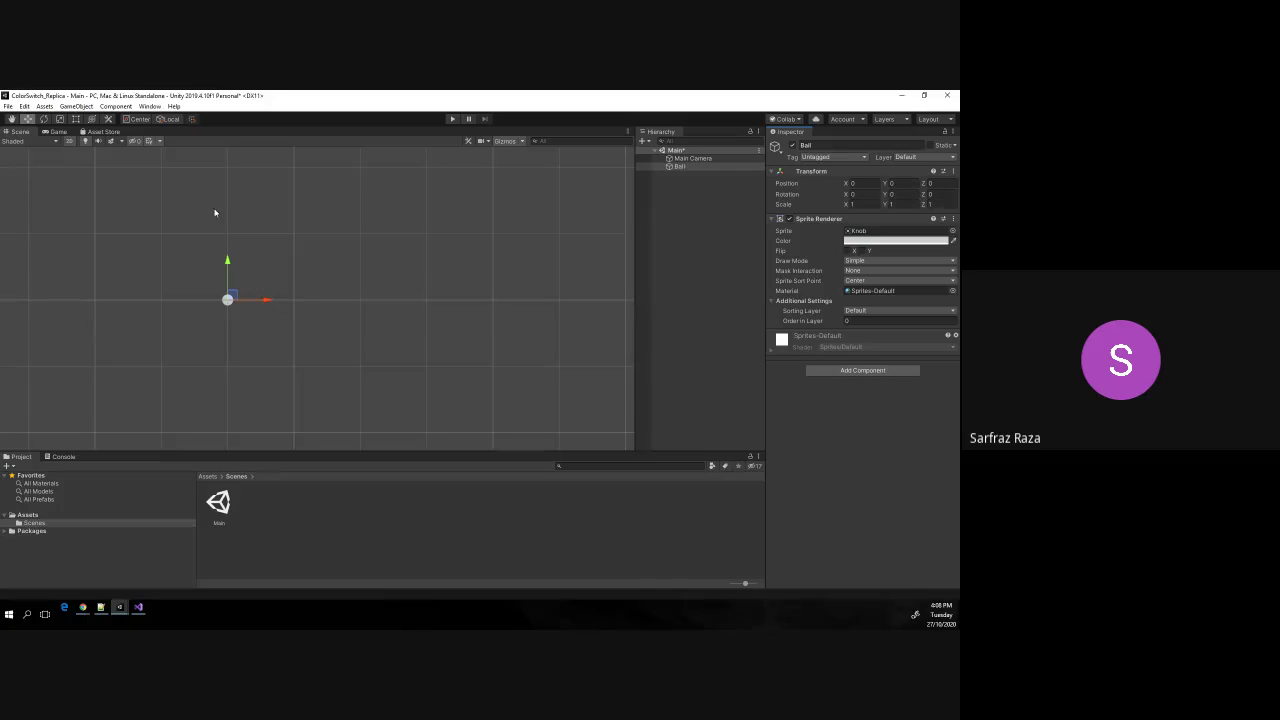
left_click(11, 118)
left_click_drag(350, 304, 264, 253)
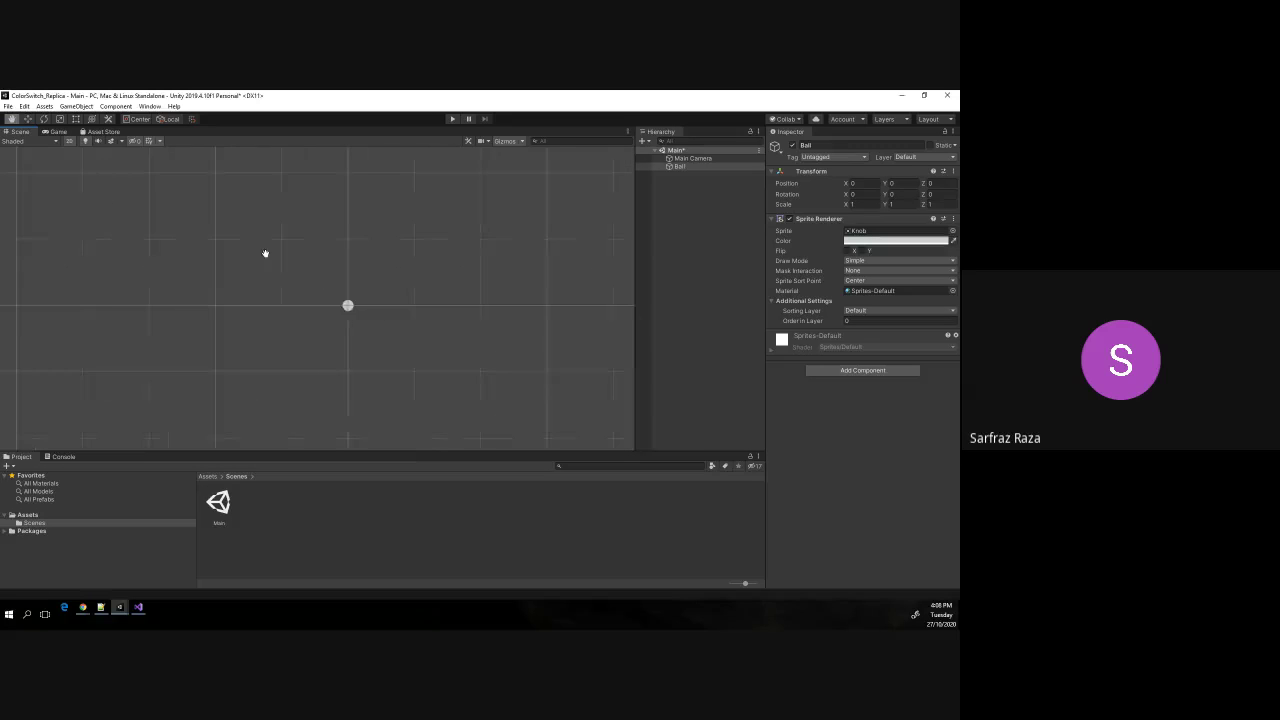
scroll(338, 304, "down", 5)
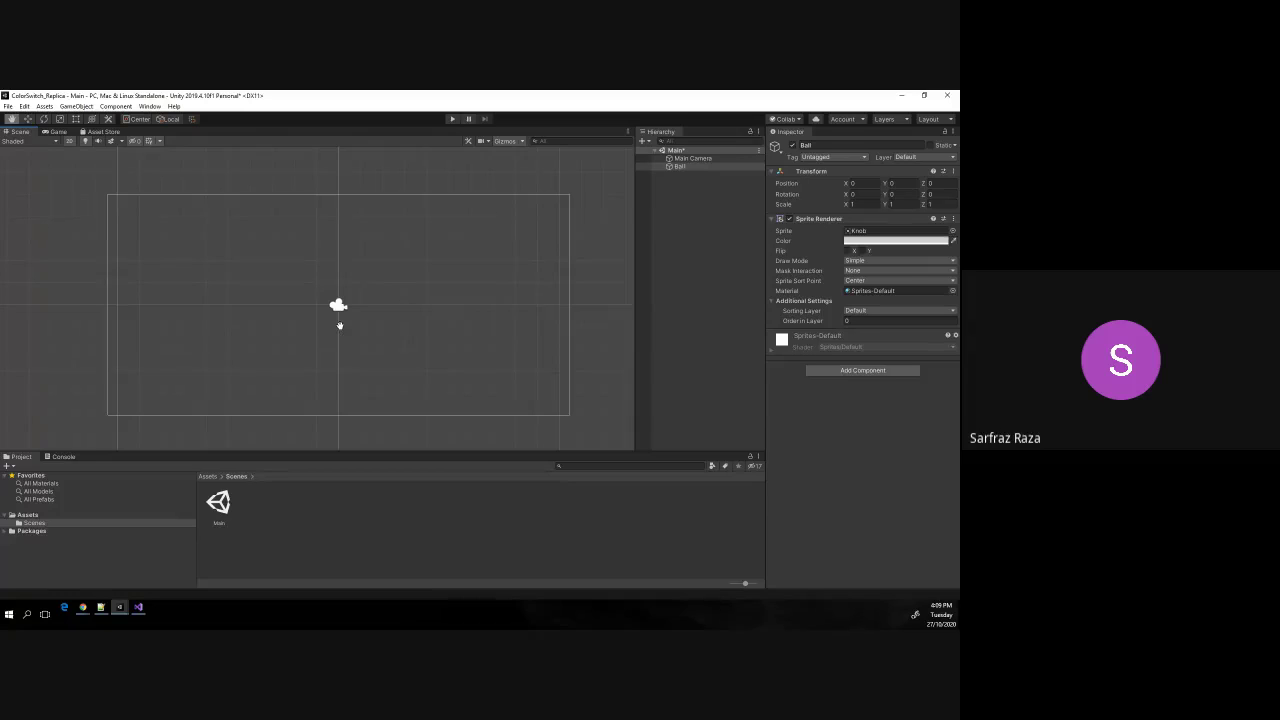
Drag the Ball down with the Move tool to Position Y -2.13, below the frame centre.
left_click(28, 119)
left_click_drag(339, 266, 338, 313)
scroll(495, 260, "up", 1)
Set the Ball's Scale X and Y to 2 and save the Main scene.
left_click(872, 203)
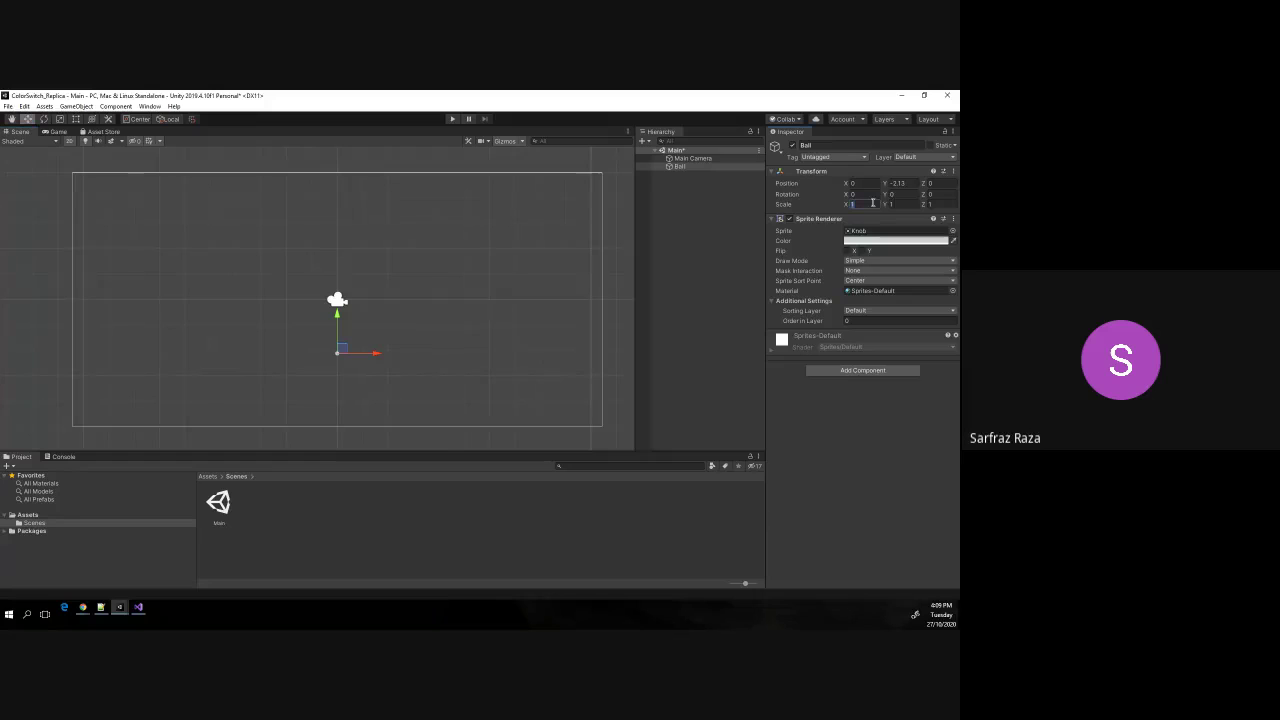
type("2")
key("Tab")
type("2")
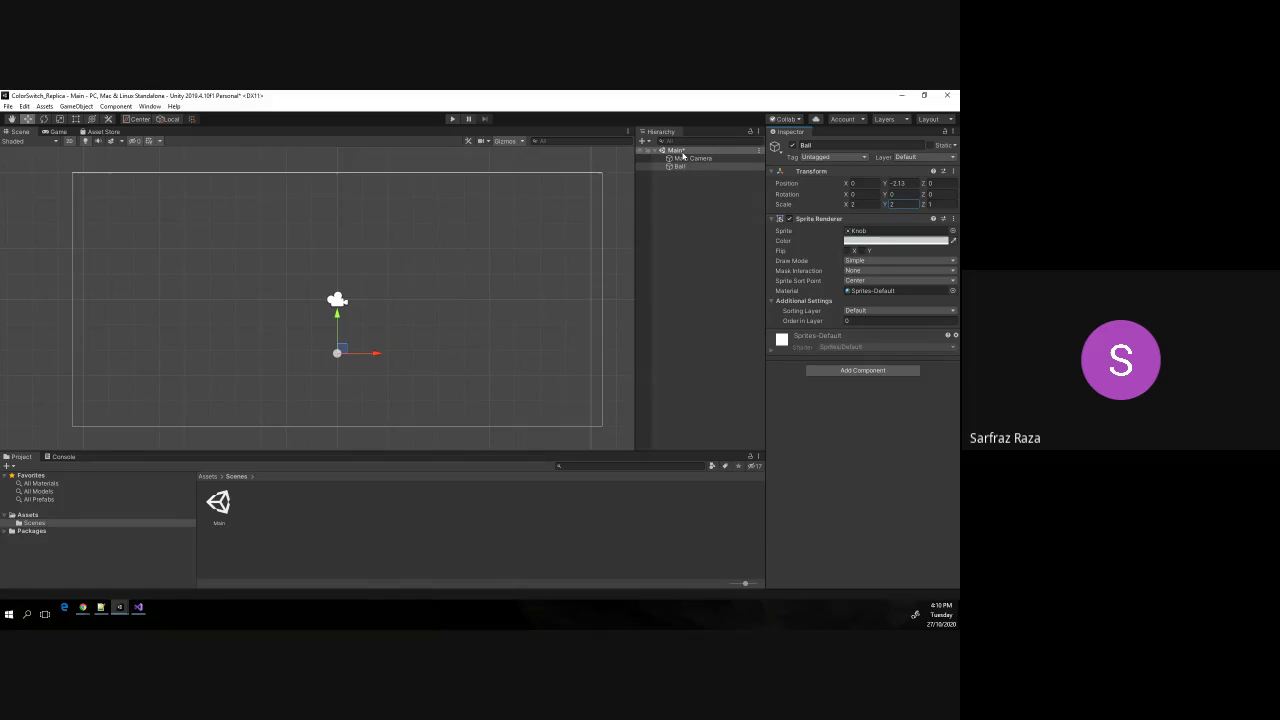
key("ctrl+s")
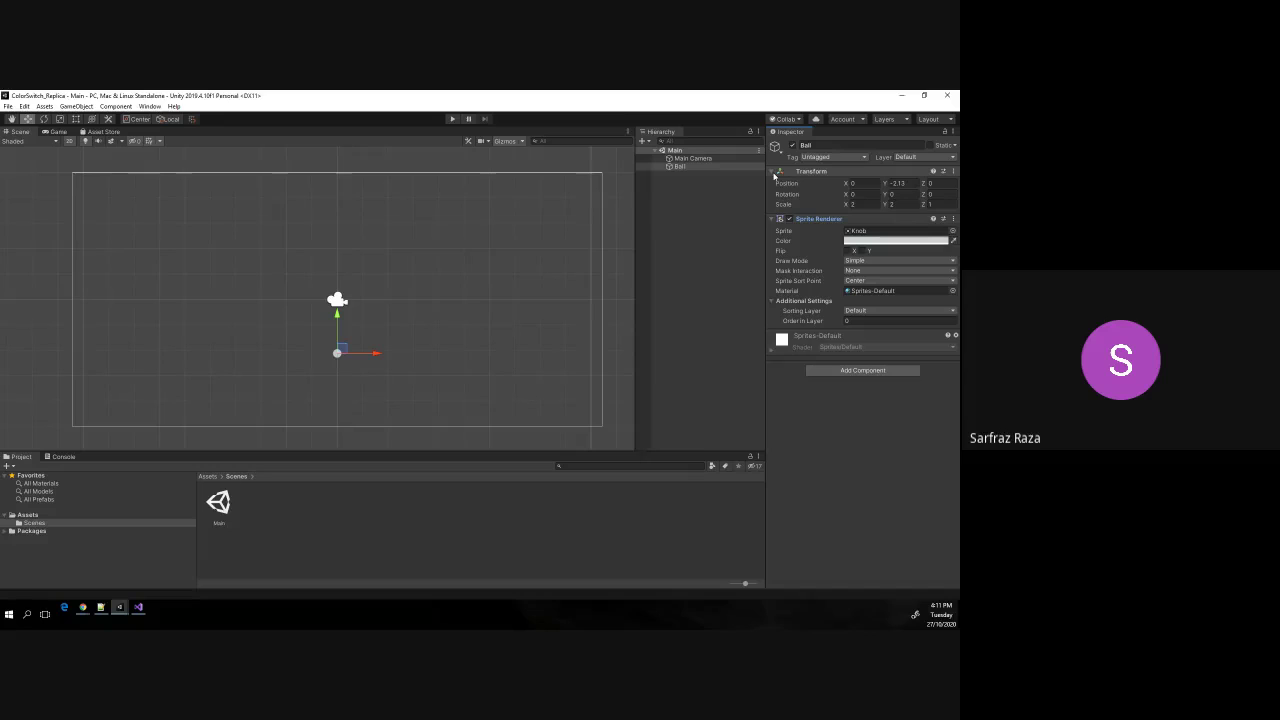
left_click(772, 171)
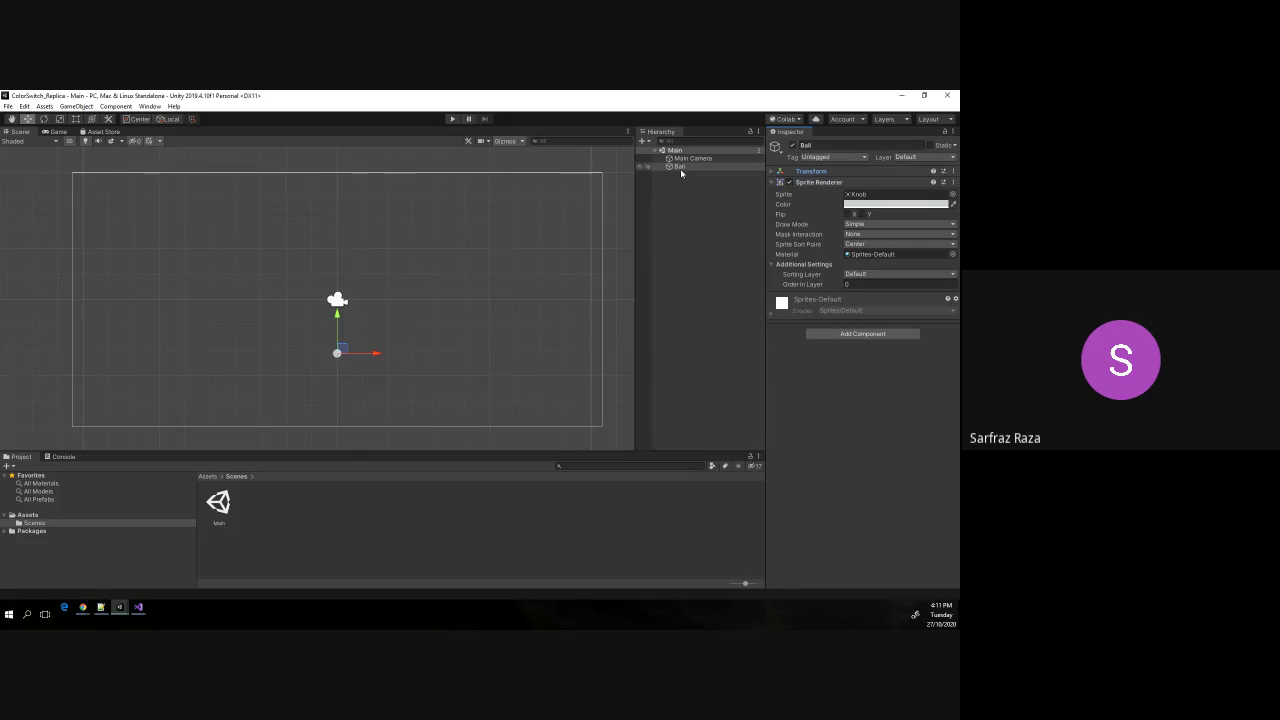
left_click(681, 170)
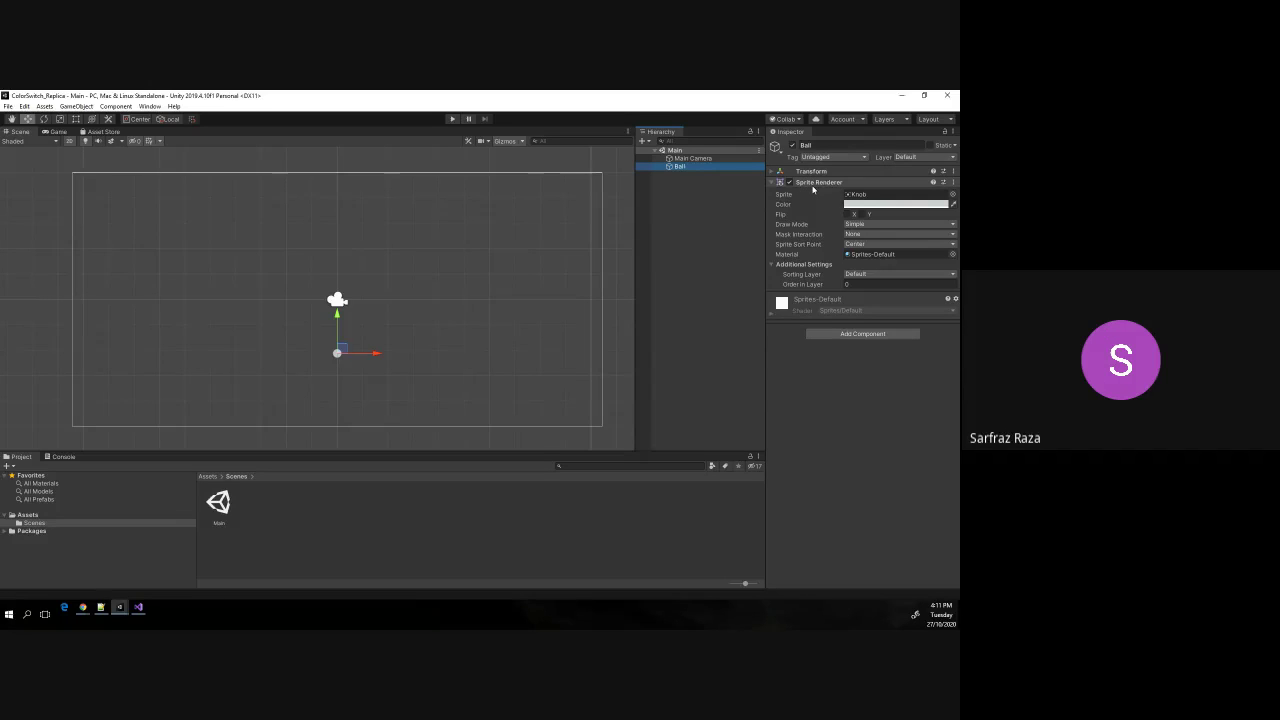
left_click(771, 172)
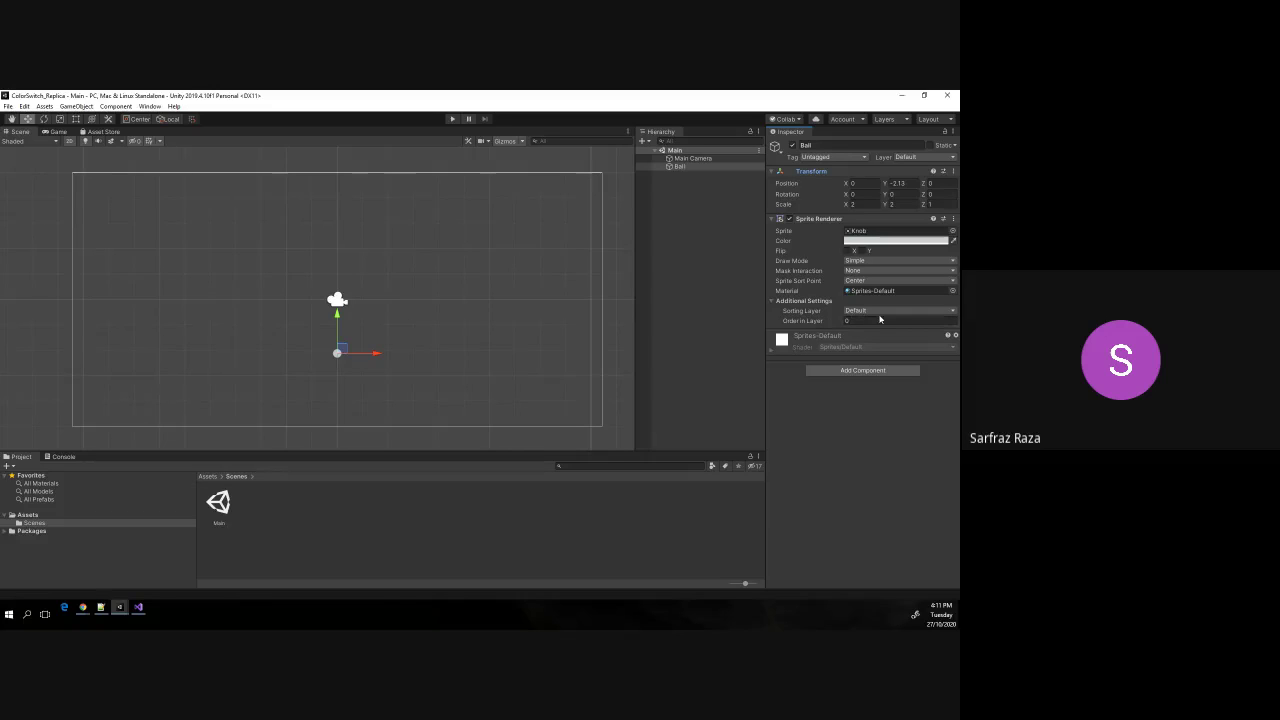
left_click(858, 320)
Search Add Component for 'rig' and add a Rigidbody 2D to the Ball.
left_click(870, 372)
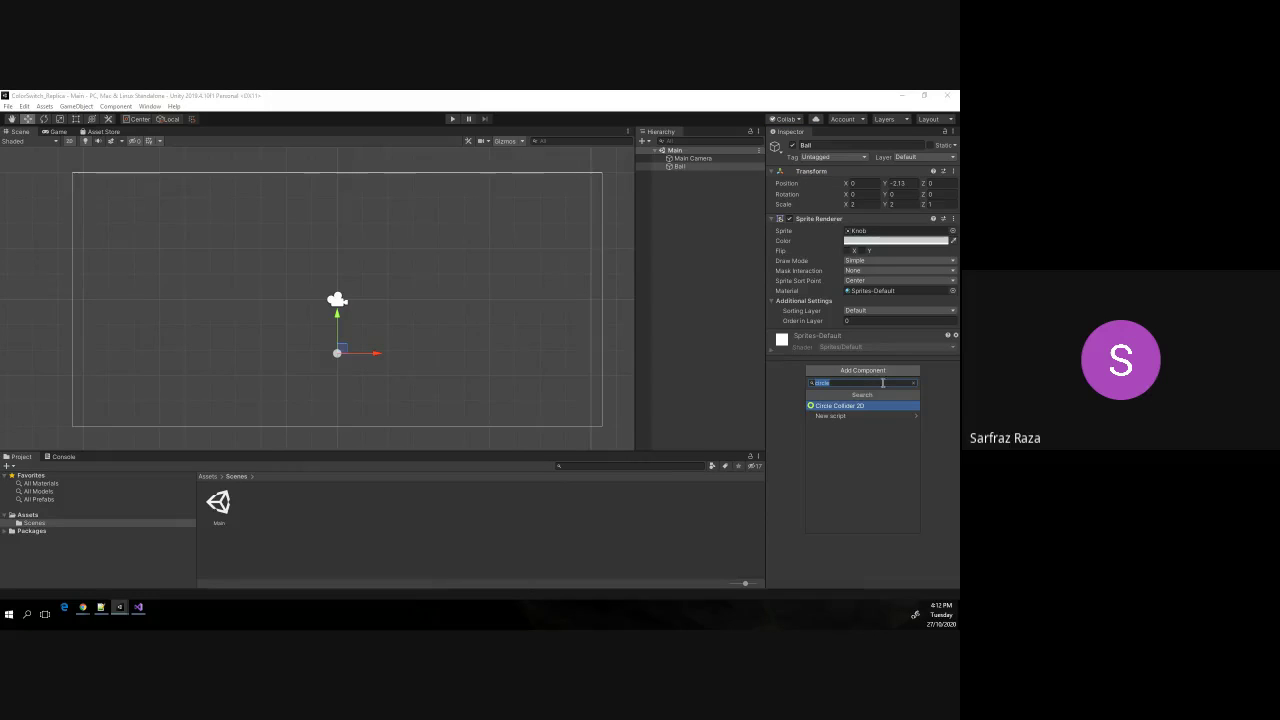
key("BackSpace")
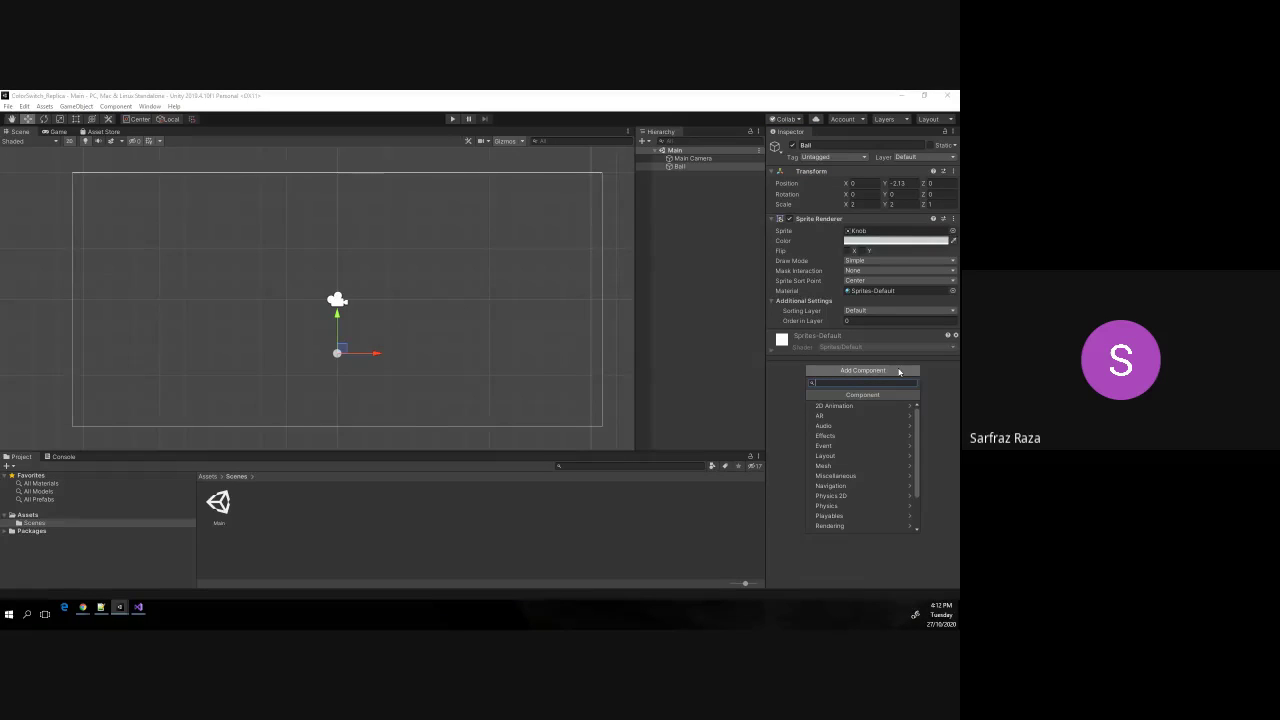
type("rig")
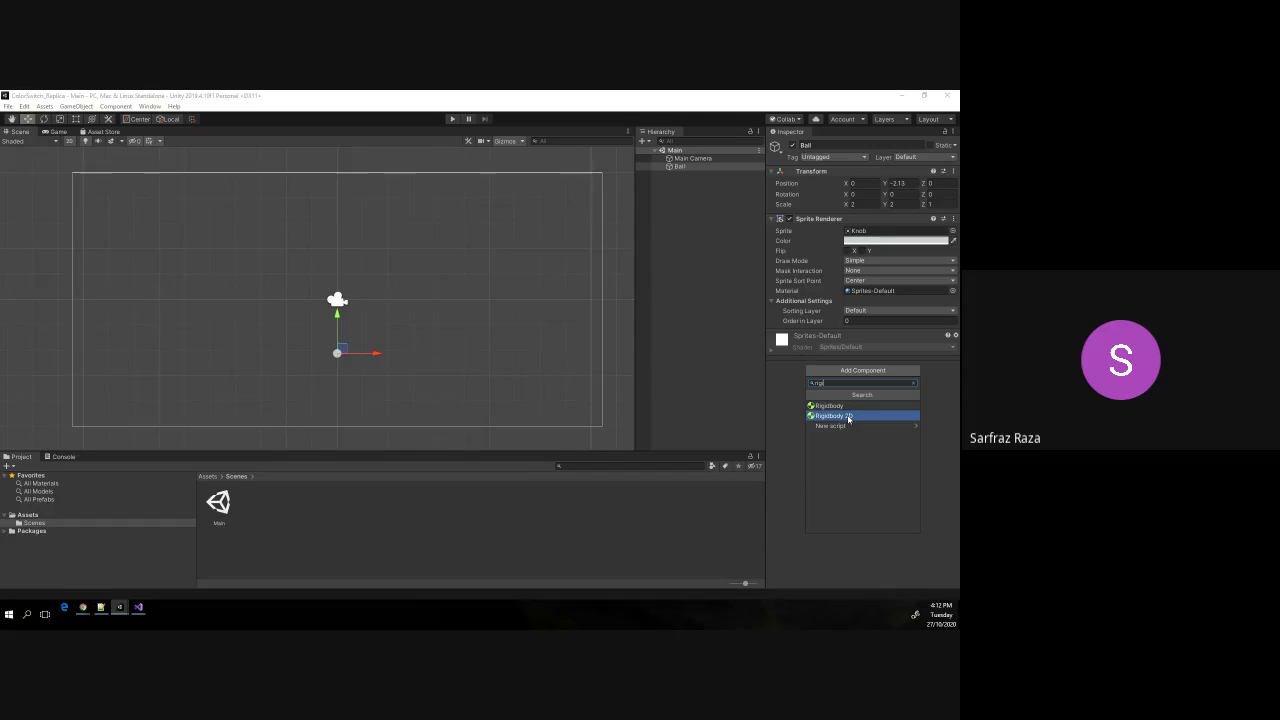
left_click(848, 416)
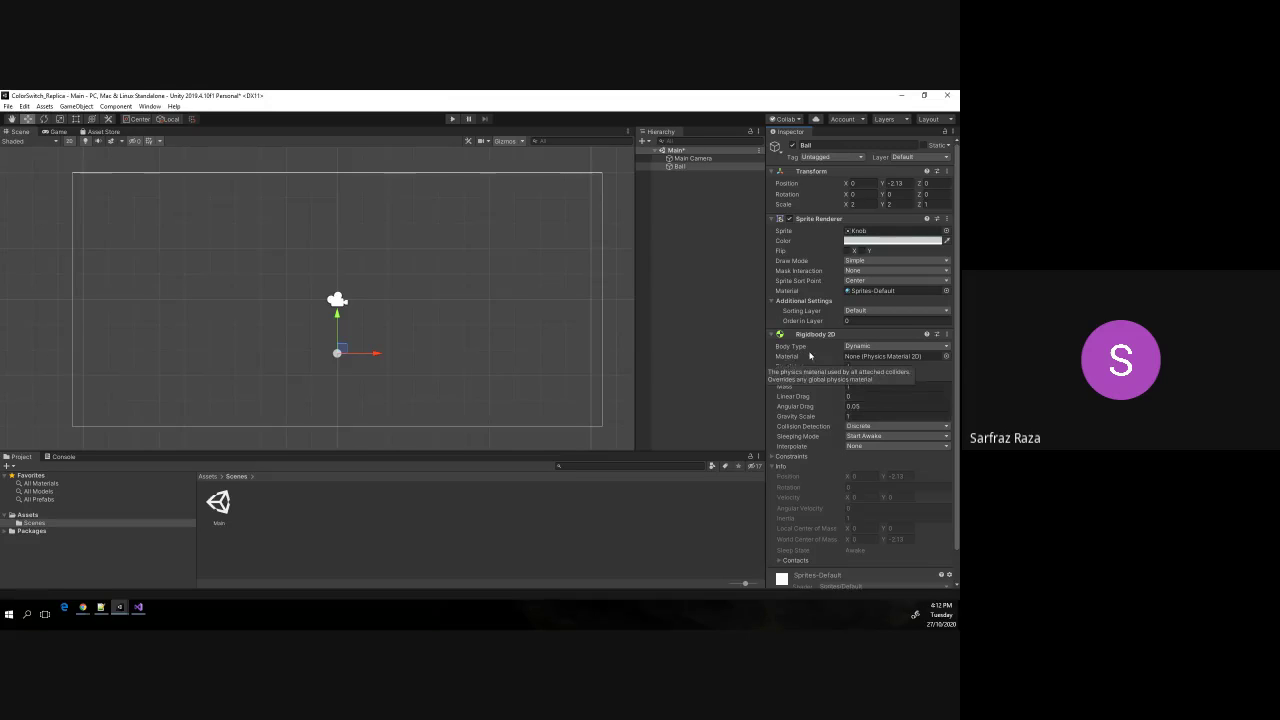
Keep the Rigidbody 2D Gravity Scale at 1 and collapse the Rigidbody 2D component.
scroll(824, 478, "down", 2)
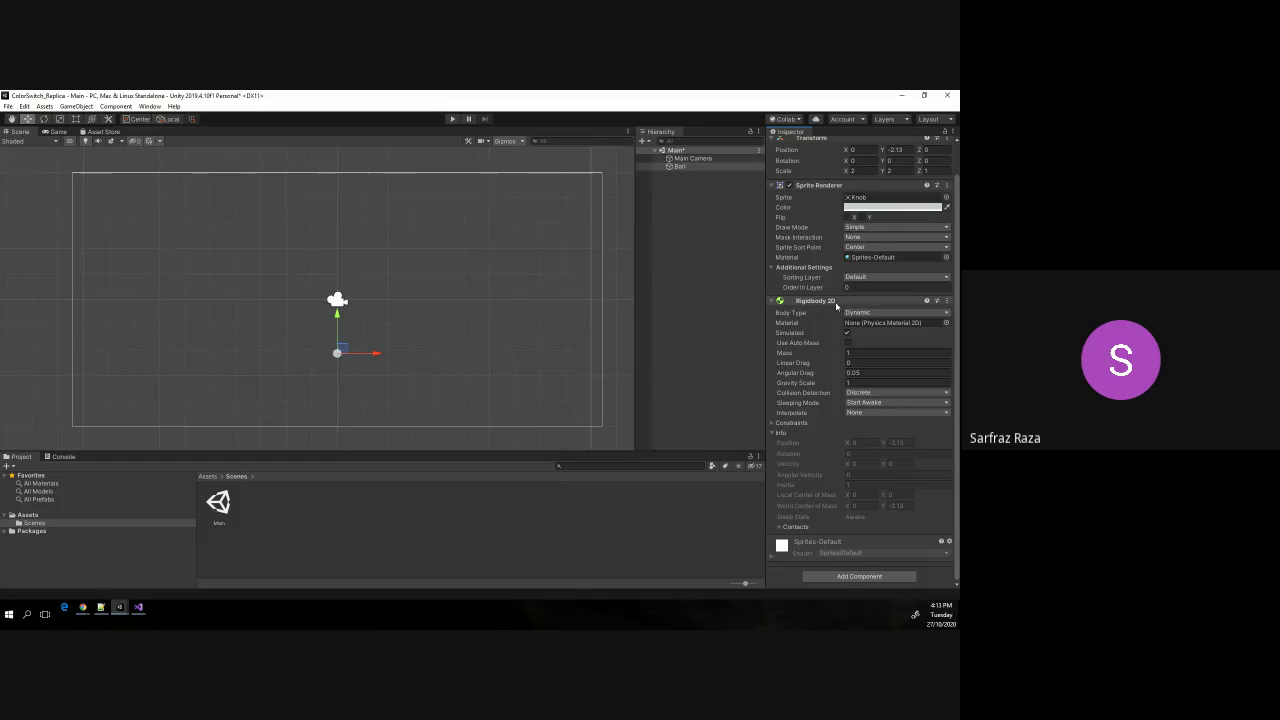
left_click(852, 384)
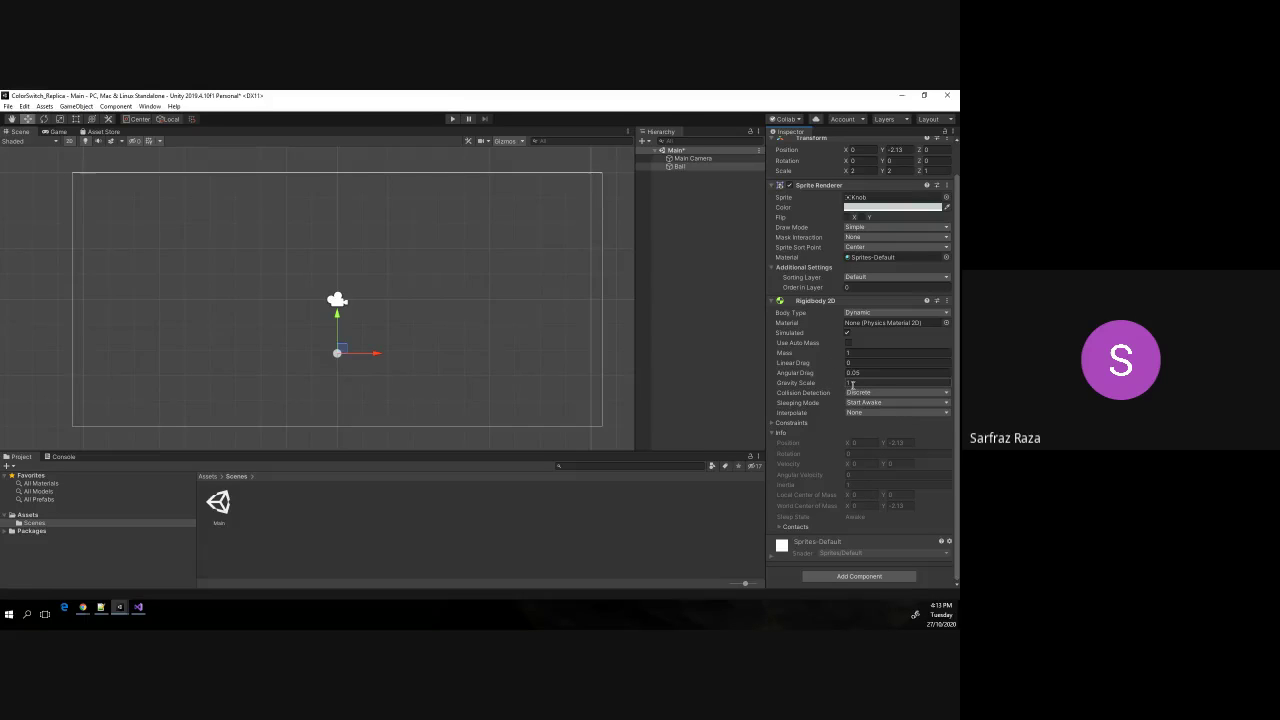
key("Return")
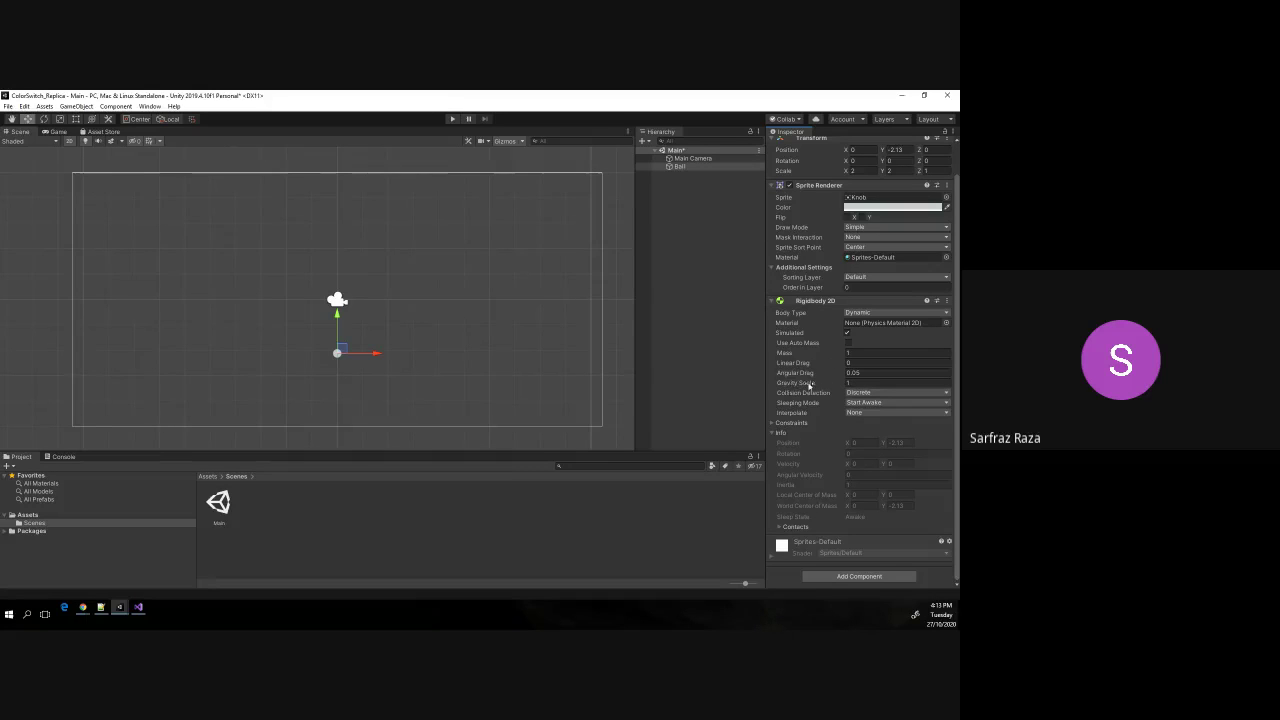
left_click(850, 384)
left_click(779, 300)
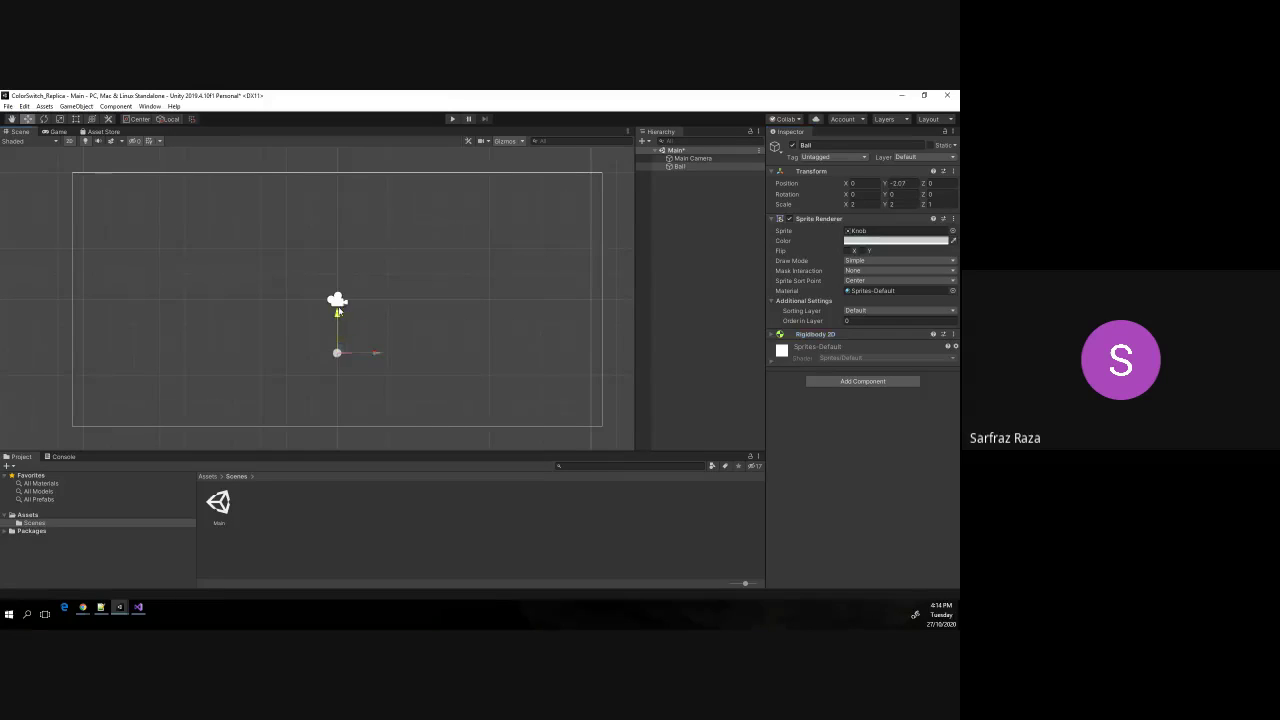
Raise the Ball to Y 2.51 and run the game, watching it fall in the Scene view.
left_click_drag(340, 310, 351, 191)
left_click(452, 118)
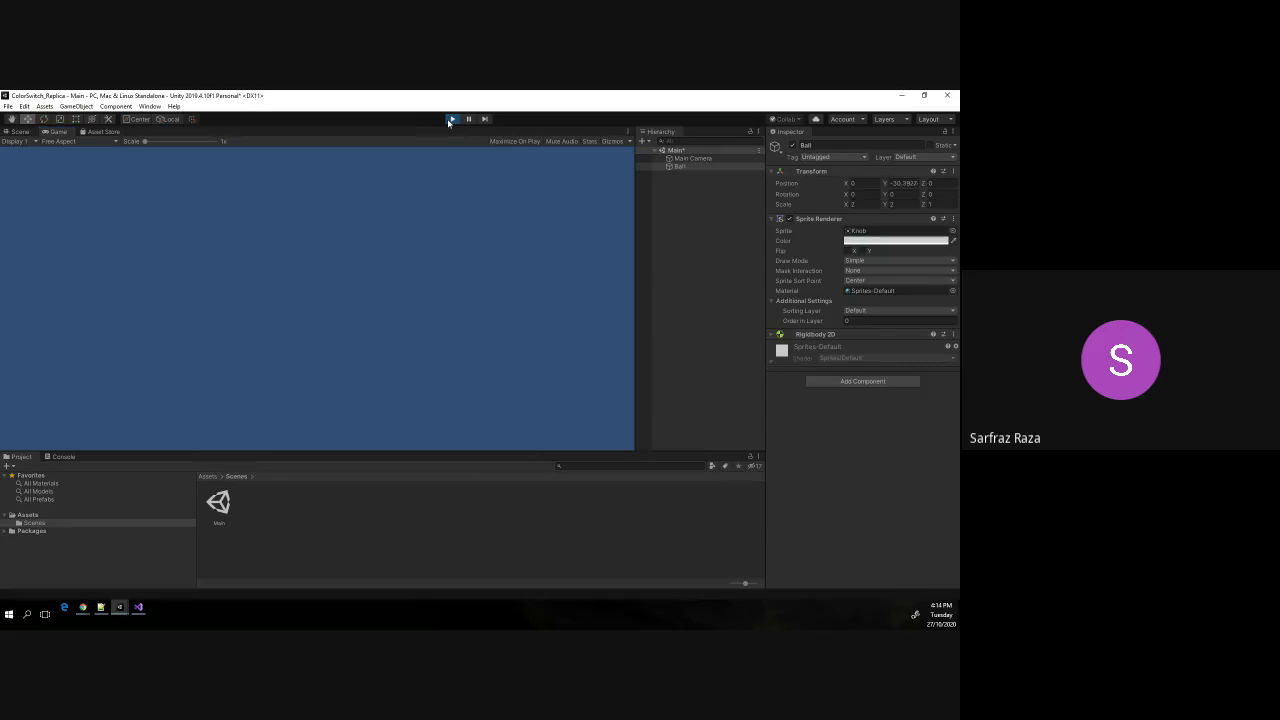
key("ctrl+p")
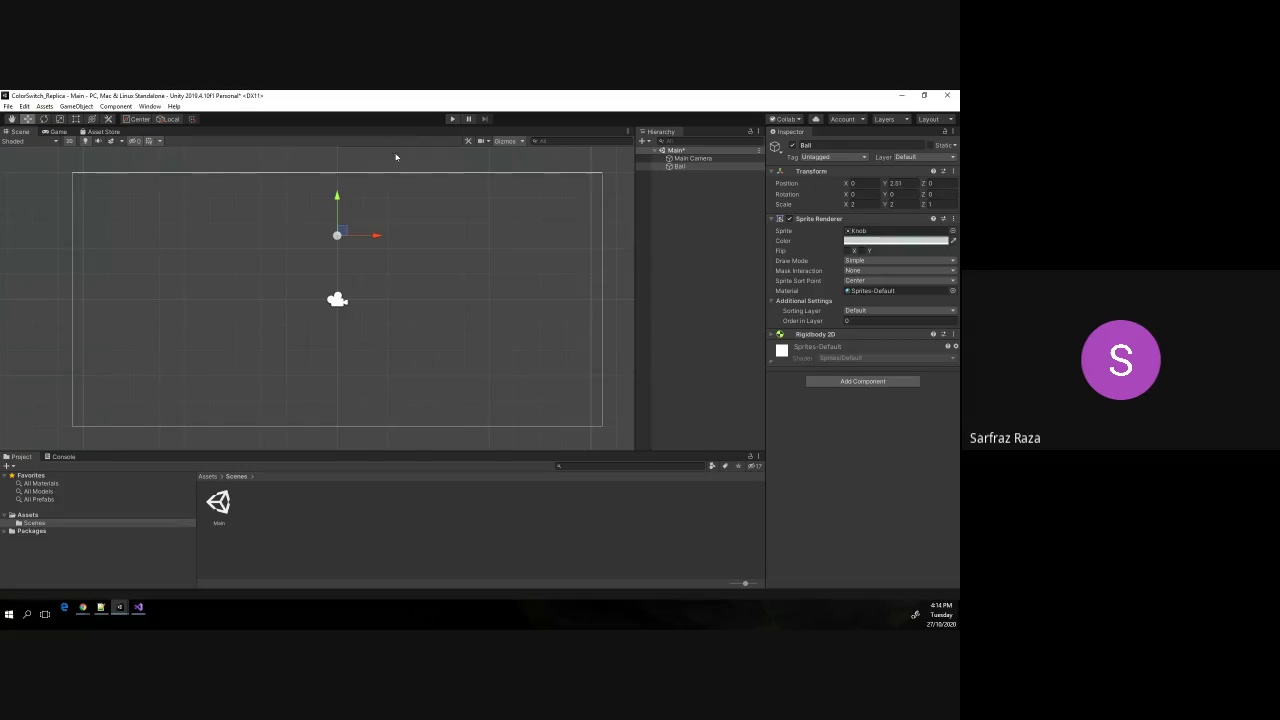
left_click(452, 118)
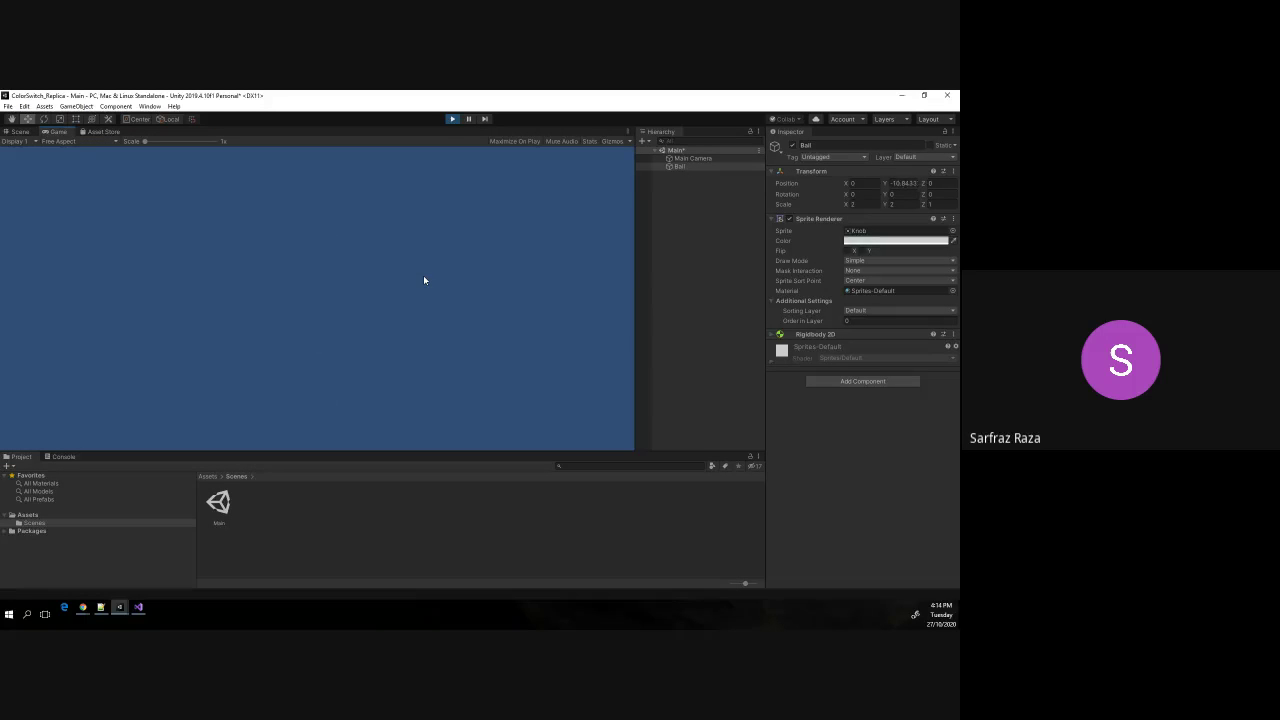
left_click(18, 131)
scroll(244, 334, "down", 2)
scroll(244, 335, "down", 2)
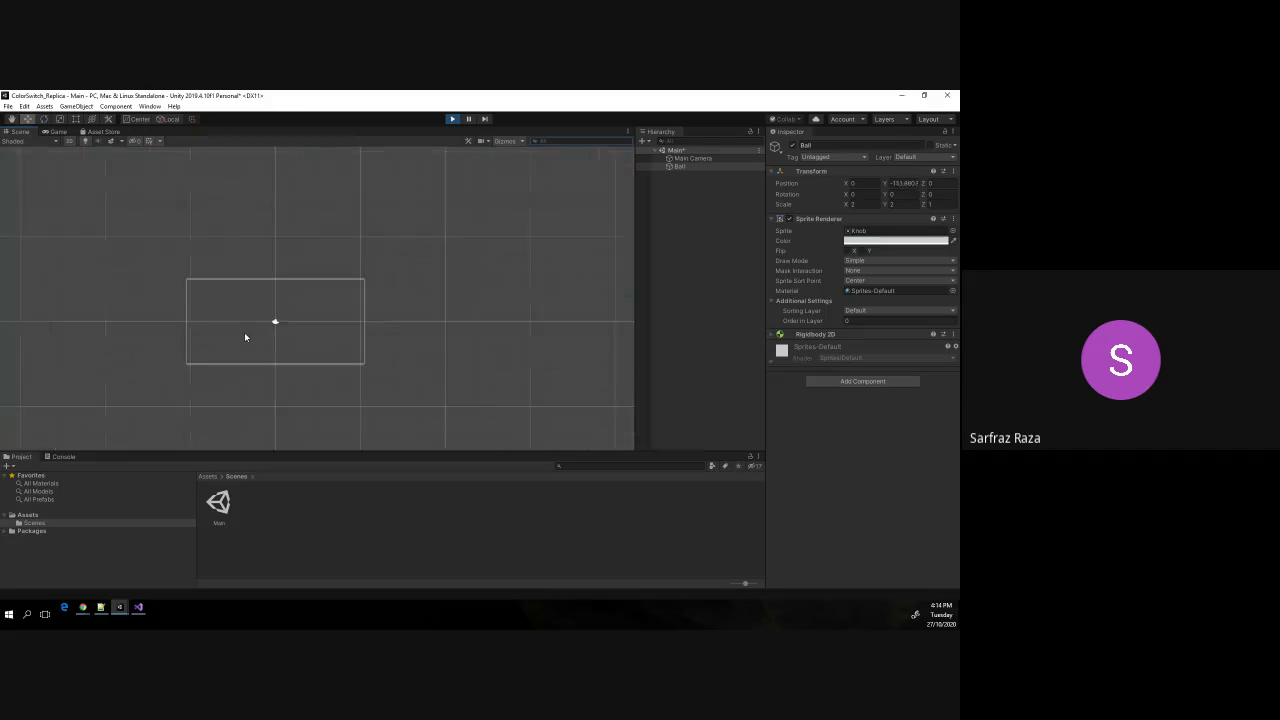
scroll(244, 334, "down", 2)
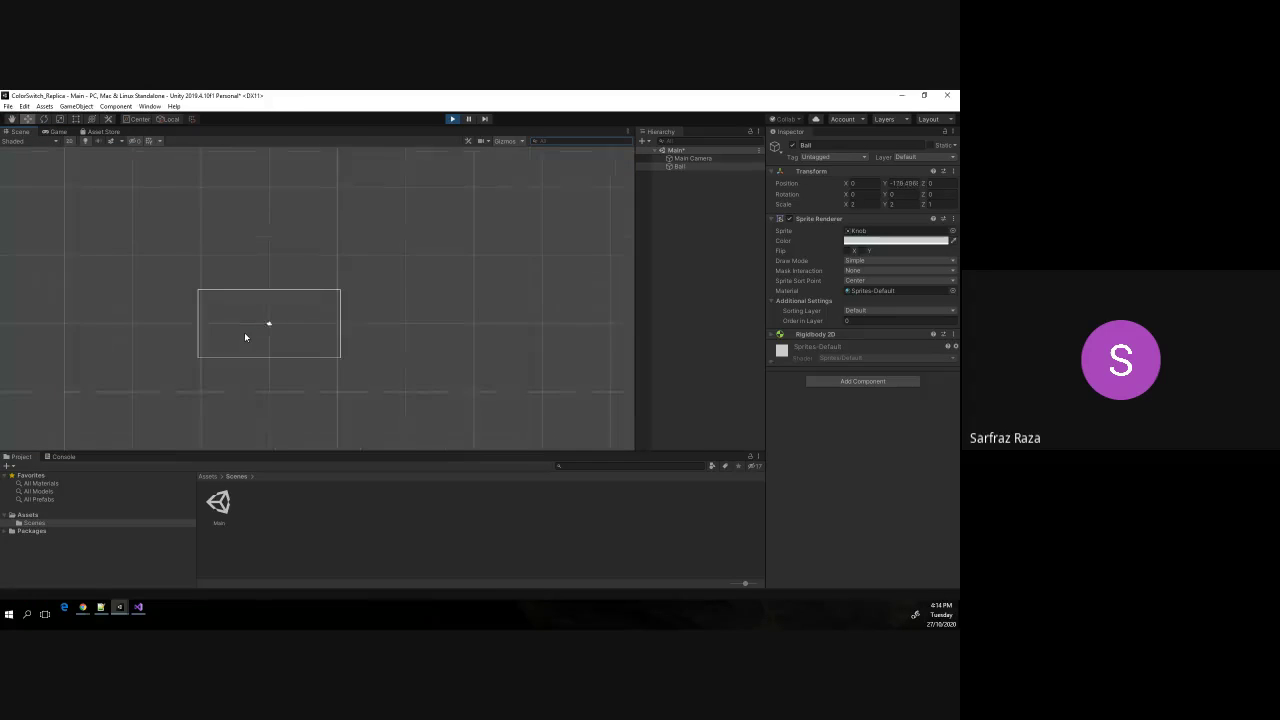
Stop the game, enable Pause, and replay it, viewing the paused Ball in the Scene view.
left_click(452, 119)
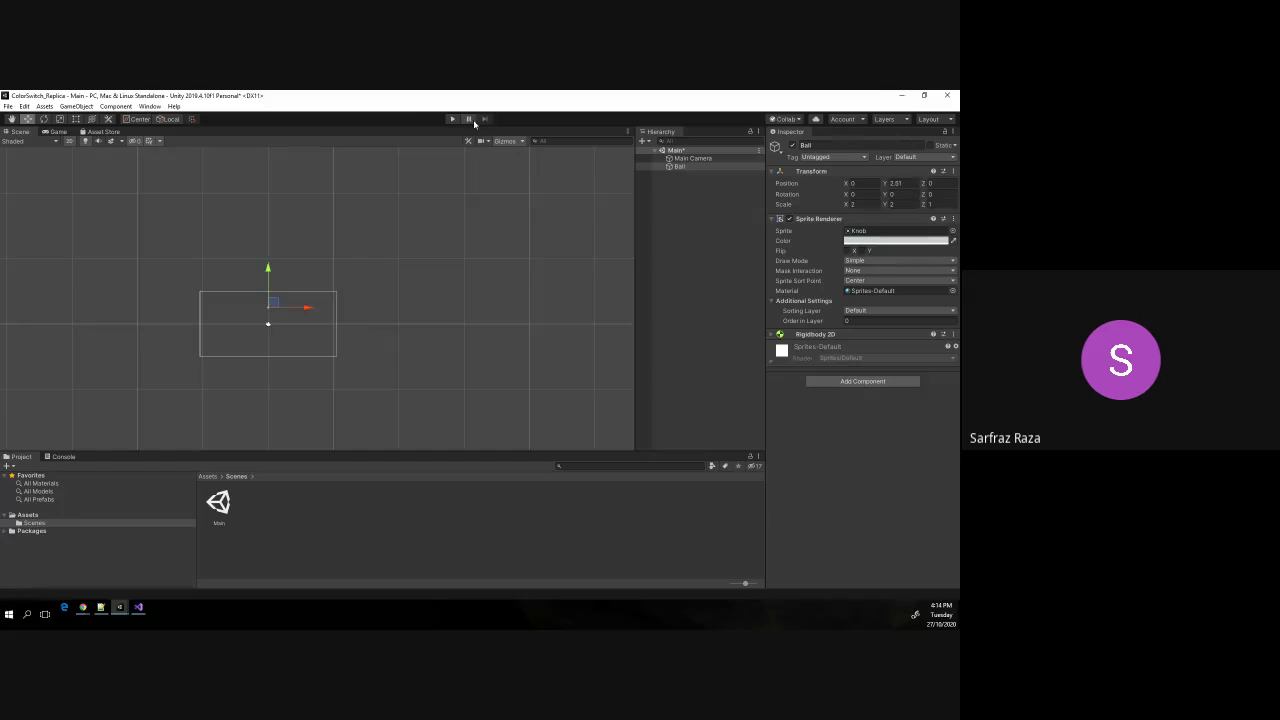
left_click(469, 119)
left_click(58, 132)
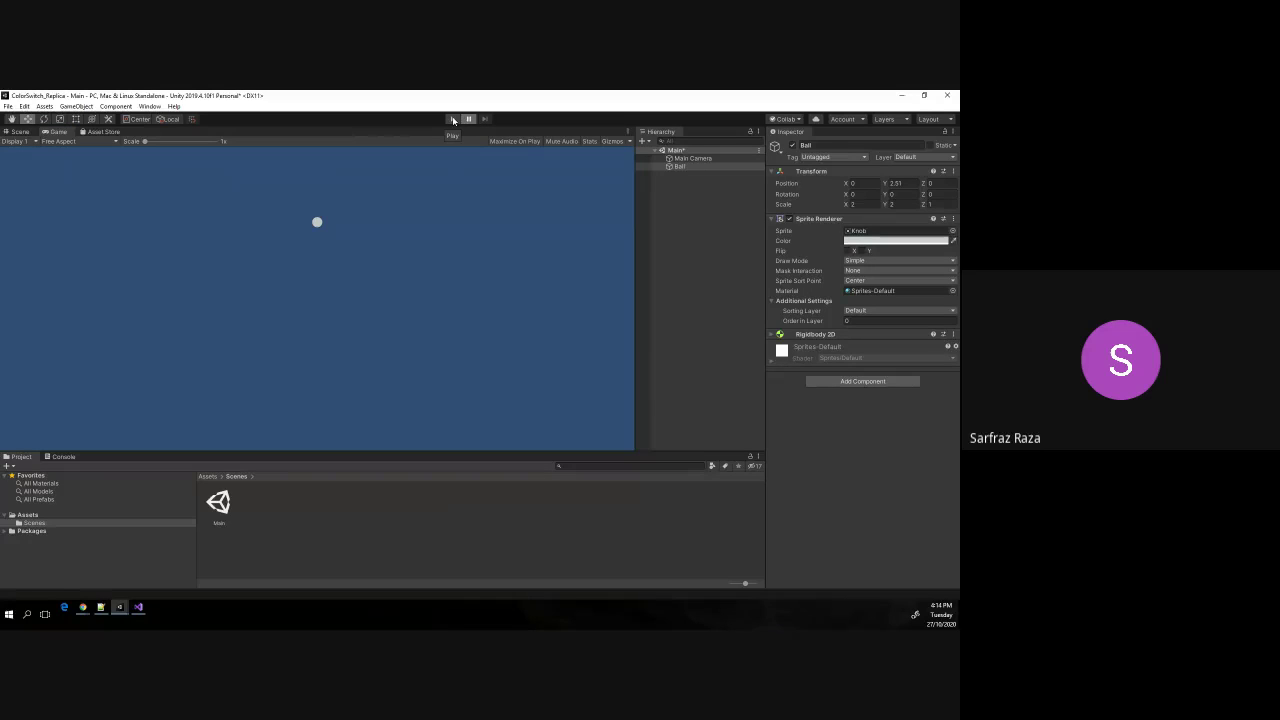
left_click(452, 120)
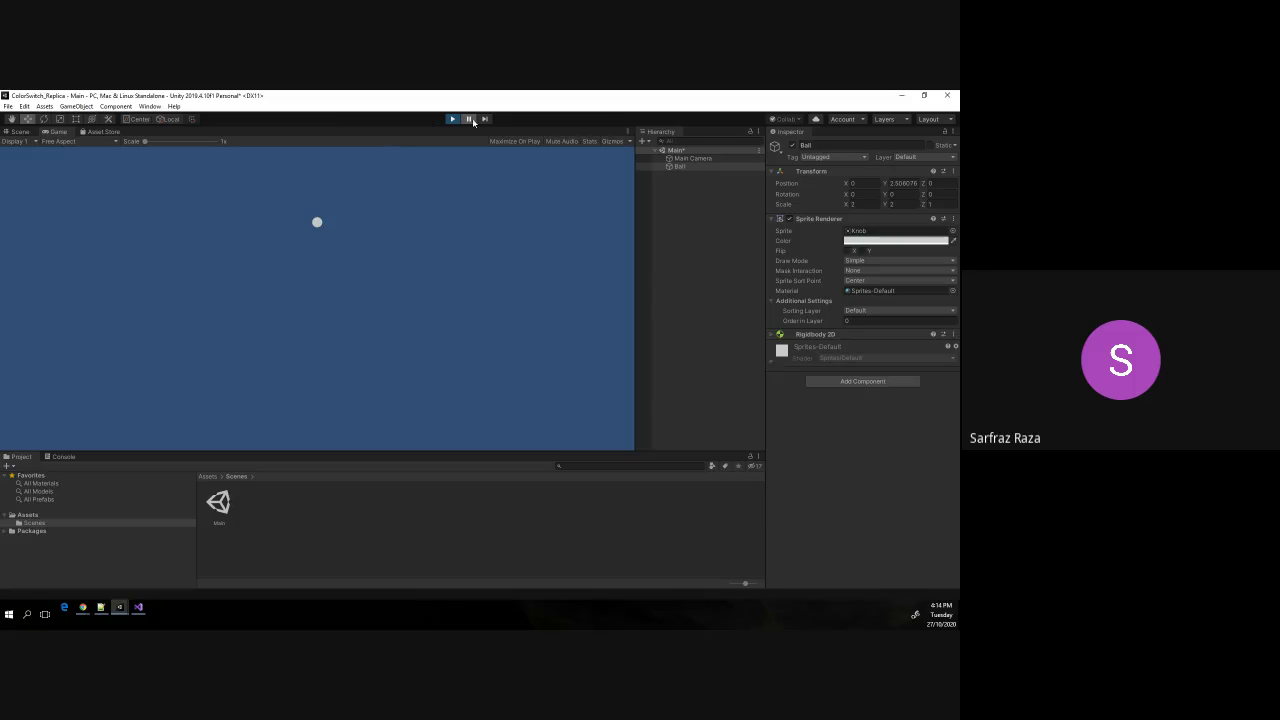
left_click(19, 131)
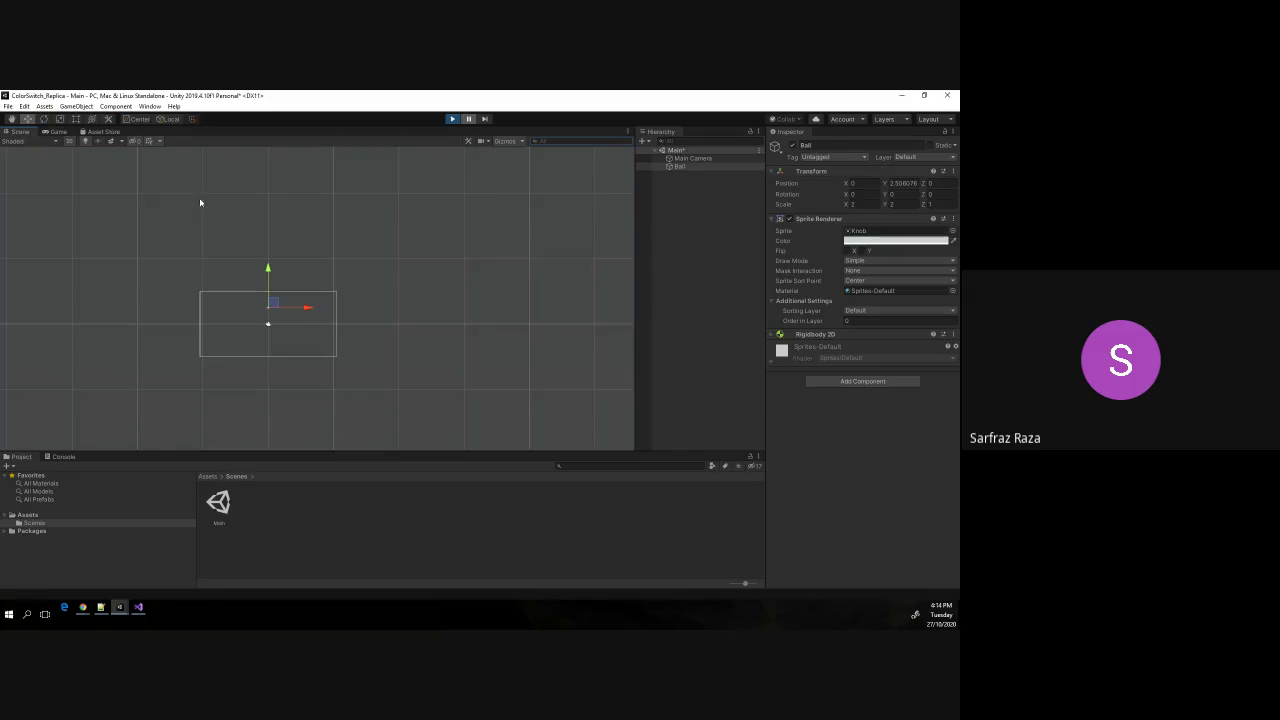
Return to the Game view and step the paused game forward fourteen frames.
scroll(268, 312, "up", 1)
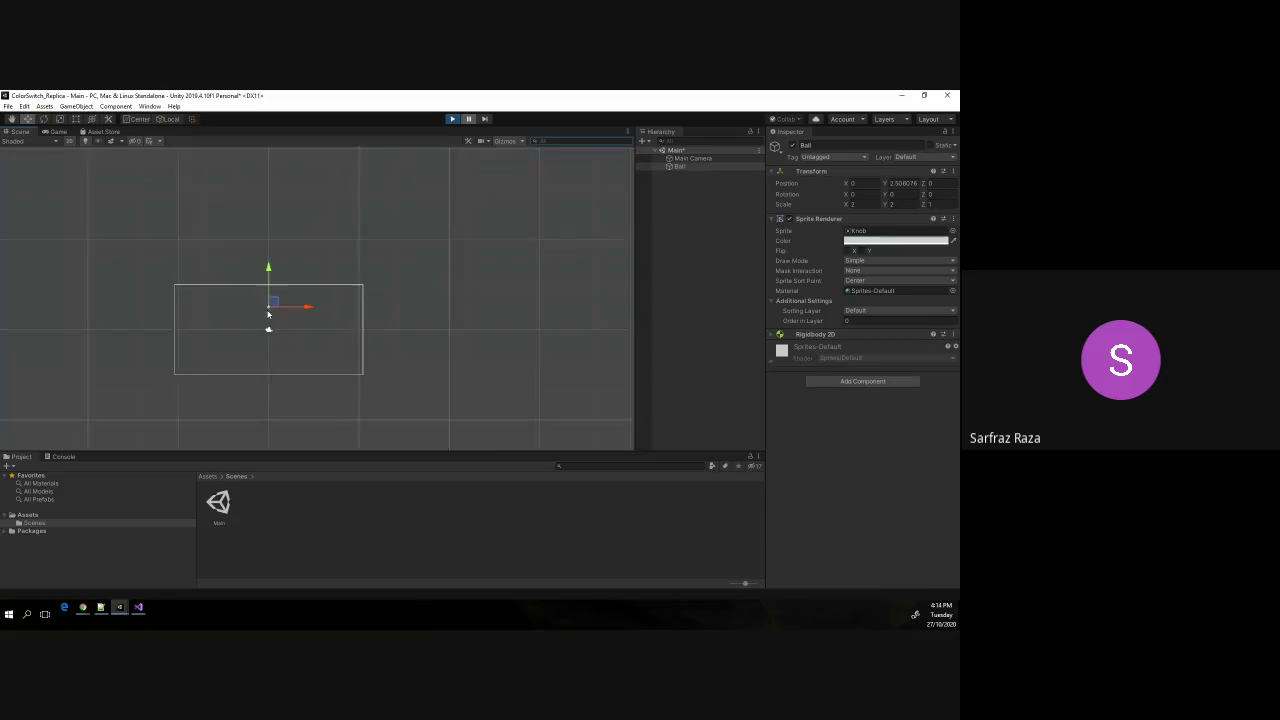
scroll(268, 310, "up", 3)
scroll(269, 308, "up", 1)
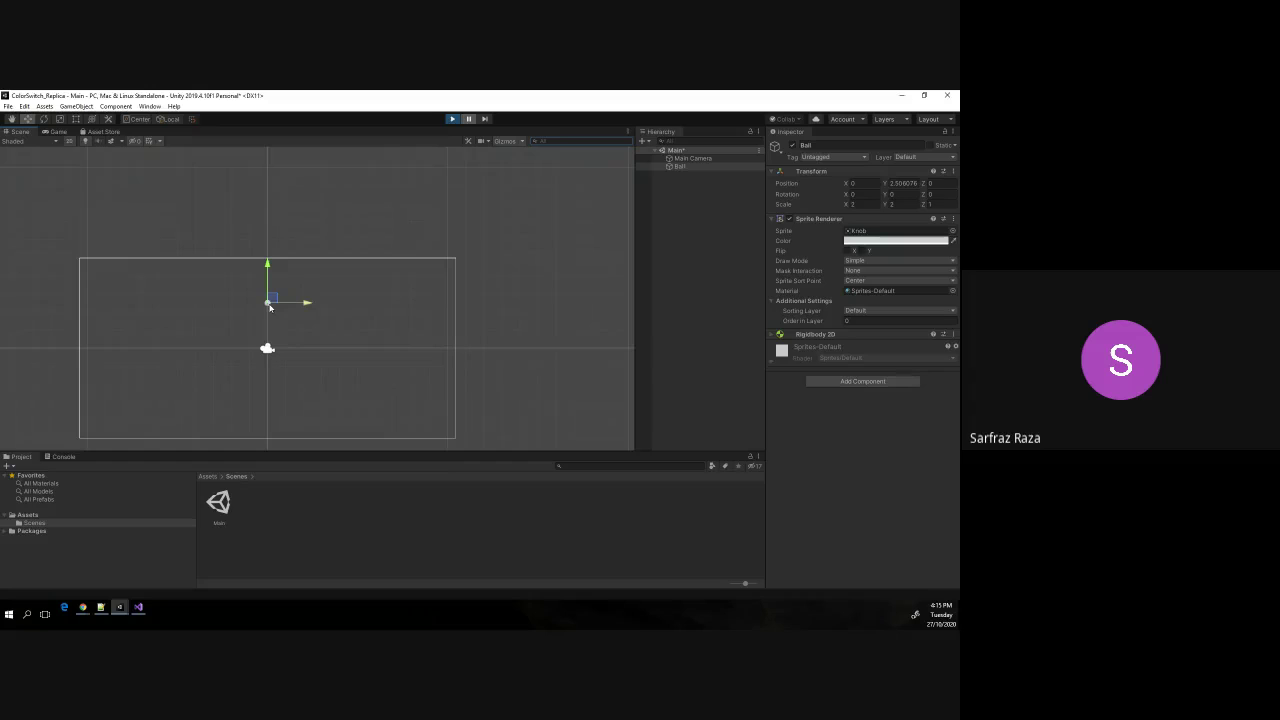
scroll(269, 307, "down", 2)
scroll(270, 303, "down", 1)
left_click(58, 132)
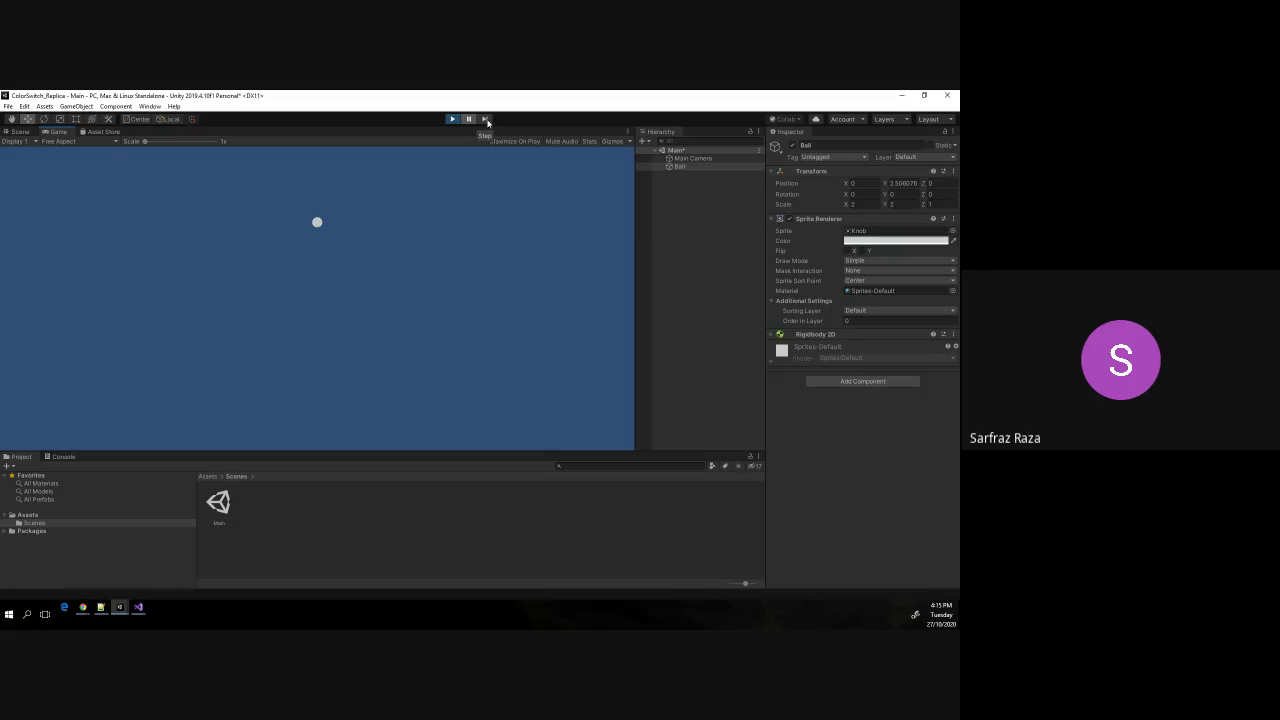
left_click(487, 119)
left_click(487, 119)
left_click(487, 119)
left_click(487, 119)
left_click(487, 119)
left_click(487, 119)
left_click(487, 119)
left_click(487, 119)
left_click(487, 119)
left_click(487, 119)
left_click(487, 119)
left_click(487, 119)
left_click(487, 119)
left_click(487, 119)
Keep stepping frames, checking the Scene view, until the Ball drops to about Y -9.58.
left_click(485, 118)
left_click(486, 118)
left_click(487, 118)
left_click(487, 118)
left_click(487, 118)
left_click(487, 118)
left_click(487, 118)
left_click(12, 131)
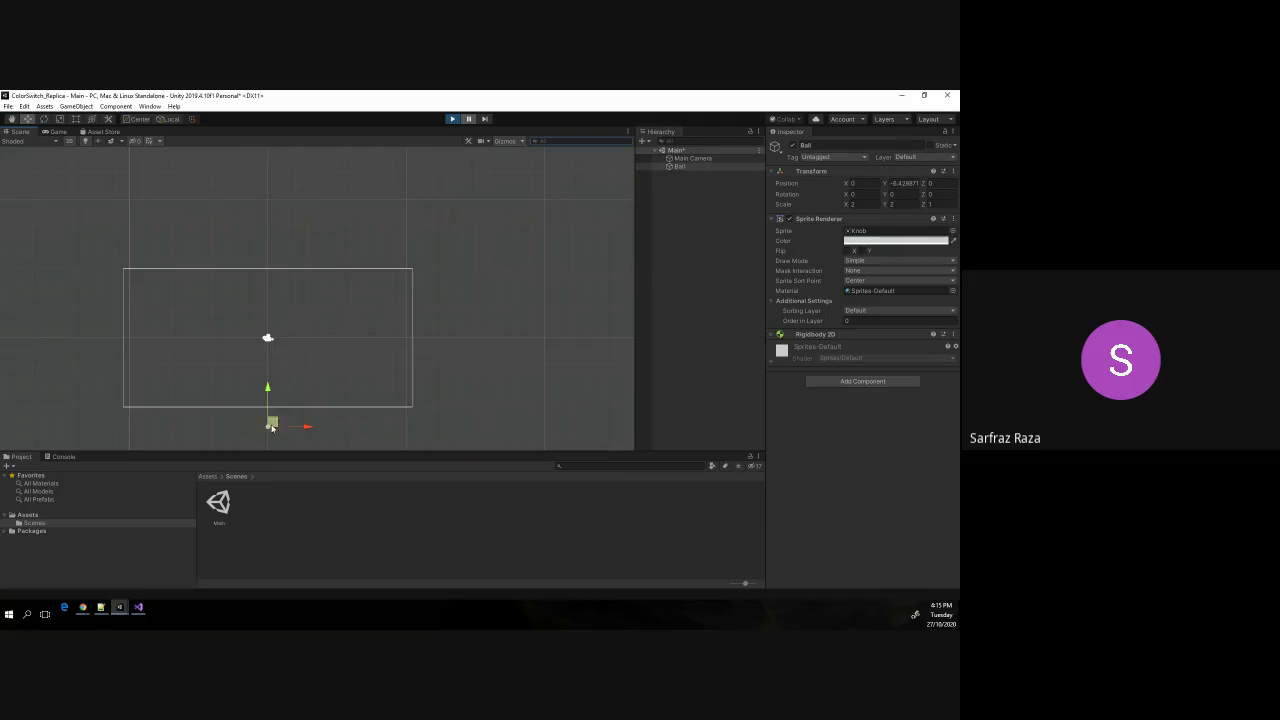
scroll(380, 289, "down", 3)
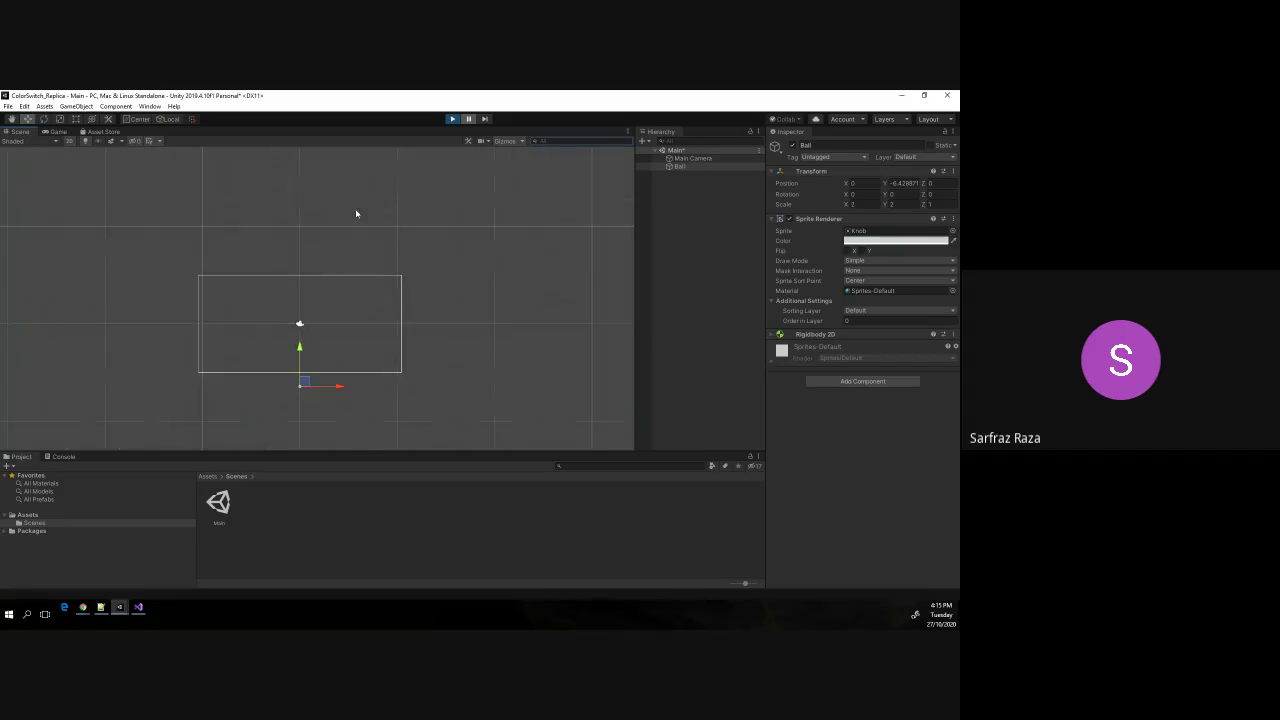
left_click(58, 131)
left_click(12, 131)
left_click(487, 121)
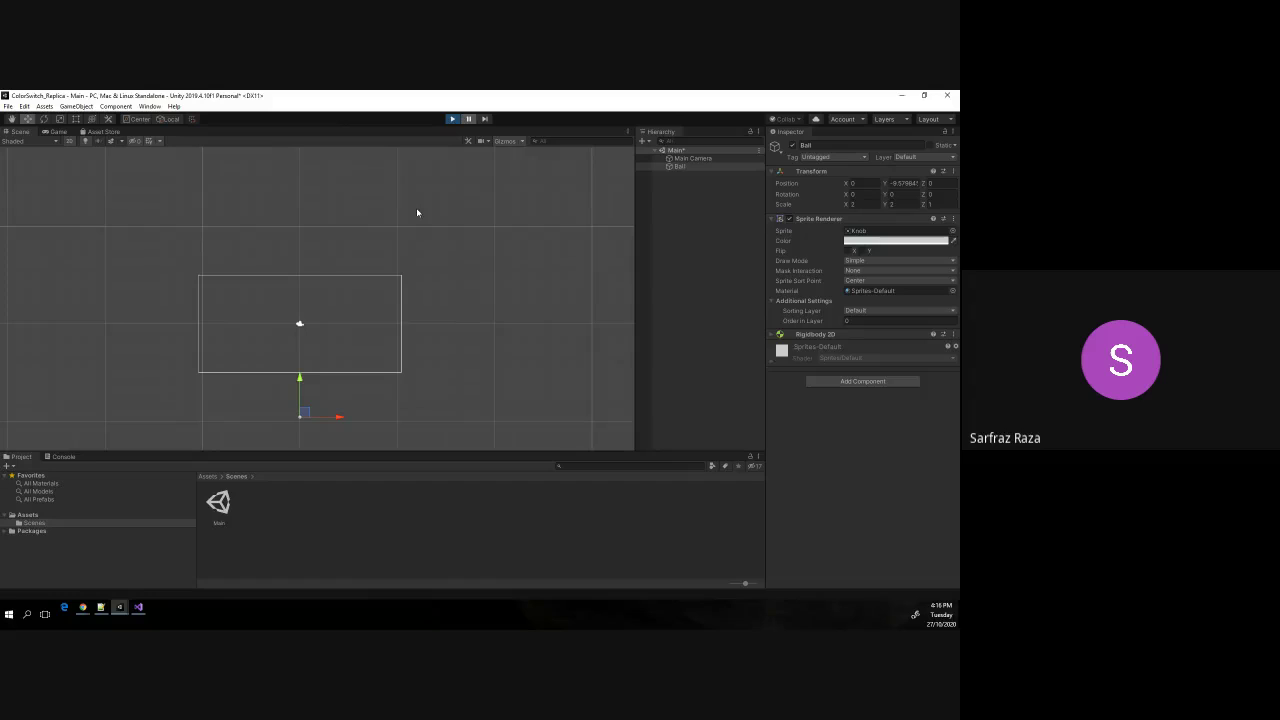
left_click(55, 131)
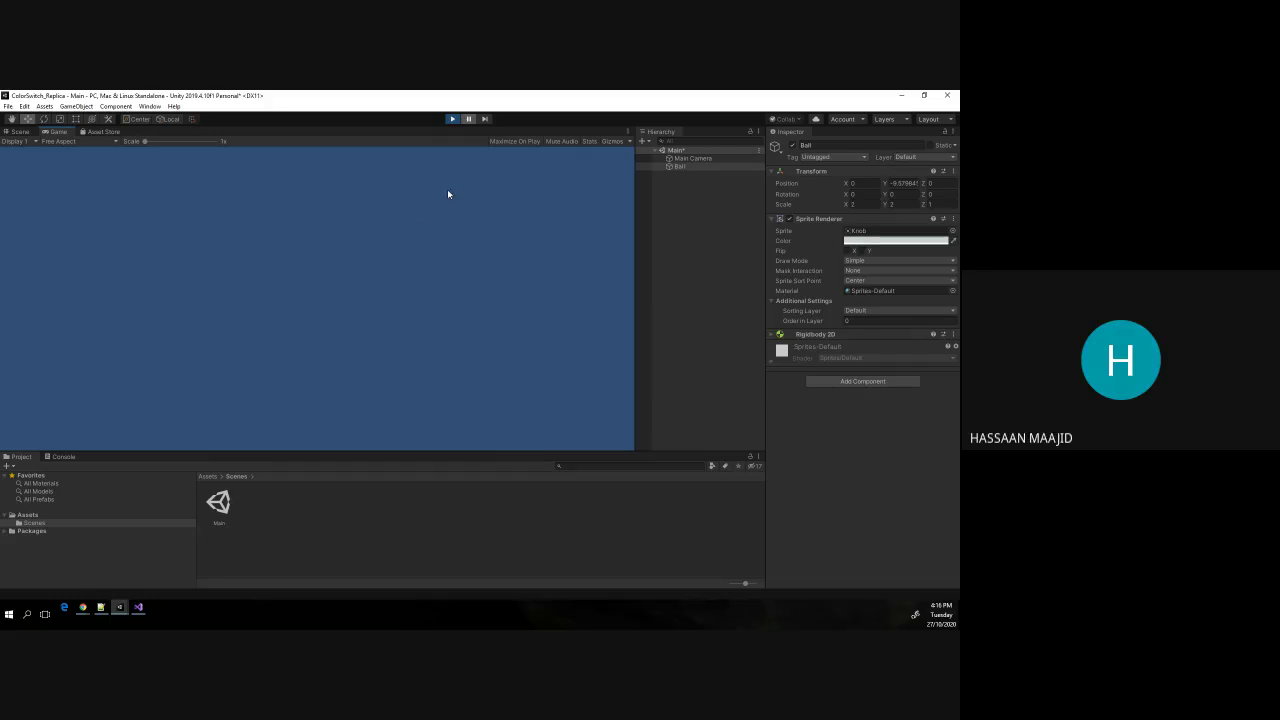
Exit play mode and drag the Ball down to Y -2.59 in the Scene view.
left_click(468, 119)
left_click(452, 119)
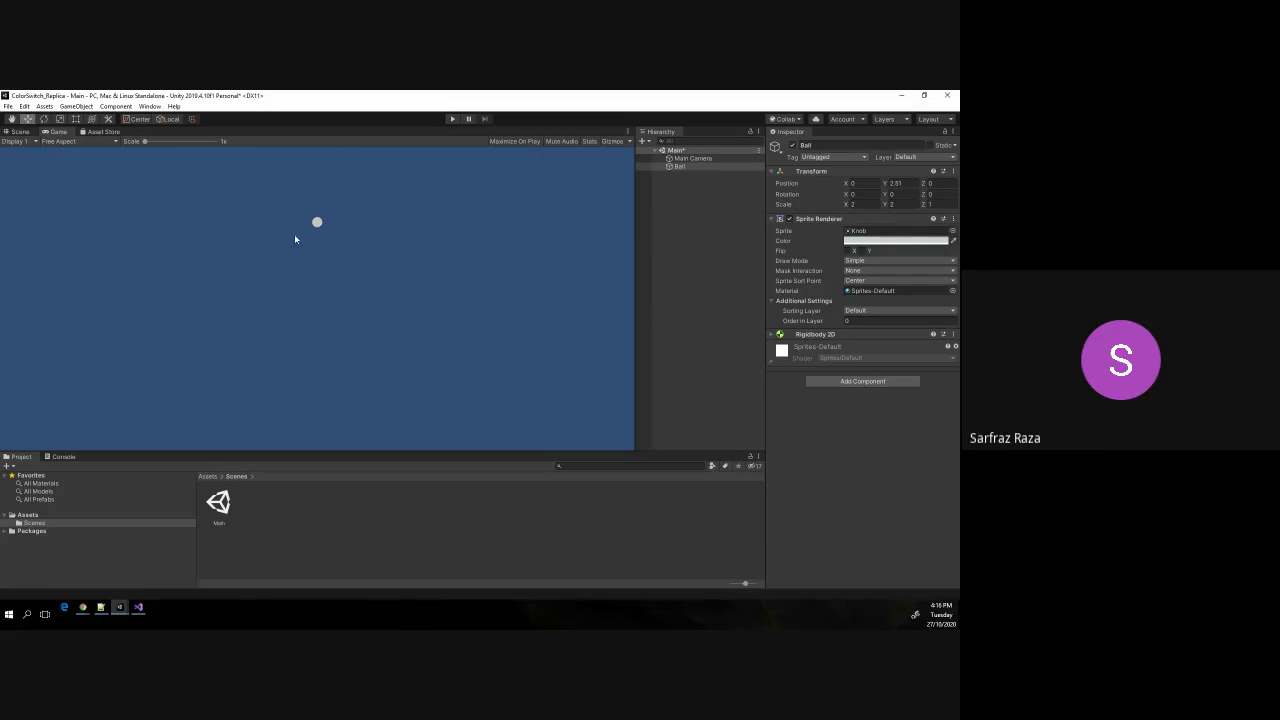
left_click(19, 131)
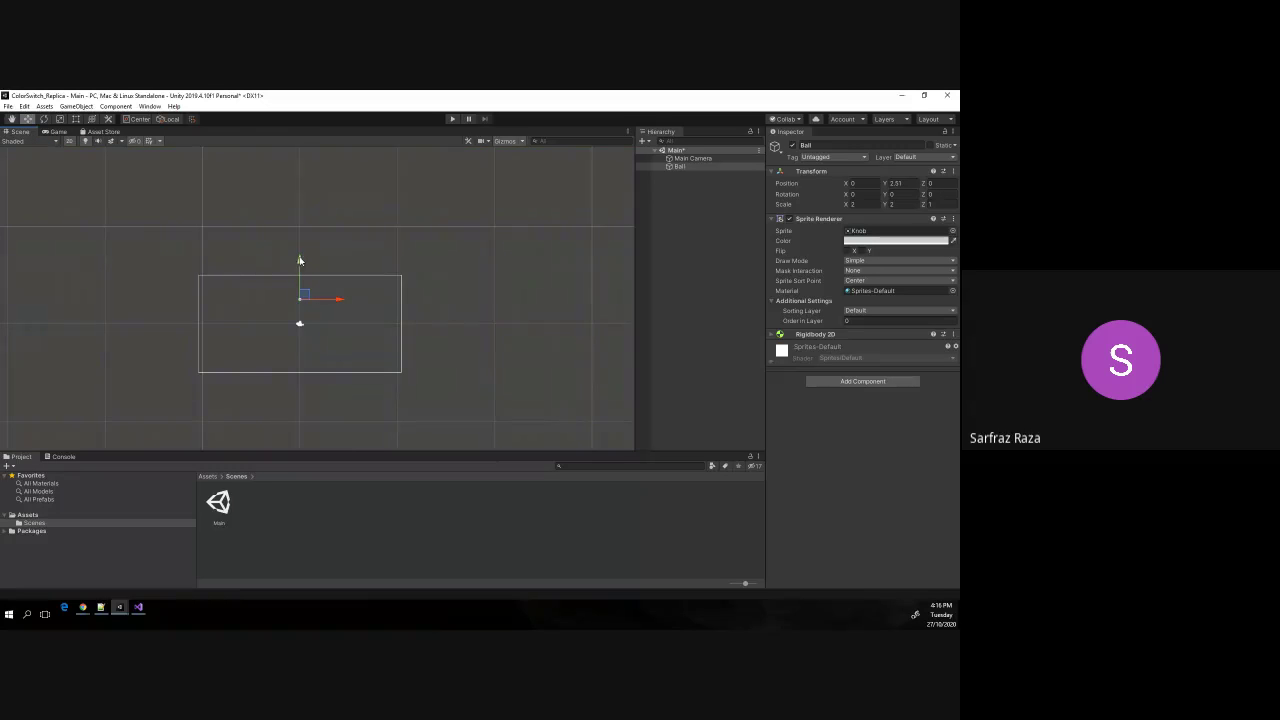
left_click_drag(300, 261, 302, 310)
scroll(298, 365, "up", 3)
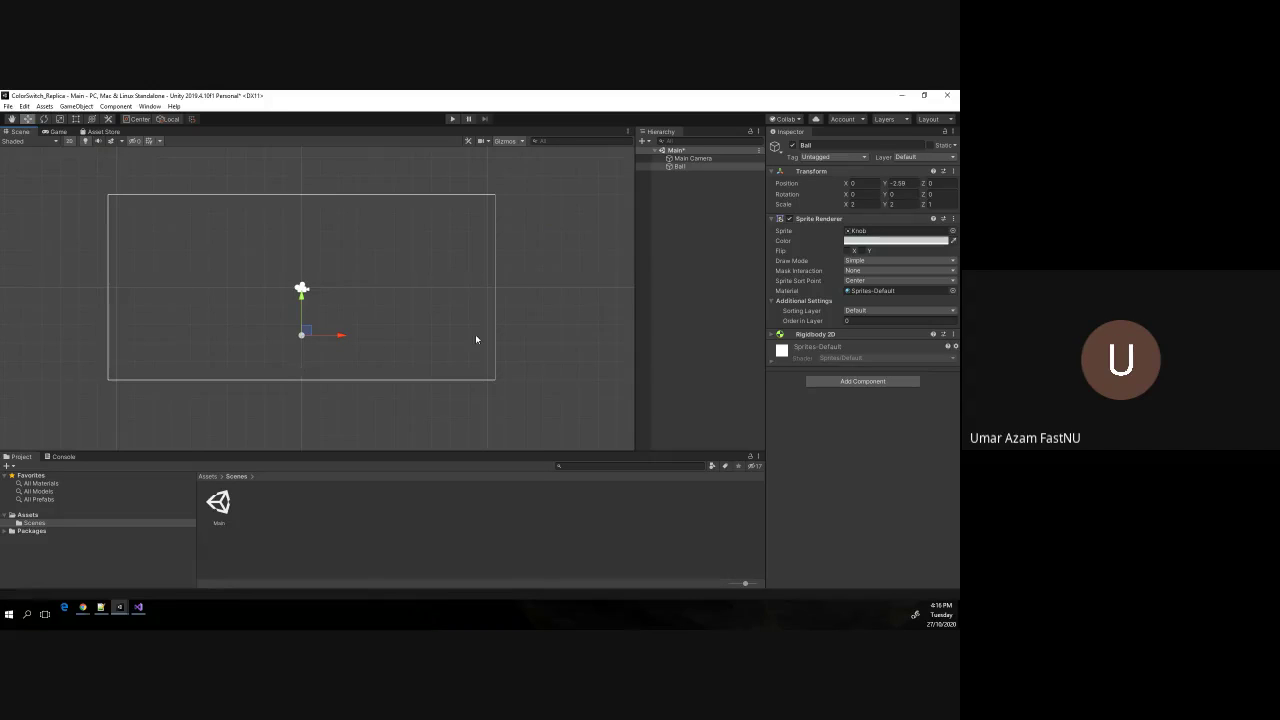
key("alt+Tab")
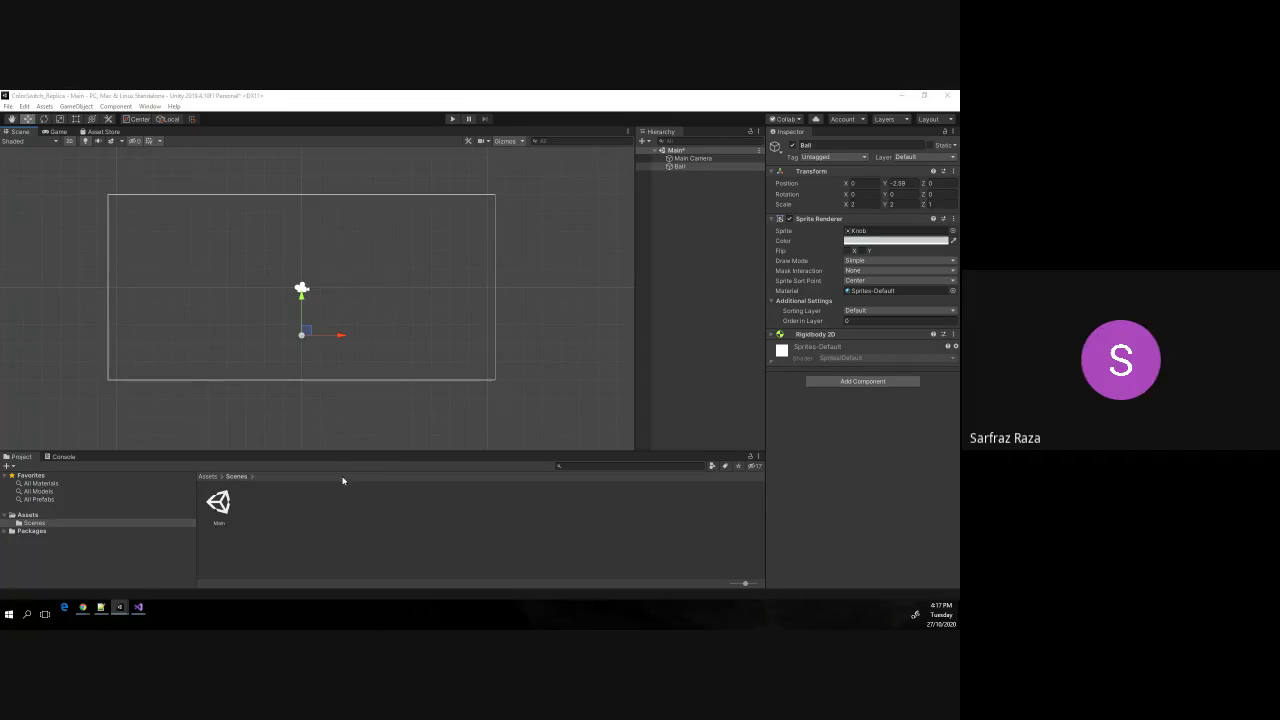
Create and attach a new script named BallHandler to the Ball, then save the scene.
left_click(872, 382)
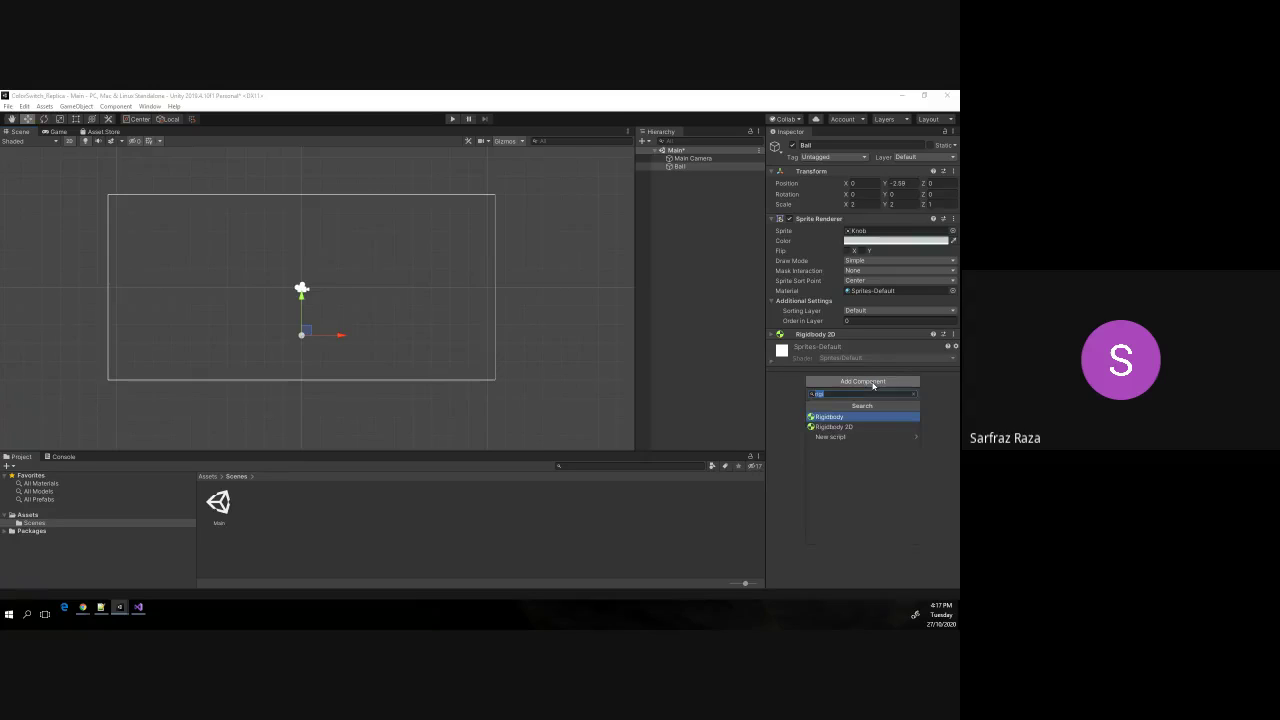
left_click(860, 437)
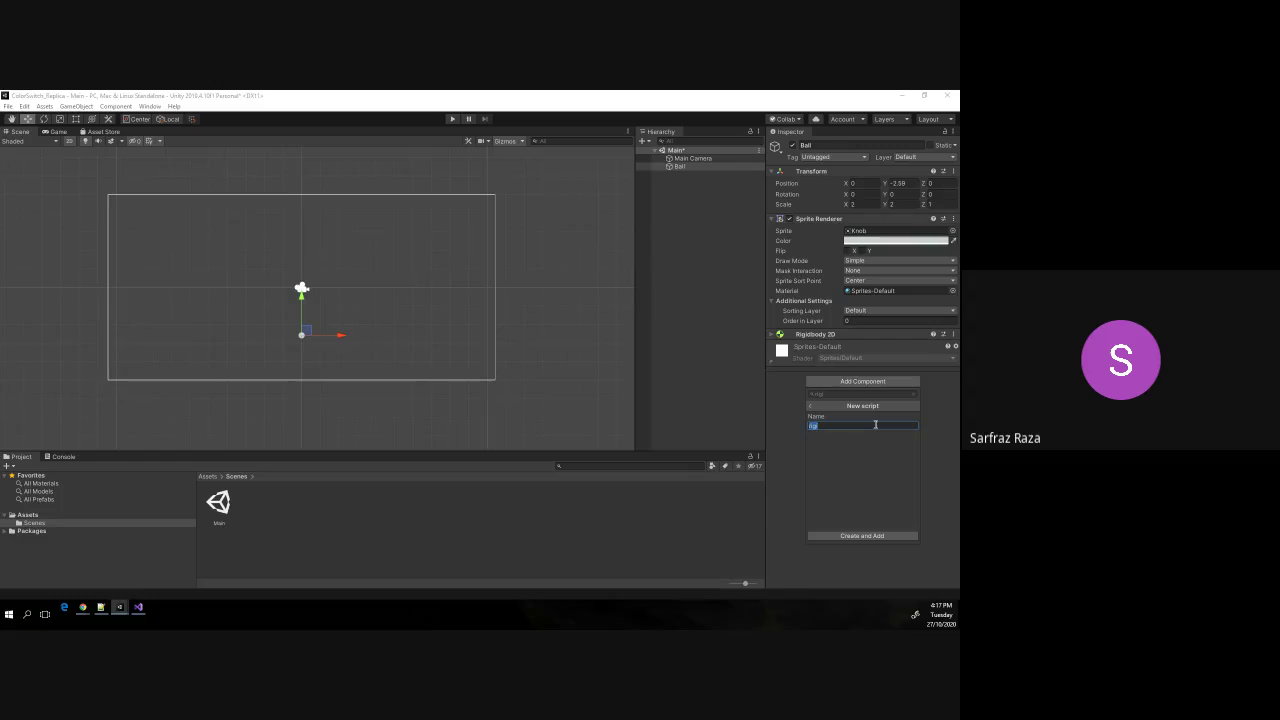
type("Ball")
type("Handler")
left_click(863, 537)
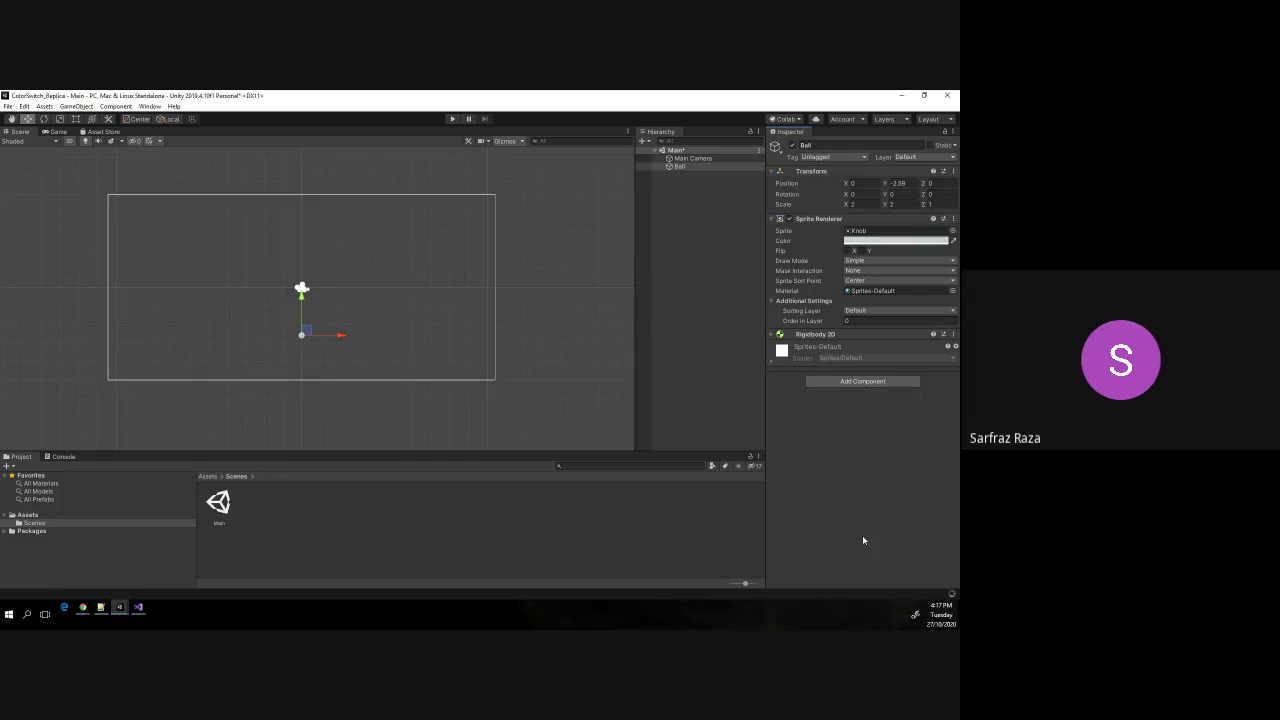
key("ctrl+s")
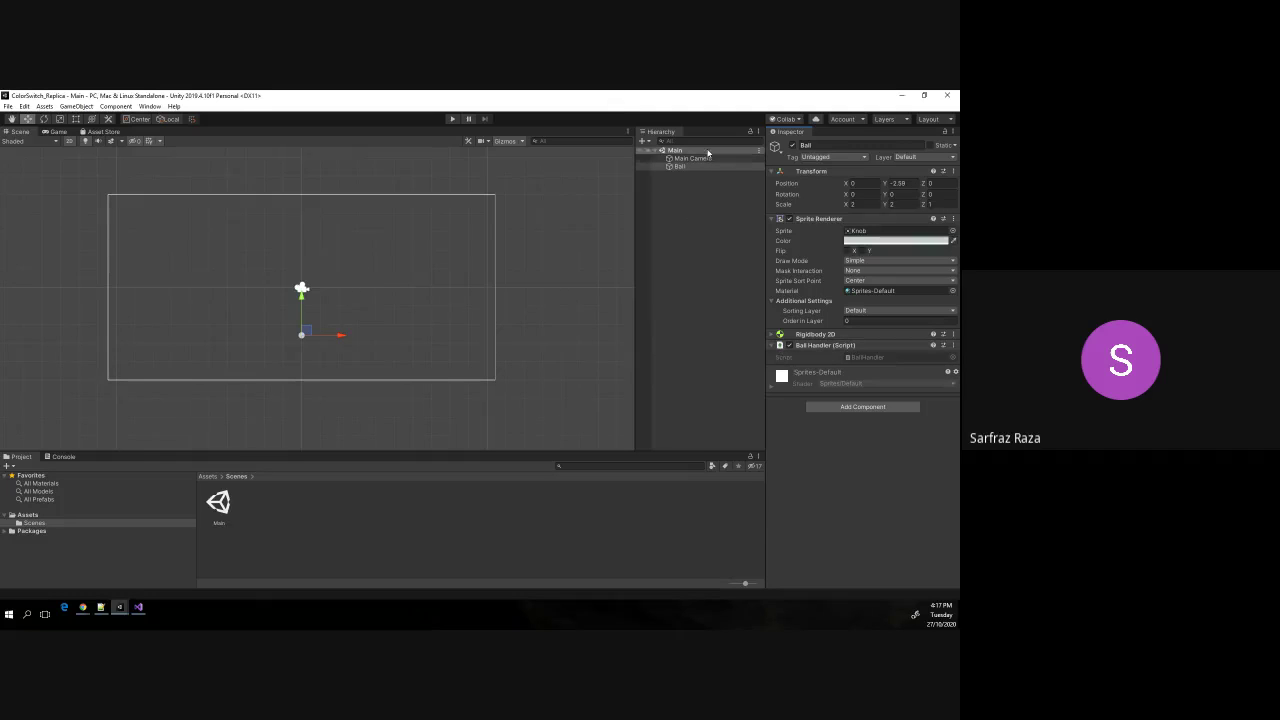
Reselect the Ball and inspect the BallHandler.cs script in the Assets folder.
left_click(705, 180)
left_click(700, 158)
left_click(700, 166)
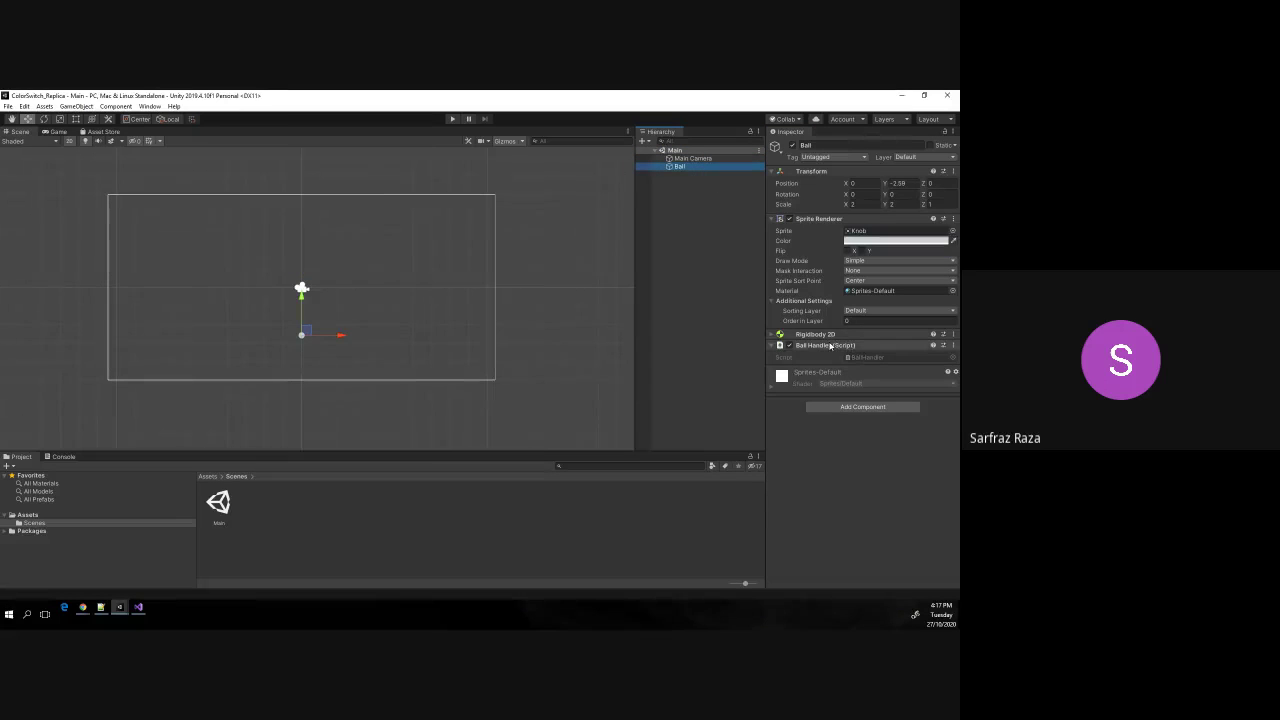
left_click(40, 515)
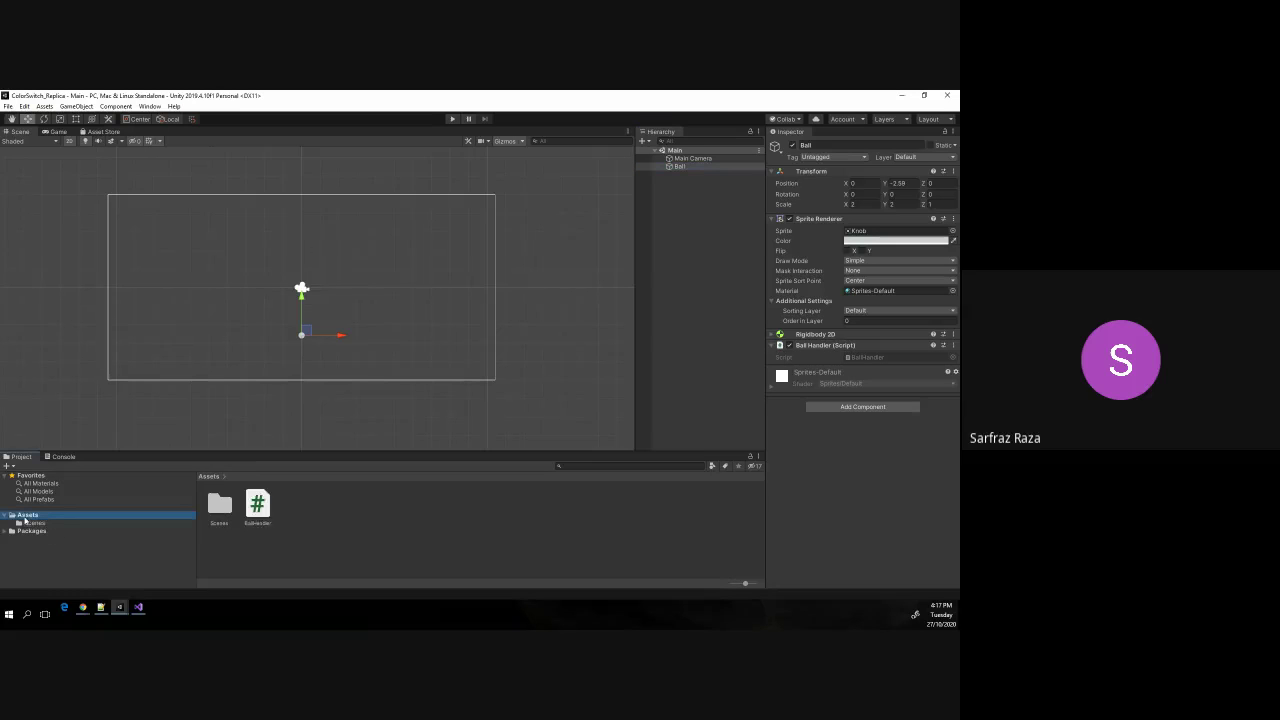
left_click(265, 512)
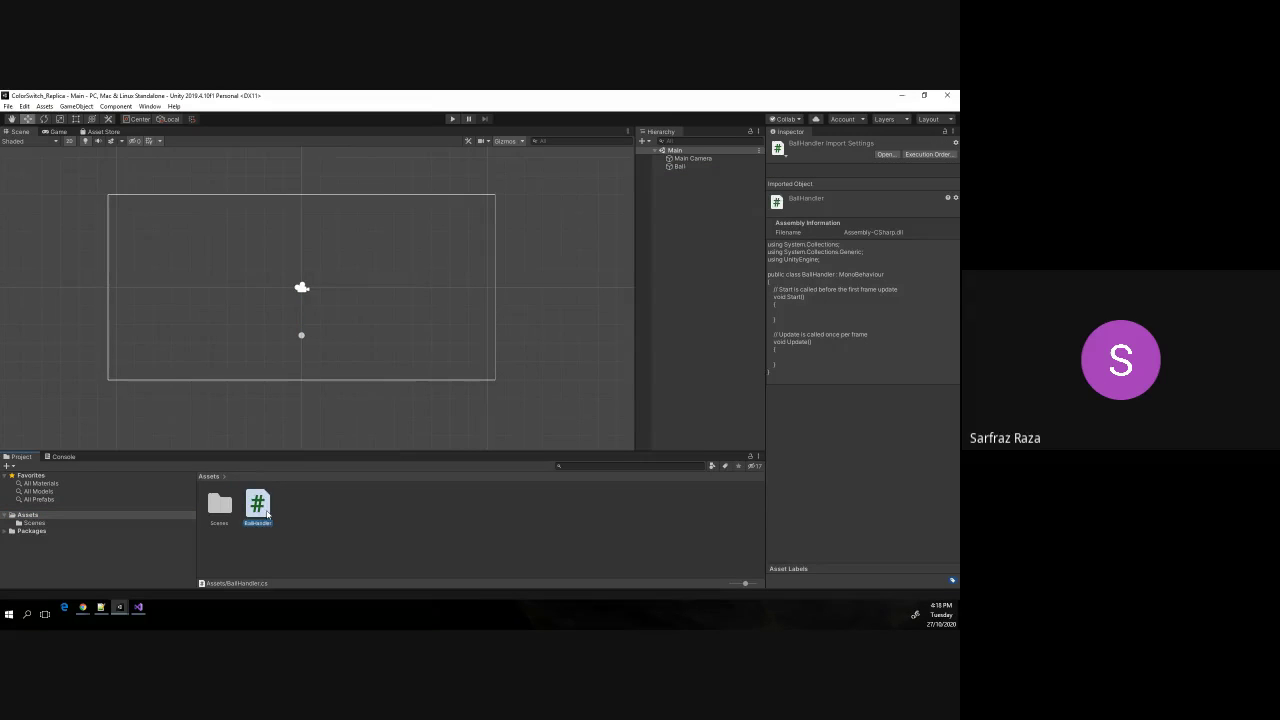
Reselect the Ball and open its Ball Handler script in Visual Studio from the Script field.
left_click(680, 166)
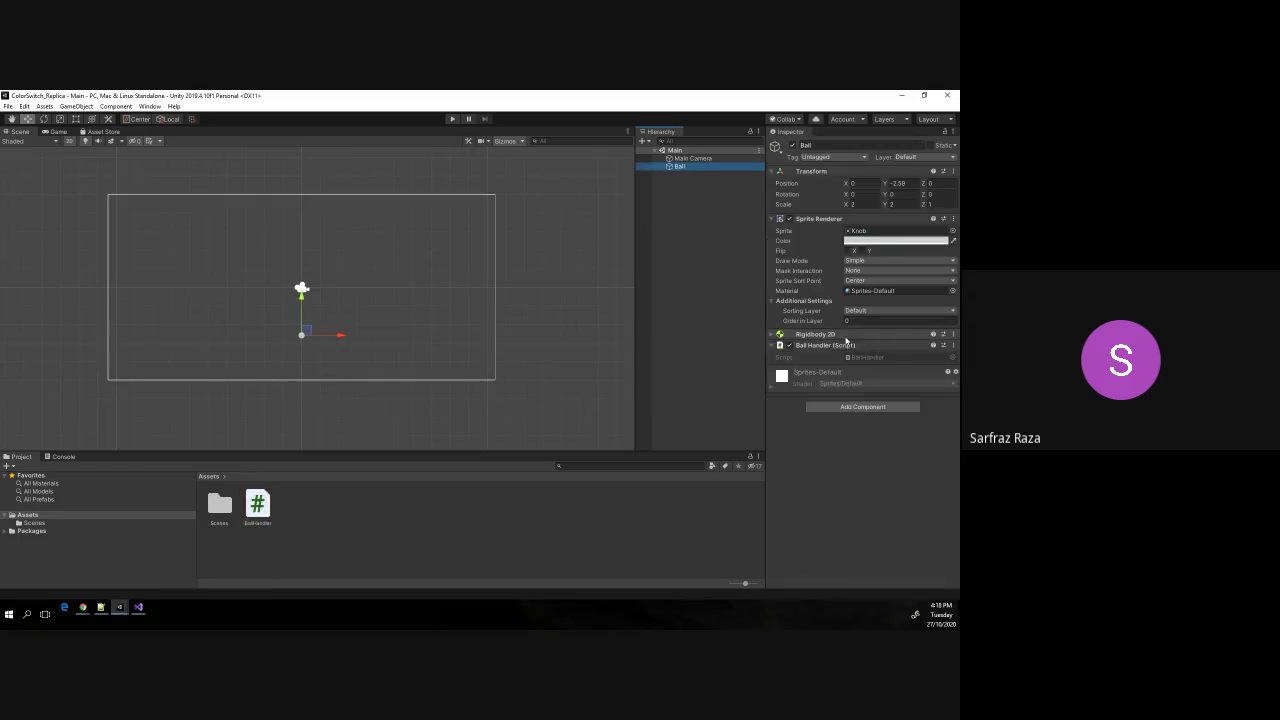
left_click(861, 347)
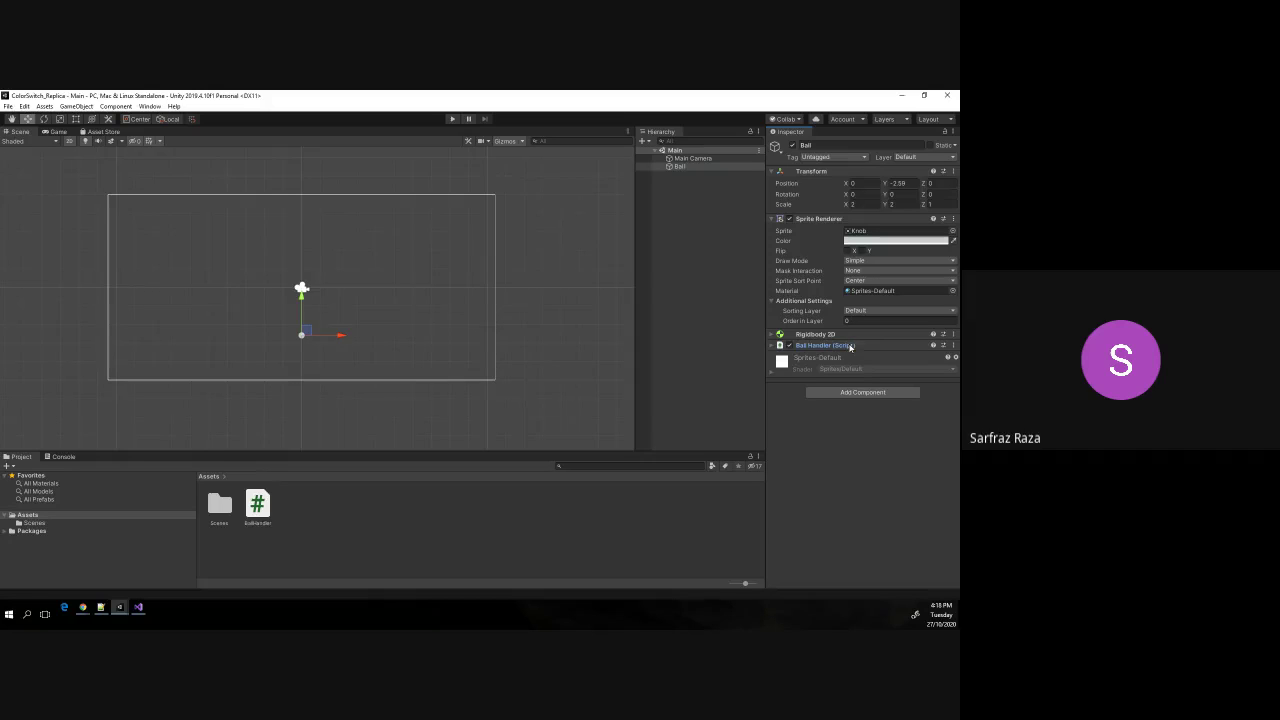
left_click(894, 346)
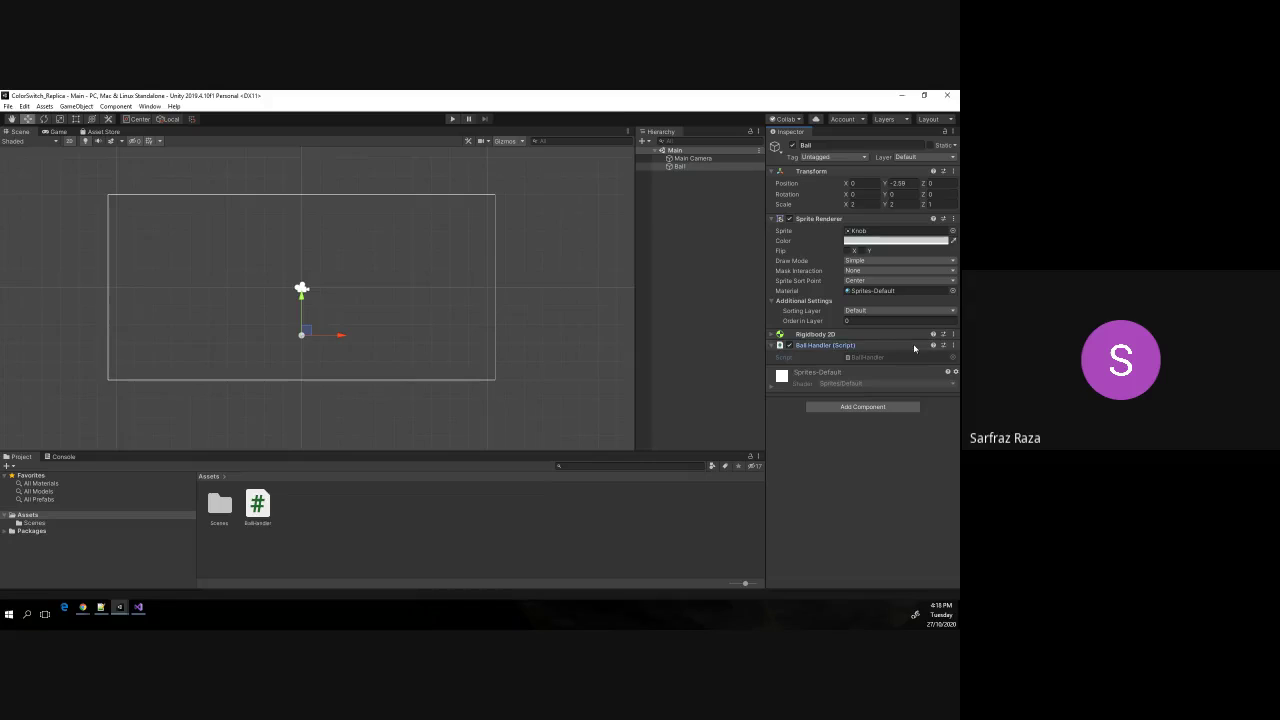
left_click(881, 360)
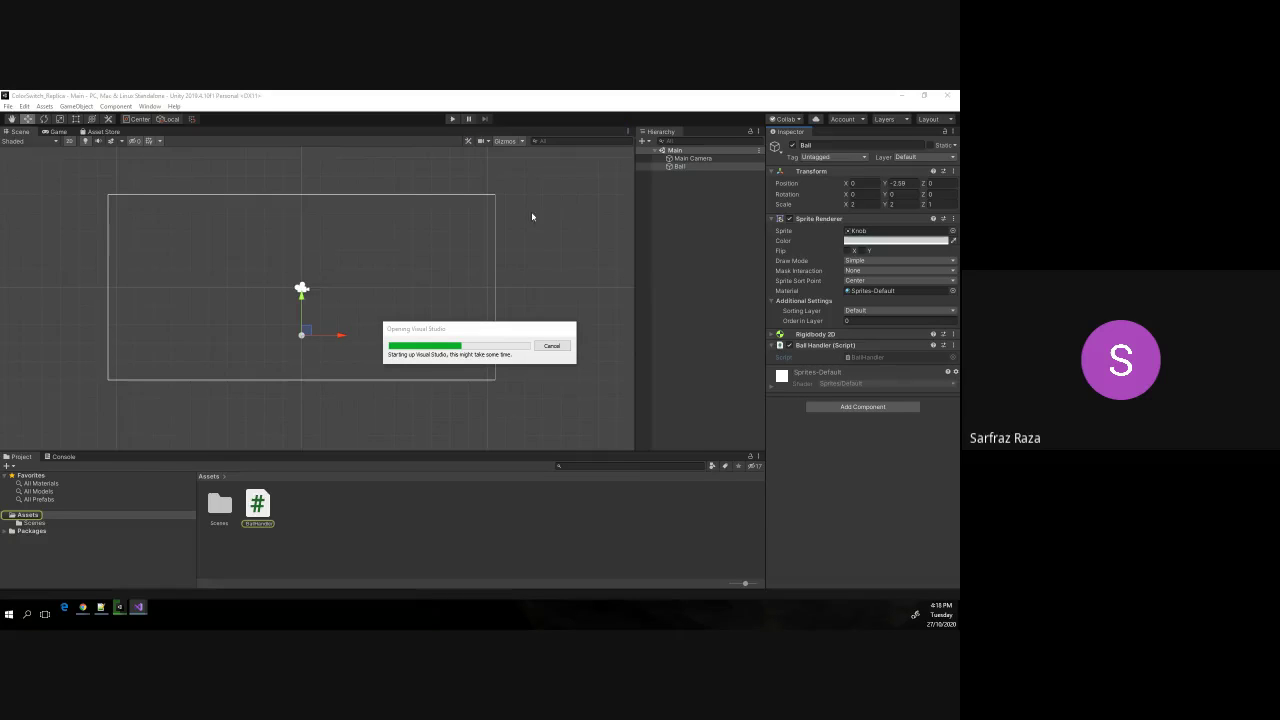
Bring the Google Meet call window to the front and mute the microphone.
mouse_move(83, 607)
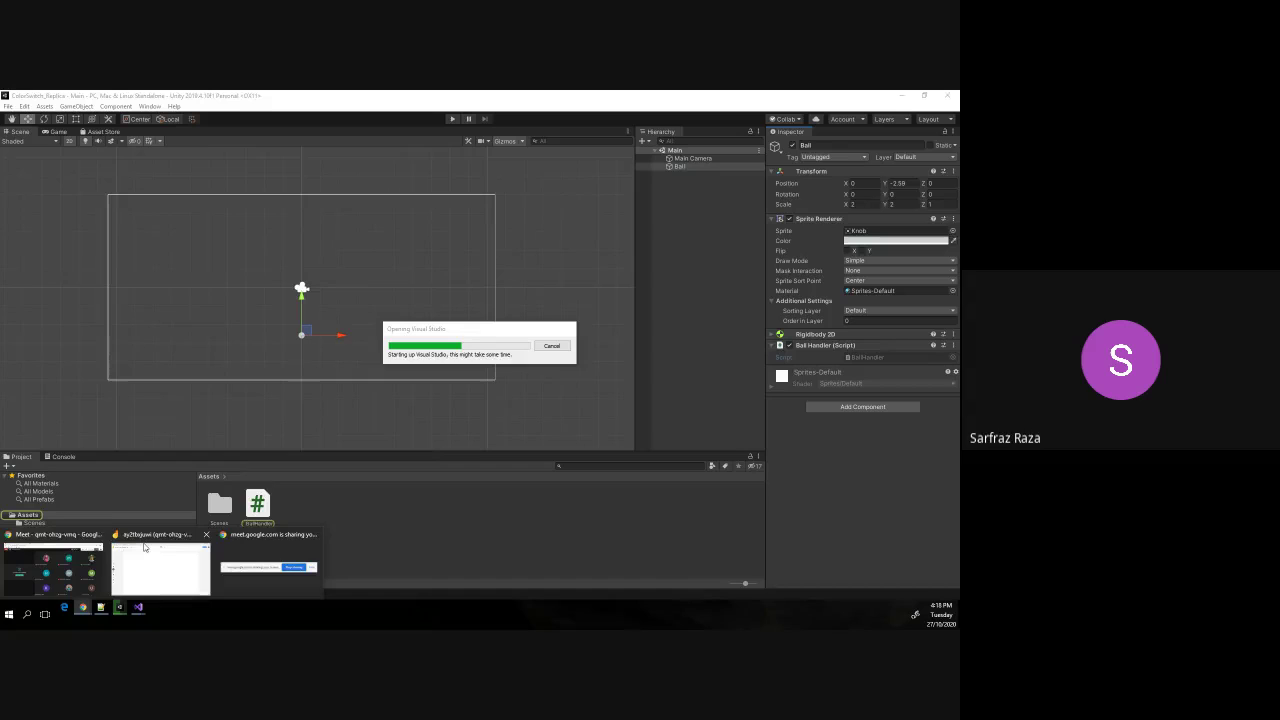
left_click(86, 574)
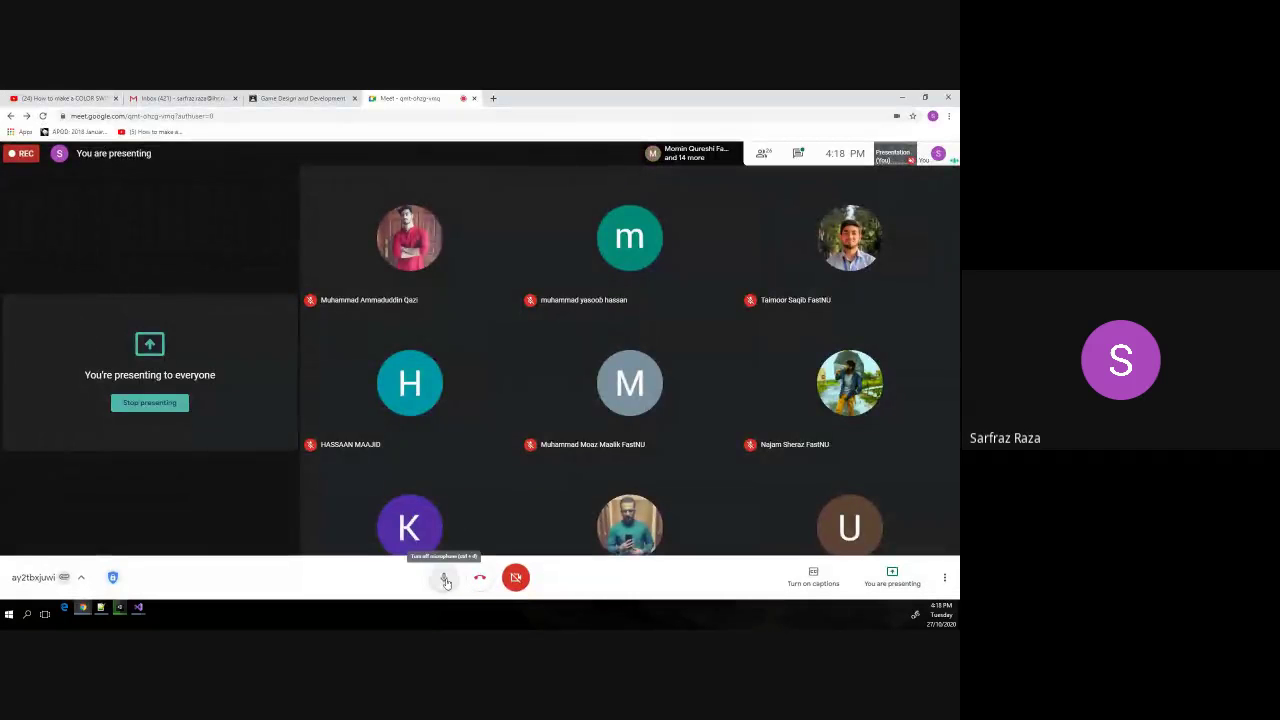
left_click(446, 580)
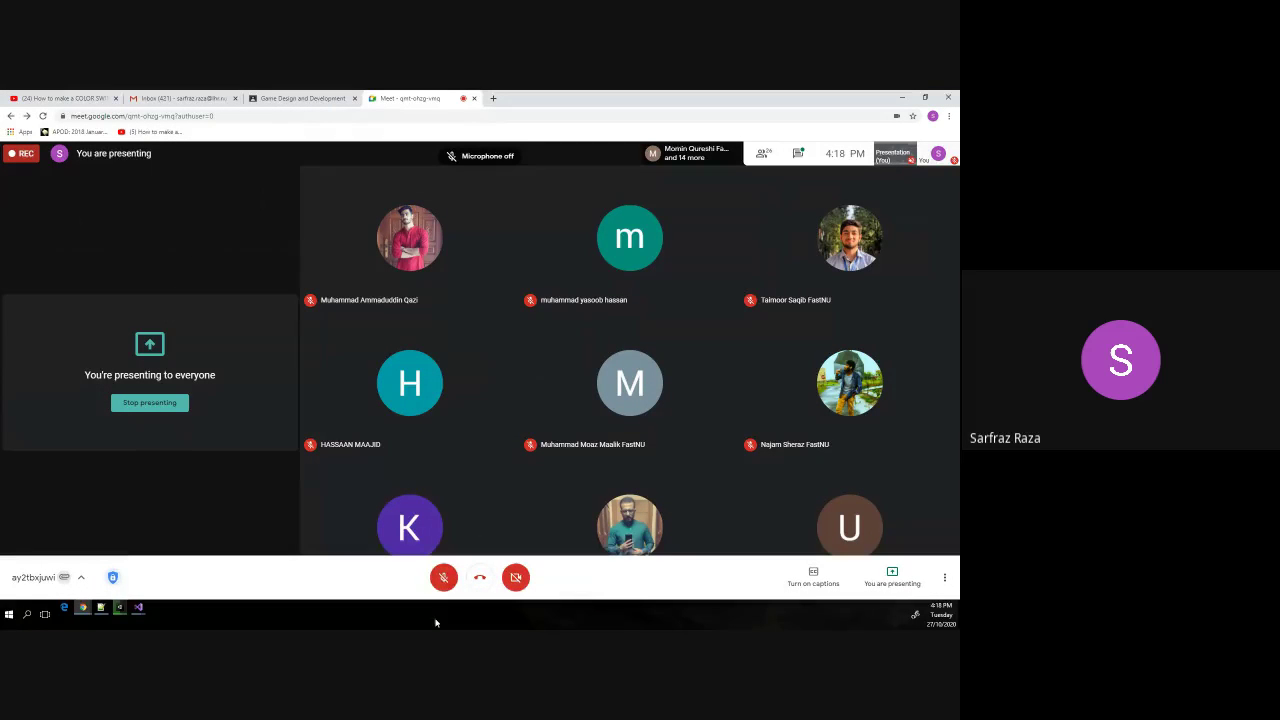
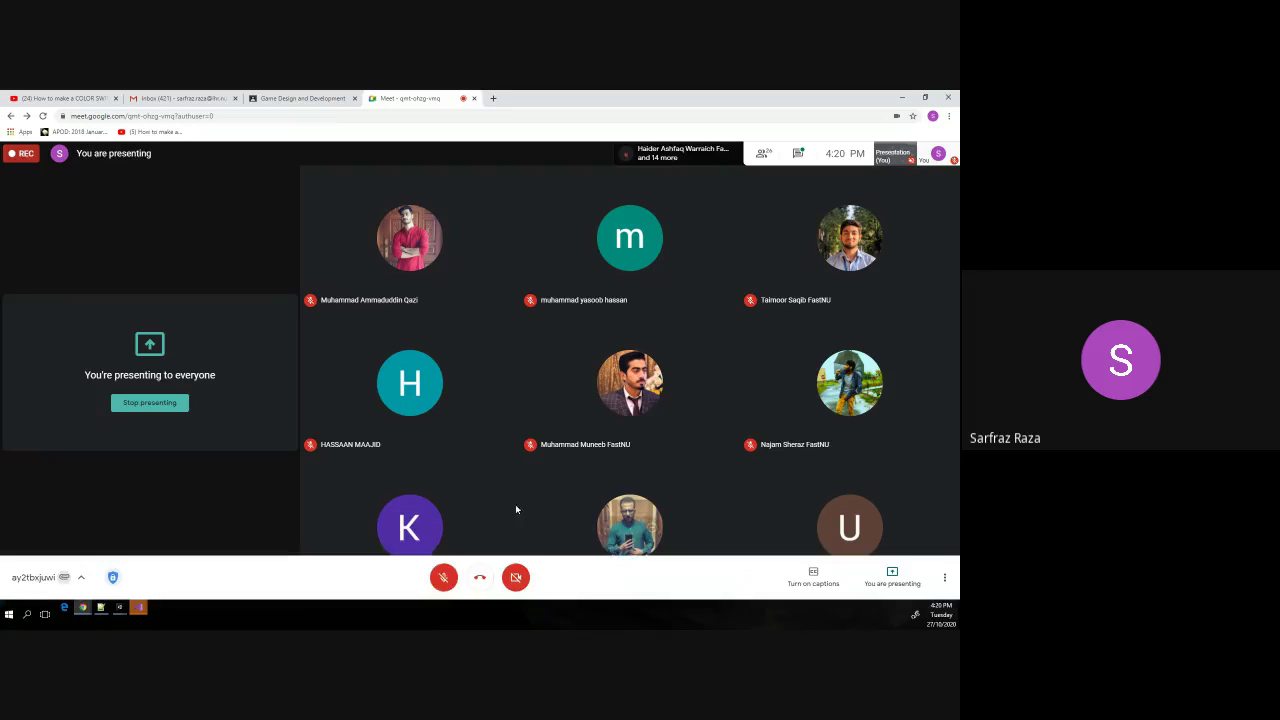
Unmute the Google Meet microphone and maximize Visual Studio showing the BallHandler script.
left_click(443, 577)
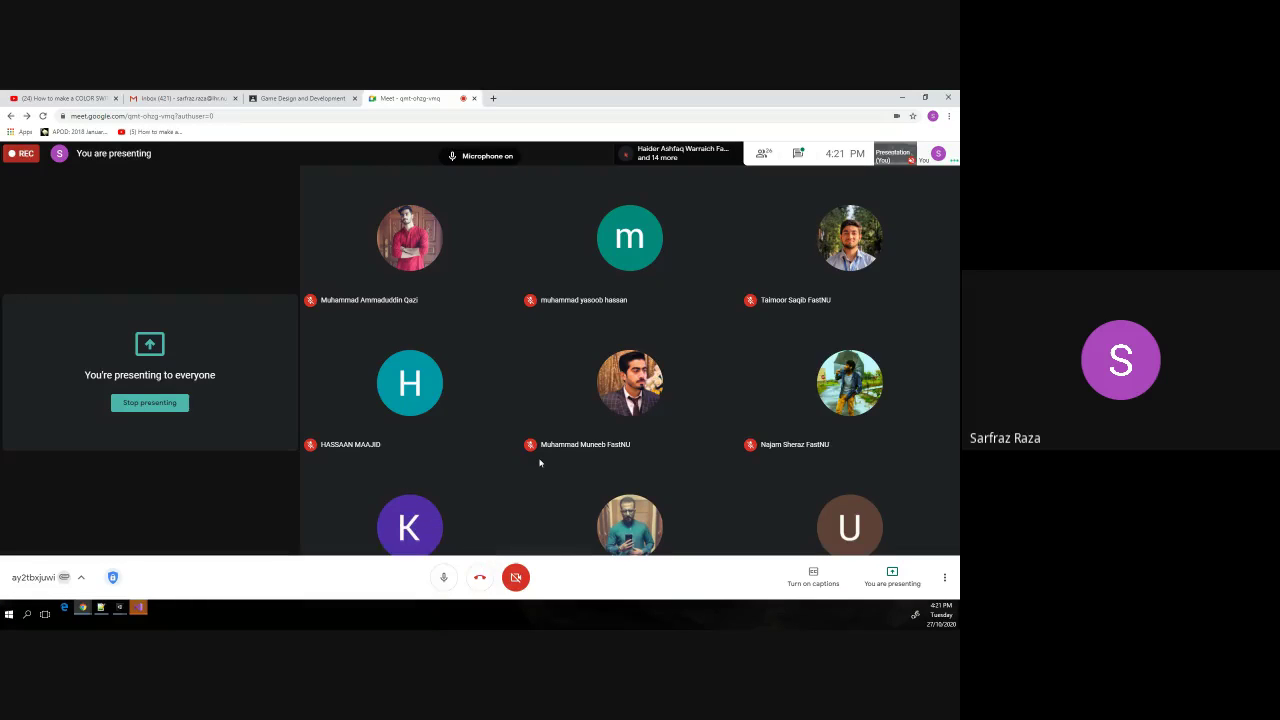
key("alt+Tab")
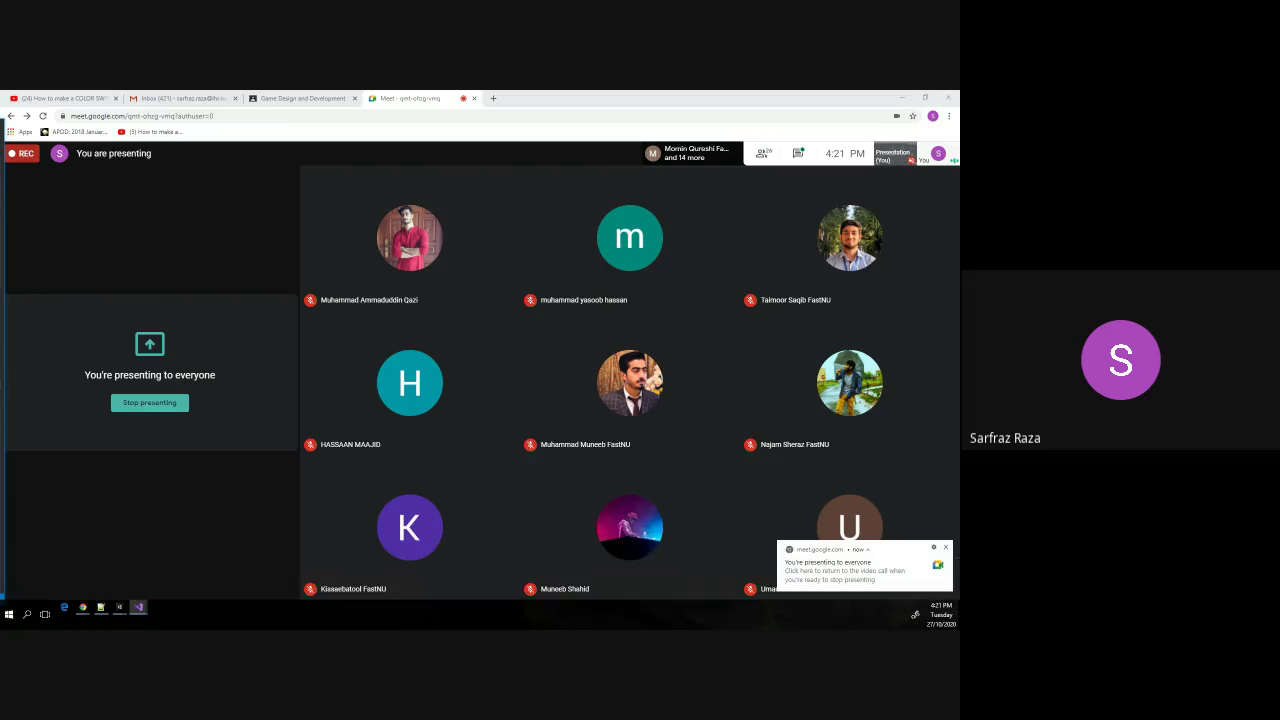
key("alt+Tab")
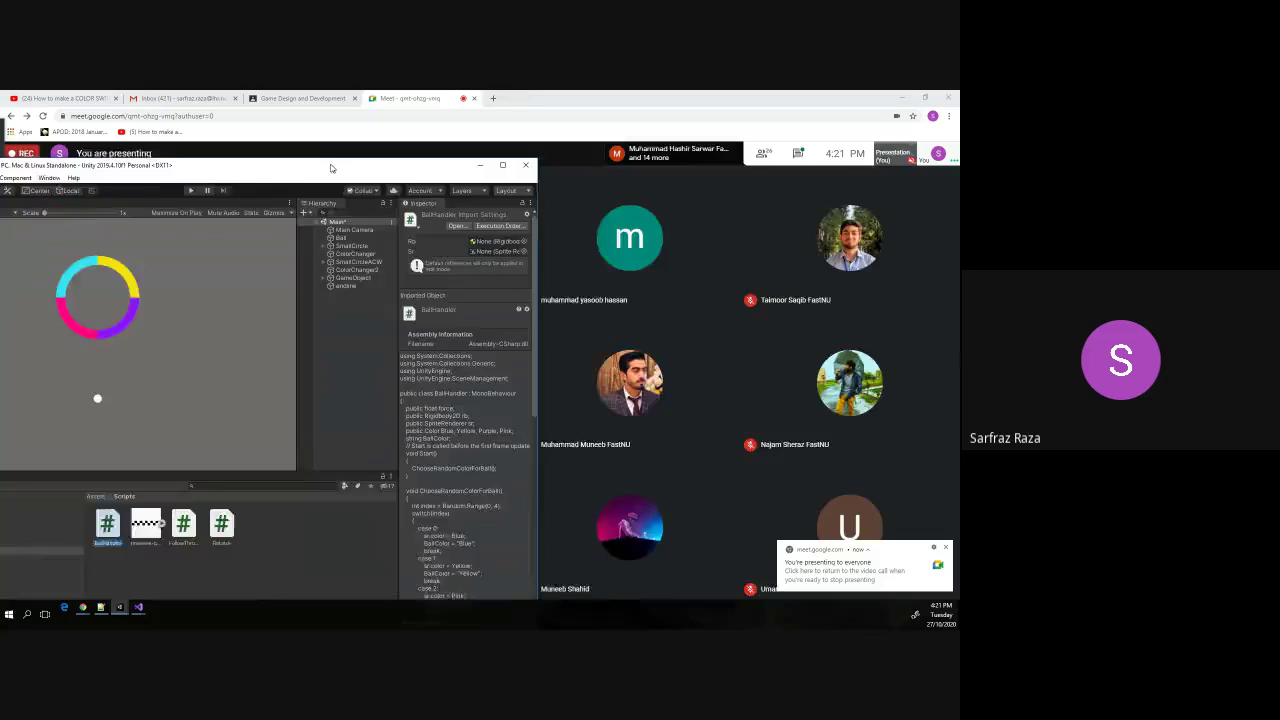
key("alt+Tab")
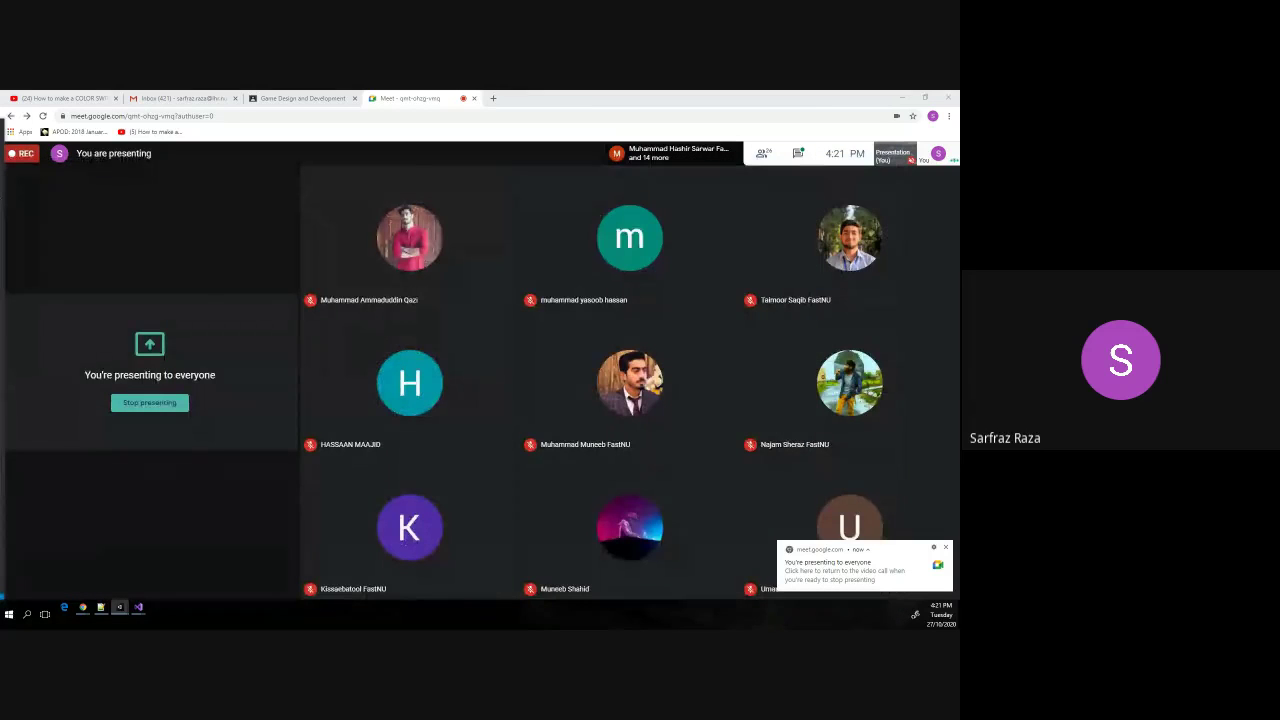
key("alt+Tab")
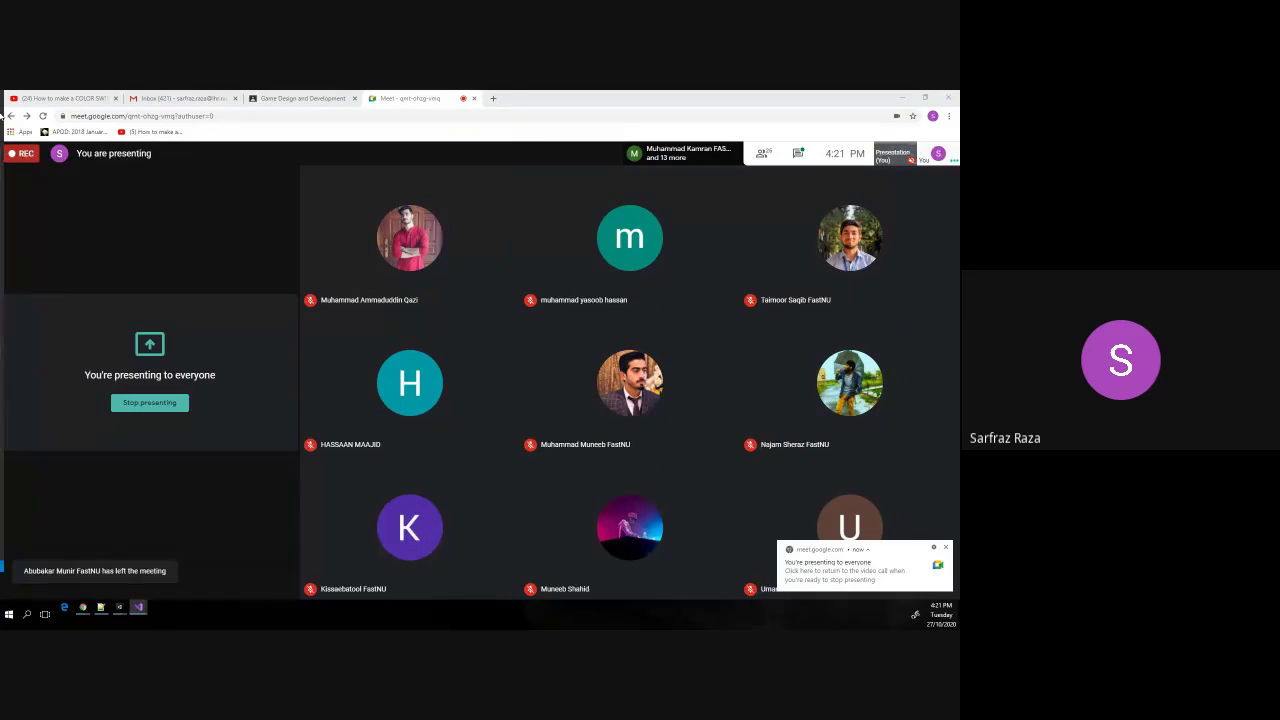
double_click(672, 163)
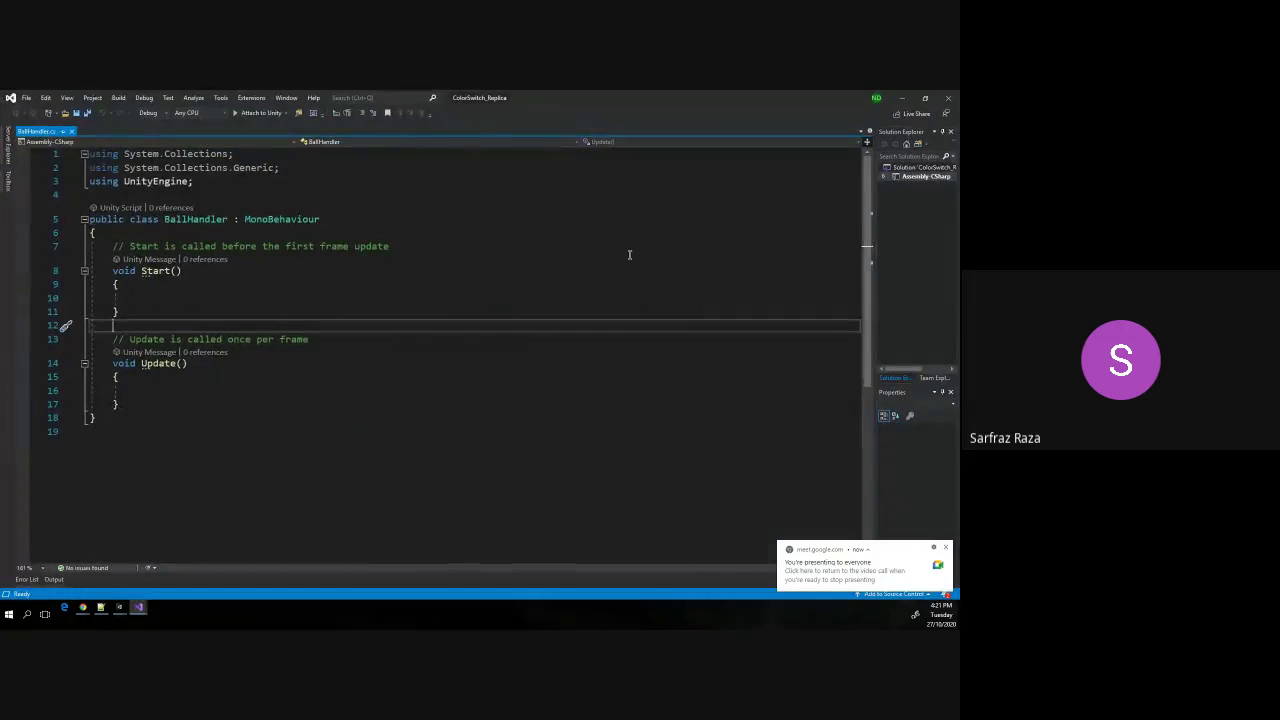
Highlight BallHandler's three using directives, then the UnityEngine directive alone.
mouse_move(119, 607)
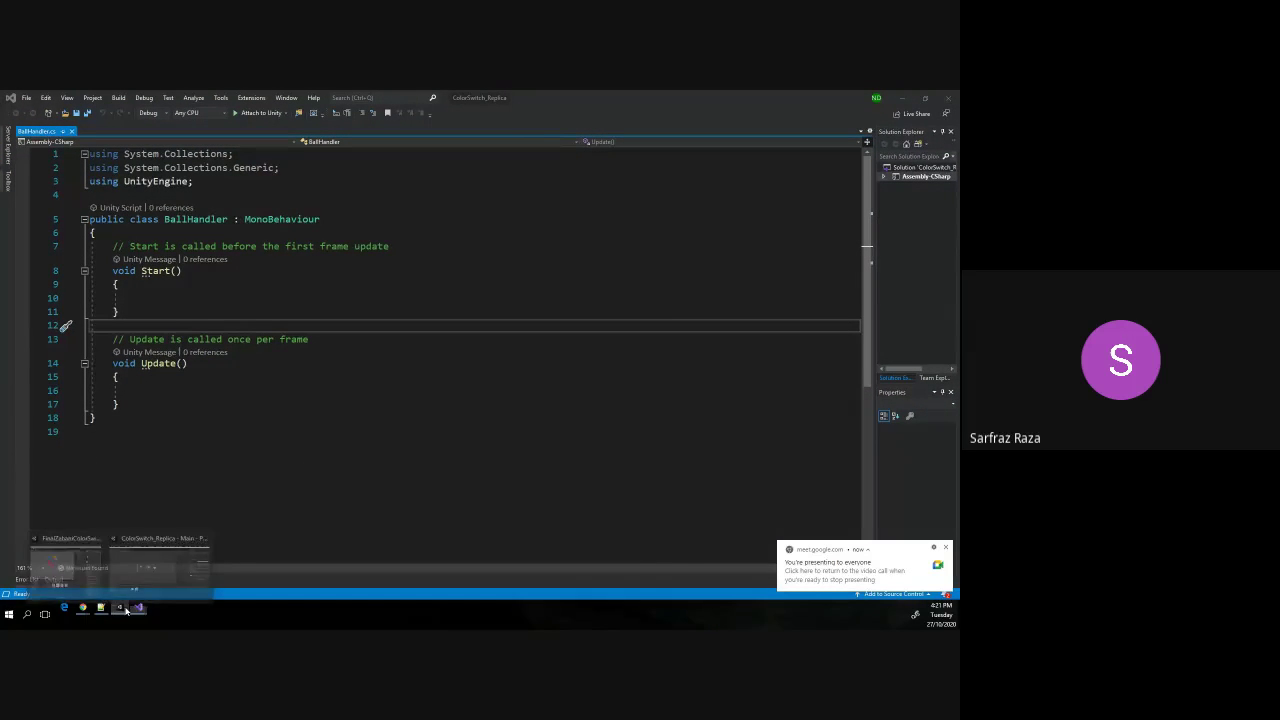
left_click(187, 555)
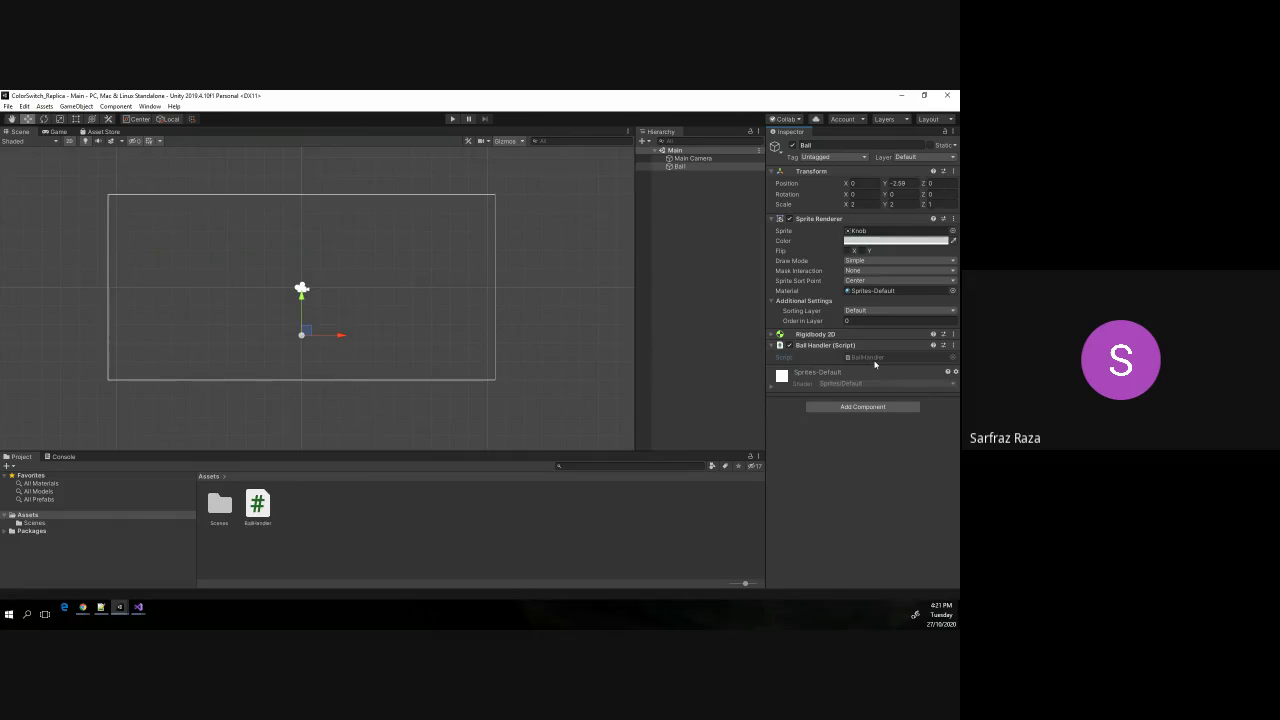
key("alt+Tab")
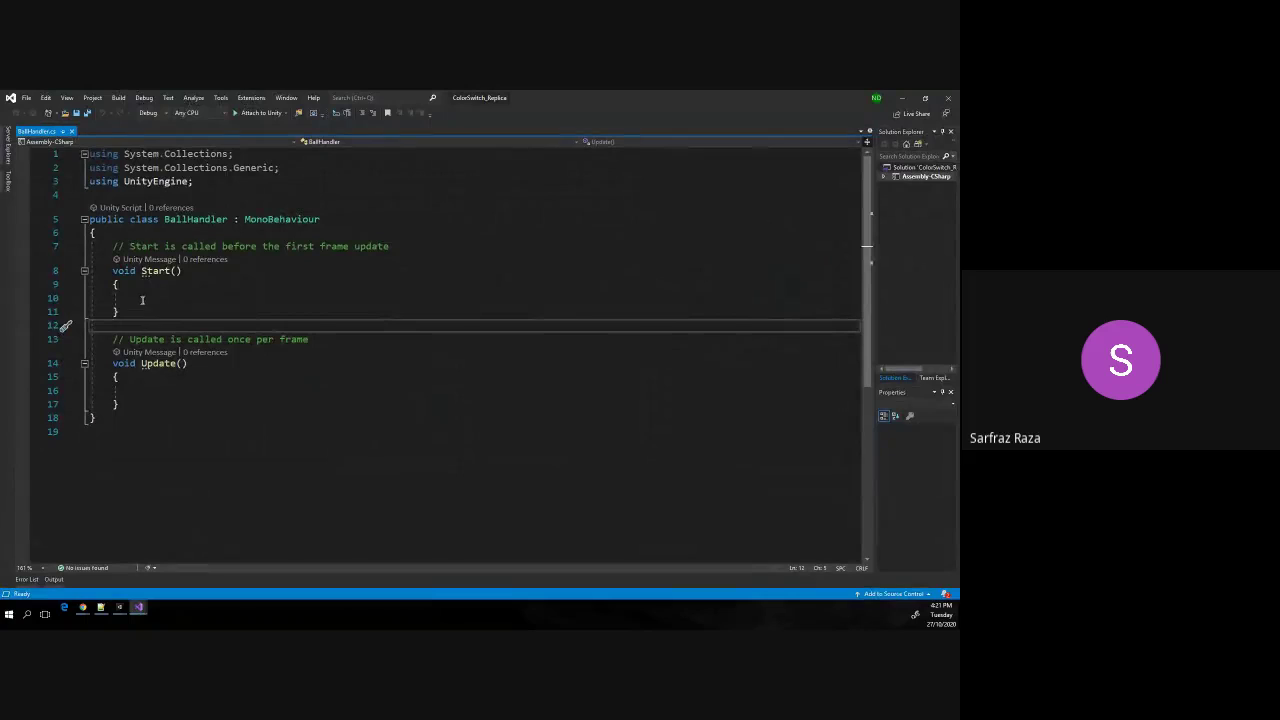
left_click(142, 299)
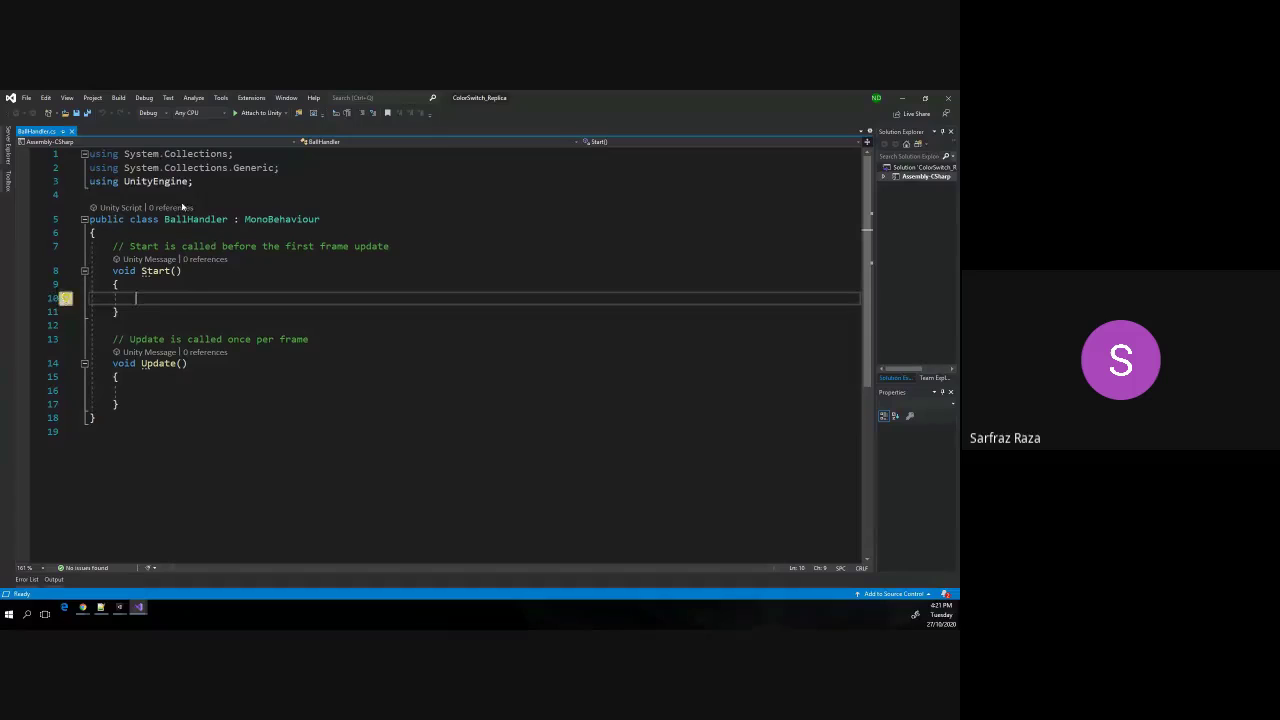
left_click_drag(195, 181, 92, 155)
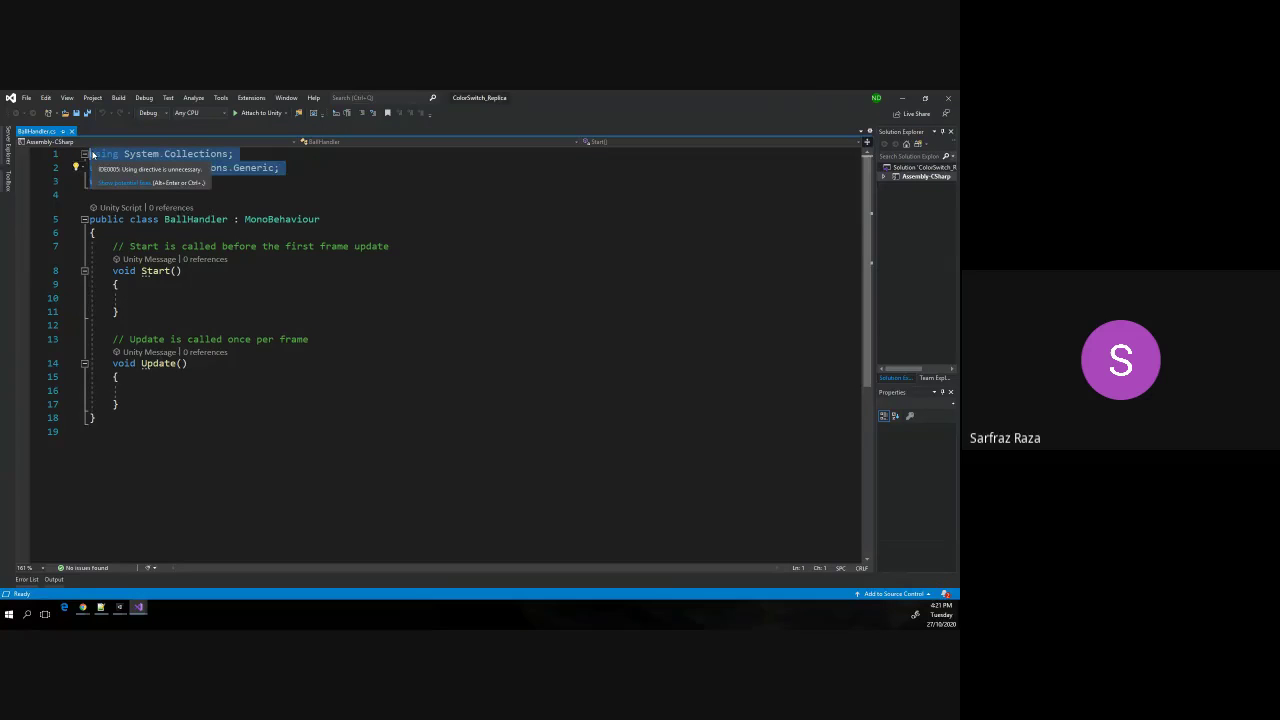
left_click(190, 219)
left_click(164, 181)
mouse_move(165, 181)
left_mouse_down()
mouse_move(201, 181)
mouse_move(95, 156)
left_mouse_up()
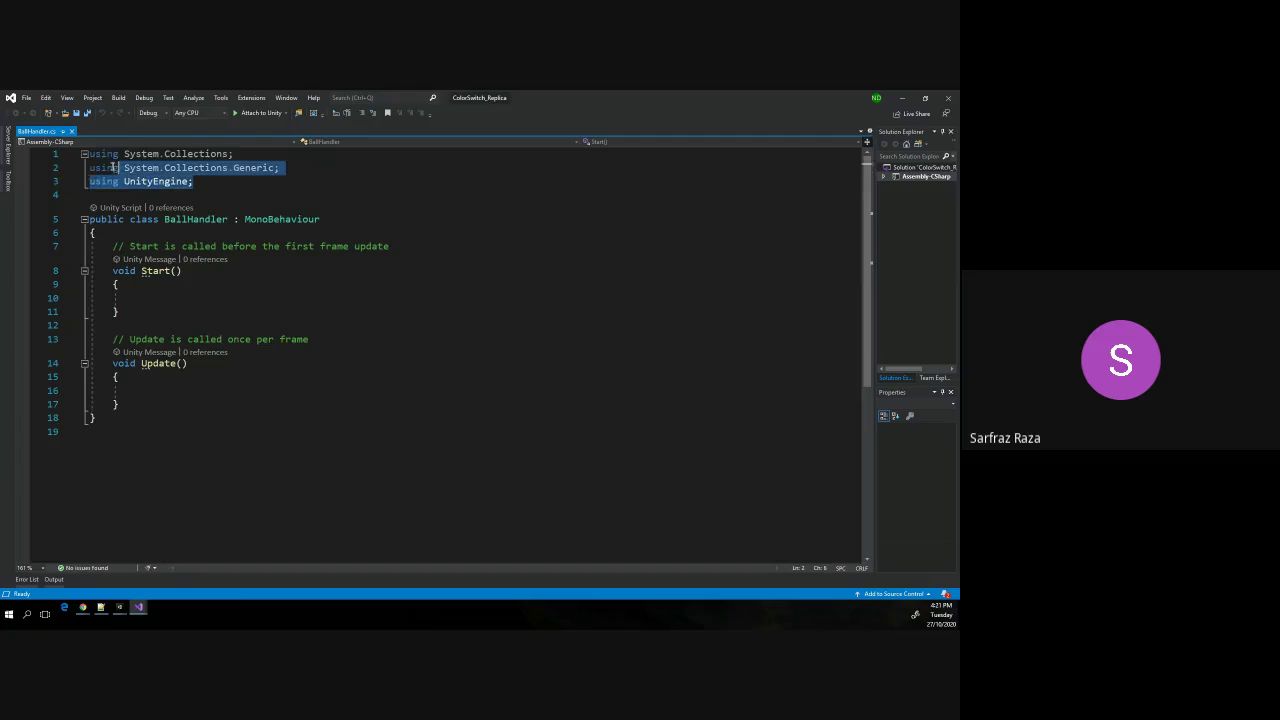
mouse_move(97, 157)
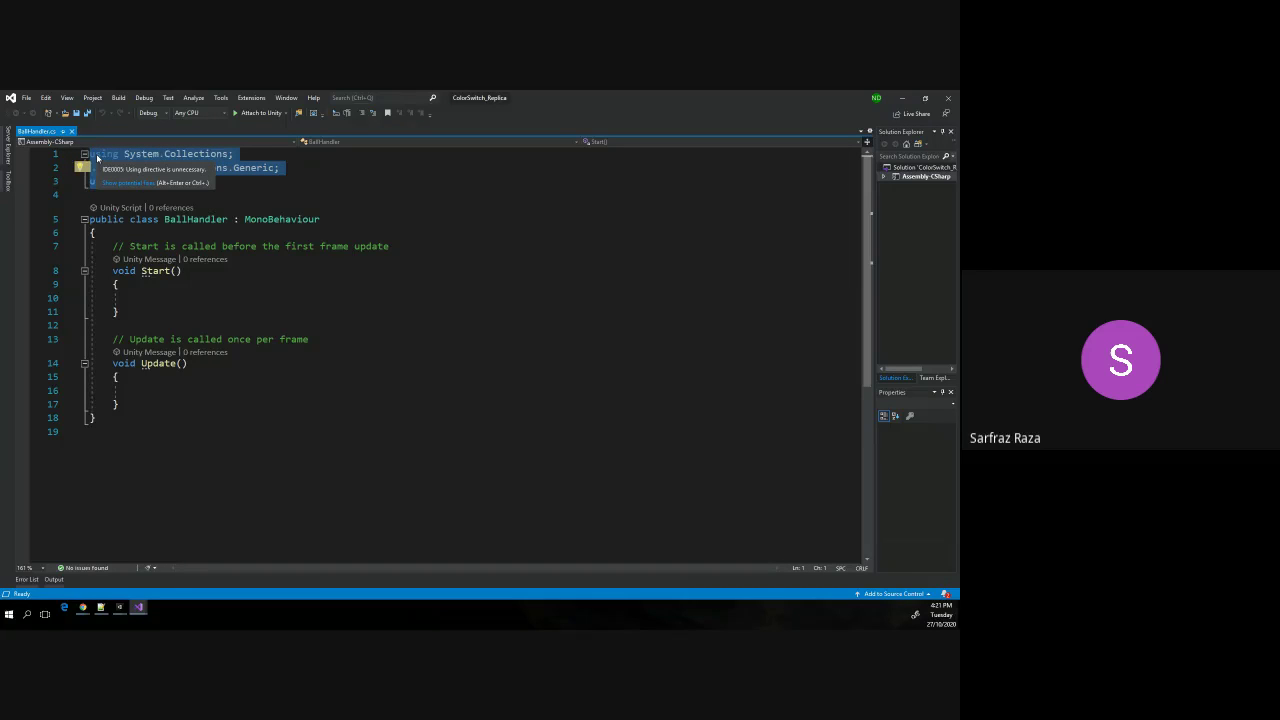
left_click(175, 303)
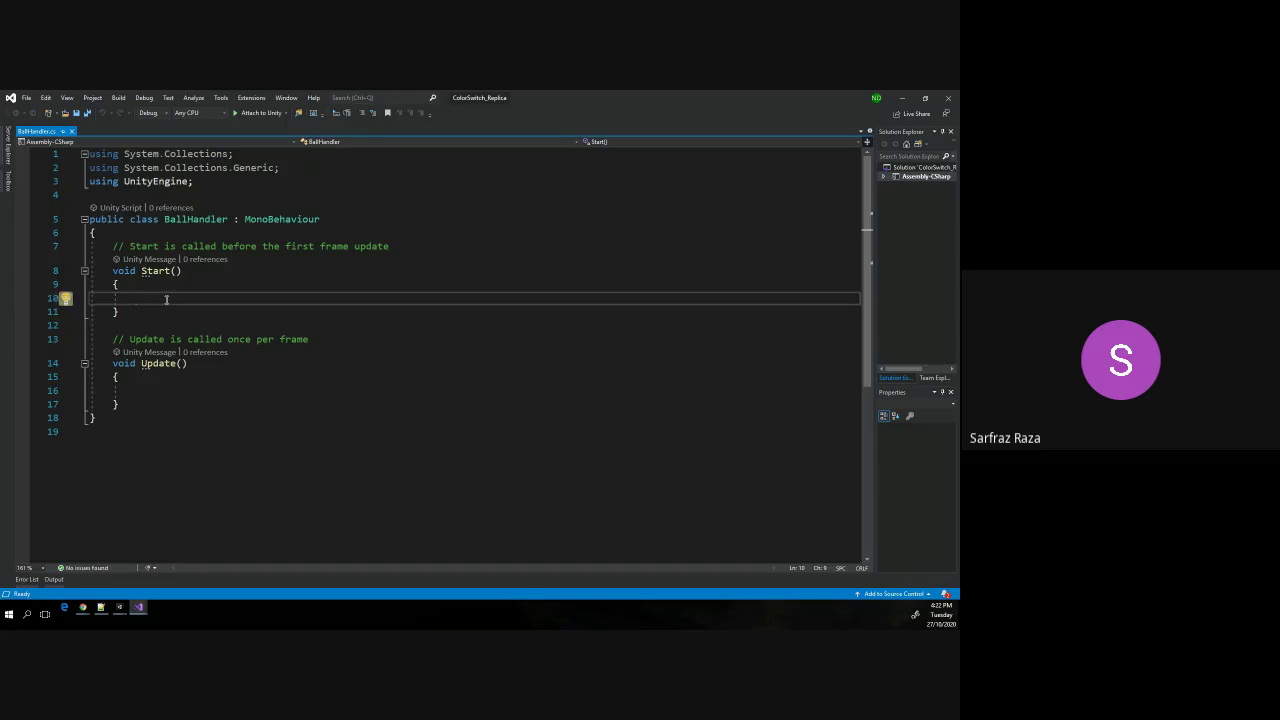
Save BallHandler, then highlight its class body and the MonoBehaviour base class.
key("ctrl+s")
left_click_drag(90, 220, 92, 432)
left_click(92, 432)
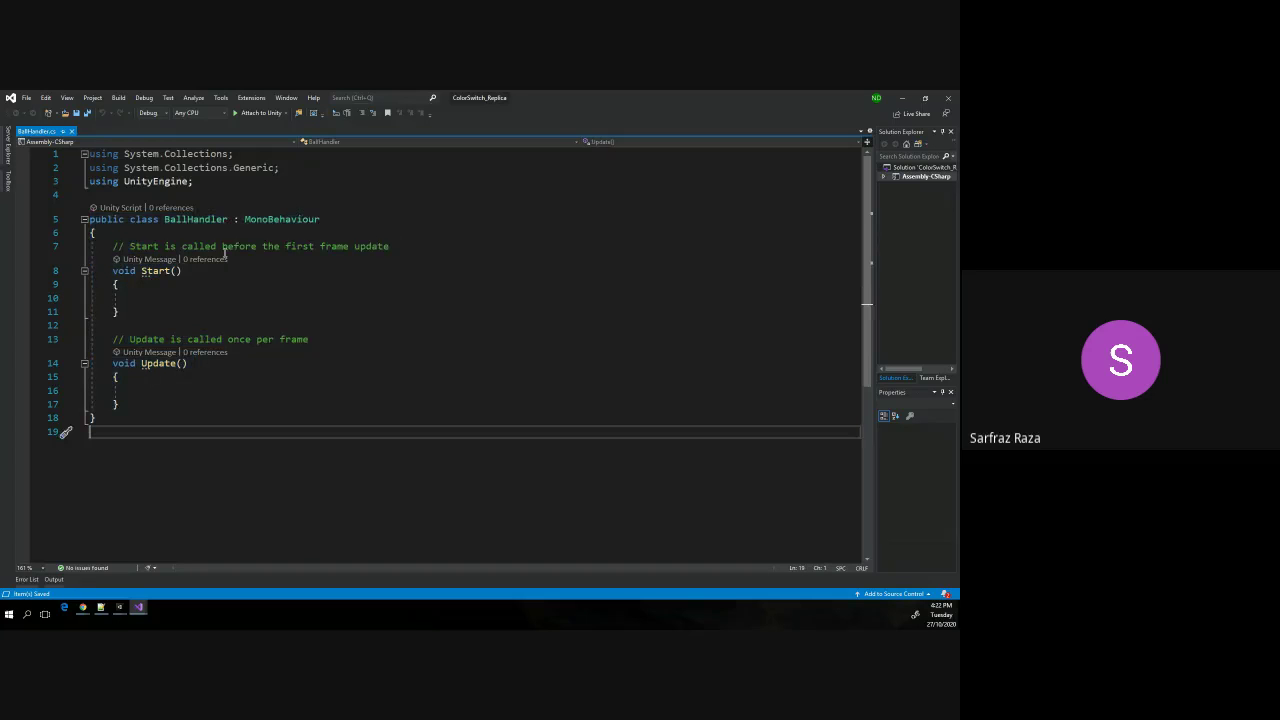
double_click(250, 219)
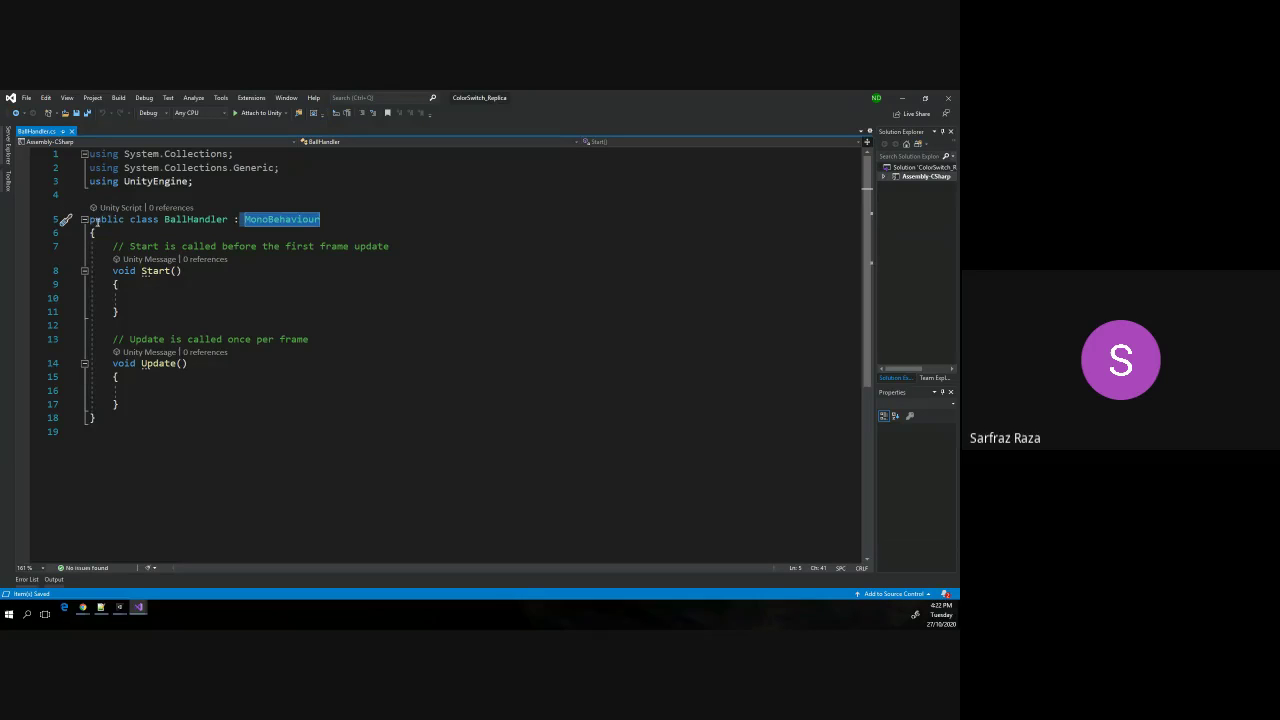
Highlight the BallHandler class, its MonoBehaviour base, and both methods with their comments.
left_click(90, 222)
left_click_drag(90, 232, 128, 418)
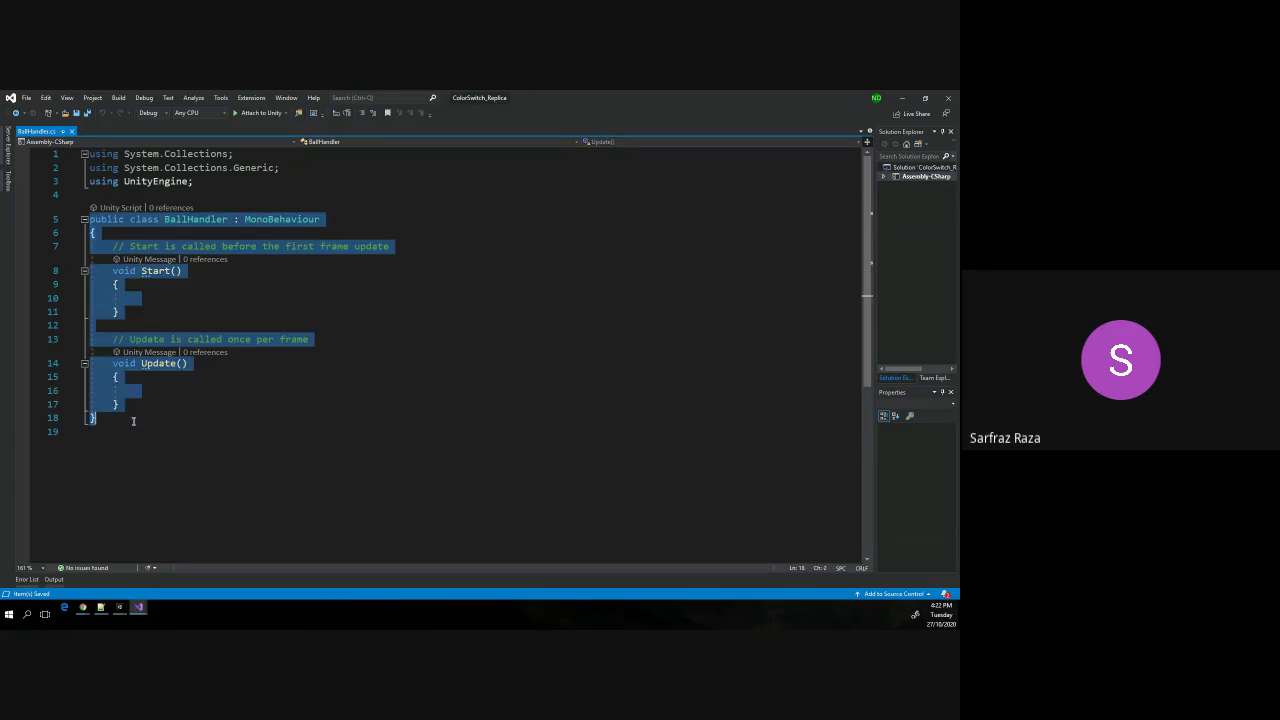
left_click(128, 418)
left_click(217, 220)
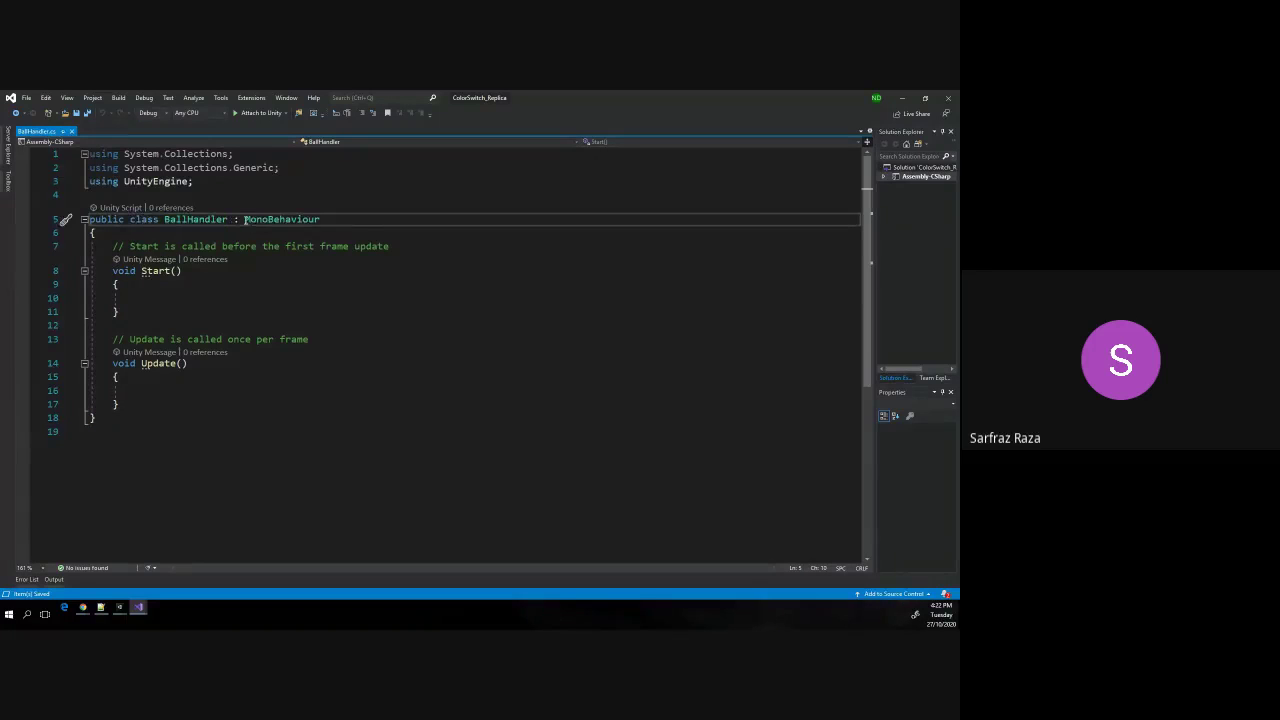
left_click_drag(245, 220, 353, 224)
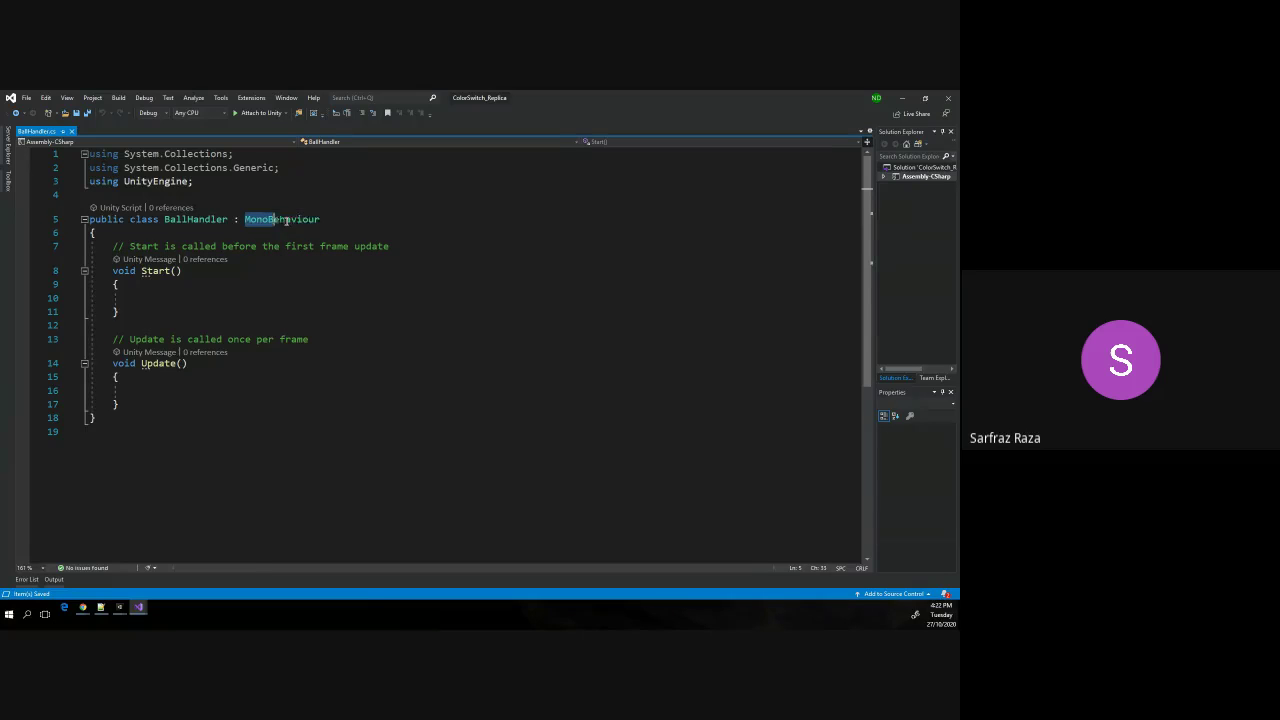
left_click_drag(104, 247, 177, 403)
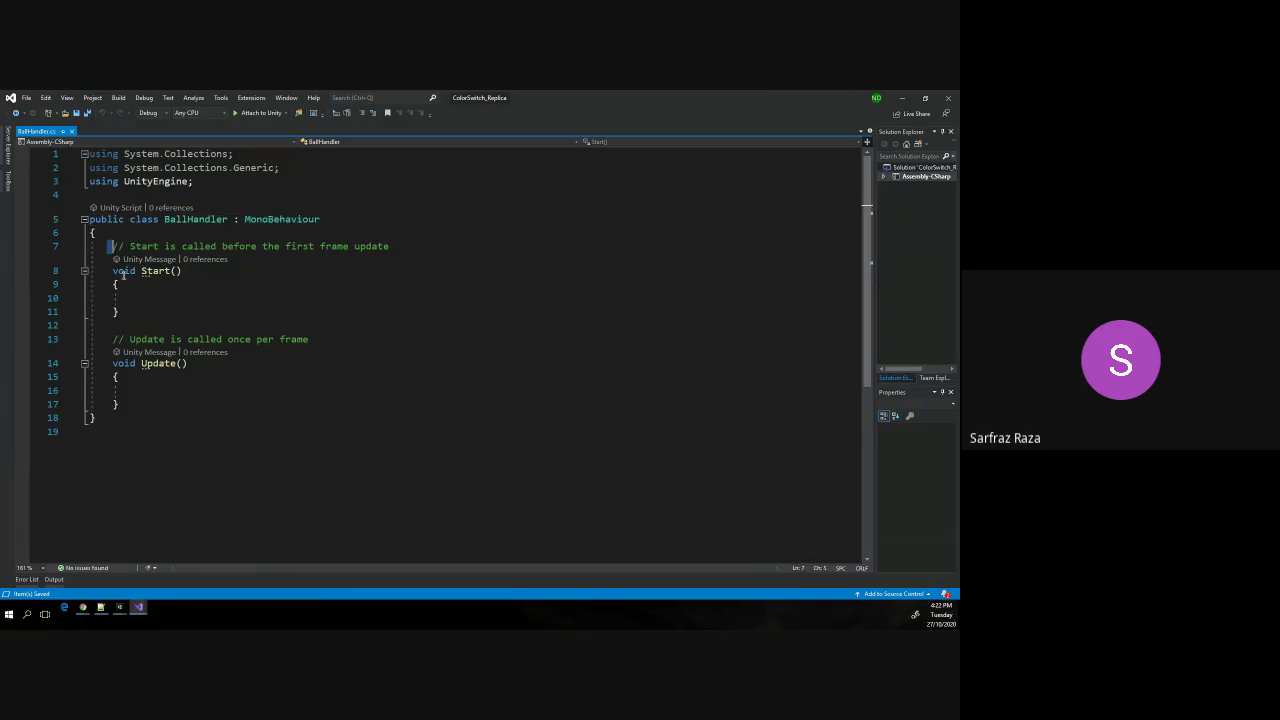
left_click(187, 402)
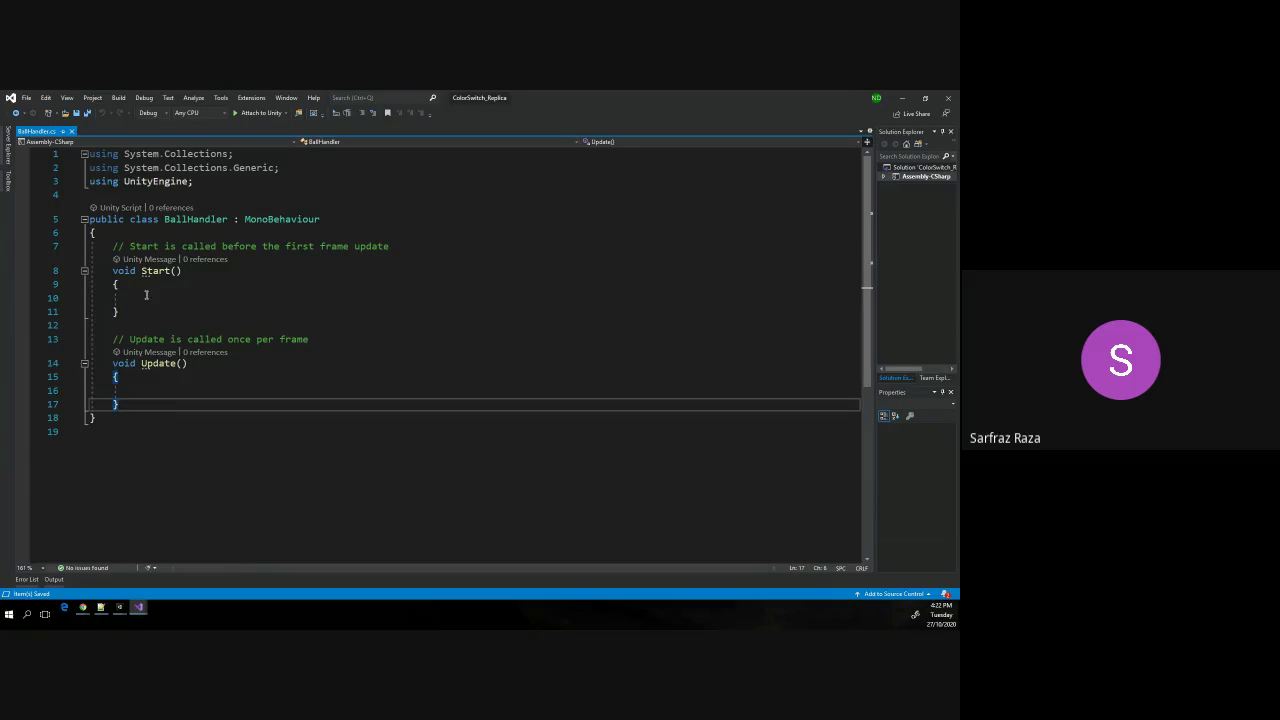
Highlight Start() and Update() in turn and collapse Start() to a single line.
left_click_drag(114, 271, 125, 312)
left_click_drag(113, 364, 133, 408)
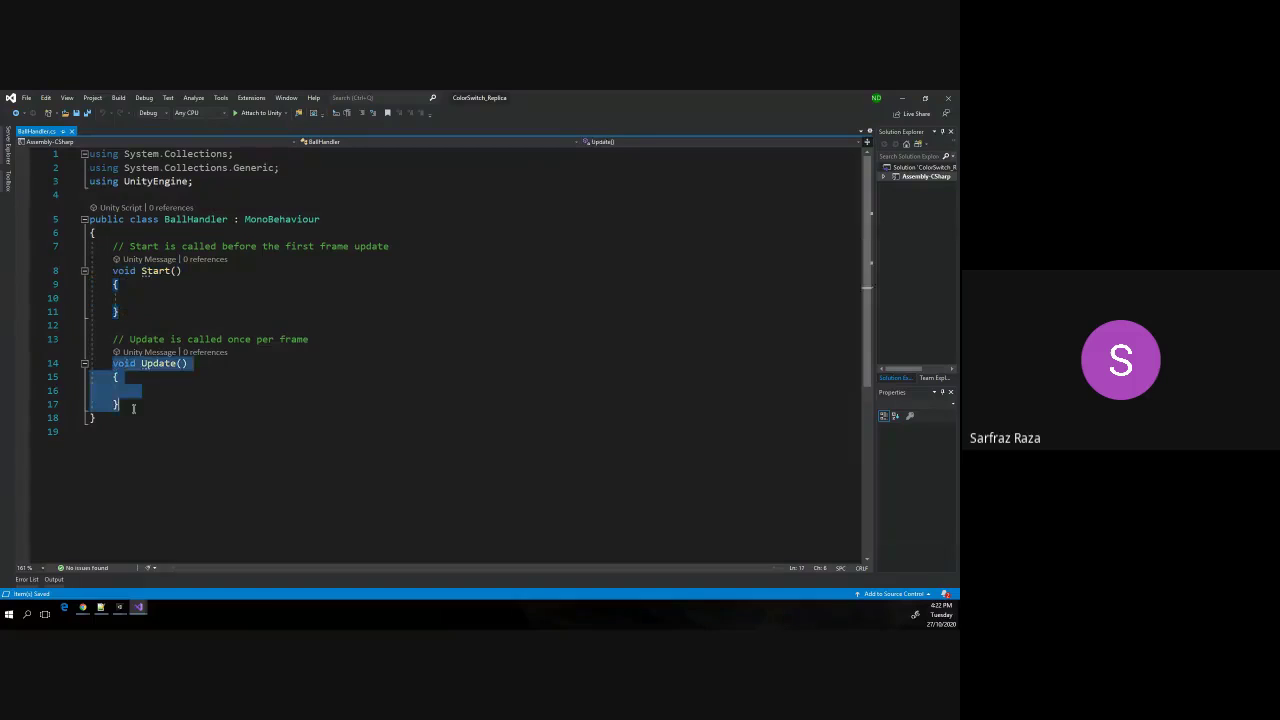
left_click(140, 416)
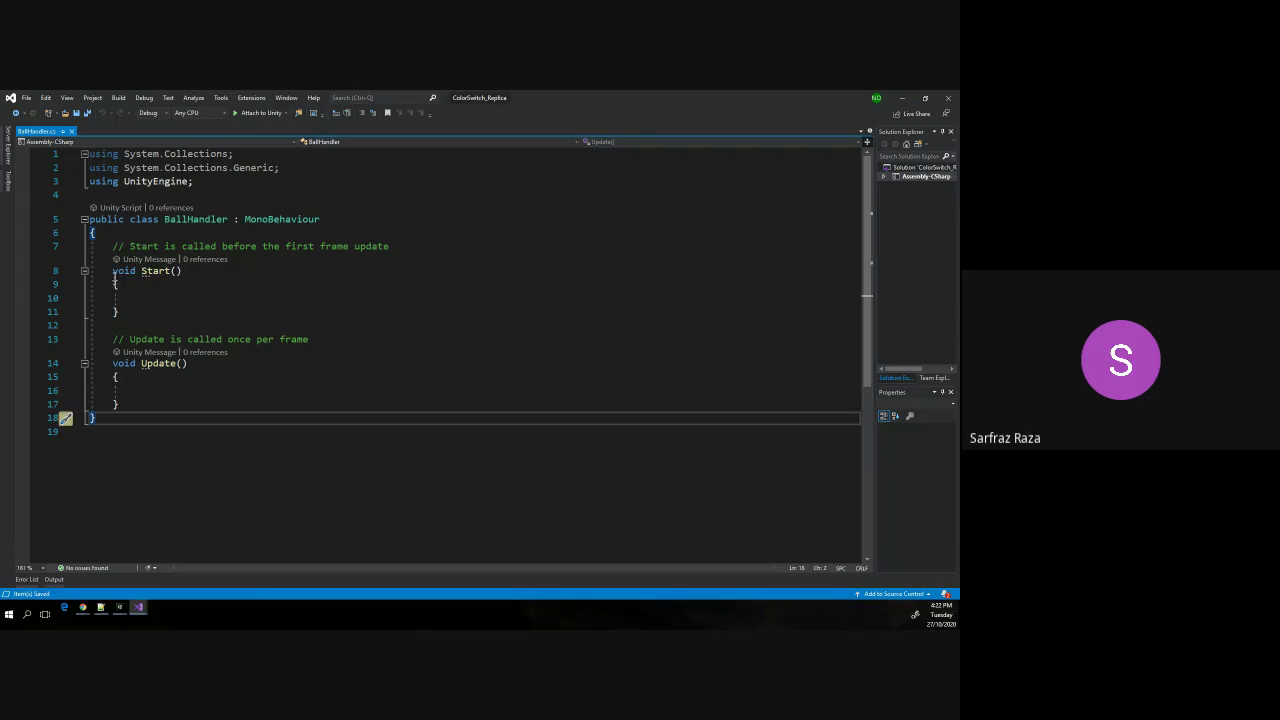
left_click_drag(114, 271, 134, 365)
left_click(125, 312)
left_click(125, 312)
left_click(84, 270)
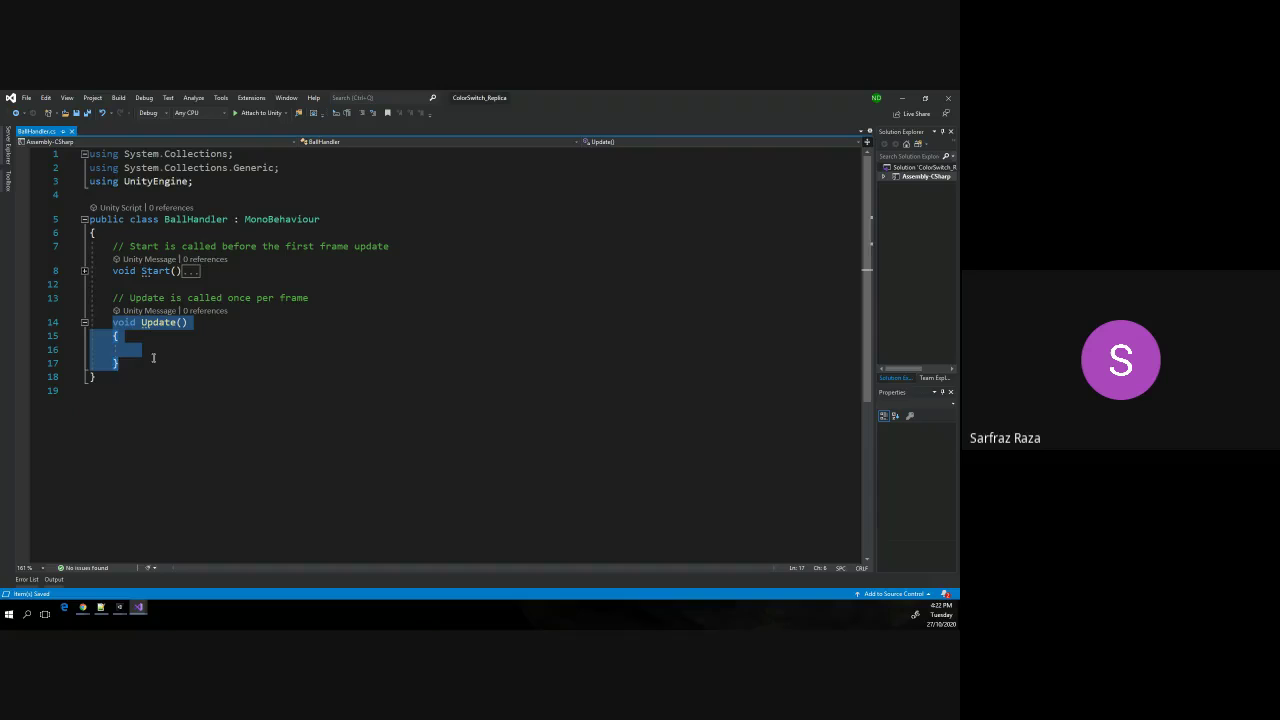
double_click(206, 222)
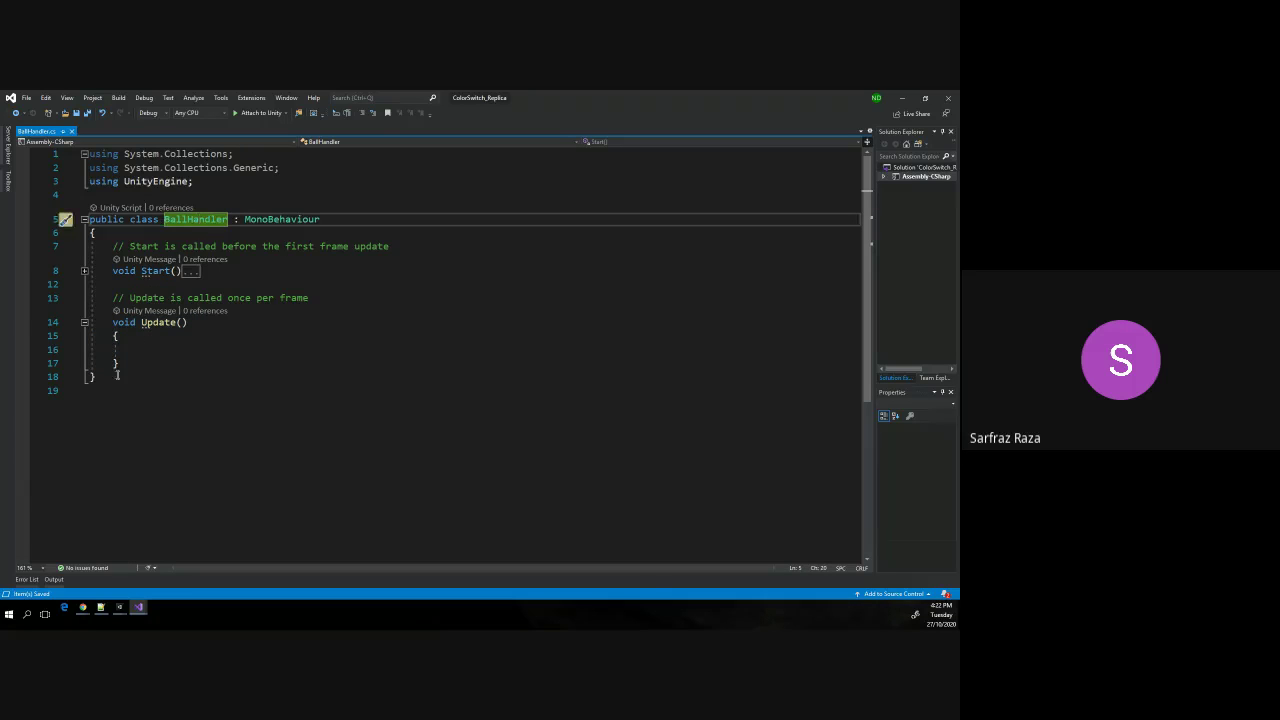
left_click_drag(96, 378, 90, 219)
double_click(204, 222)
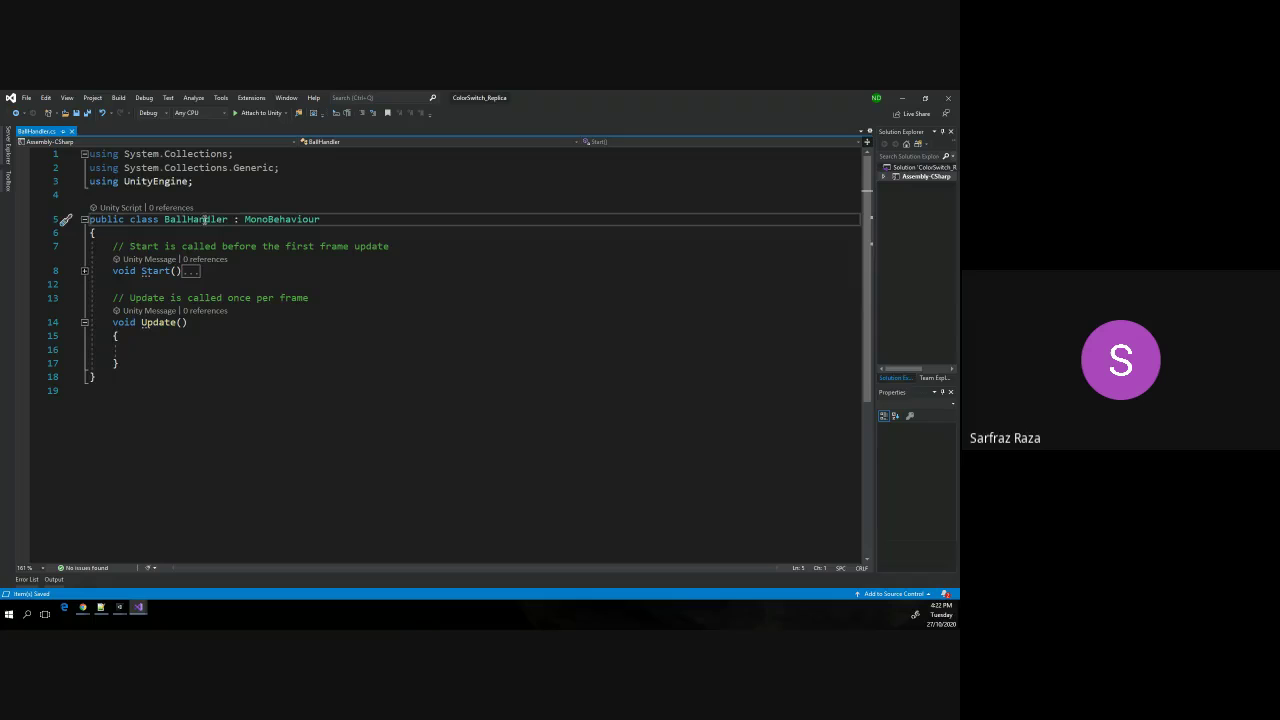
Open the BallHandler asset from Unity's Project panel in Visual Studio, at void Update().
key("alt+Tab")
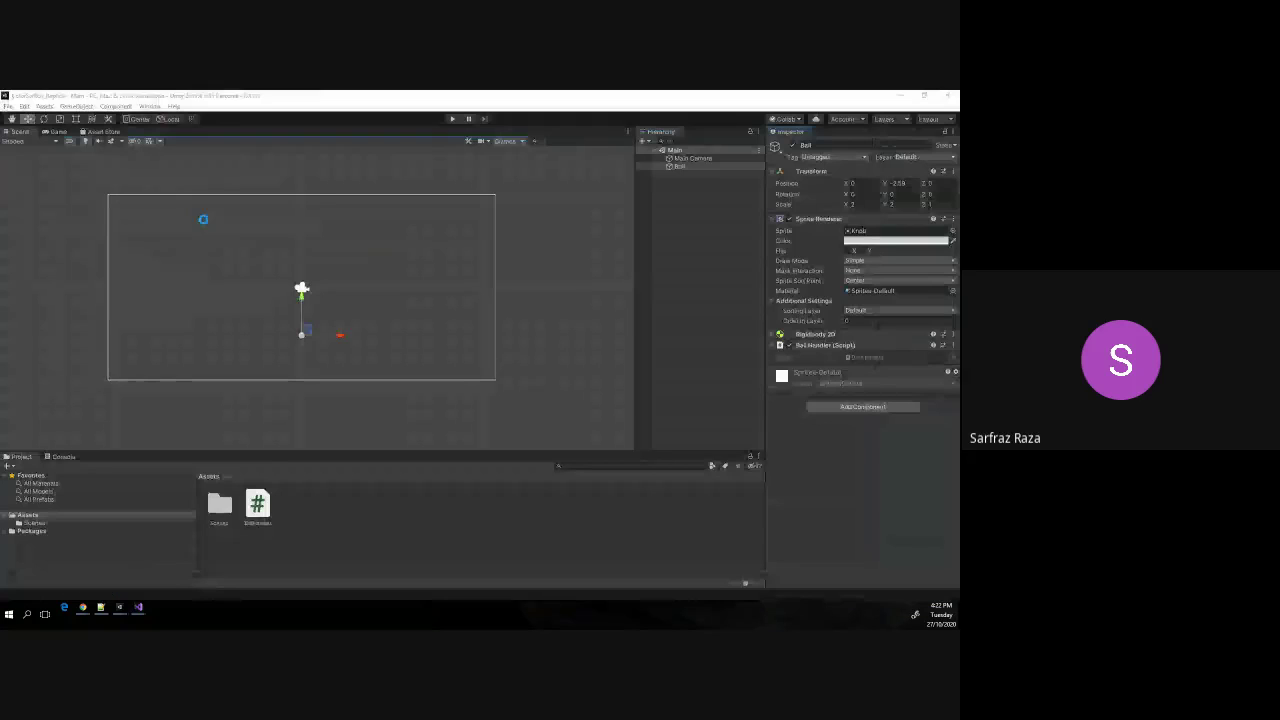
left_click(262, 508)
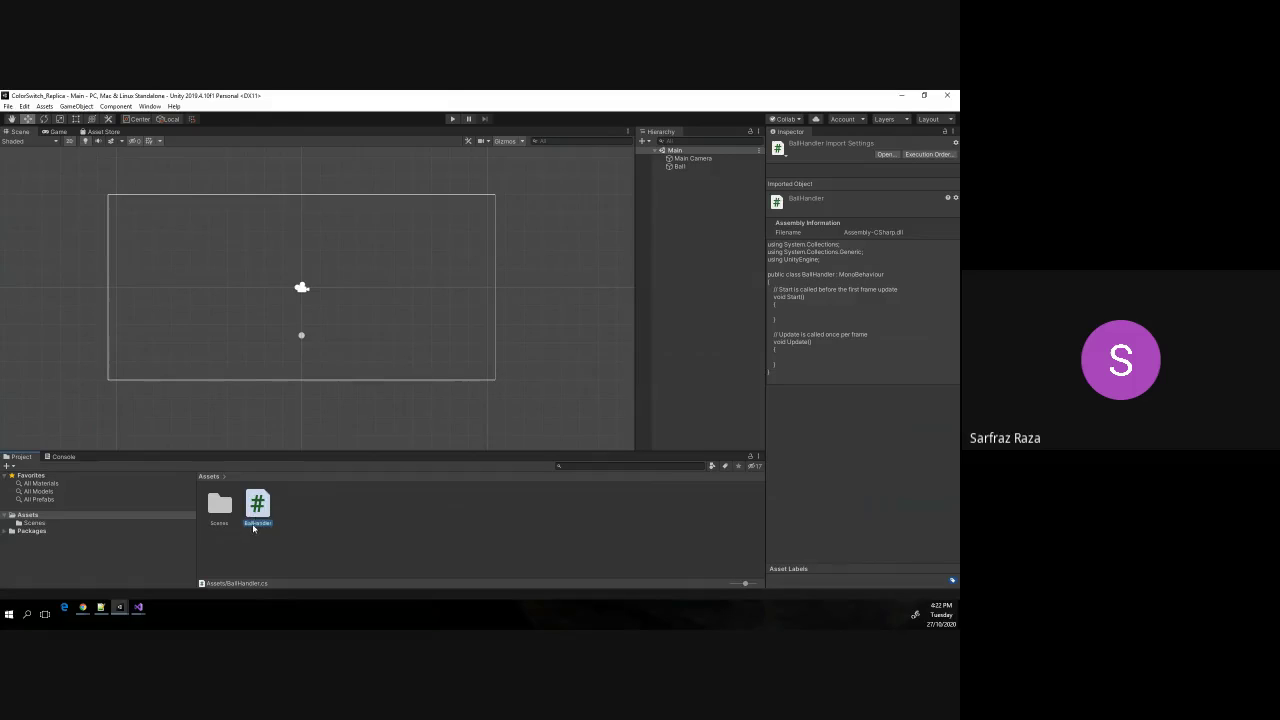
double_click(254, 529)
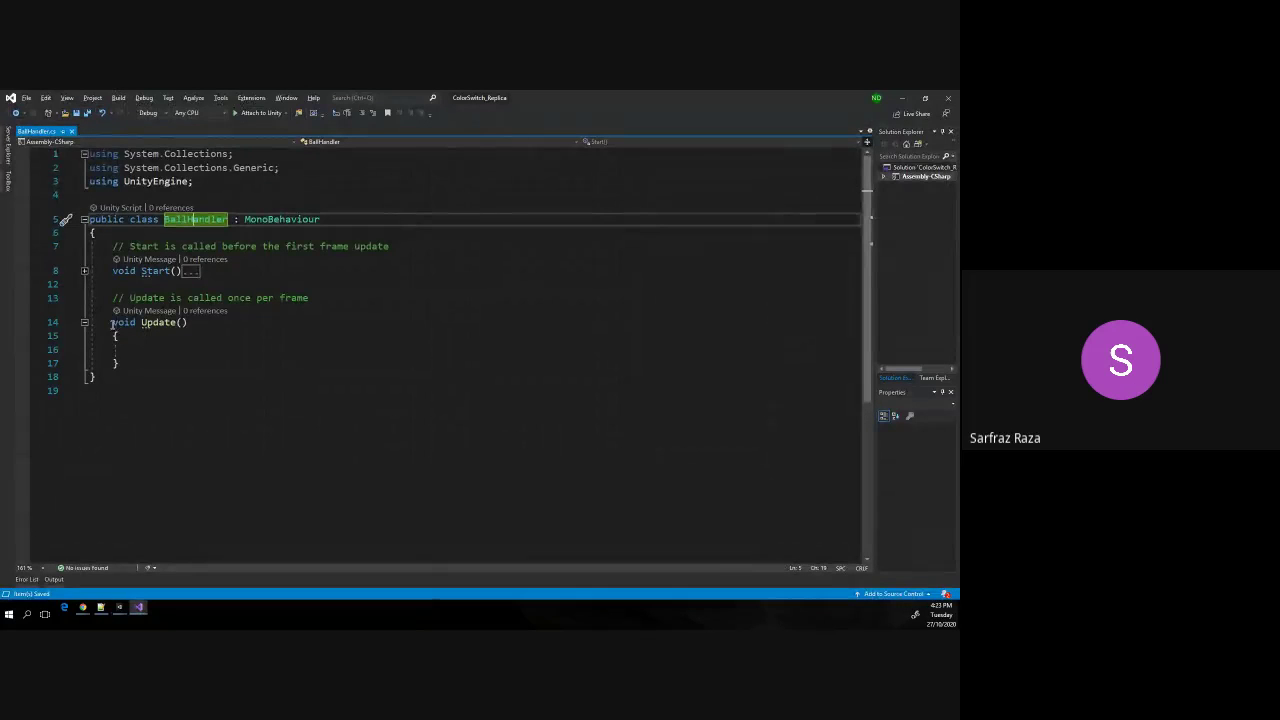
mouse_move(112, 322)
left_mouse_down()
mouse_move(128, 368)
mouse_move(112, 322)
left_mouse_up()
left_click(128, 368)
left_click(112, 322)
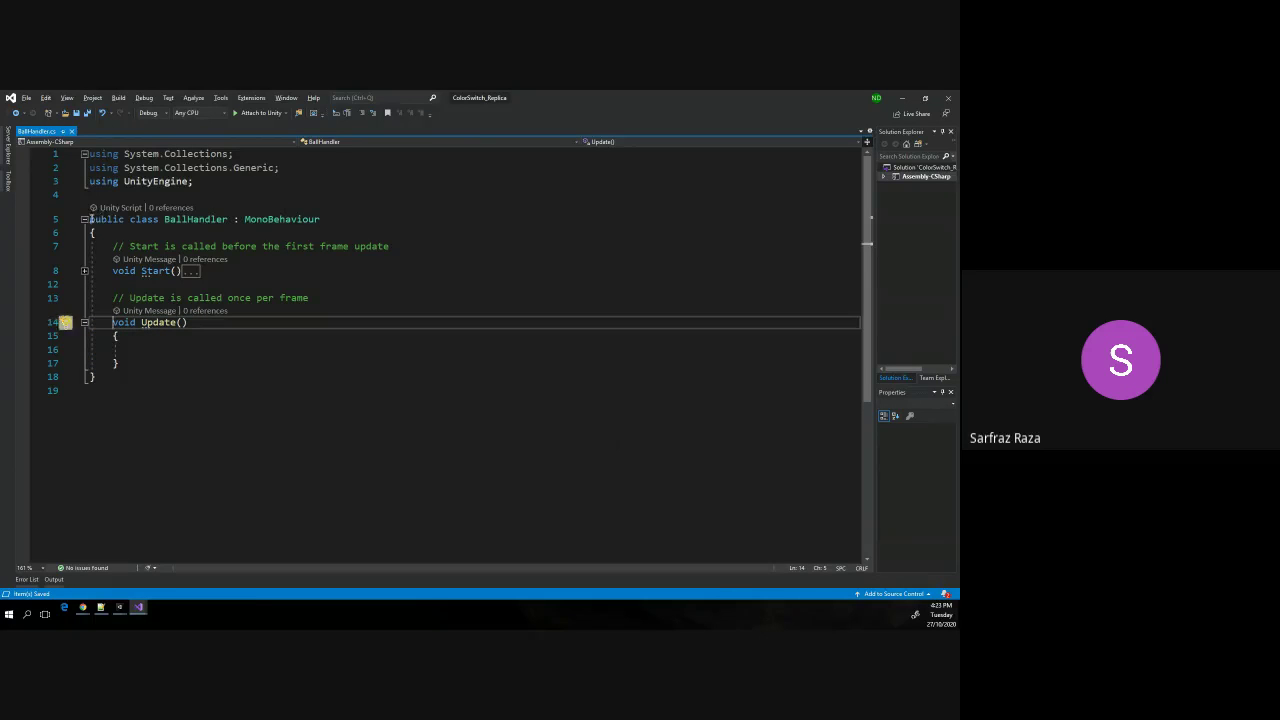
left_click_drag(88, 219, 98, 389)
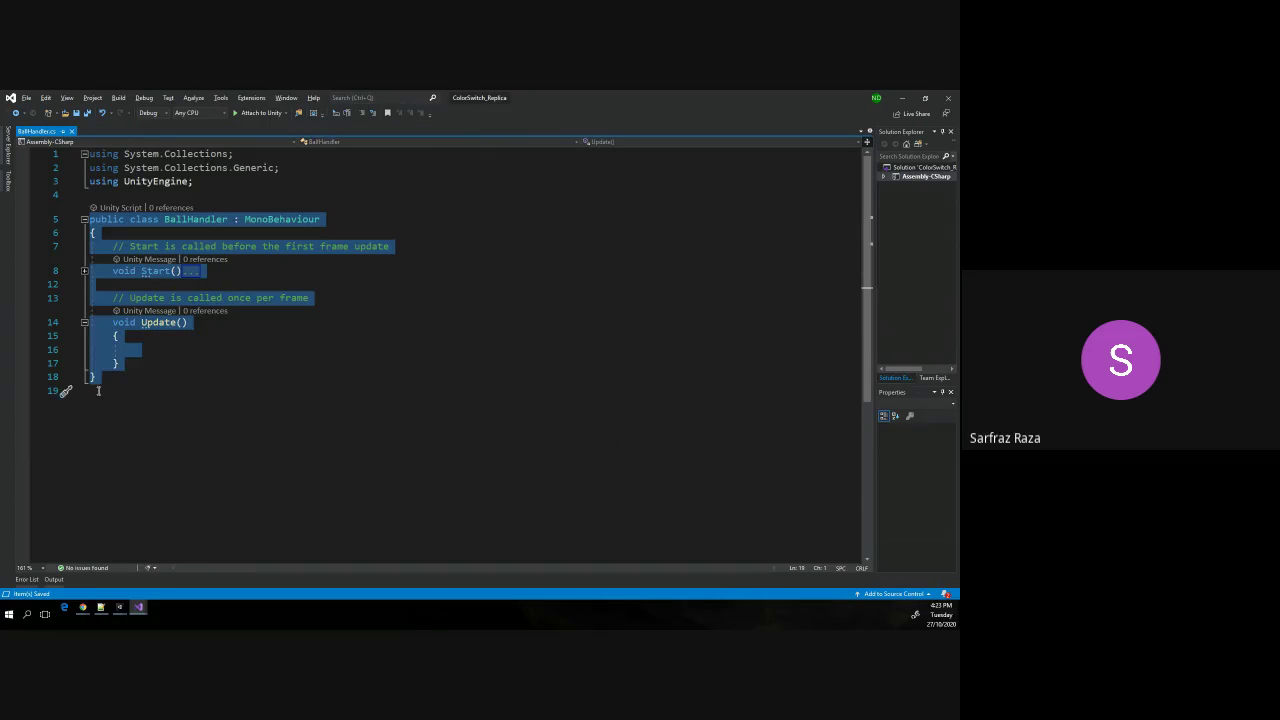
left_click(169, 226)
left_click_drag(113, 324, 131, 365)
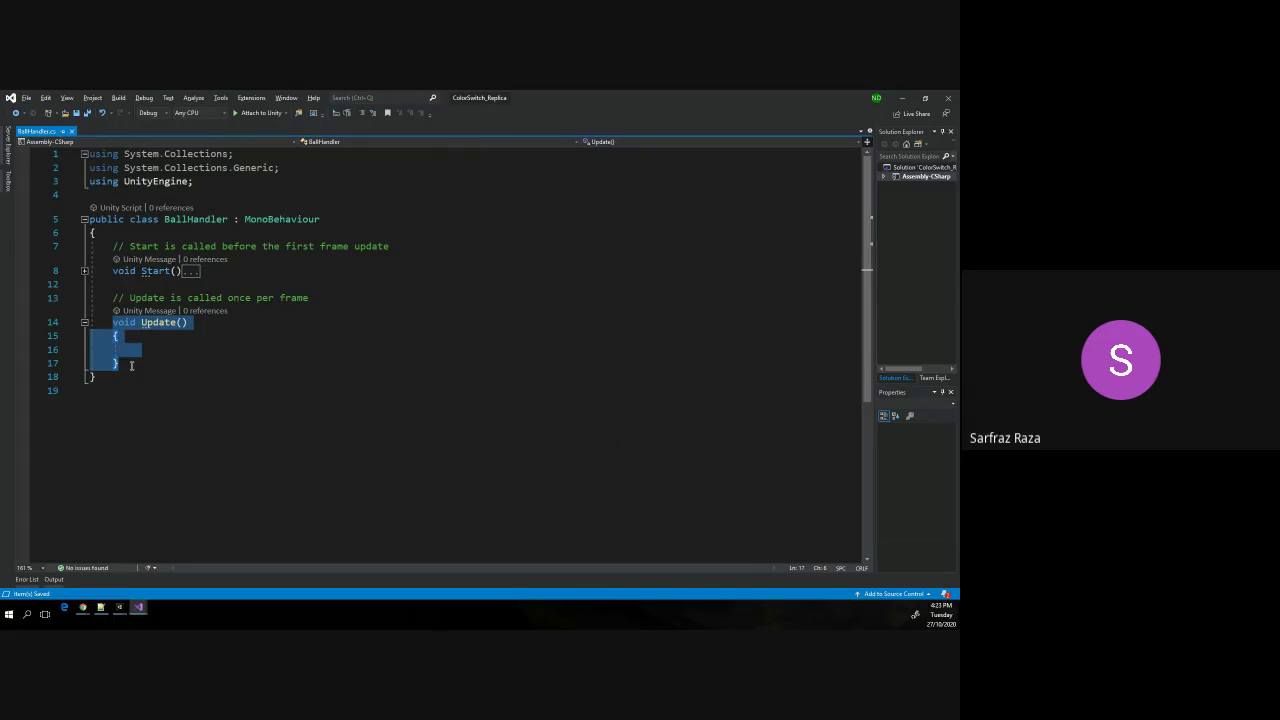
left_click(131, 365)
mouse_move(131, 365)
left_mouse_down()
mouse_move(113, 322)
mouse_move(117, 364)
left_mouse_up()
left_click(113, 322)
left_click(117, 364)
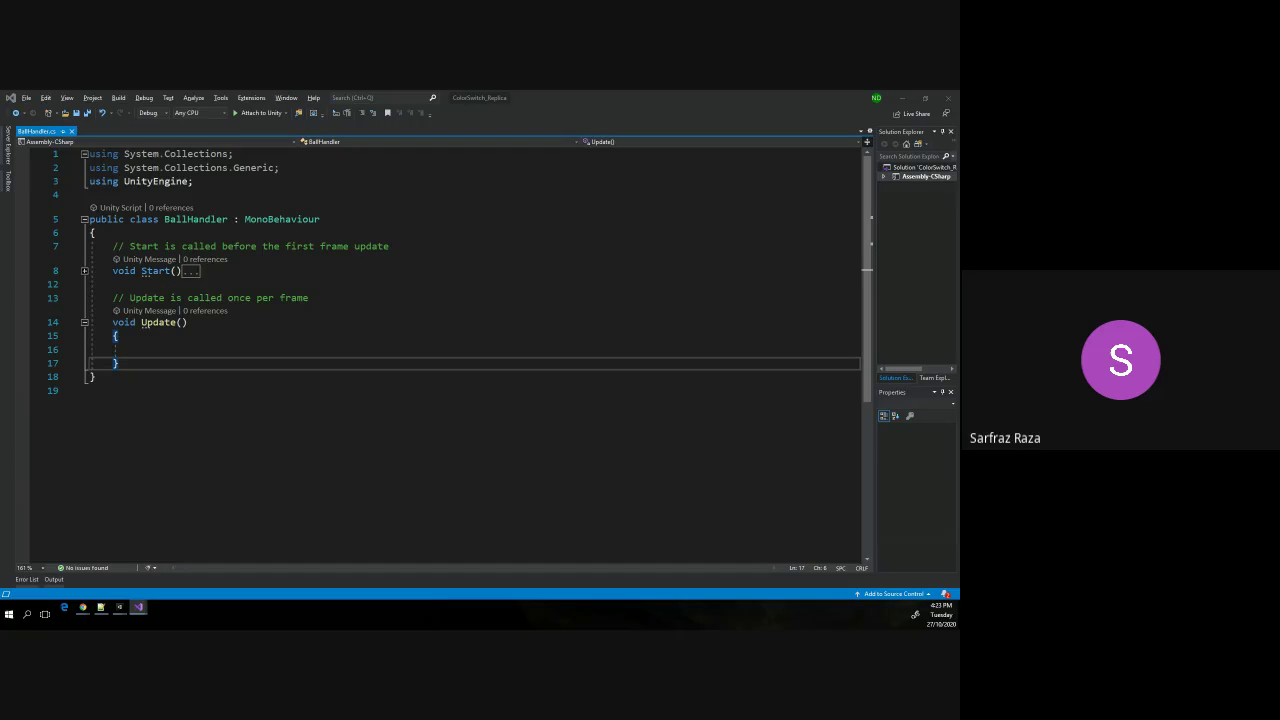
left_click(174, 349)
left_click_drag(112, 323, 139, 365)
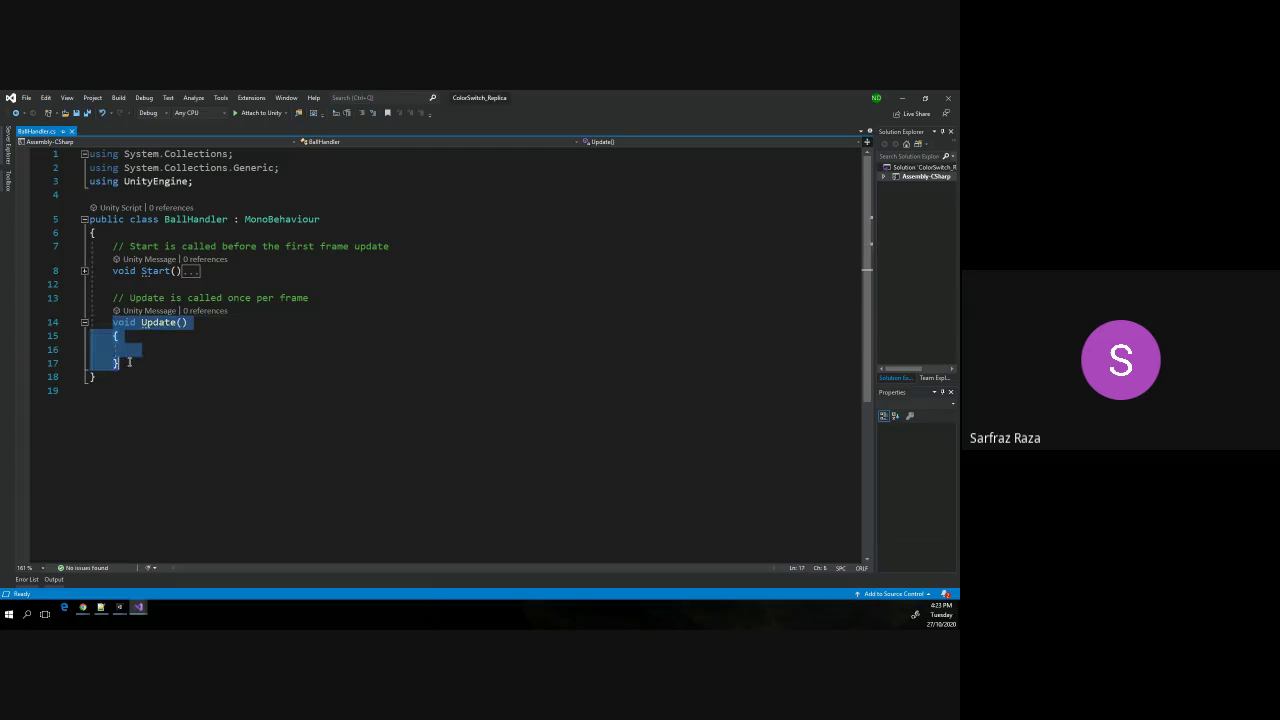
left_click(139, 365)
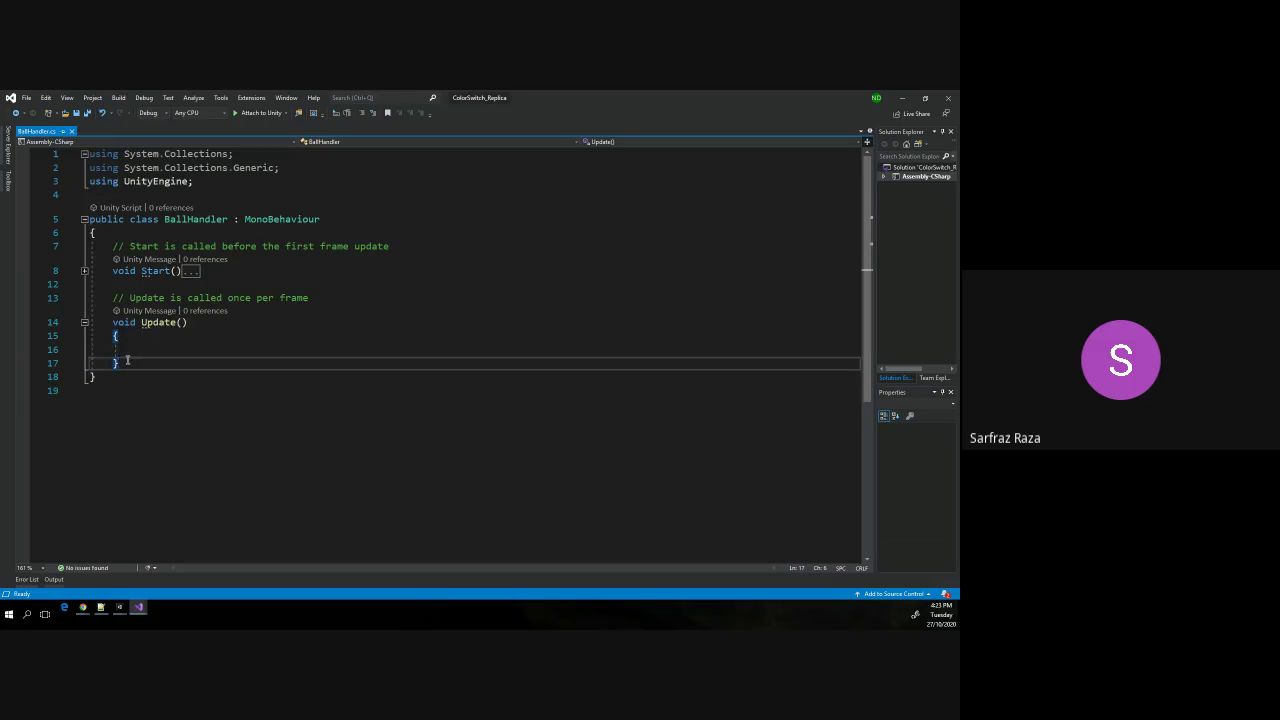
left_click_drag(120, 363, 115, 327)
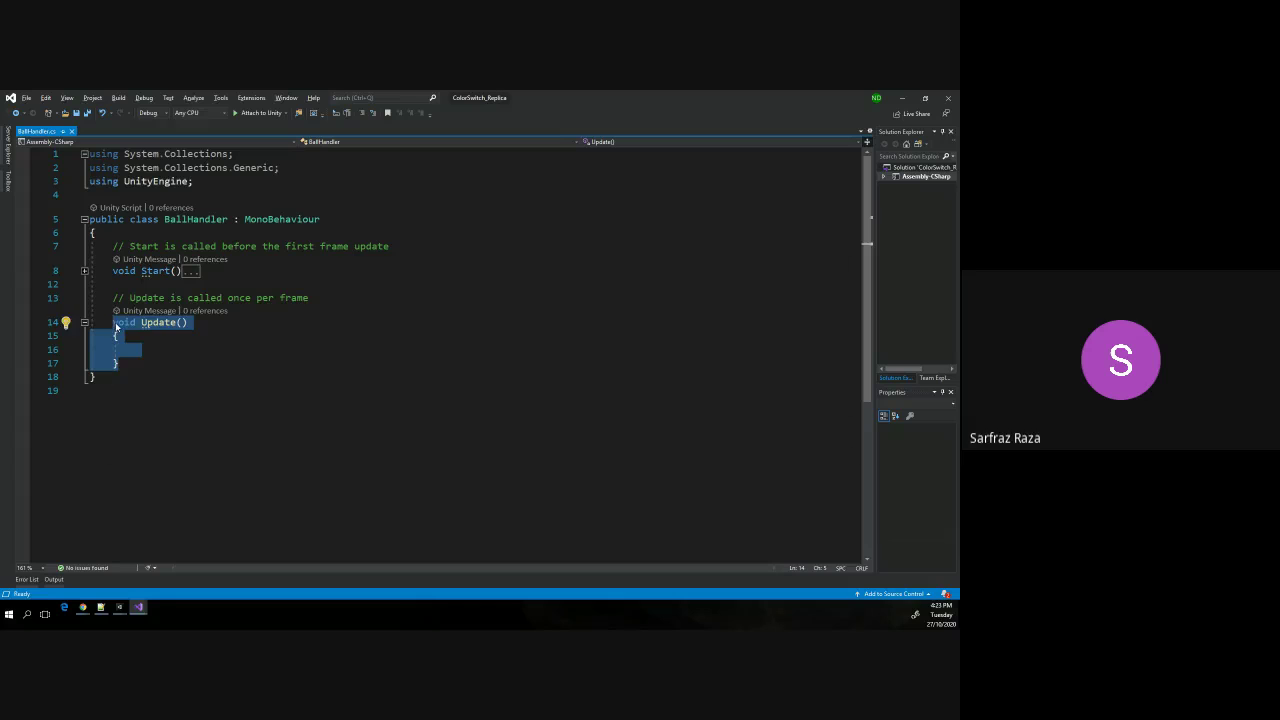
key("alt+Tab")
Write the condition if(Input.GetKeyDown(KeyCode.Space)) in Update using IntelliSense completions.
left_click(130, 350)
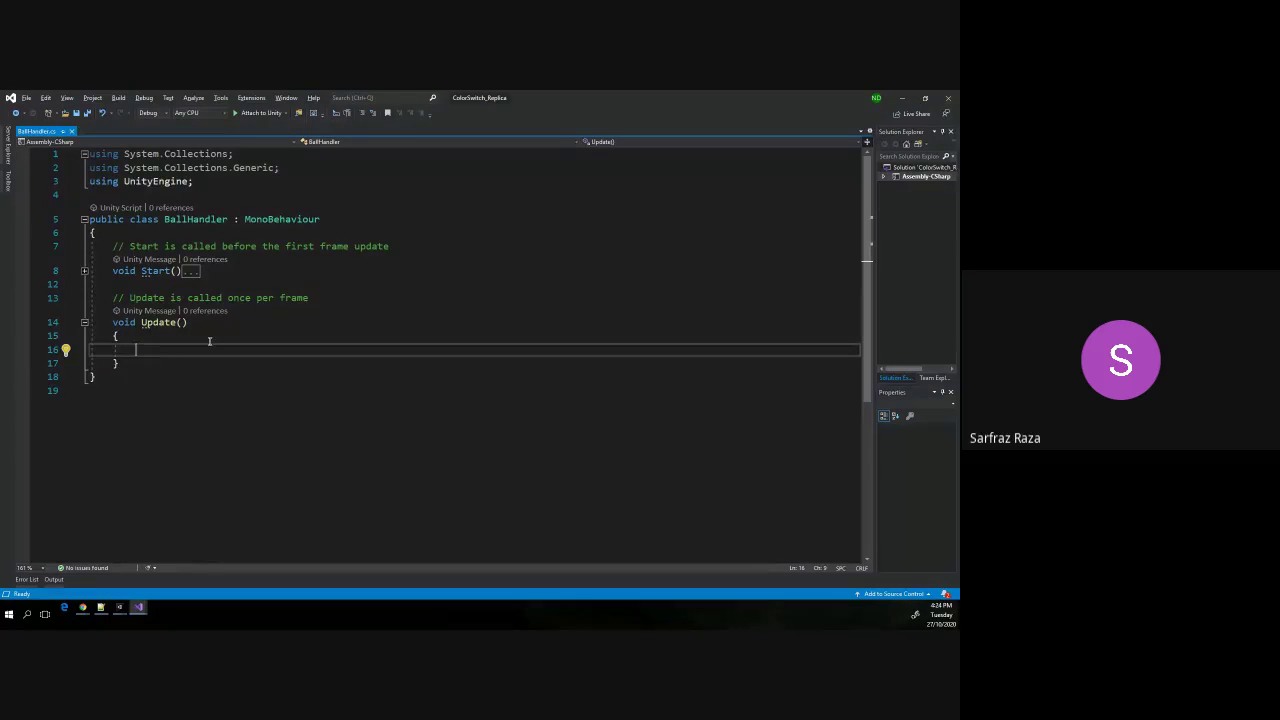
type("if")
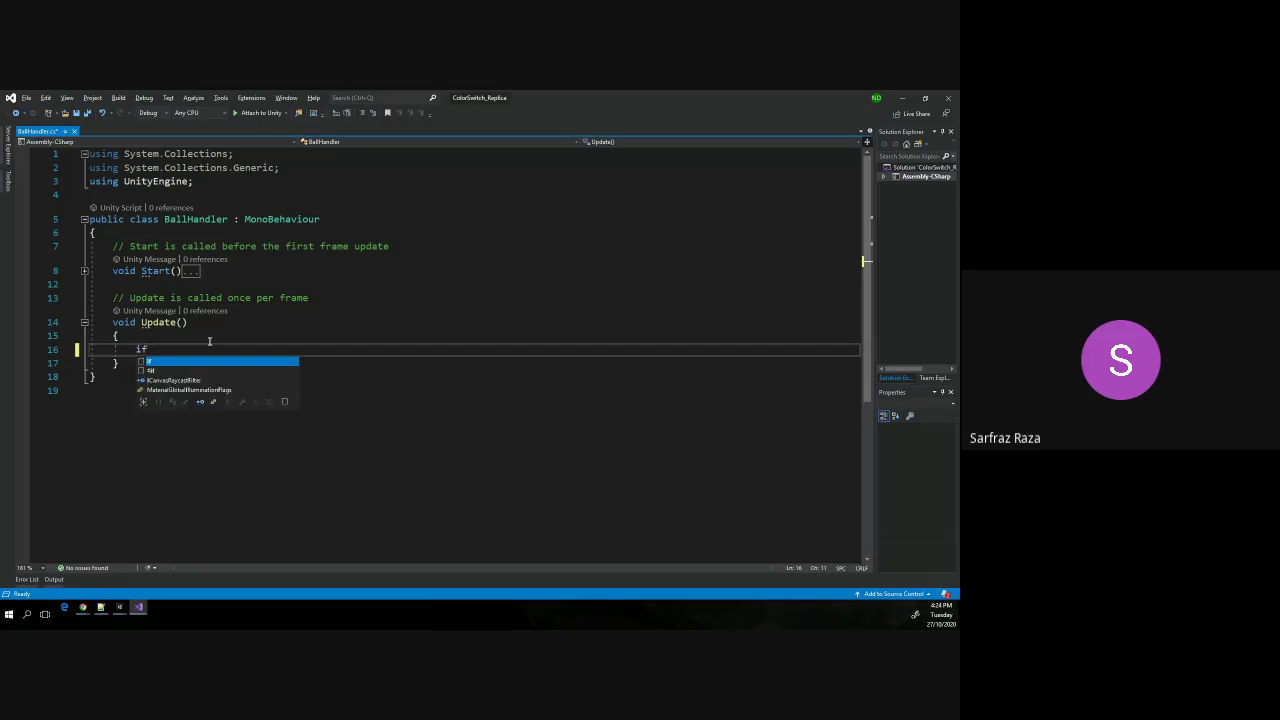
type("(I")
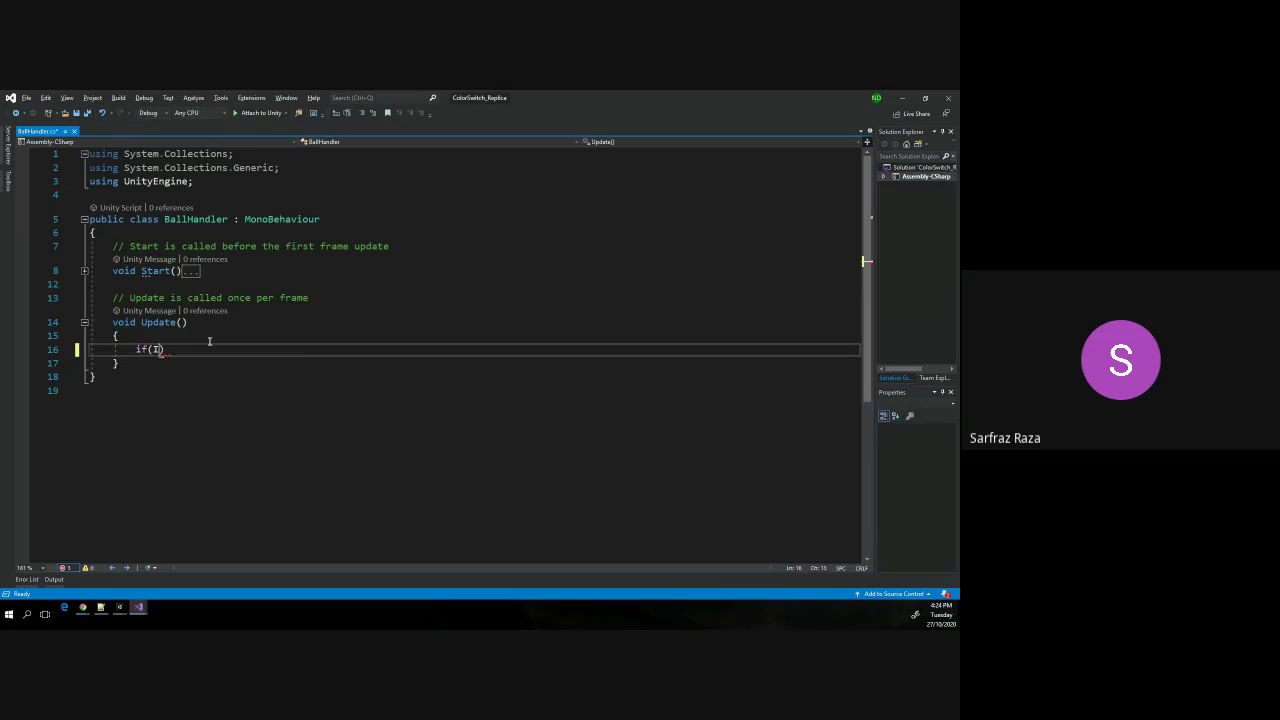
type("nput")
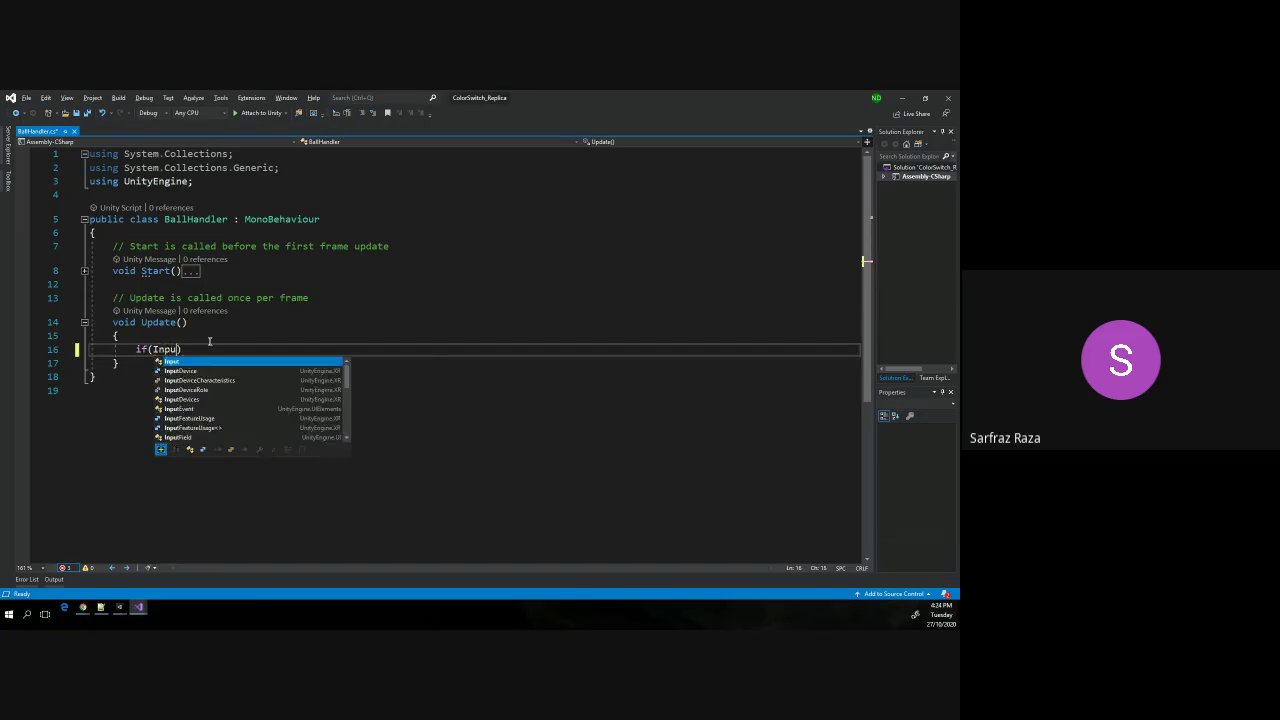
type(".ge")
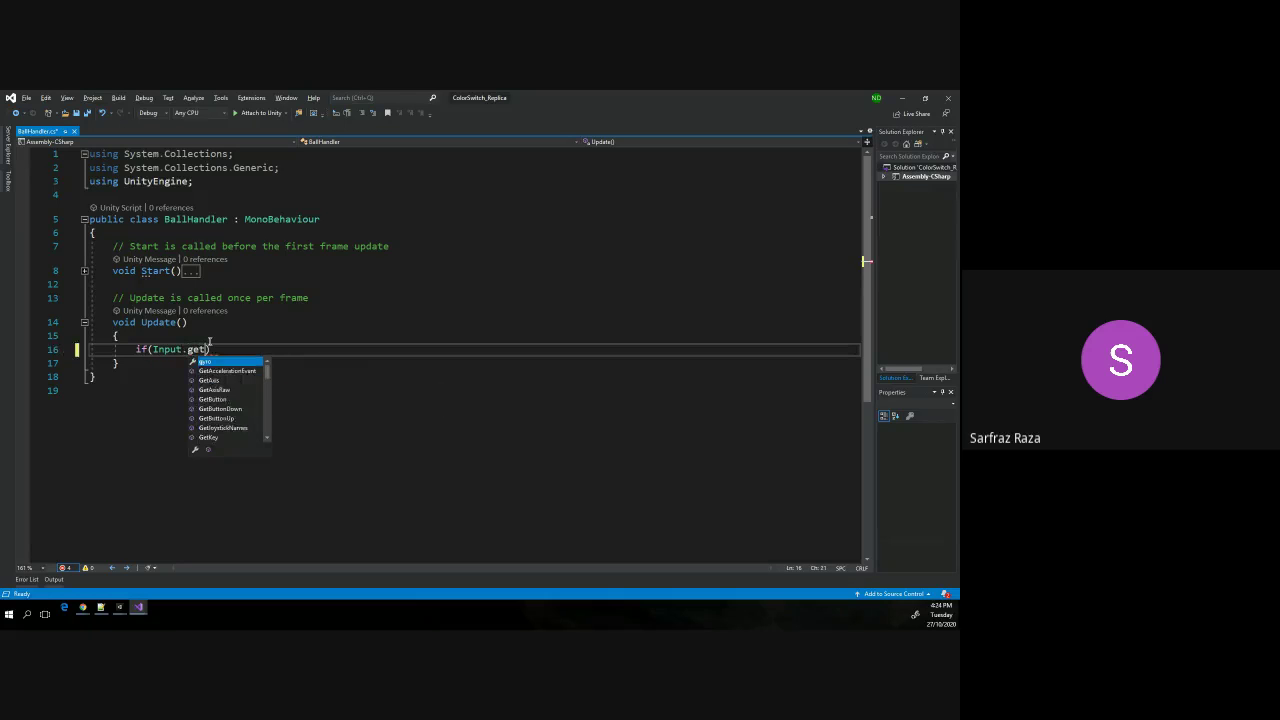
type("t")
key("Down")
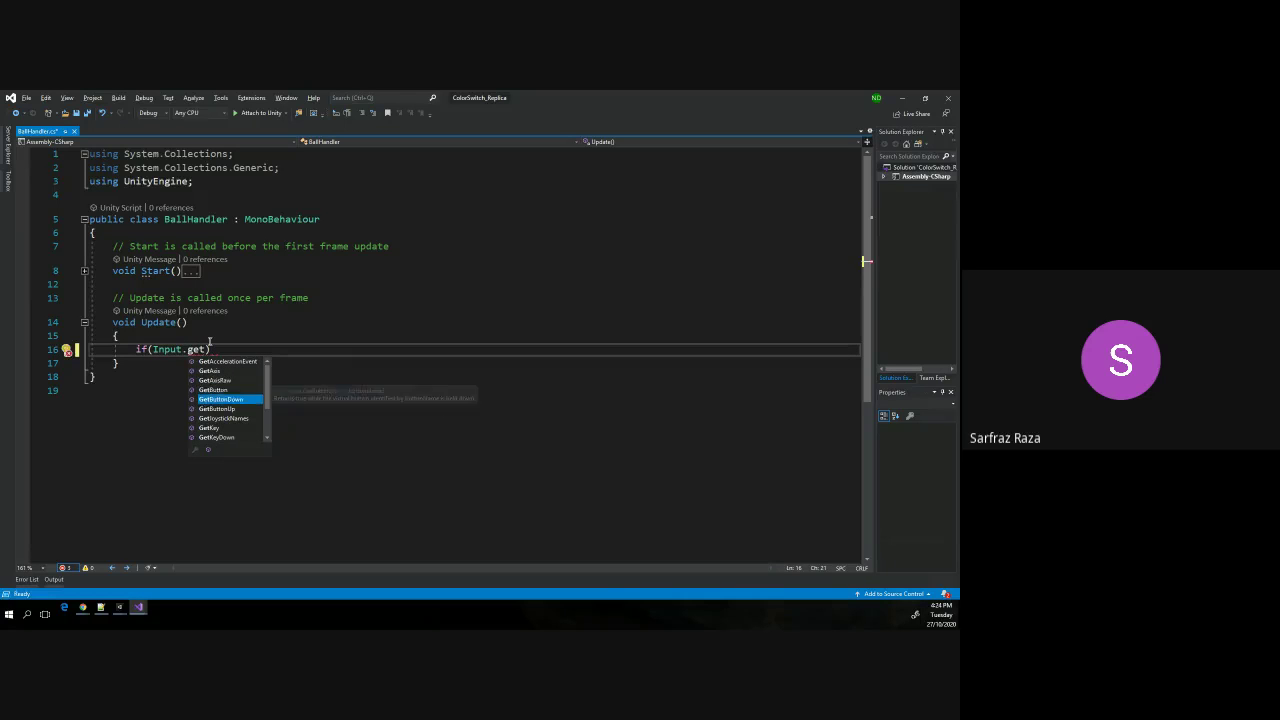
key("Down")
key("Down")
key("Down")
key("Down")
key("Tab")
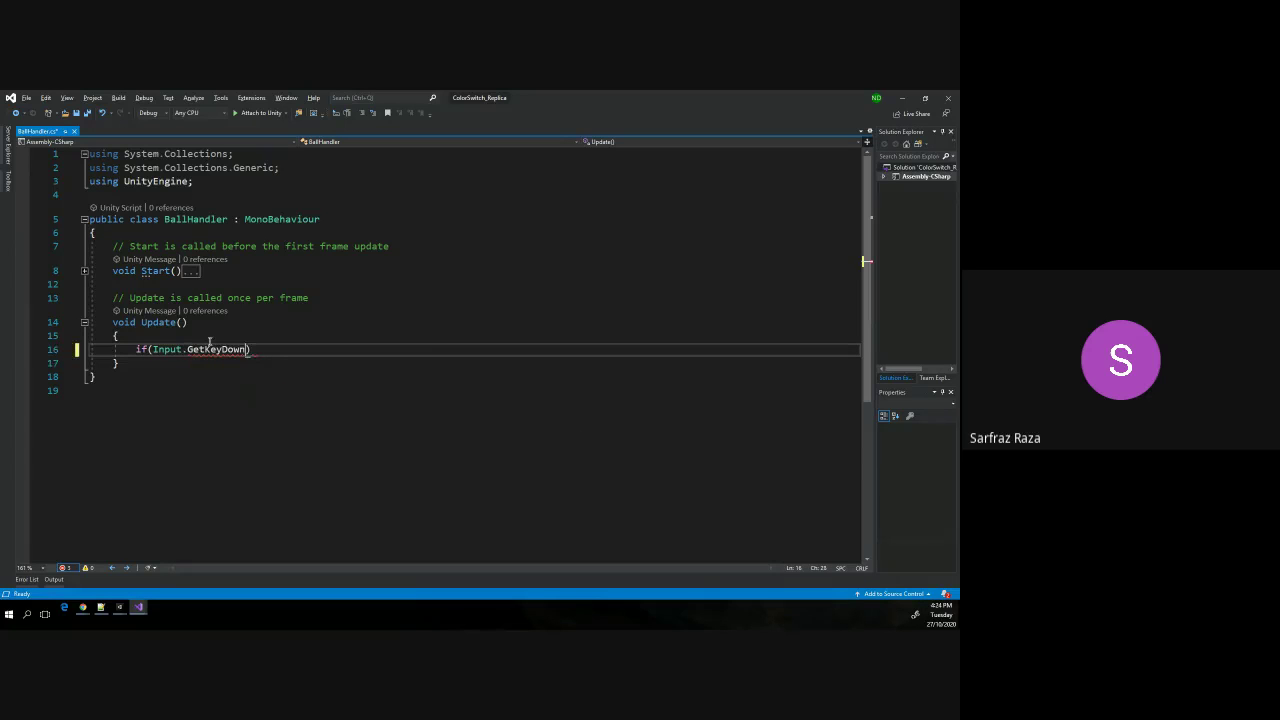
type("()")
type("Keyc")
type("o")
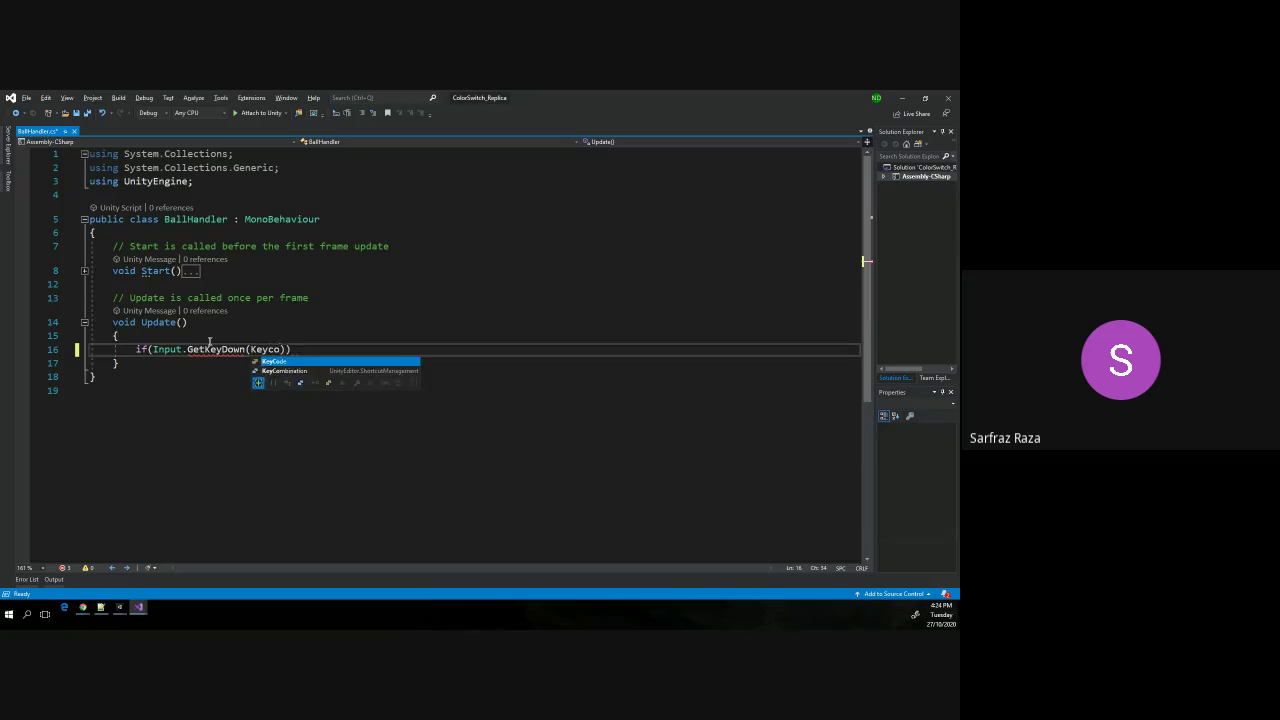
key("Tab")
type(".Spa")
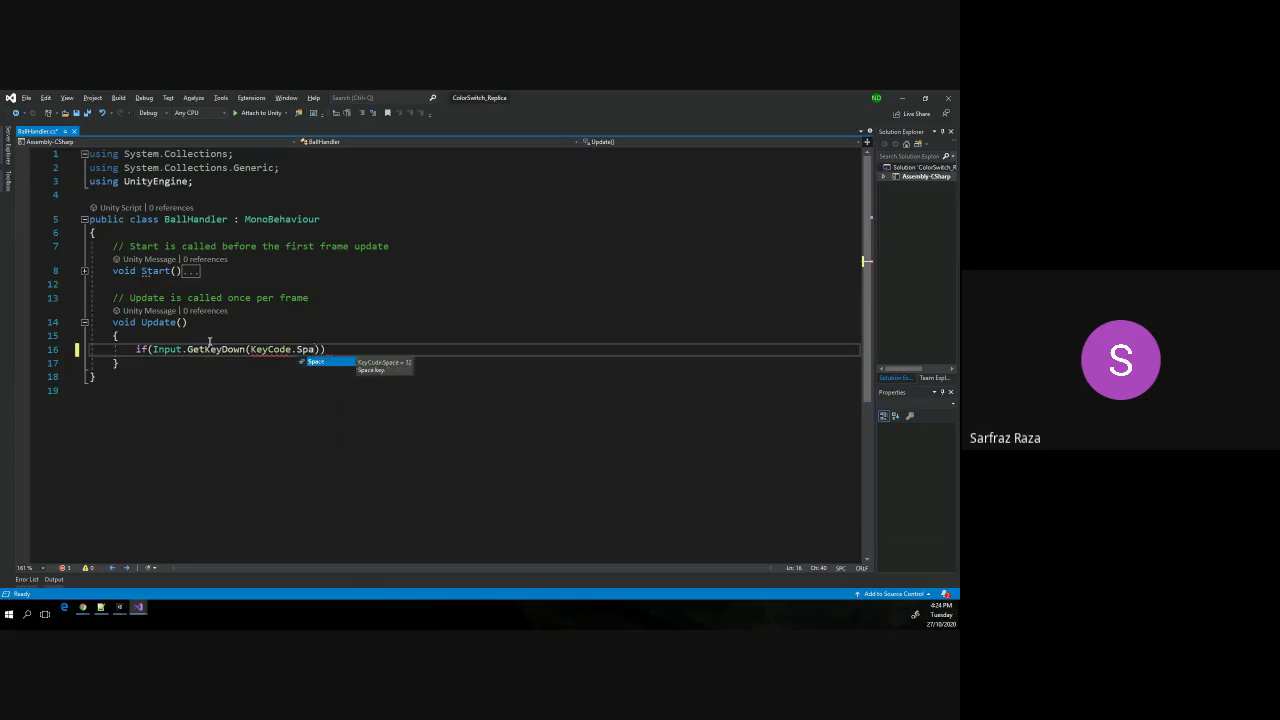
key("Tab")
Add an empty brace block under the Space-key condition, then select the Ball in Unity.
key("End")
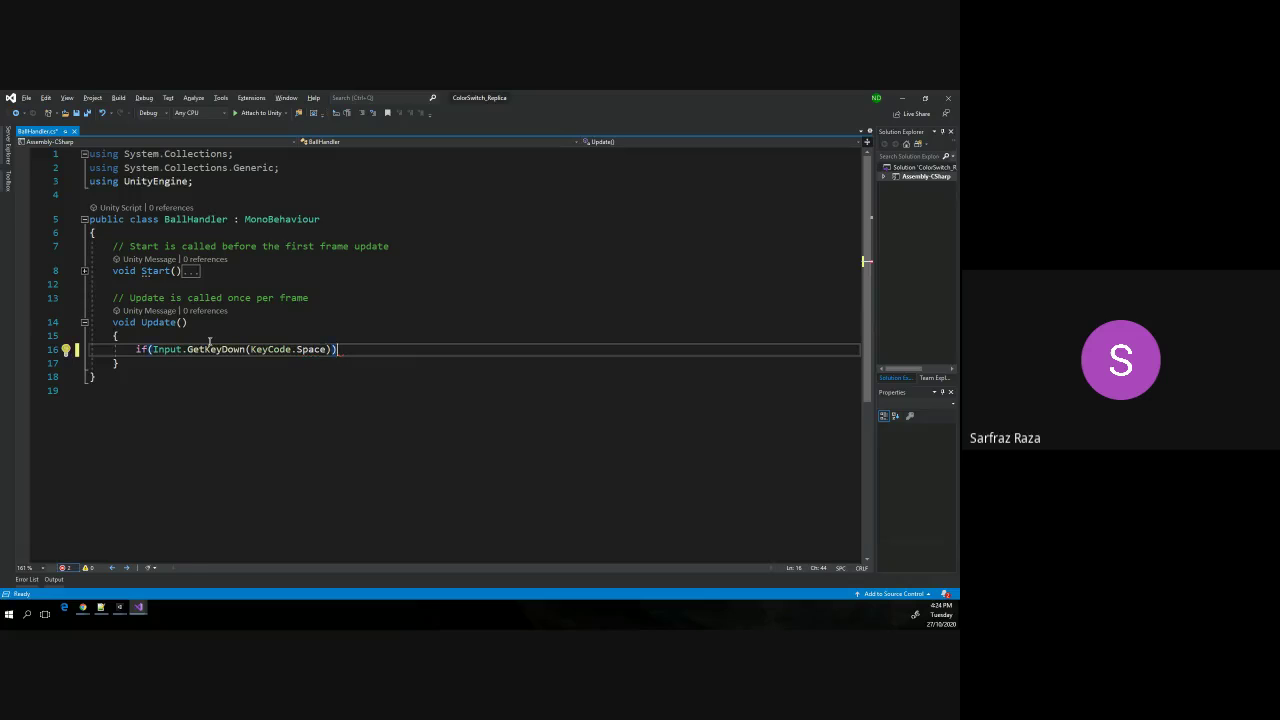
key("Return")
type("{")
key("Return")
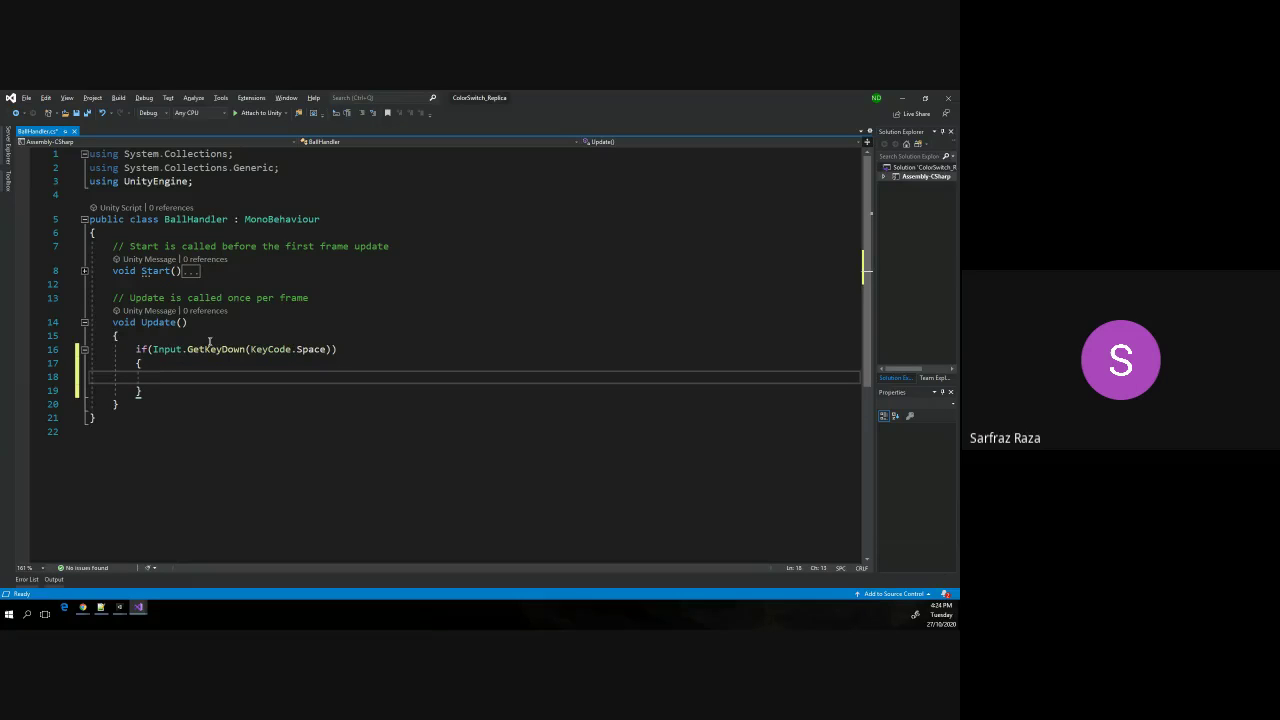
key("alt+Tab")
left_click(689, 167)
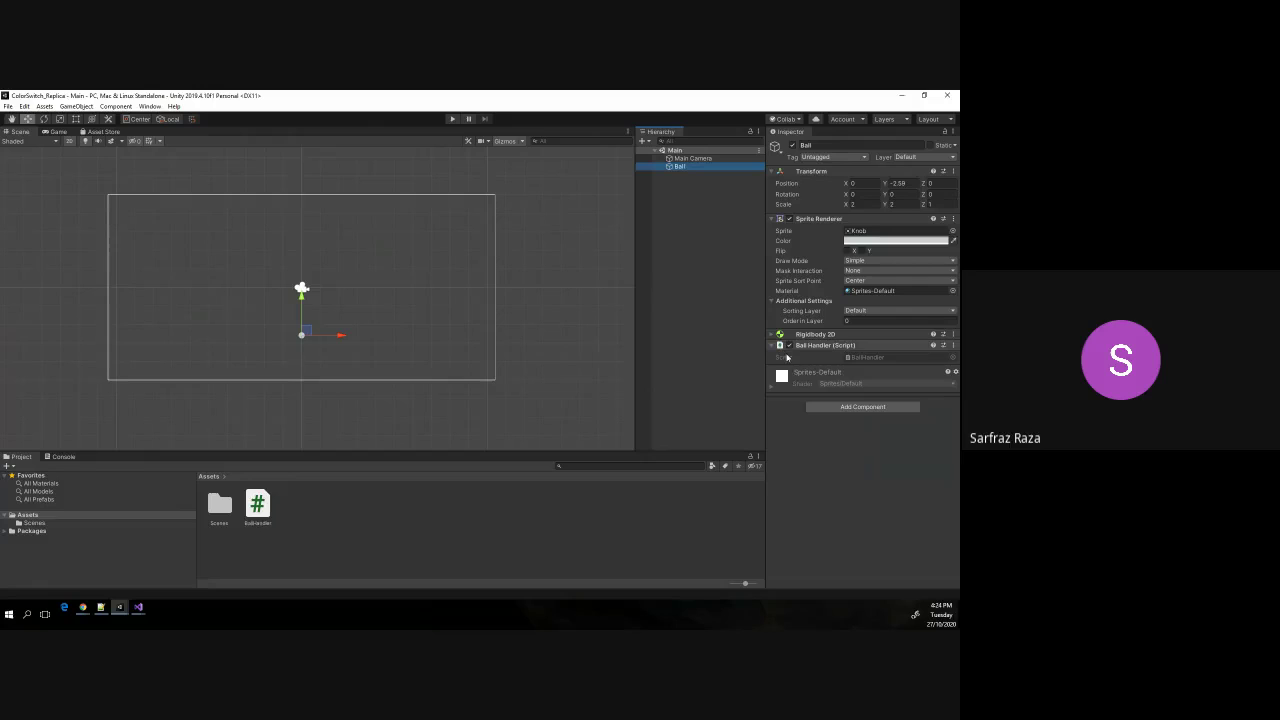
Expand and scroll through the Ball's Rigidbody 2D settings, then go back to the script.
left_click(773, 336)
left_click(771, 336)
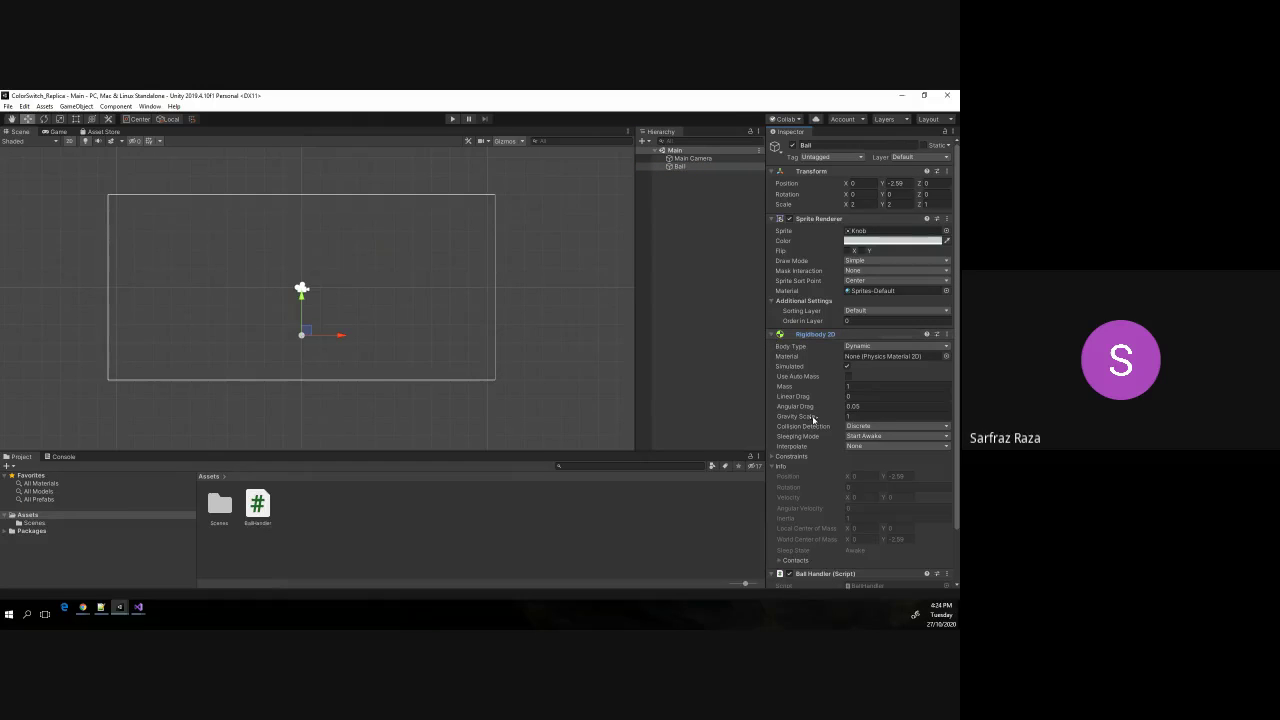
scroll(813, 418, "down", 2)
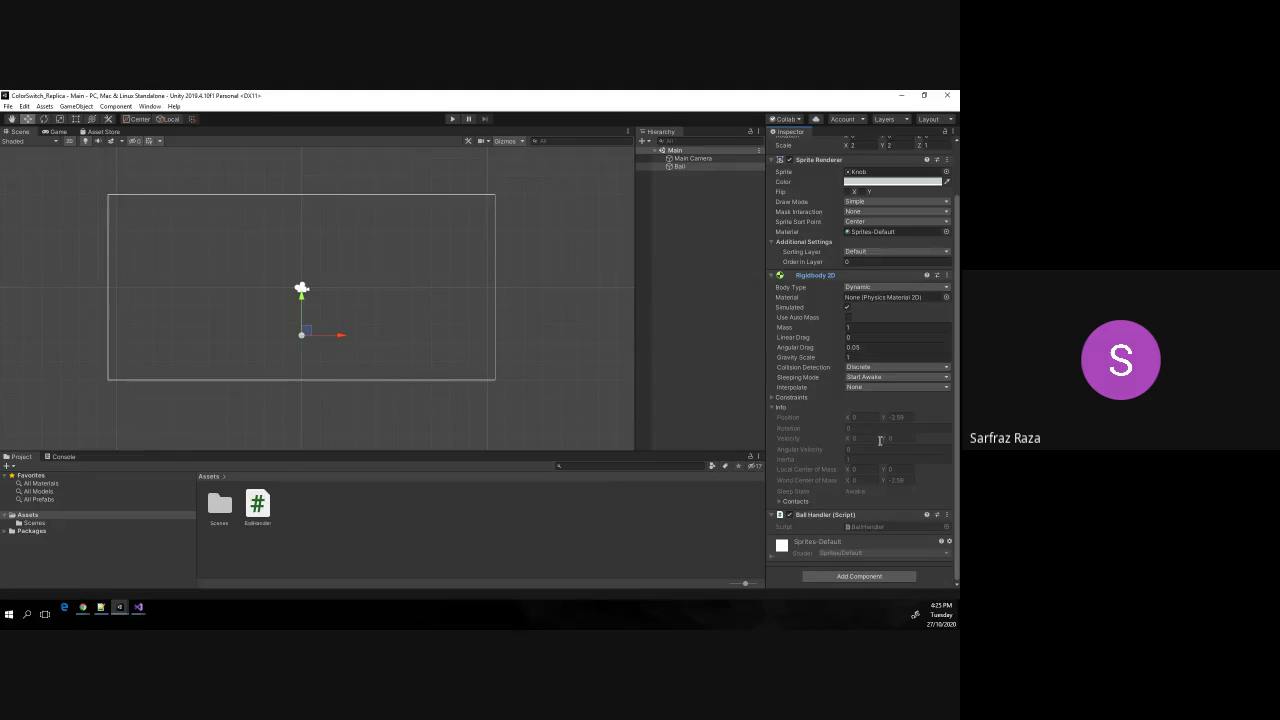
key("alt+Tab")
key("alt+Tab")
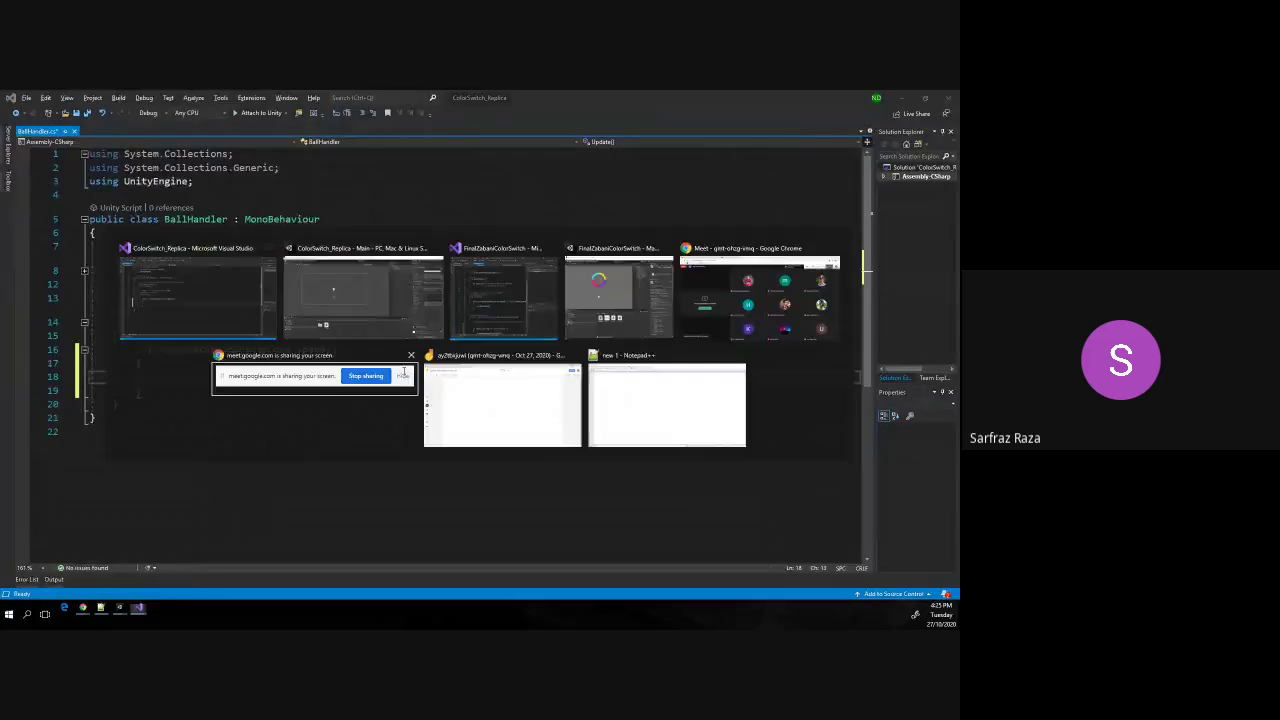
key("alt+Tab")
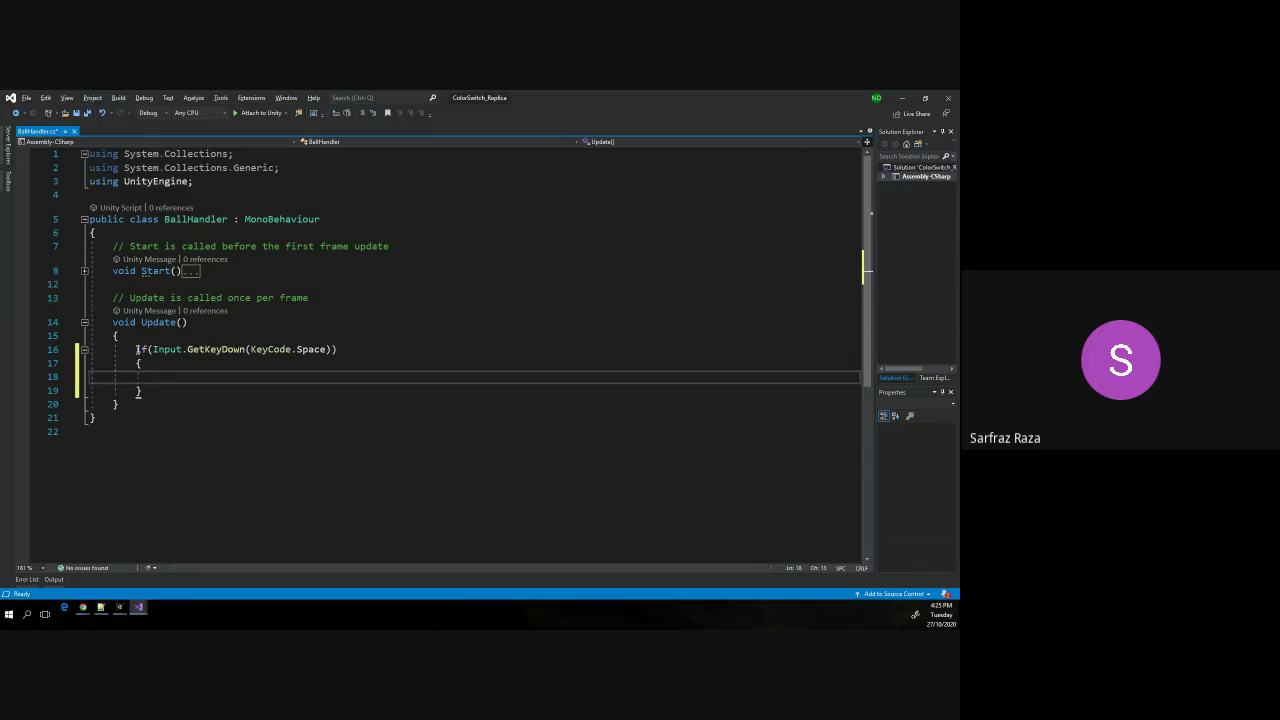
left_click_drag(137, 349, 141, 391)
left_click(142, 391)
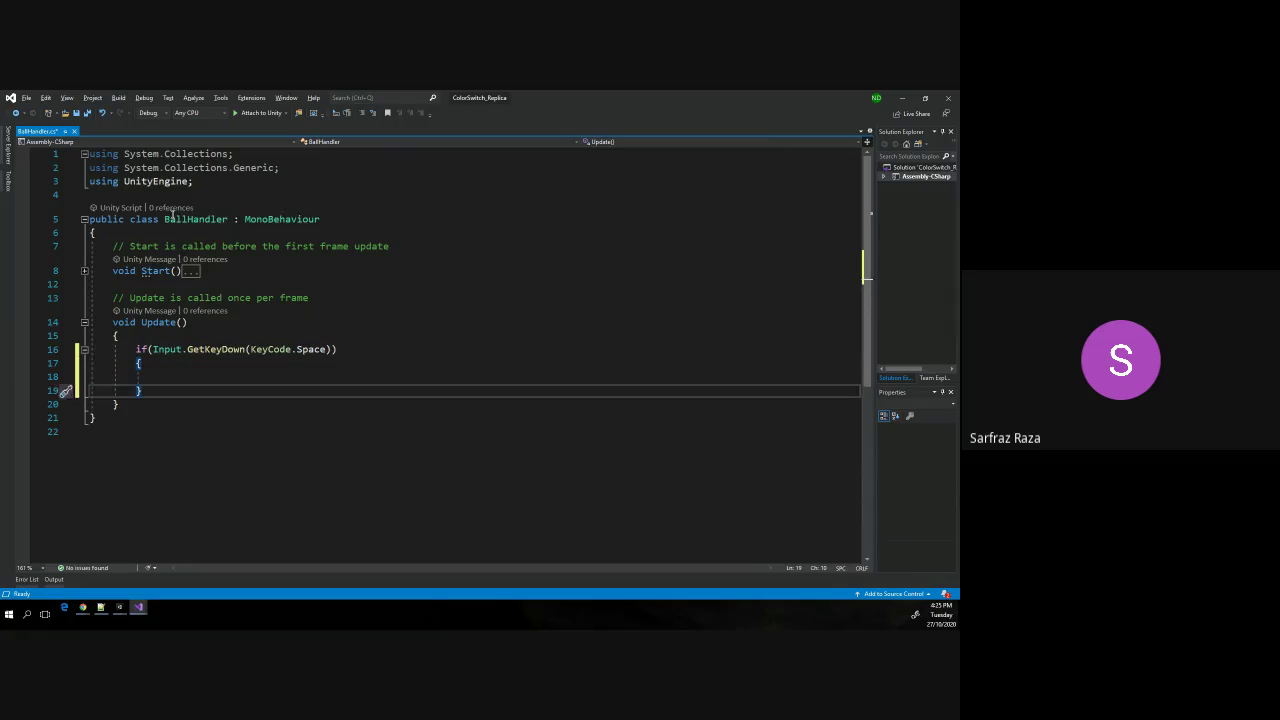
left_click_drag(164, 219, 229, 219)
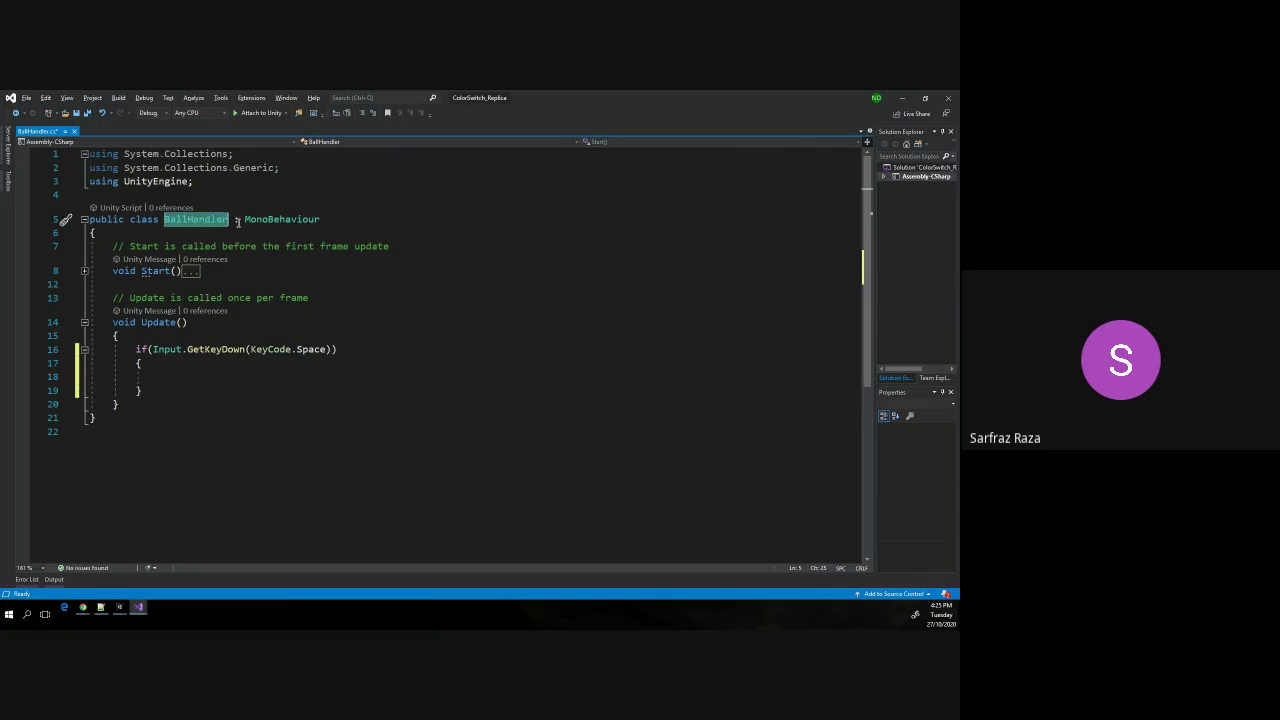
key("alt+Tab")
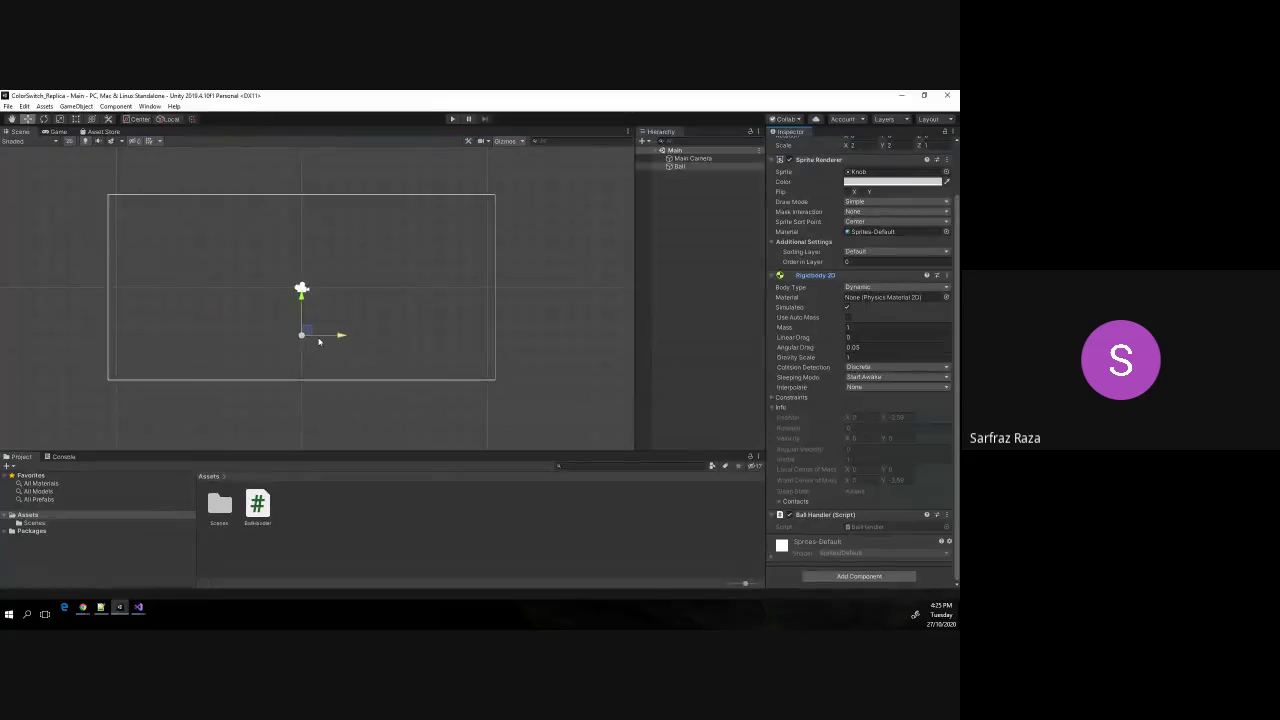
key("alt+Tab")
key("alt+Tab")
key("alt+Tab")
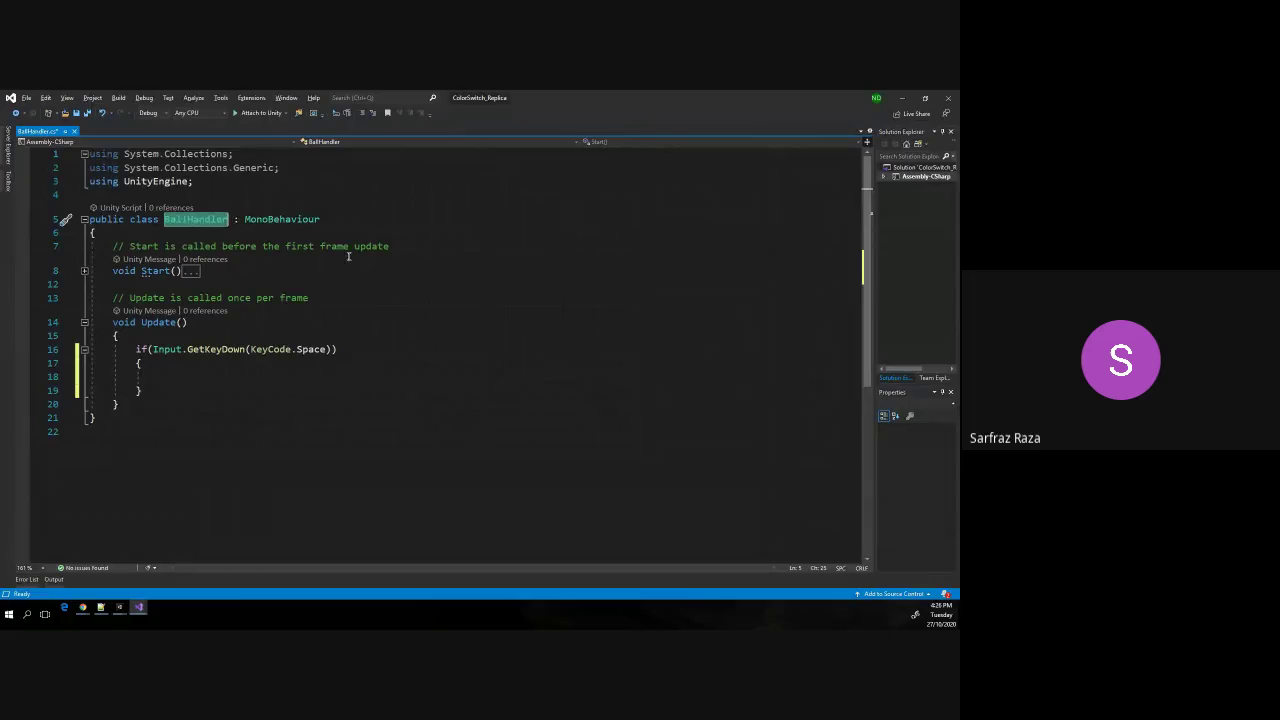
Declare a Rigidbody2D rb field at the top of BallHandler and save.
left_click(359, 234)
key("Return")
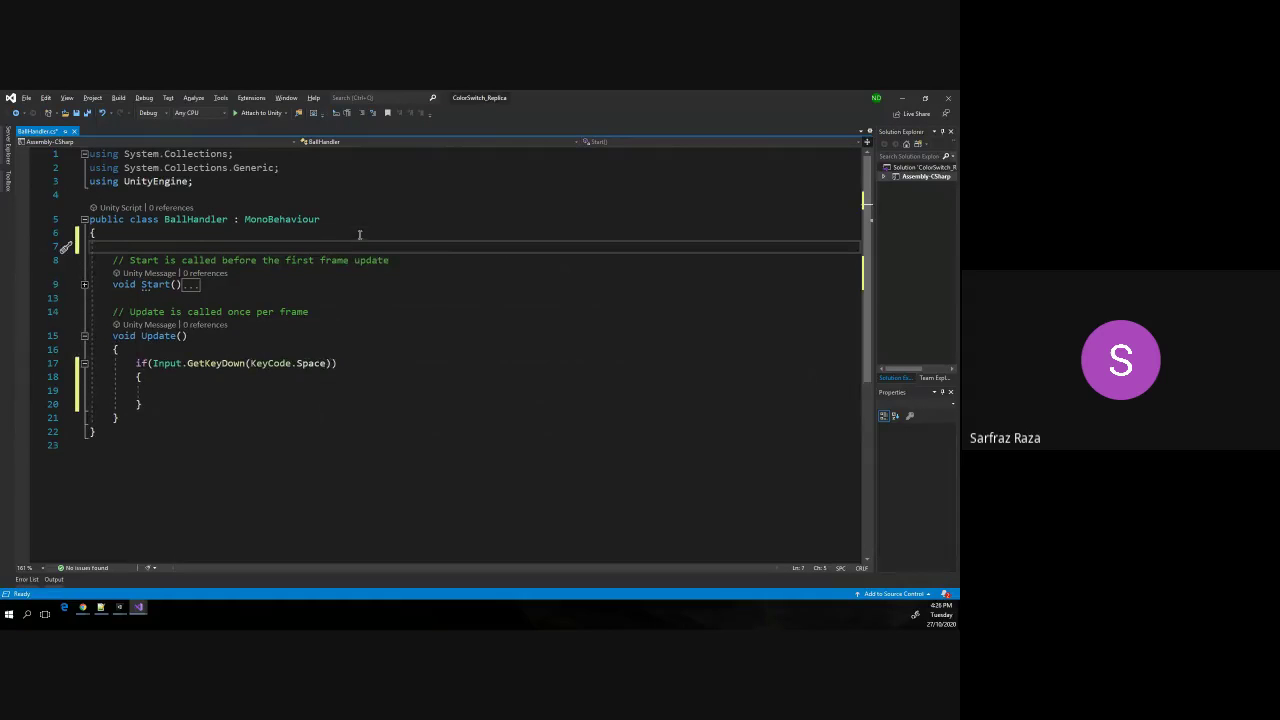
type("R")
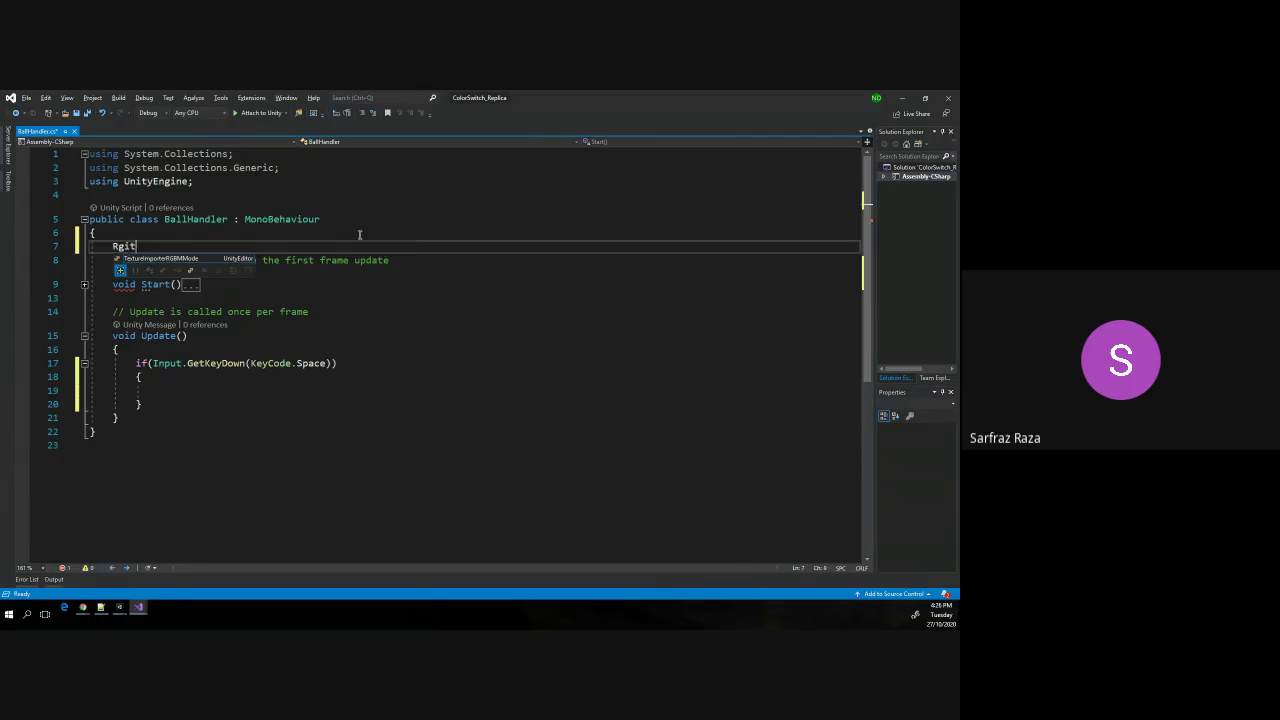
type("igi")
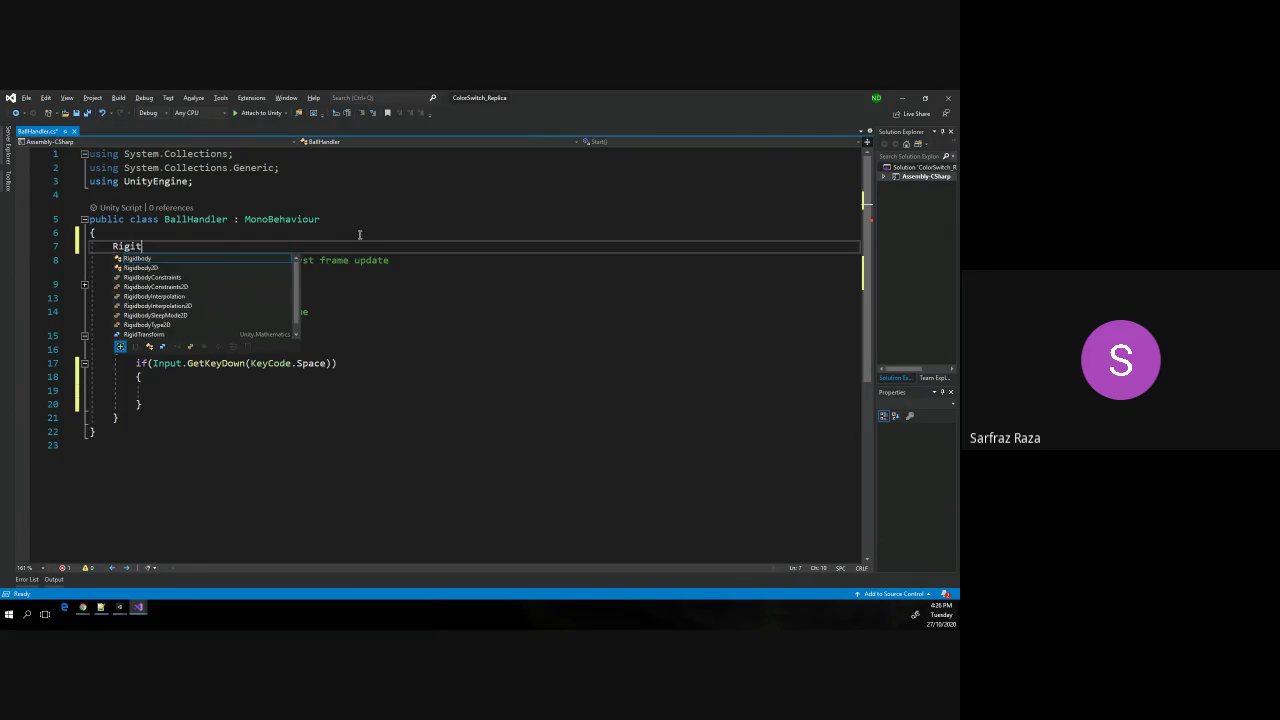
type("t")
key("Tab")
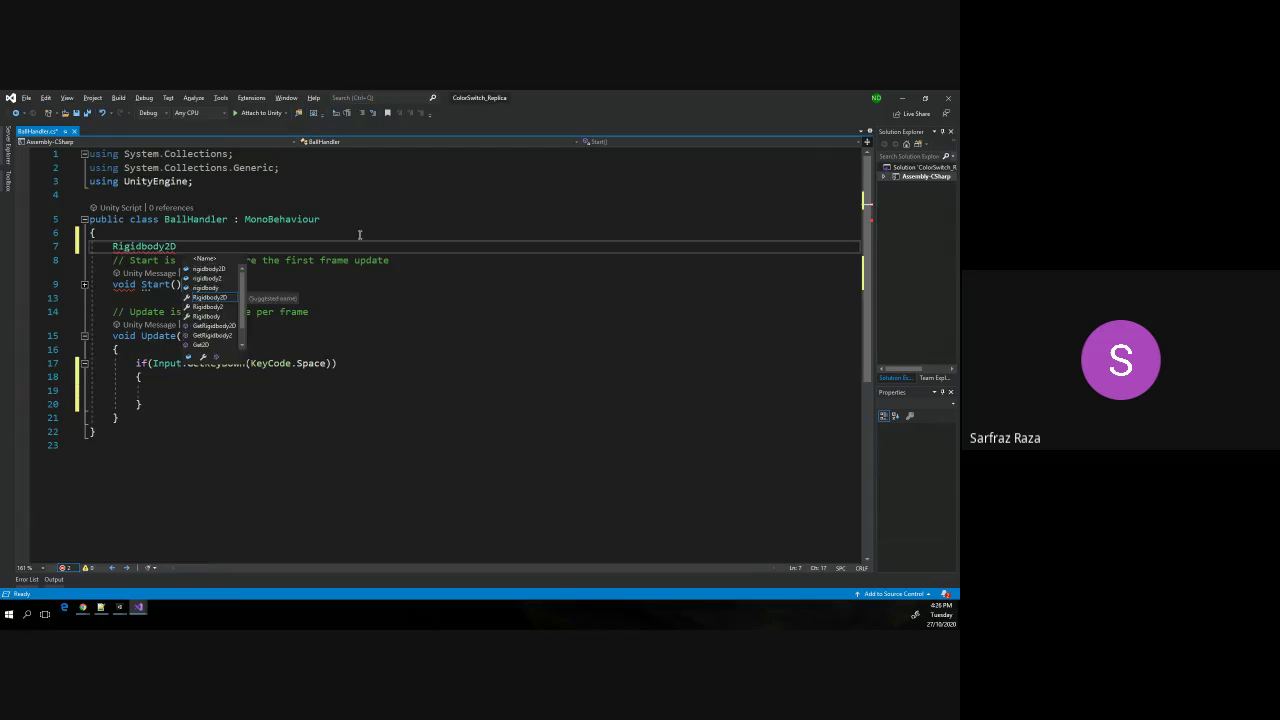
type("rb;")
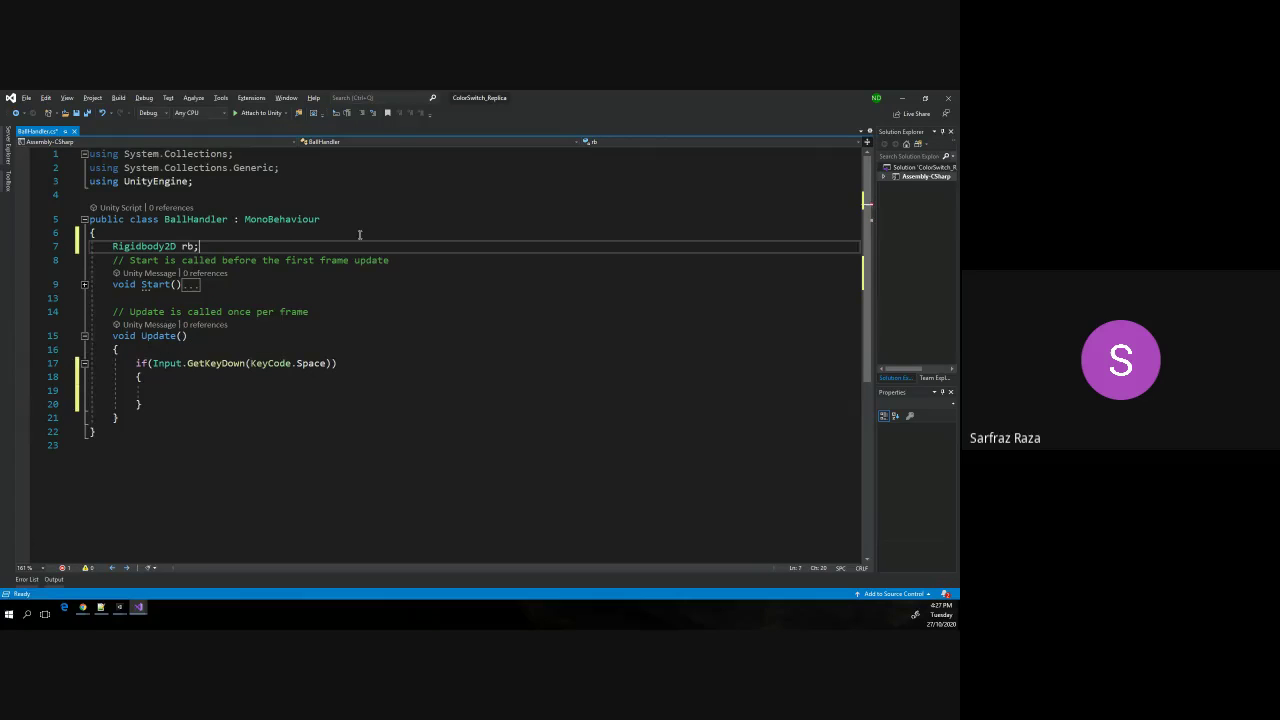
key("Return")
key("ctrl+s")
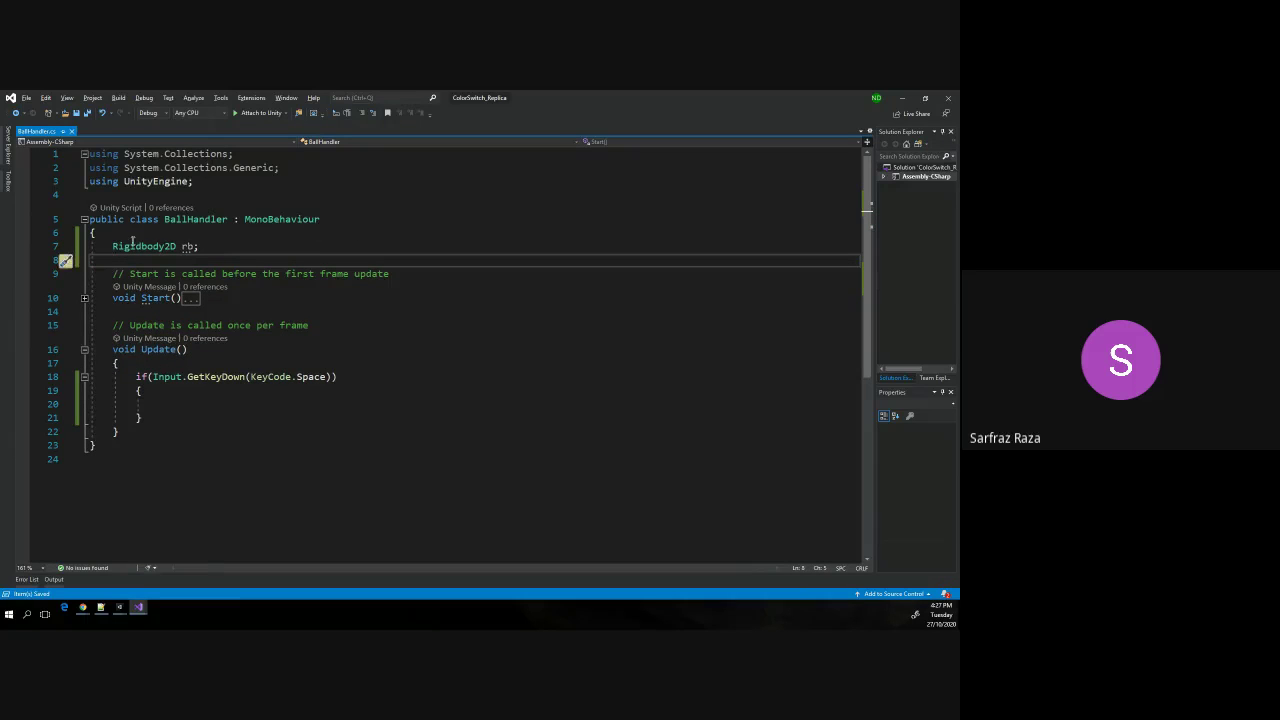
Make the rb declaration public and check Unity for the new Rb field.
mouse_move(111, 246)
left_mouse_down()
mouse_move(159, 249)
mouse_move(113, 246)
left_mouse_up()
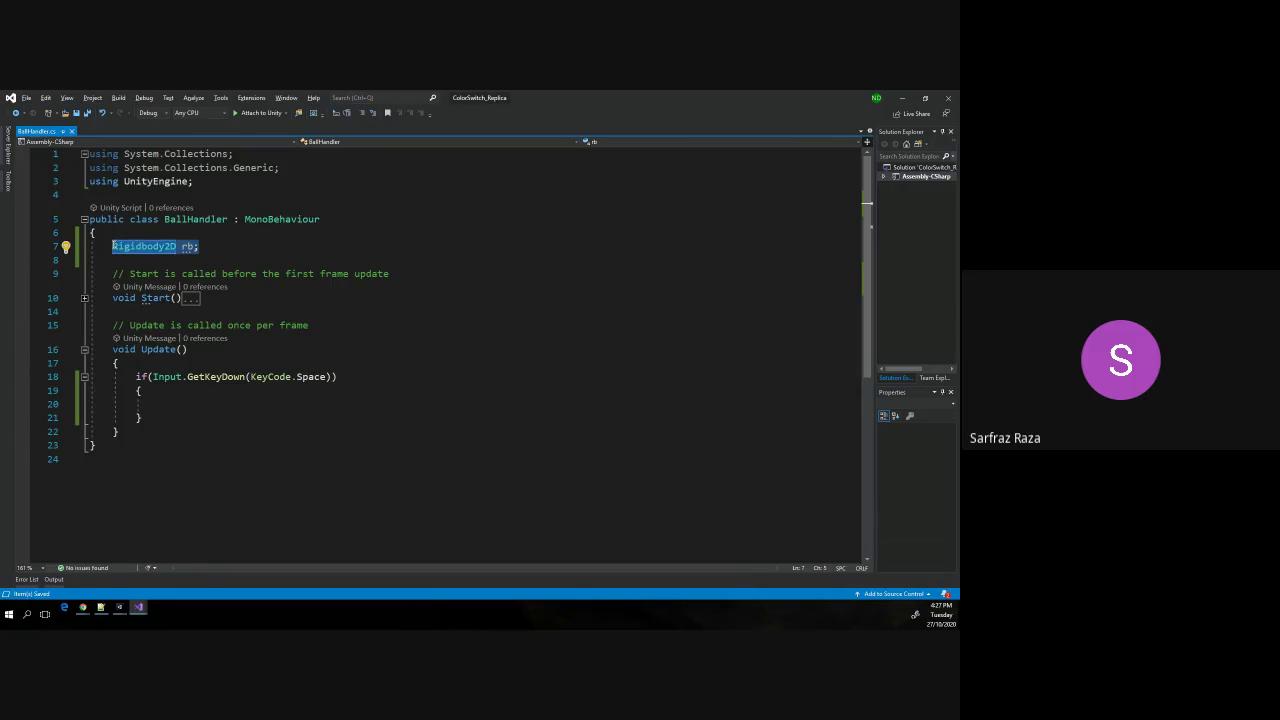
left_click(113, 246)
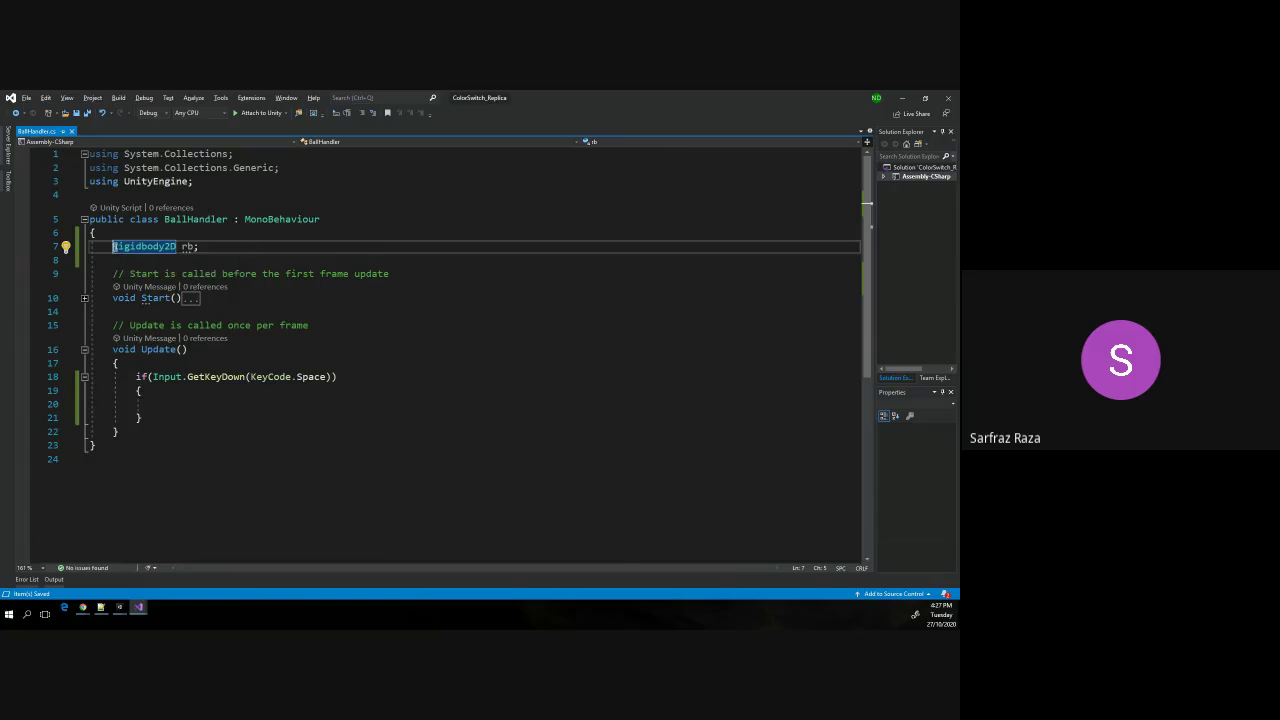
left_click_drag(113, 246, 206, 250)
left_click(211, 251)
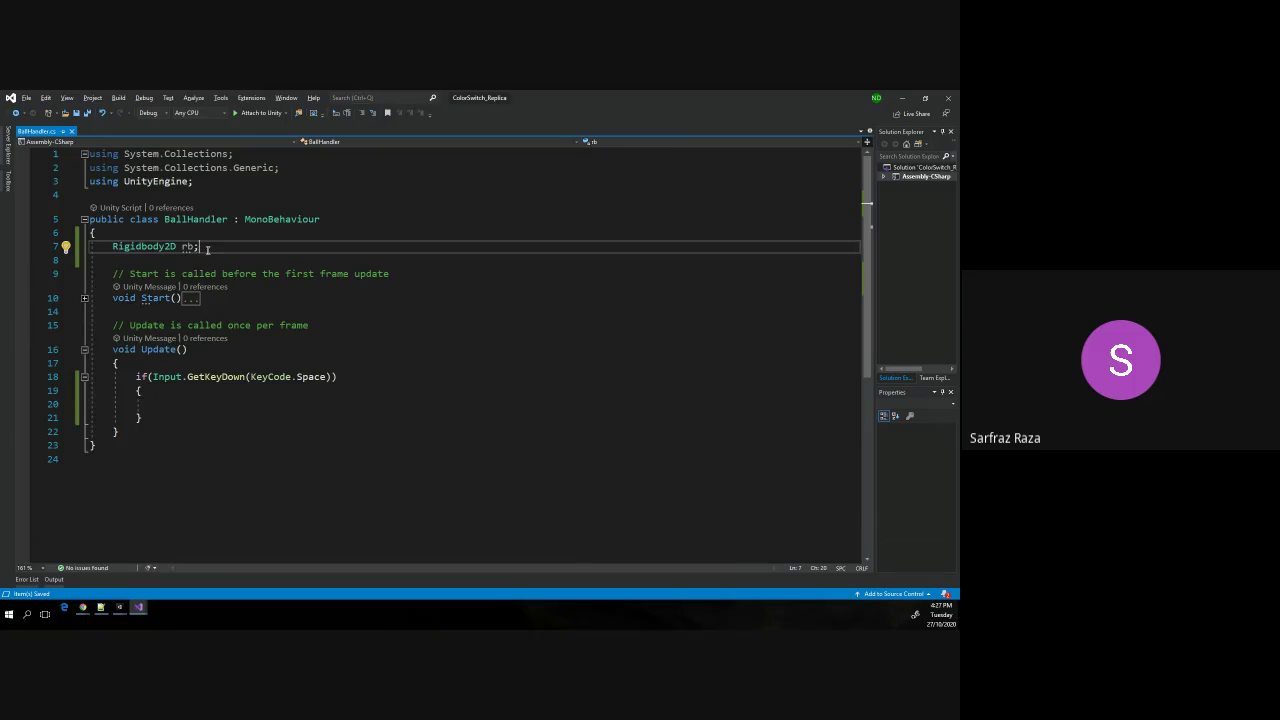
left_click(113, 246)
type("p")
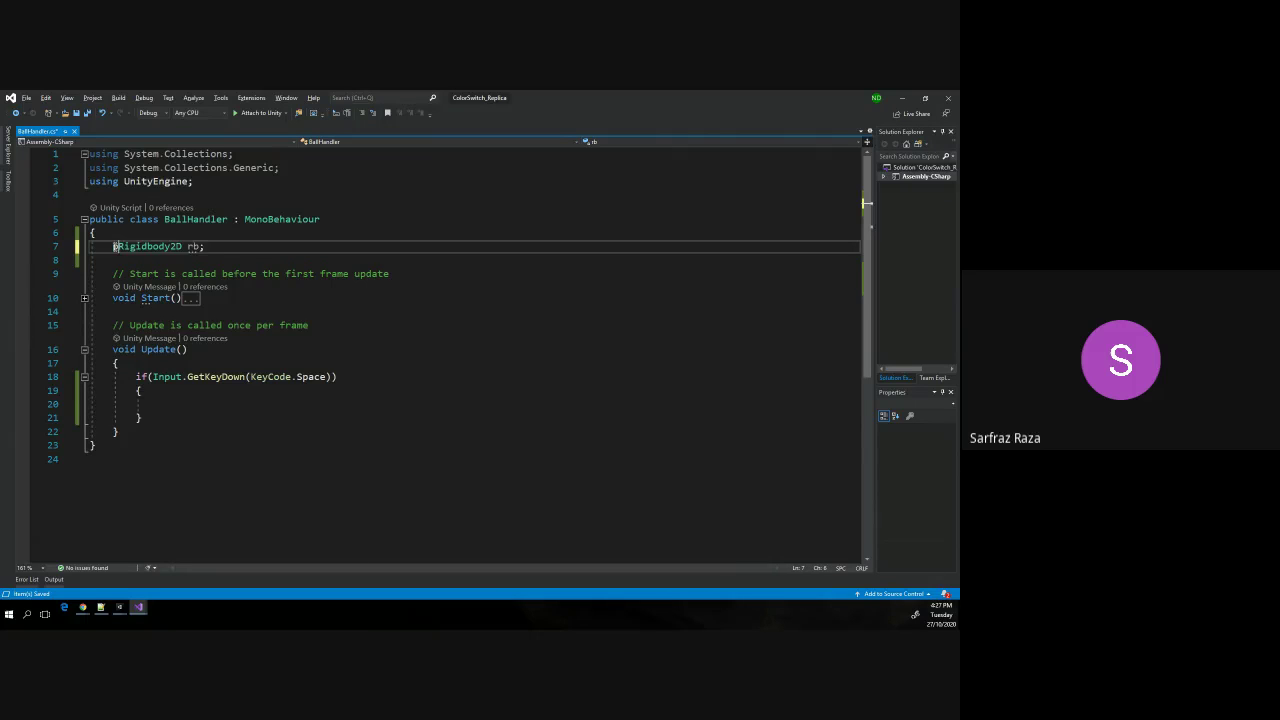
type("ublic")
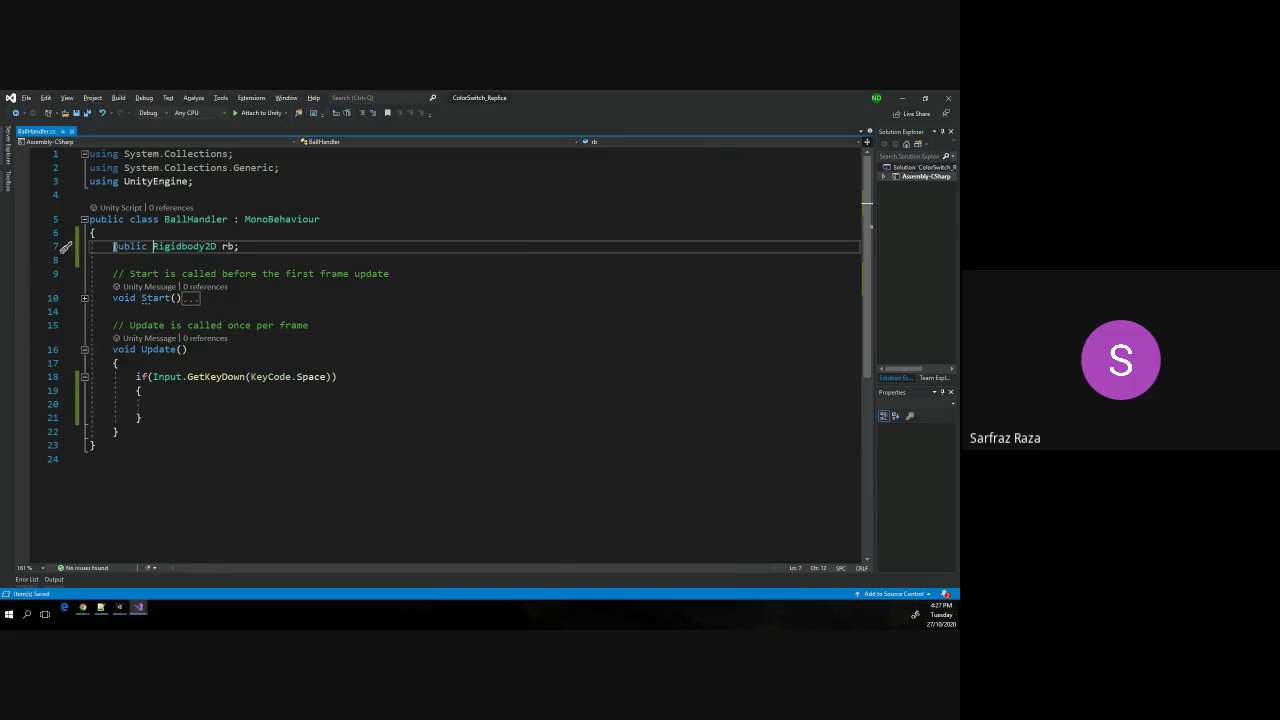
key("alt+Tab")
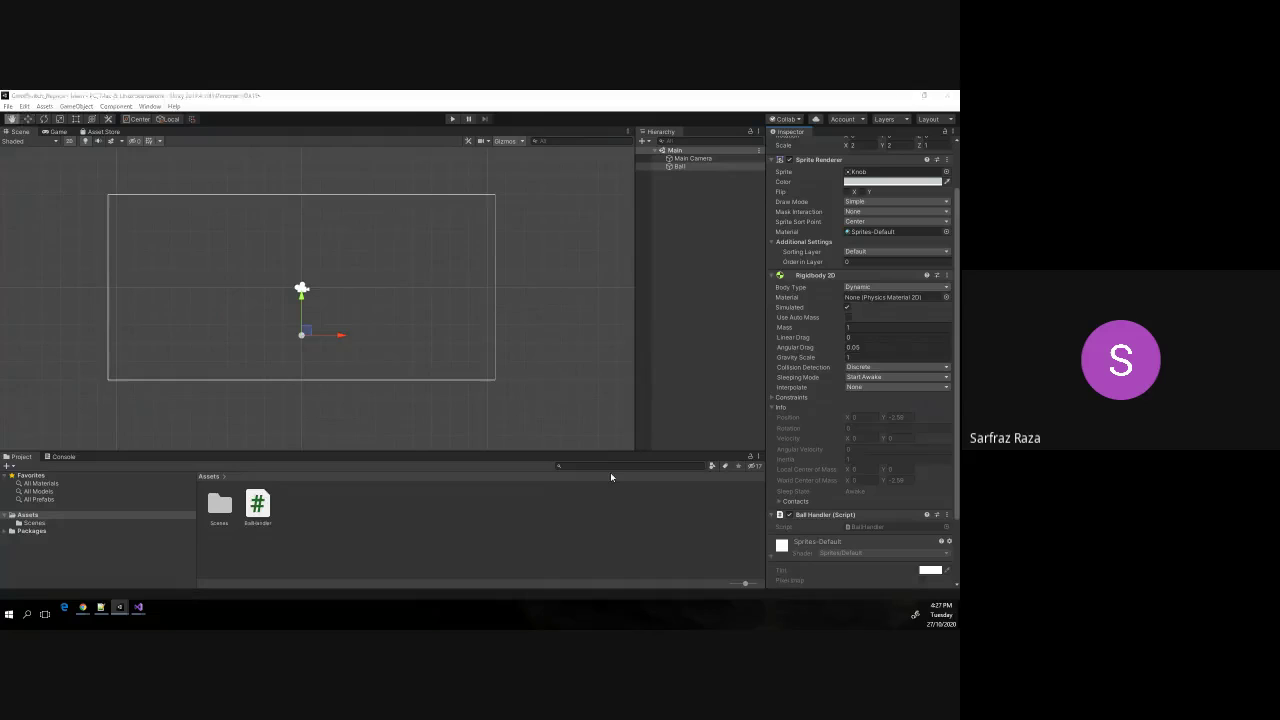
key("alt+Tab")
key("alt+Tab")
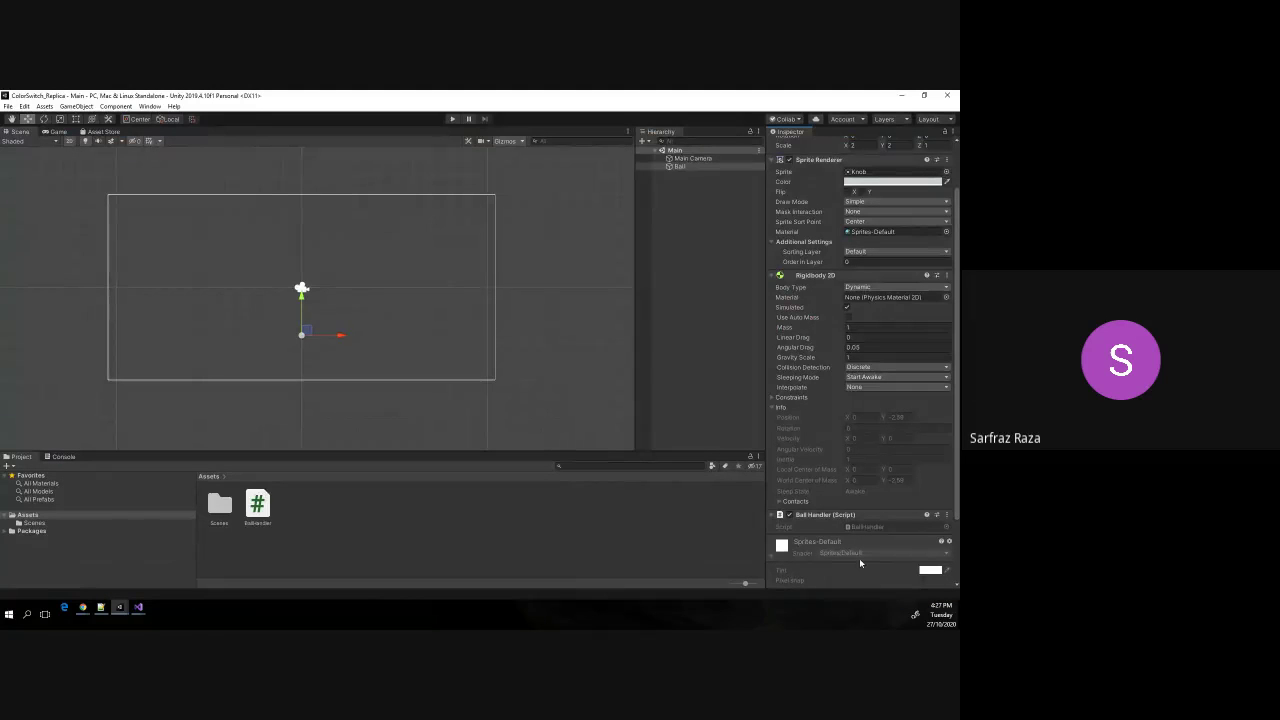
key("alt+Tab")
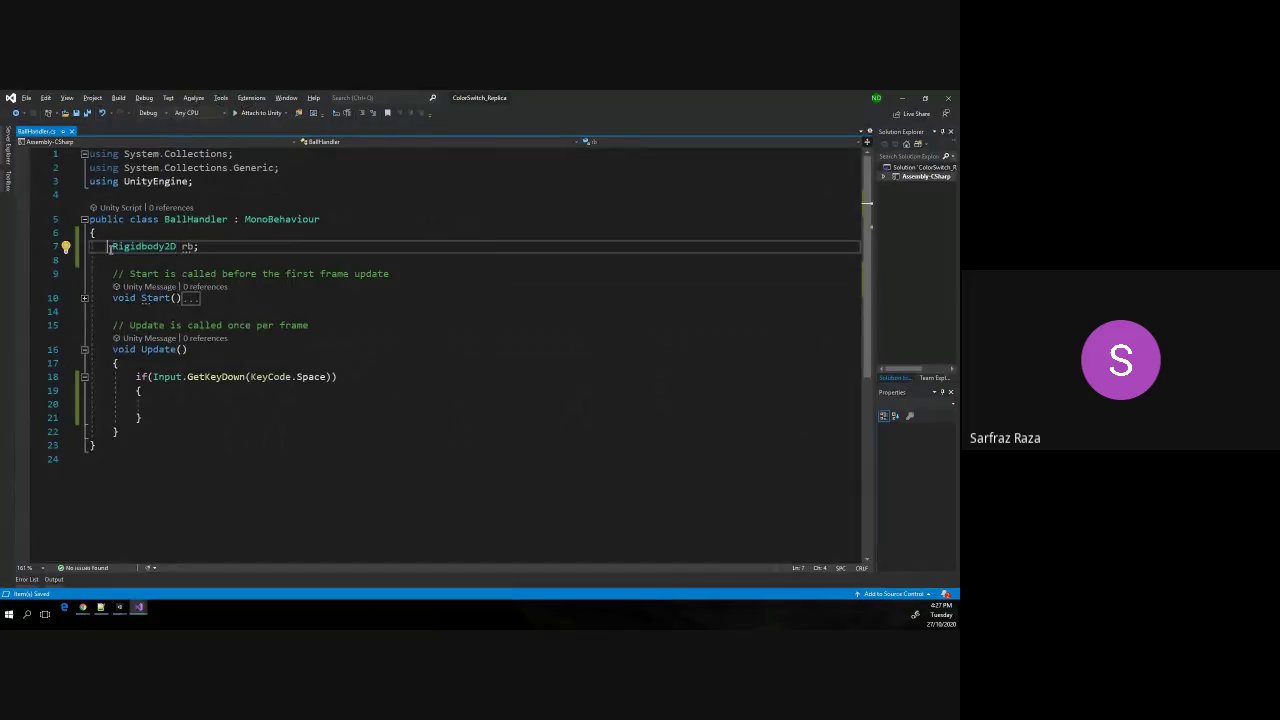
left_click(111, 246)
type("pu")
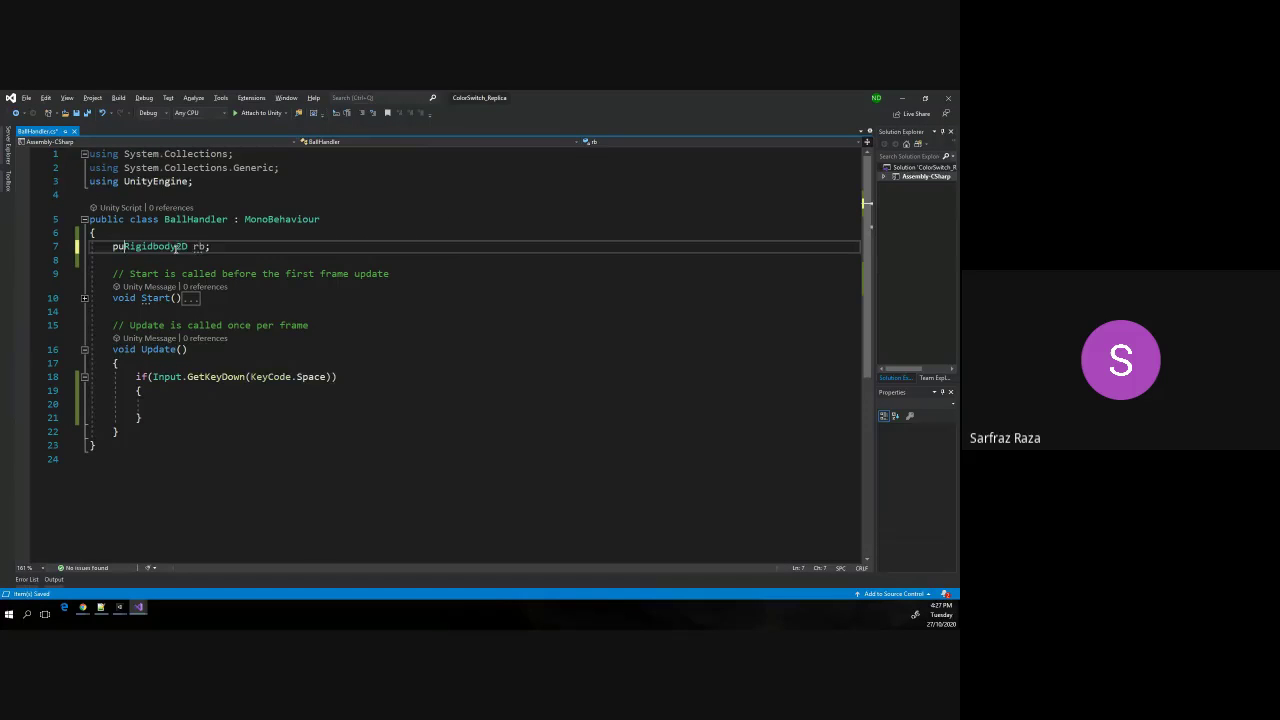
type("blic")
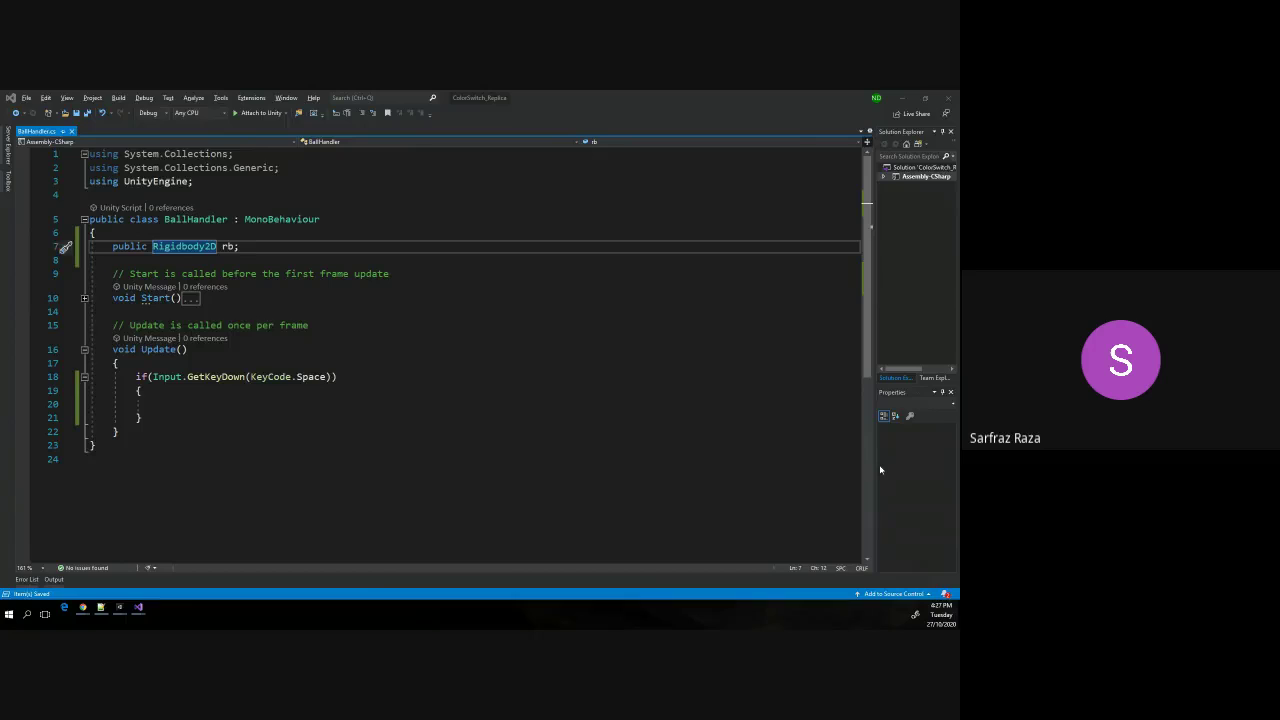
key("alt+Tab")
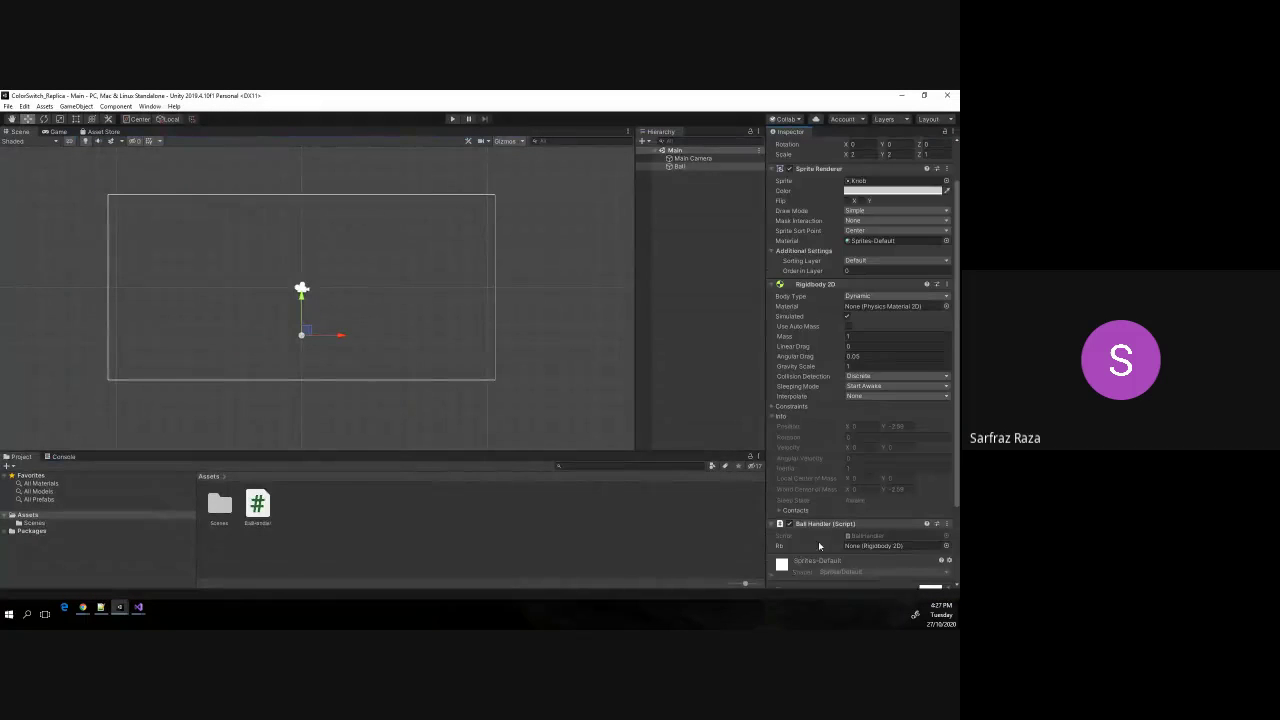
scroll(866, 533, "down", 3)
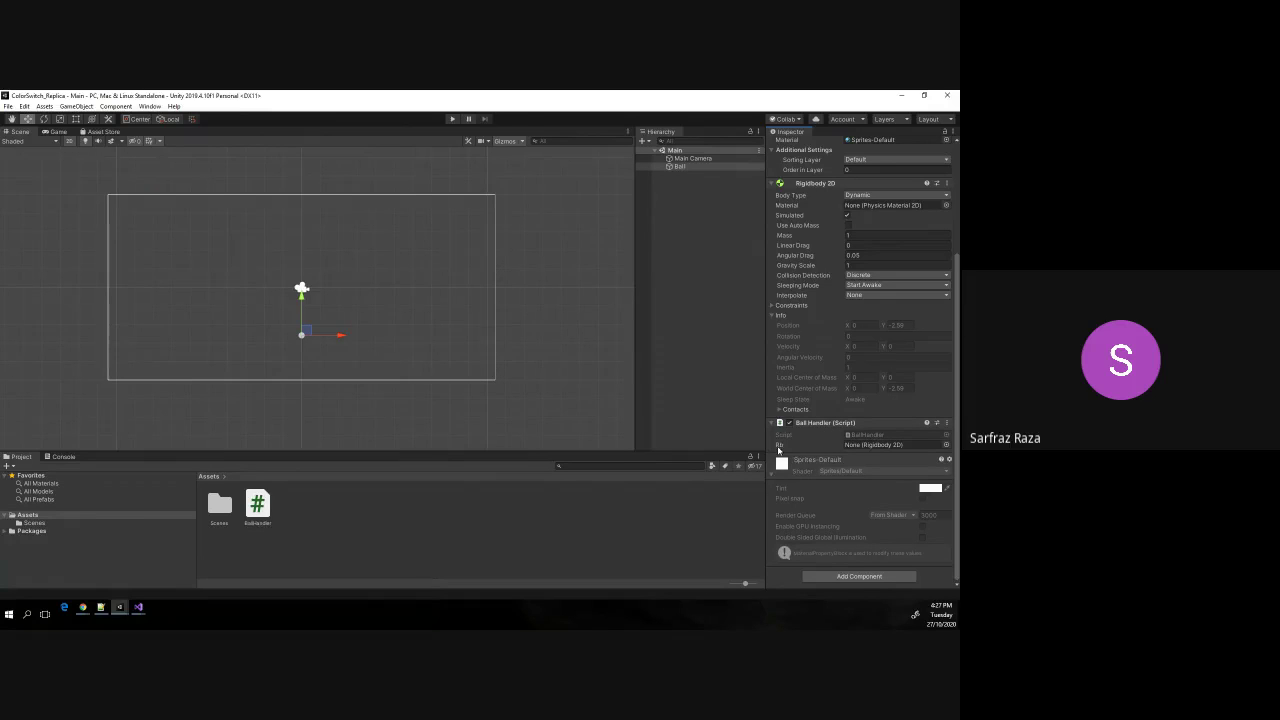
key("alt+Tab")
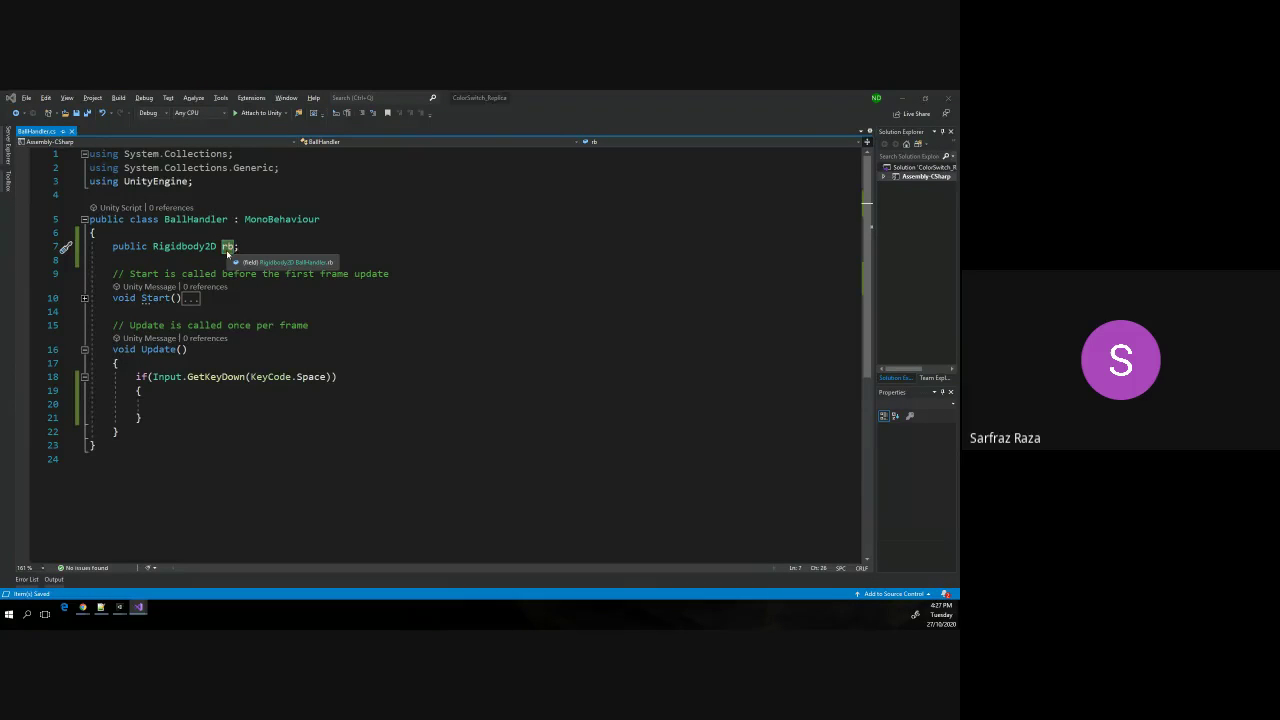
key("alt+Tab")
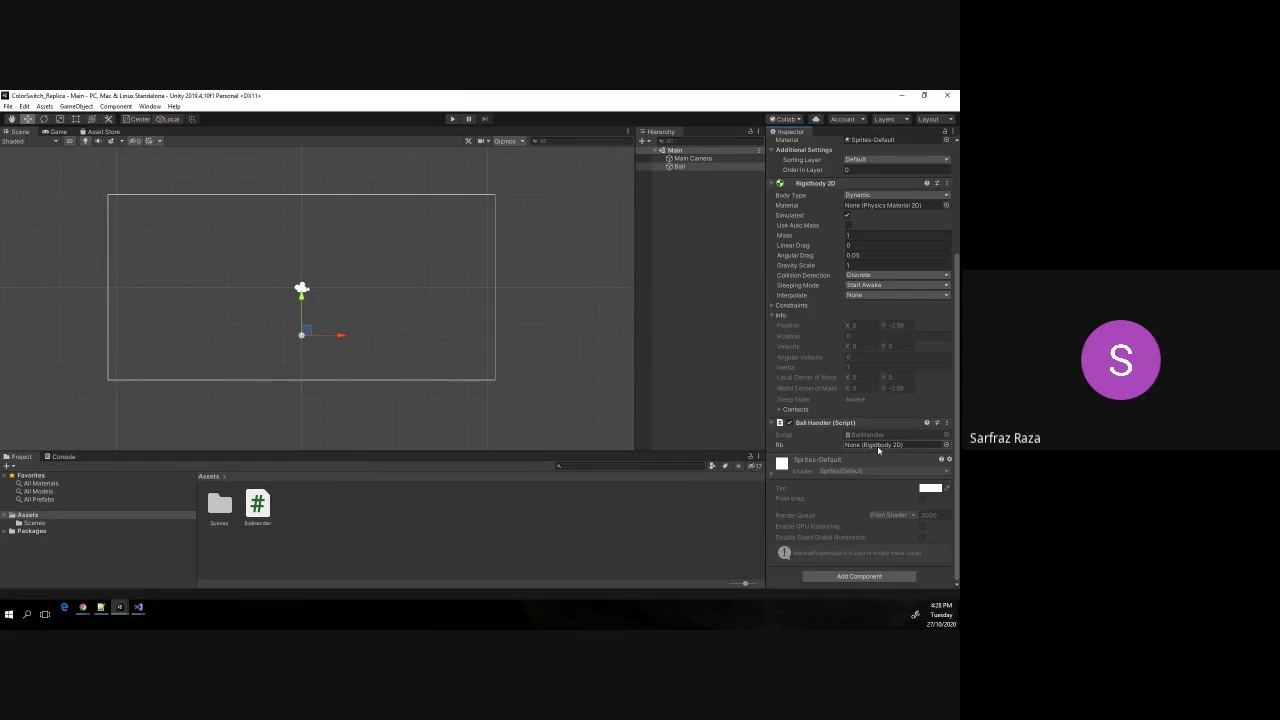
key("alt+Tab")
left_click(106, 246)
left_click_drag(106, 246, 264, 244)
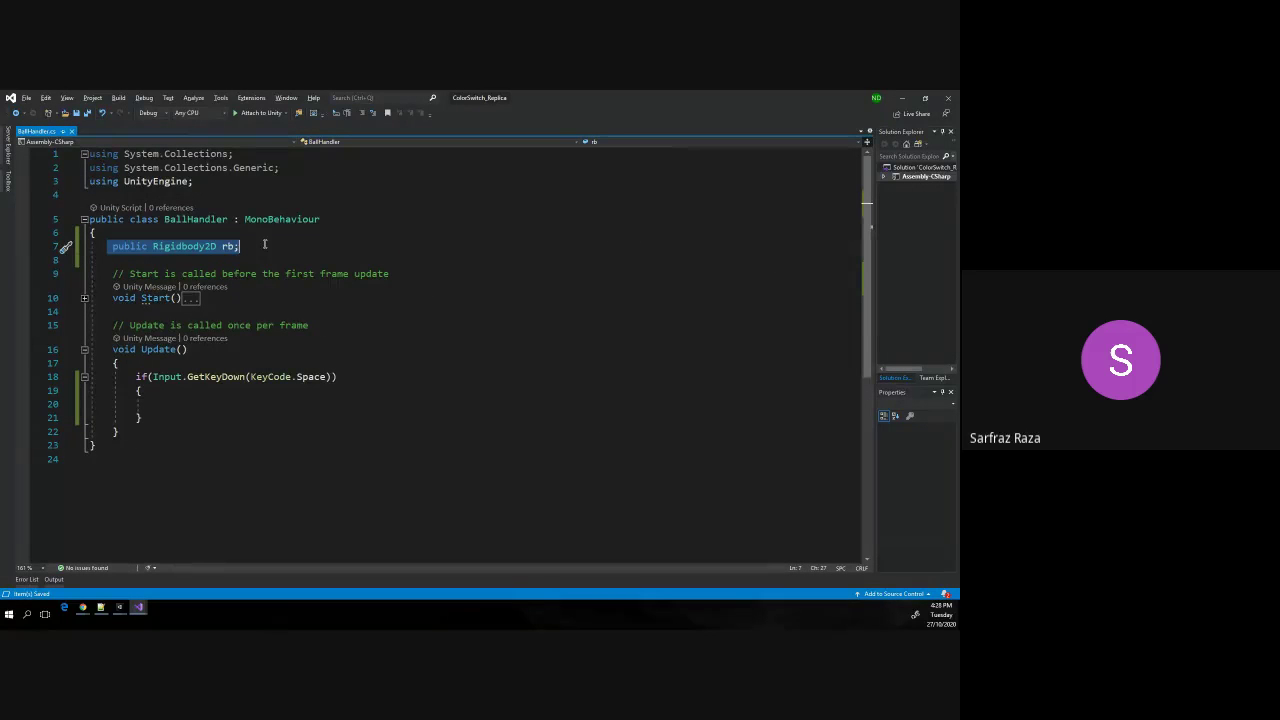
key("alt+Tab")
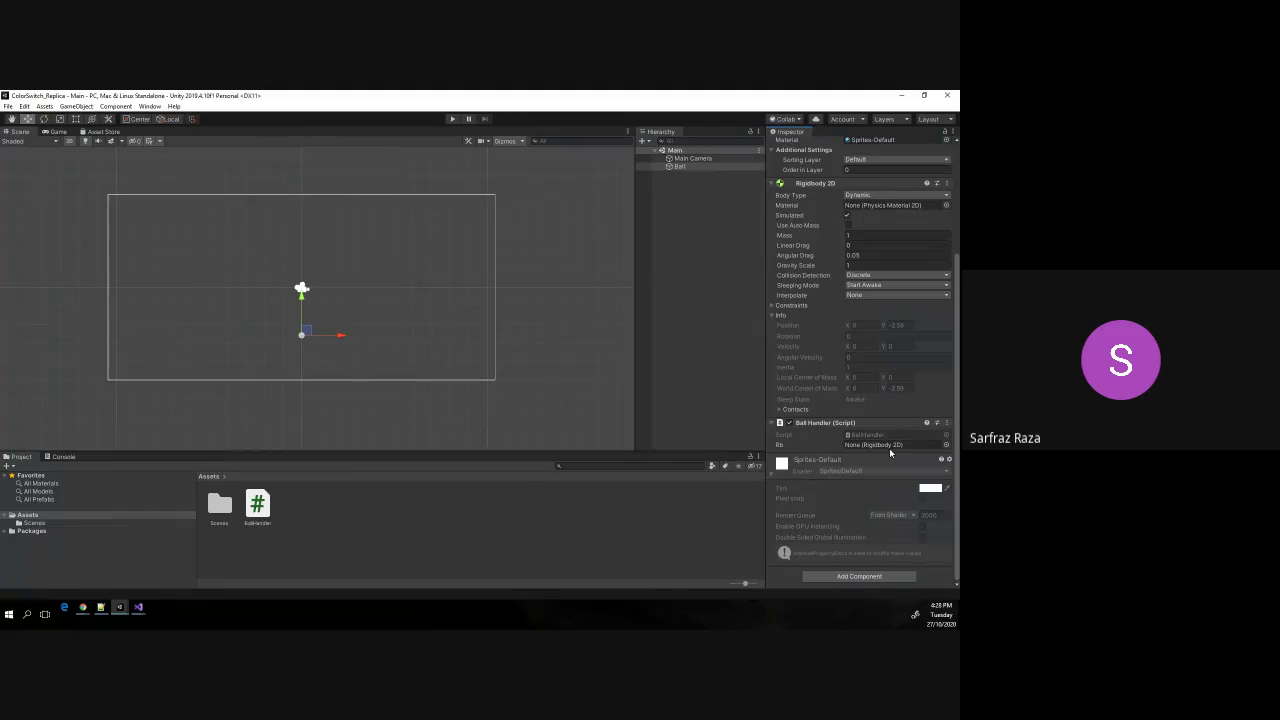
Drag the Ball's Rigidbody 2D into the Ball Handler's Rb field and save the Main scene.
left_click(680, 167)
left_click_drag(808, 423, 882, 450)
left_click_drag(881, 449, 880, 446)
key("ctrl+s")
Highlight the public Rigidbody2D rb declaration in the BallHandler script.
key("alt+Tab")
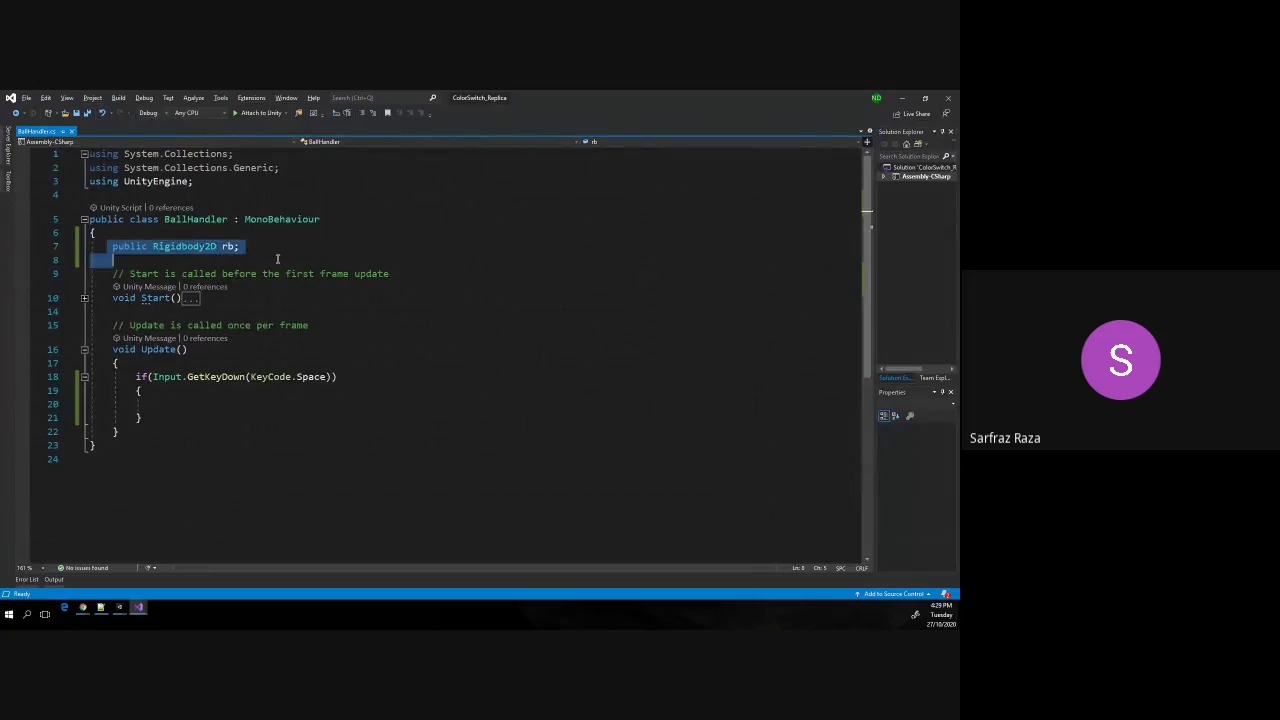
left_click_drag(239, 246, 137, 238)
left_click(113, 246)
double_click(195, 219)
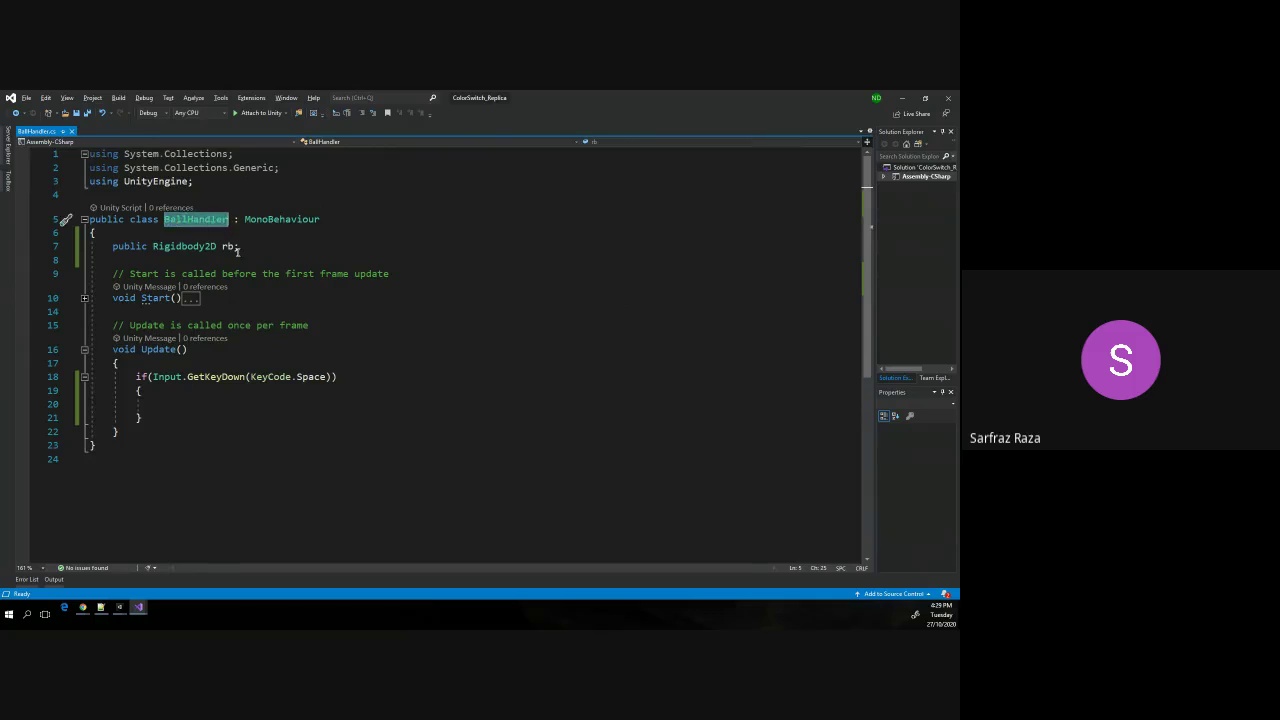
left_click_drag(240, 246, 108, 246)
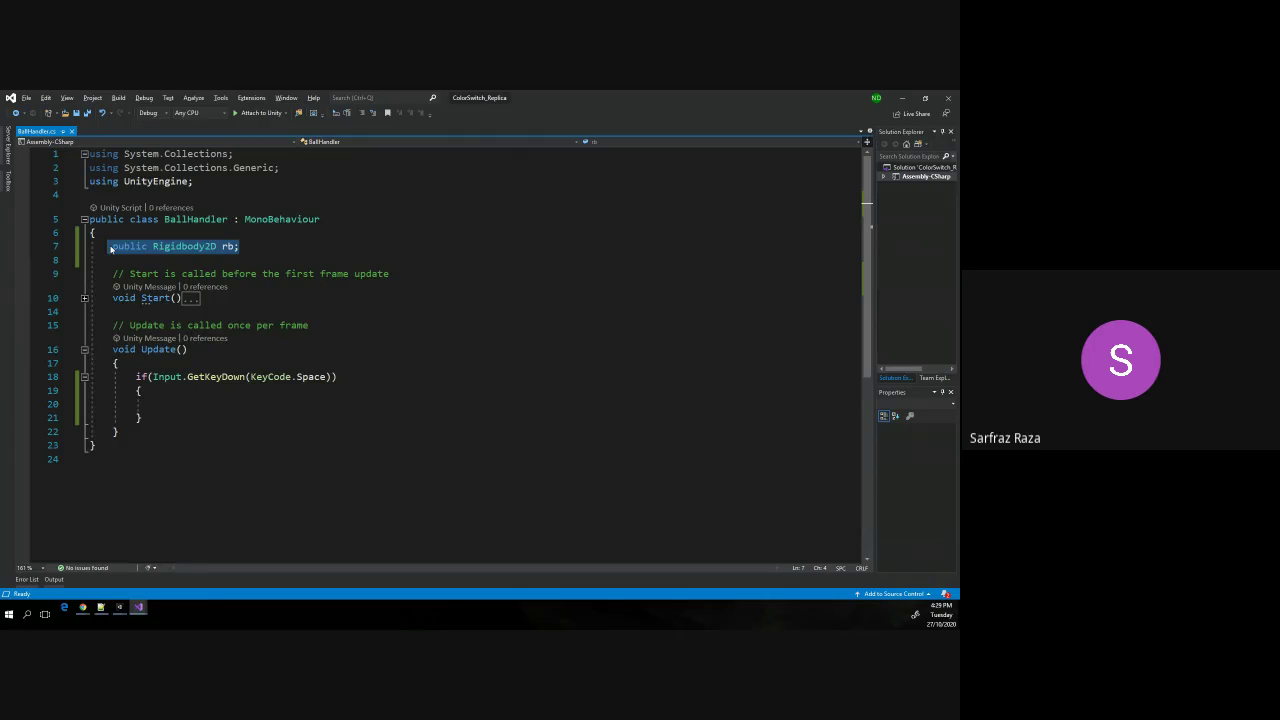
left_click_drag(113, 246, 269, 246)
left_click(234, 246)
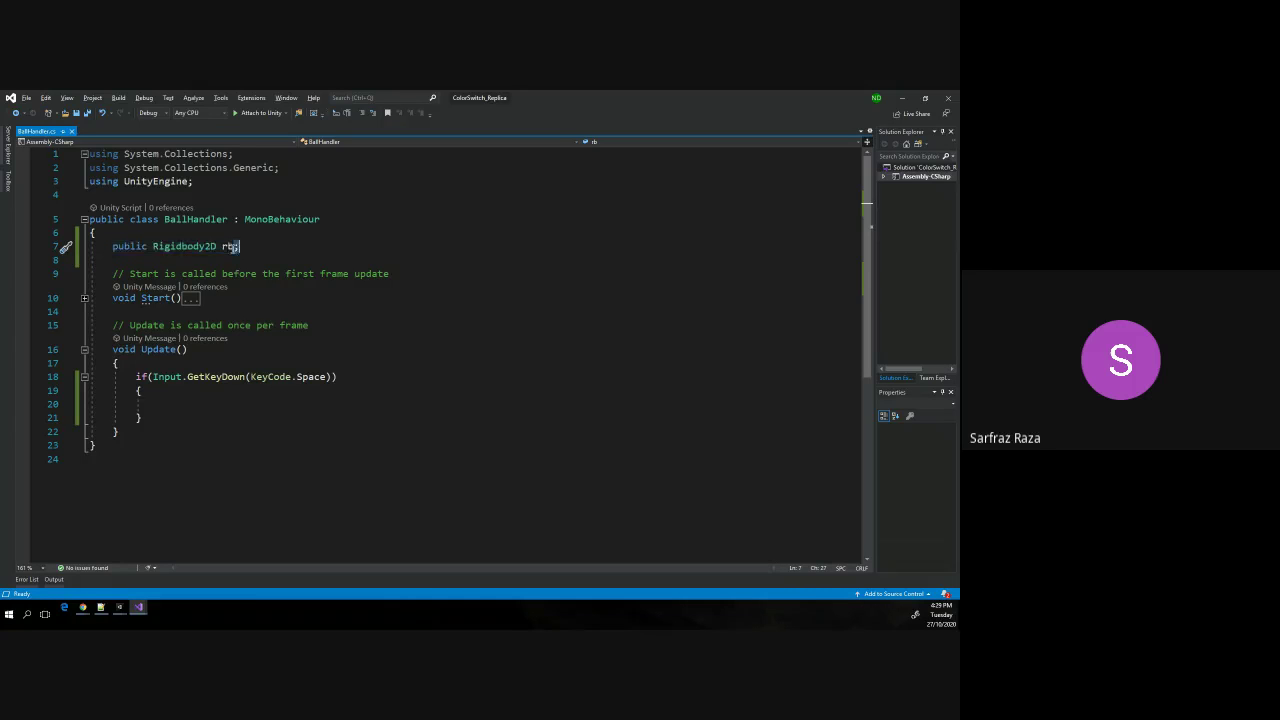
key("alt+Tab")
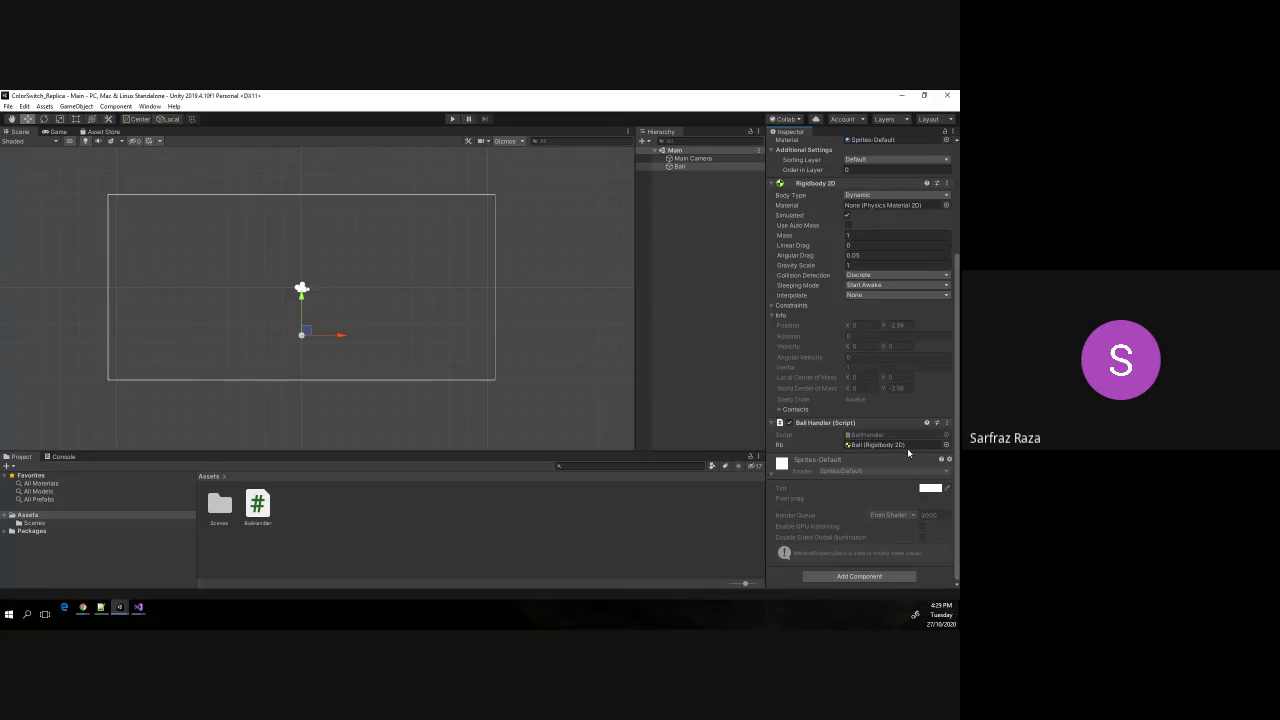
Type rb.velocity = new Vector2(0, 1* in the Space-key block, completing velocity via IntelliSense.
key("alt+Tab")
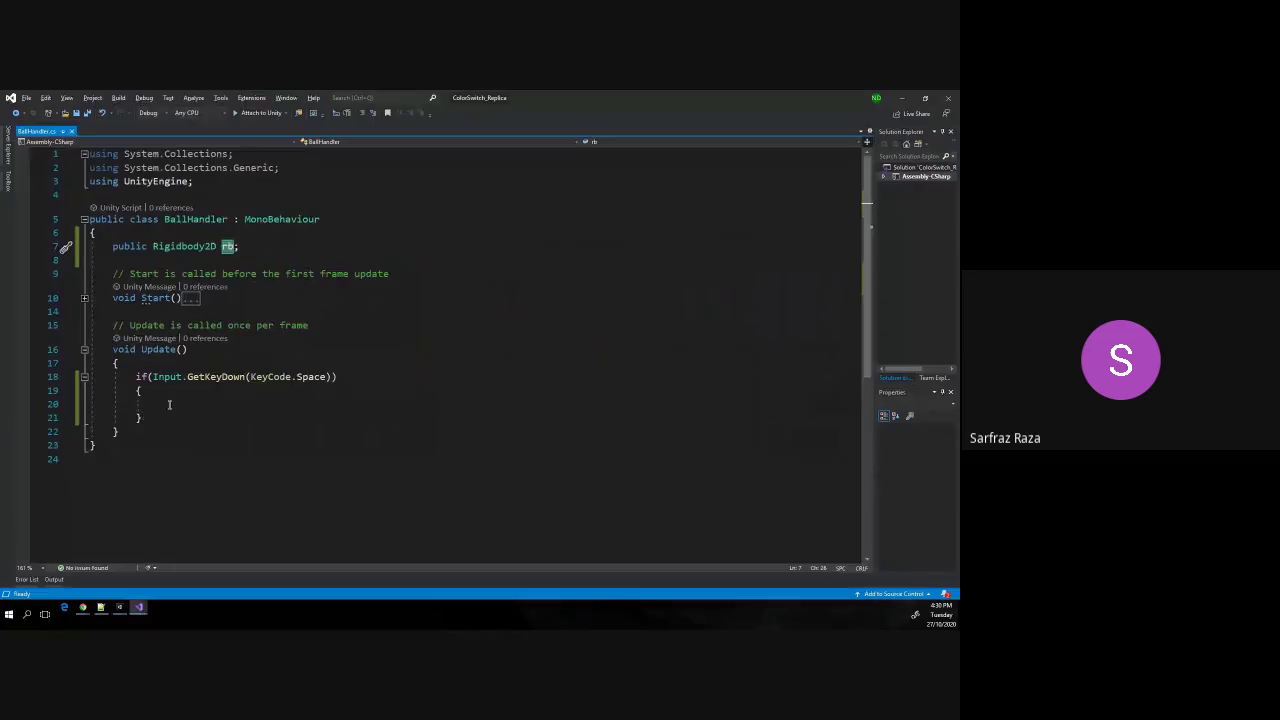
left_click(180, 402)
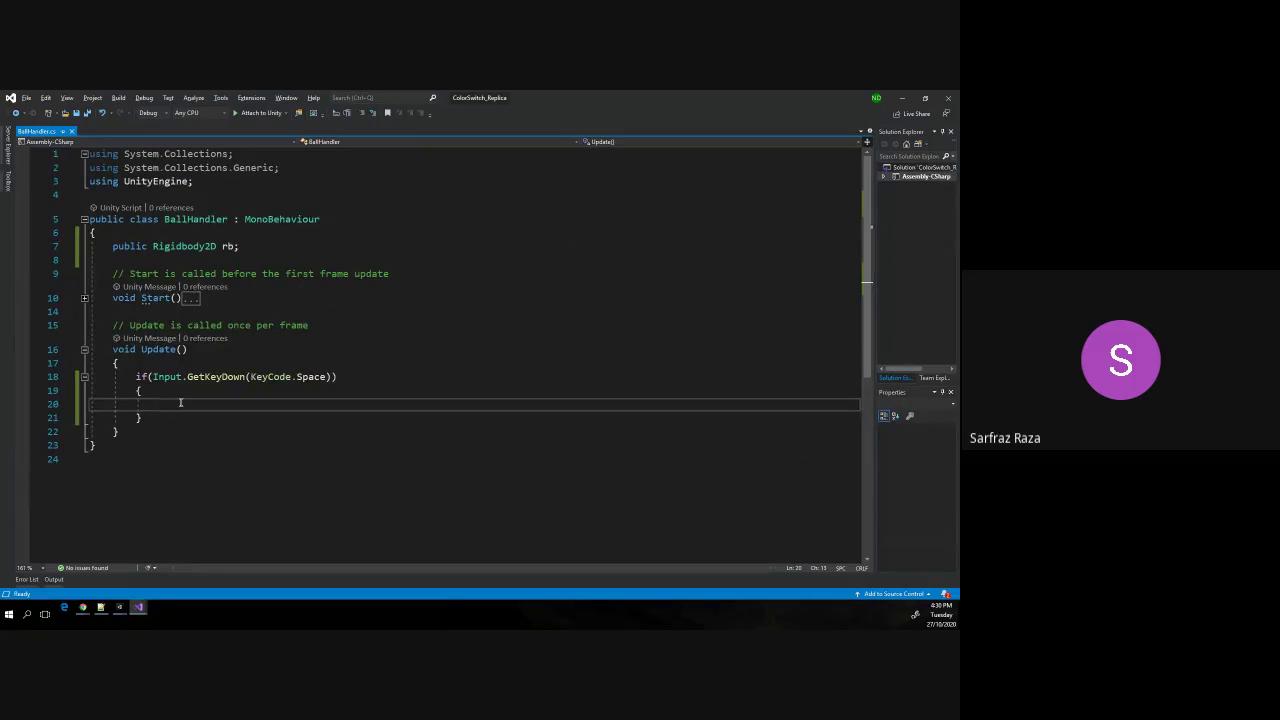
type("rb.")
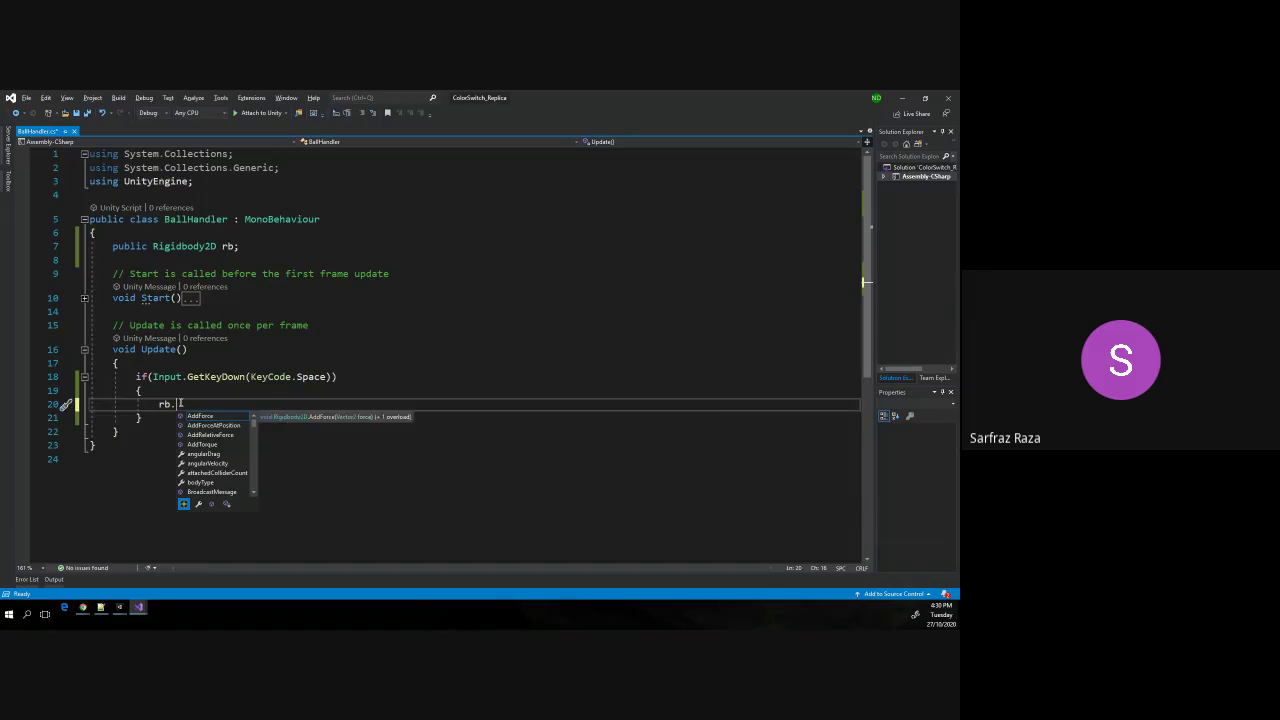
type("Vec")
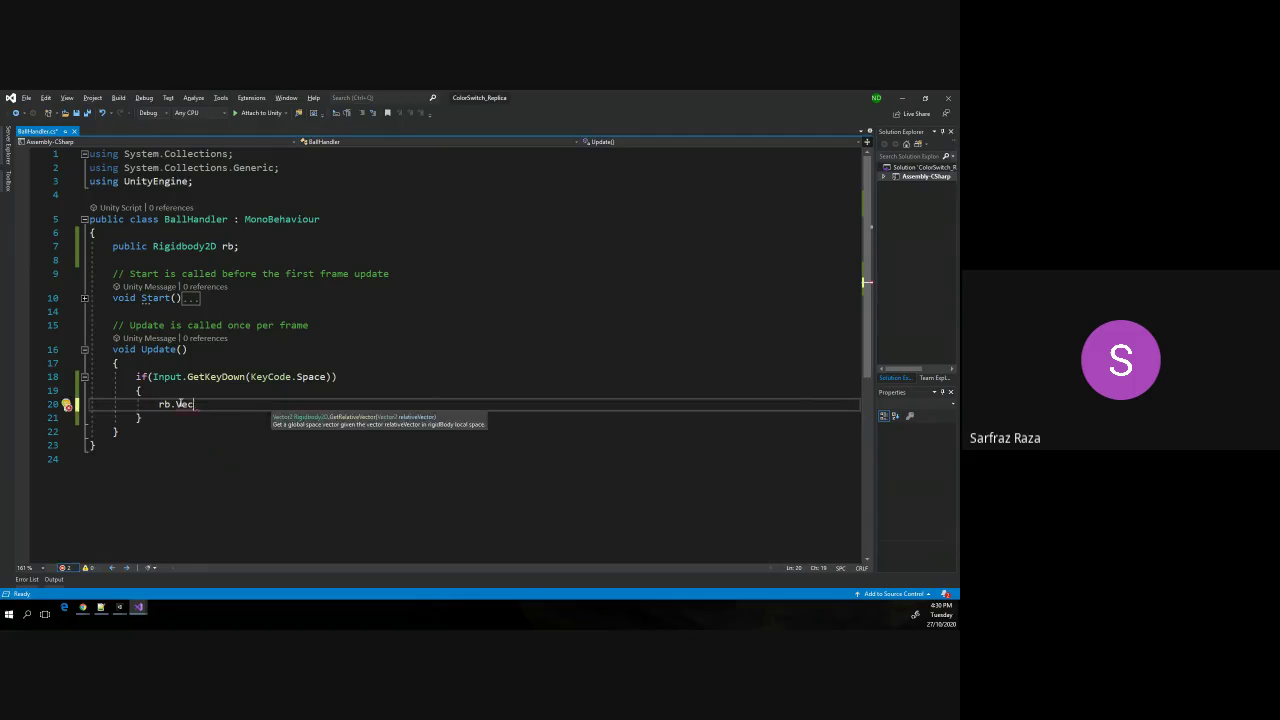
key("BackSpace")
key("BackSpace")
key("BackSpace")
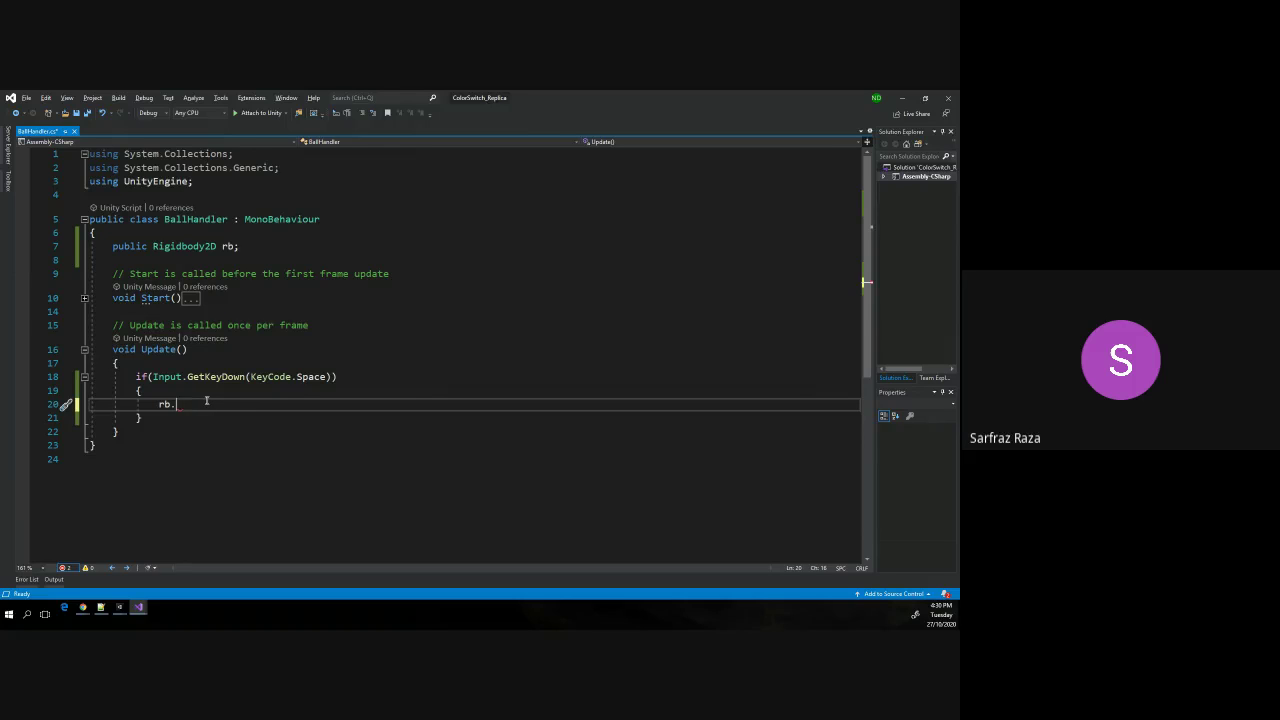
key("ctrl+space")
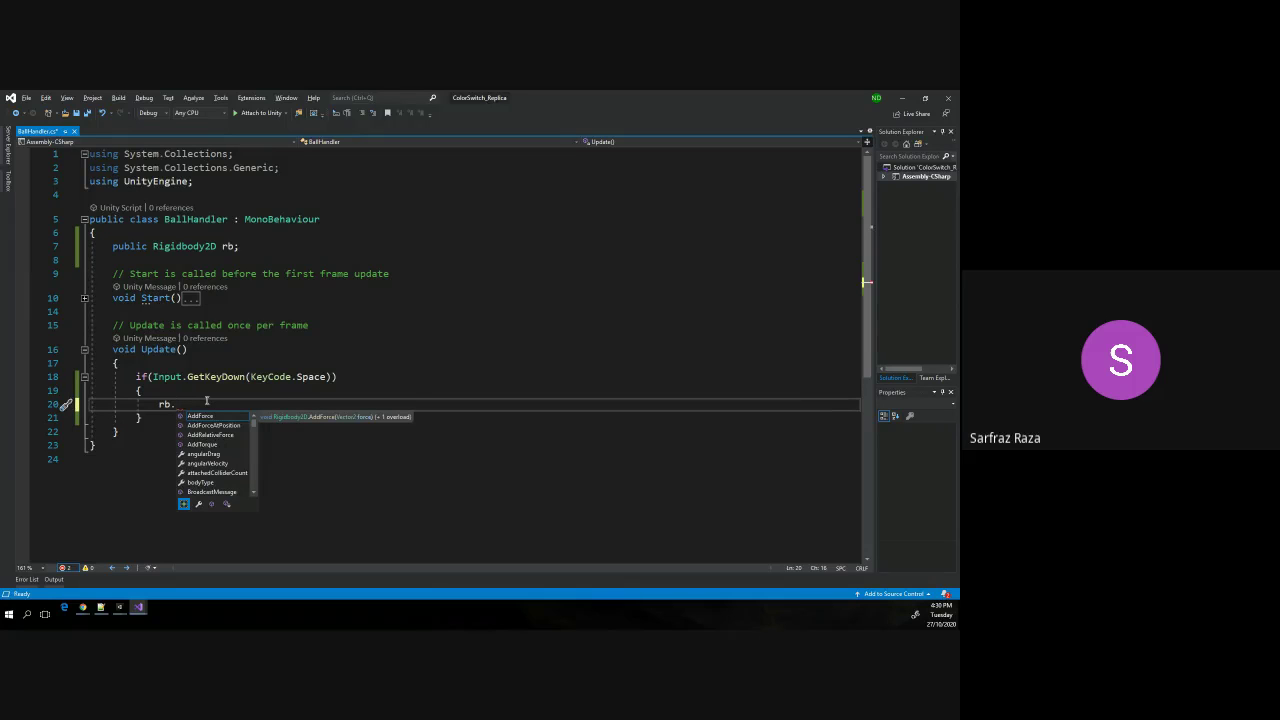
type("ve")
key("BackSpace")
key("BackSpace")
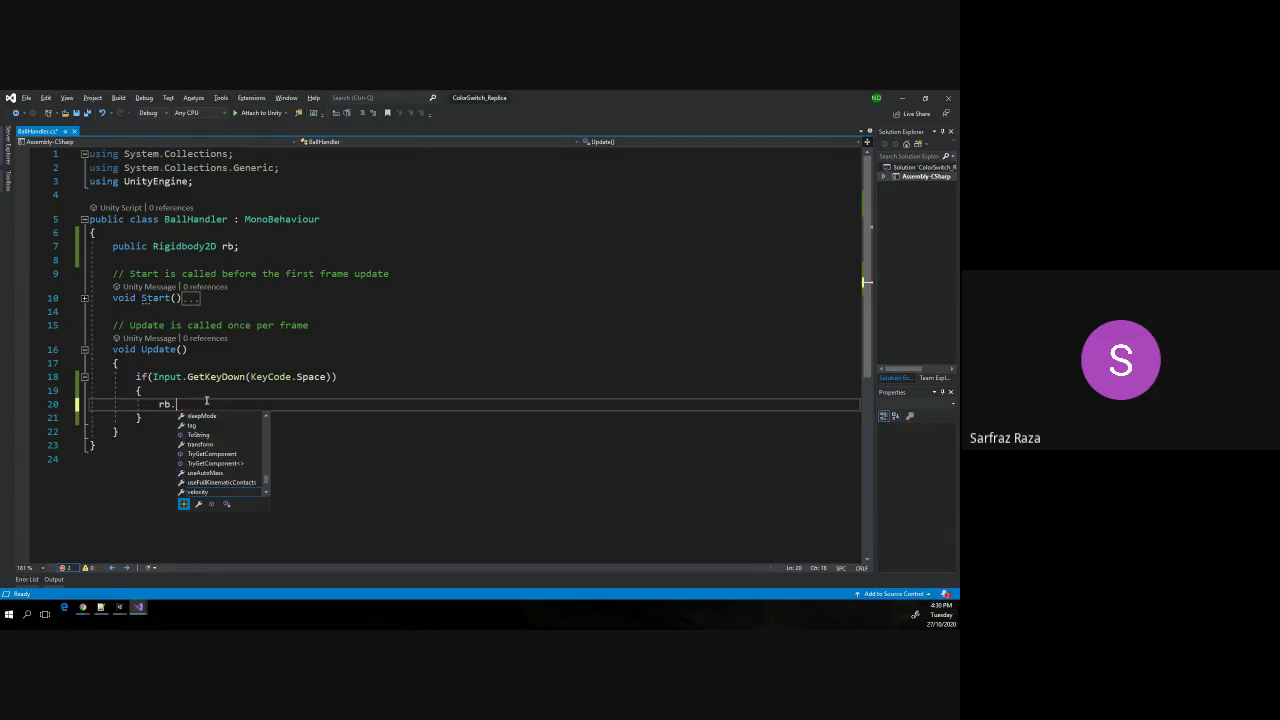
type("velo")
key("Tab")
type("=")
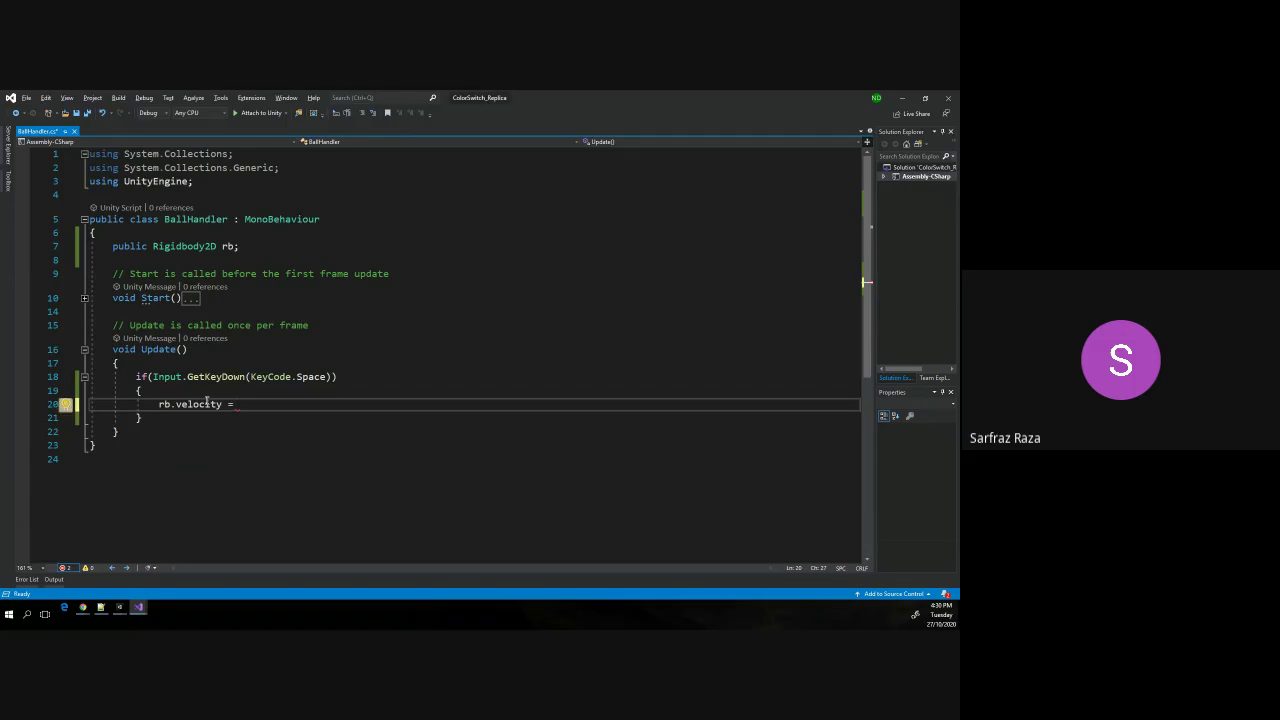
mouse_move(195, 407)
type("new Vector2(")
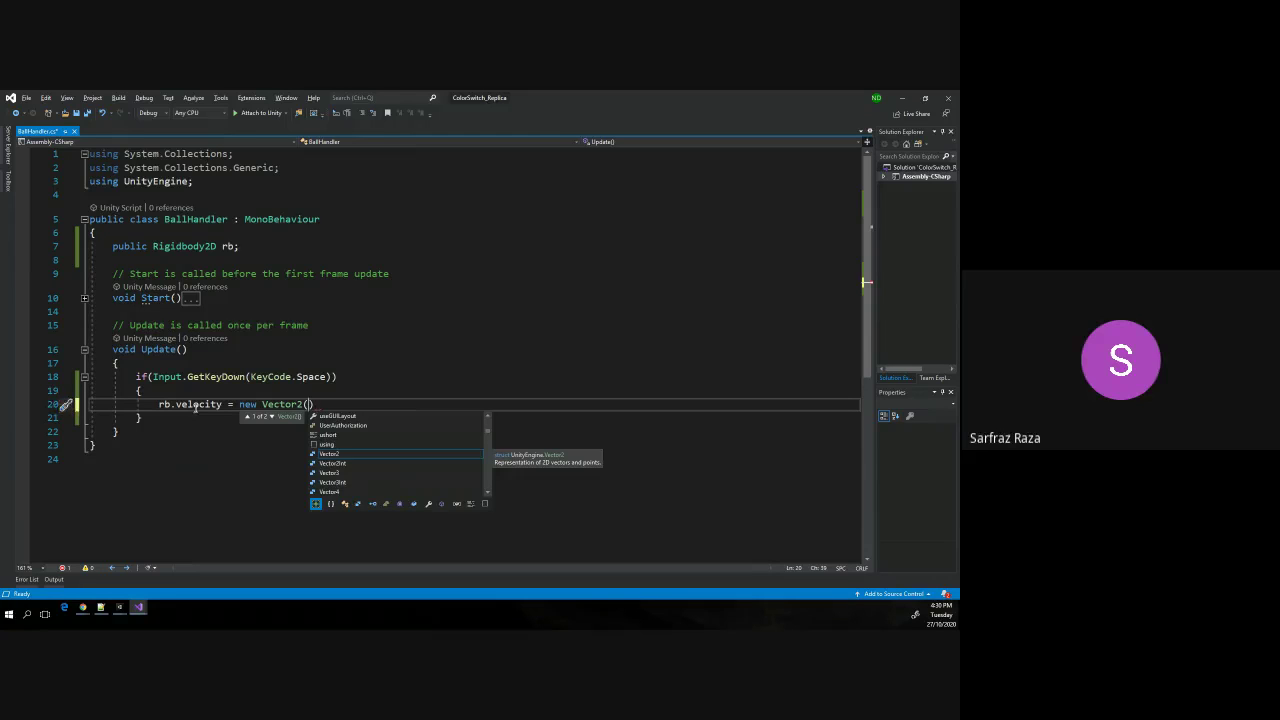
type("0, ")
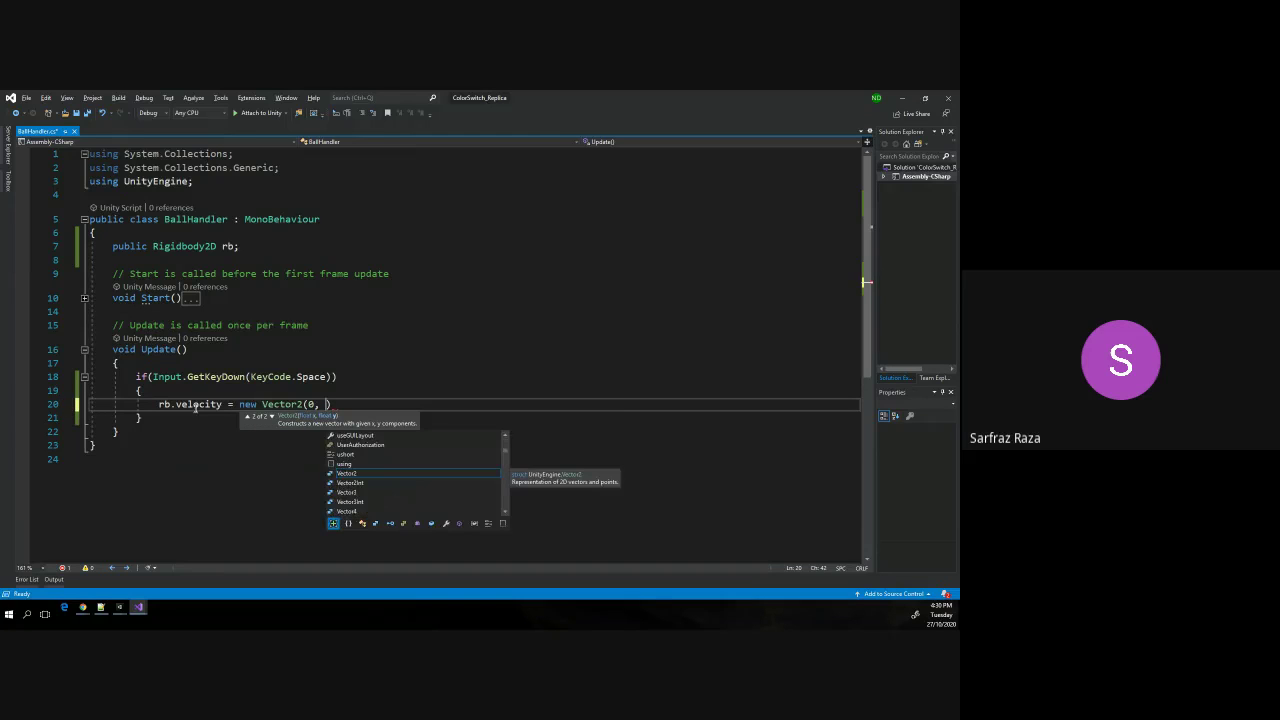
type("1")
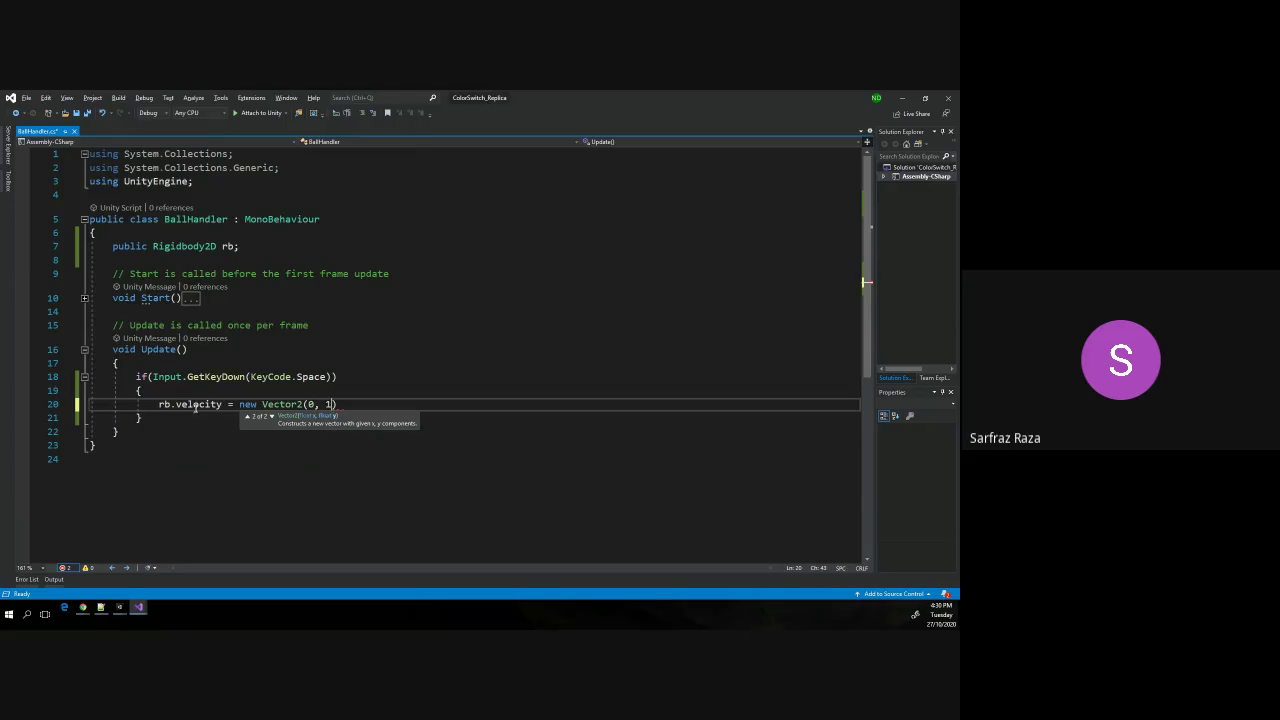
type("*")
Add a public float force field, save, and finish the line as new Vector2(0, 1 * force);.
left_click(195, 257)
type("public ")
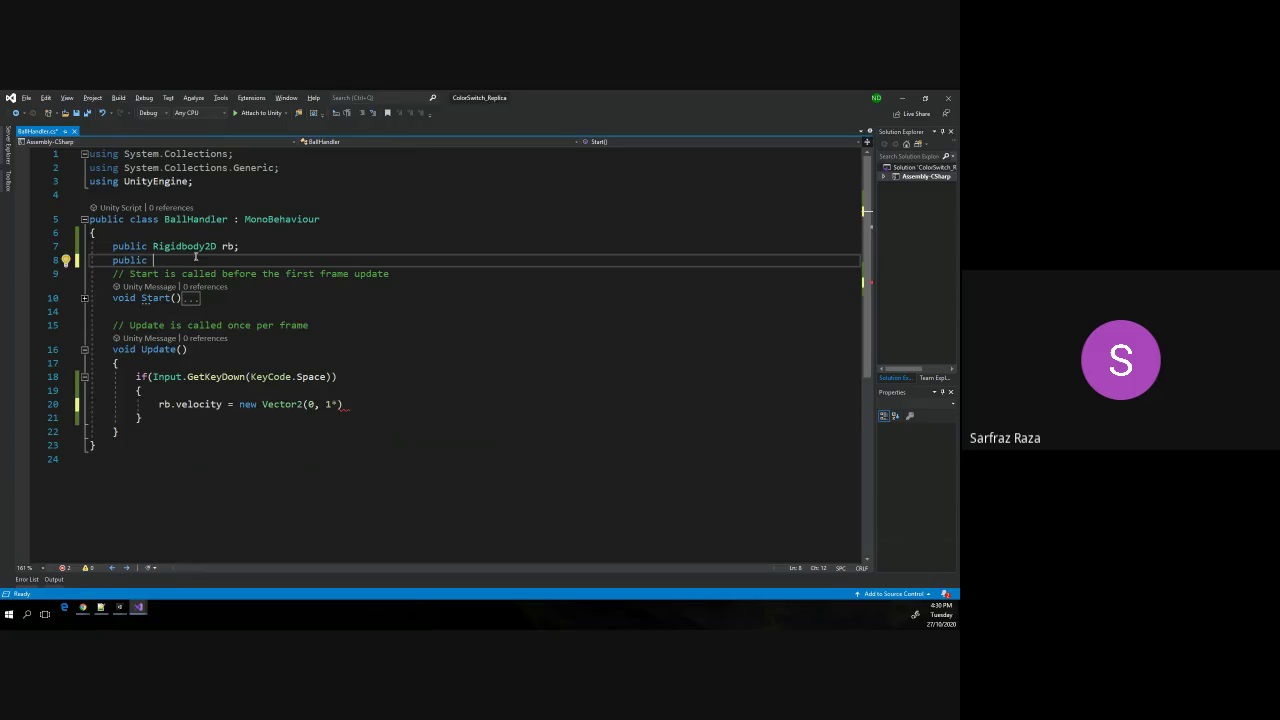
type("float ")
type("forc")
type("e;")
key("ctrl+s")
left_click(337, 404)
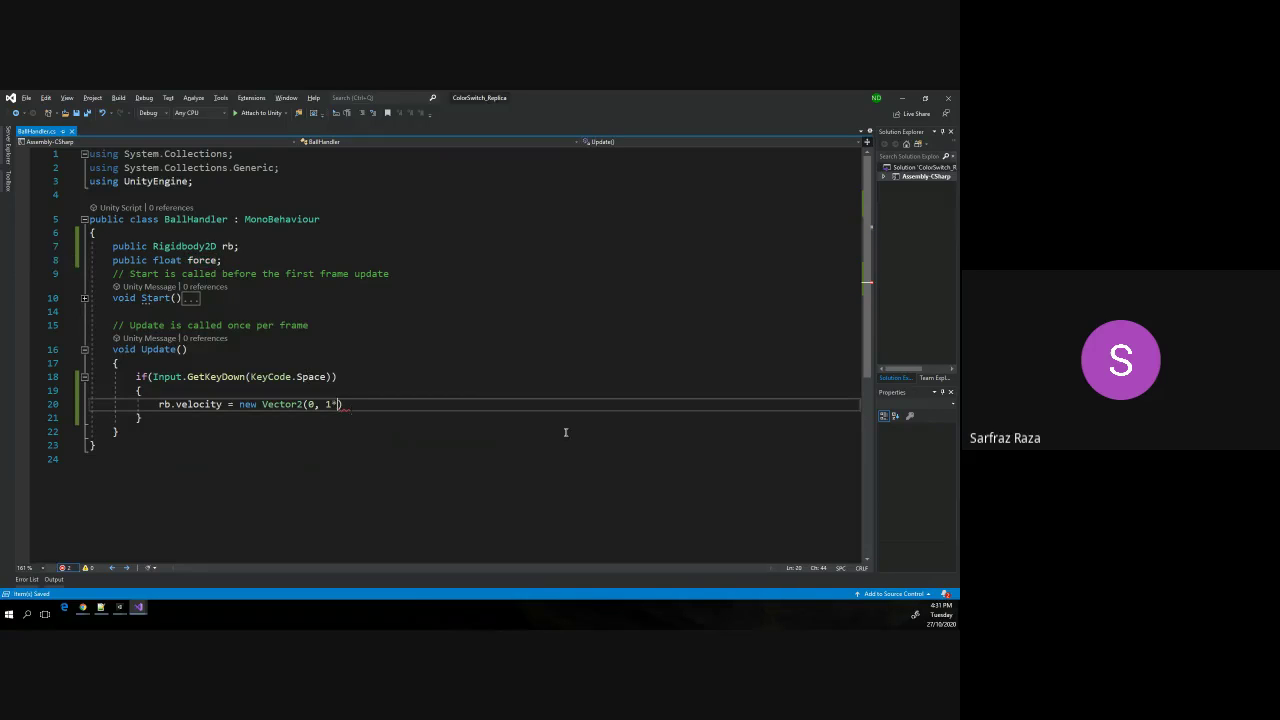
type("force);")
left_click(190, 260)
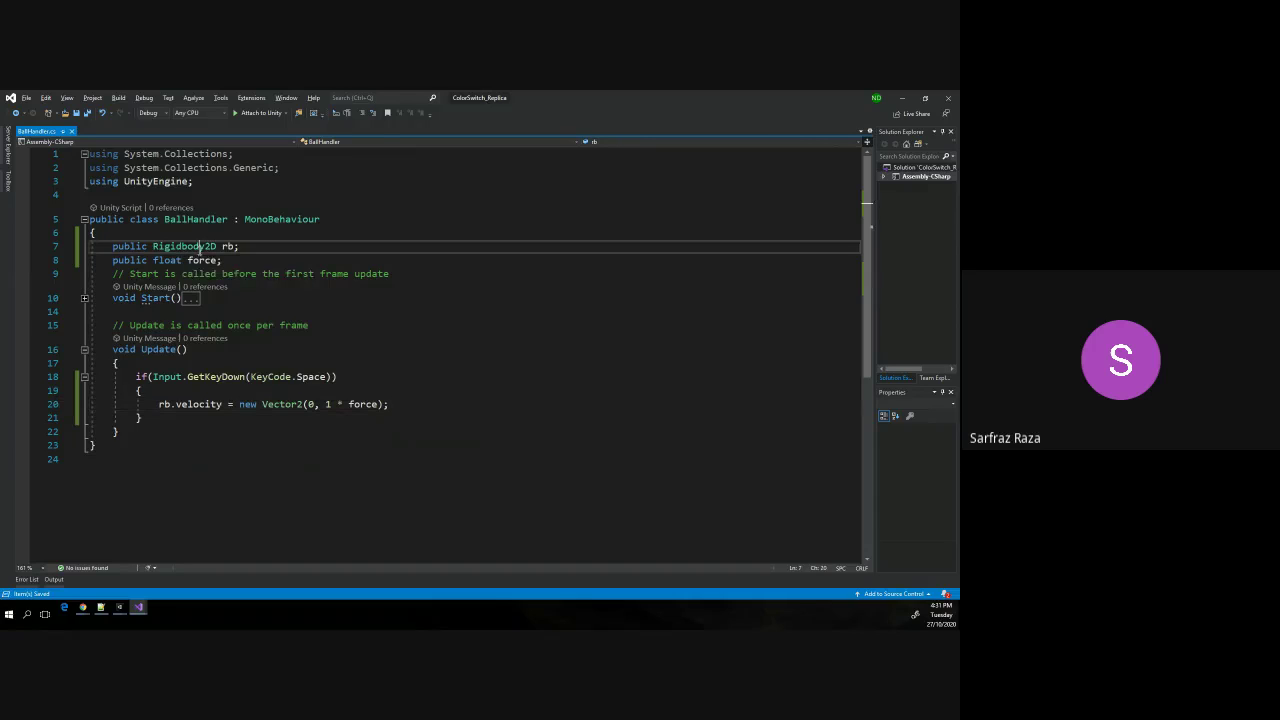
double_click(195, 260)
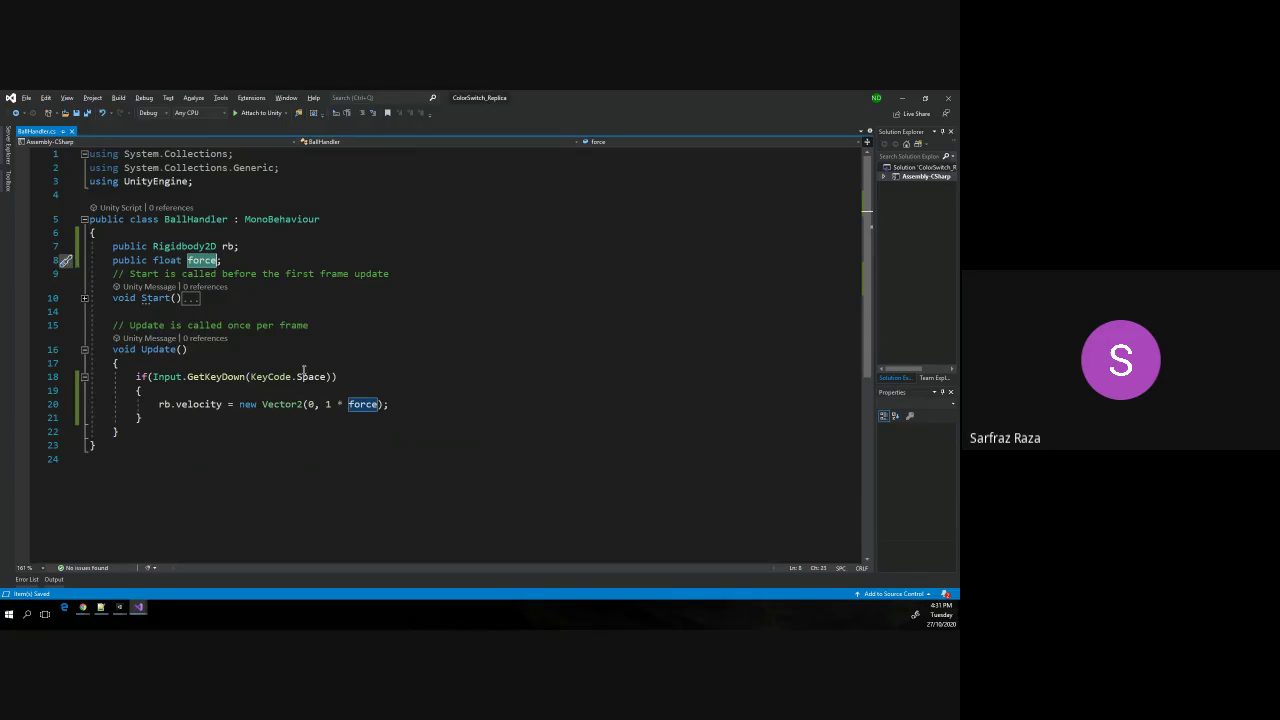
left_click_drag(114, 260, 233, 260)
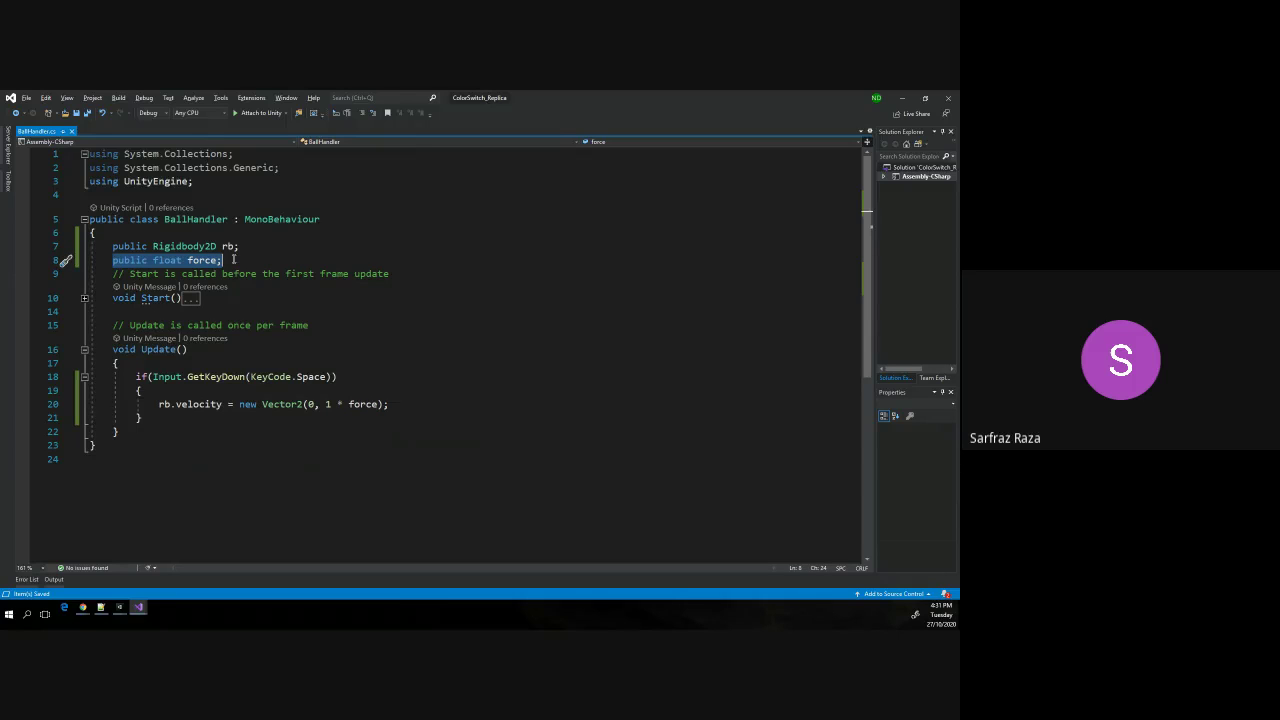
Set the Ball Handler's Force to 10 in Unity, then return to the BallHandler script.
key("alt+Tab")
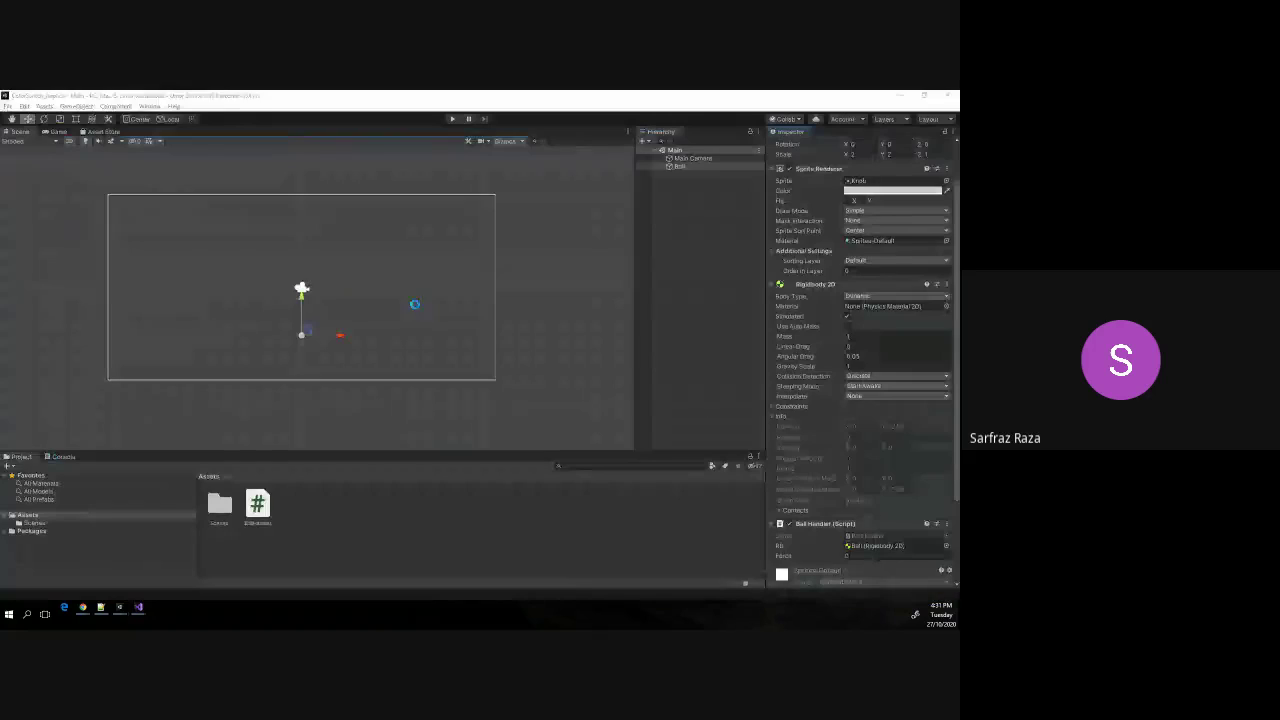
scroll(857, 516, "down", 5)
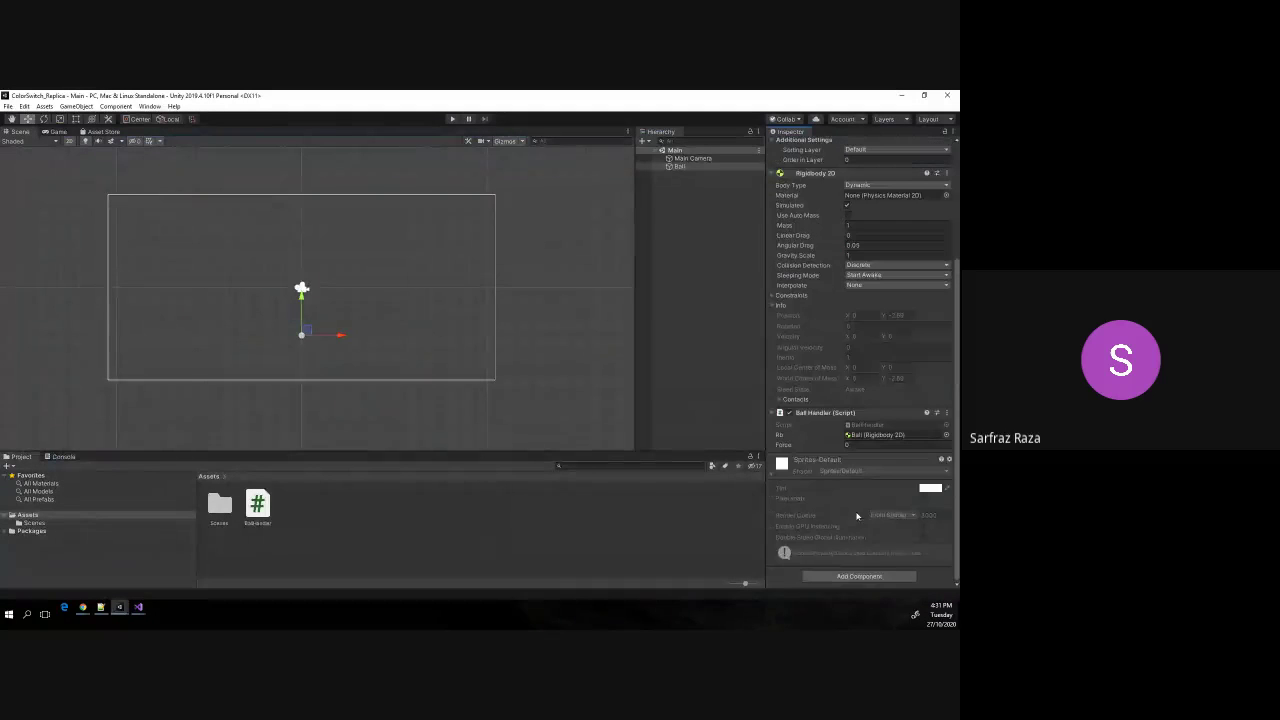
left_click(849, 444)
type("10")
key("alt+Tab")
left_click(231, 310)
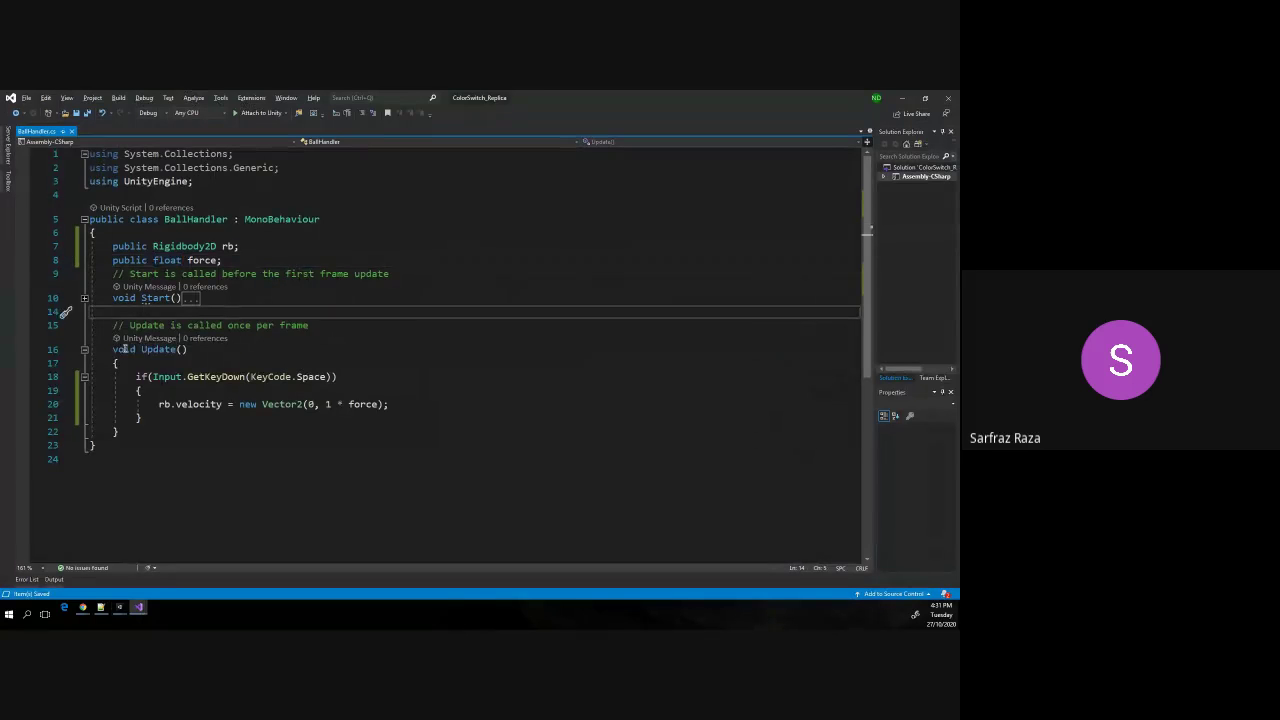
Highlight the Update method, the BallHandler class declaration and where rb is used.
left_click_drag(111, 349, 151, 431)
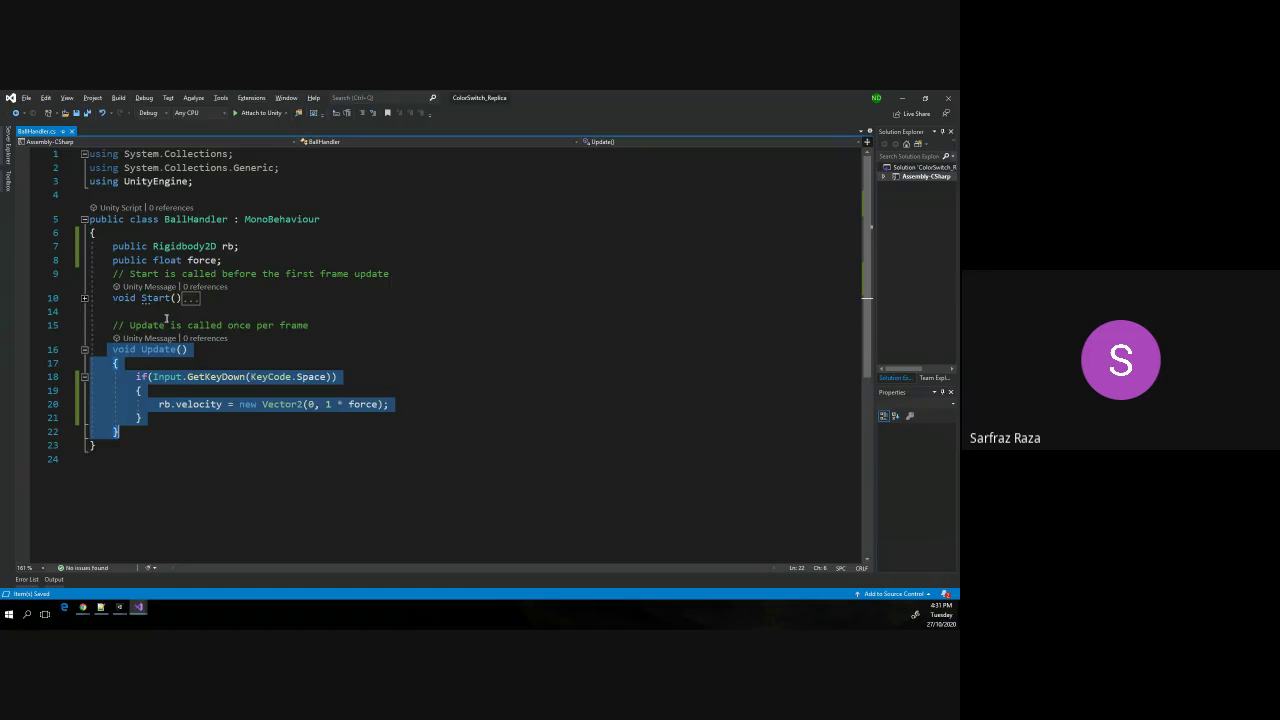
left_click(195, 219)
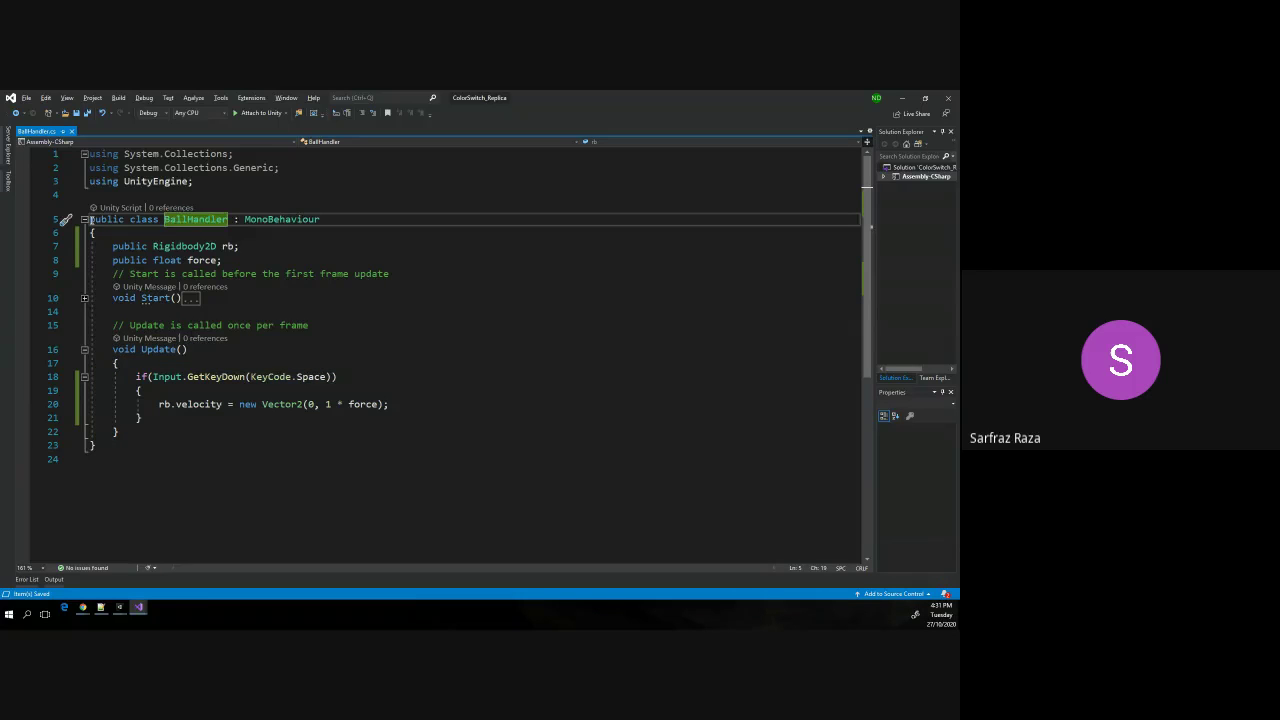
left_click_drag(89, 219, 121, 446)
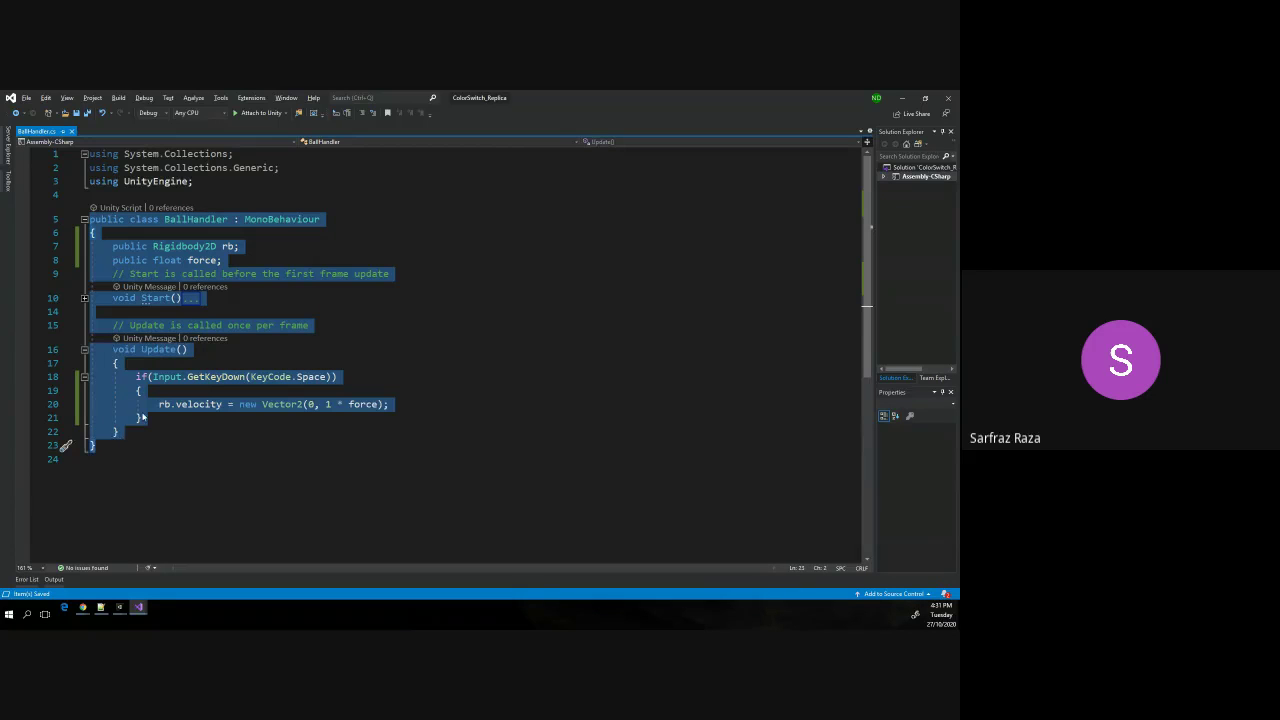
left_click(170, 404)
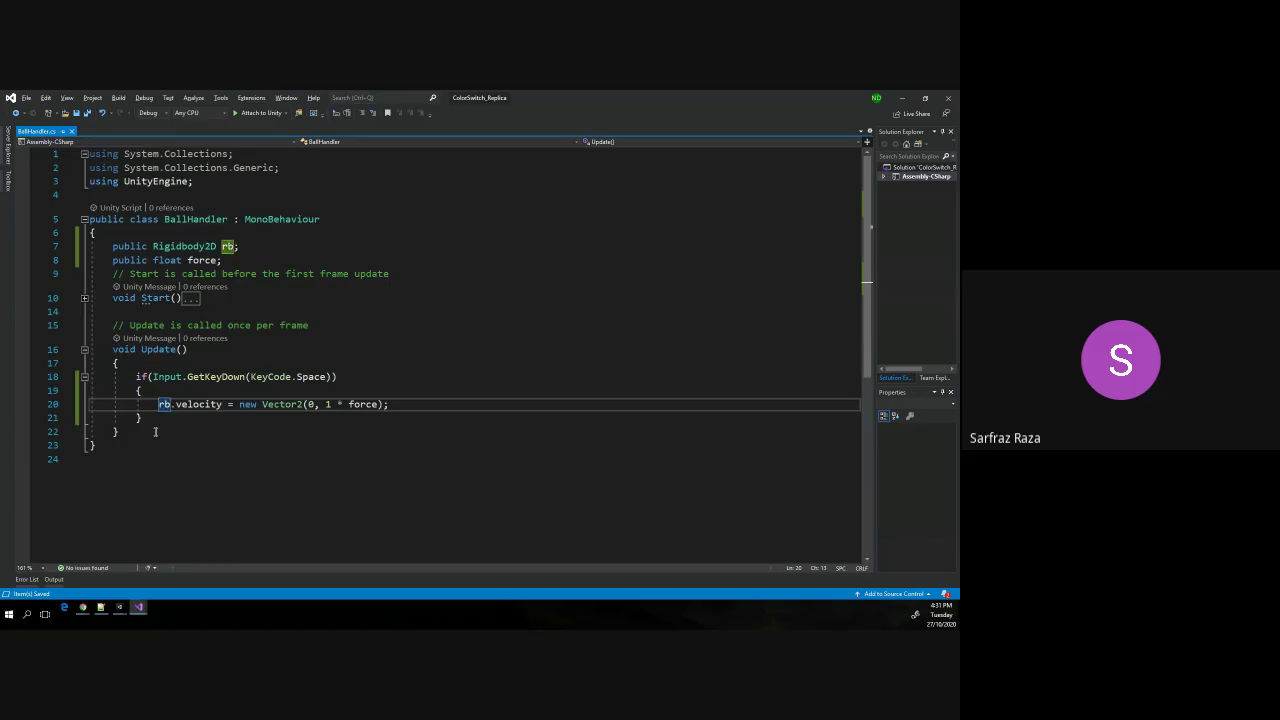
left_click(151, 445)
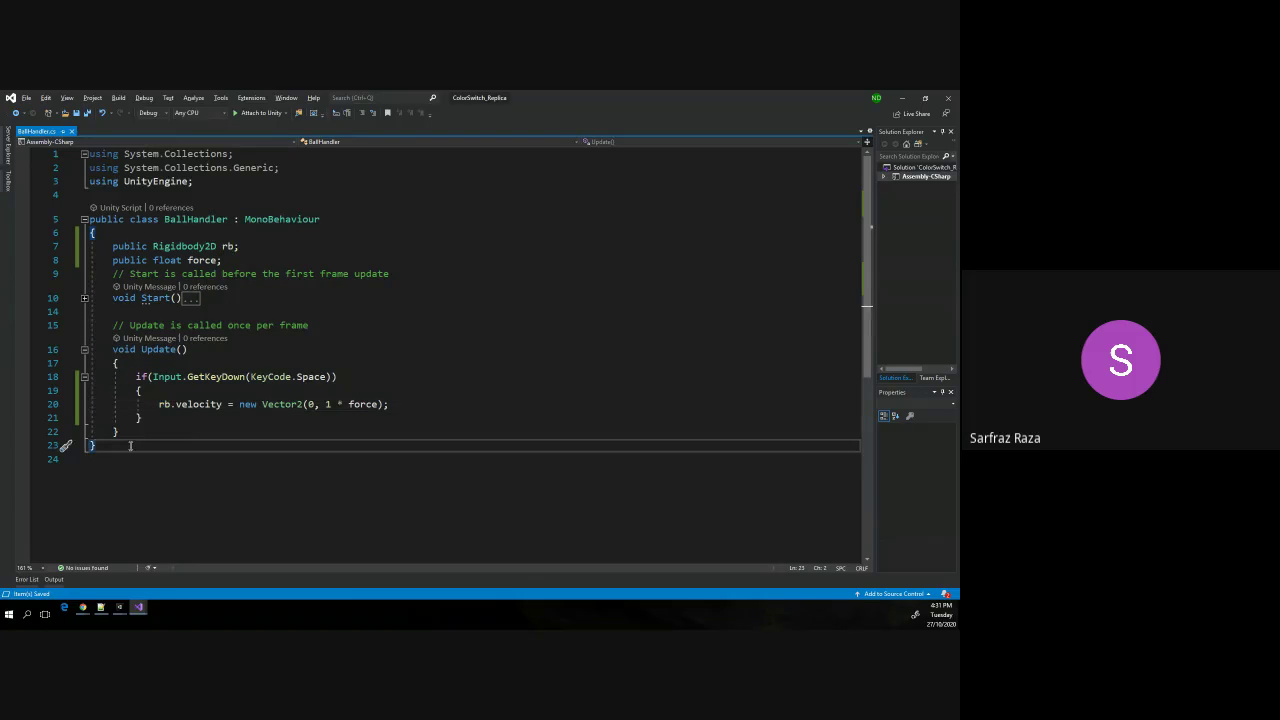
Walk through Update's KeyCode.Space if block, then return to Unity.
mouse_move(115, 349)
left_mouse_down()
mouse_move(140, 431)
mouse_move(113, 349)
mouse_move(118, 425)
mouse_move(113, 362)
left_mouse_up()
left_click(145, 426)
left_click(118, 431)
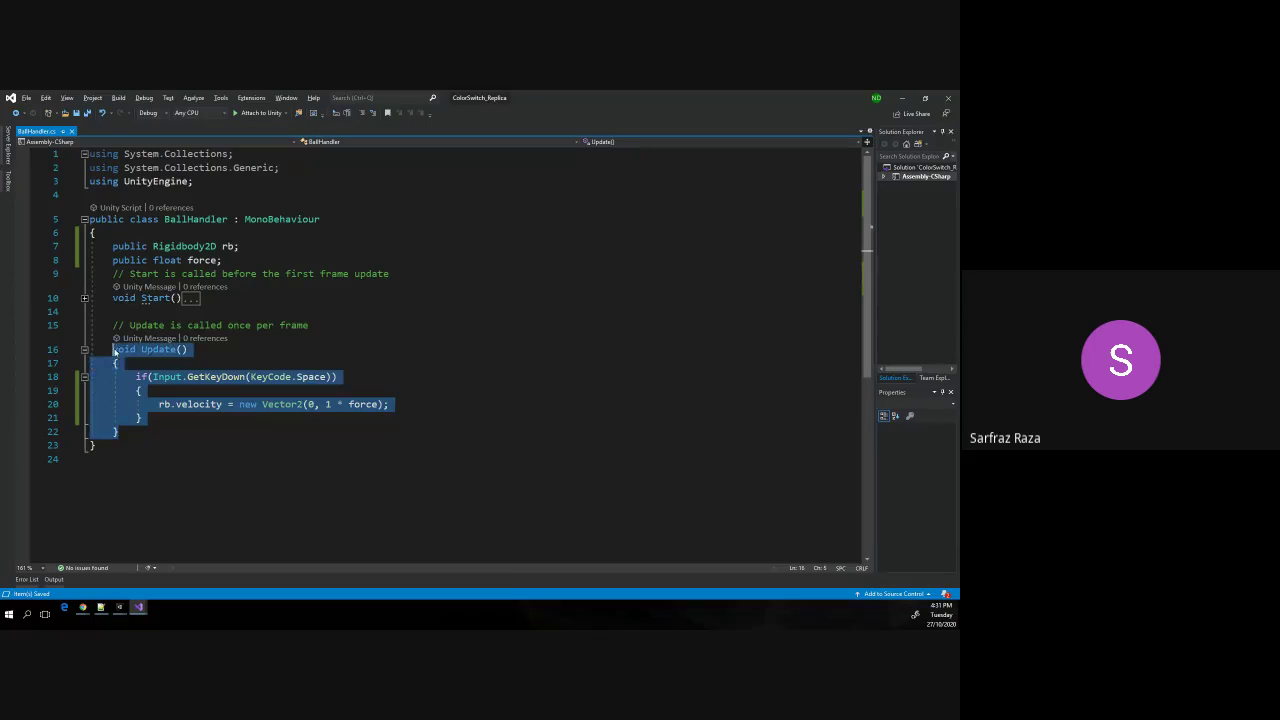
left_click(333, 377)
left_click_drag(333, 377, 250, 377)
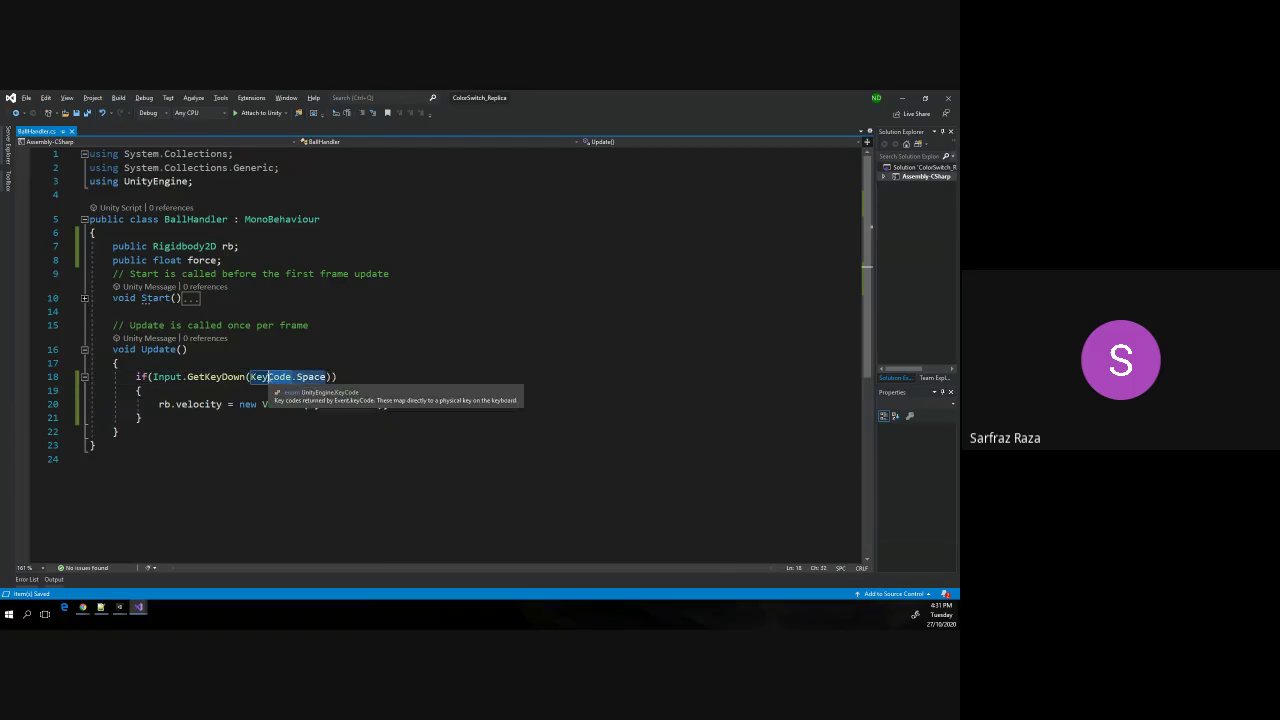
mouse_move(136, 376)
left_mouse_down()
mouse_move(142, 418)
mouse_move(136, 377)
left_mouse_up()
left_click(142, 418)
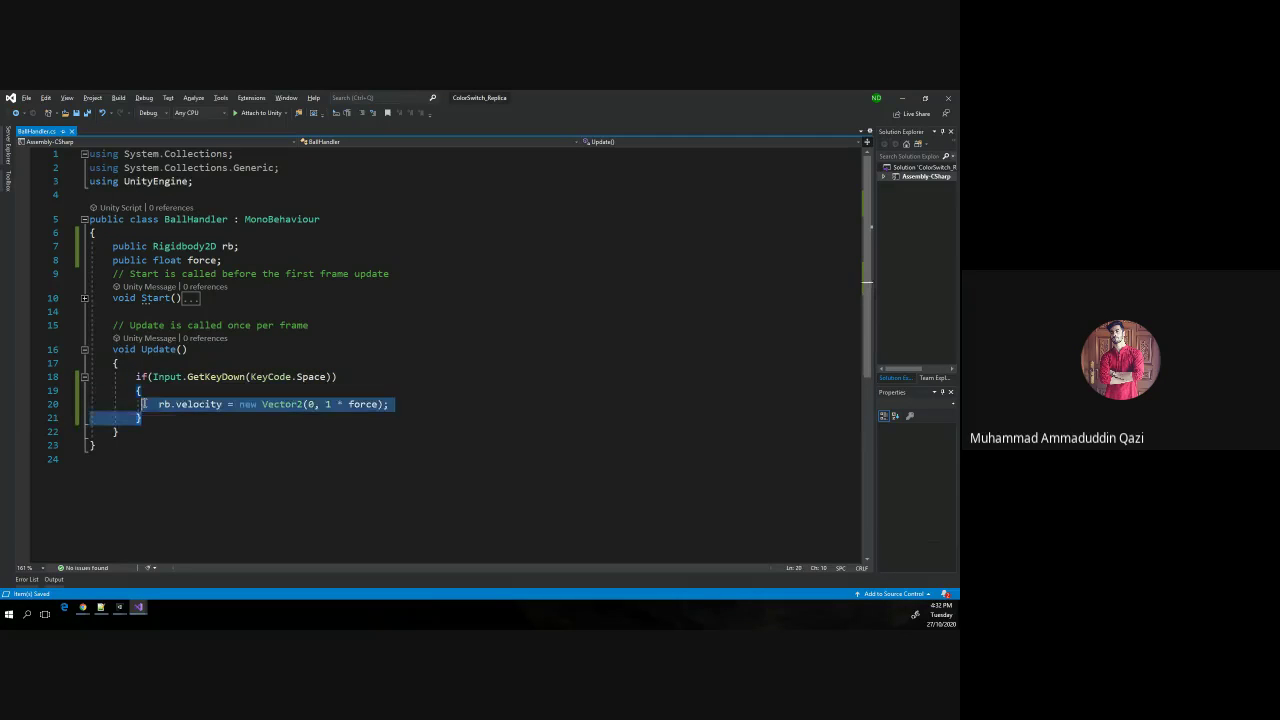
left_click(137, 377)
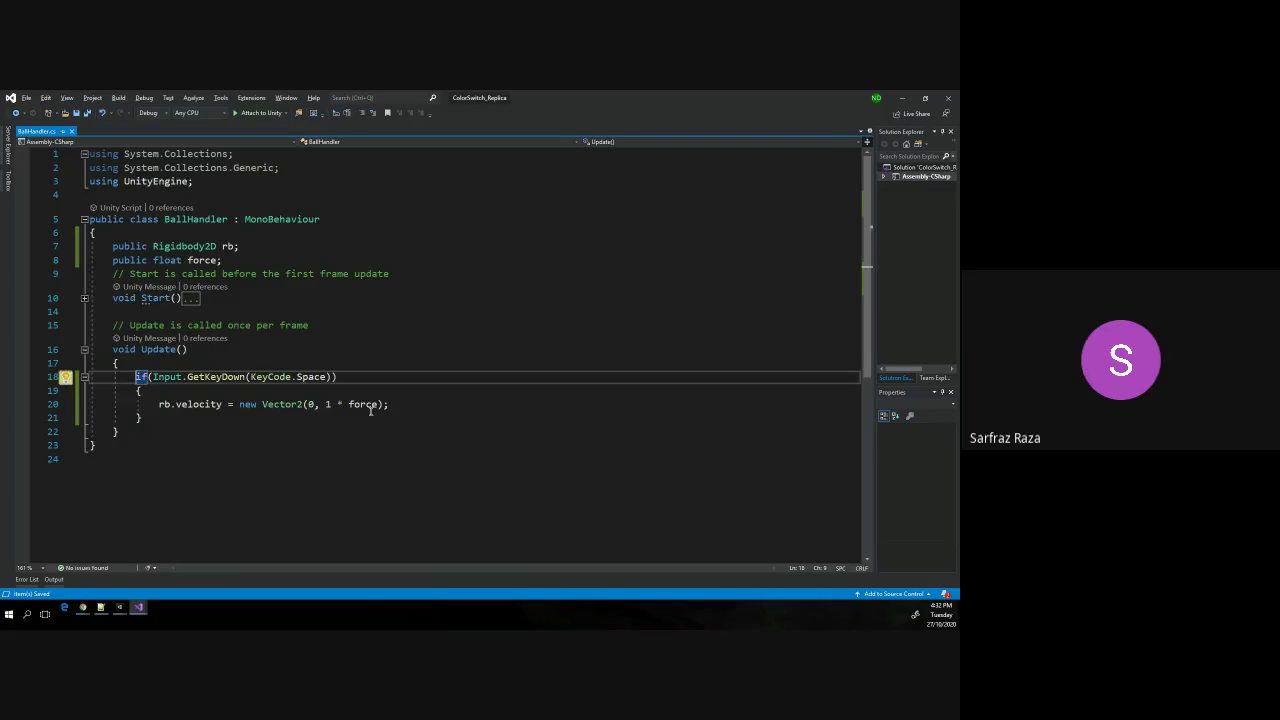
key("alt+Tab")
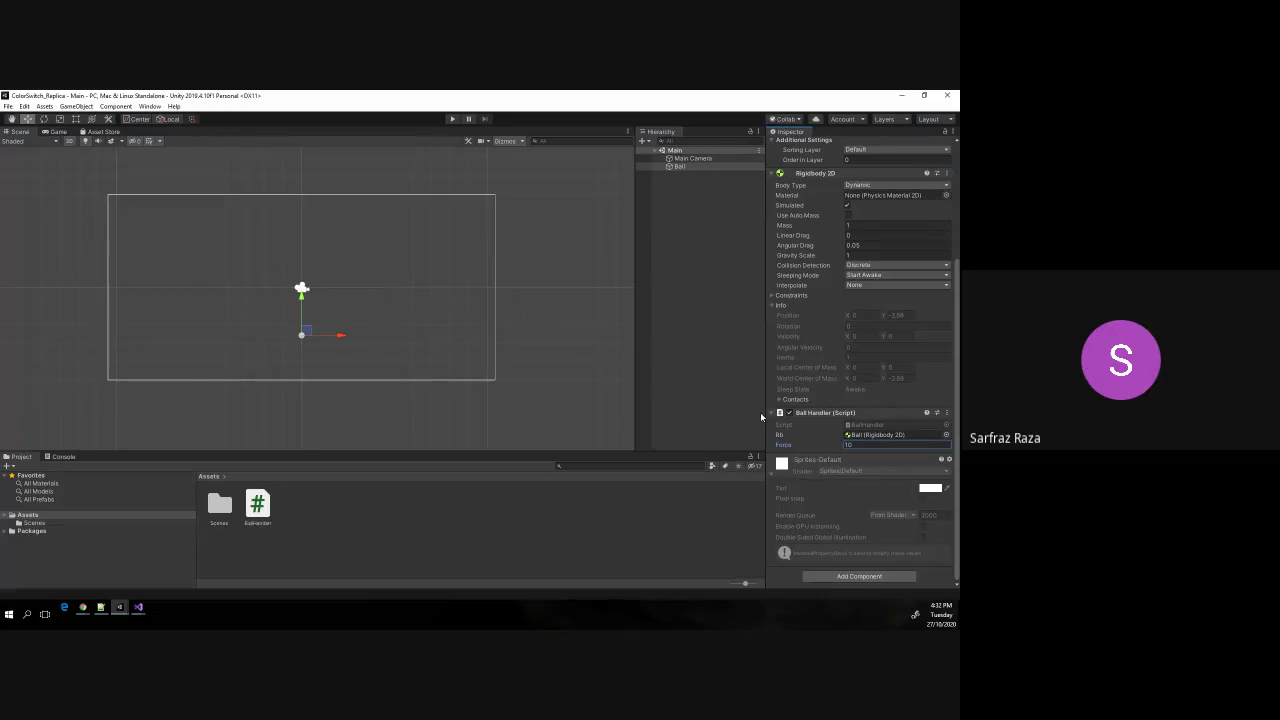
Duplicate the Ball and move the copy, Ball (1), right to X 4.73.
left_click(680, 167)
right_click(680, 167)
left_click(690, 210)
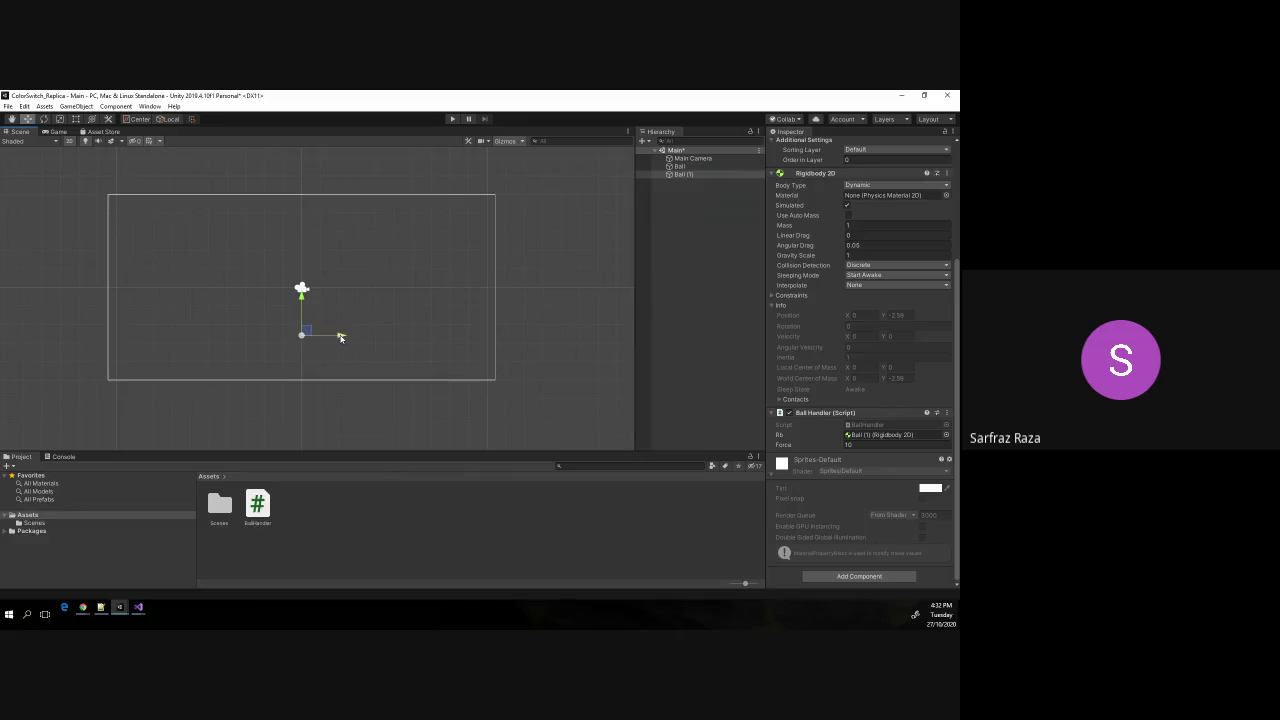
left_click_drag(340, 337, 428, 340)
Compare the Ball and Ball (1) settings, then select Ball (1)'s Force field.
left_click(680, 166)
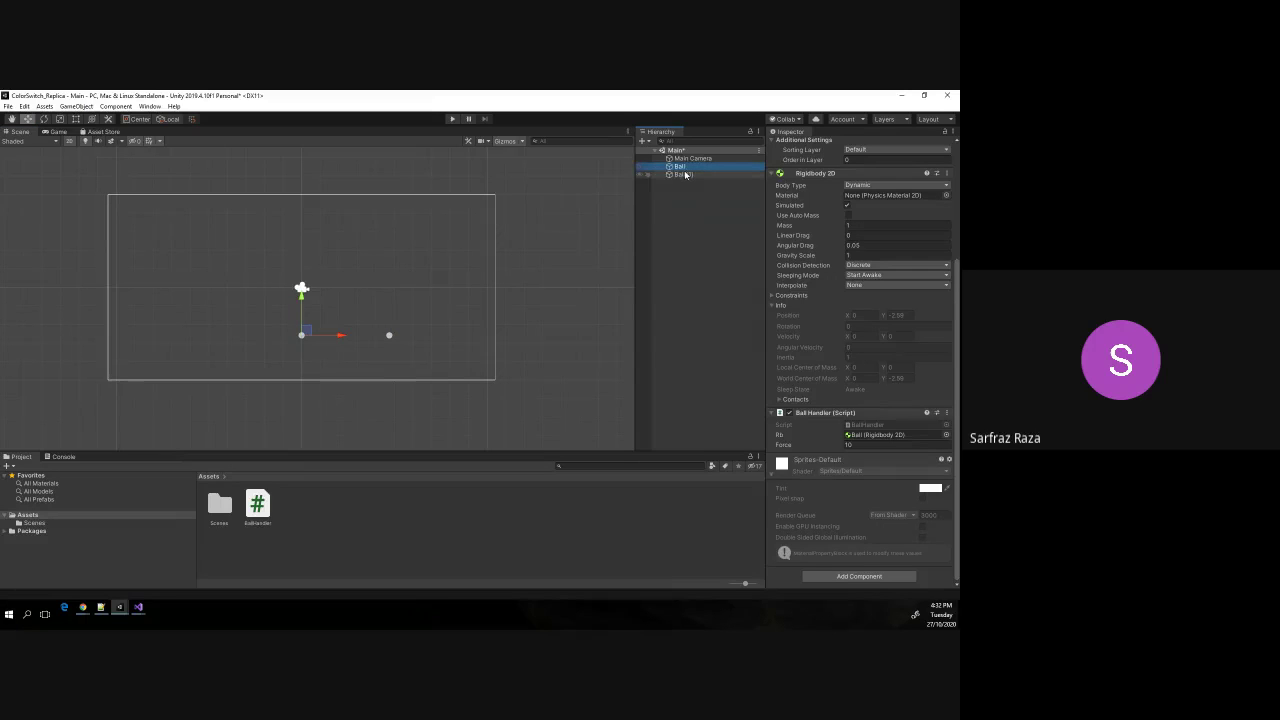
left_click(683, 174)
left_click(679, 166)
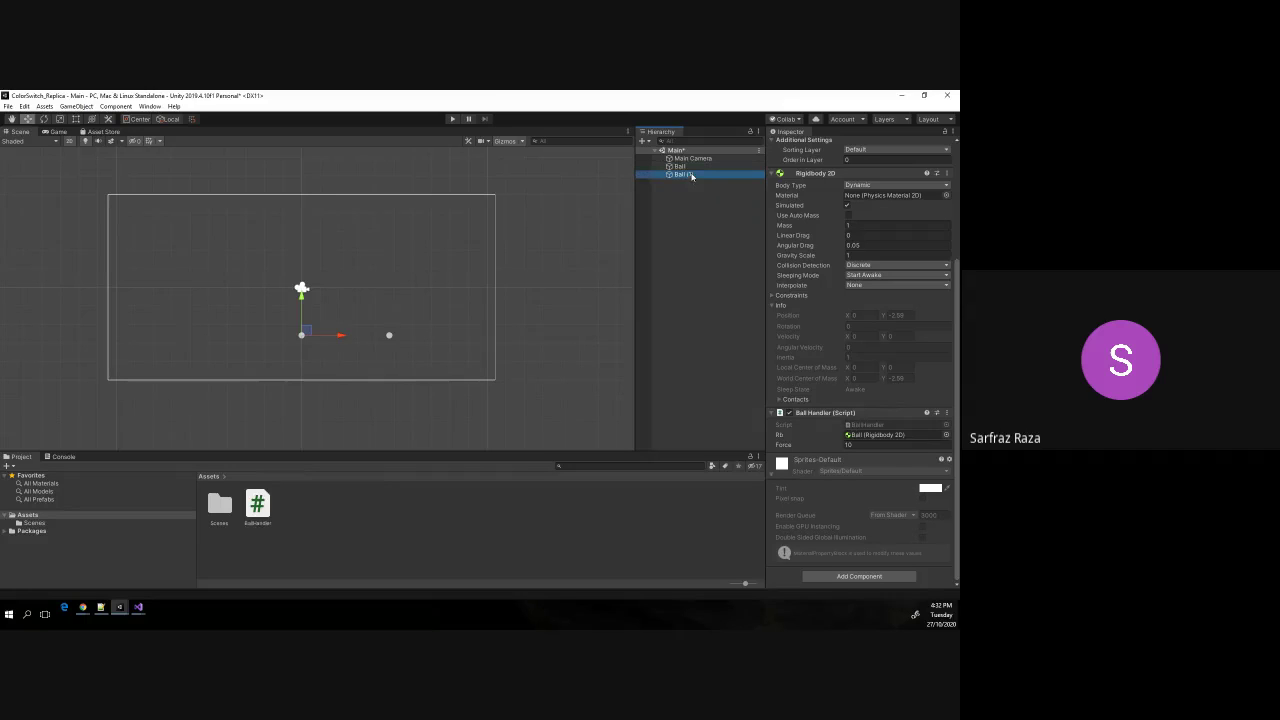
left_click(684, 174)
left_click(852, 445)
Give Ball (1) a Force of 20, leaving the original Ball's name unchanged.
type("2")
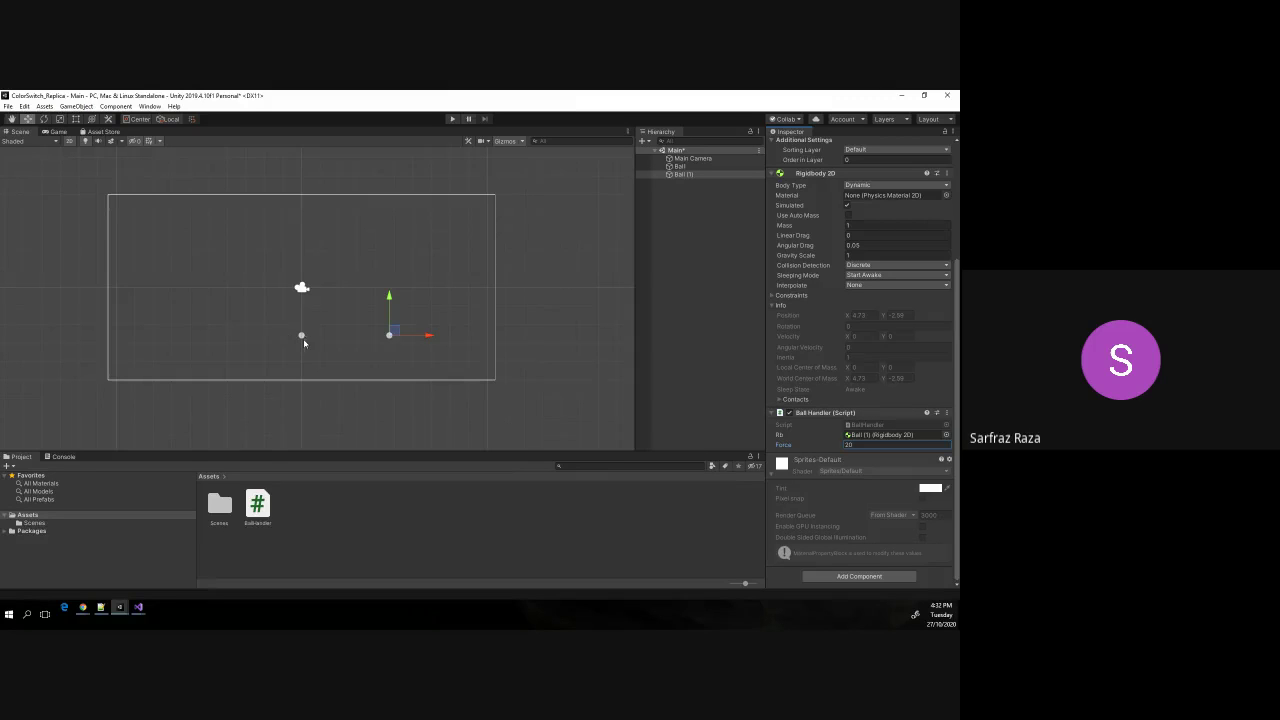
left_click(695, 166)
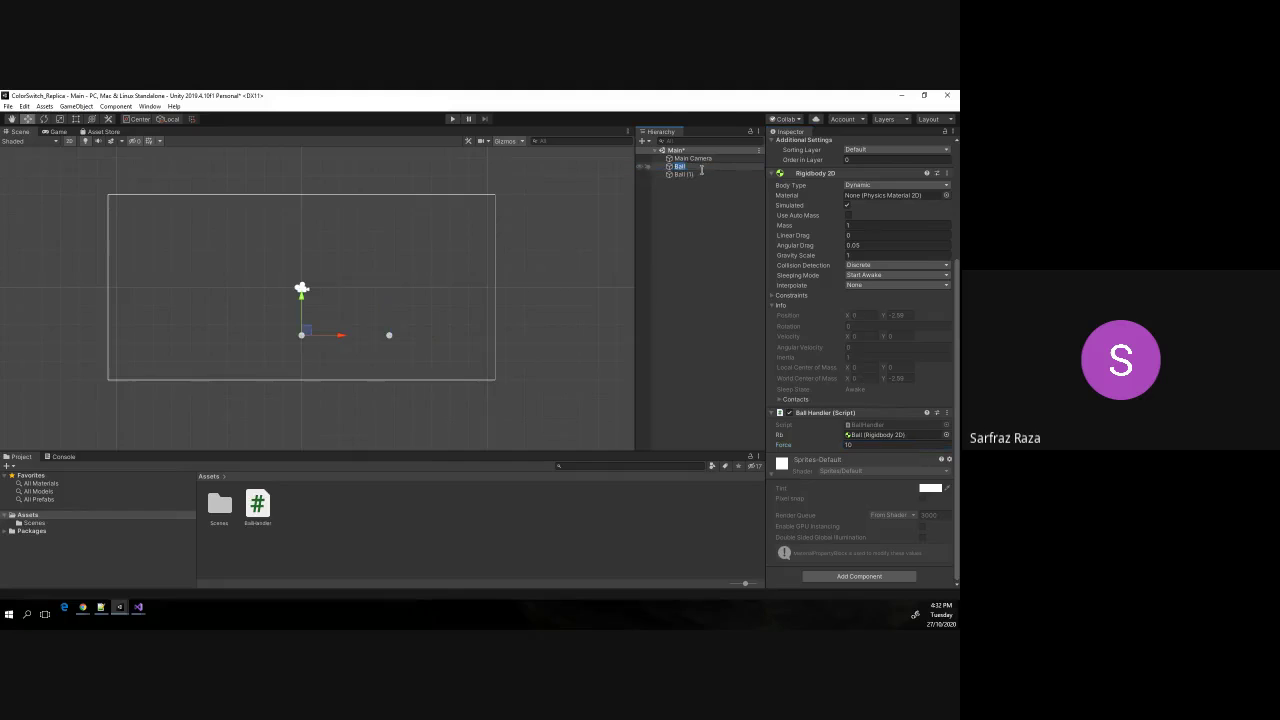
key("Return")
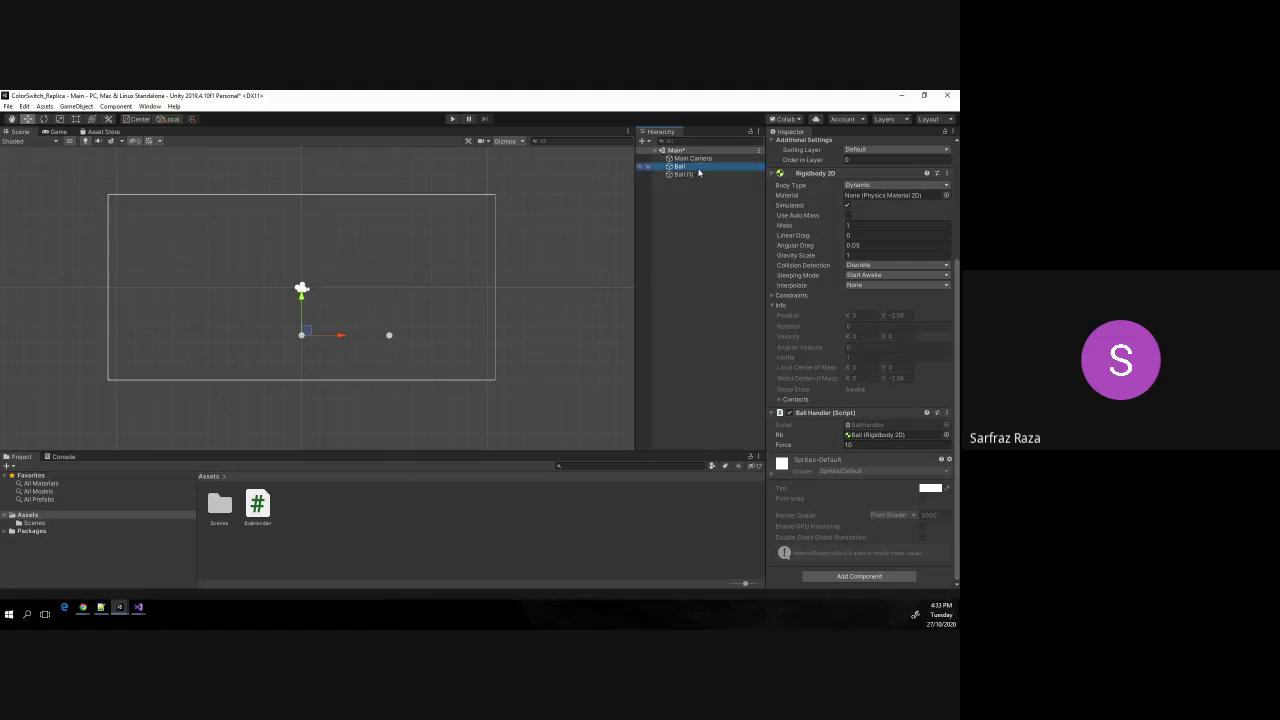
Rename Ball (1) to BallFAST and enter Play mode to test it.
left_click(698, 173)
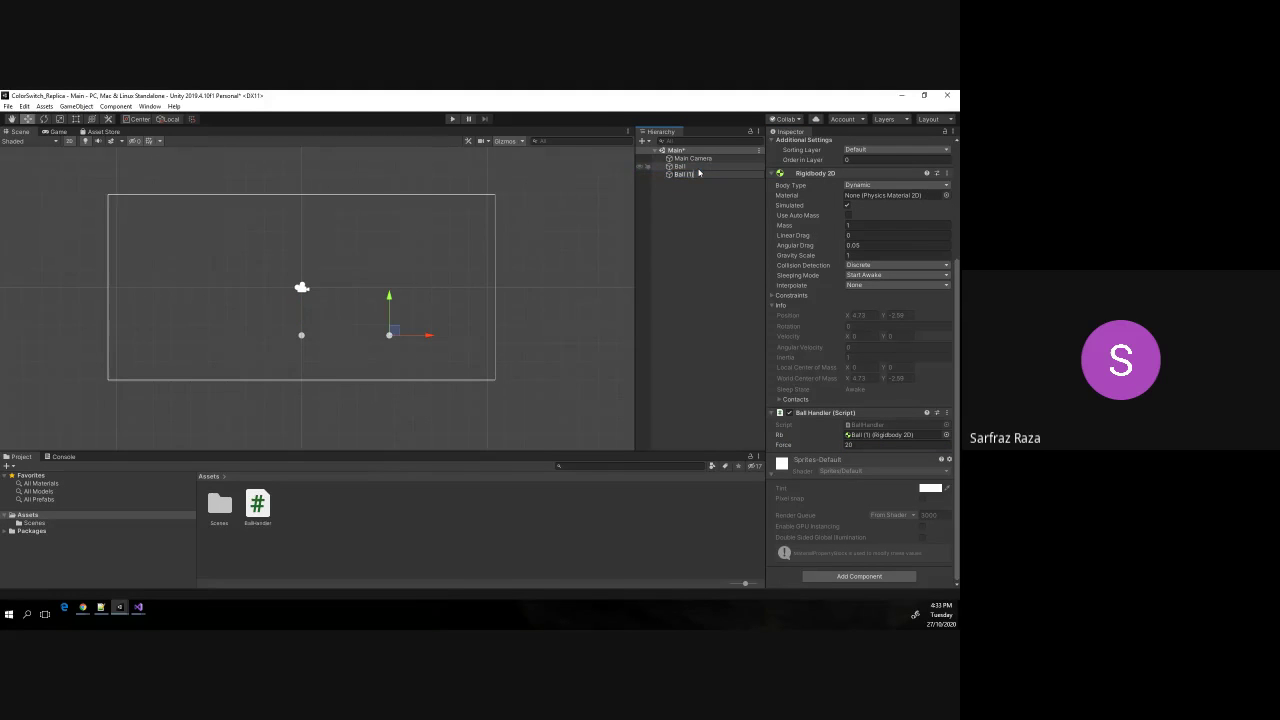
left_click(731, 228)
key("BackSpace")
key("BackSpace")
key("BackSpace")
type("FAST")
key("Return")
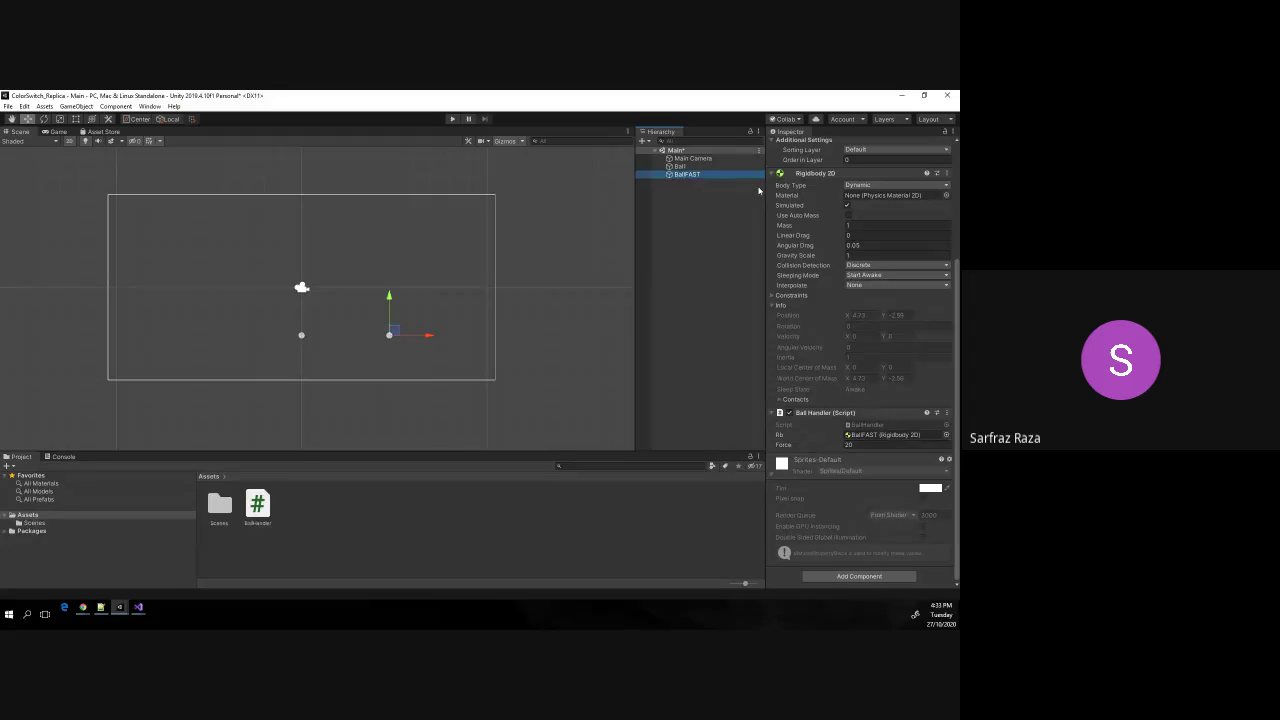
key("ctrl+p")
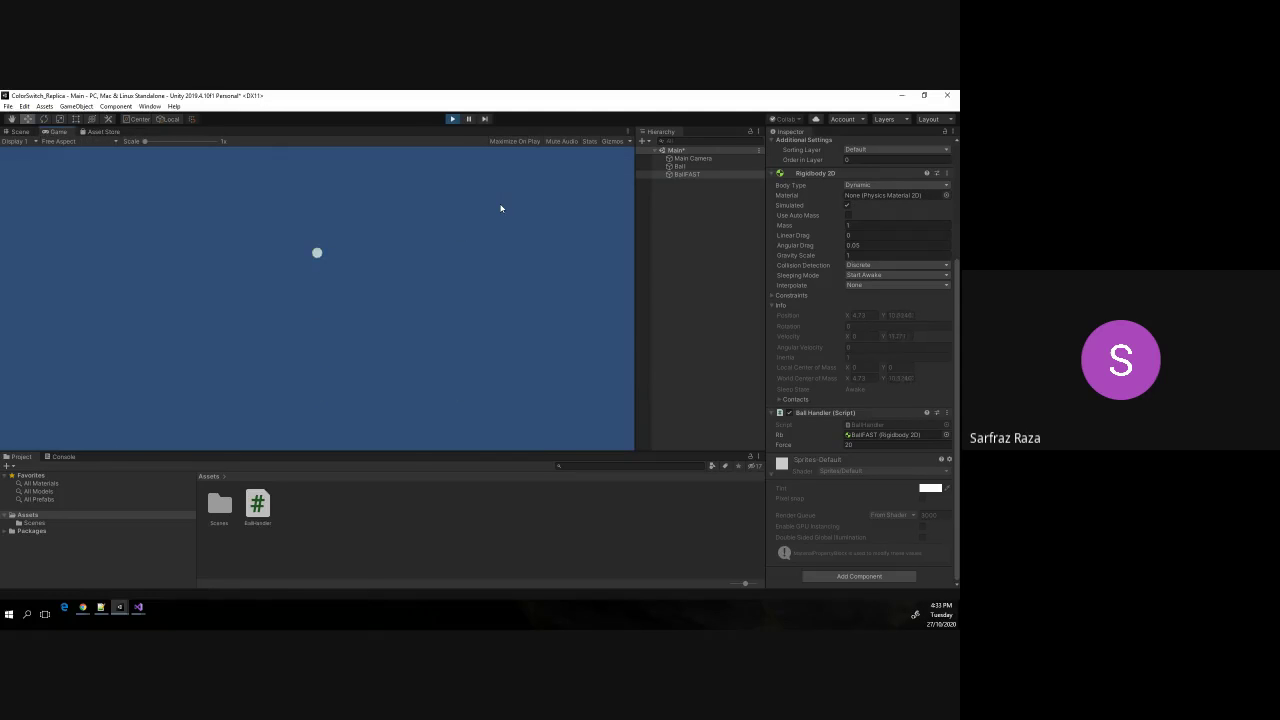
Set BallFAST's Force to 15 and test its jumps in Play mode.
left_click(500, 206)
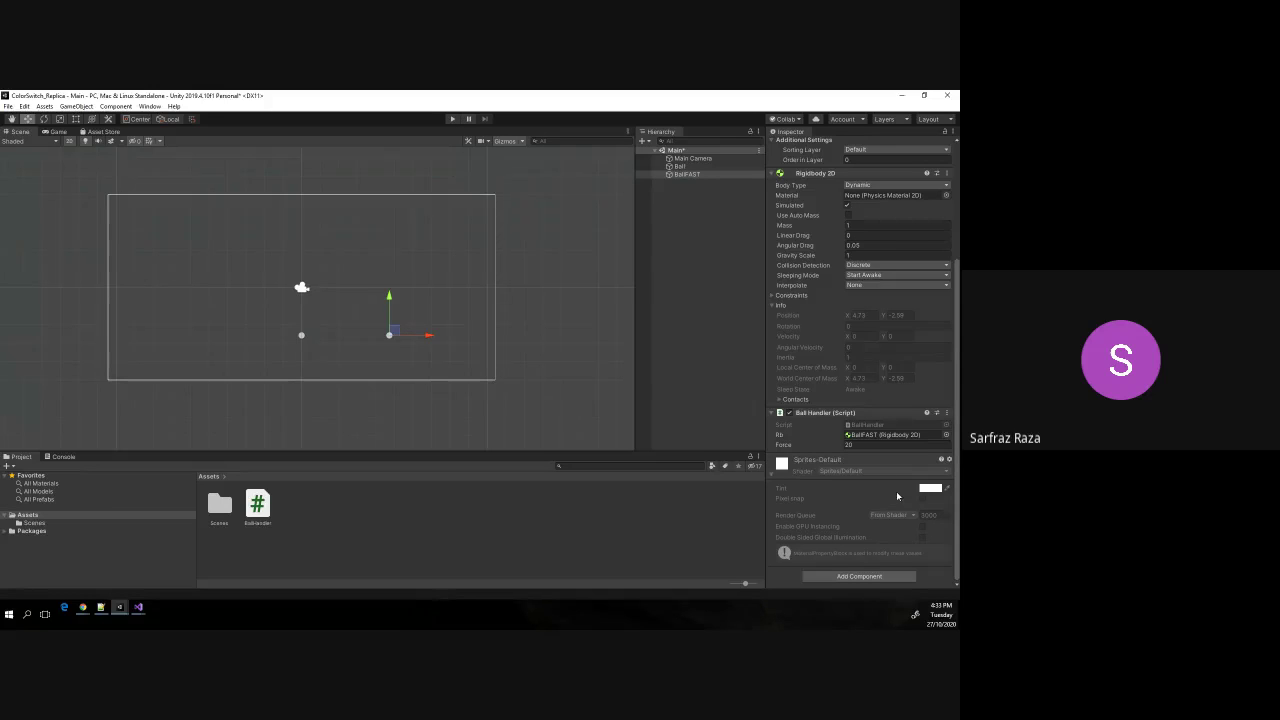
left_click(868, 447)
type("15")
left_click(458, 120)
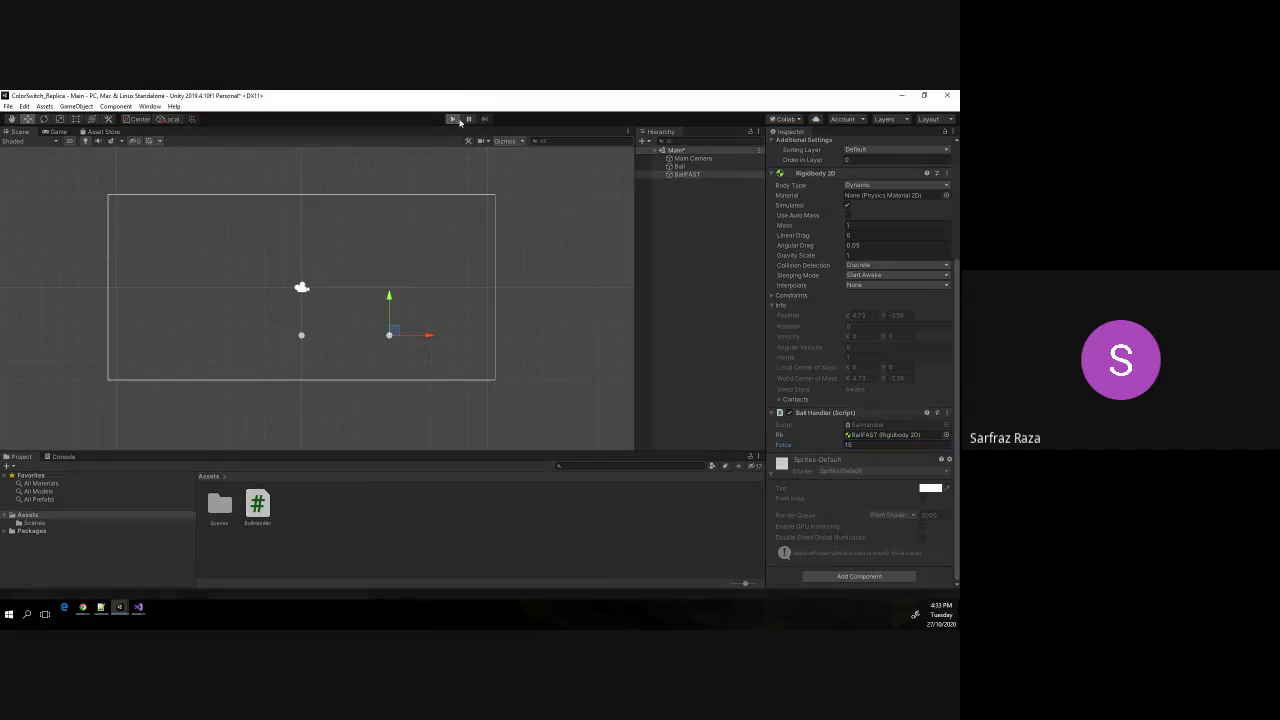
left_click(540, 257)
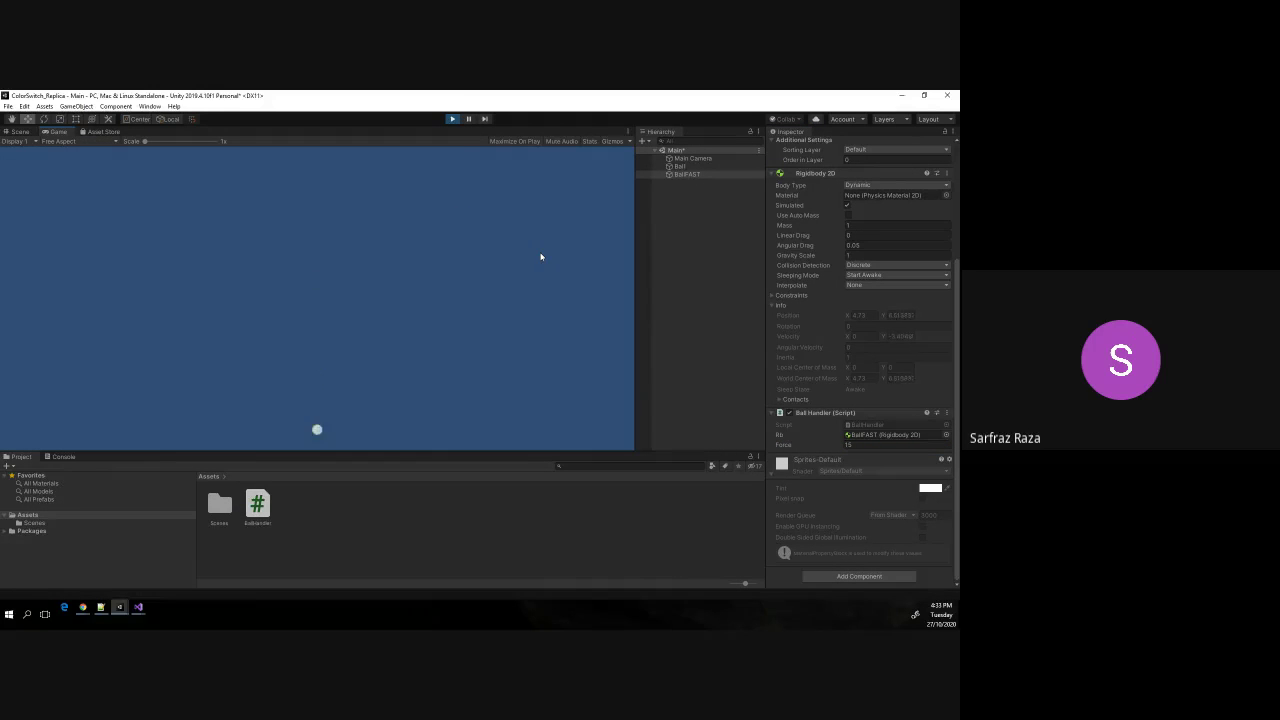
left_click(540, 257)
key("ctrl+p")
Change BallFAST's Force to 12 and test both balls jumping together.
left_click(861, 445)
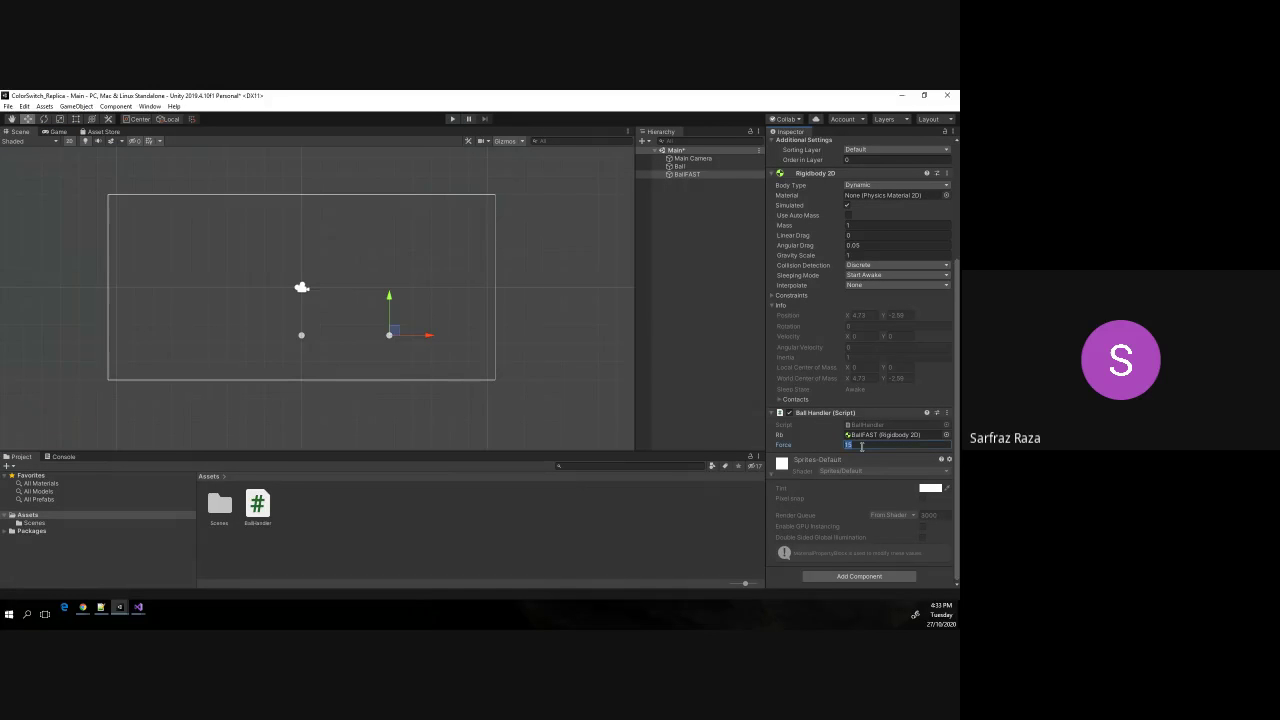
type("12")
left_click(453, 120)
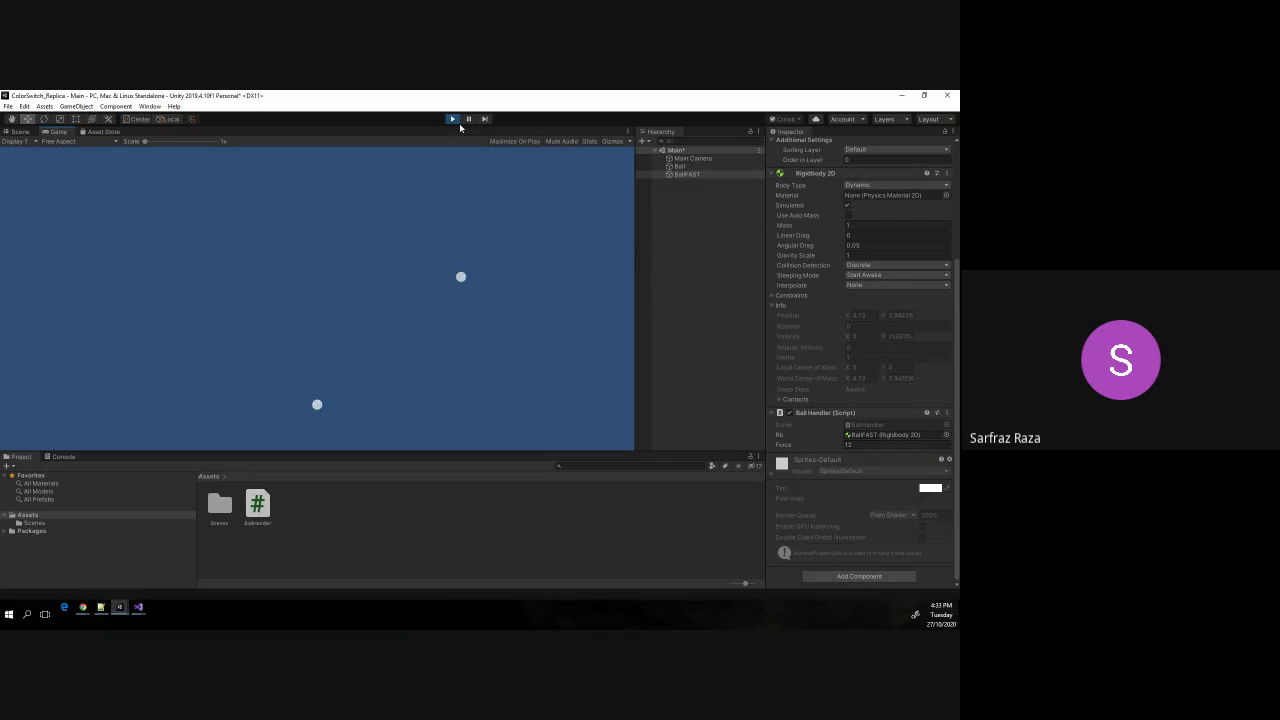
key("space")
left_click(452, 119)
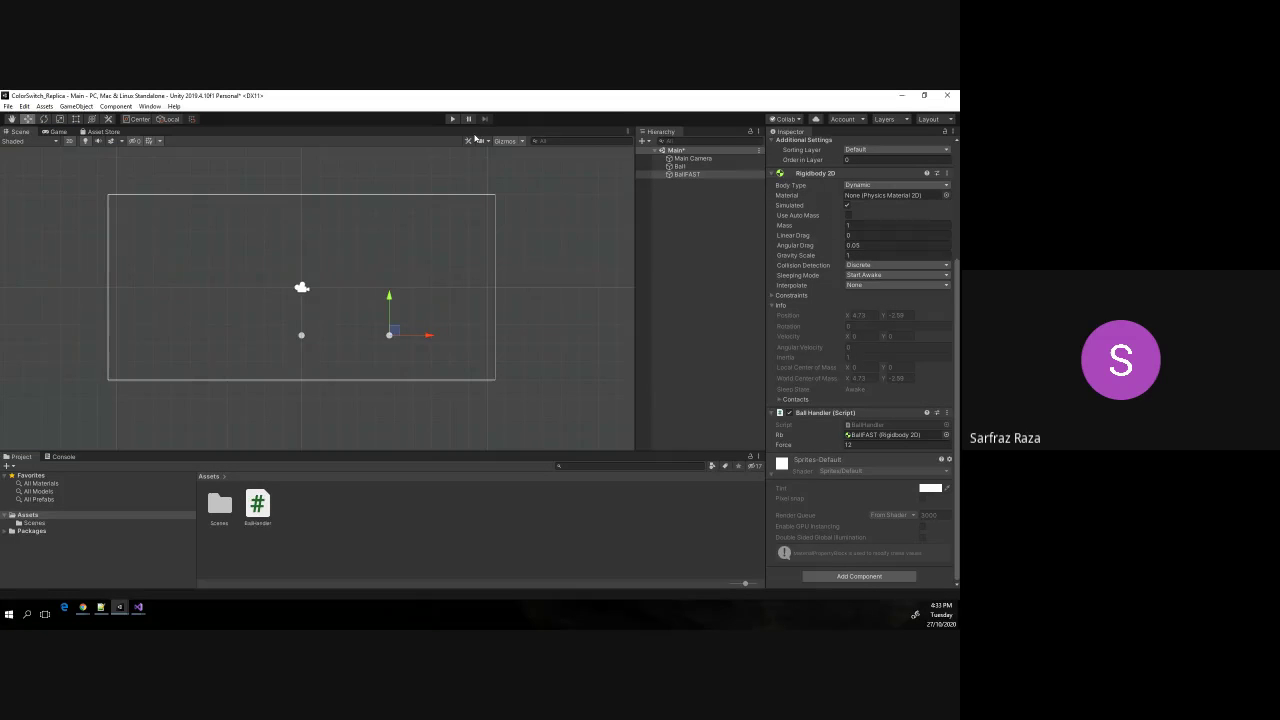
Select Ball and collapse its Sprite Renderer, Transform and Rigidbody 2D sections.
left_click(688, 167)
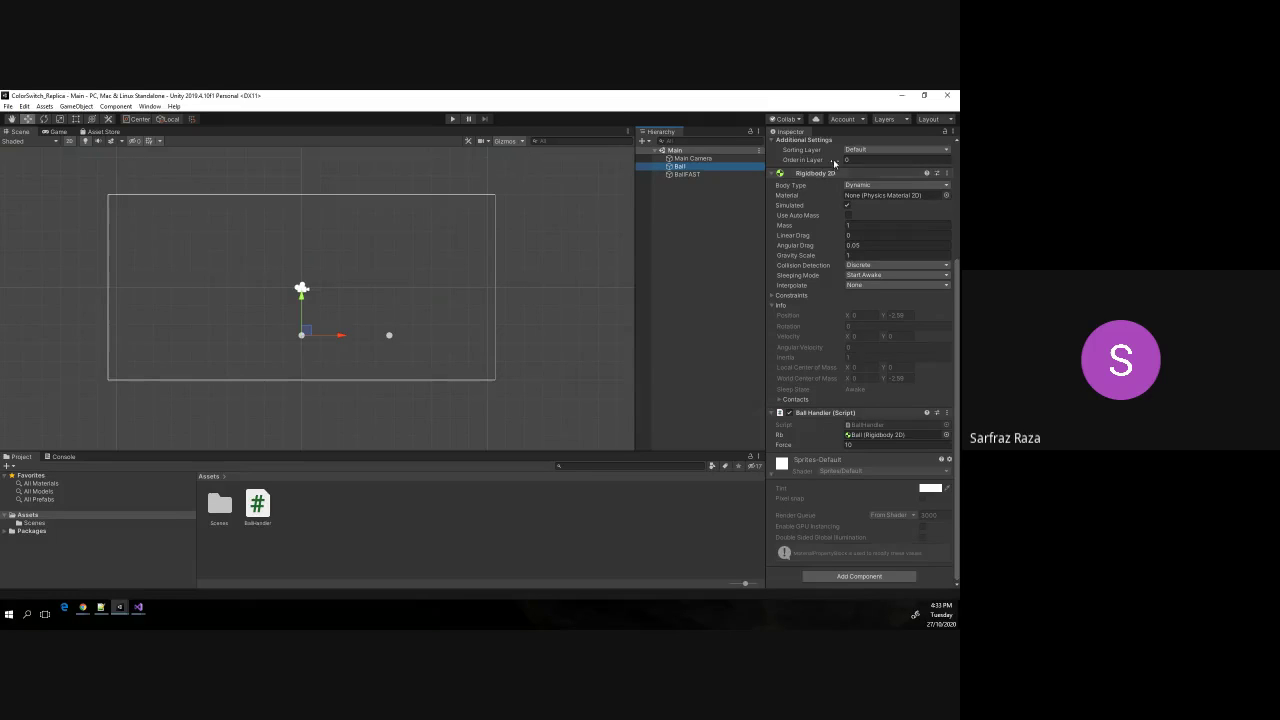
scroll(828, 233, "up", 4)
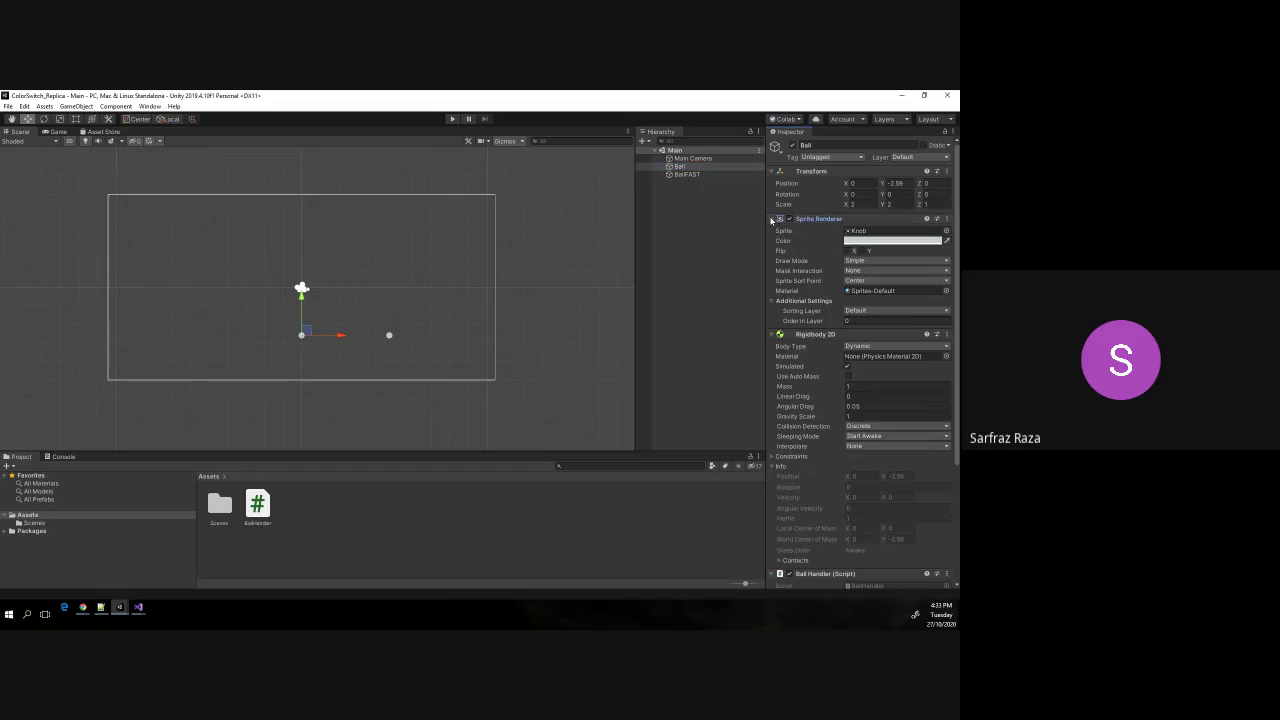
left_click(771, 219)
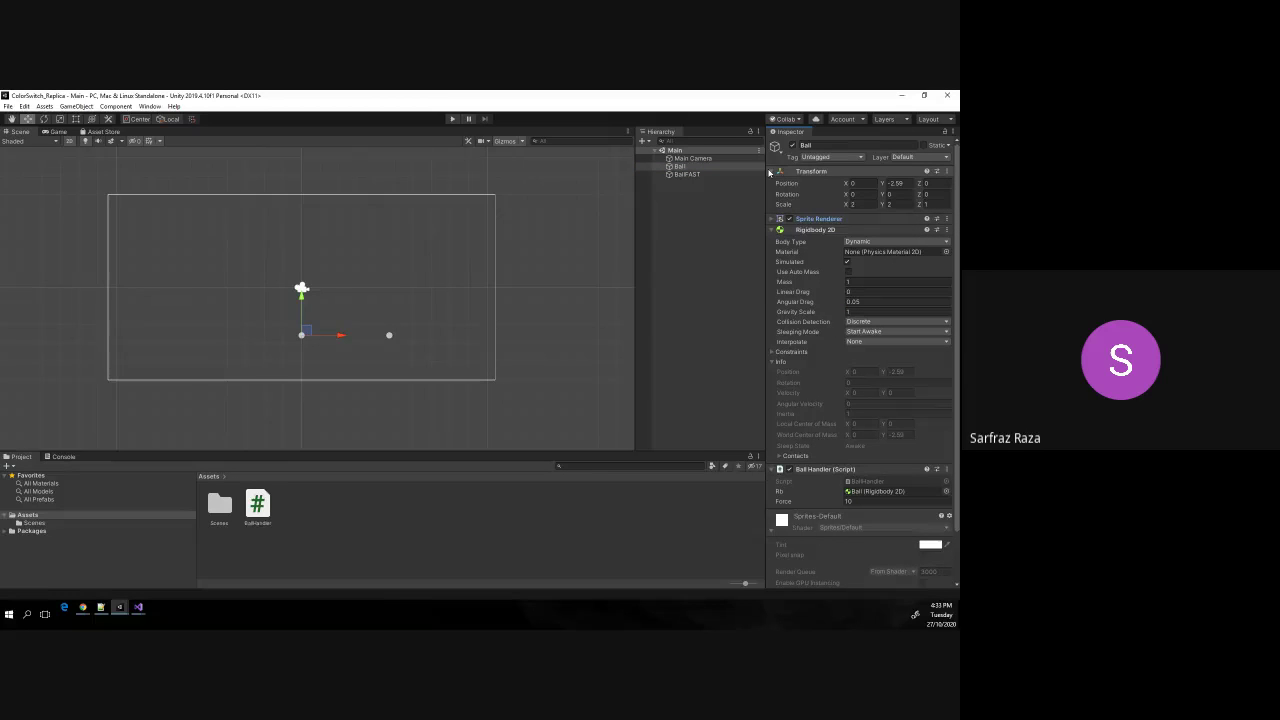
left_click(771, 172)
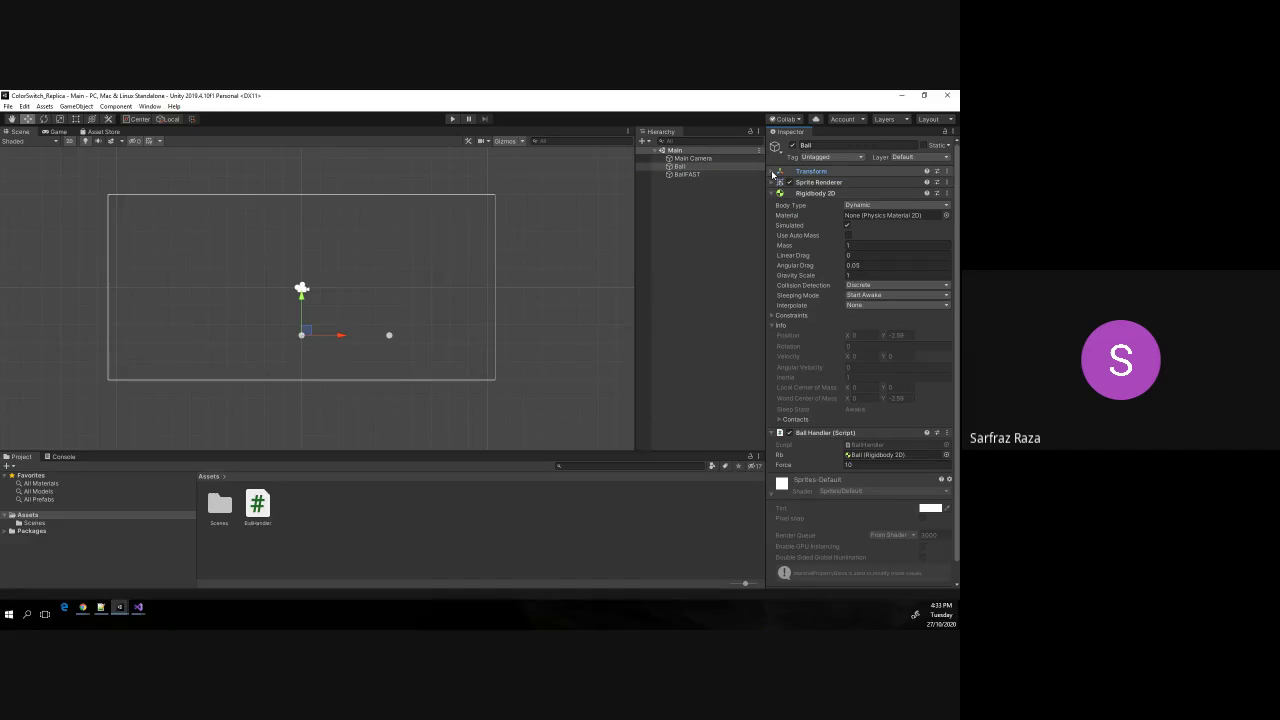
left_click(772, 172)
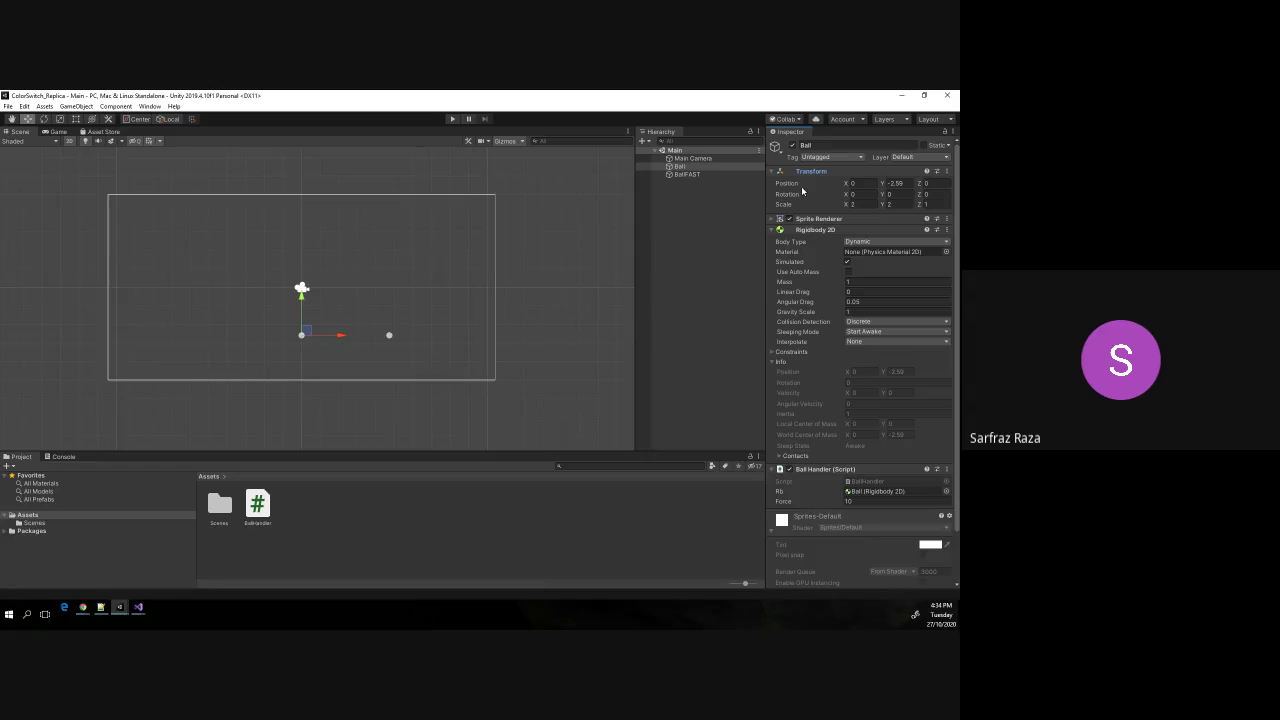
left_click(777, 173)
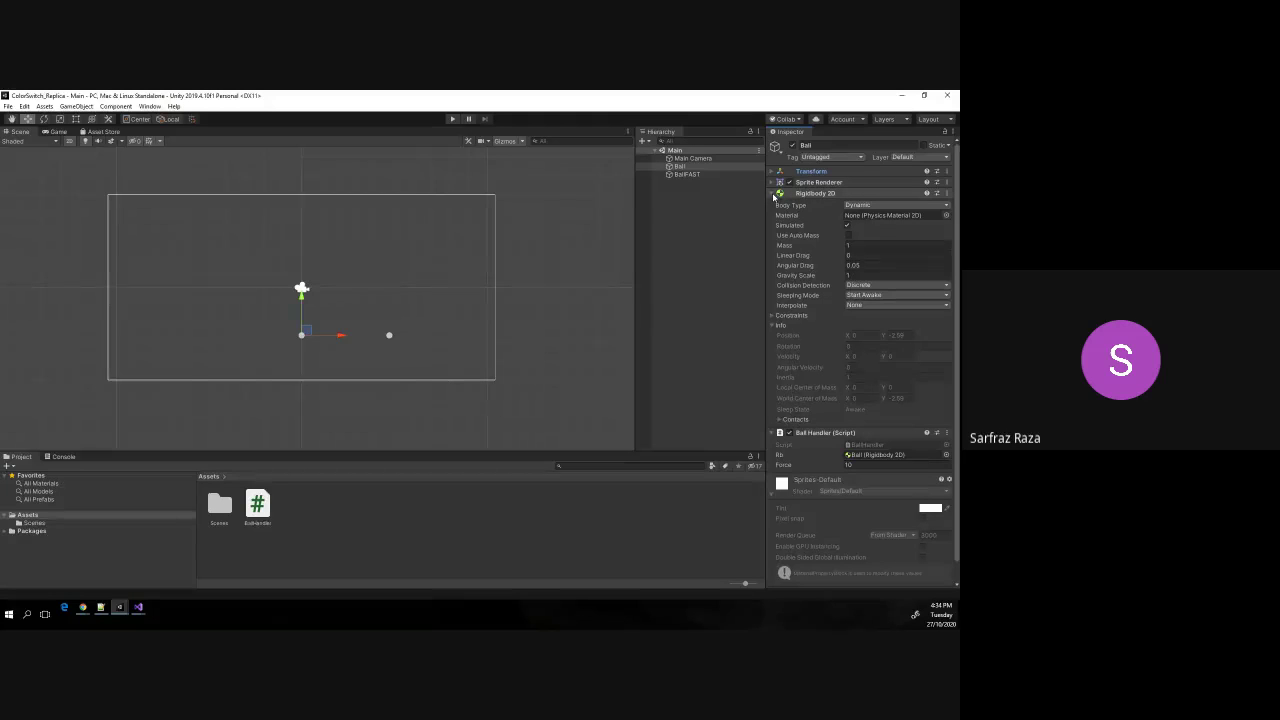
left_click(773, 194)
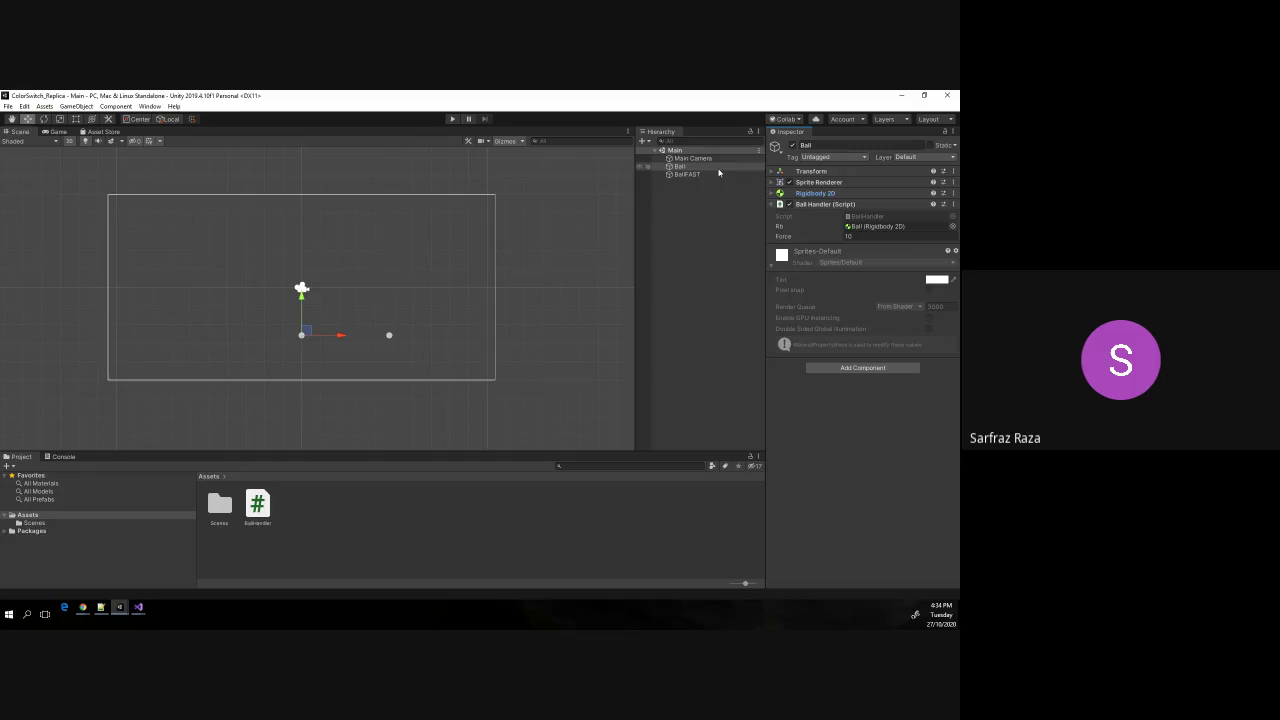
key("alt+Tab")
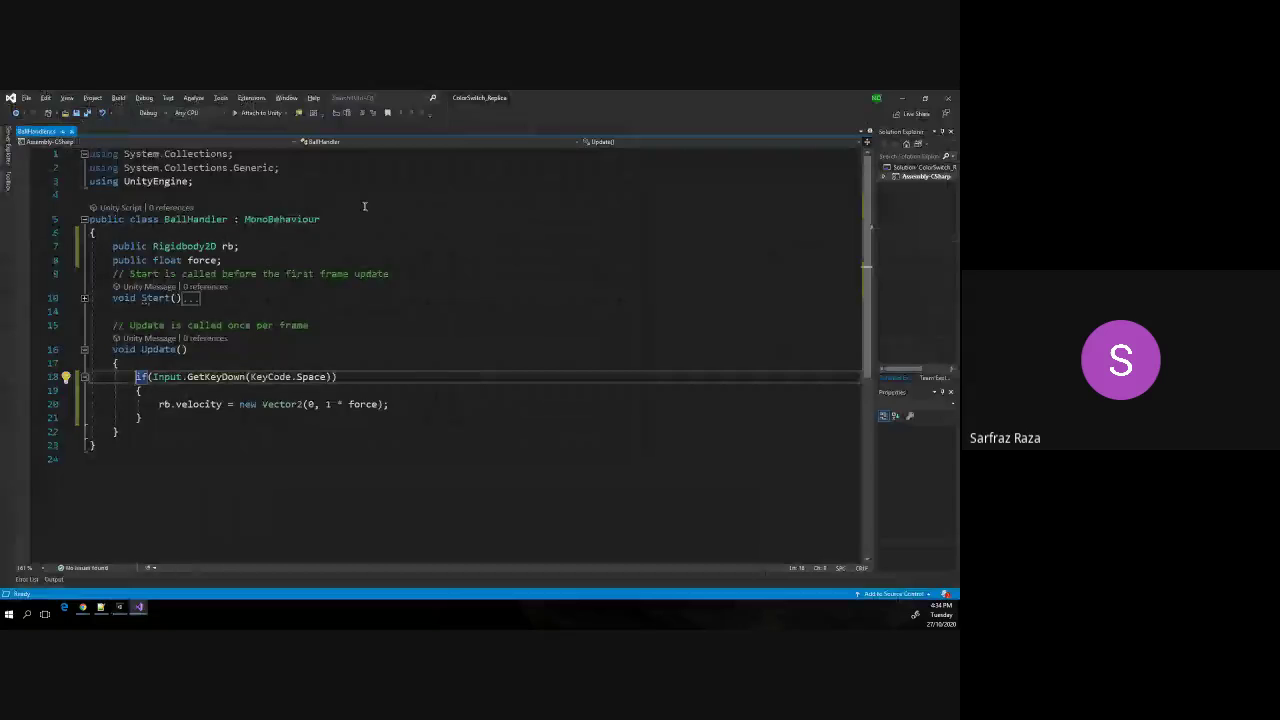
triple_click(168, 250)
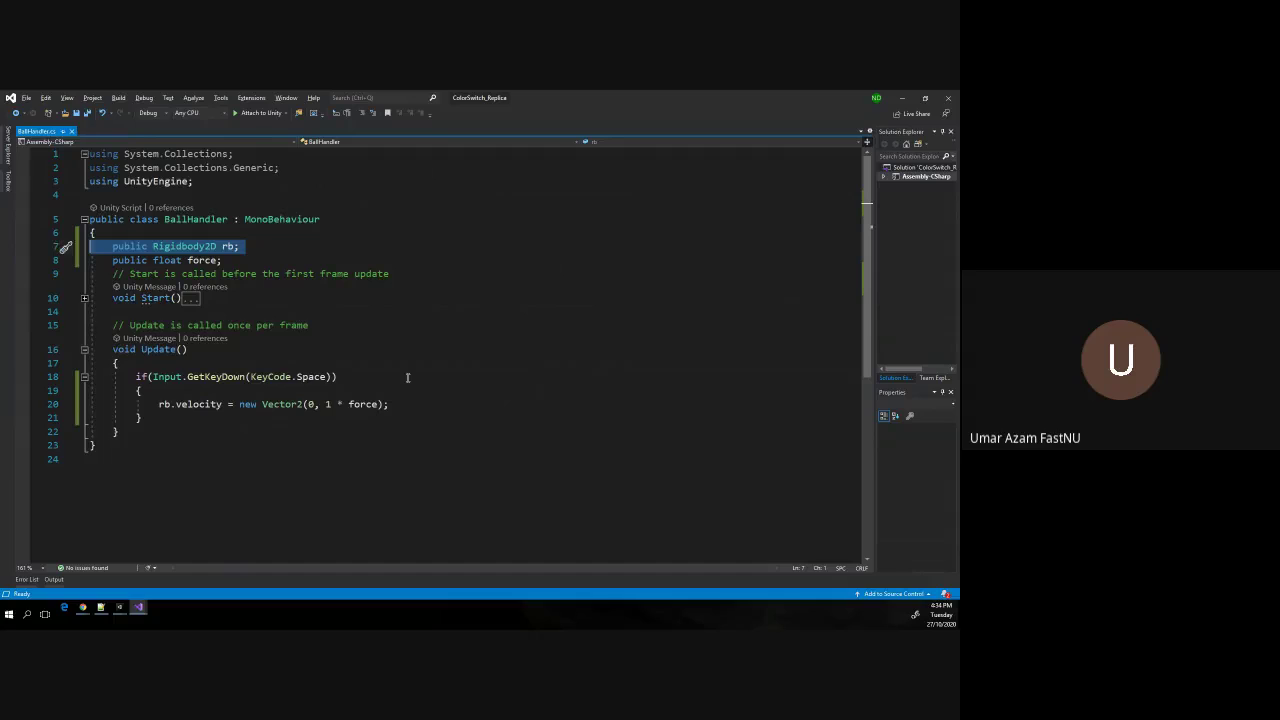
key("alt+Tab")
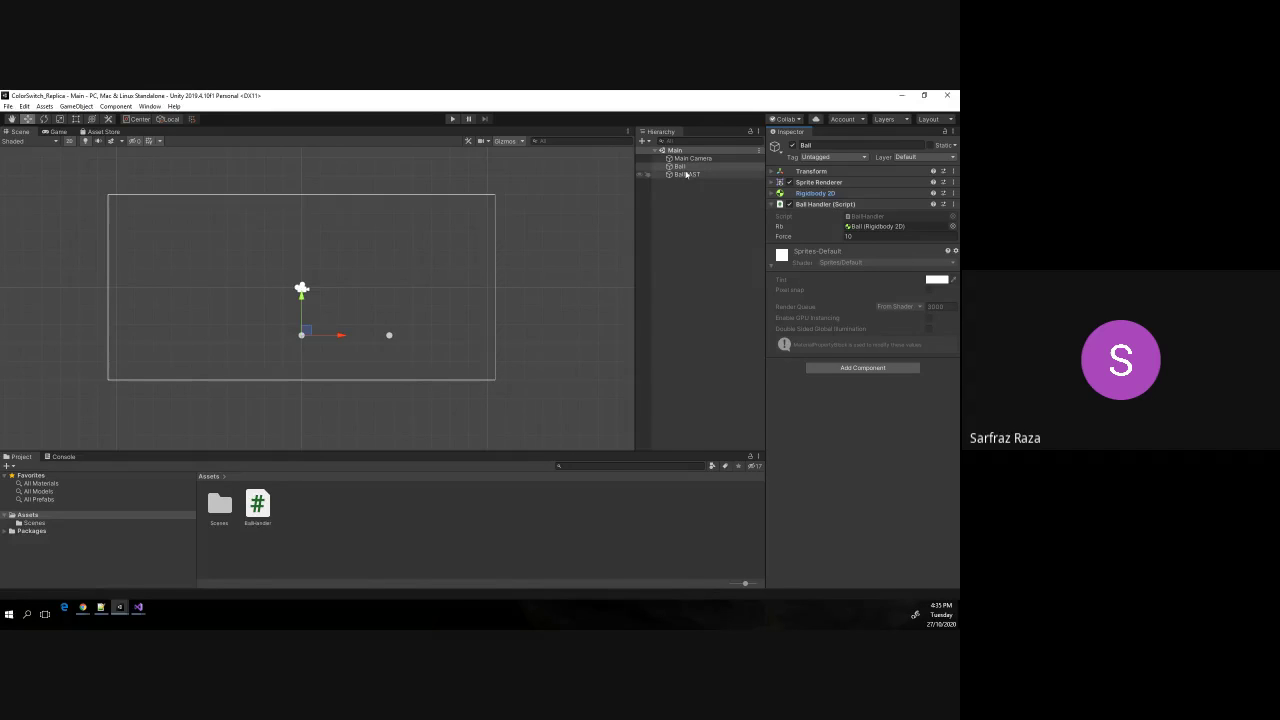
Switch from Ball to BallFAST and re-enter its Ball Handler Force as 12.
left_click(825, 205)
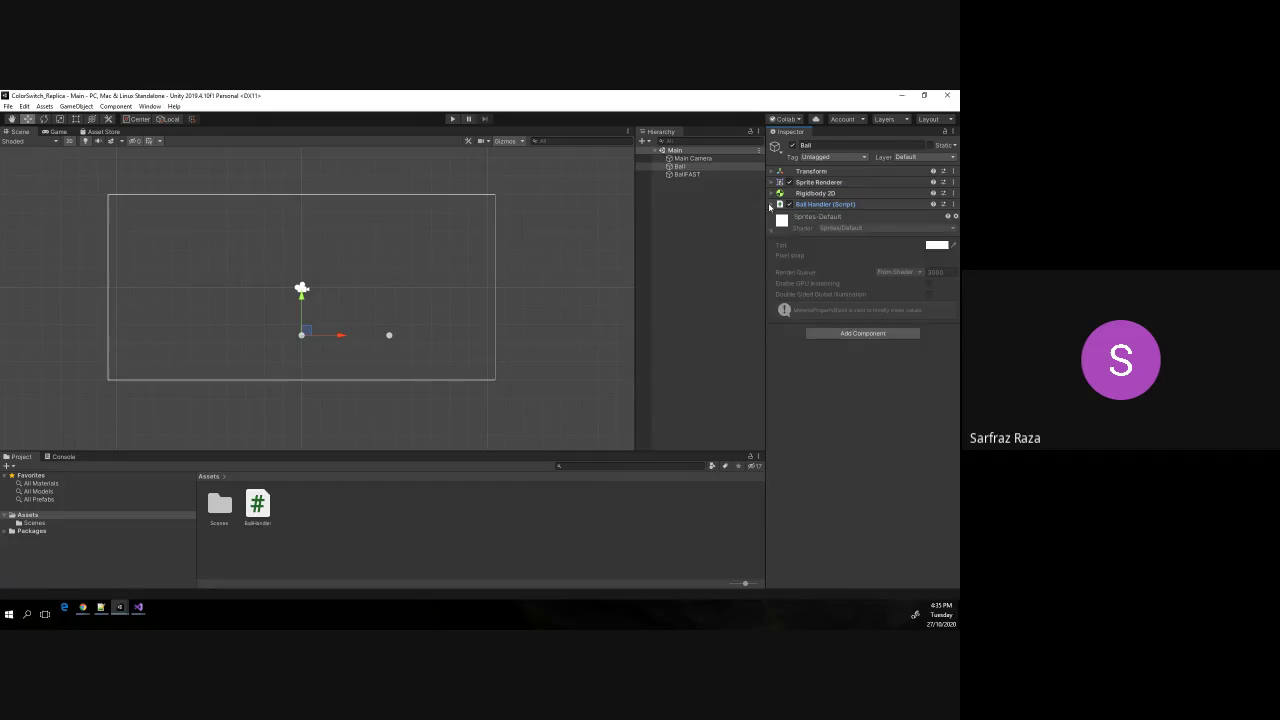
left_click(812, 205)
left_click(853, 237)
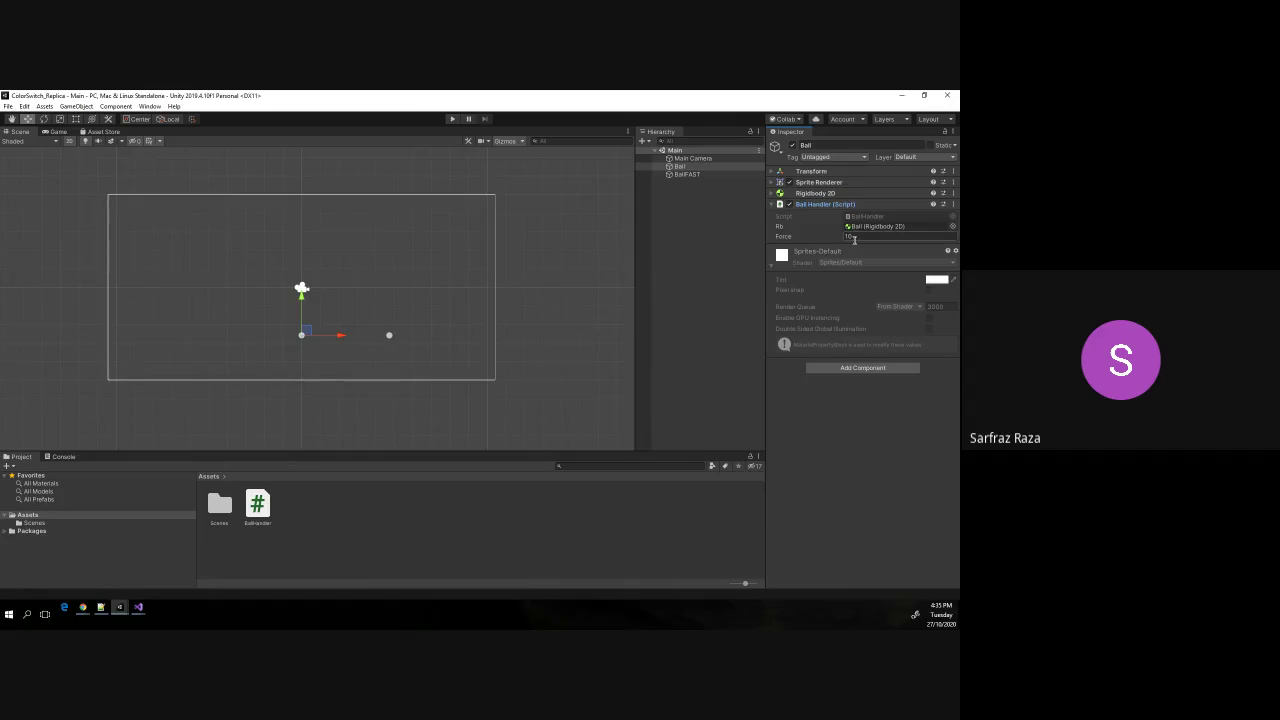
left_click(690, 174)
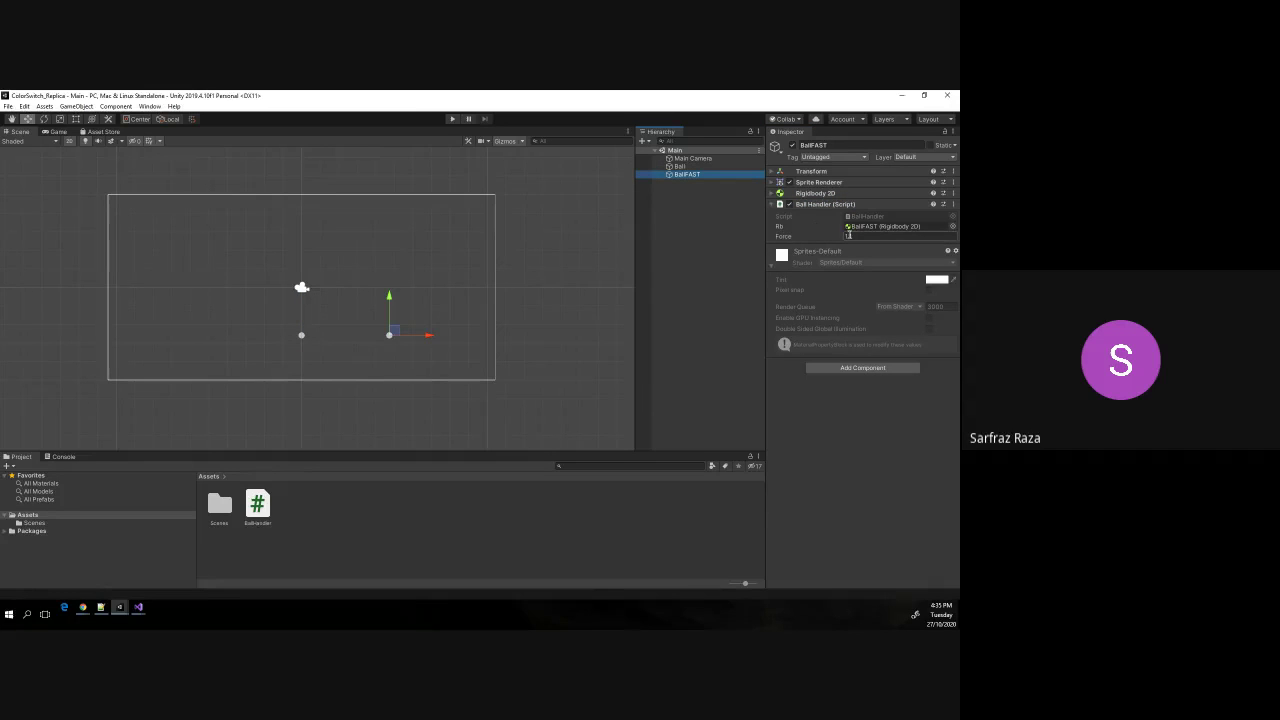
type("2")
key("Return")
Delete BallFAST, then run a quick jump test with the single Ball and select it.
key("Delete")
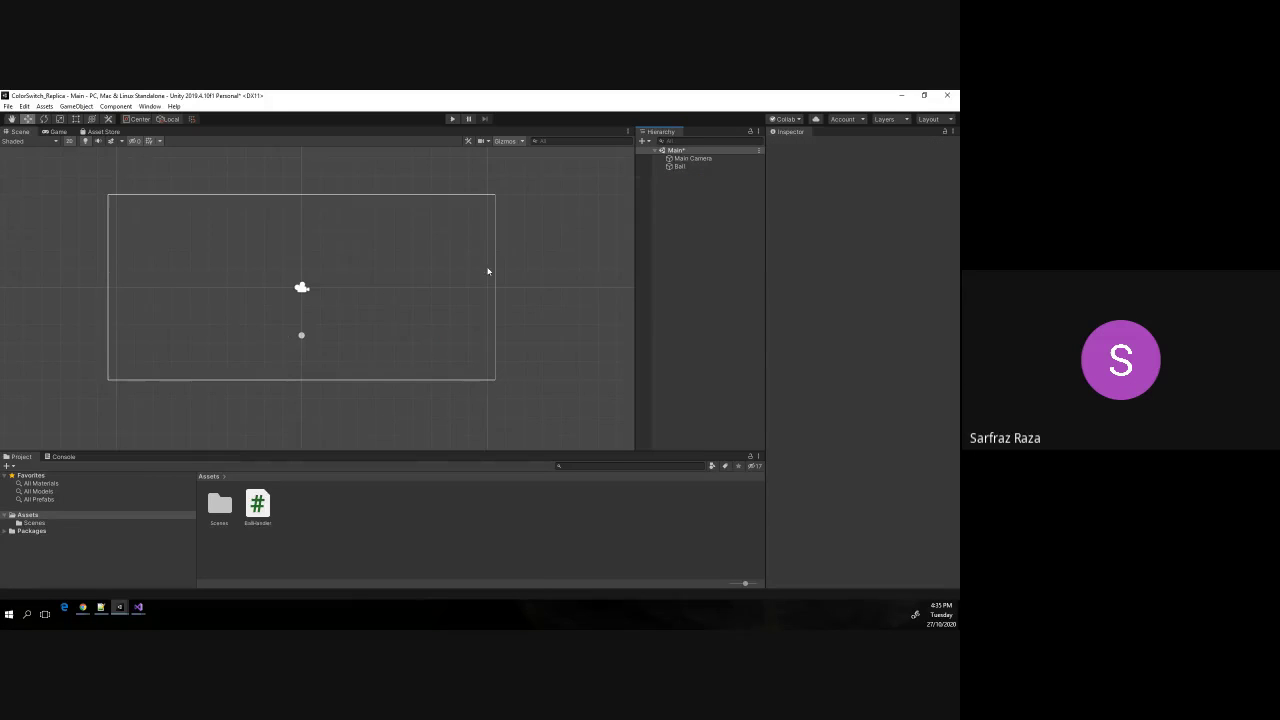
left_click(454, 121)
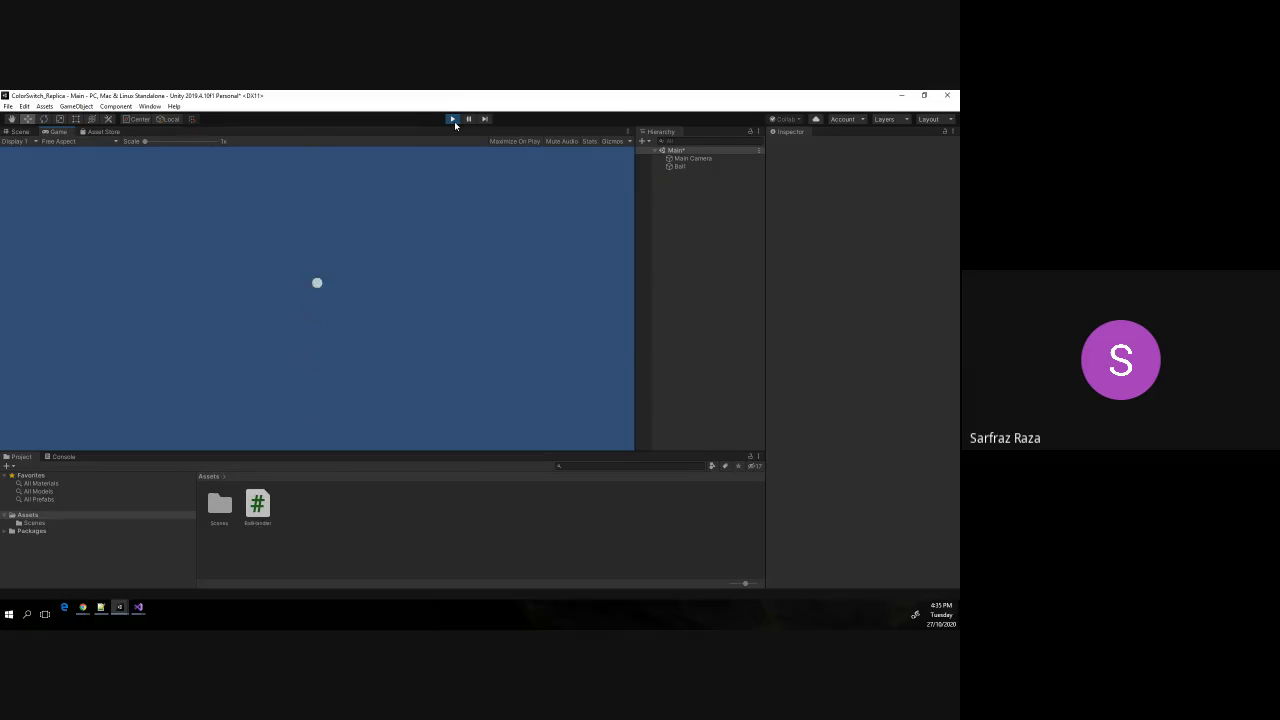
key("space")
left_click(453, 120)
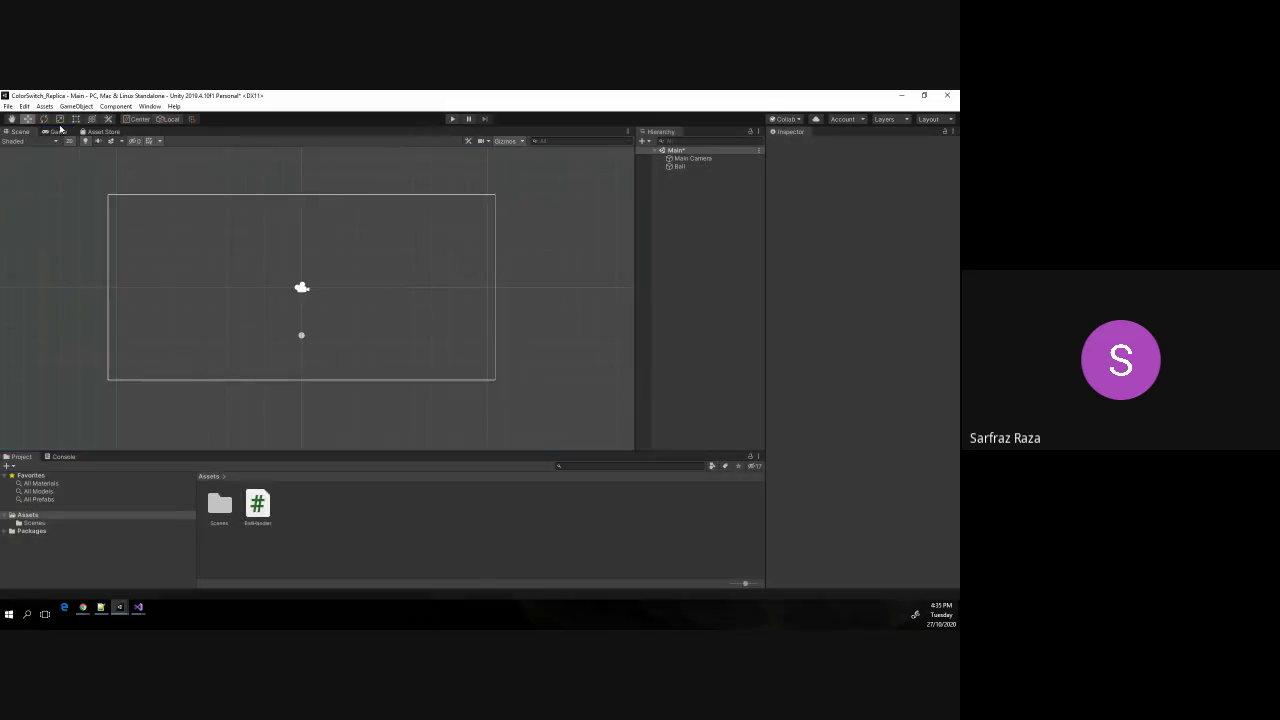
left_click(680, 166)
Lower the Ball's Force to 6 and test the weaker jumps in Play mode.
left_click(866, 237)
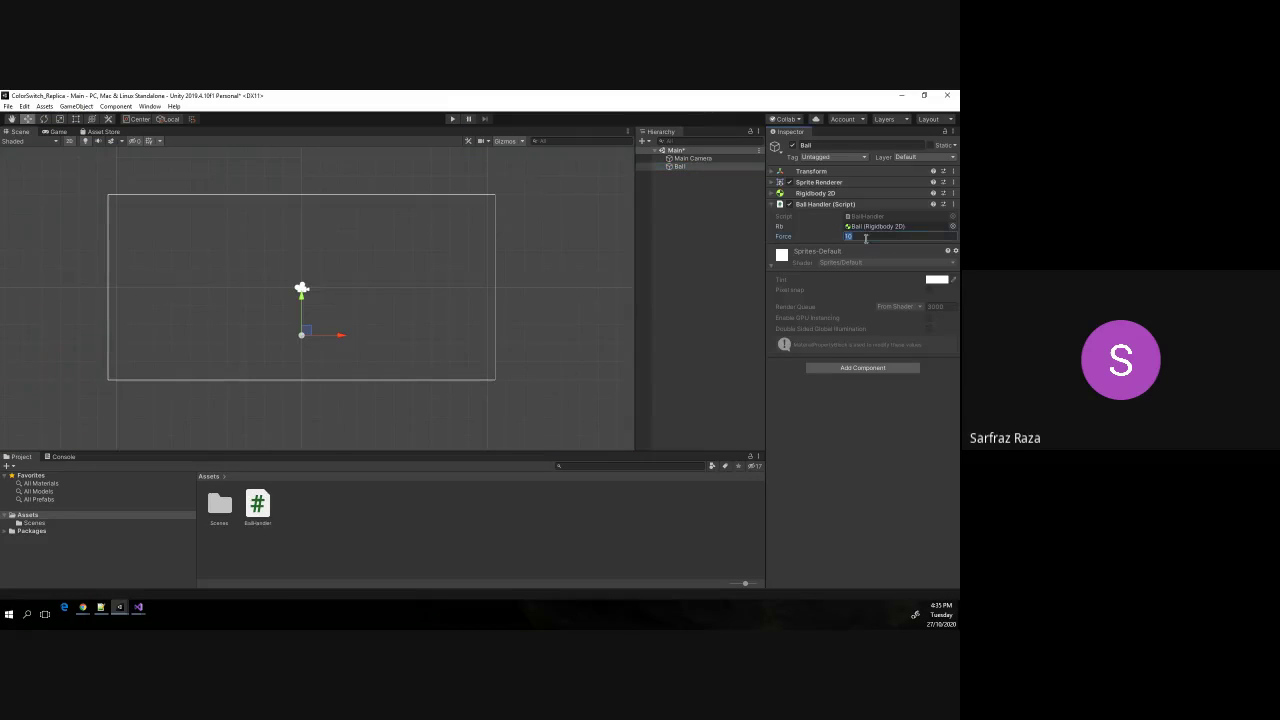
type("5")
left_click(452, 119)
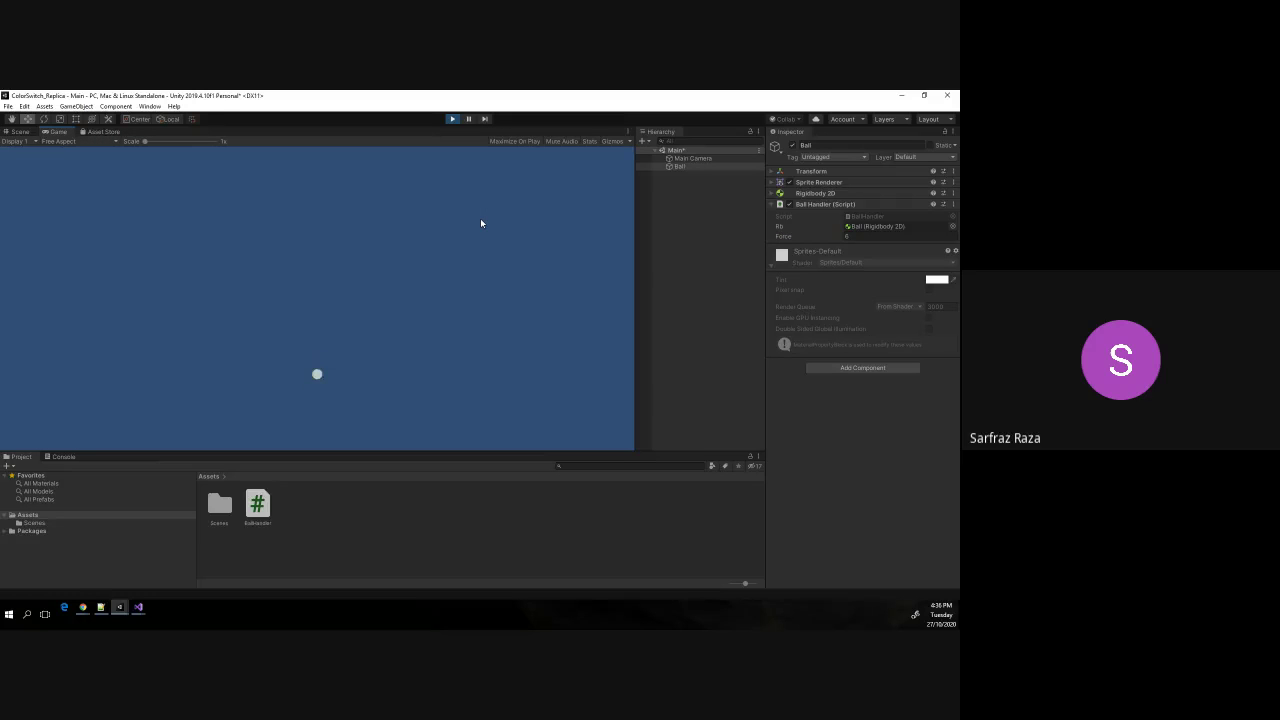
left_click(480, 219)
left_click(480, 219)
left_click(481, 219)
left_click(486, 200)
key("ctrl+p")
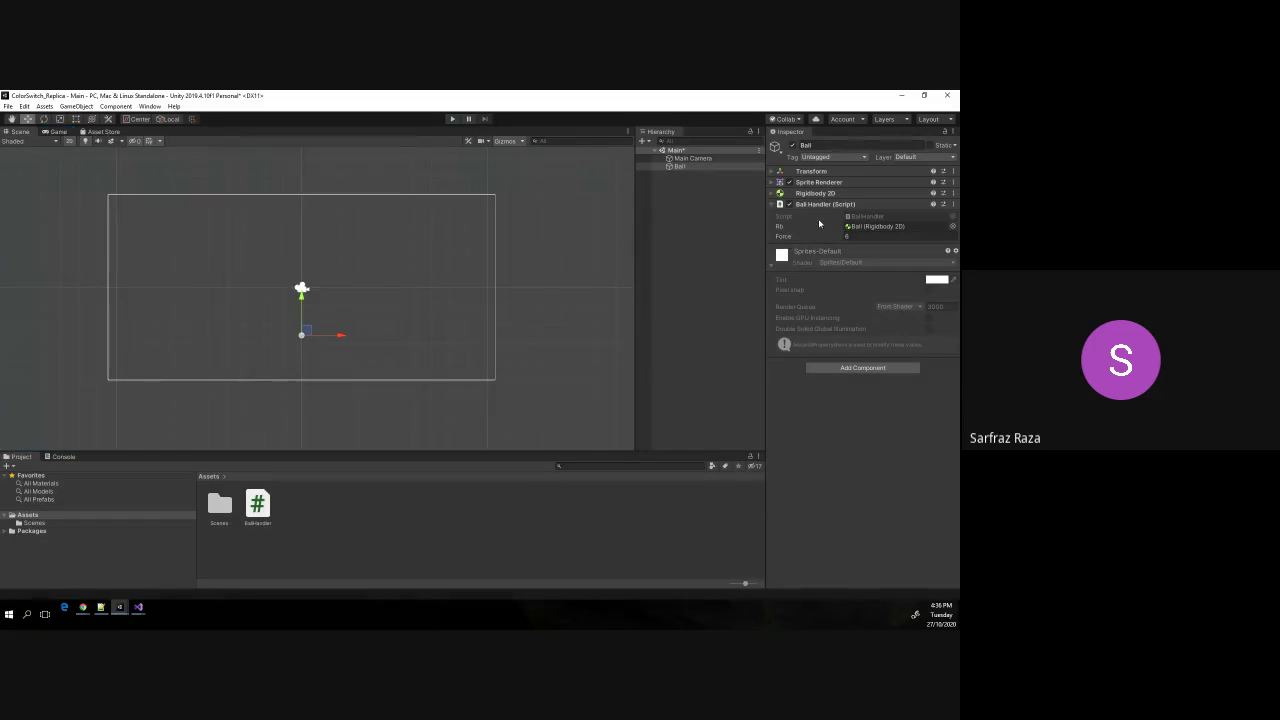
Set the Ball's Rigidbody 2D Gravity Scale to 2 and test the faster falls.
left_click(815, 193)
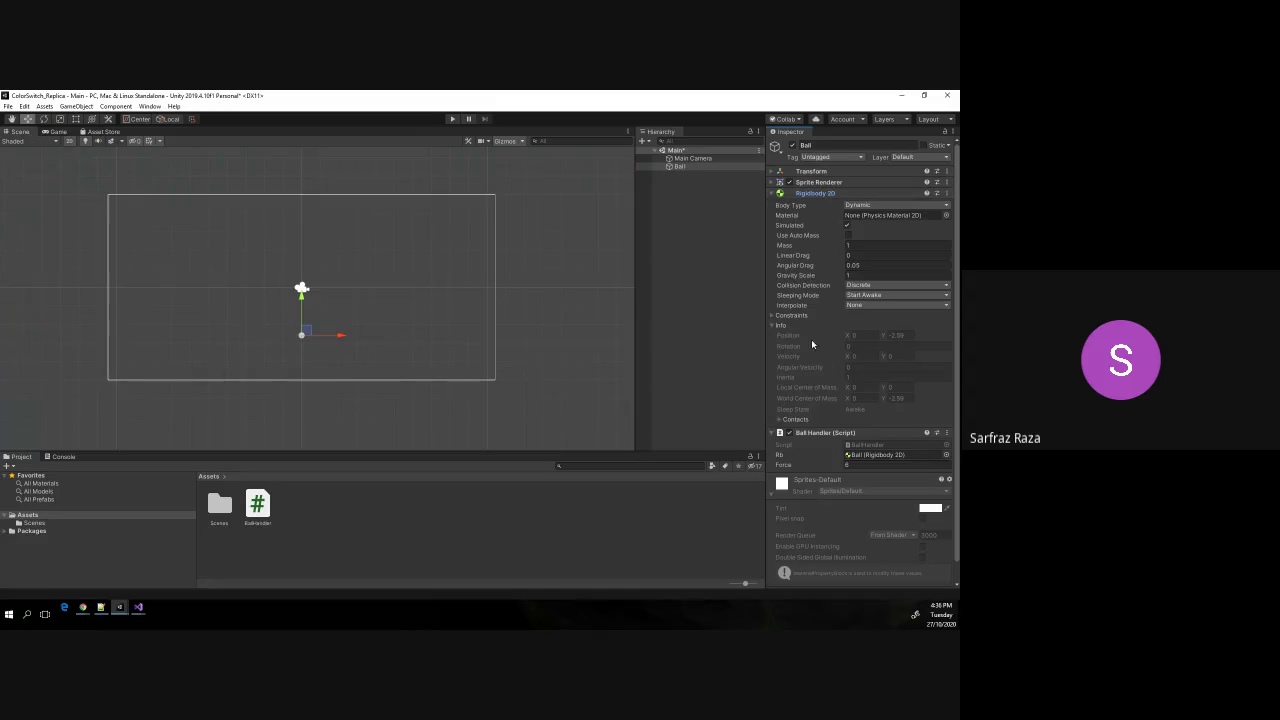
left_click(856, 276)
type("2")
left_click(454, 120)
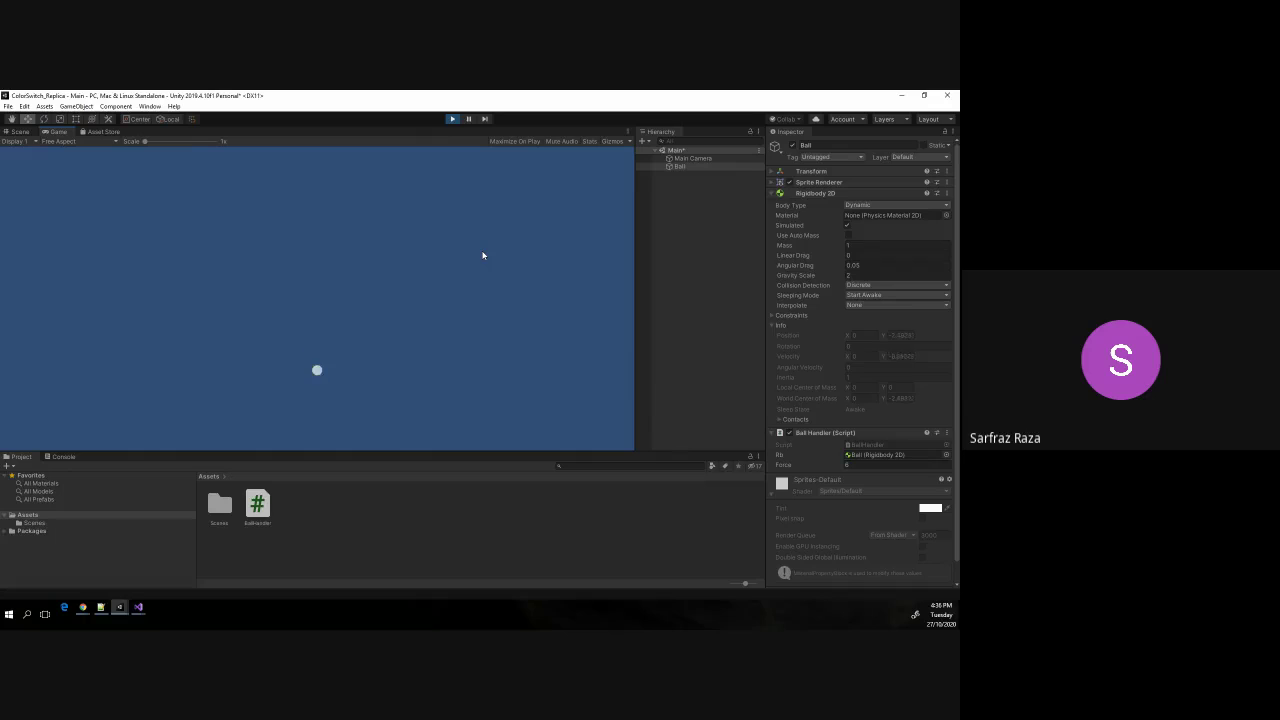
left_click(482, 255)
left_click(482, 255)
left_click(482, 255)
left_click(482, 255)
left_click(482, 255)
left_click(467, 191)
left_click(453, 124)
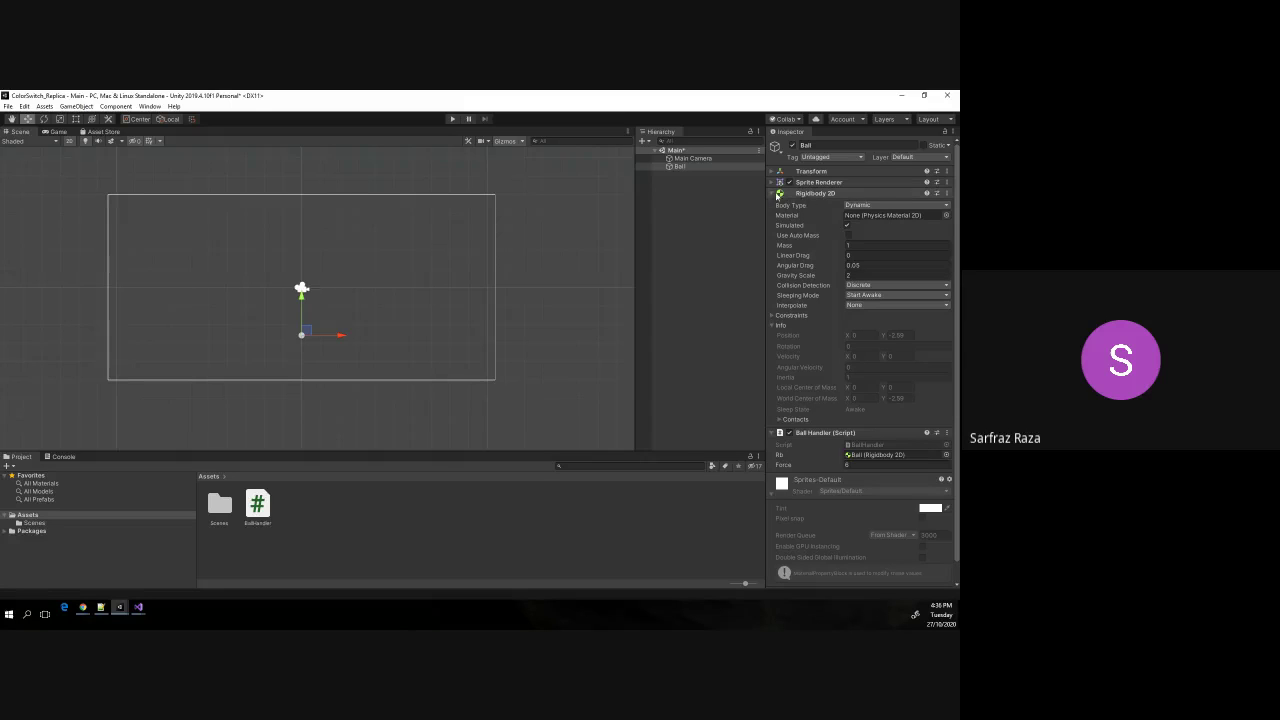
Collapse the Ball's Rigidbody 2D component in the Inspector.
left_click(772, 194)
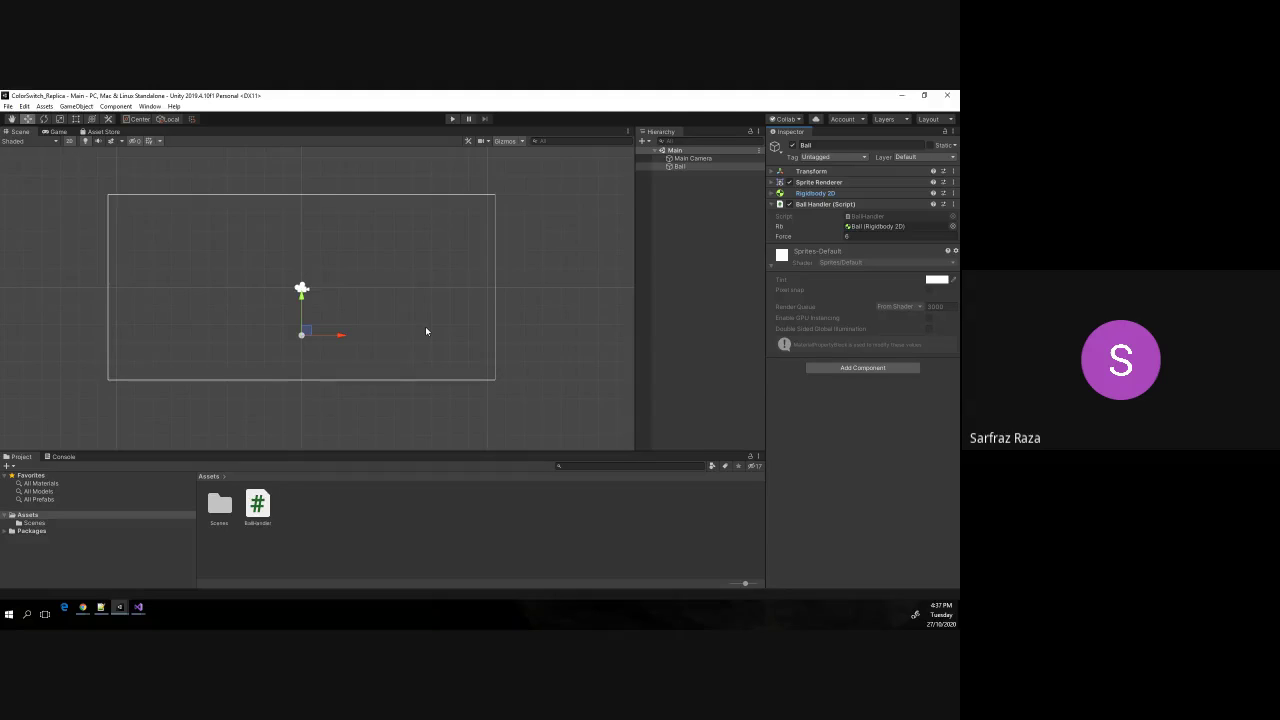
Minimize Unity, Visual Studio and Chrome to reveal the desktop.
left_click(903, 96)
left_click(905, 97)
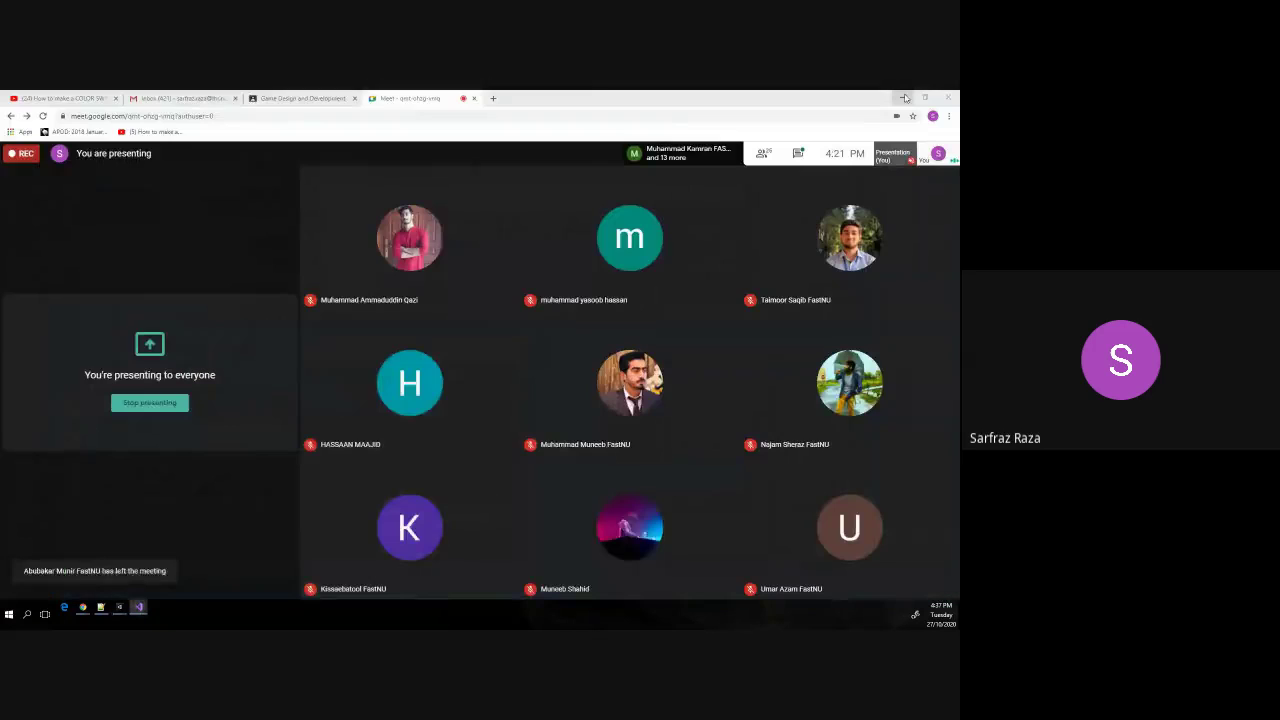
left_click(905, 97)
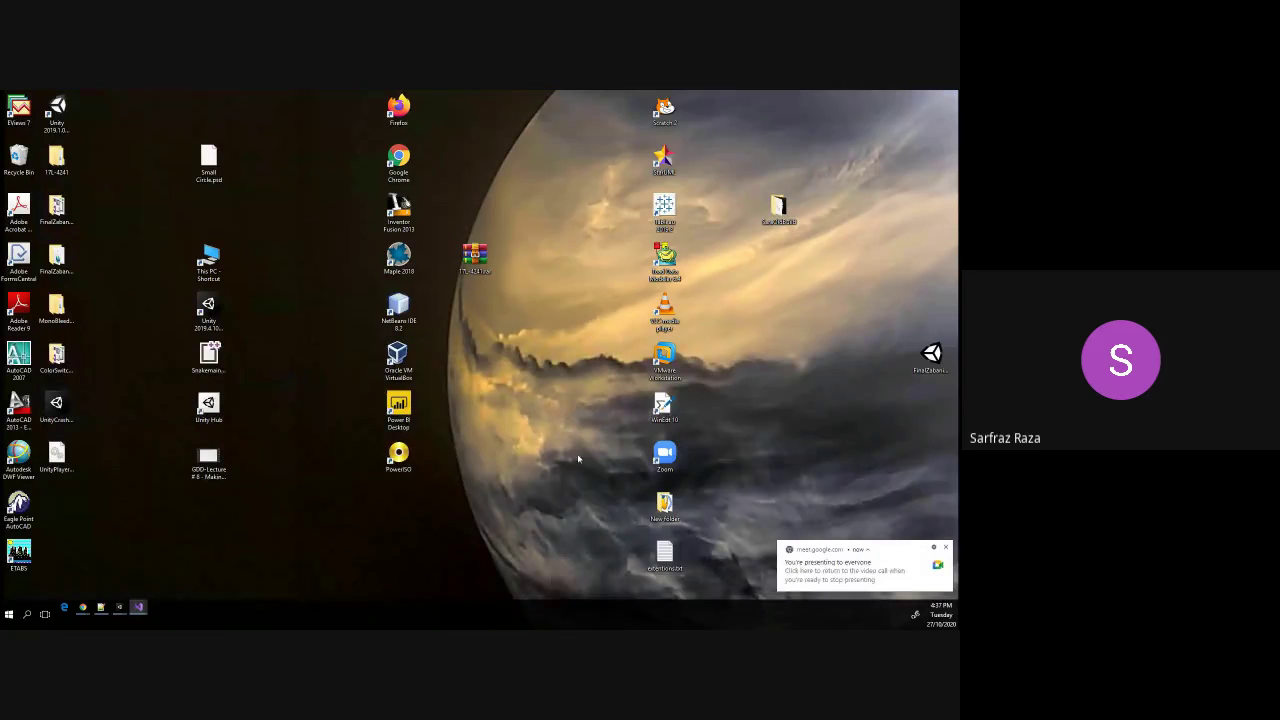
Check Small Circle.psd's file properties, then drag it onto Unity's Project window.
left_click(208, 162)
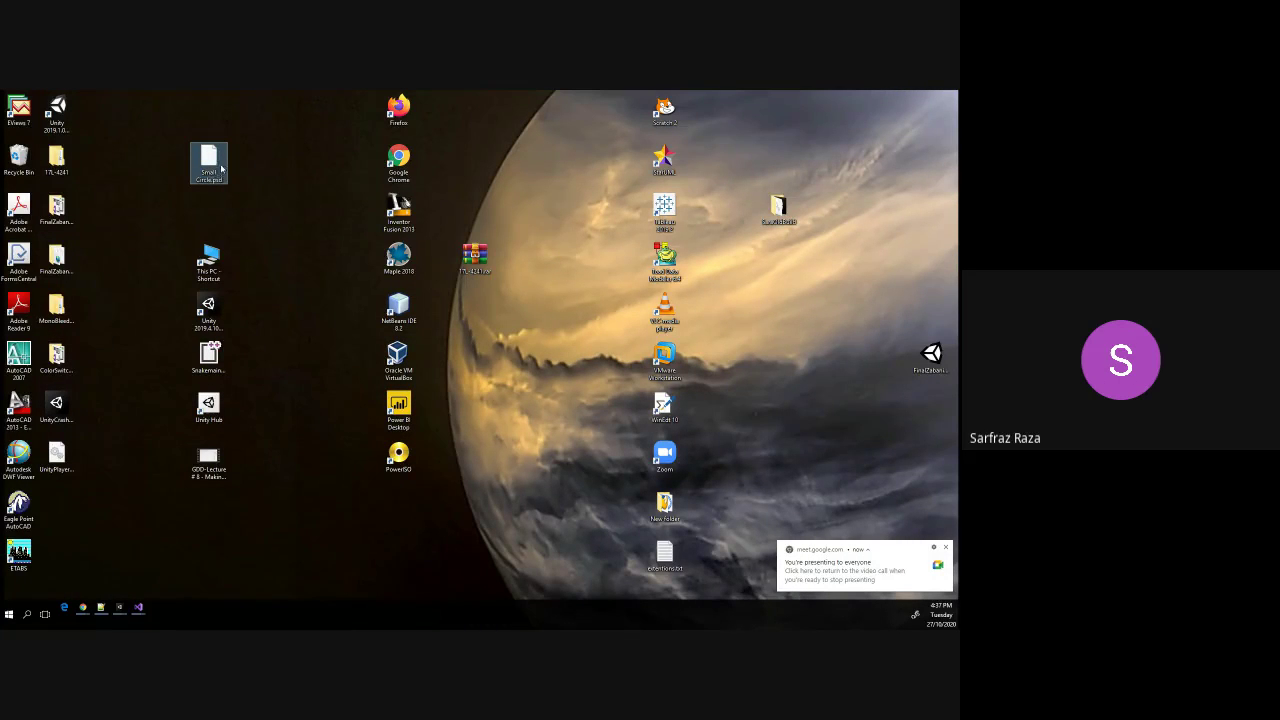
mouse_move(210, 170)
left_mouse_down()
mouse_move(492, 393)
mouse_move(528, 362)
left_mouse_up()
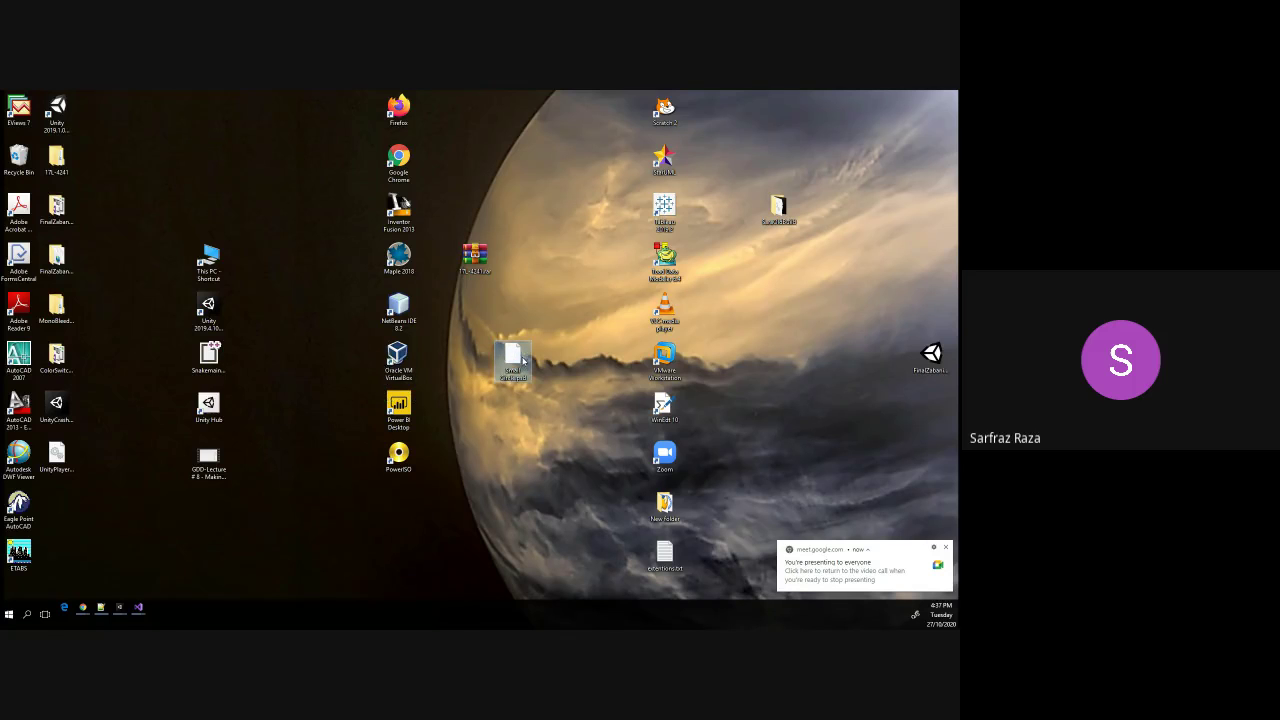
key("alt+Return")
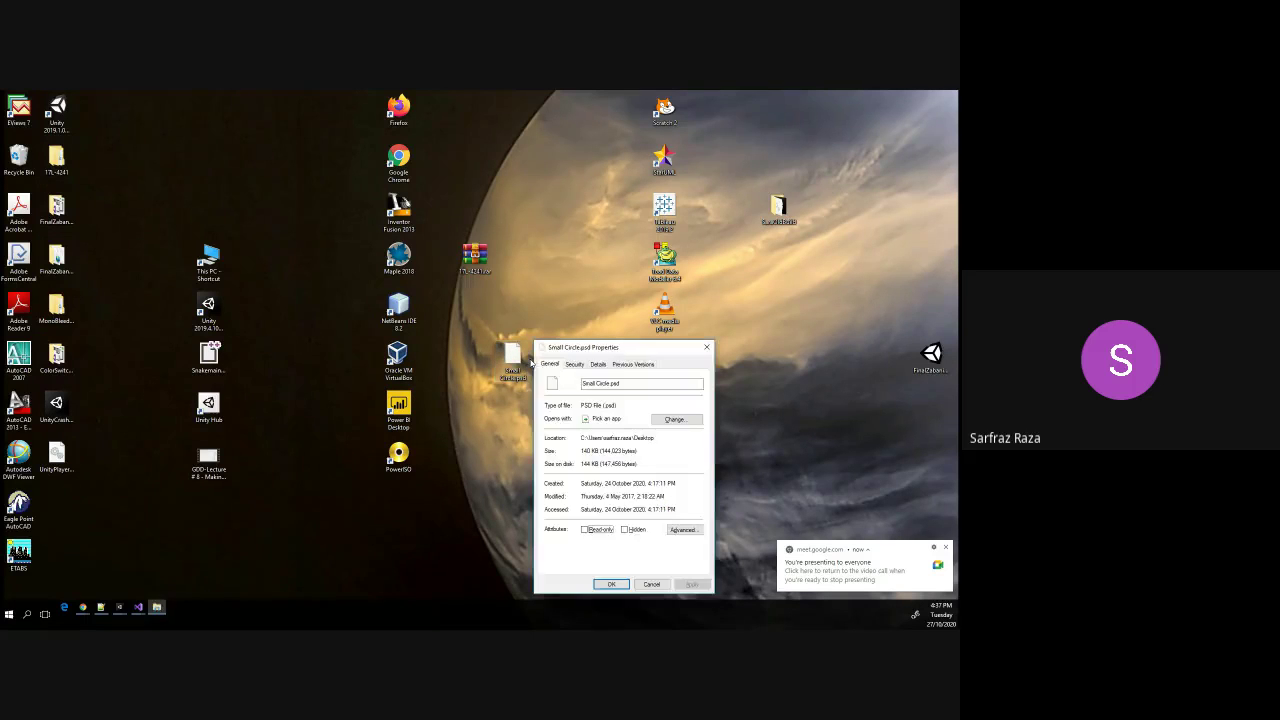
key("Escape")
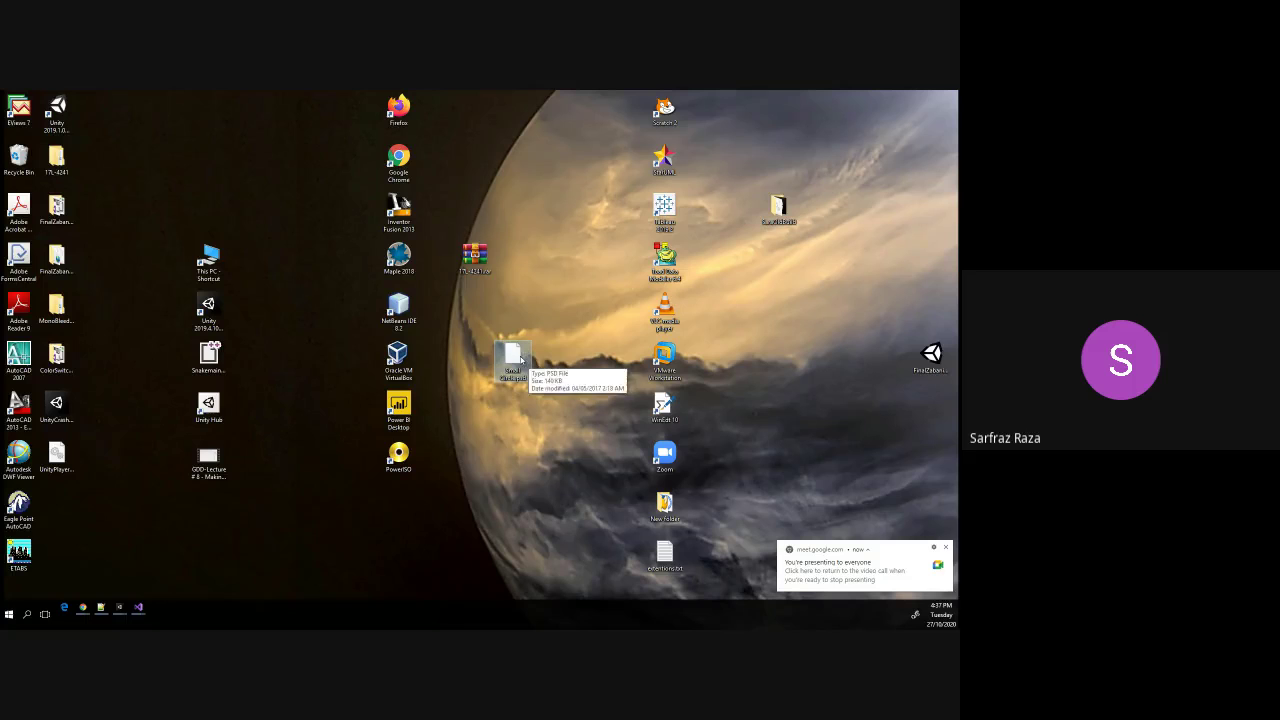
mouse_move(524, 368)
left_mouse_down()
mouse_move(398, 430)
mouse_move(122, 607)
left_mouse_up()
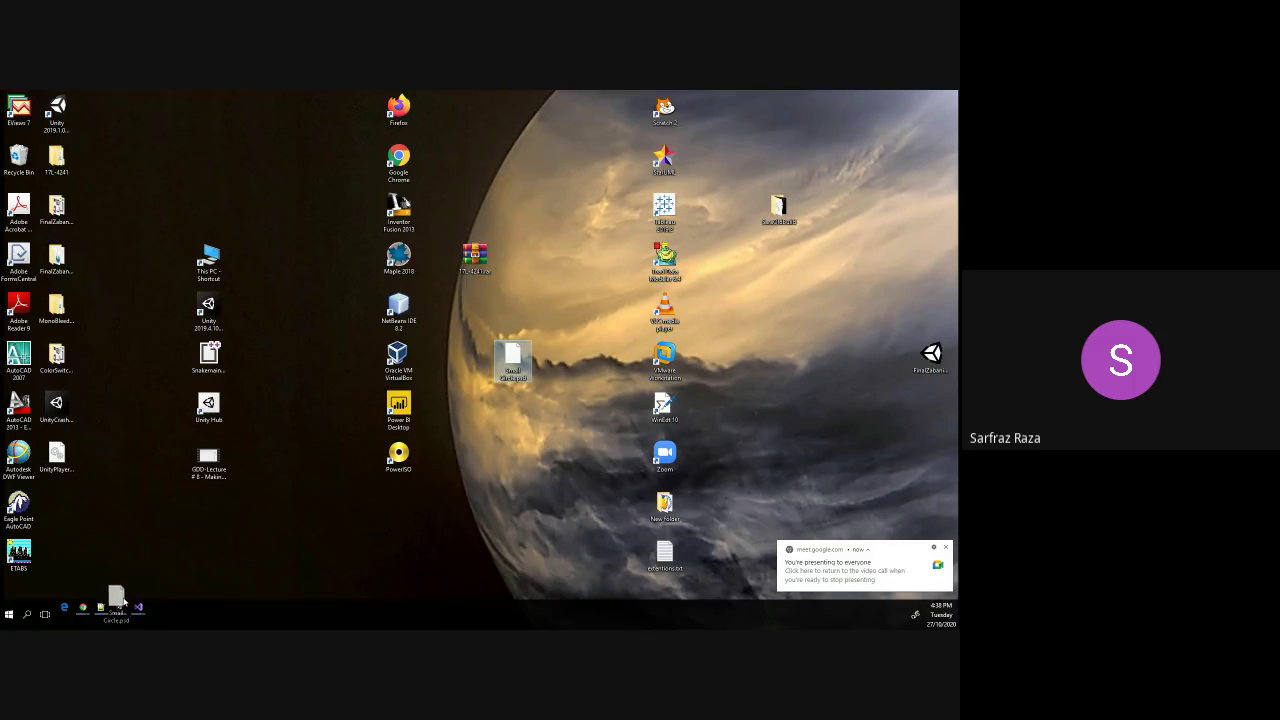
mouse_move(122, 607)
left_mouse_down()
mouse_move(145, 575)
mouse_move(318, 520)
left_mouse_up()
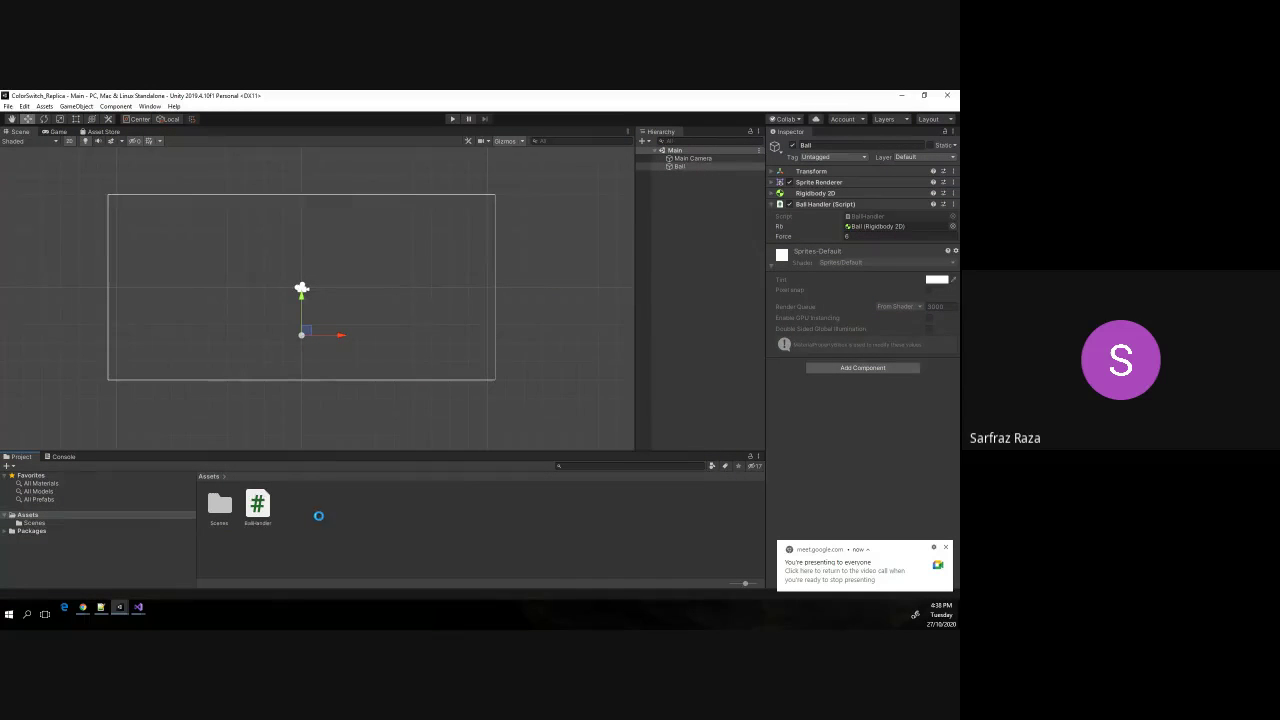
Select the imported Small Circle asset and review its sprite entry and import settings.
left_click(317, 513)
key("ctrl+d")
left_click(293, 508)
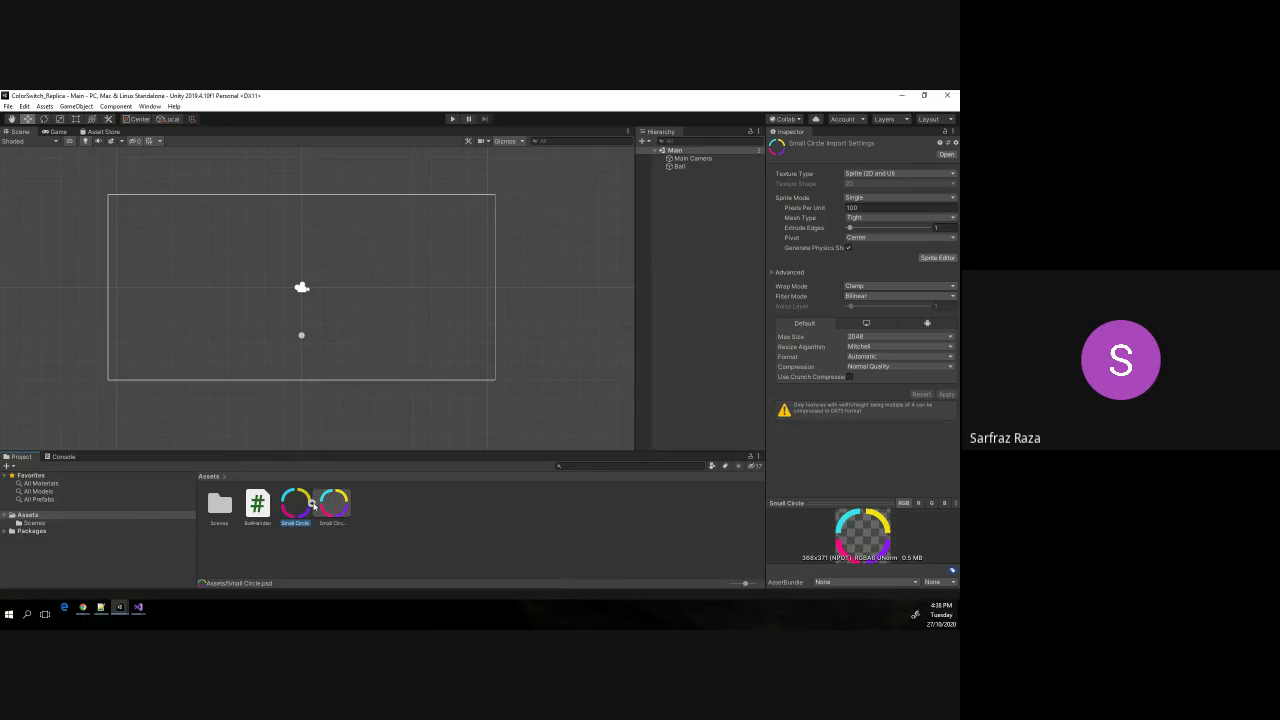
left_click(341, 511)
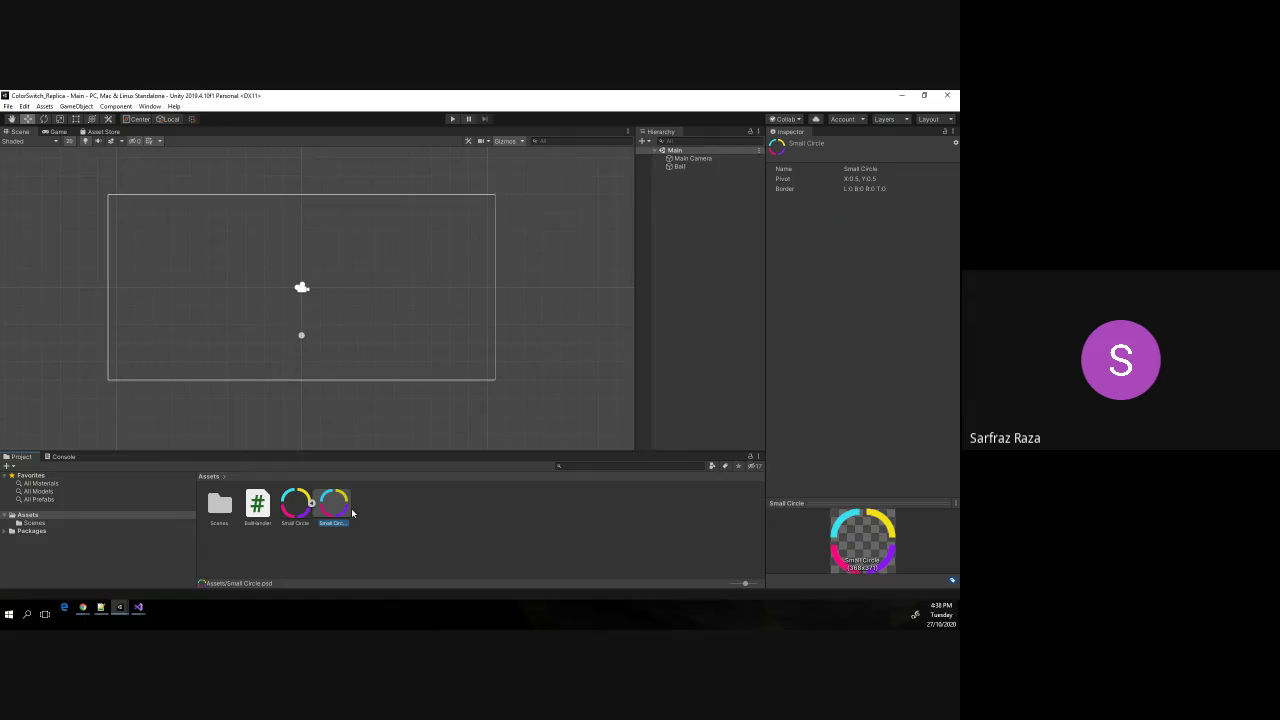
right_click(352, 513)
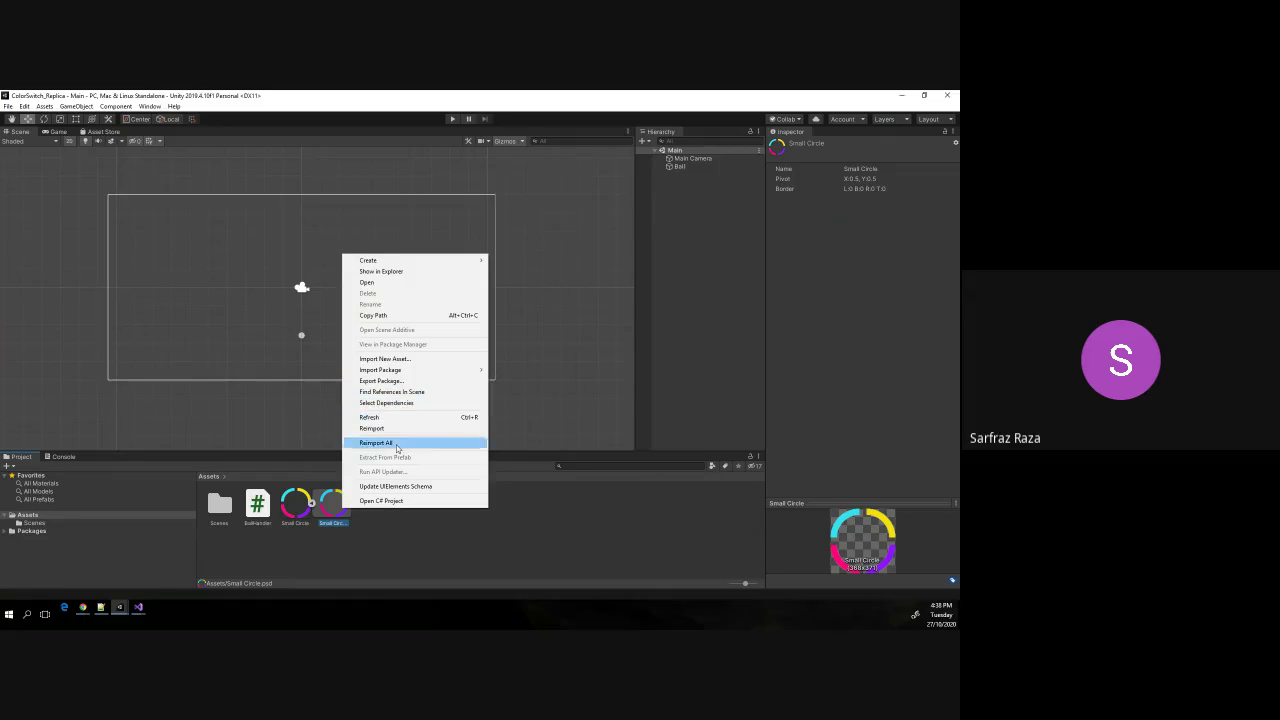
left_click(432, 543)
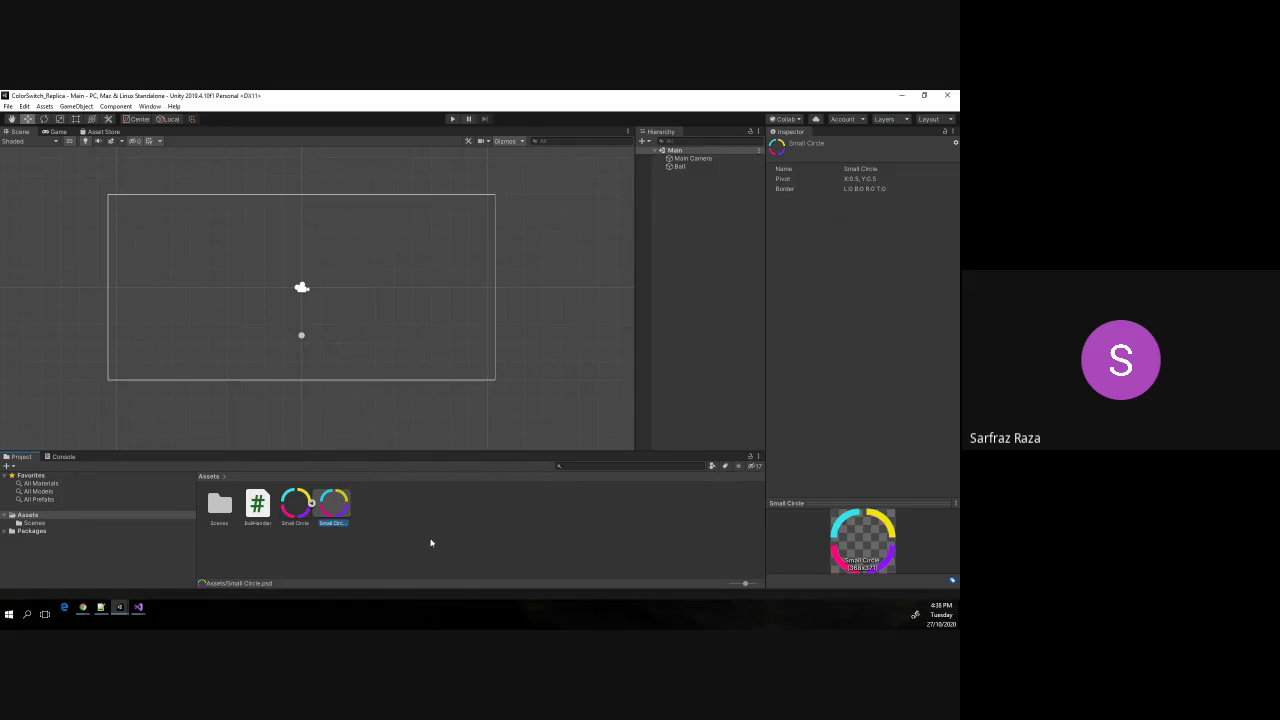
left_click(296, 510)
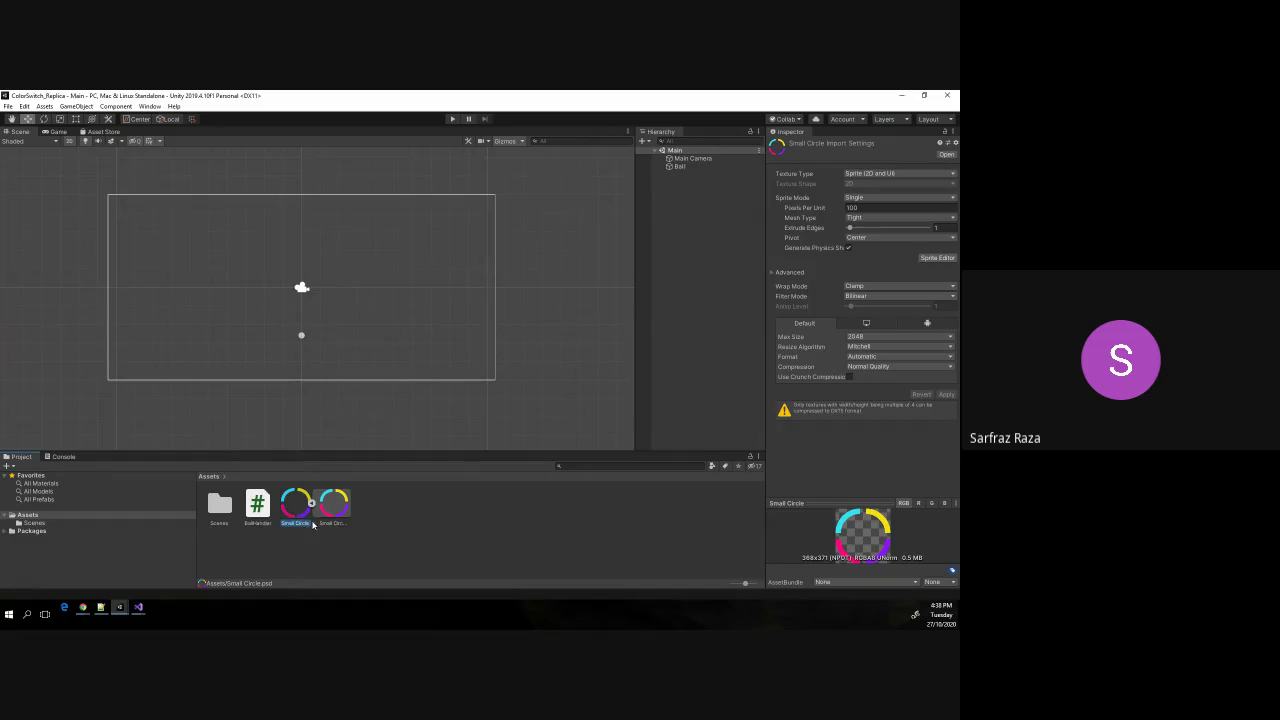
left_click(311, 503)
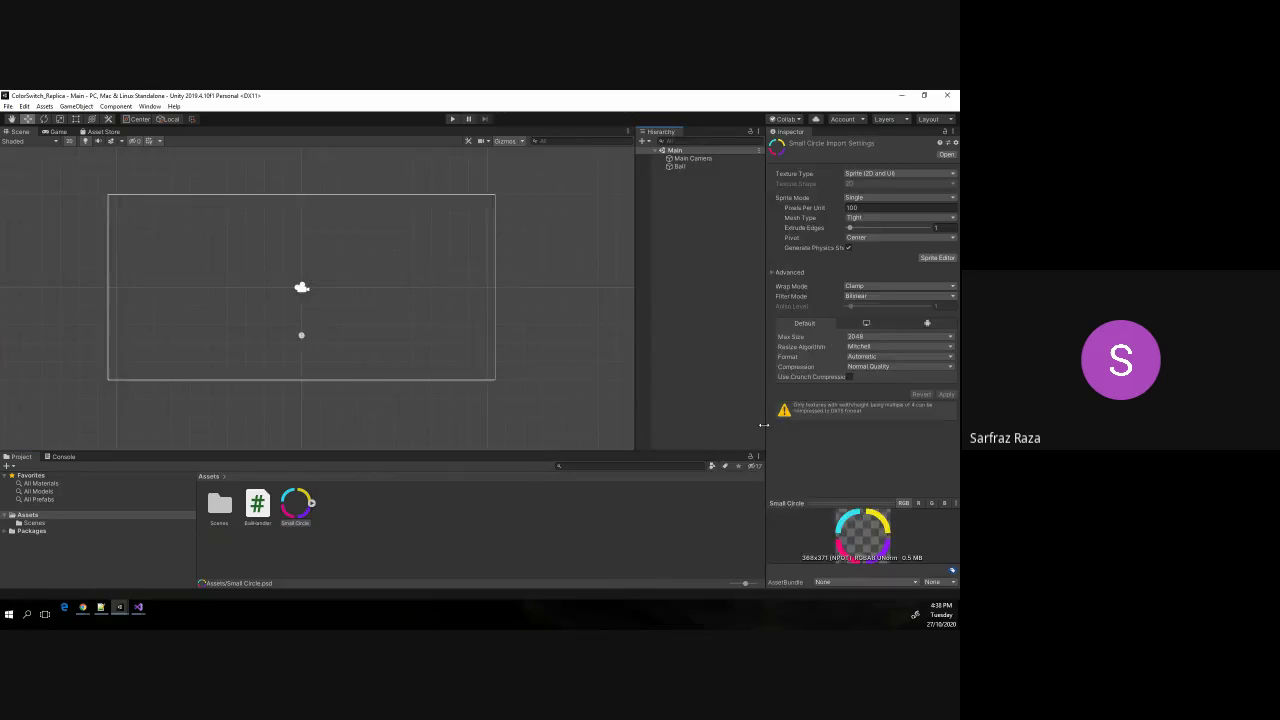
Resize the Inspector and preview panels, then switch Small Circle's Sprite Mode from Single to Multiple.
left_click_drag(764, 425, 521, 425)
left_click_drag(672, 507, 652, 257)
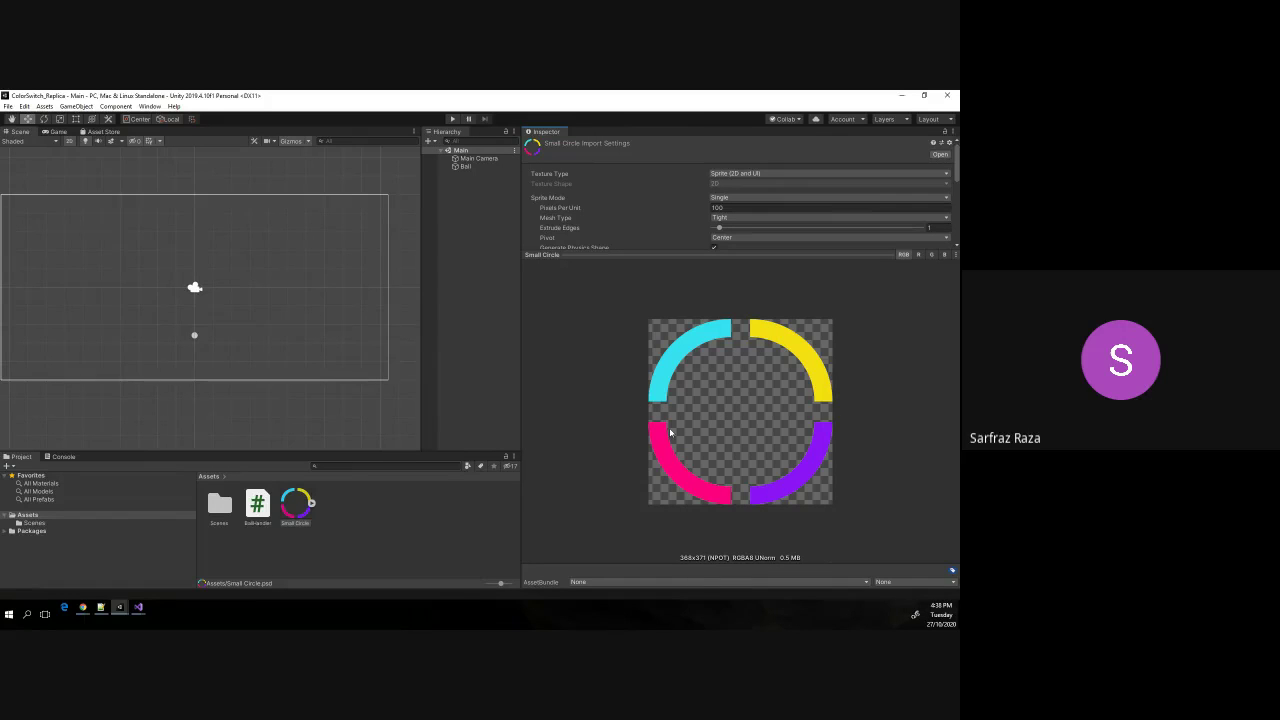
left_click_drag(520, 372, 696, 429)
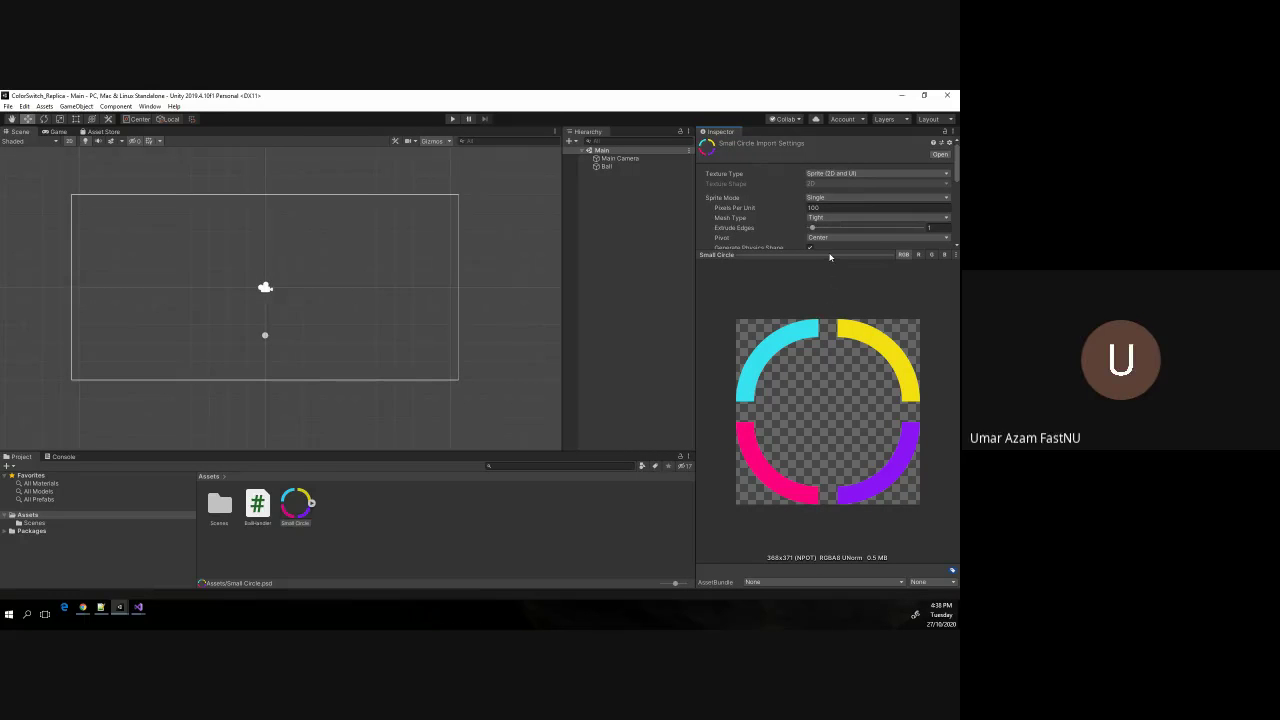
left_click_drag(789, 258, 779, 354)
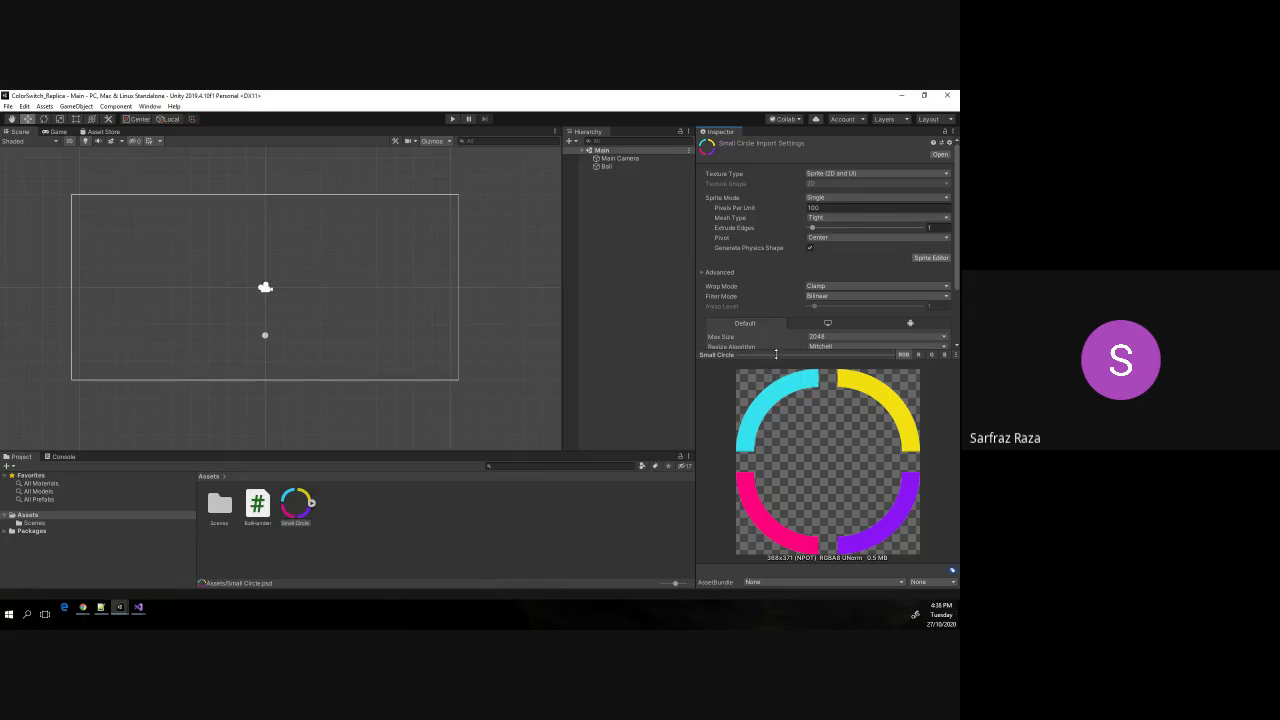
left_click_drag(775, 354, 772, 408)
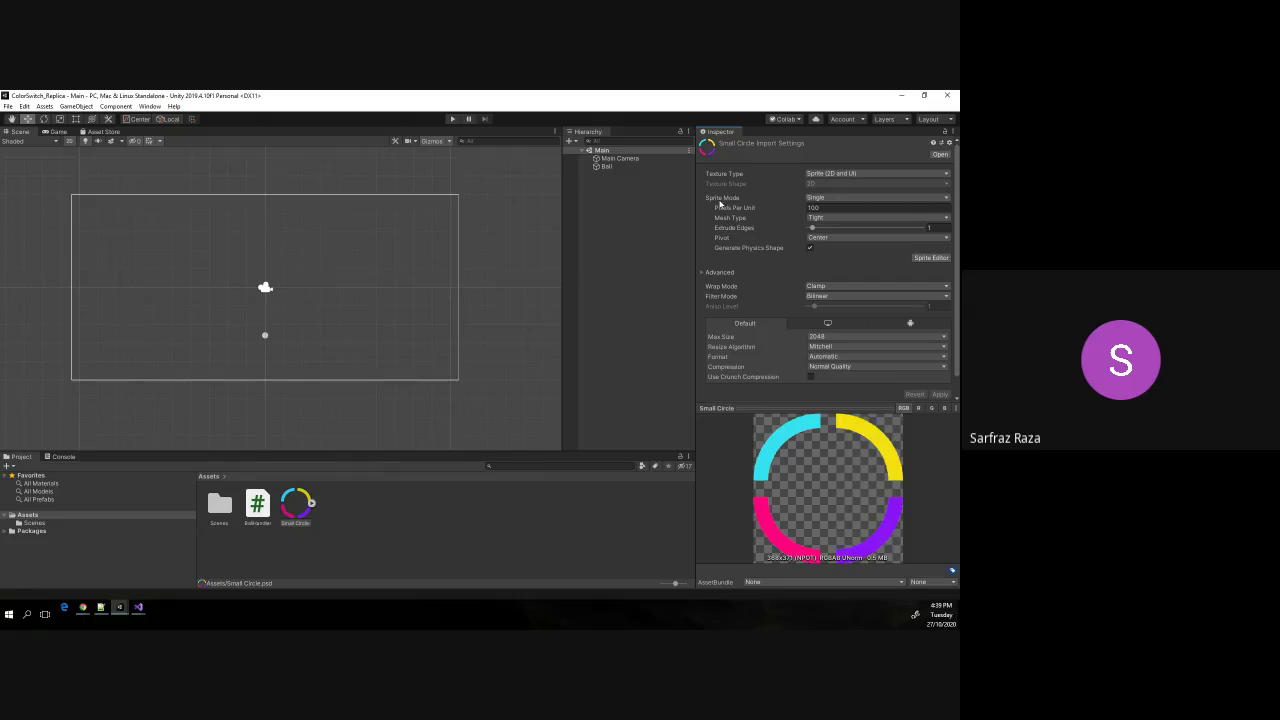
left_click(915, 200)
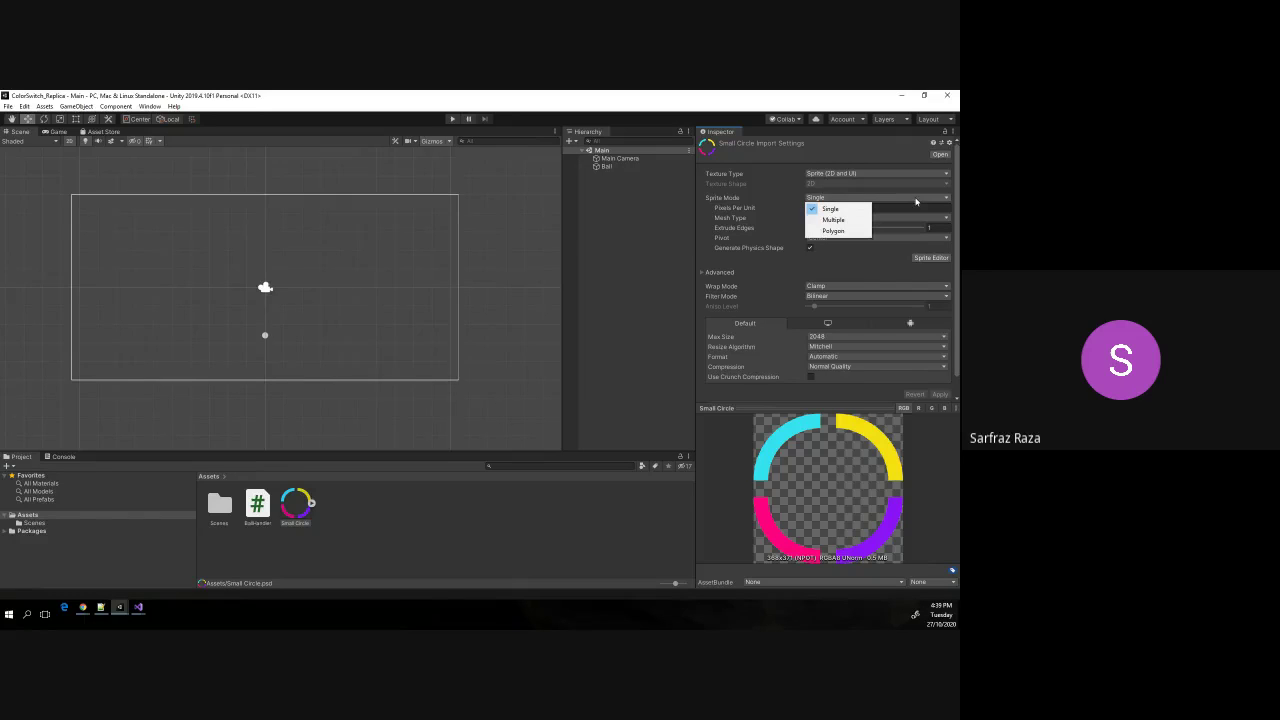
left_click(857, 218)
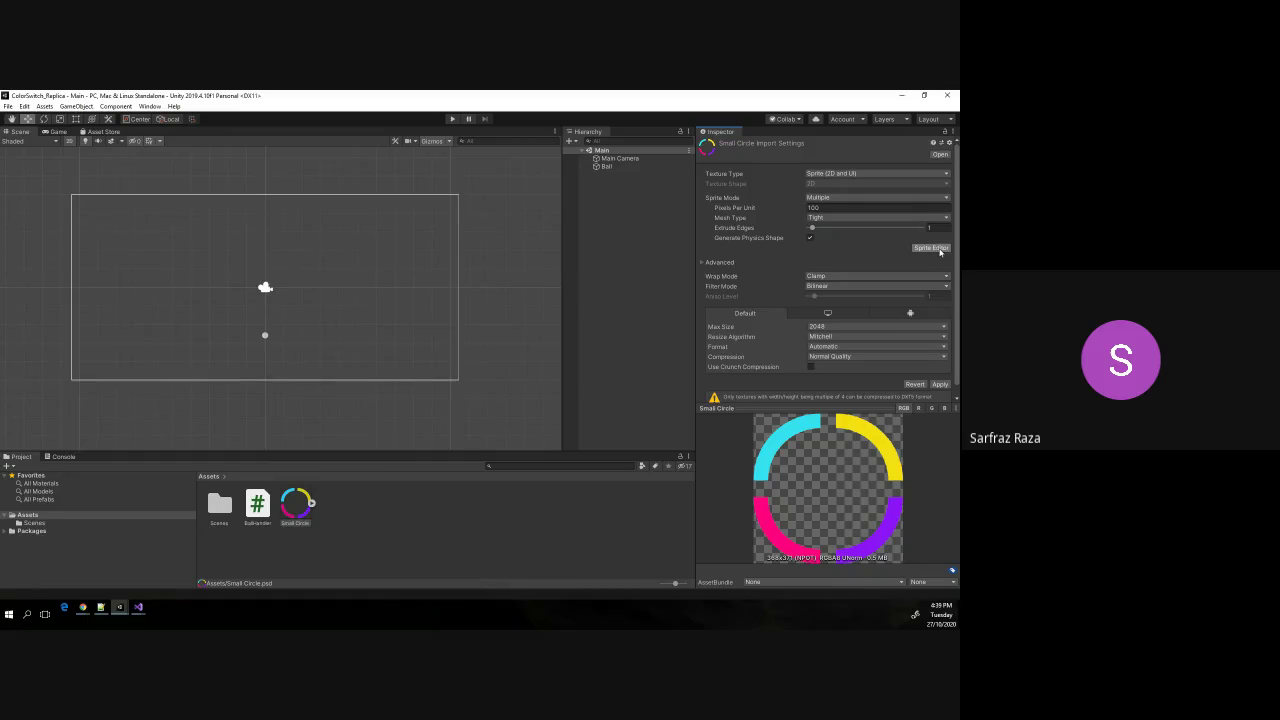
Apply the import change, auto-slice Small Circle in the Sprite Editor, and apply the four slices.
left_click(938, 249)
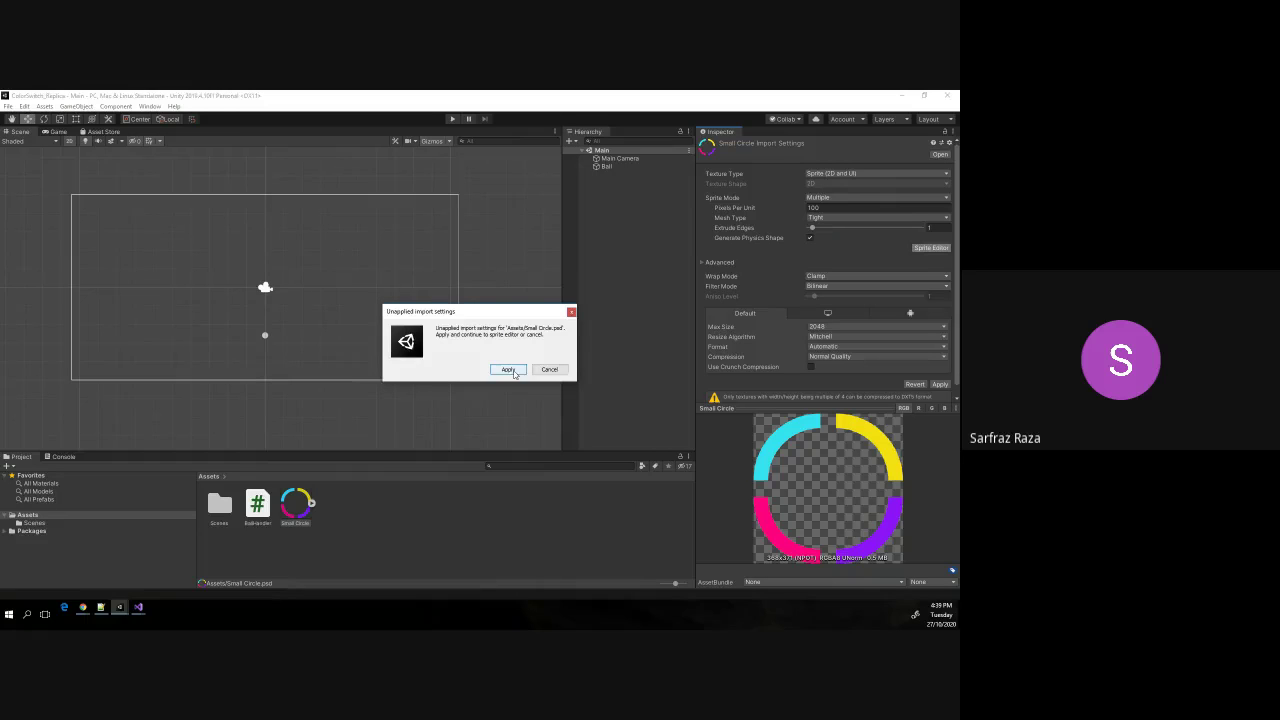
left_click(509, 370)
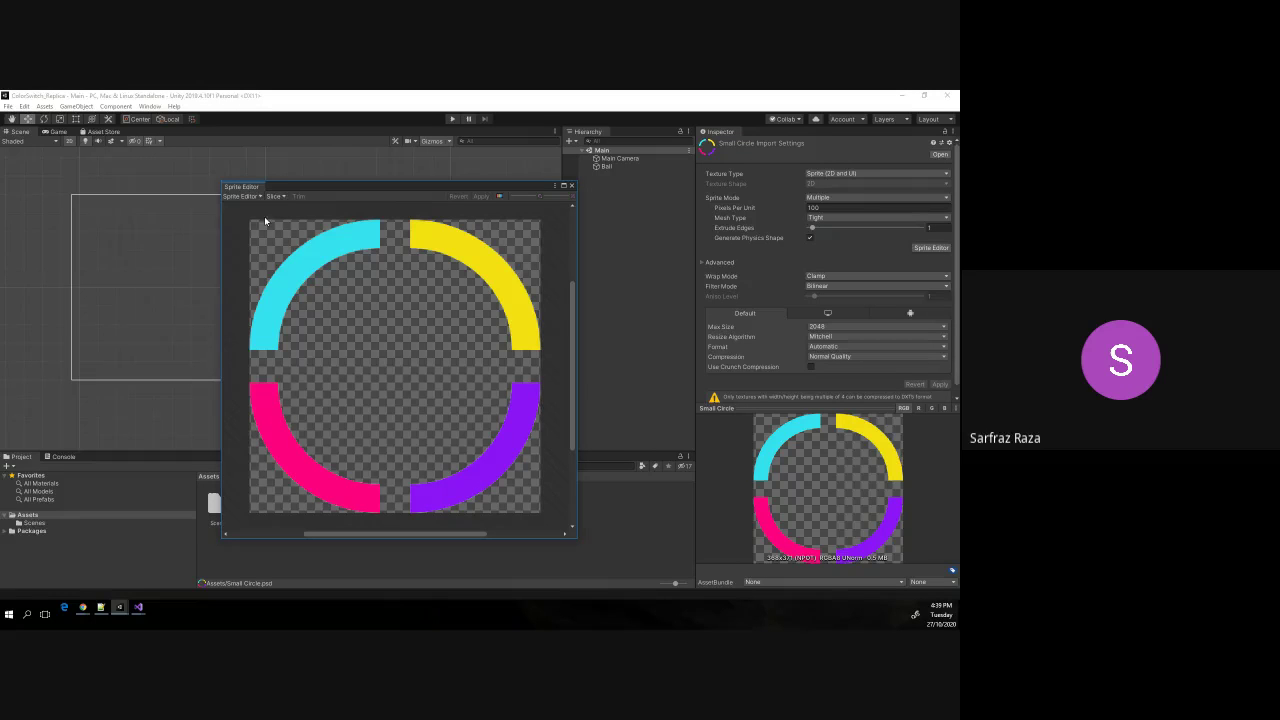
left_click(278, 197)
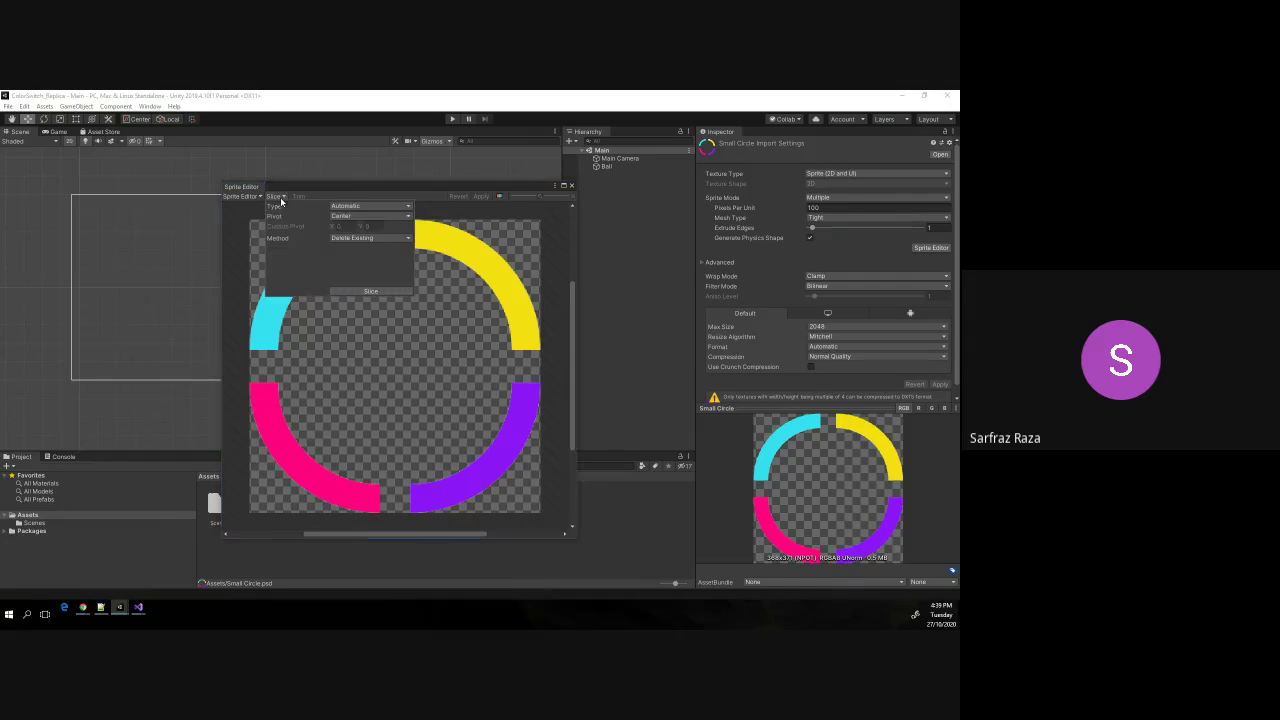
left_click(368, 291)
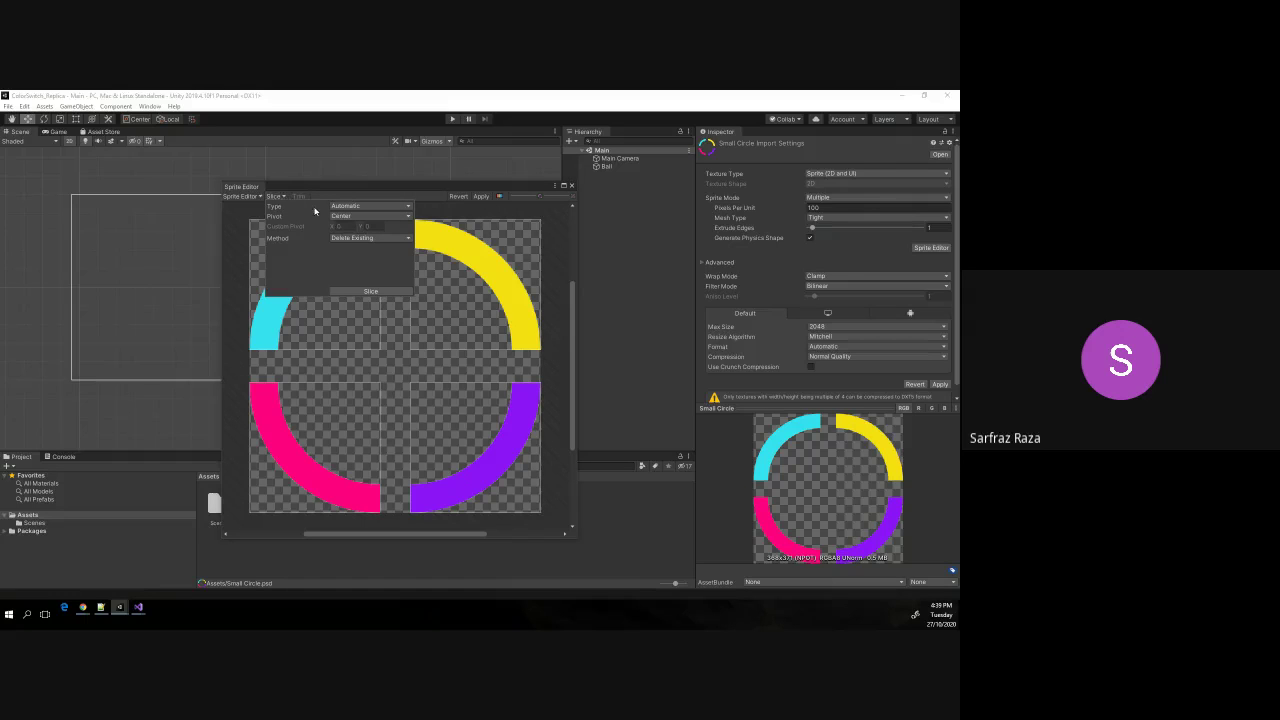
left_click(283, 196)
left_click(283, 196)
left_click(482, 197)
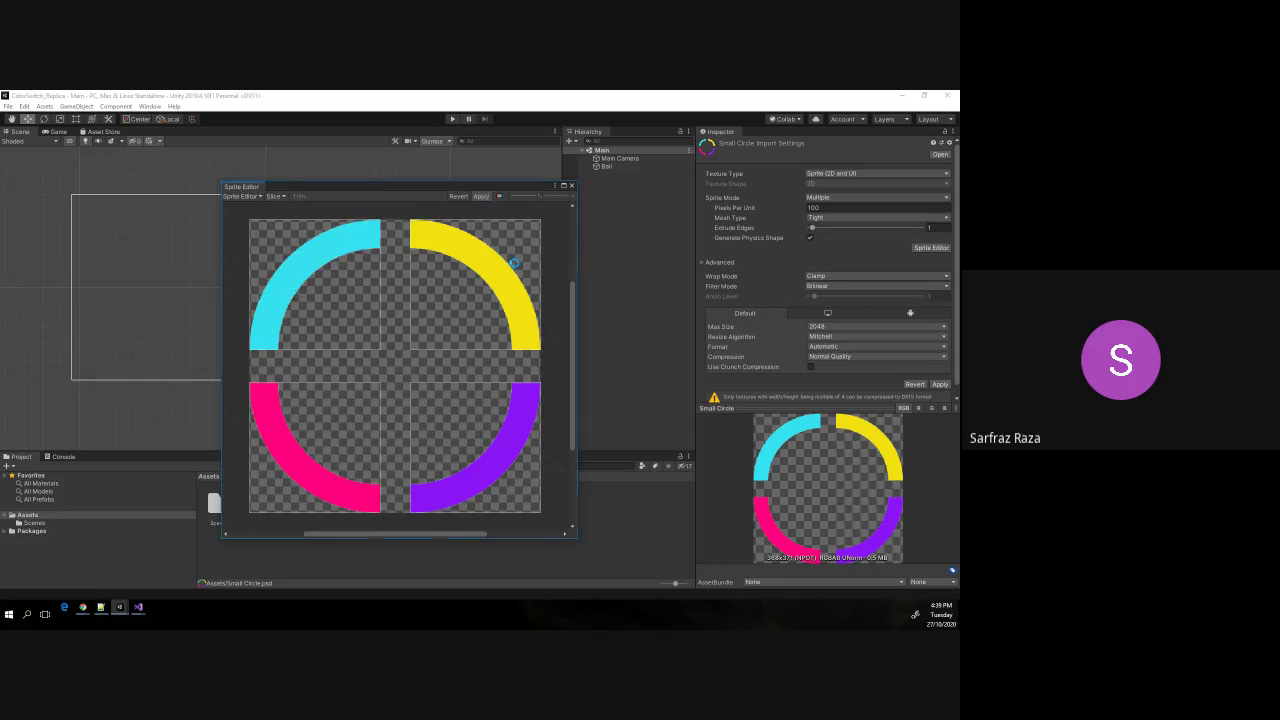
left_click(571, 185)
left_click(312, 504)
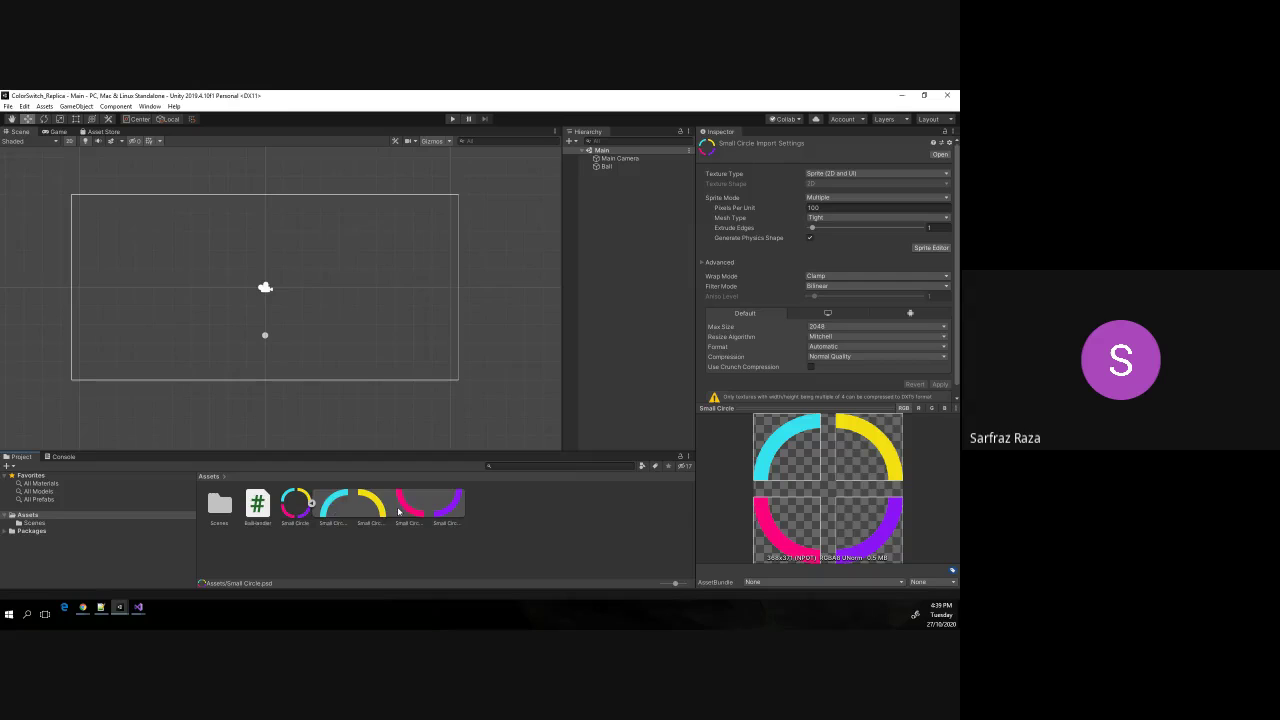
Add the cyan, yellow, pink and purple quarter-arc sprites from Assets to the scene.
left_click(331, 513)
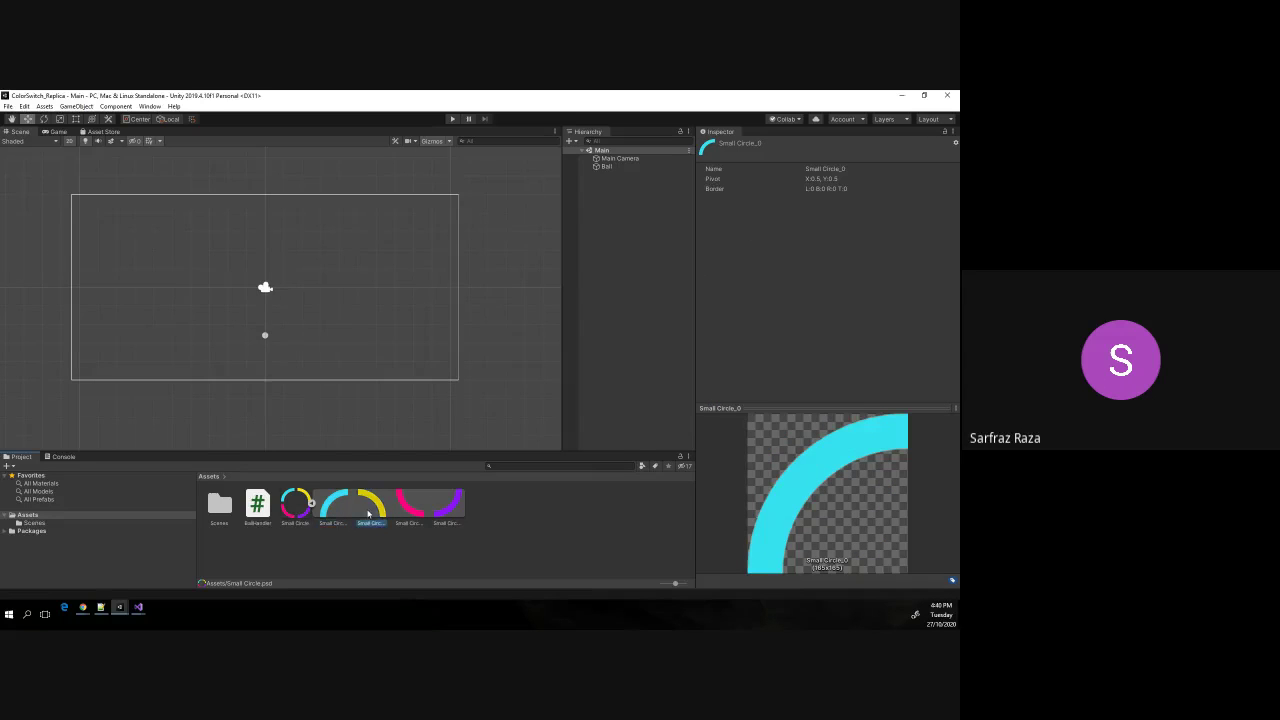
left_click(370, 512)
left_click(410, 512)
left_click(440, 514)
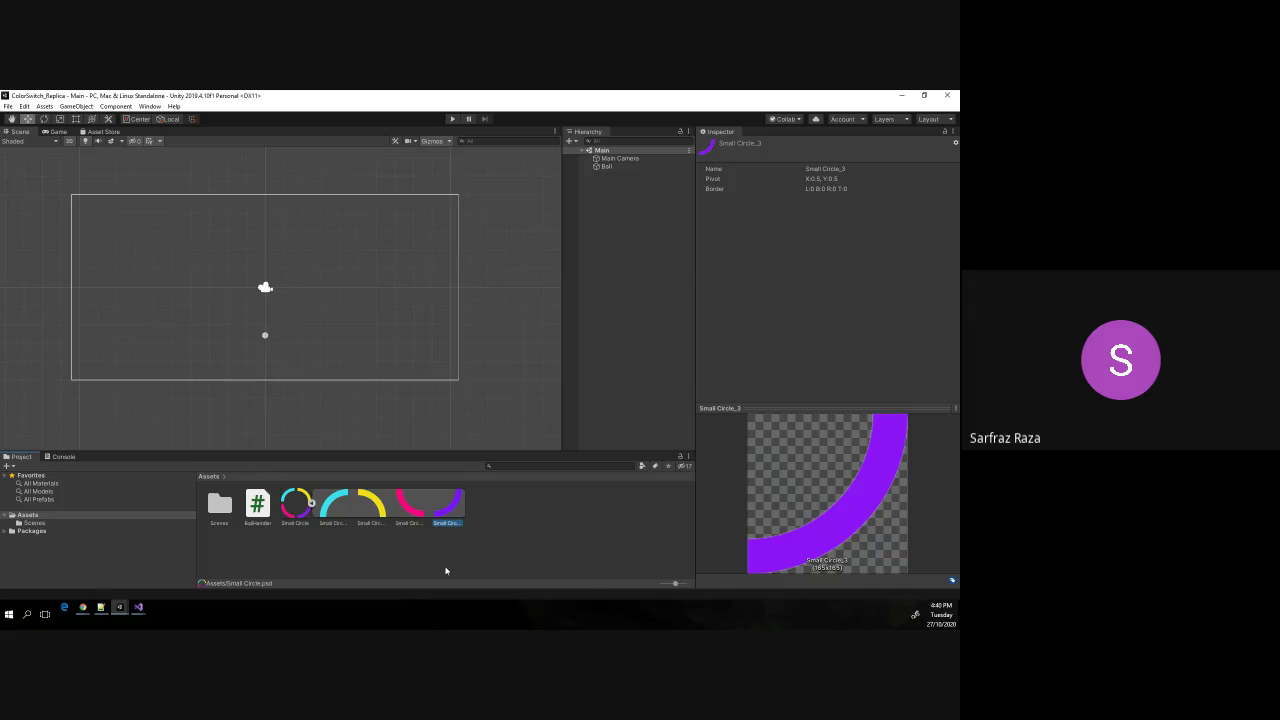
left_click(335, 511)
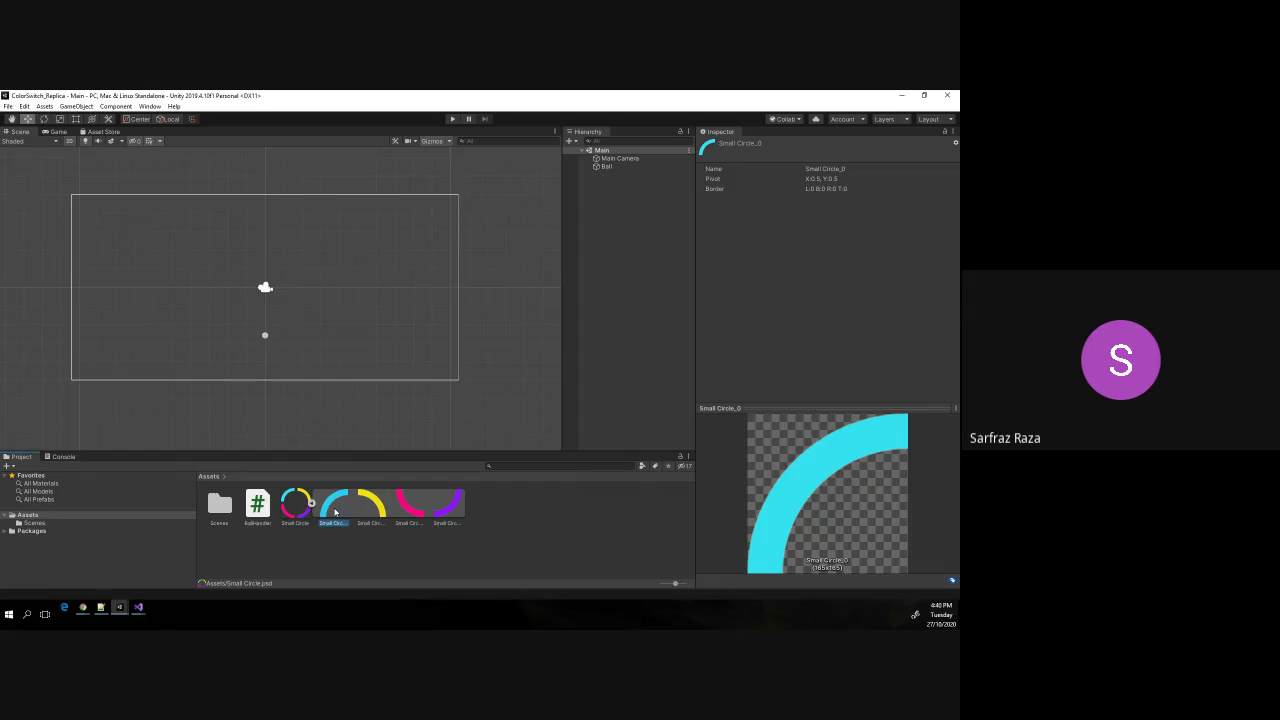
left_click_drag(335, 511, 625, 206)
left_click_drag(370, 505, 630, 235)
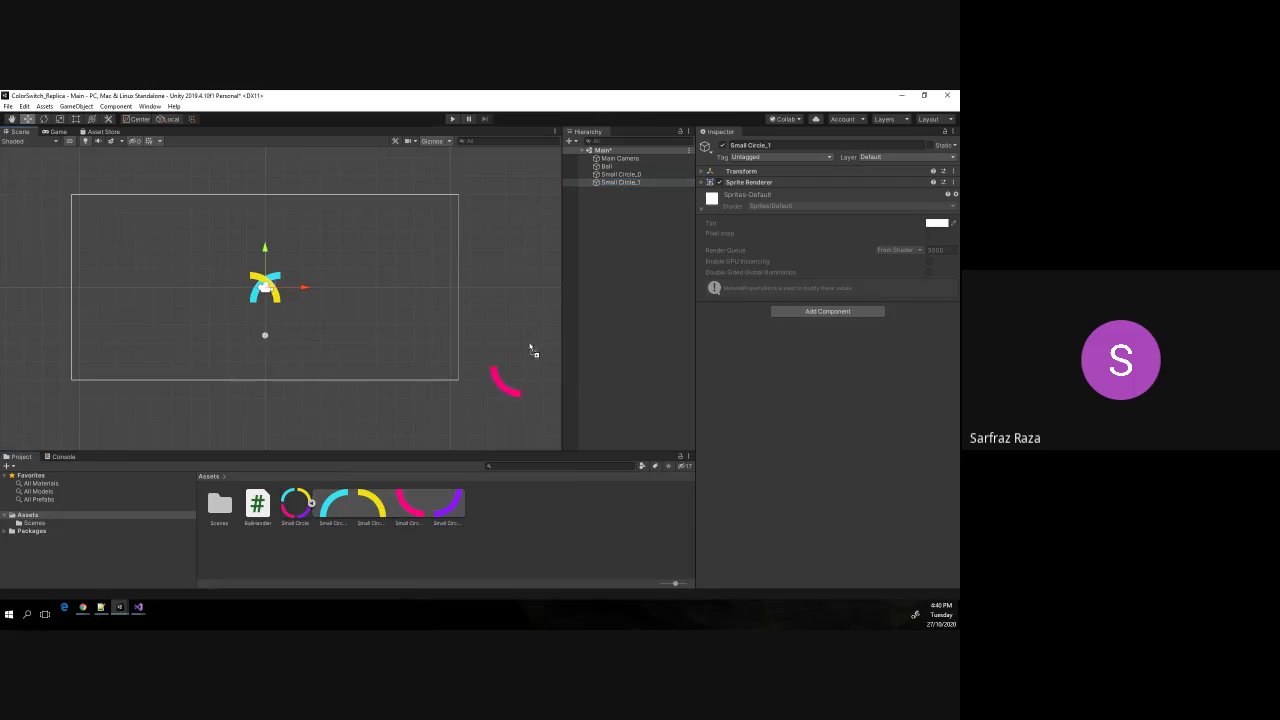
left_click_drag(404, 521, 628, 234)
left_click_drag(447, 505, 614, 220)
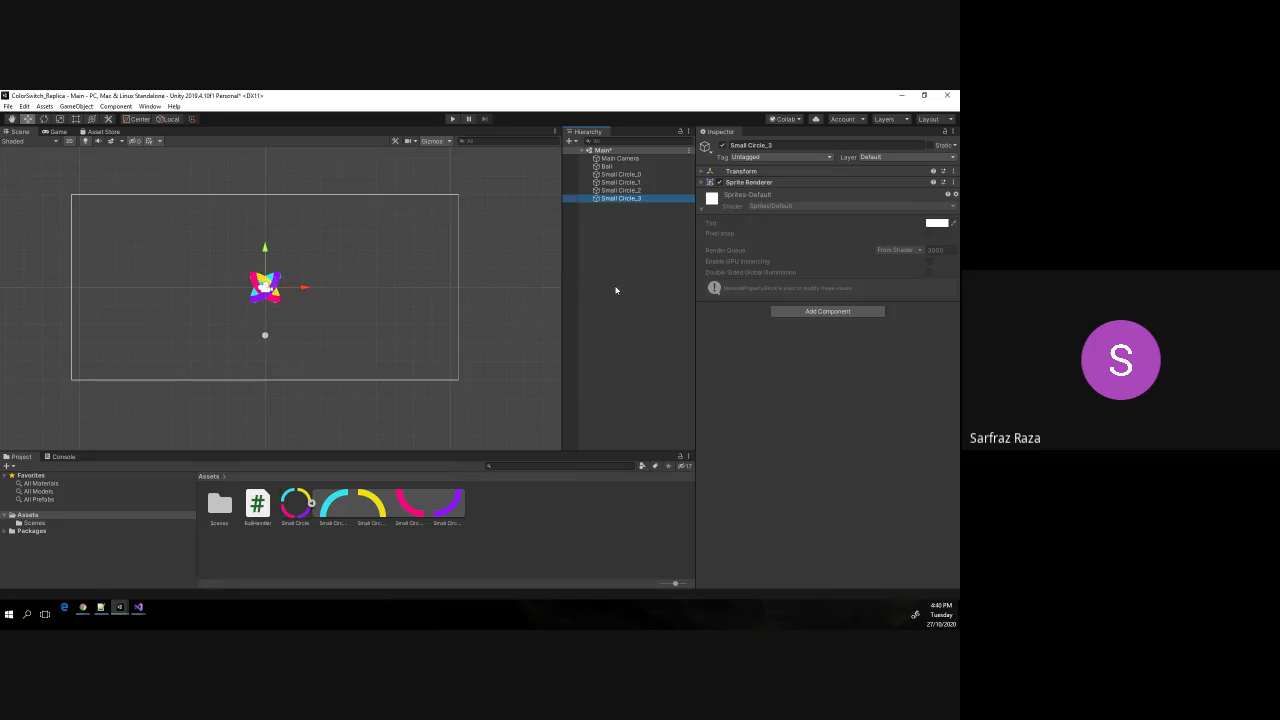
Check each Small Circle object's Transform and Sprite Renderer, confirming its position of 0,0,0.
left_click(621, 174)
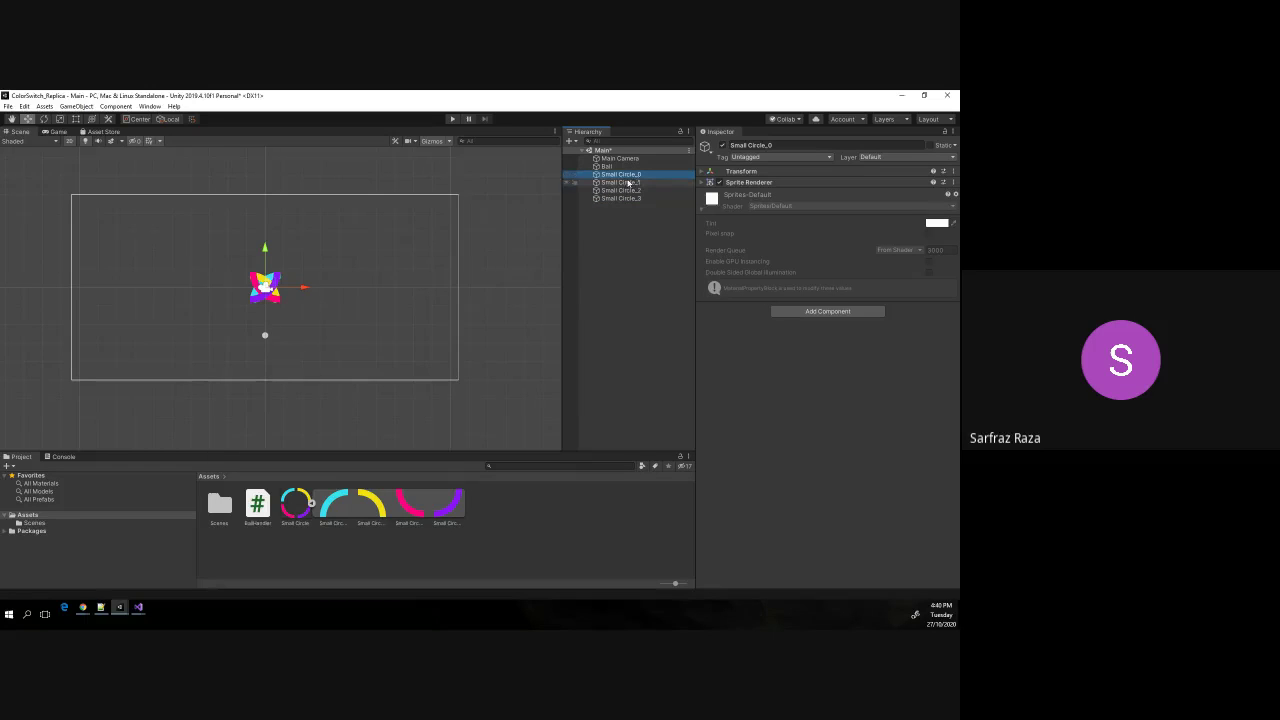
left_click(704, 172)
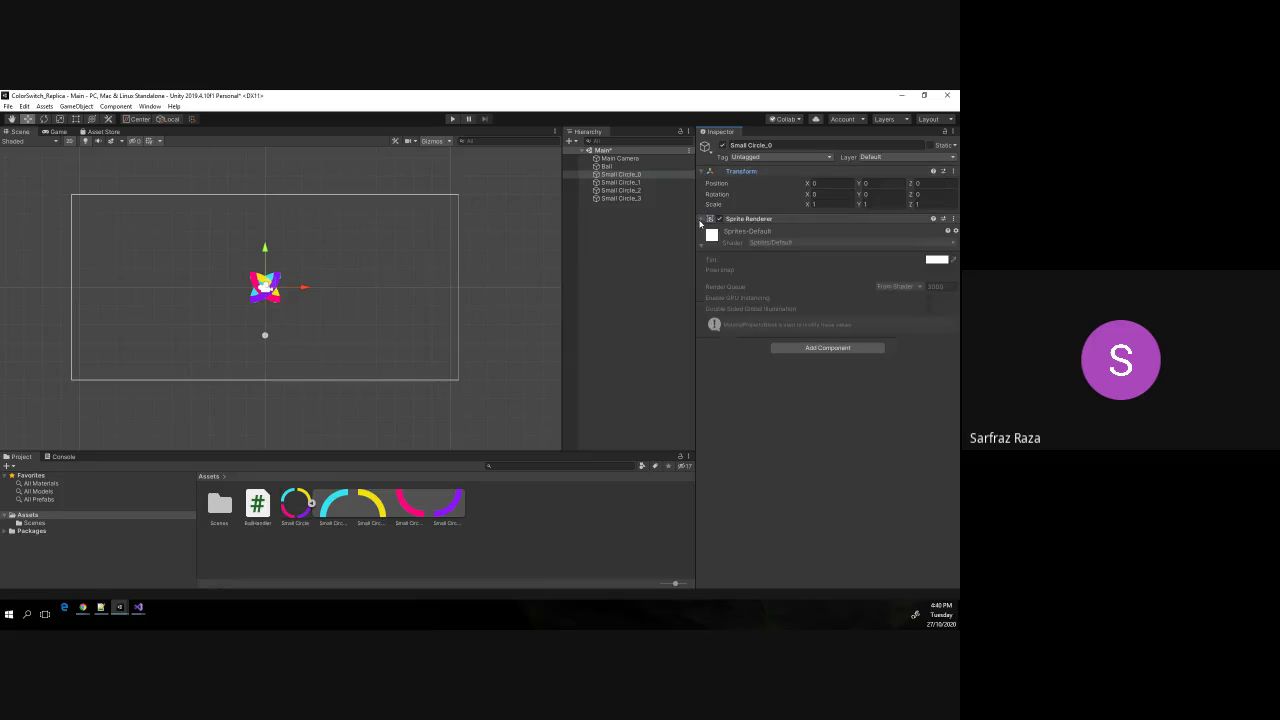
left_click(703, 218)
left_click(630, 182)
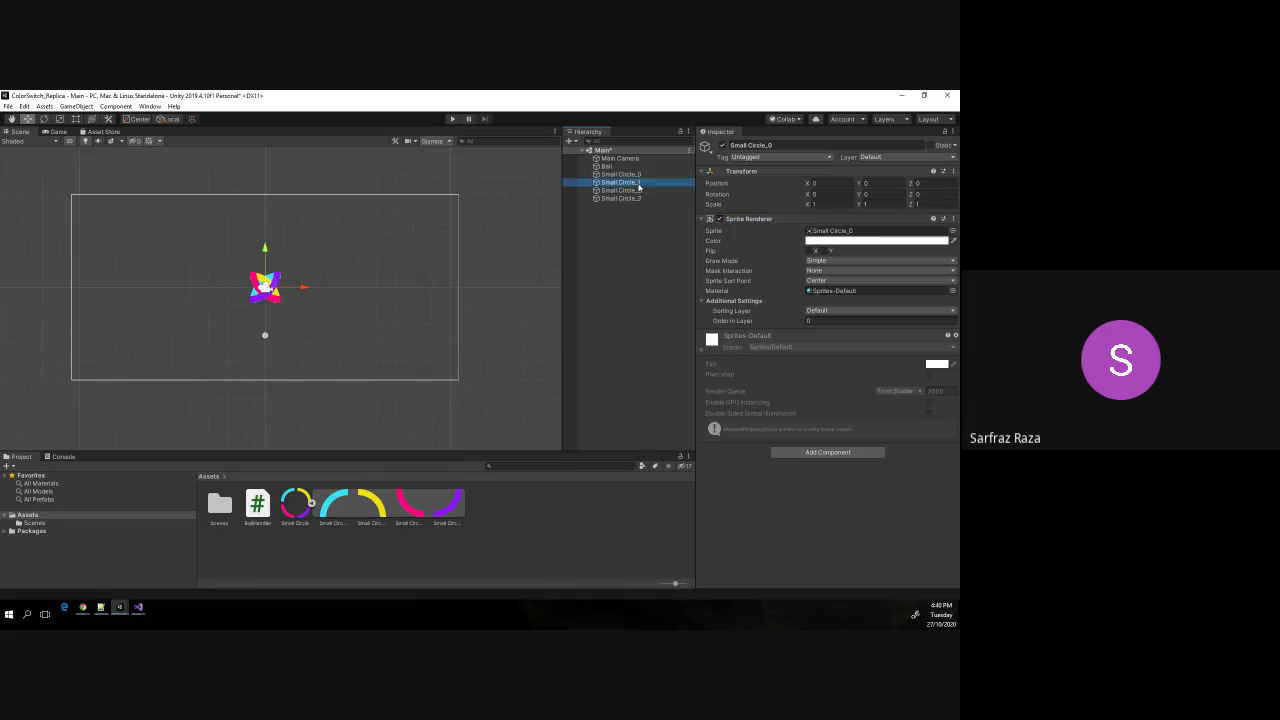
left_click(630, 190)
left_click(630, 198)
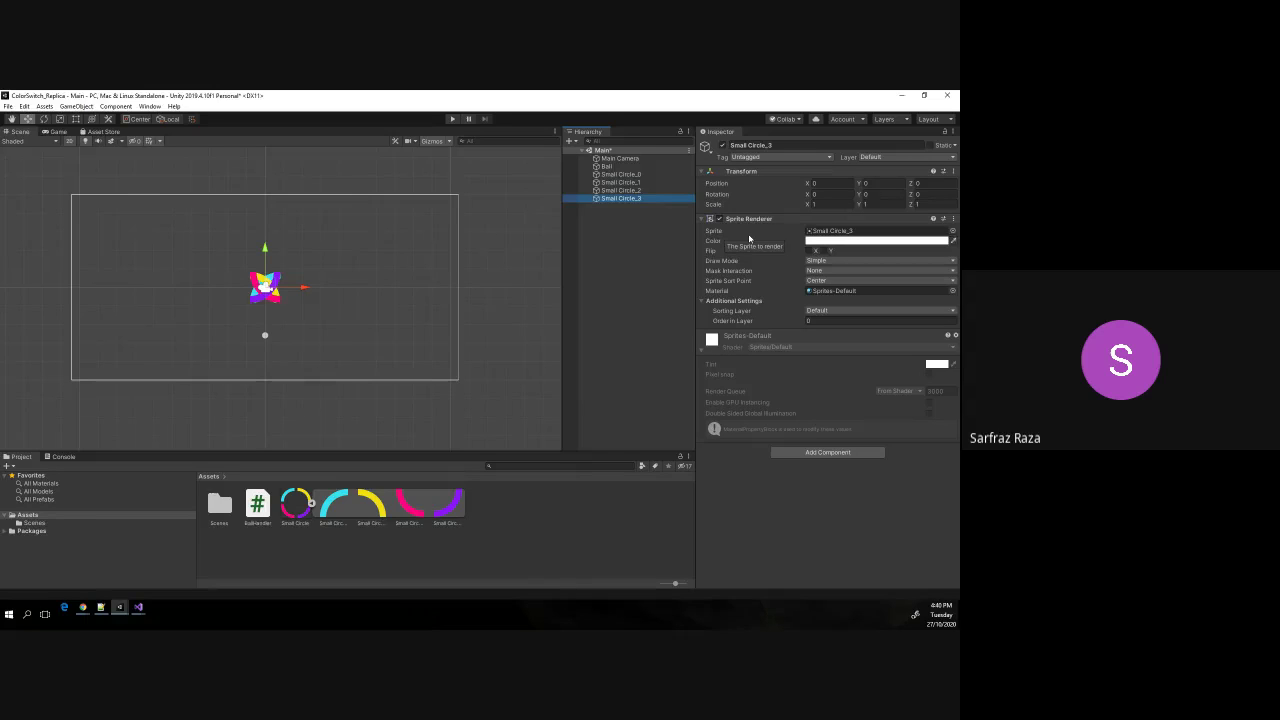
left_click(630, 174)
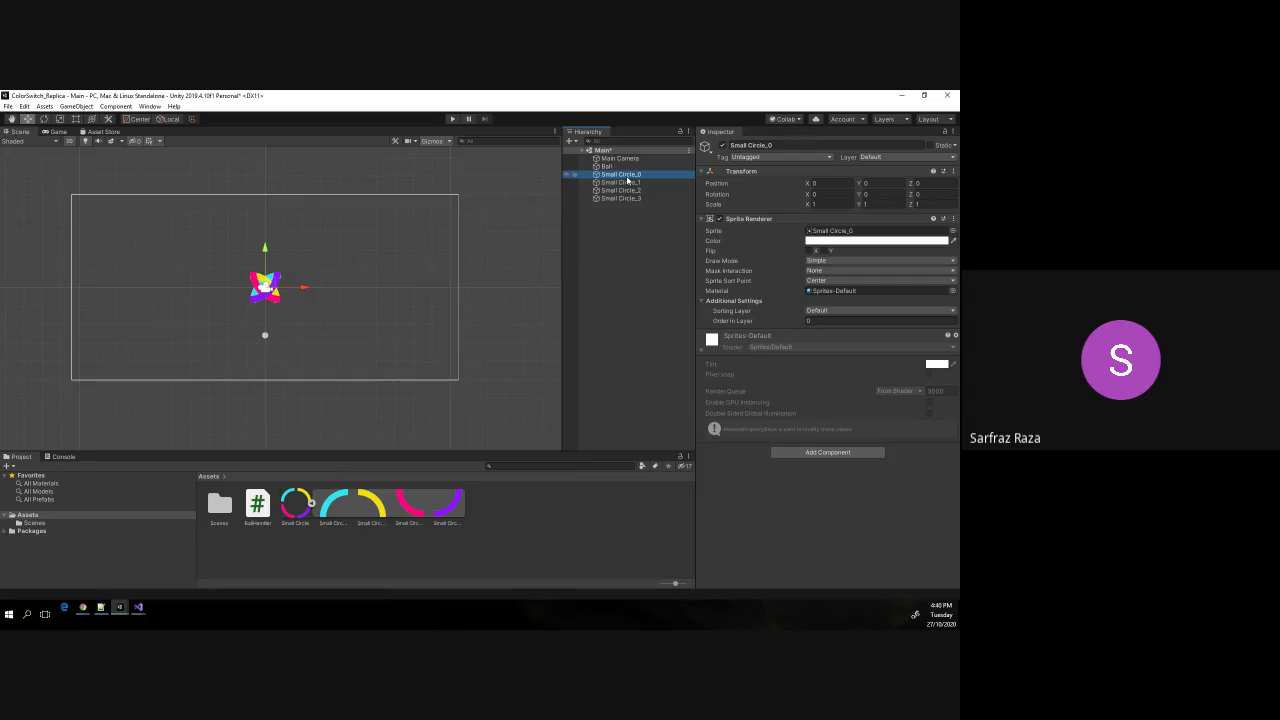
left_click(331, 511)
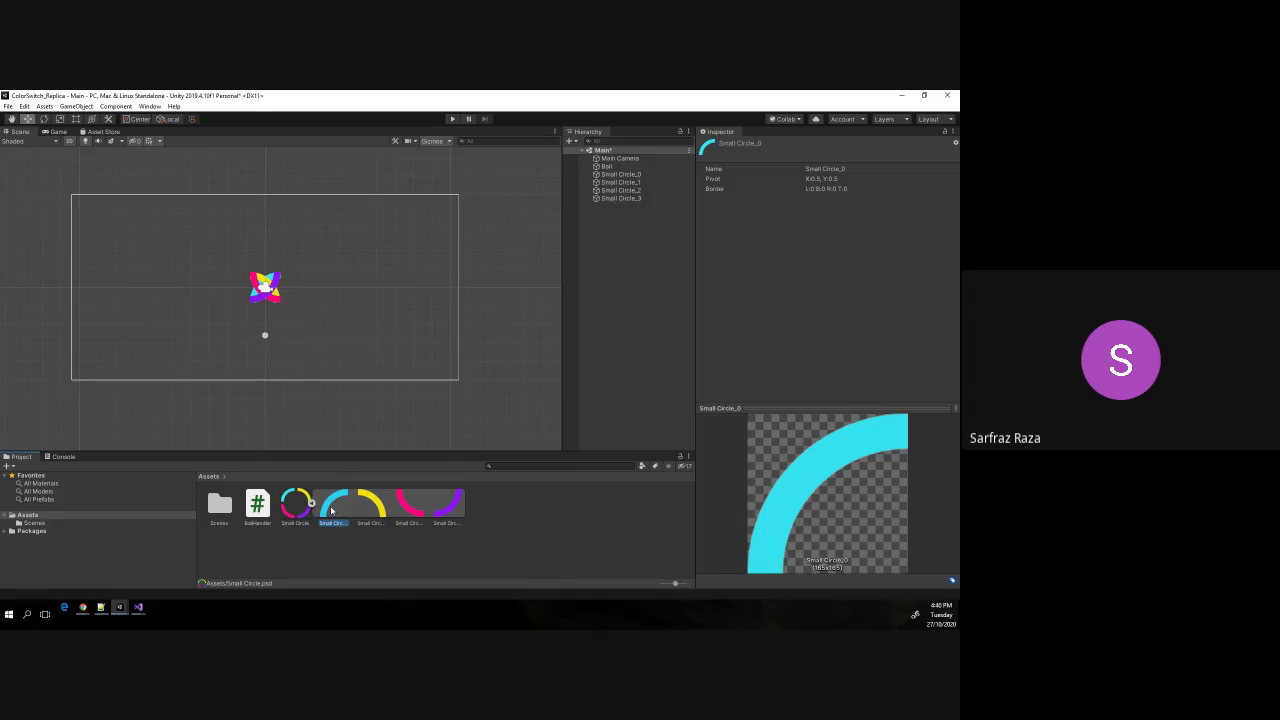
left_click(630, 175)
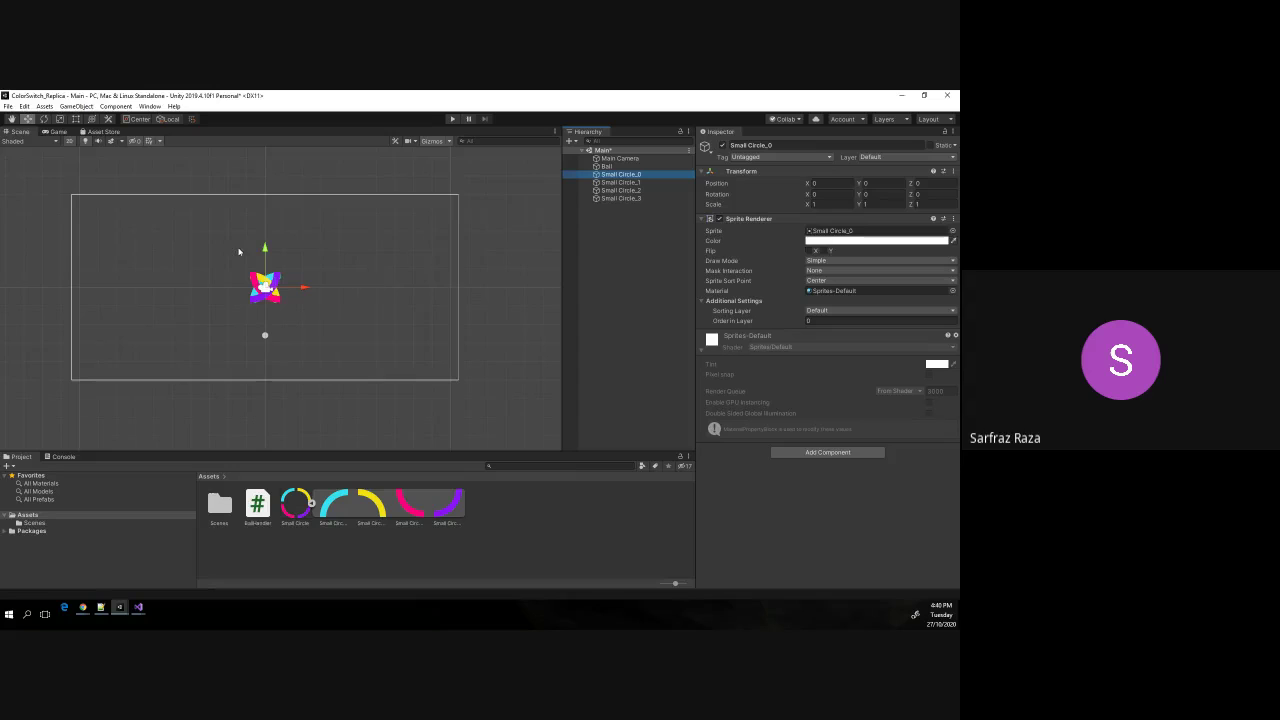
Rename Small Circle_0 to Blue.
left_click_drag(267, 247, 265, 235)
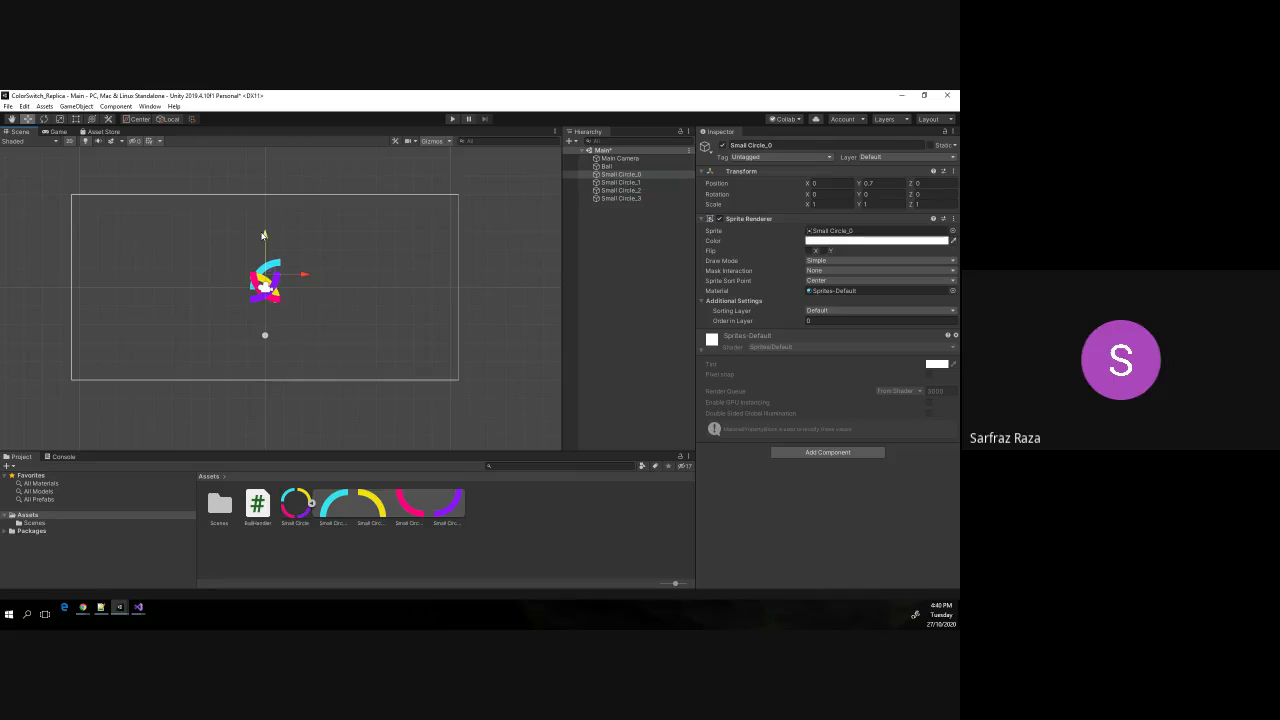
key("ctrl+z")
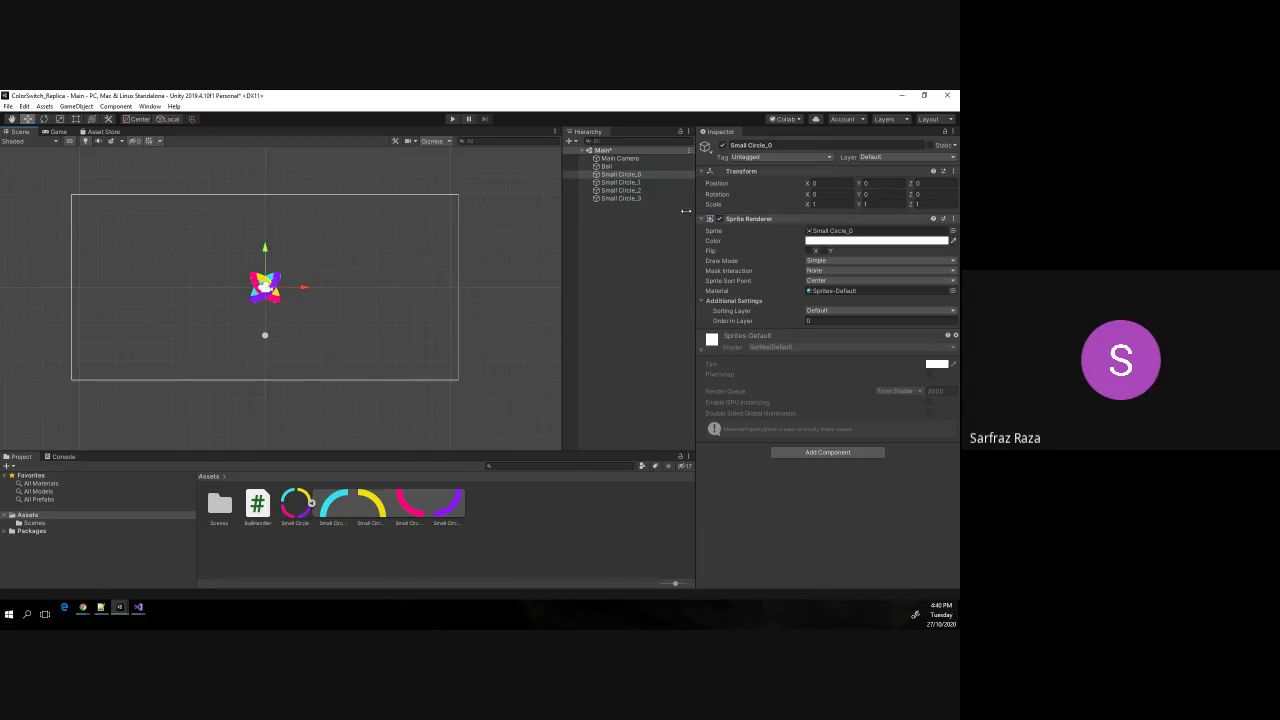
left_click(645, 177)
key("F2")
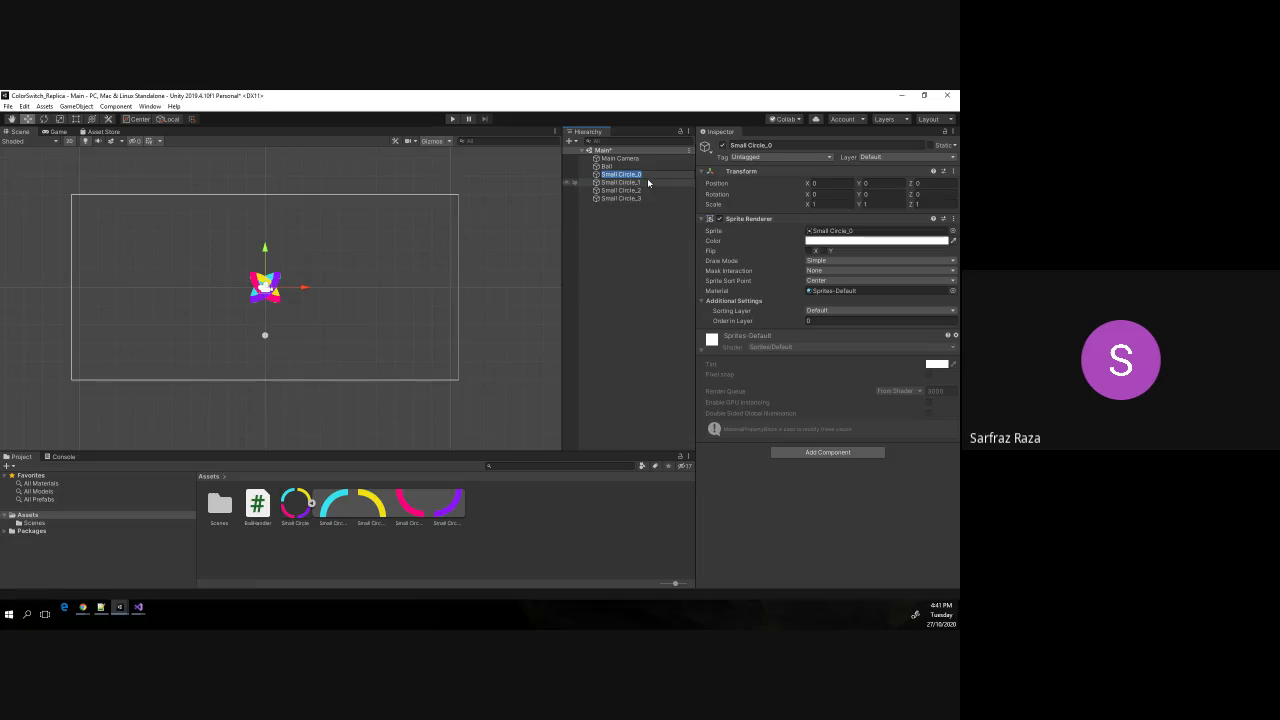
type("Blue")
key("Return")
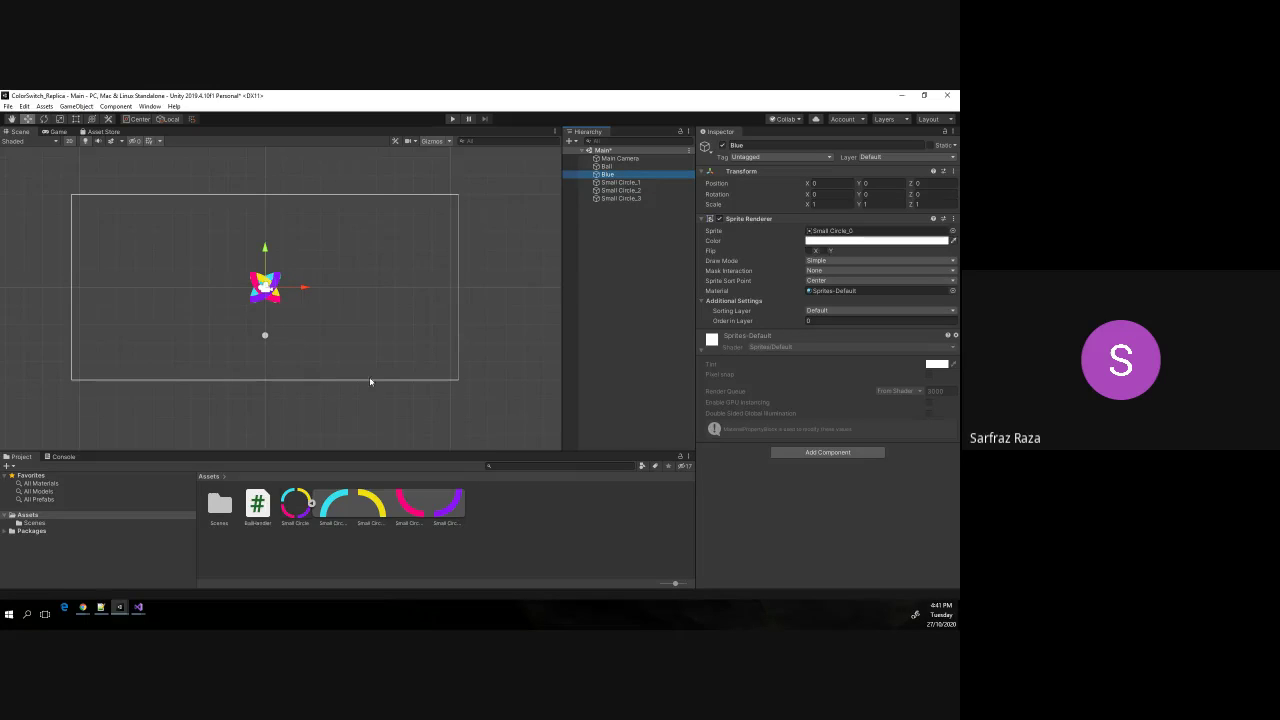
Rename Small Circle_1 to Yellow, correcting the initial 'Yello' typo.
left_click(363, 509)
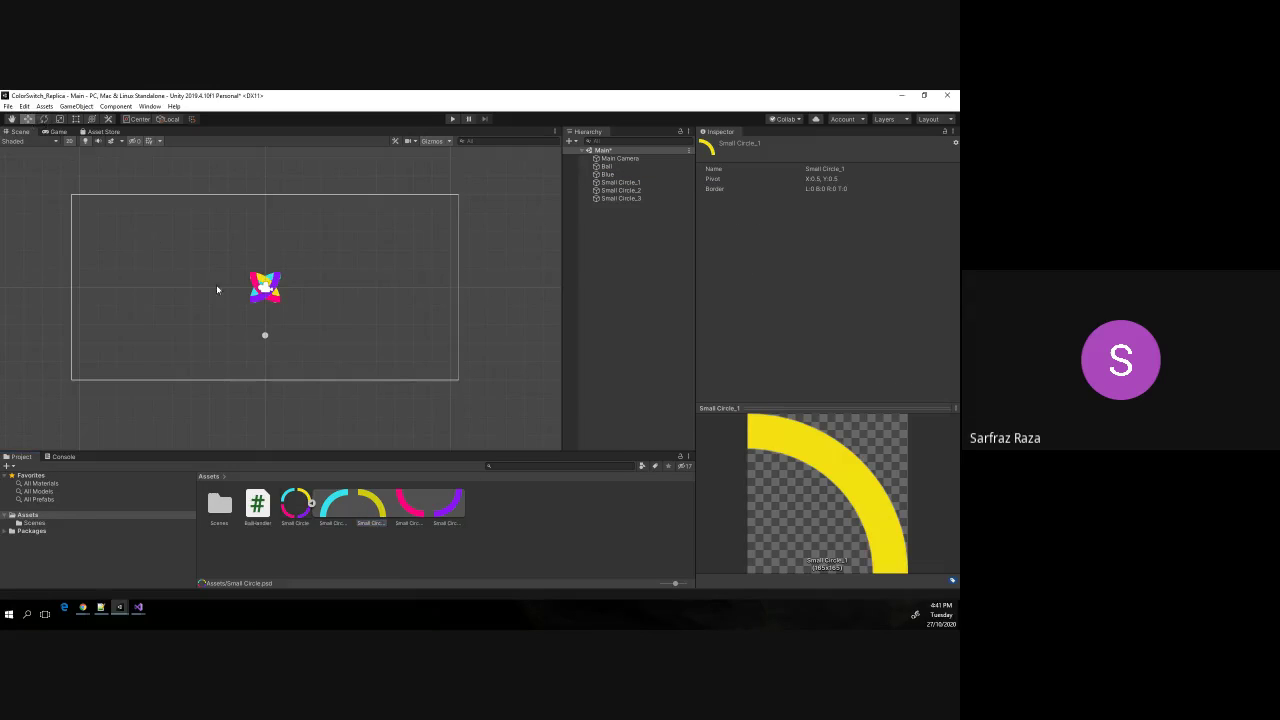
double_click(632, 184)
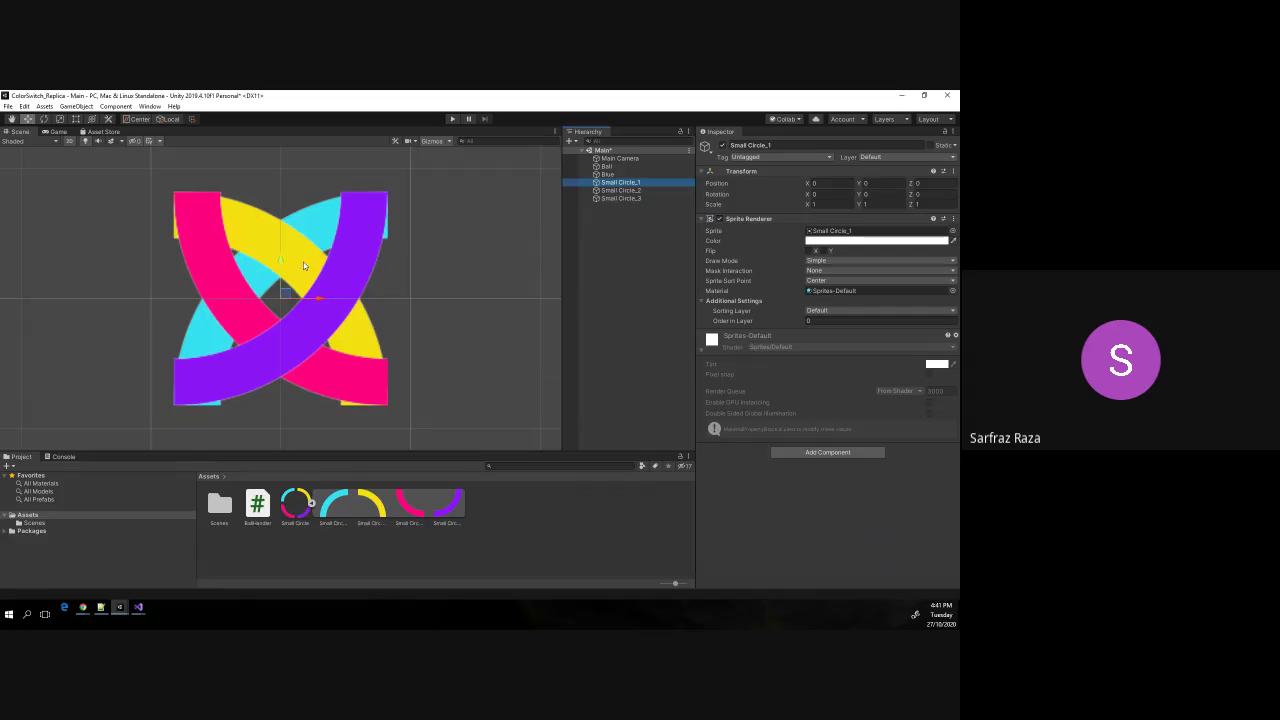
left_click_drag(280, 245, 280, 233)
left_click(625, 184)
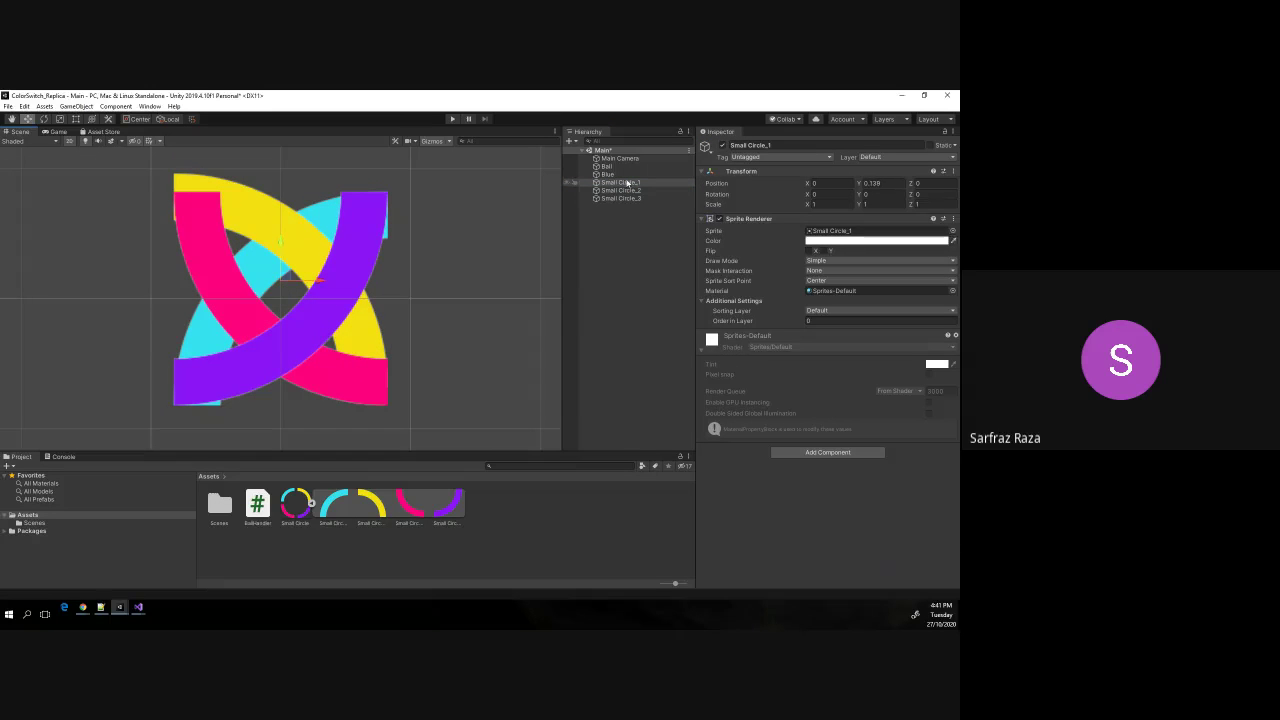
key("F2")
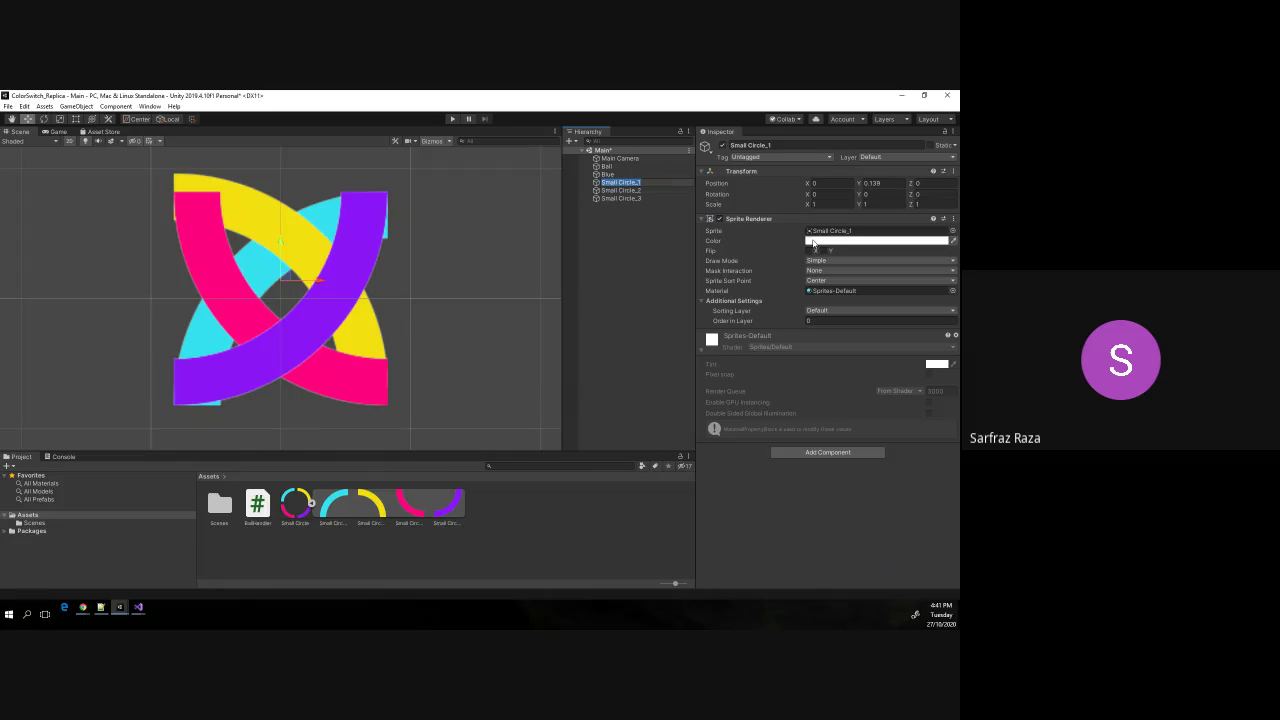
type("Yello")
key("Return")
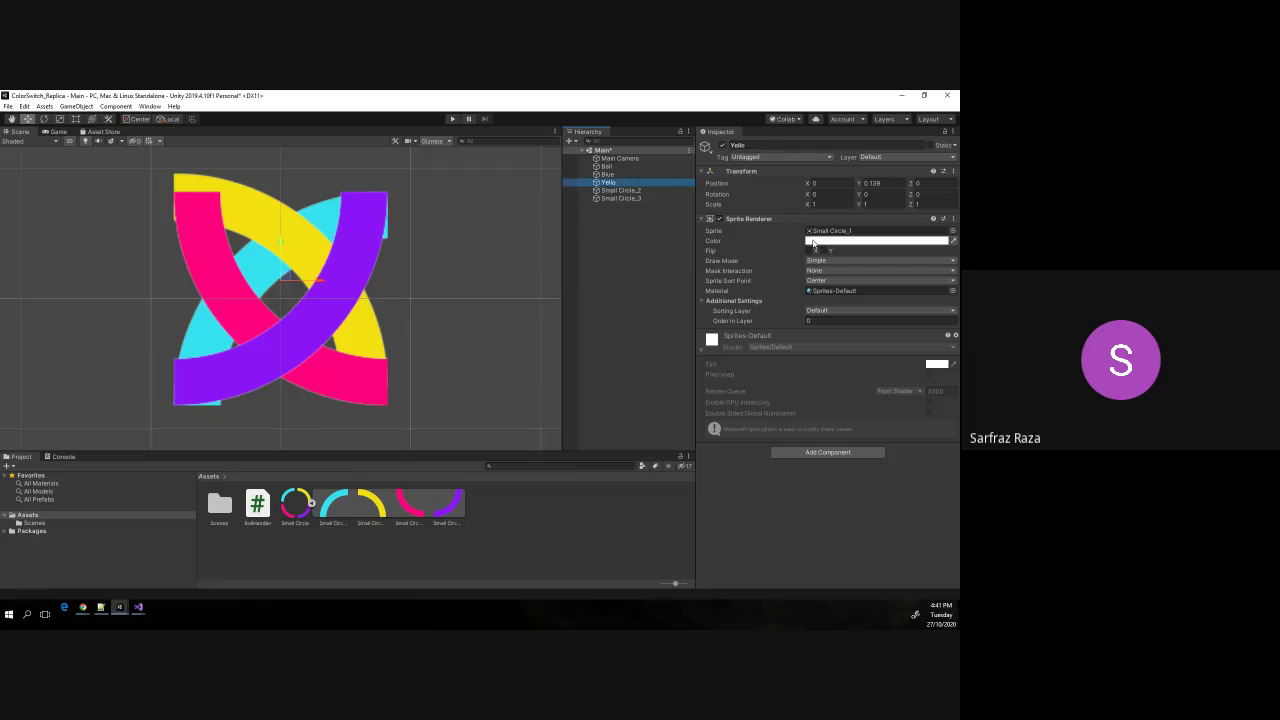
left_click(776, 250)
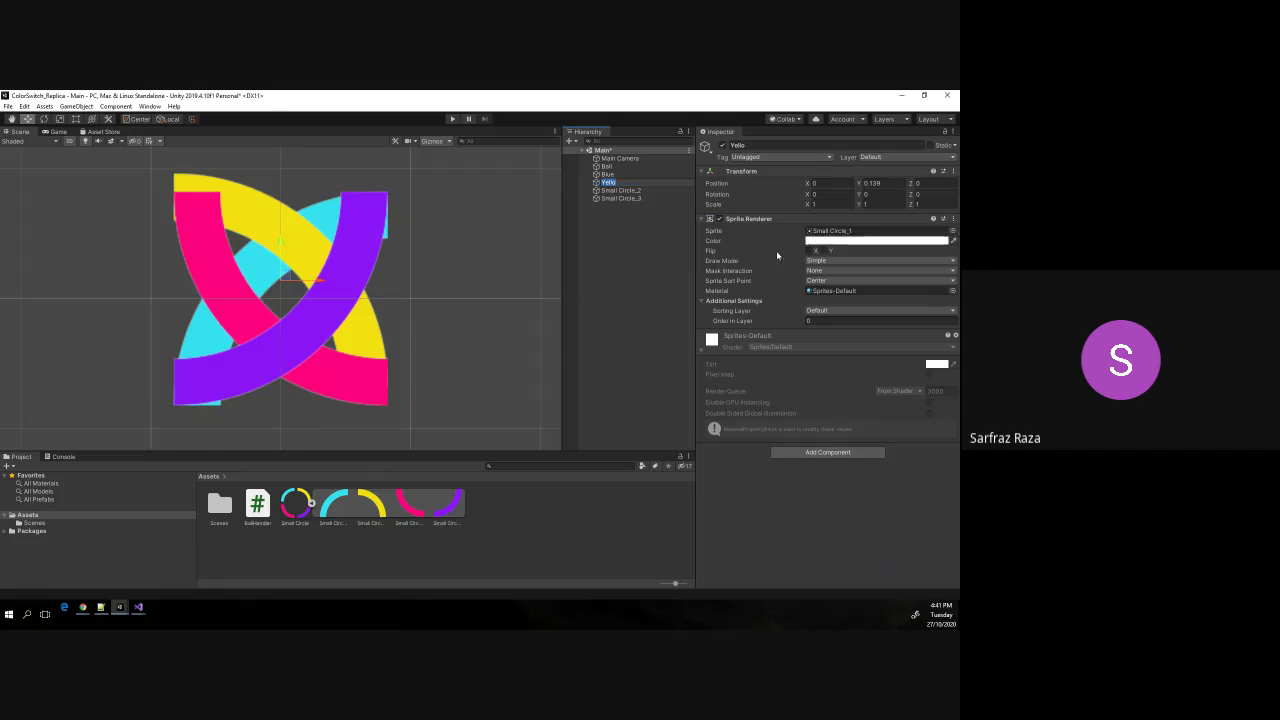
key("Return")
Rename Small Circle_2 to Pink and Small Circle_3 to Purple.
left_click(622, 191)
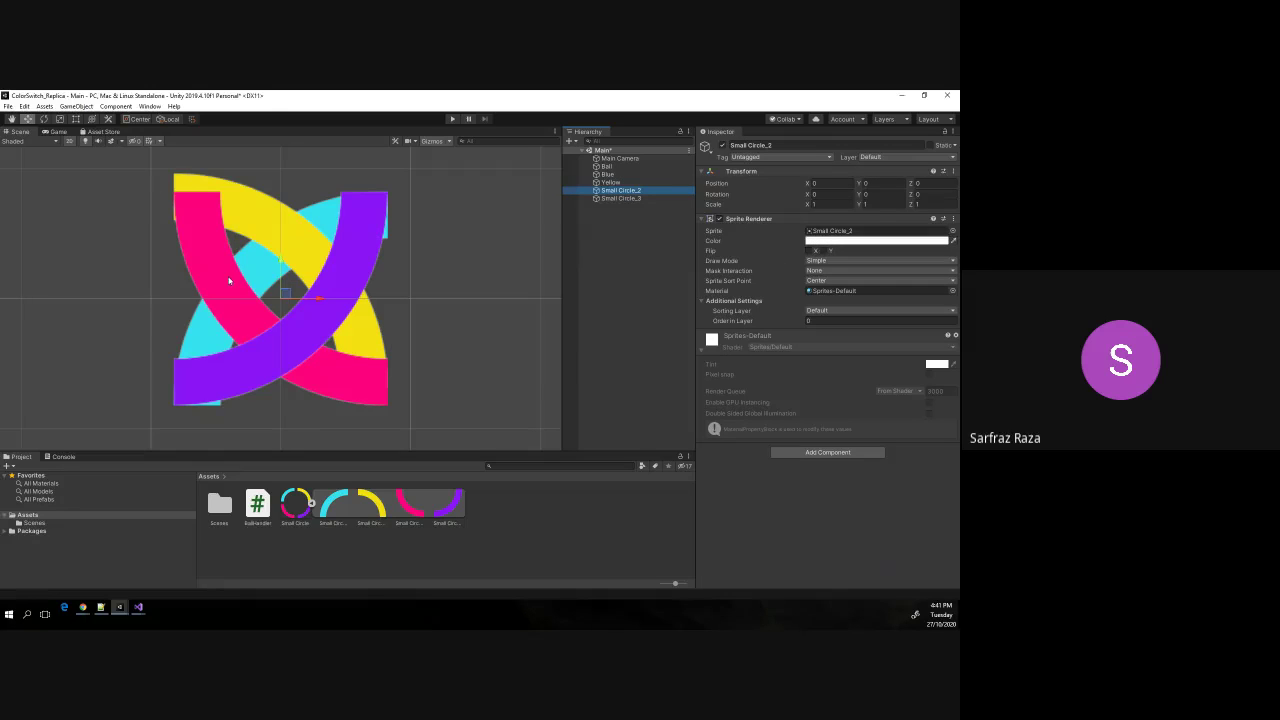
left_click_drag(290, 291, 282, 291)
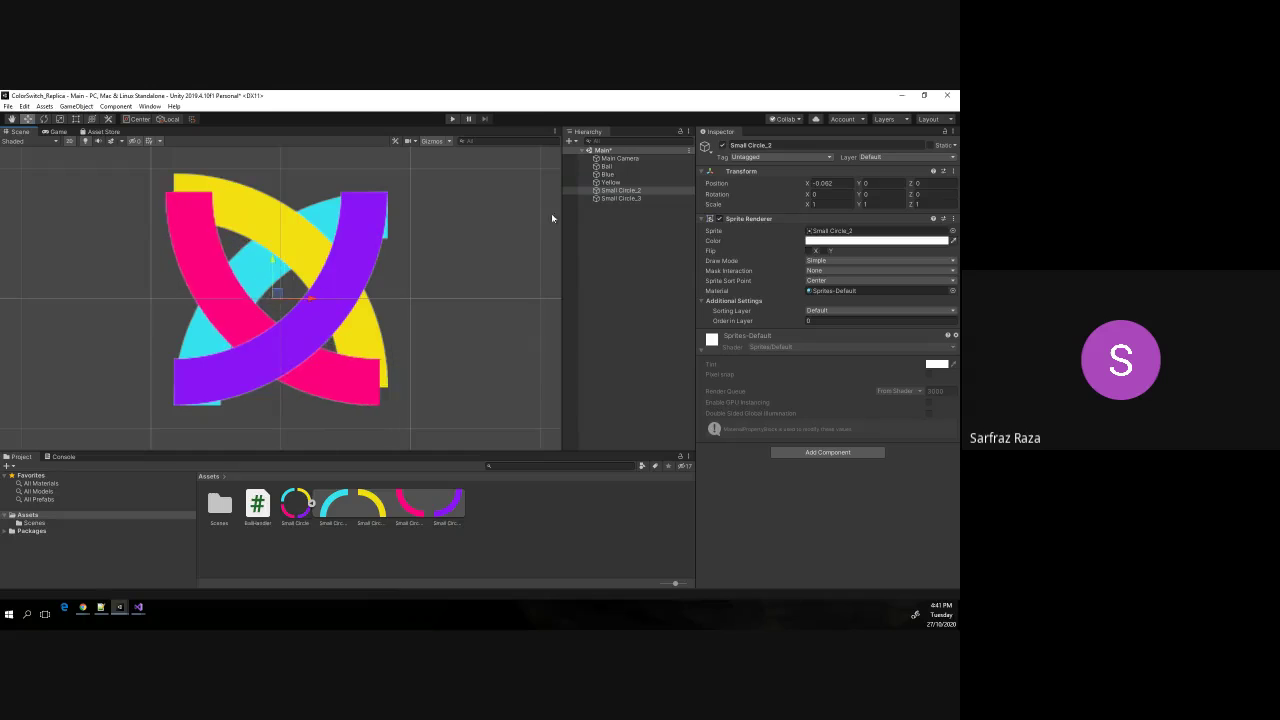
left_click(655, 191)
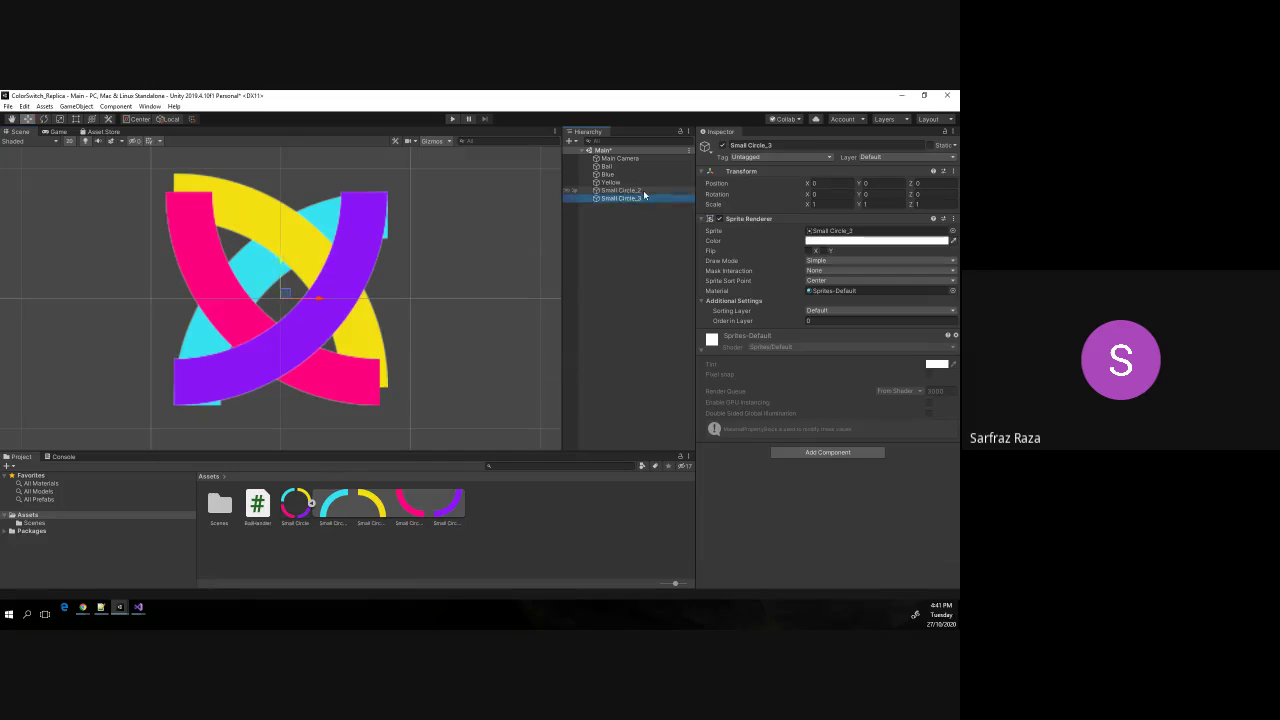
type("Pink")
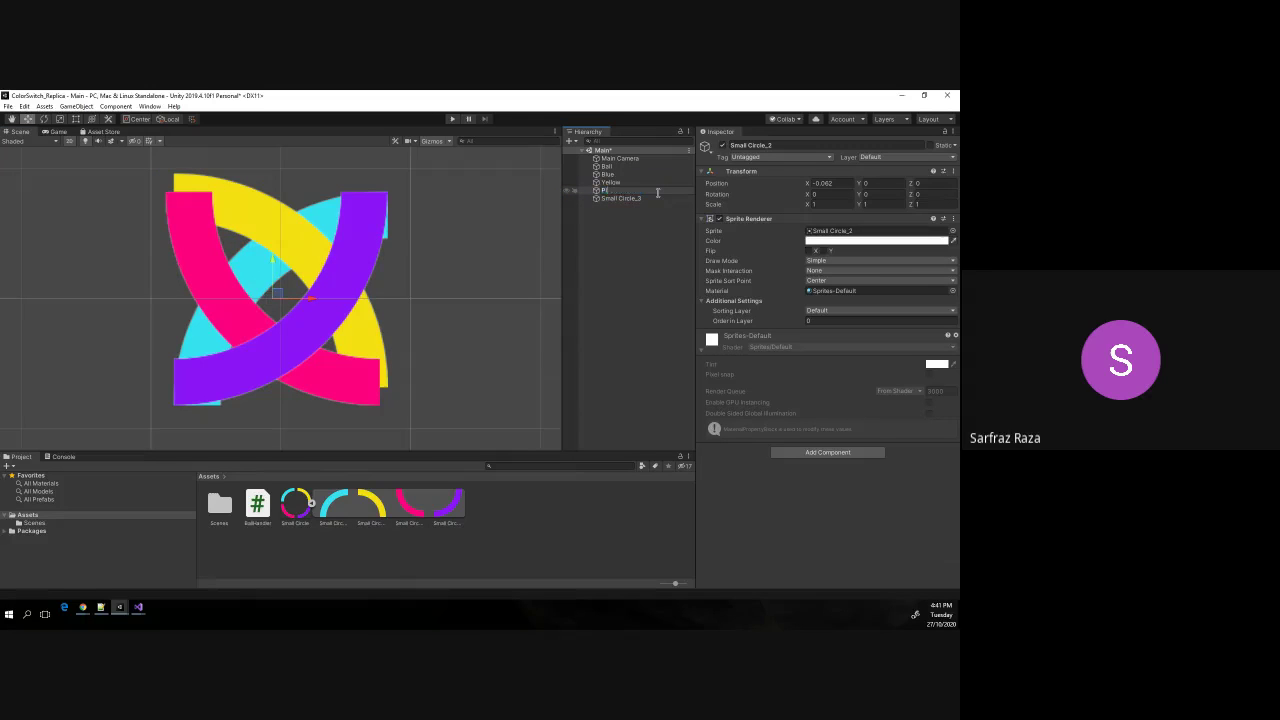
key("Return")
left_click(630, 199)
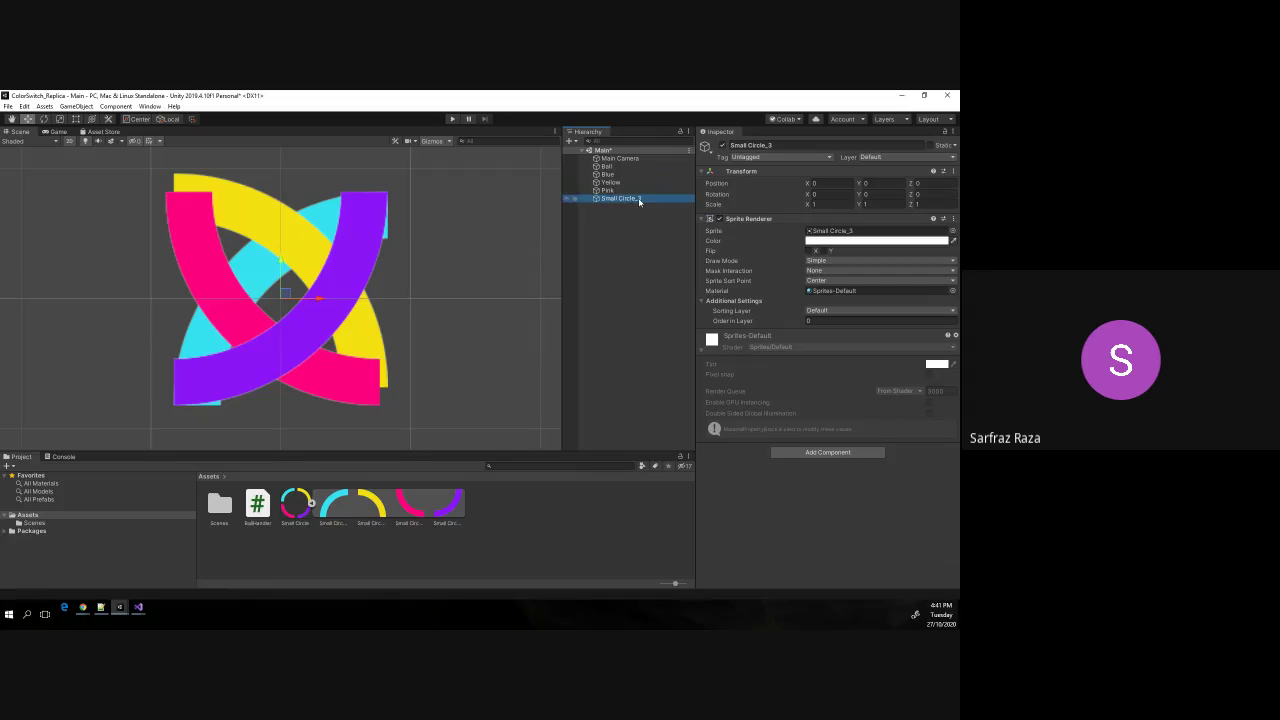
left_click(639, 200)
type("Purple")
key("Return")
Save the scene and try selecting the four arcs together.
left_click(619, 271)
scroll(475, 285, "down", 3)
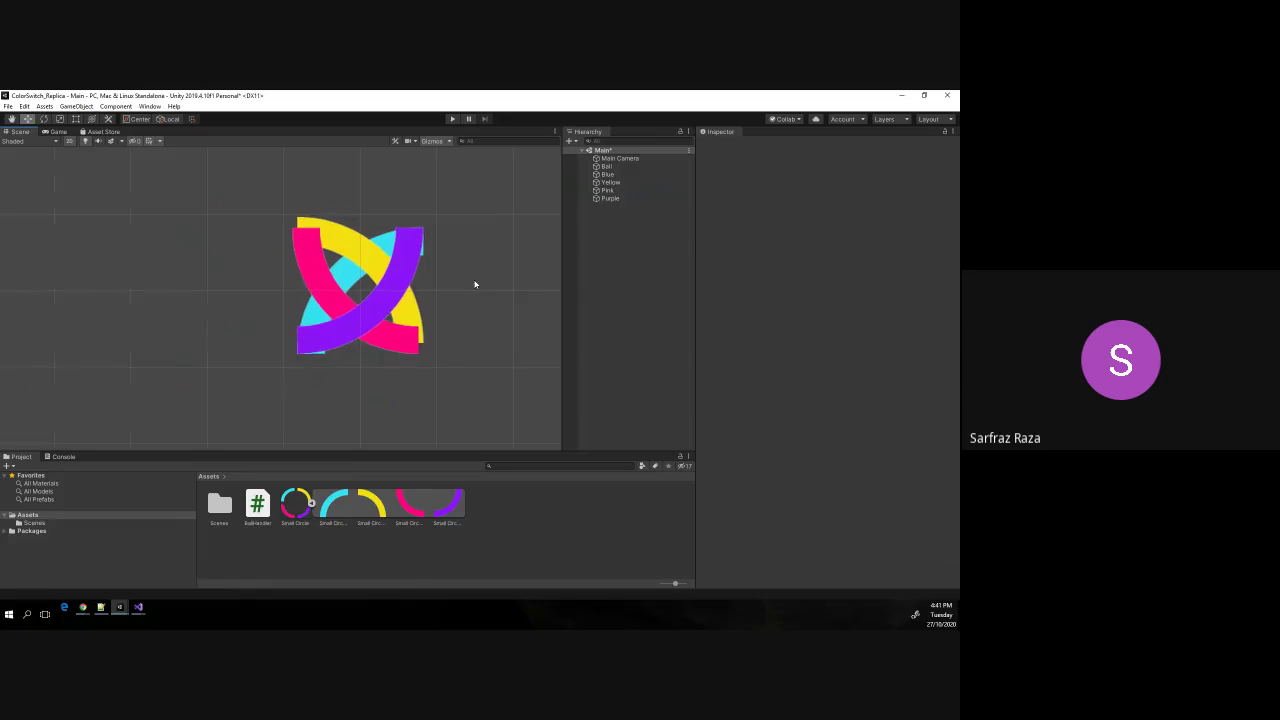
key("ctrl+s")
left_click(663, 190)
left_click(640, 175, "shift")
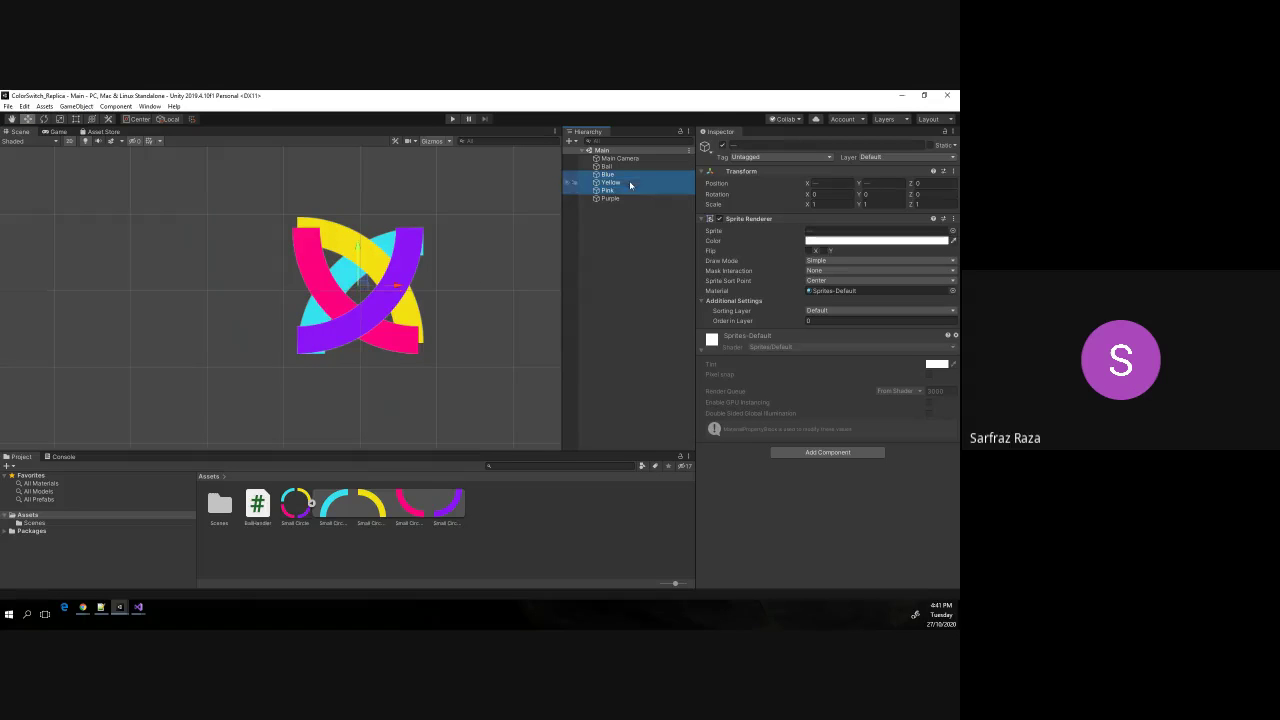
left_click(628, 198, "shift")
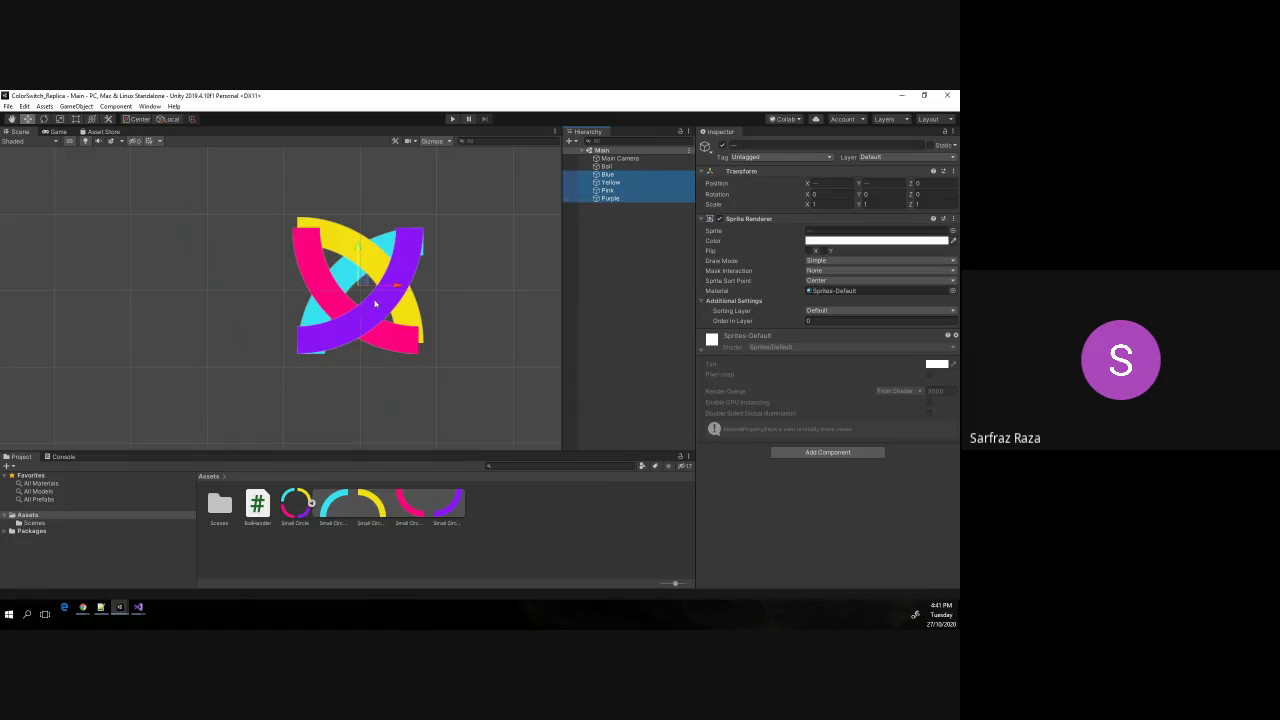
left_click(469, 266)
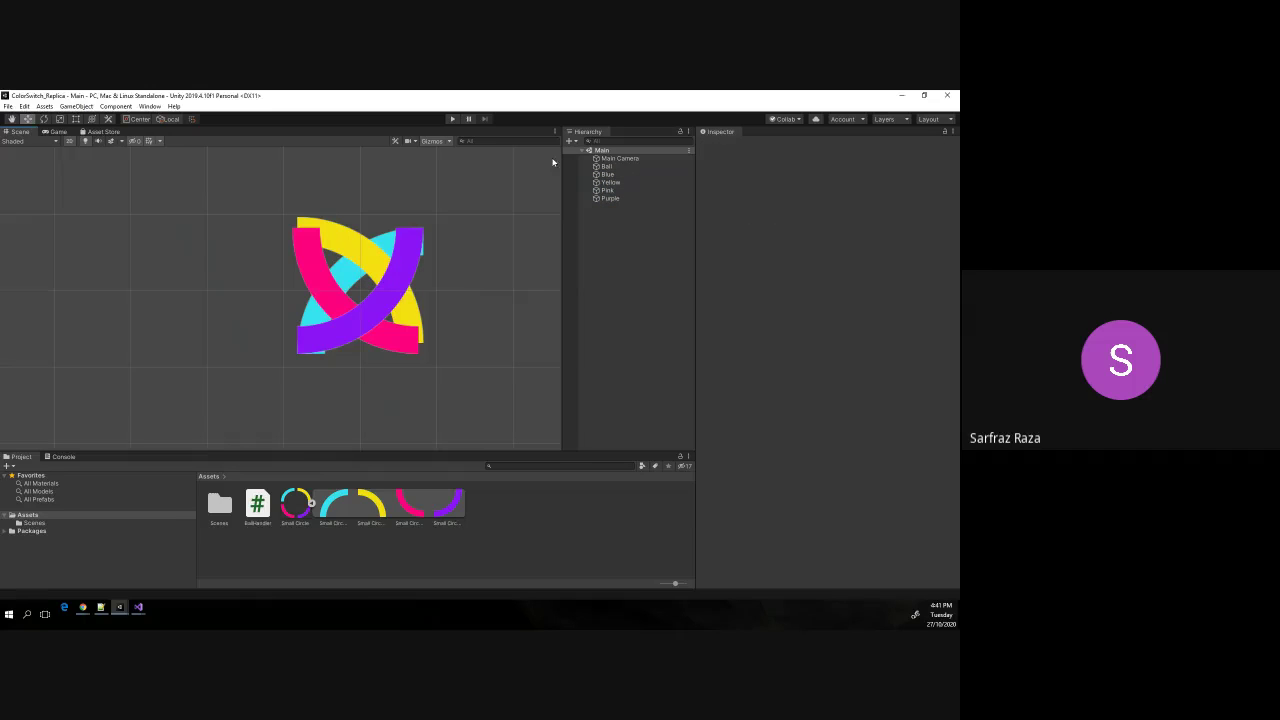
Move the Blue arc left and the Yellow arc right to form the ring's top half.
left_click(606, 174)
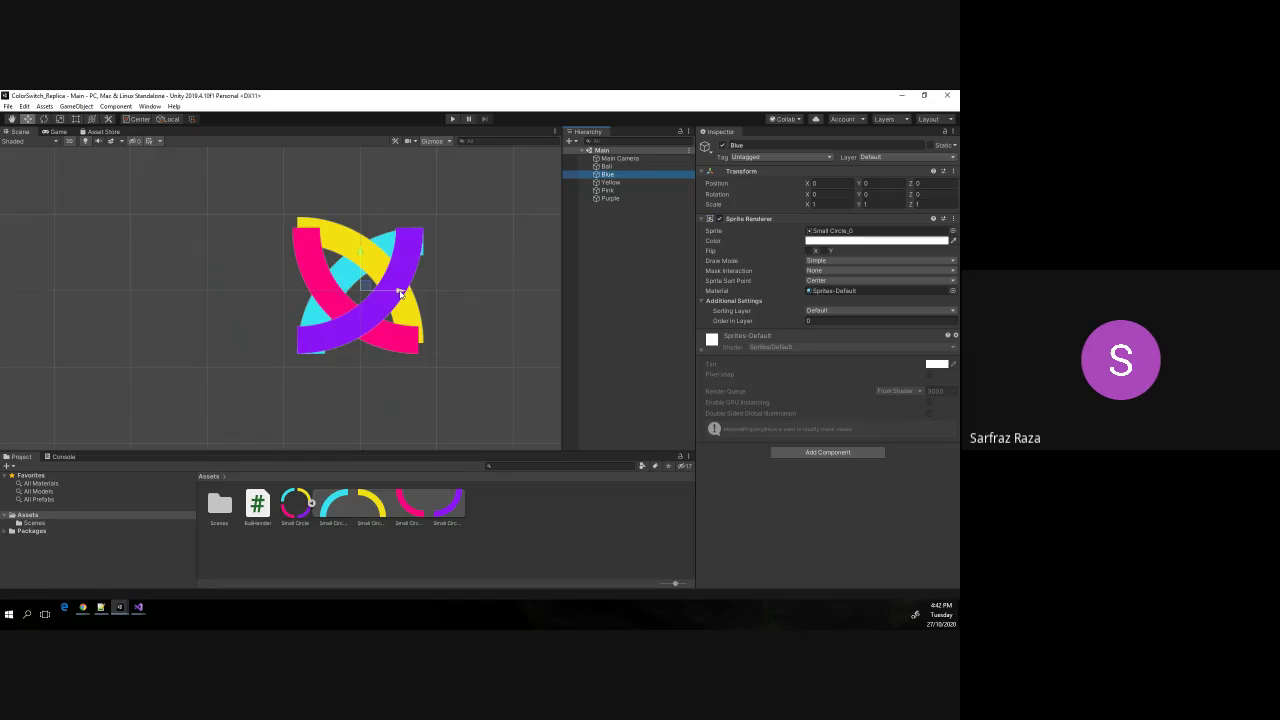
left_click(28, 120)
left_click_drag(410, 293, 341, 293)
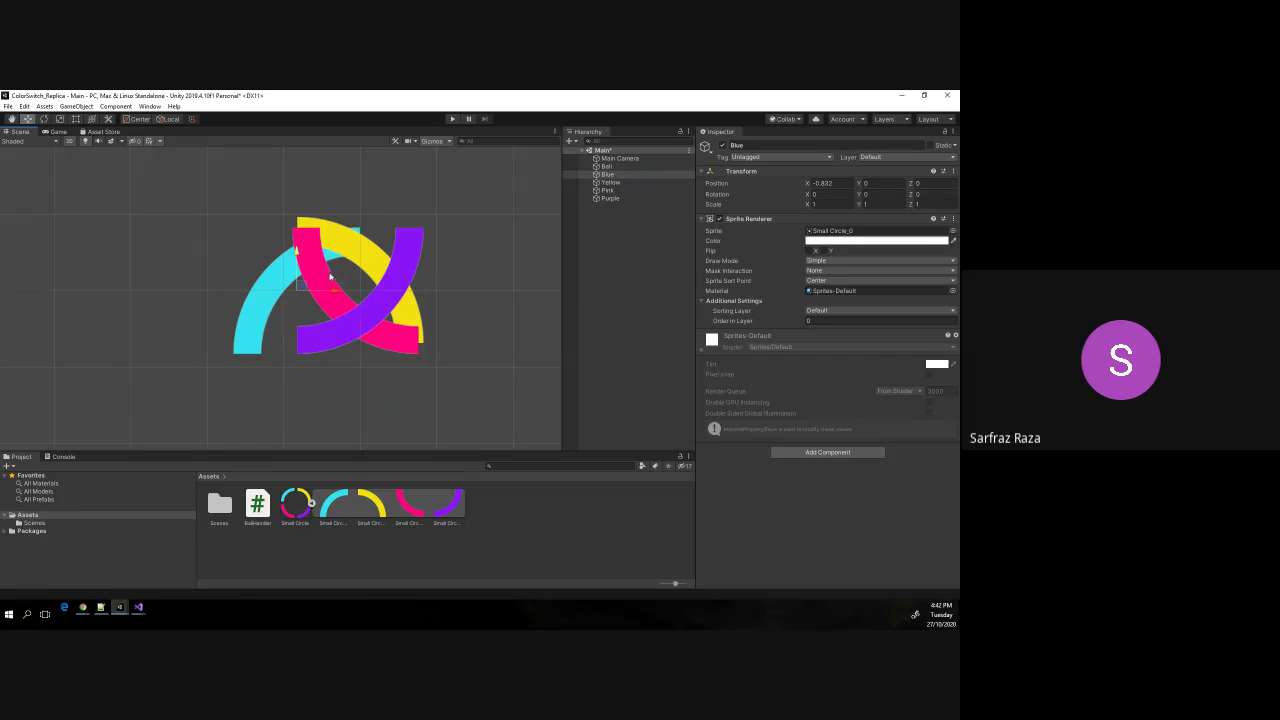
left_click_drag(299, 254, 296, 239)
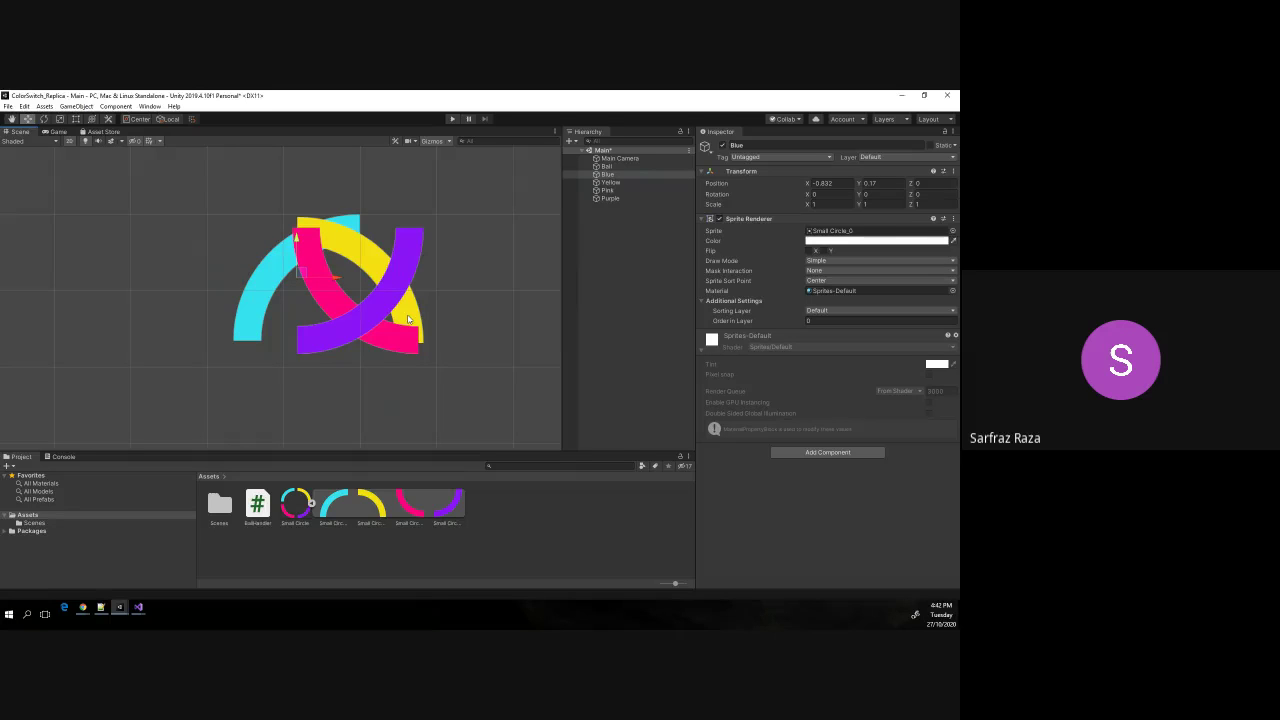
left_click(610, 182)
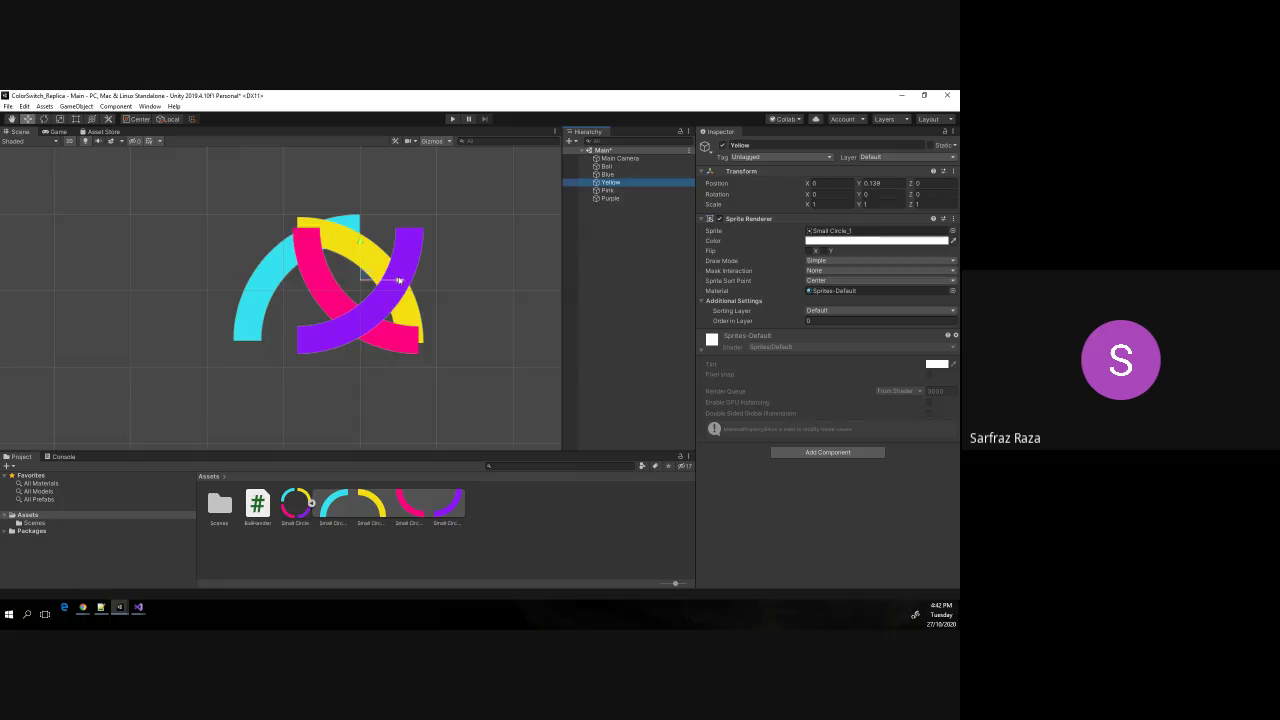
left_click_drag(398, 281, 461, 281)
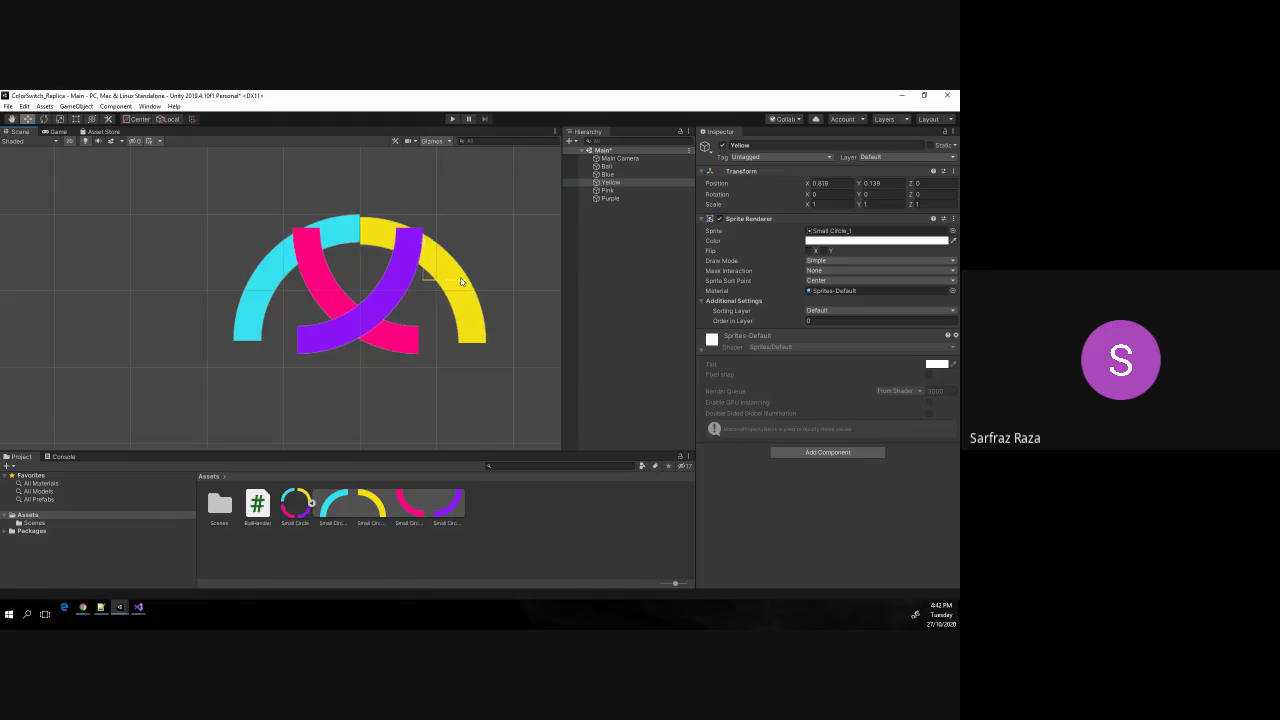
left_click_drag(425, 247, 422, 242)
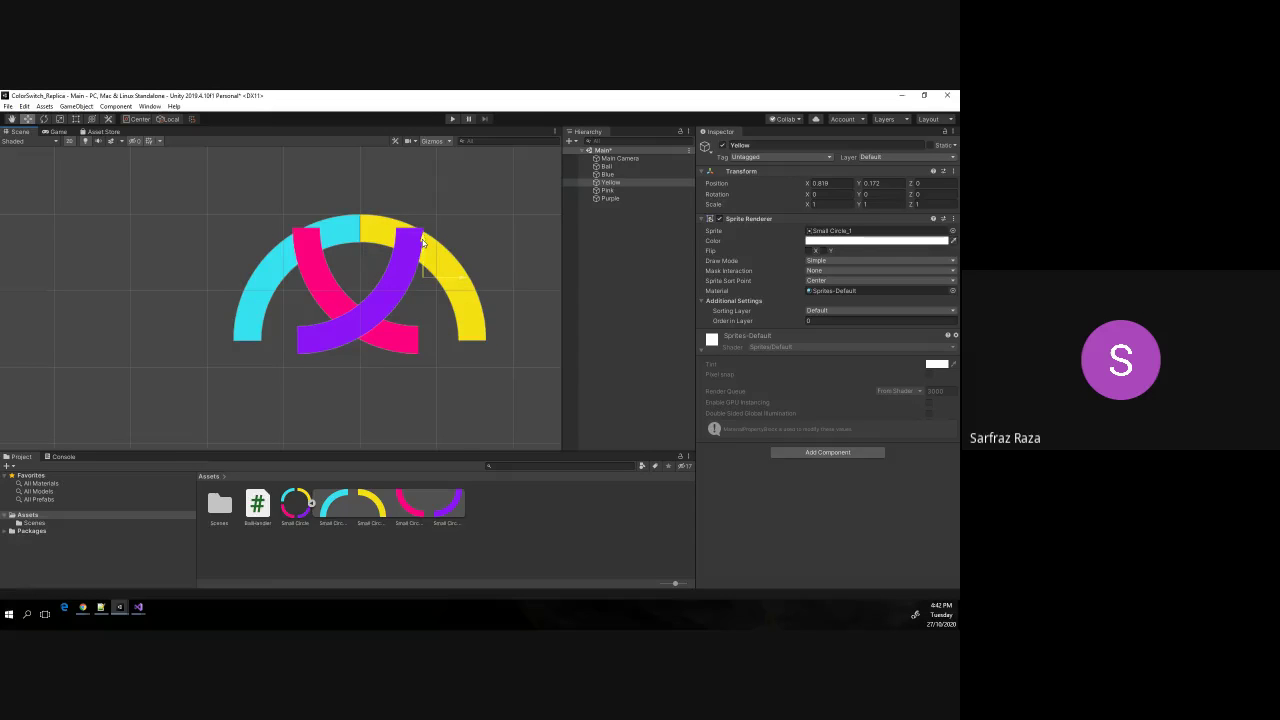
scroll(266, 205, "up", 2)
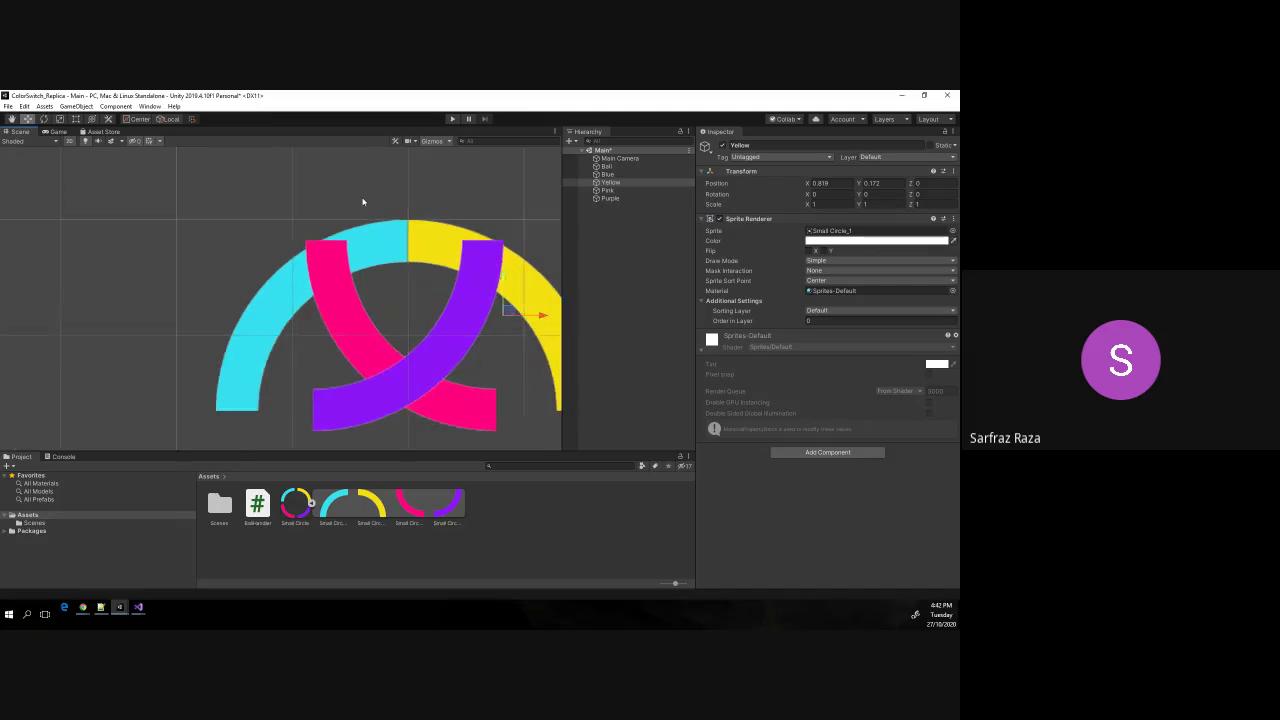
scroll(363, 202, "up", 2)
left_click(268, 337)
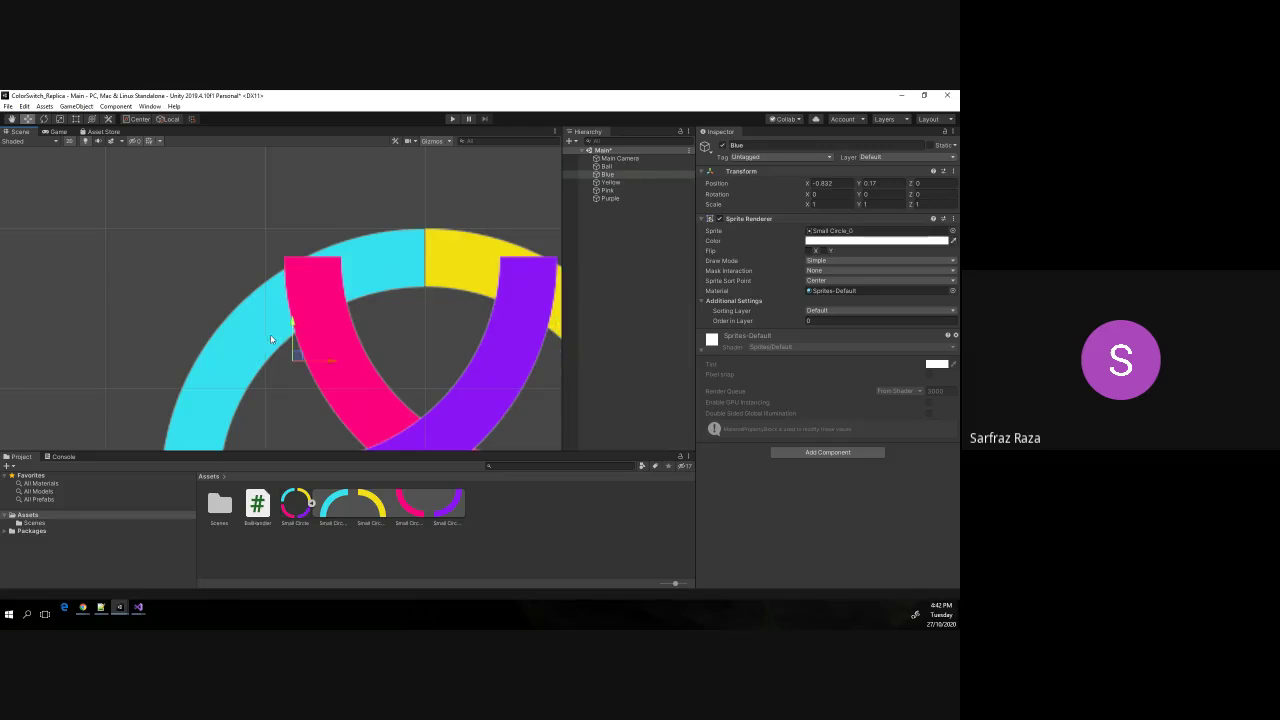
left_click_drag(292, 321, 292, 321)
scroll(398, 342, "down", 2)
scroll(398, 342, "down", 2)
scroll(398, 345, "down", 2)
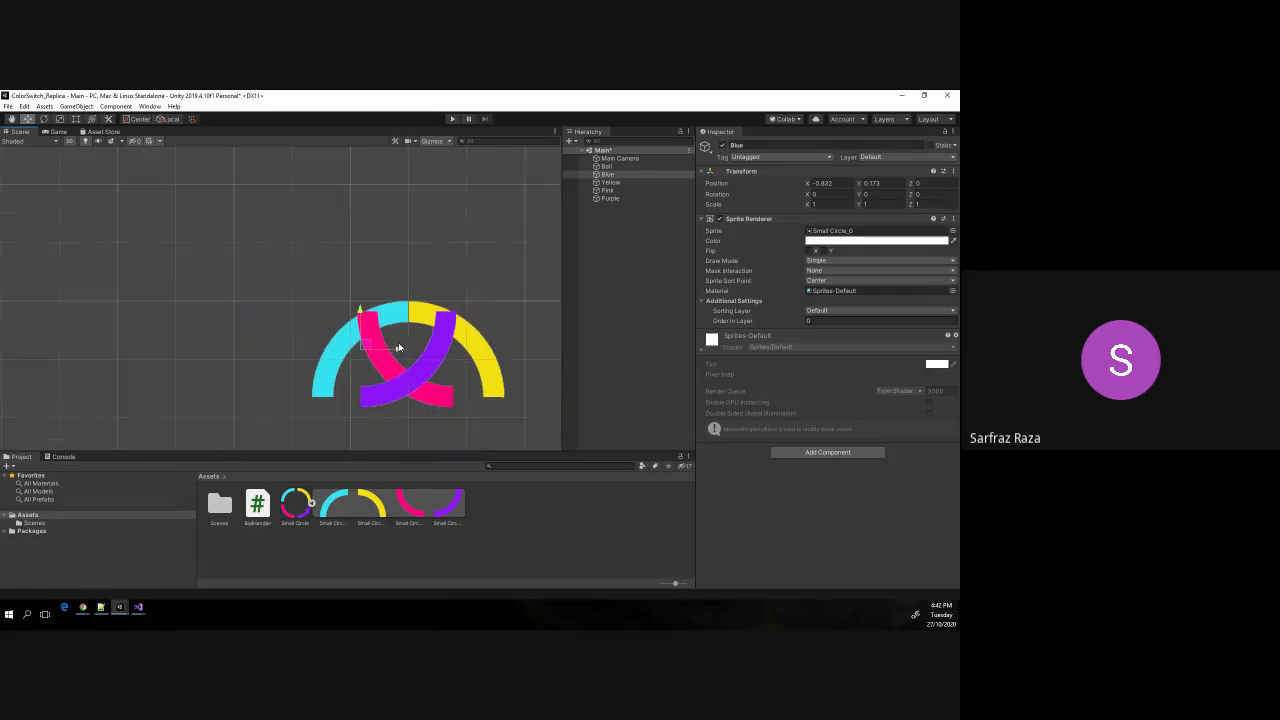
Move Pink and Purple down to close the ring, with Purple at X 0.821, Y -1.48.
left_click(428, 397)
mouse_move(404, 332)
left_mouse_down()
mouse_move(411, 441)
mouse_move(362, 407)
left_mouse_up()
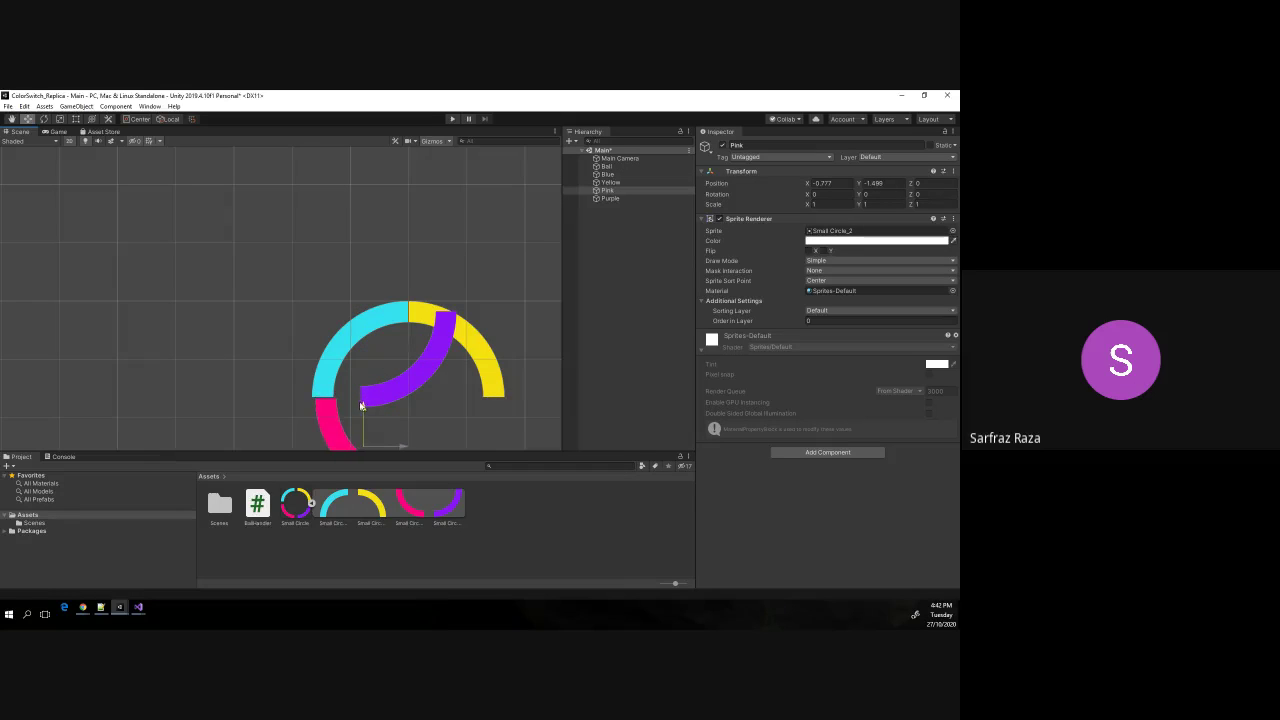
left_click_drag(403, 446, 399, 447)
scroll(410, 325, "down", 3)
left_click(421, 359)
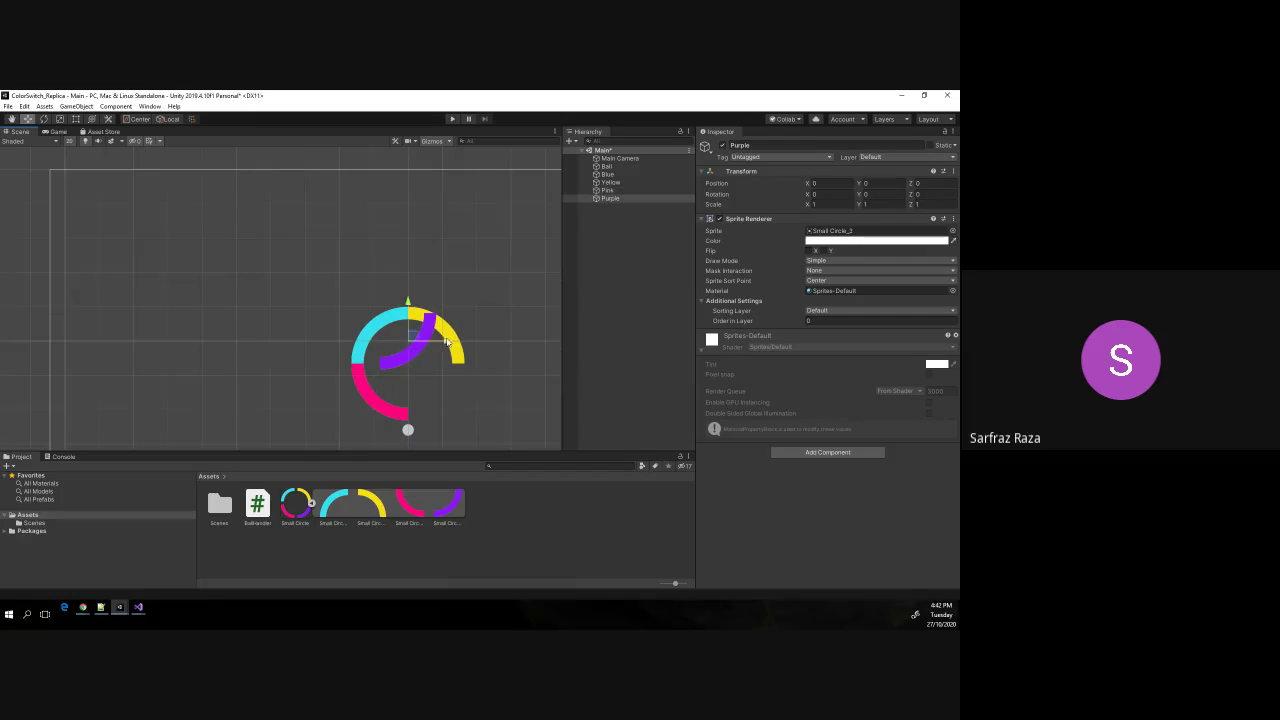
mouse_move(411, 305)
left_mouse_down()
mouse_move(415, 380)
mouse_move(472, 418)
left_mouse_up()
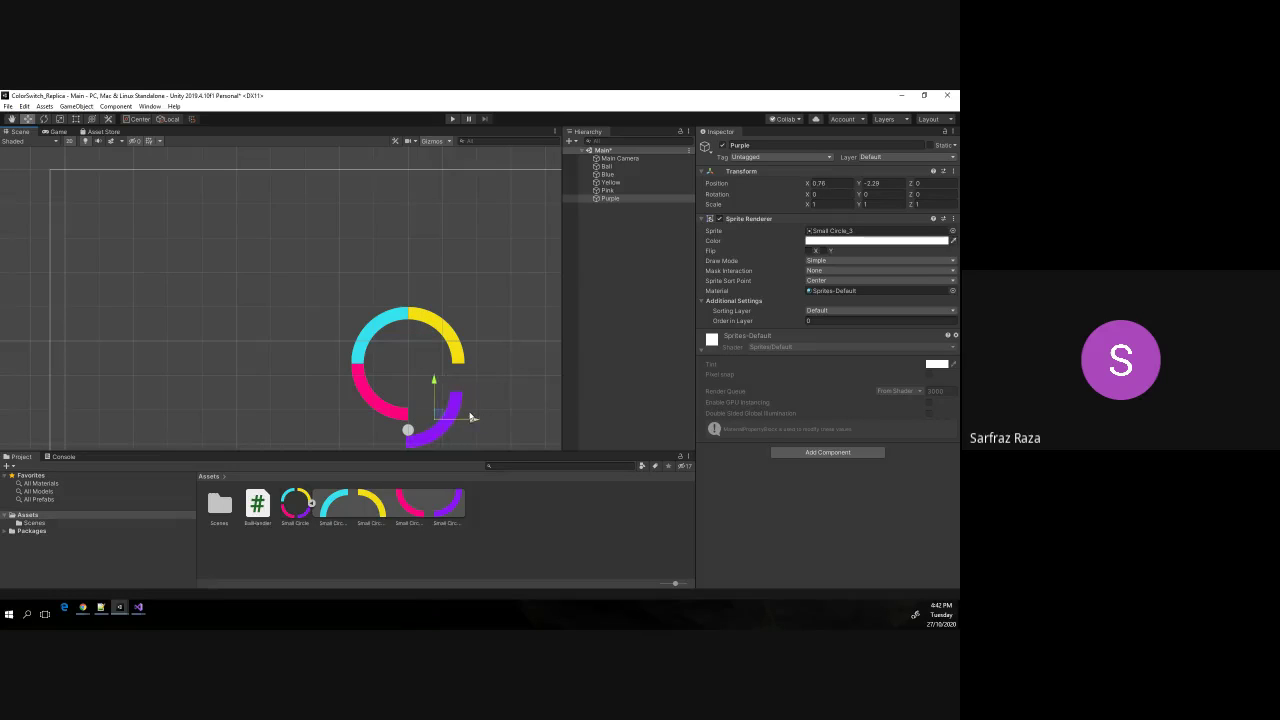
left_click_drag(434, 378, 434, 354)
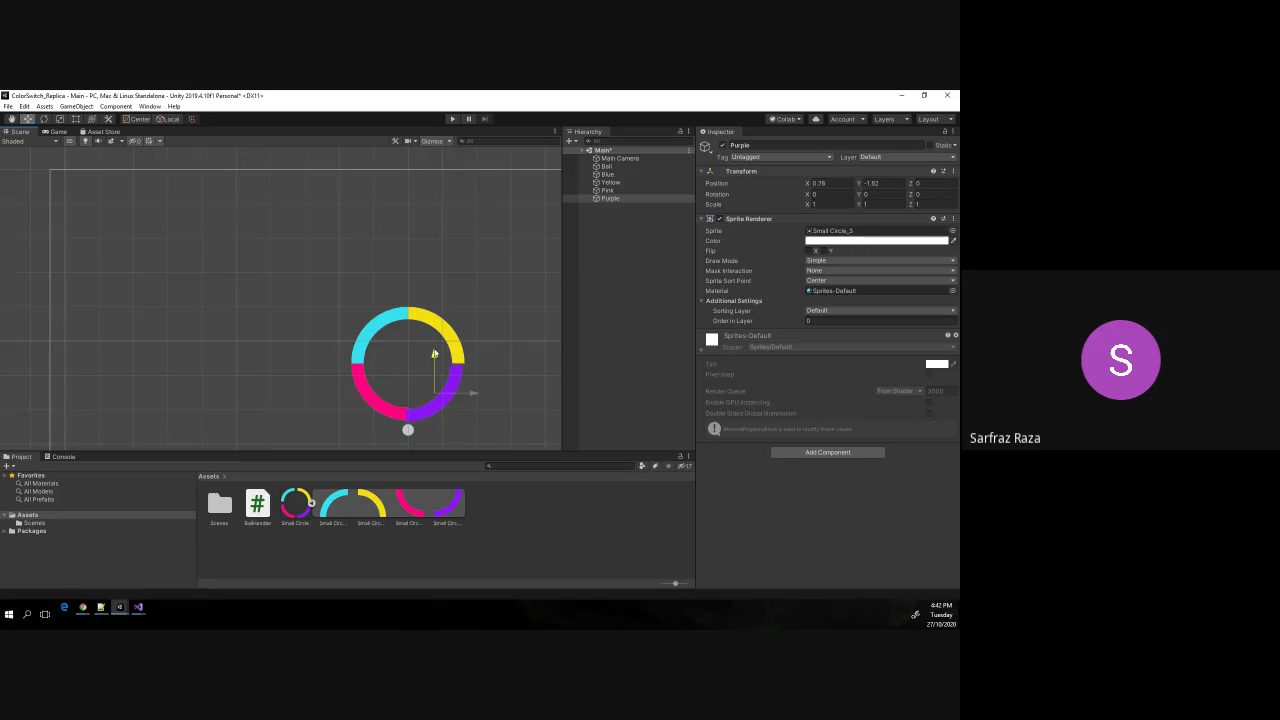
mouse_move(472, 393)
left_mouse_down()
mouse_move(437, 355)
mouse_move(471, 391)
left_mouse_up()
scroll(434, 351, "up", 3)
scroll(420, 366, "up", 2)
scroll(403, 380, "up", 1)
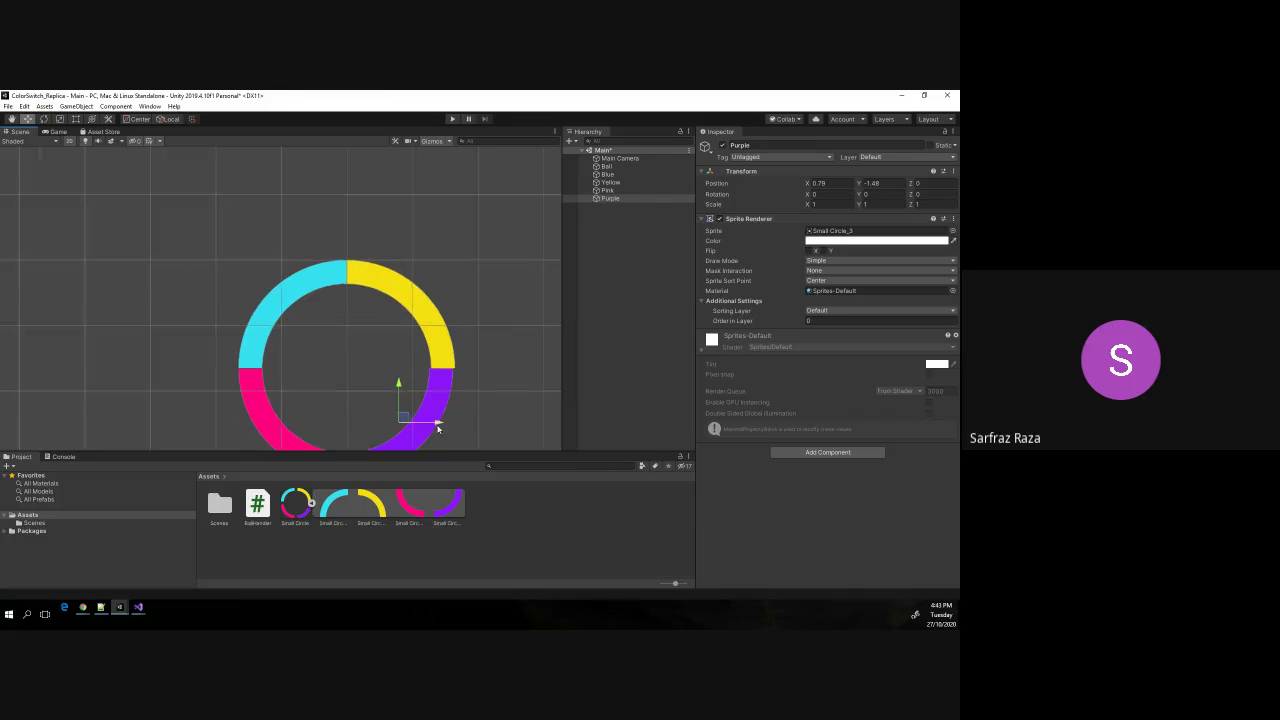
left_click_drag(437, 428, 440, 427)
scroll(490, 349, "down", 3)
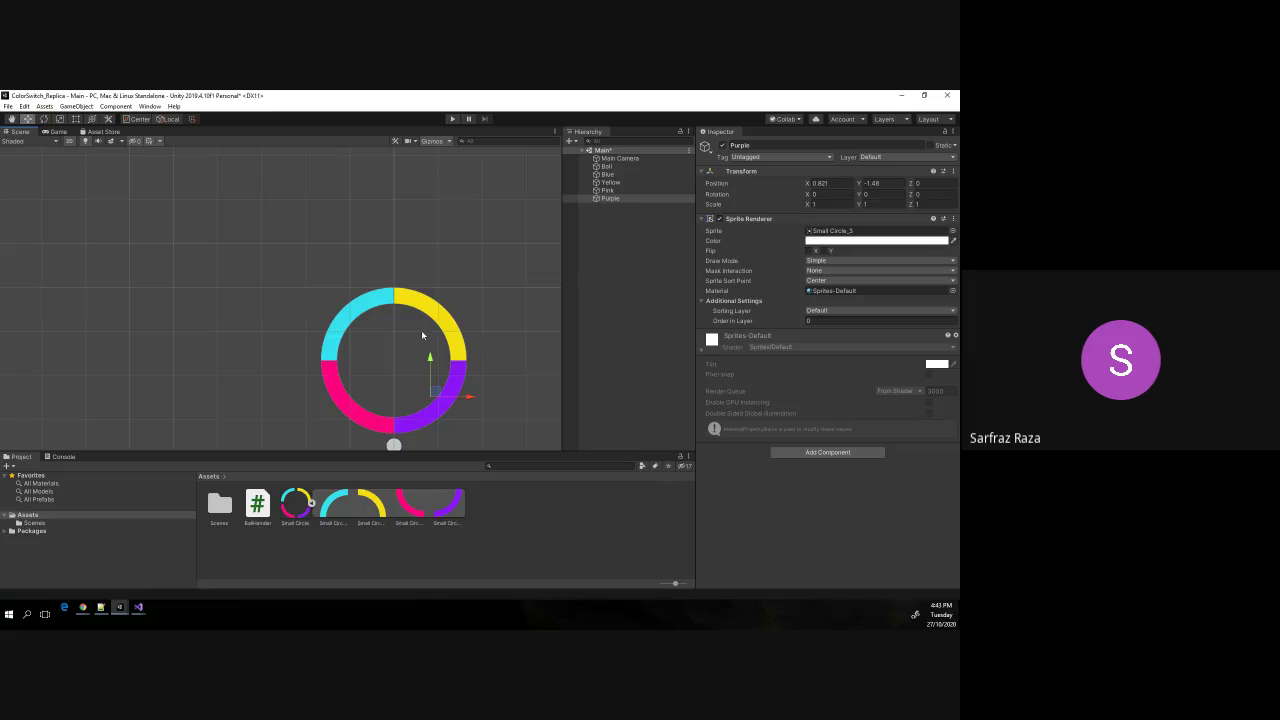
scroll(415, 299, "down", 3)
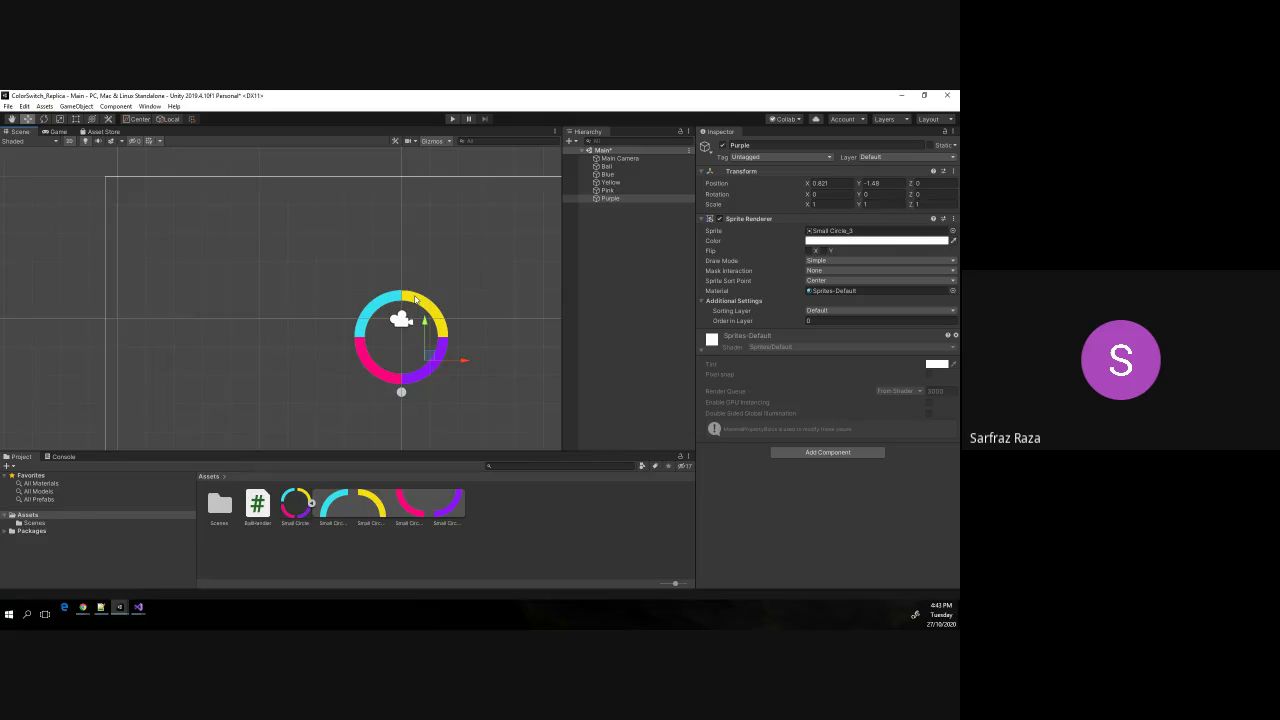
Save the scene and select the Blue, Yellow, Pink and Purple arcs together.
key("ctrl+s")
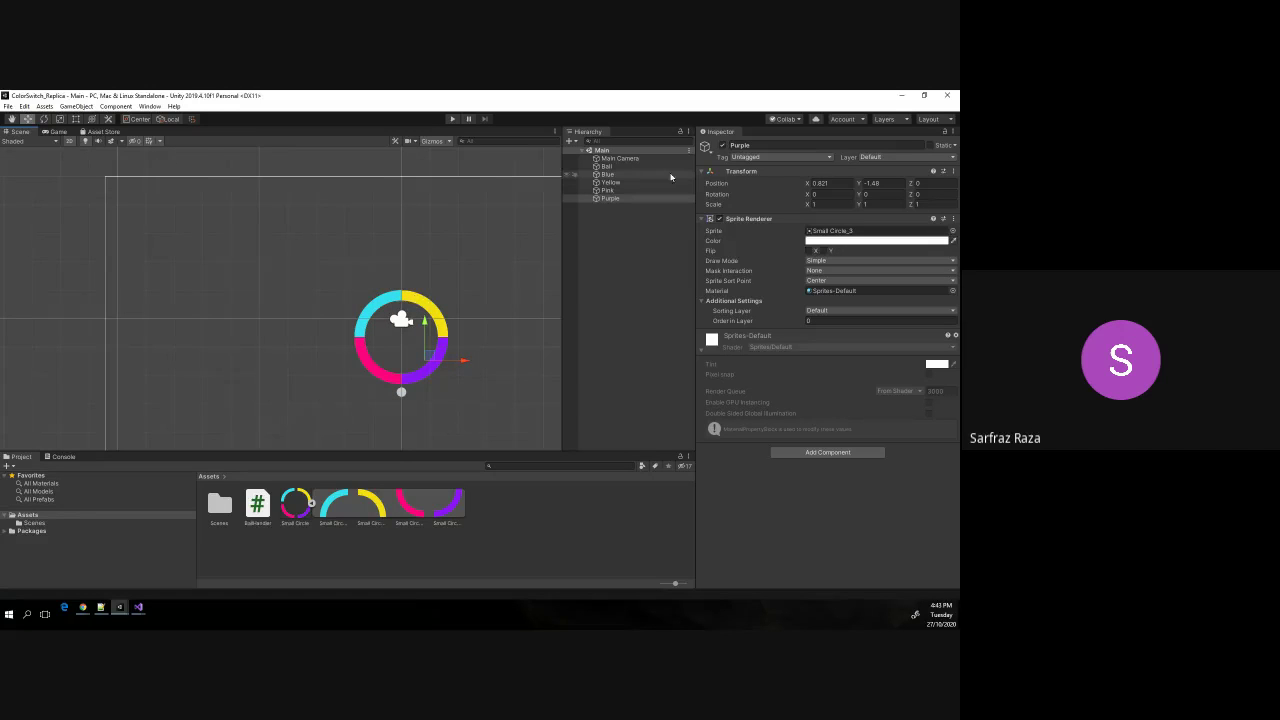
left_click(607, 166)
left_click(623, 176)
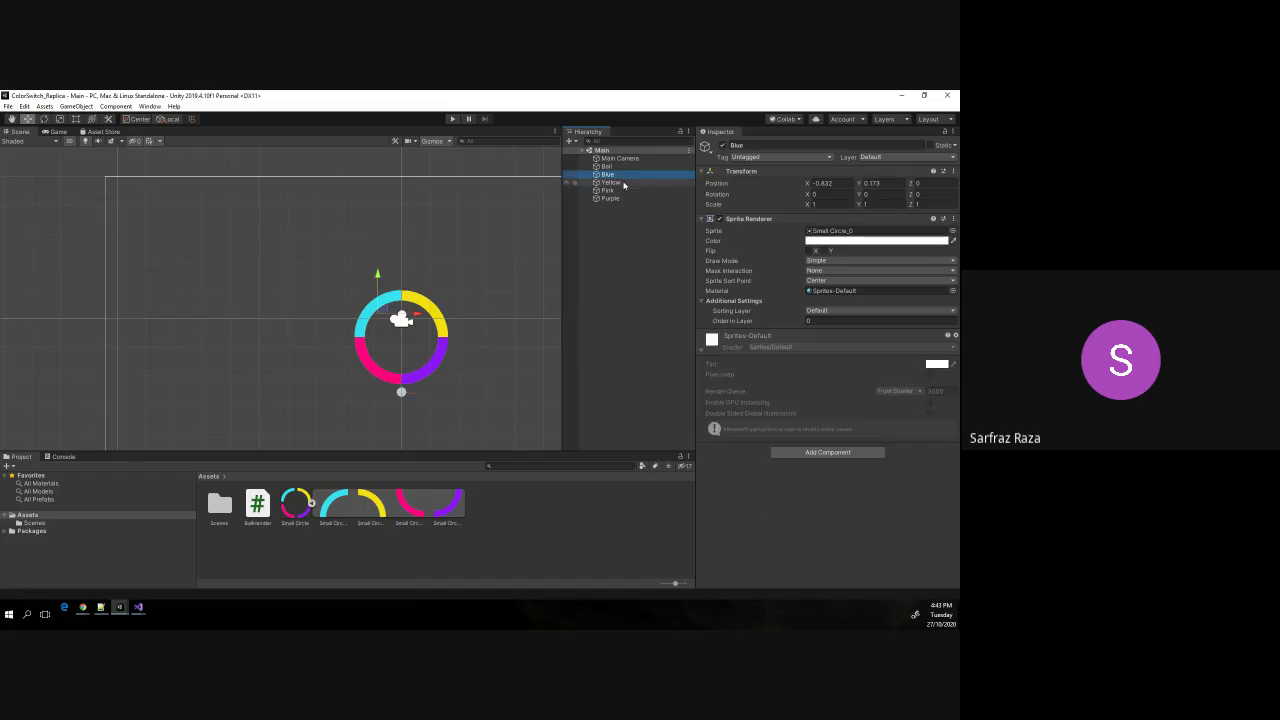
left_click(623, 183)
left_click(623, 190)
left_click(624, 198)
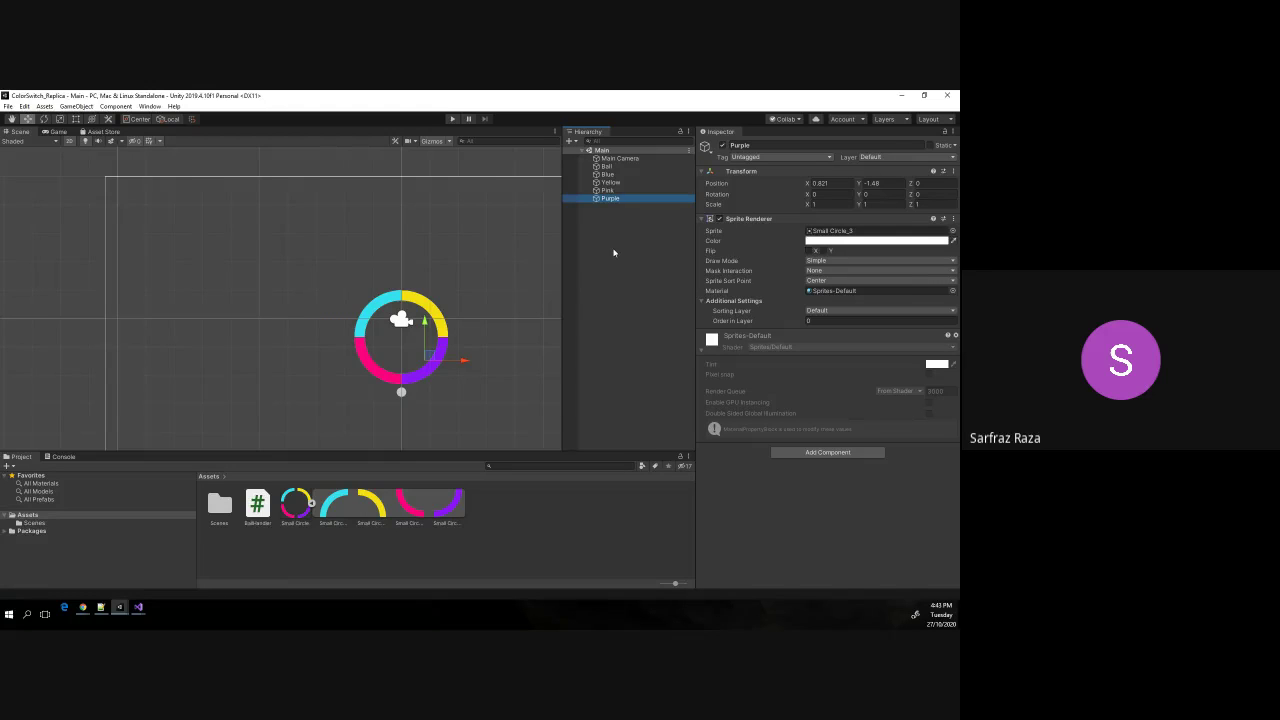
left_click(607, 228)
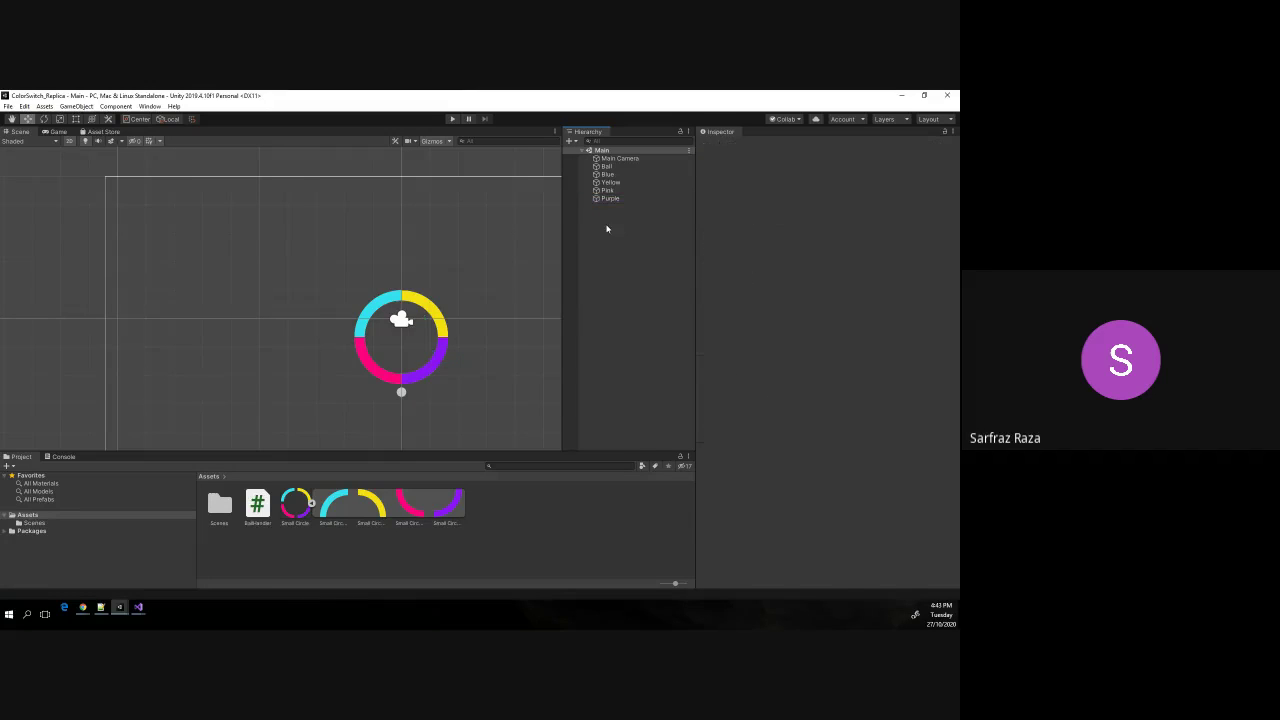
left_click(619, 176)
left_click(620, 182, "shift")
left_click(612, 190, "shift")
left_click(612, 198, "shift")
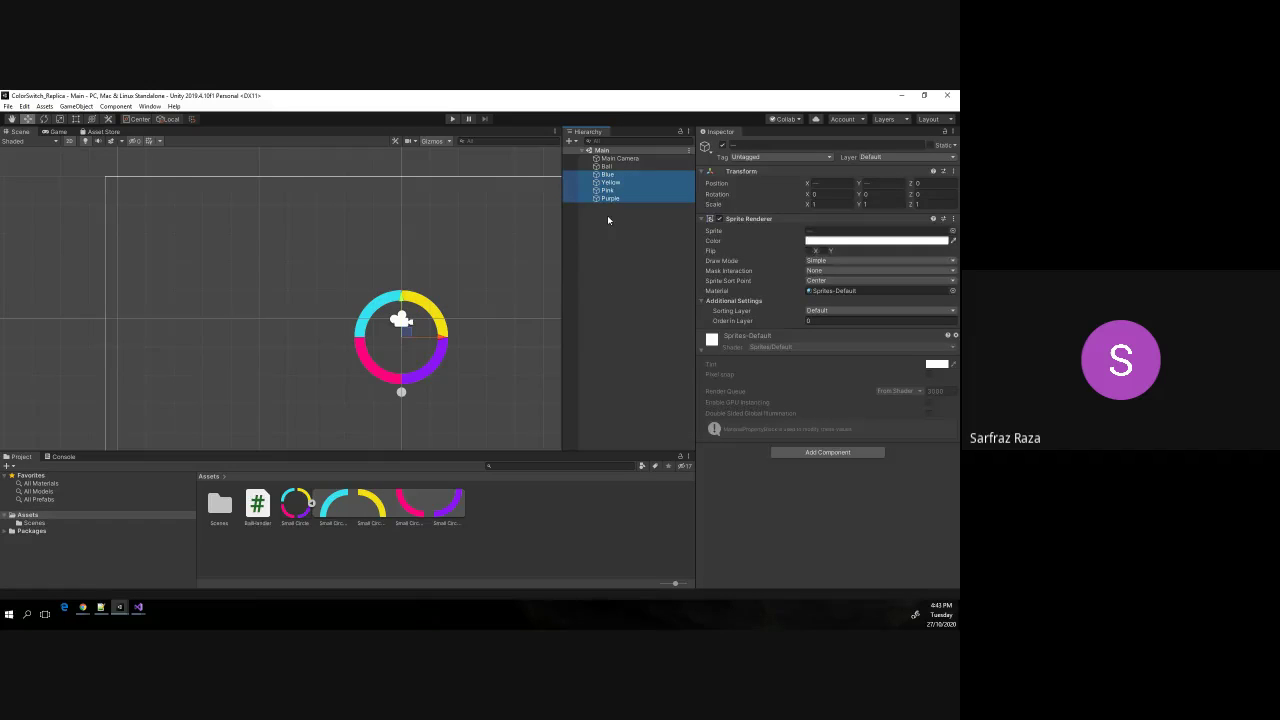
left_click(607, 221)
Create an empty GameObject in the Hierarchy named SmallCircle.
right_click(607, 224)
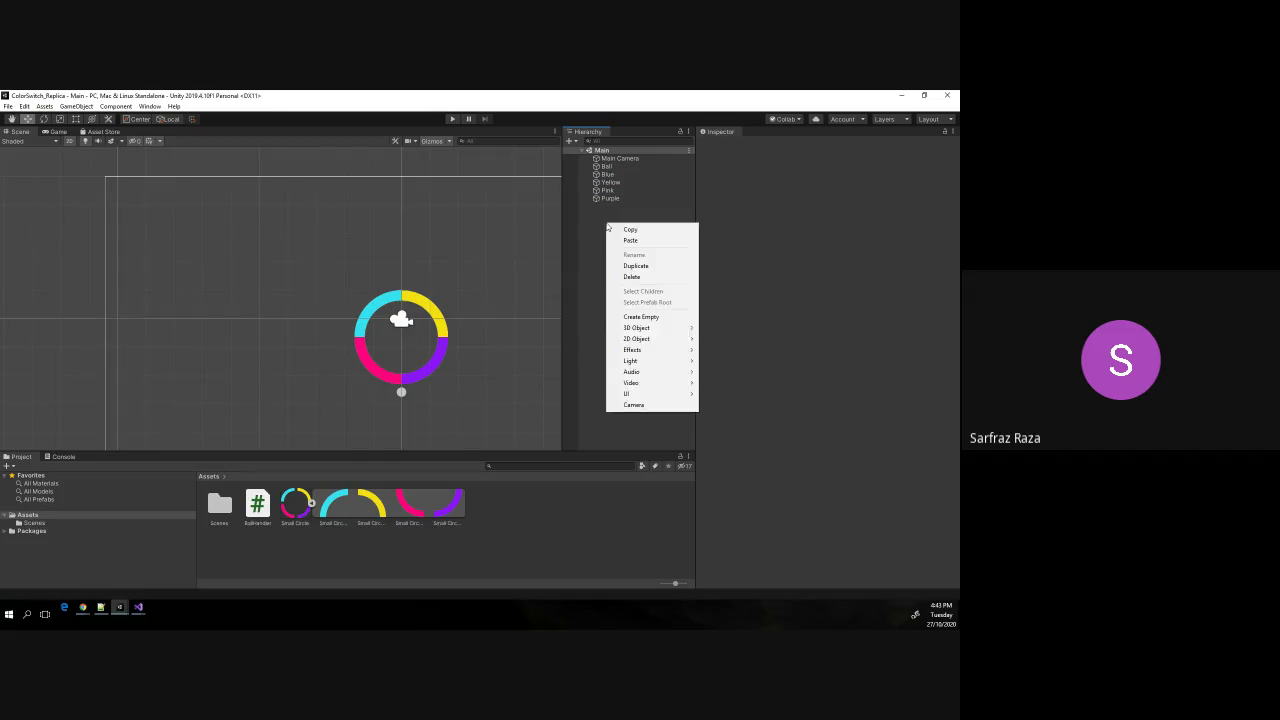
left_click(664, 317)
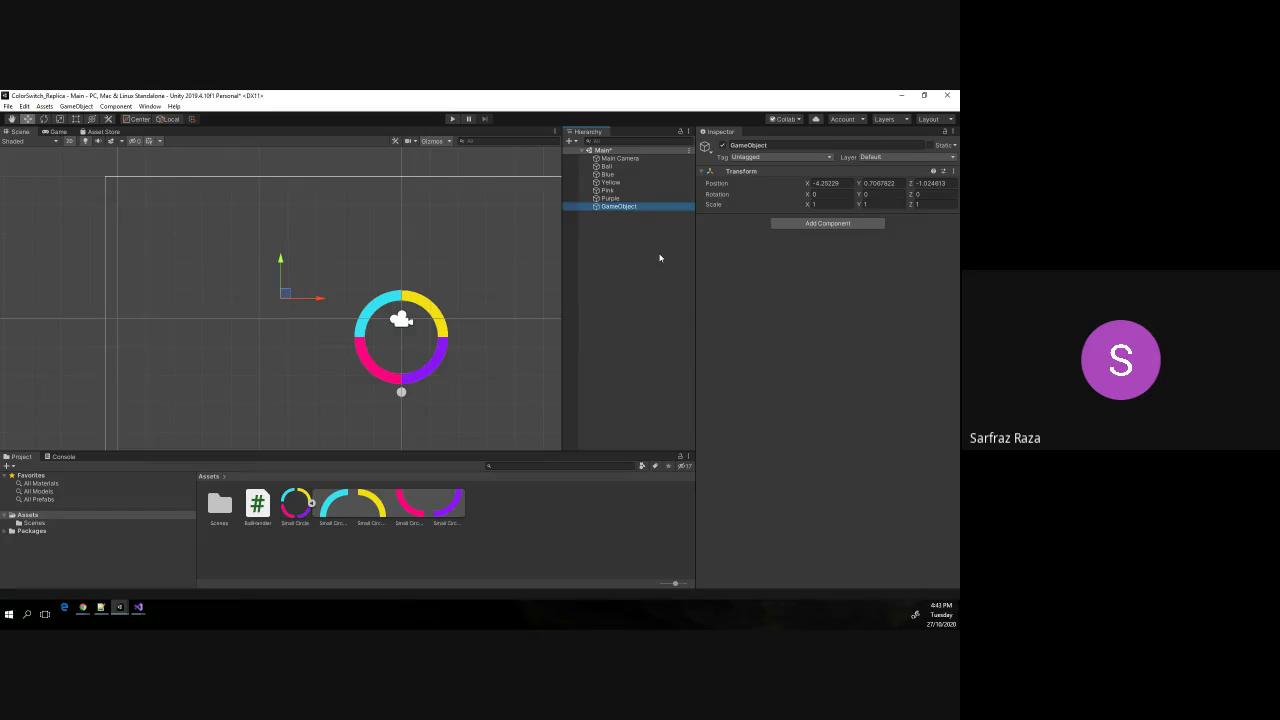
type("Ci")
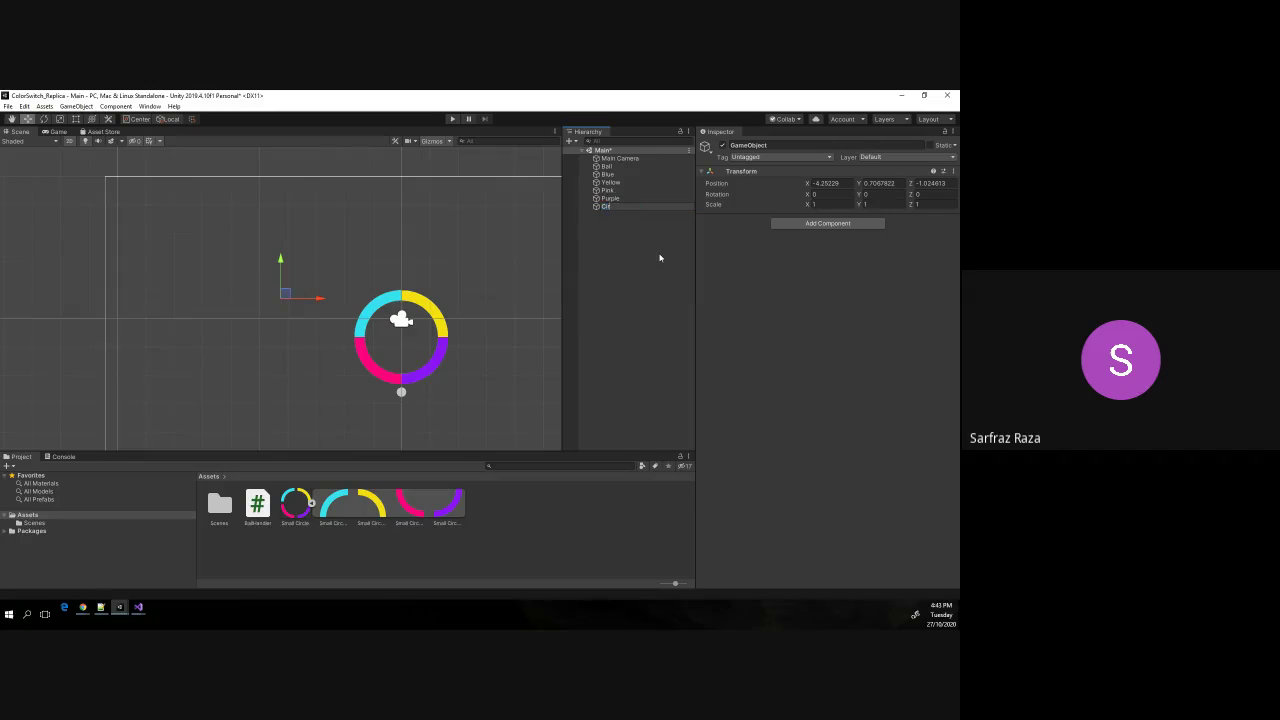
key("BackSpace")
type("Small")
type("Circle")
key("Return")
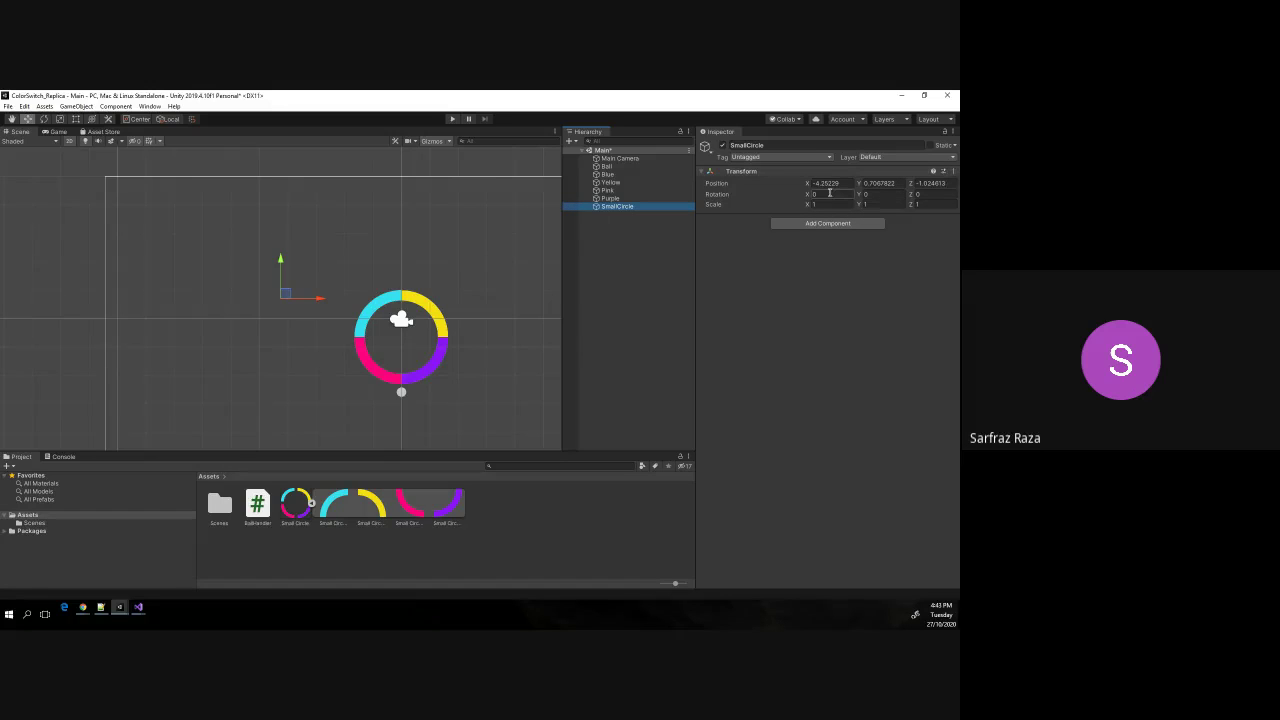
Dismiss the Hierarchy context menu and select the SmallCircle object.
right_click(607, 224)
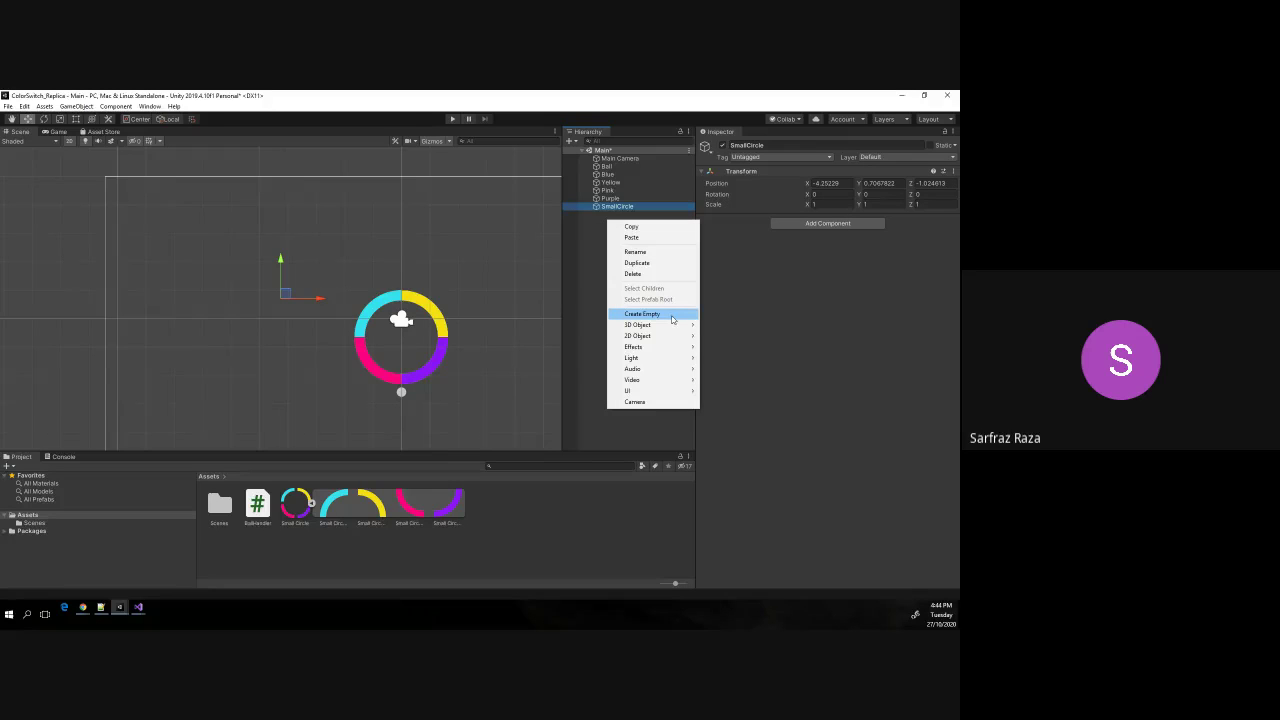
left_click(603, 229)
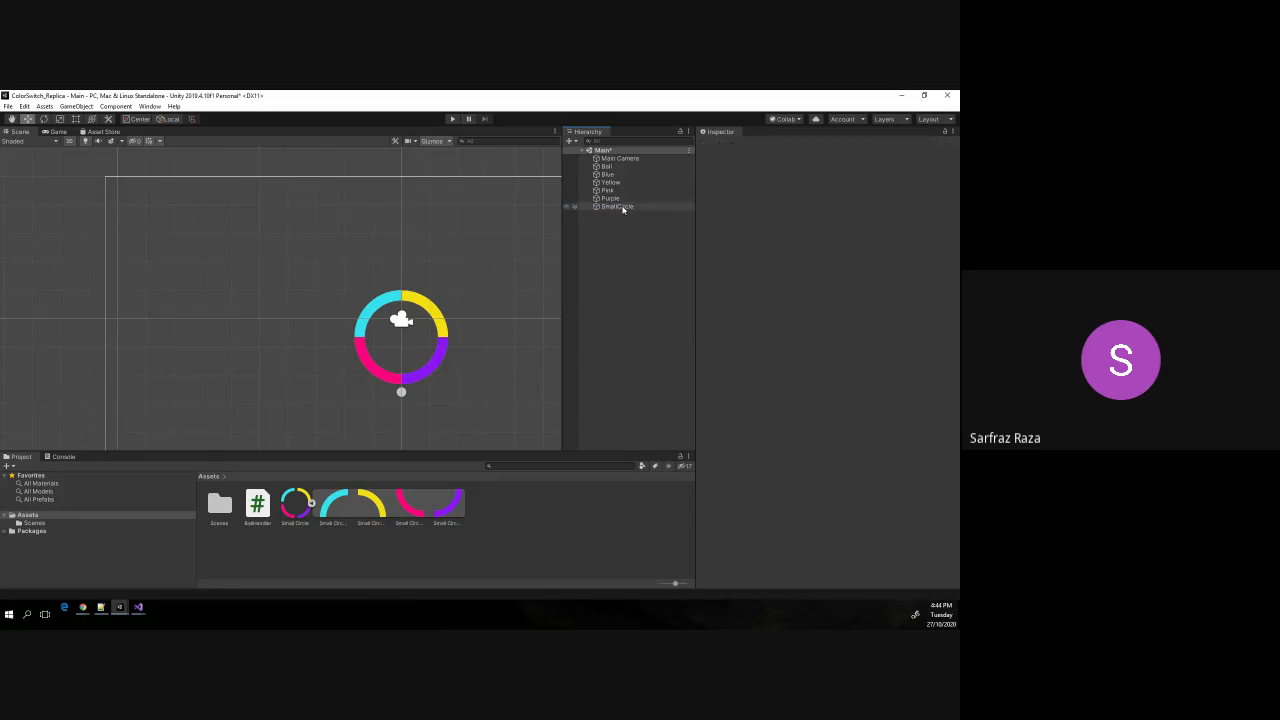
left_click(628, 208)
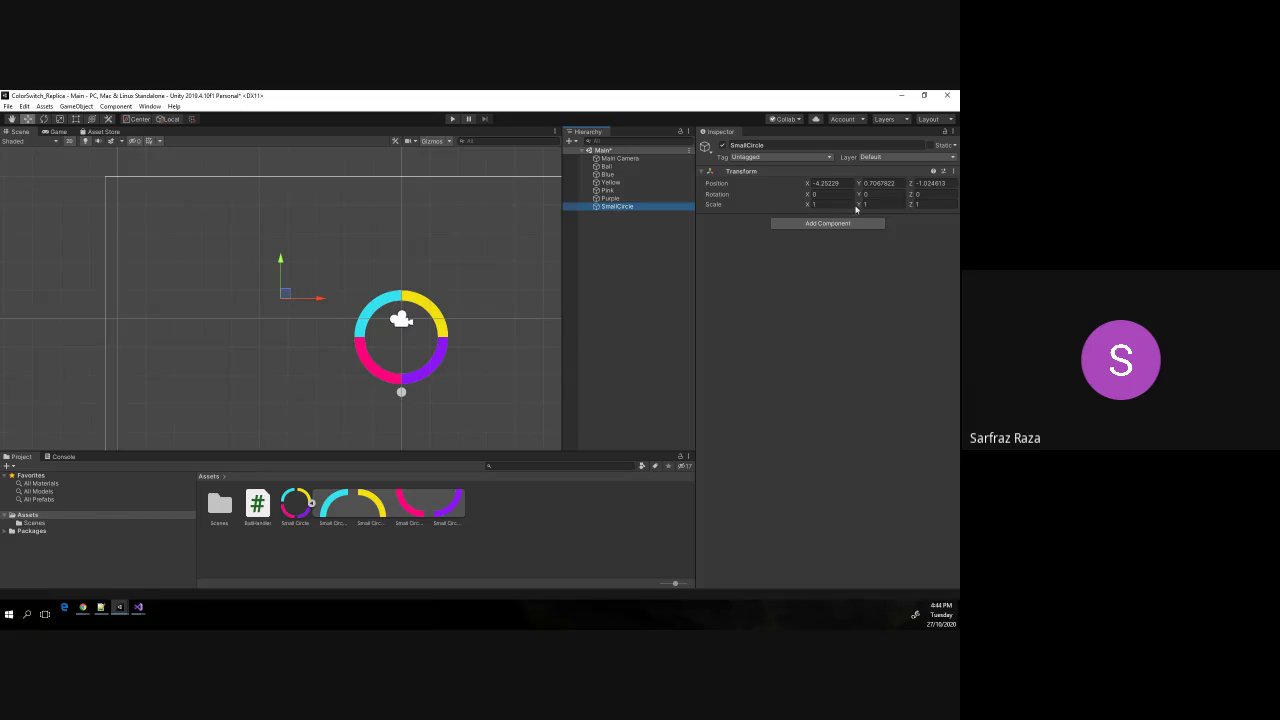
Reset SmallCircle's Transform to the origin and shift it left along X.
left_click(955, 175)
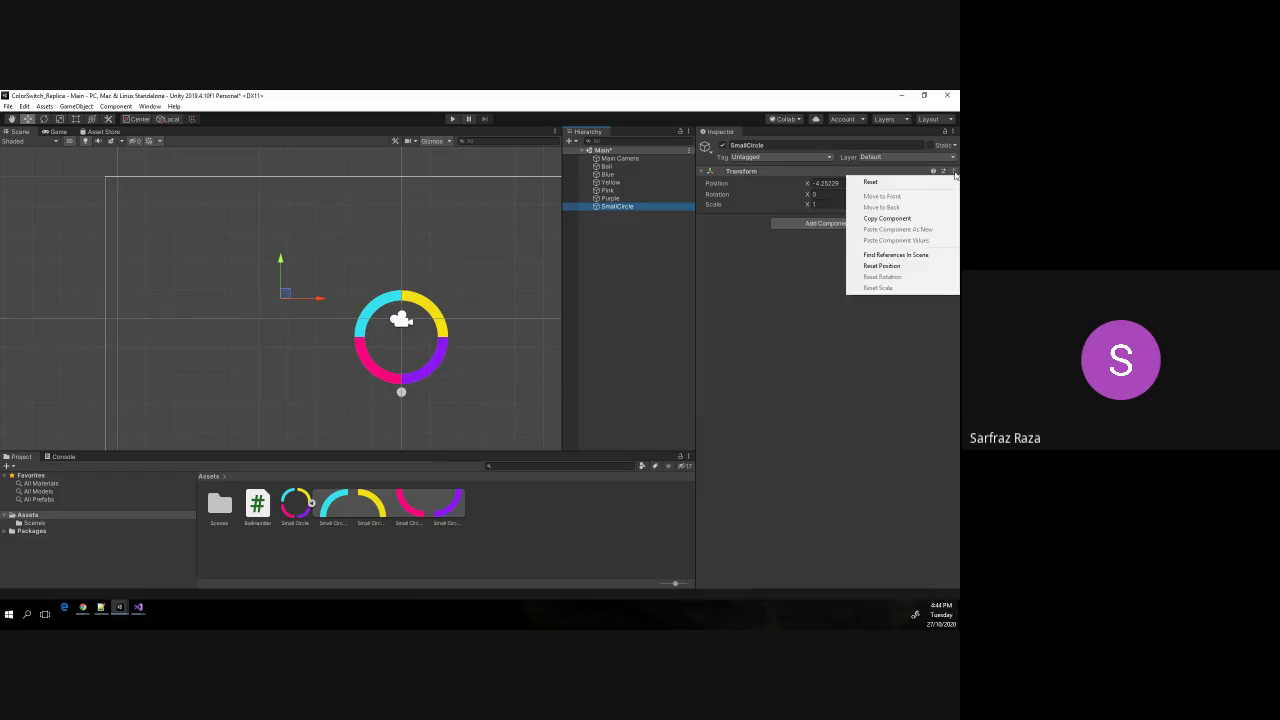
left_click(870, 180)
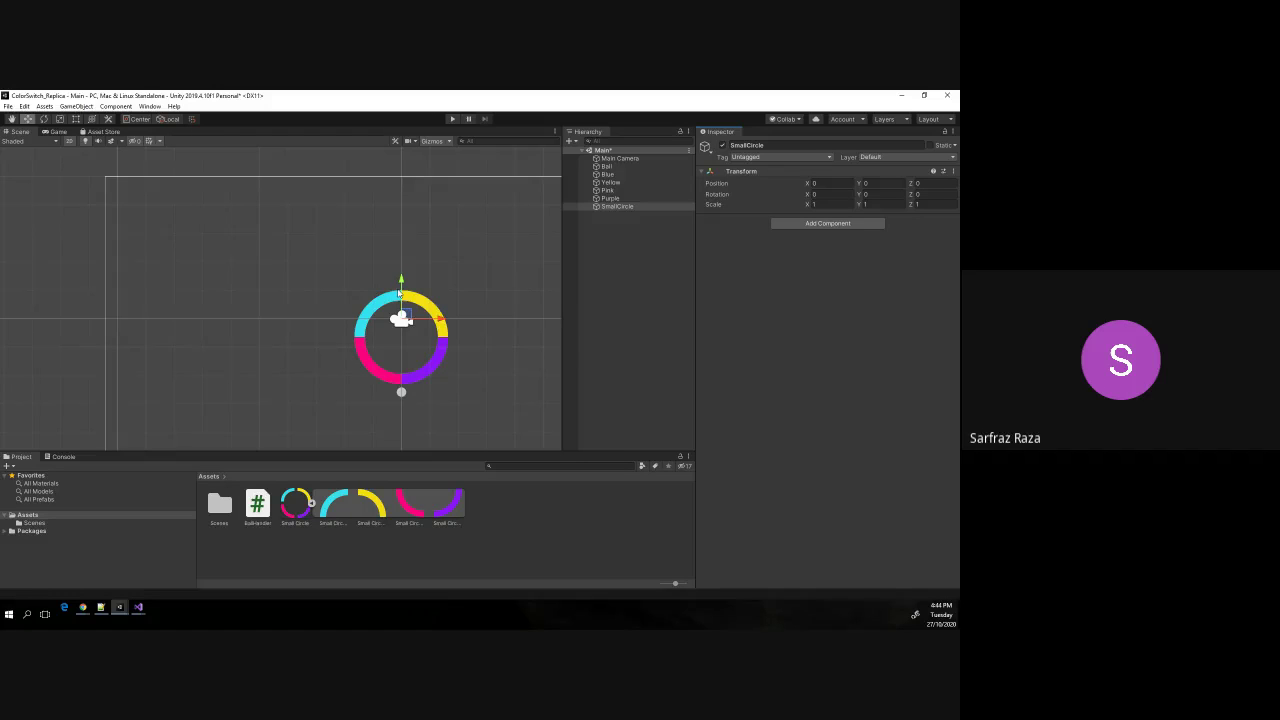
left_click_drag(446, 322, 355, 328)
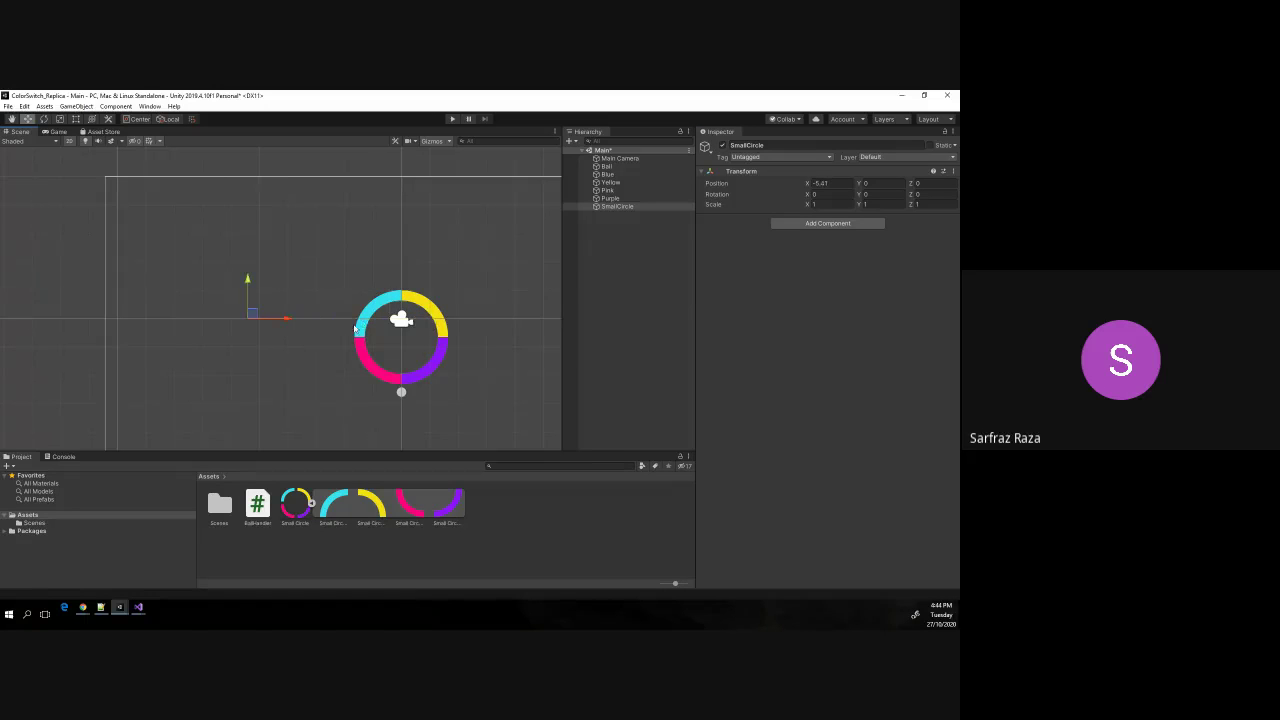
Box-select the Main Camera and the four ring pieces and move them up slightly together.
left_click_drag(345, 270, 475, 425)
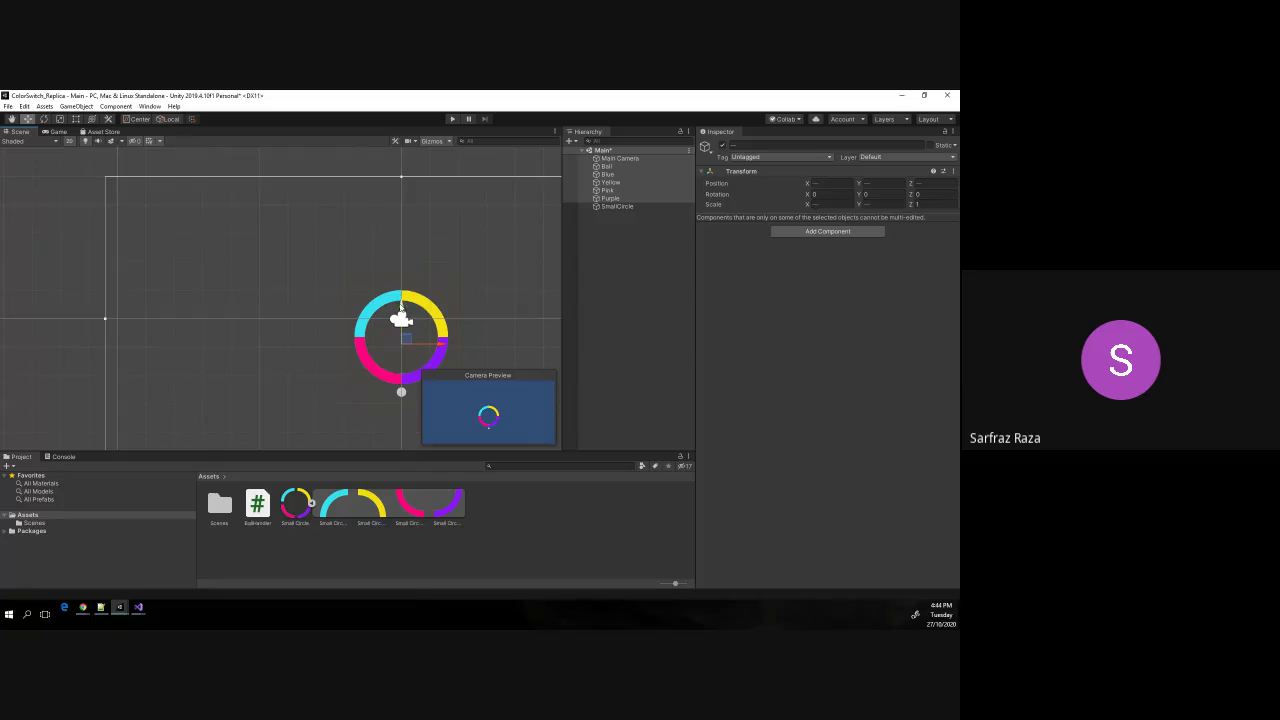
left_click_drag(401, 306, 401, 282)
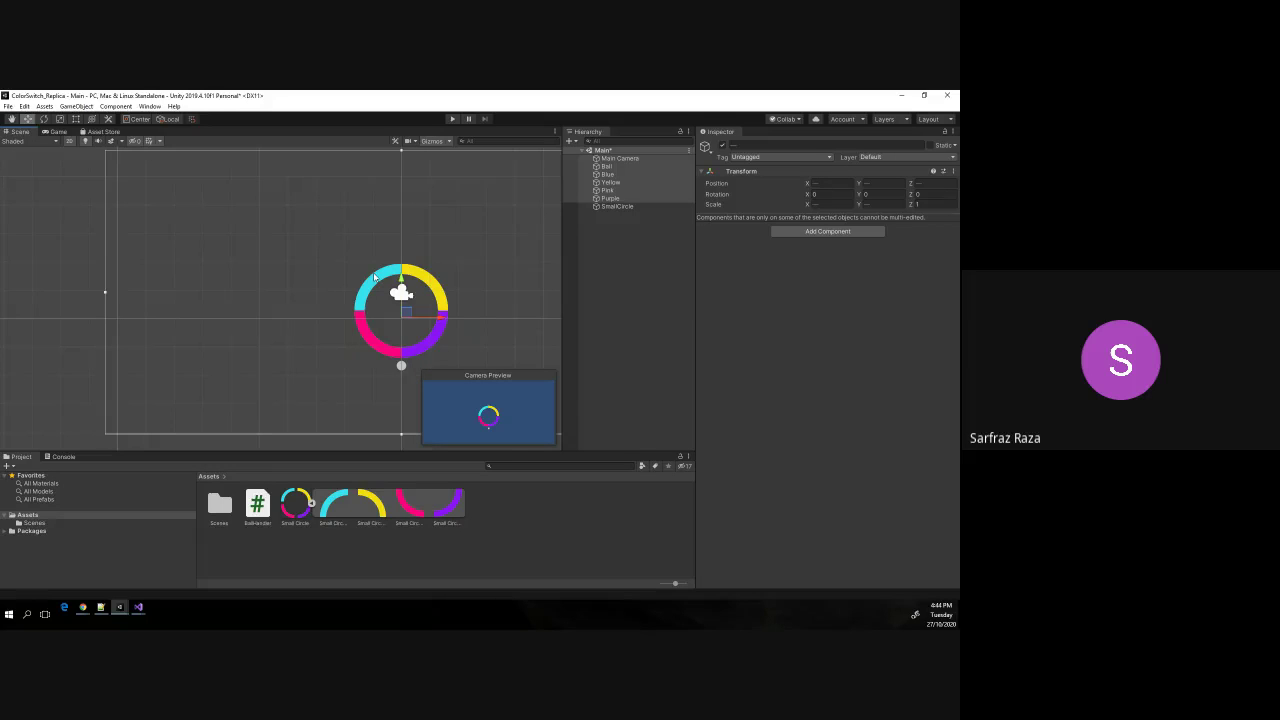
key("ctrl+z")
left_click(443, 251)
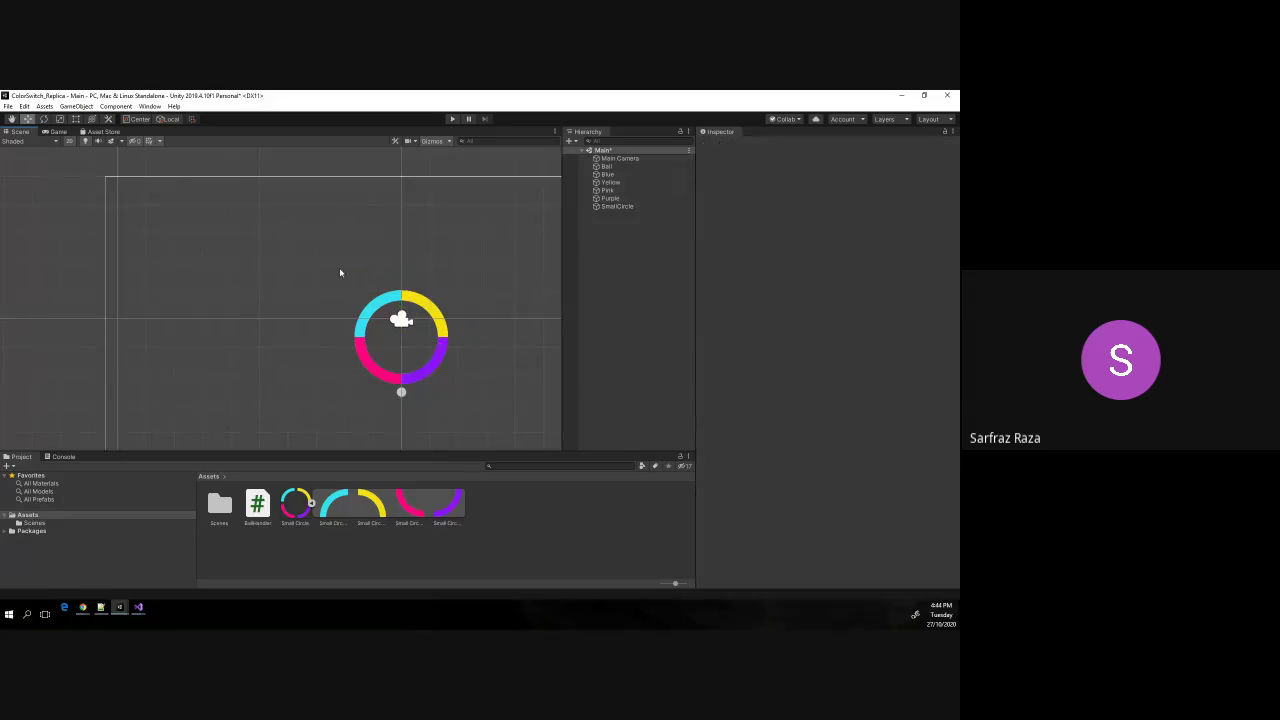
left_click_drag(339, 267, 455, 387)
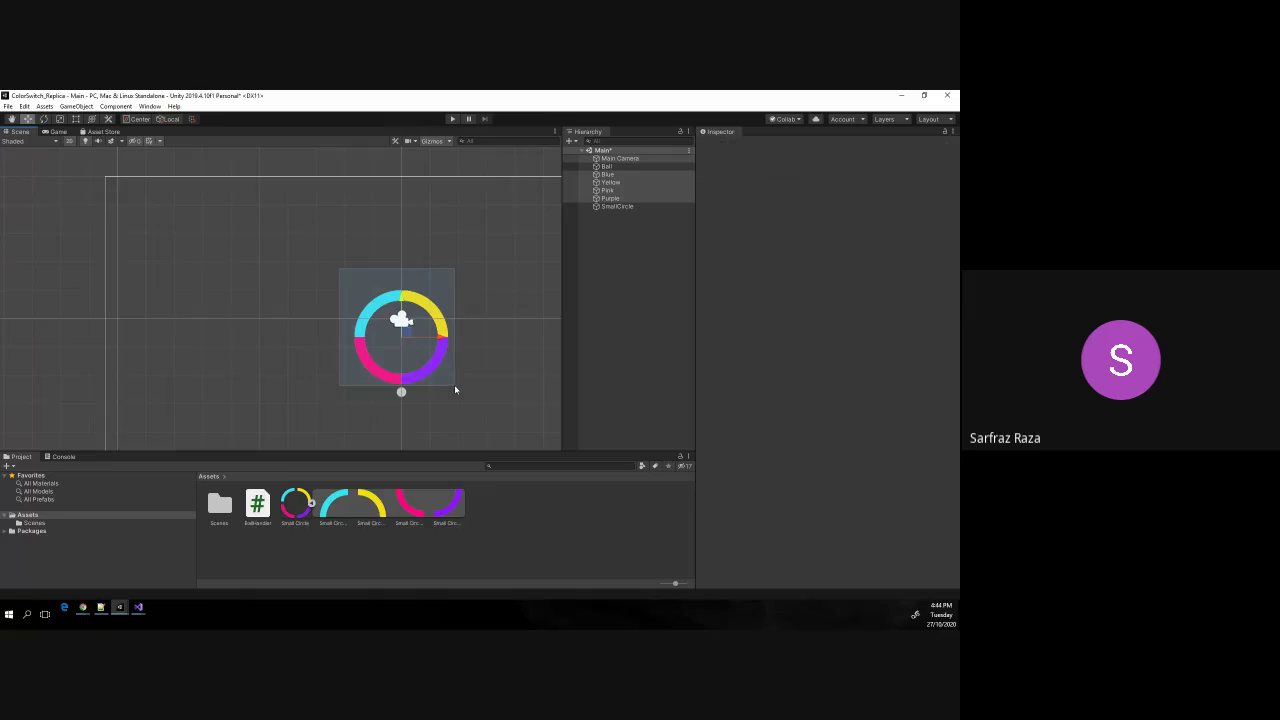
left_click_drag(403, 302, 404, 286)
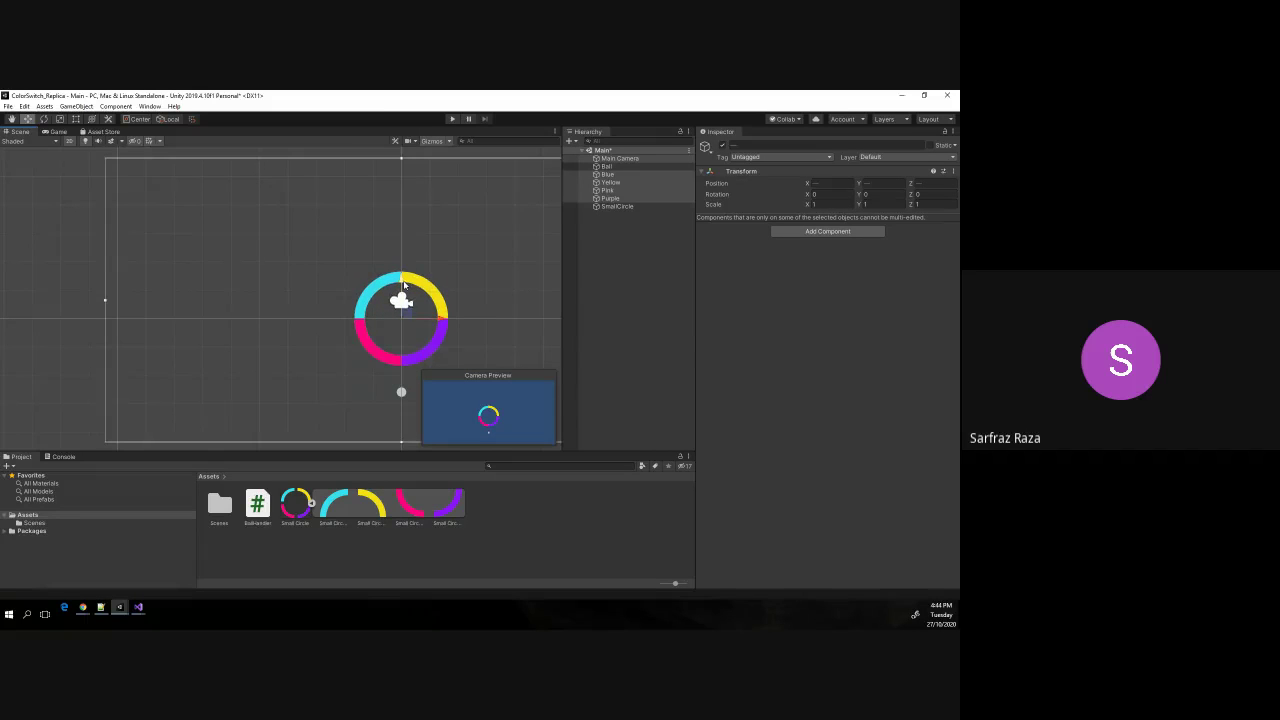
Preview the layout in the Game view, then return to the Scene view with nothing selected.
left_click(490, 279)
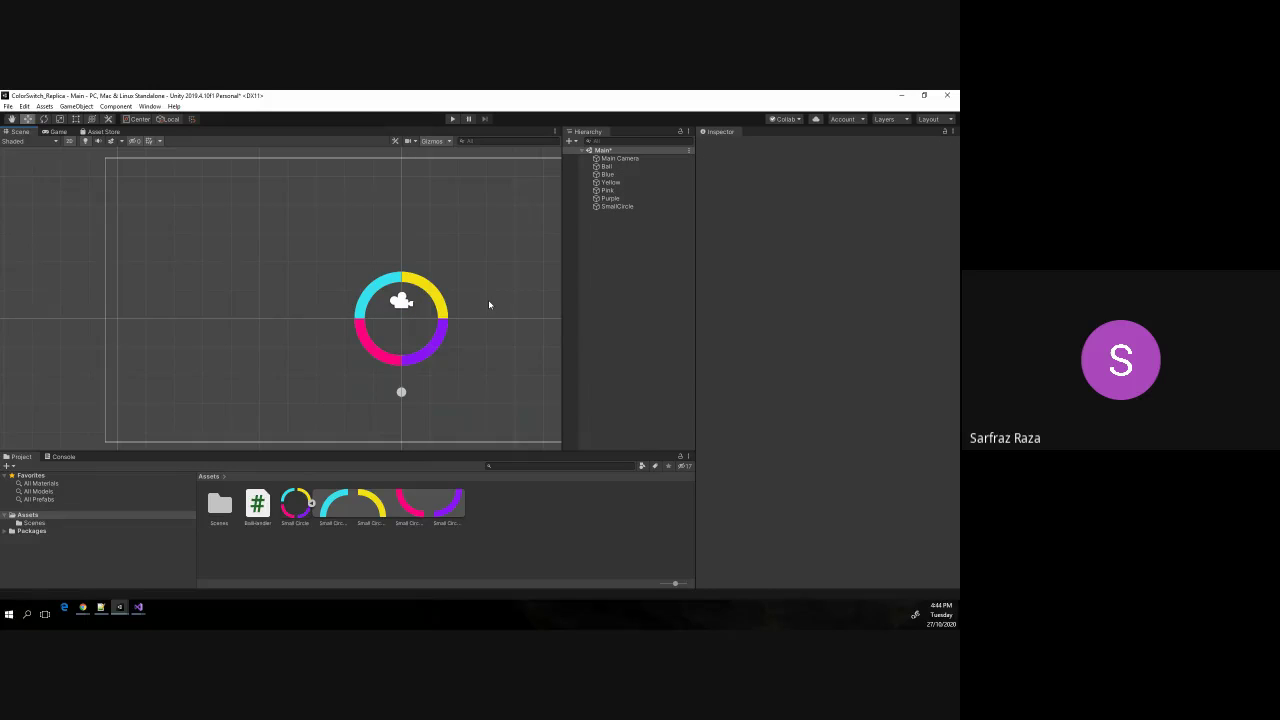
left_click(56, 133)
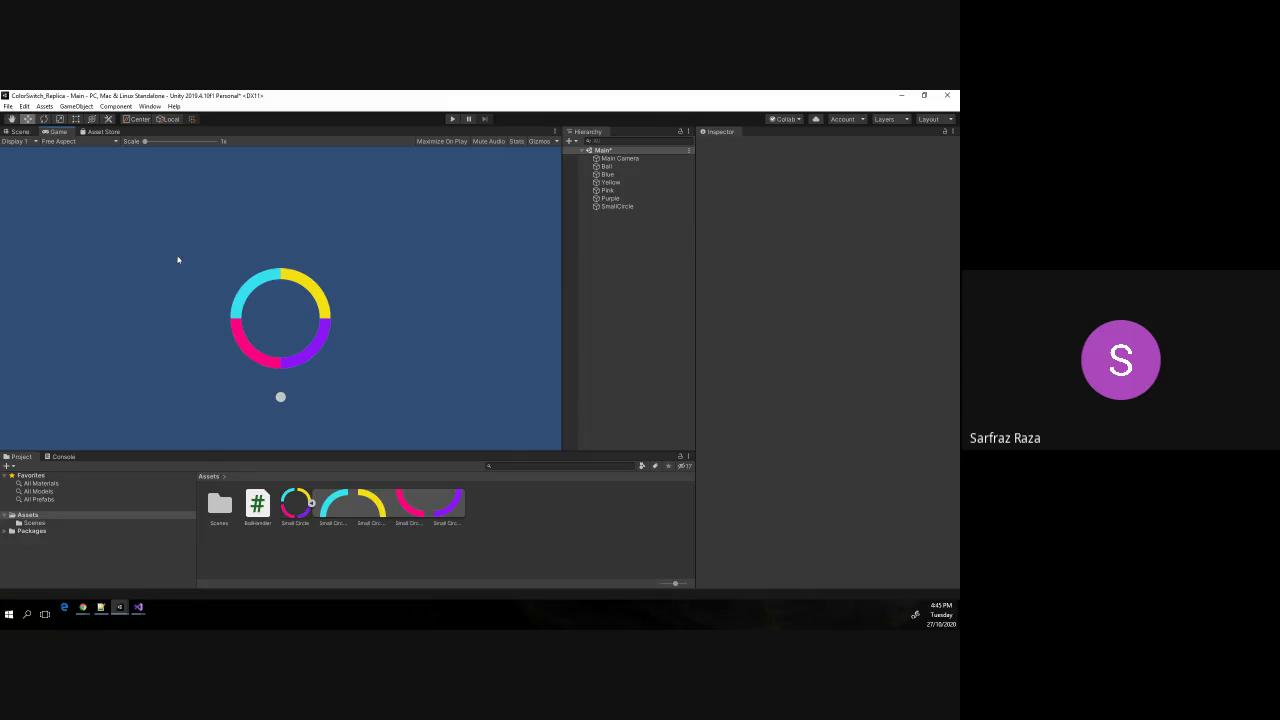
key("ctrl+z")
left_click(20, 131)
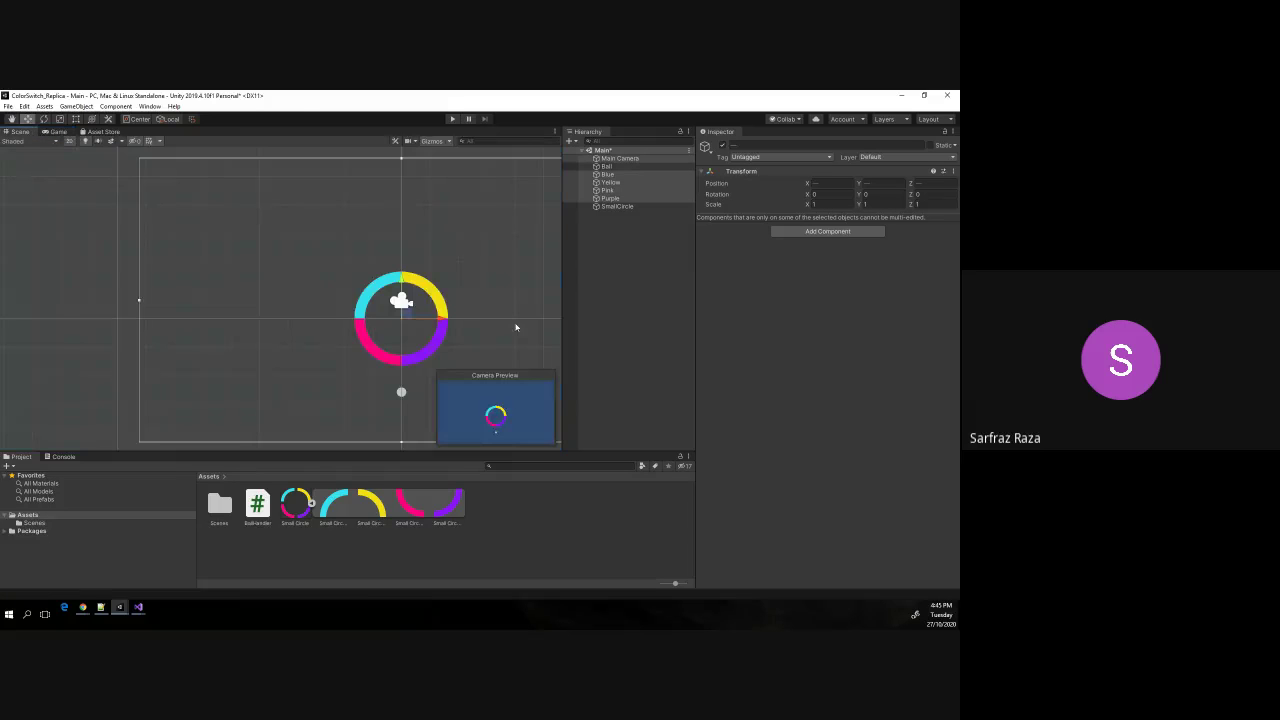
left_click(471, 267)
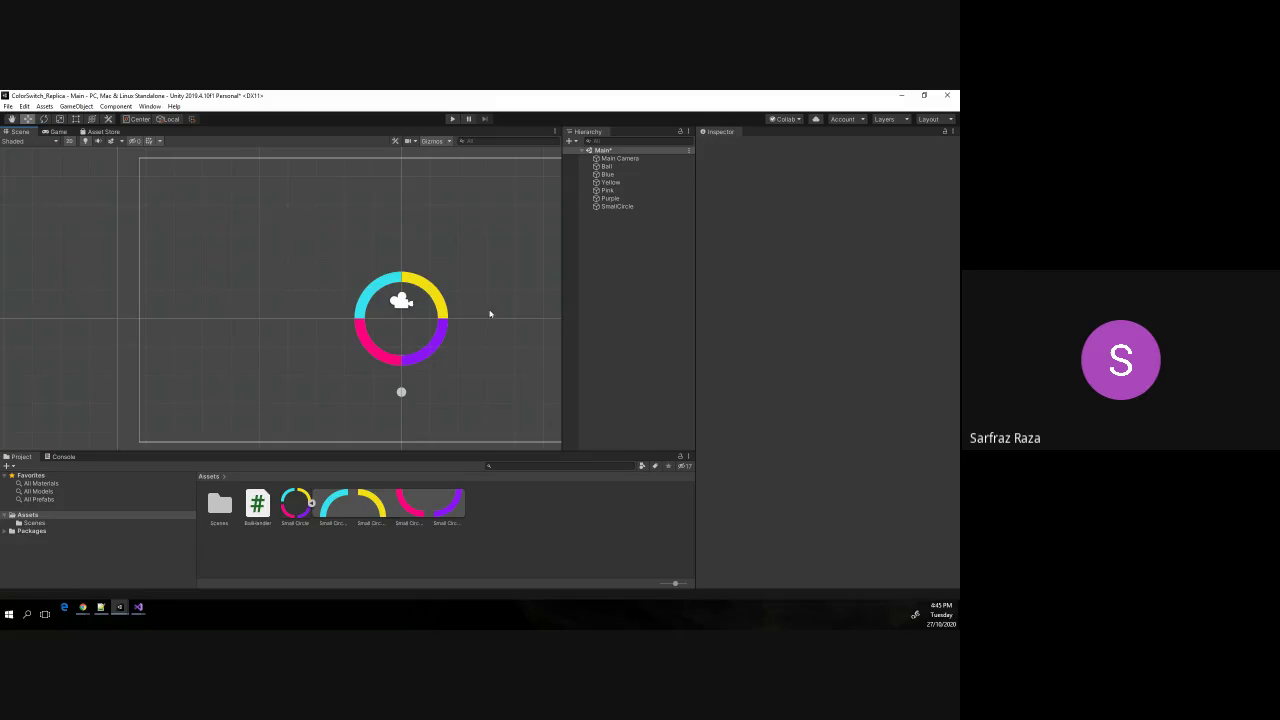
Drag SmallCircle along X to X -0.02, the centre of the colour ring.
scroll(410, 332, "down", 1)
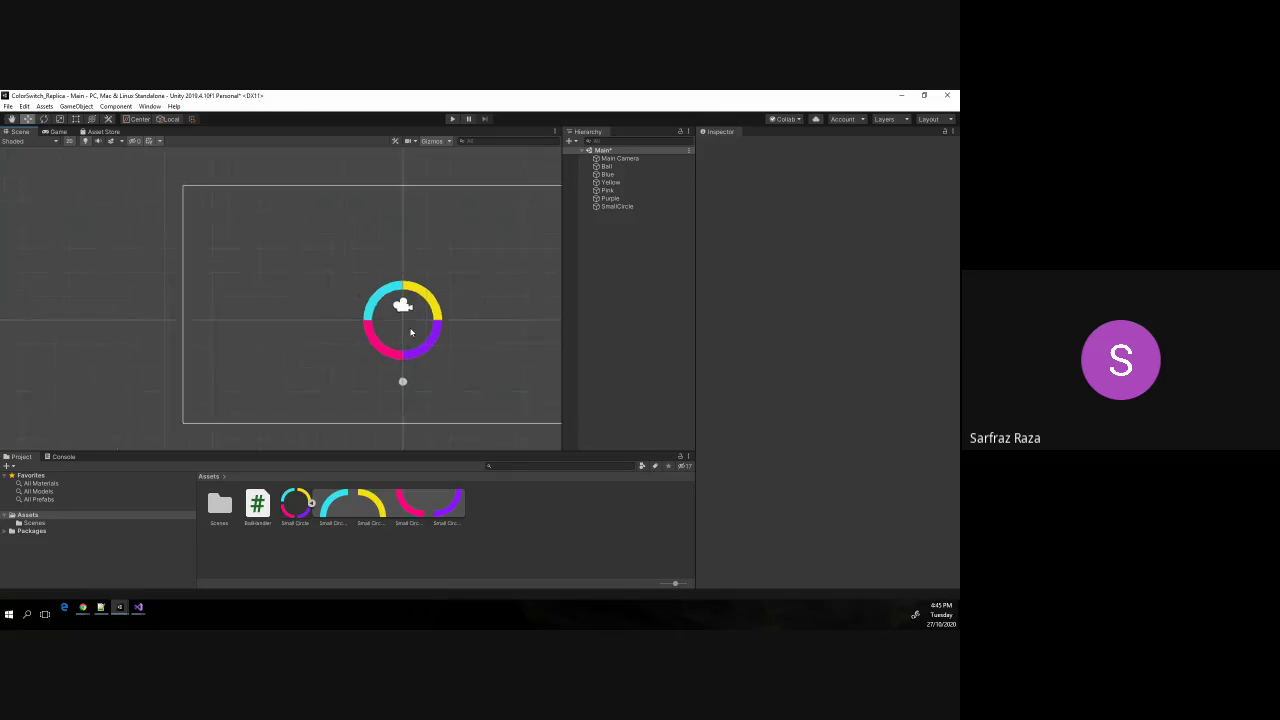
scroll(420, 338, "down", 2)
scroll(430, 344, "down", 1)
scroll(438, 348, "down", 1)
scroll(438, 348, "down", 1)
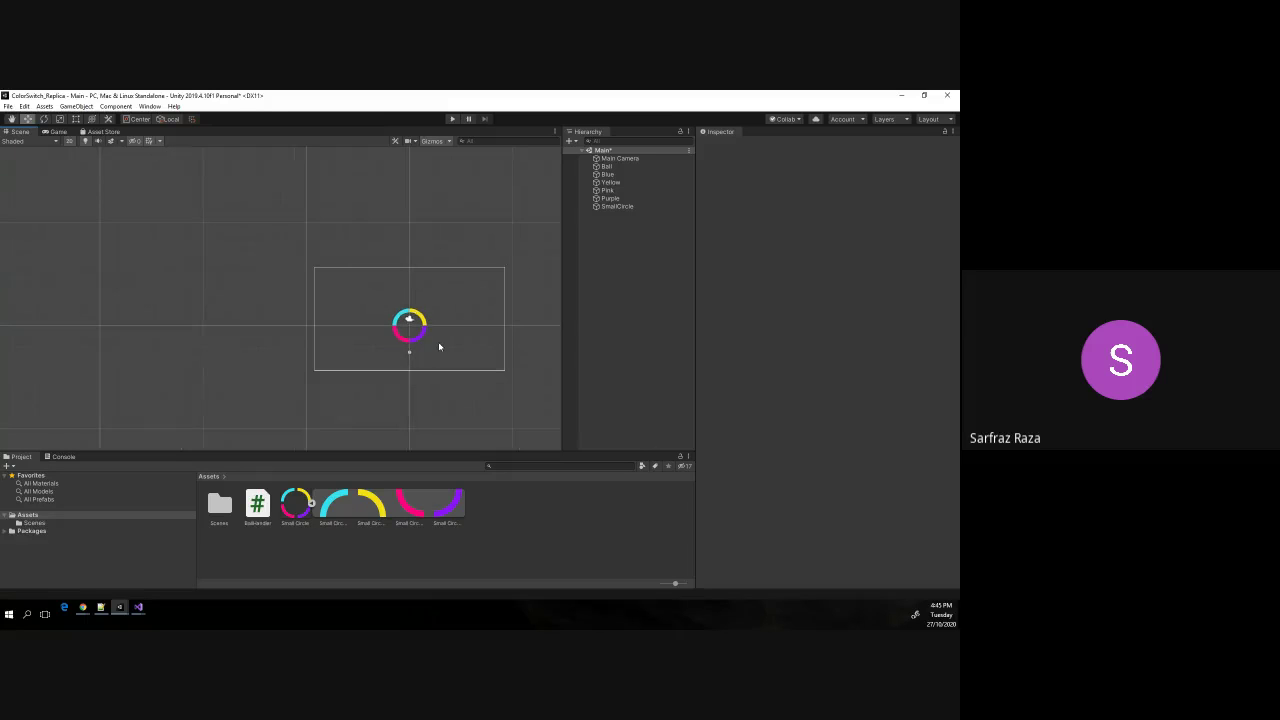
scroll(456, 343, "up", 3)
scroll(456, 344, "up", 3)
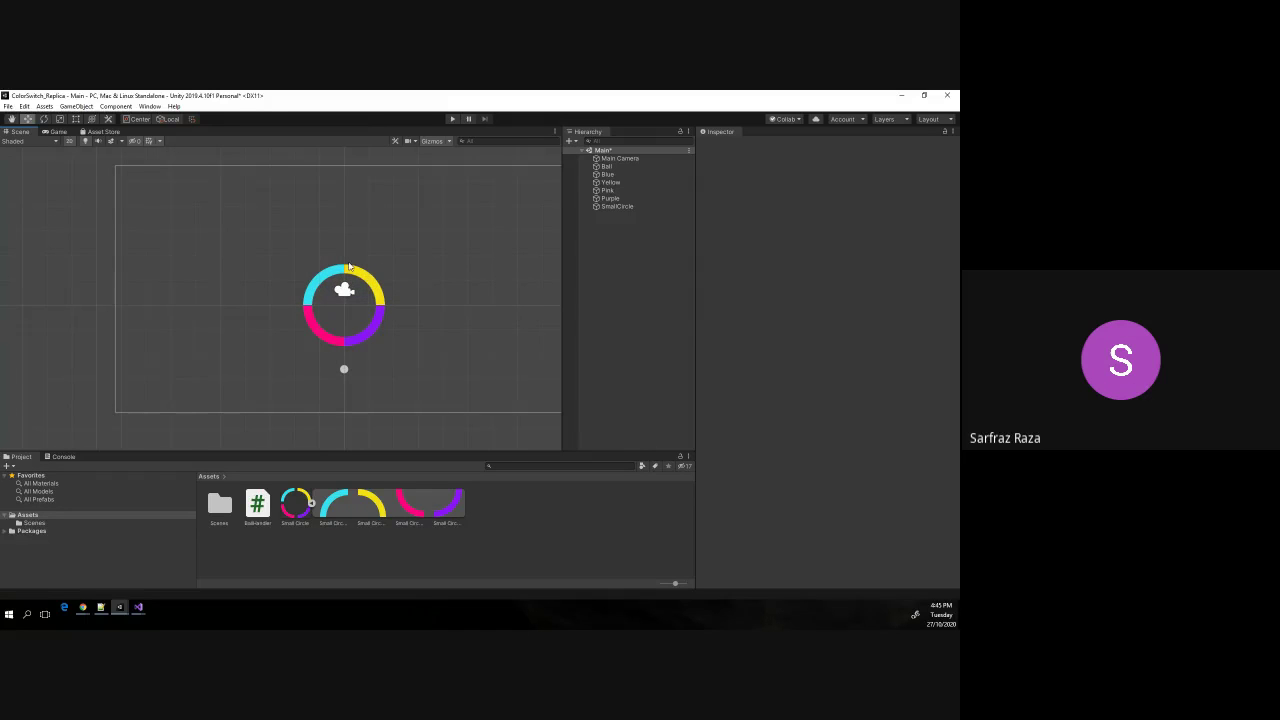
left_click(622, 206)
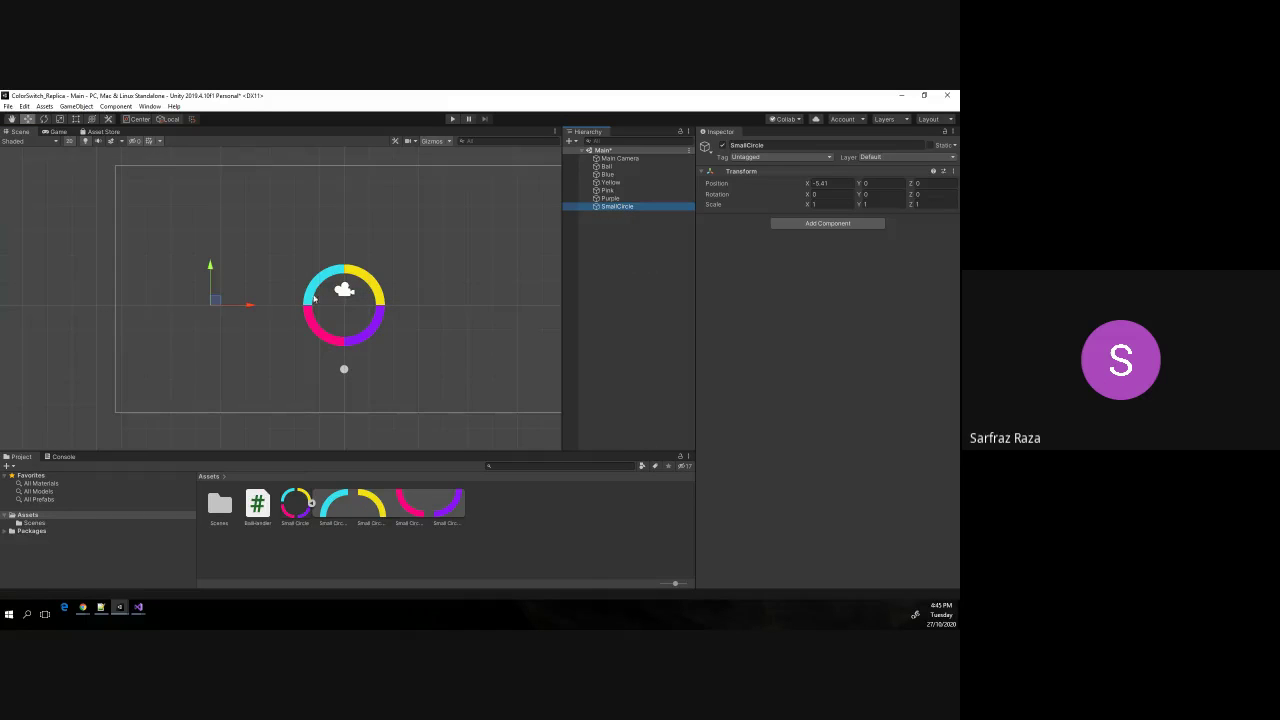
left_click_drag(250, 308, 383, 314)
Select Blue through Purple and drop them onto SmallCircle in the Hierarchy.
left_click(438, 274)
left_click(622, 176)
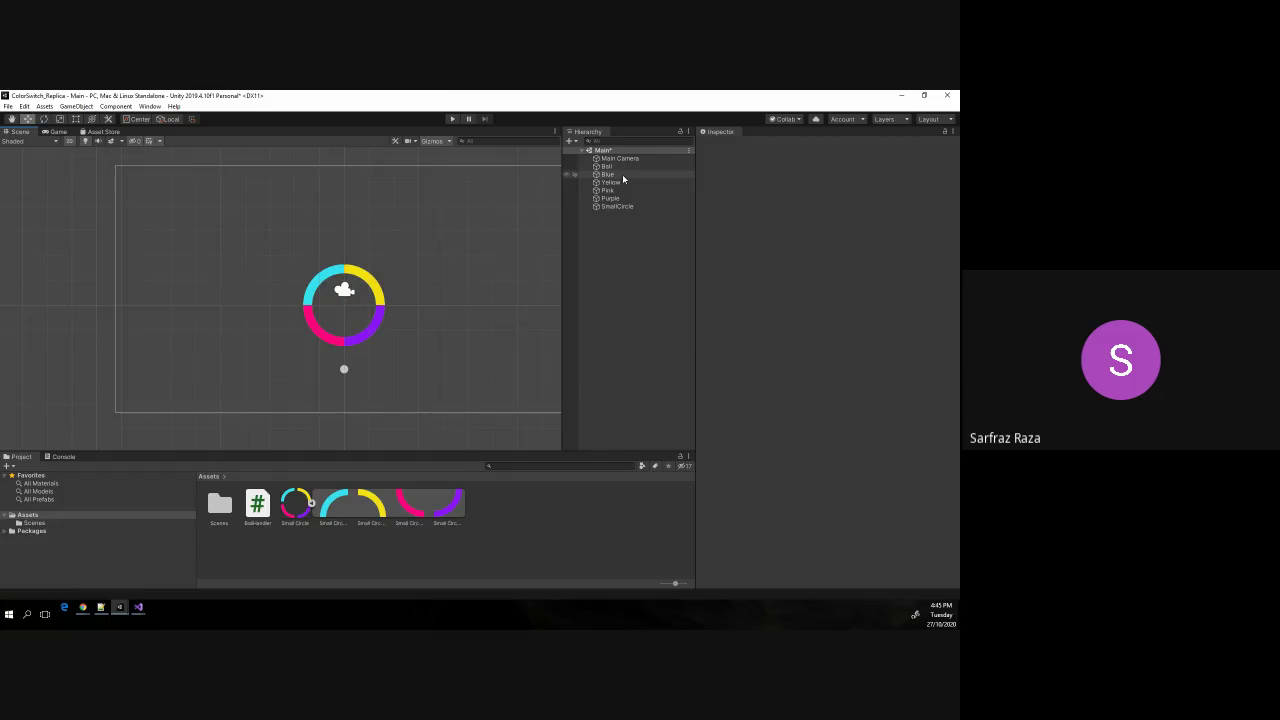
key("shift+Down")
key("shift+Down")
key("shift+Down")
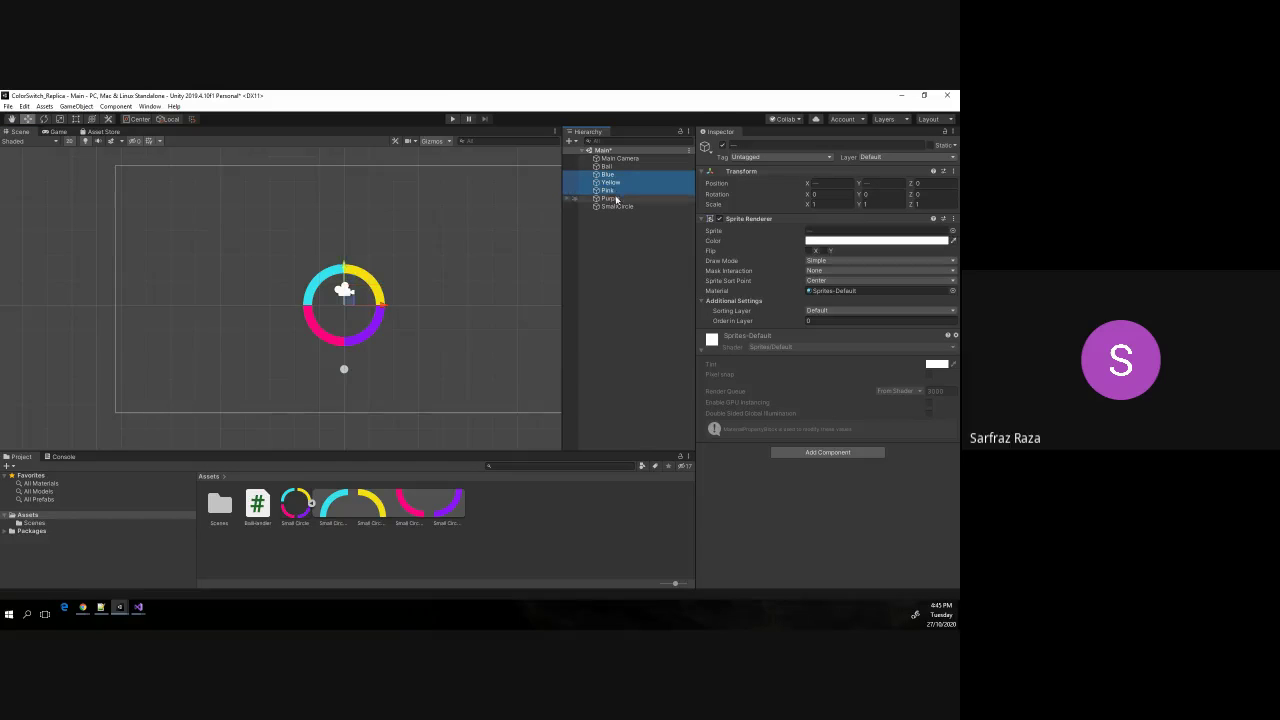
left_click_drag(610, 181, 621, 206)
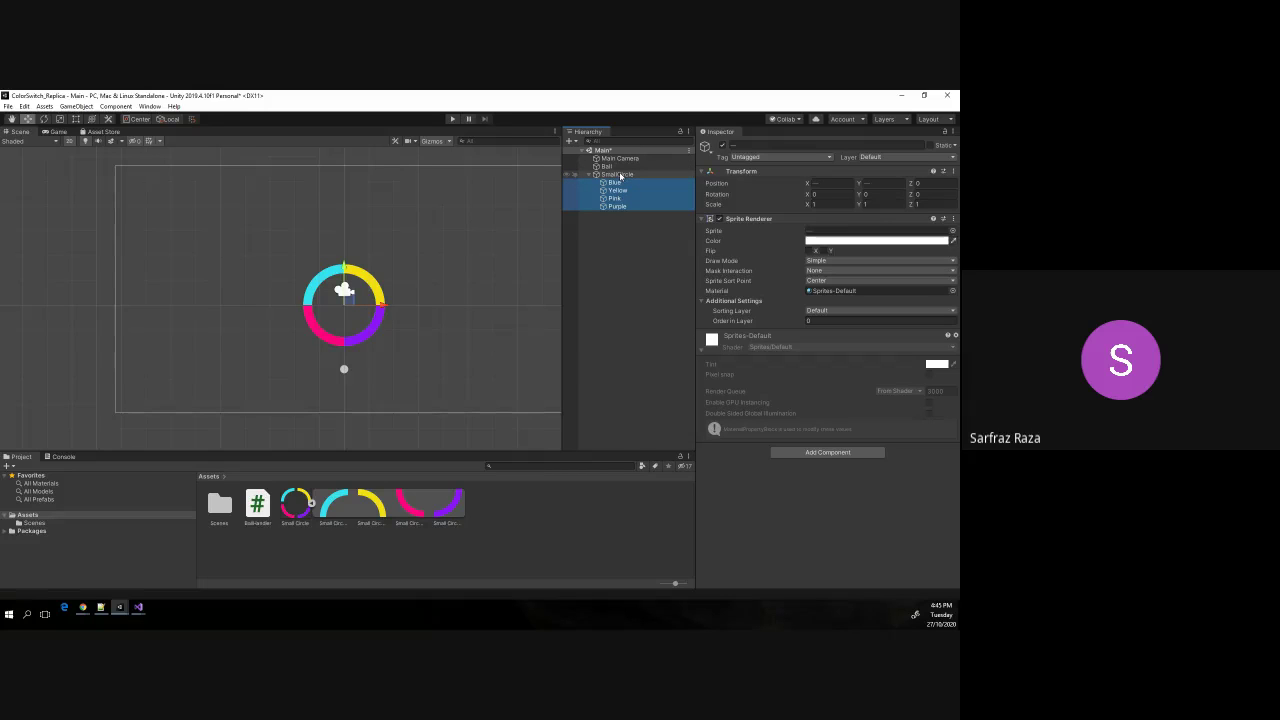
Check SmallCircle and each child piece: Blue, Yellow, Pink and Purple.
left_click(620, 175)
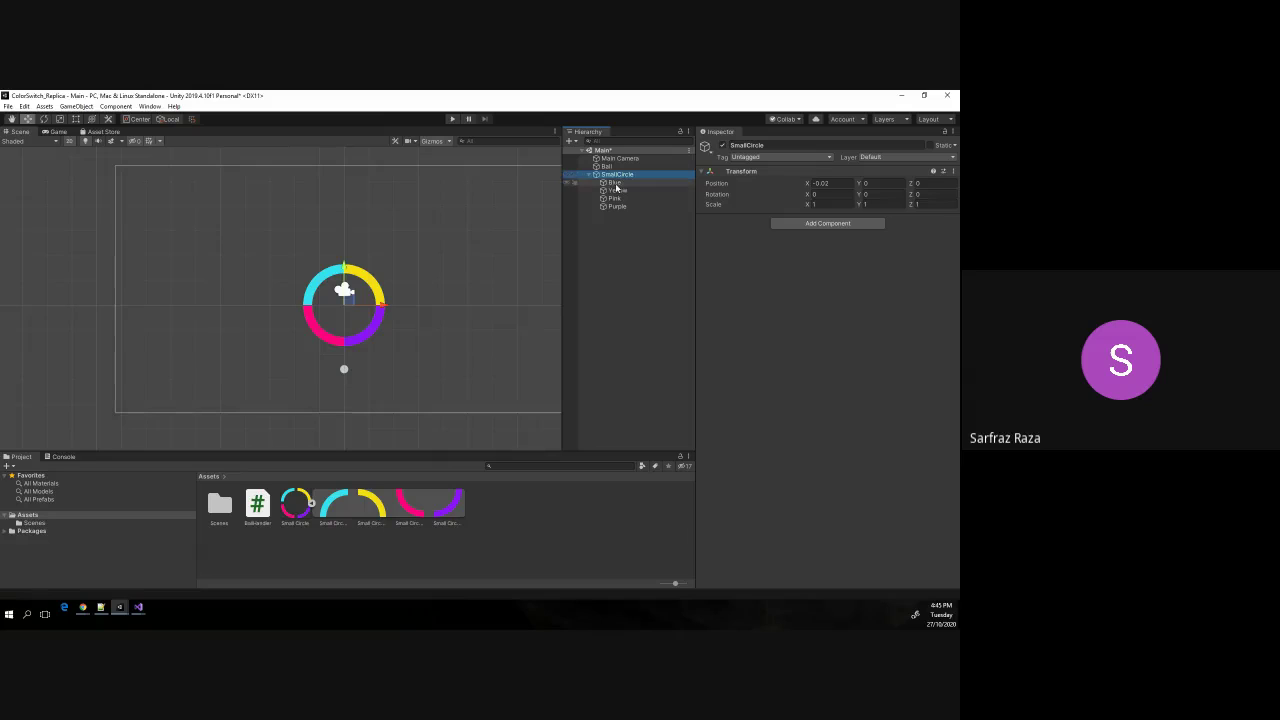
left_click(614, 182)
left_click(616, 190)
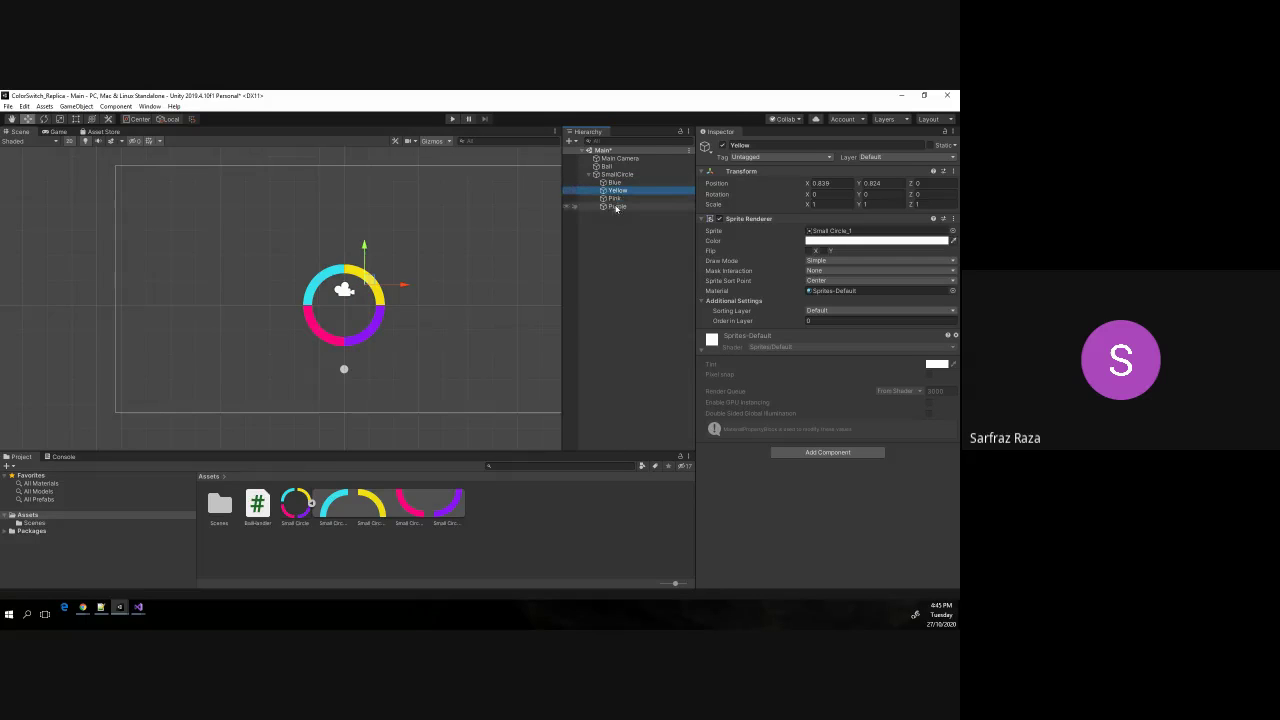
left_click(614, 198)
left_click(615, 206)
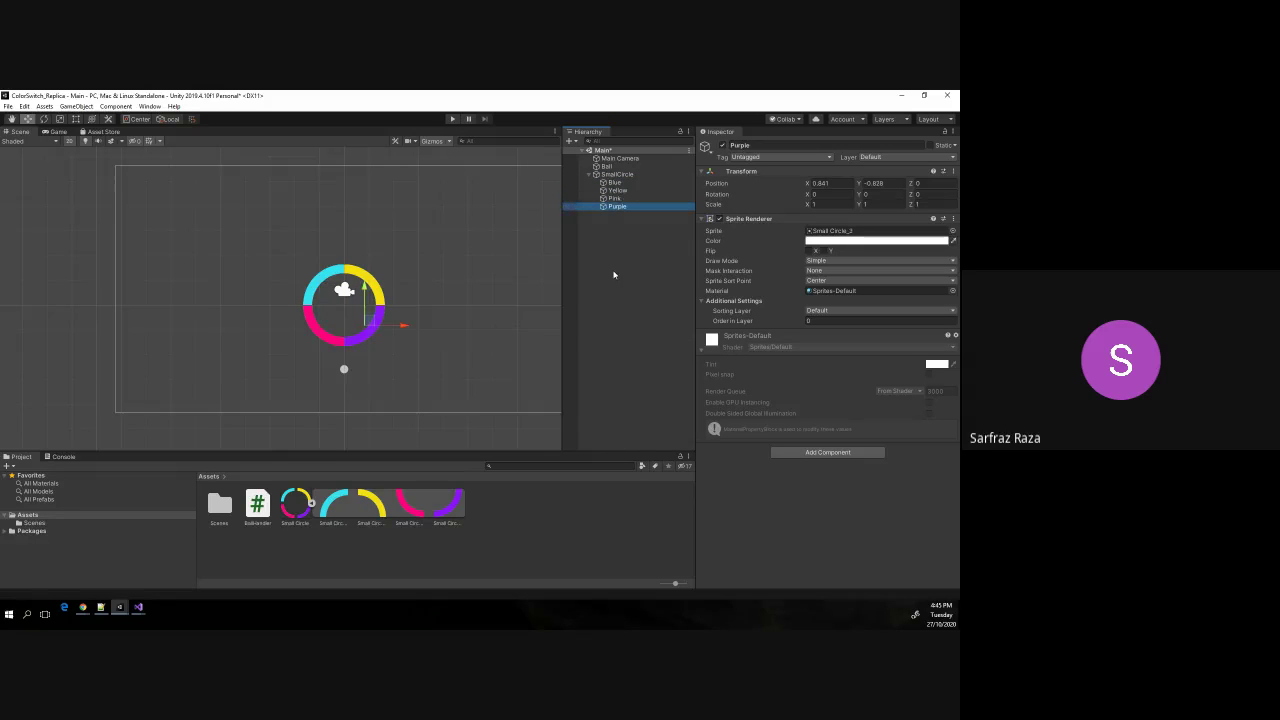
left_click(620, 174)
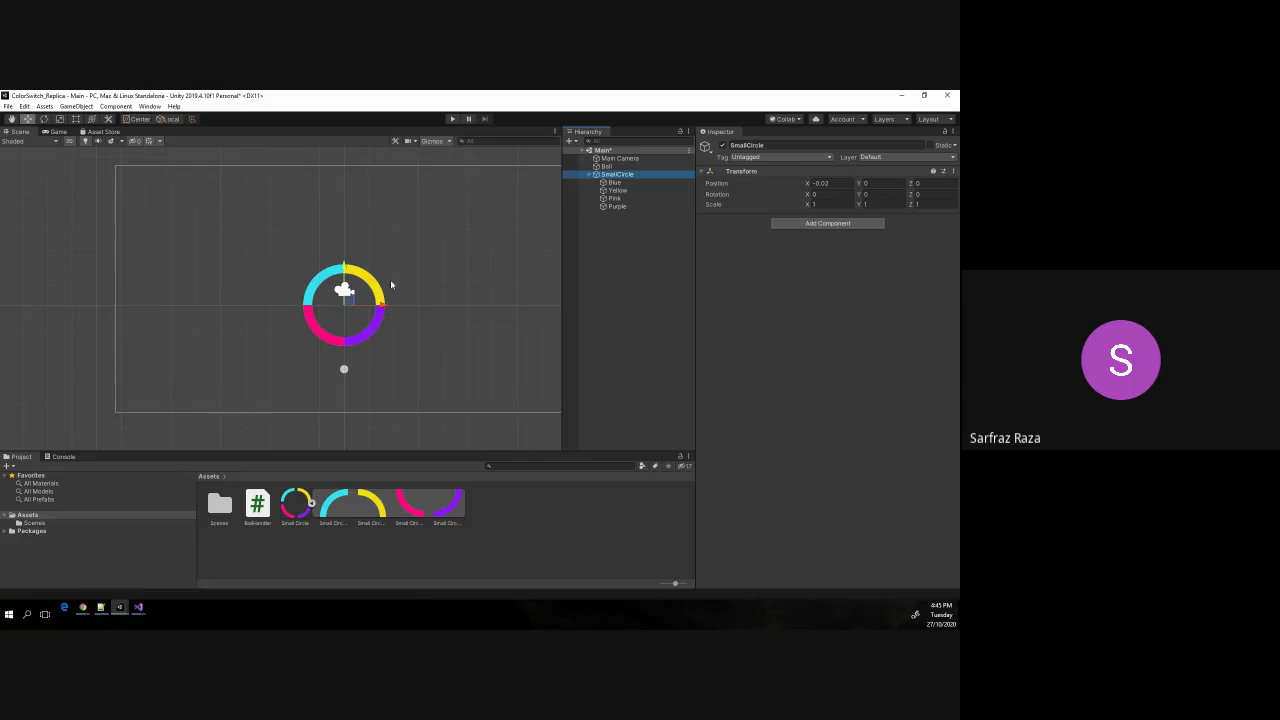
Reset SmallCircle's Transform to position 0,0,0, rotation 0 and scale 1.
right_click(846, 172)
left_click(865, 178)
left_click(637, 177)
Inspect the Ball and Blue objects, then reselect SmallCircle.
left_click(345, 369)
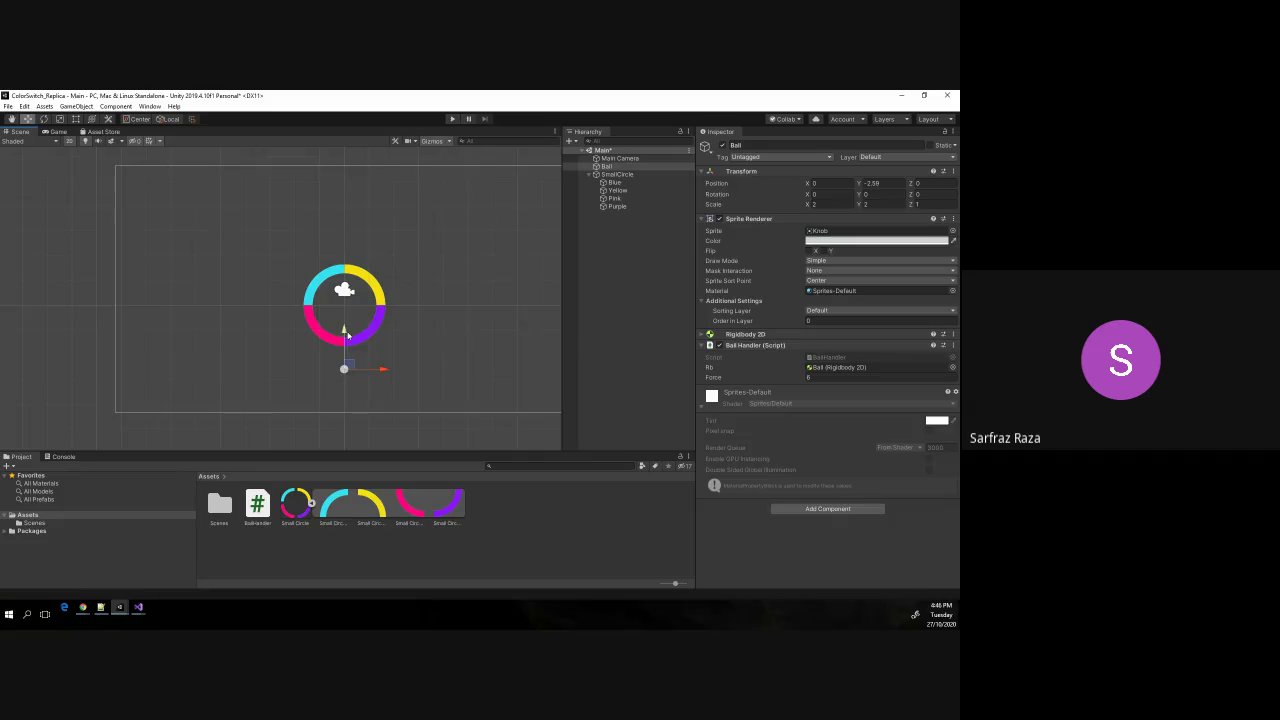
left_click(343, 277)
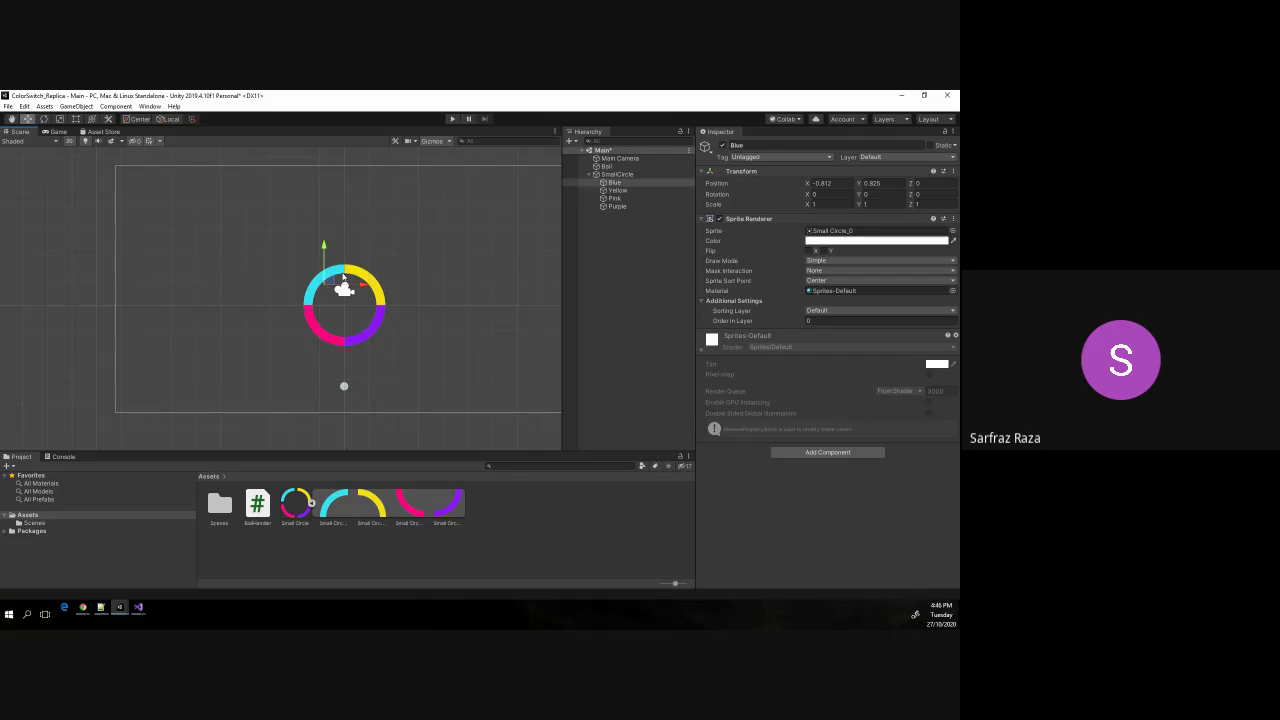
left_click(632, 175)
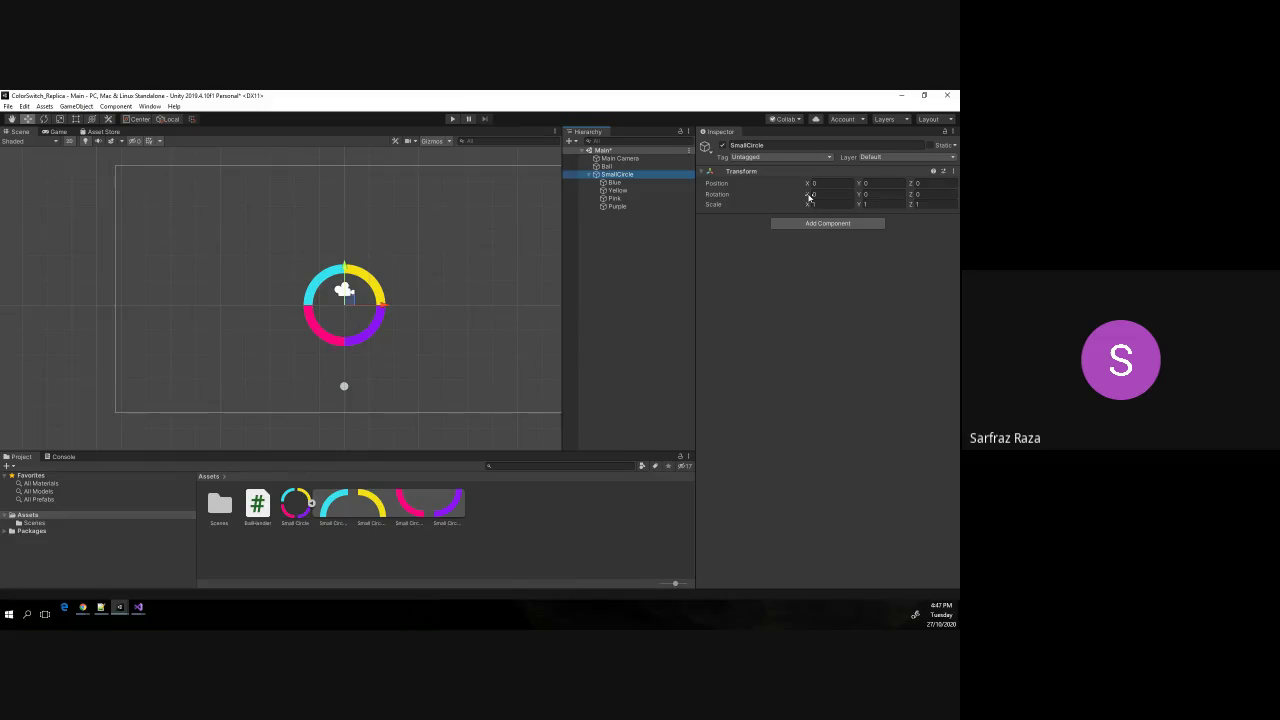
Scrub SmallCircle's X rotation to tilt the ring, then set it back to 0.
left_click_drag(809, 197, 745, 193)
left_click_drag(864, 196, 949, 199)
left_click_drag(15, 200, 920, 203)
mouse_move(17, 199)
left_mouse_down()
mouse_move(647, 271)
mouse_move(384, 249)
mouse_move(419, 357)
mouse_move(16, 227)
left_mouse_up()
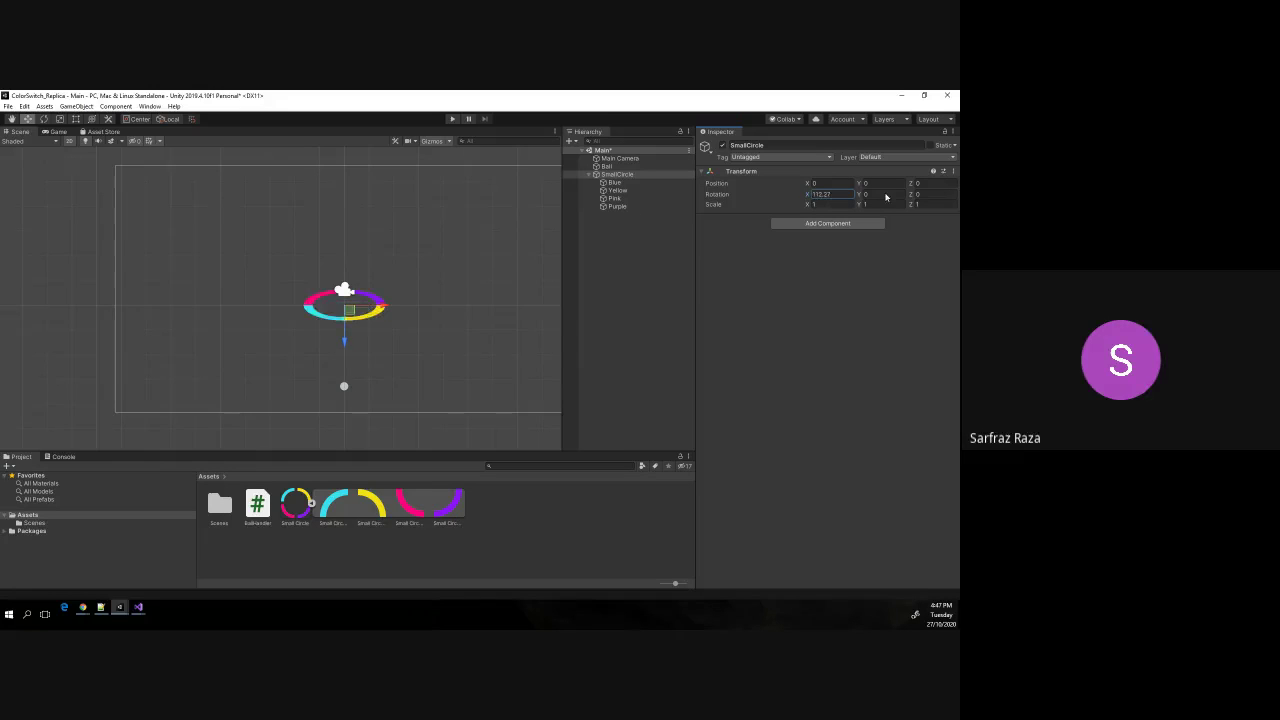
type("0")
key("Return")
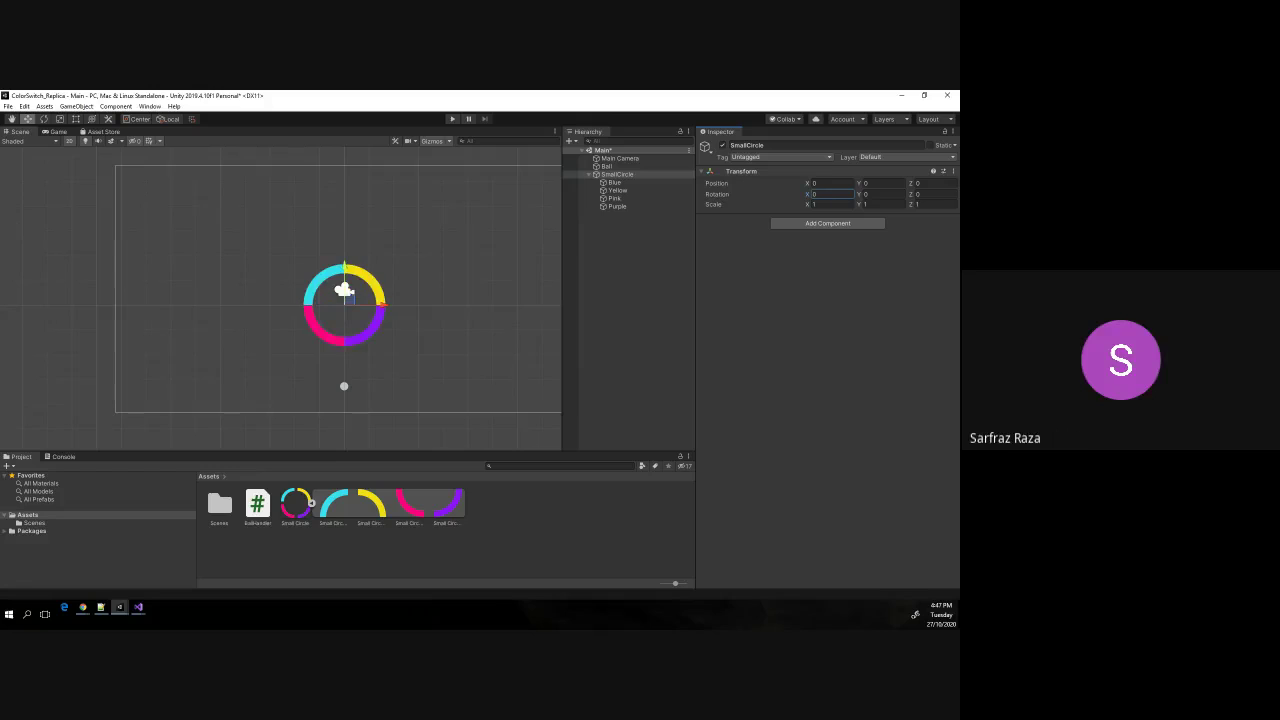
Try Y and Z rotations on the ring, then set Rotation Z back to 0.
left_click(862, 195)
mouse_move(862, 195)
left_mouse_down()
mouse_move(366, 265)
mouse_move(327, 322)
mouse_move(797, 314)
left_mouse_up()
key("ctrl+z")
mouse_move(917, 194)
left_mouse_down()
mouse_move(233, 240)
mouse_move(420, 267)
mouse_move(874, 275)
mouse_move(69, 243)
mouse_move(929, 240)
left_mouse_up()
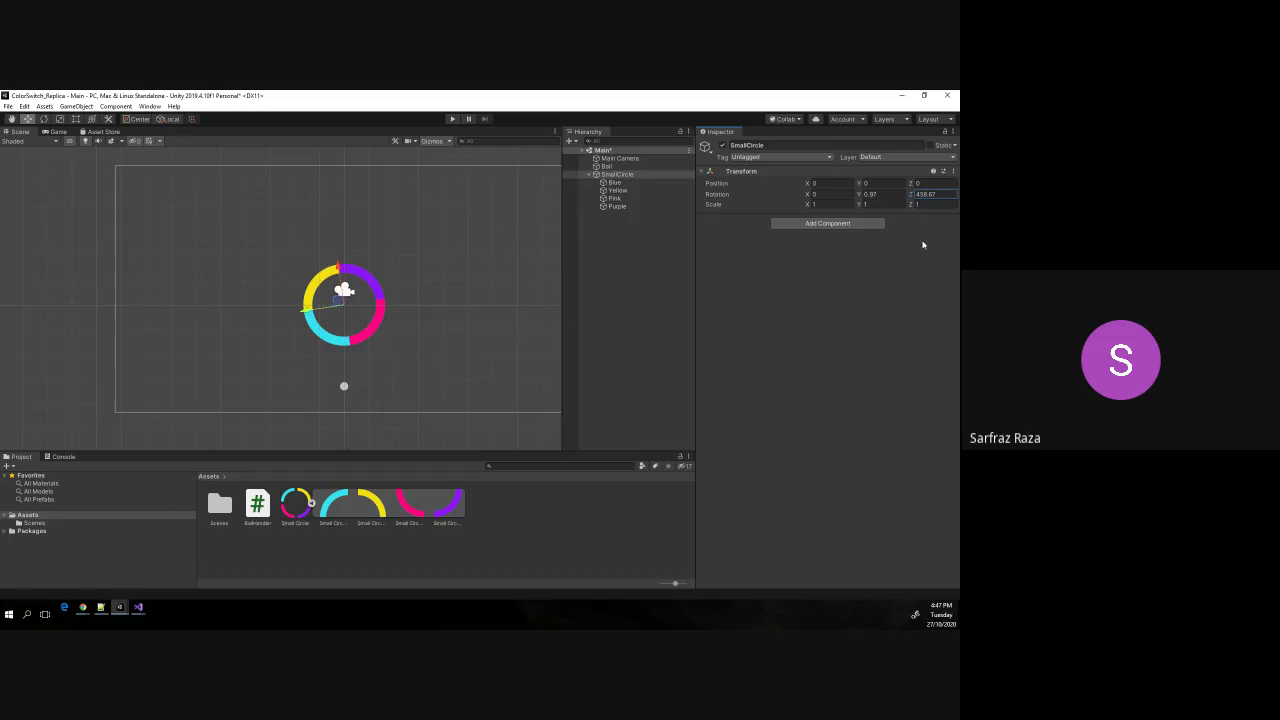
type("0")
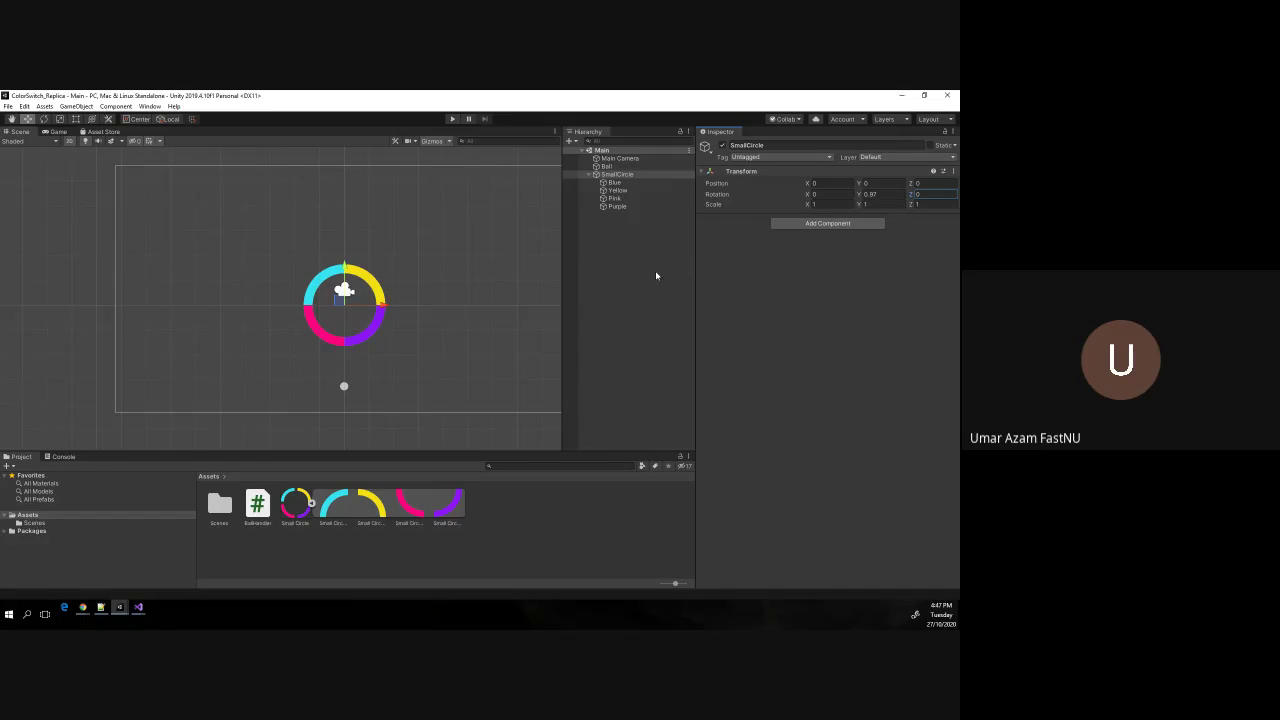
left_click(588, 175)
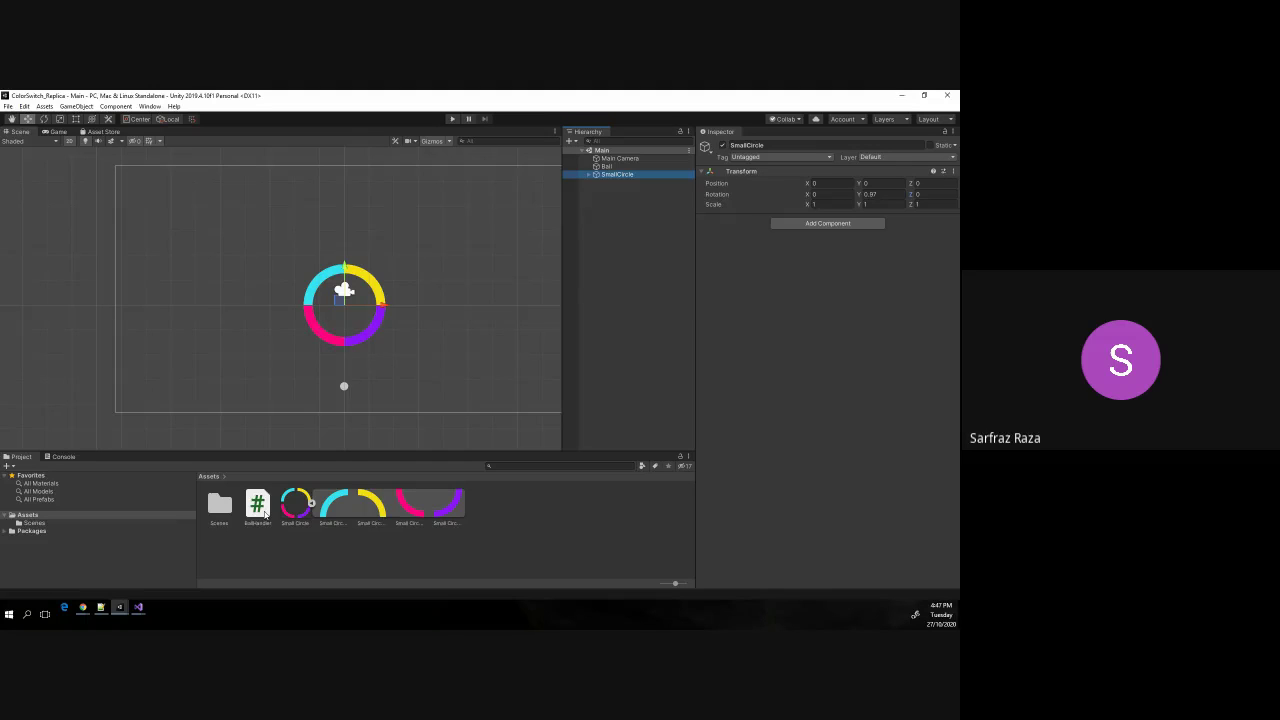
Create a new C# script asset named Rotator in the Assets panel.
right_click(499, 530)
mouse_move(599, 280)
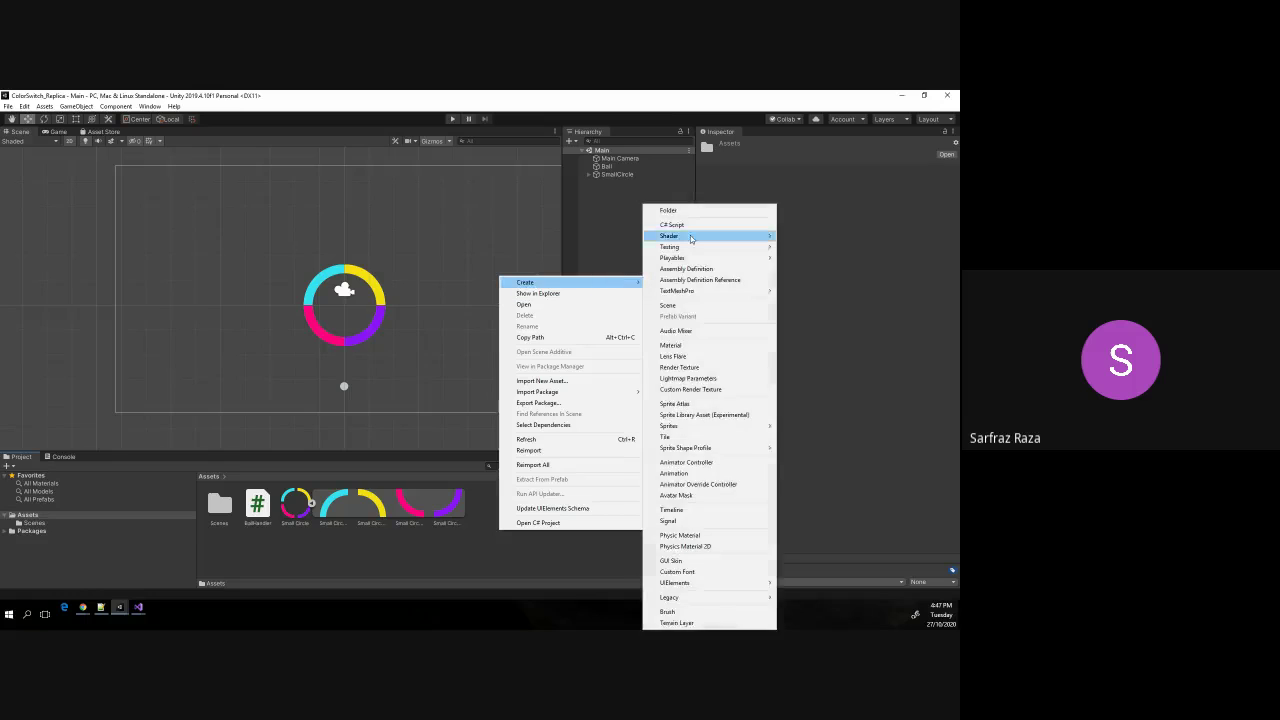
left_click(690, 224)
type("BallHandler : MonoBehaviour")
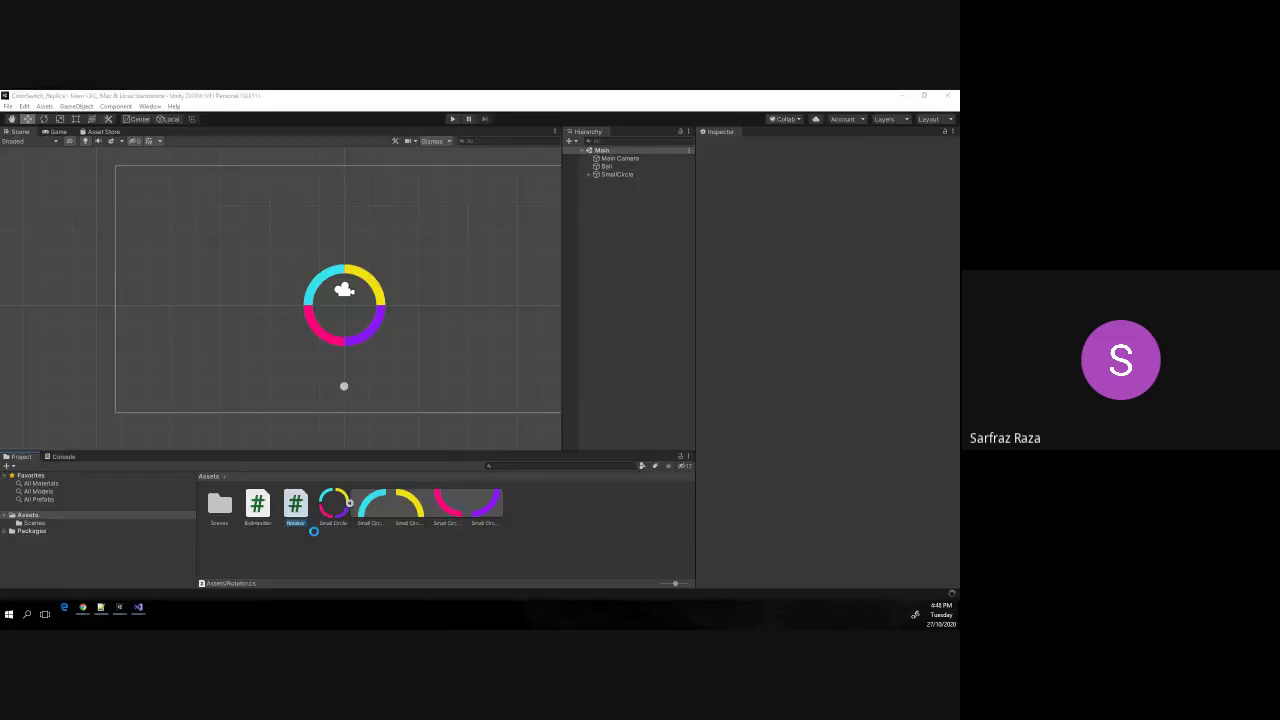
Open the Rotator script in Visual Studio, where its Start method is shown.
key("alt+Tab")
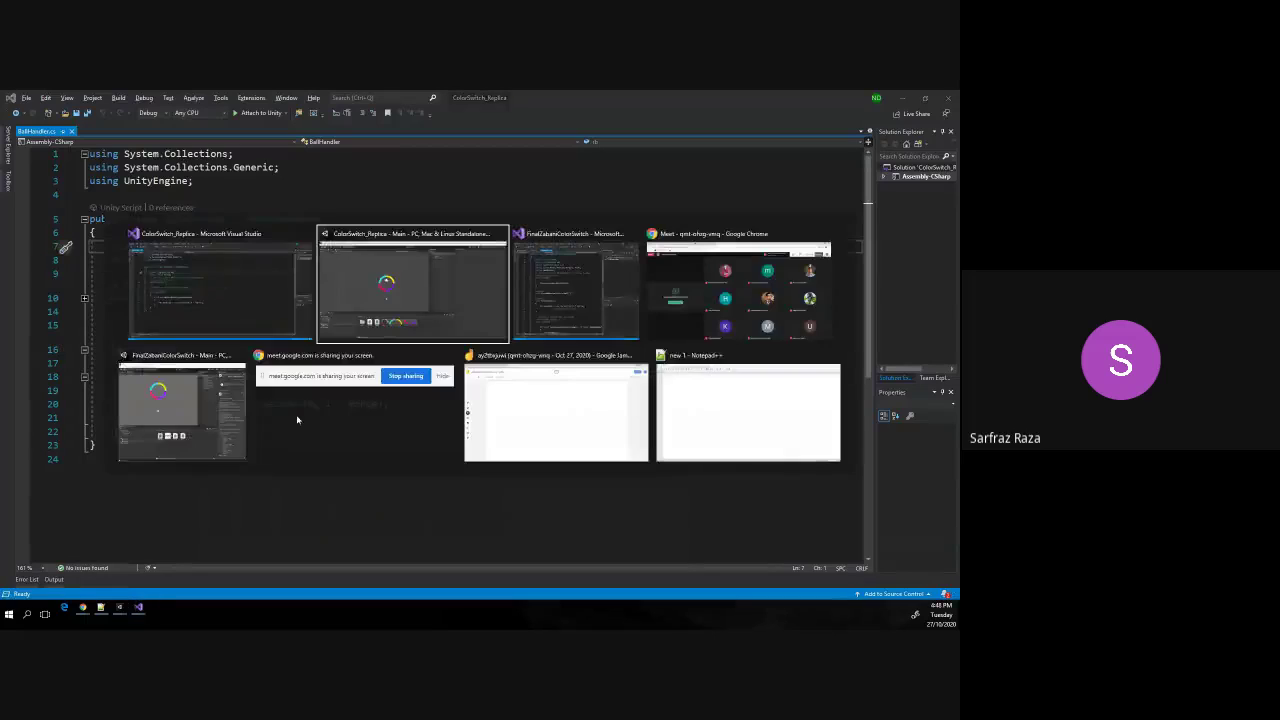
key("alt+Tab")
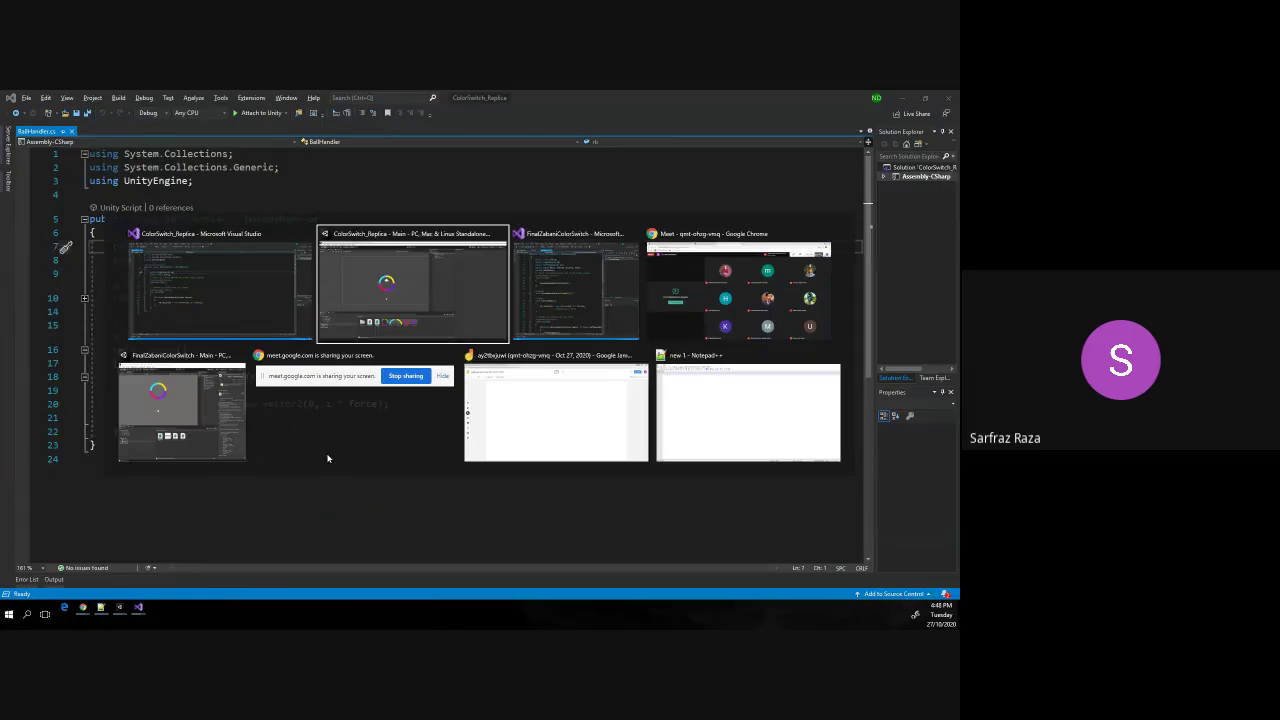
double_click(295, 505)
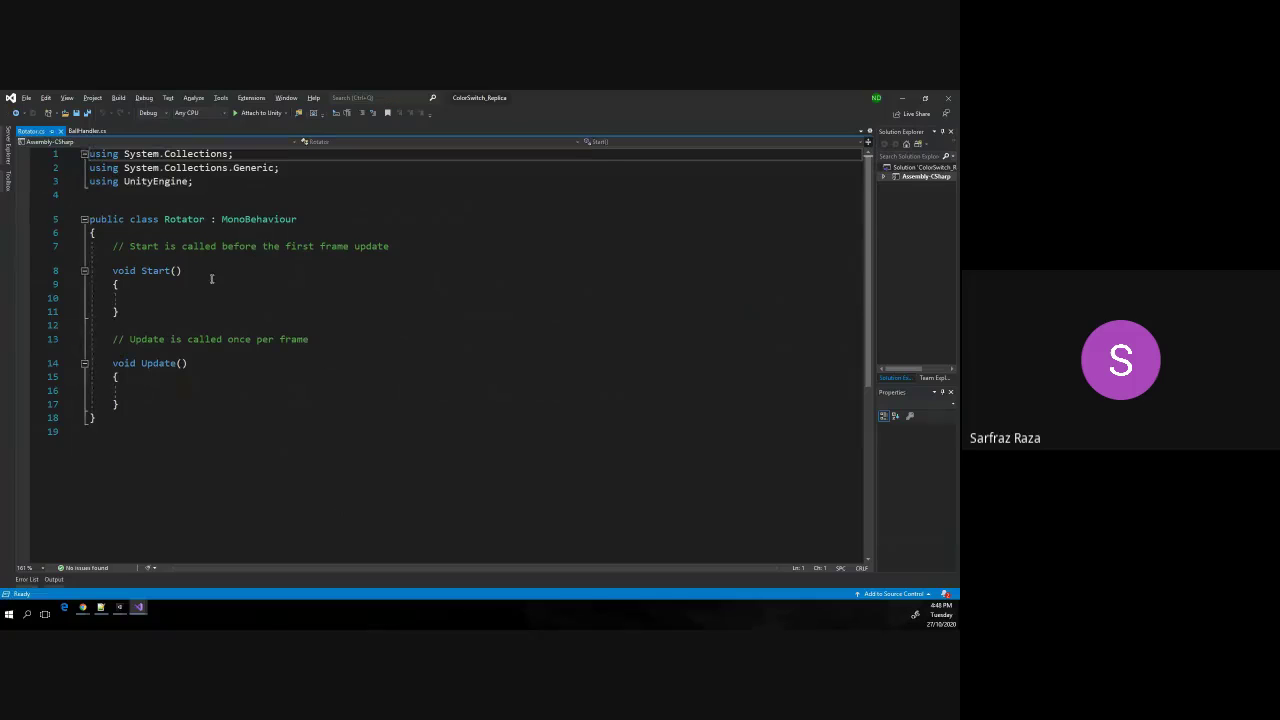
left_click(211, 279)
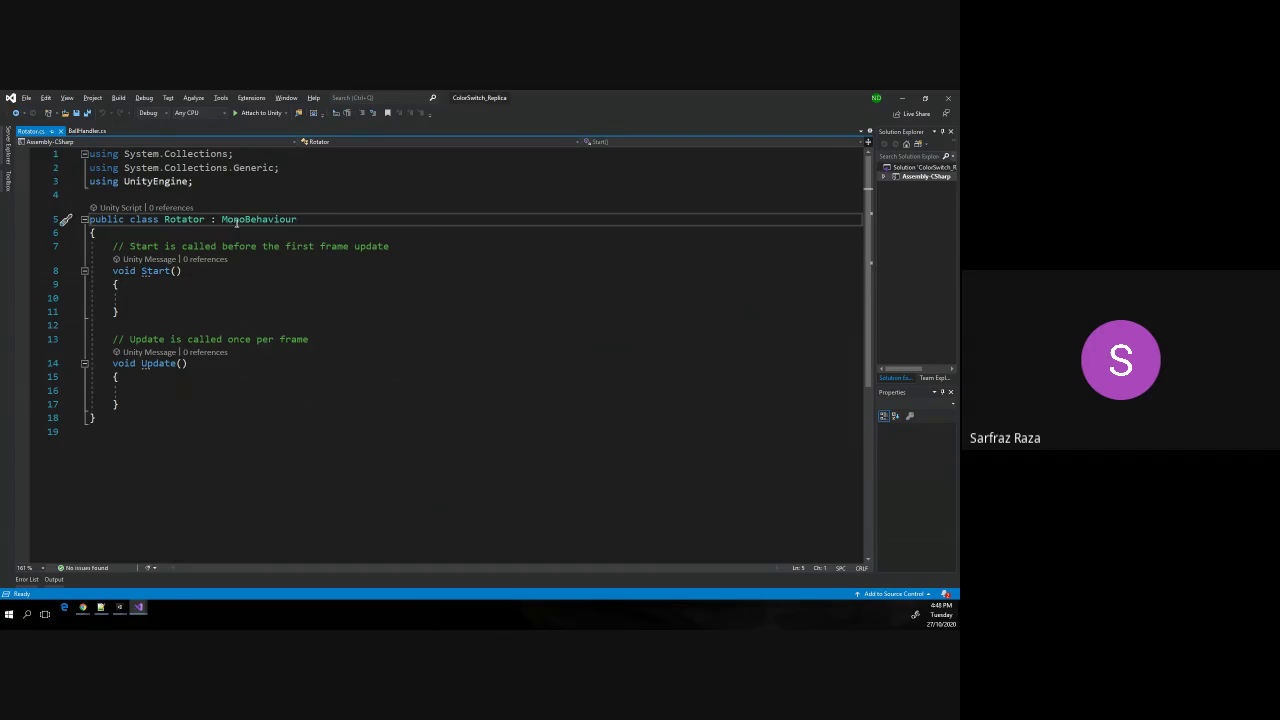
Highlight the MonoBehaviour base class and the Start and Update methods in the template.
left_click_drag(221, 220, 298, 220)
left_click_drag(110, 271, 140, 311)
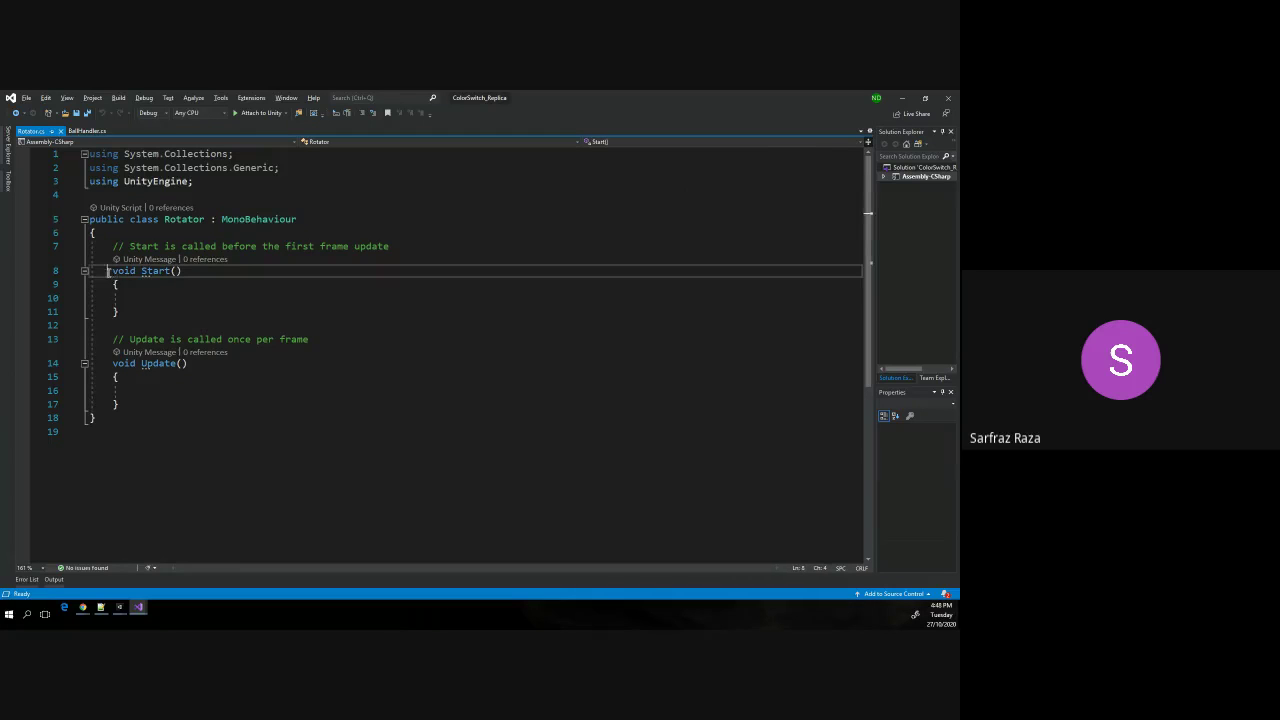
left_click(143, 308)
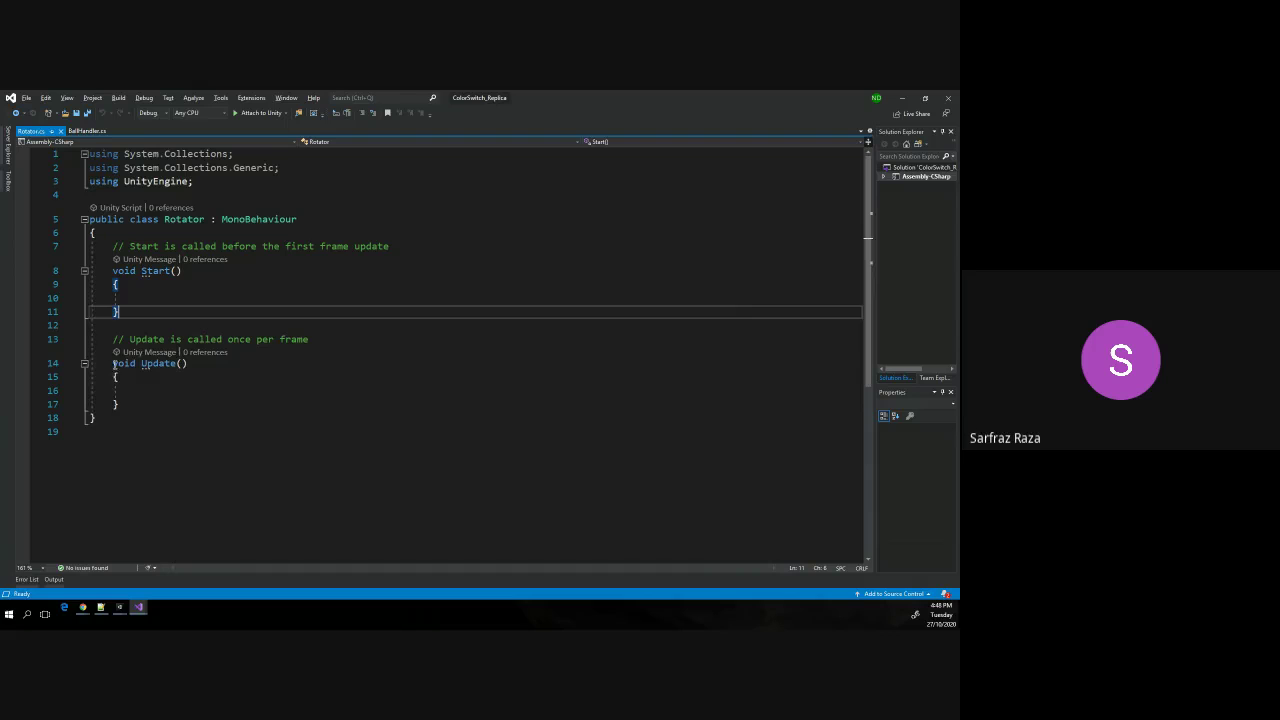
left_click_drag(110, 364, 118, 400)
left_click(119, 404)
Declare 'public float RFactor;' above Start() and save Rotator.cs.
left_click(344, 231)
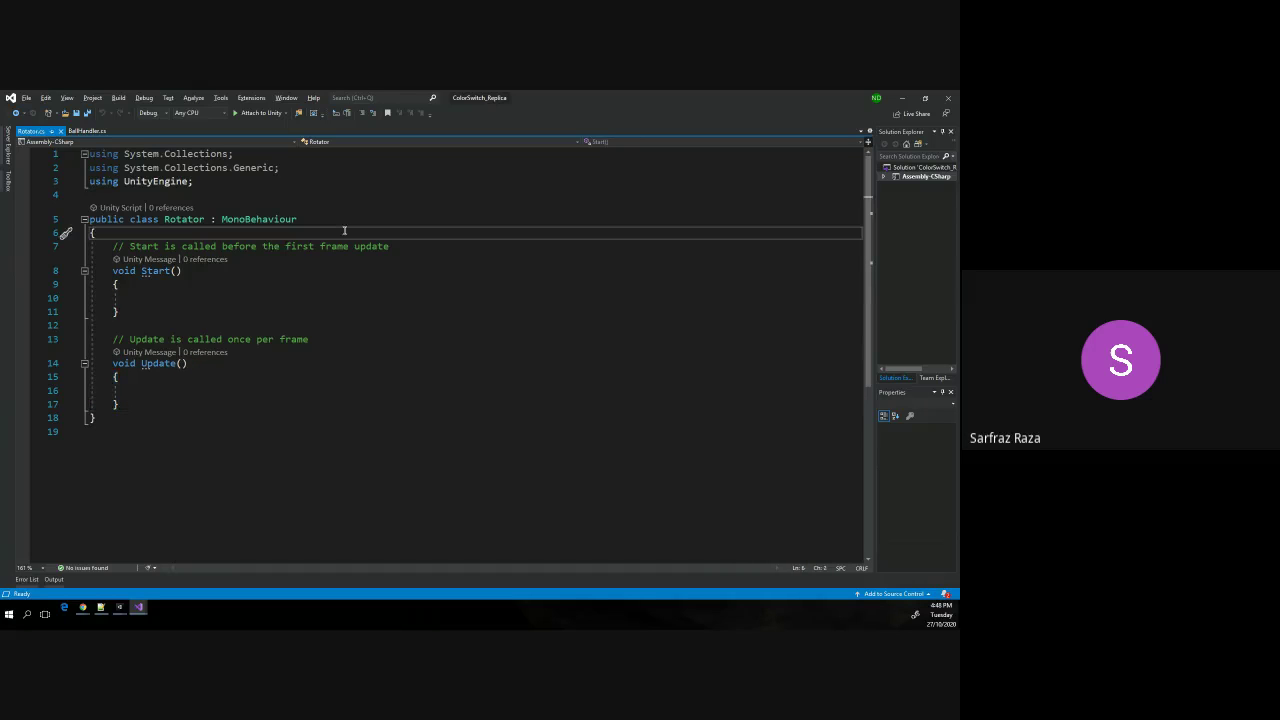
key("Return")
type("float ")
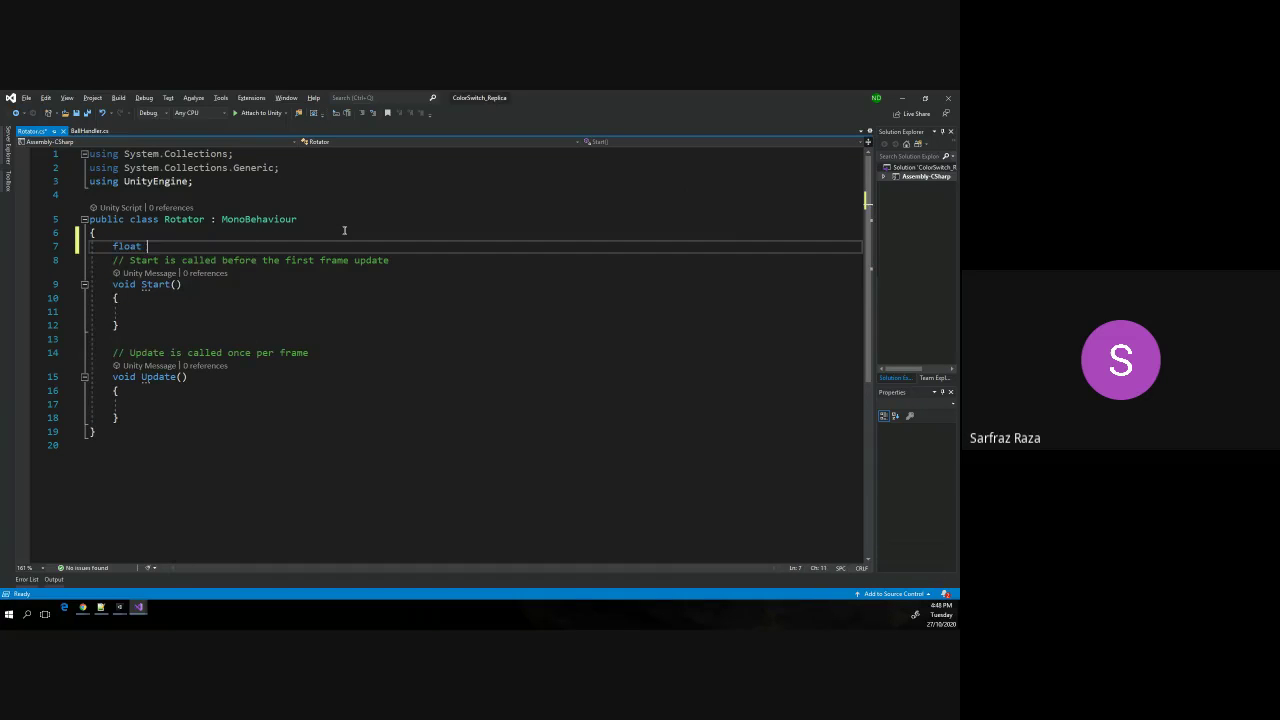
type("public")
key("End")
type("RFactor")
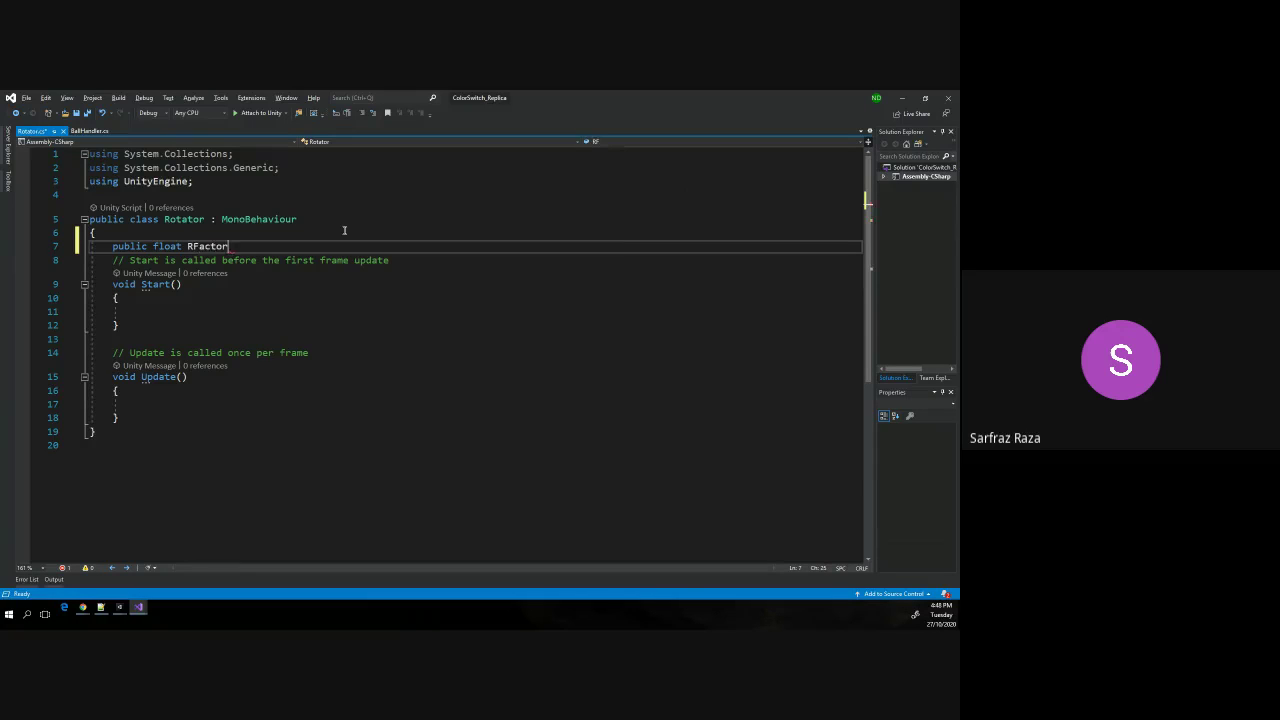
type(";")
key("ctrl+s")
Attach the Rotator script to SmallCircle and set its R Factor to 100.
key("alt+Tab")
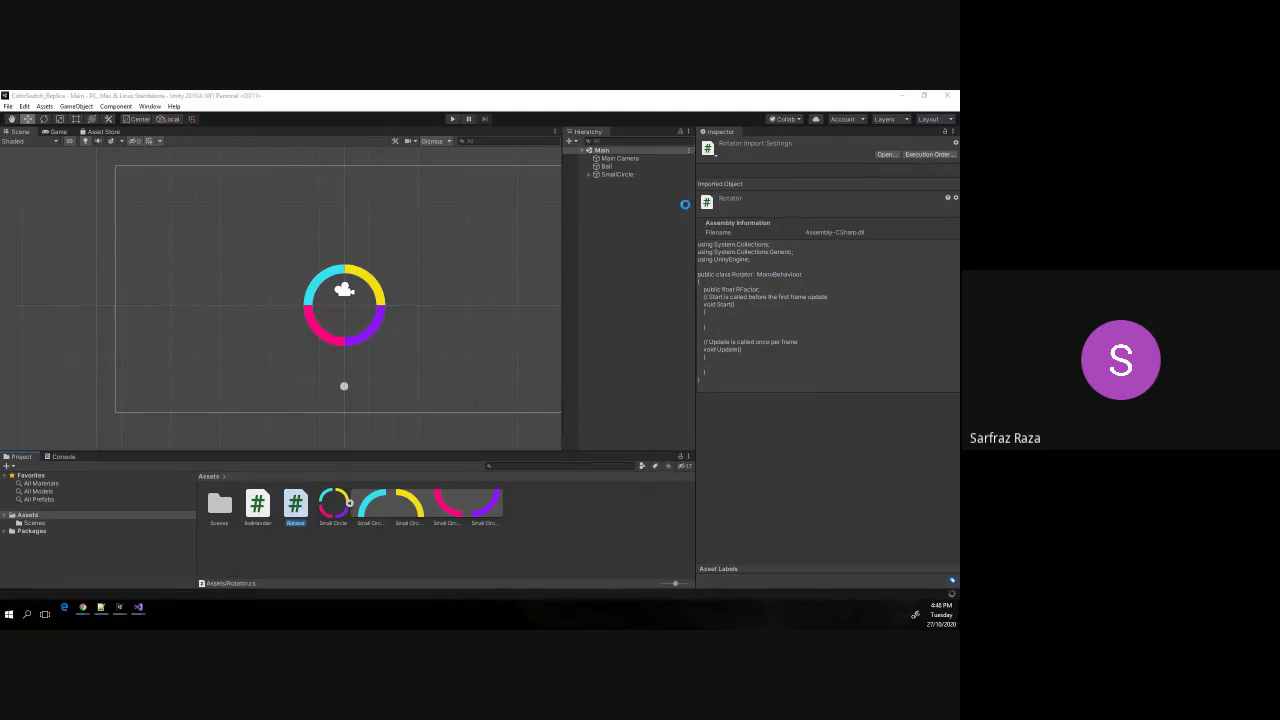
left_click(292, 510)
left_click_drag(292, 510, 619, 170)
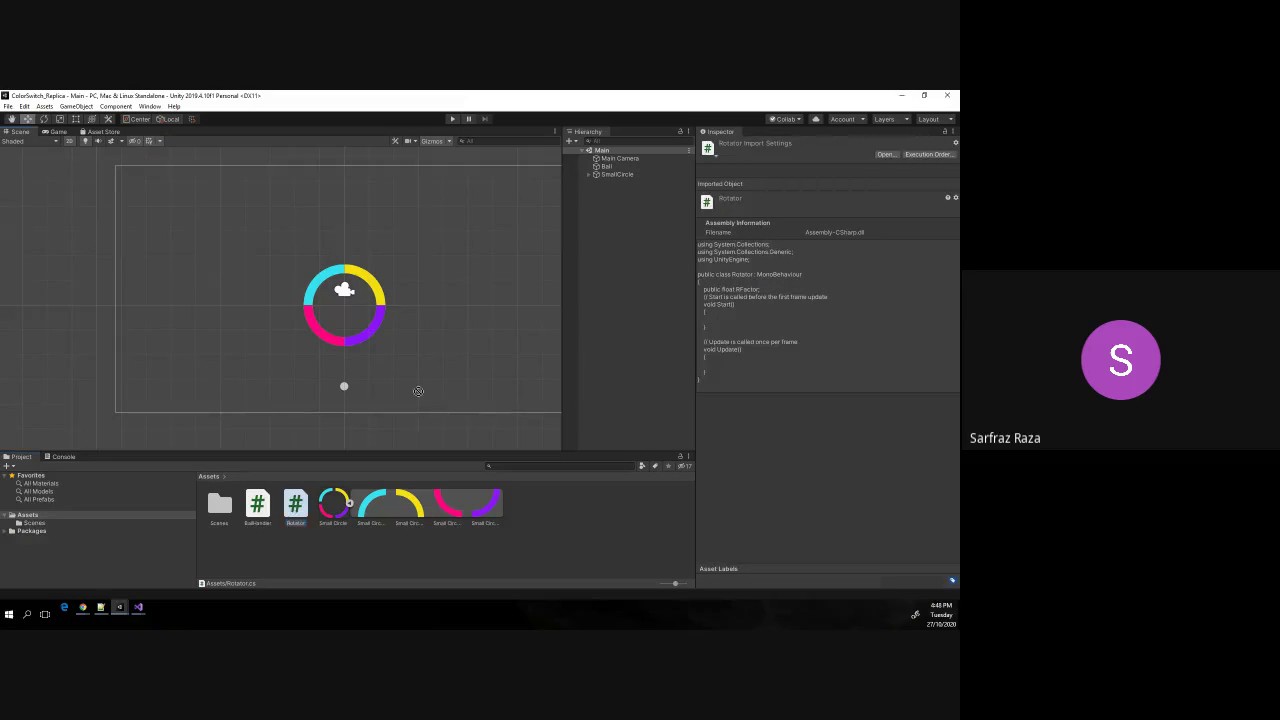
left_click(589, 175)
left_click(610, 175)
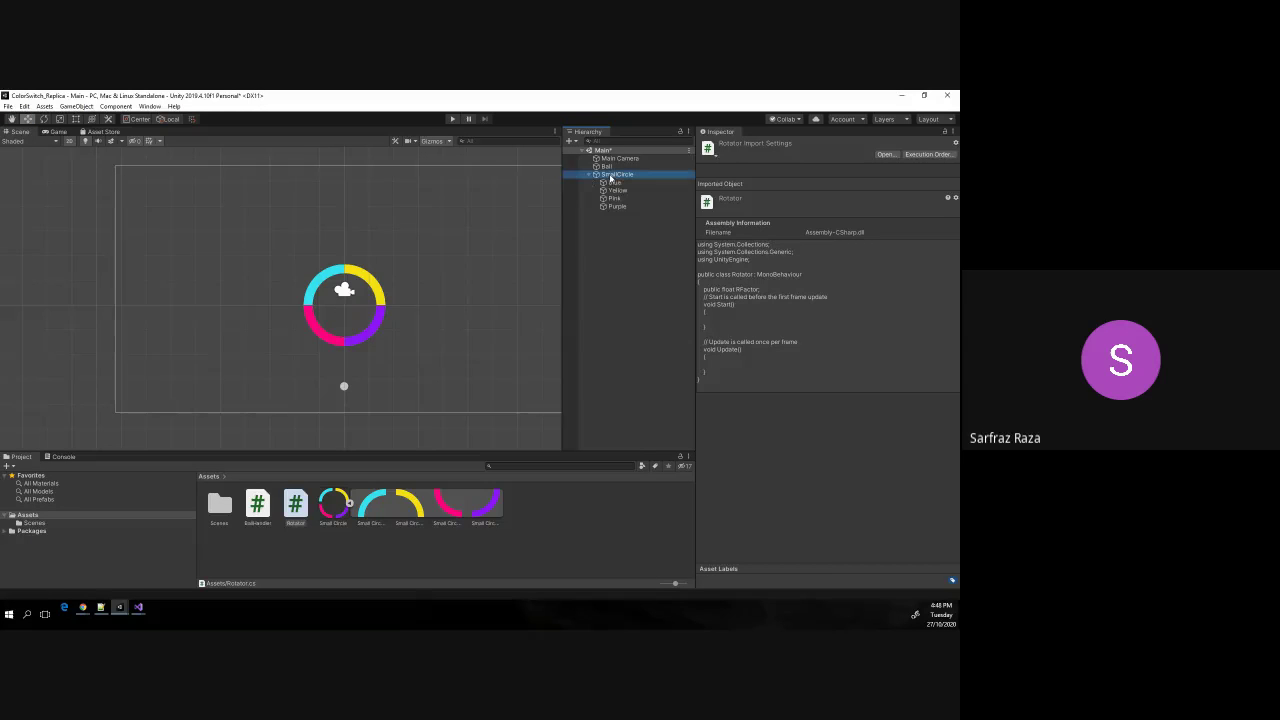
left_click(831, 241)
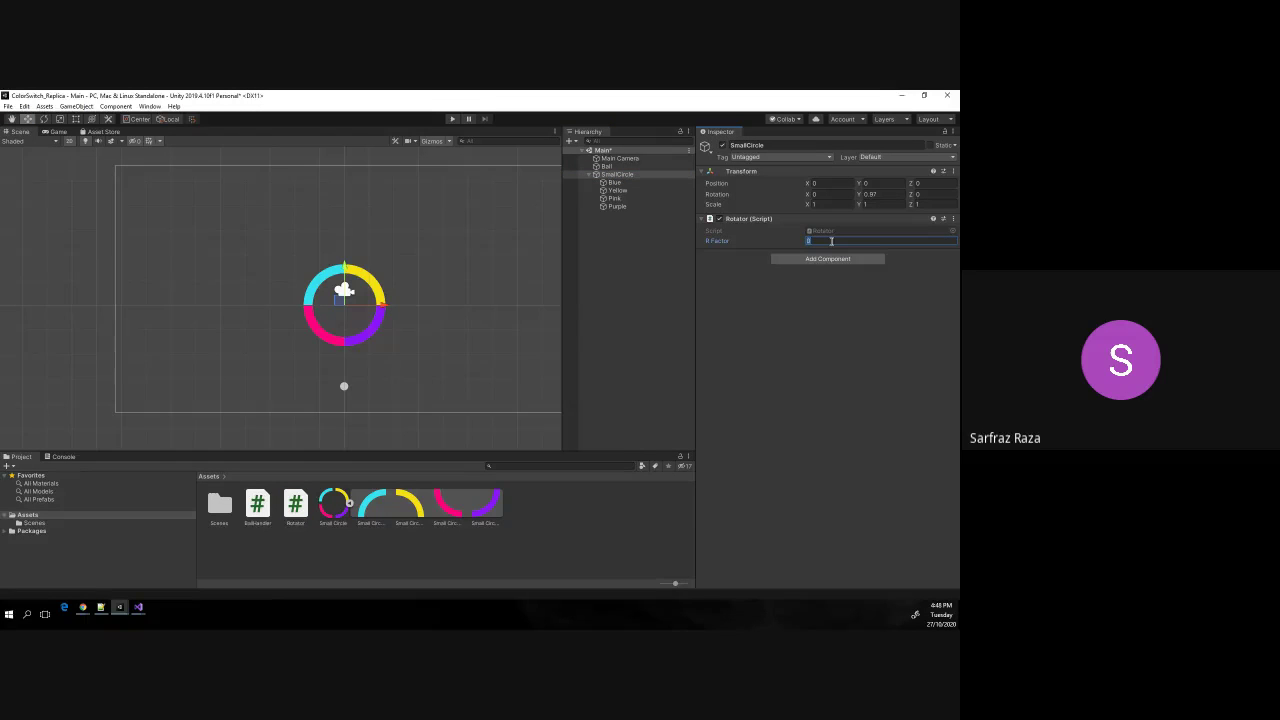
Open Rotator from its component and put the caret inside Update().
double_click(822, 231)
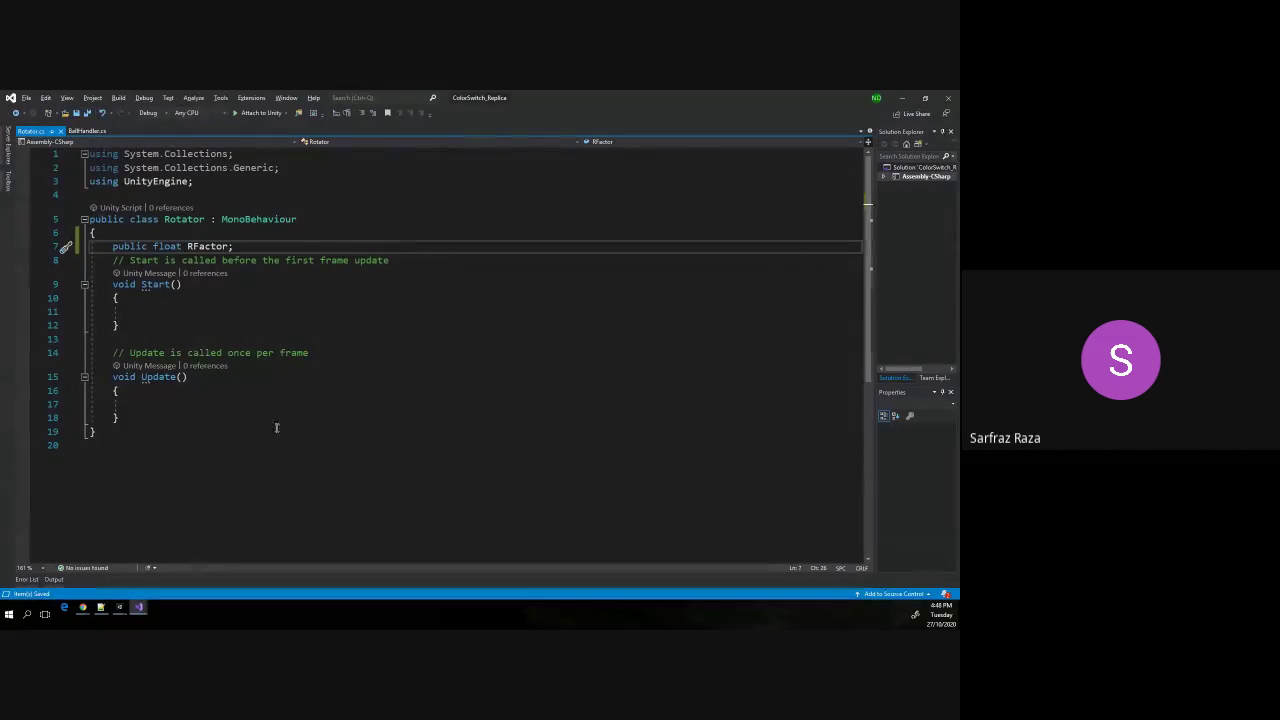
left_click(172, 401)
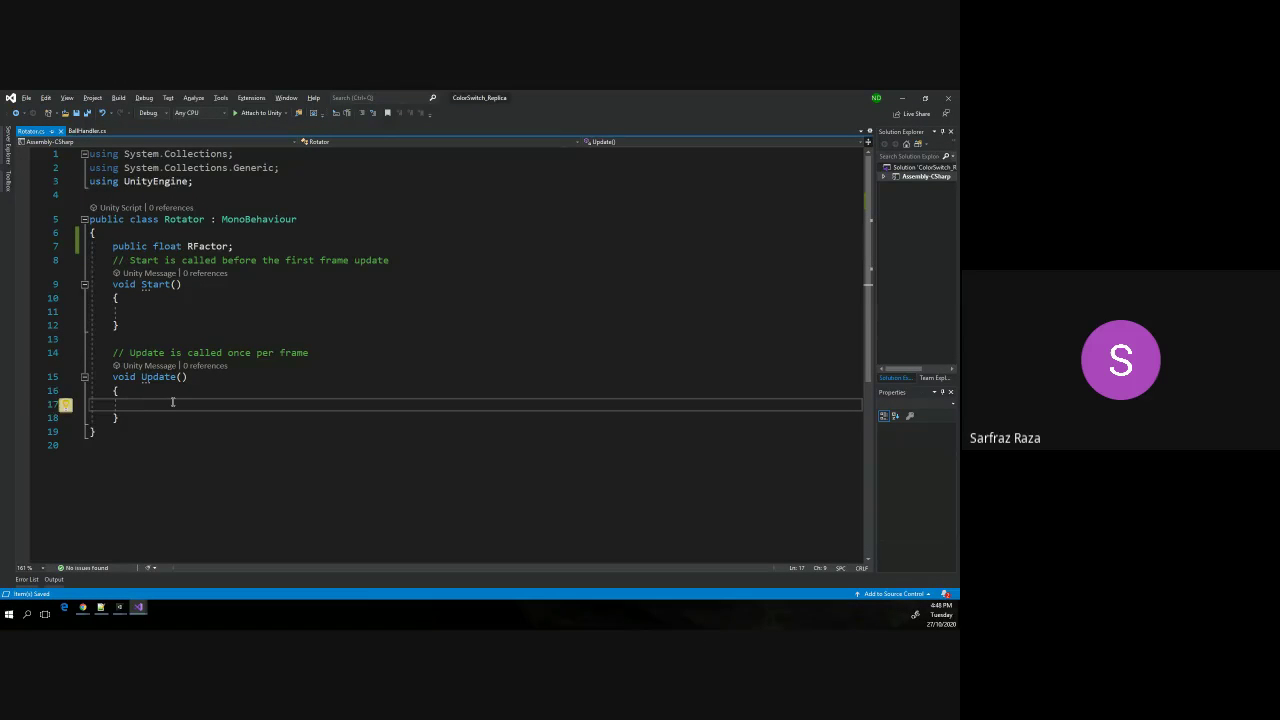
key("alt+Tab")
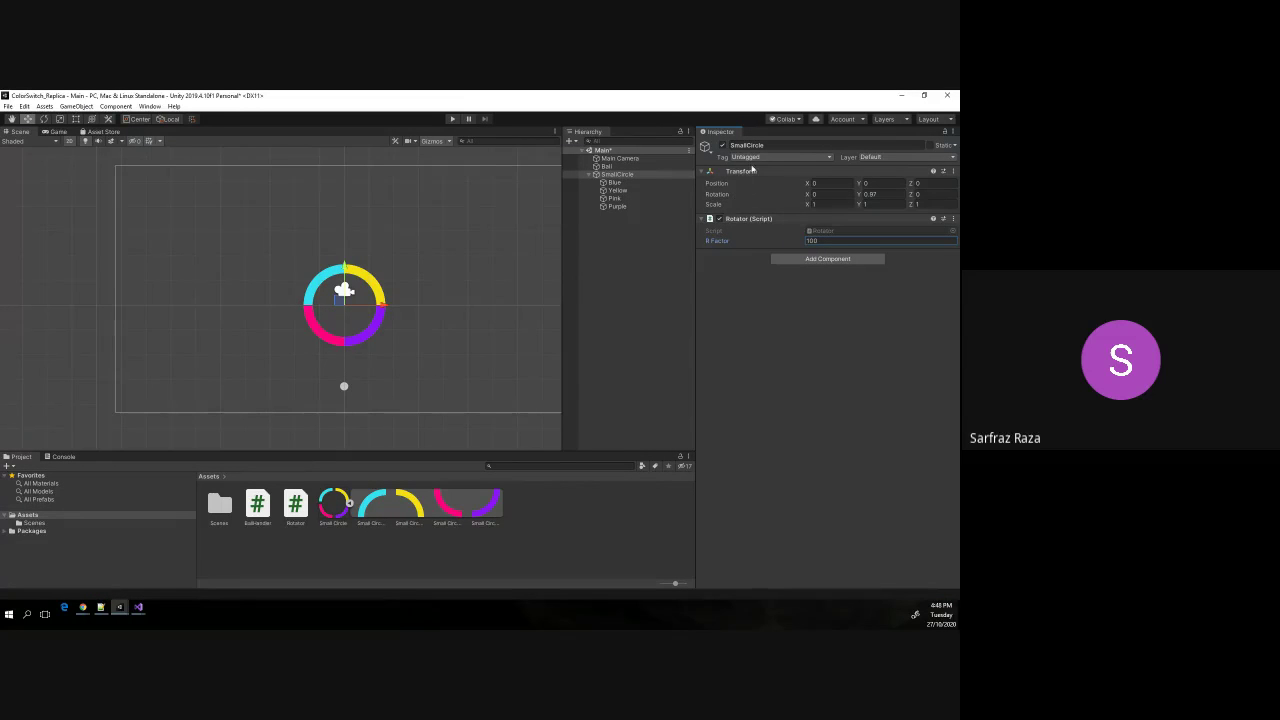
Write transform.Rotate(0, 0, RFactor); in Update(), then return to the Unity editor.
key("alt+Tab")
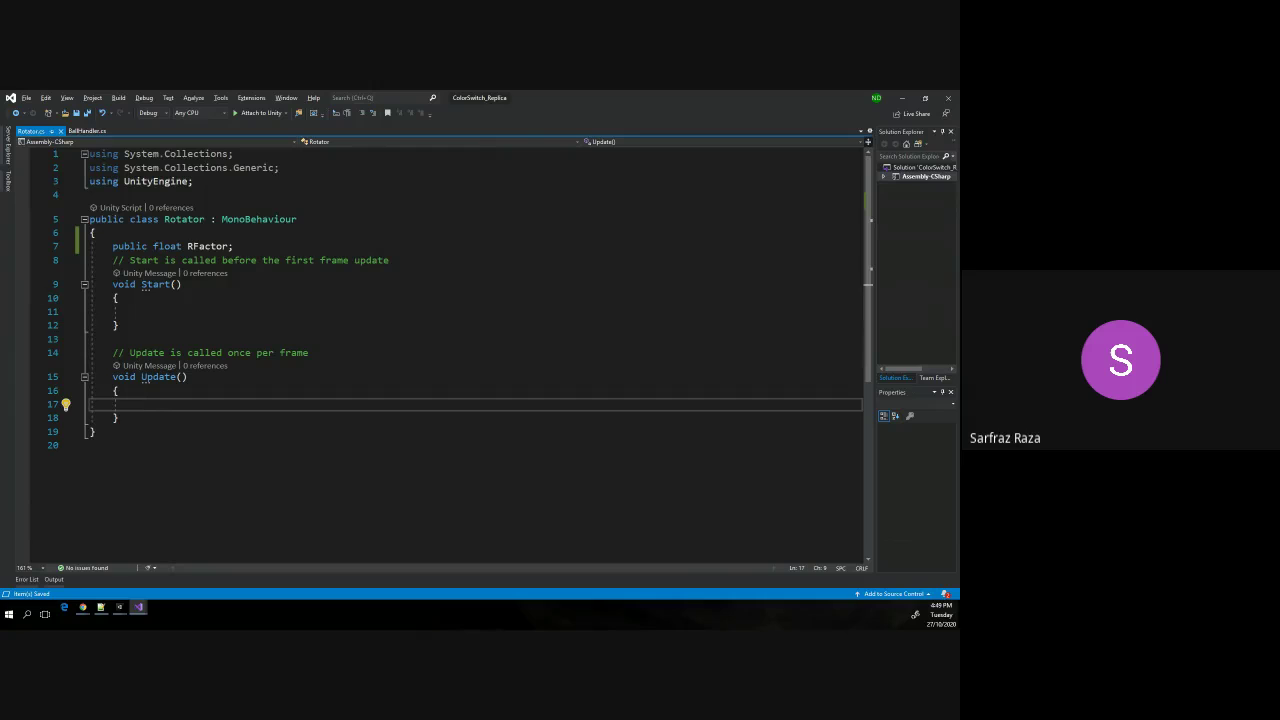
key("alt+Tab")
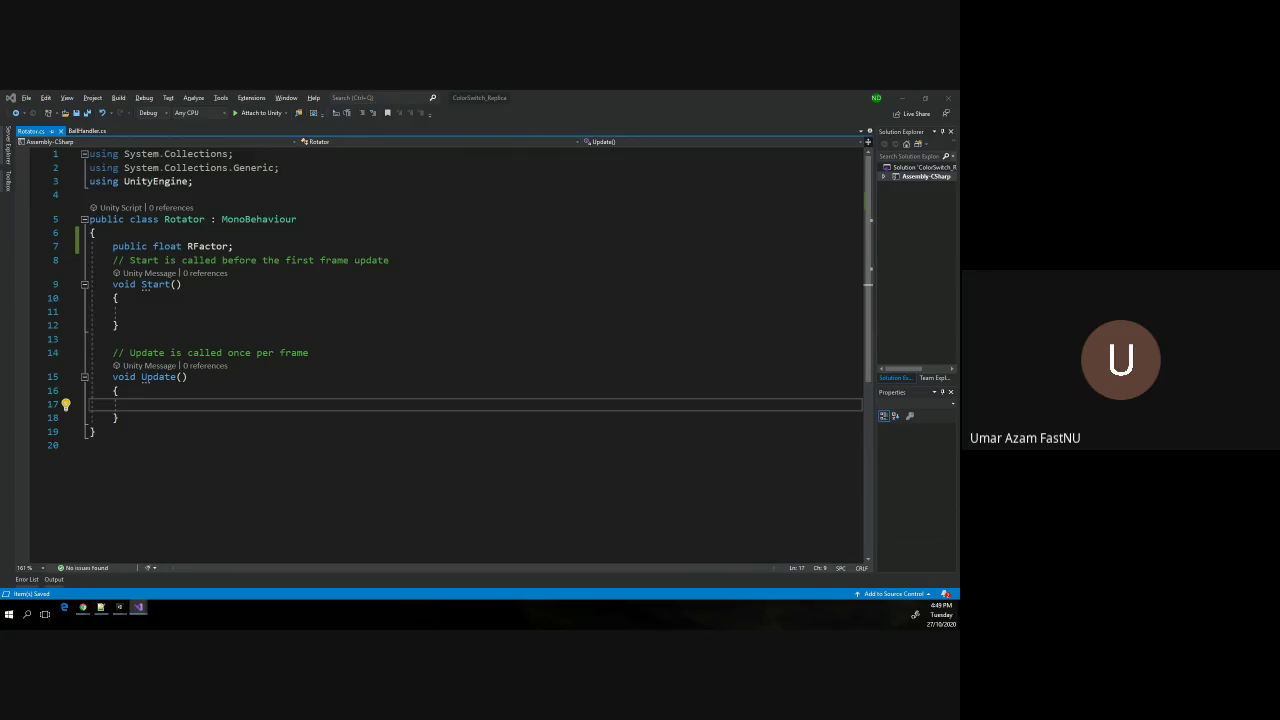
left_click(158, 408)
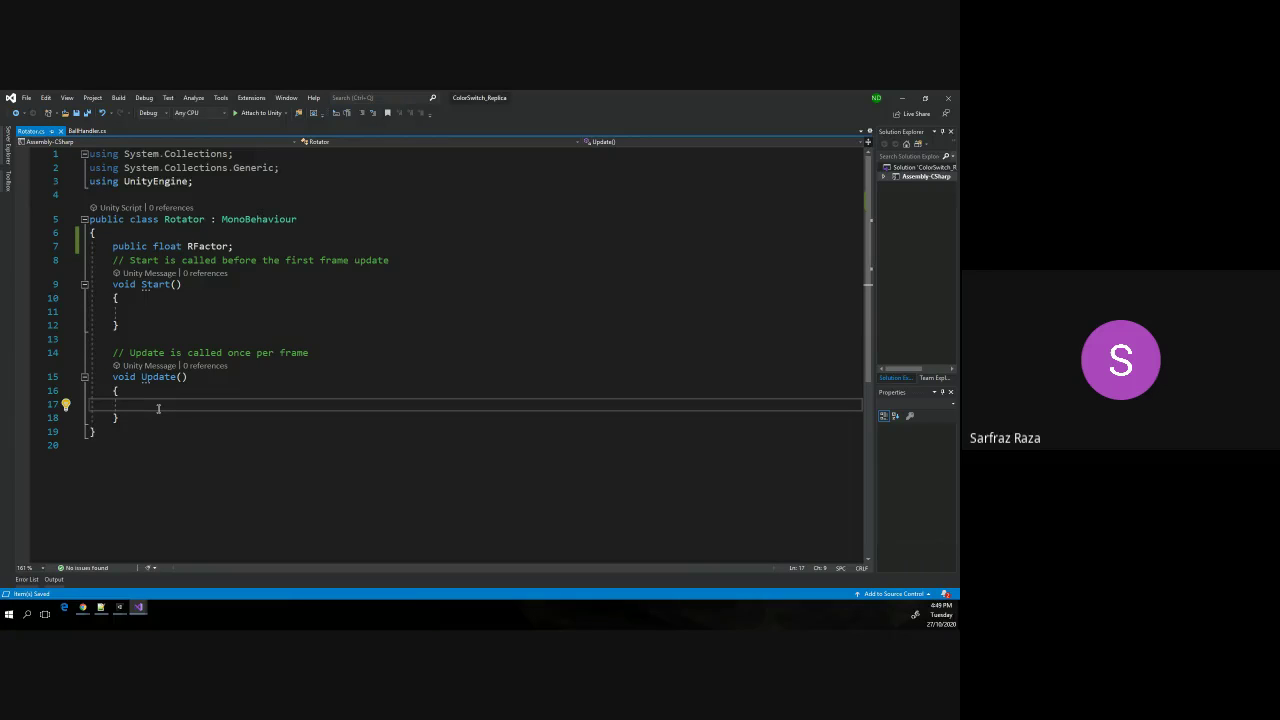
type("transform")
type(".RO")
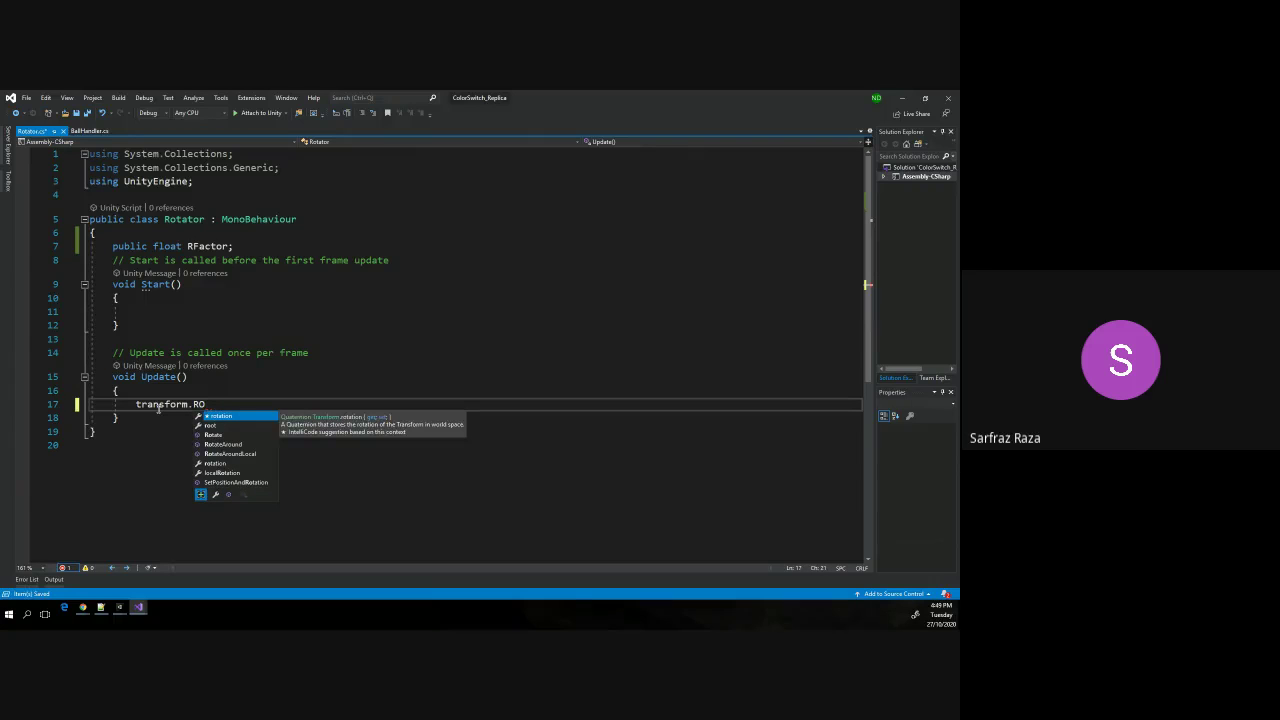
type("t")
key("Tab")
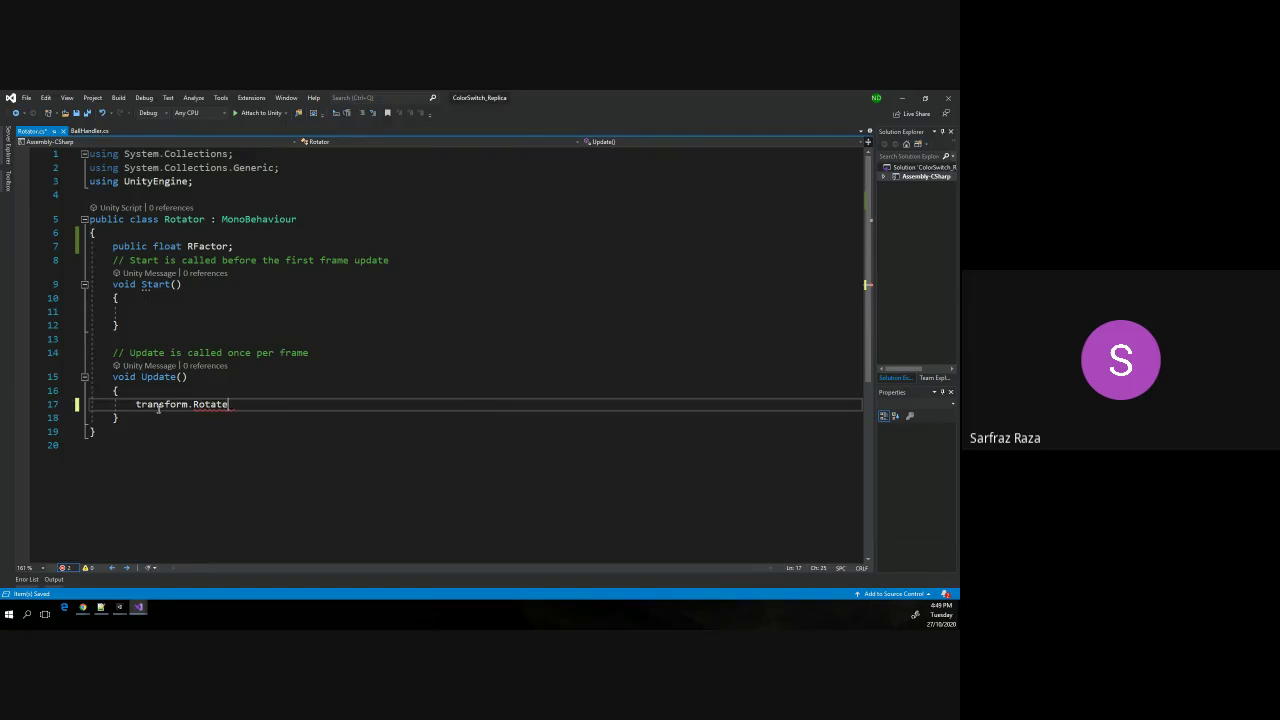
type("(")
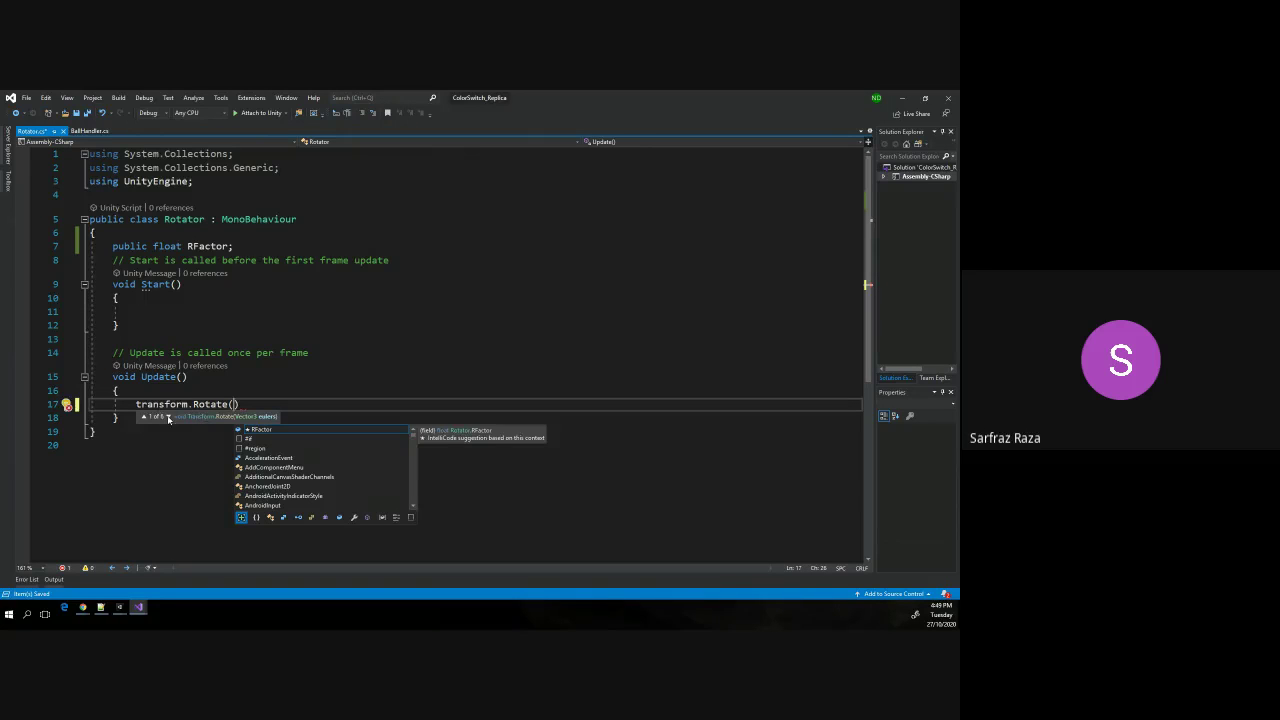
left_click(168, 417)
left_click(168, 417)
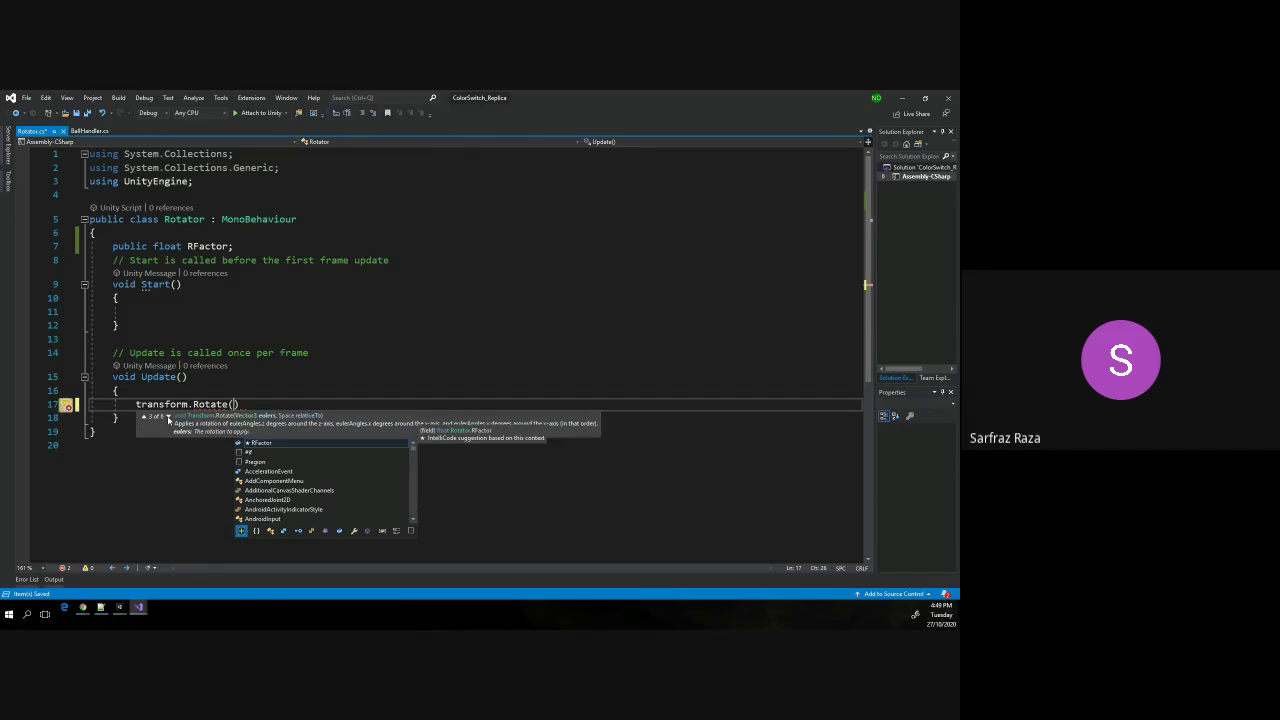
left_click(168, 417)
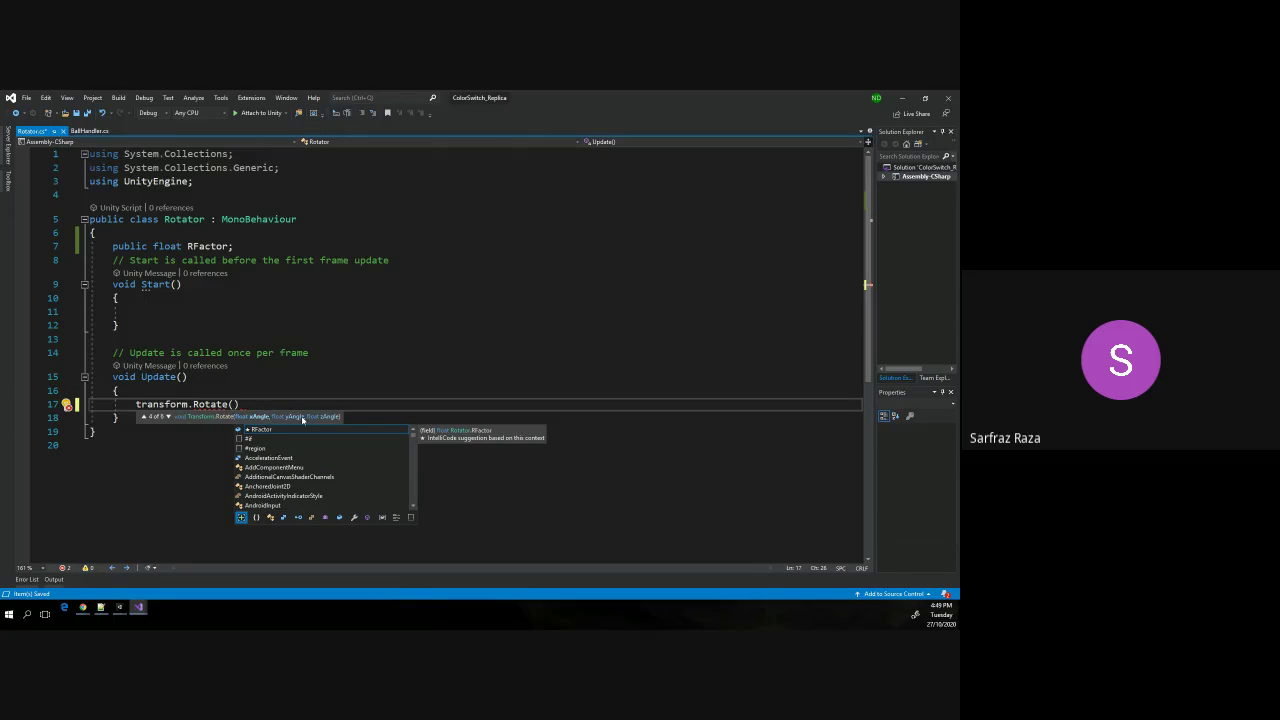
type("0")
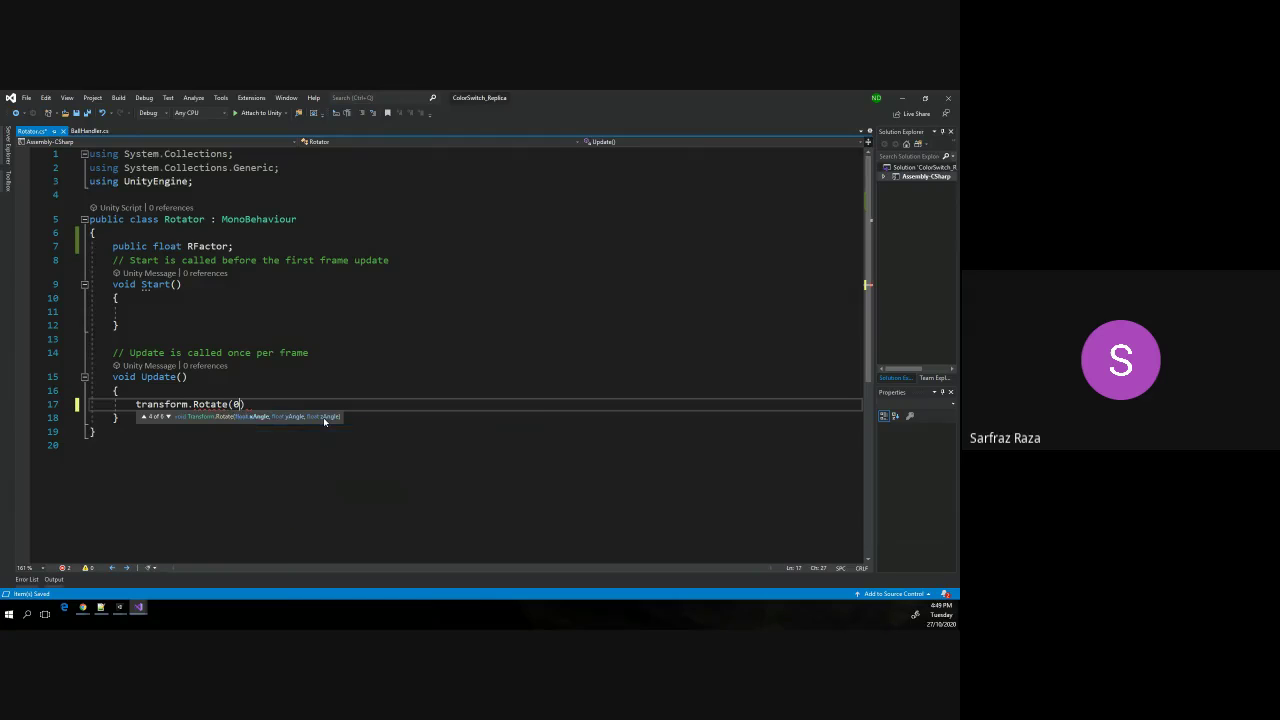
type(", 0, ")
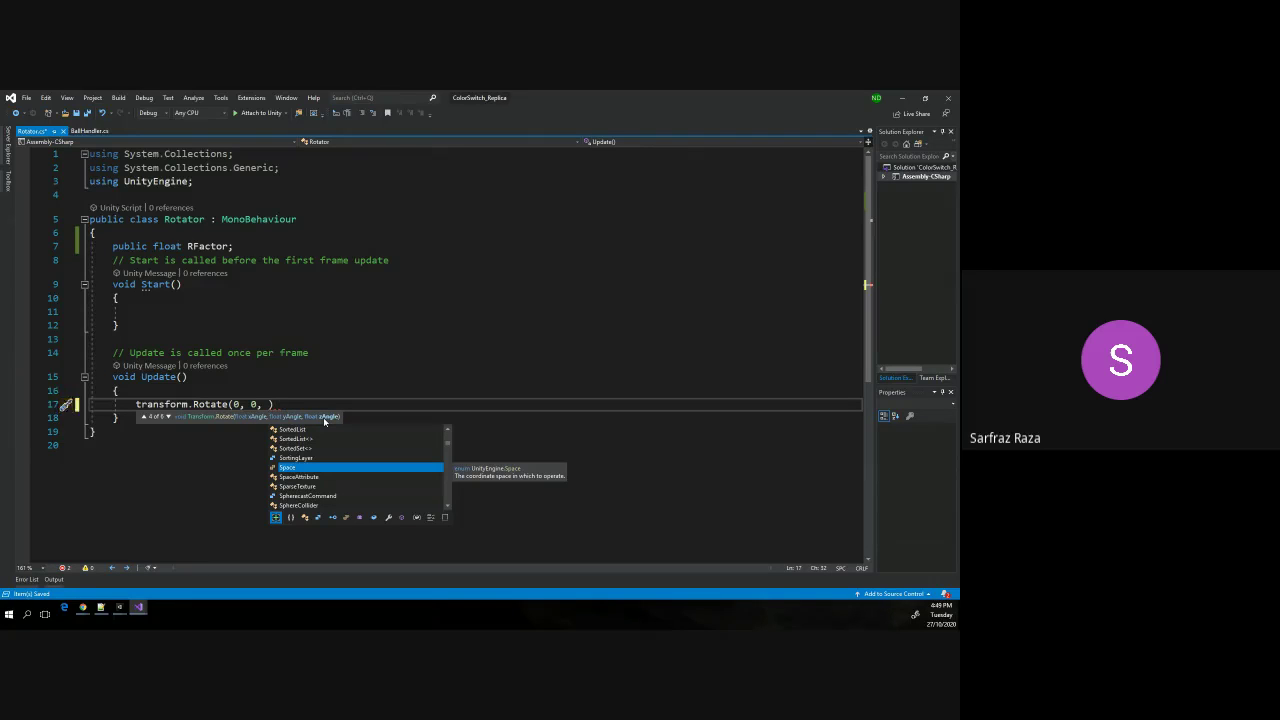
type("RF")
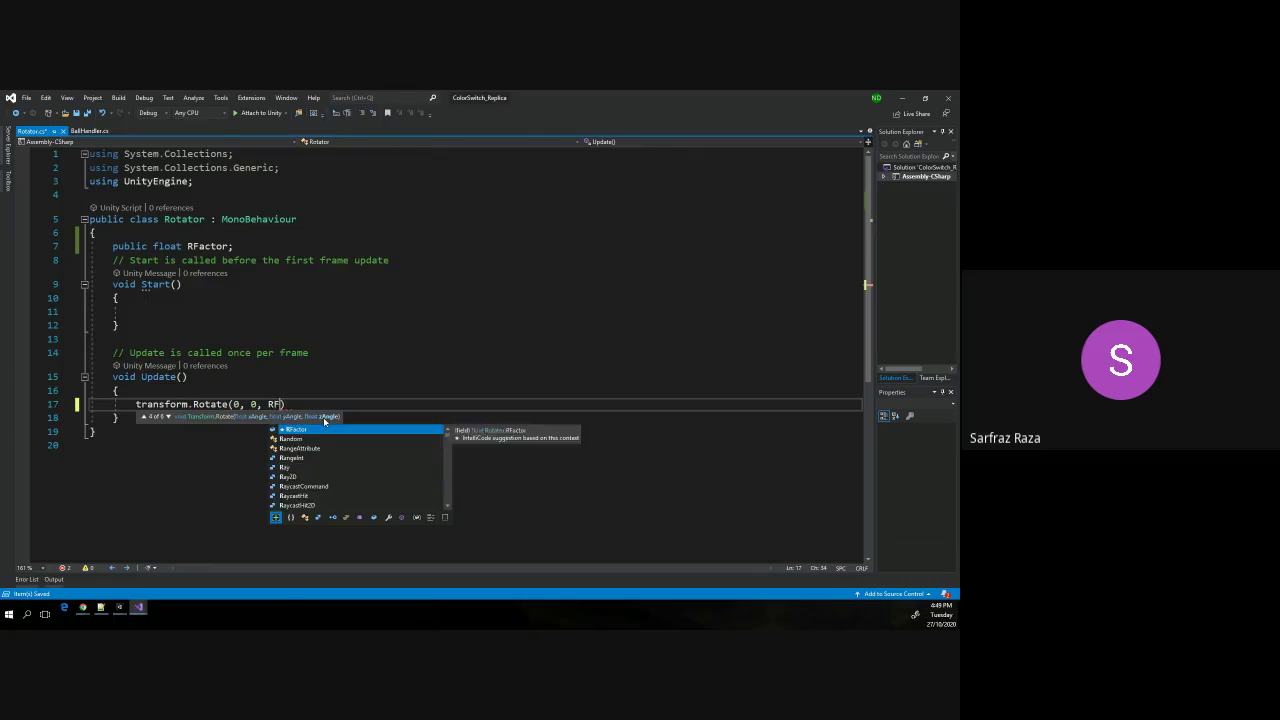
type("actor);")
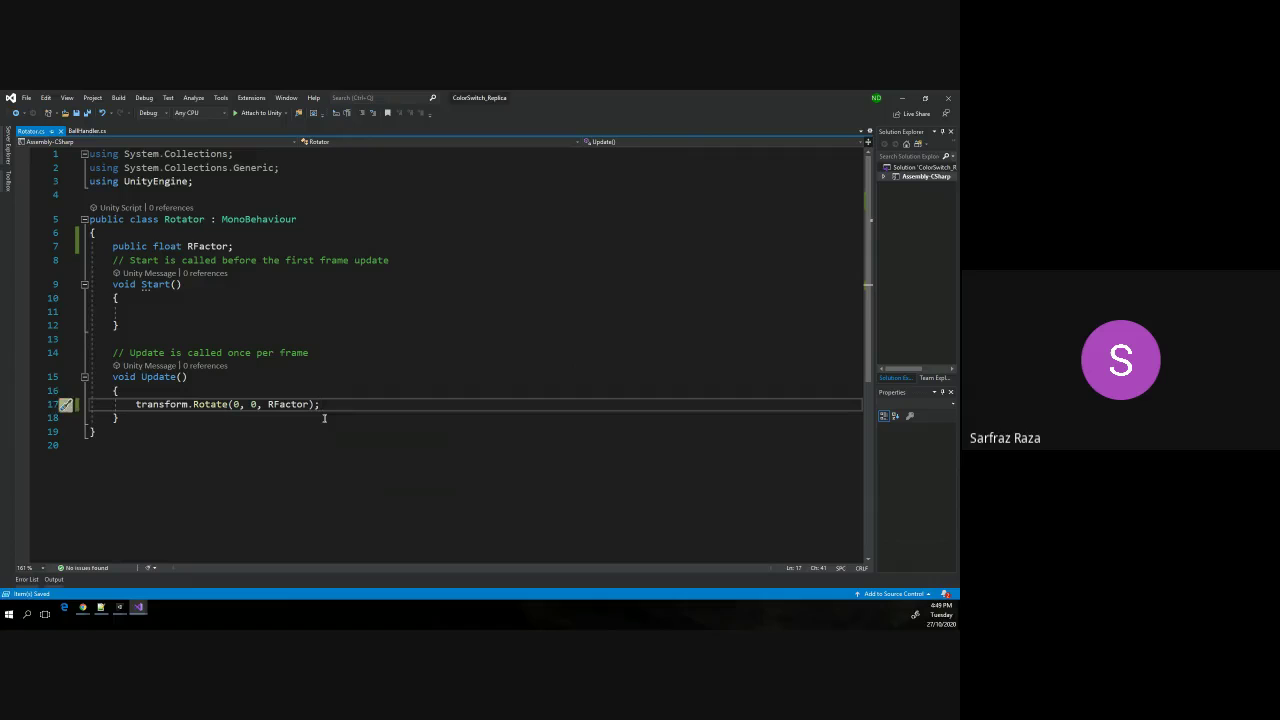
key("alt+Tab")
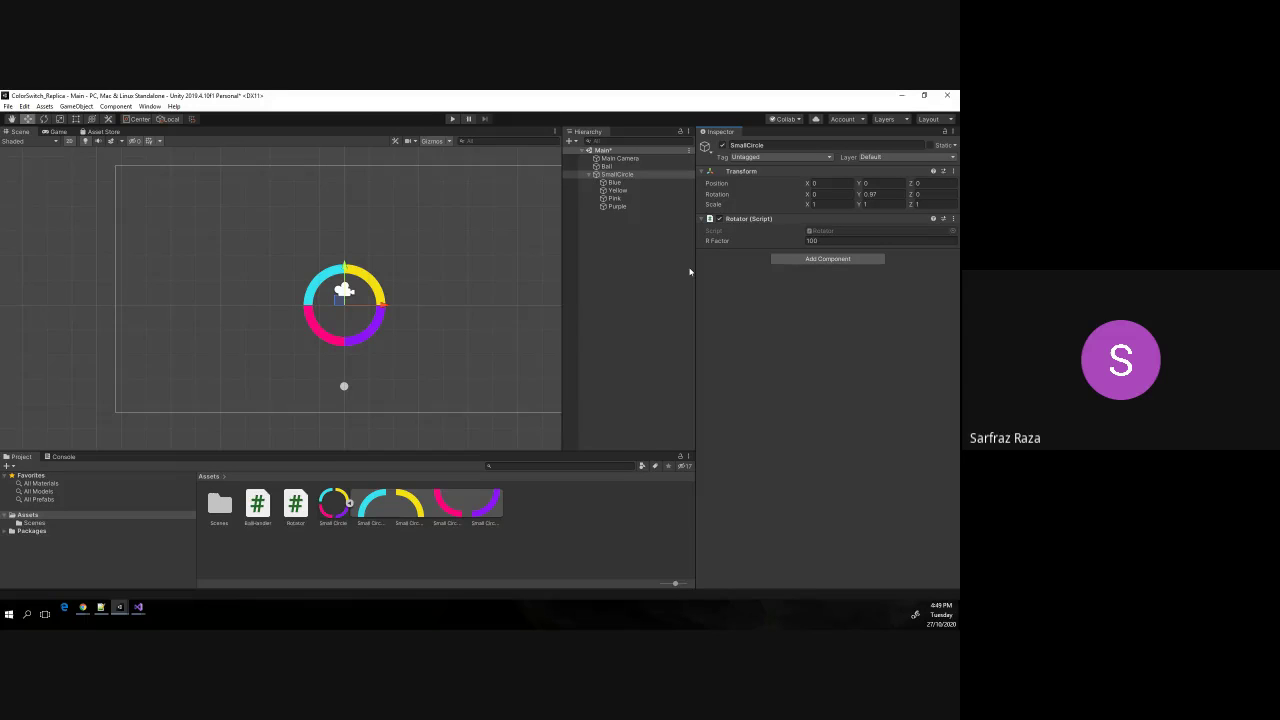
key("alt+Tab")
key("alt+Tab")
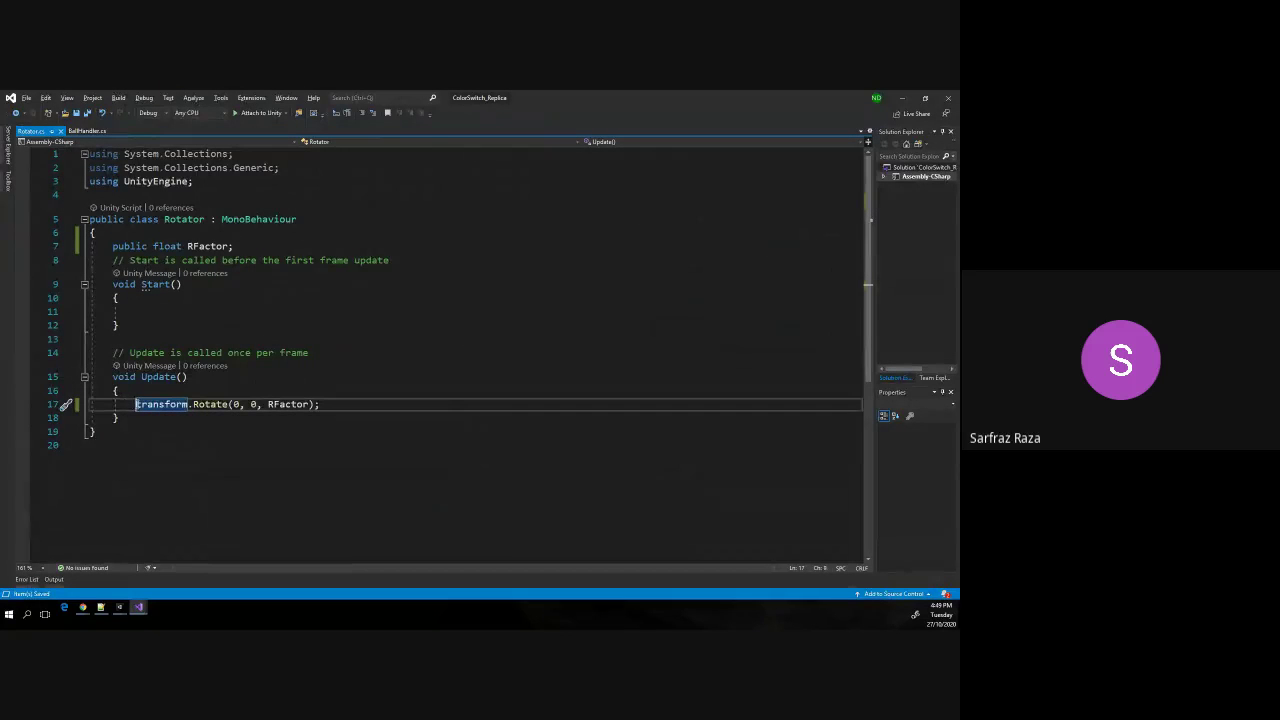
left_click_drag(136, 404, 322, 404)
left_click(337, 404)
double_click(290, 404)
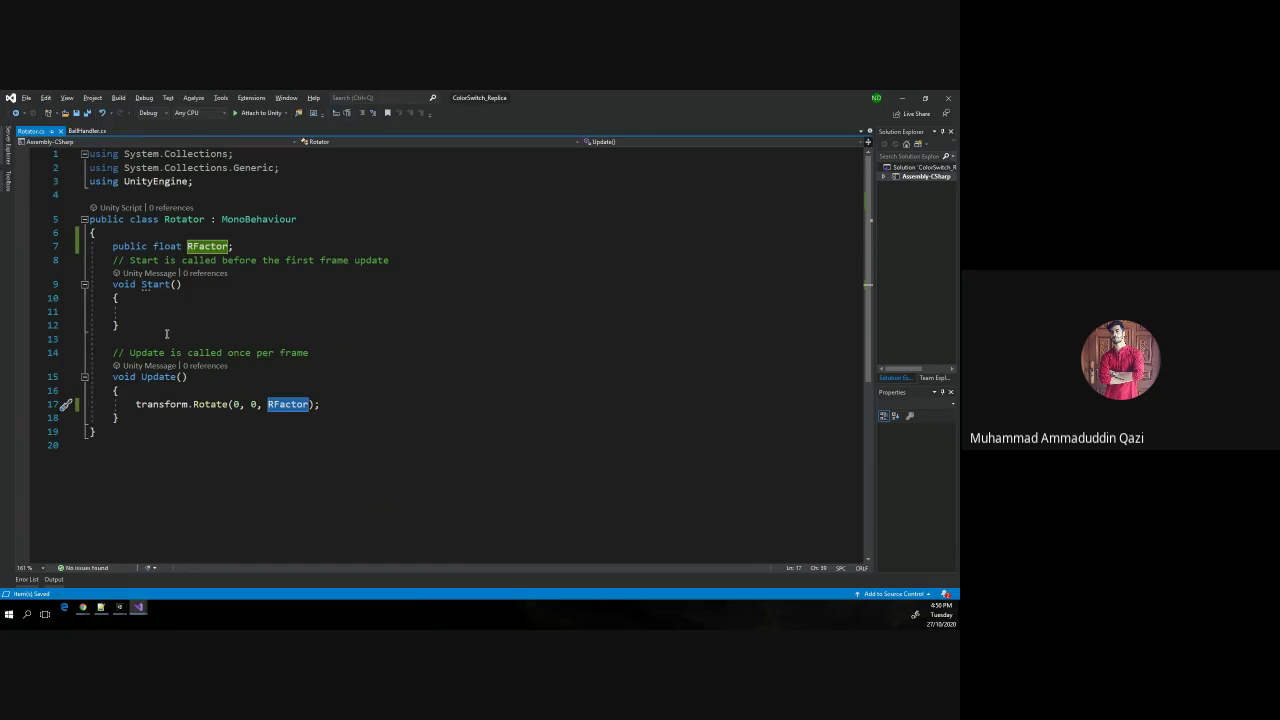
key("alt+Tab")
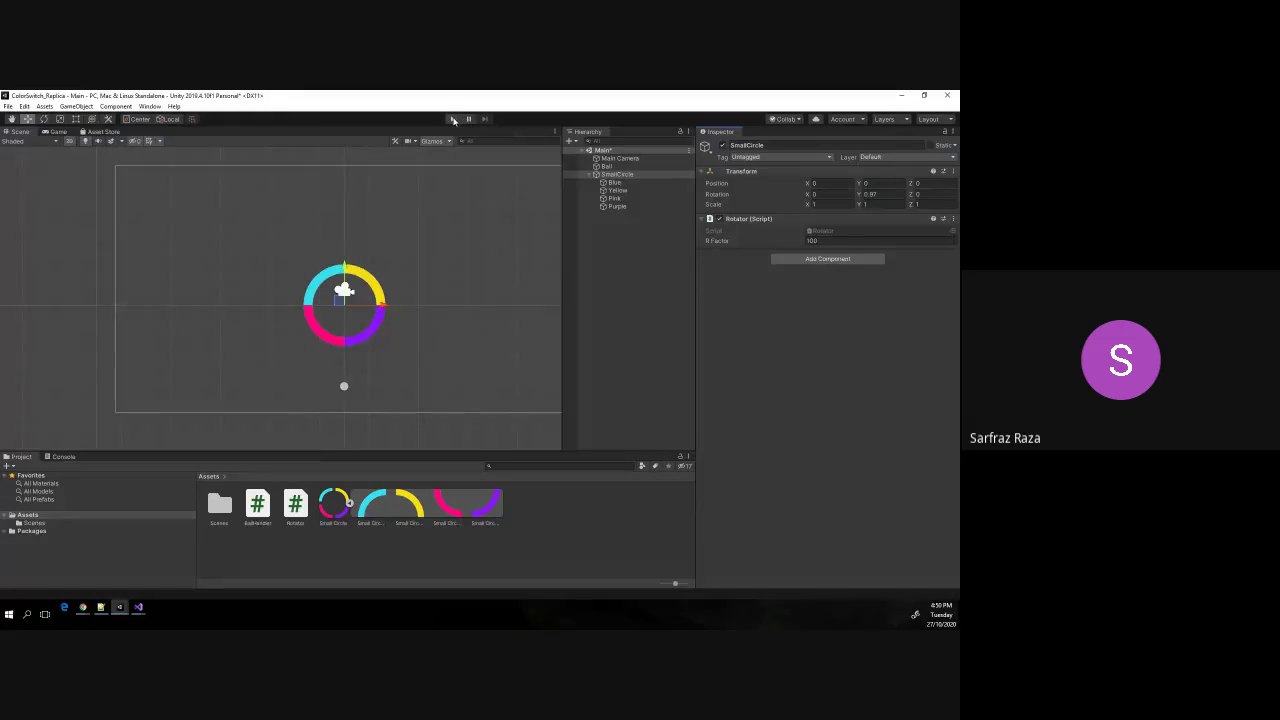
left_click(453, 119)
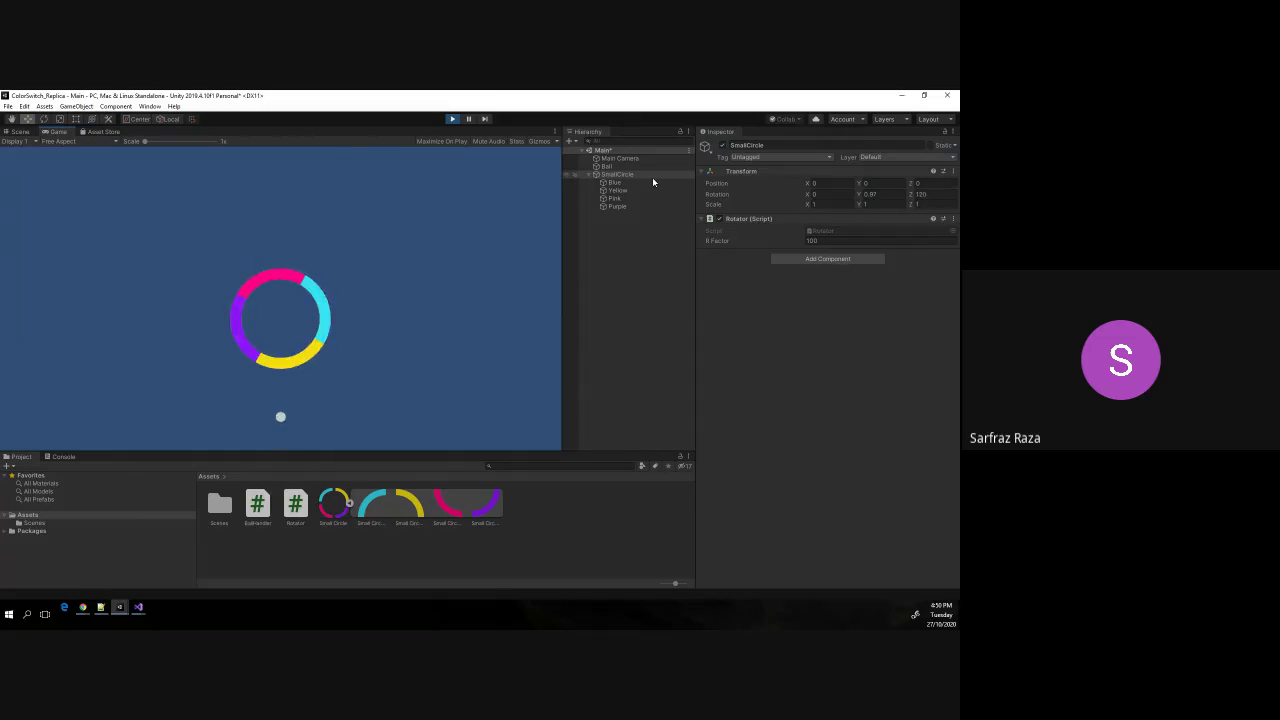
key("space")
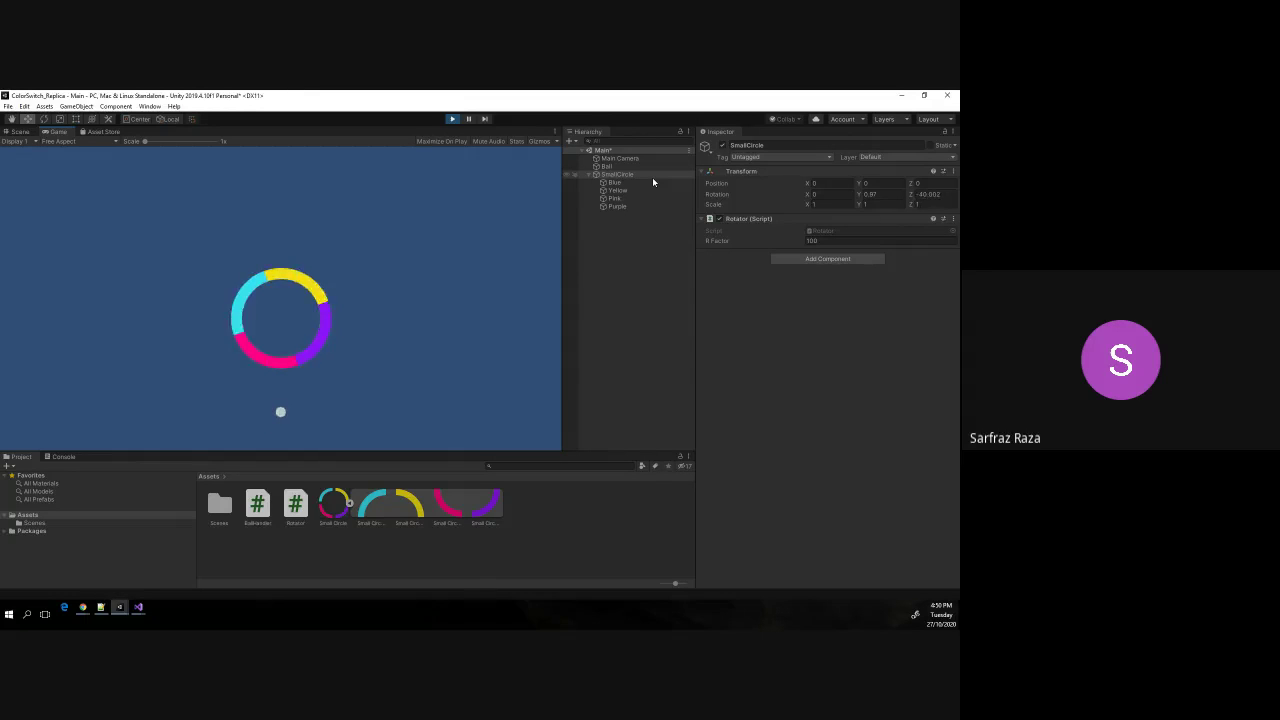
key("space")
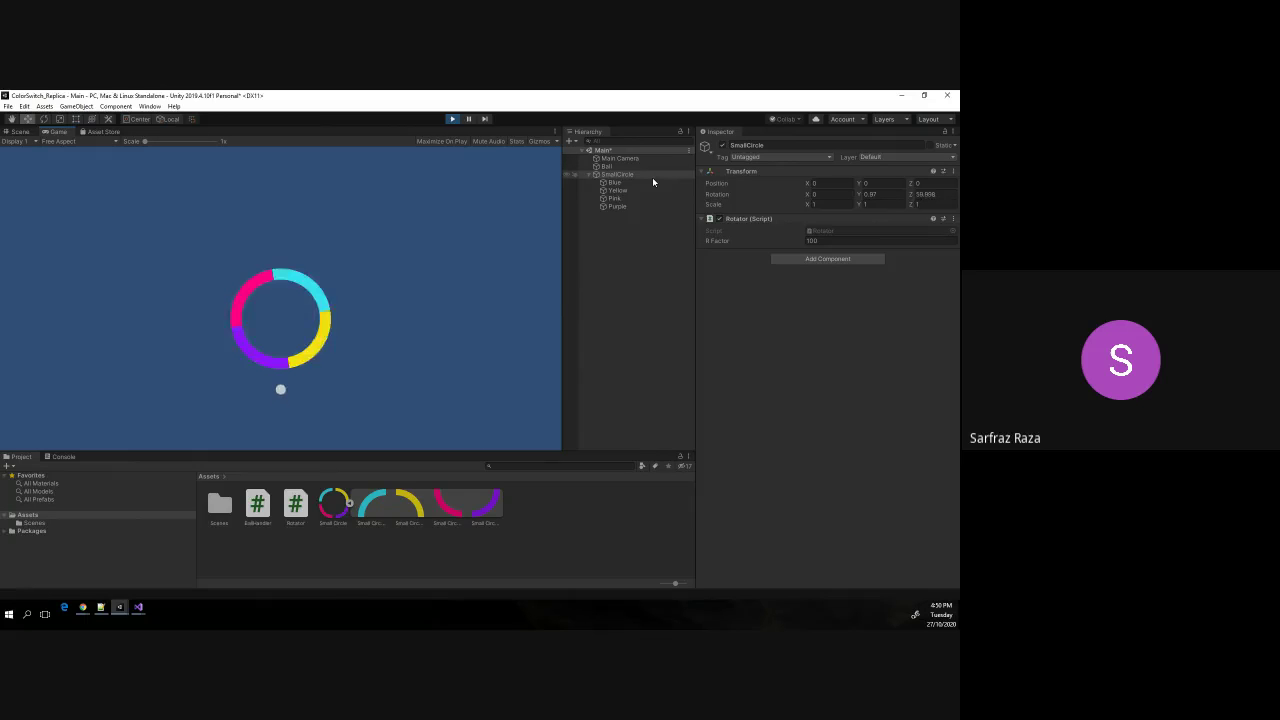
key("space")
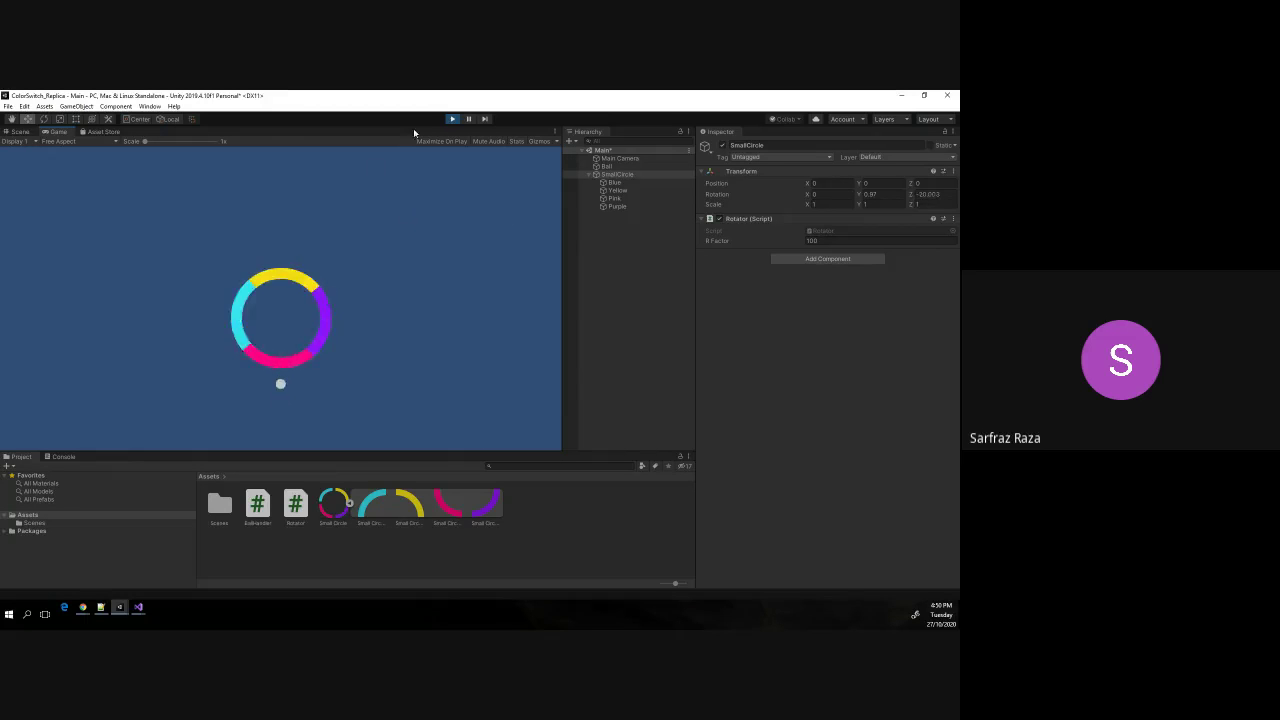
left_click(453, 120)
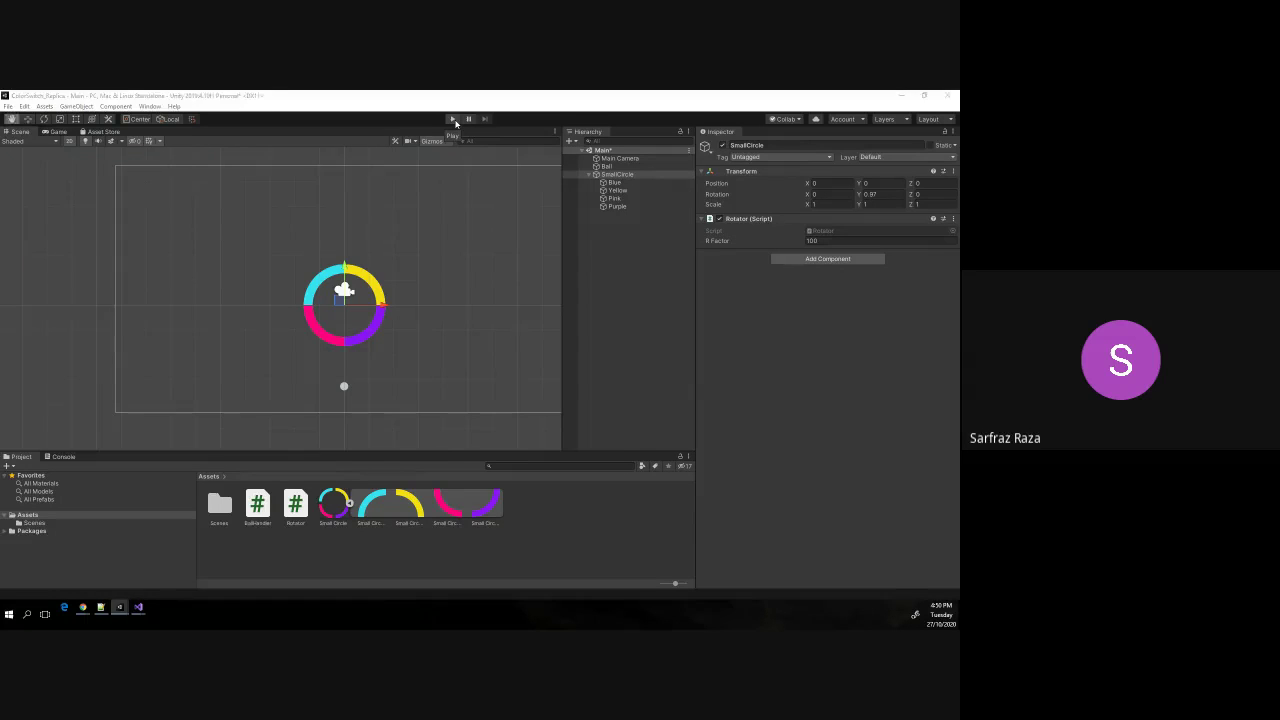
In the Rotator script, place the caret just before the semicolon of the Rotate call on line 17.
key("alt+Tab")
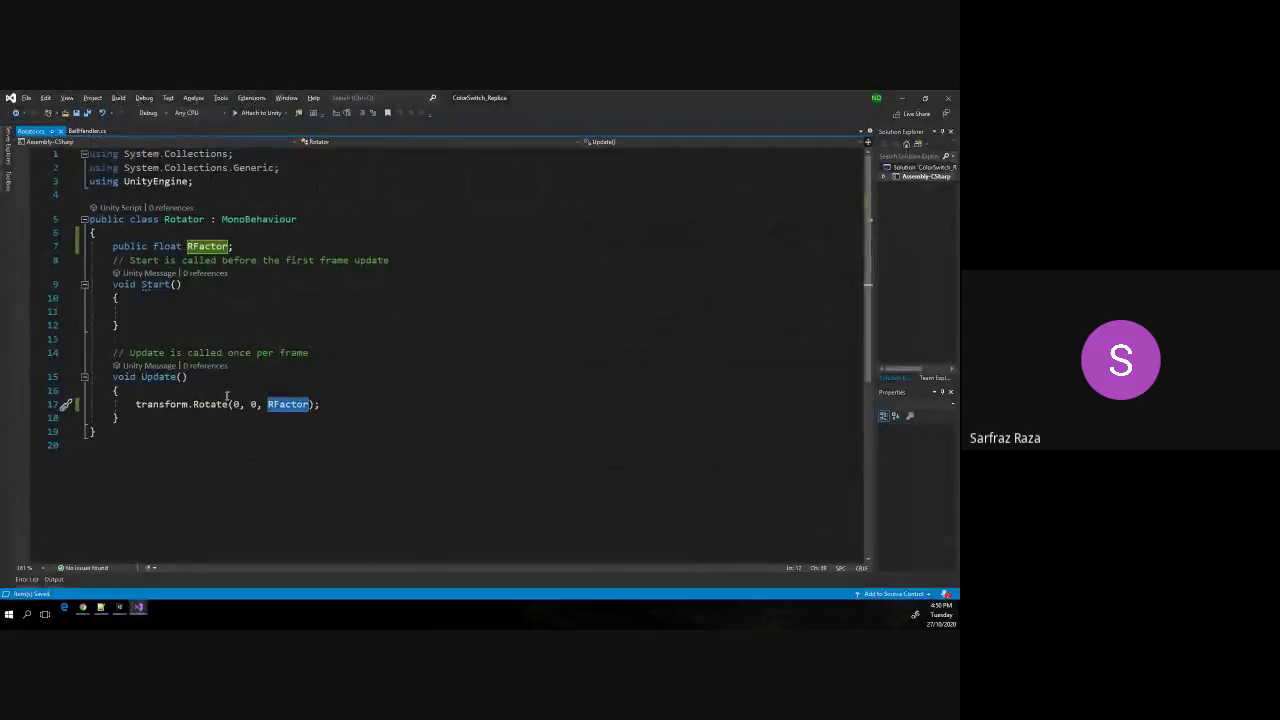
left_click_drag(113, 377, 135, 420)
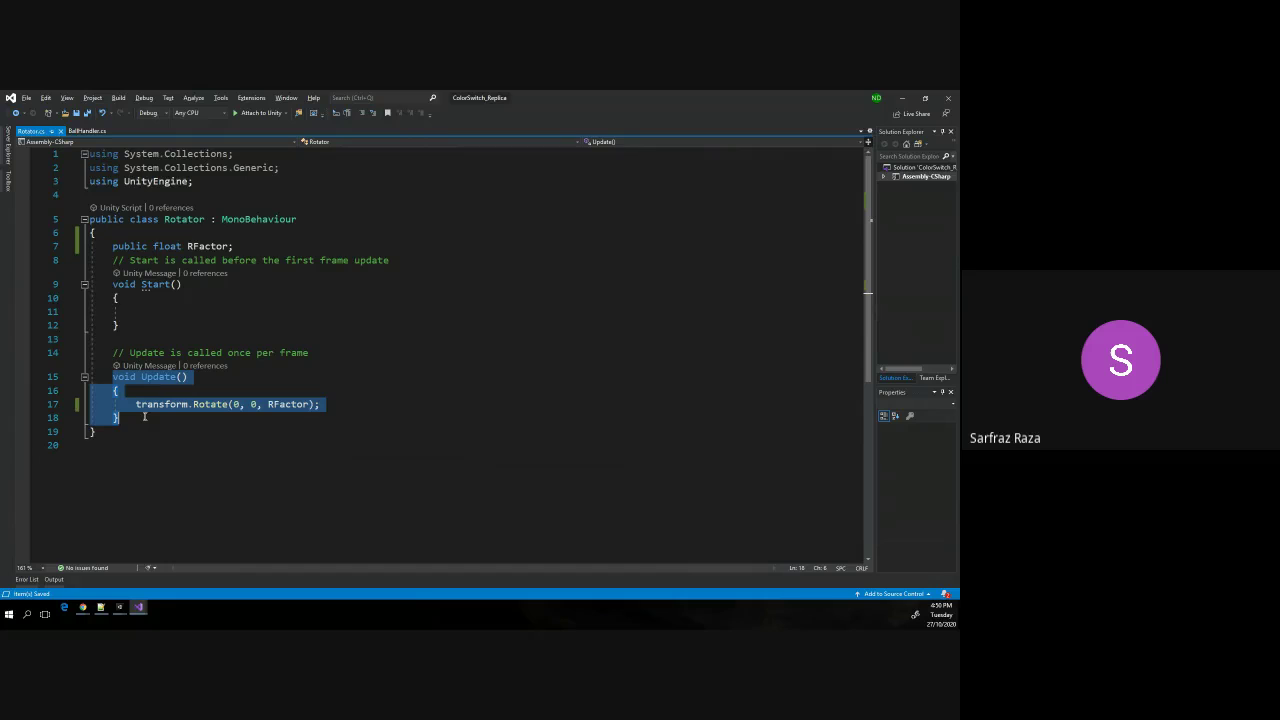
key("Up")
key("Up")
key("Up")
key("Down")
key("Down")
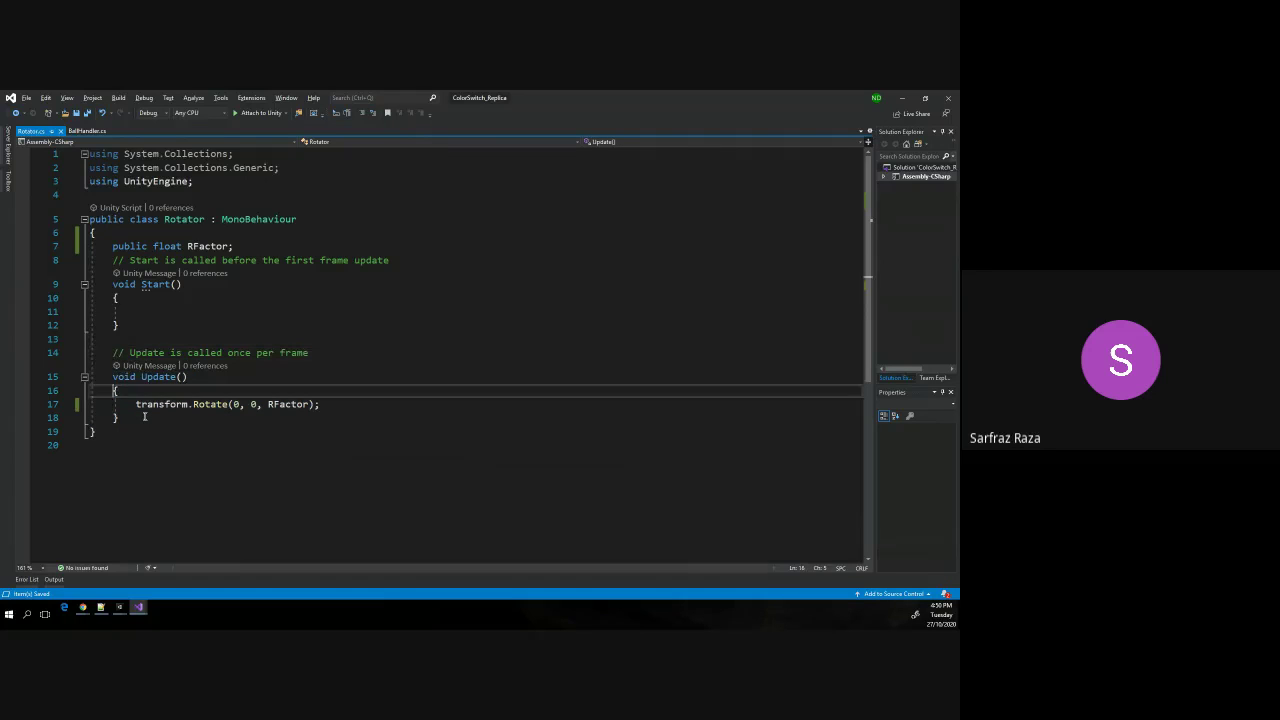
key("Down")
key("End")
key("Left")
key("Left")
key("Left")
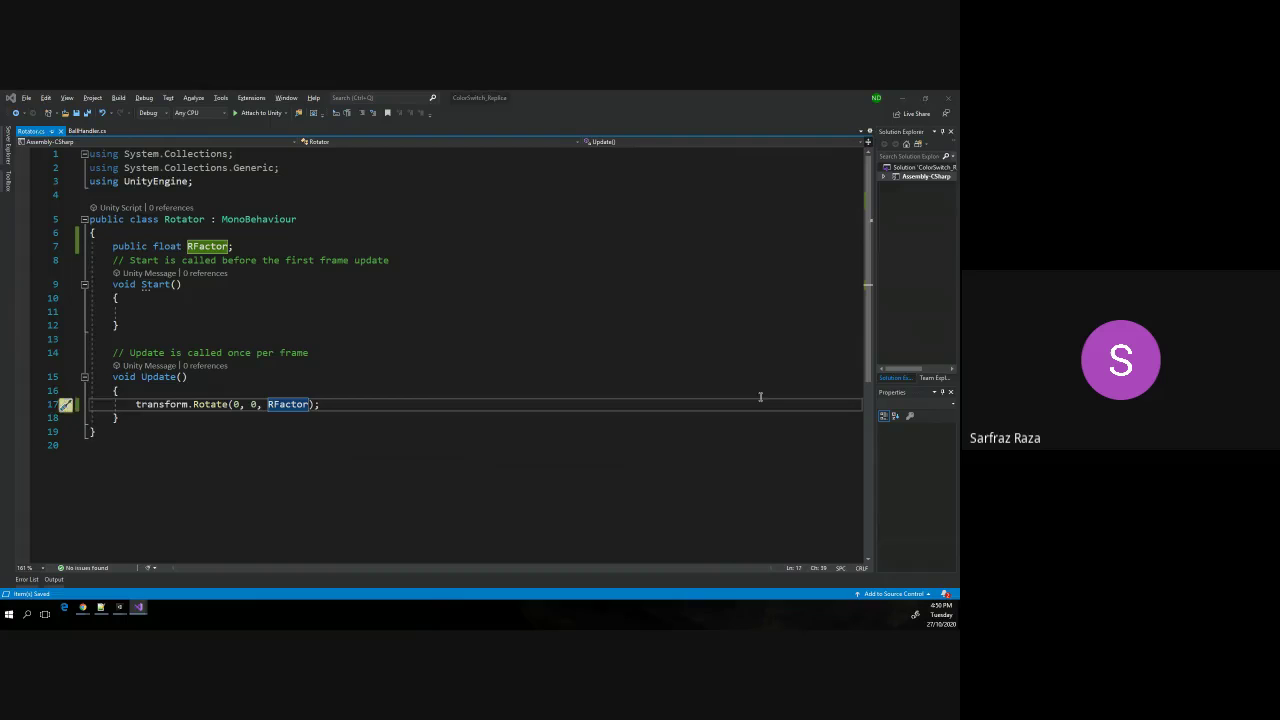
Confirm the ring's R Factor is 100 in Unity, then return to Visual Studio.
key("alt+Tab")
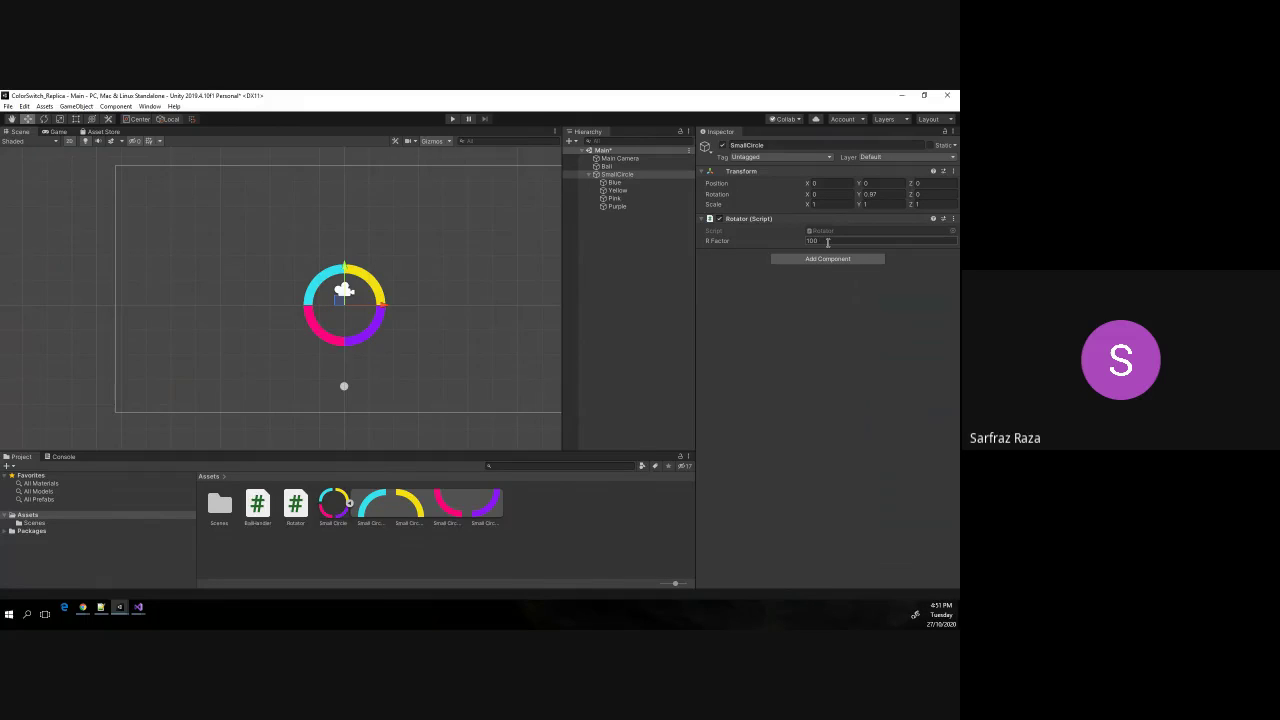
key("alt+Tab")
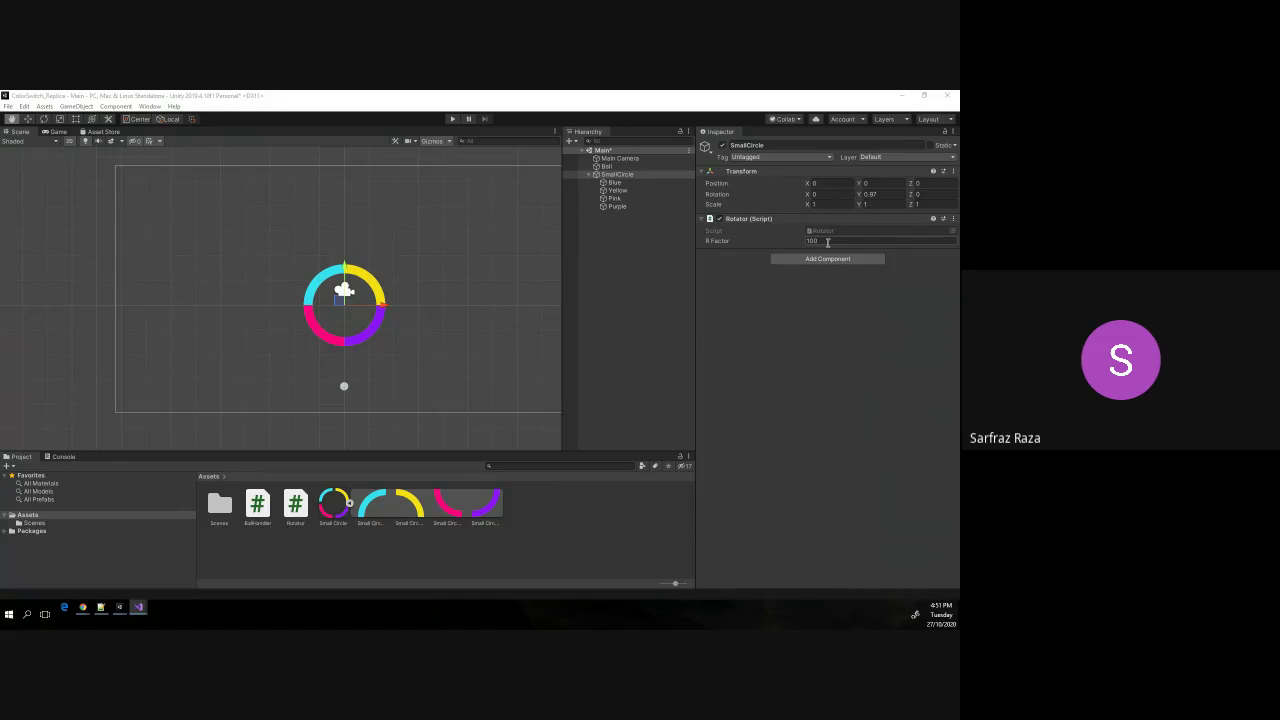
left_click(842, 241)
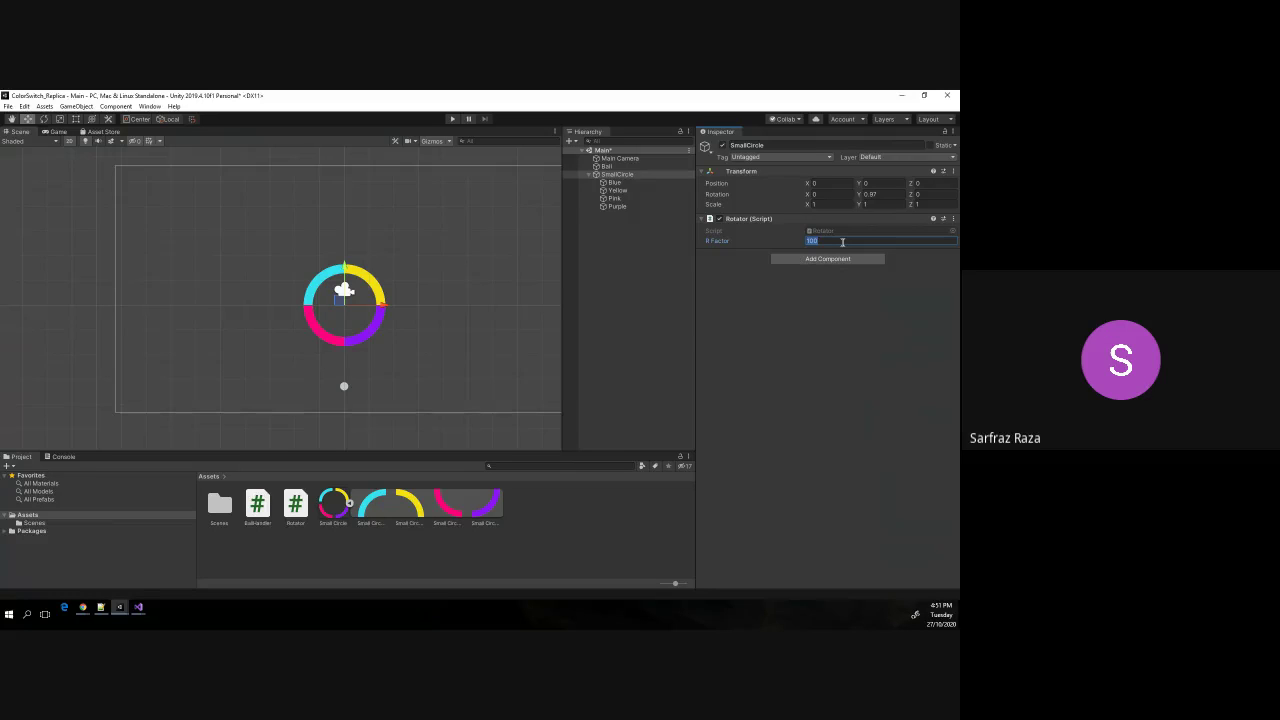
key("alt+Tab")
left_click(465, 305)
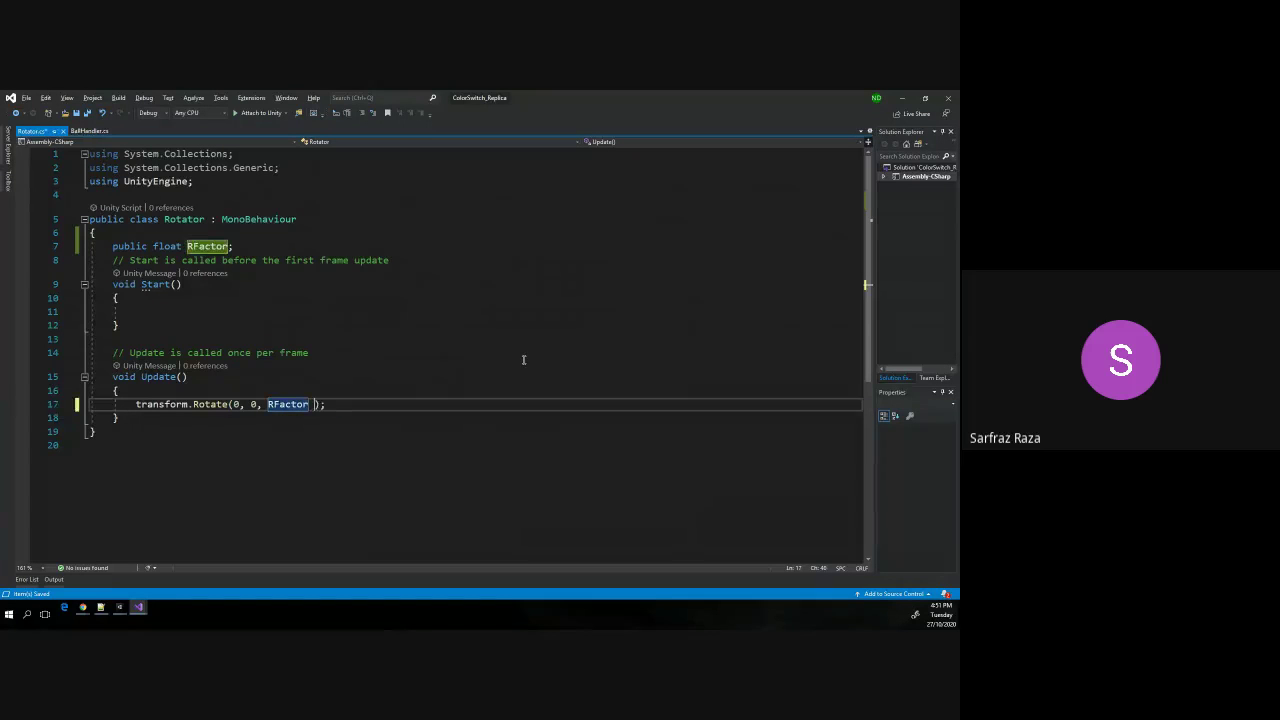
Change the Rotate call to use RFactor * Time.deltaTime and save Rotator.cs.
type("* Time")
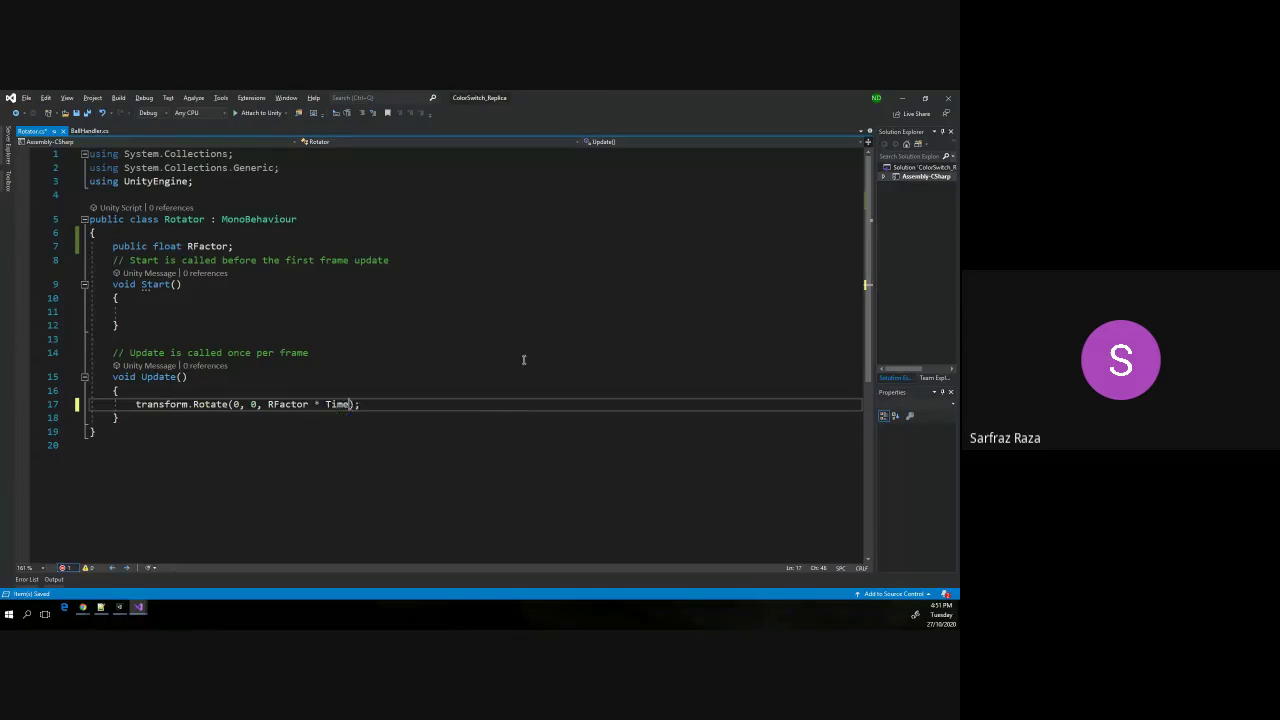
type(".")
key("Tab")
key("End")
key("ctrl+s")
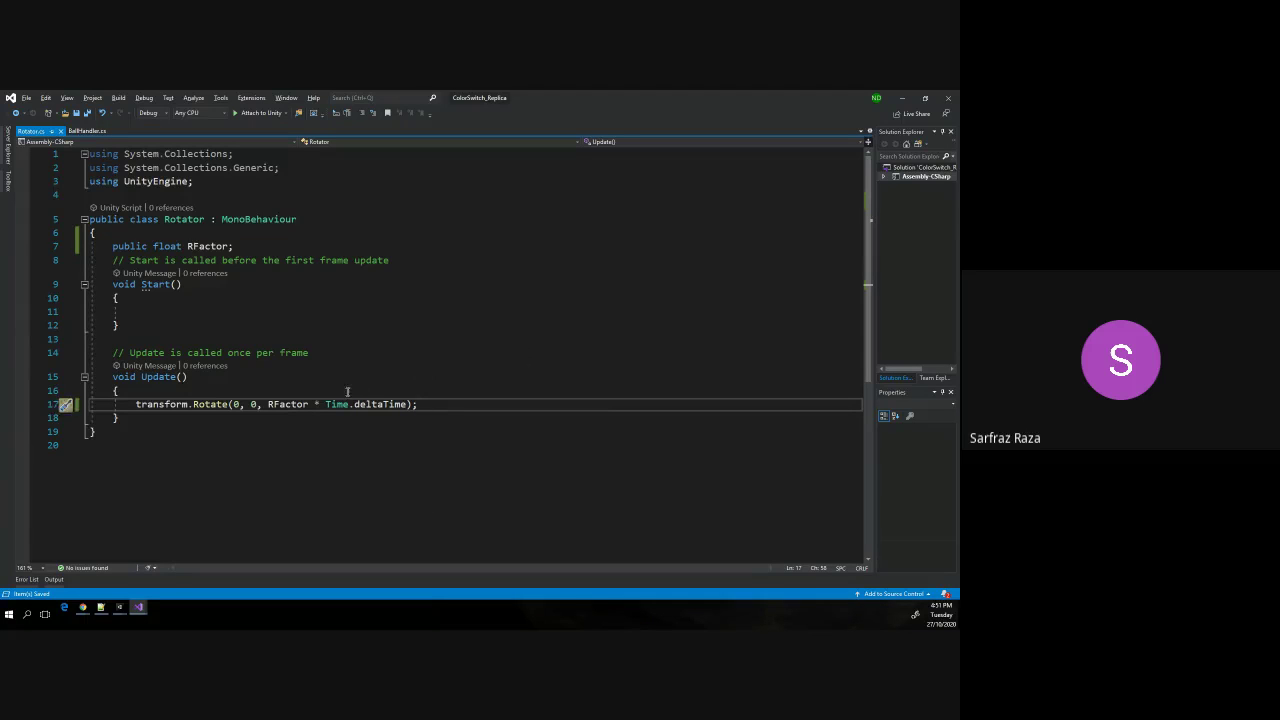
Highlight RFactor * Time.deltaTime to explain it, then go back to Unity.
left_click(267, 404)
mouse_move(407, 404)
left_mouse_down()
mouse_move(267, 404)
mouse_move(405, 404)
left_mouse_up()
left_click(407, 404)
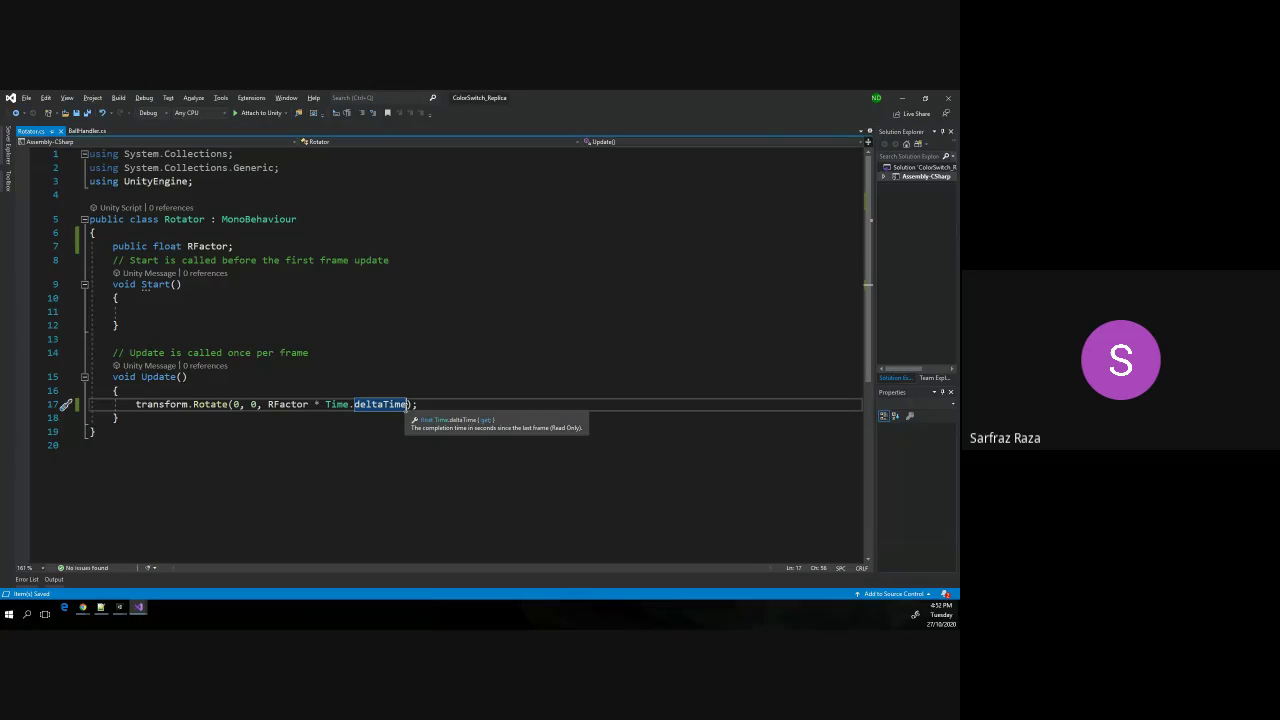
key("alt+Tab")
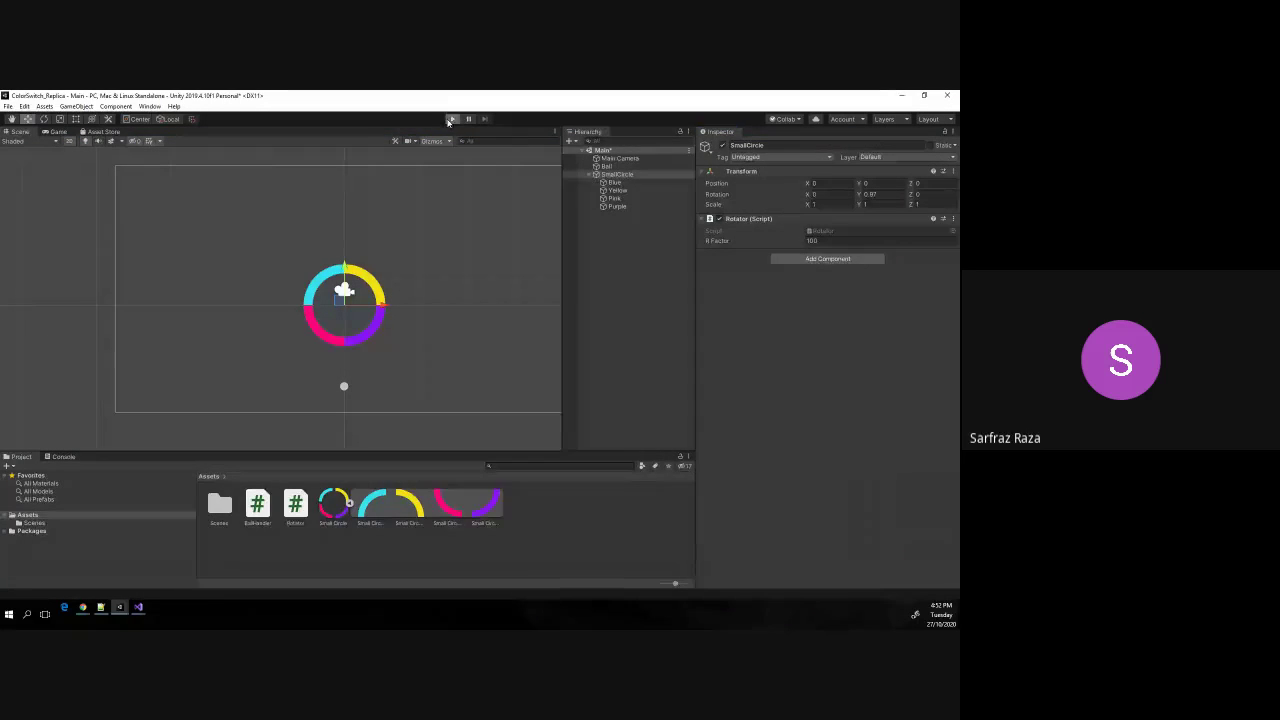
Enter Play mode and make the ball jump four times with Space past the spinning ring.
left_click(451, 119)
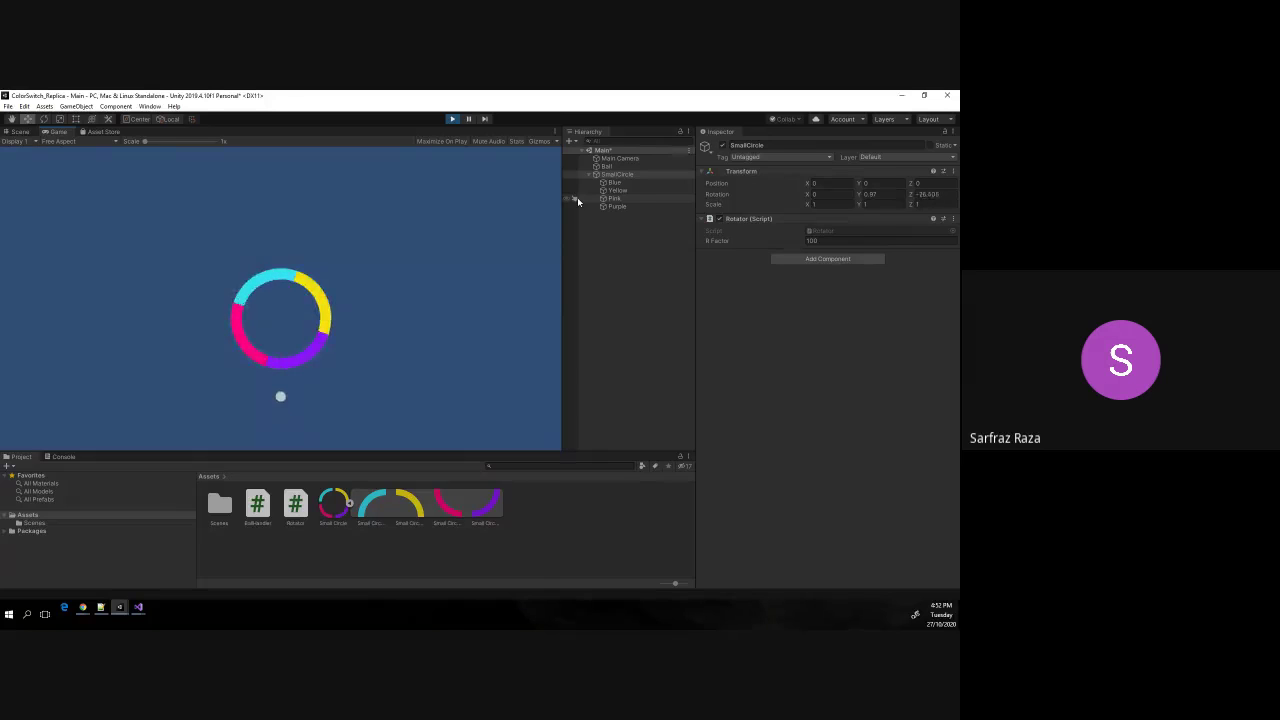
key("space")
key("space")
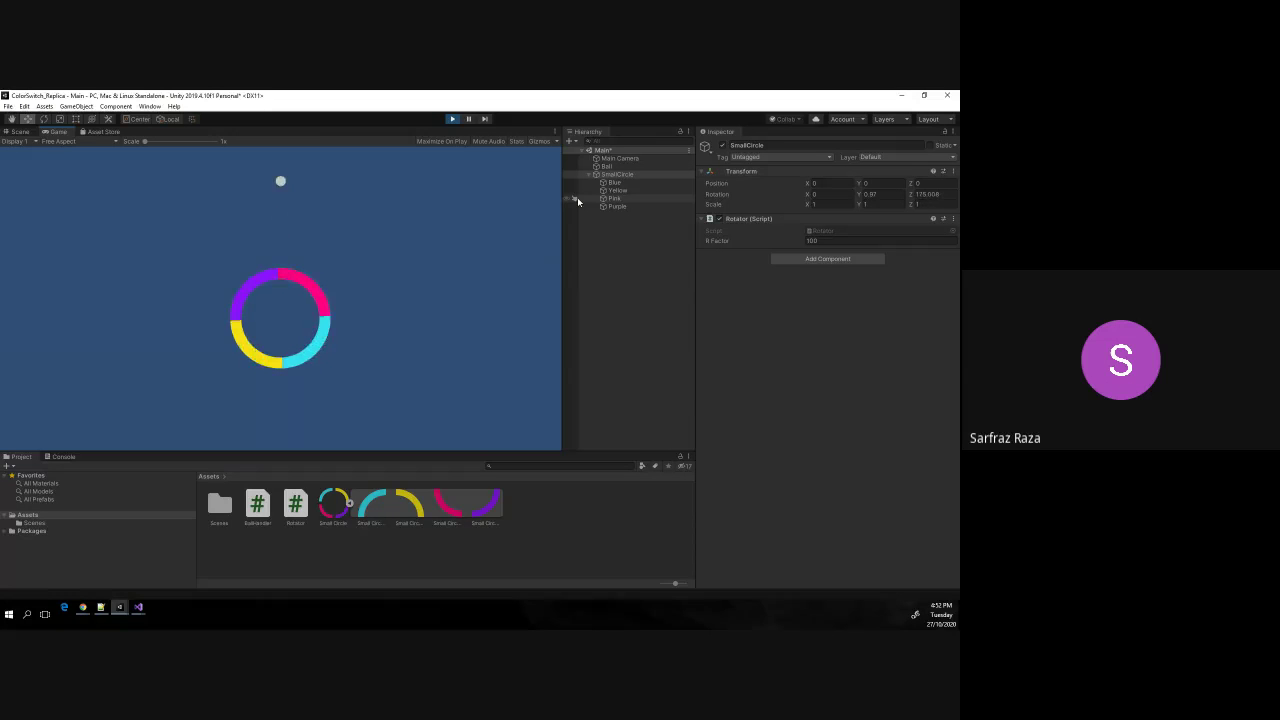
key("space")
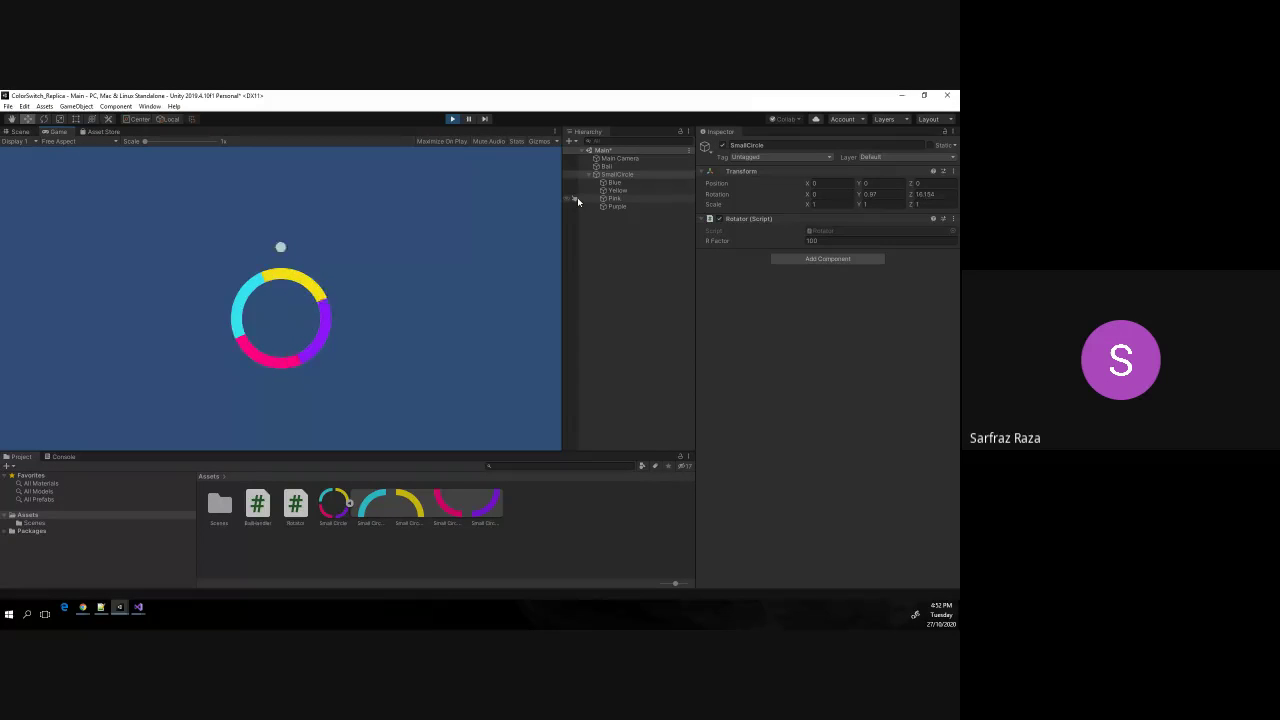
key("space")
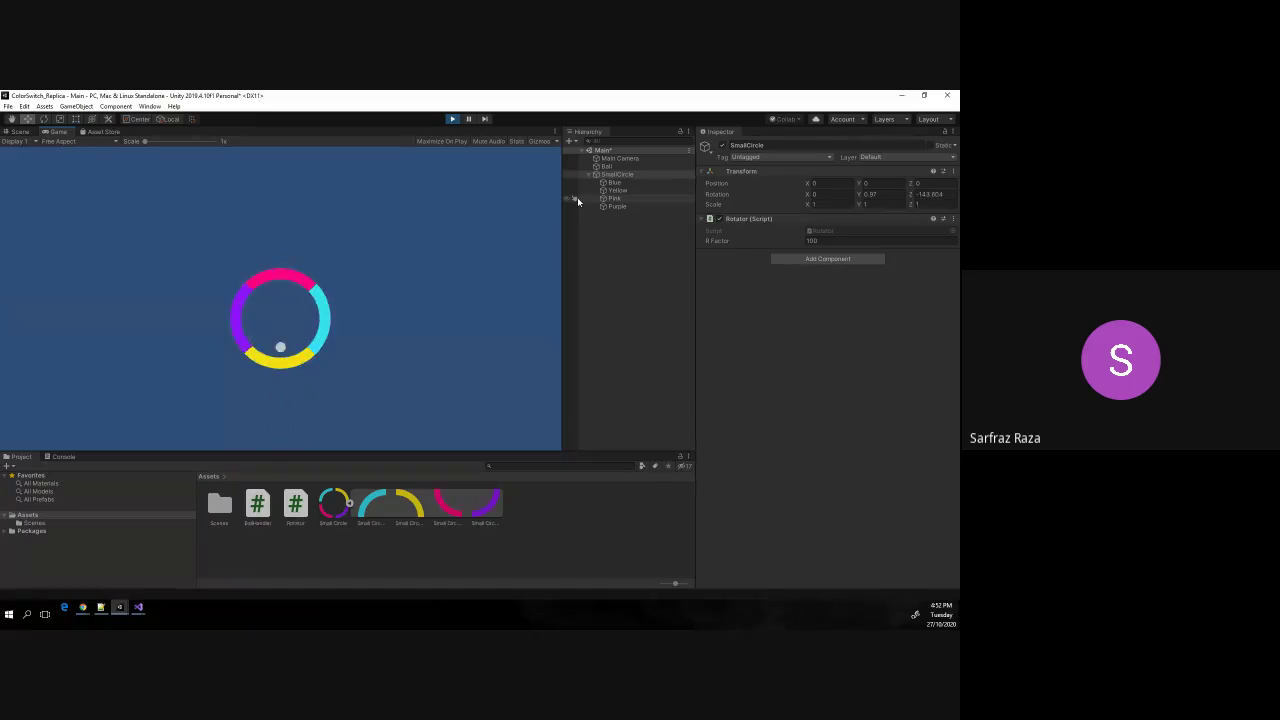
key("space")
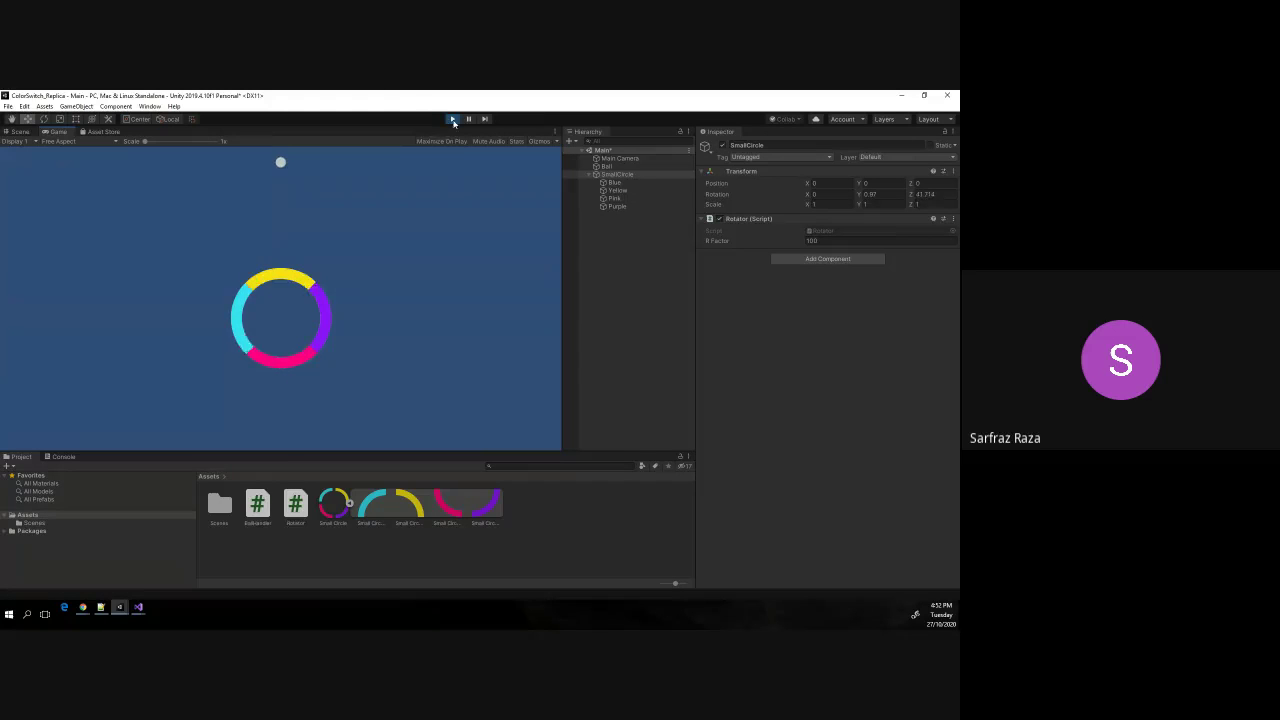
Exit Play mode, zoom the Scene view out, and select the Ball object.
left_click(452, 119)
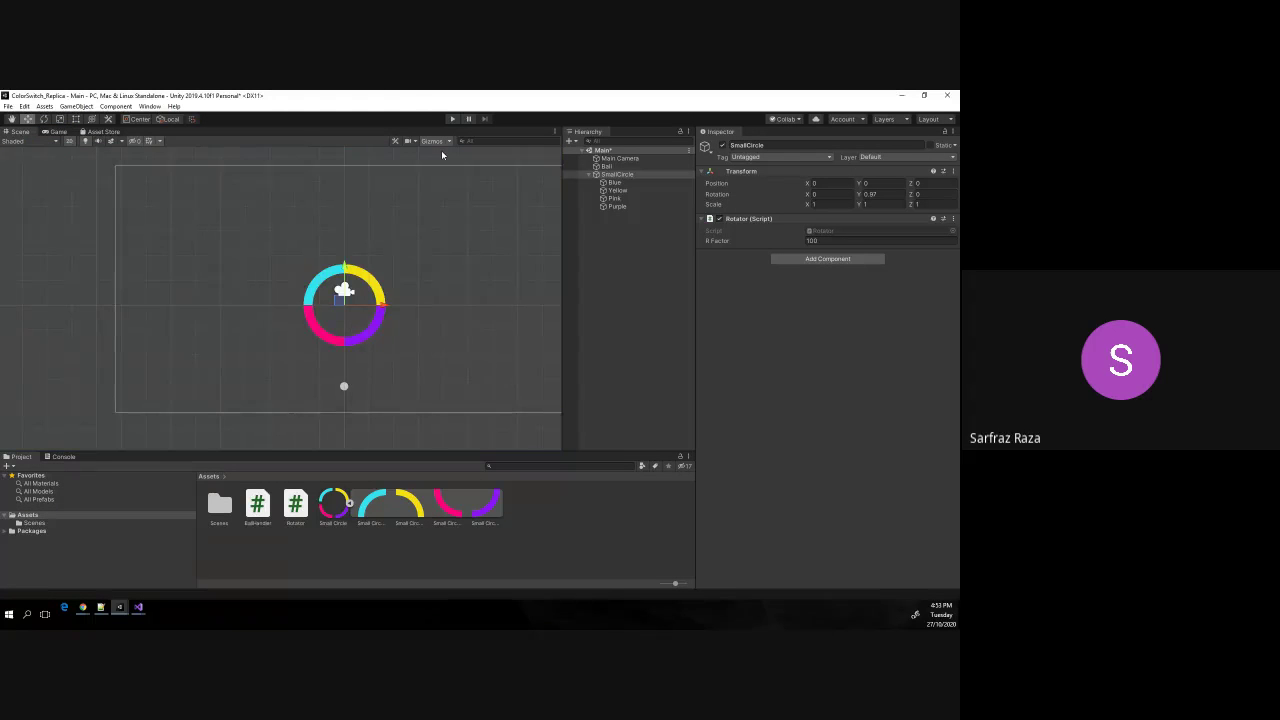
scroll(398, 268, "down", 1)
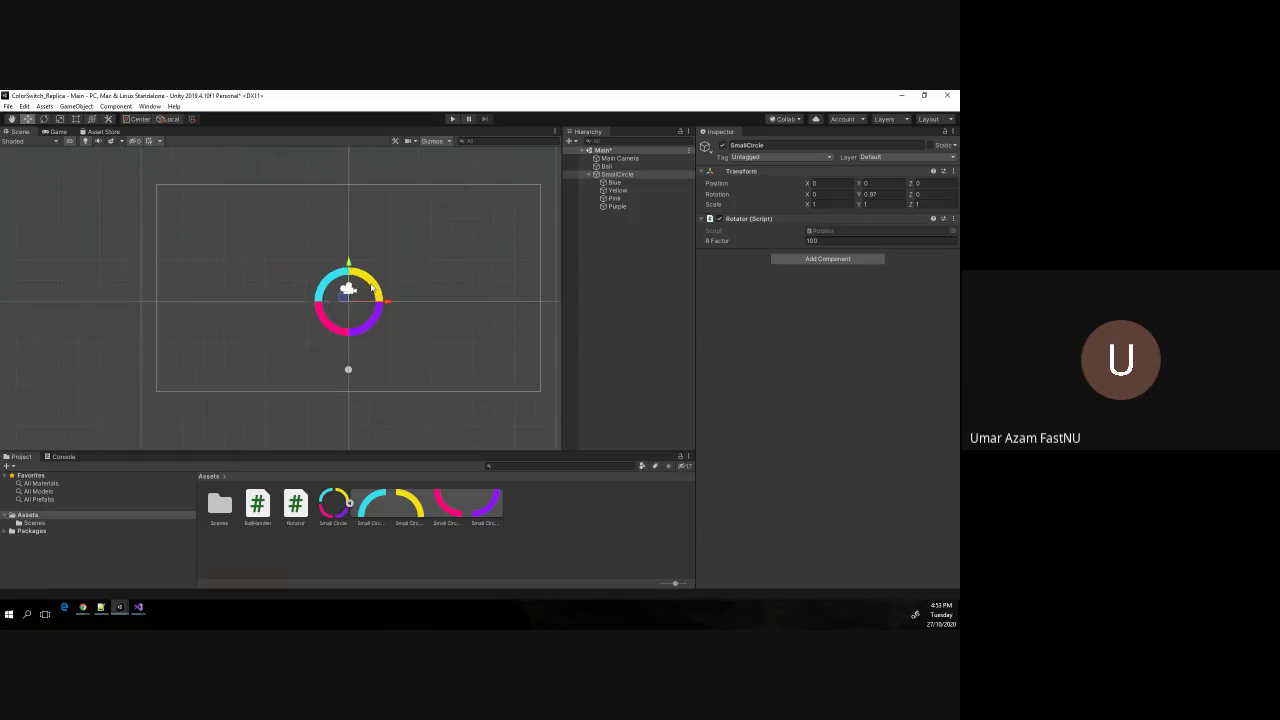
scroll(398, 268, "down", 1)
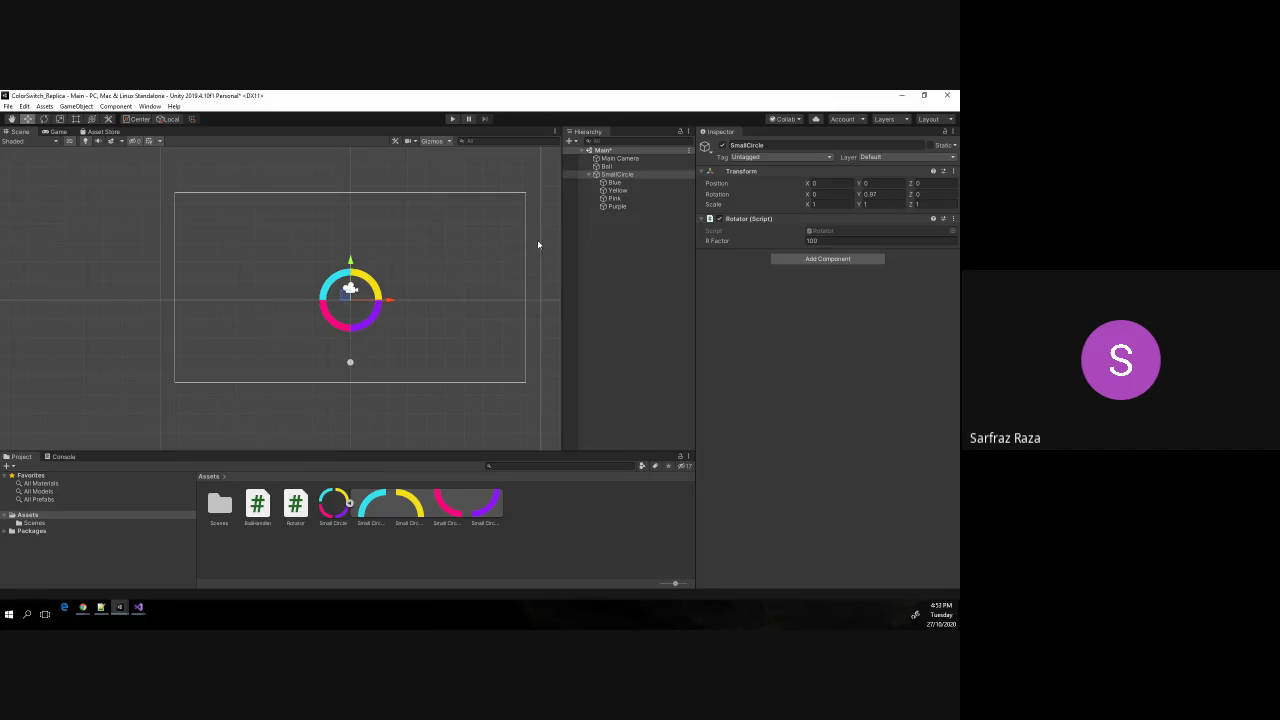
left_click(608, 166)
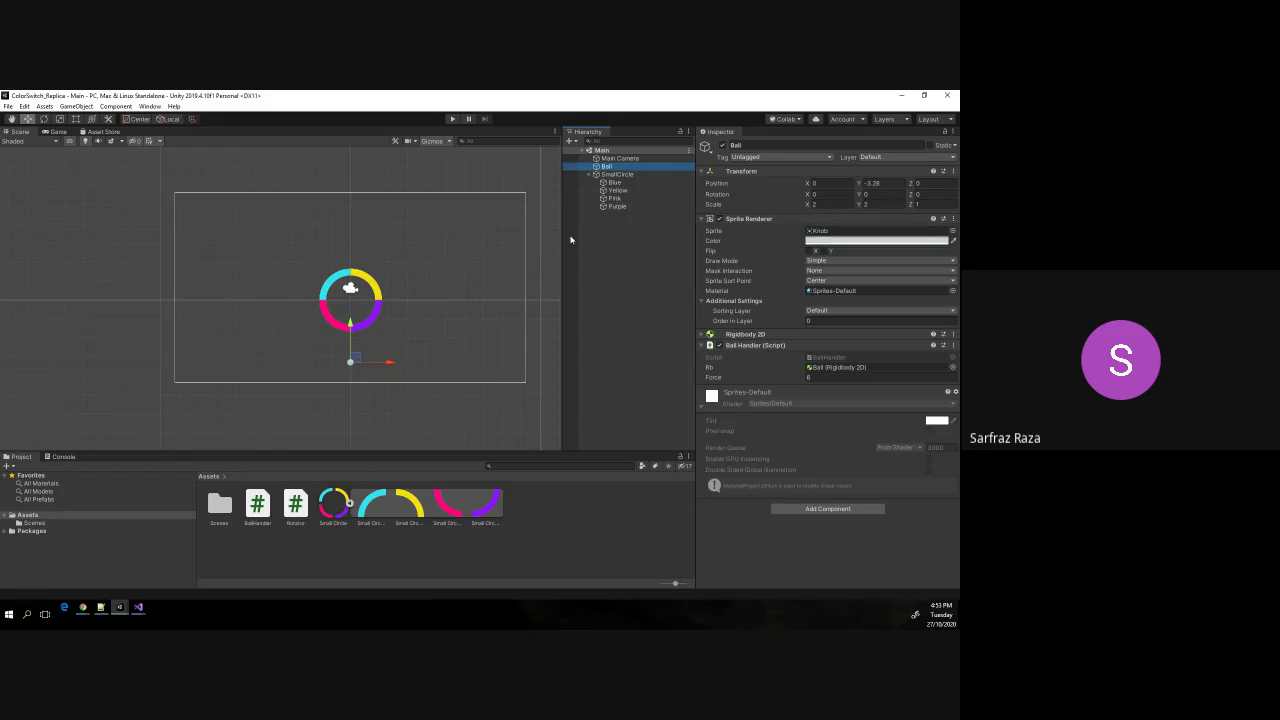
Add 'Color Blue, Yellow, Pink, Purple;' on a new line under RFactor in Rotator.cs and save.
key("alt+Tab")
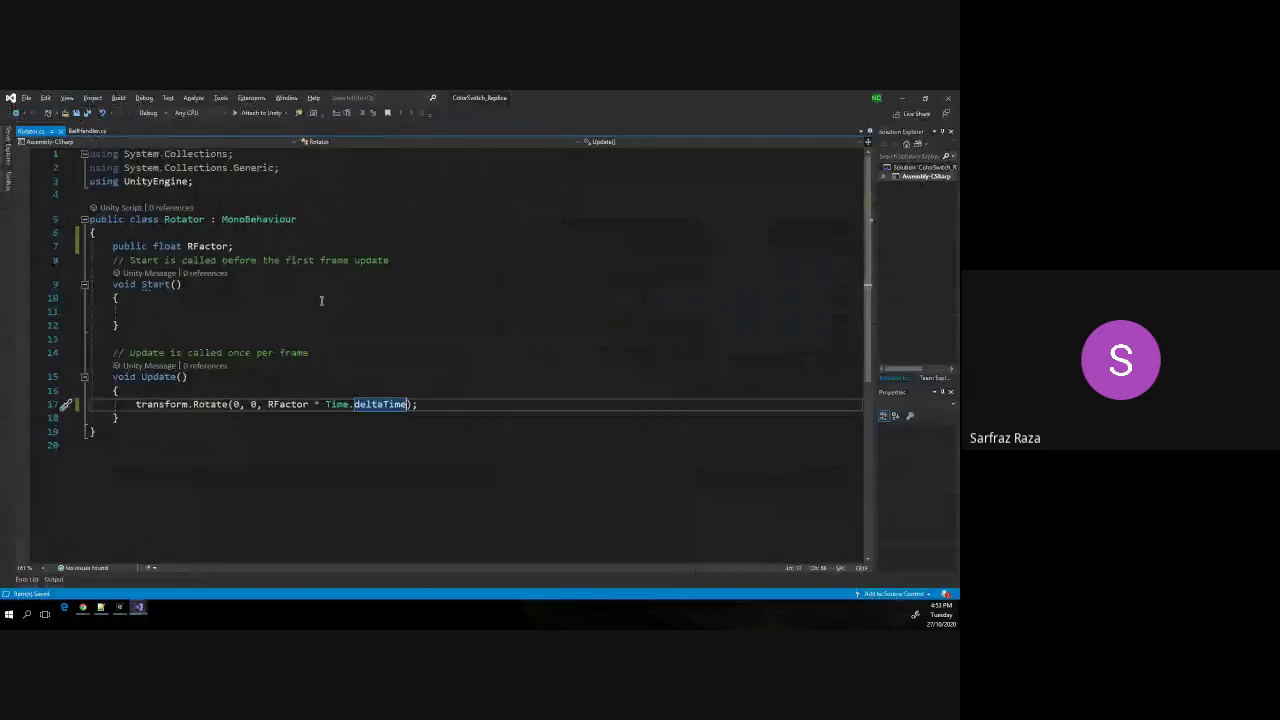
key("alt+Tab")
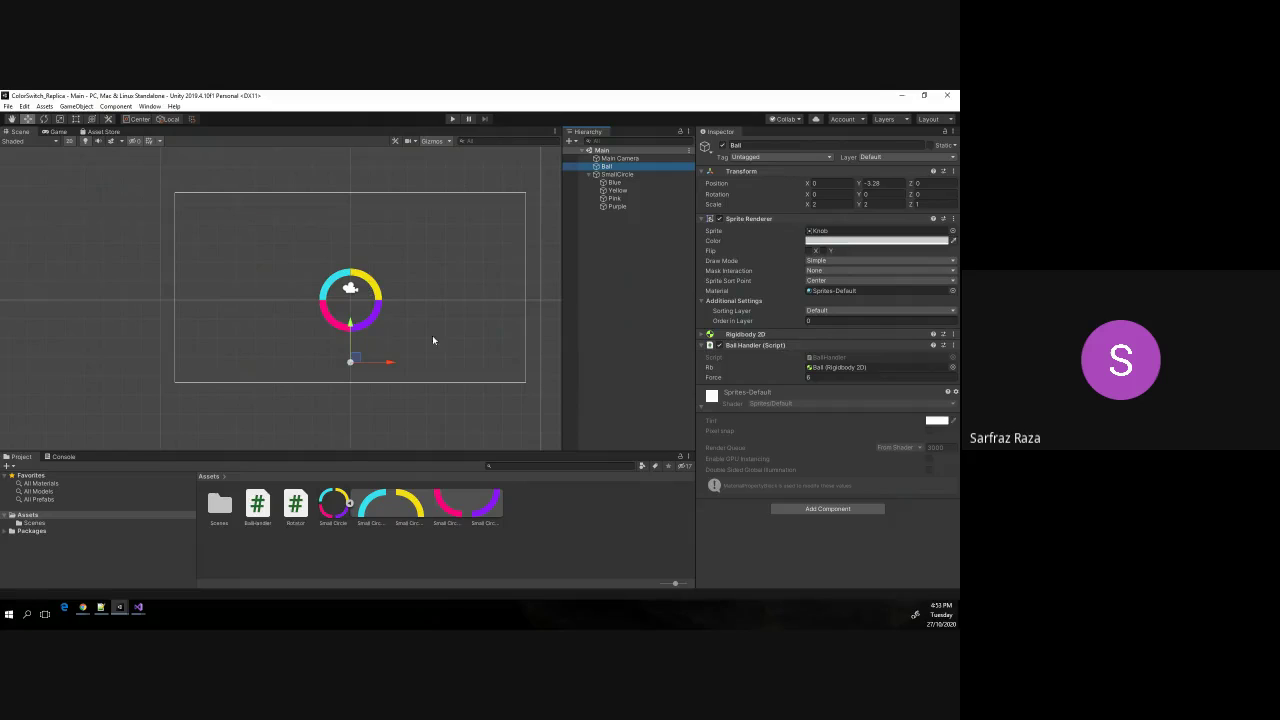
key("alt+Tab")
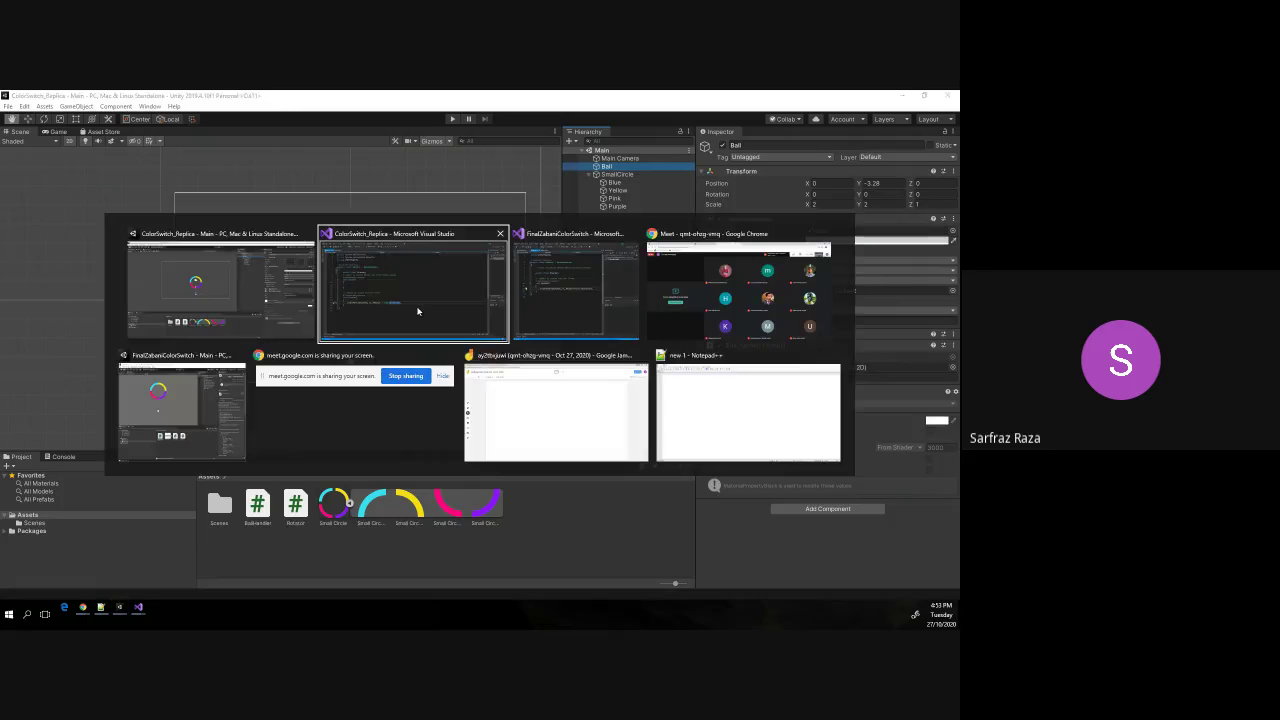
left_click(417, 312)
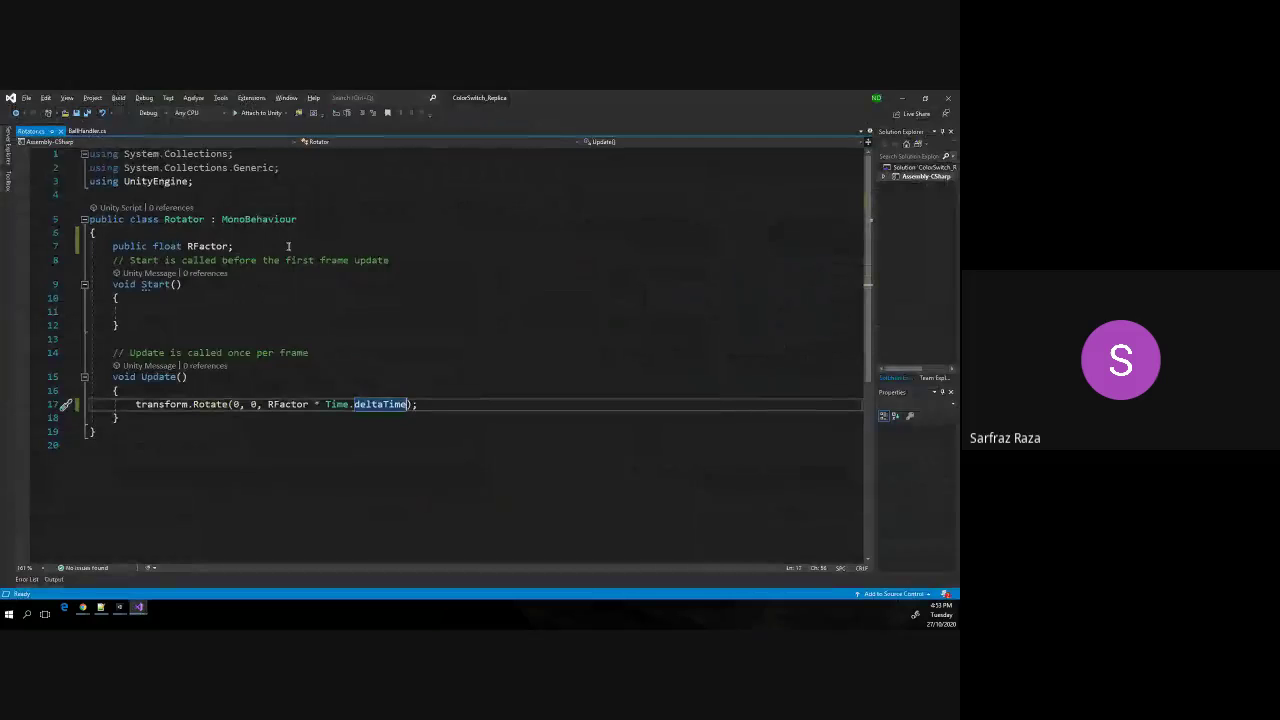
left_click(258, 247)
key("Return")
key("Return")
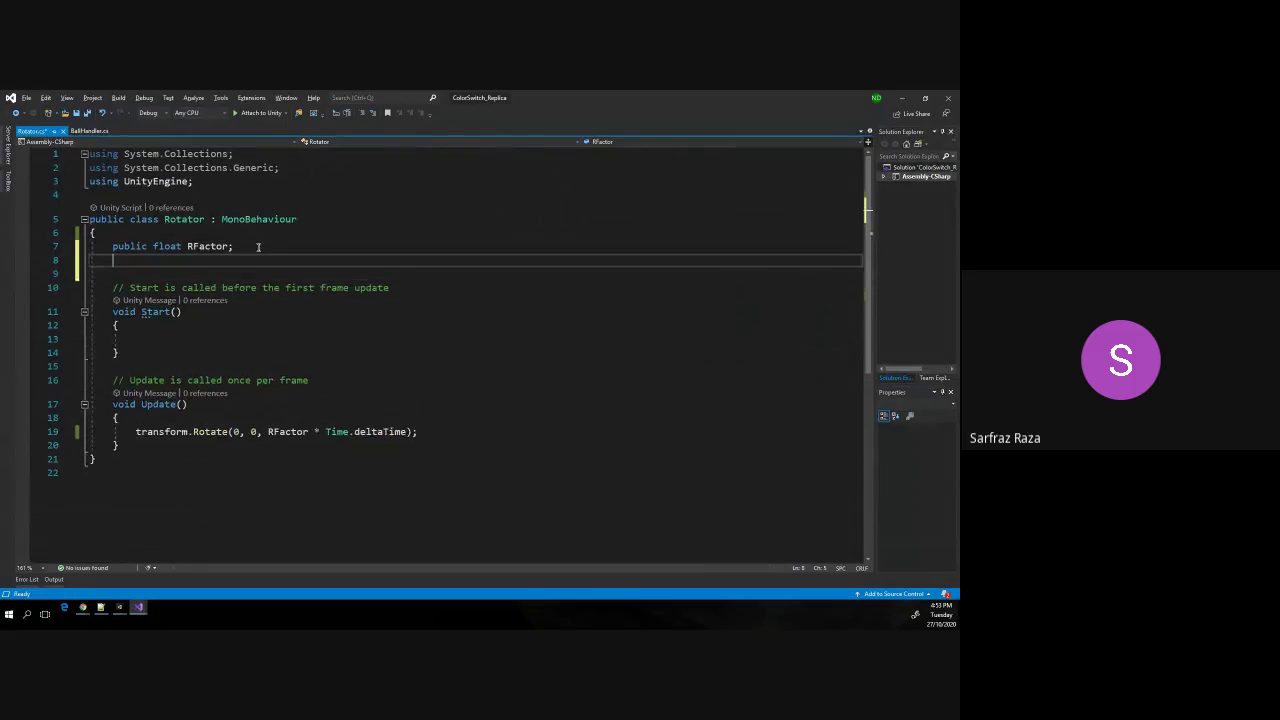
key("Return")
key("Up")
type("Color ")
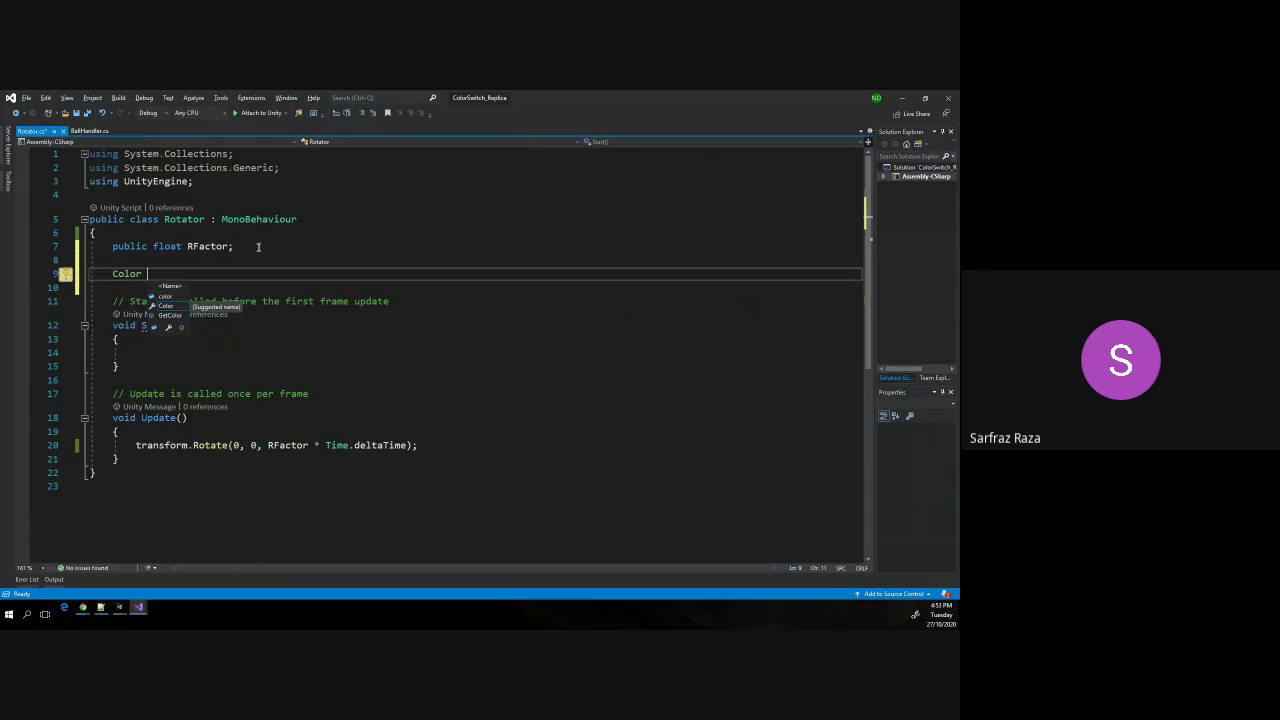
type("B")
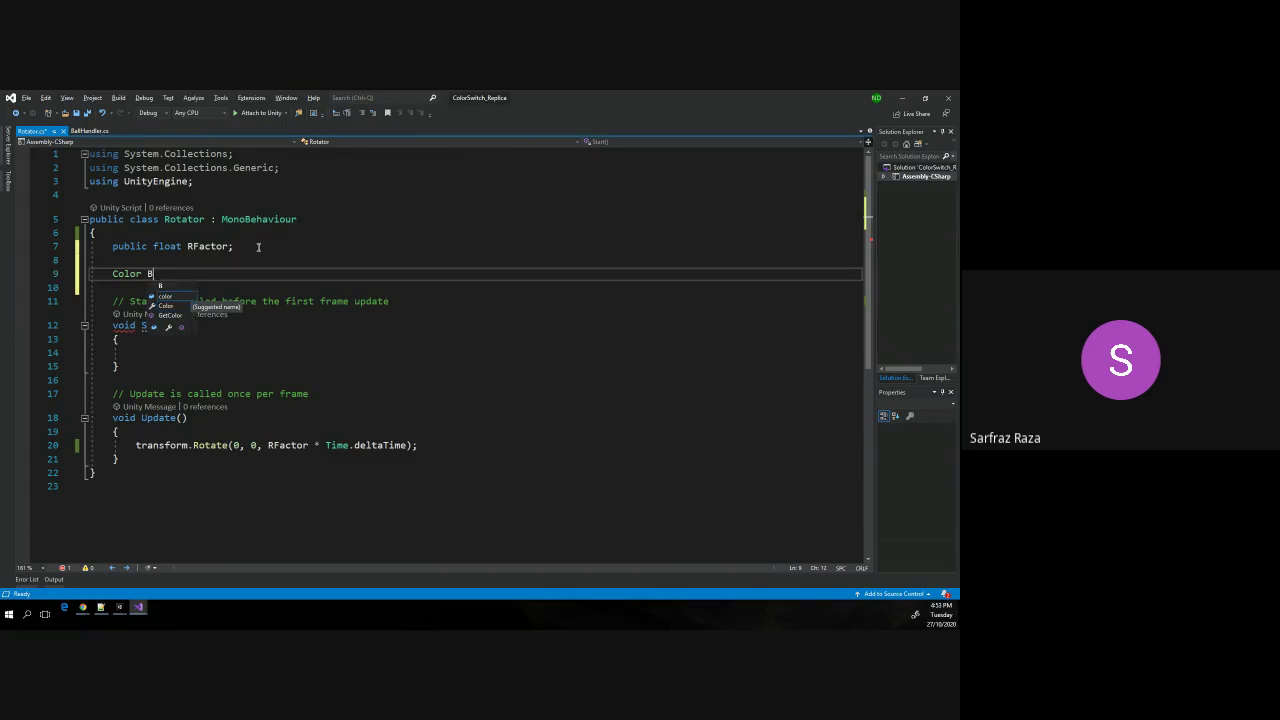
type("lue, Yel")
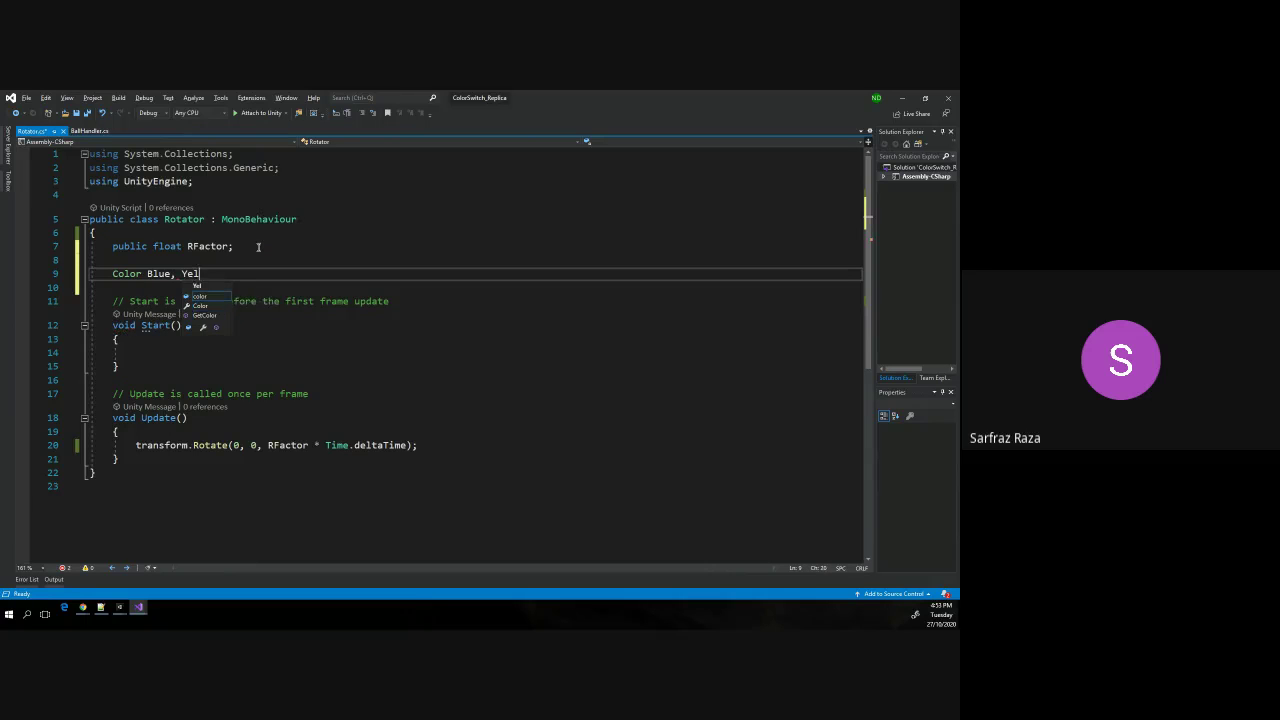
type("low")
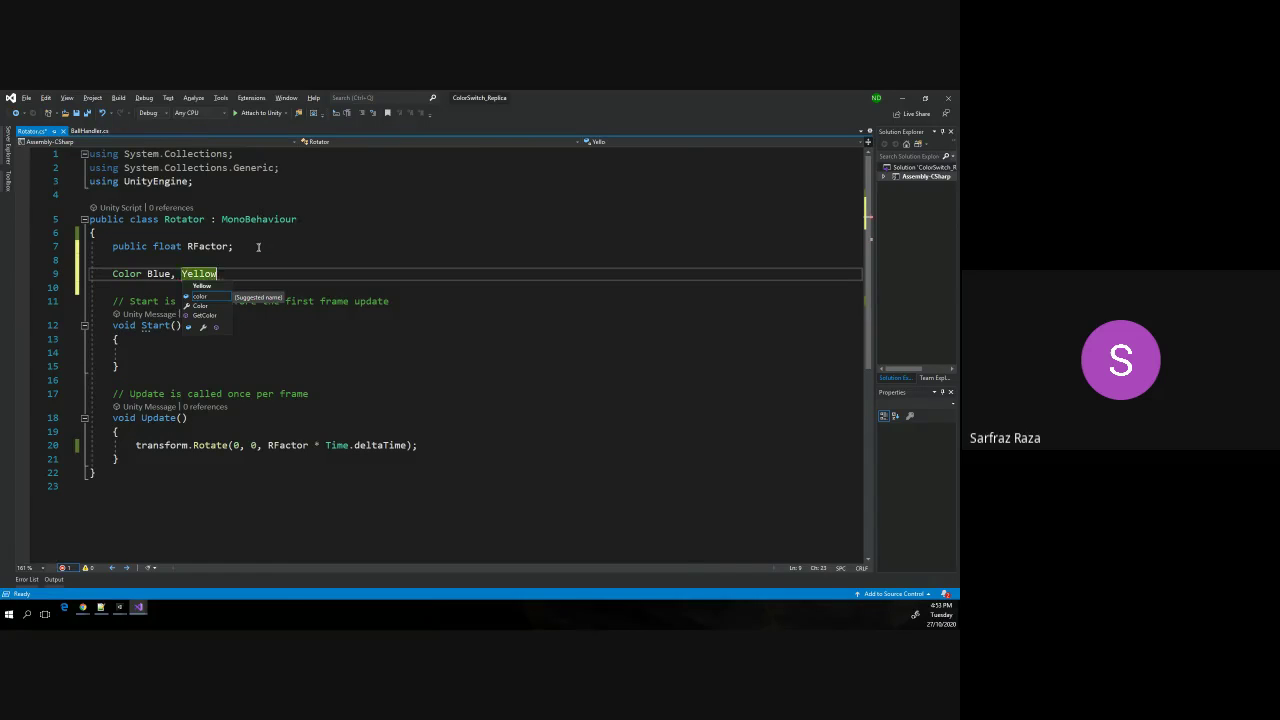
type(", ")
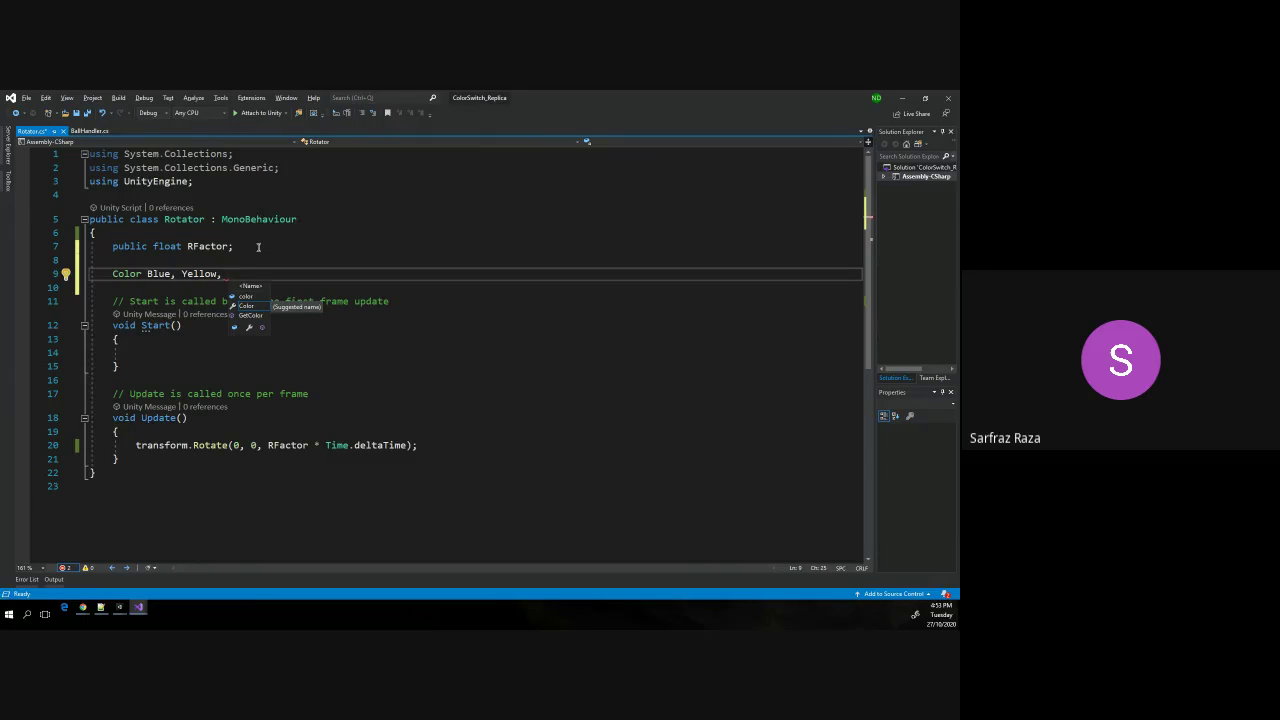
type("Pink, ")
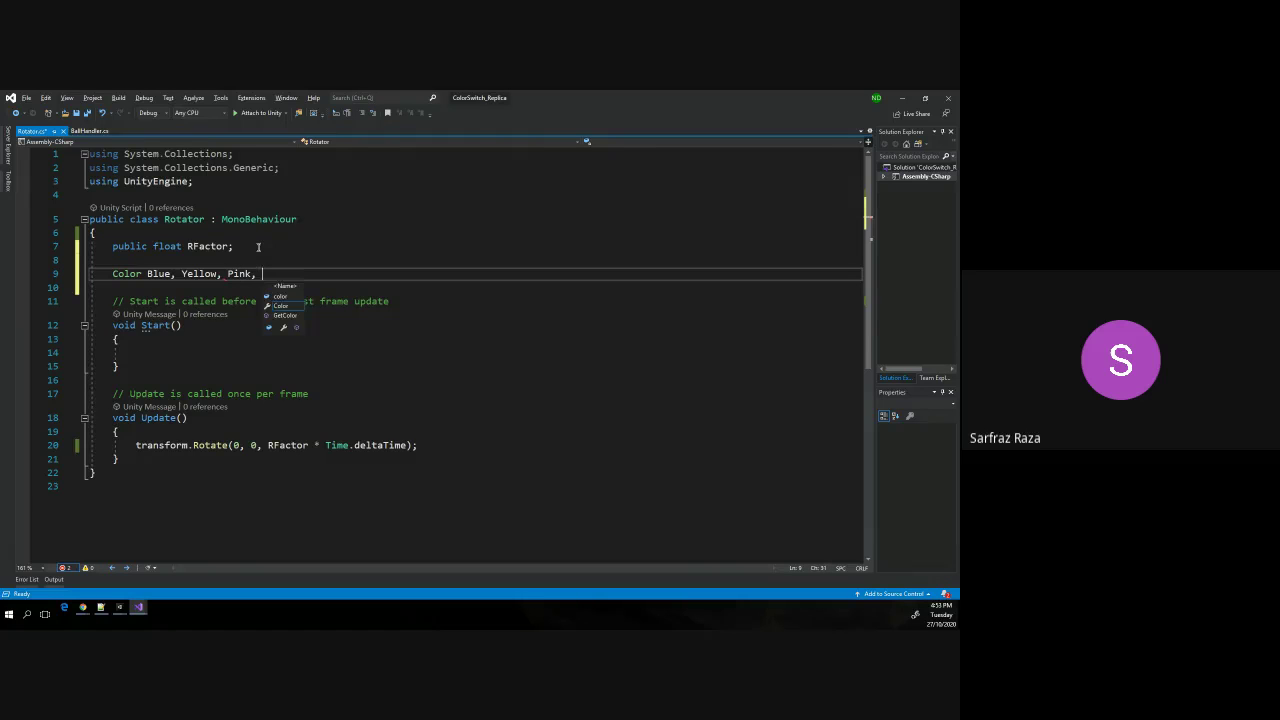
type("Pur")
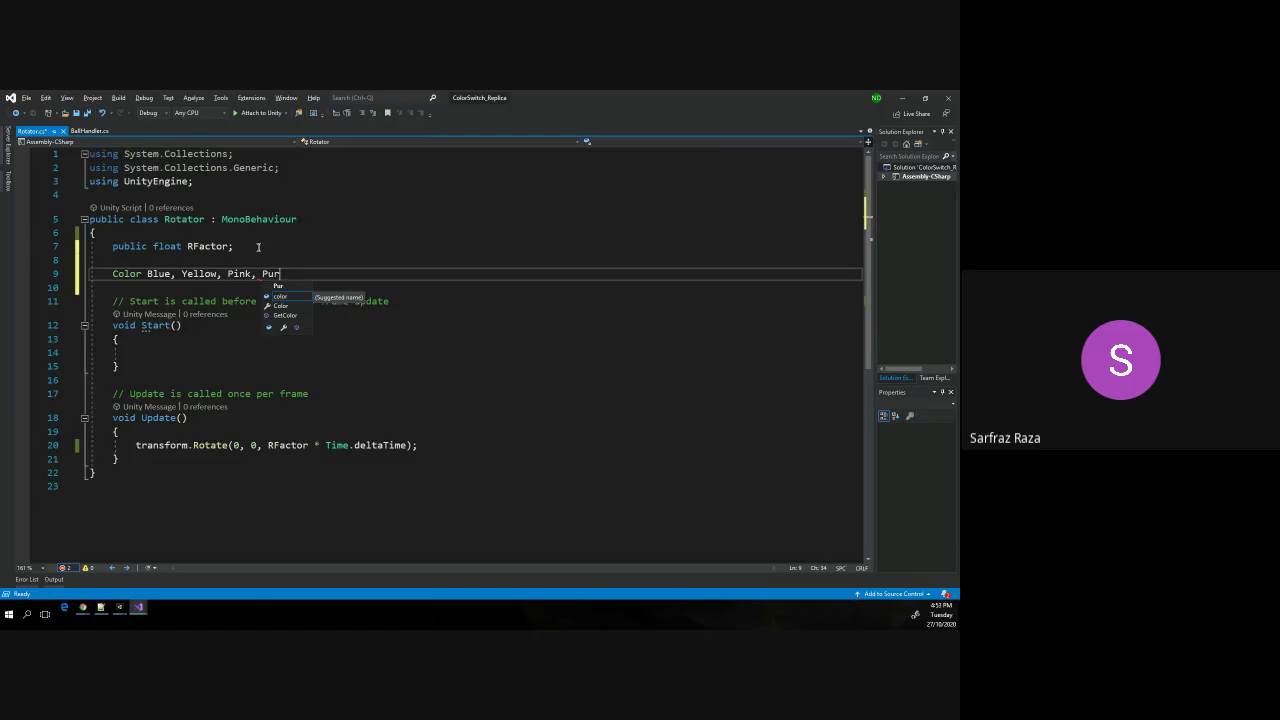
type("ple;")
key("ctrl+s")
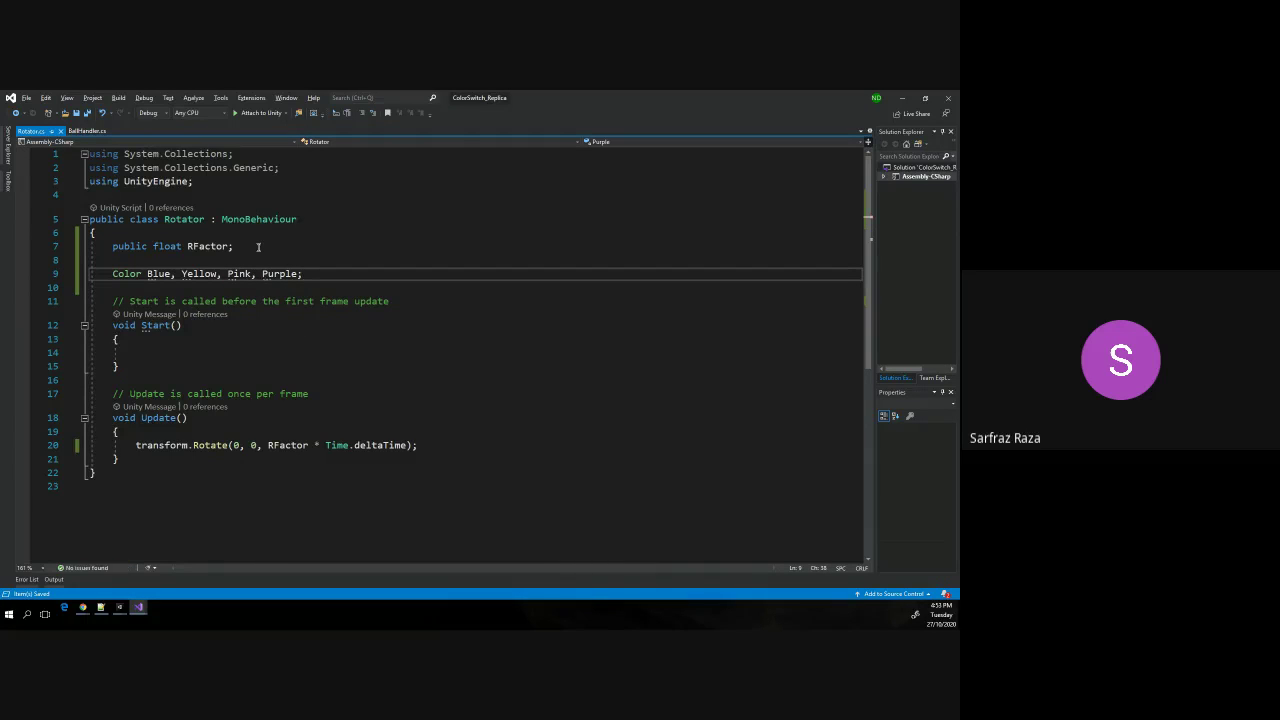
left_click(114, 273)
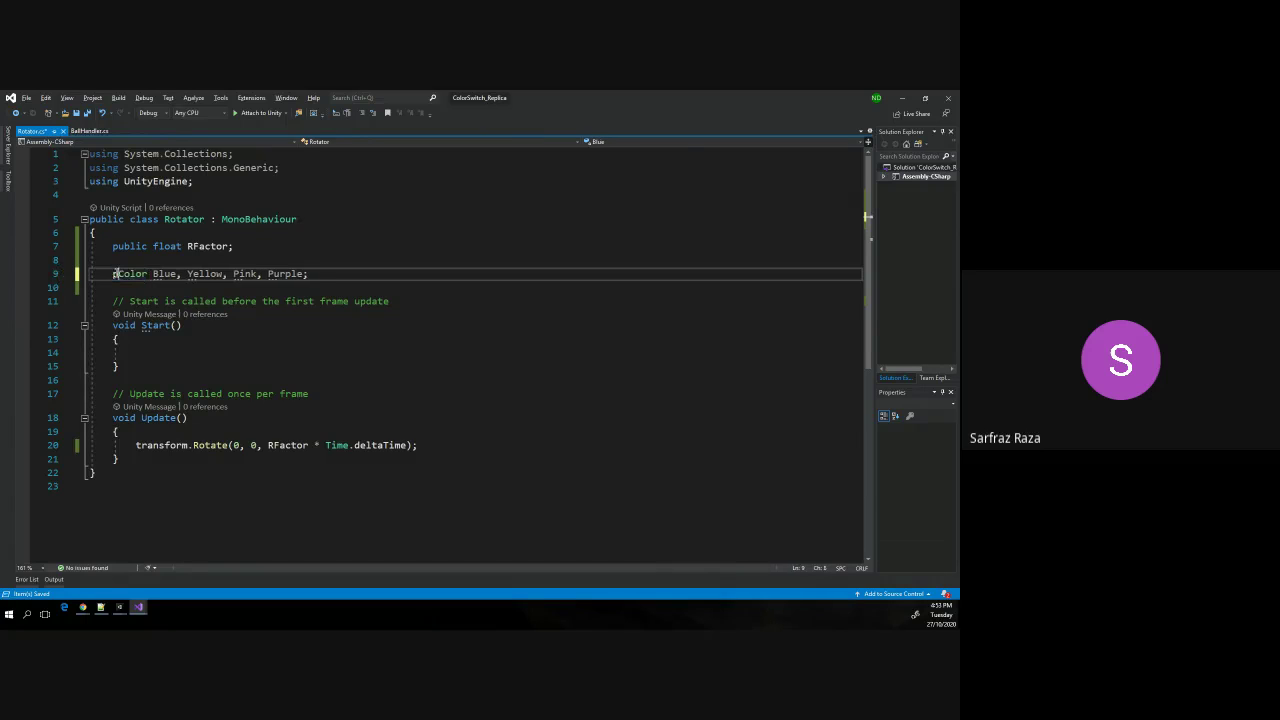
Prefix the Color declaration on line 9 with 'public', then select the Start() method.
type("public")
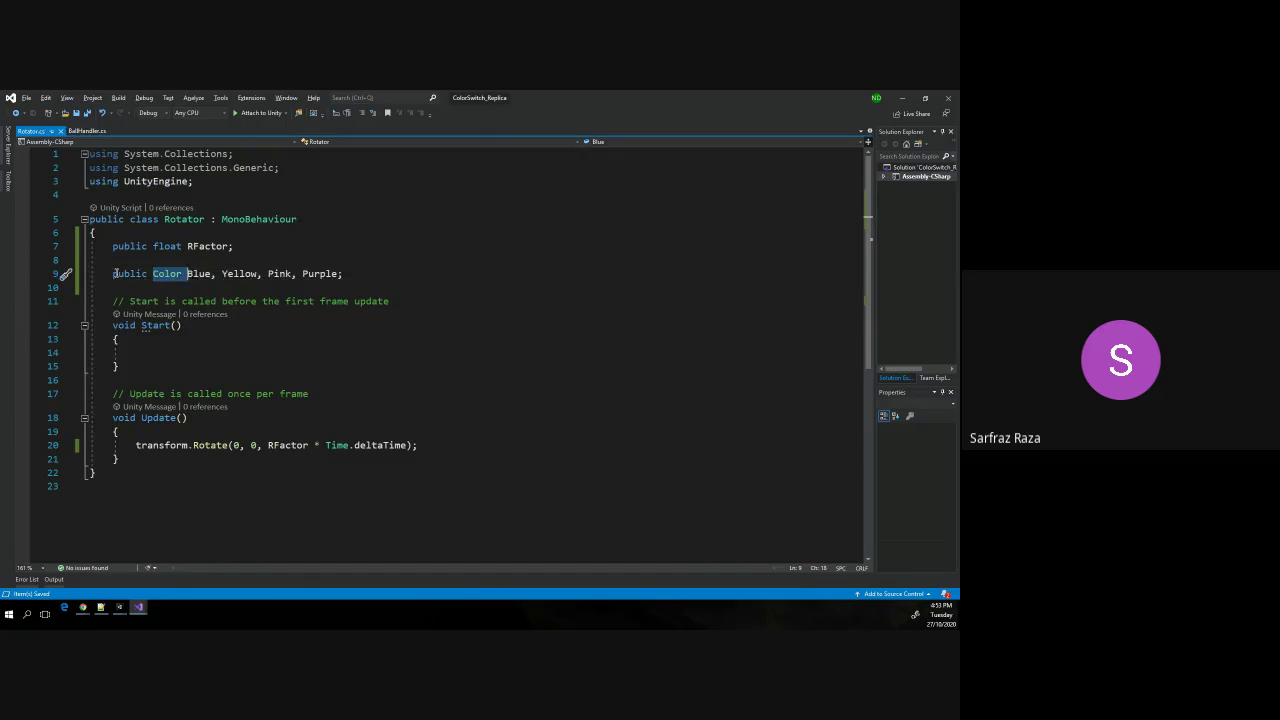
key("ctrl+Right")
left_click(340, 273)
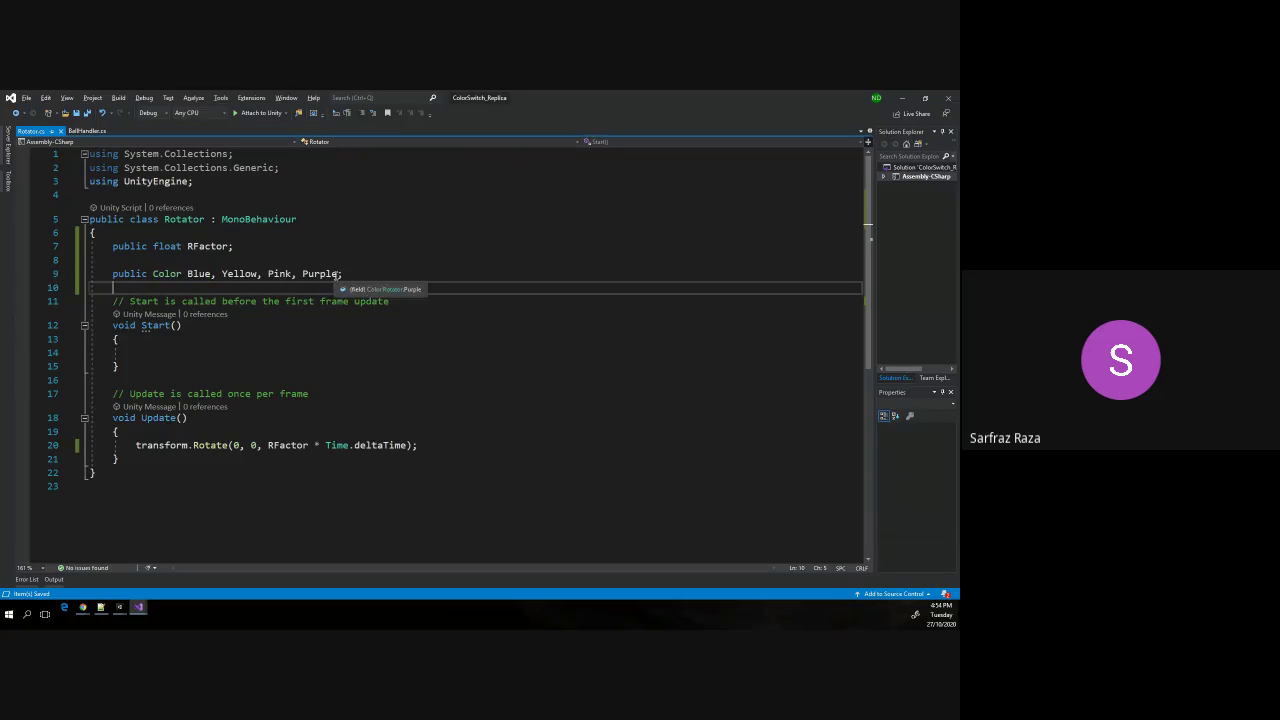
left_click_drag(340, 273, 187, 273)
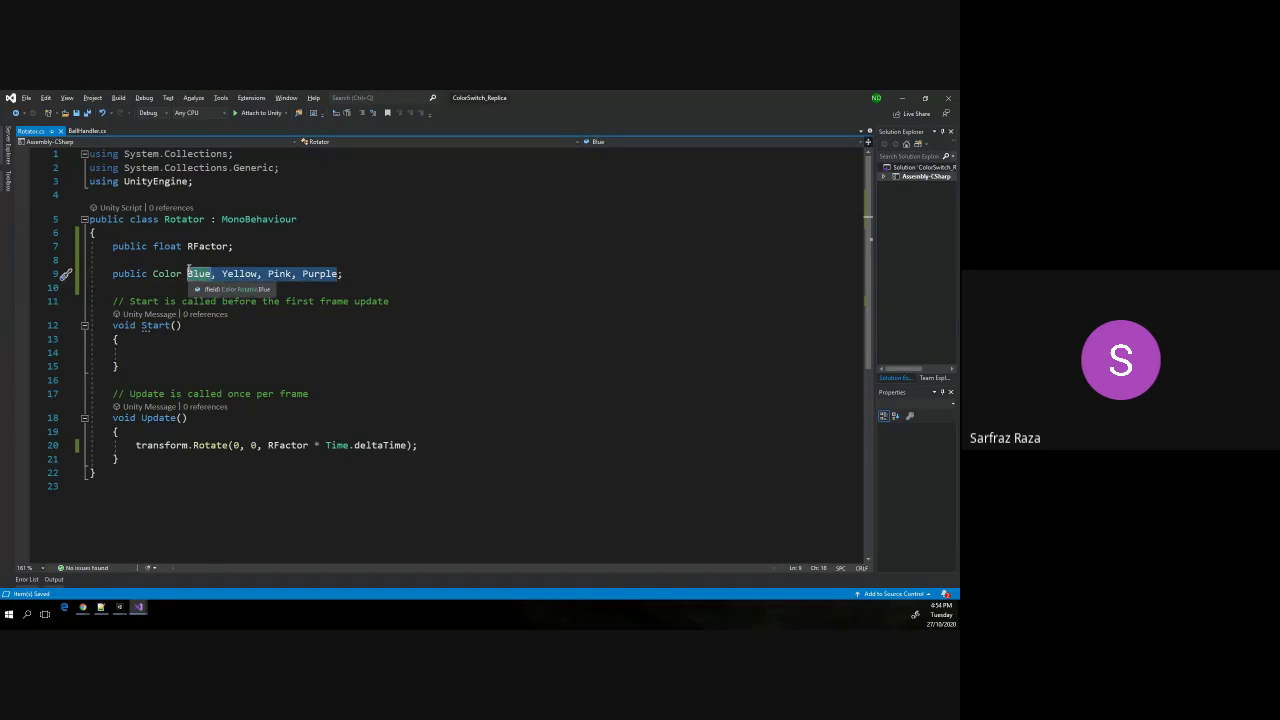
left_click(187, 273)
left_click(190, 273)
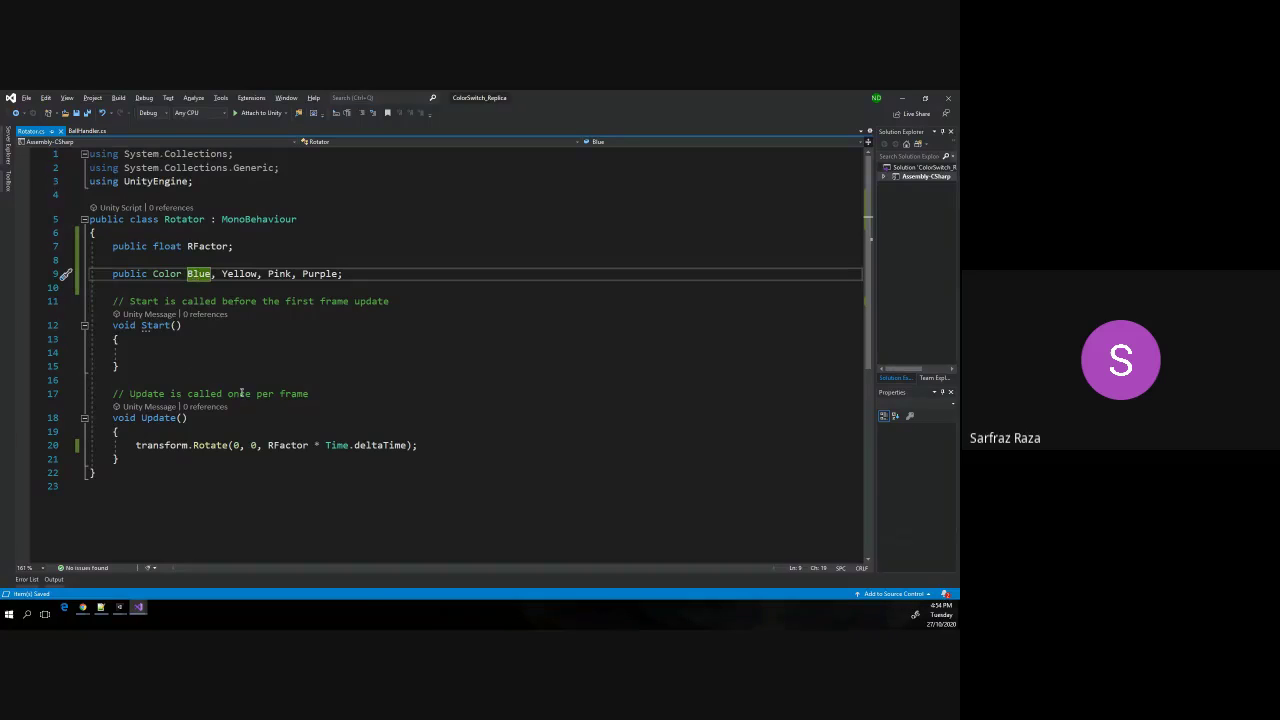
left_click(183, 352)
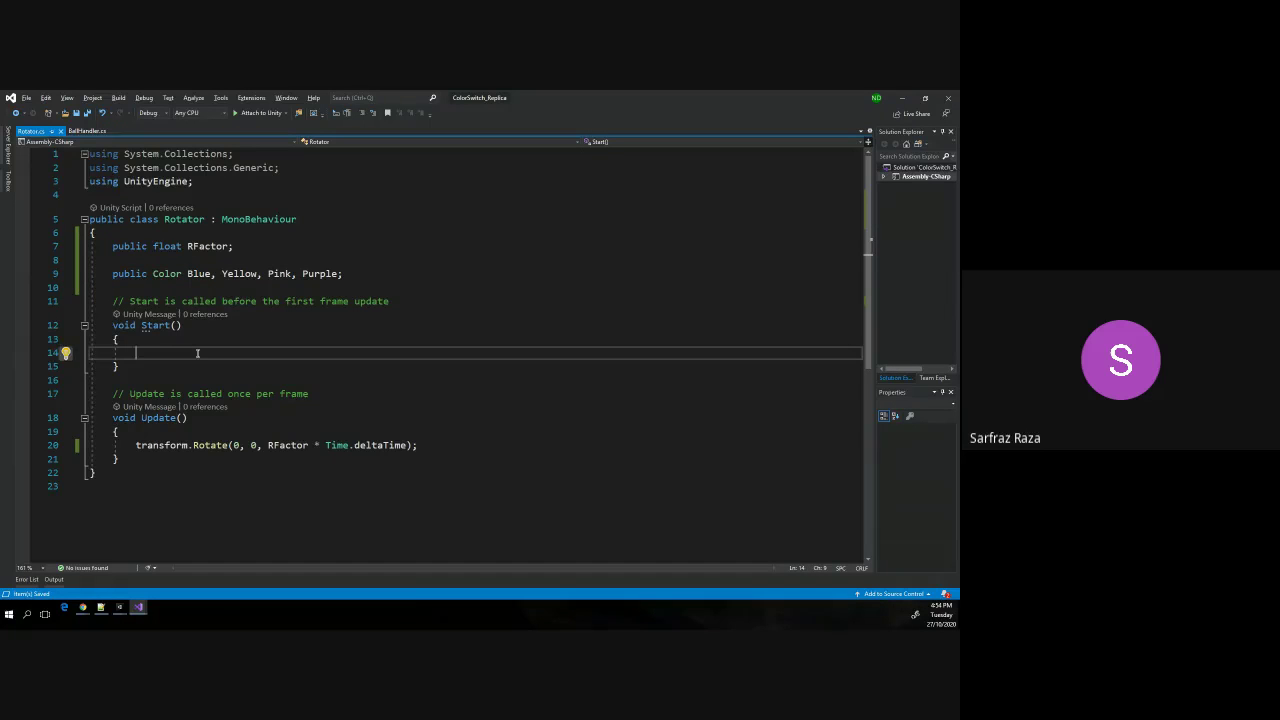
left_click_drag(113, 325, 131, 372)
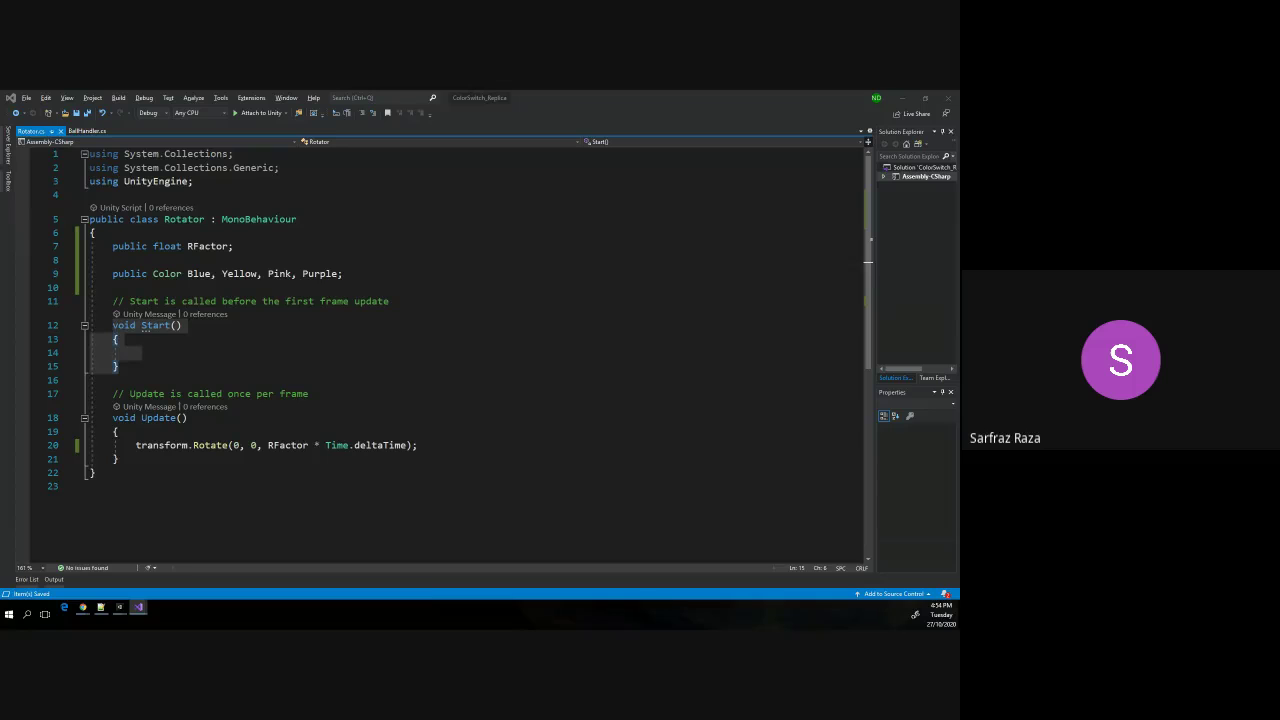
Create an empty void ChooseRandomColor() method with braces below Start().
left_click(212, 341)
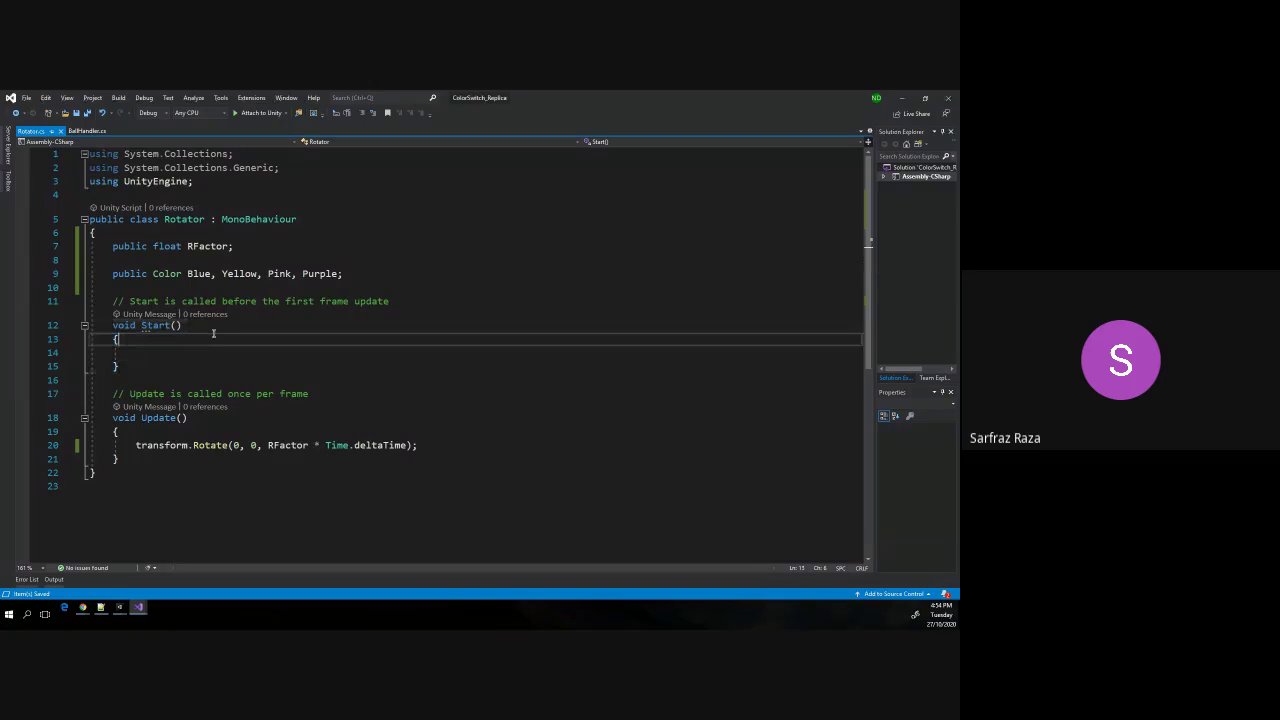
left_click(125, 382)
key("Return")
key("Return")
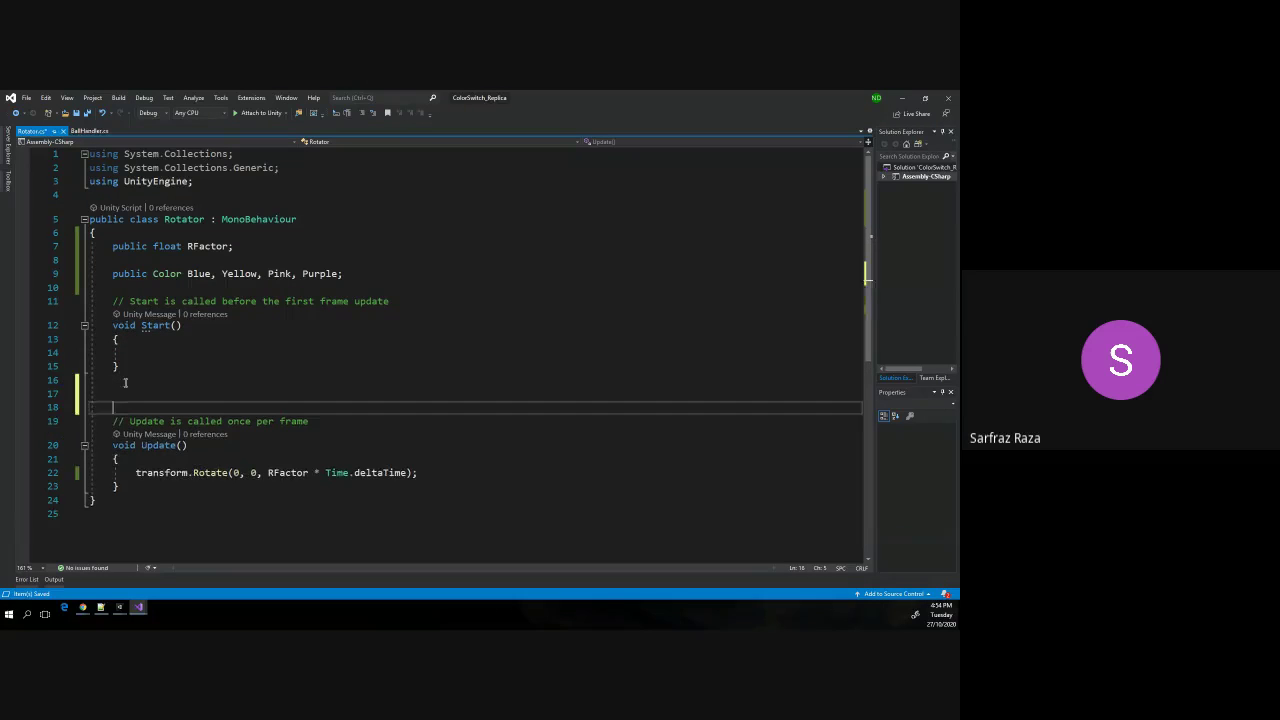
key("Up")
key("Return")
type("vo")
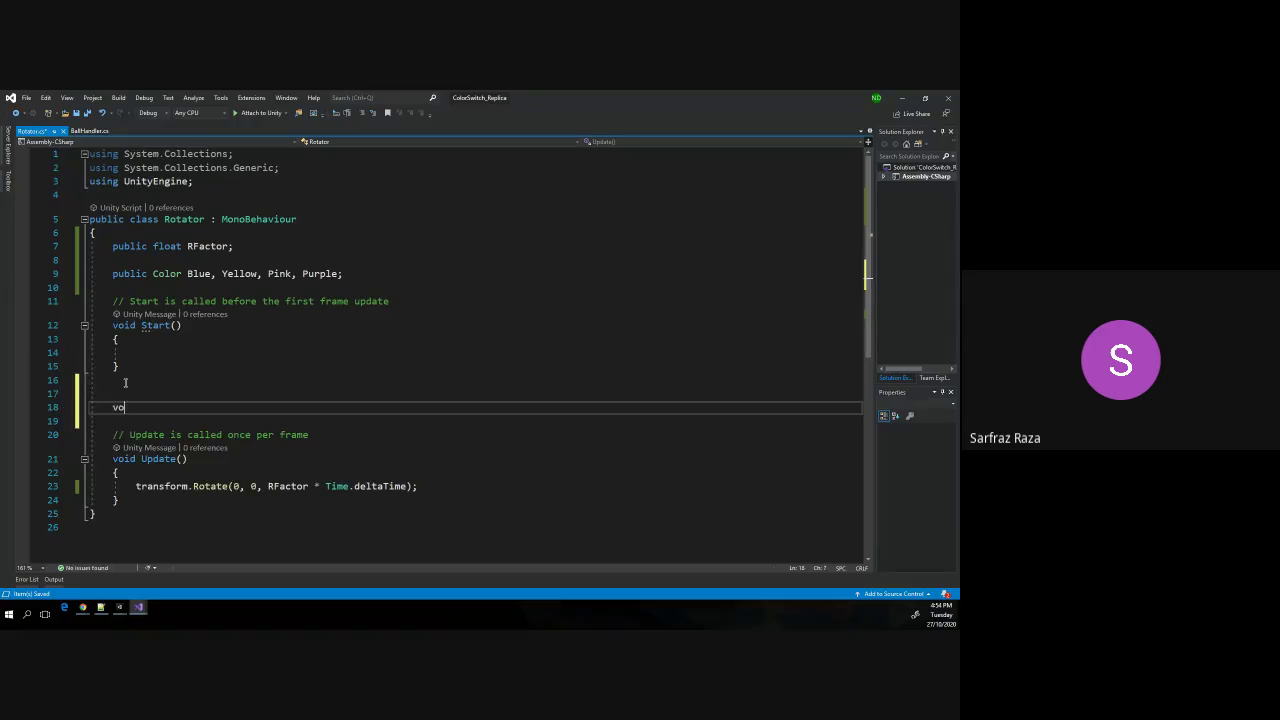
type("id Choose")
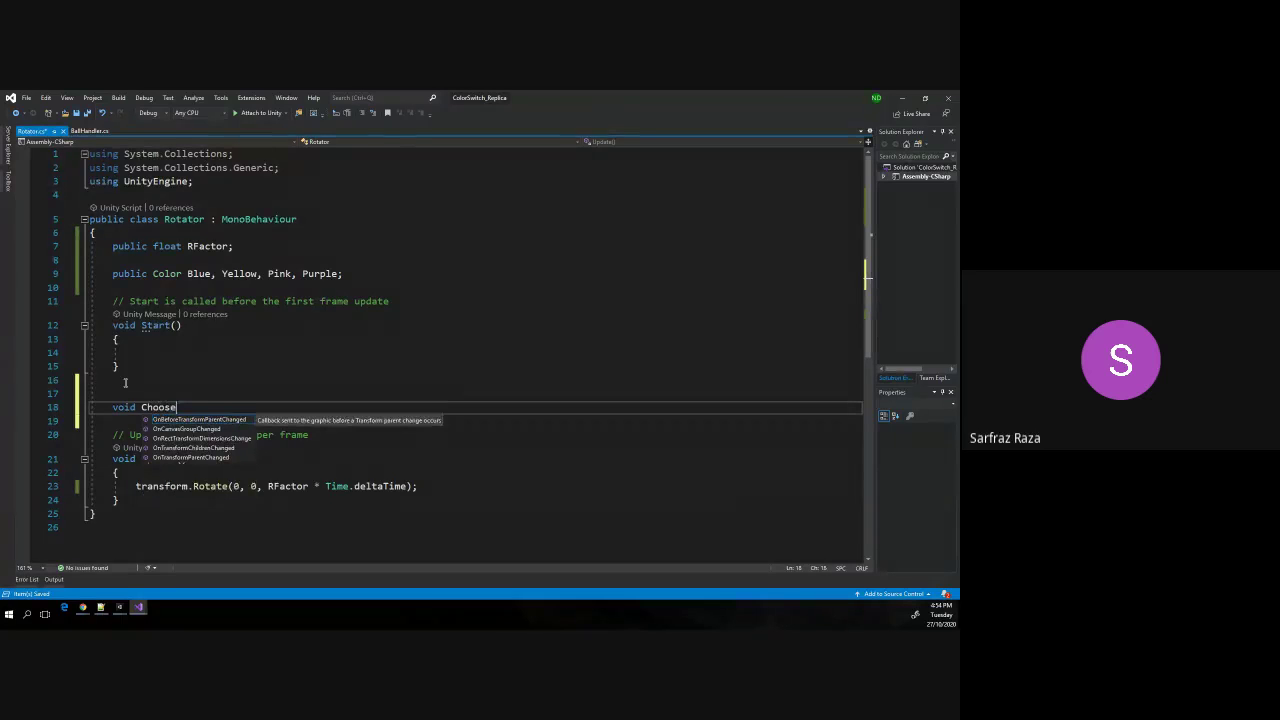
type("RandomCol")
type("or()")
key("Return")
type("{")
key("Return")
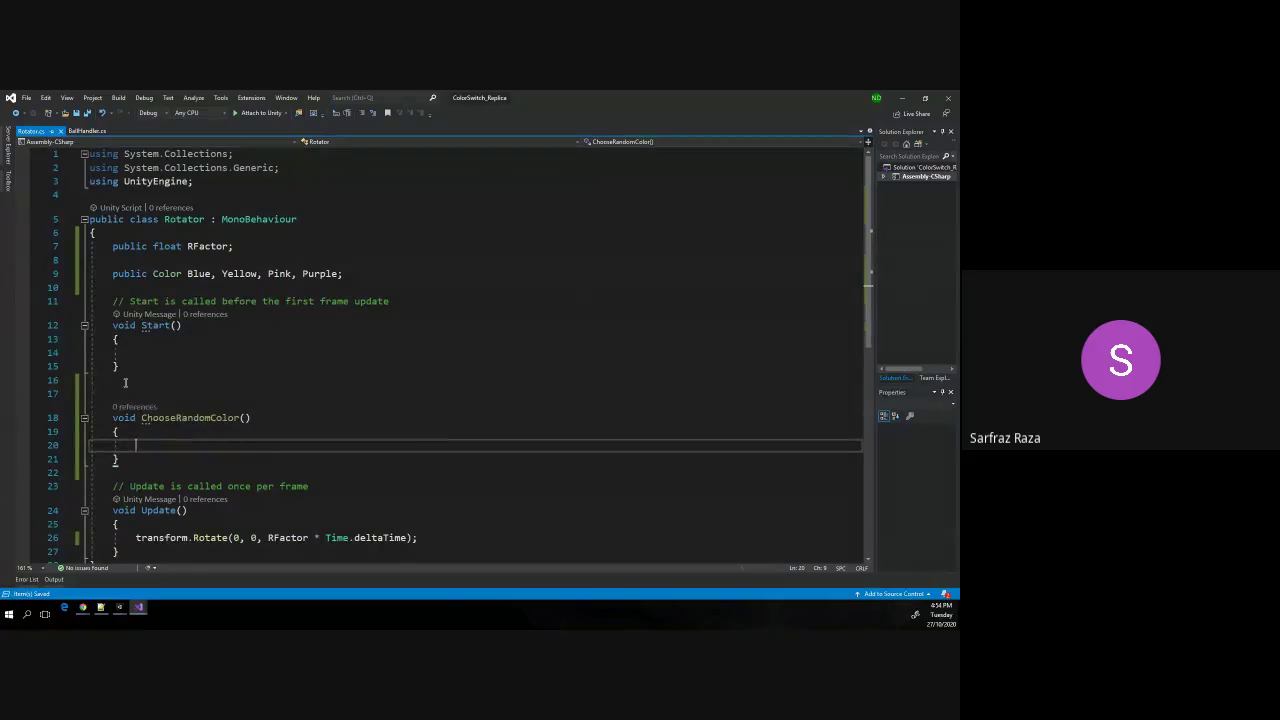
Write int index = Random.Range(0, 4); as the method's first line, using the int overload.
type("int index")
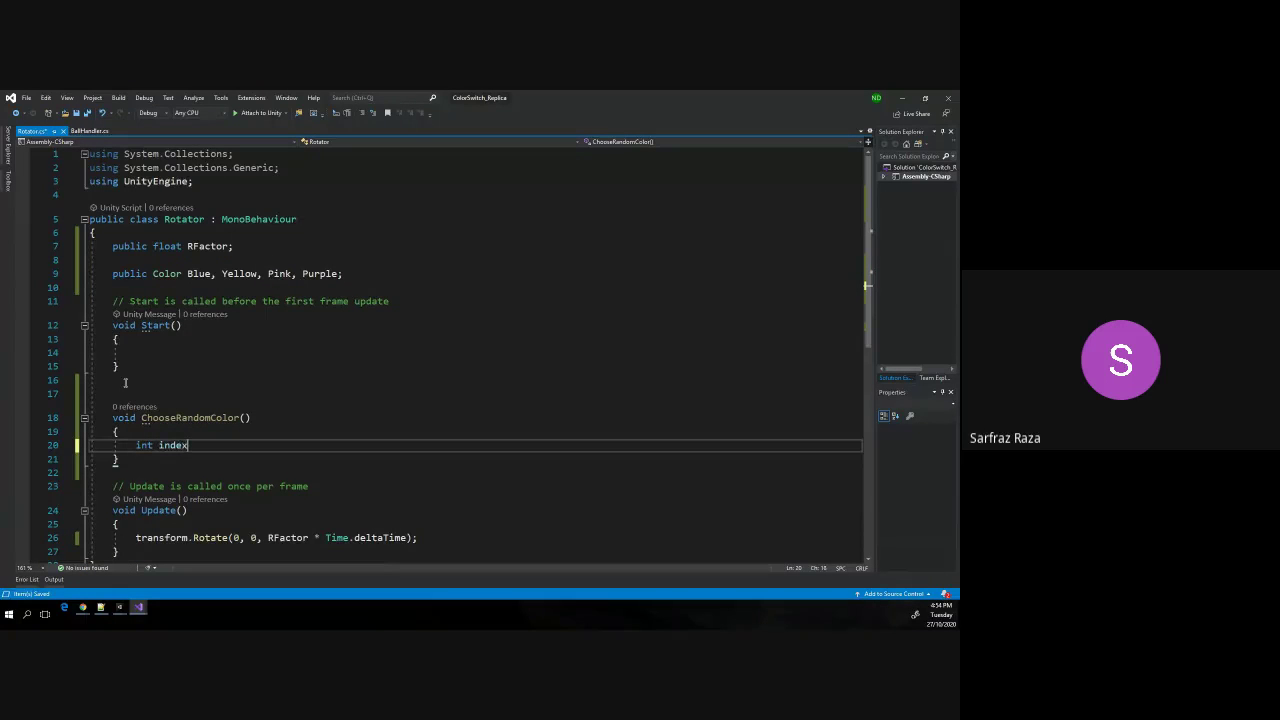
type(" = Random")
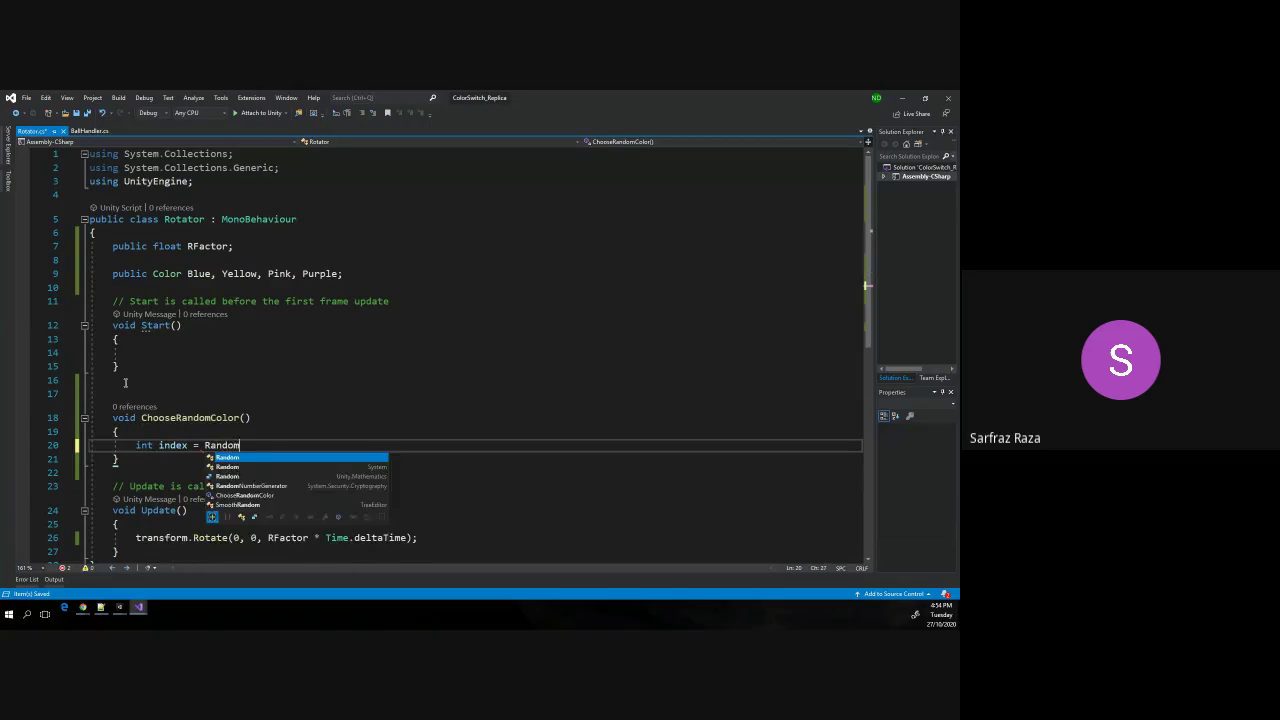
type(".Rang")
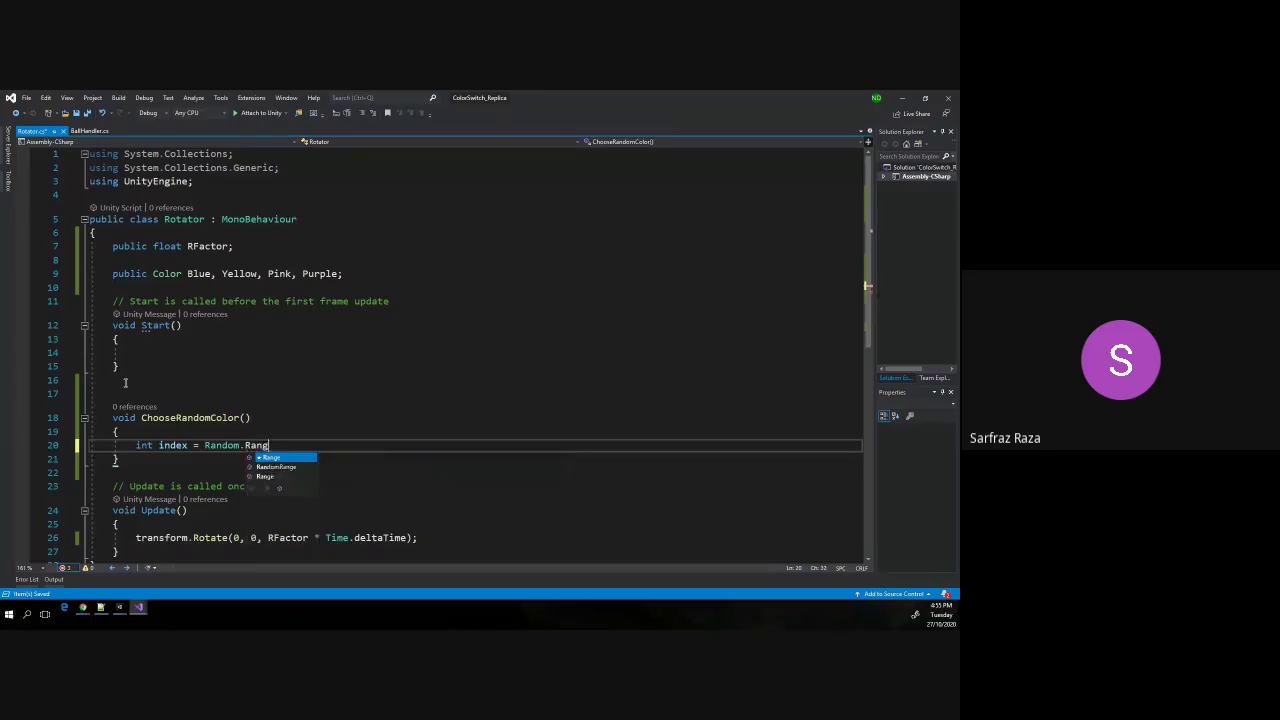
key("Tab")
type("(")
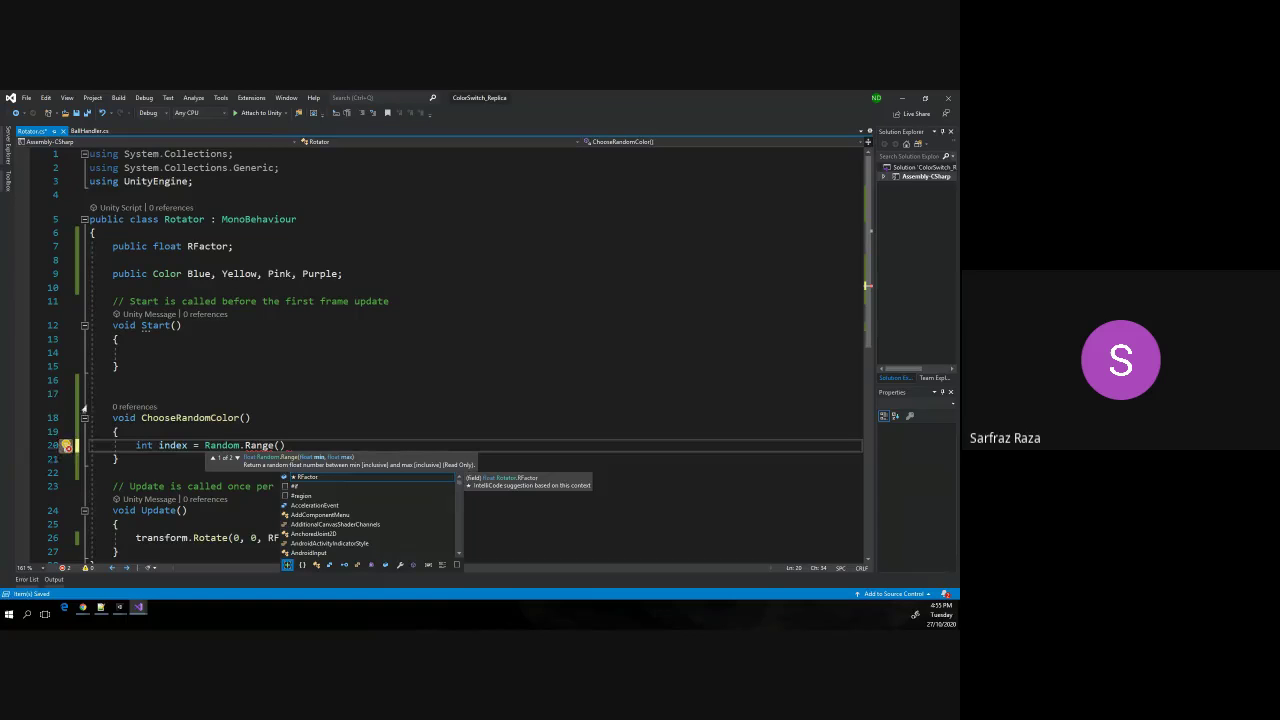
left_click(237, 458)
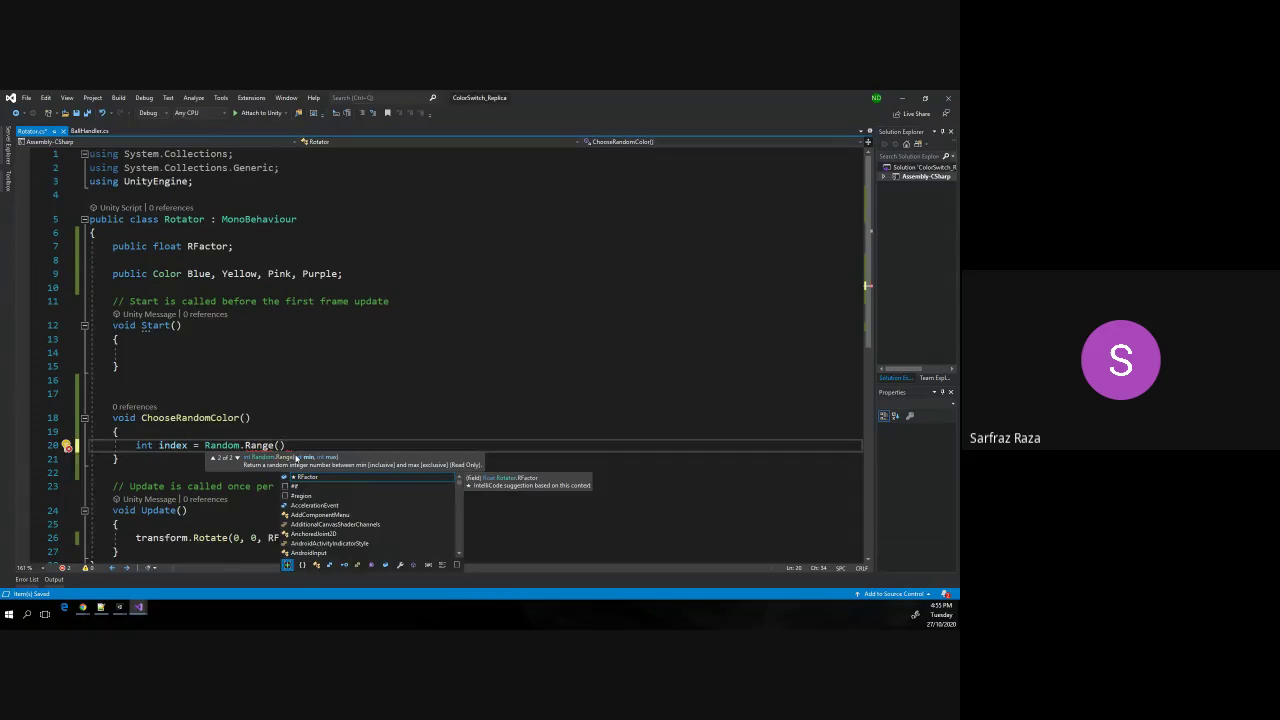
type("0, 4);")
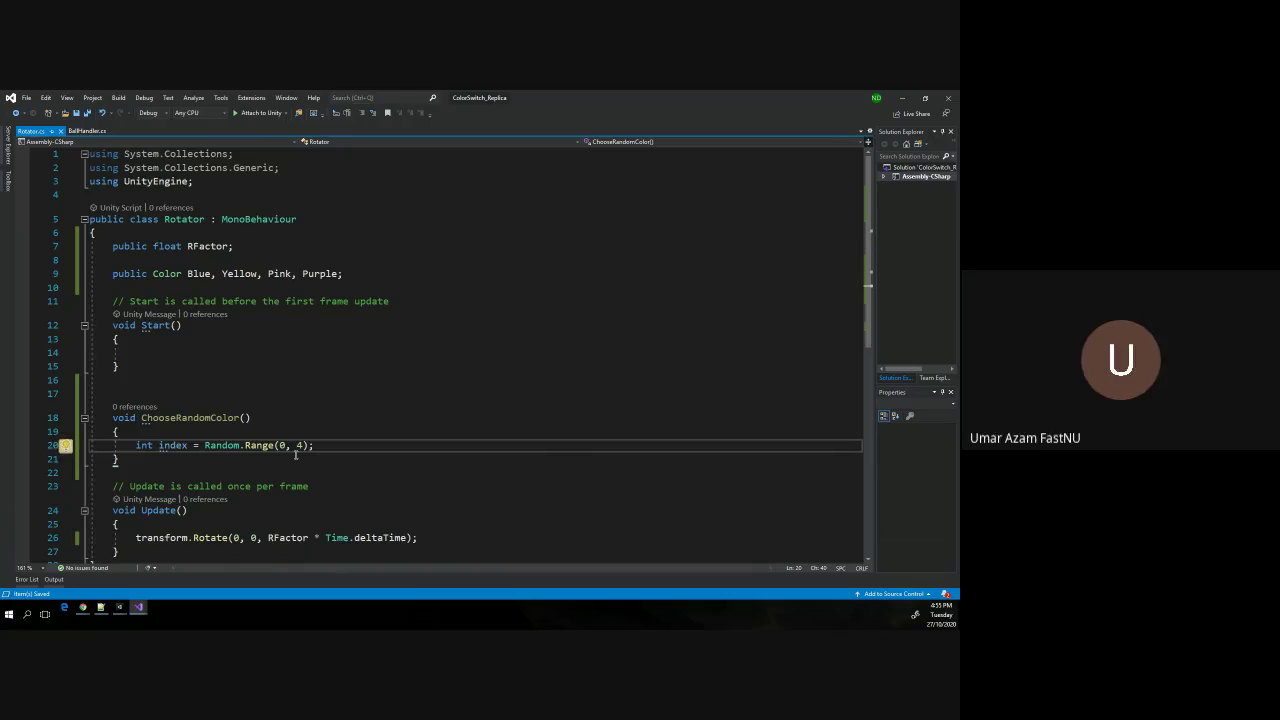
mouse_move(266, 445)
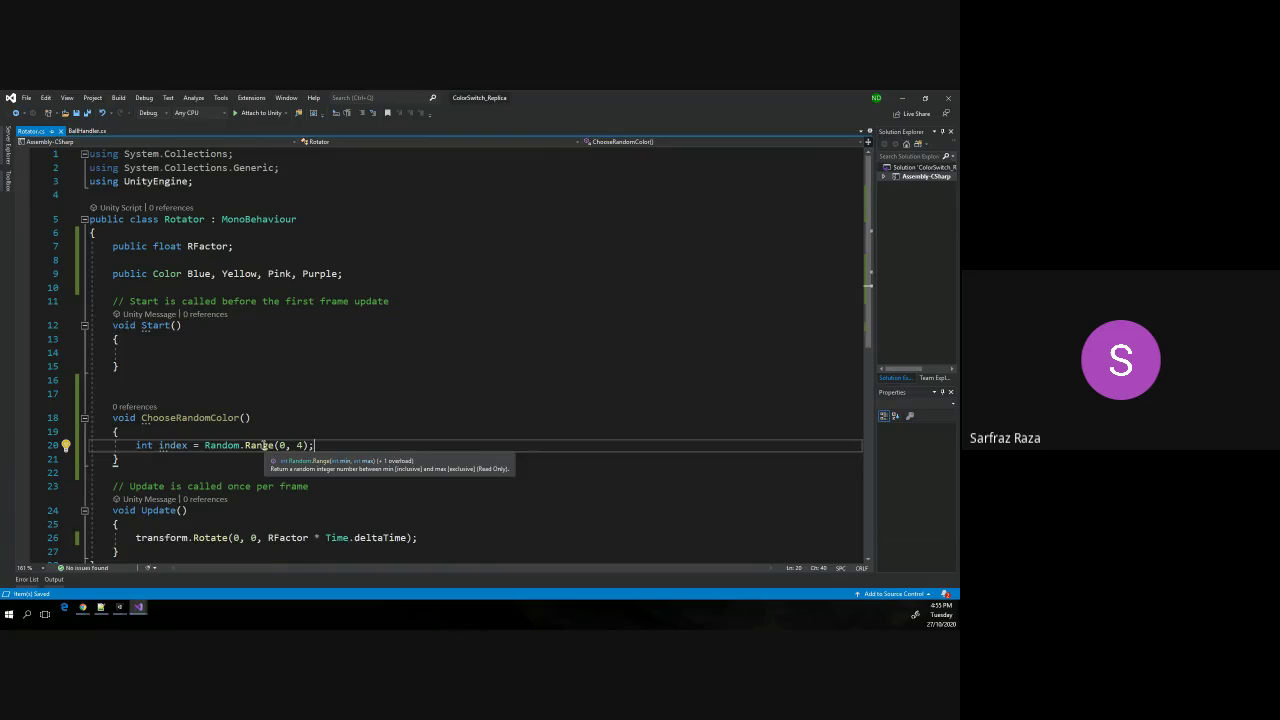
key("Return")
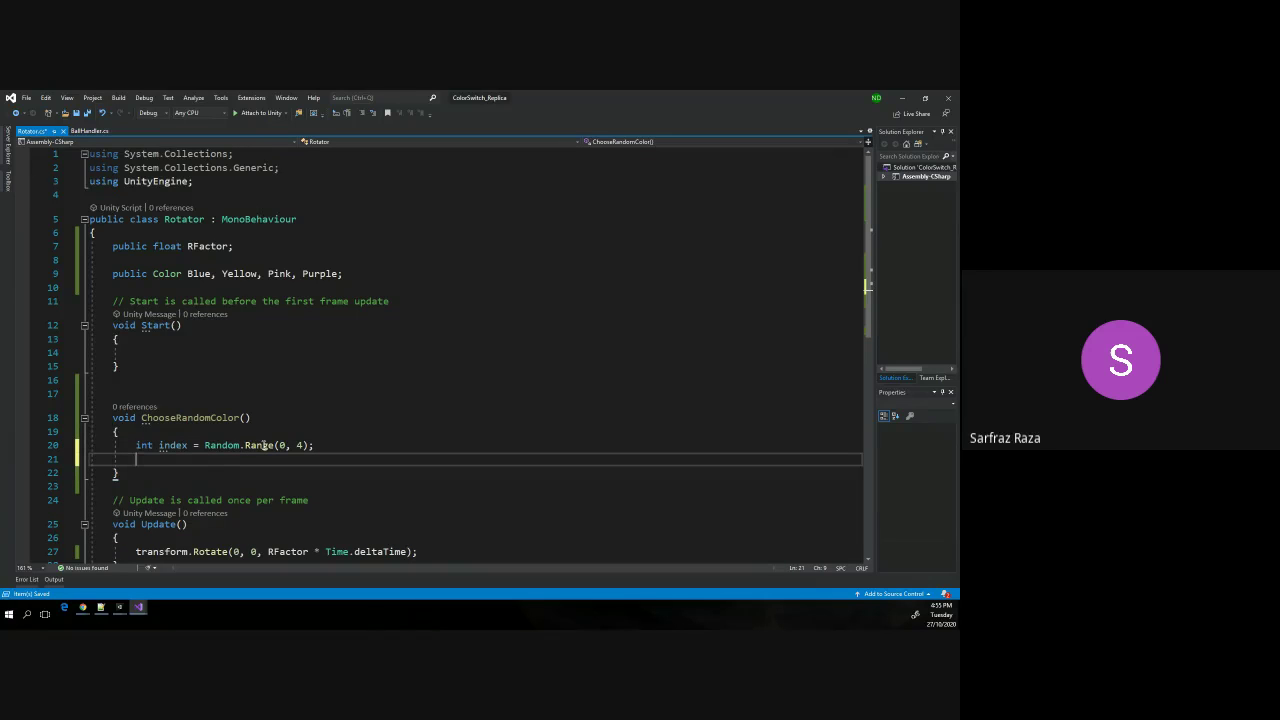
Write a switch(index) block containing case 0: with break; and a blank line above break.
type("switch")
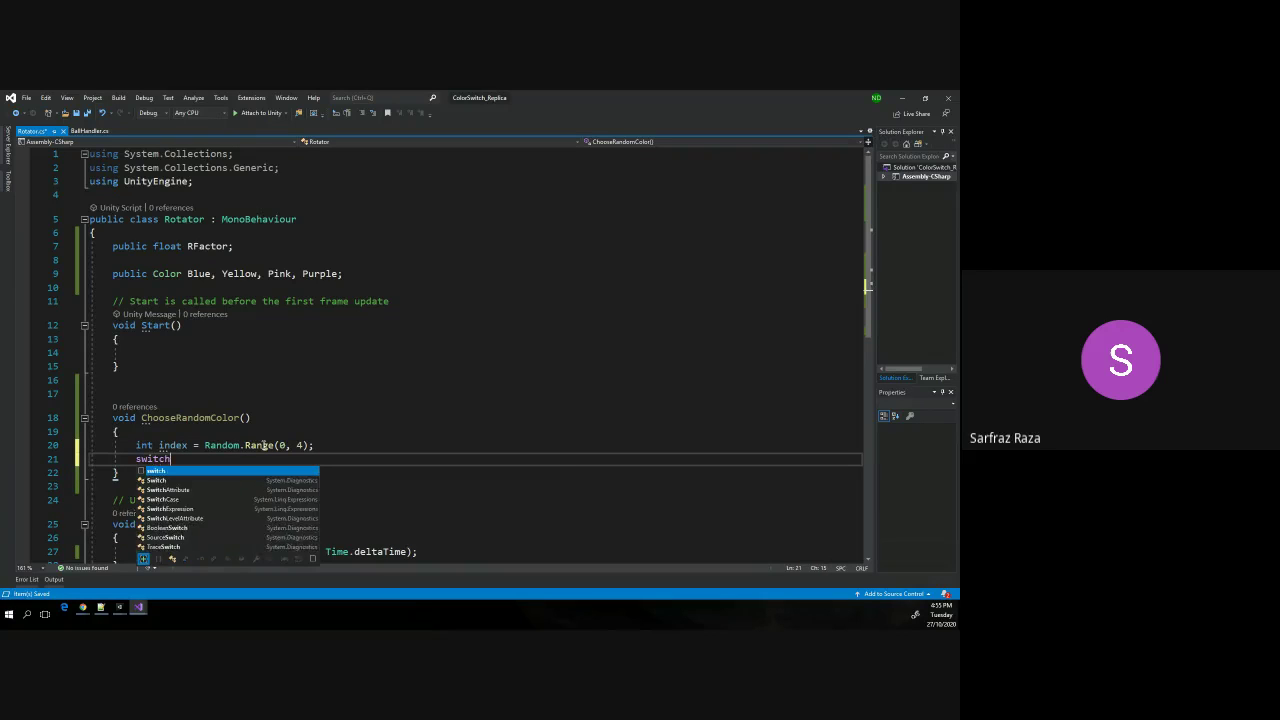
type("(index)")
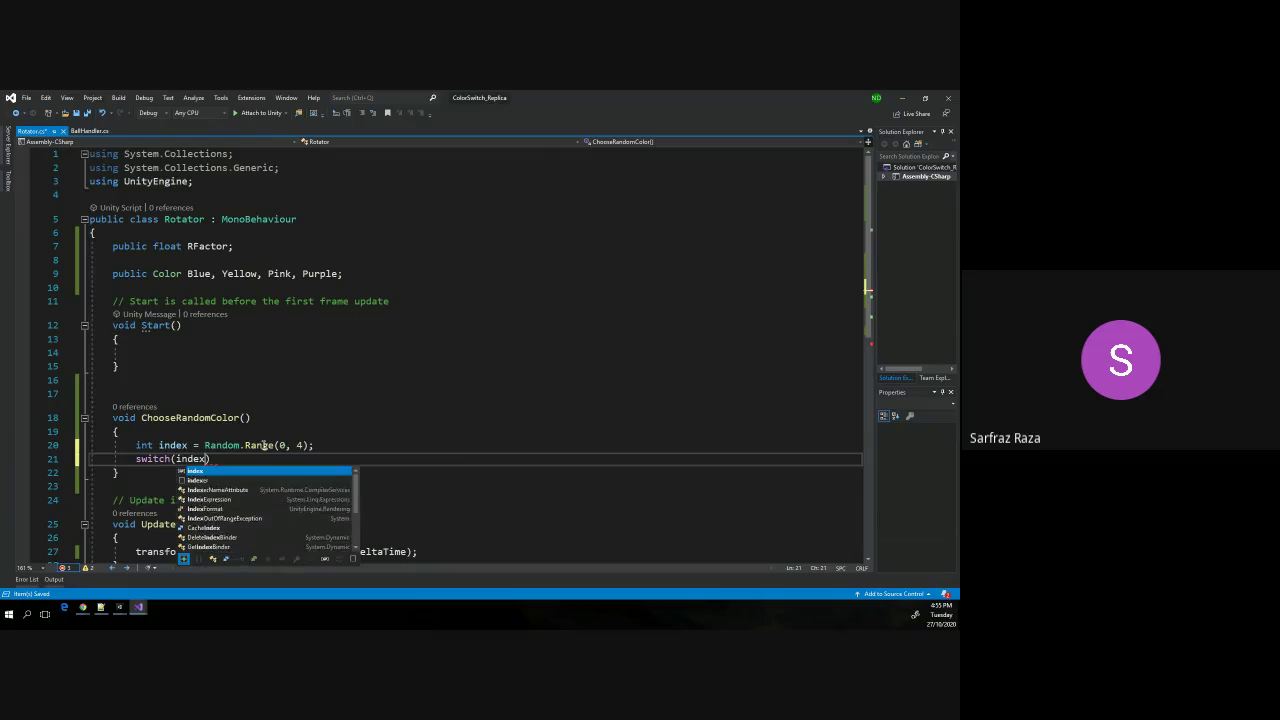
key("Return")
type("{")
key("Return")
type("case ")
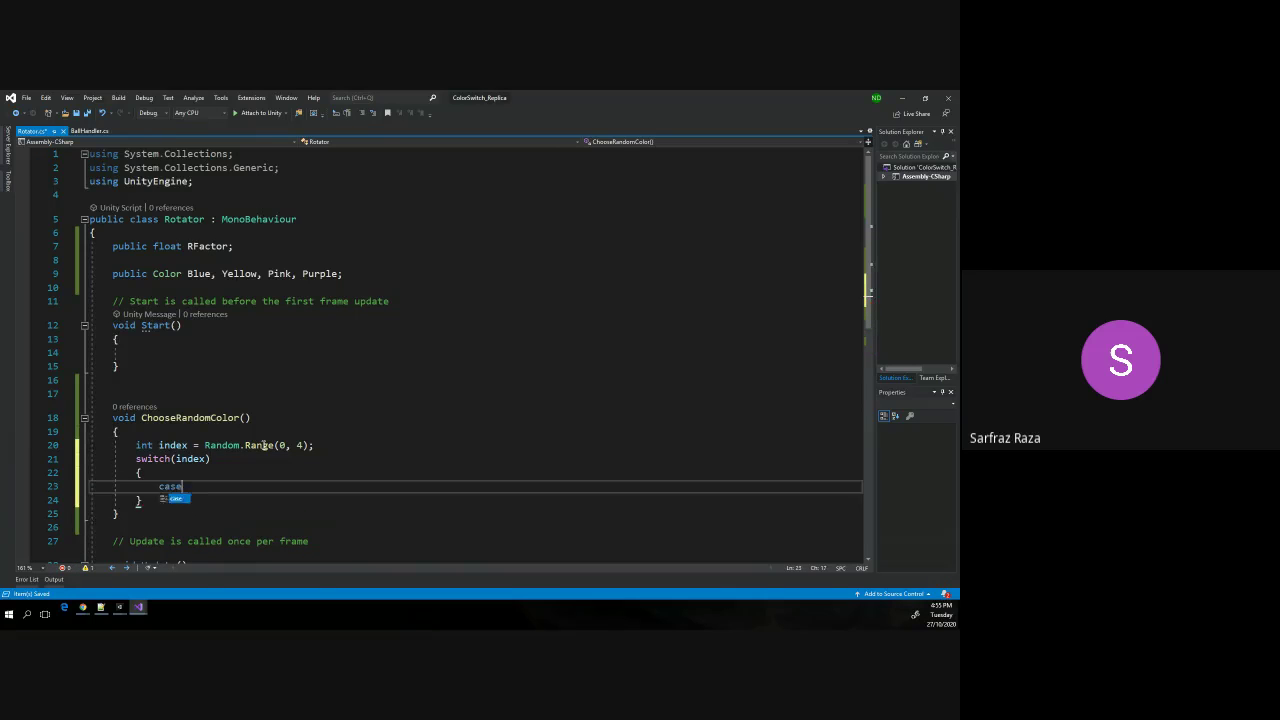
type("0:")
key("Return")
type("break;")
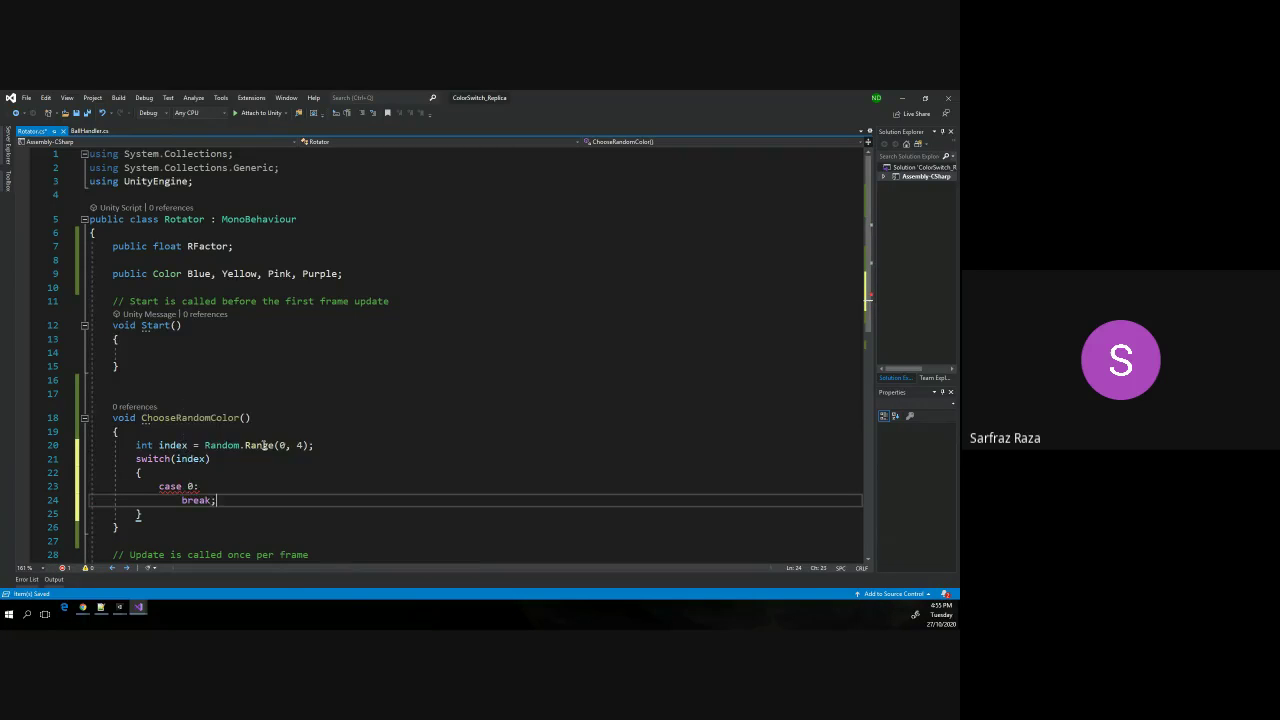
key("ctrl+Return")
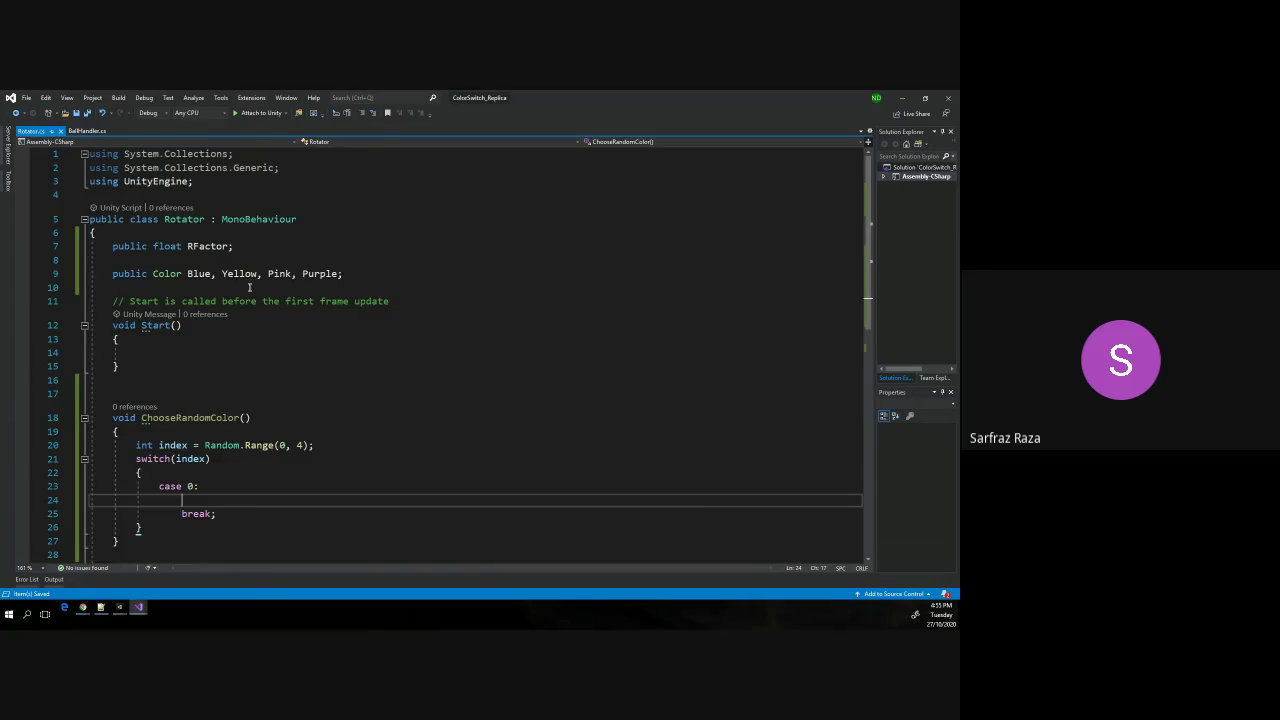
left_click(137, 273)
left_click(112, 248)
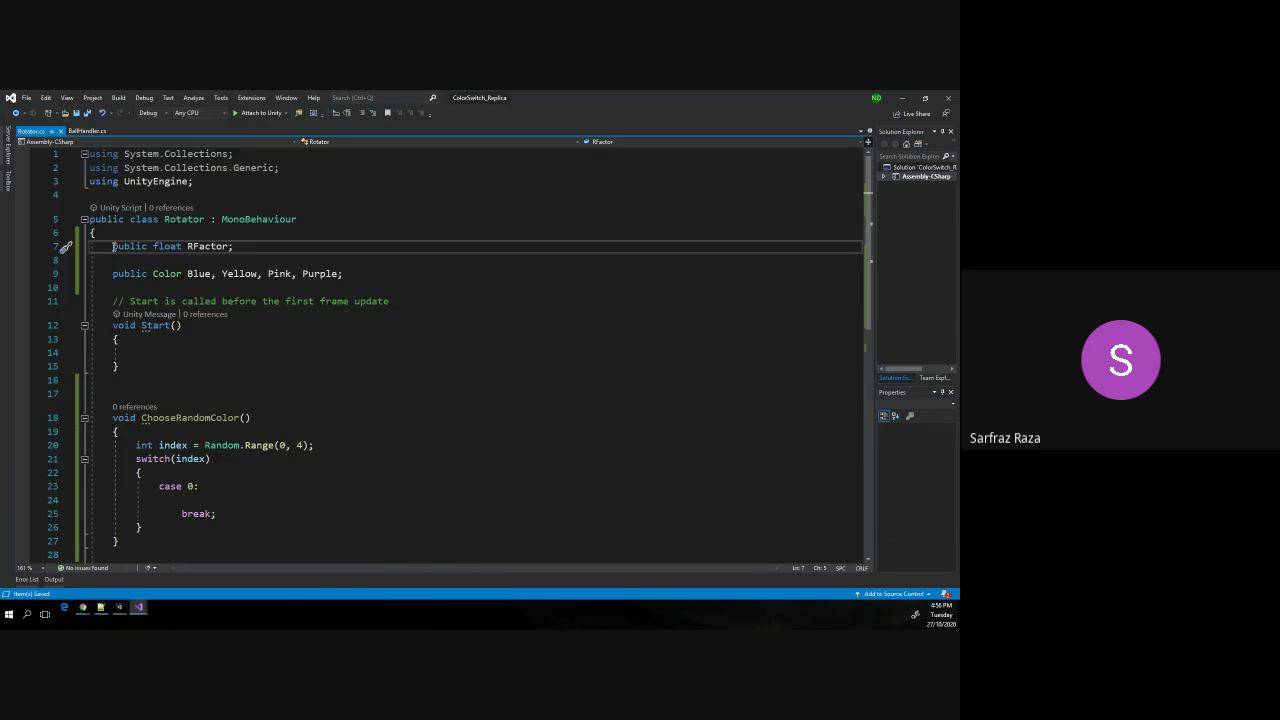
left_click(131, 365, "shift")
left_click_drag(131, 365, 113, 247)
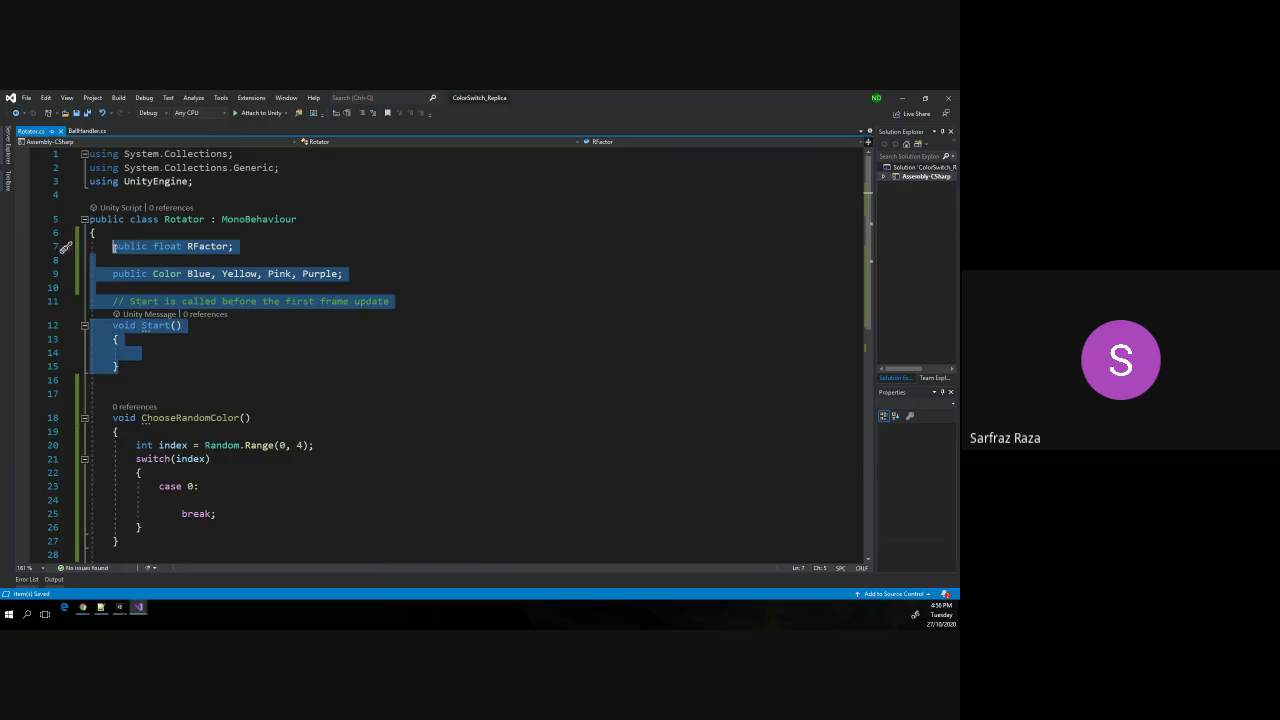
left_click(164, 354)
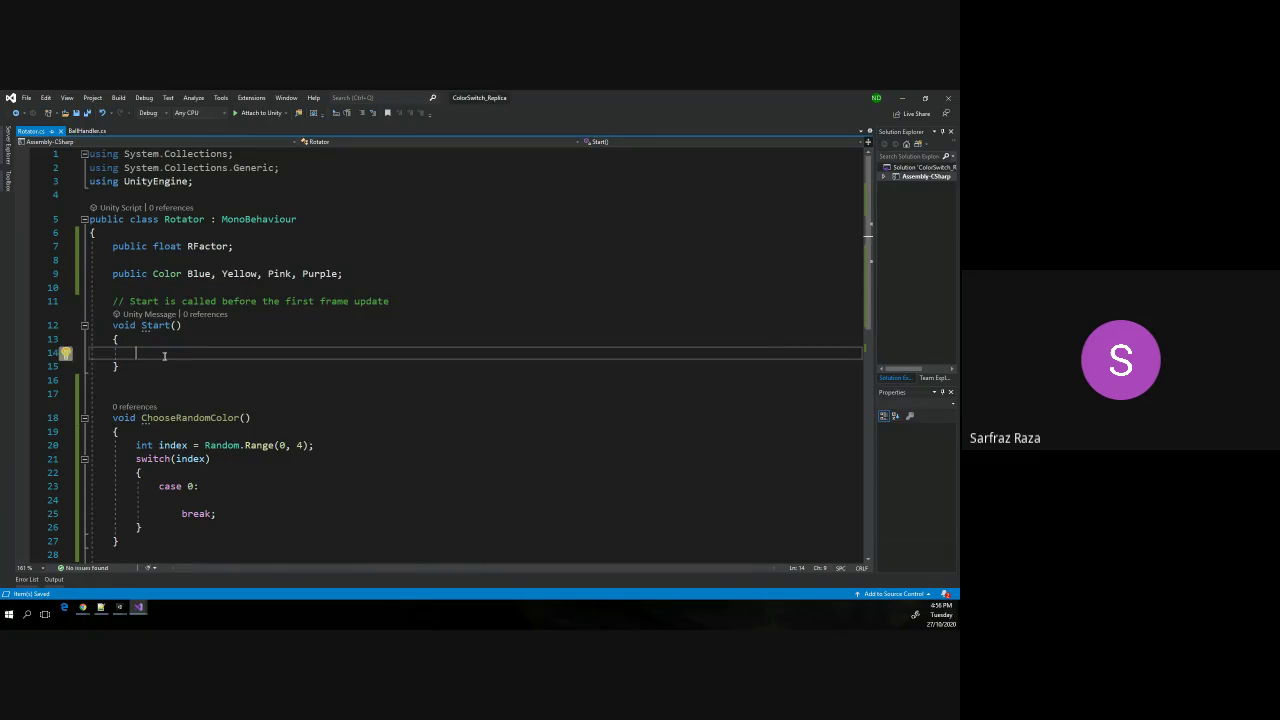
scroll(164, 355, "down", 2)
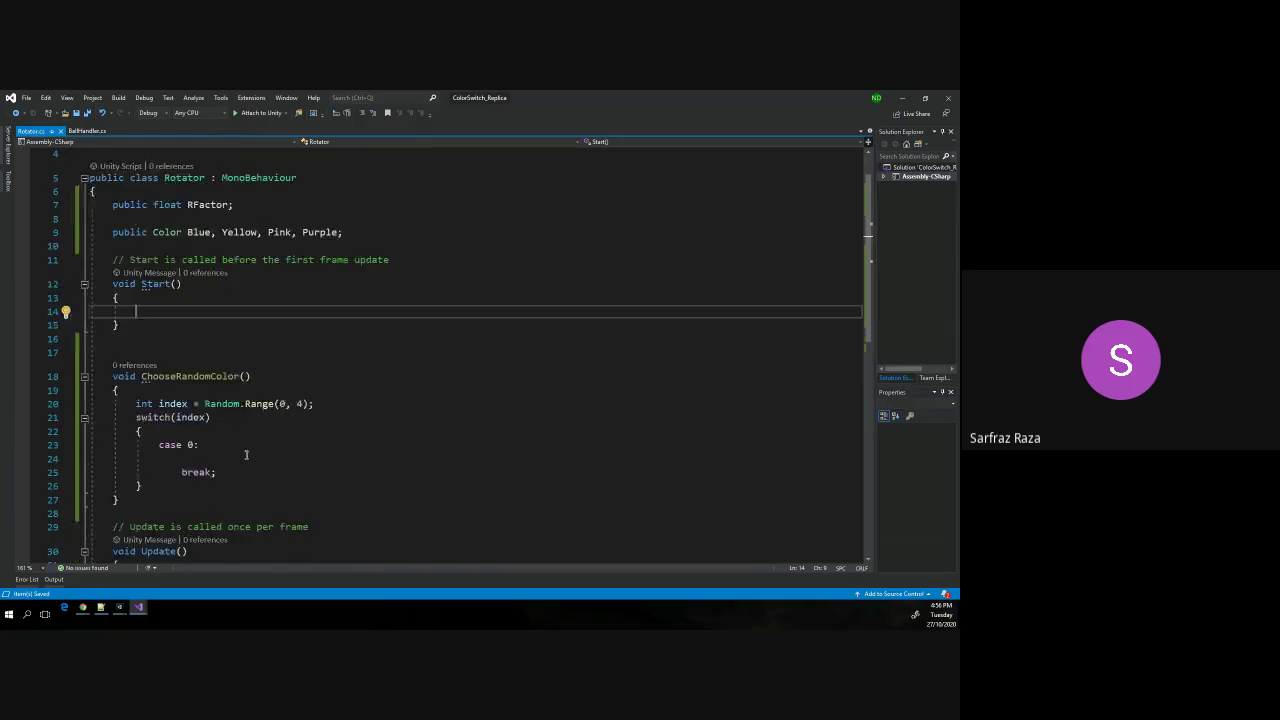
left_click(219, 417)
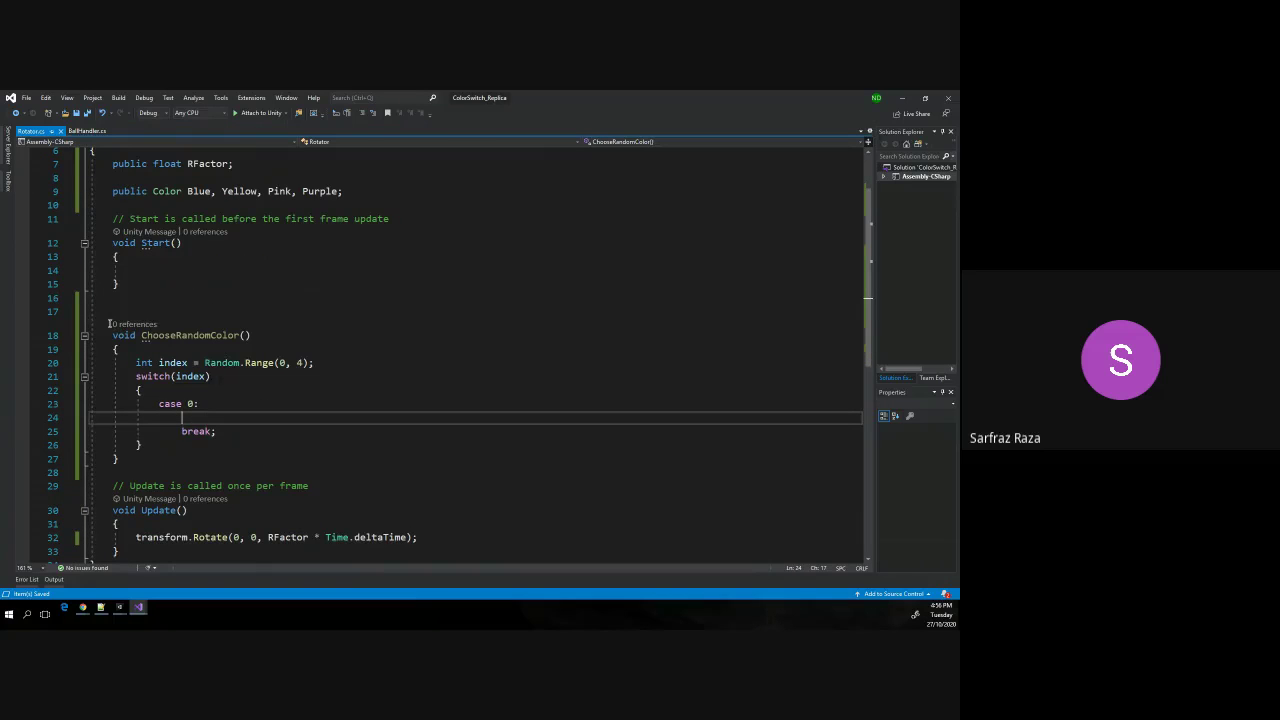
left_click_drag(112, 335, 140, 443)
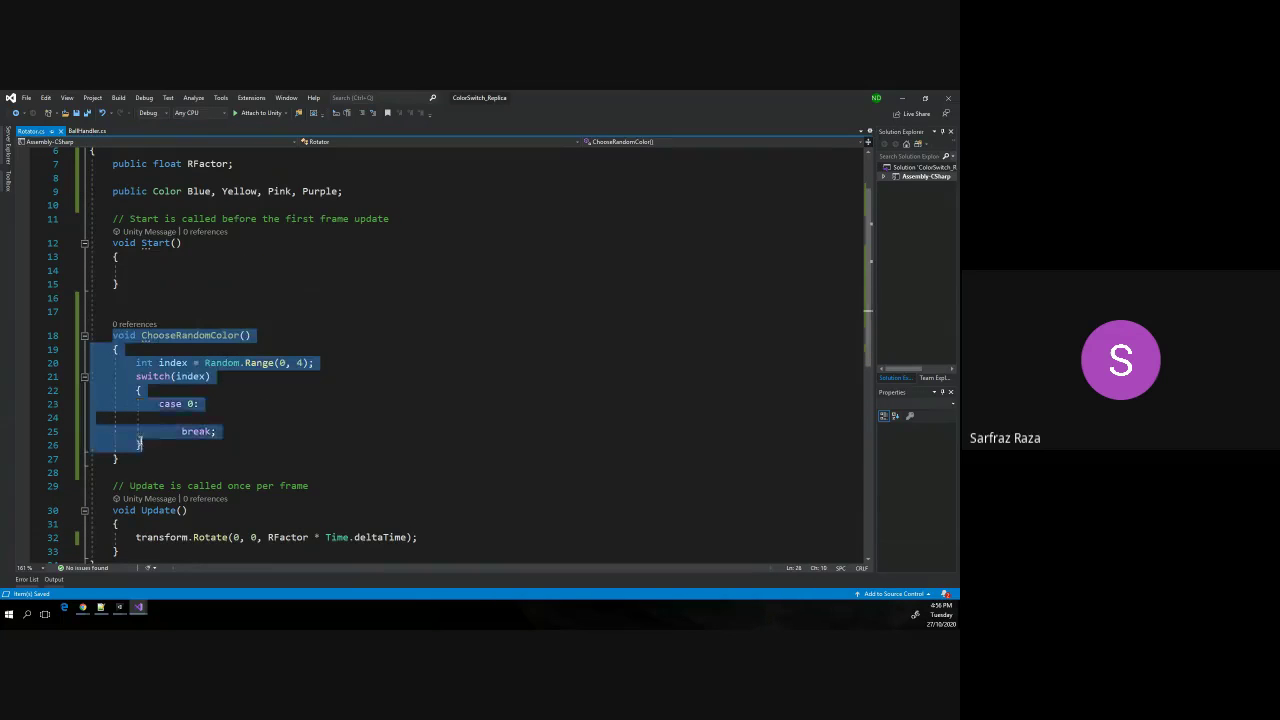
key("Down")
left_click_drag(113, 335, 134, 450)
left_click(134, 450)
key("alt+Tab")
key("Tab")
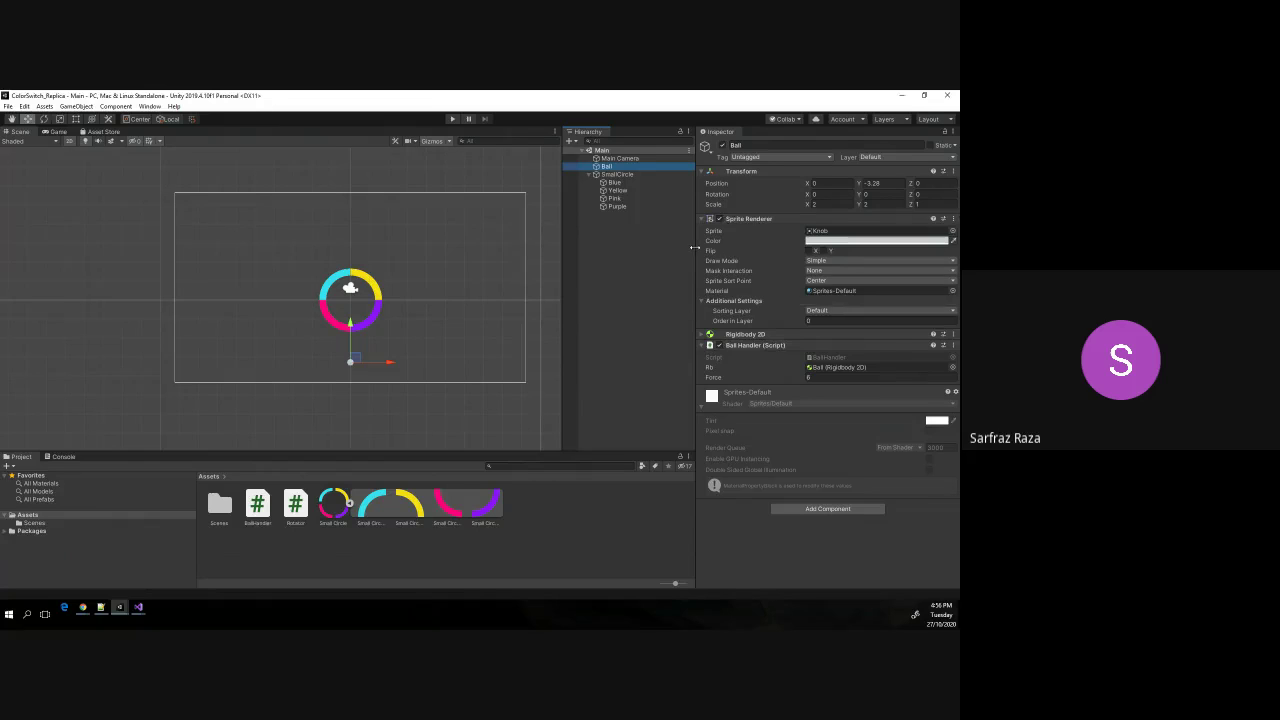
key("alt+Tab")
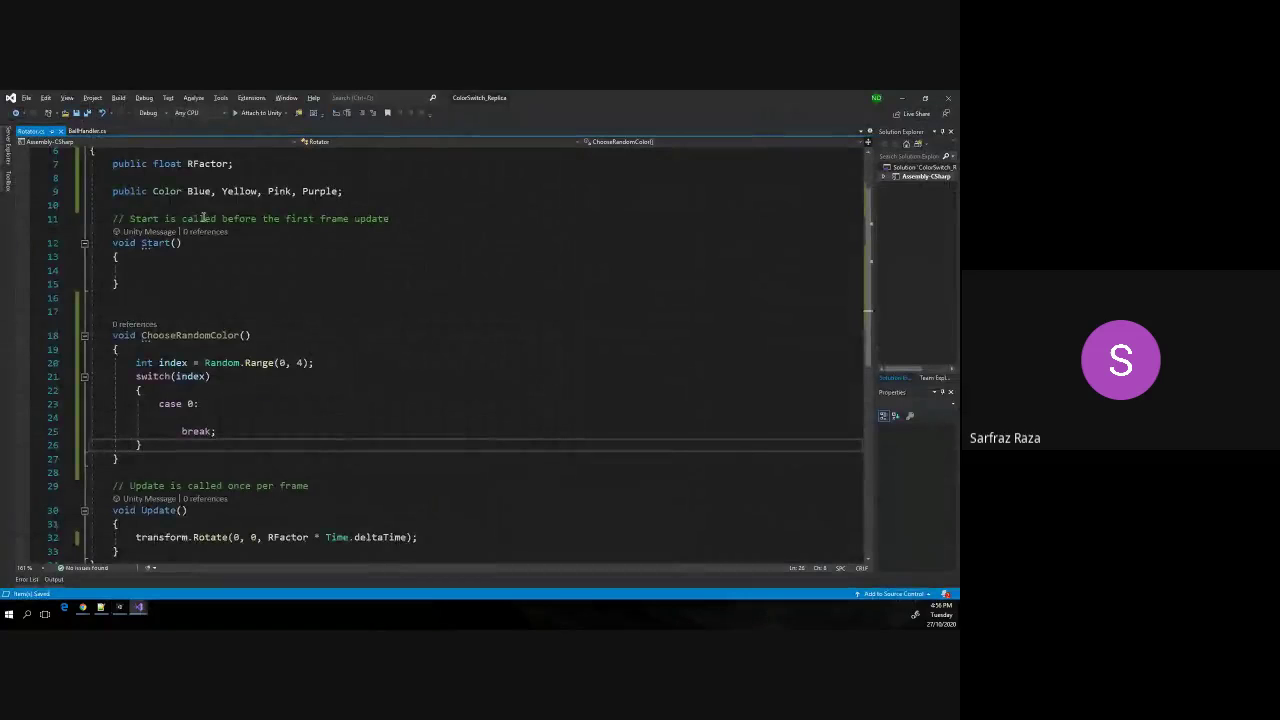
Declare public SpriteRenderer sr; on line 8 of Rotator, checking the Ball in Unity.
scroll(205, 218, "up", 1)
left_click(210, 219)
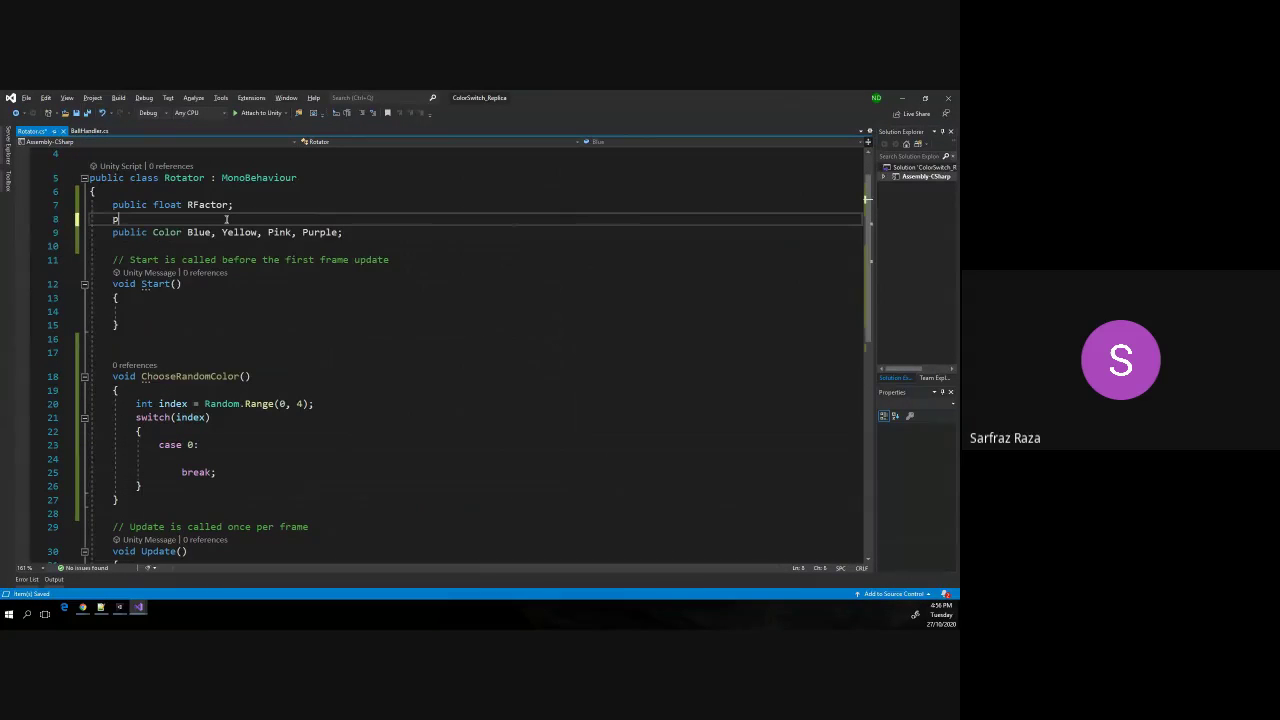
type("public Sp")
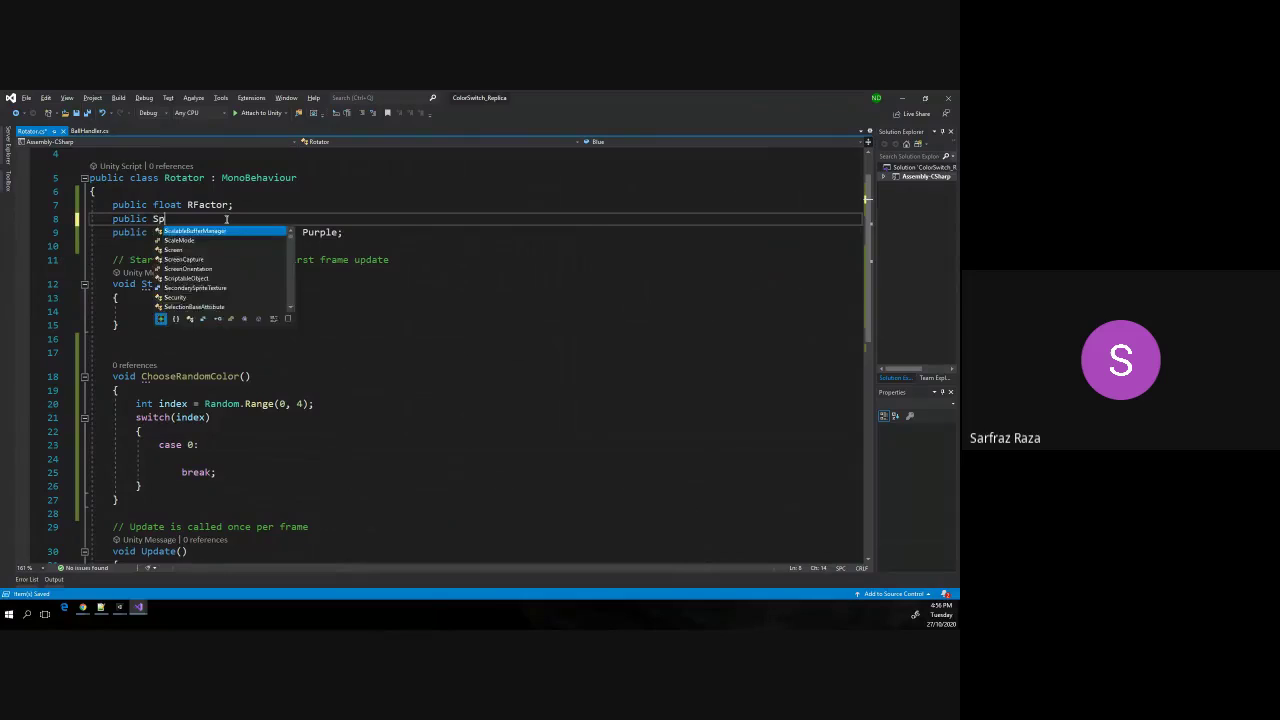
type("rite")
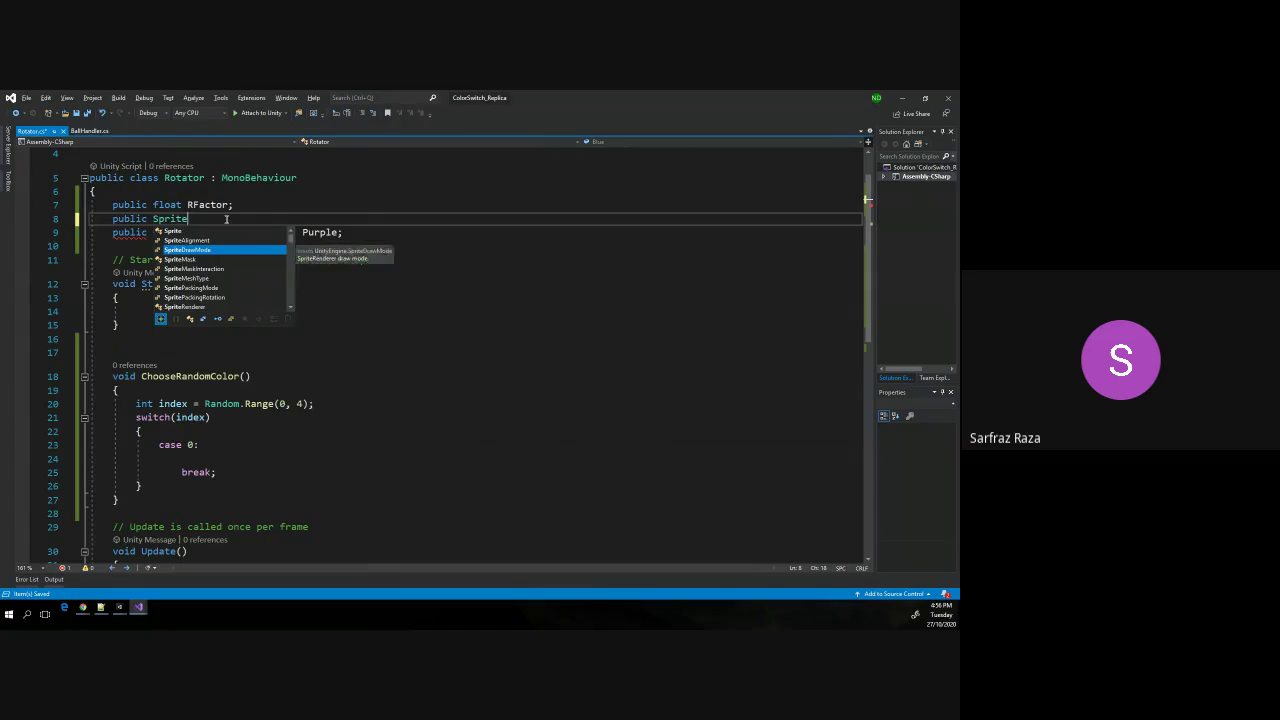
type("Re")
key("Tab")
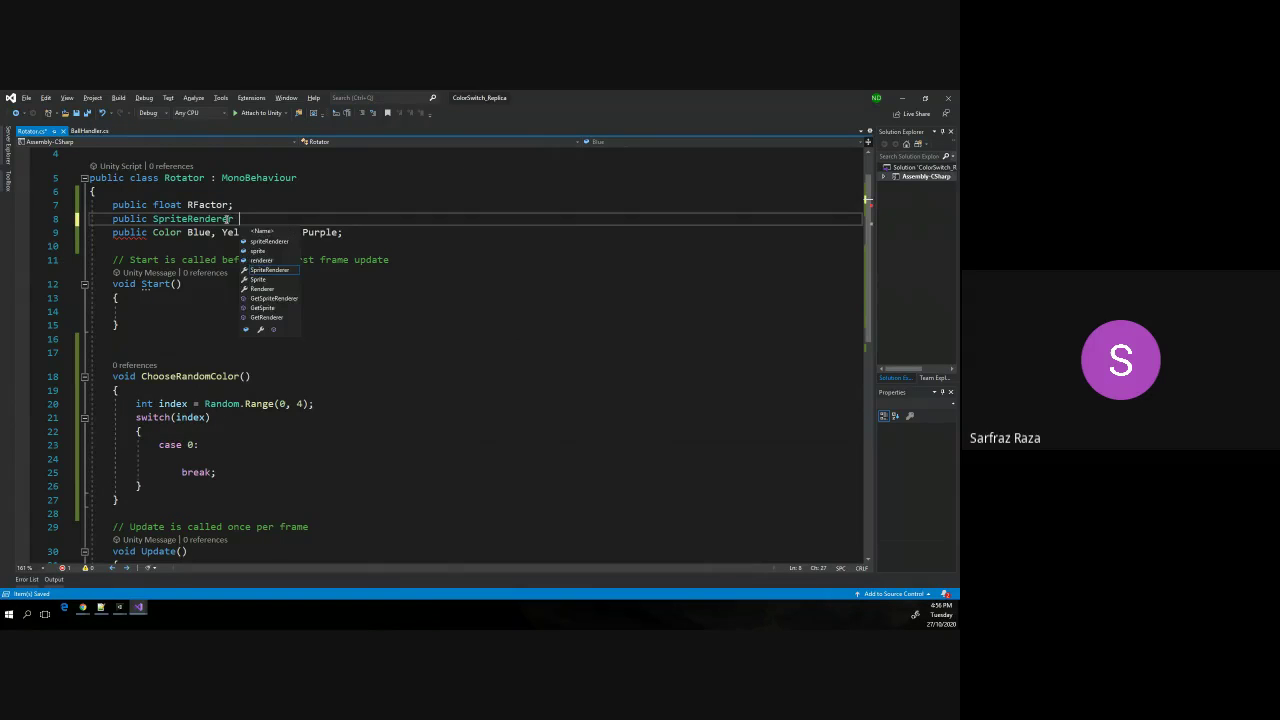
type("sr;")
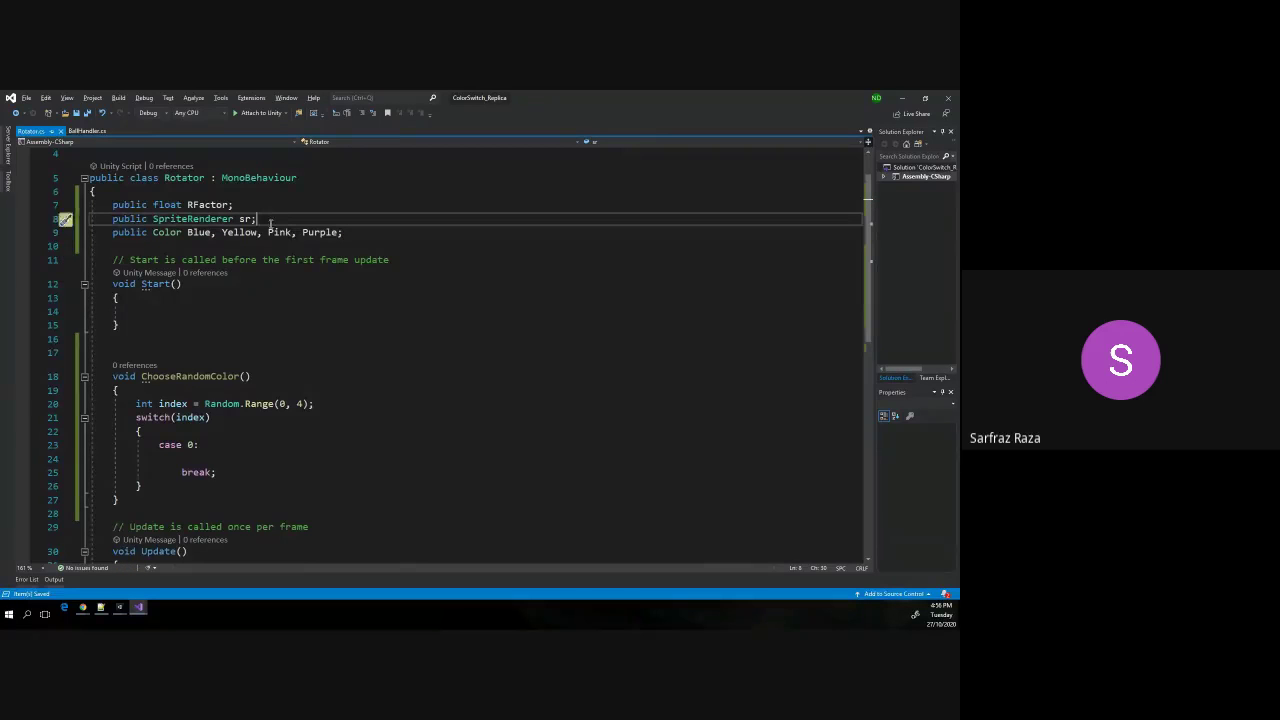
key("alt+Tab")
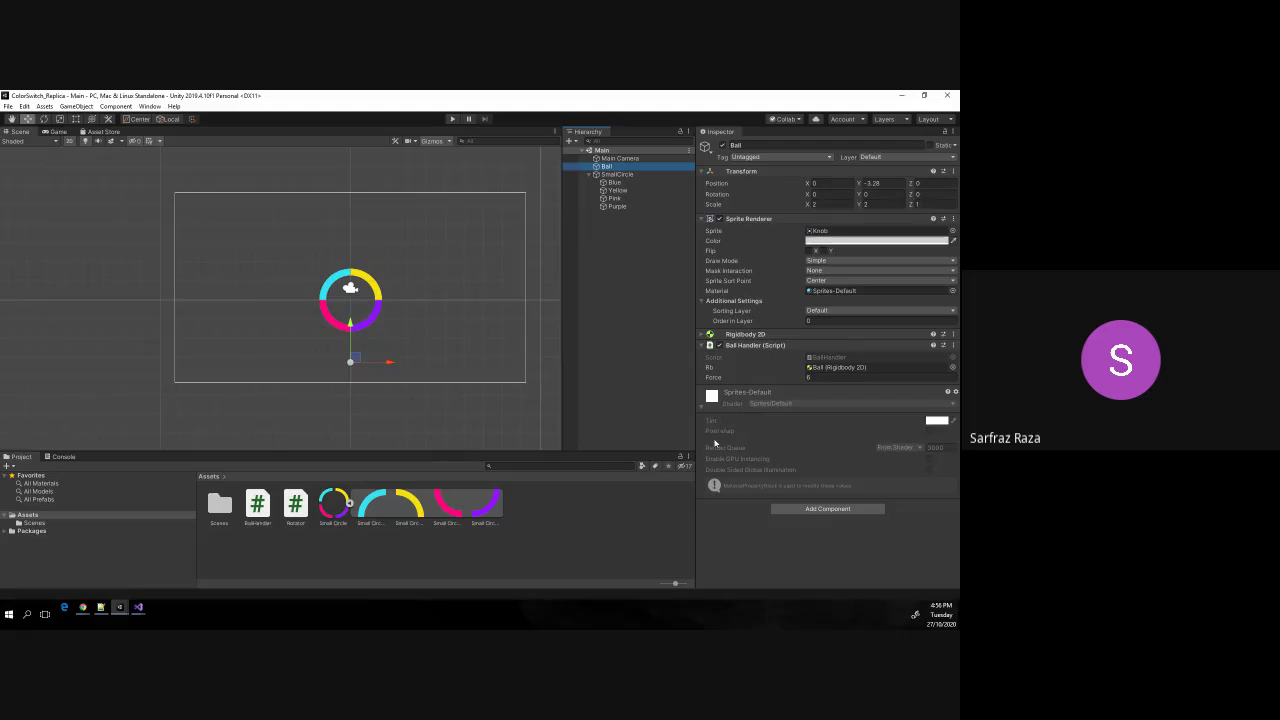
key("alt+Tab")
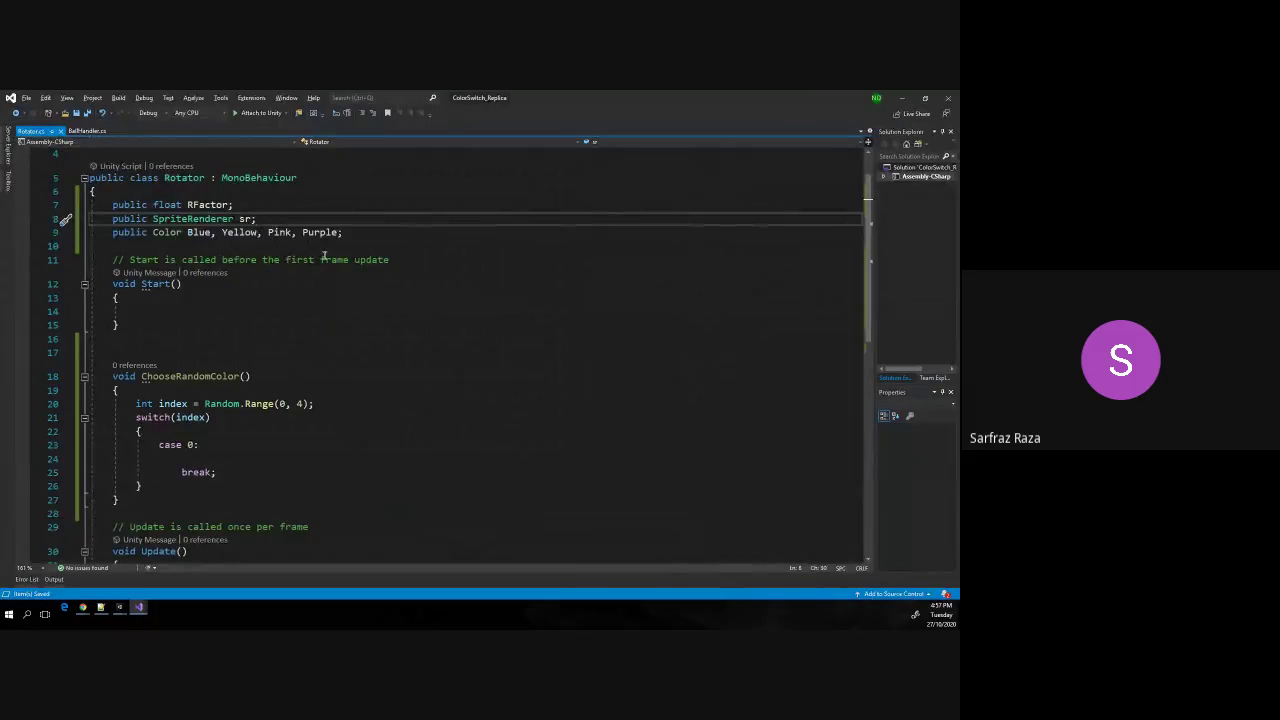
key("alt+Tab")
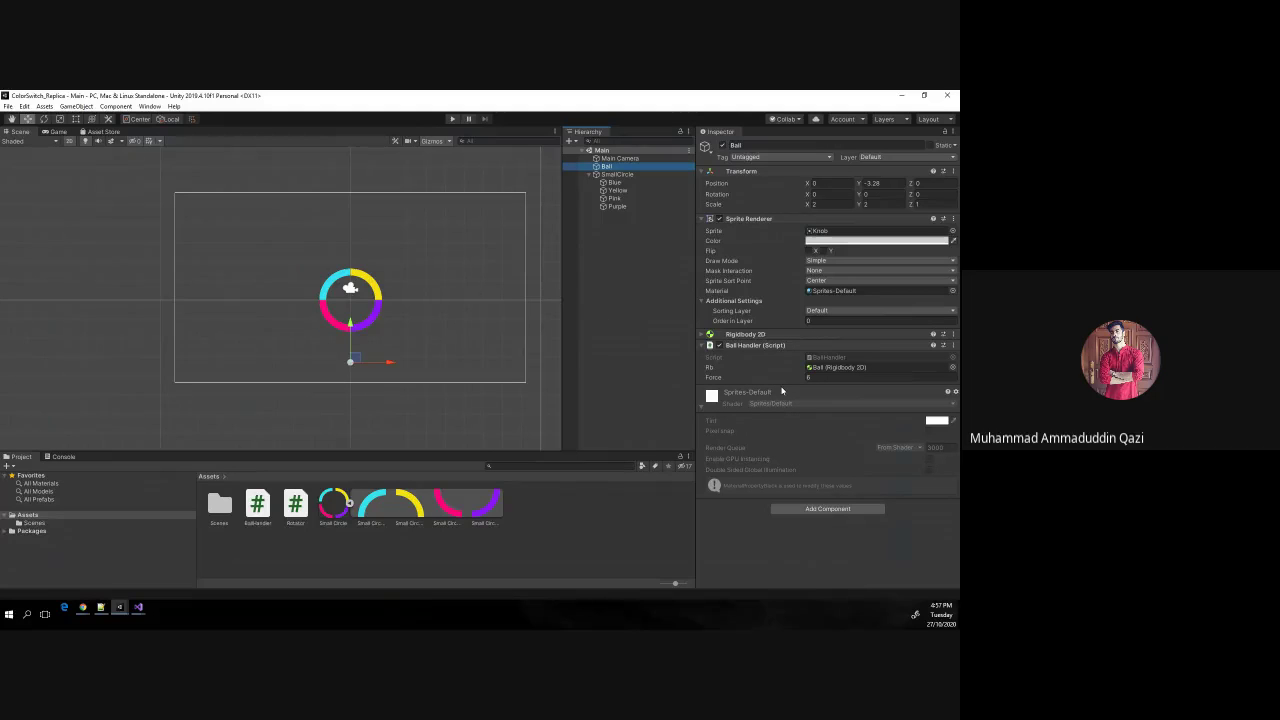
key("alt+Tab")
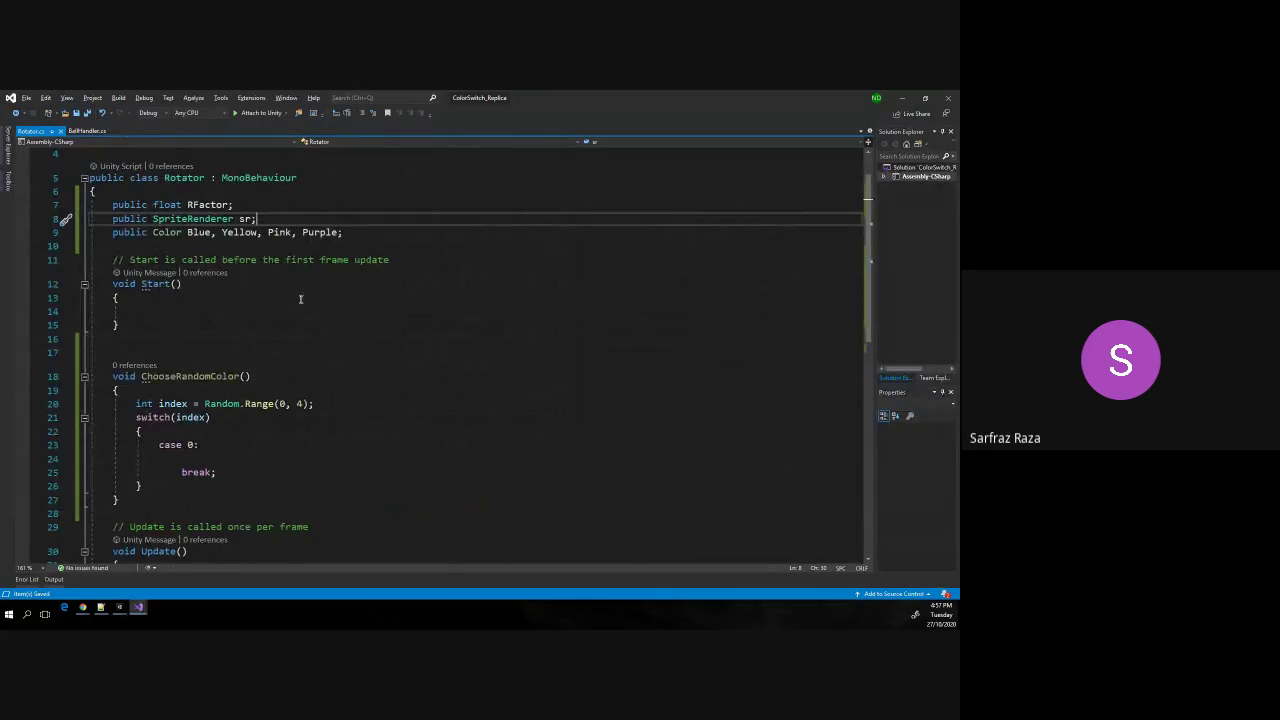
Cut the SpriteRenderer sr declaration line out of the Rotator script.
double_click(188, 219)
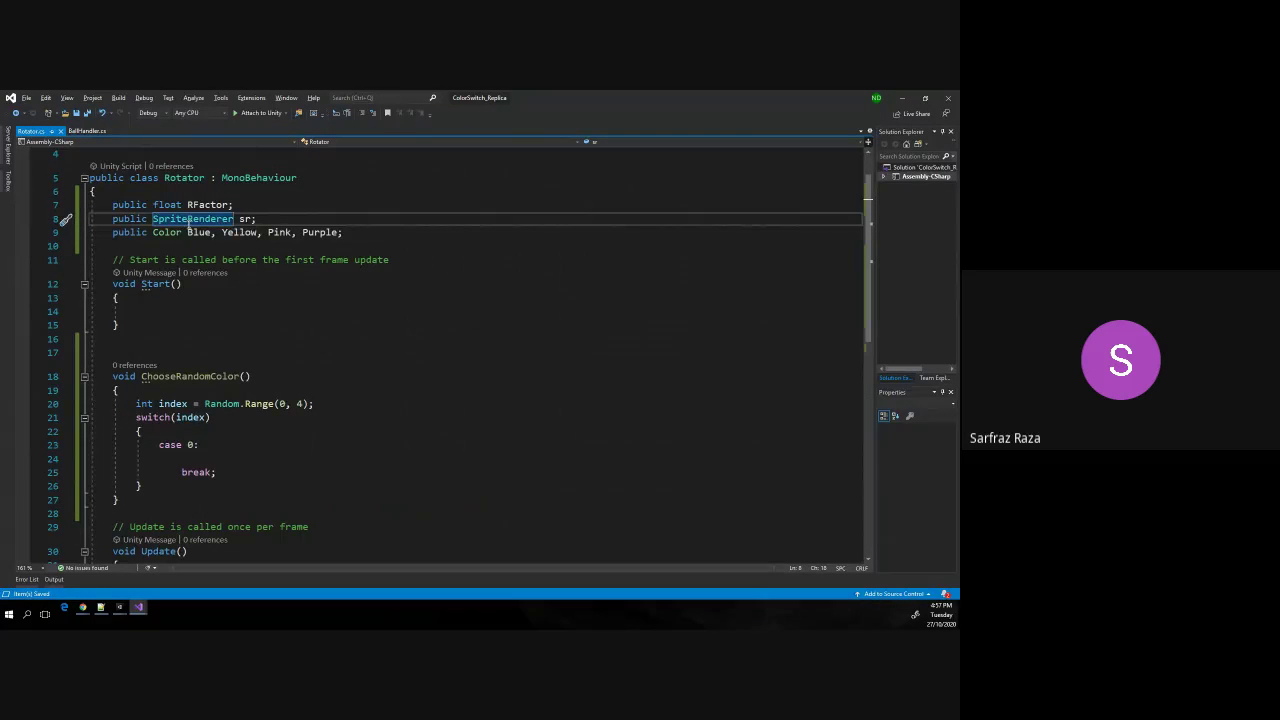
triple_click(190, 220)
key("ctrl+c")
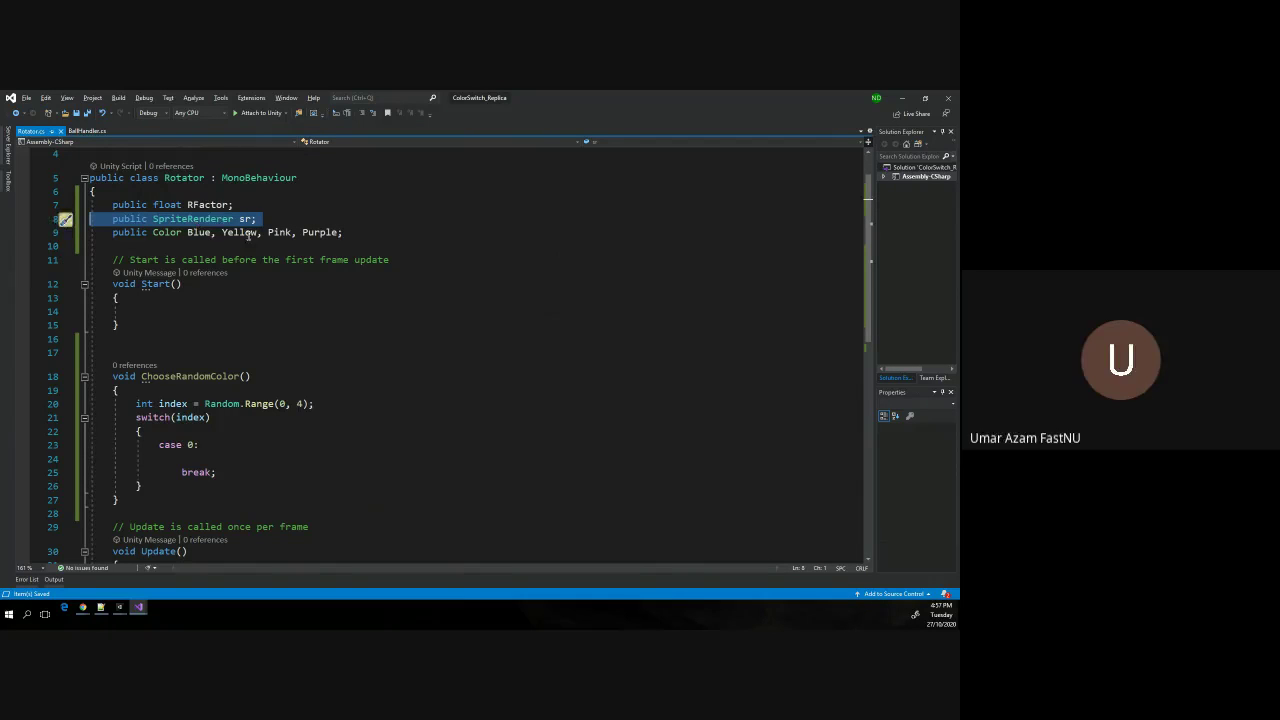
left_click(245, 232)
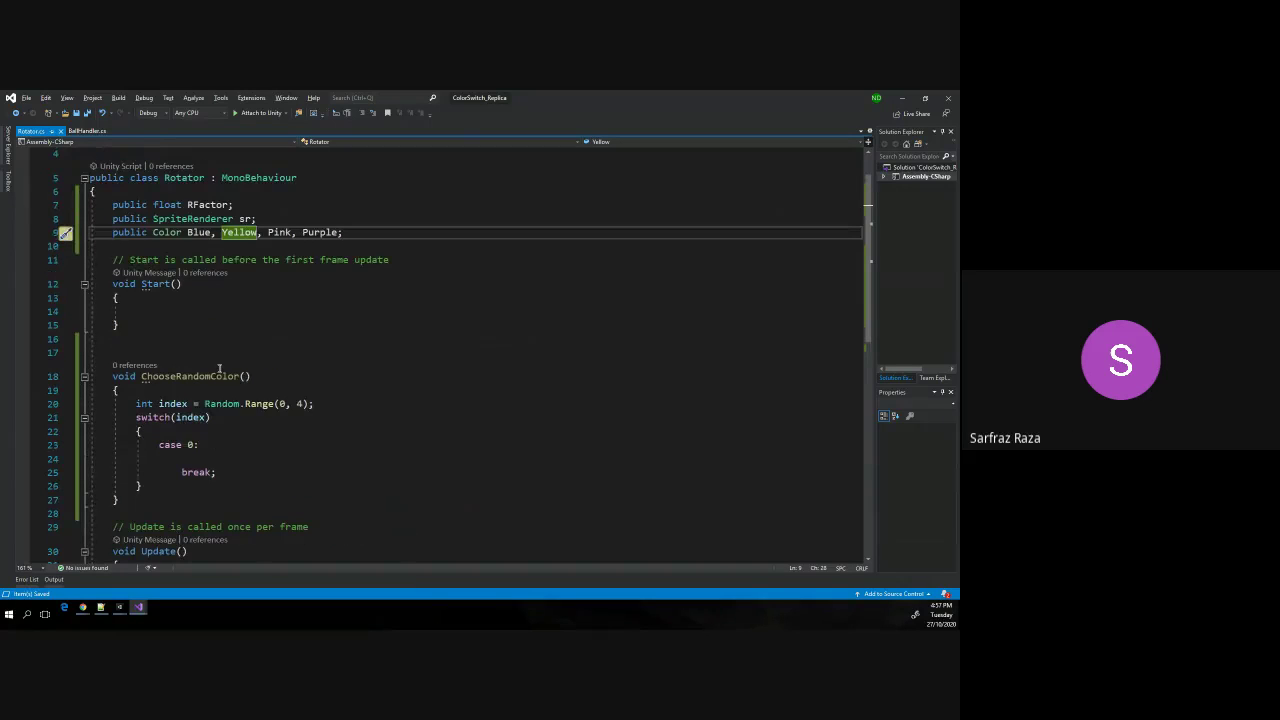
left_click(113, 218)
key("shift+Down")
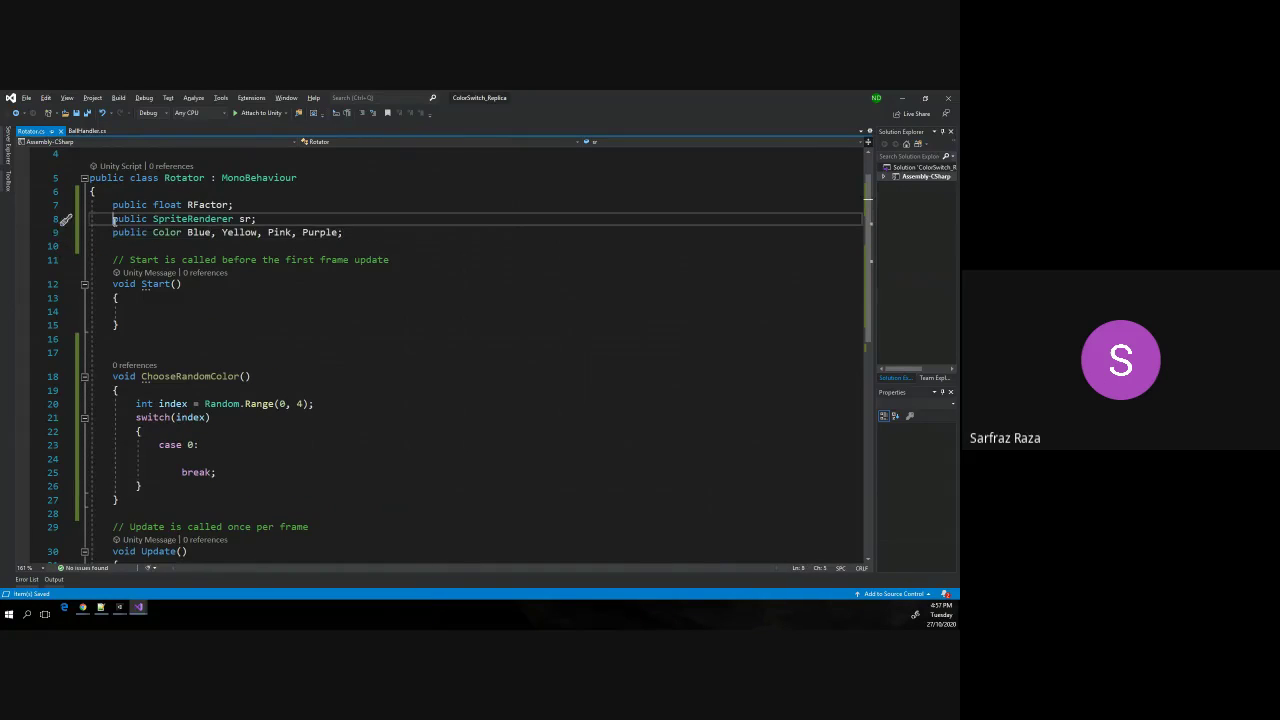
key("Delete")
left_click(89, 131)
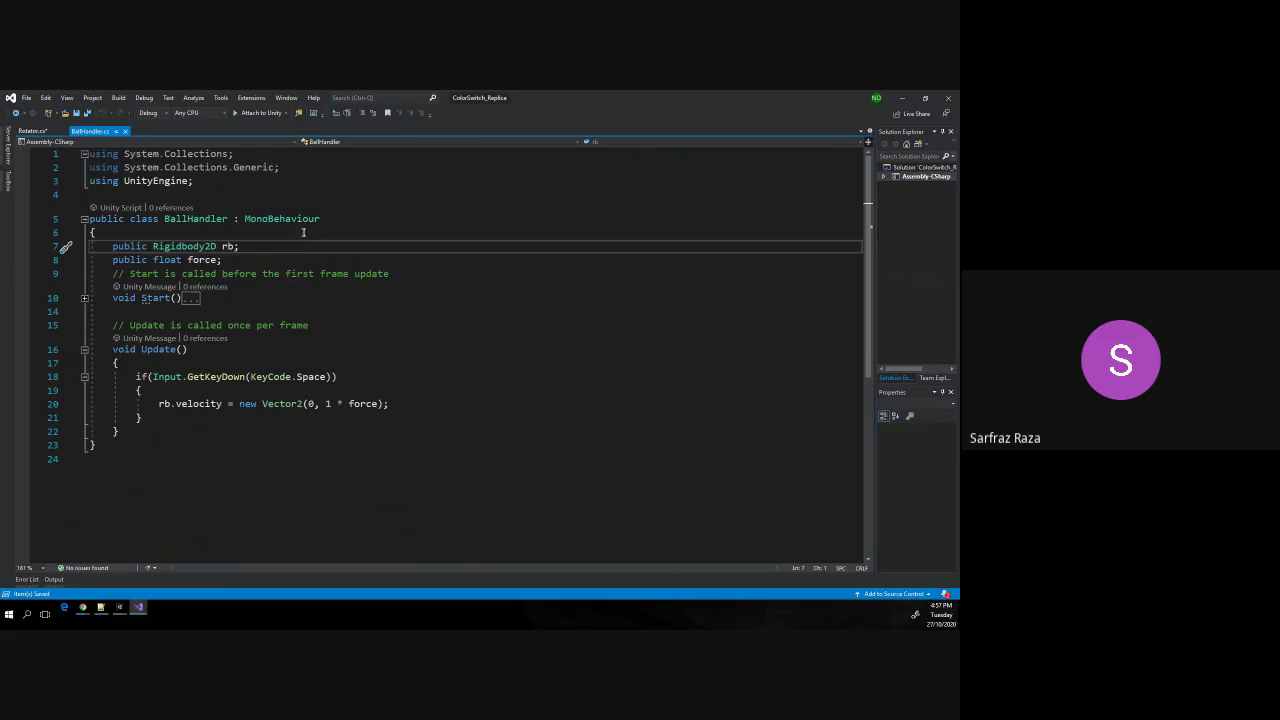
Paste the sr declaration below the rb field in BallHandler.cs.
key("ctrl+Right")
key("ctrl+Right")
key("ctrl+Right")
key("Return")
key("ctrl+v")
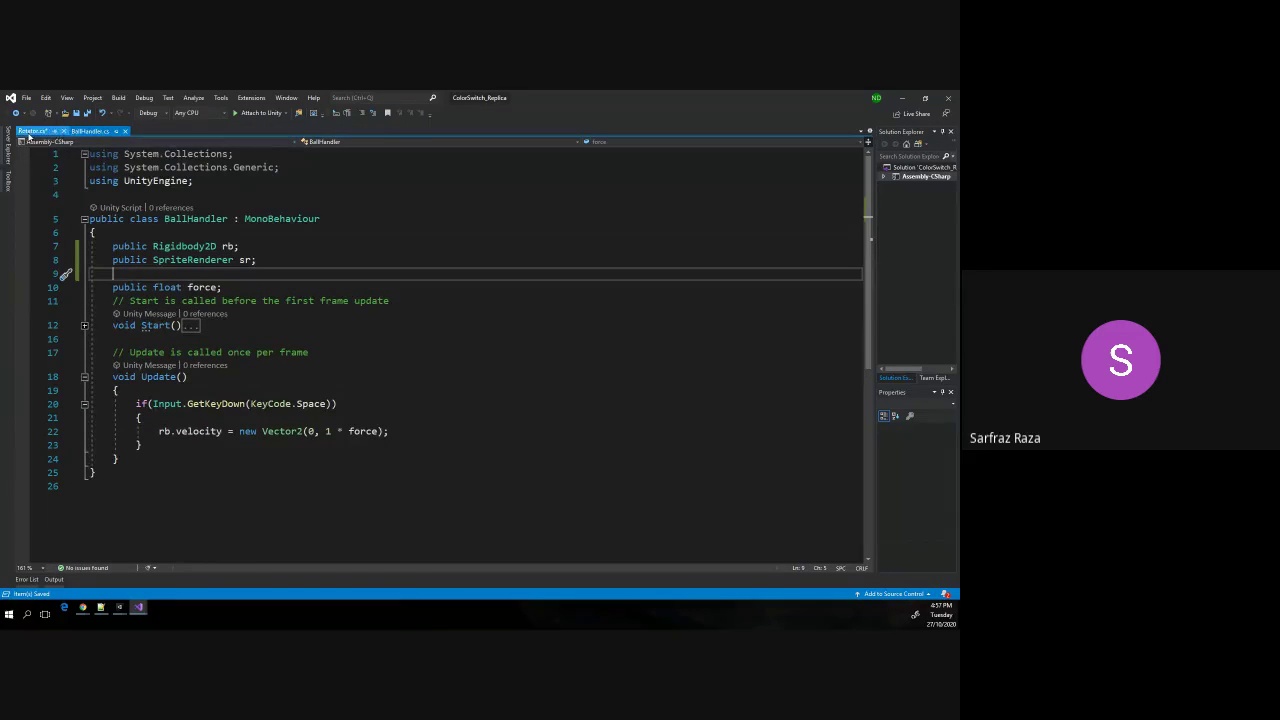
Cut ChooseRandomColor() from Rotator and paste it below Start() in BallHandler.
left_click(31, 131)
left_click_drag(112, 364, 135, 490)
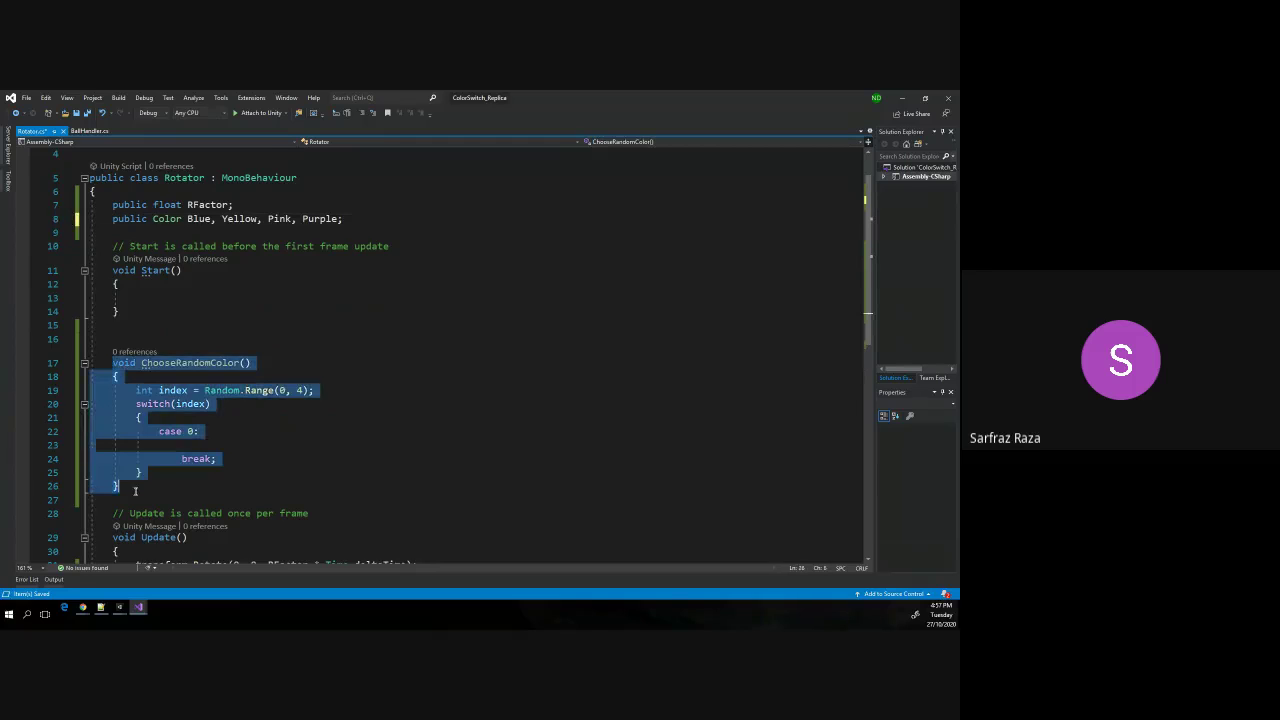
key("ctrl+x")
left_click(89, 131)
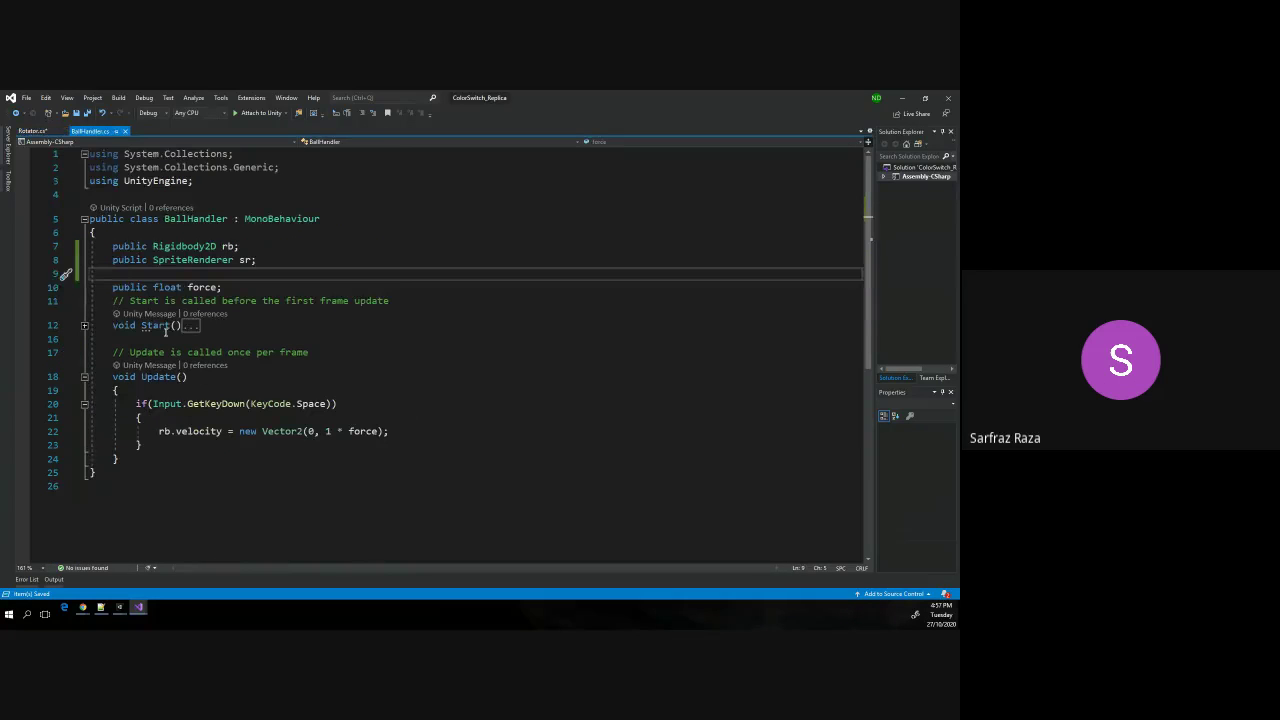
left_click(165, 336)
key("Return")
key("Return")
key("Return")
key("Up")
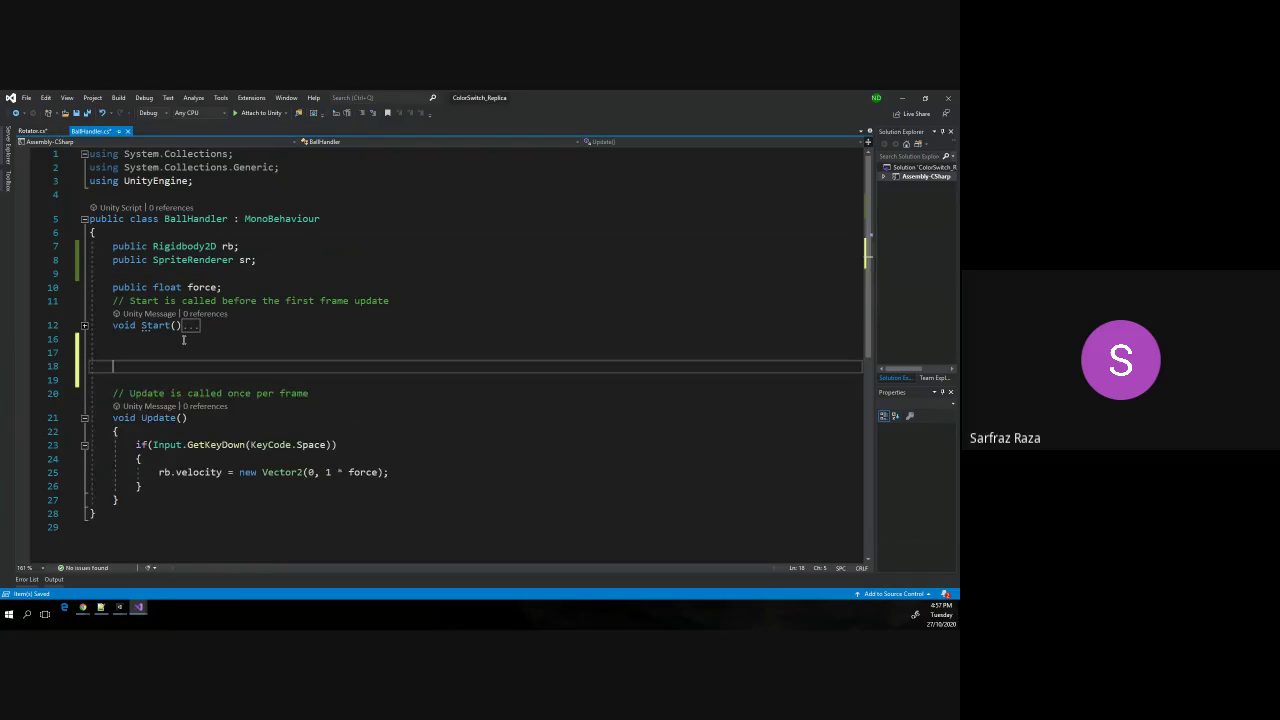
key("ctrl+v")
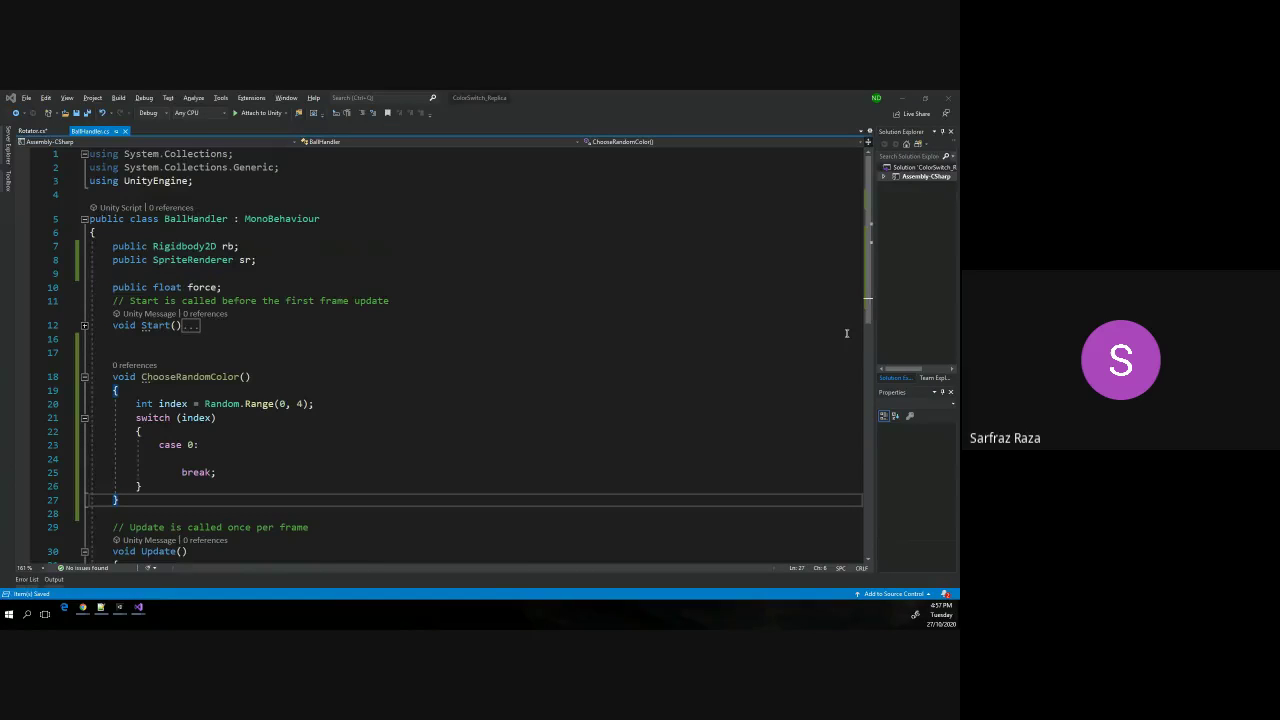
key("alt+Tab")
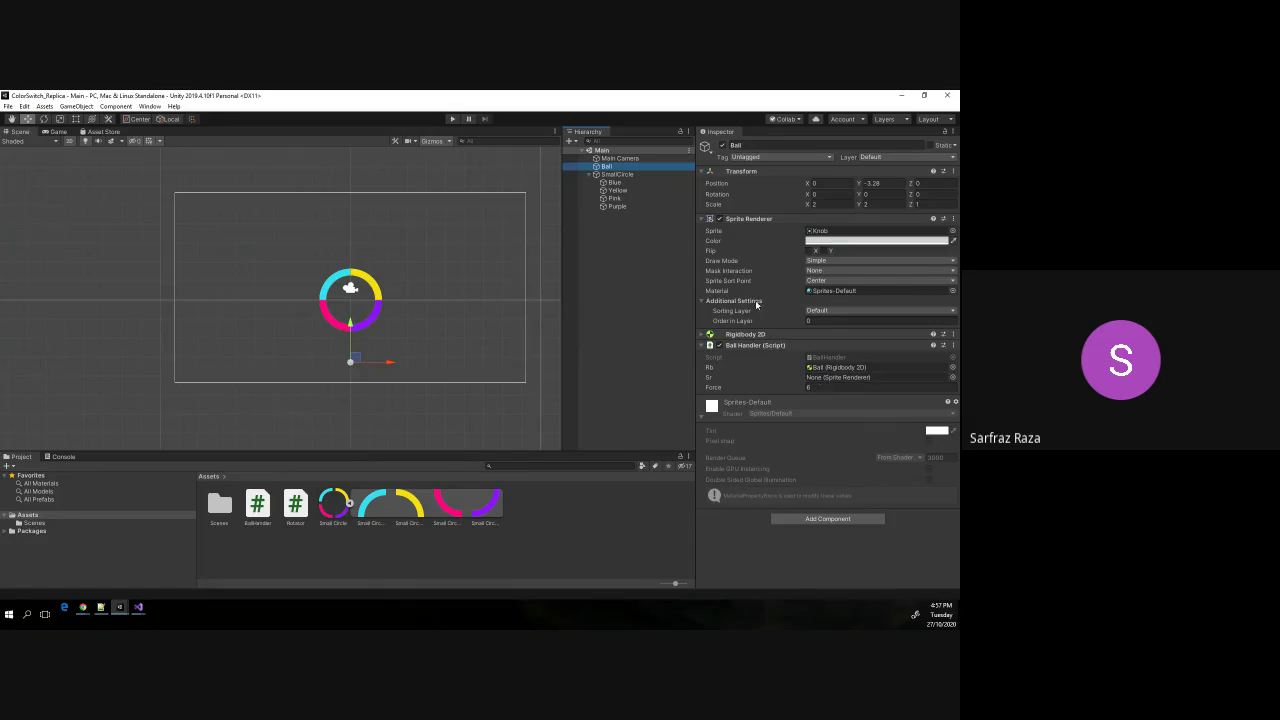
Drag Ball from the Hierarchy into the Ball Handler's Sr field so it uses Ball's own Sprite Renderer.
left_click_drag(606, 166, 845, 383)
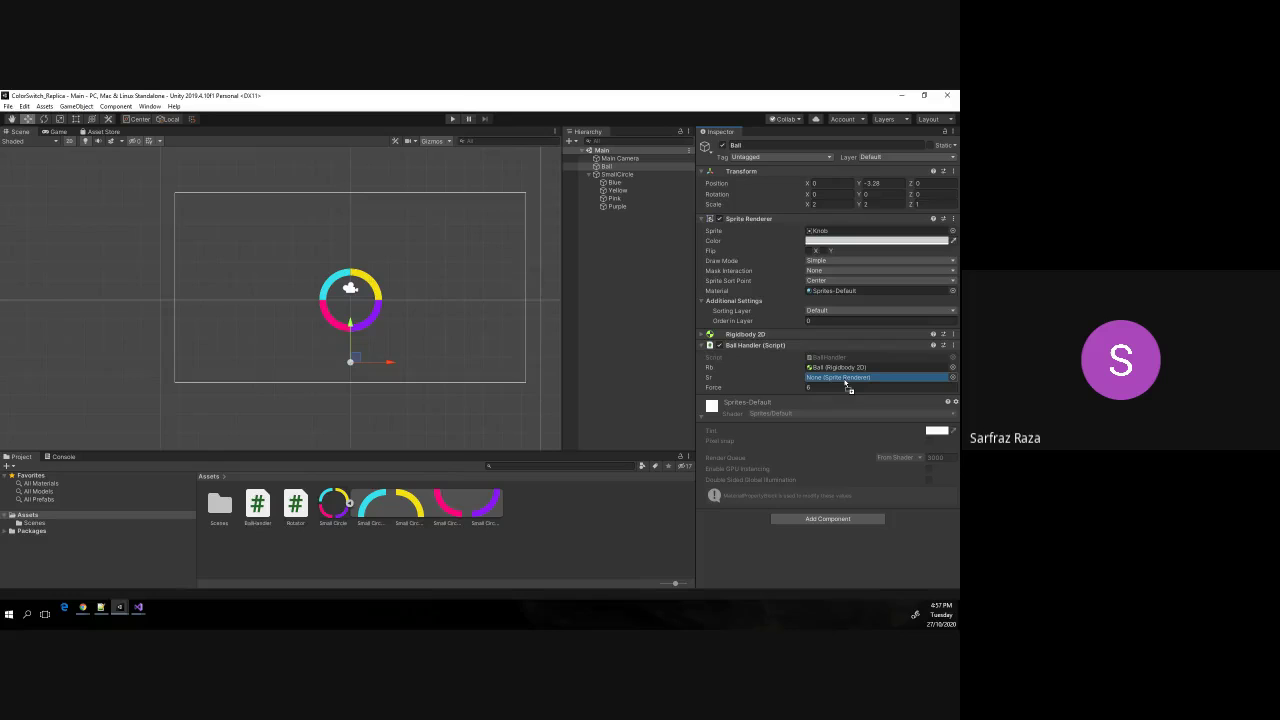
left_click_drag(845, 383, 845, 383)
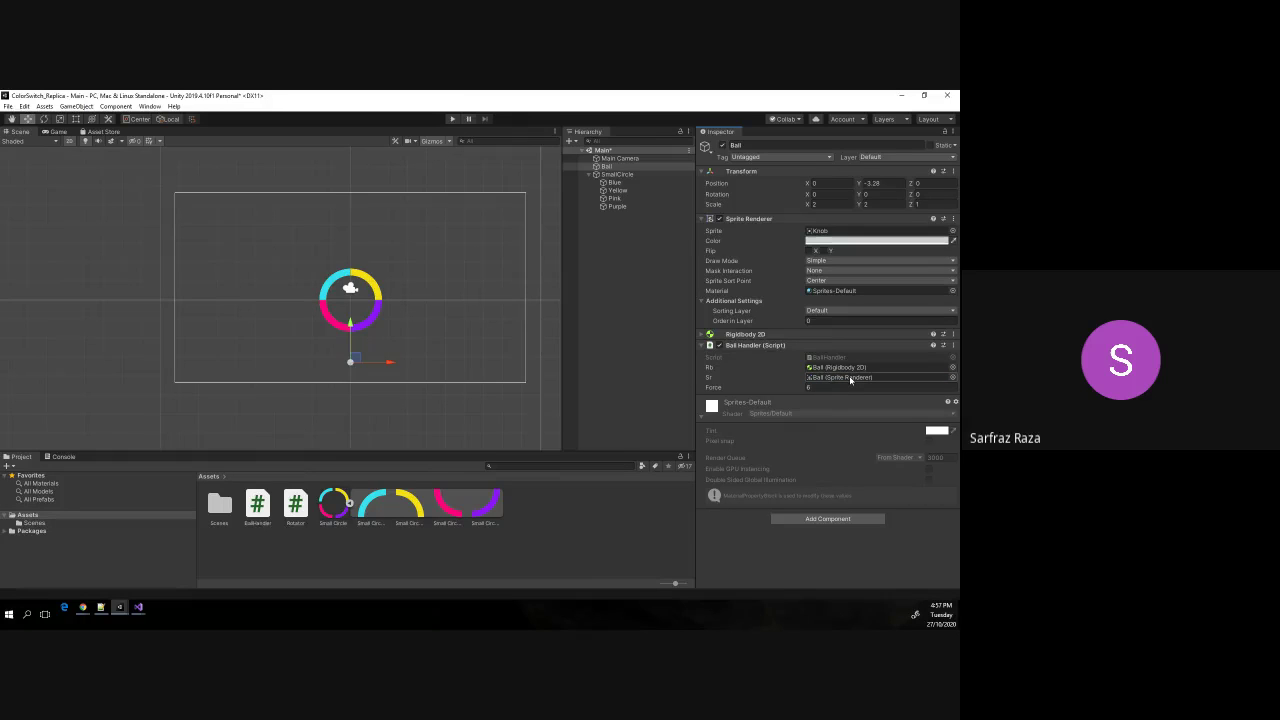
Write 'sr.color = Blue;' in case 0, then paste three more copies of the case block.
key("alt+Tab")
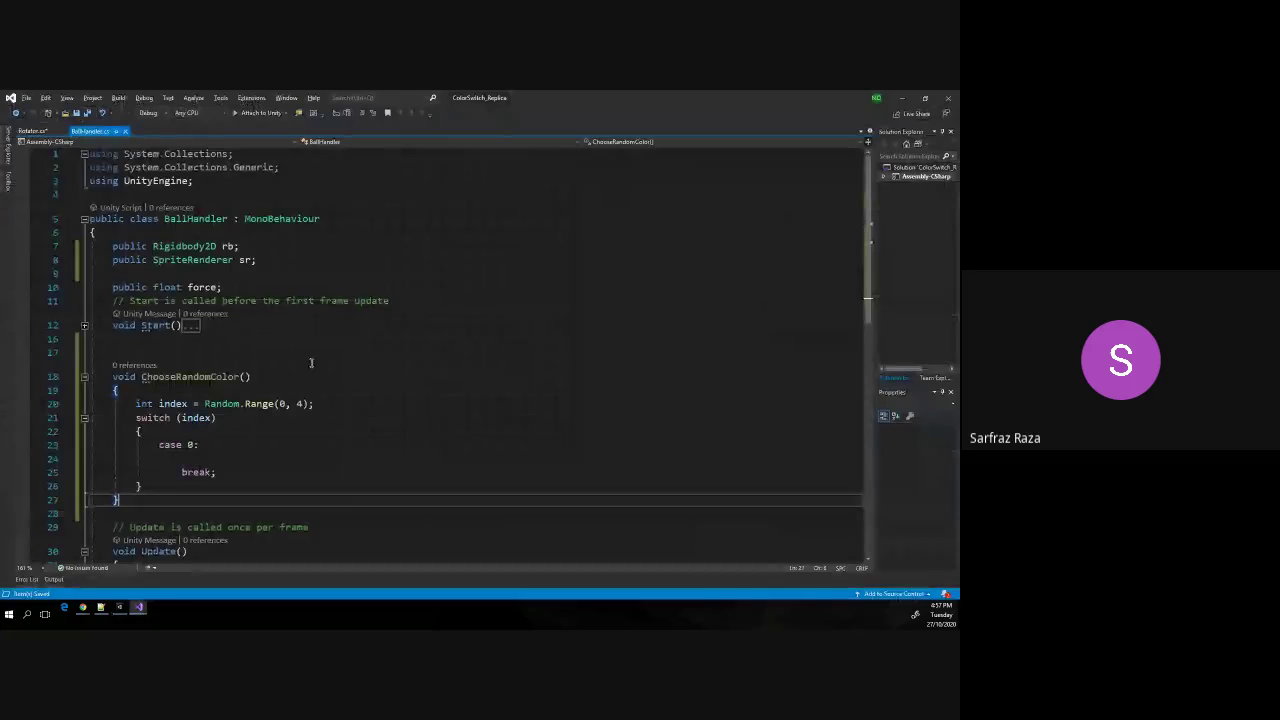
left_click(231, 457)
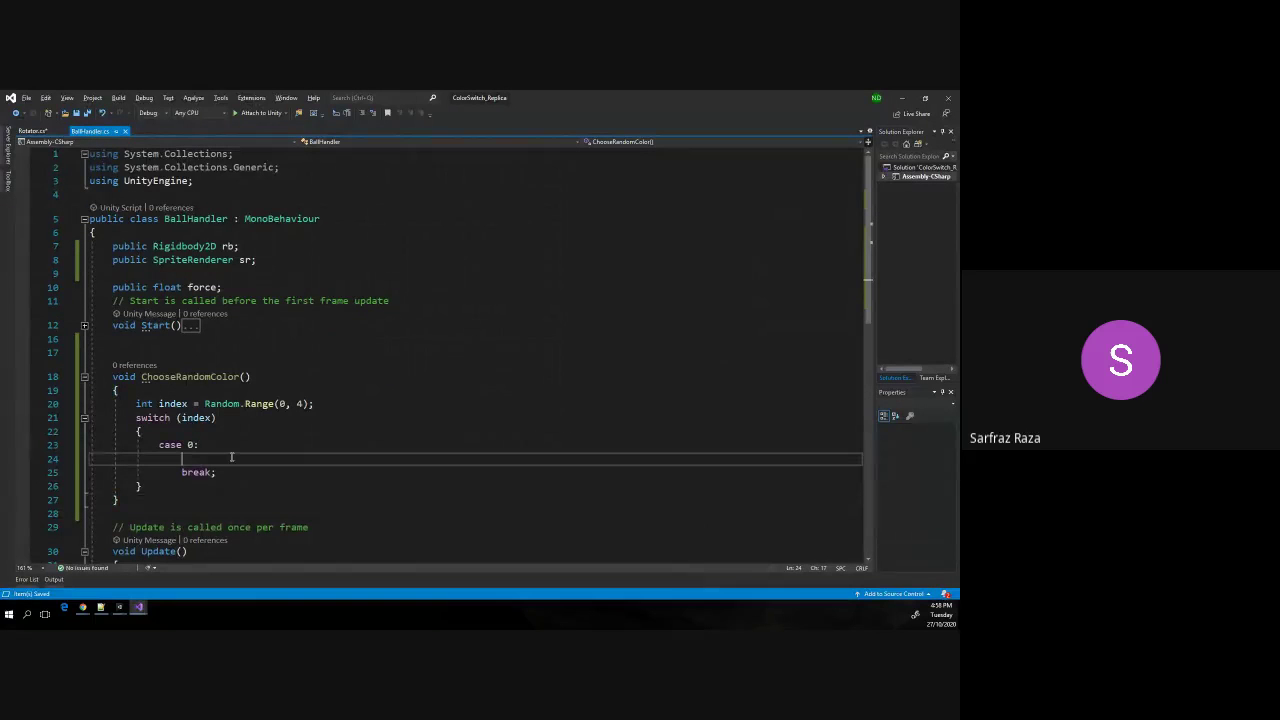
type("sr.color = ")
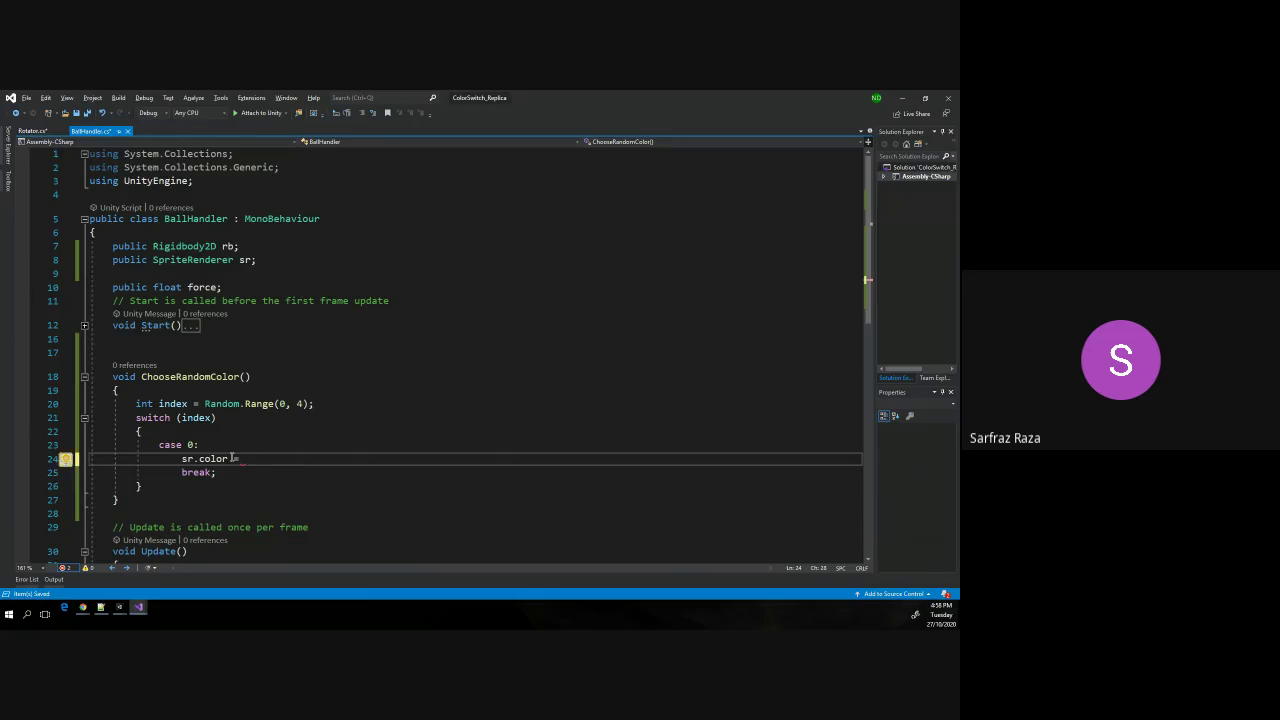
type("Blue;")
left_click_drag(216, 472, 216, 458)
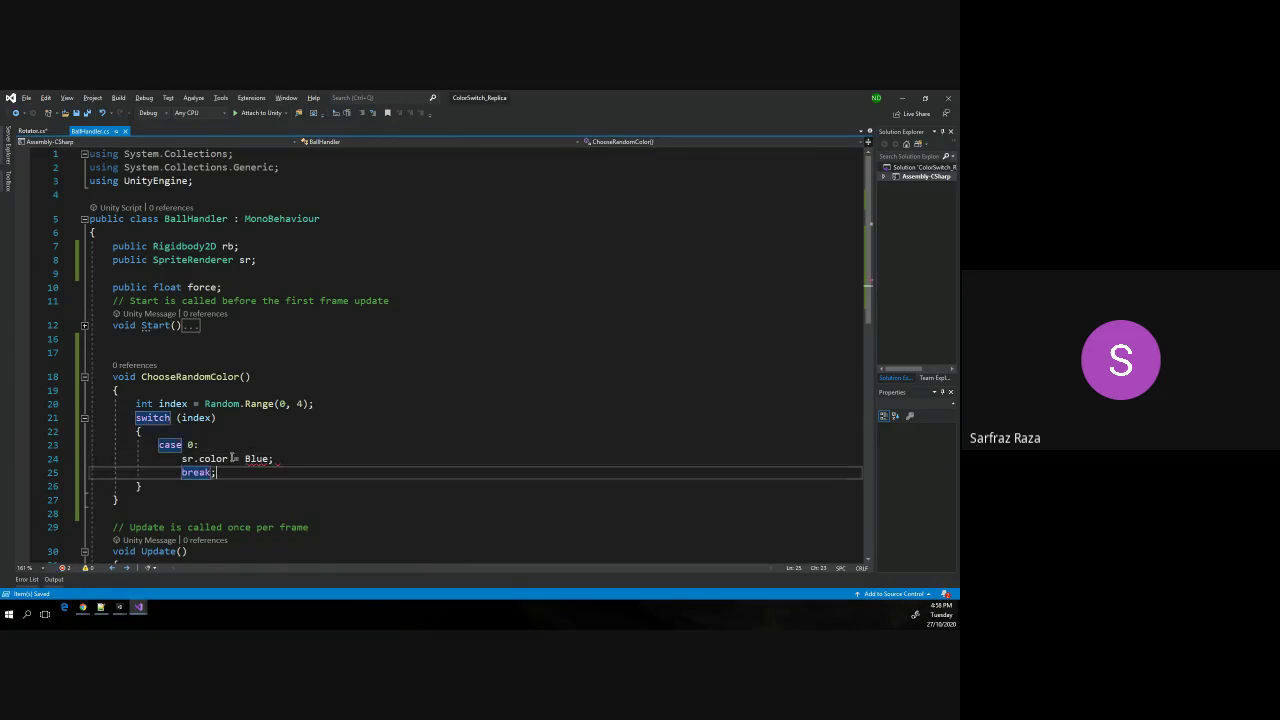
key("shift+Up")
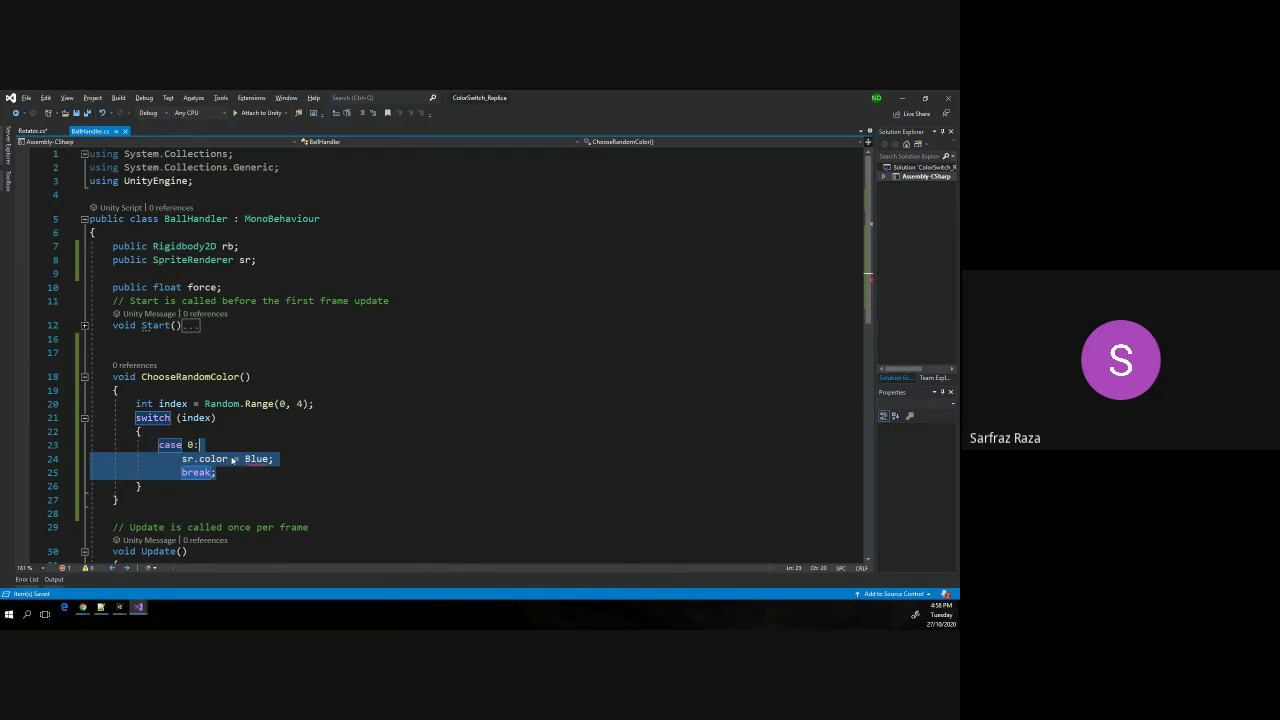
key("shift+Home")
key("ctrl+c")
key("Right")
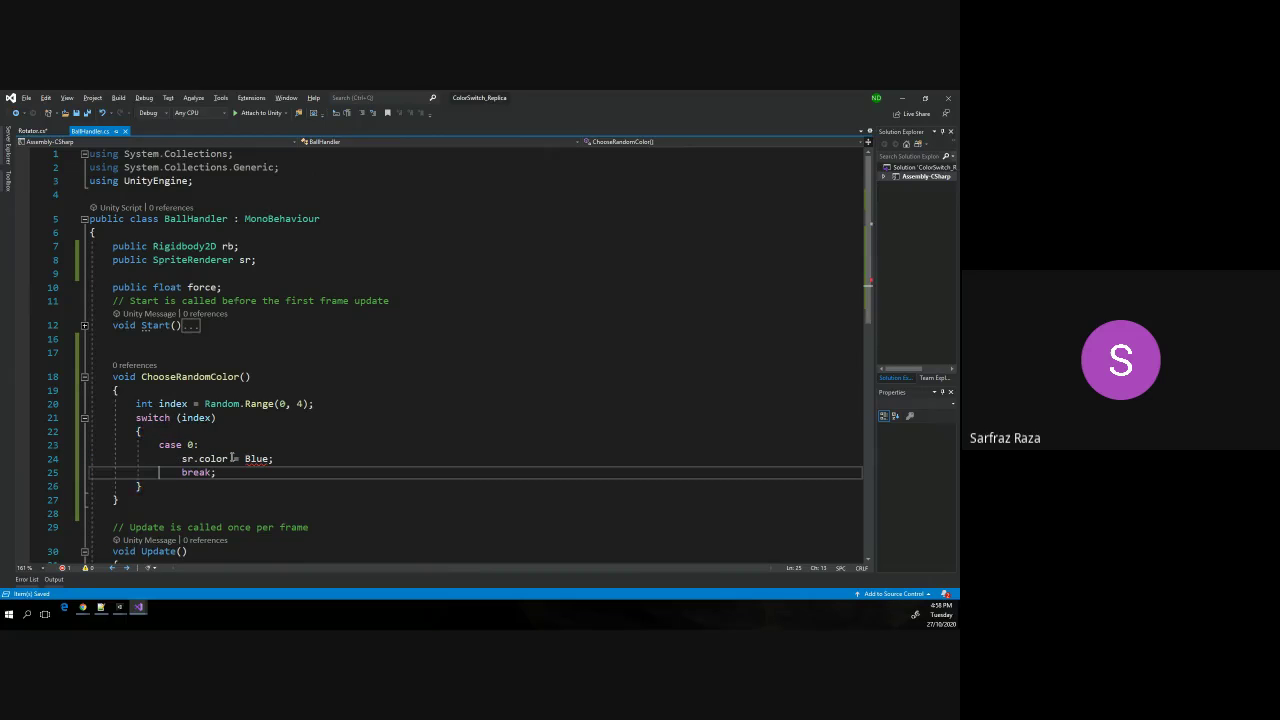
key("Return")
key("ctrl+v")
key("Return")
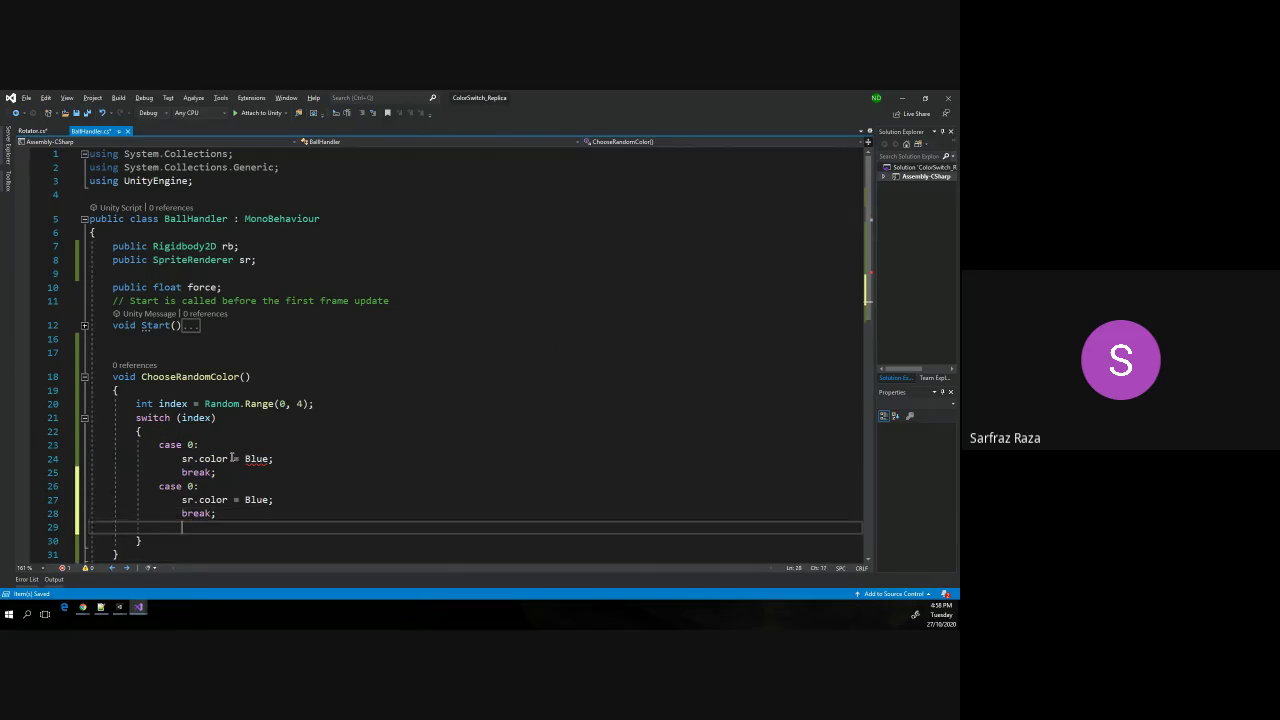
key("ctrl+v")
key("Return")
key("ctrl+v")
Renumber the second case to 1 with colour Yellow, and select Blue in the third case.
scroll(243, 455, "down", 1)
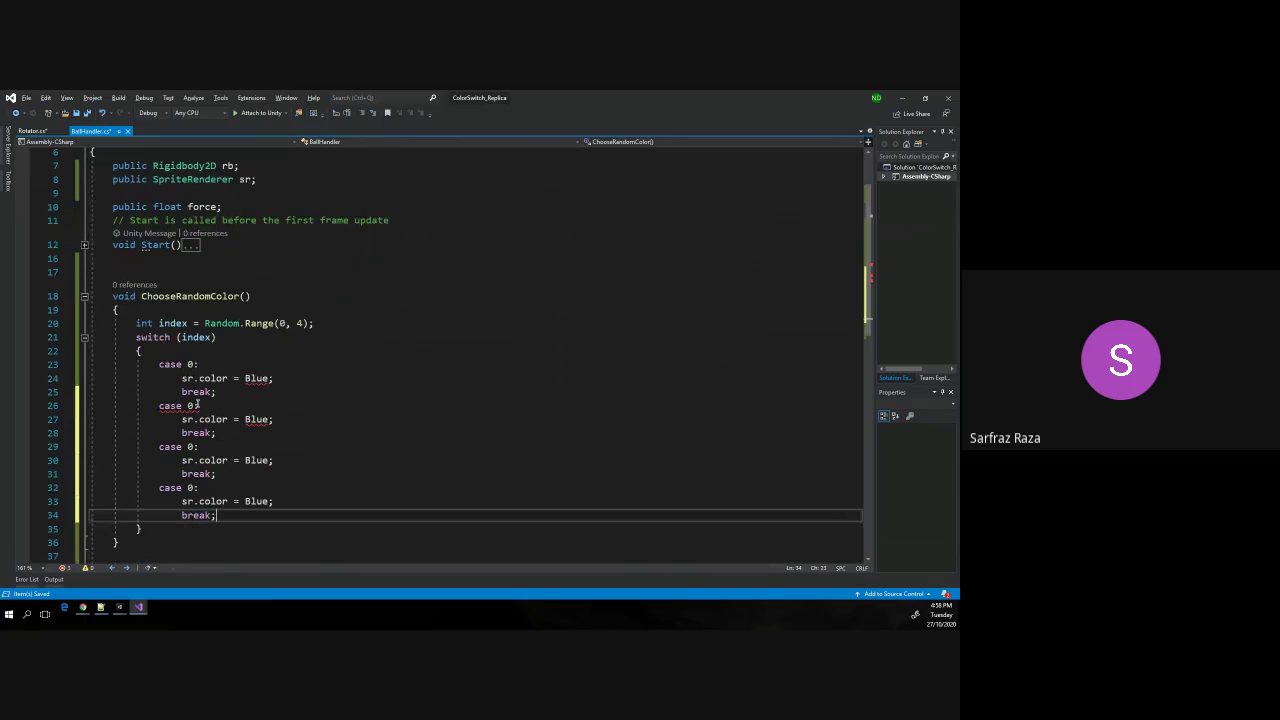
double_click(189, 405)
type("1")
key("Down")
key("End")
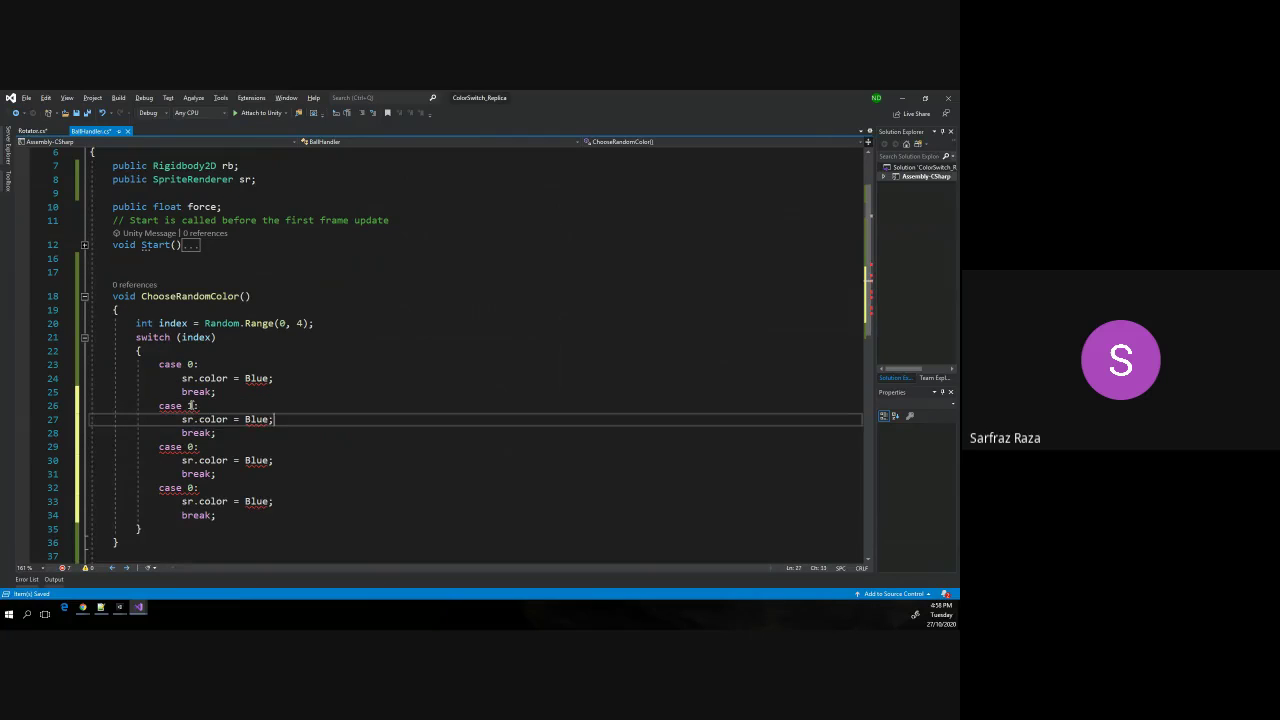
key("Left")
key("ctrl+shift+Left")
type("Yellow")
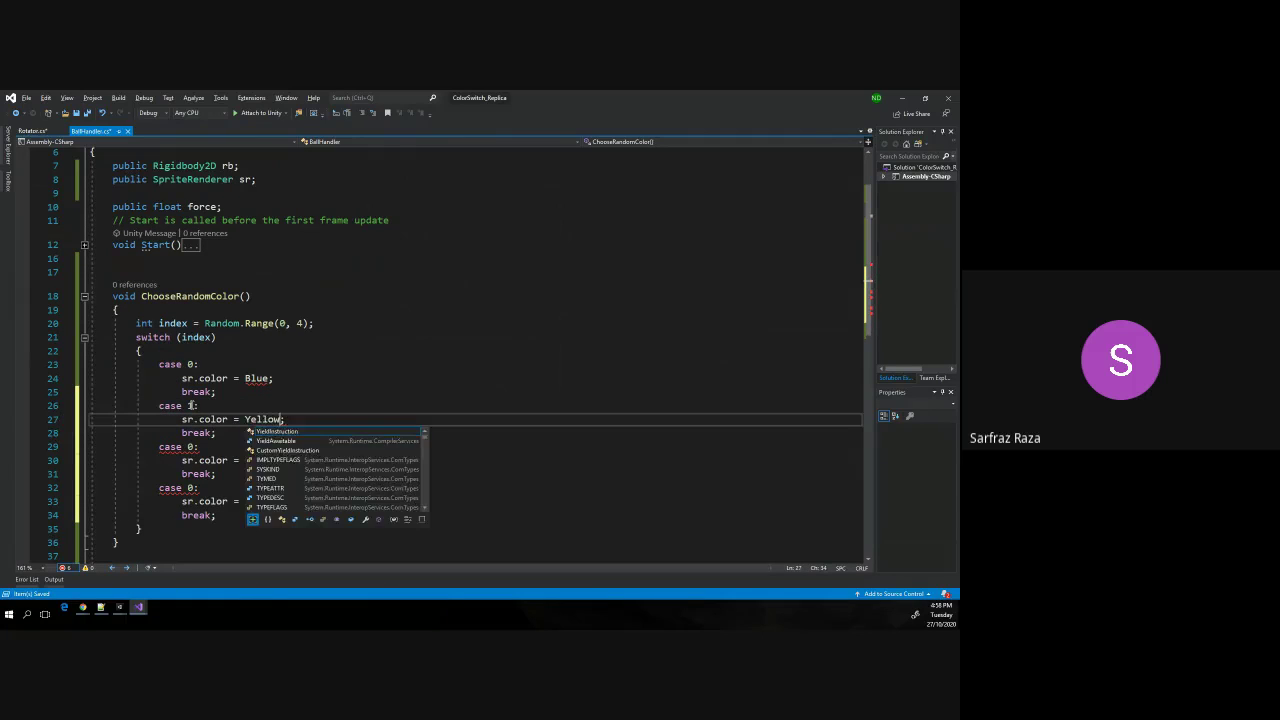
key("Escape")
key("Down")
key("Down")
key("Down")
key("End")
key("Left")
key("ctrl+shift+Left")
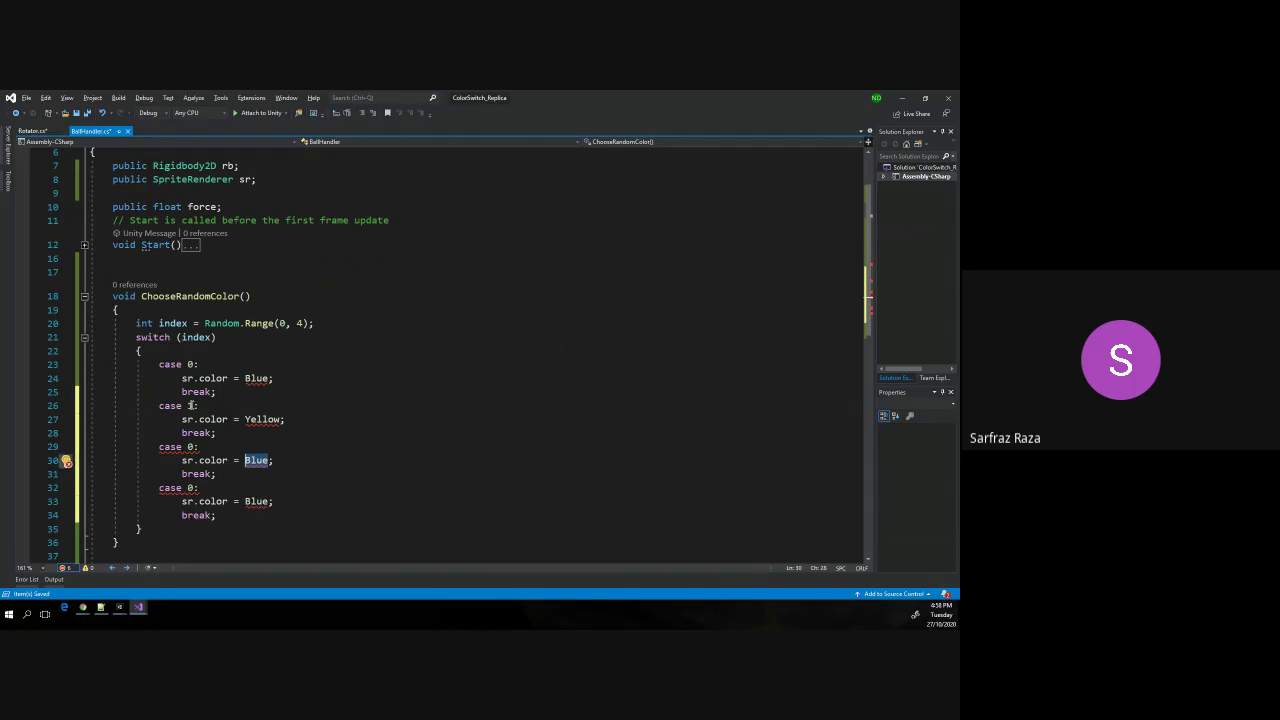
Move the Color declarations line from the Rotator script into BallHandler and save both.
left_click(33, 131)
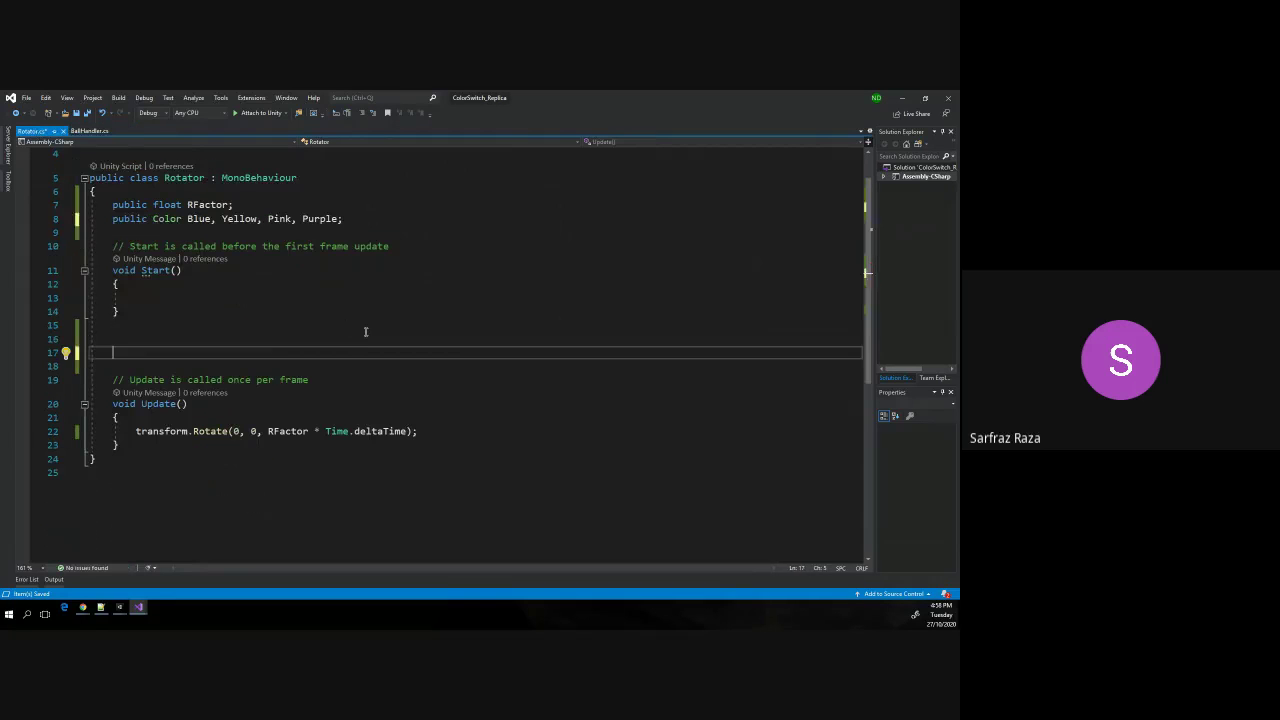
key("ctrl+s")
left_click(127, 222)
key("ctrl+x")
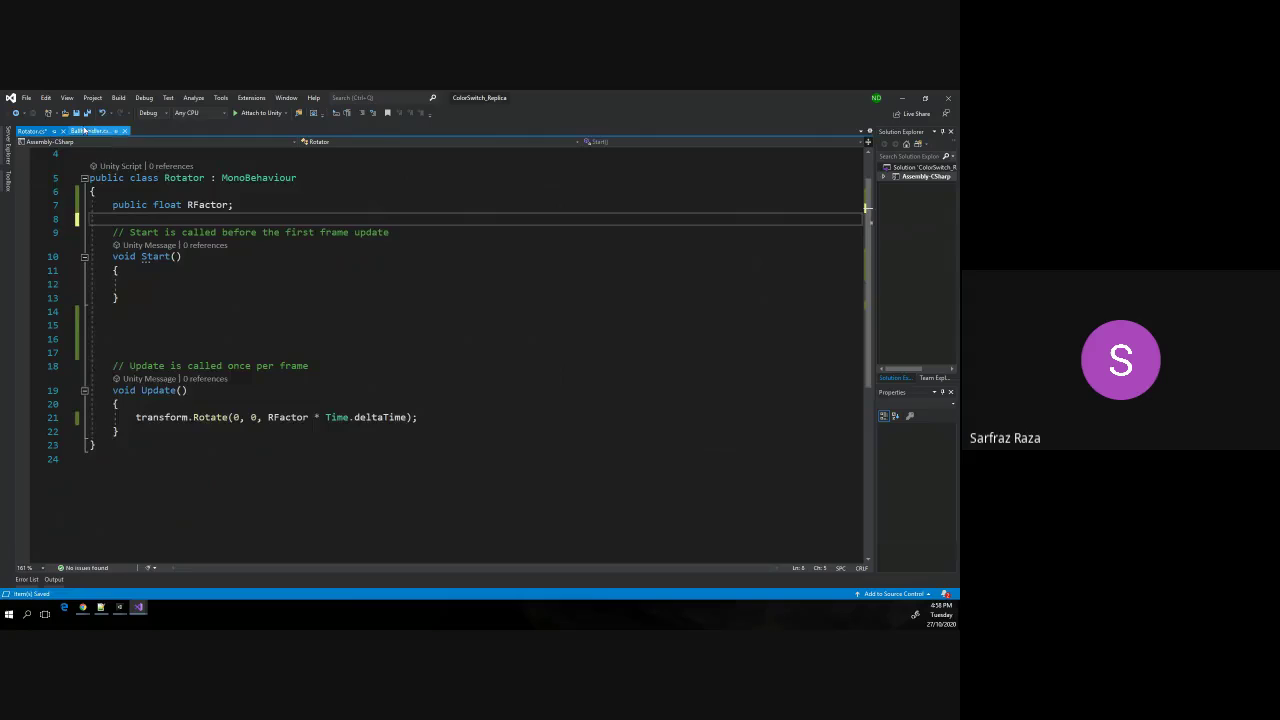
key("ctrl+Tab")
key("ctrl+v")
key("ctrl+s")
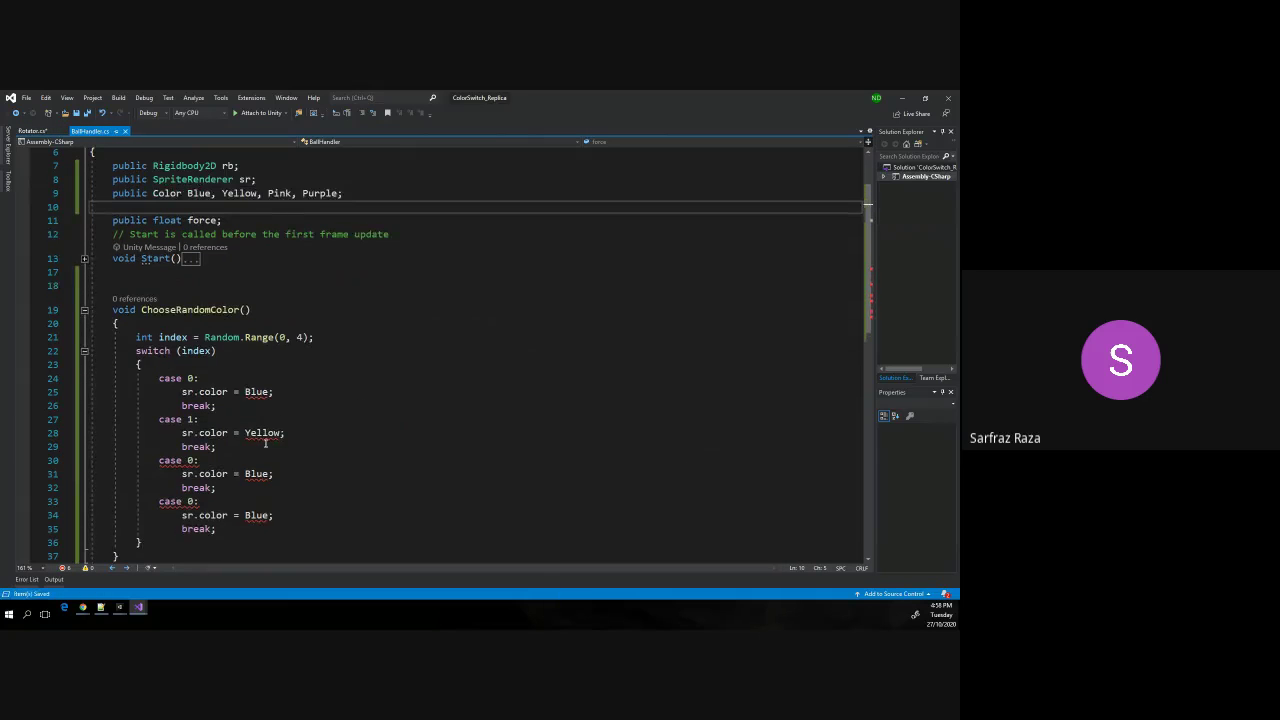
Renumber the third case to 2 and change its colour from Blue to Pink.
scroll(266, 443, "down", 2)
left_click(270, 392)
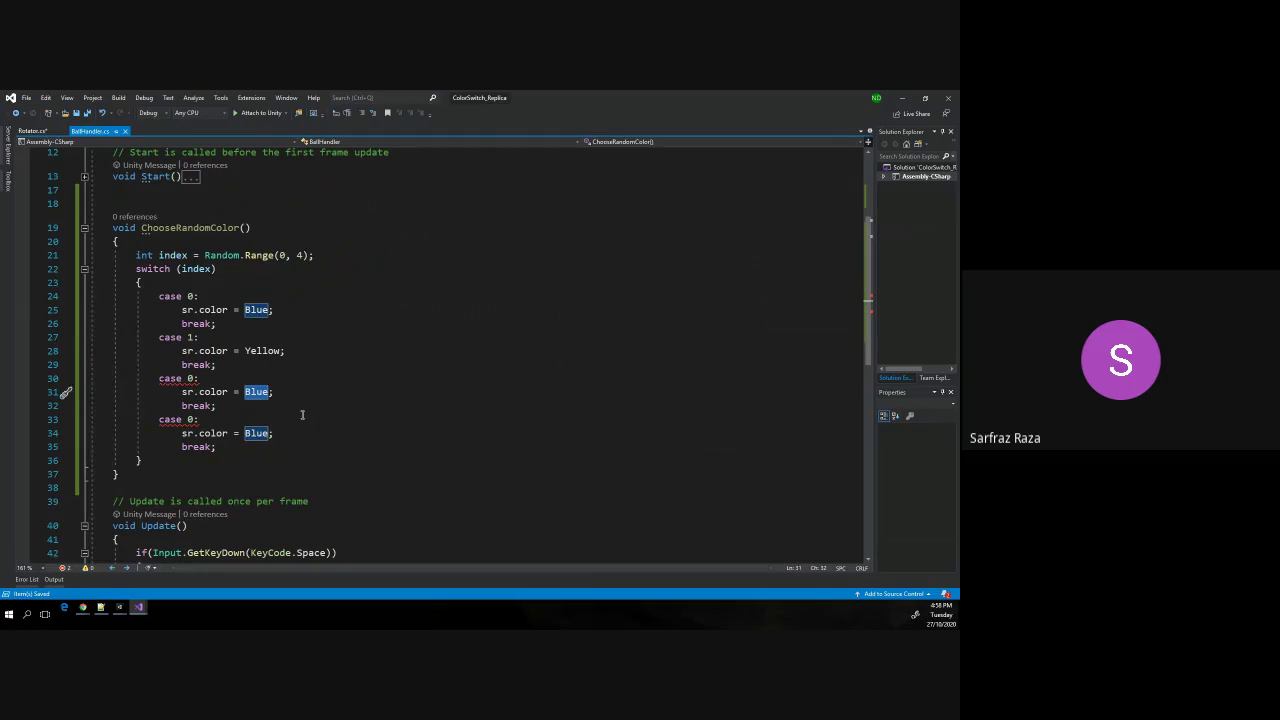
key("Up")
key("Left")
key("BackSpace")
type("2")
key("Down")
key("End")
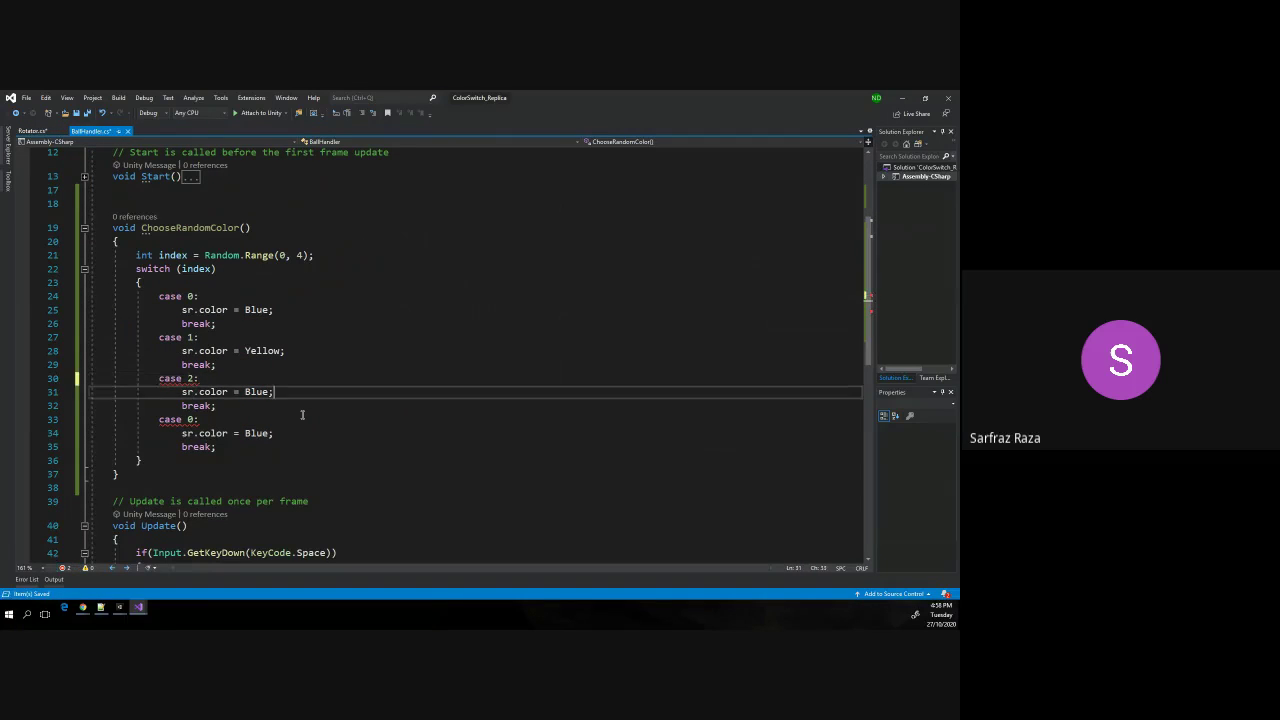
key("Left")
key("Left")
key("Left")
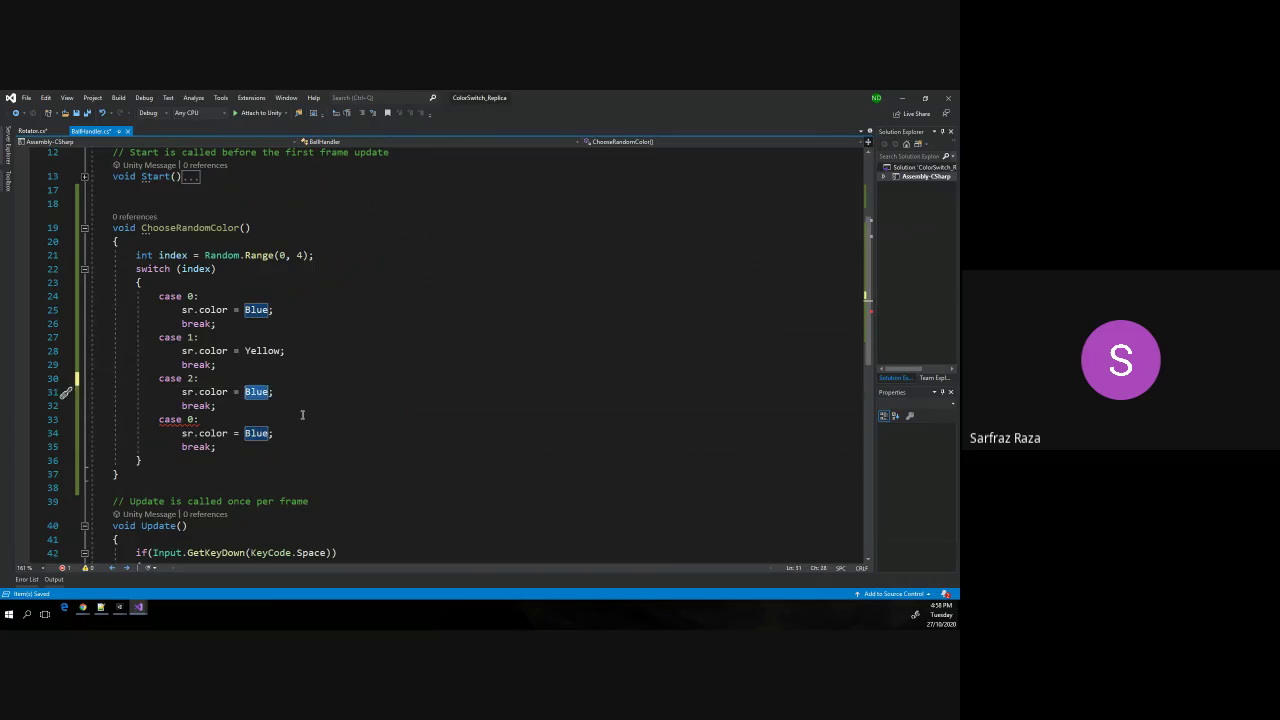
key("ctrl+Delete")
type("Pink")
Renumber the last case to 3 and set its colour to Purple via autocompletion.
left_click(258, 433)
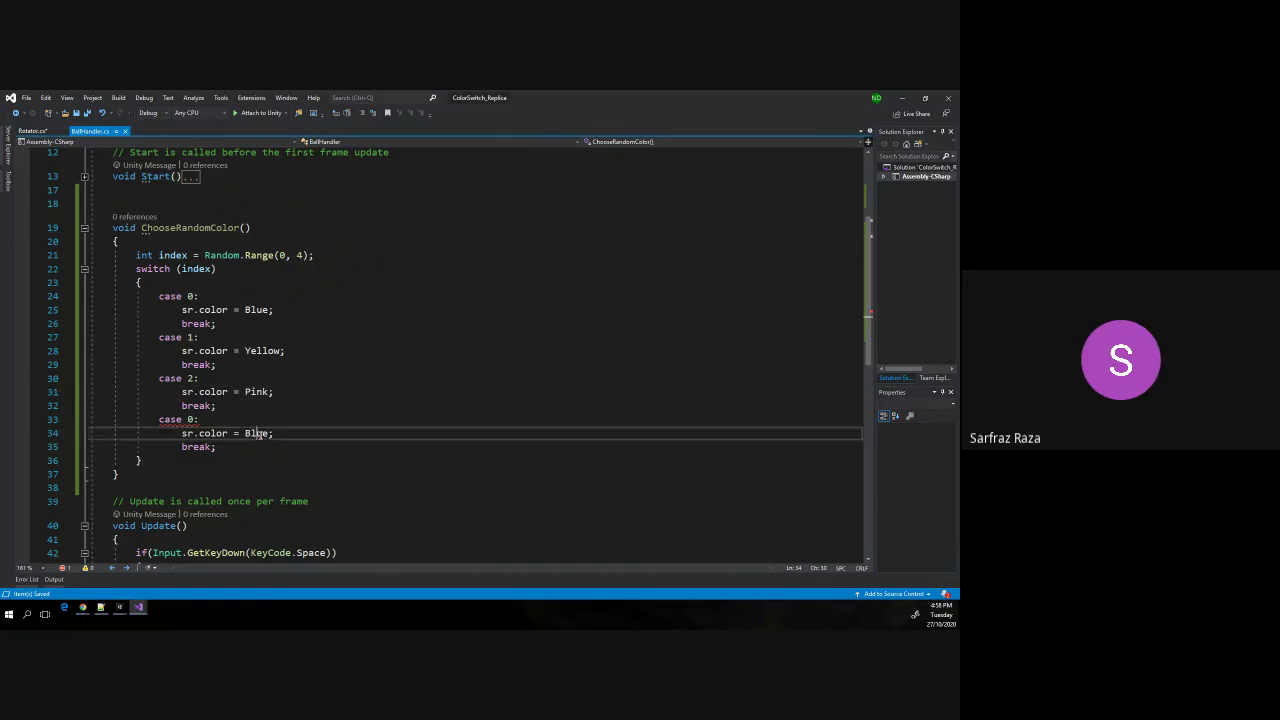
left_click(197, 419)
key("BackSpace")
type("3")
key("Down")
key("ctrl+Right")
key("ctrl+Right")
key("ctrl+Right")
key("ctrl+shift+Right")
type("Purpl")
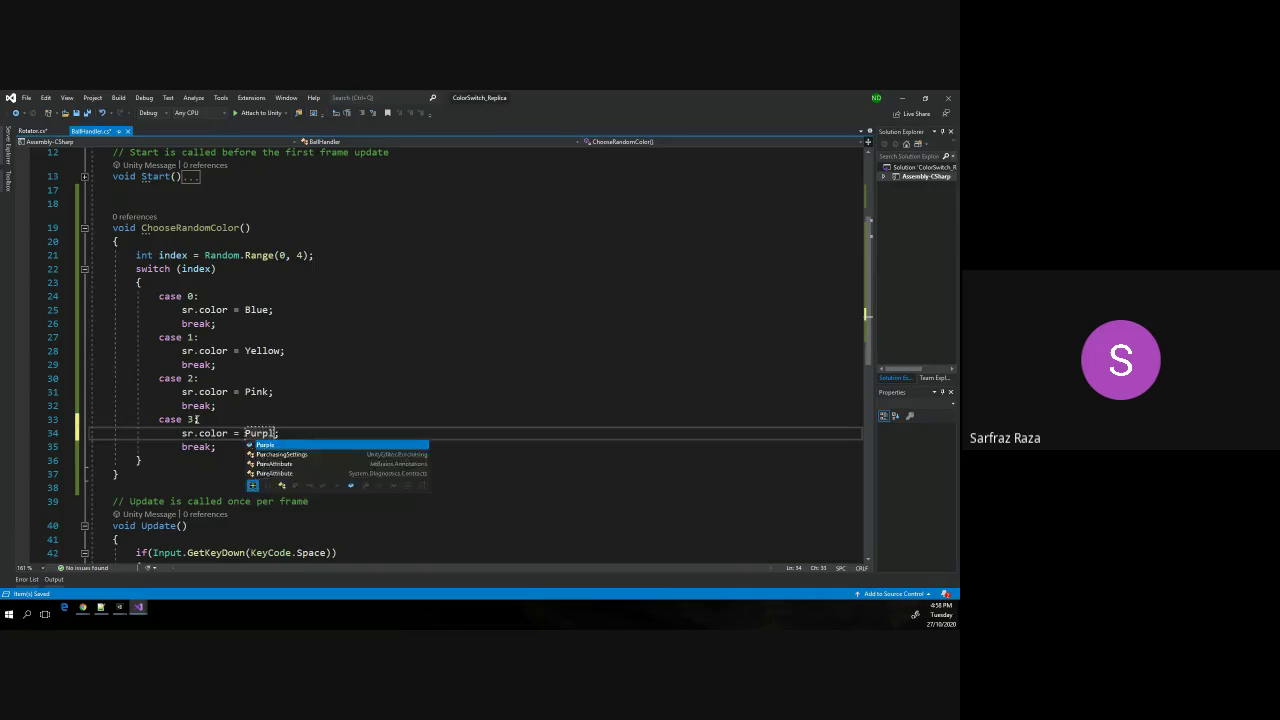
key("Tab")
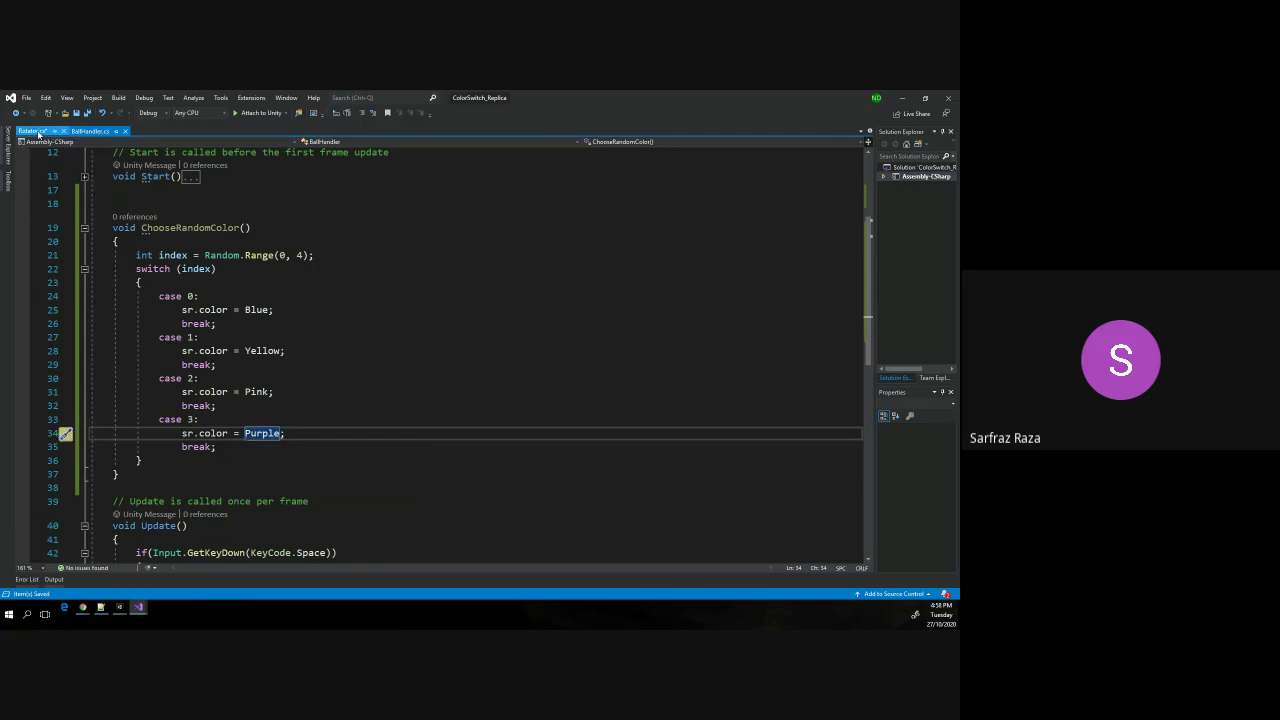
Review the four public colour fields and the four case blocks in BallHandler.
left_click(36, 131)
left_click(89, 131)
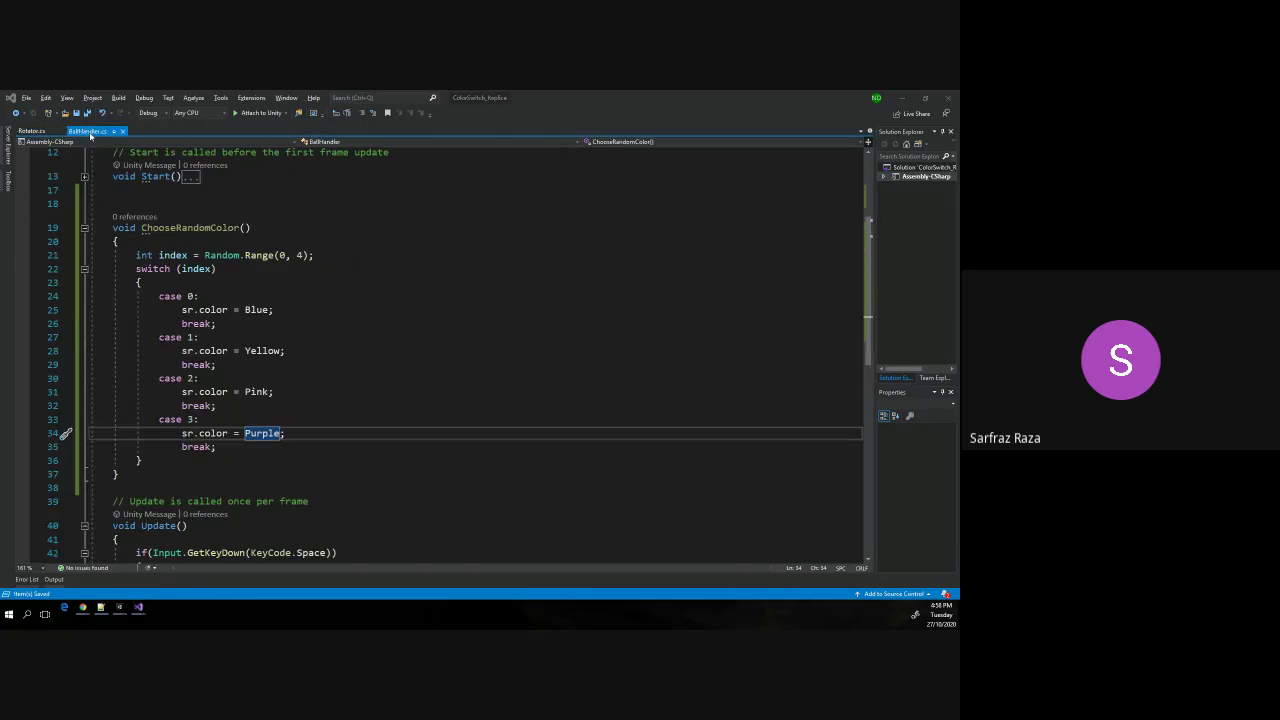
key("alt+Tab")
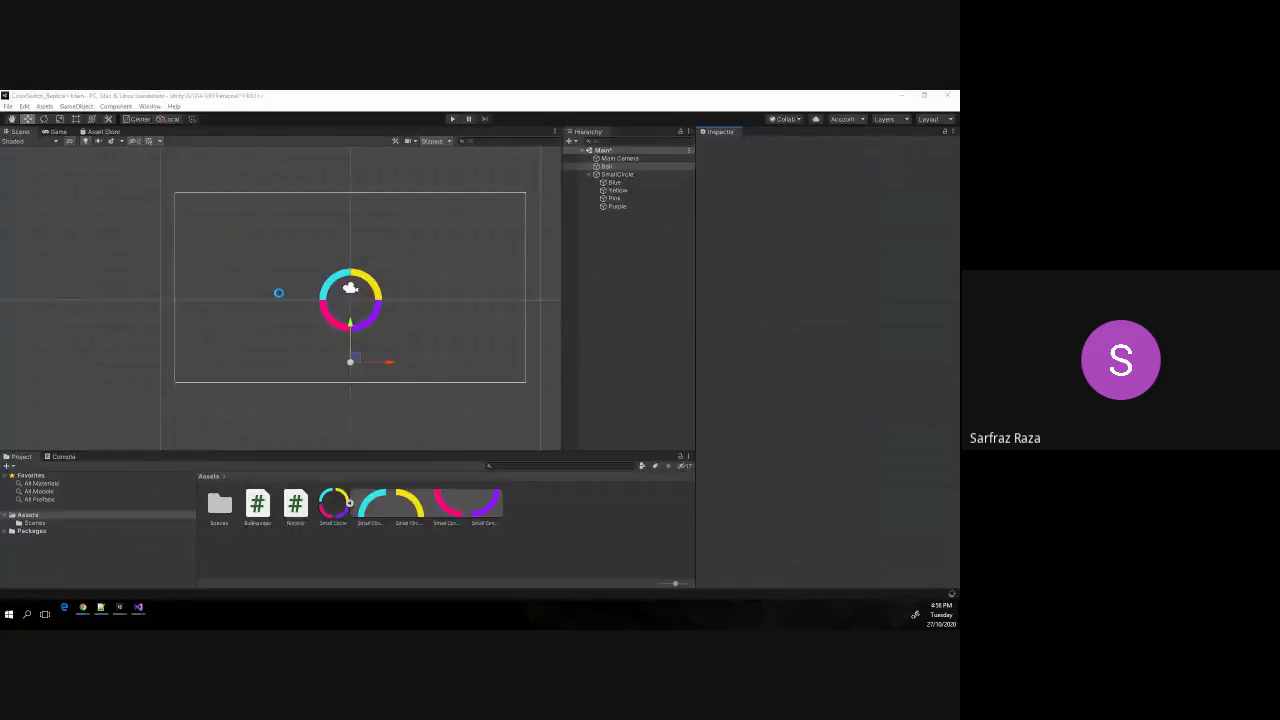
key("alt+Tab")
scroll(240, 292, "up", 1)
scroll(232, 290, "up", 2)
left_click_drag(90, 234, 342, 234)
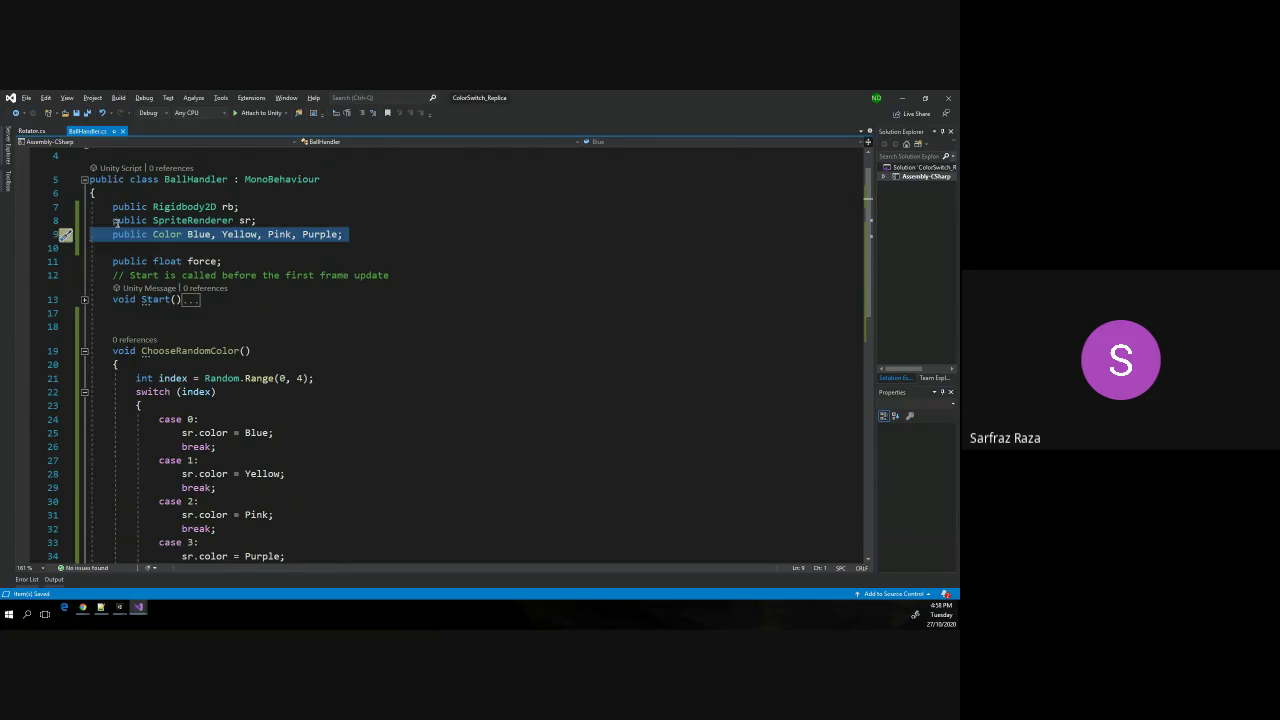
scroll(146, 339, "down", 2)
mouse_move(146, 339)
left_mouse_down()
mouse_move(288, 490)
mouse_move(158, 337)
left_mouse_up()
left_click(286, 491)
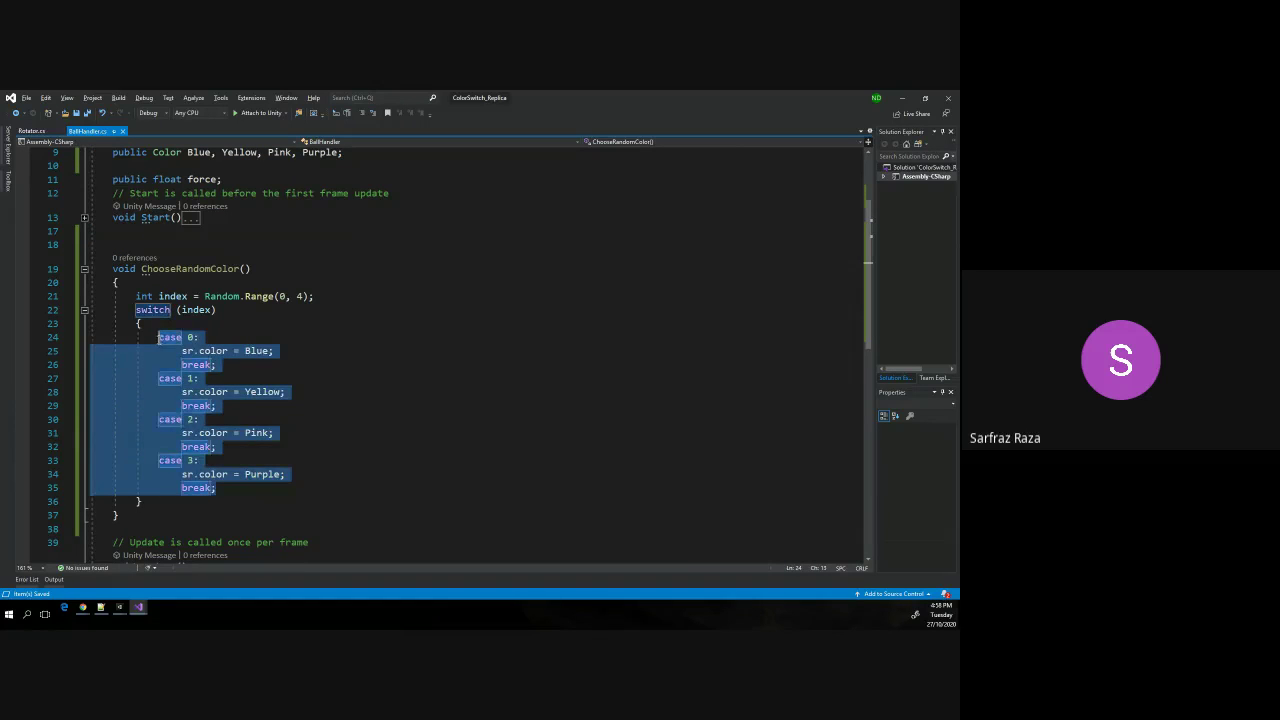
left_click(158, 337)
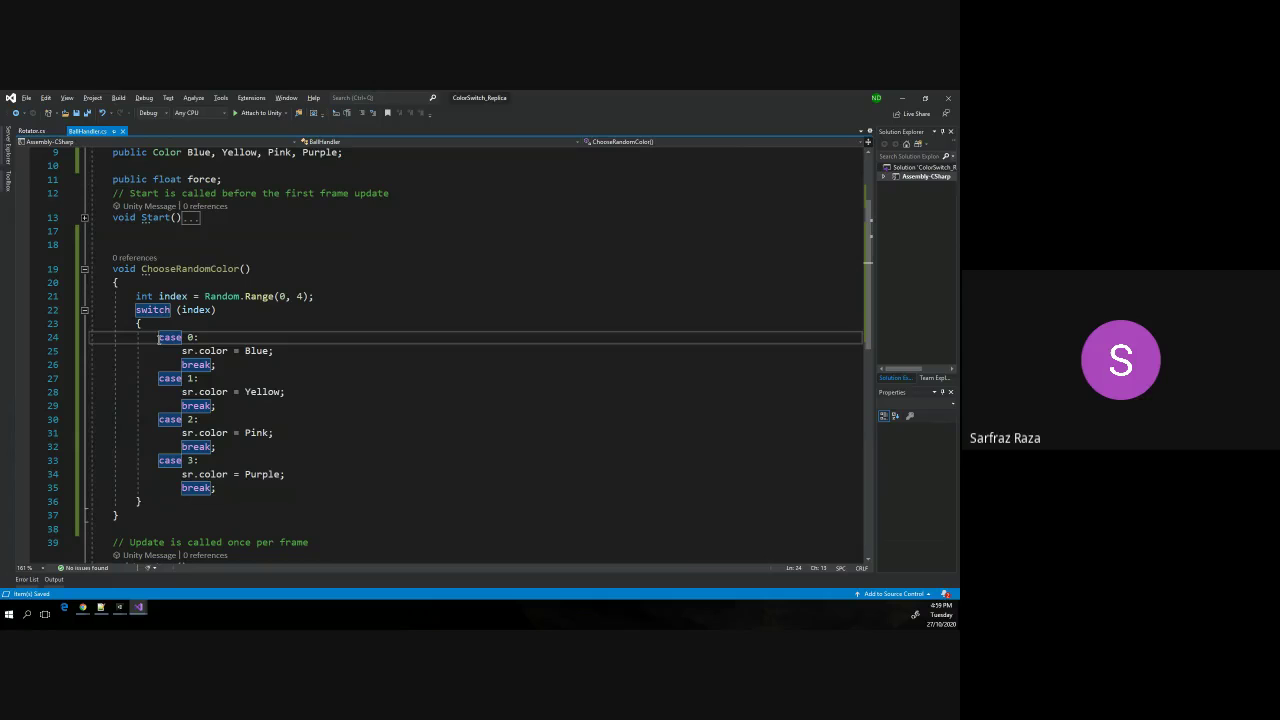
left_click_drag(160, 340, 286, 476)
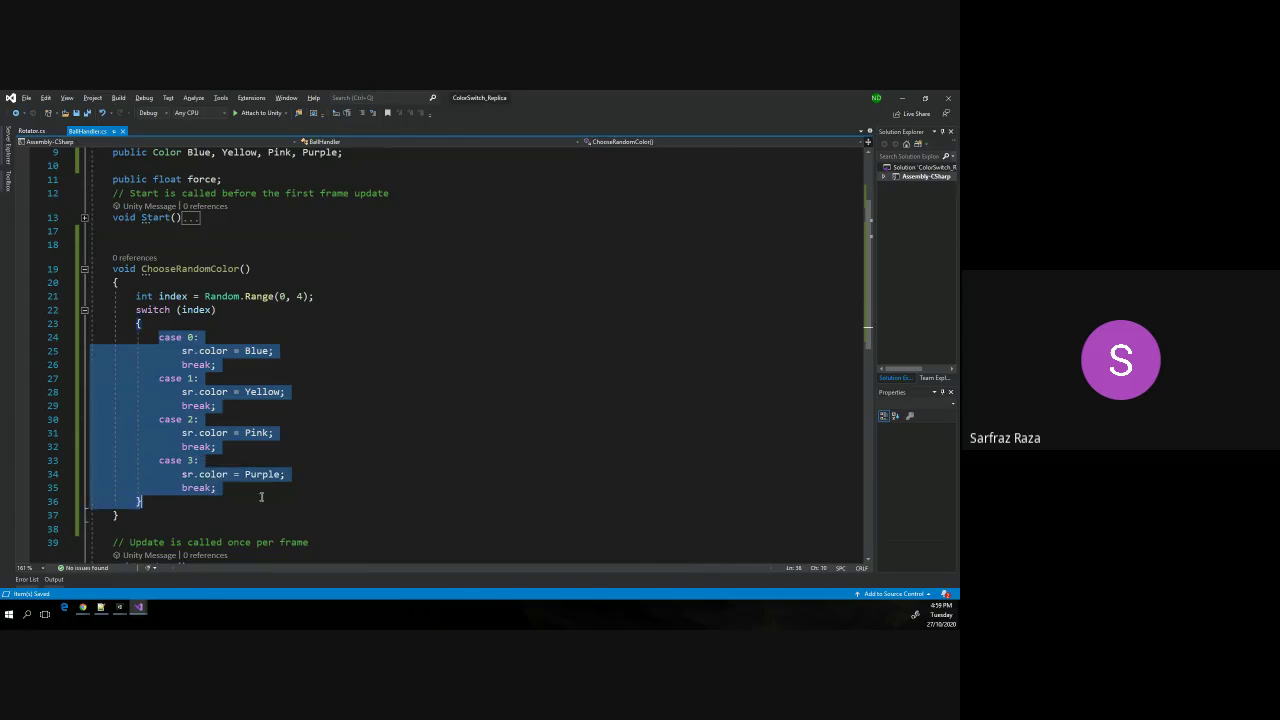
key("alt+Tab")
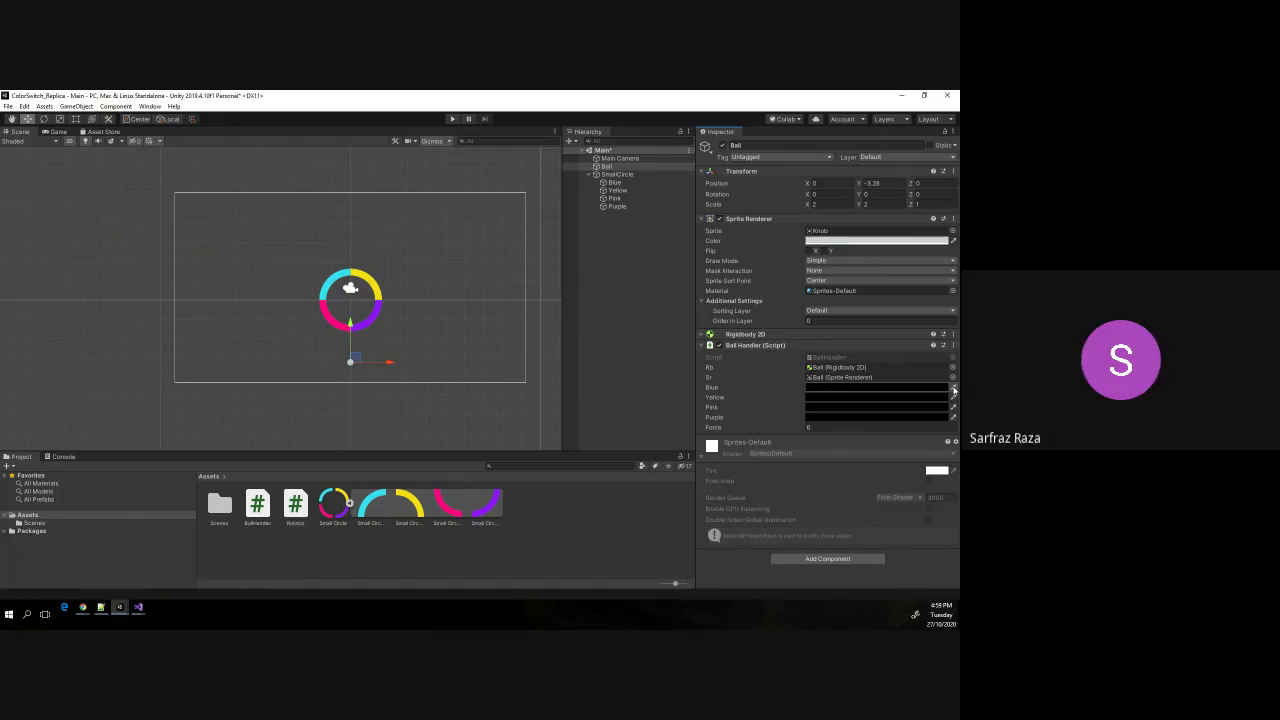
Eyedrop the ring's cyan, yellow, pink and purple into Blue, Yellow, Pink and Purple, then save the scene.
left_click(954, 391)
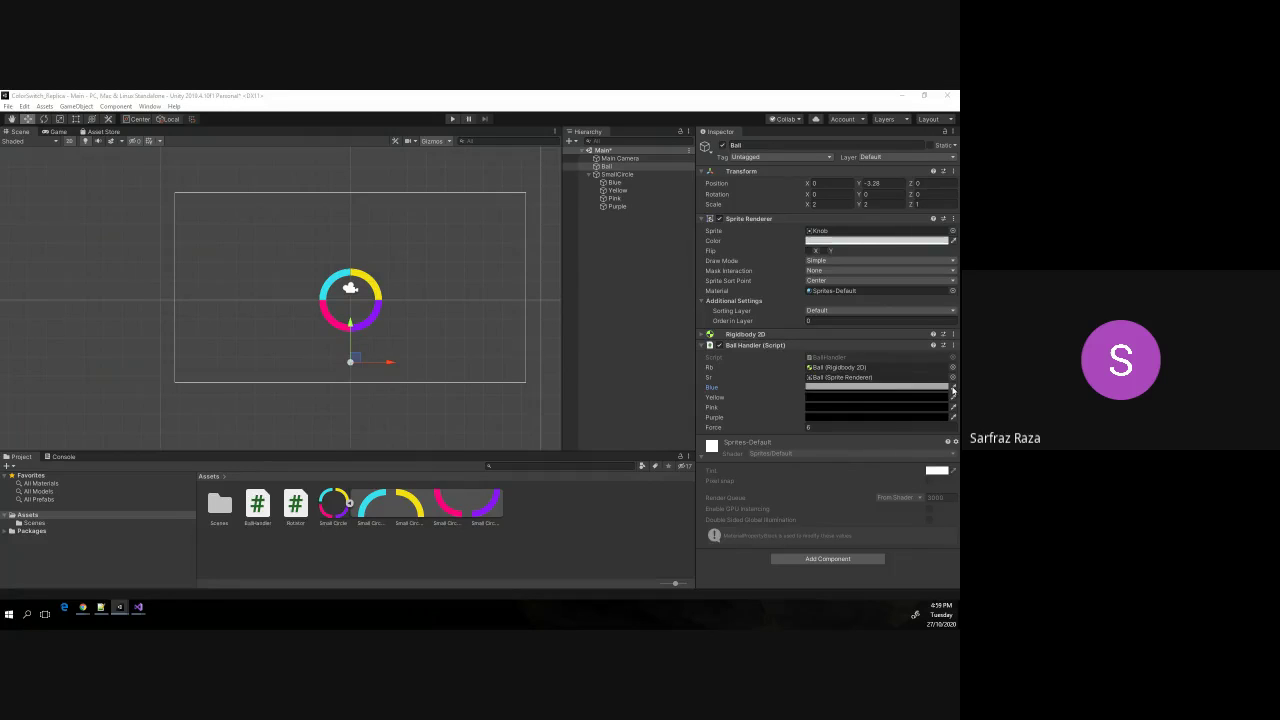
left_click(340, 275)
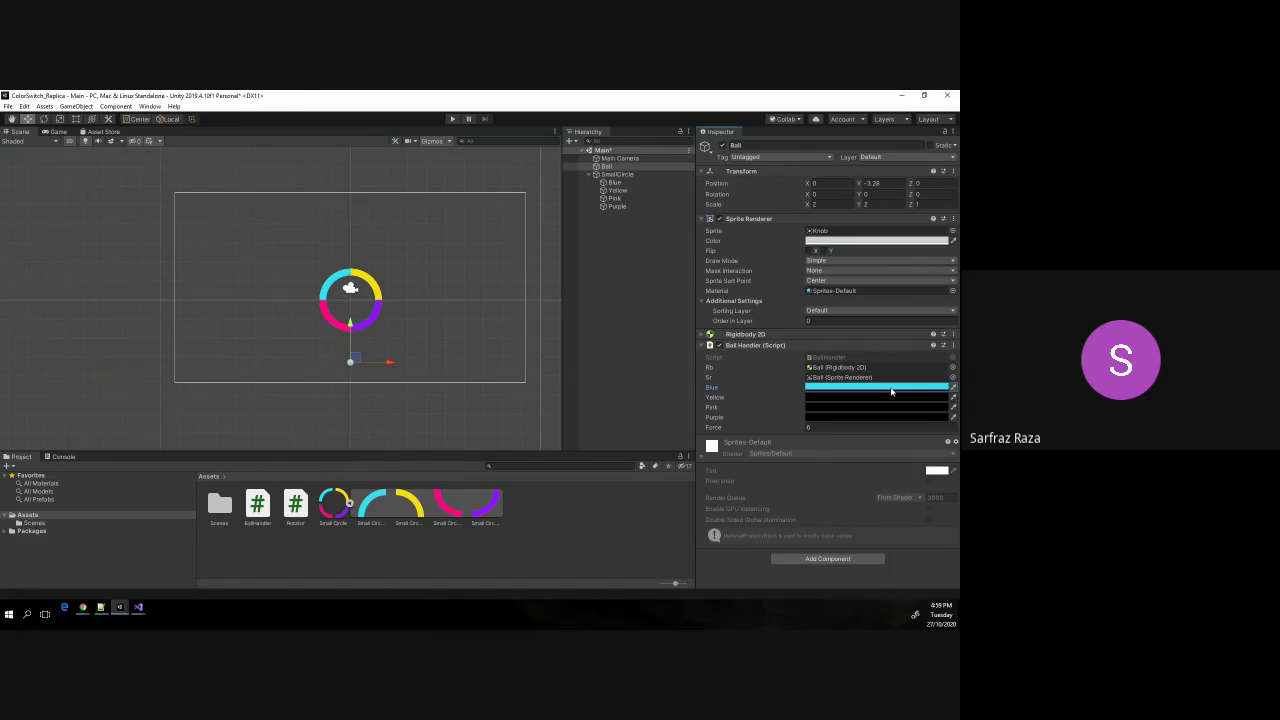
left_click(954, 398)
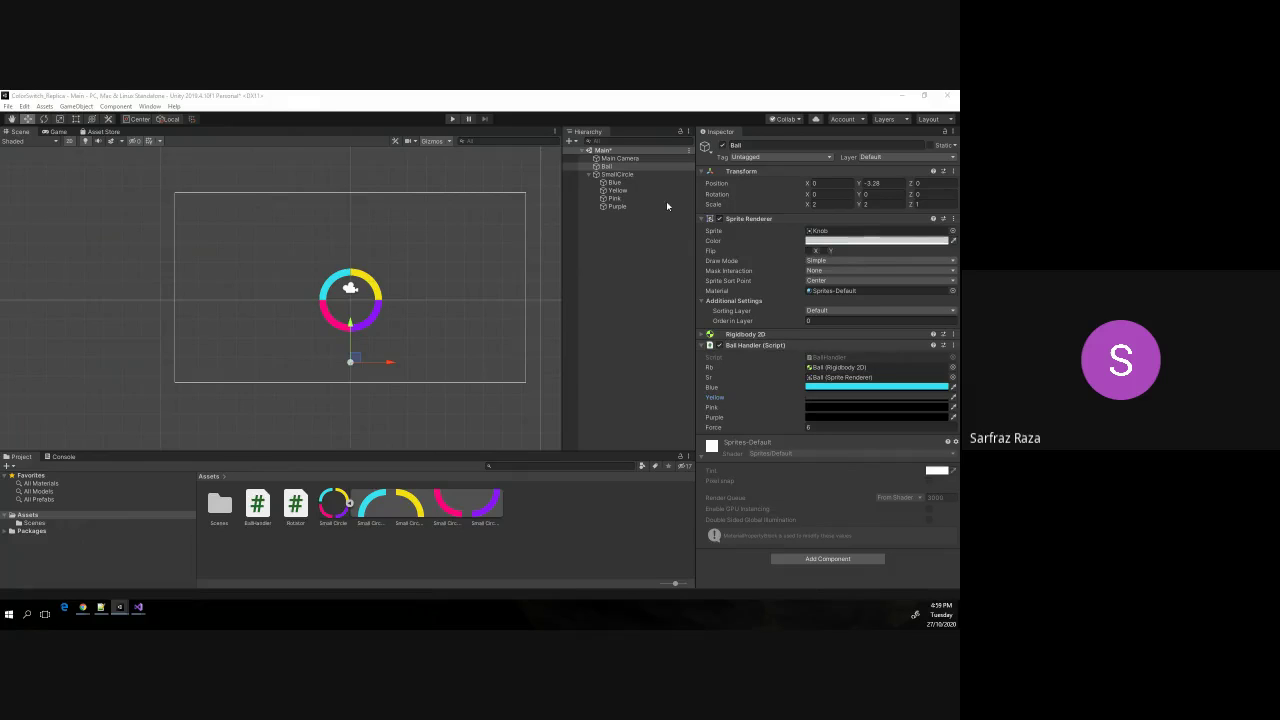
left_click(372, 285)
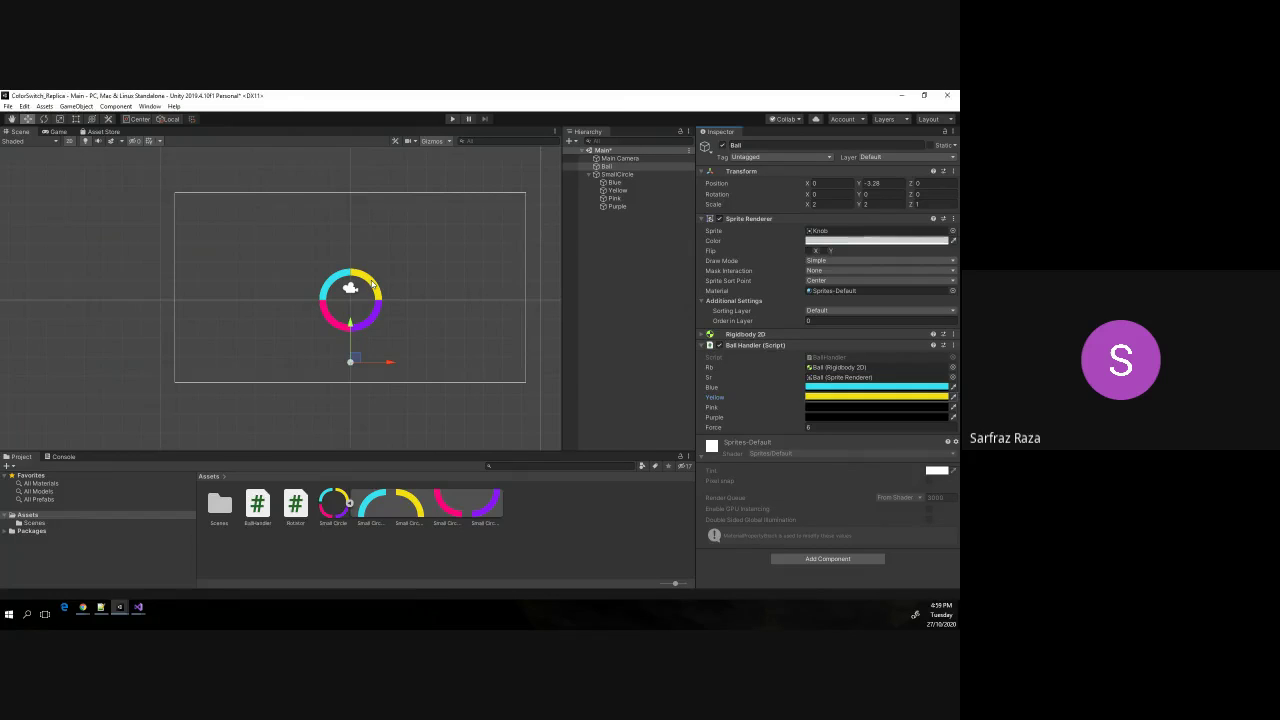
left_click(953, 407)
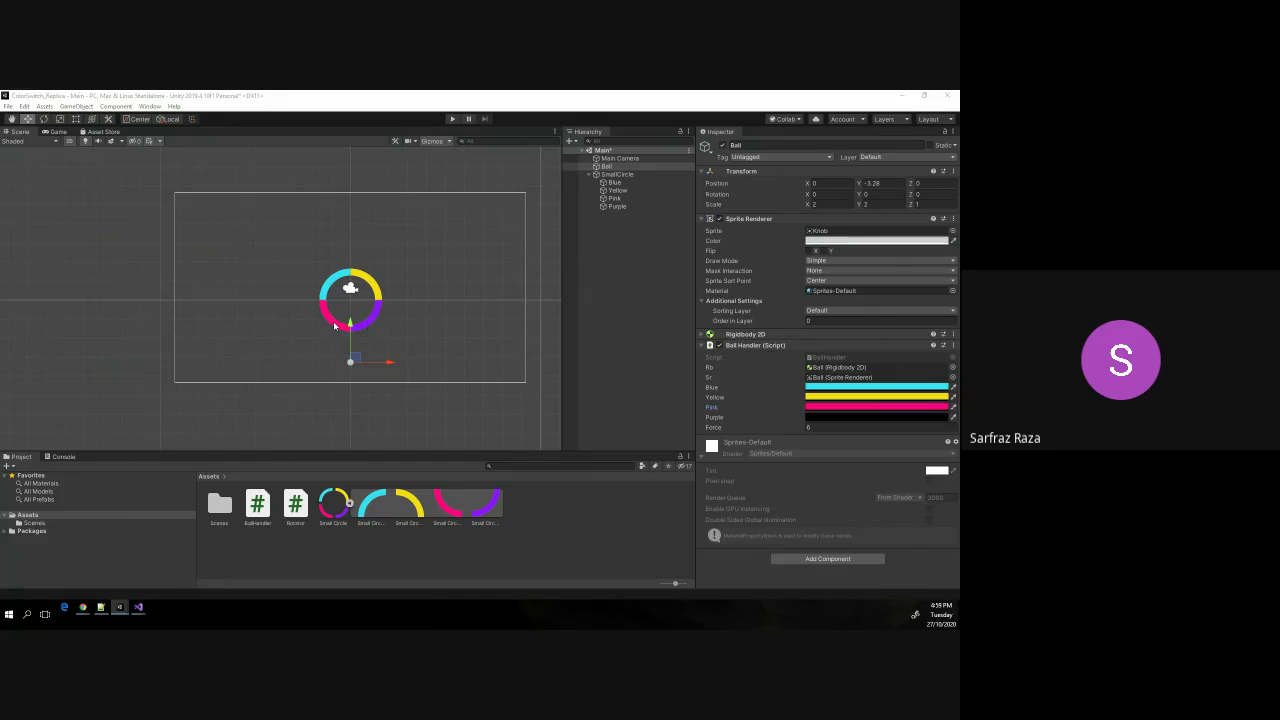
left_click(328, 320)
left_click(953, 417)
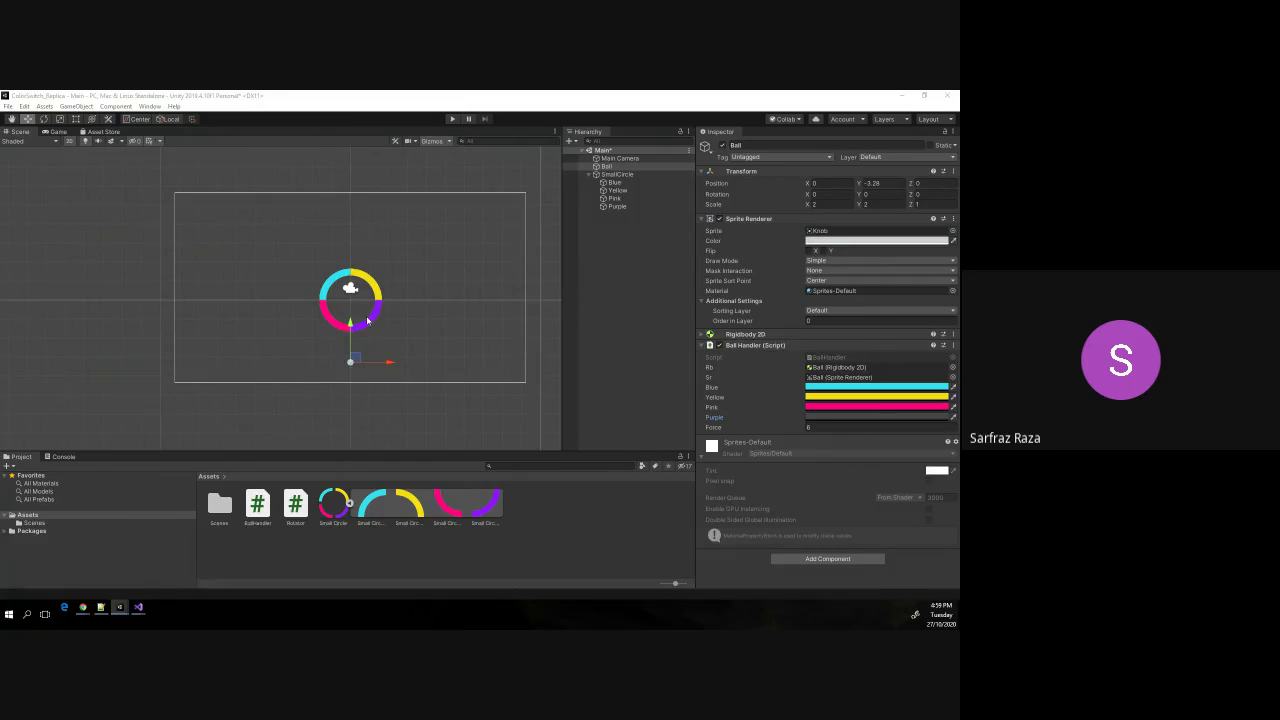
left_click(368, 320)
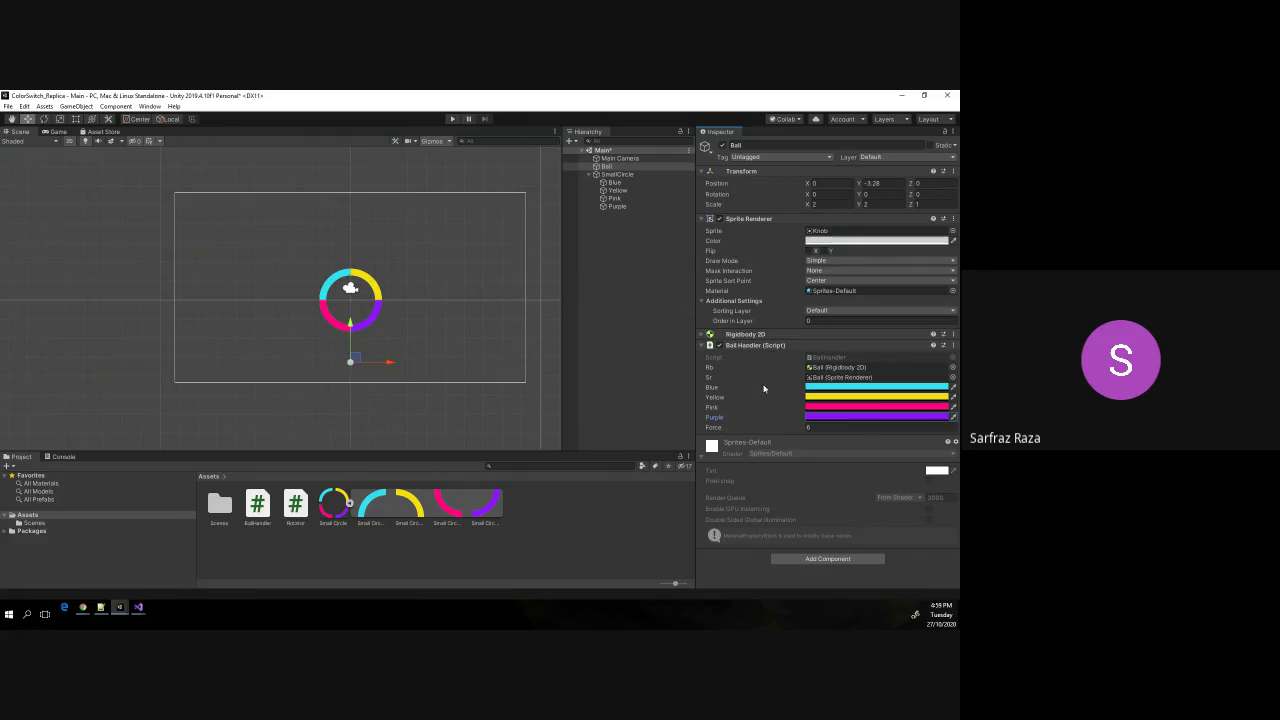
key("ctrl+s")
Back in Visual Studio, review the ChooseRandomColor and Update methods of BallHandler.
key("alt+Tab")
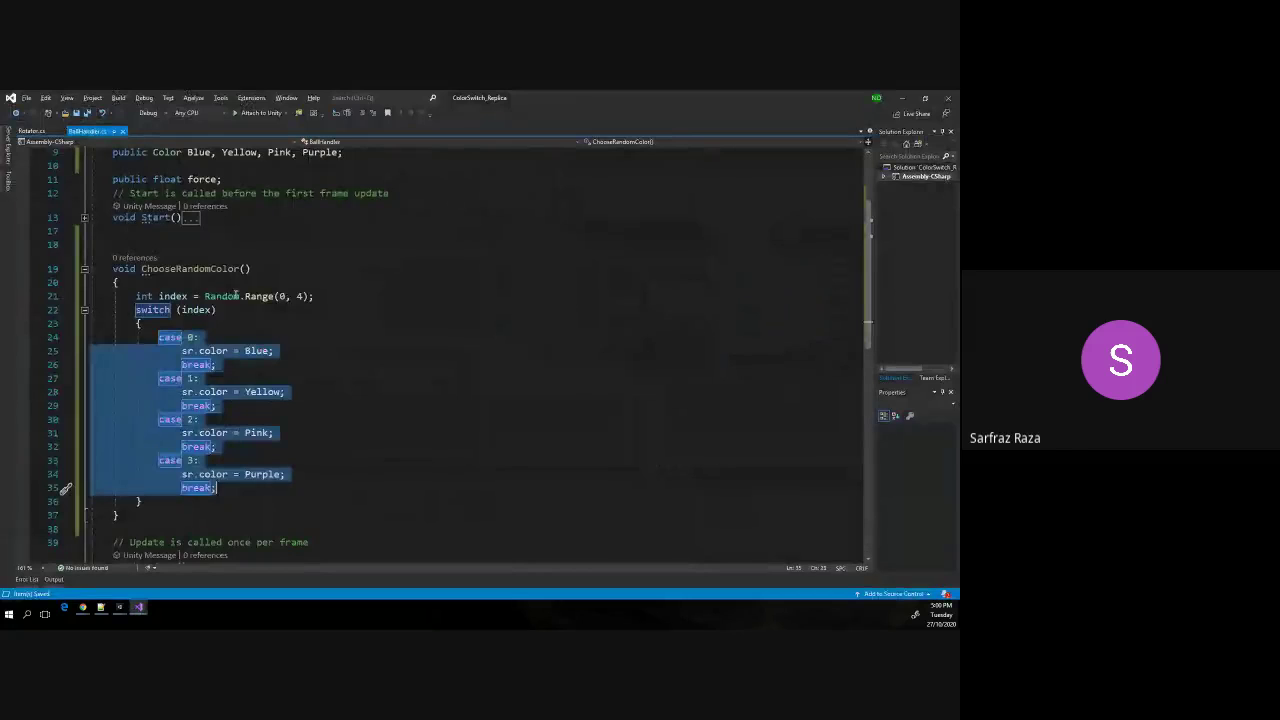
left_click(217, 310)
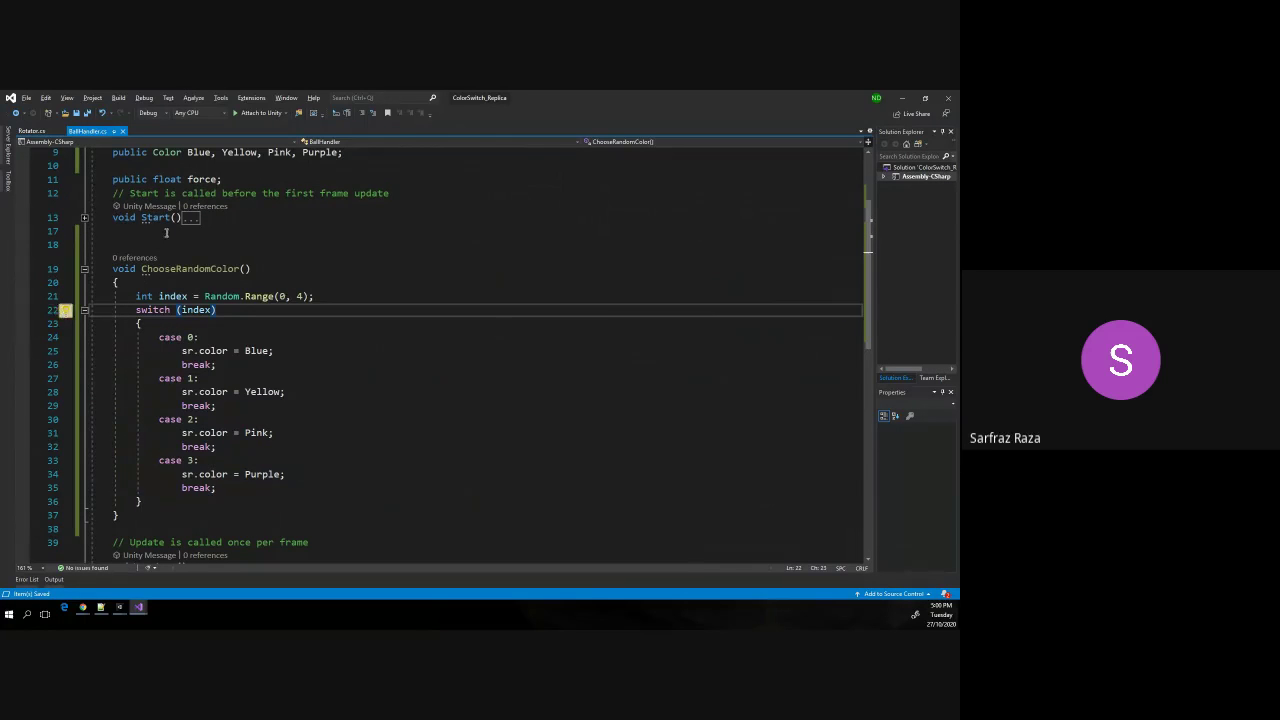
key("Down")
left_click_drag(113, 268, 150, 516)
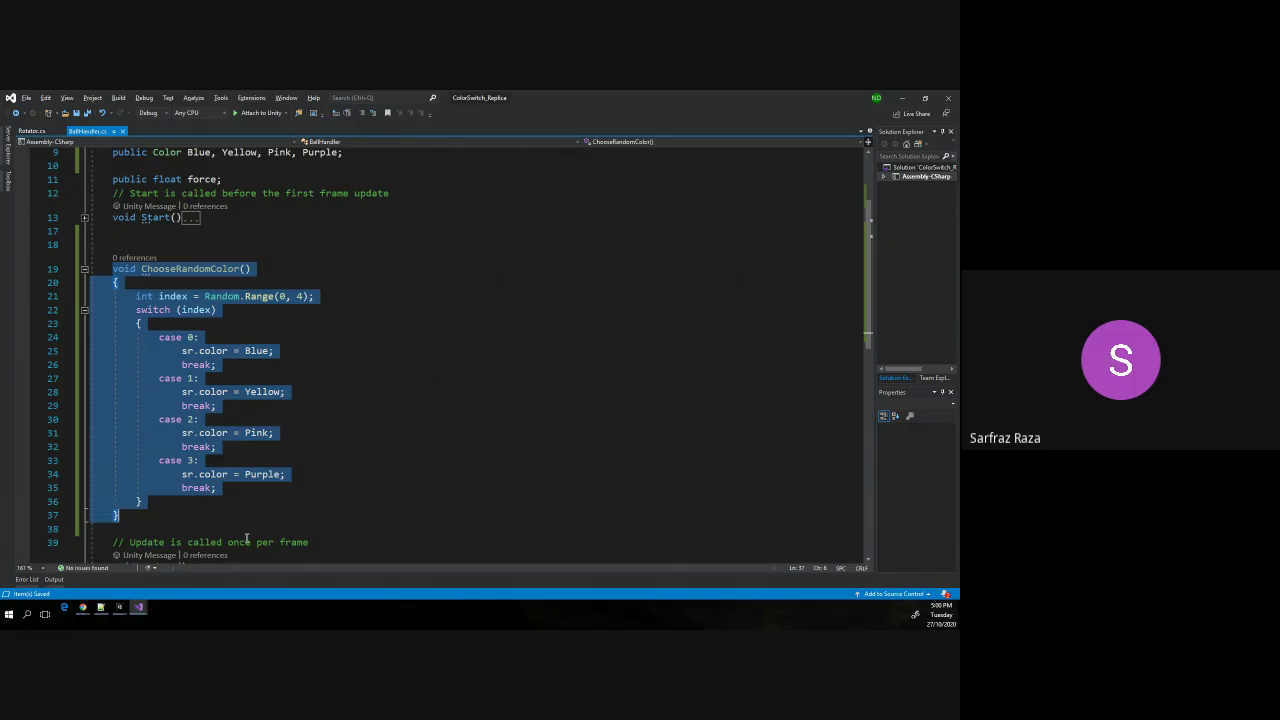
scroll(150, 480, "down", 2)
scroll(120, 420, "down", 3)
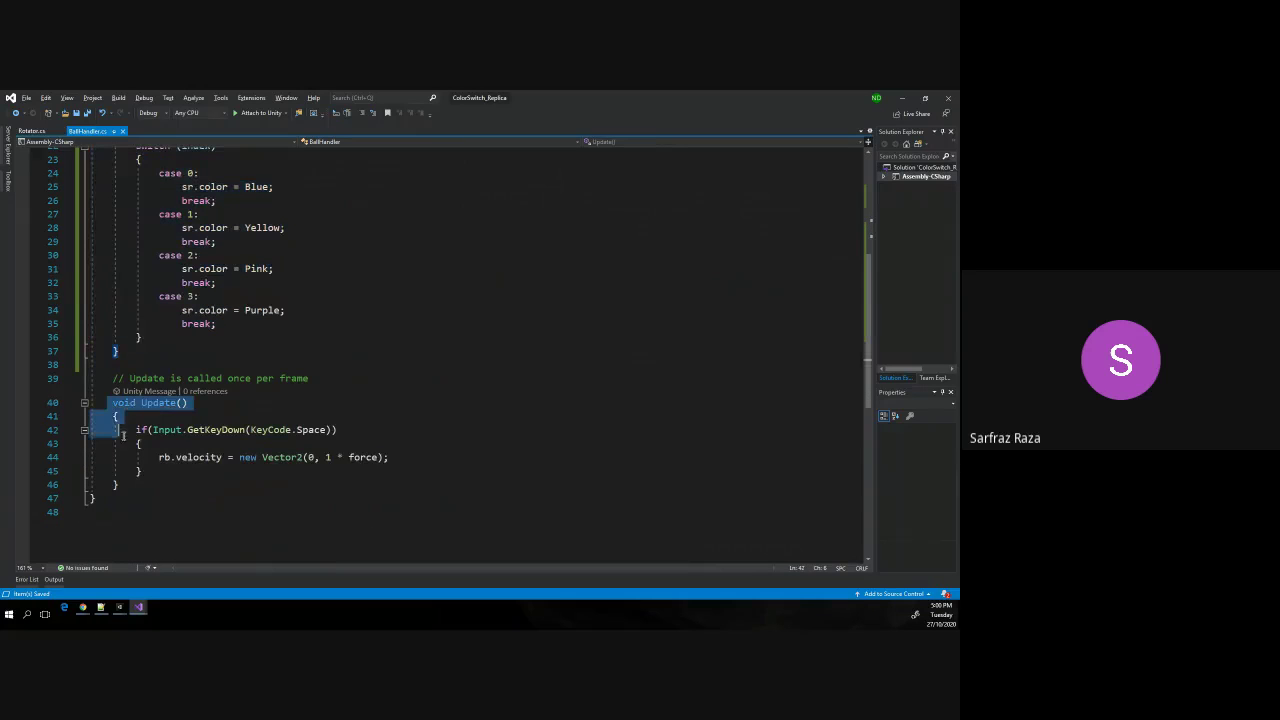
left_click_drag(111, 403, 390, 457)
left_click_drag(120, 485, 111, 403)
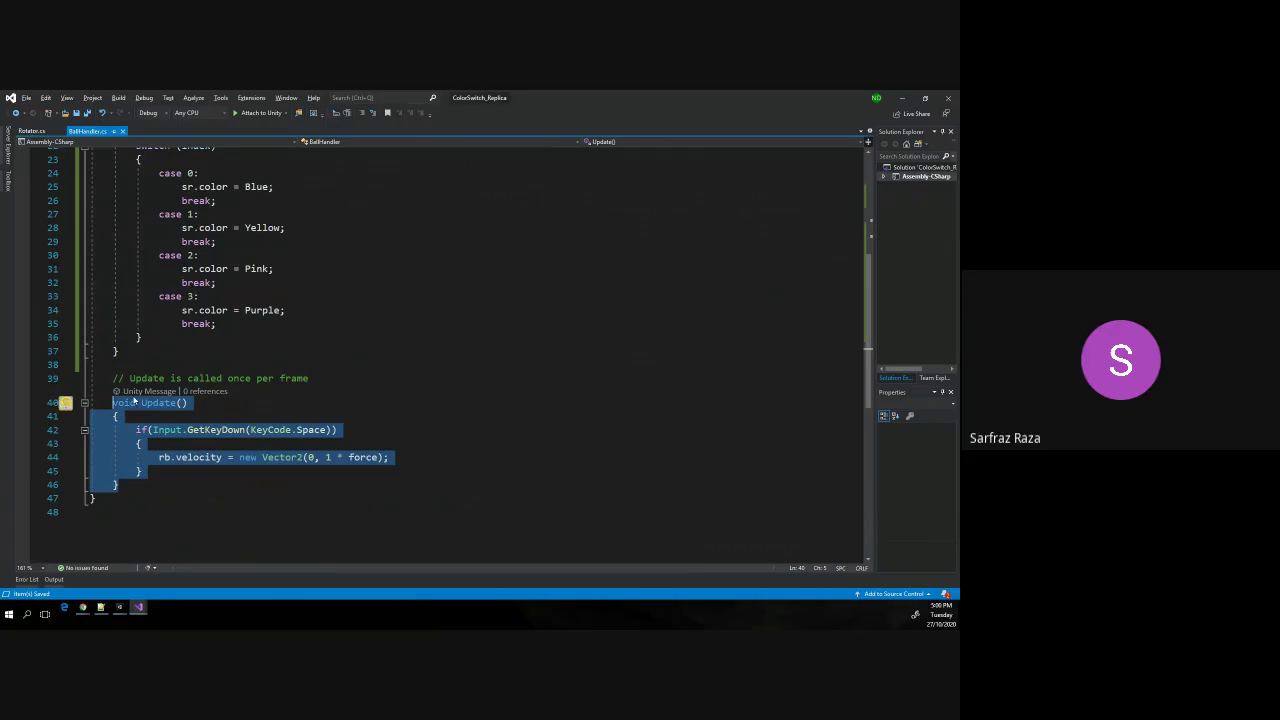
scroll(120, 330, "up", 5)
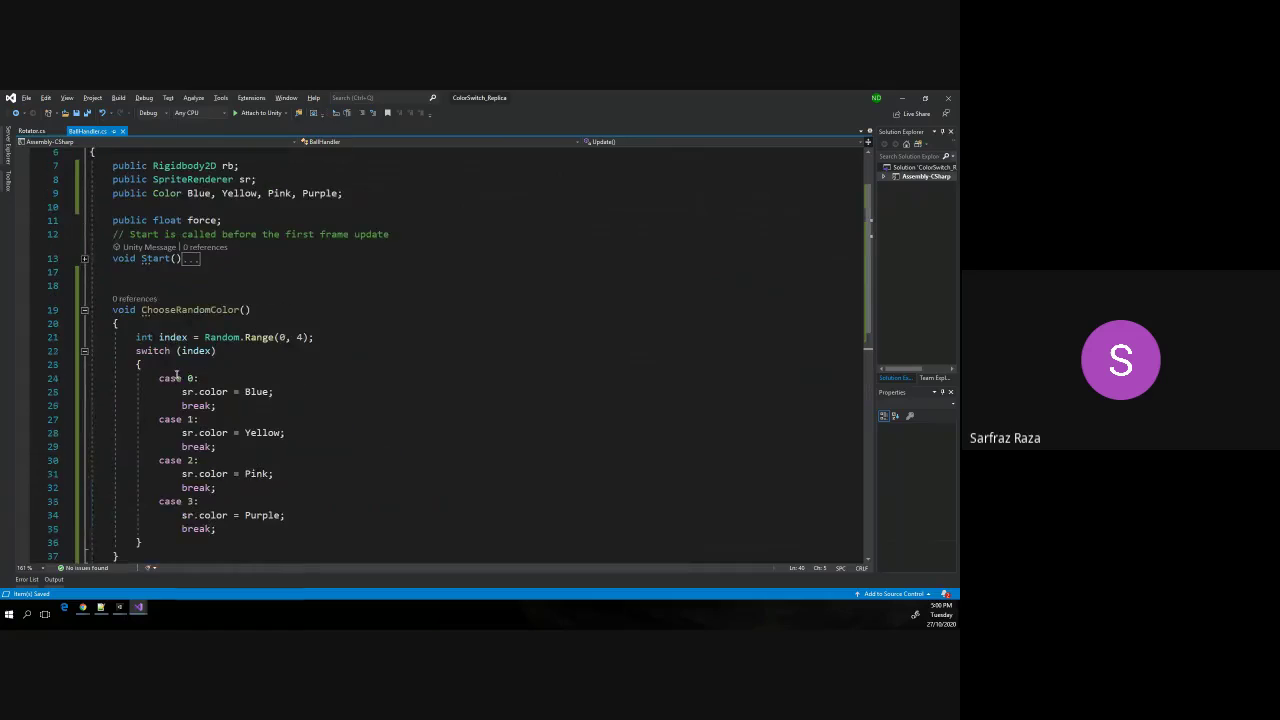
Expand the collapsed Start method and select it.
left_click(84, 259)
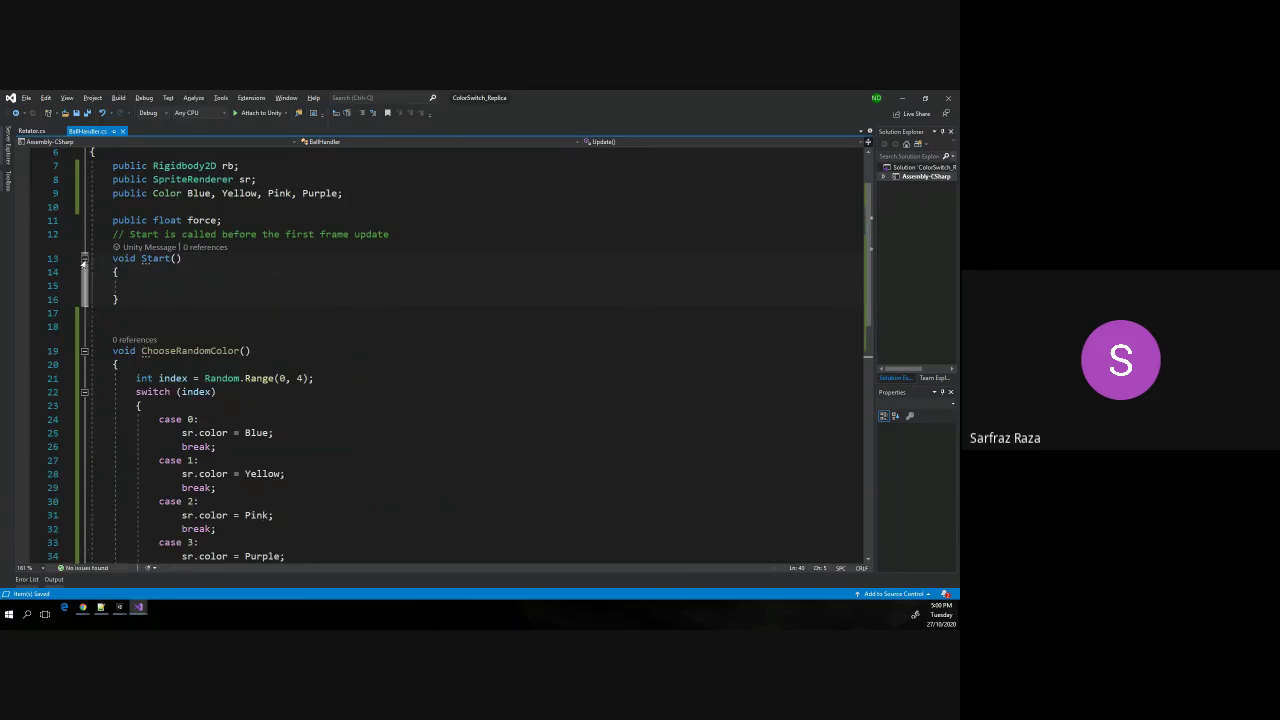
left_click(120, 298)
left_click_drag(120, 298, 113, 259)
scroll(115, 261, "up", 1)
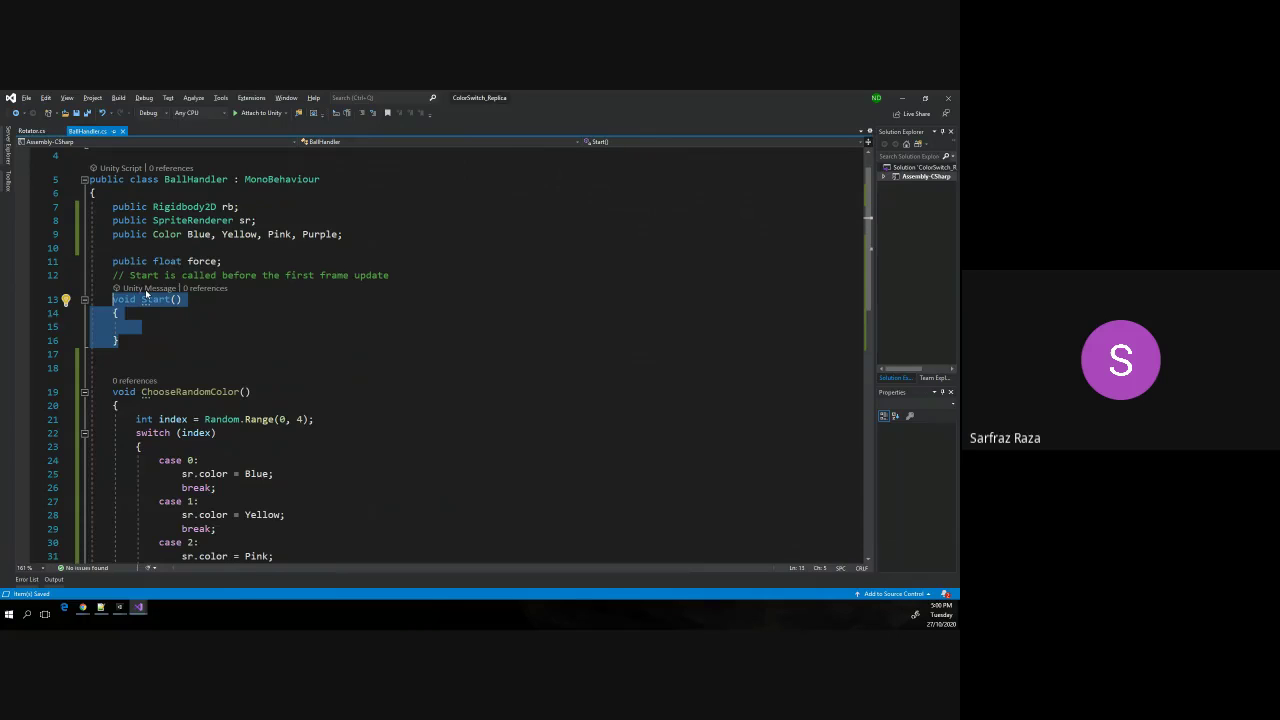
Add a 'ChooseRandomColor();' call inside the Start method.
left_click(147, 327)
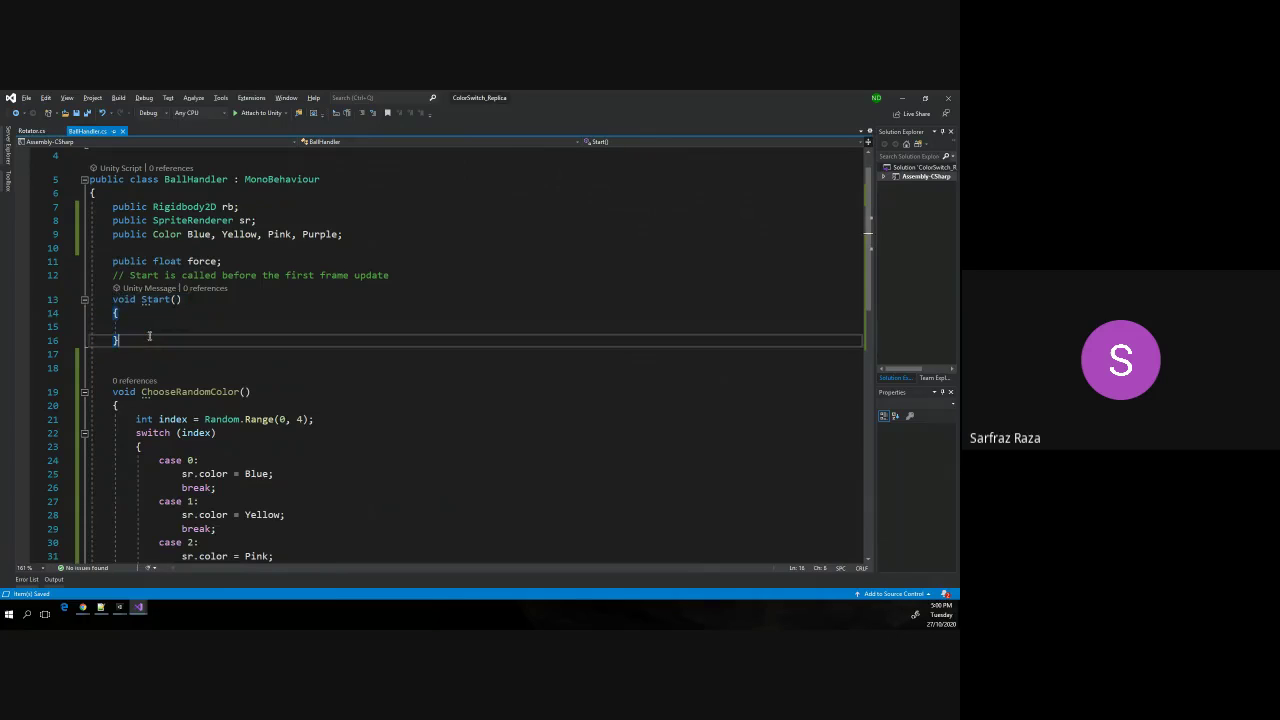
double_click(190, 392)
key("ctrl+c")
left_click(341, 327)
key("ctrl+v")
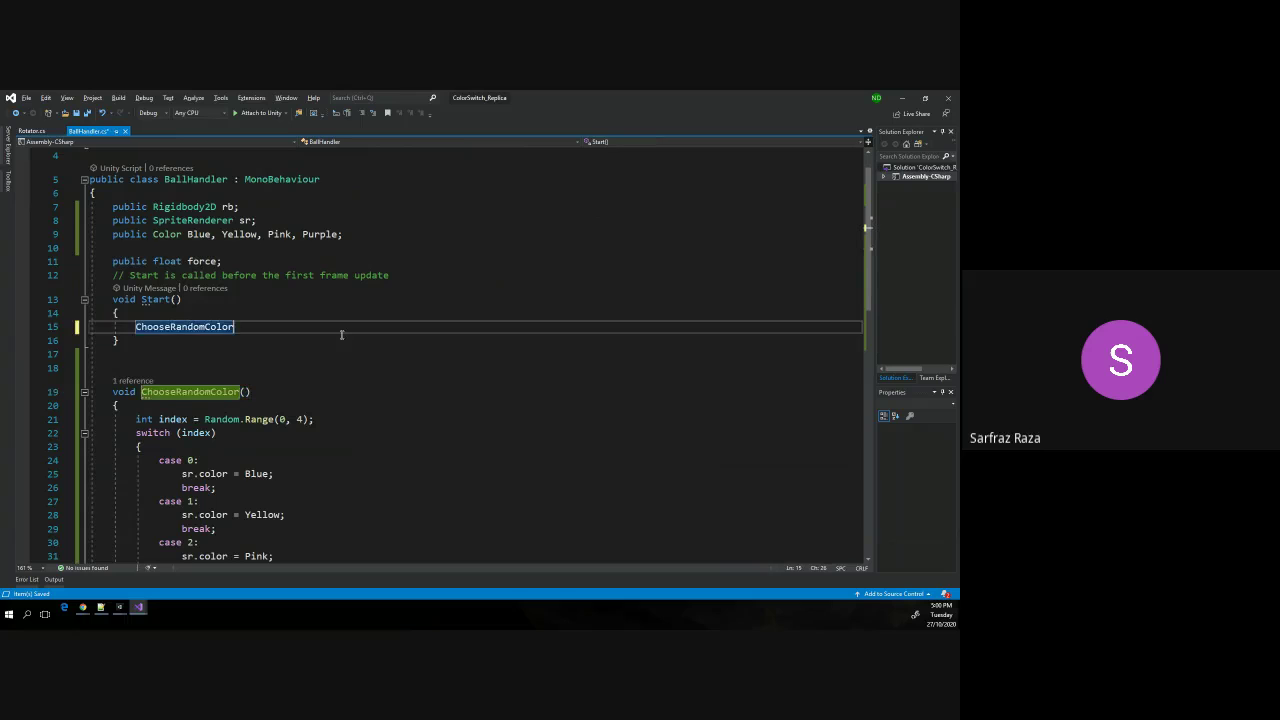
type("();")
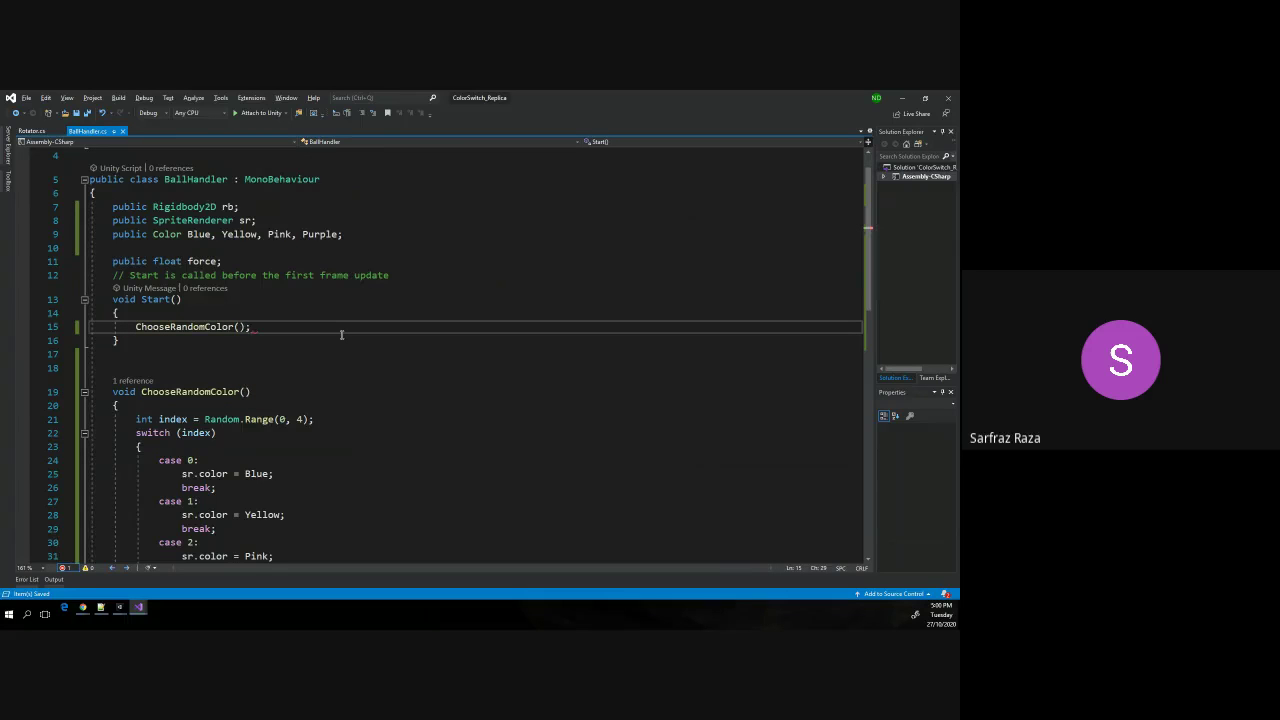
Delete the blank lines above ChooseRandomColor and return to the Unity editor.
scroll(341, 335, "down", 3)
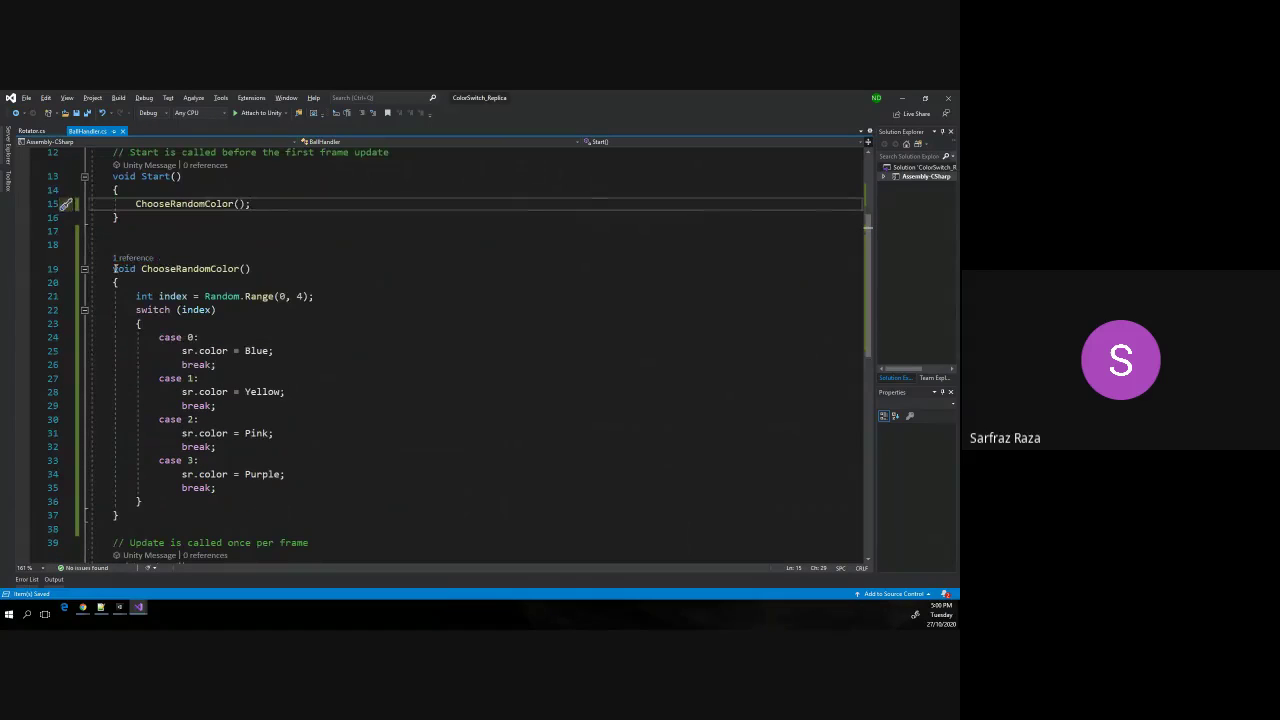
left_click_drag(113, 268, 168, 518)
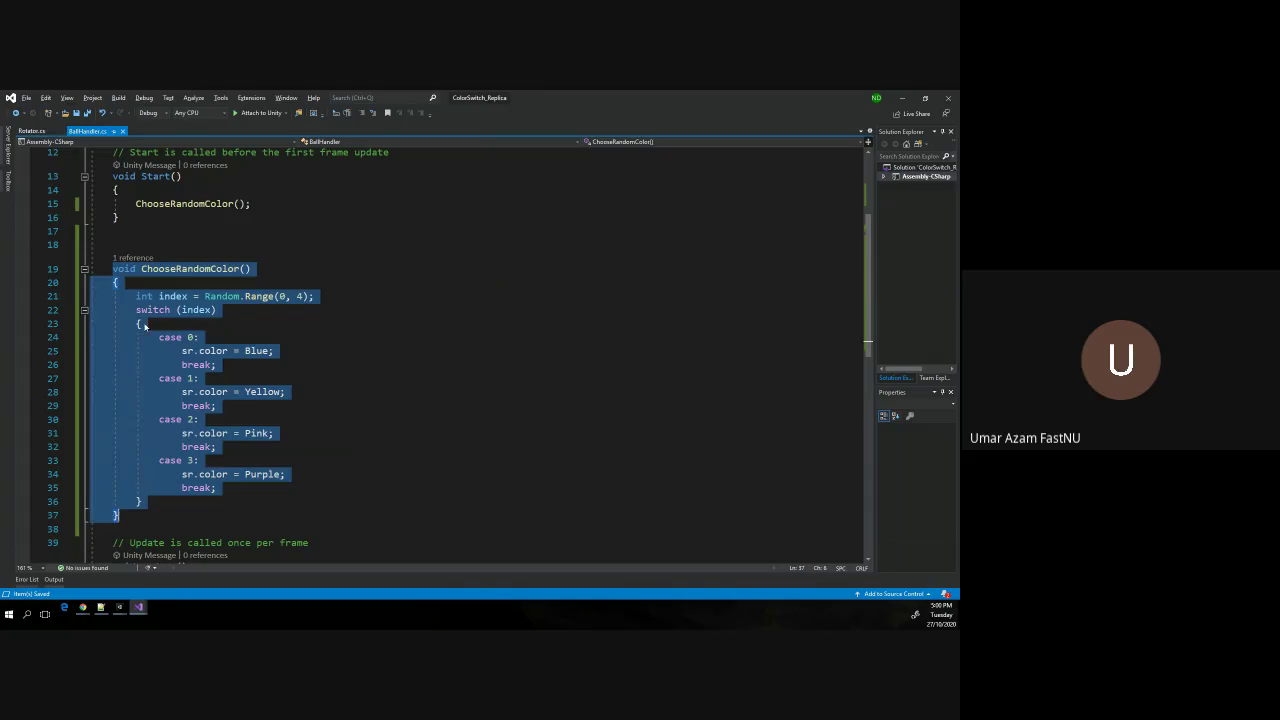
left_click(138, 239)
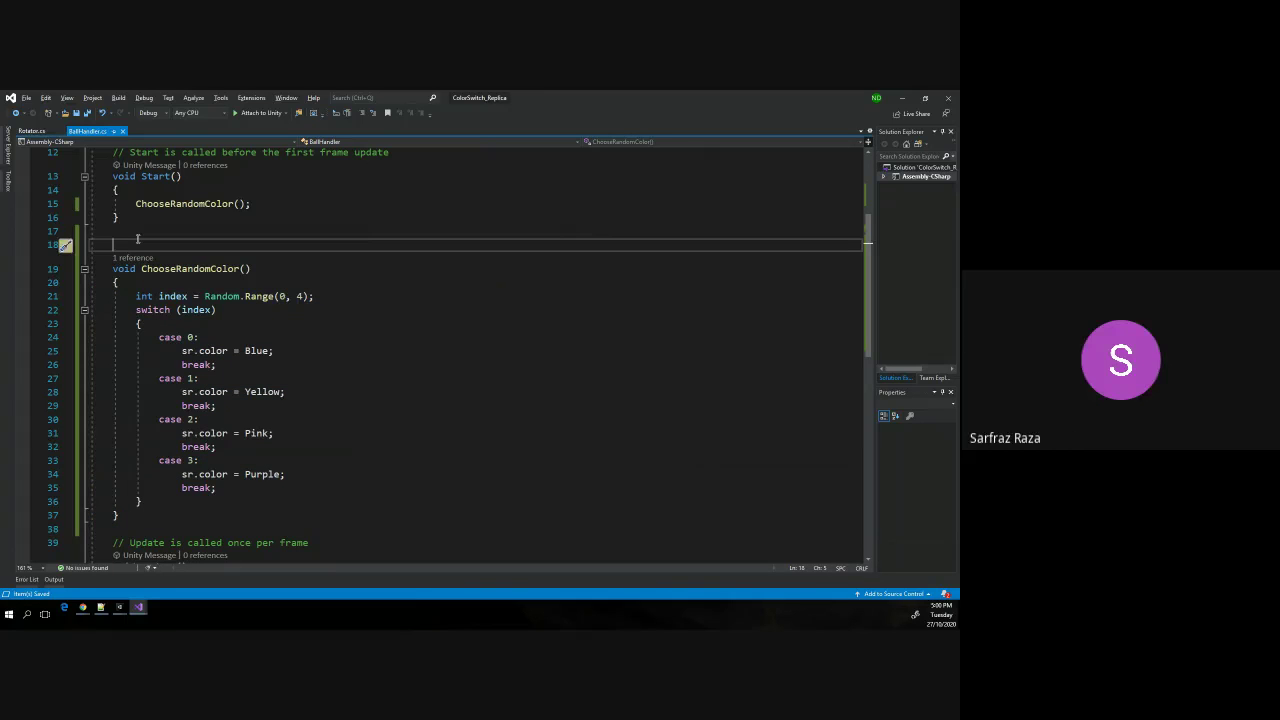
key("Delete")
key("Up")
key("Delete")
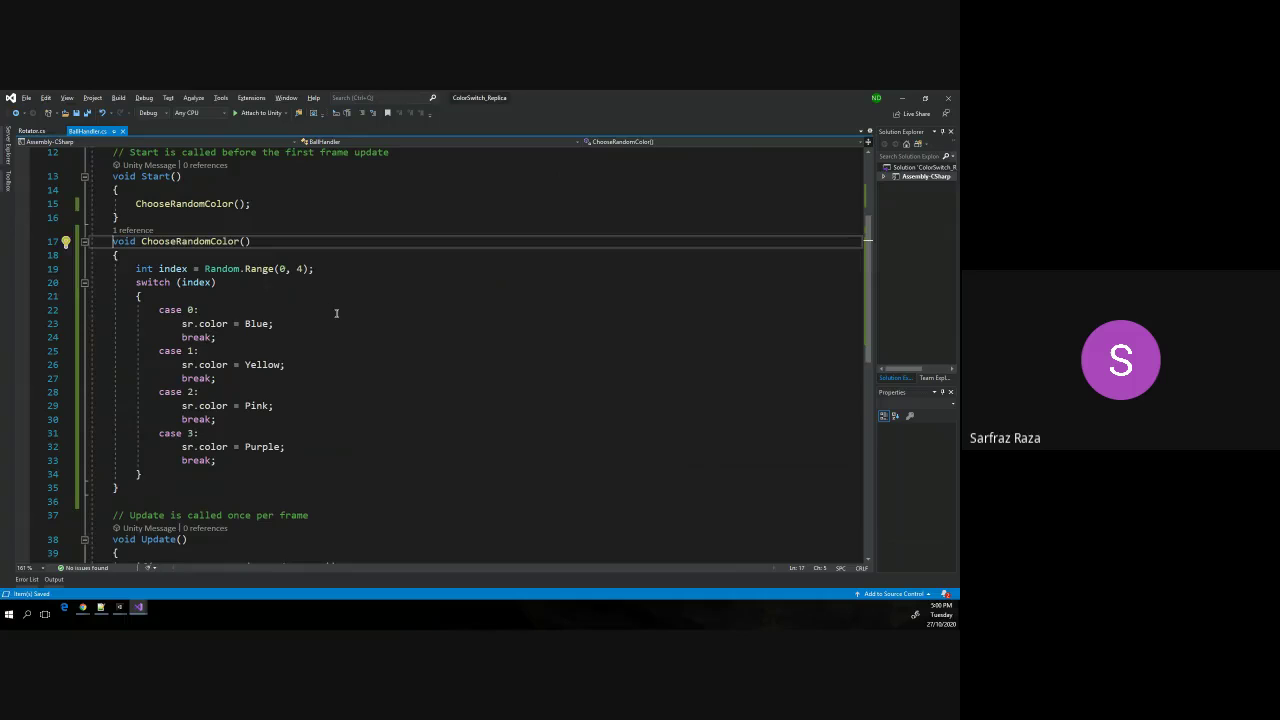
scroll(336, 313, "up", 2)
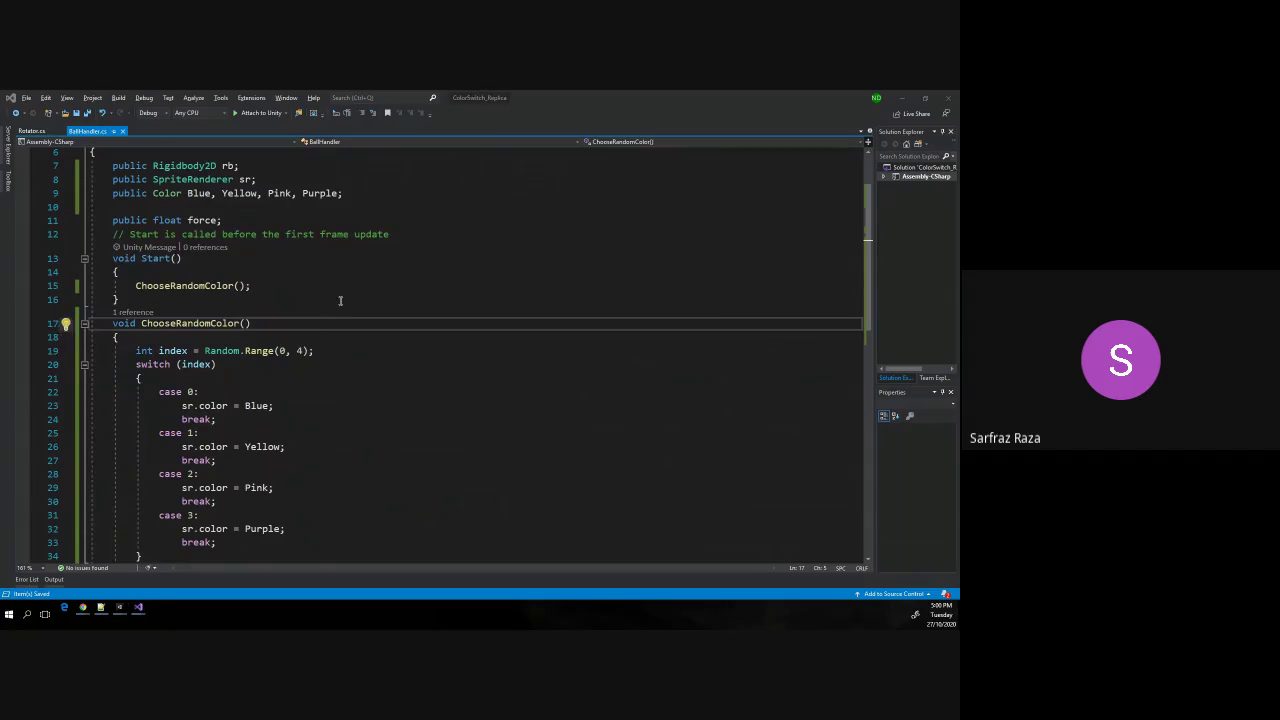
key("alt+Tab")
key("alt+Tab")
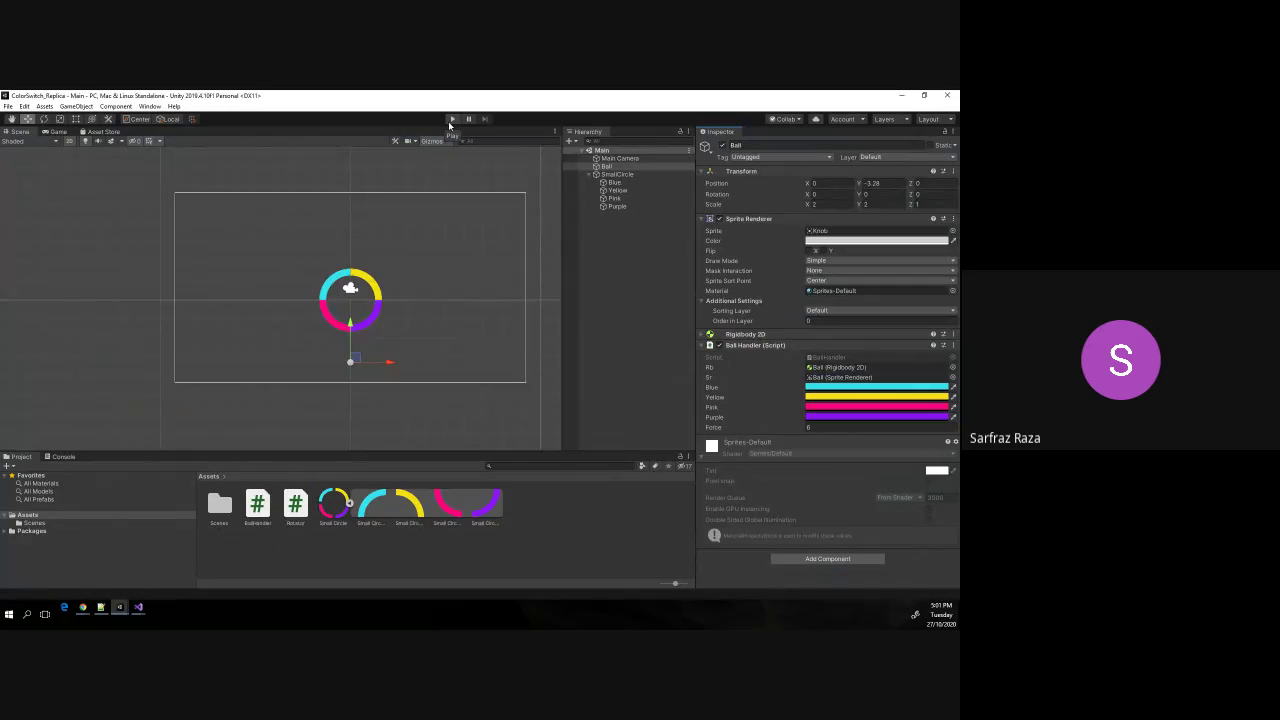
Start, stop and restart Play mode, toggling between the Game and Scene views.
left_click(451, 122)
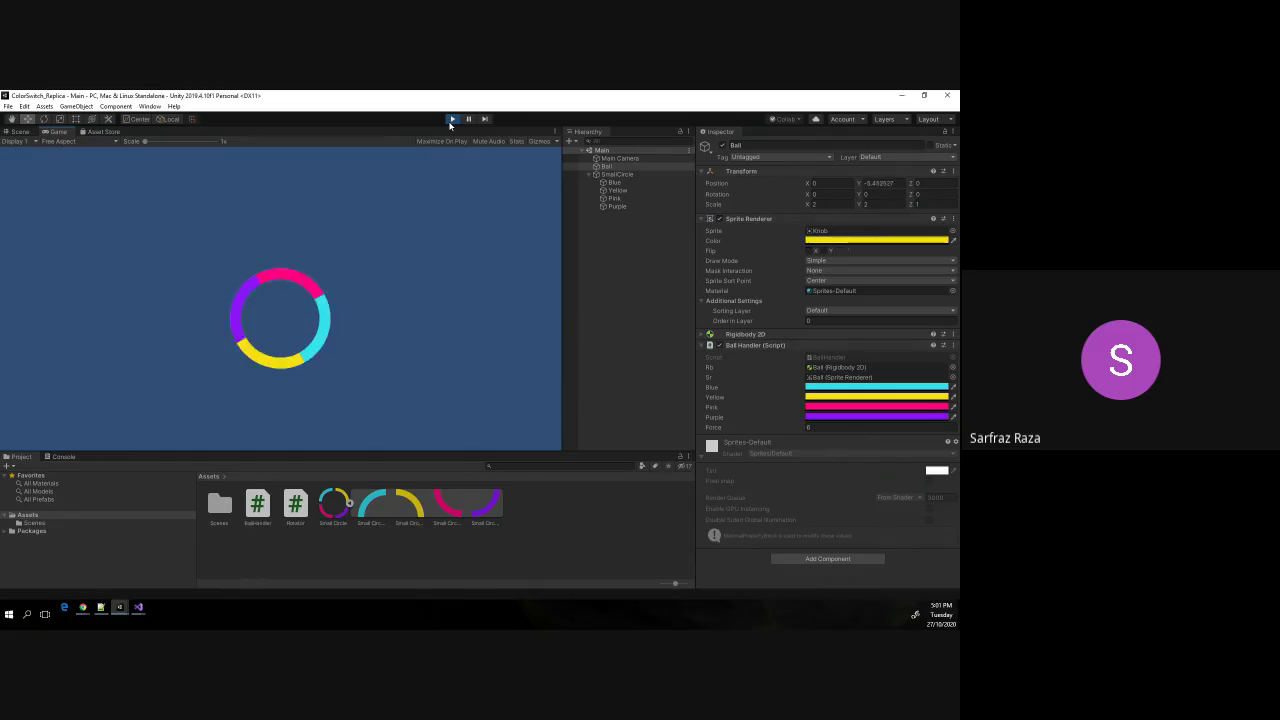
left_click(453, 119)
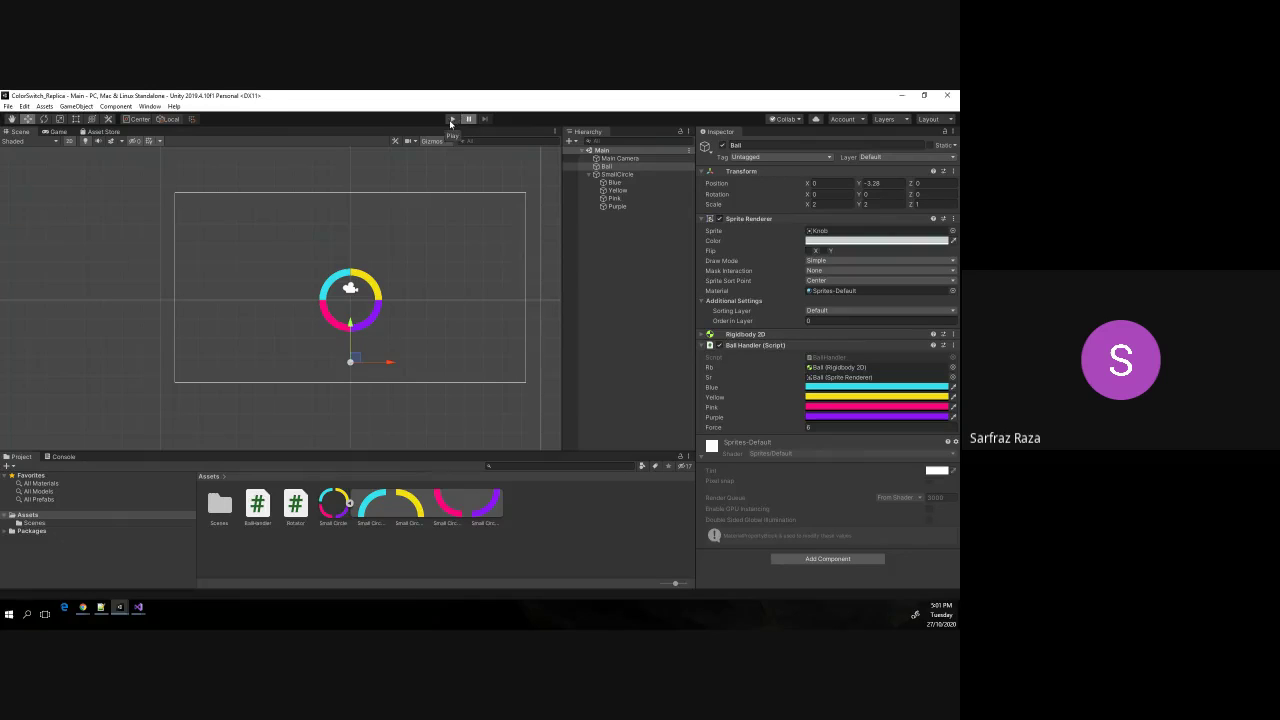
left_click(452, 120)
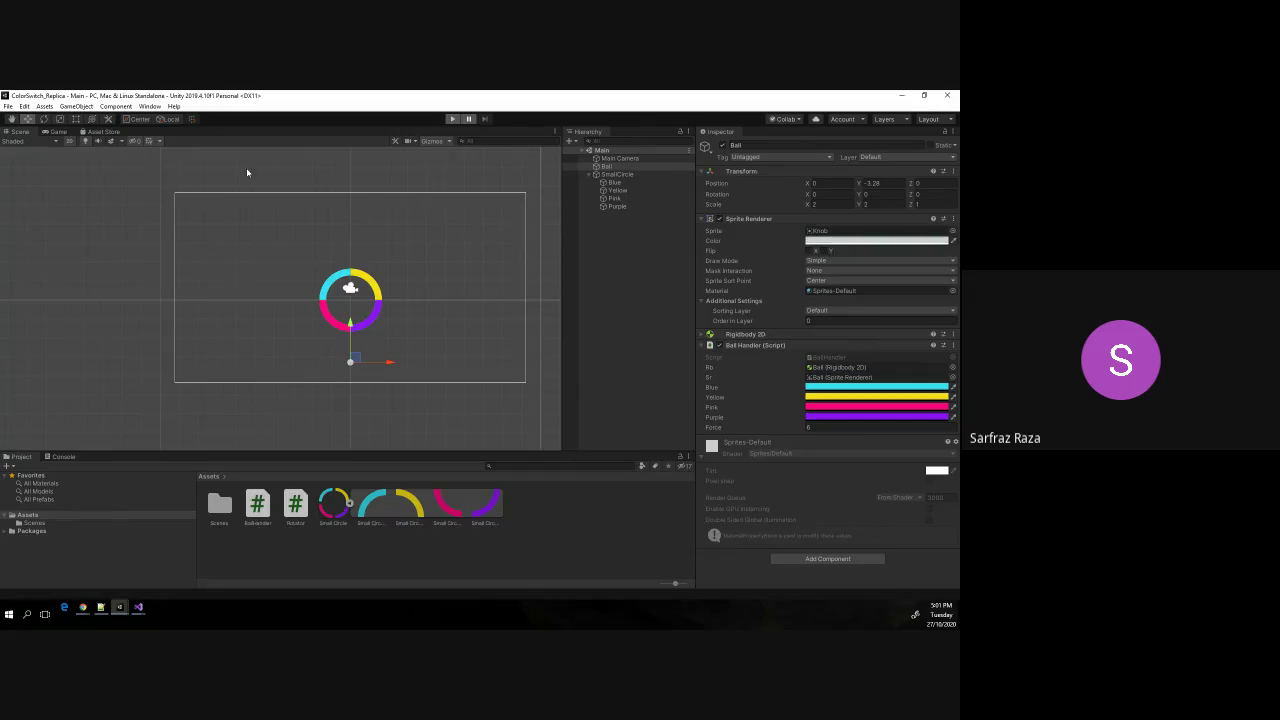
left_click(57, 132)
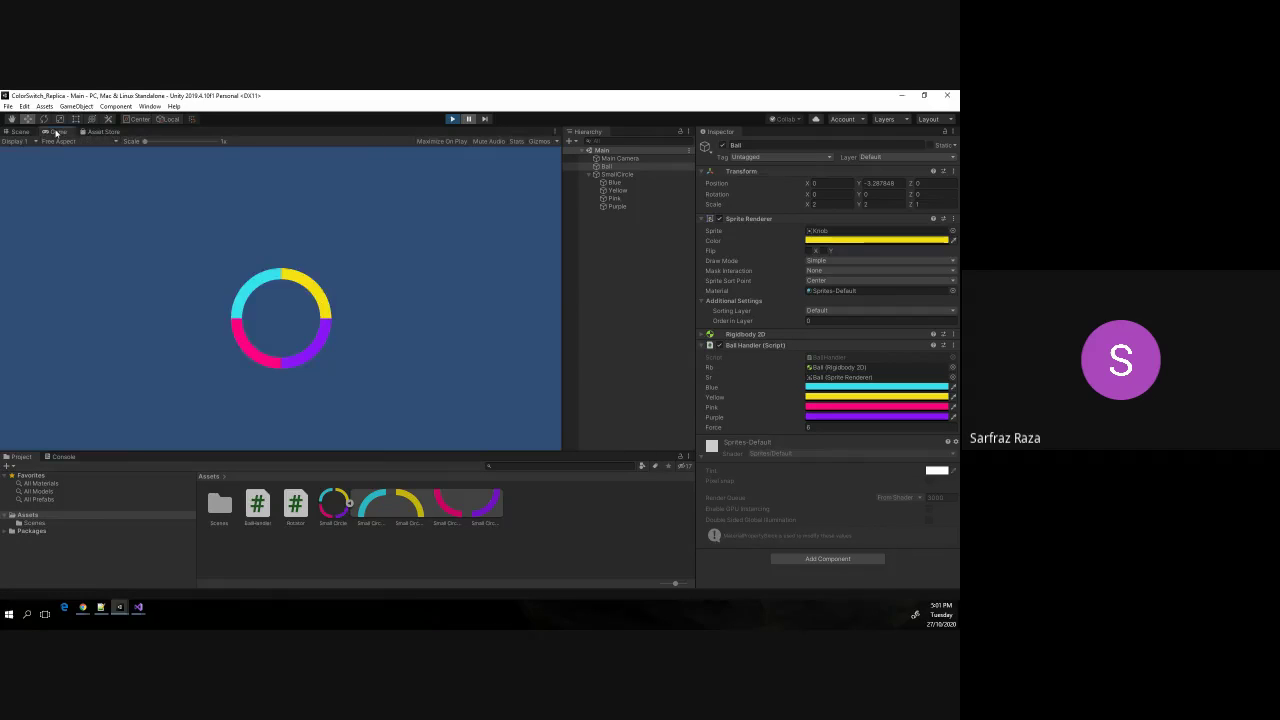
left_click(28, 132)
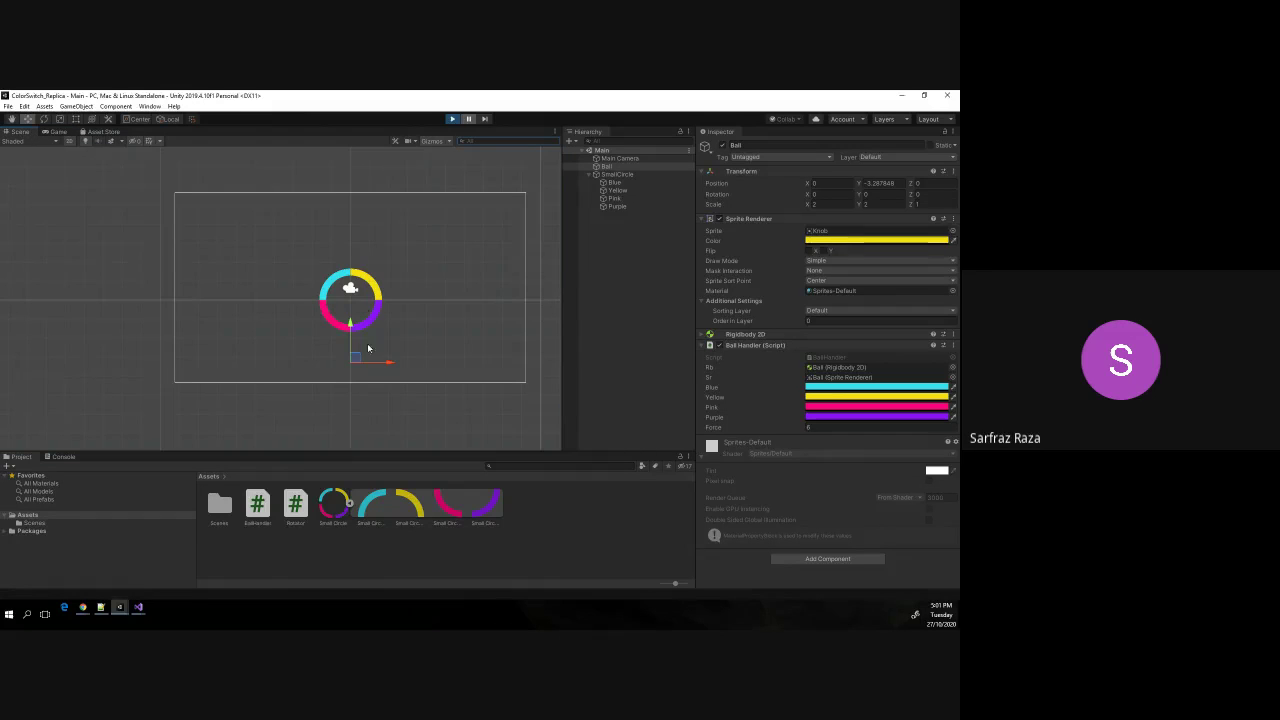
Step the game forward frame by frame to check the ball's colour, then resume and stop play.
left_click(483, 120)
left_click(483, 120)
left_click(483, 120)
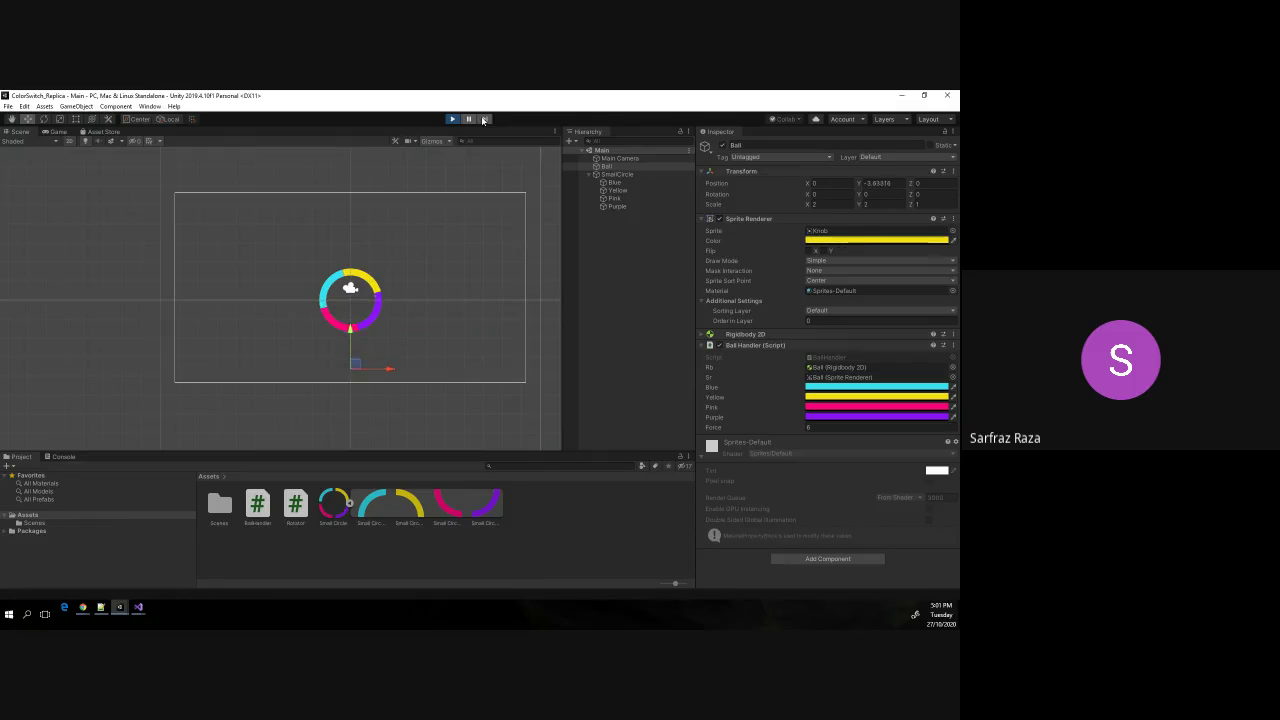
left_click(483, 120)
left_click(483, 120)
scroll(347, 414, "up", 2)
scroll(347, 414, "up", 2)
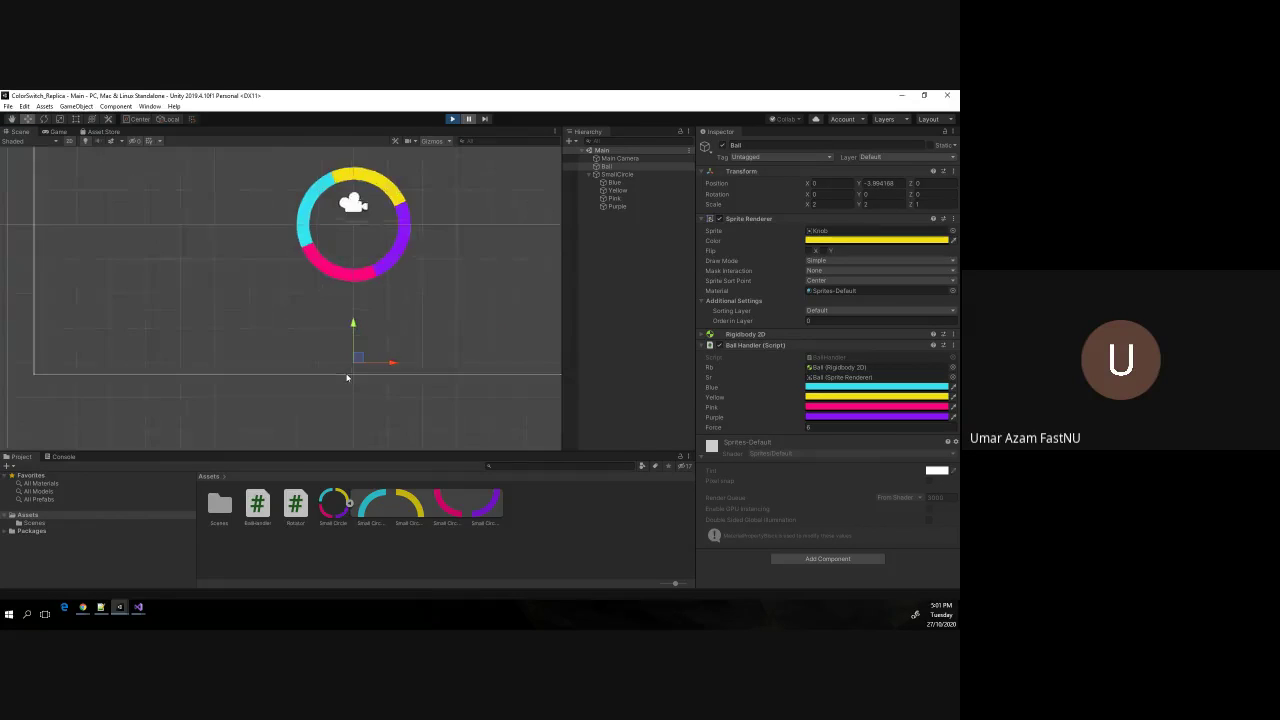
scroll(347, 385, "up", 2)
scroll(347, 378, "down", 3)
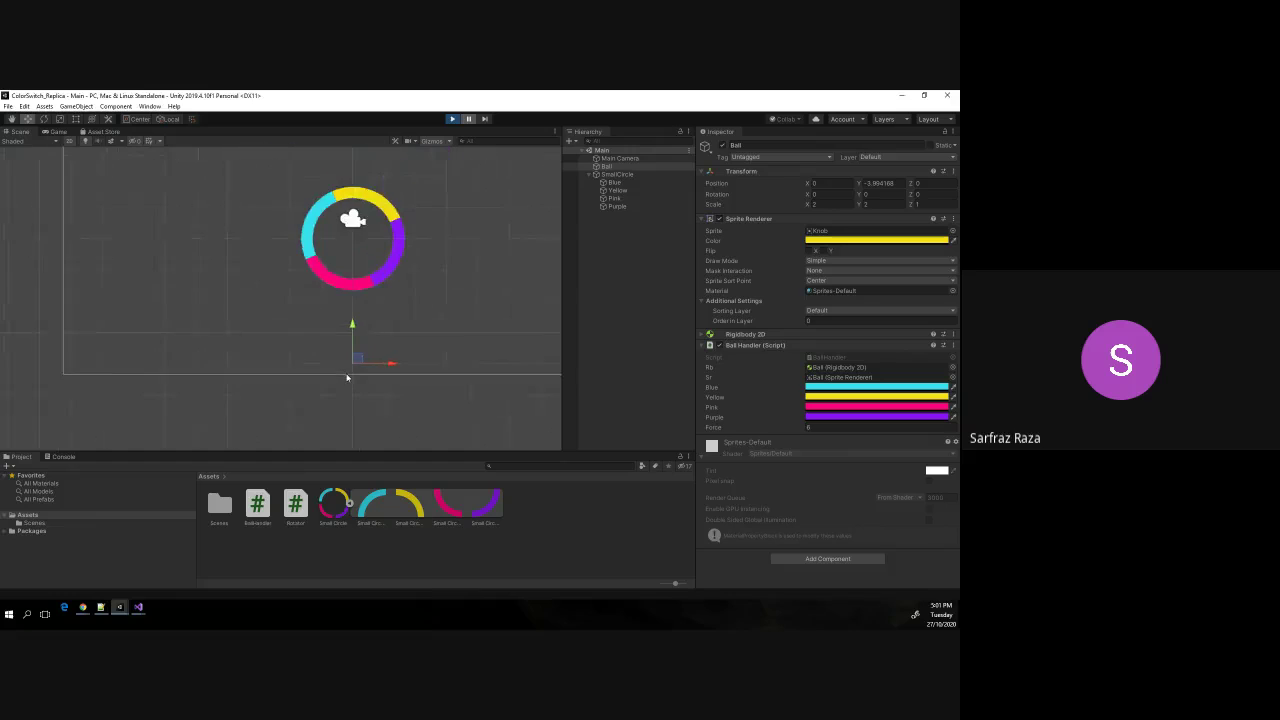
left_click(484, 120)
left_click(484, 120)
left_click(484, 120)
left_click(484, 120)
left_click(484, 120)
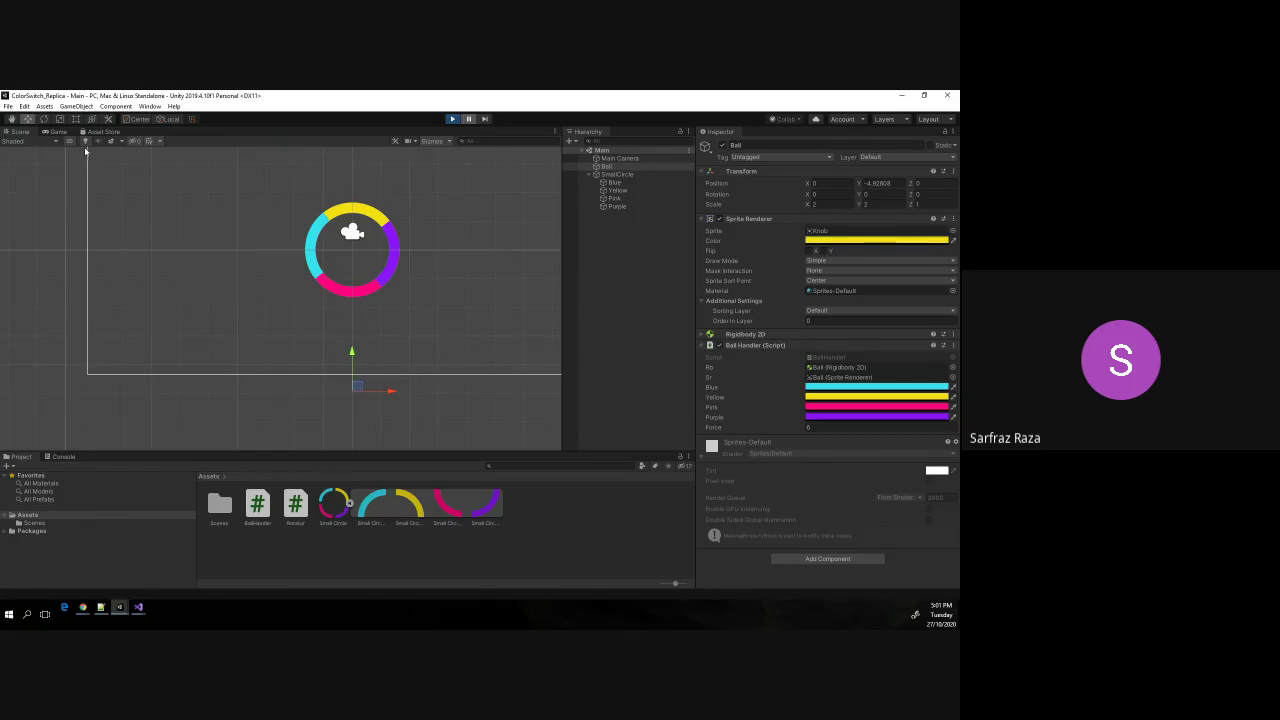
left_click(56, 131)
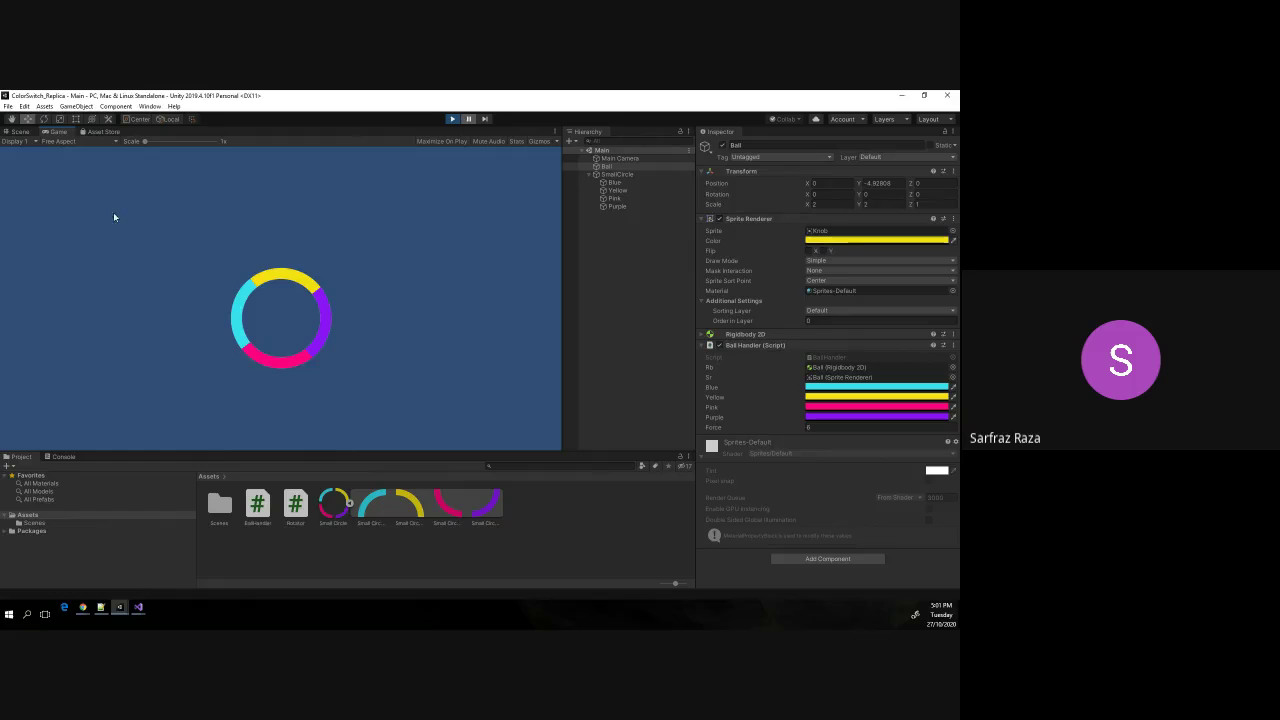
left_click(468, 119)
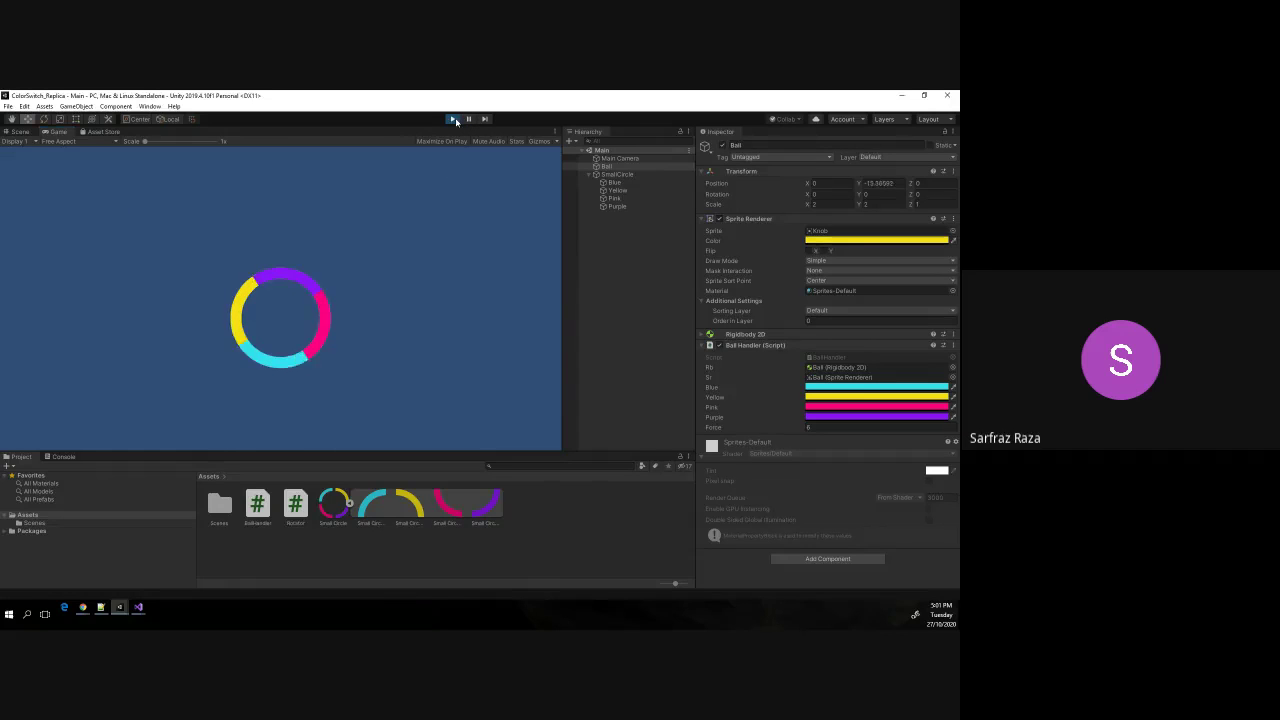
left_click(452, 119)
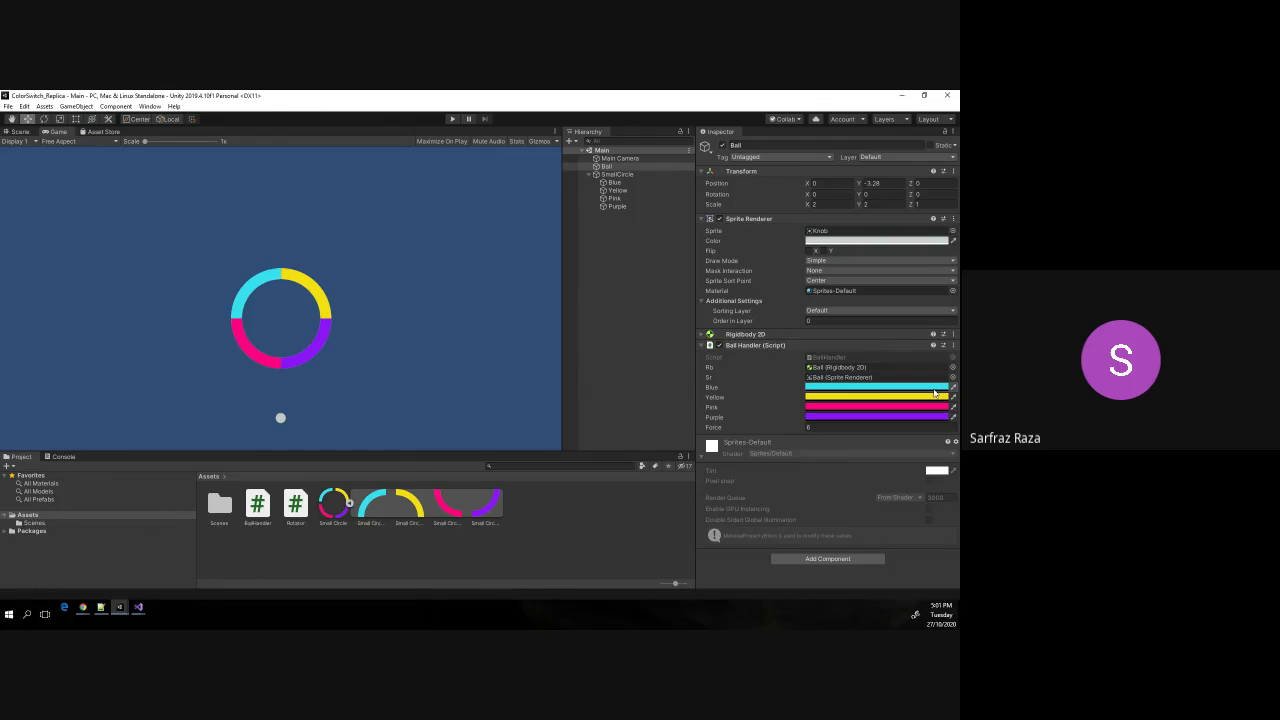
Raise alpha to 255 on the Blue, Yellow and Purple colour fields, then start Play mode.
left_click(937, 389)
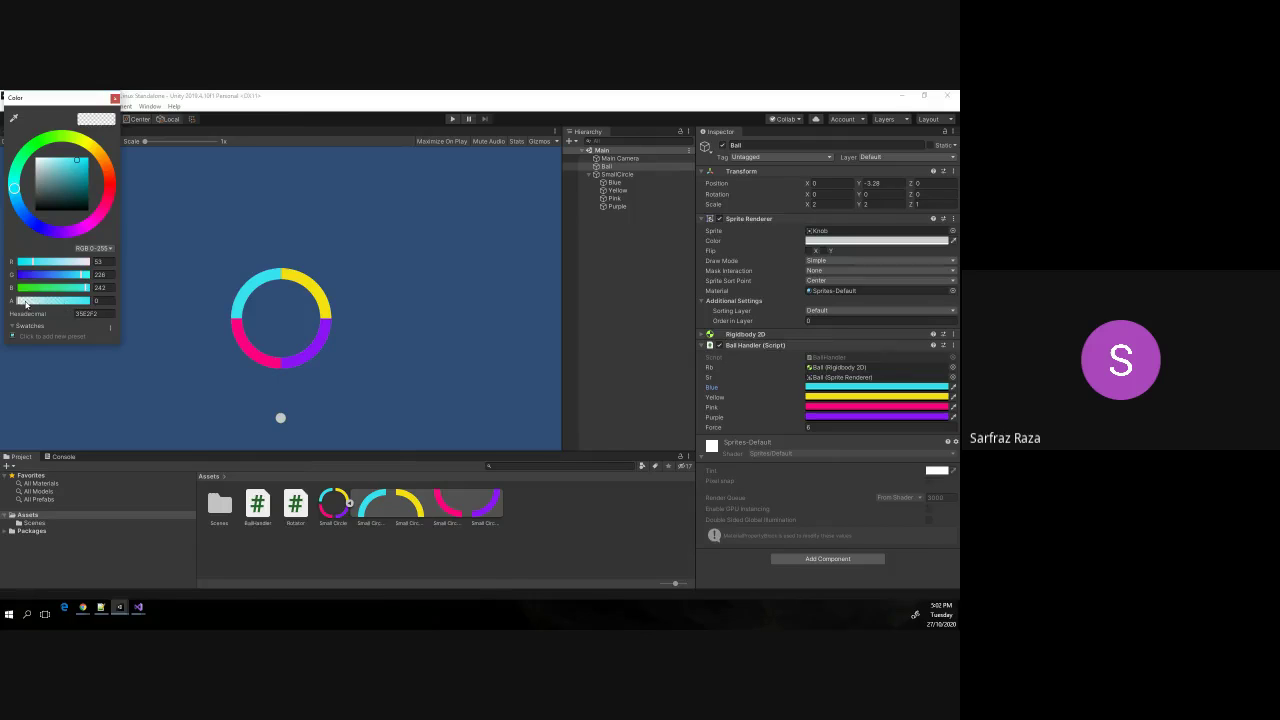
left_click_drag(20, 300, 90, 300)
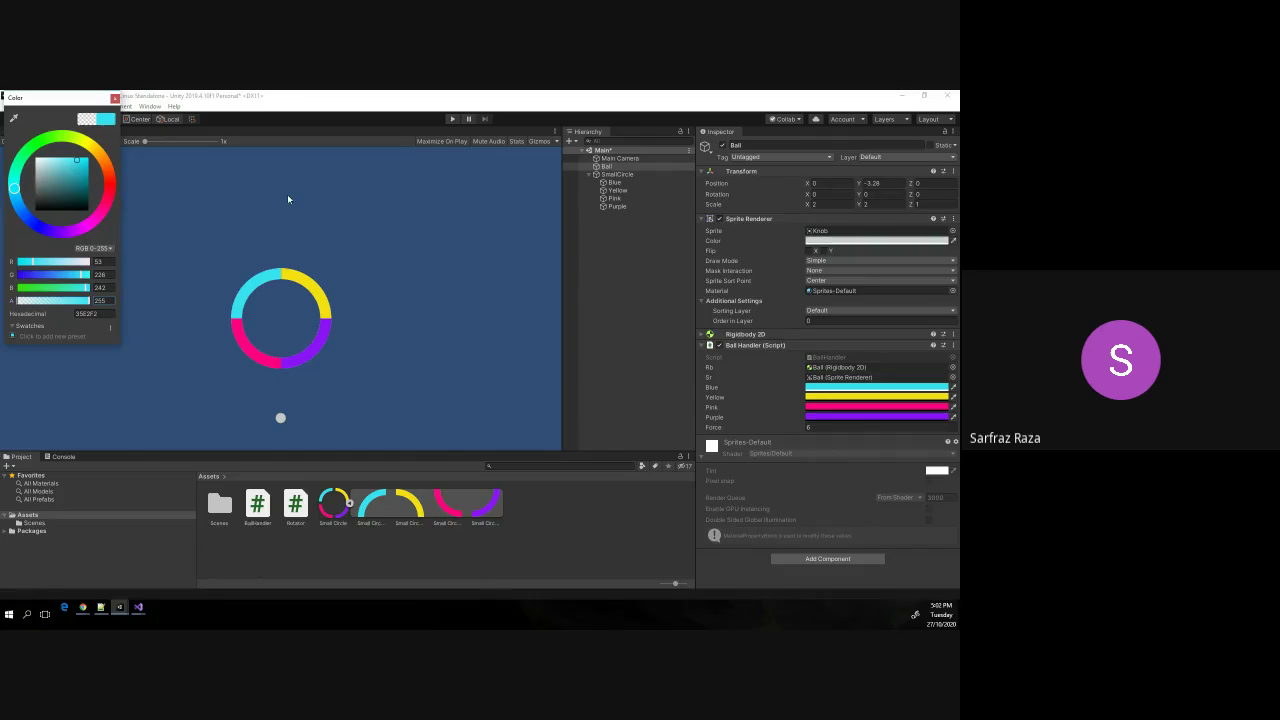
left_click(115, 97)
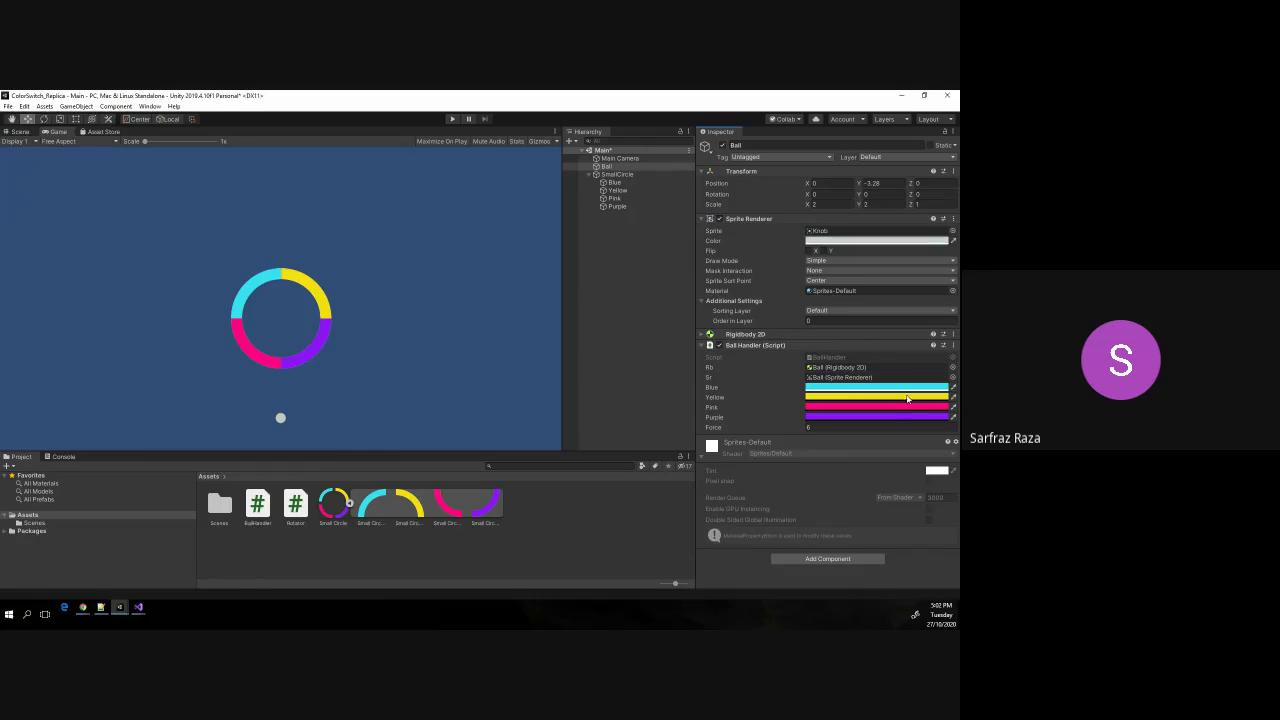
left_click(908, 399)
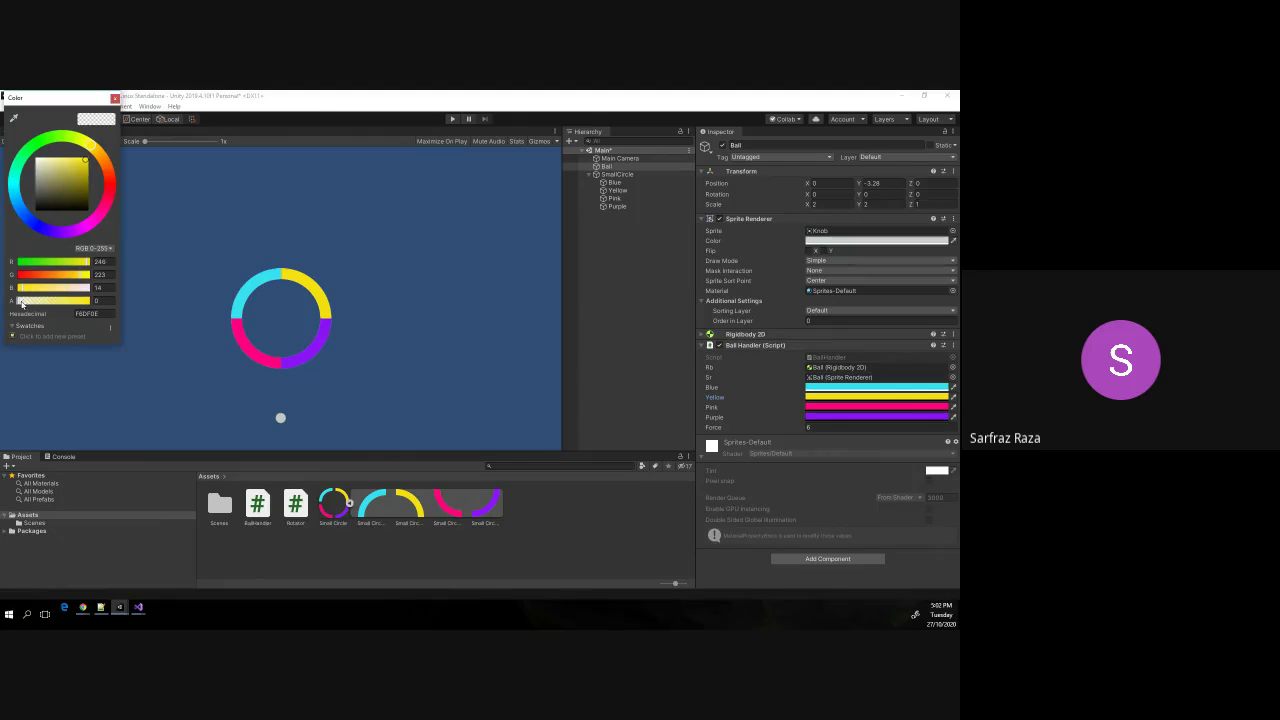
left_click_drag(19, 300, 95, 300)
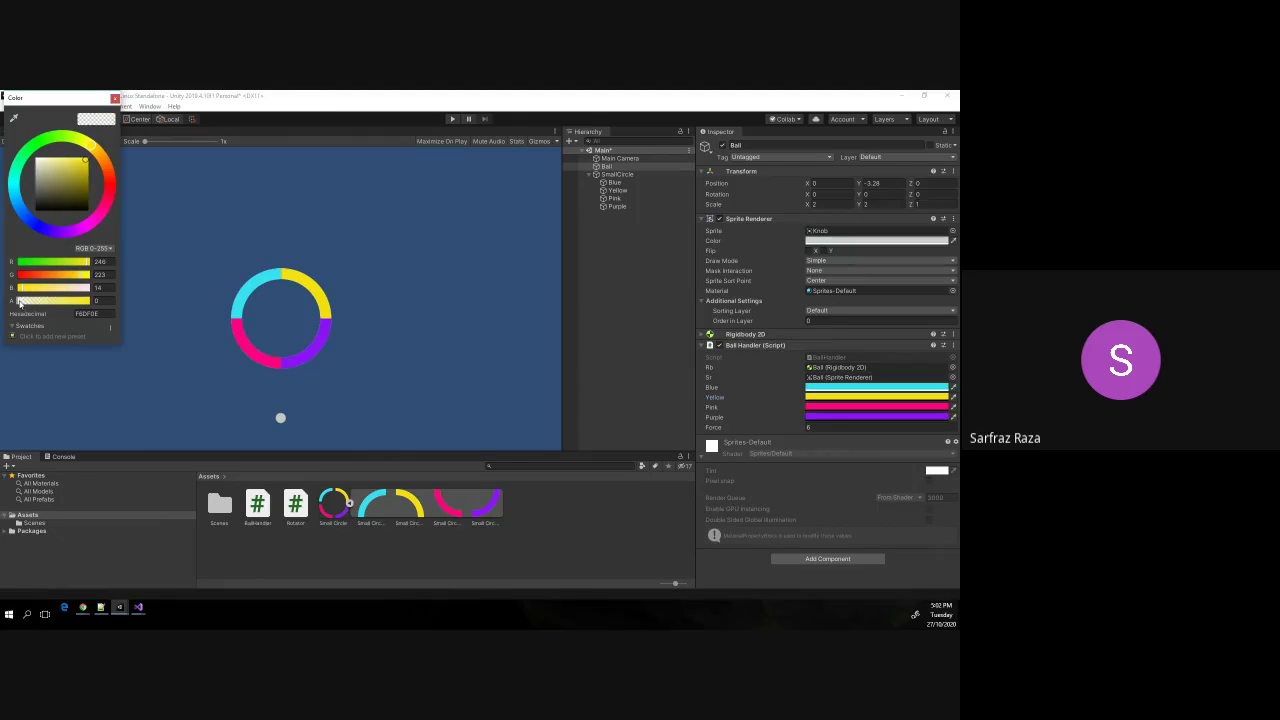
left_click(887, 407)
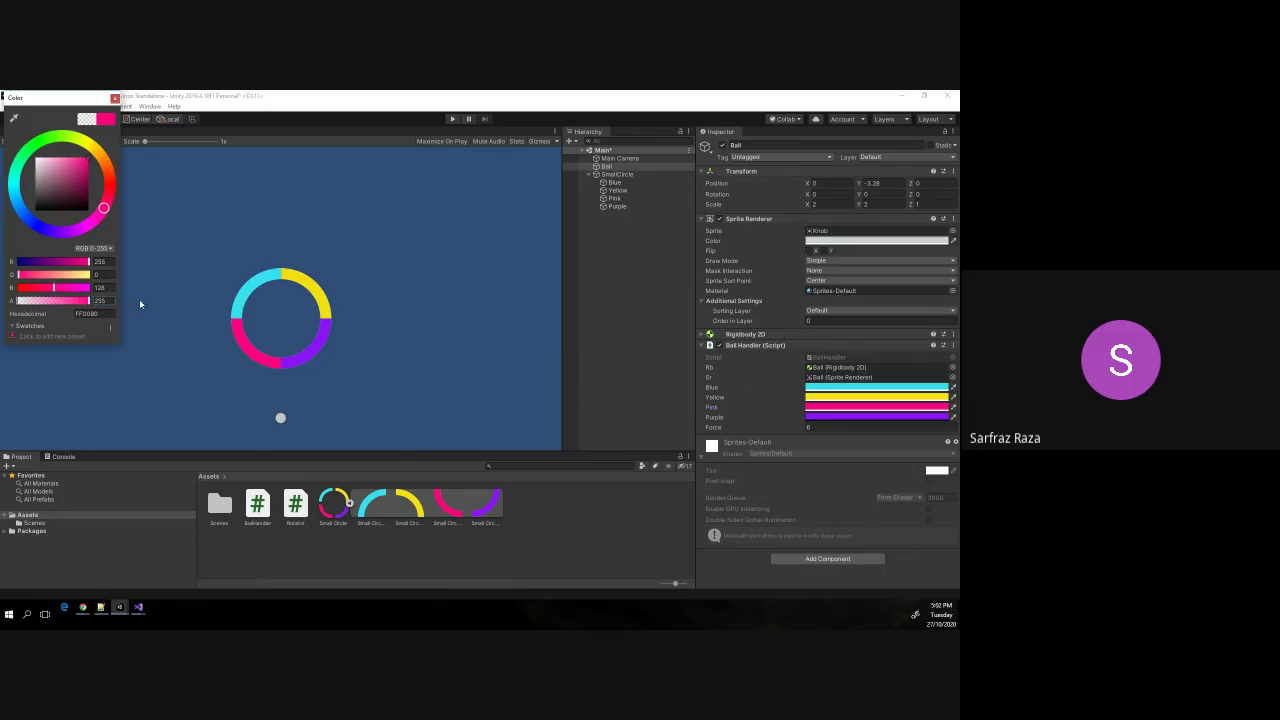
left_click(832, 418)
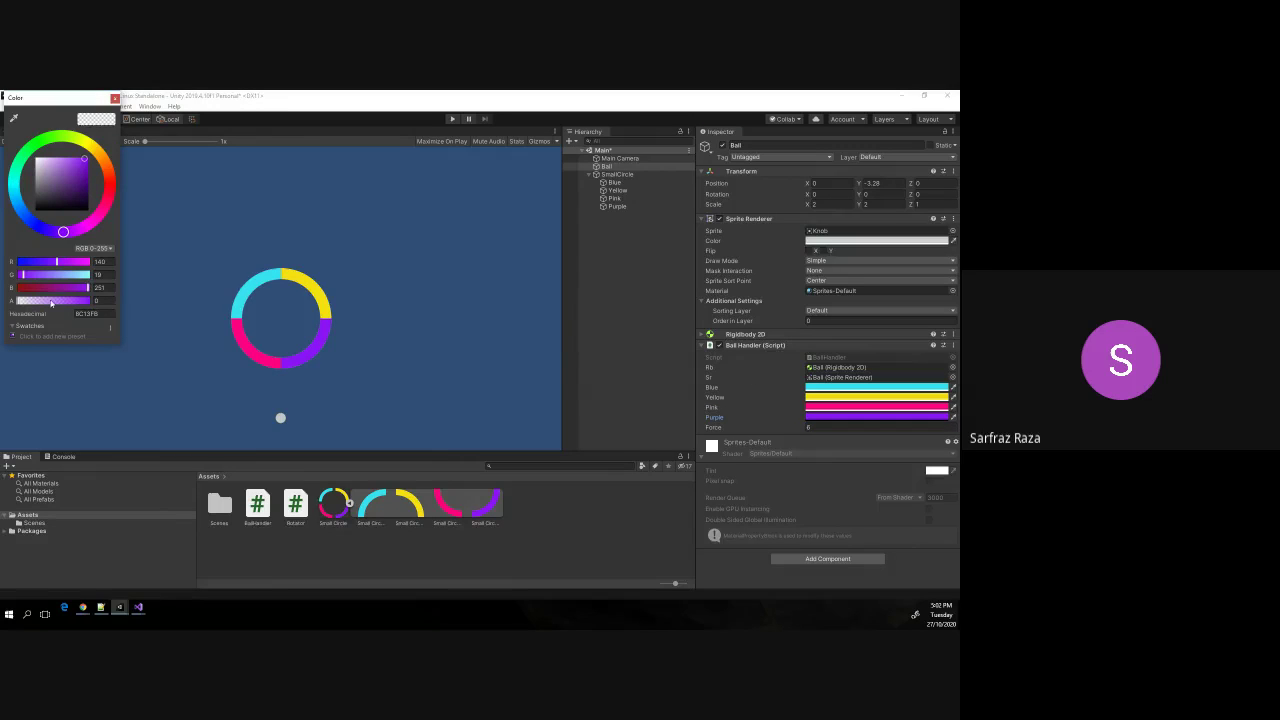
left_click_drag(22, 300, 98, 300)
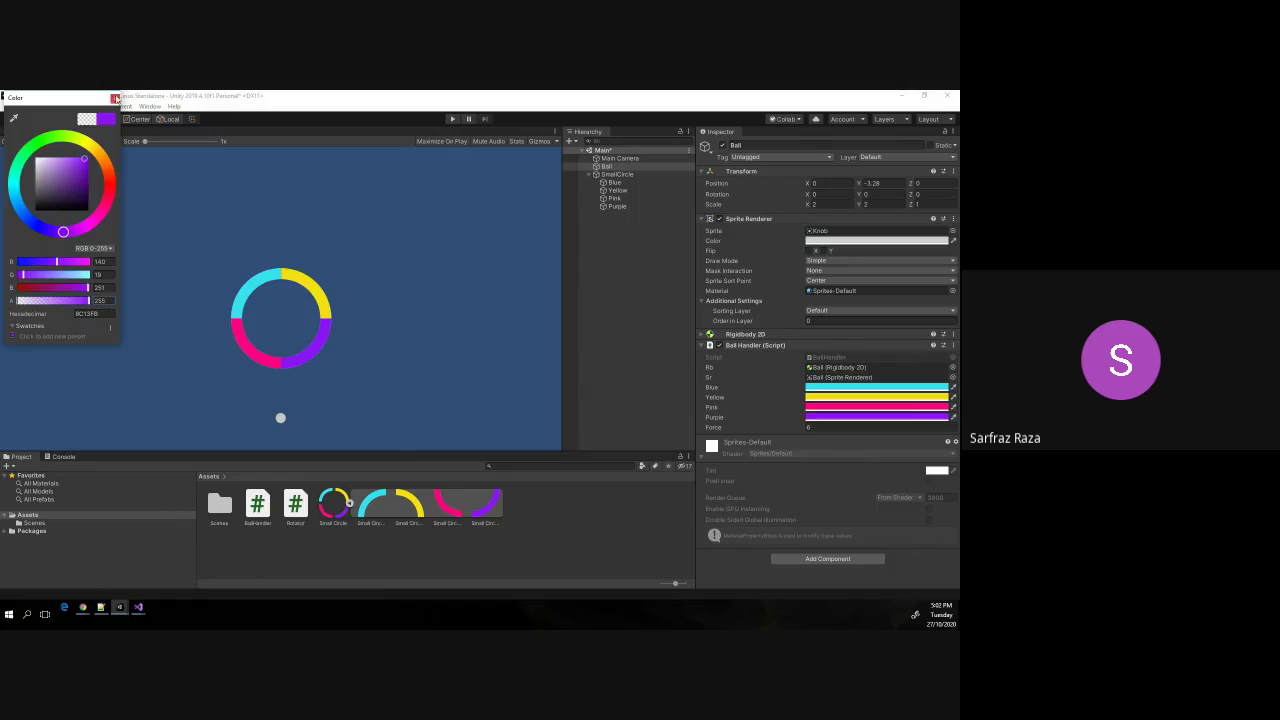
left_click(115, 98)
left_click(452, 119)
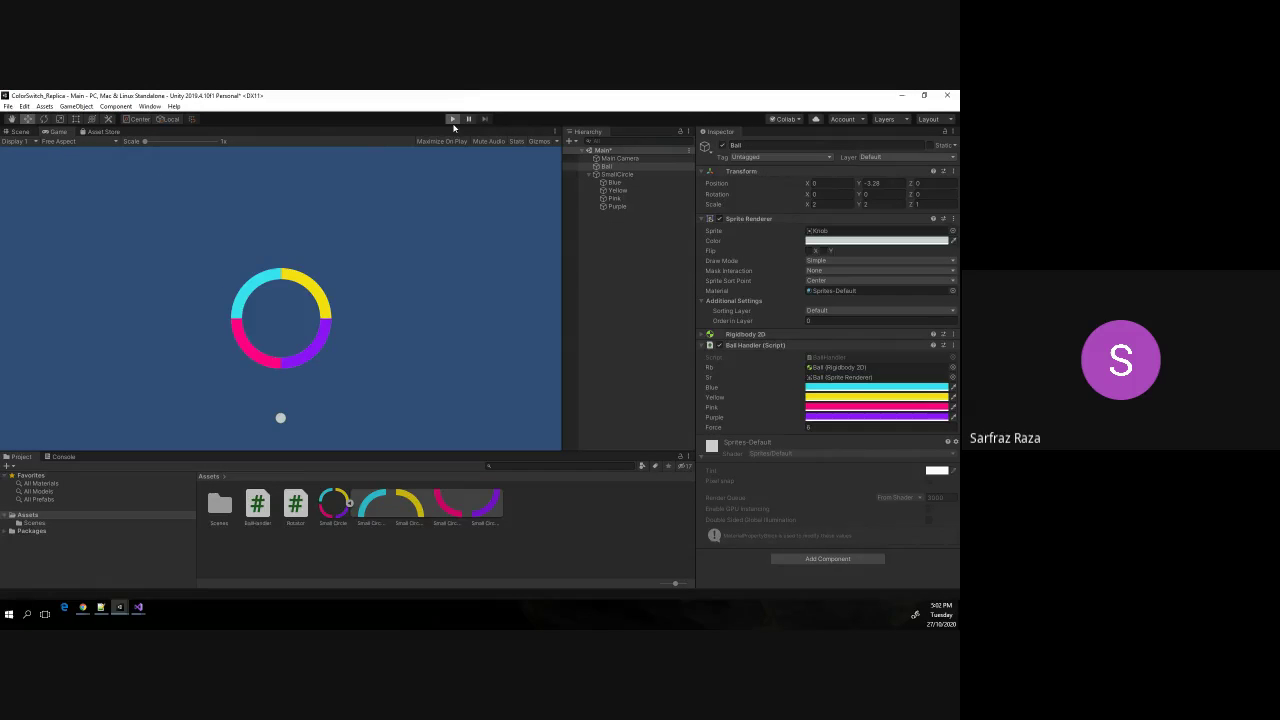
Jump the ball three times through the ring, stop play, then select Ball and collapse SmallCircle.
left_click(359, 238)
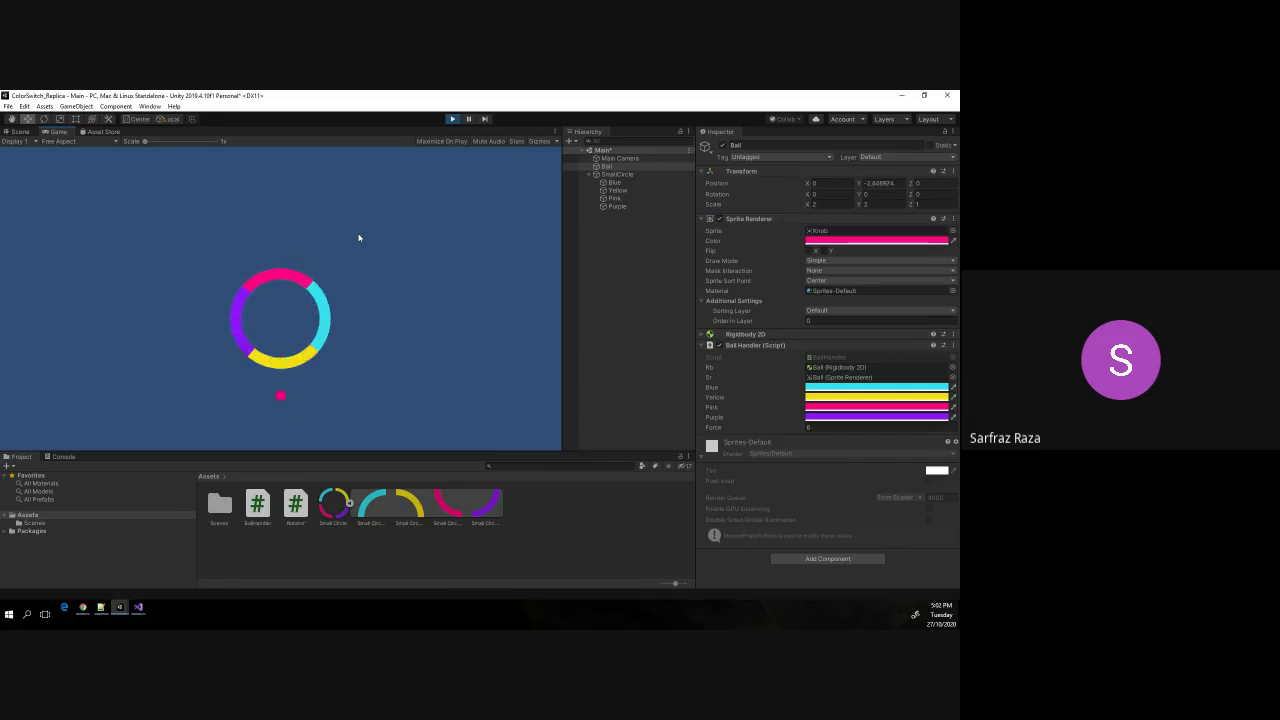
left_click(359, 238)
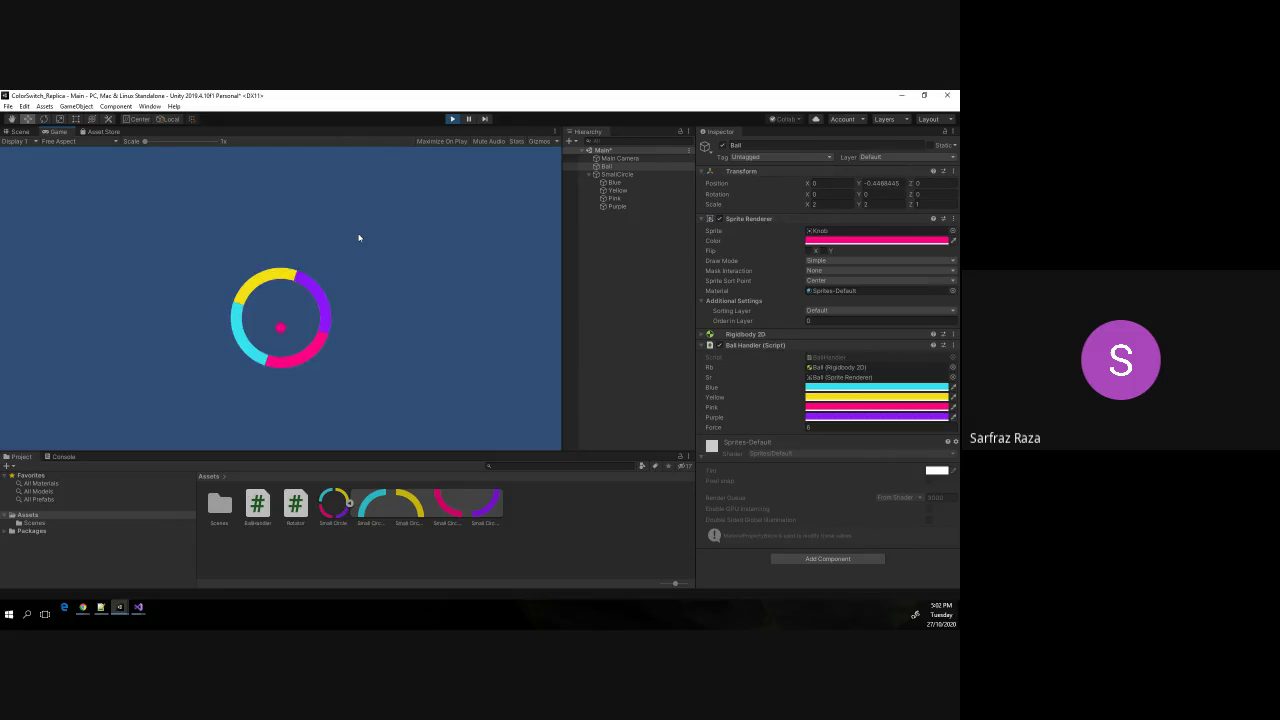
left_click(359, 238)
left_click(452, 119)
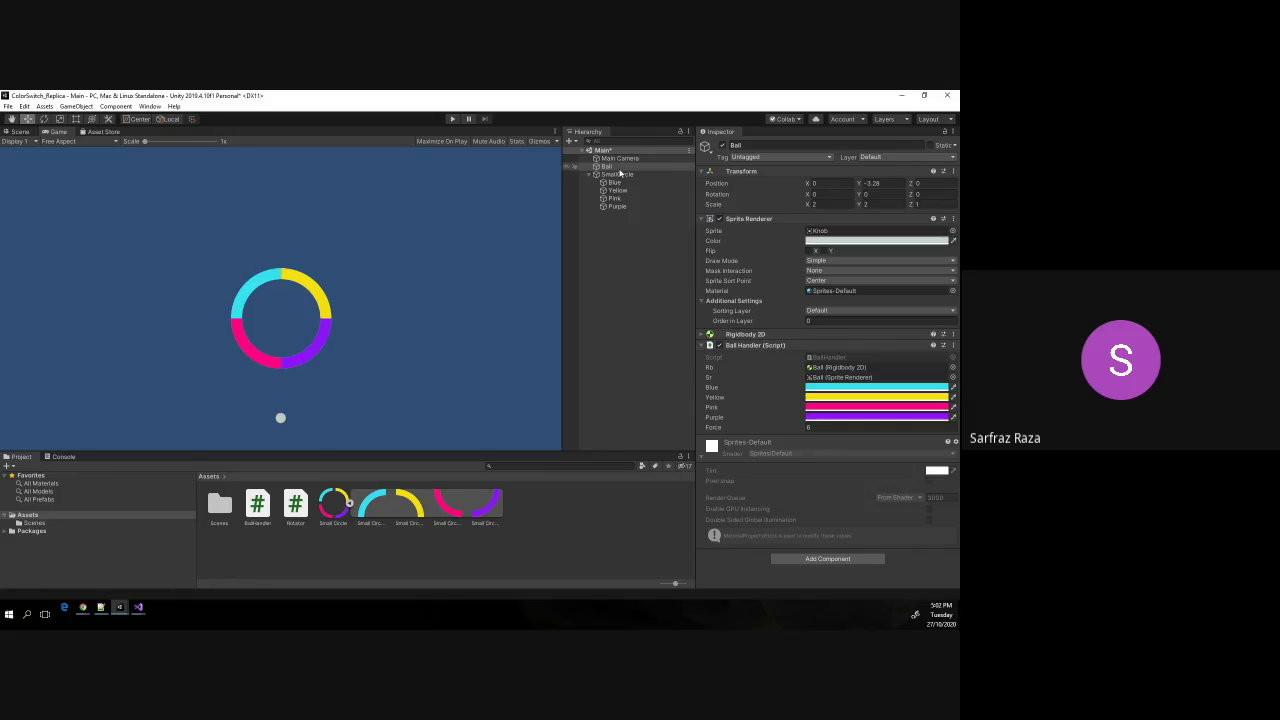
left_click(607, 166)
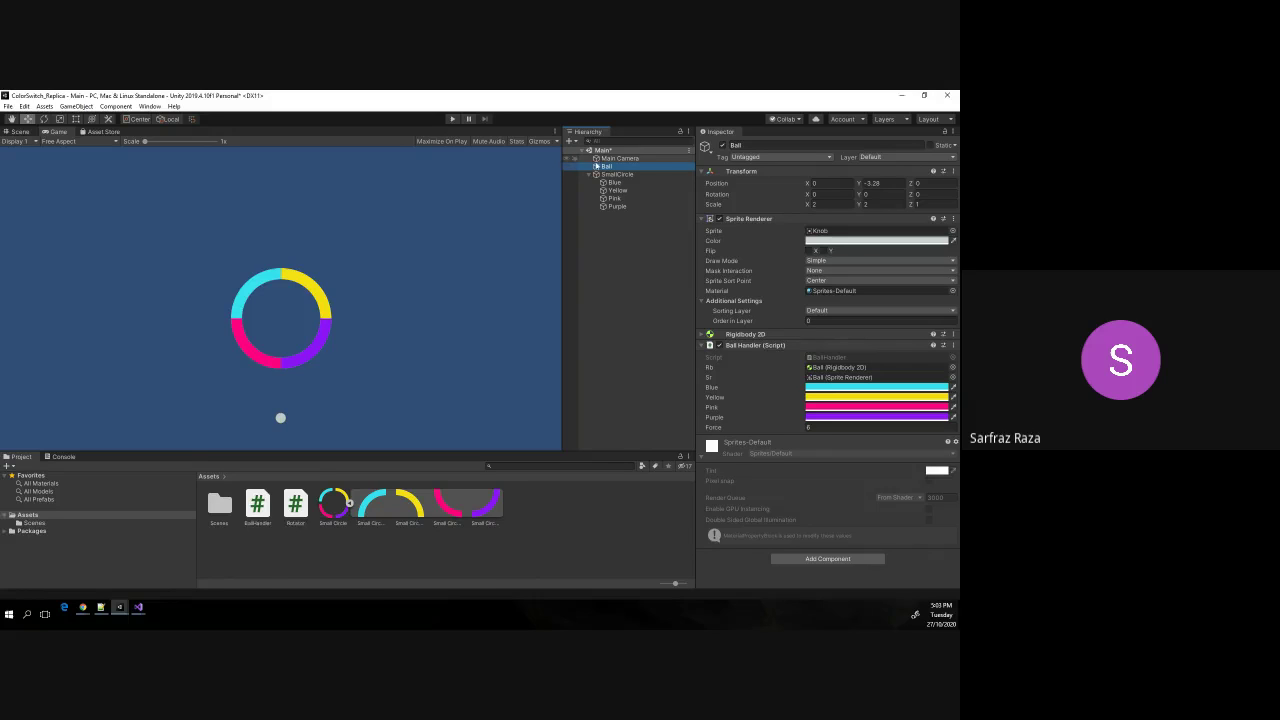
left_click(589, 175)
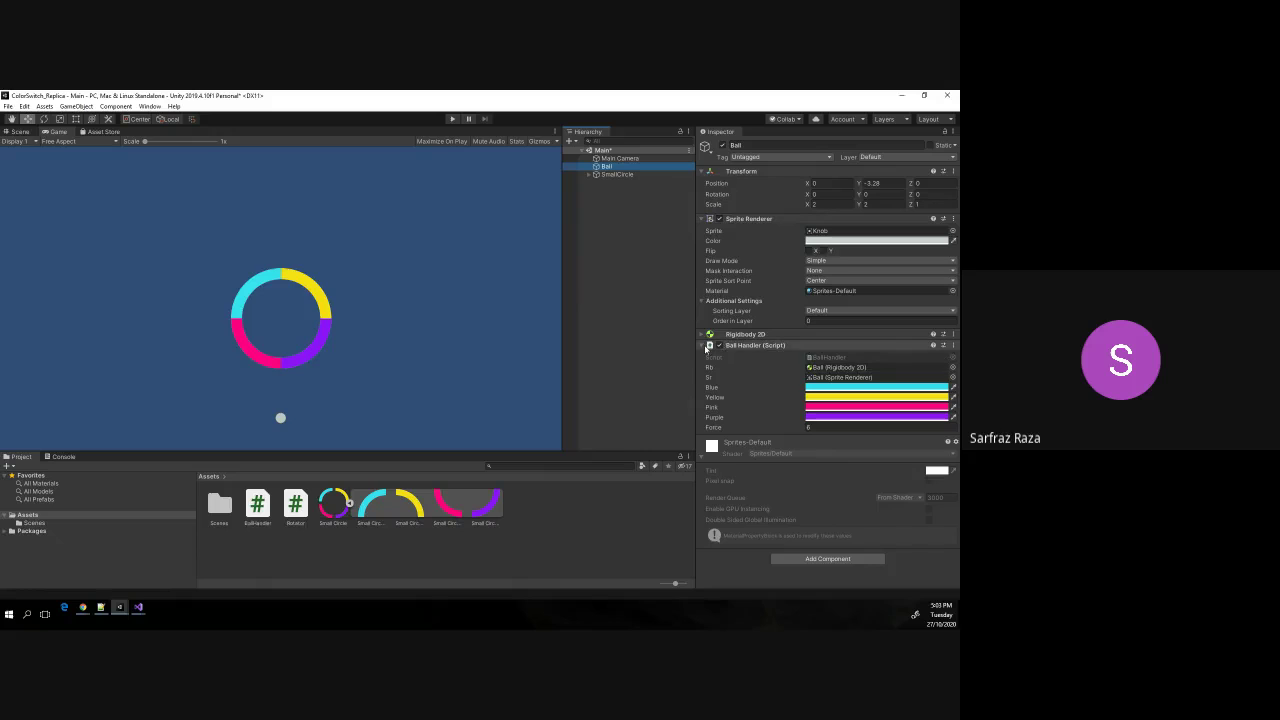
Collapse the Ball Handler, then add a Circle Collider 2D to the Ball via a 'collider' search.
left_click(701, 347)
left_click(702, 346)
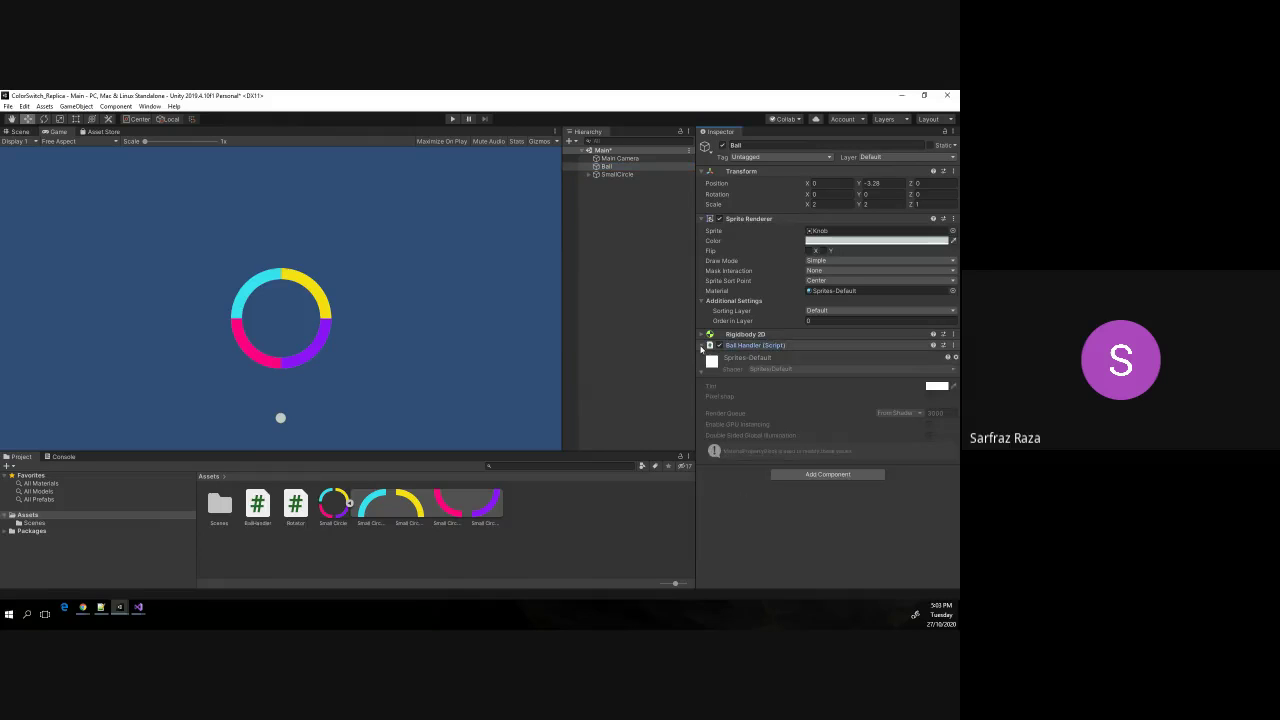
left_click(608, 168)
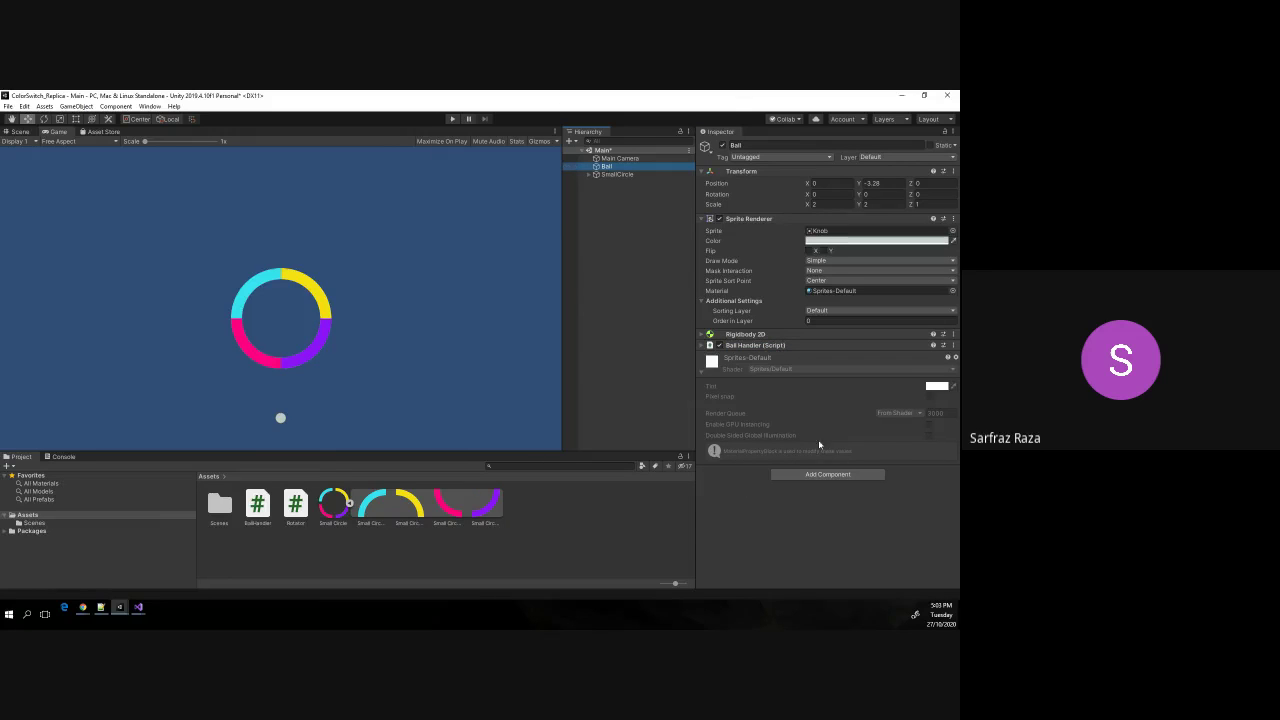
left_click(848, 476)
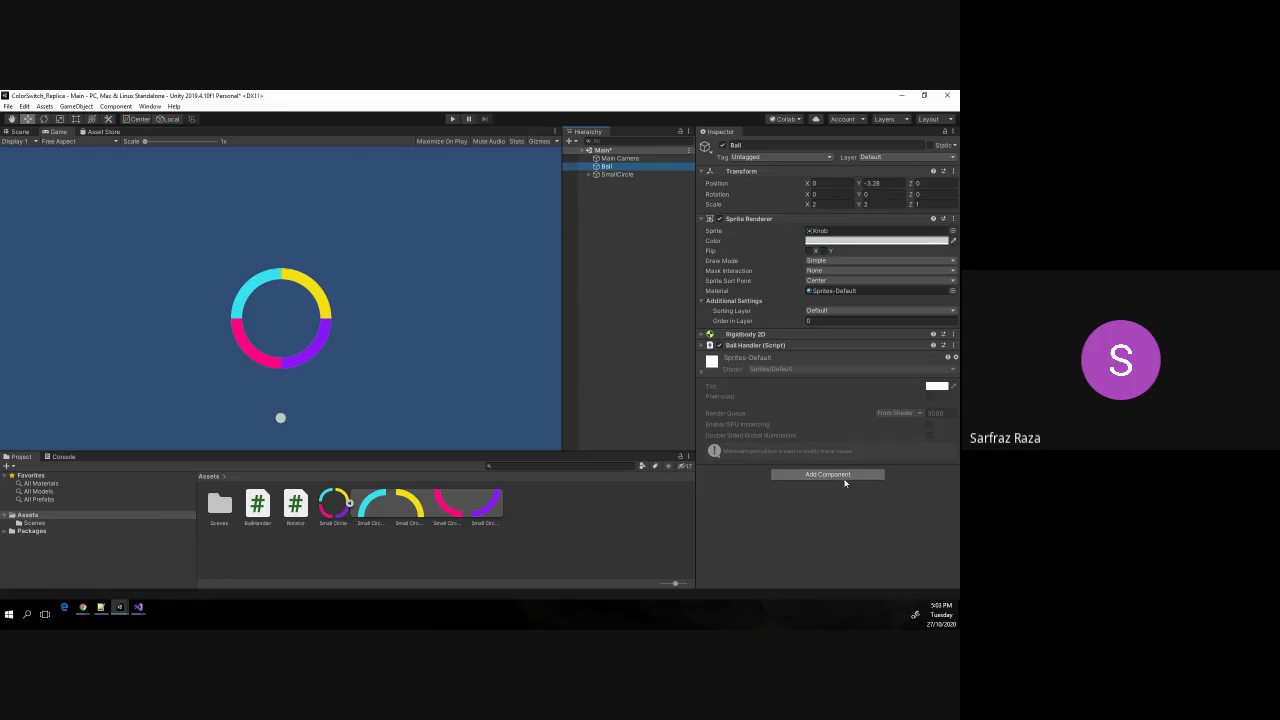
type("collider")
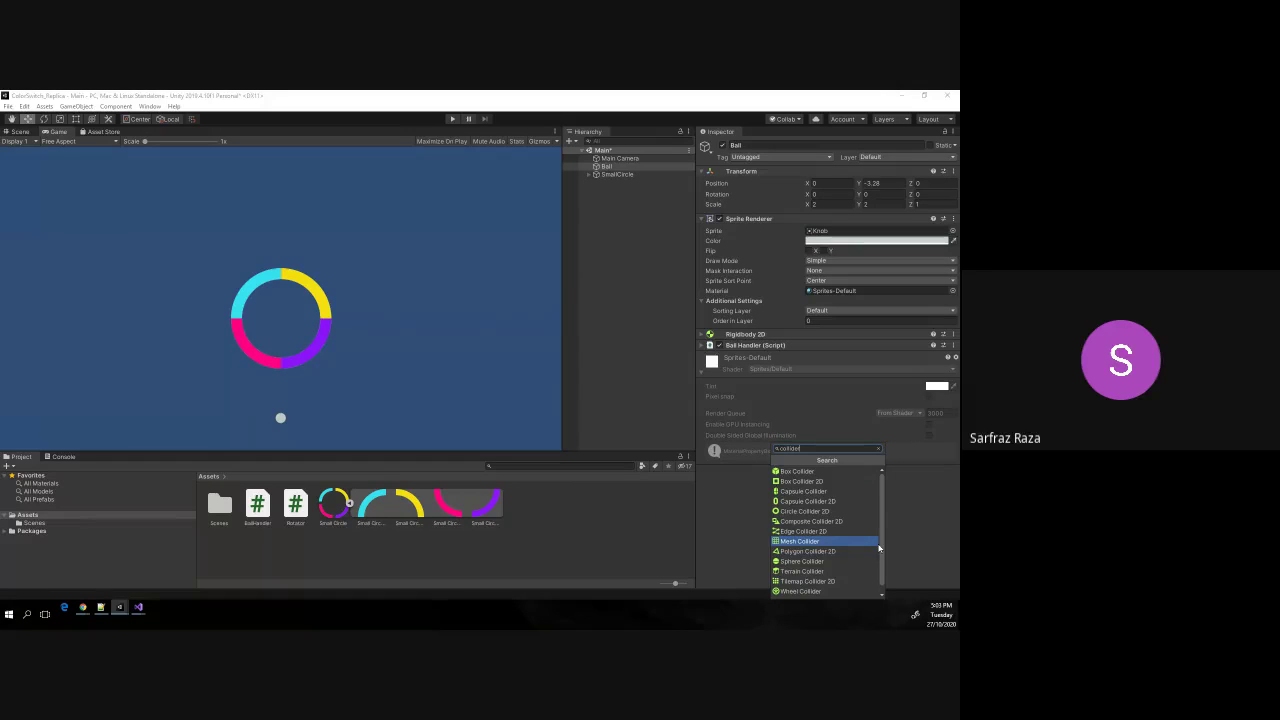
scroll(882, 510, "down", 1)
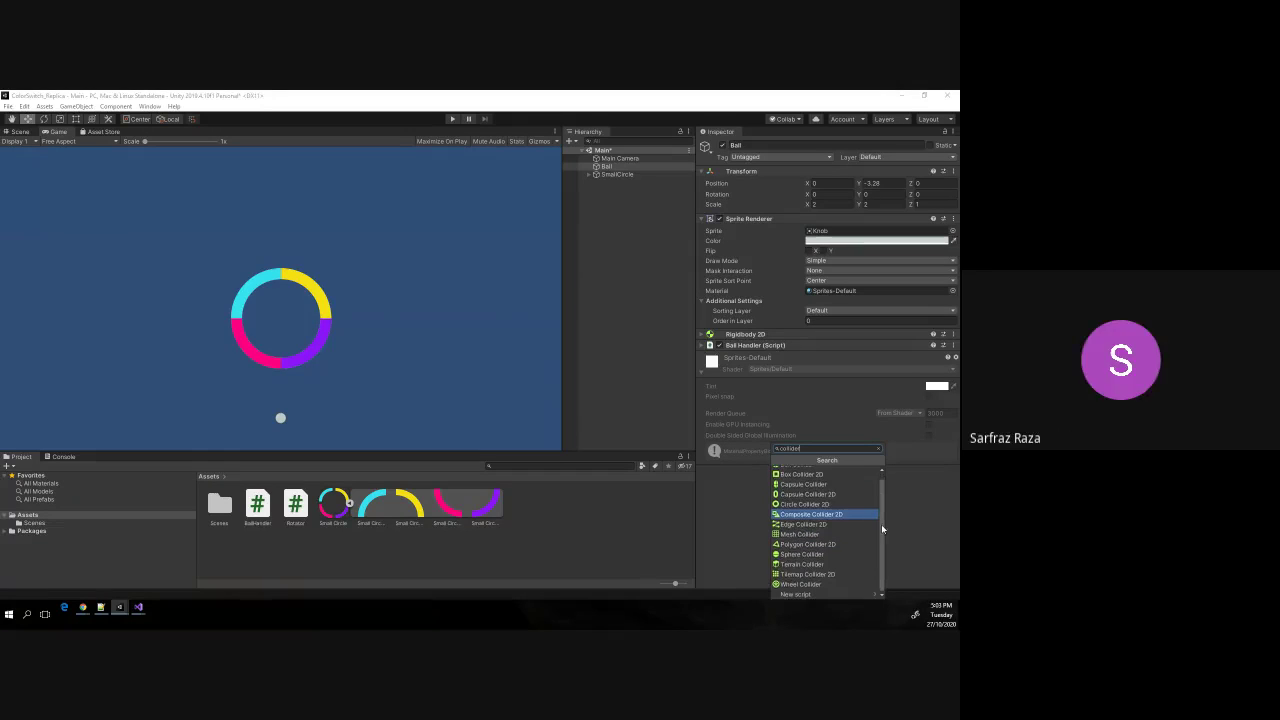
scroll(884, 530, "up", 1)
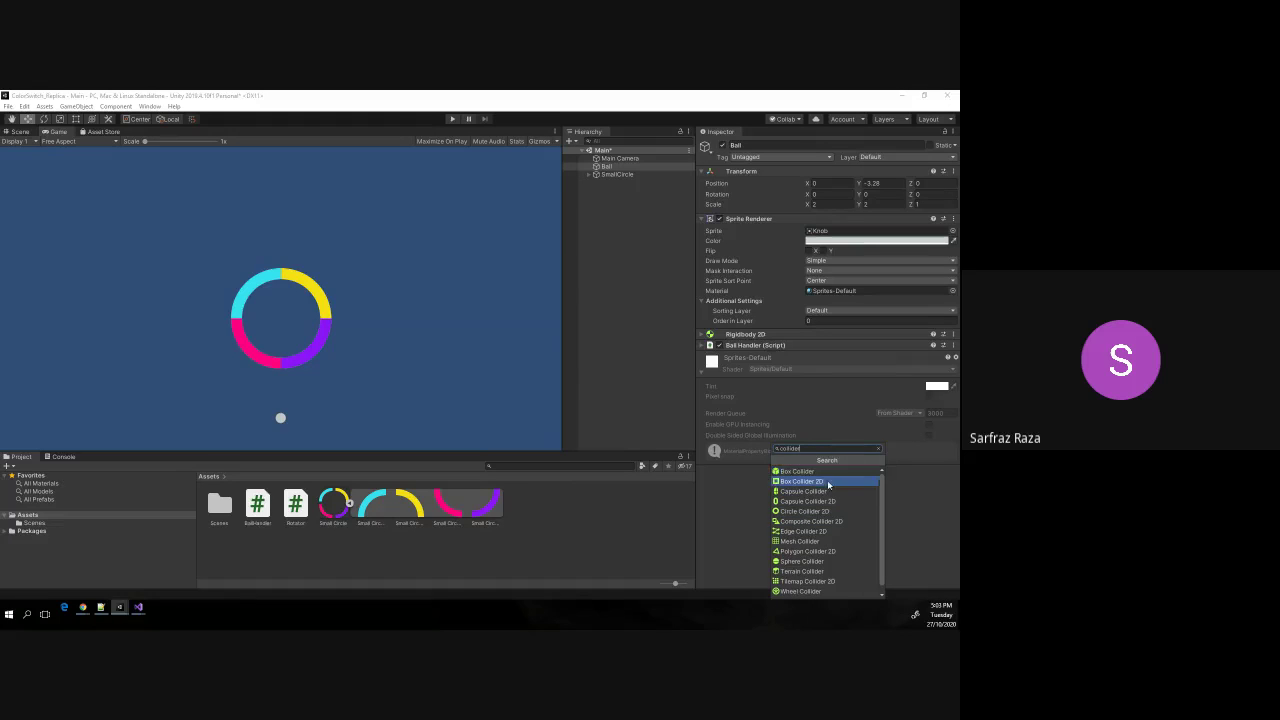
left_click(815, 511)
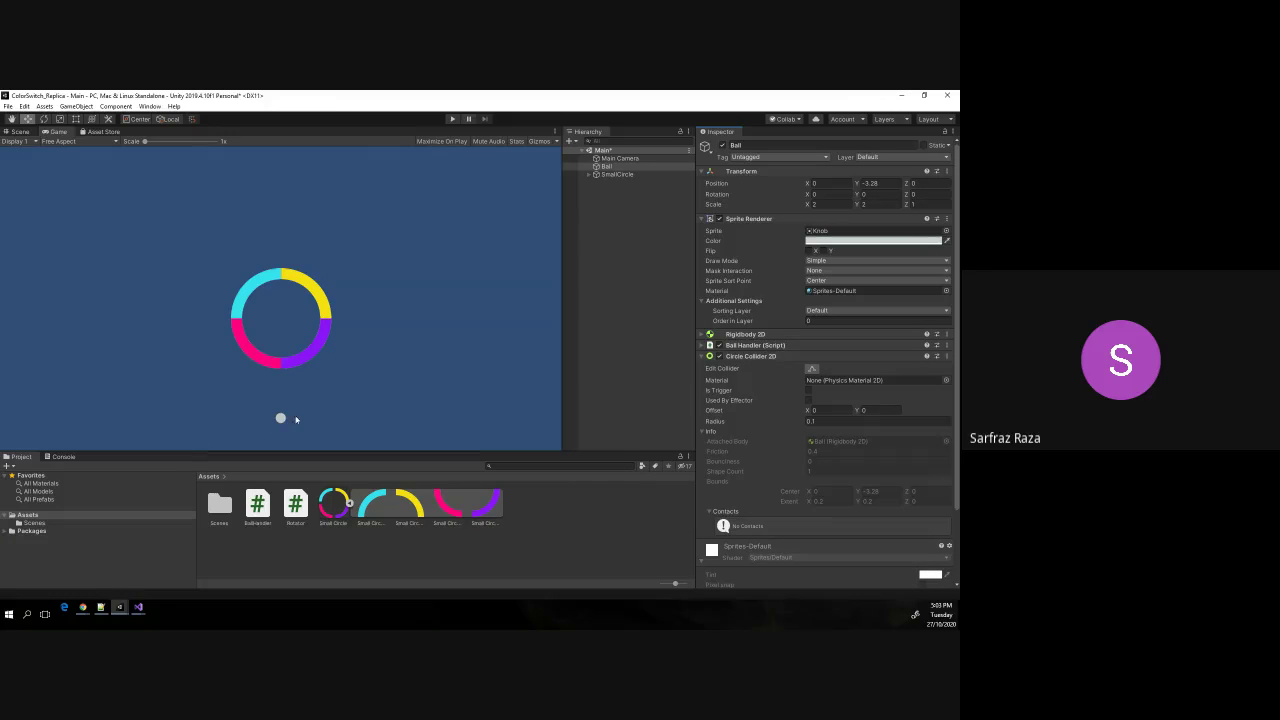
left_click(604, 166)
left_click(750, 356)
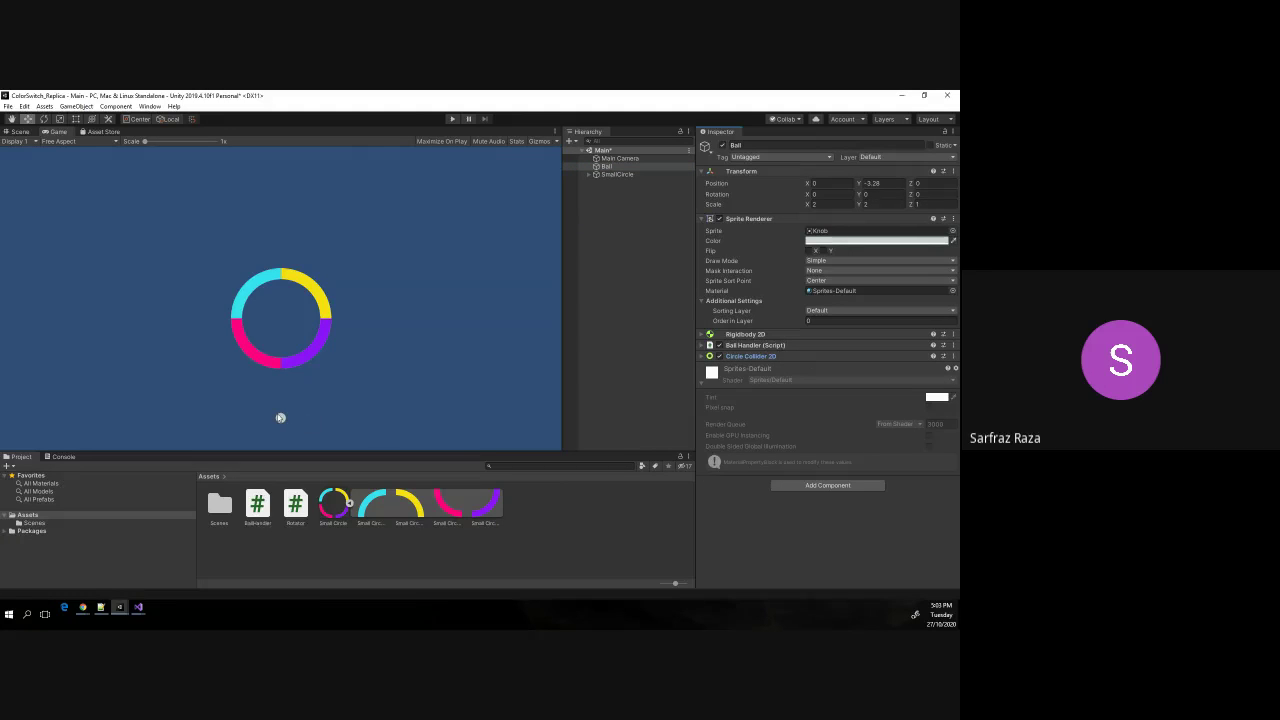
In the Scene view, change the Ball's Circle Collider 2D Radius from 0.1 to 0.08.
left_click(20, 133)
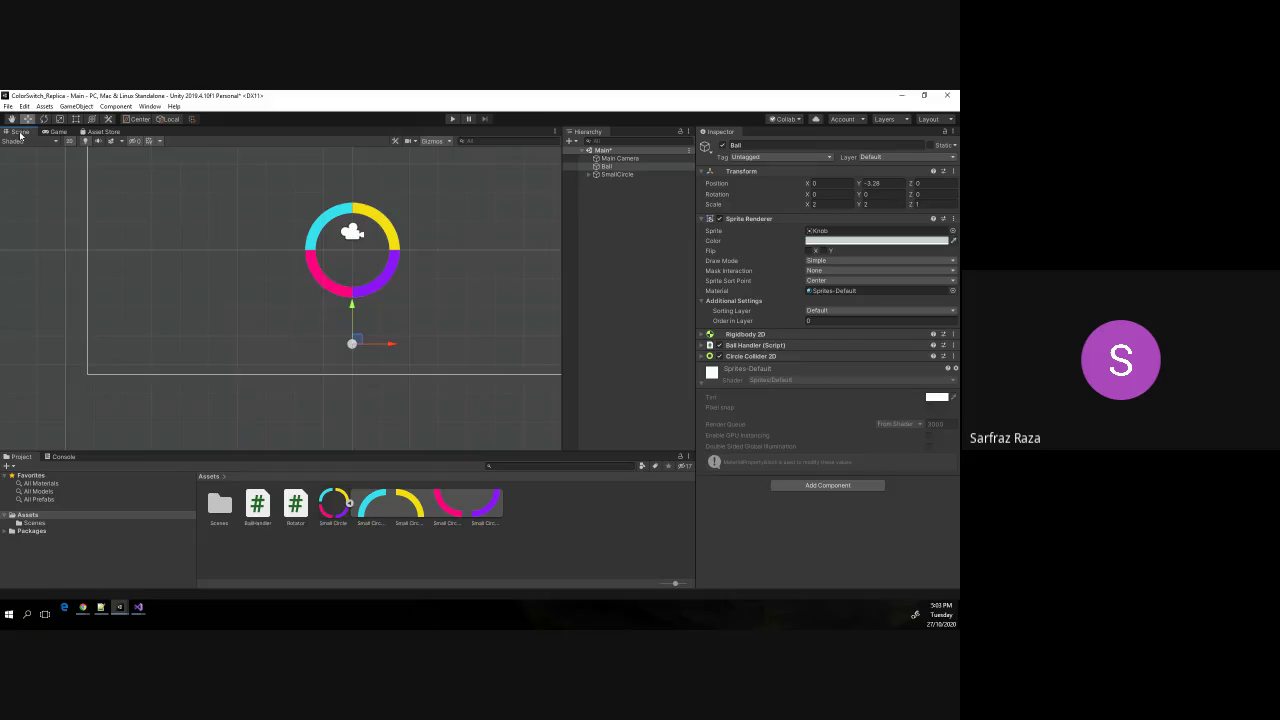
scroll(350, 344, "up", 2)
scroll(350, 344, "up", 2)
scroll(350, 345, "up", 4)
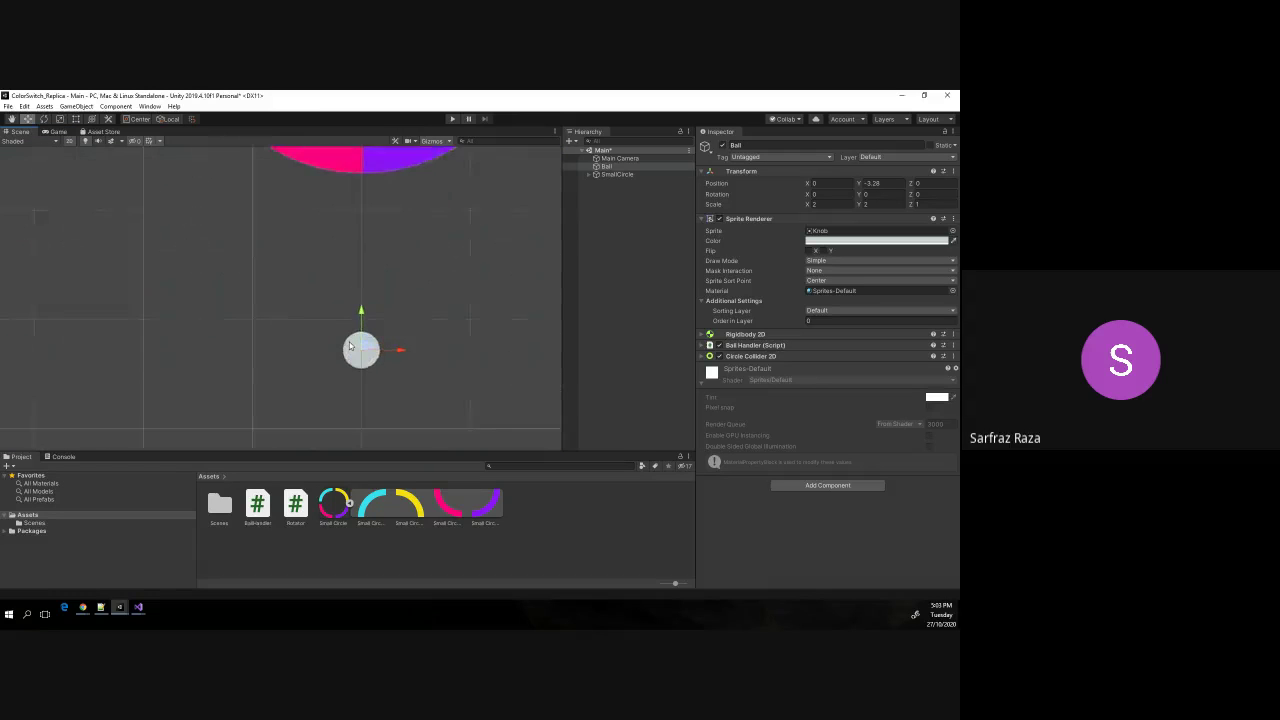
scroll(350, 346, "up", 2)
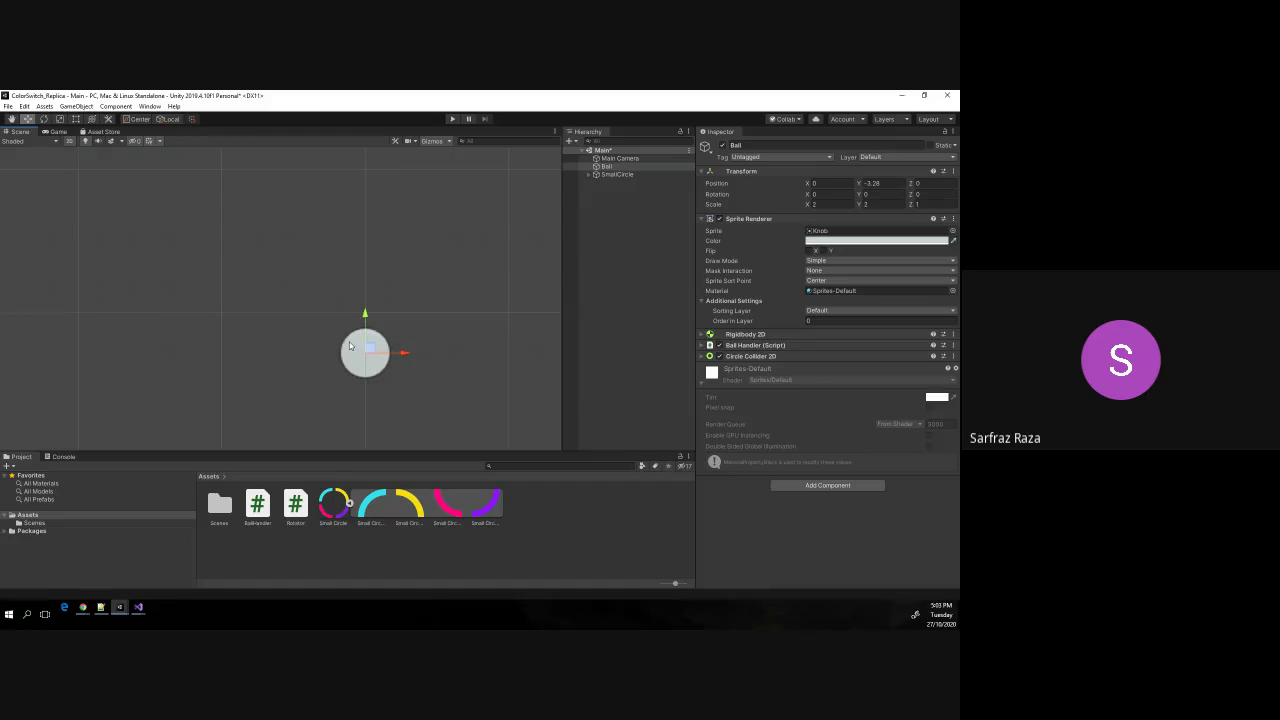
left_click(760, 356)
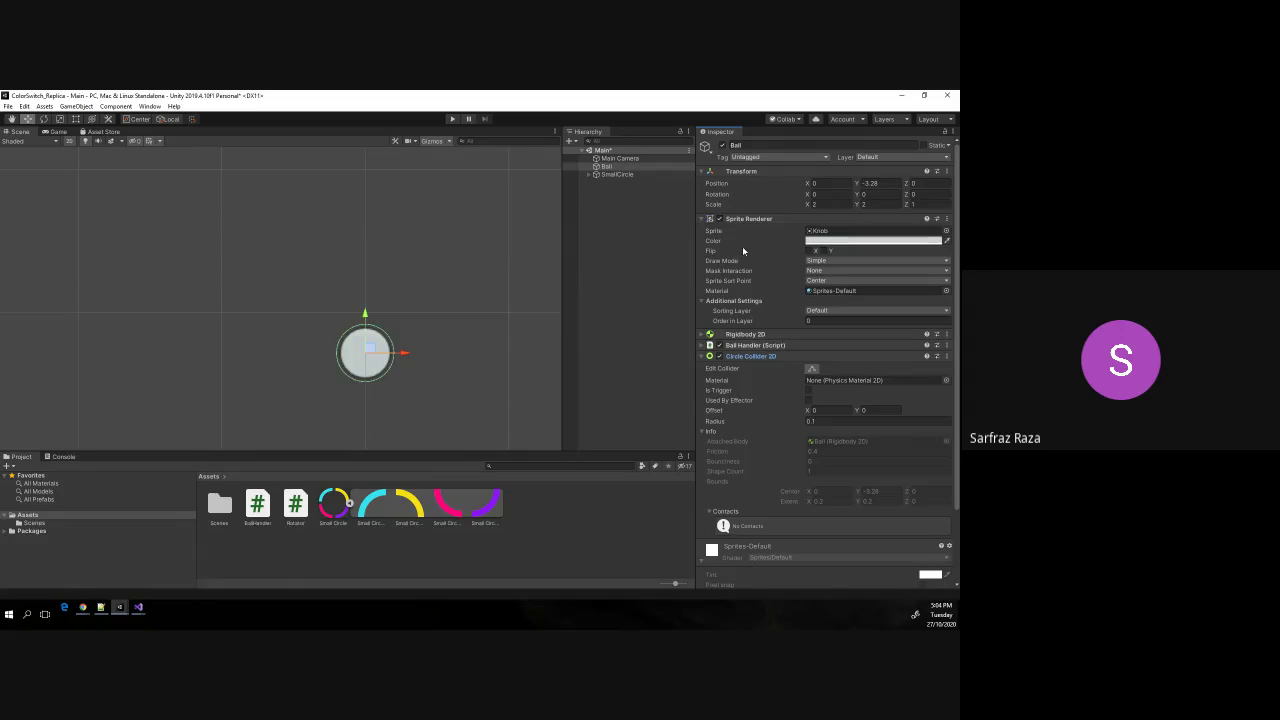
scroll(750, 430, "down", 2)
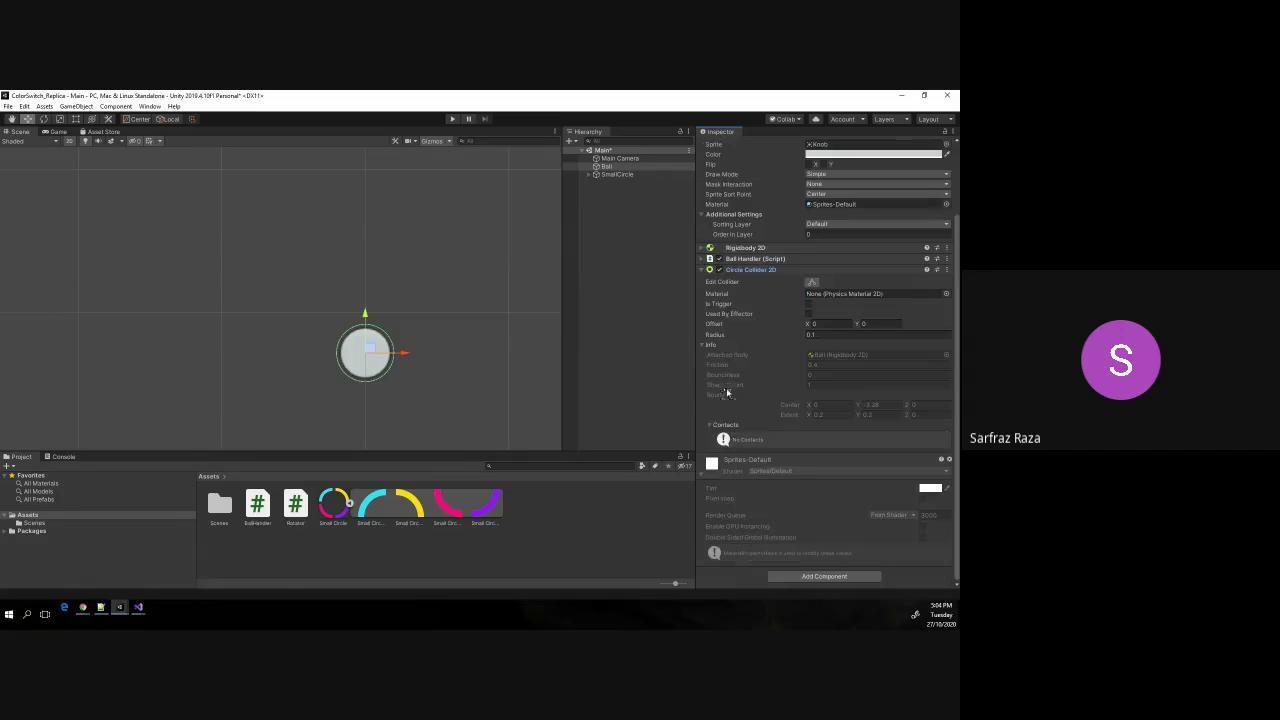
left_click(824, 335)
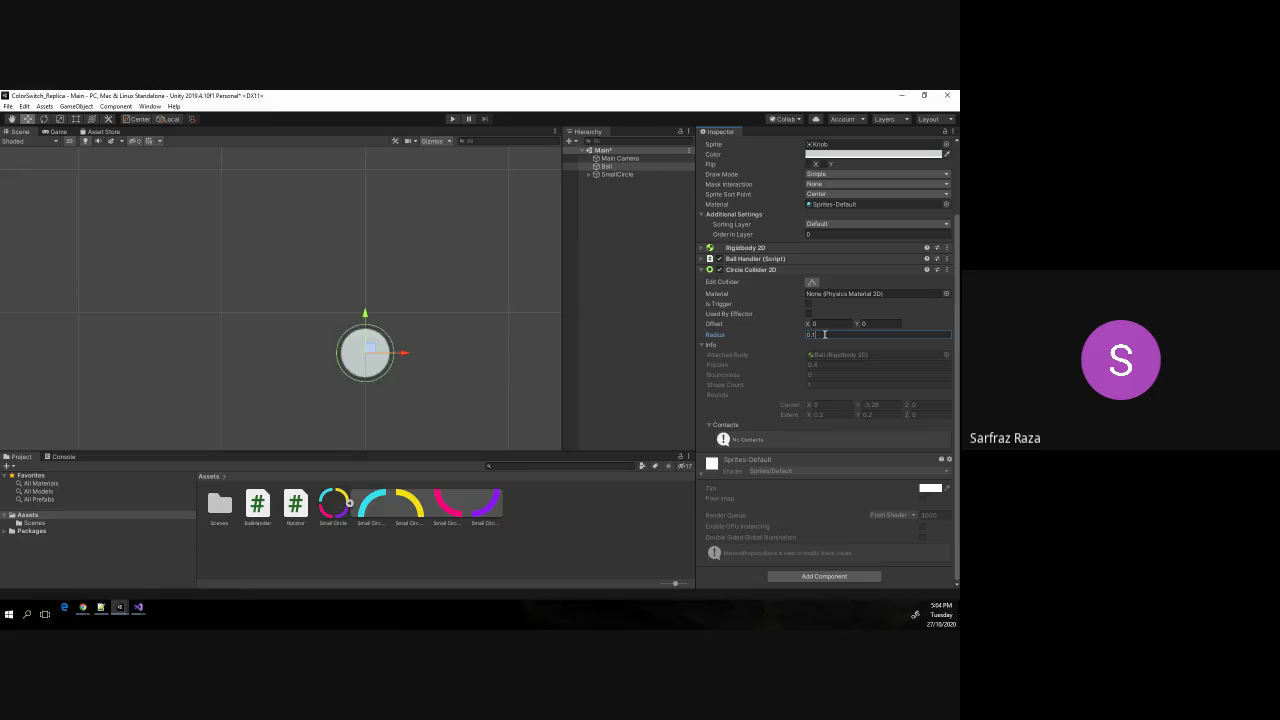
key("BackSpace")
type("08")
left_click(702, 270)
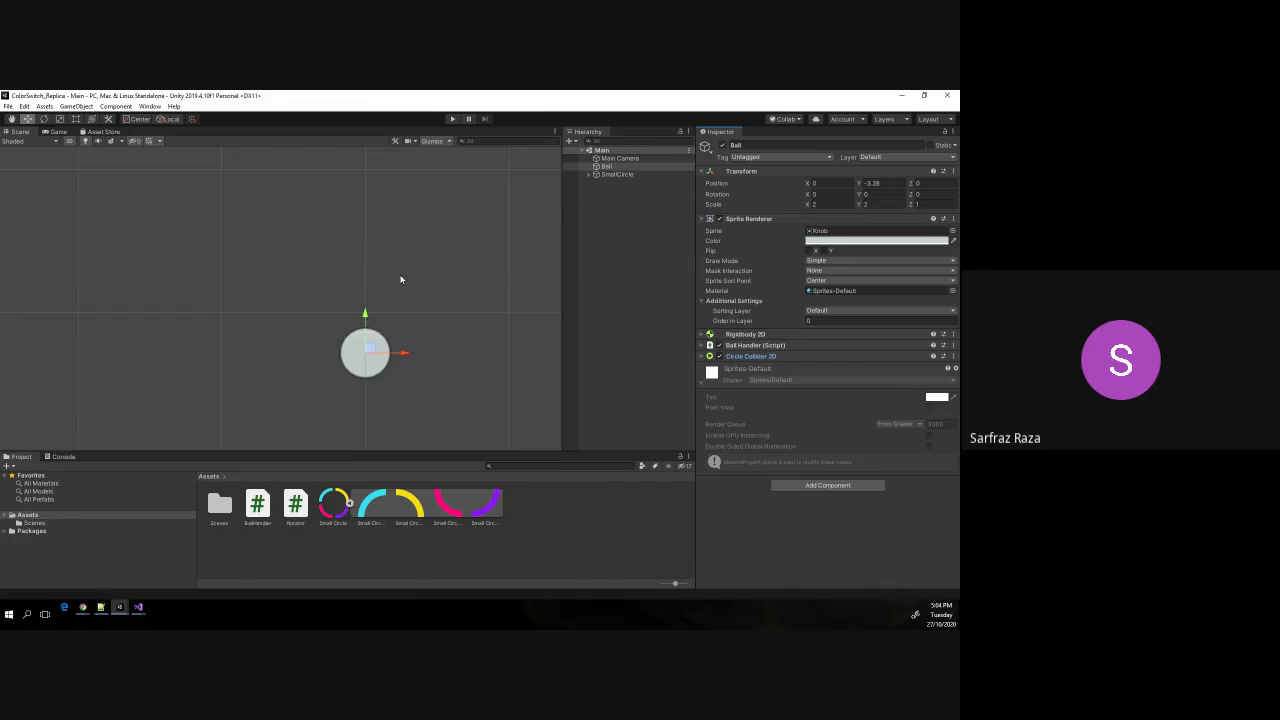
Deselect the Ball and play-test the game, making the ball jump three times.
scroll(400, 279, "down", 3)
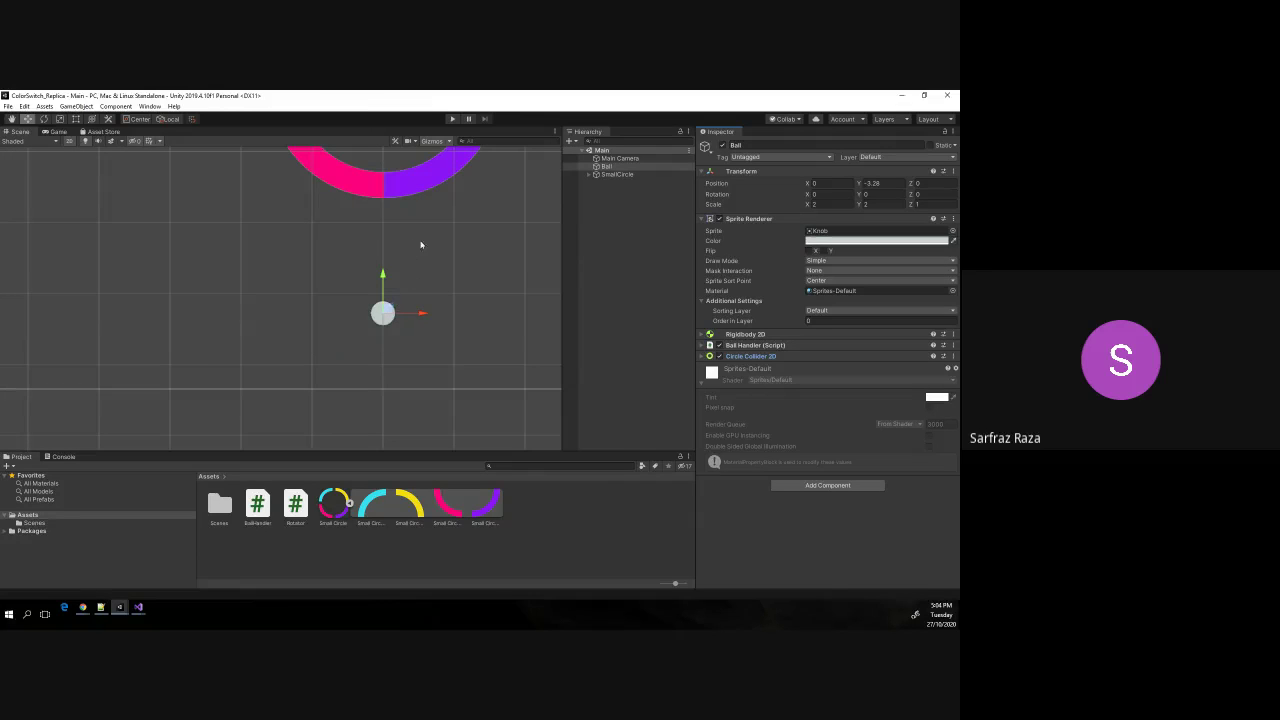
left_click_drag(440, 224, 342, 258)
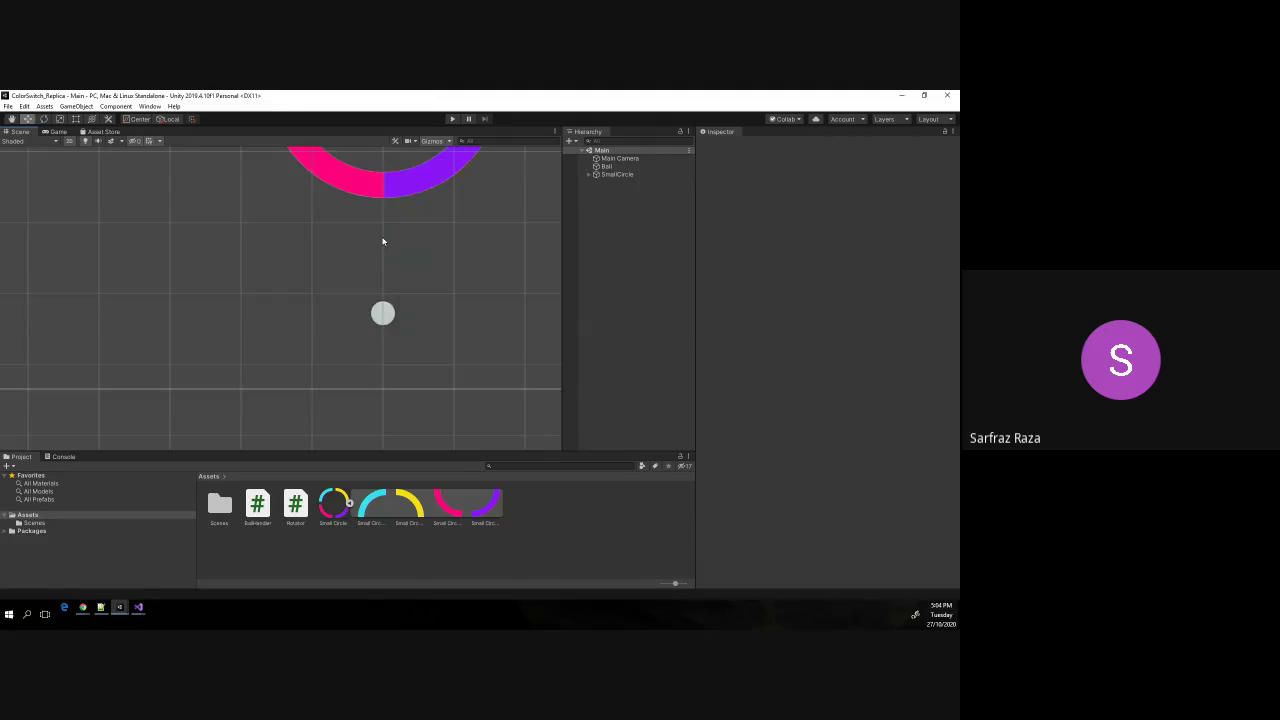
scroll(382, 240, "down", 2)
scroll(381, 236, "down", 2)
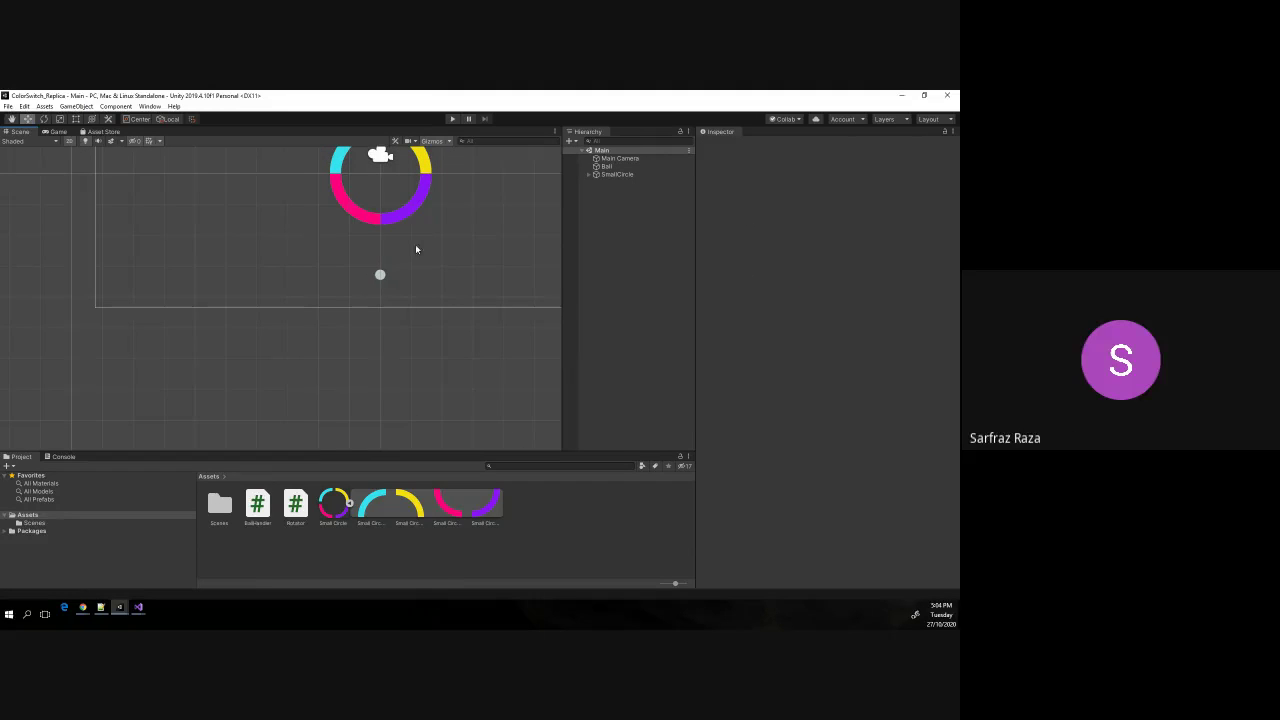
left_click(449, 119)
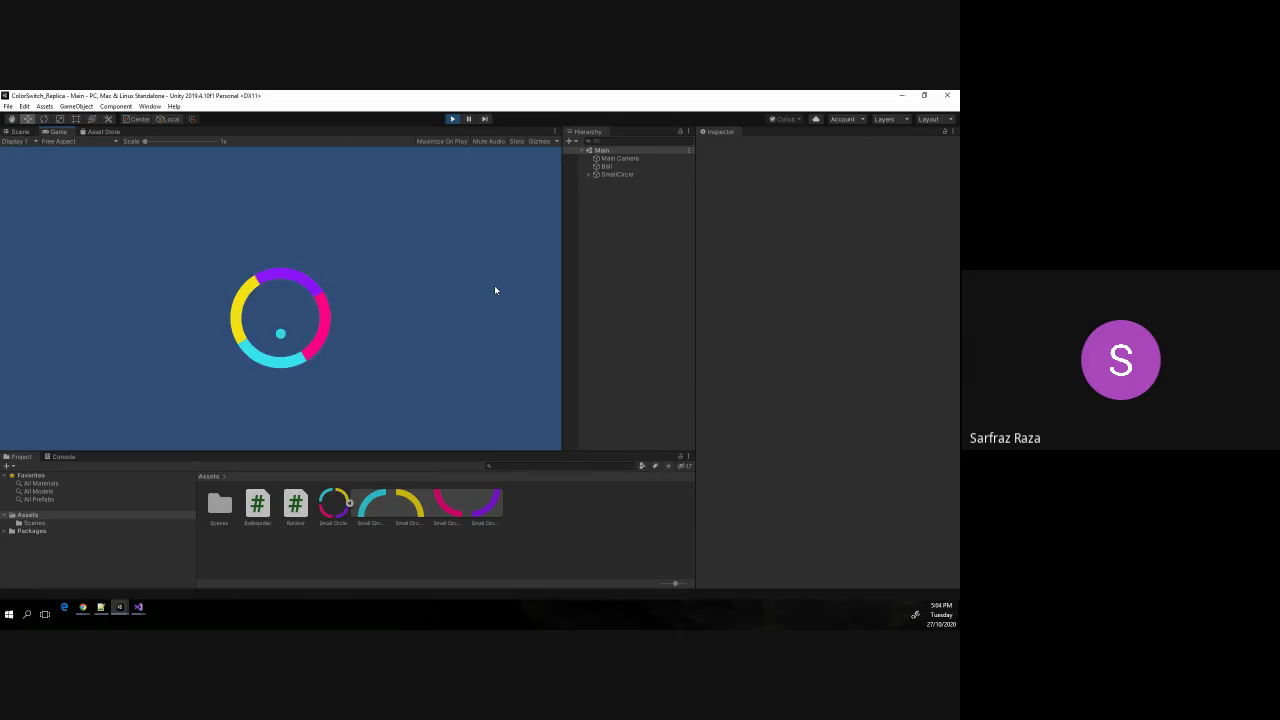
left_click(494, 290)
left_click(494, 290)
left_click(494, 290)
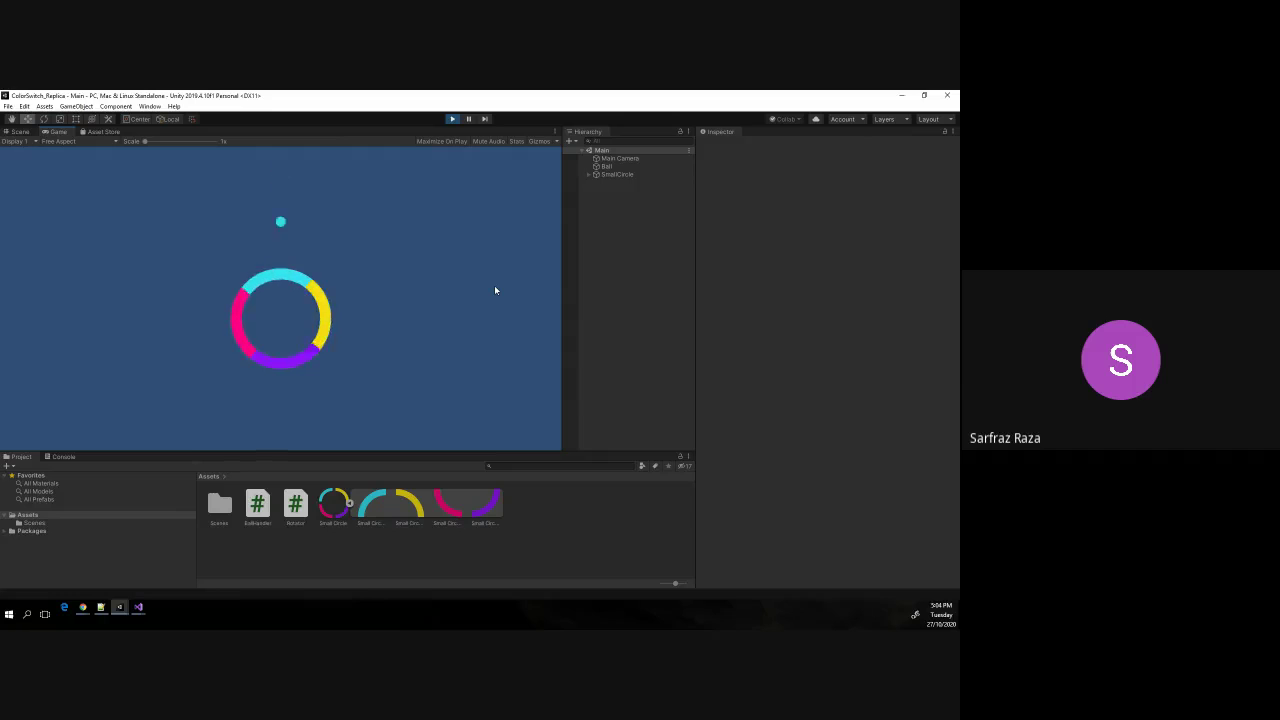
left_click(452, 119)
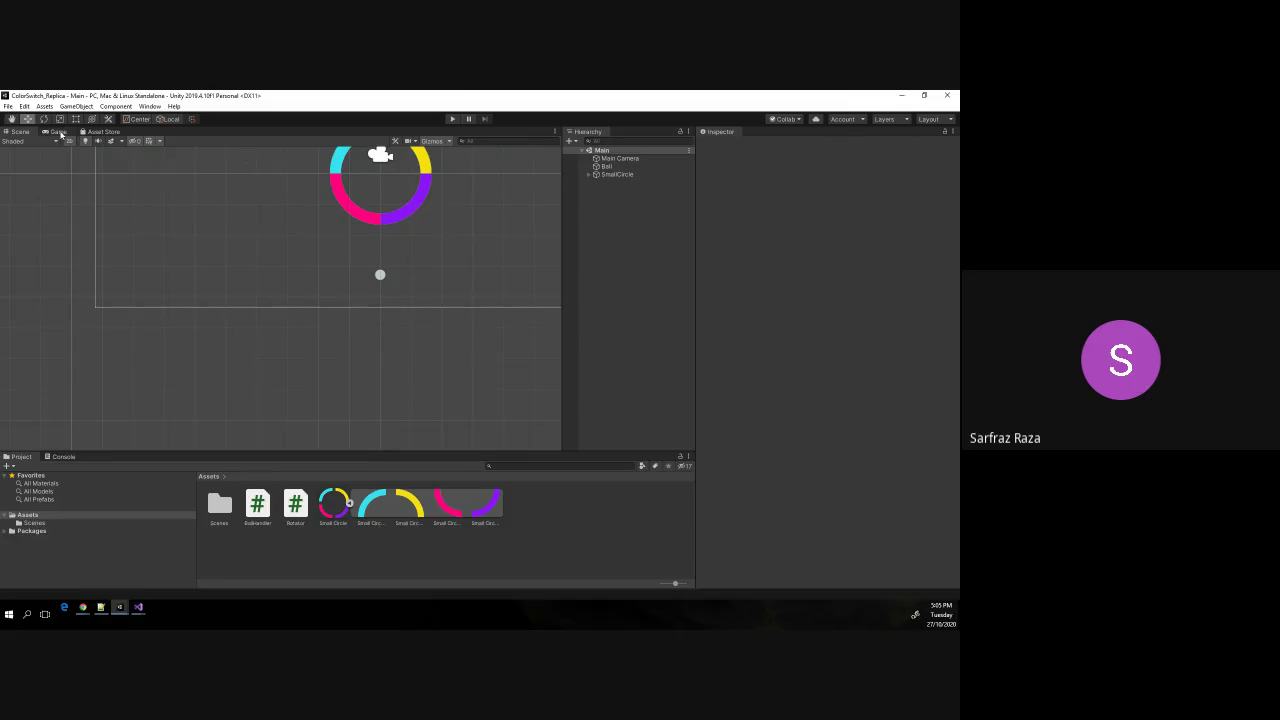
Center the ring and ball in the Scene, then expand SmallCircle to show its Blue, Yellow, Pink and Purple children.
scroll(494, 189, "down", 2)
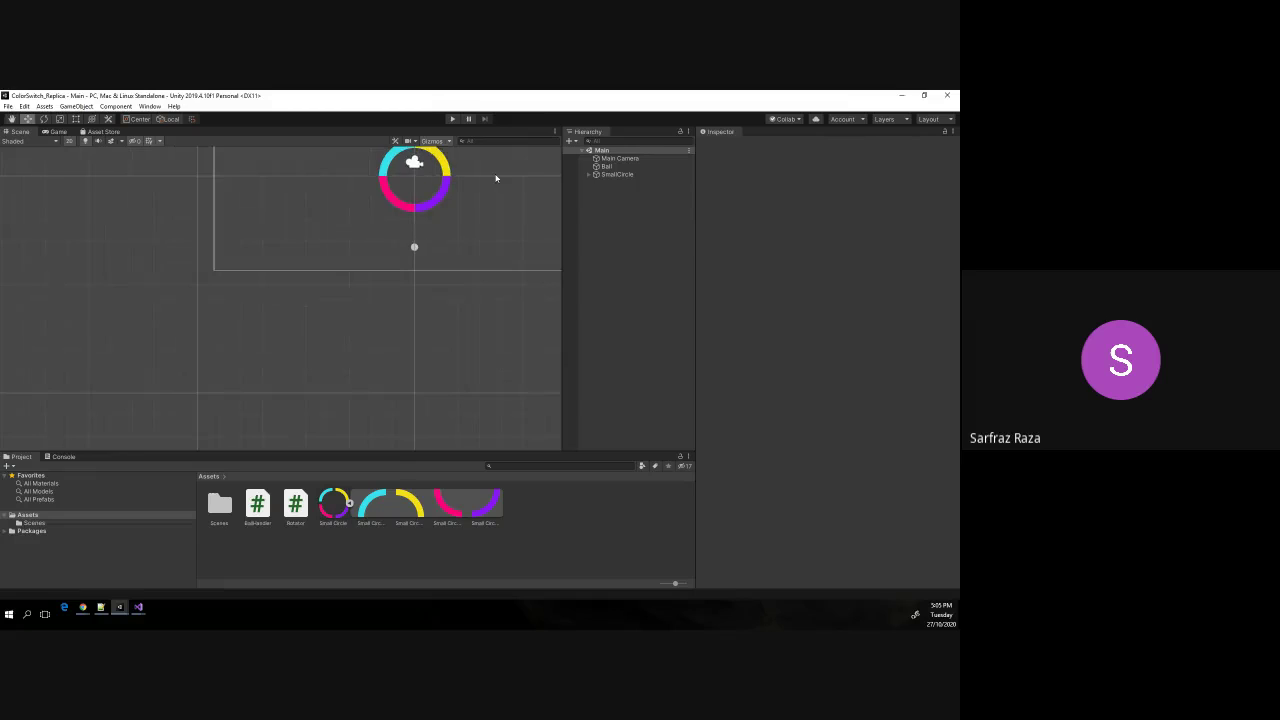
left_click(11, 118)
mouse_move(376, 216)
left_mouse_down()
mouse_move(154, 349)
mouse_move(277, 350)
mouse_move(252, 345)
left_mouse_up()
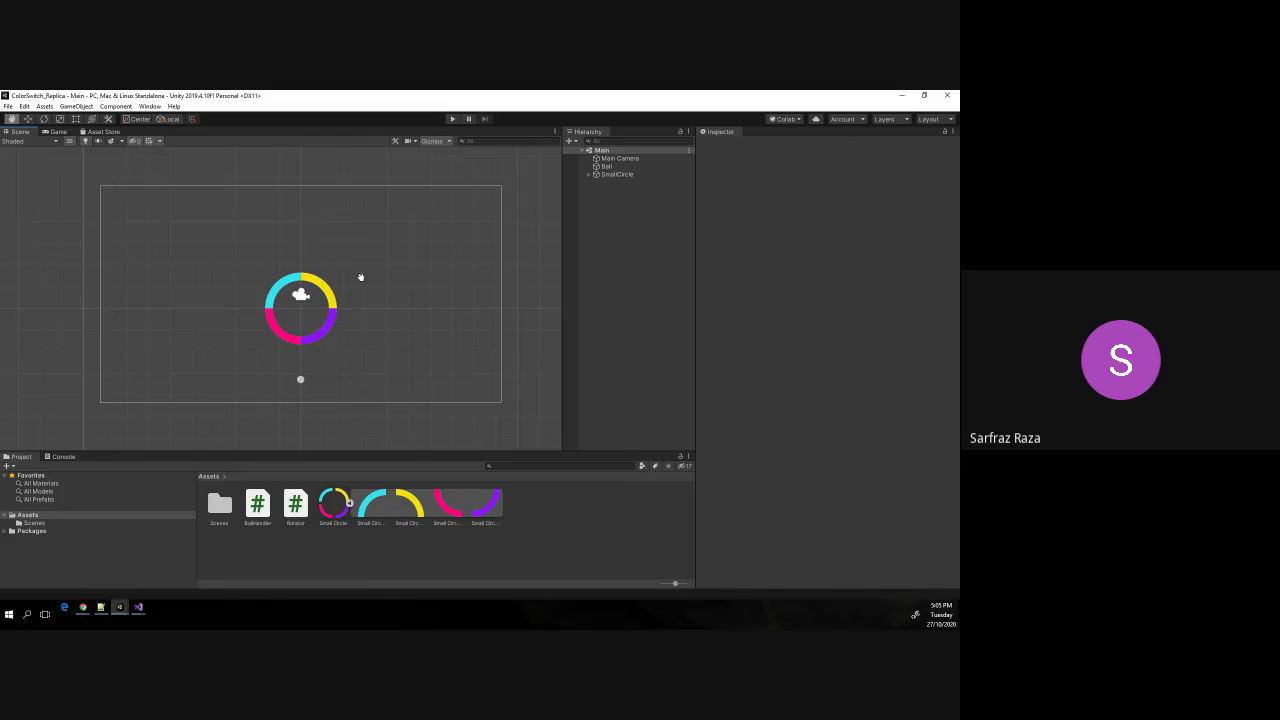
left_click(615, 174)
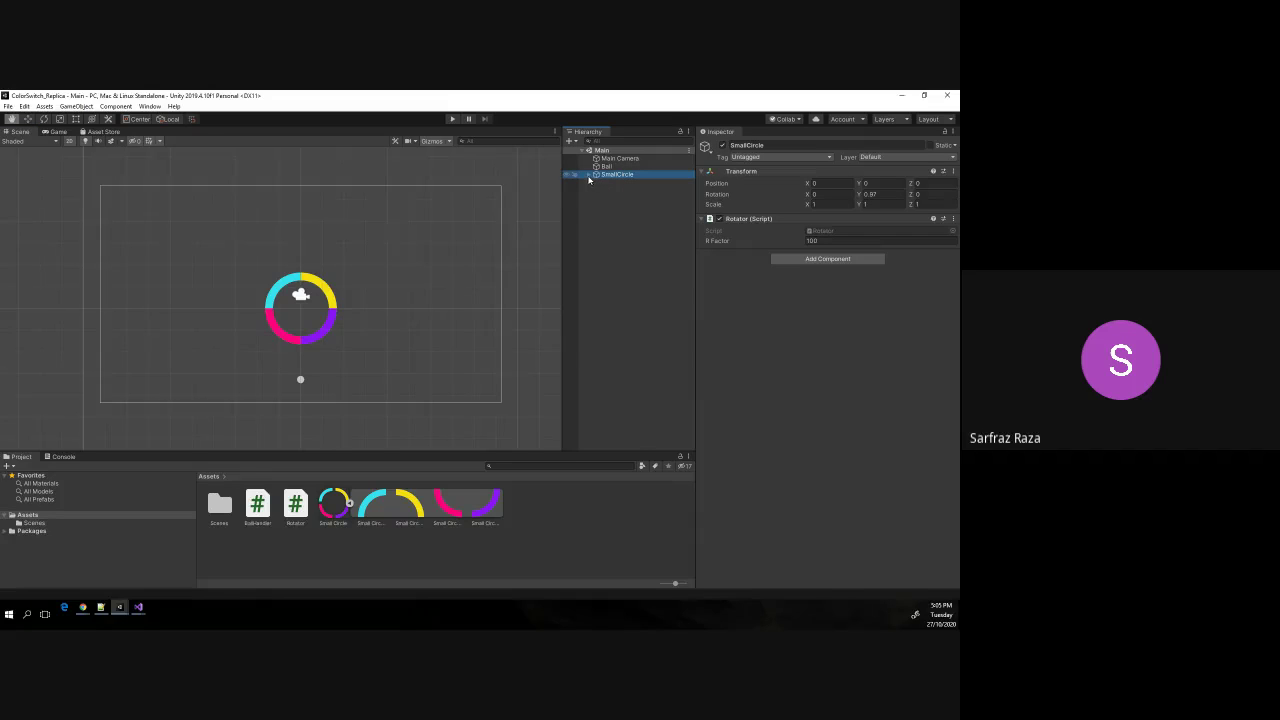
left_click(589, 175)
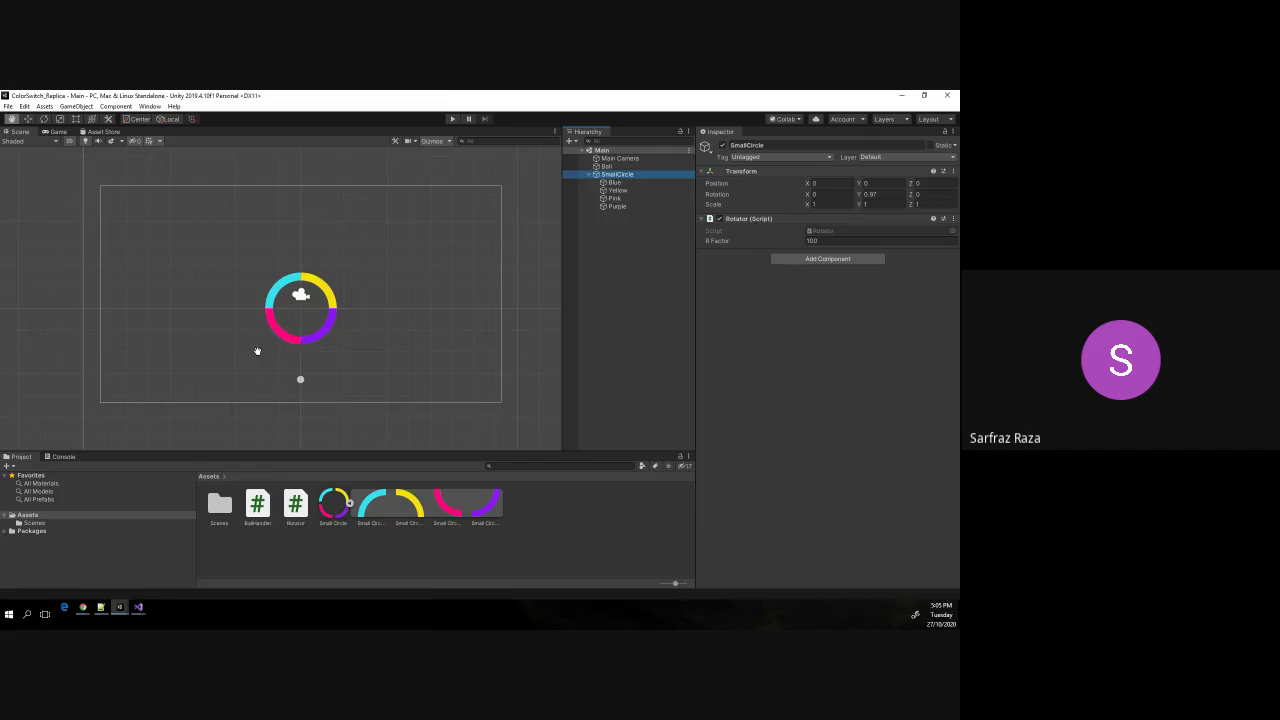
Add a Box Collider to the Blue ring piece.
left_click(618, 183)
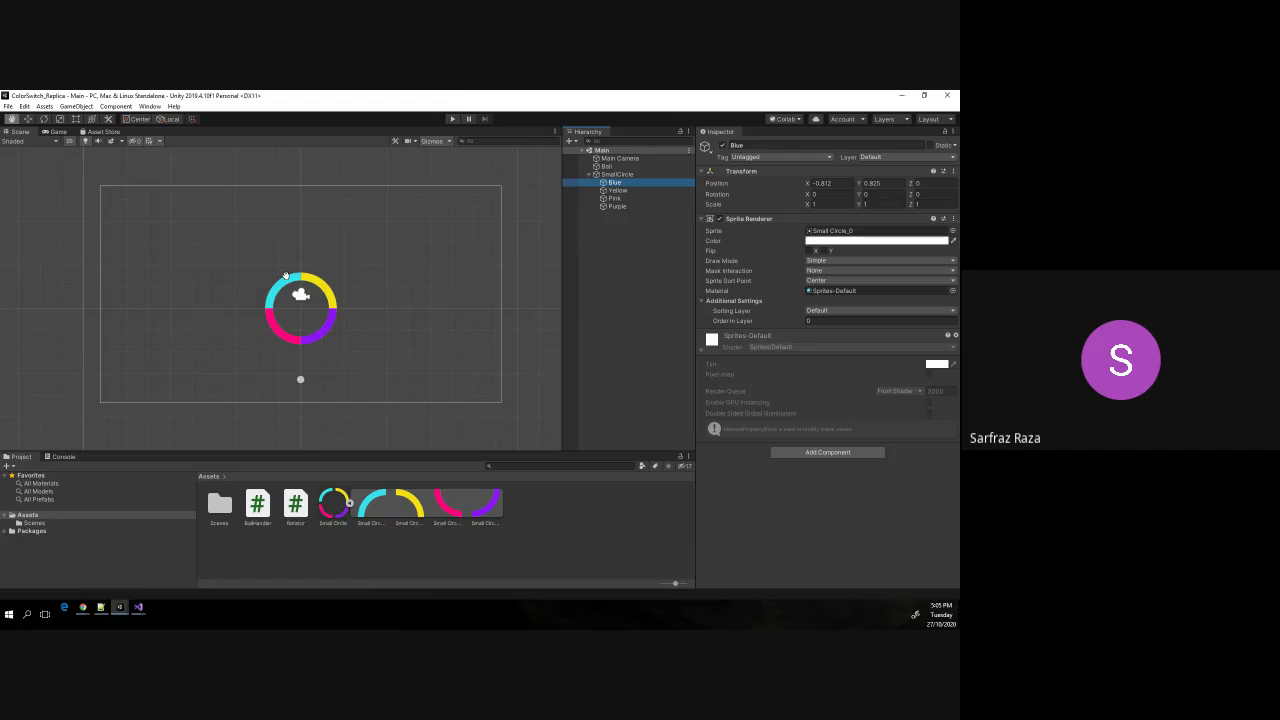
left_click(828, 452)
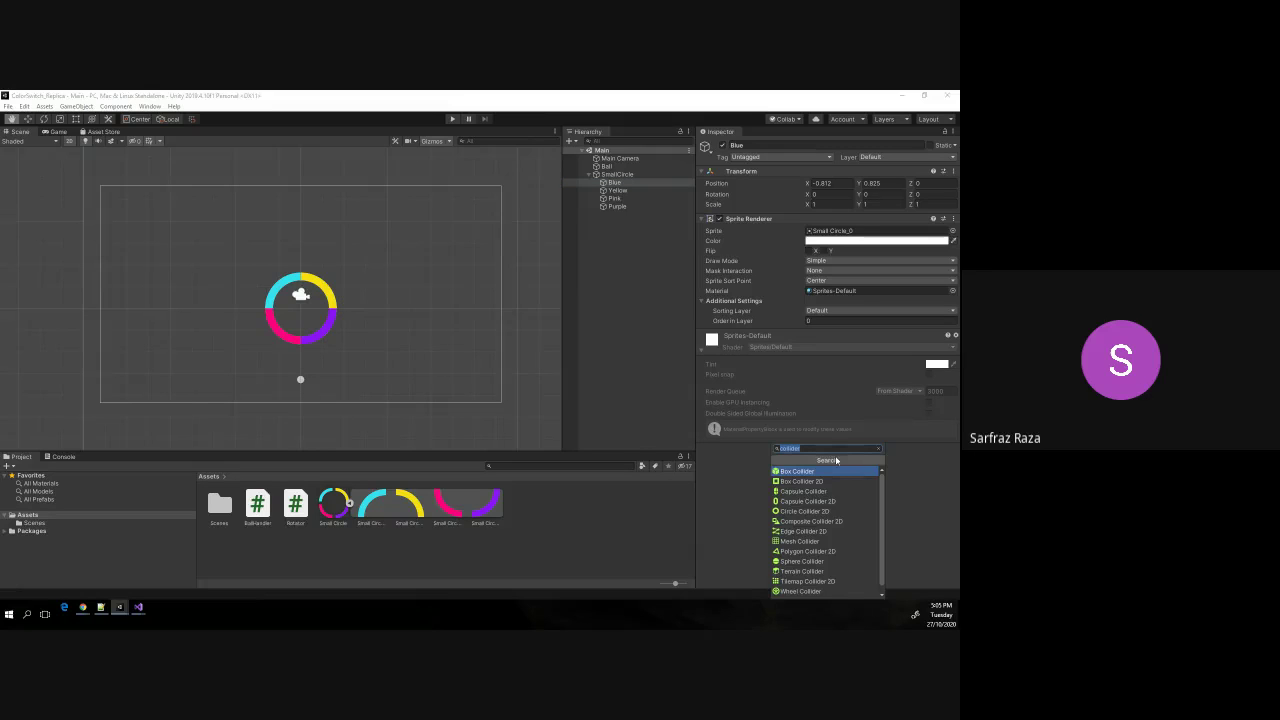
key("Down")
key("Down")
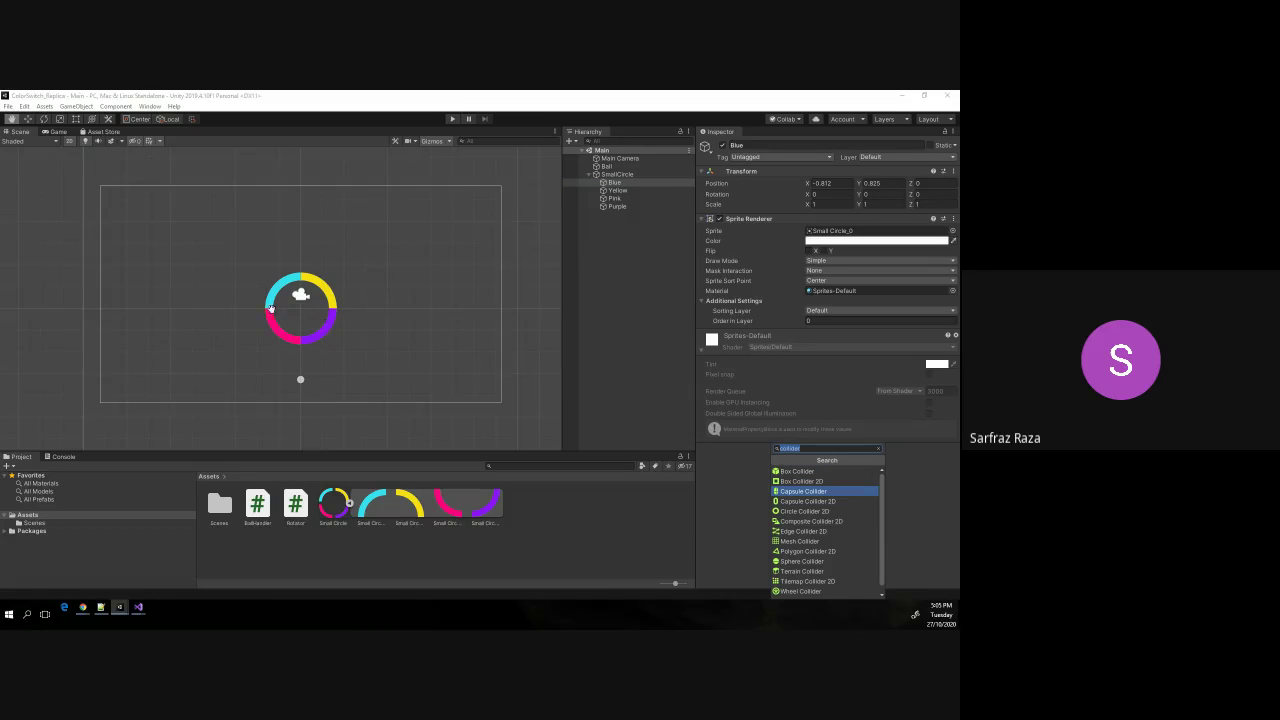
key("Escape")
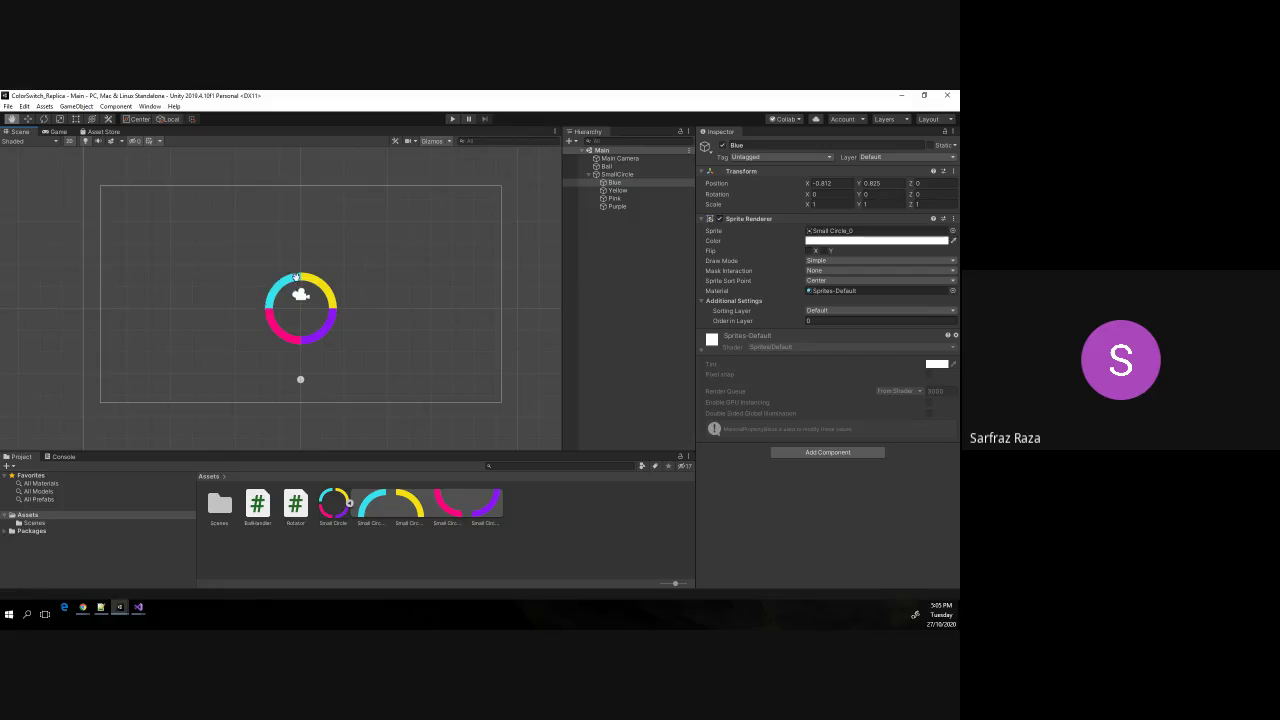
left_click(617, 184)
left_click(840, 453)
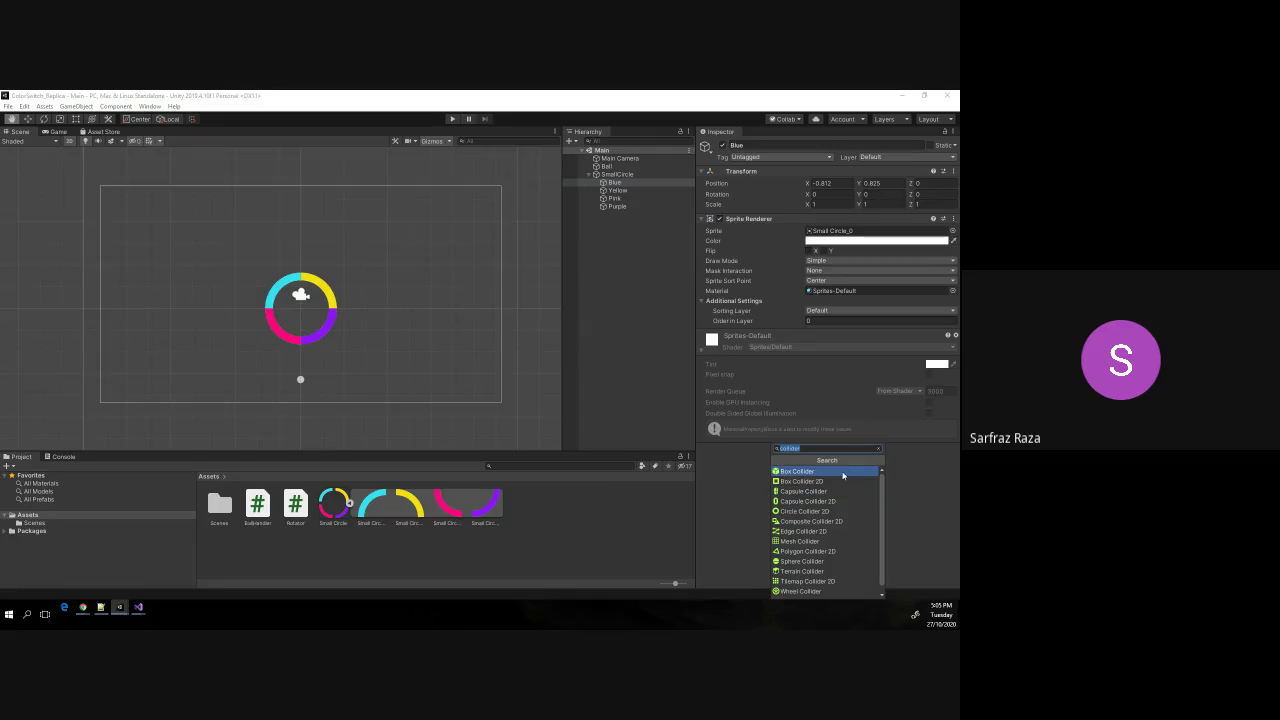
left_click(841, 474)
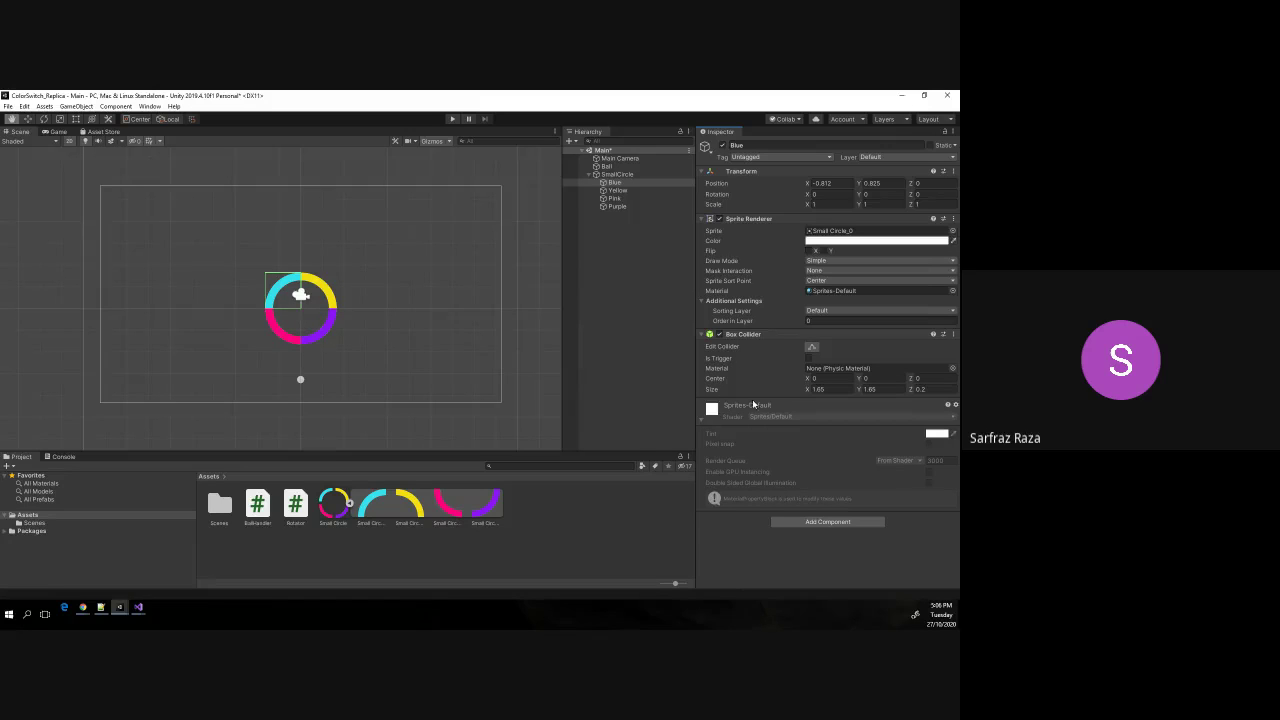
Remove the Blue piece's Box Collider and bring up the collider component list again.
left_click(953, 335)
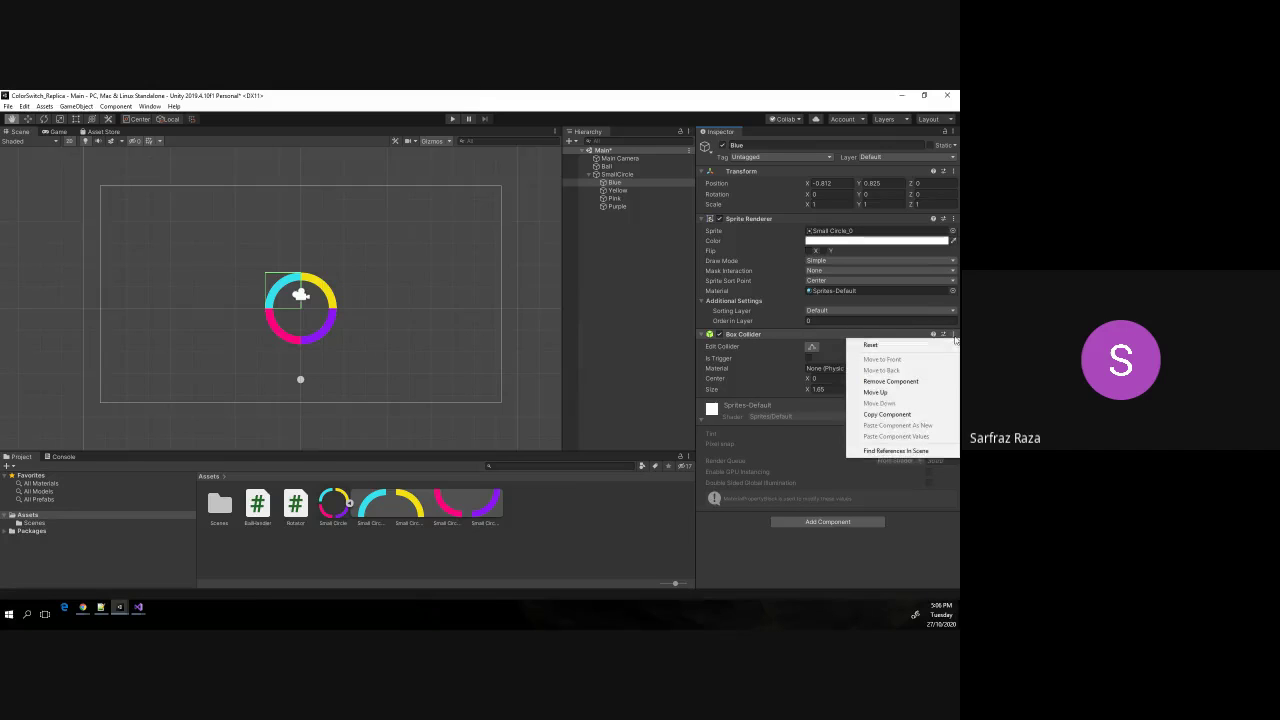
left_click(922, 384)
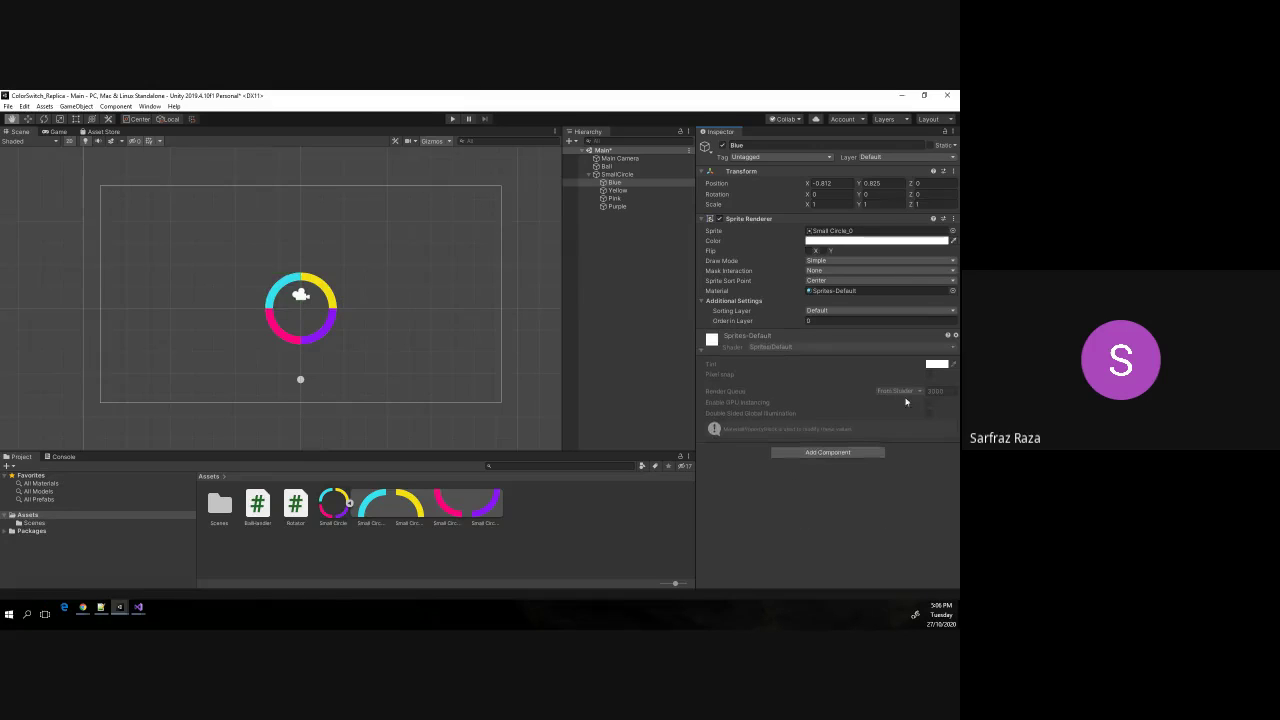
left_click(826, 452)
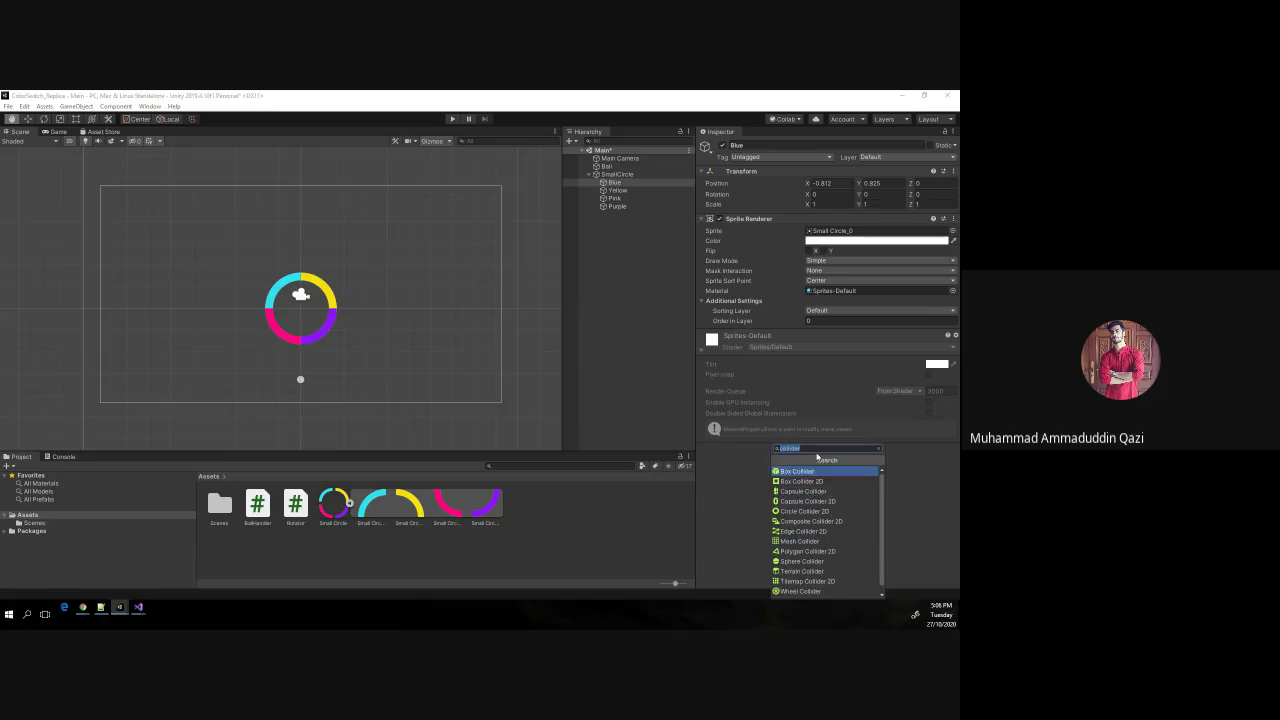
Add a Polygon Collider 2D to the Blue ring piece.
left_click(808, 552)
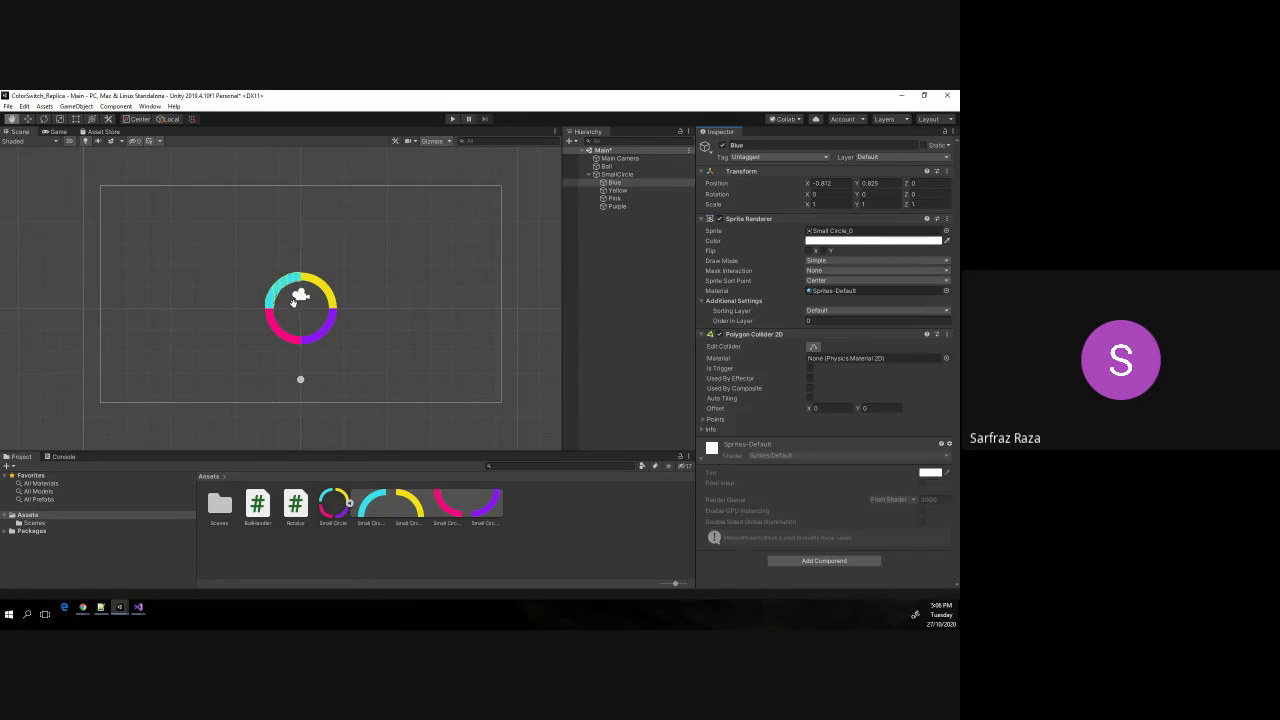
scroll(272, 285, "up", 2)
scroll(269, 282, "up", 3)
scroll(269, 282, "up", 3)
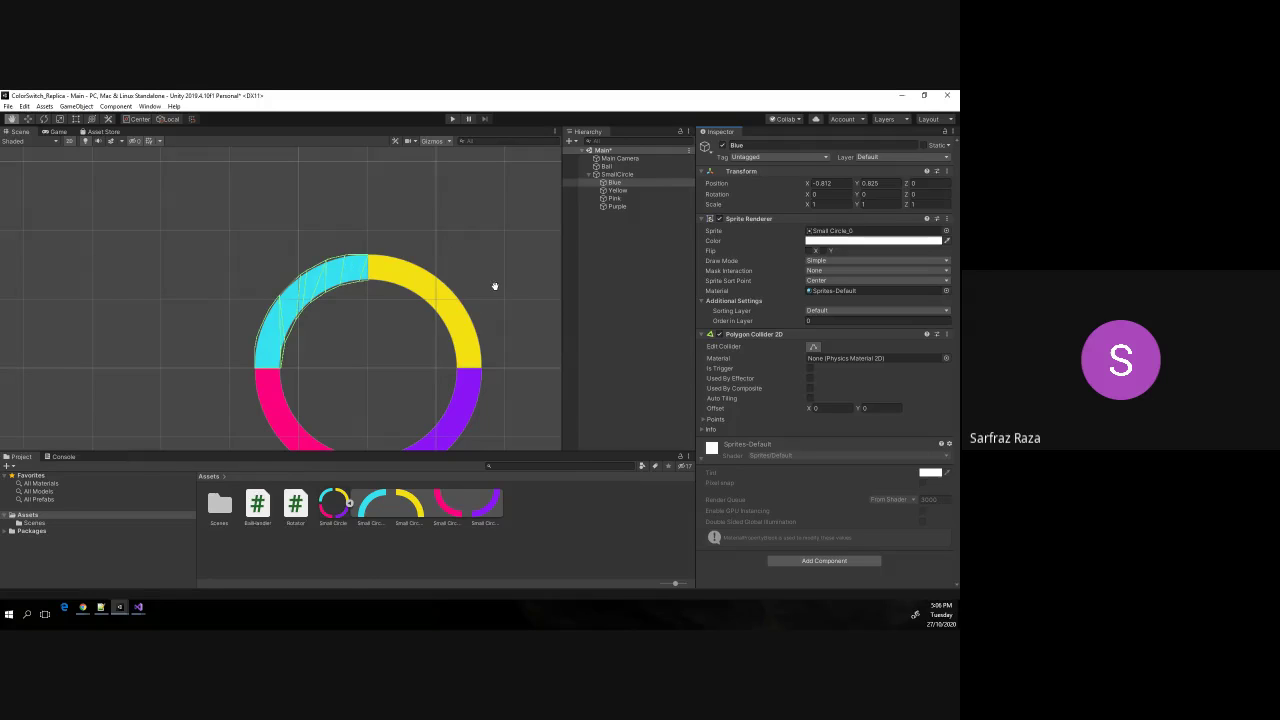
scroll(384, 362, "down", 1)
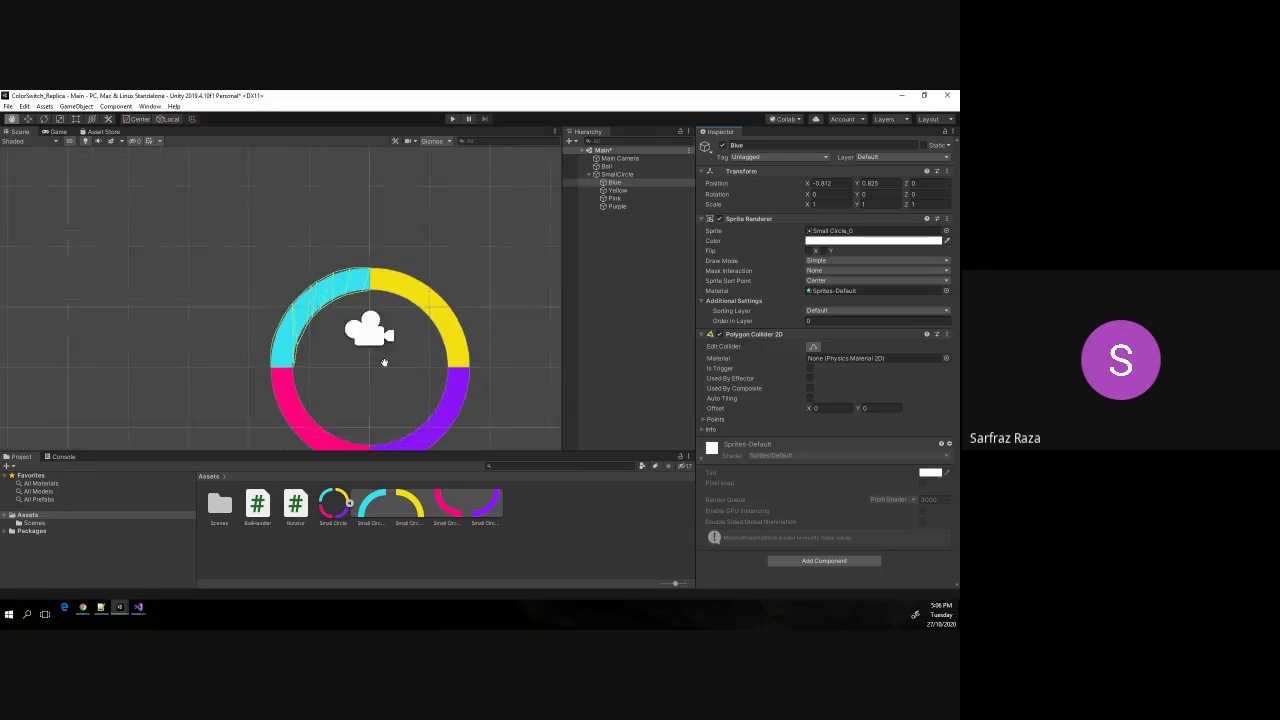
scroll(384, 362, "down", 2)
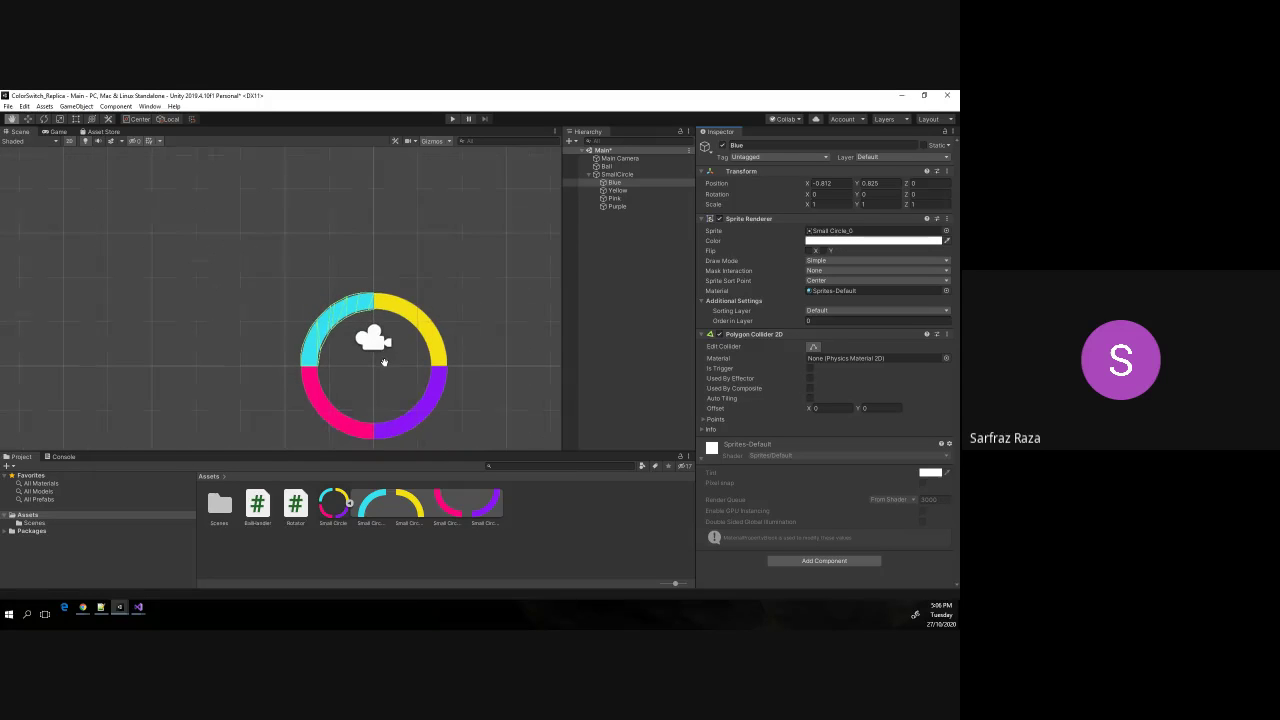
Give the Yellow, Pink and Purple pieces a Polygon Collider 2D together.
left_click(617, 189)
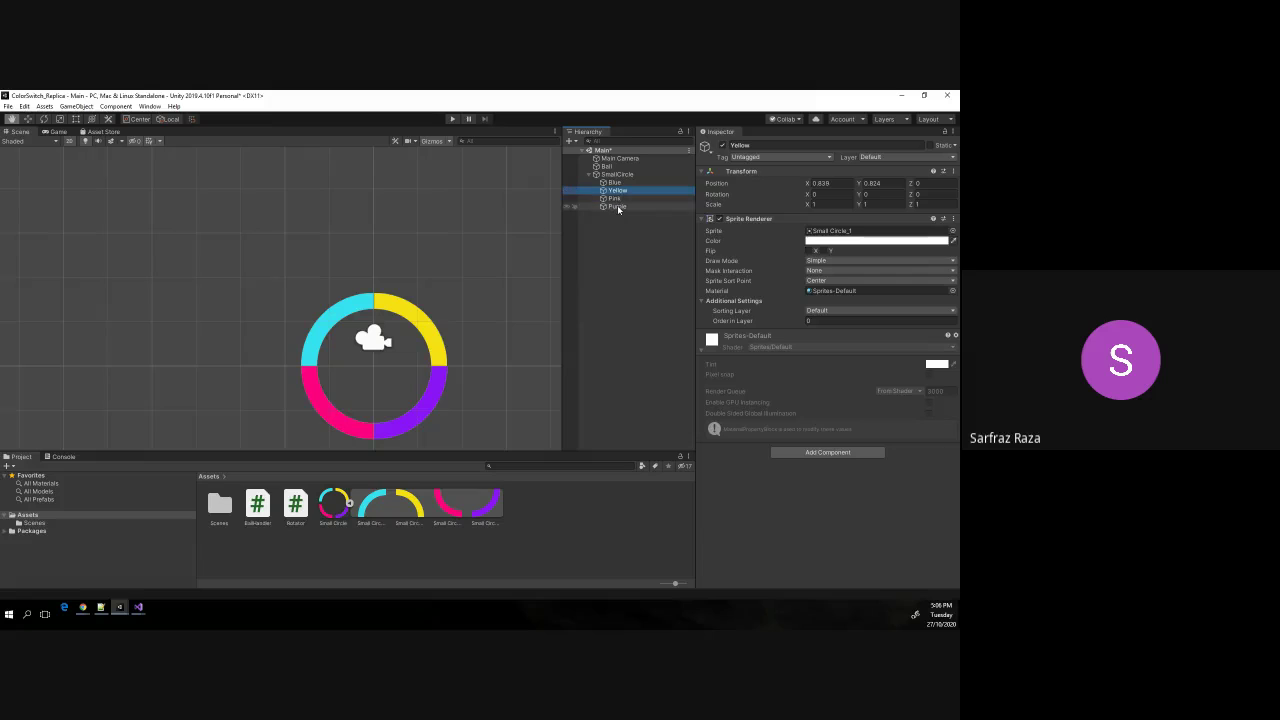
left_click(614, 207, "shift")
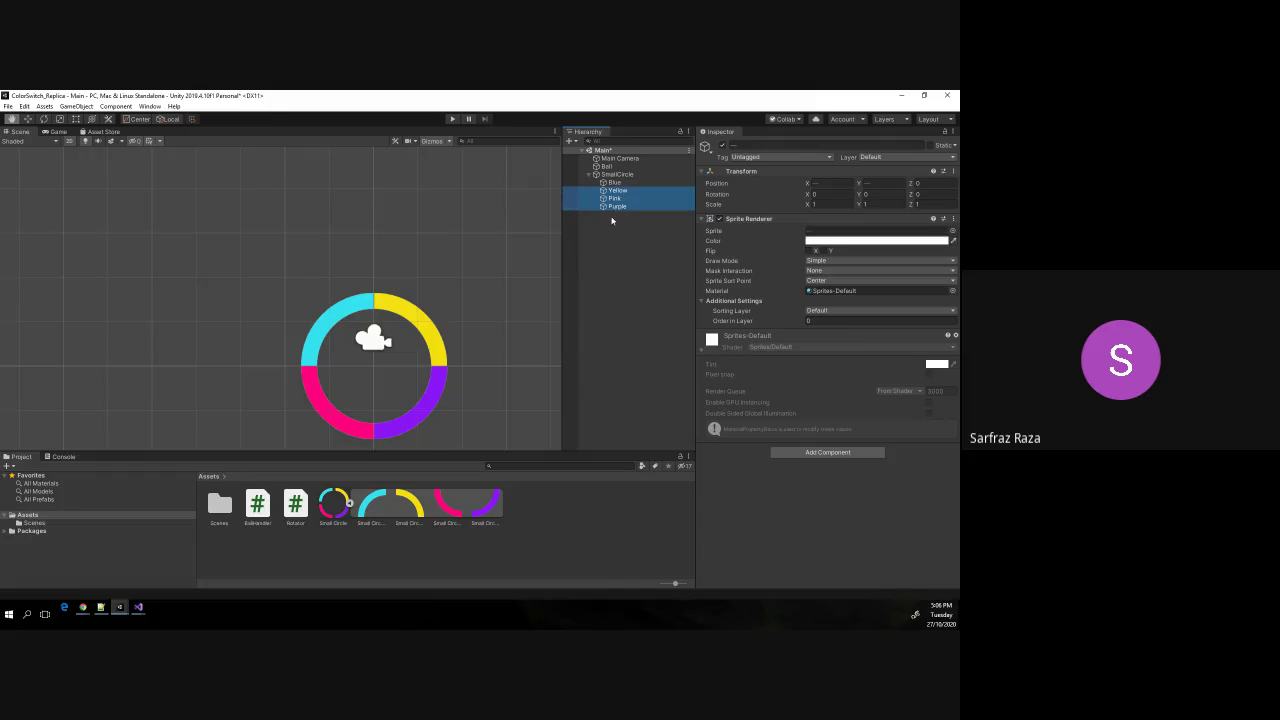
left_click(855, 452)
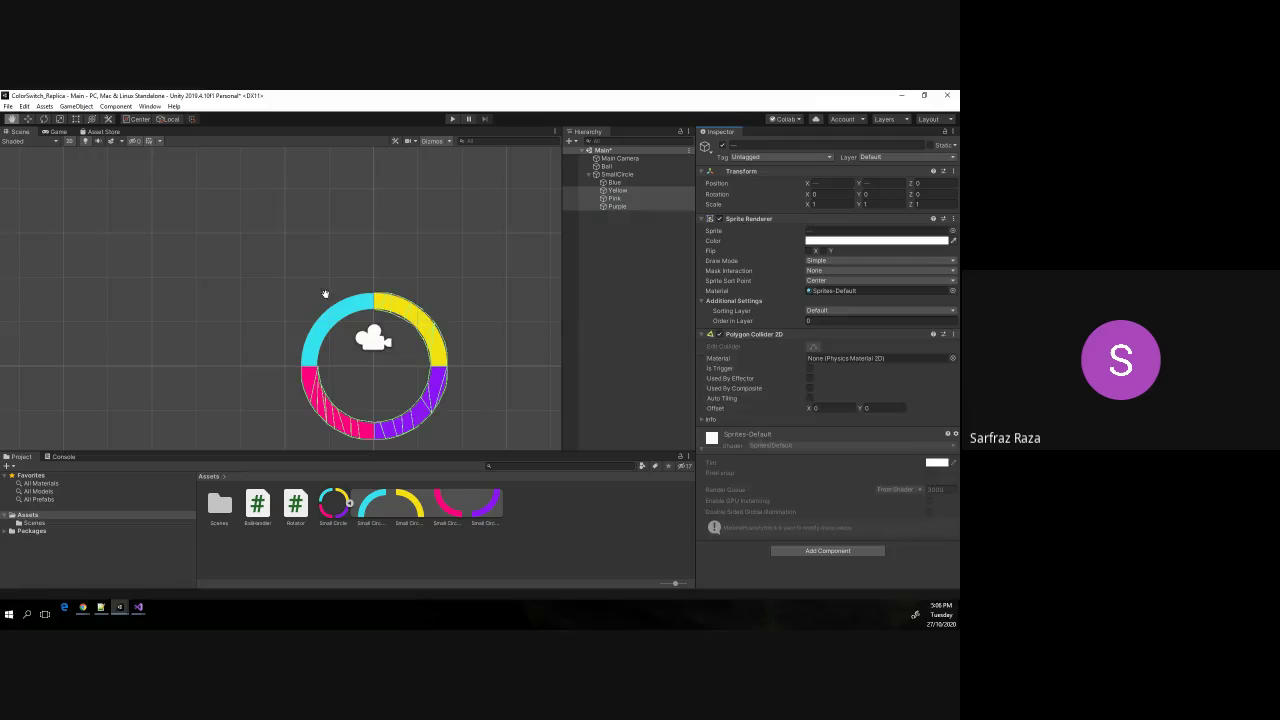
Check each ring piece under SmallCircle for its collider, then start the game.
left_click(616, 175)
left_click(613, 182)
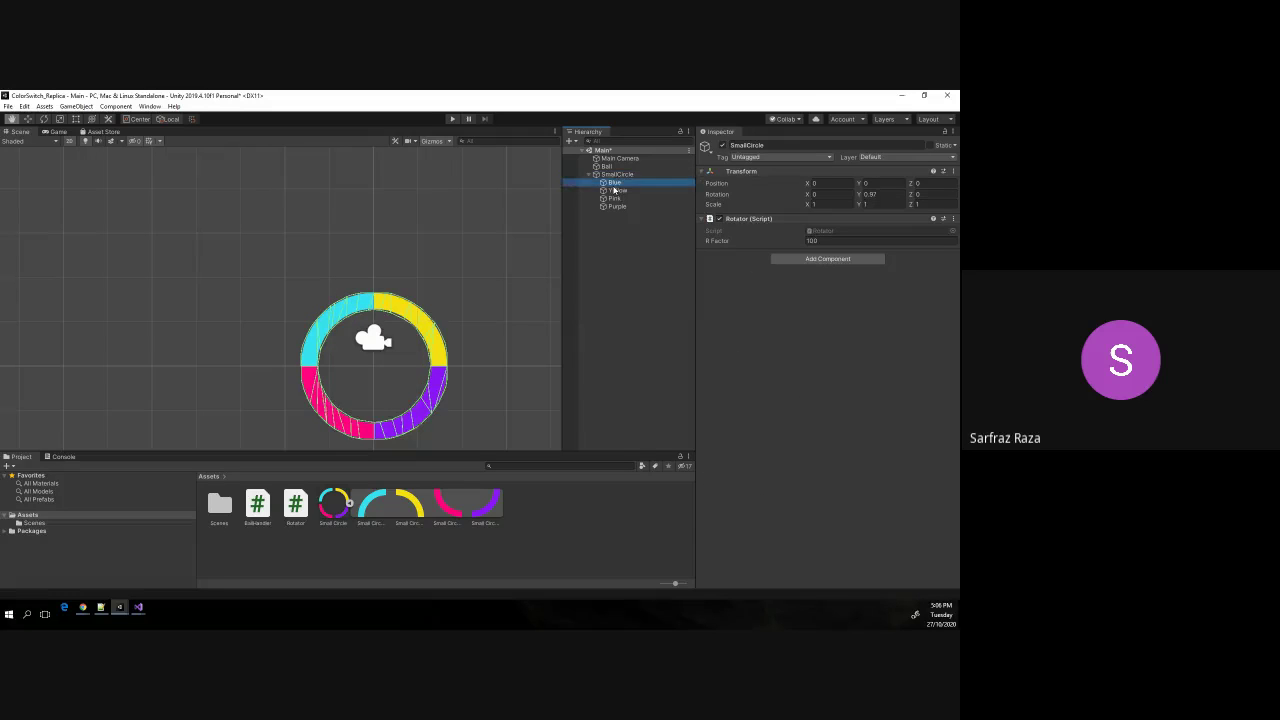
left_click(616, 190)
left_click(614, 198)
left_click(614, 206)
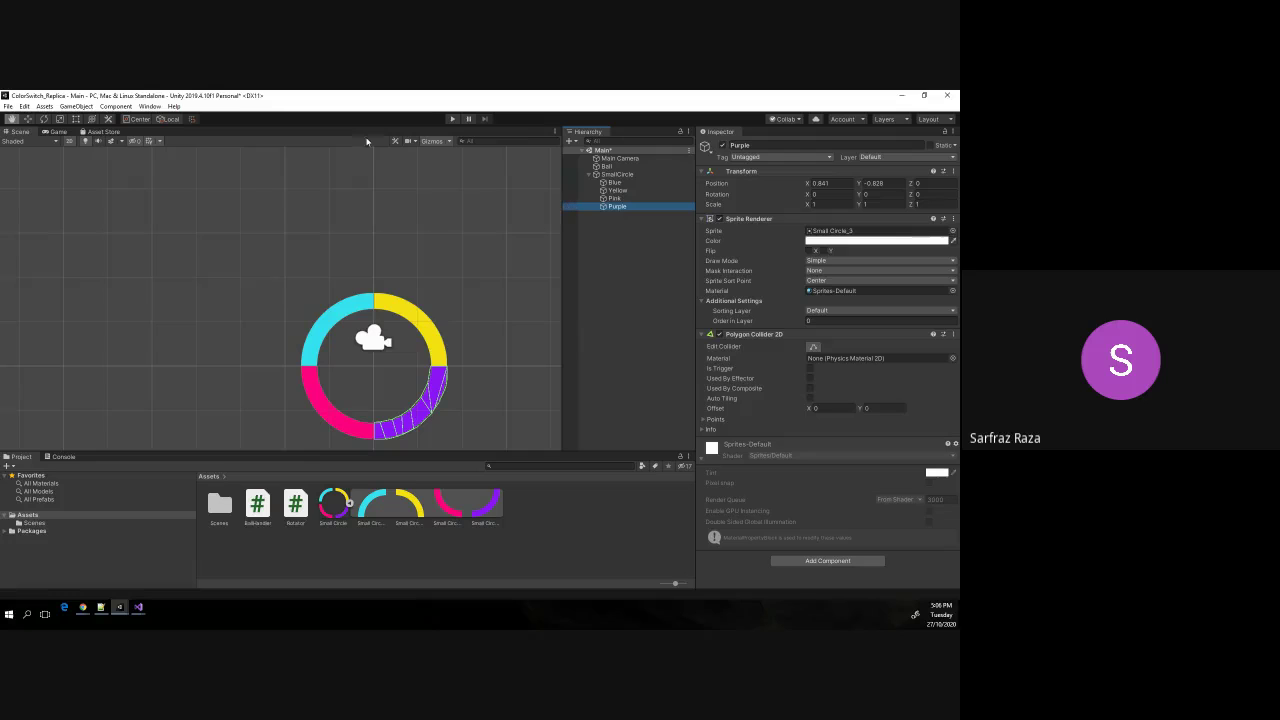
left_click(452, 119)
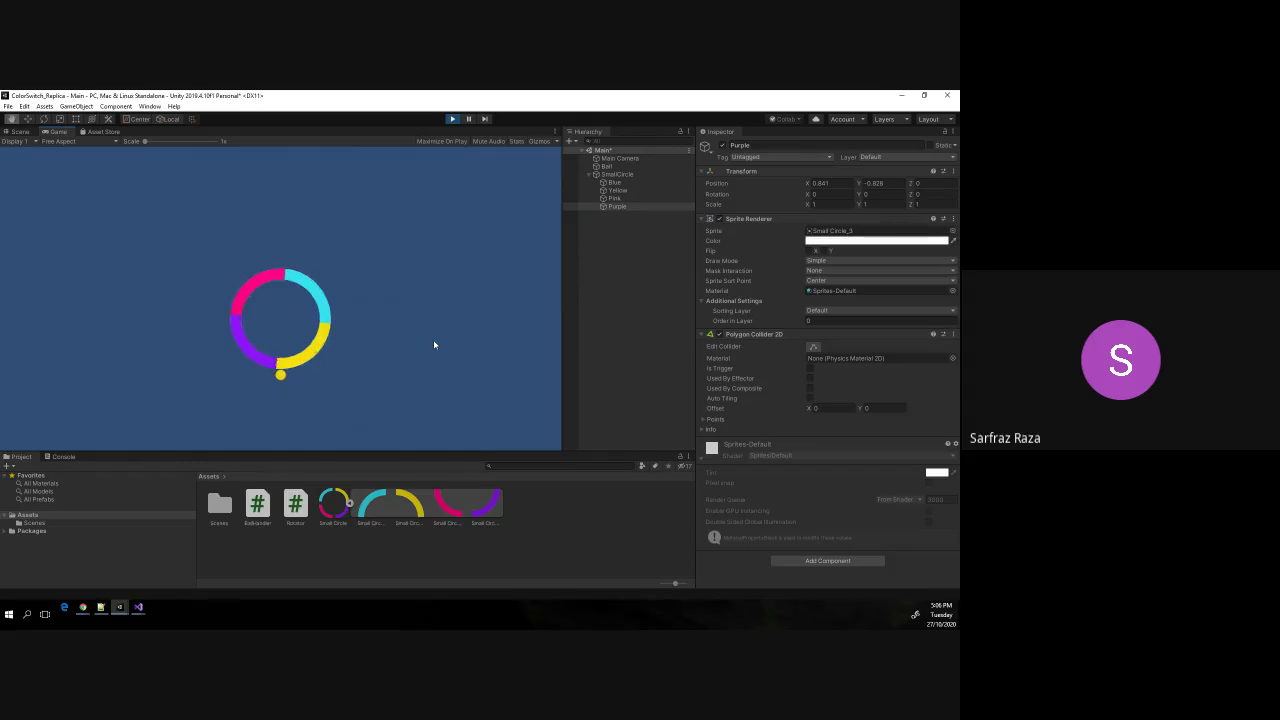
Jump the ball four times toward the spinning ring, then stop play mode.
left_click(433, 344)
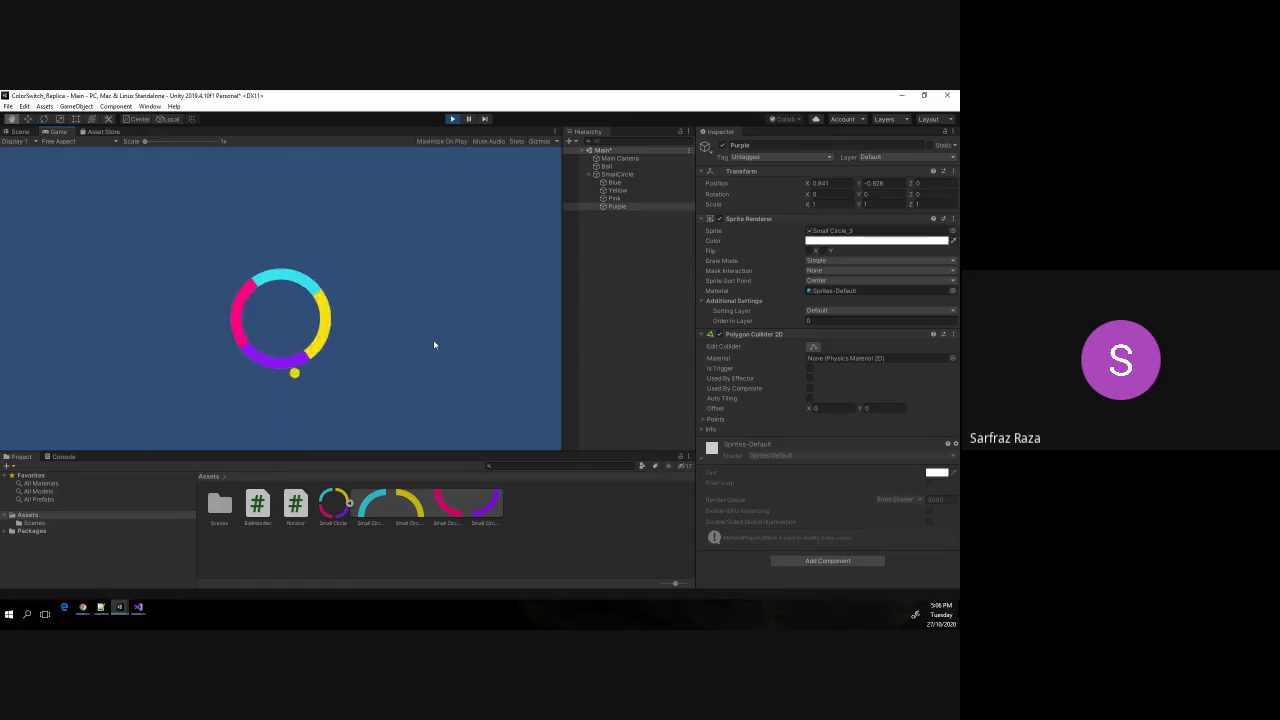
left_click(434, 342)
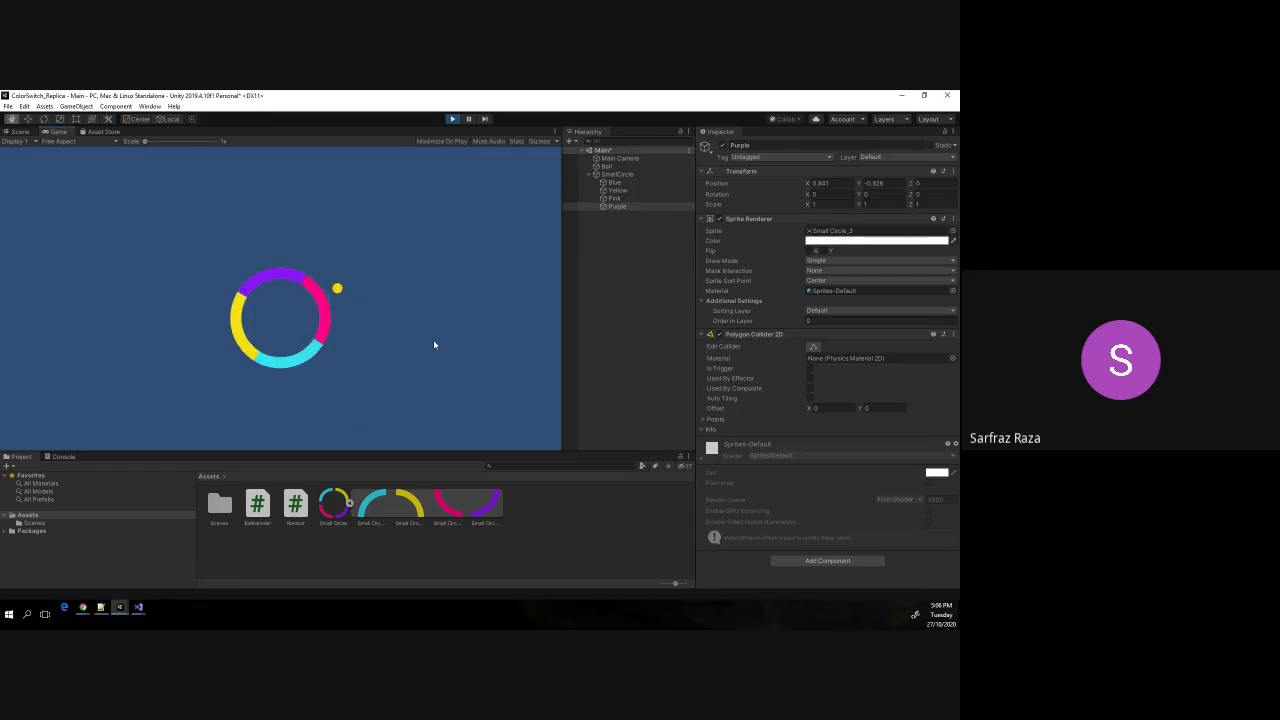
left_click(434, 342)
left_click(433, 344)
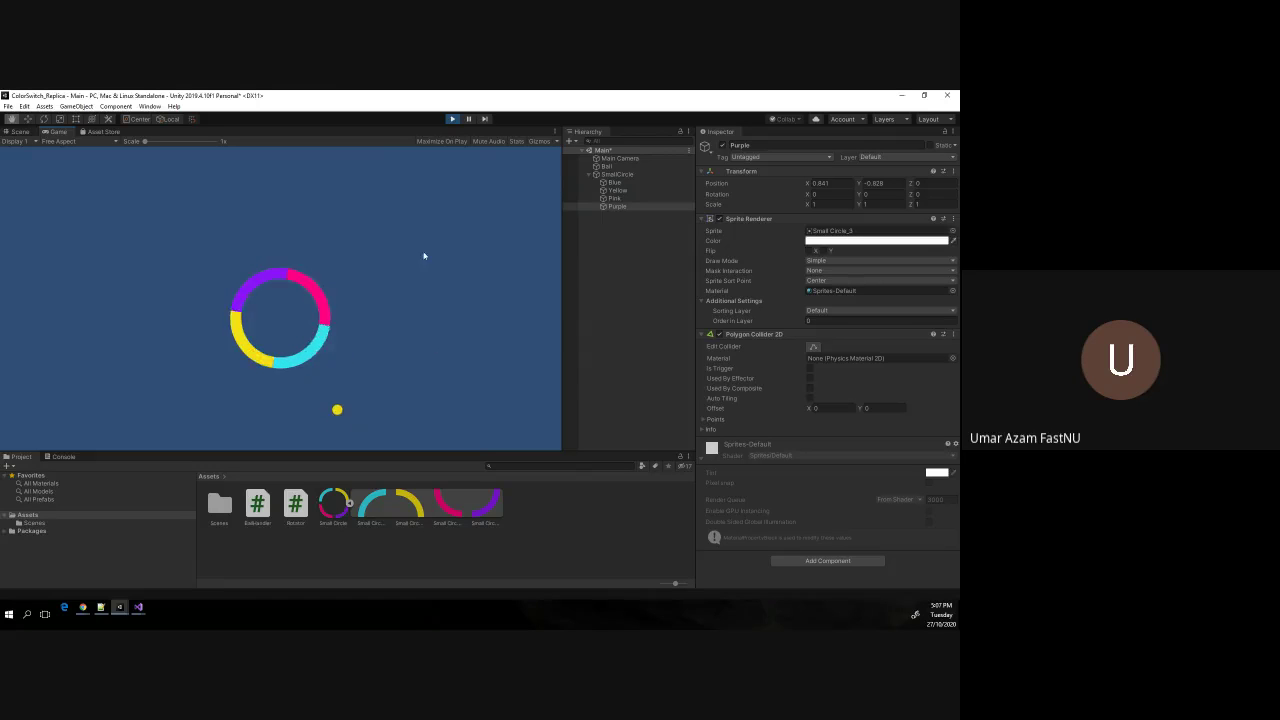
left_click(453, 120)
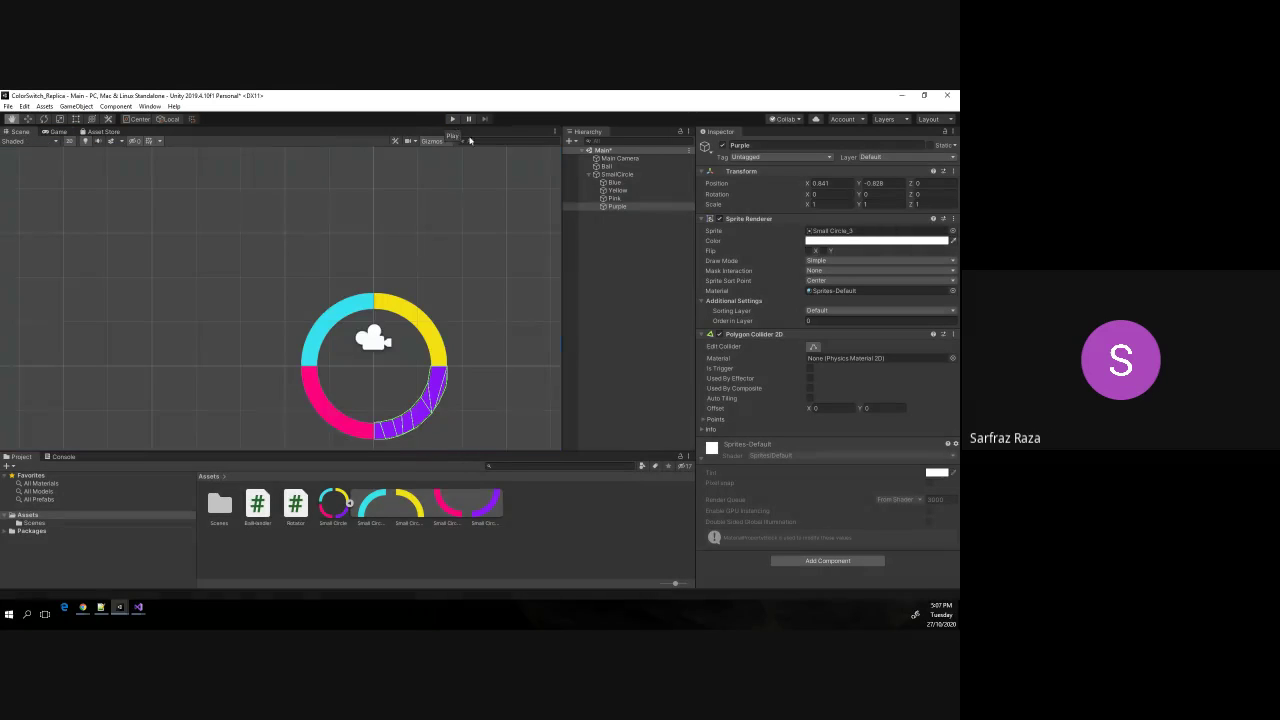
Freeze the Ball's Rigidbody 2D Z rotation under Constraints.
left_click(606, 166)
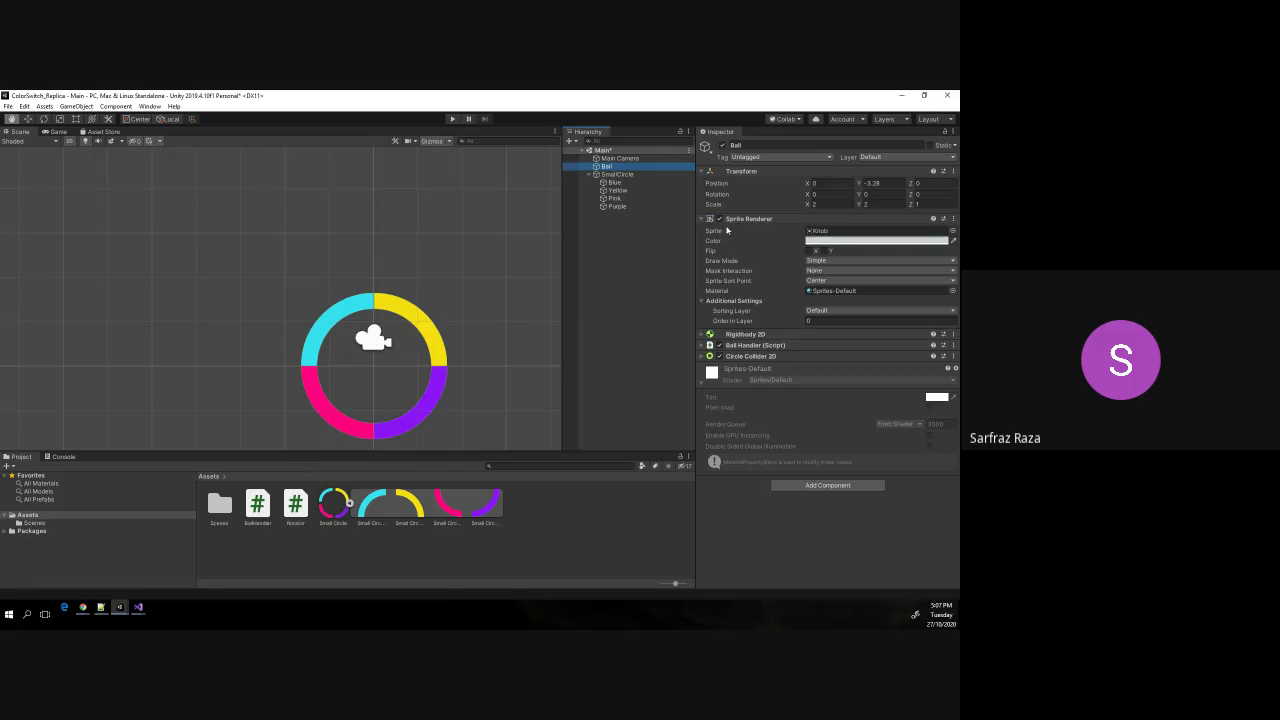
left_click(704, 335)
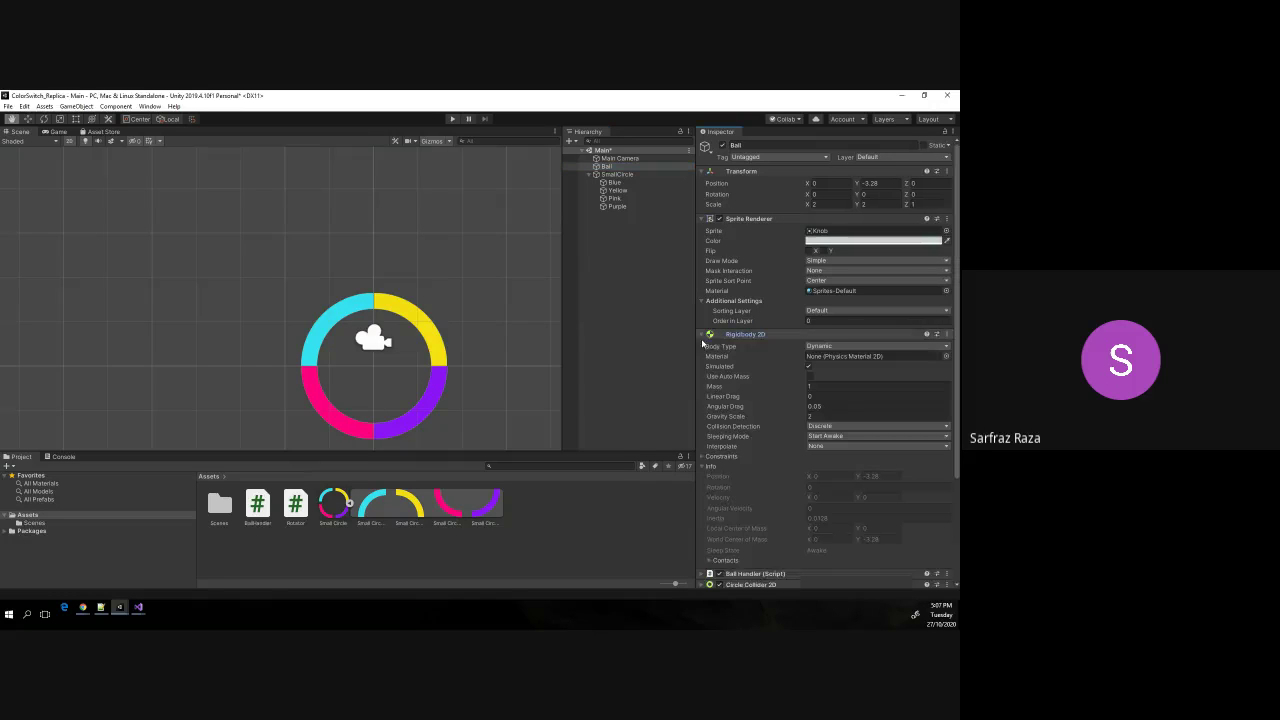
scroll(730, 392, "down", 3)
scroll(732, 392, "up", 2)
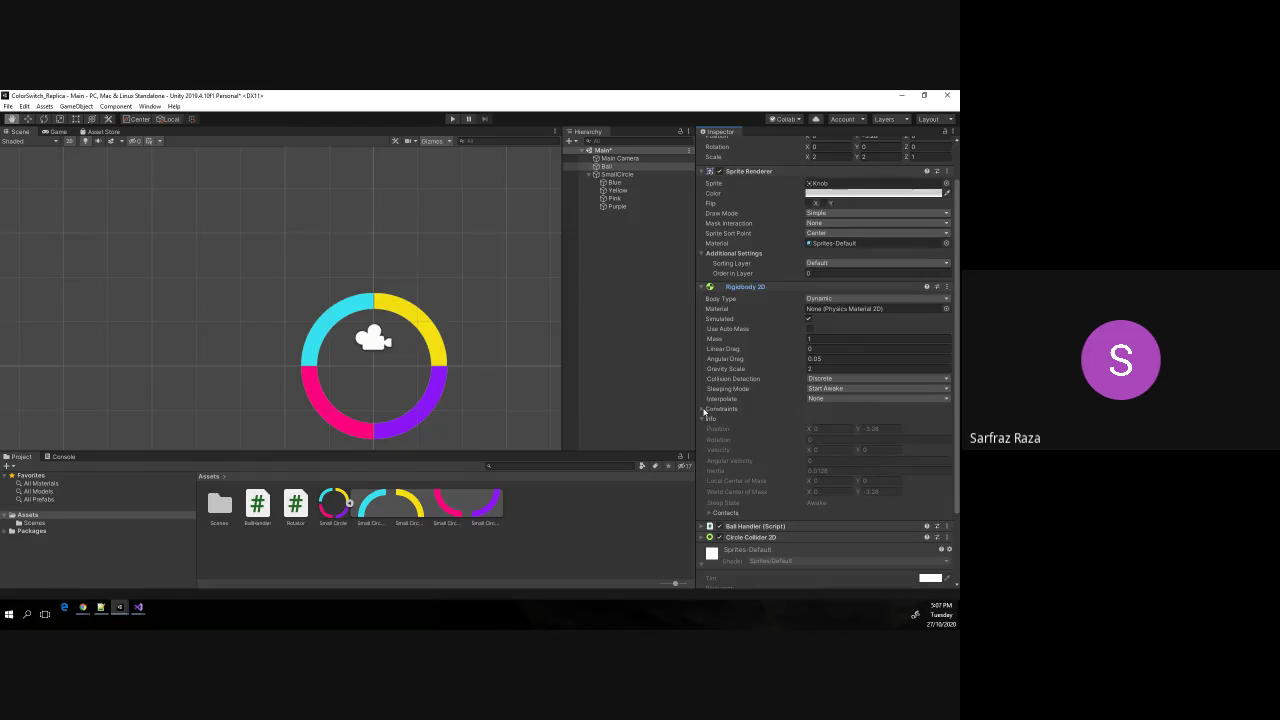
left_click(703, 410)
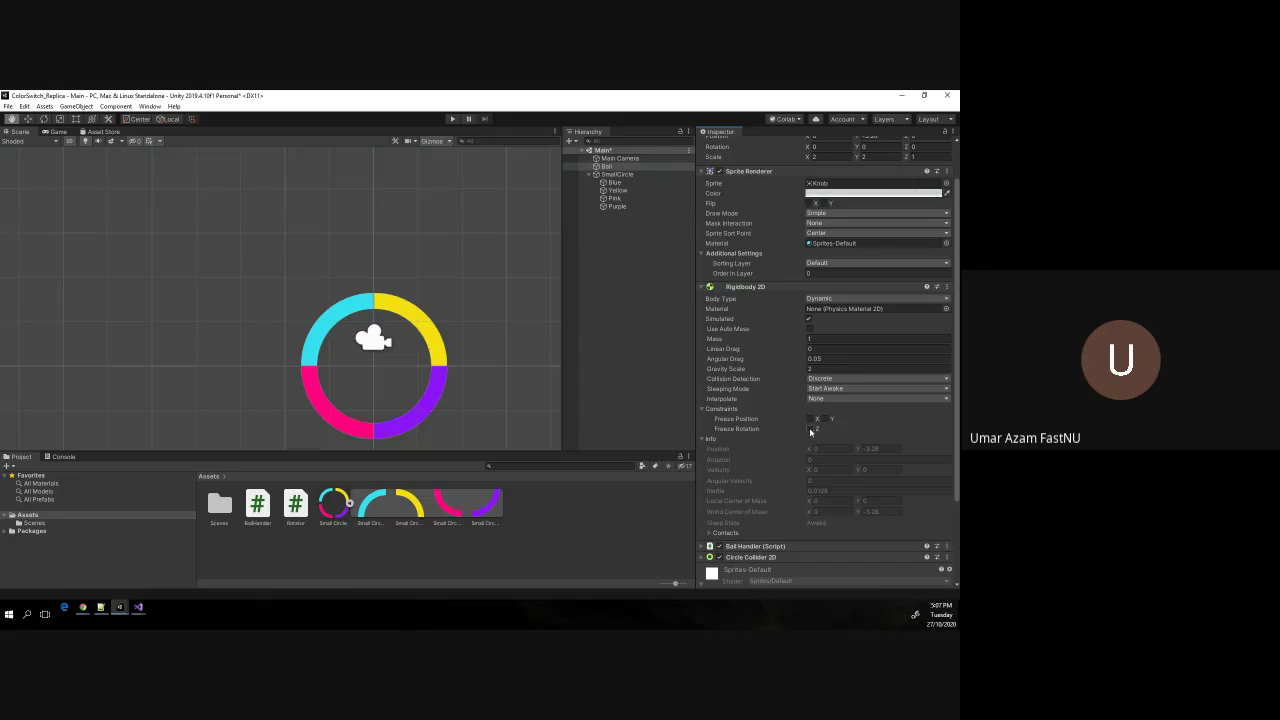
left_click(810, 420)
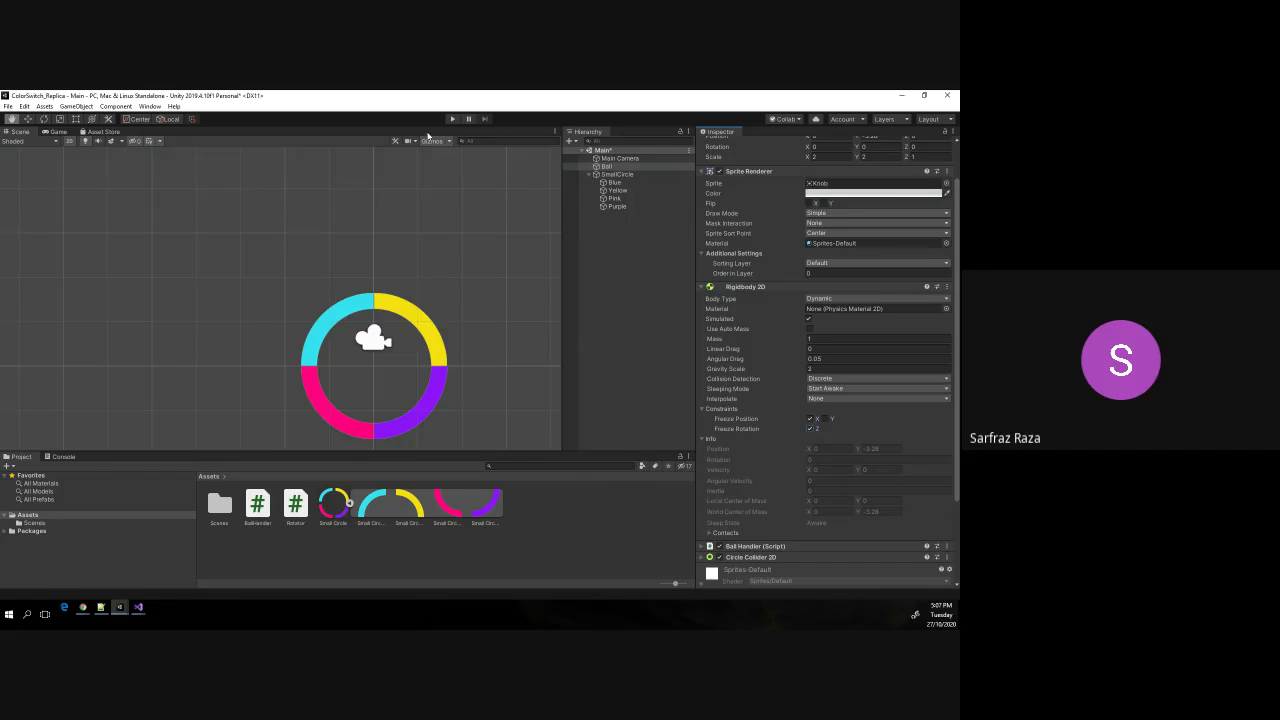
Test the ball with three jumps, stop, and frame the camera in the Scene view.
left_click(452, 118)
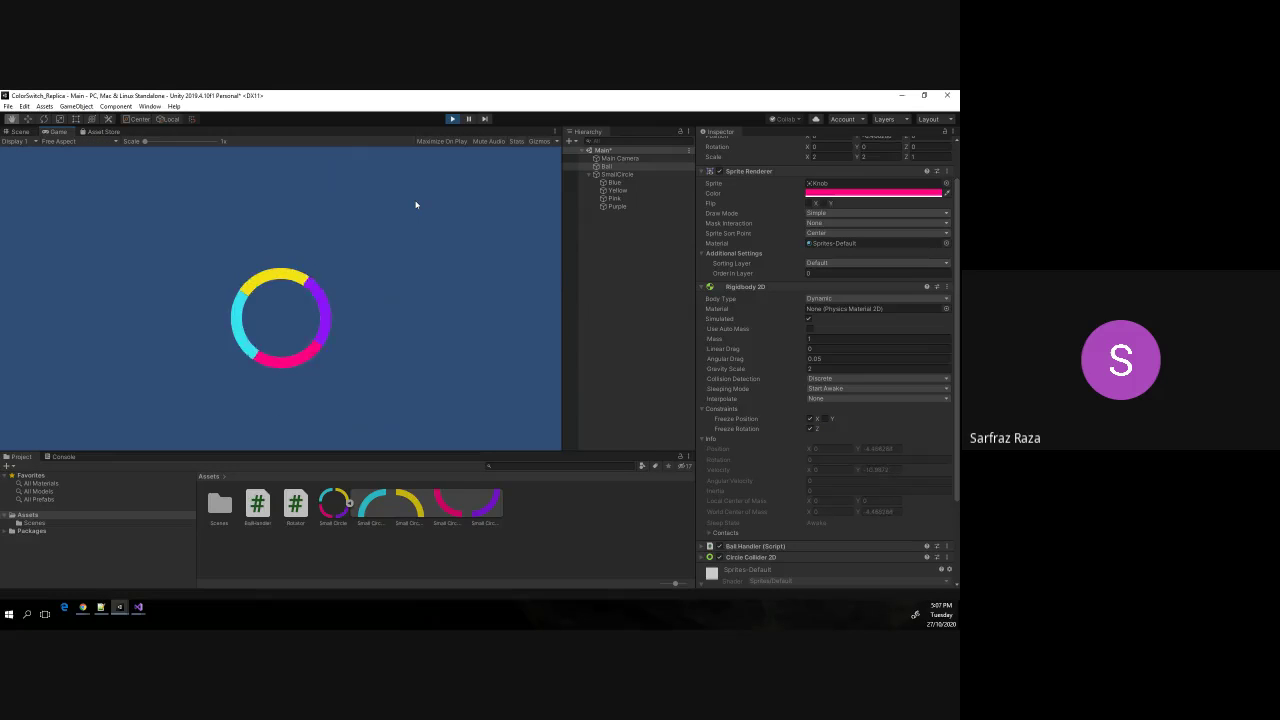
left_click(416, 204)
left_click(416, 204)
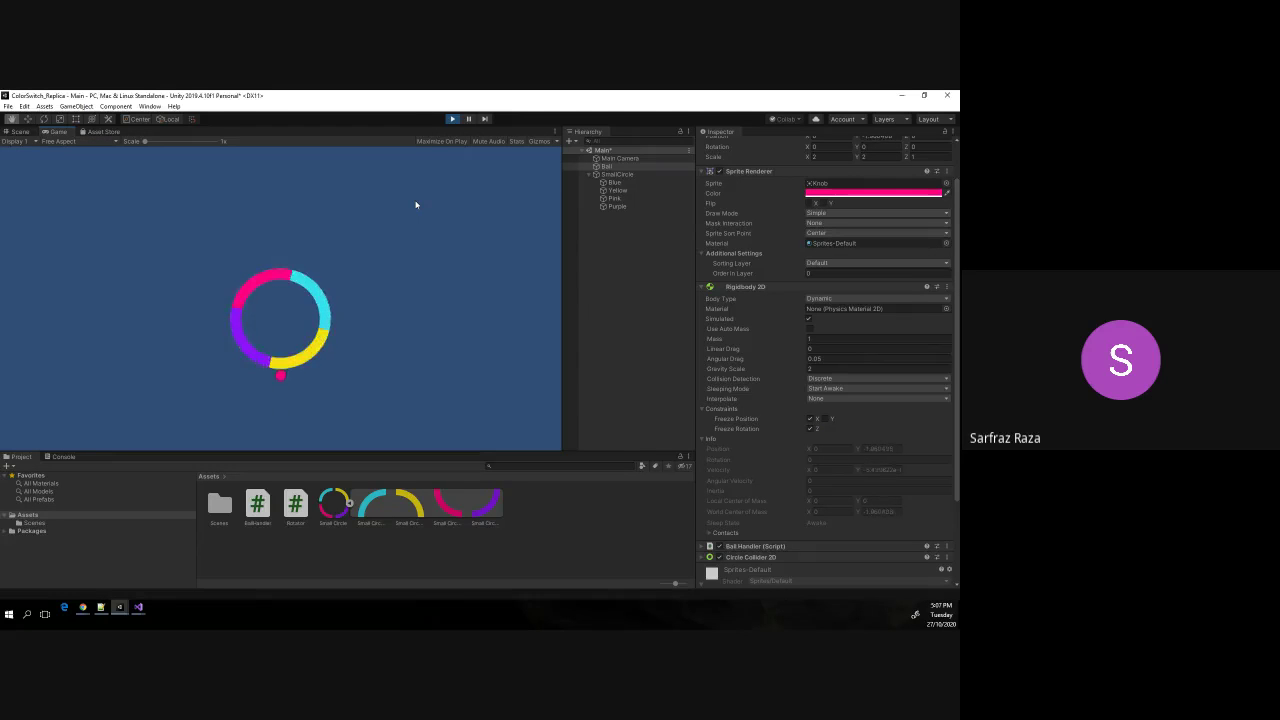
left_click(416, 204)
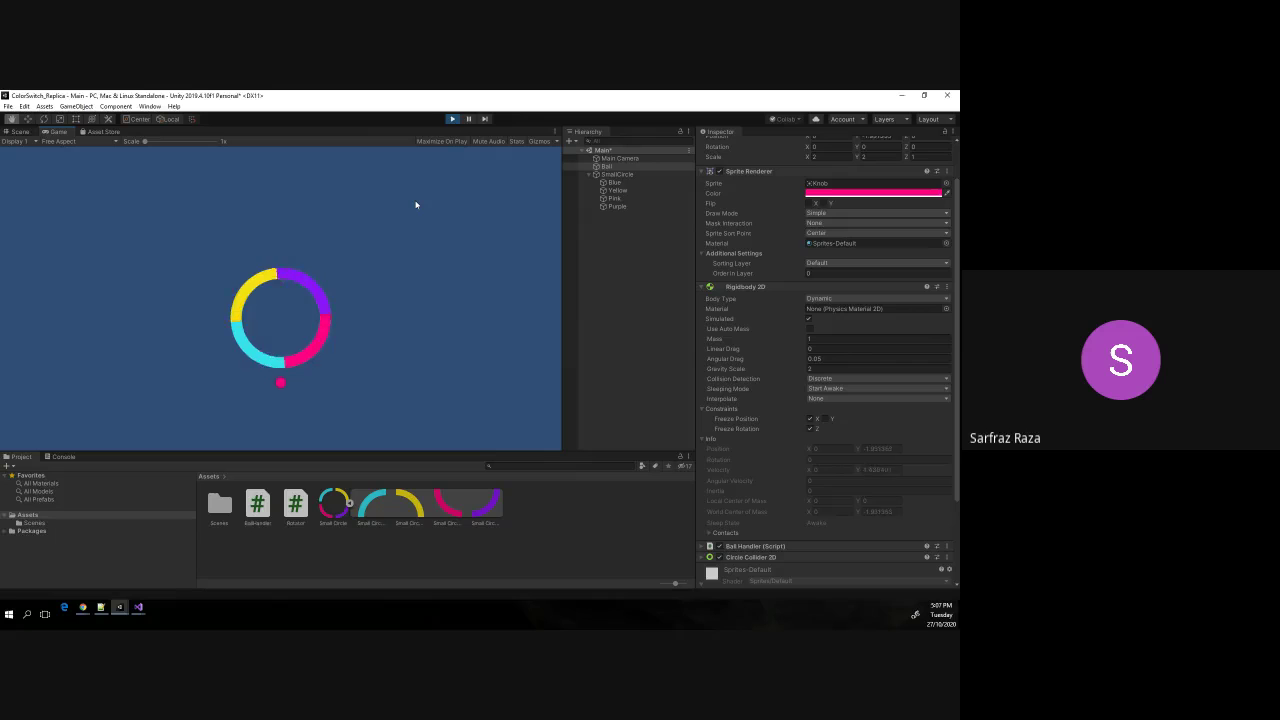
left_click(452, 119)
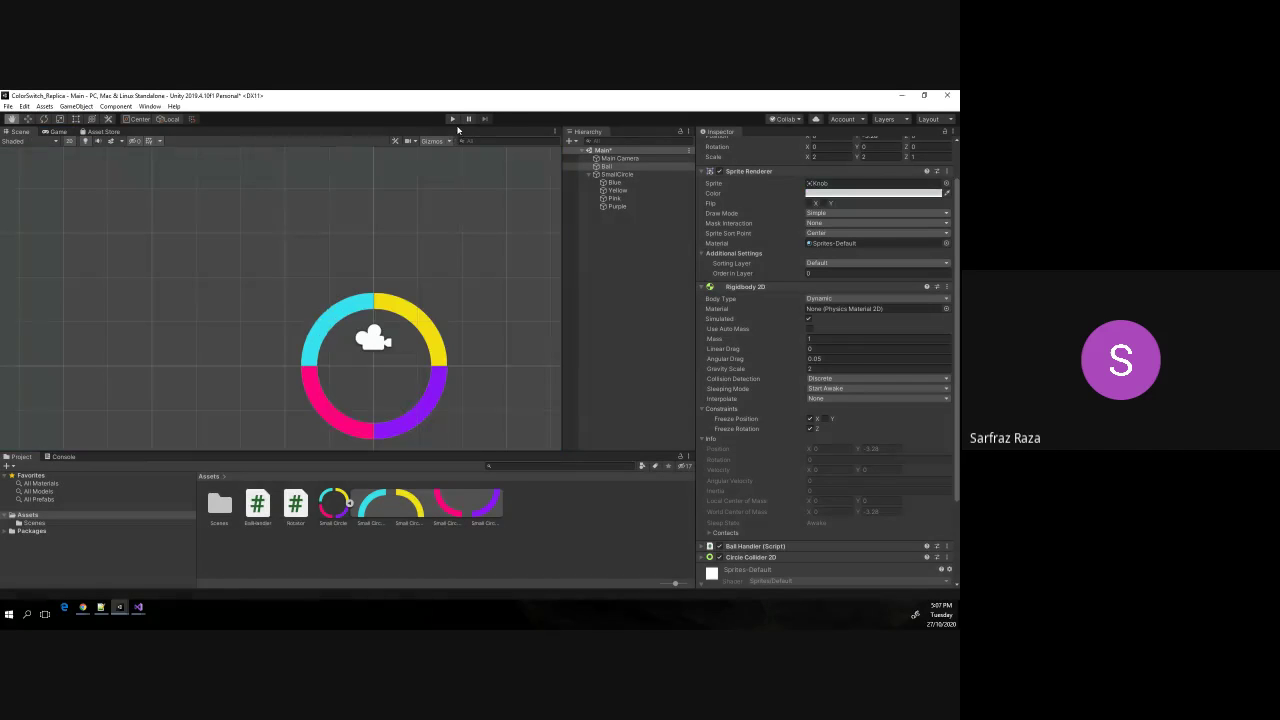
scroll(254, 377, "down", 3)
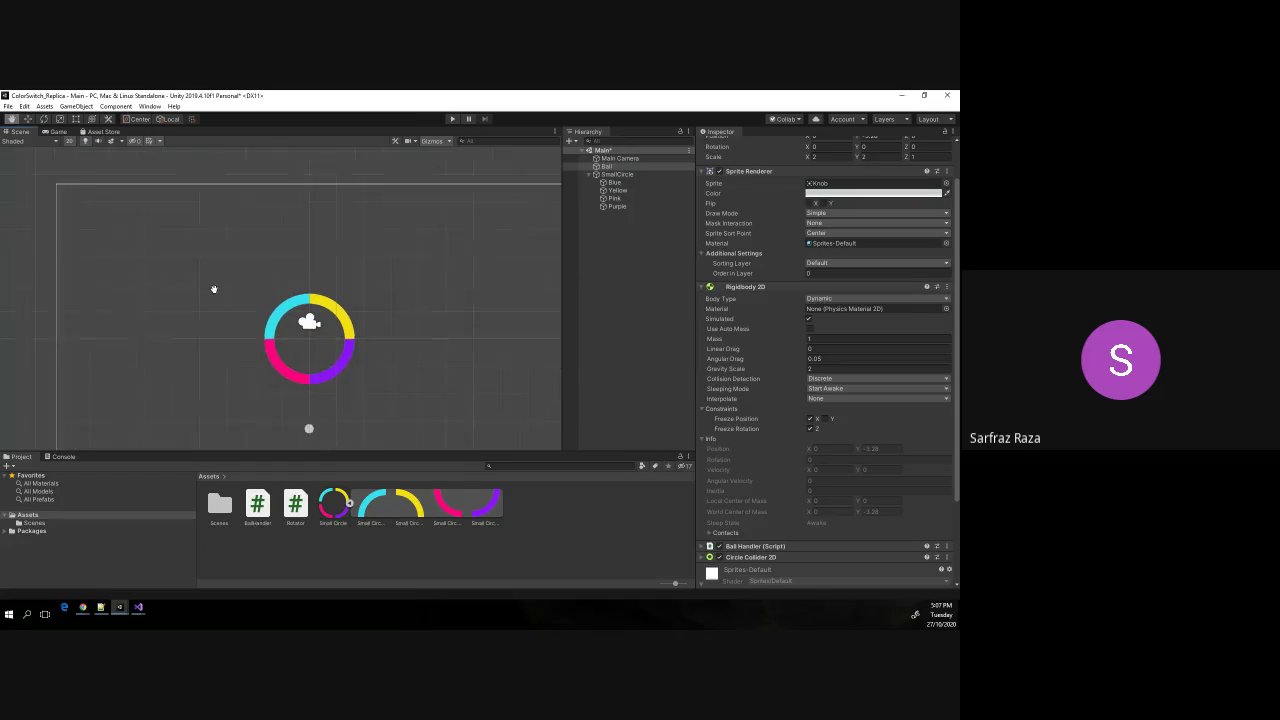
middle_click_drag(211, 289, 213, 259)
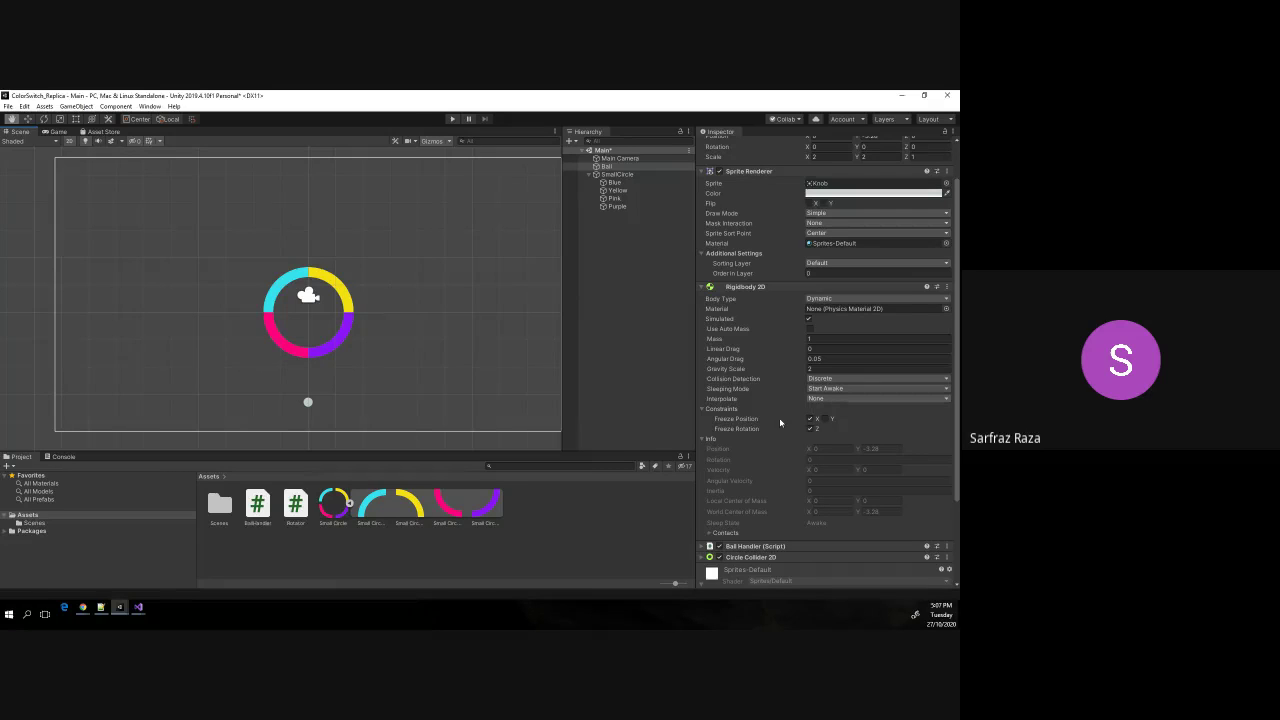
scroll(778, 421, "down", 3)
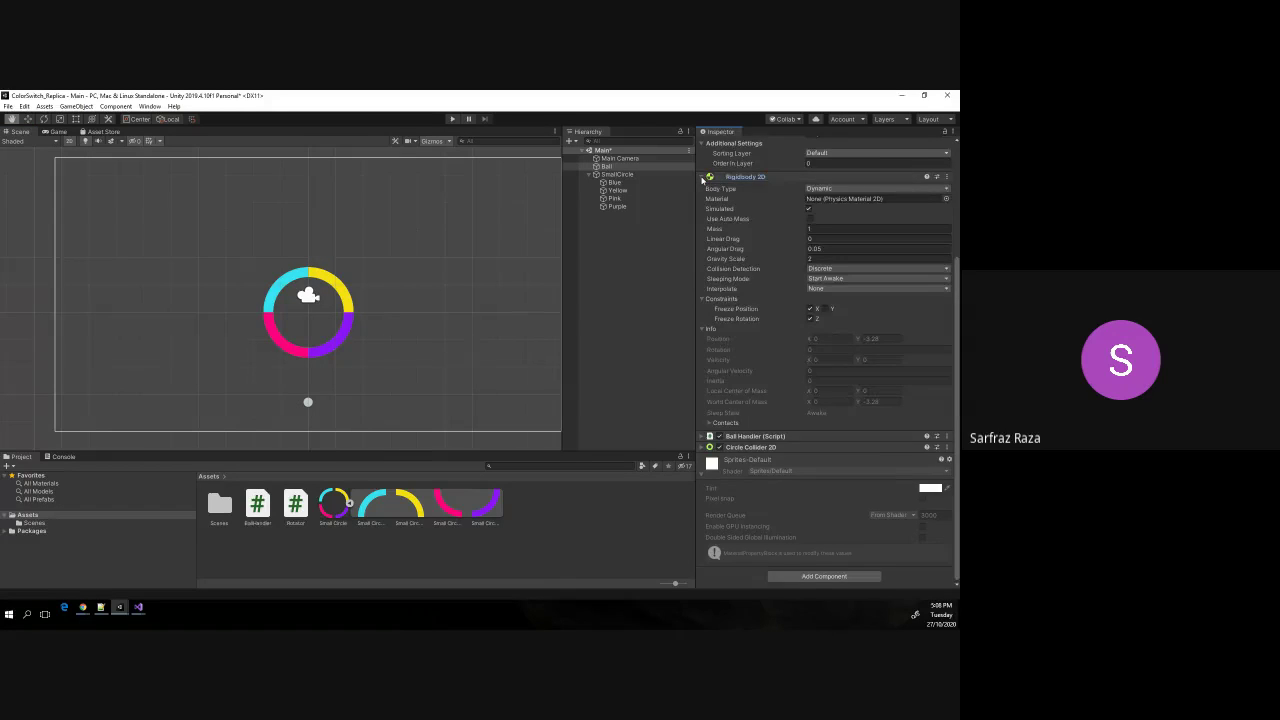
Tick Is Trigger on the Ball's Circle Collider 2D.
left_click(745, 177)
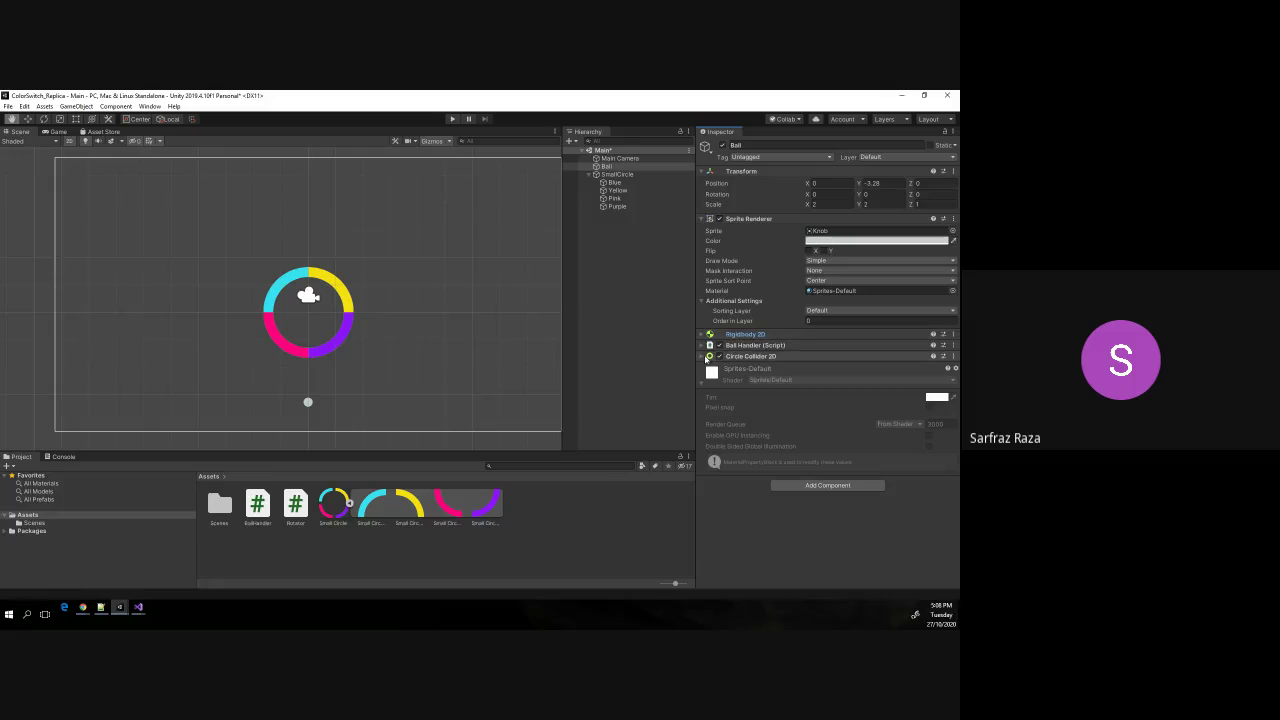
left_click(704, 357)
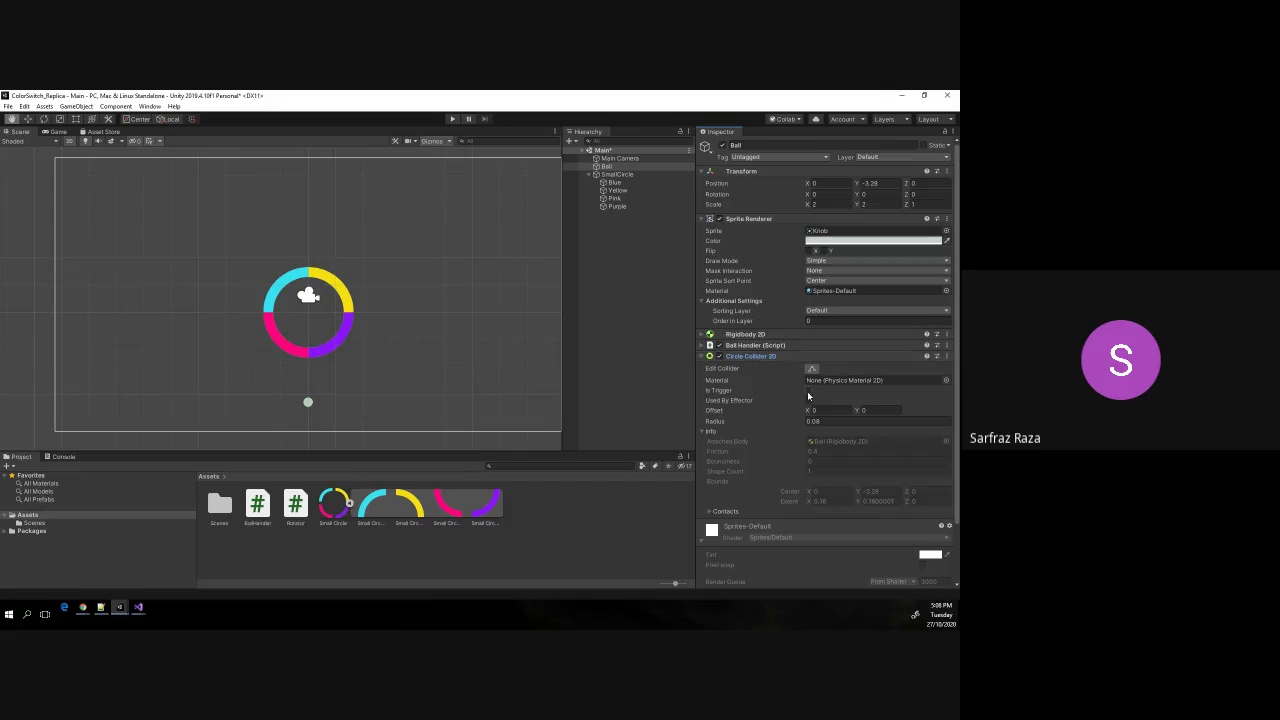
left_click(808, 391)
Test-play the ball jumping through the ring, stop, and select the BallHandler script.
left_click(450, 120)
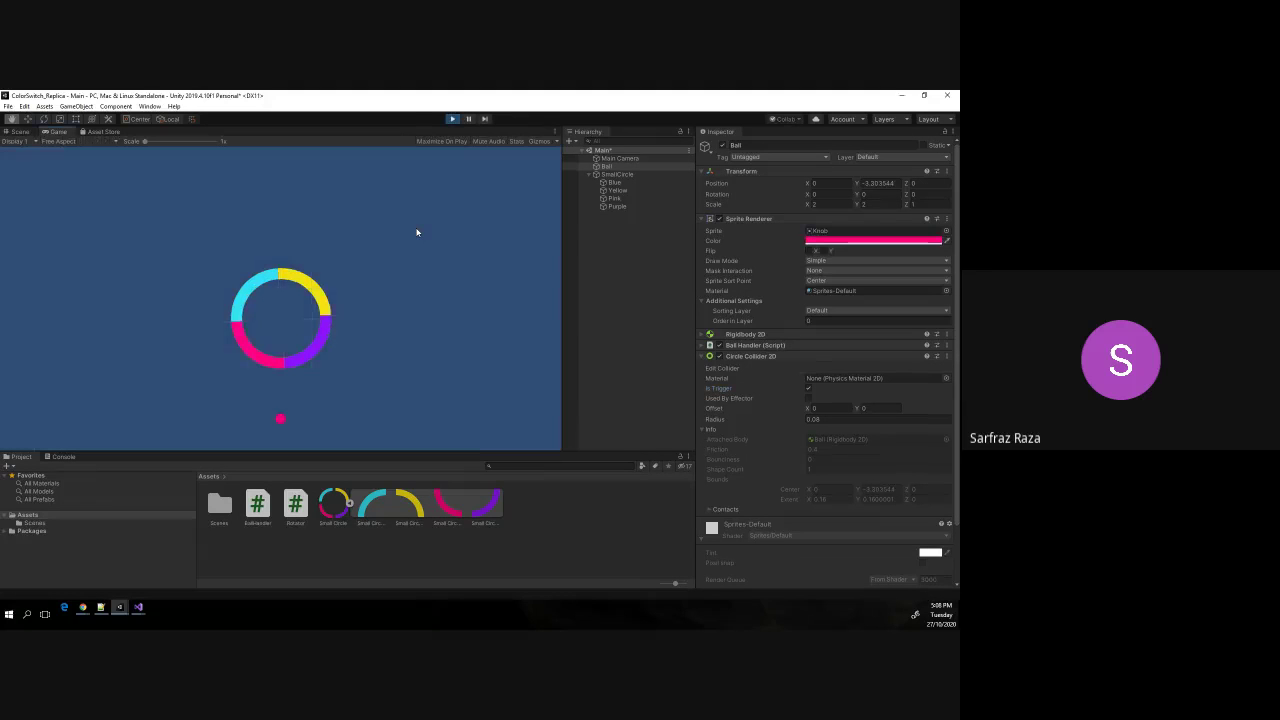
left_click(417, 232)
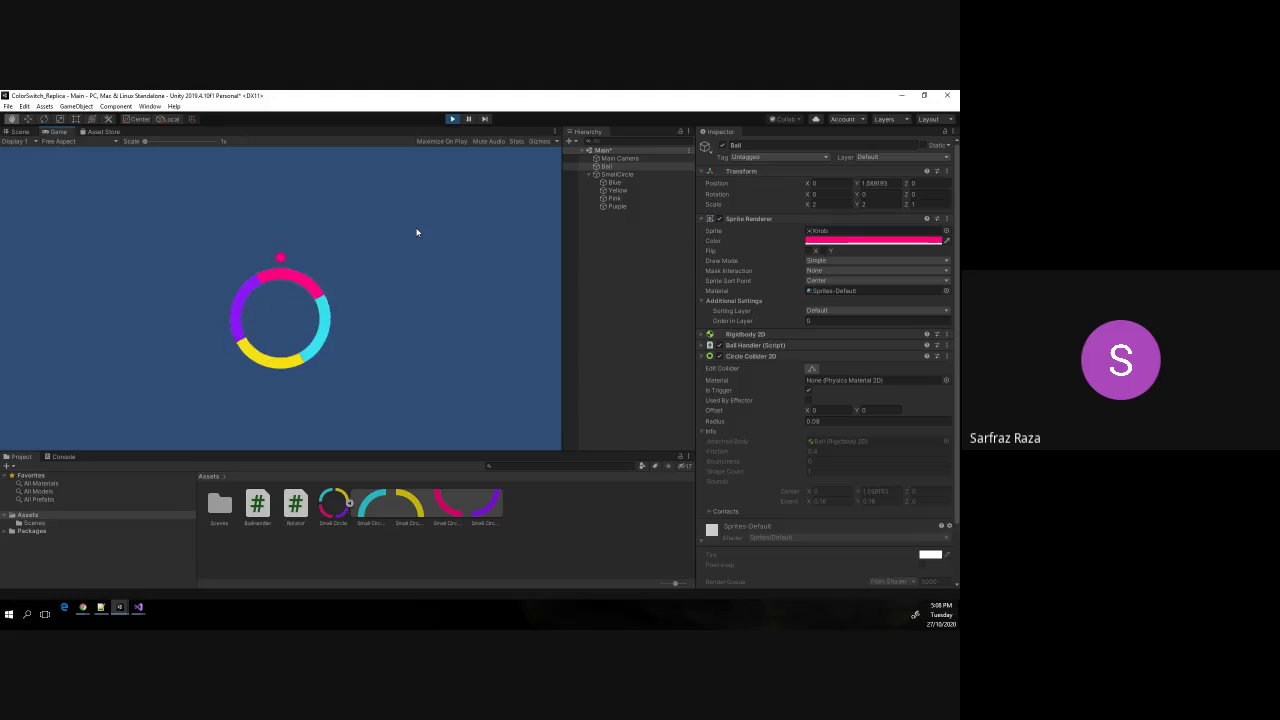
left_click(417, 232)
left_click(417, 232)
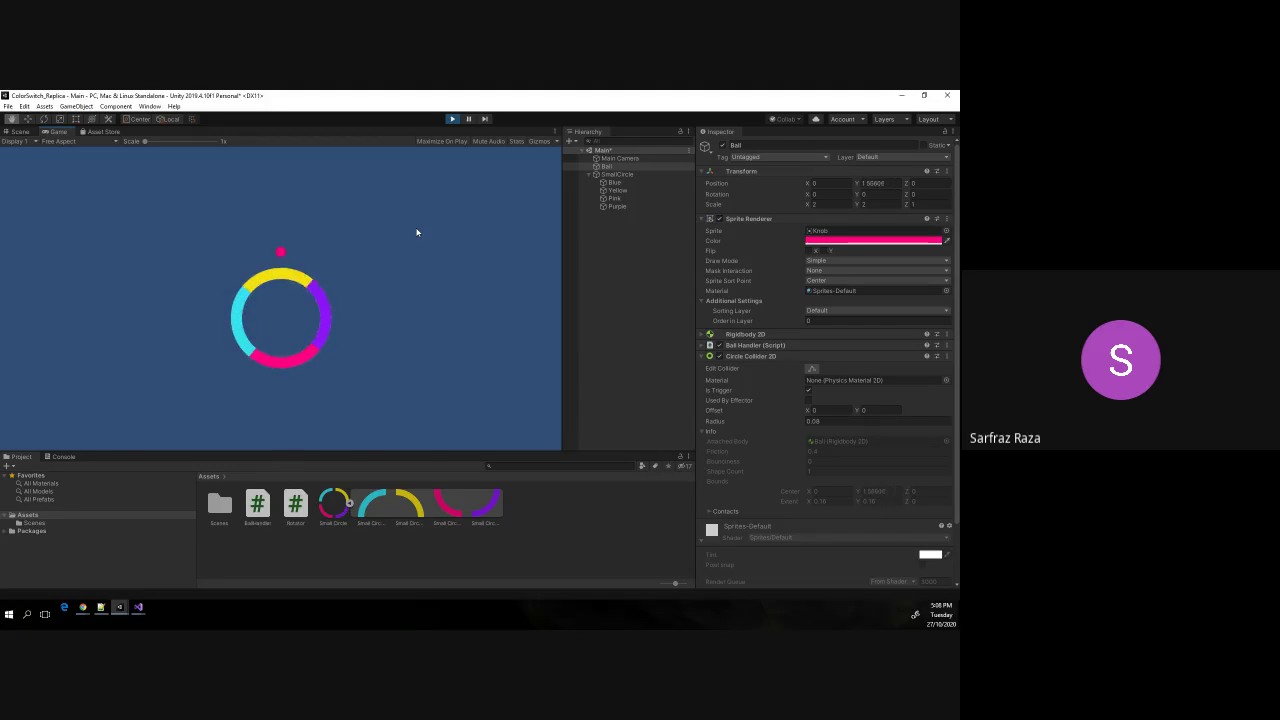
left_click(453, 120)
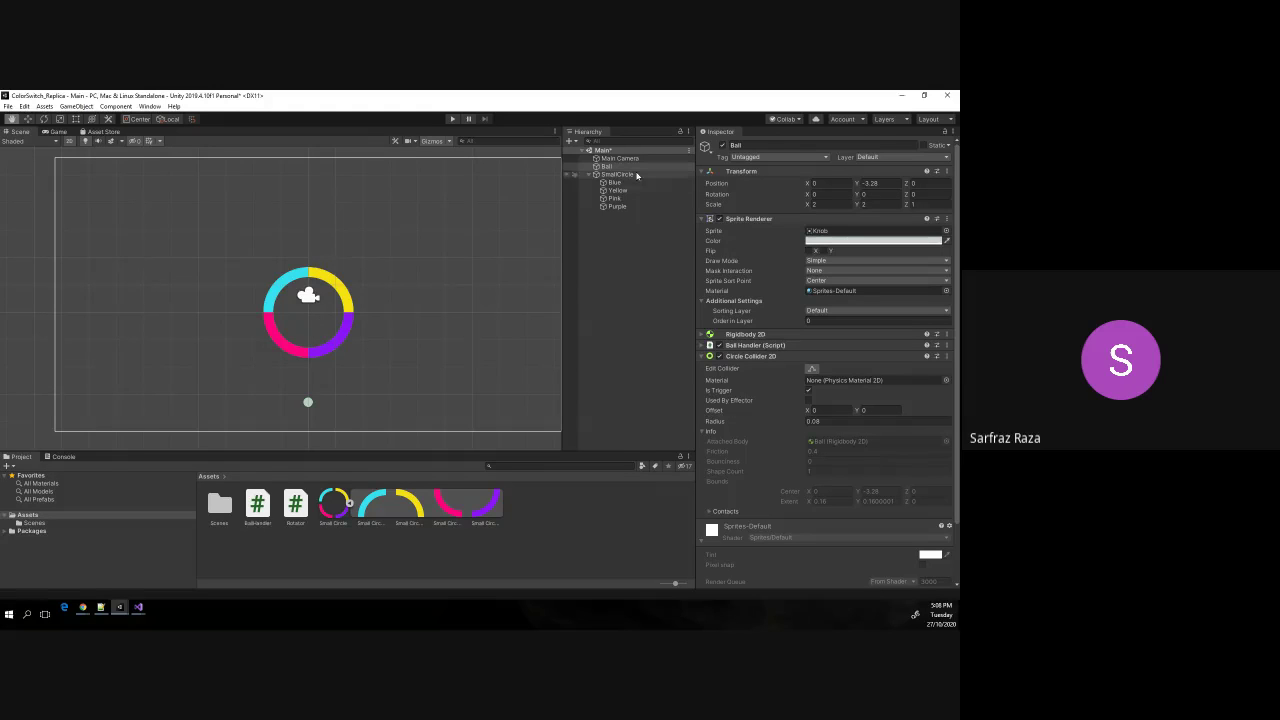
left_click(270, 514)
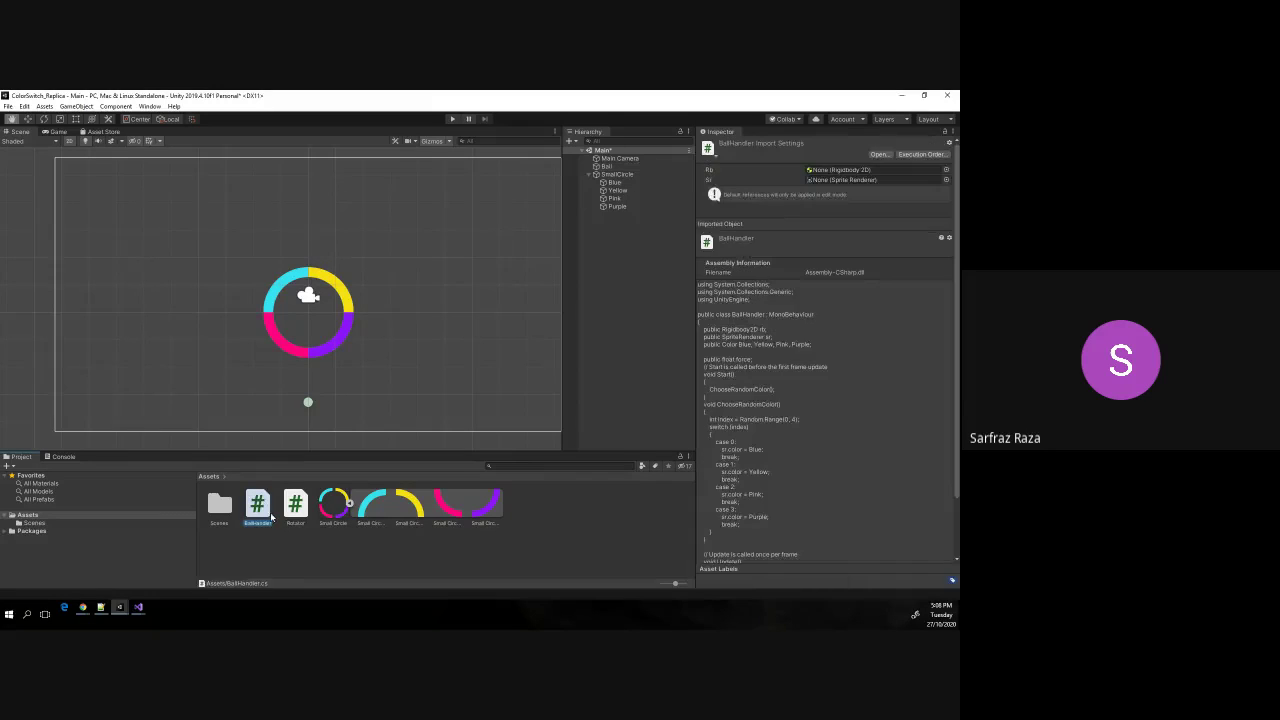
Open BallHandler.cs in Visual Studio and add blank lines after Update.
double_click(270, 515)
left_click(84, 323)
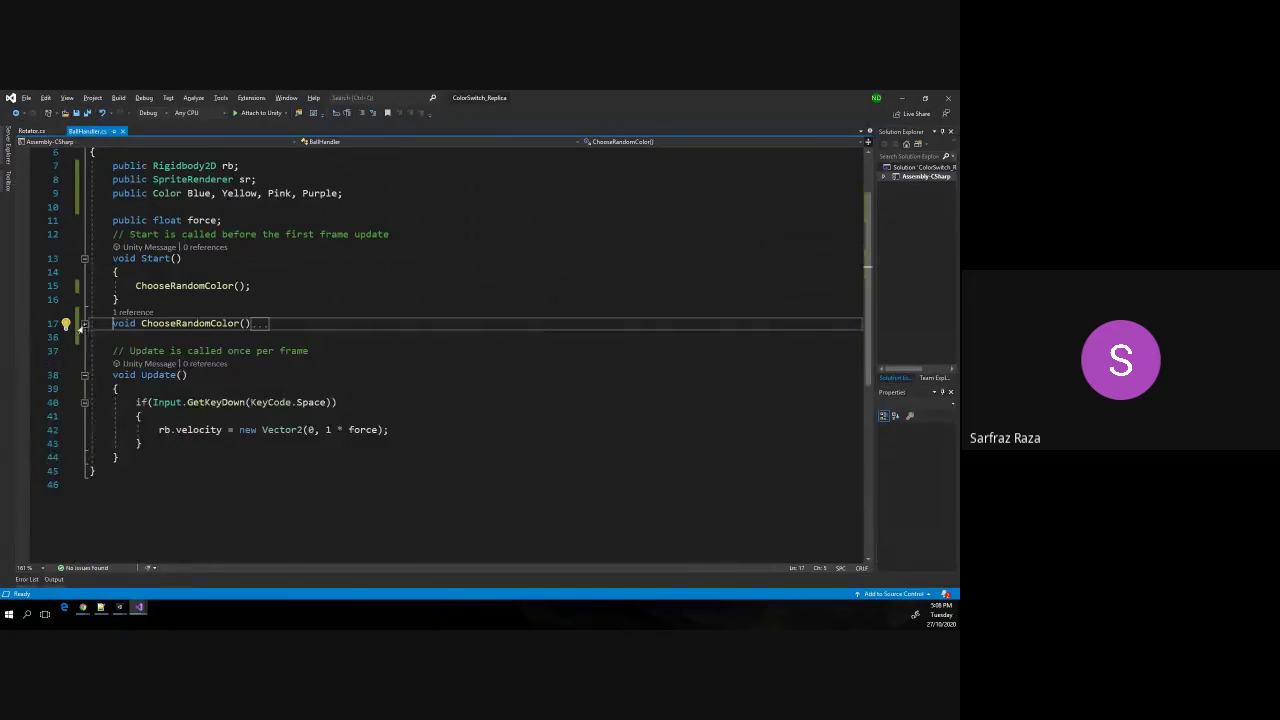
scroll(166, 378, "down", 1)
scroll(166, 378, "down", 1)
left_click(166, 378)
key("Return")
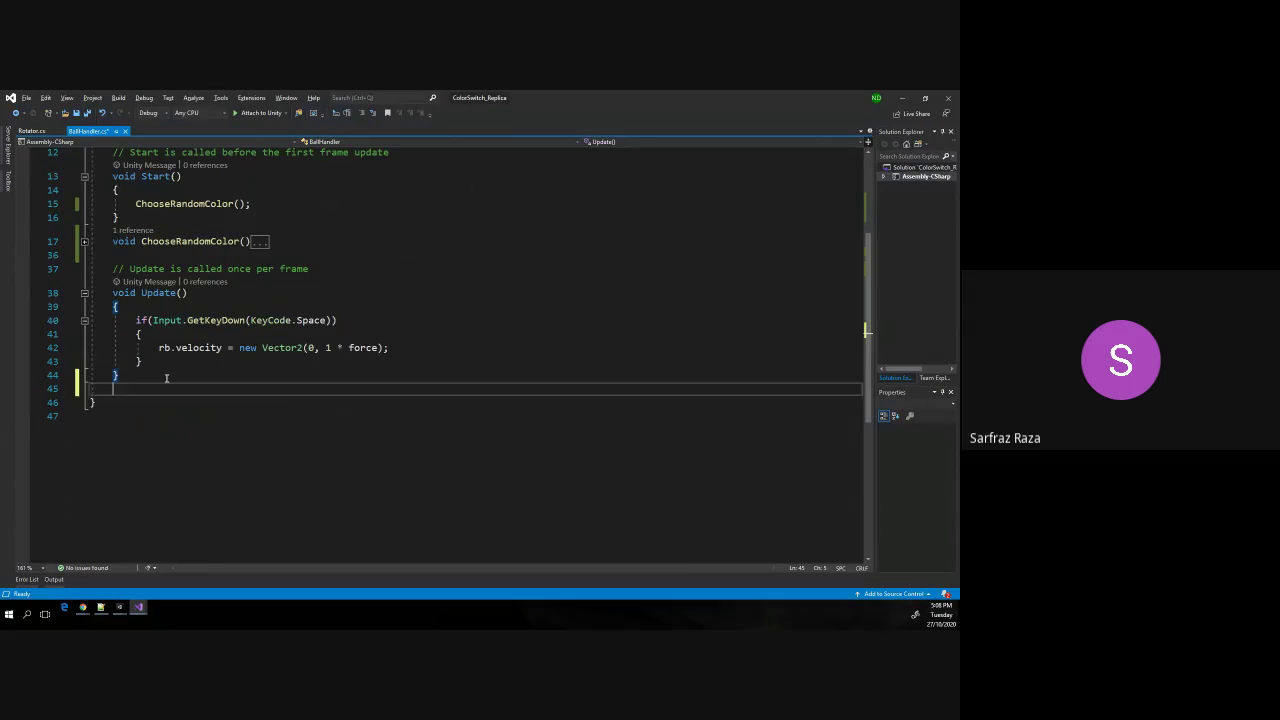
key("Return")
key("Return")
key("Up")
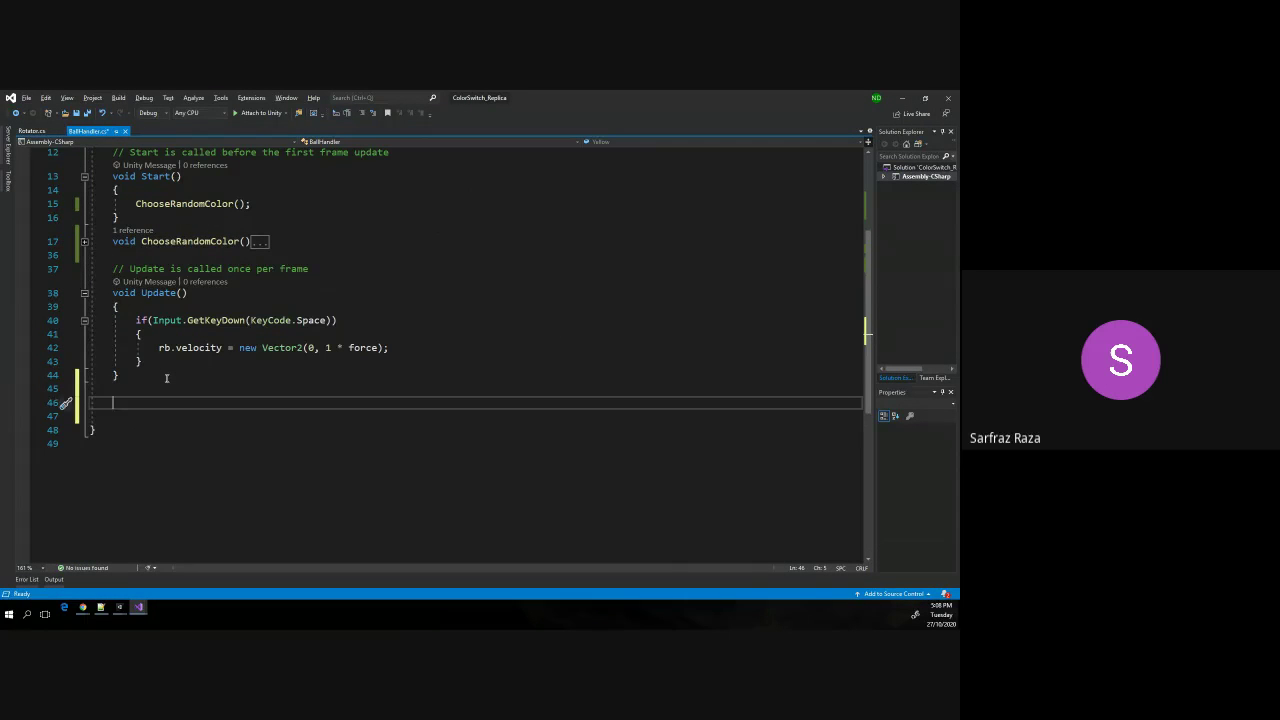
Insert an OnTriggerEnter2D(Collider2D collision) stub from the 'trigg' IntelliSense suggestion.
type("trigg")
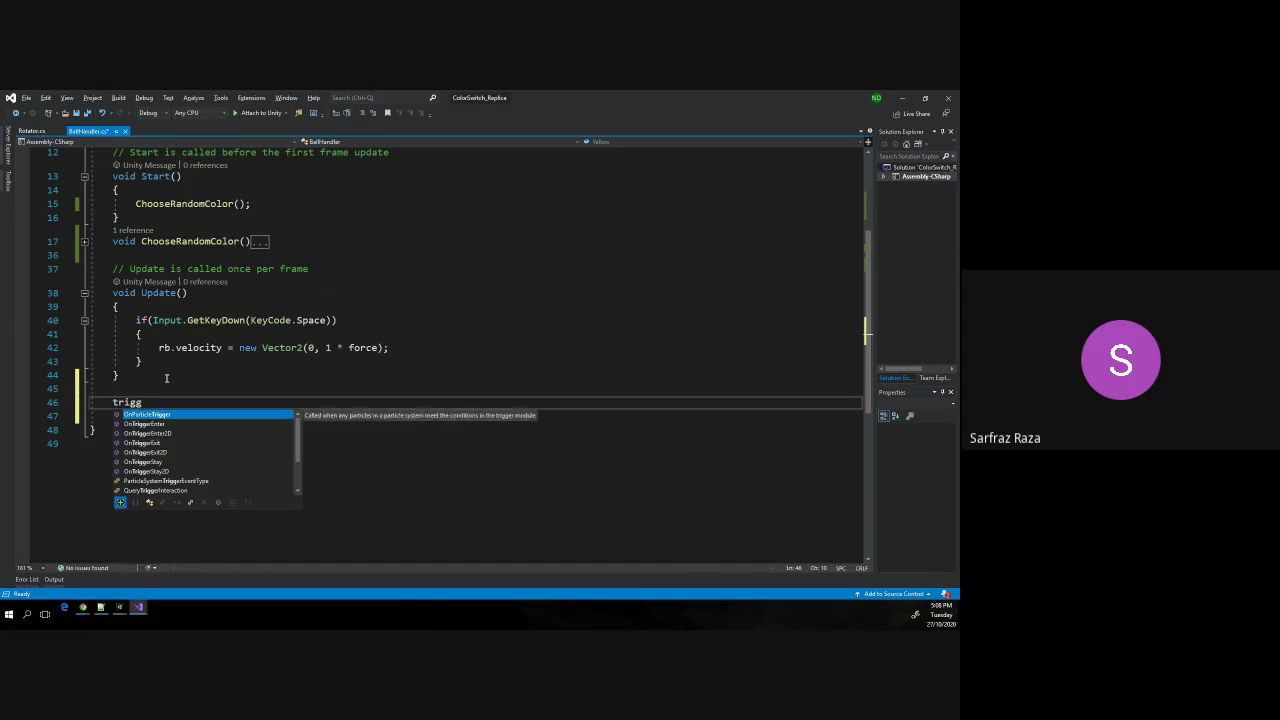
key("Down")
key("Down")
key("Tab")
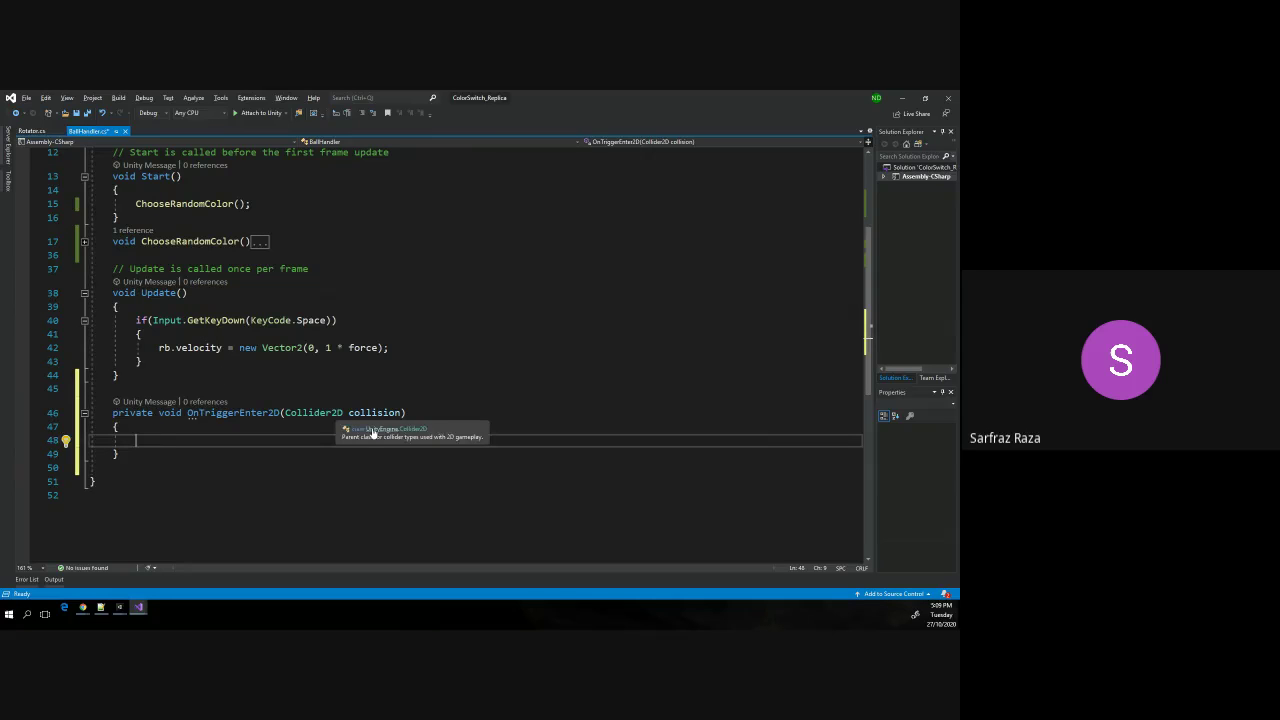
key("BackSpace")
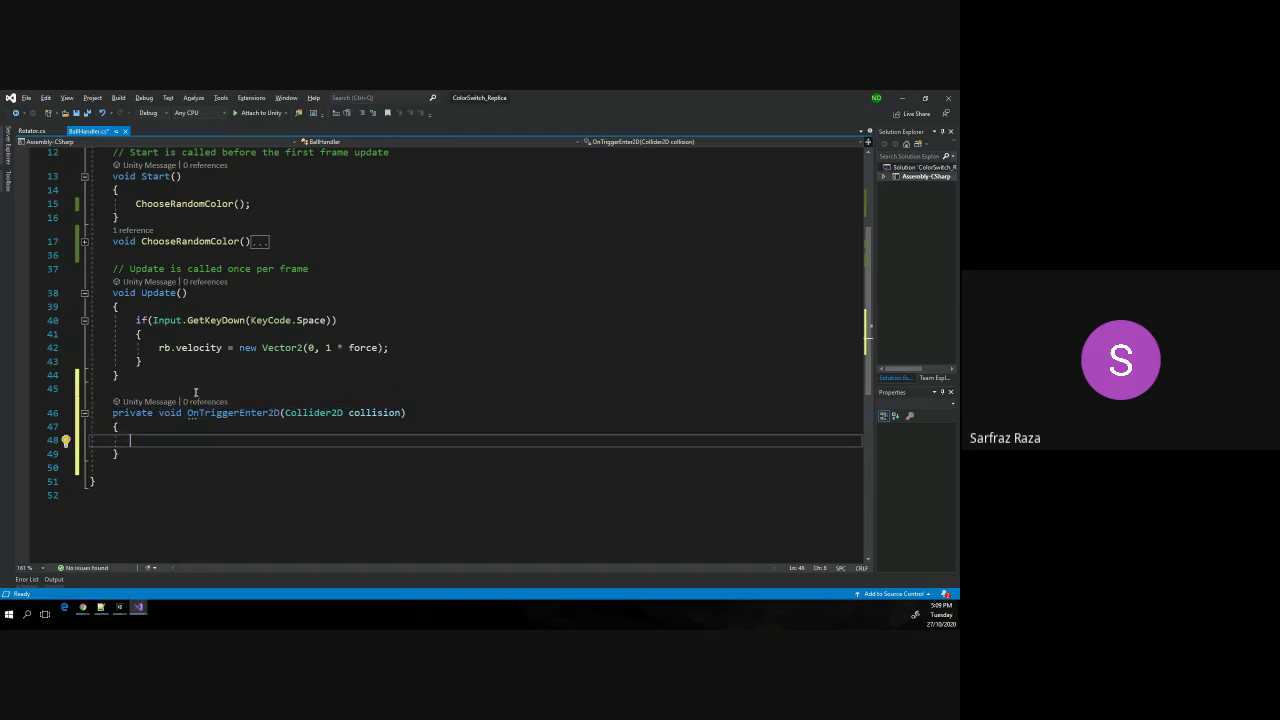
scroll(195, 392, "up", 2)
scroll(183, 212, "up", 2)
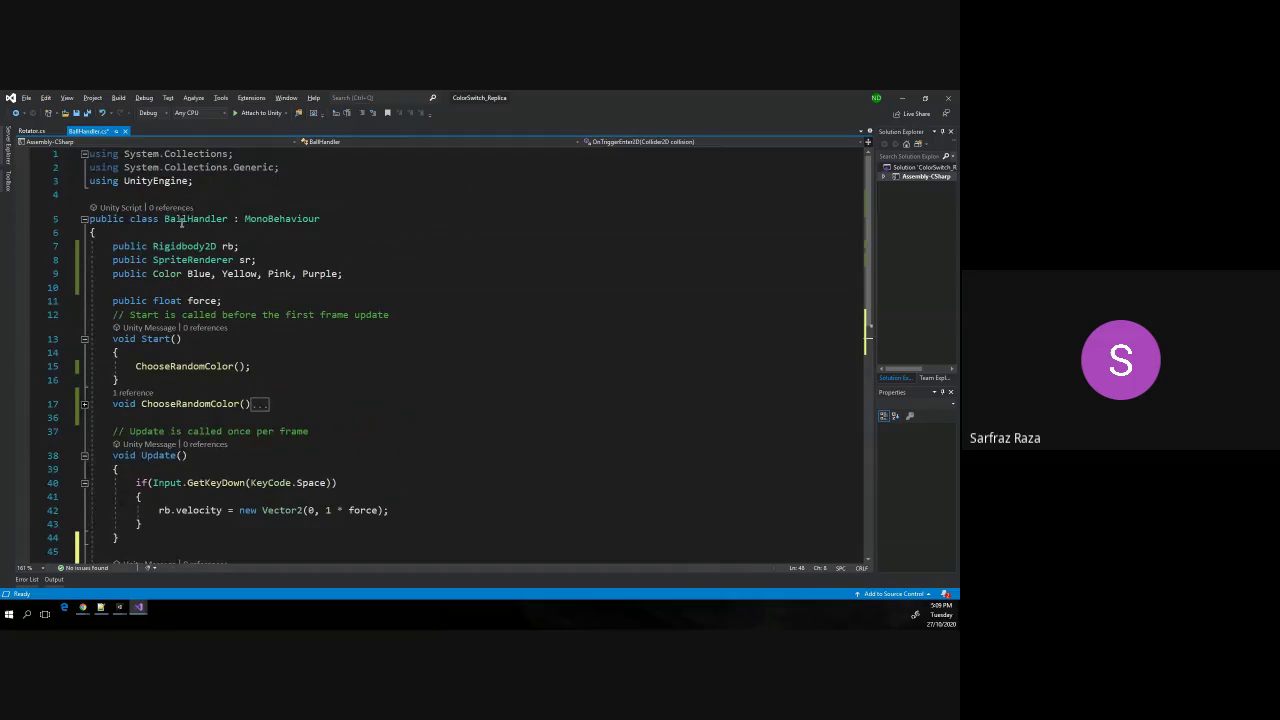
double_click(181, 222)
scroll(335, 378, "down", 4)
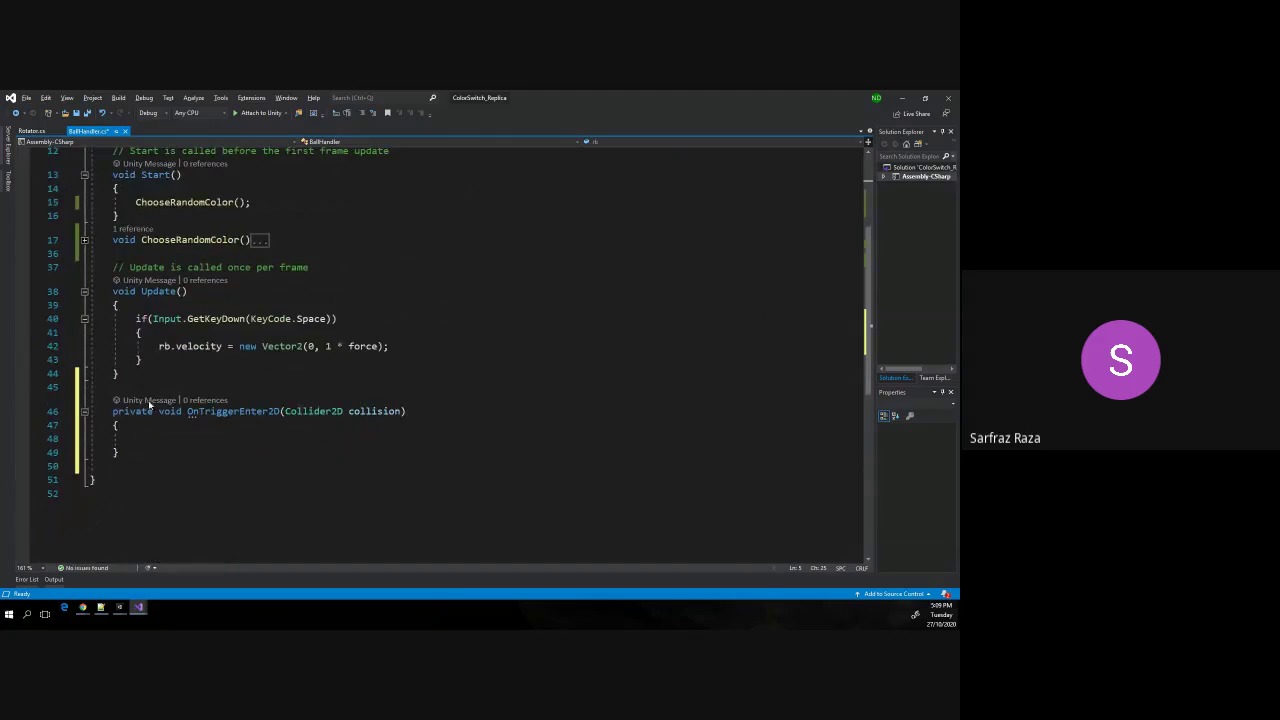
Inspect the new OnTriggerEnter2D method and its collision parameter.
mouse_move(115, 411)
left_mouse_down()
mouse_move(118, 445)
mouse_move(112, 411)
left_mouse_up()
left_click(120, 451)
key("Left")
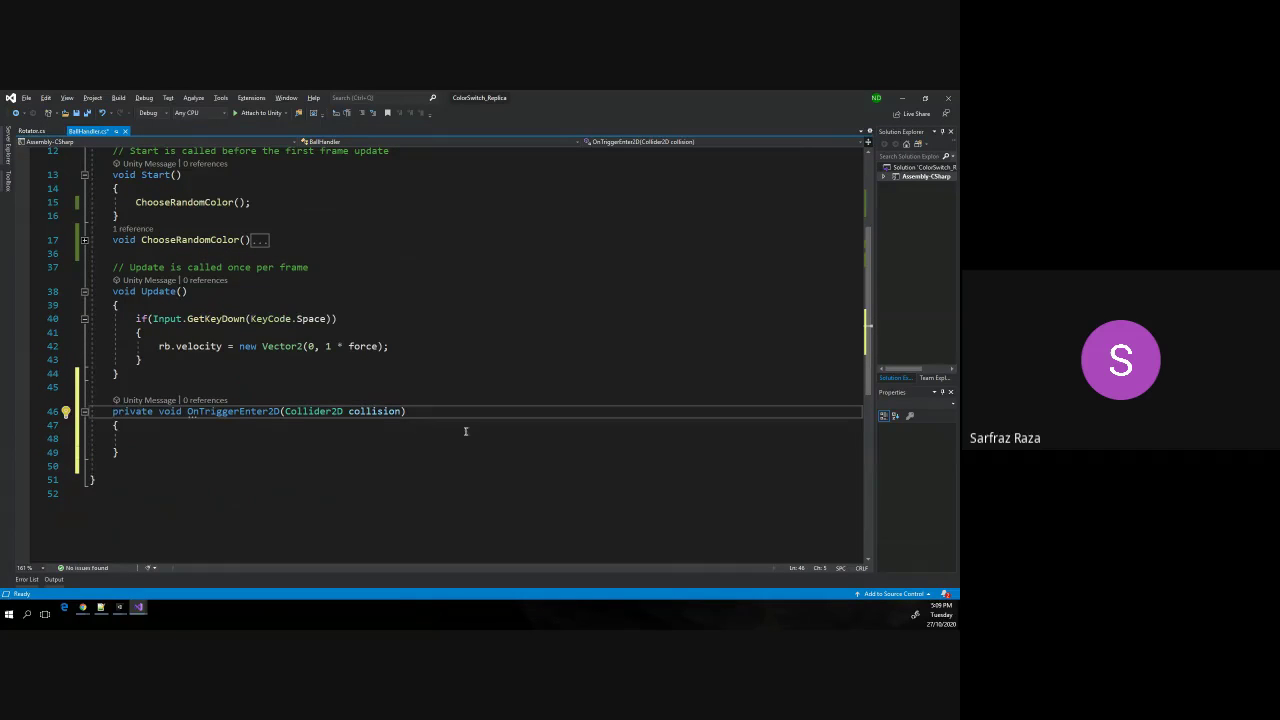
left_click(247, 430)
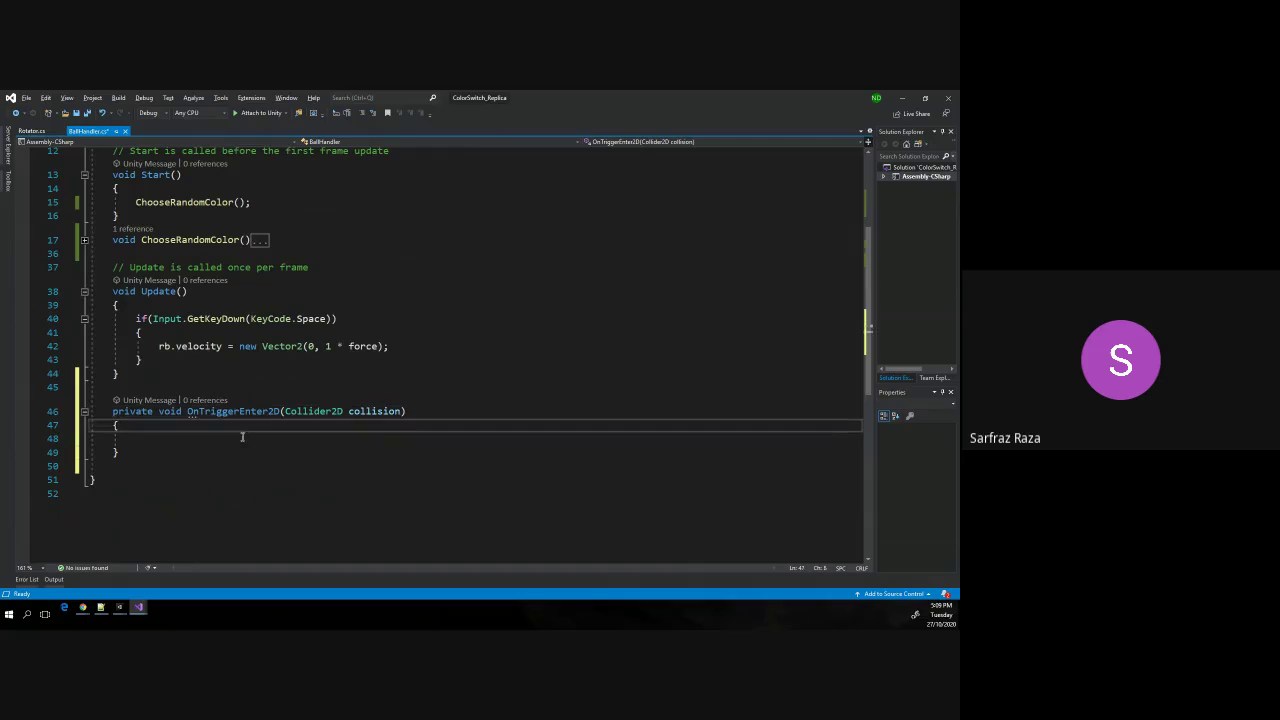
mouse_move(285, 411)
left_mouse_down()
mouse_move(403, 411)
mouse_move(286, 411)
left_mouse_up()
left_click(403, 411)
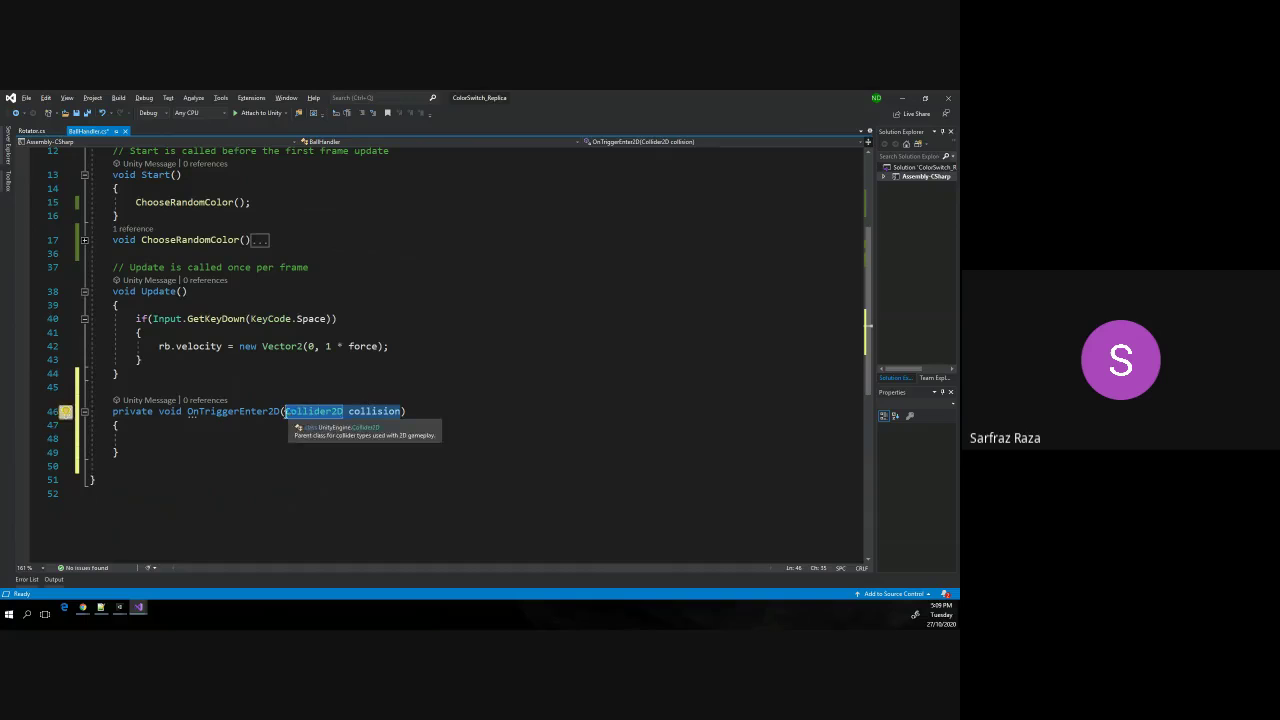
left_click(232, 437)
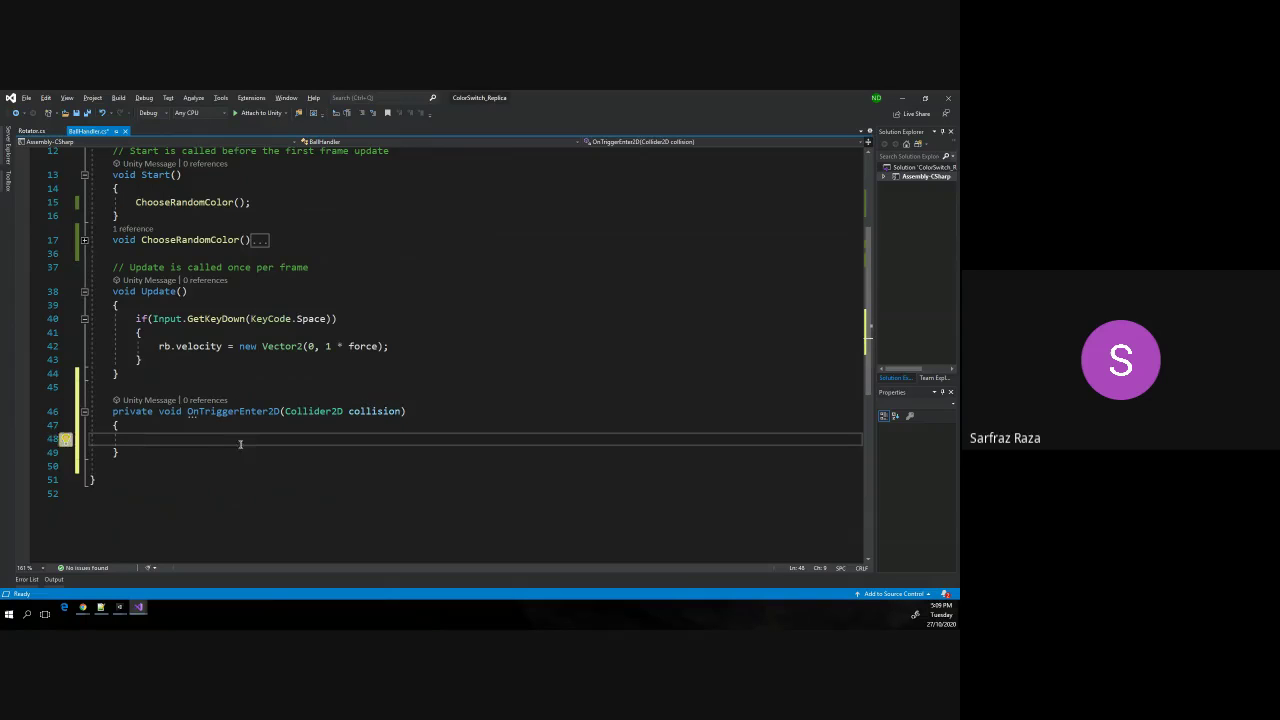
double_click(389, 413)
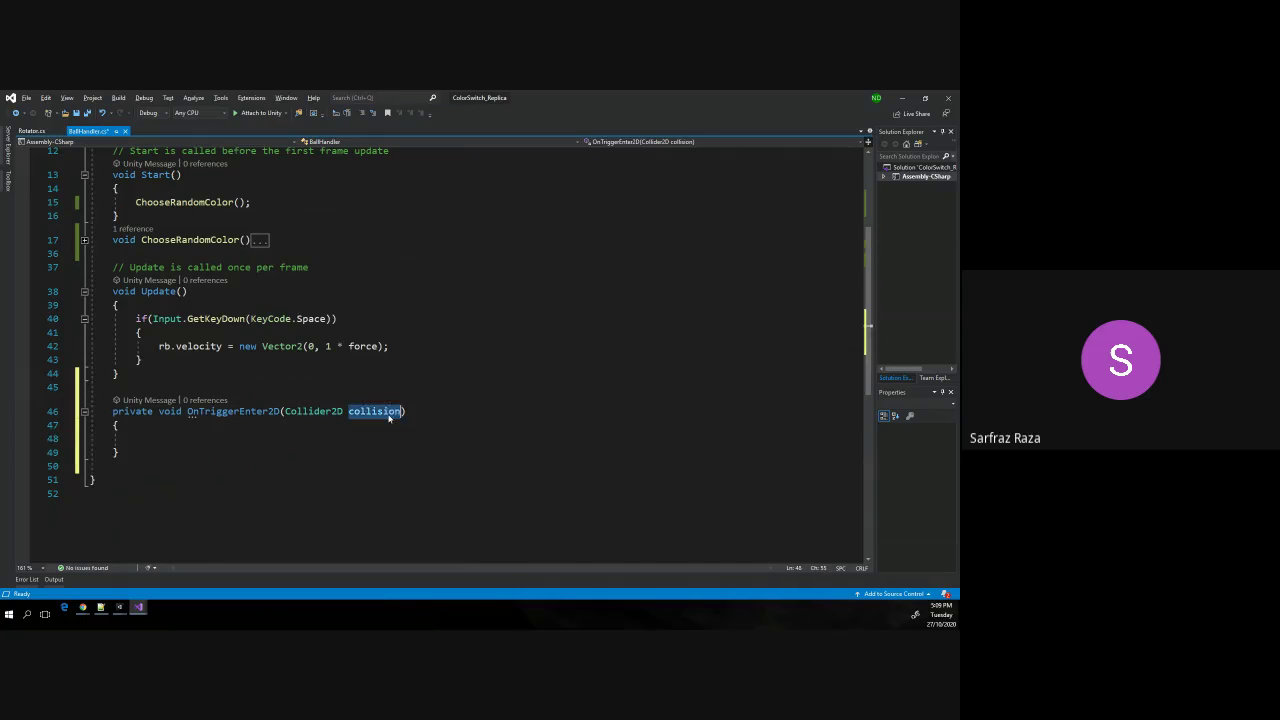
Compare the method against Unity by switching windows, then open a line in its body.
key("alt+Tab")
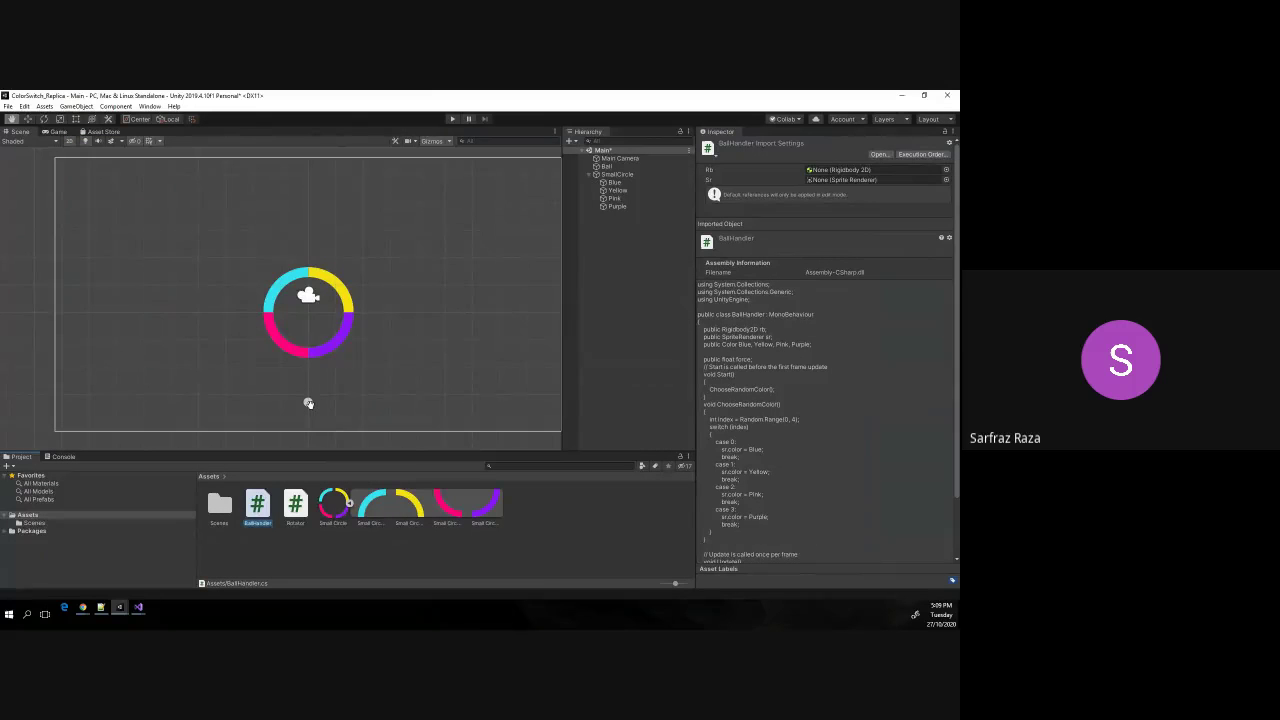
key("alt+Tab")
double_click(205, 412)
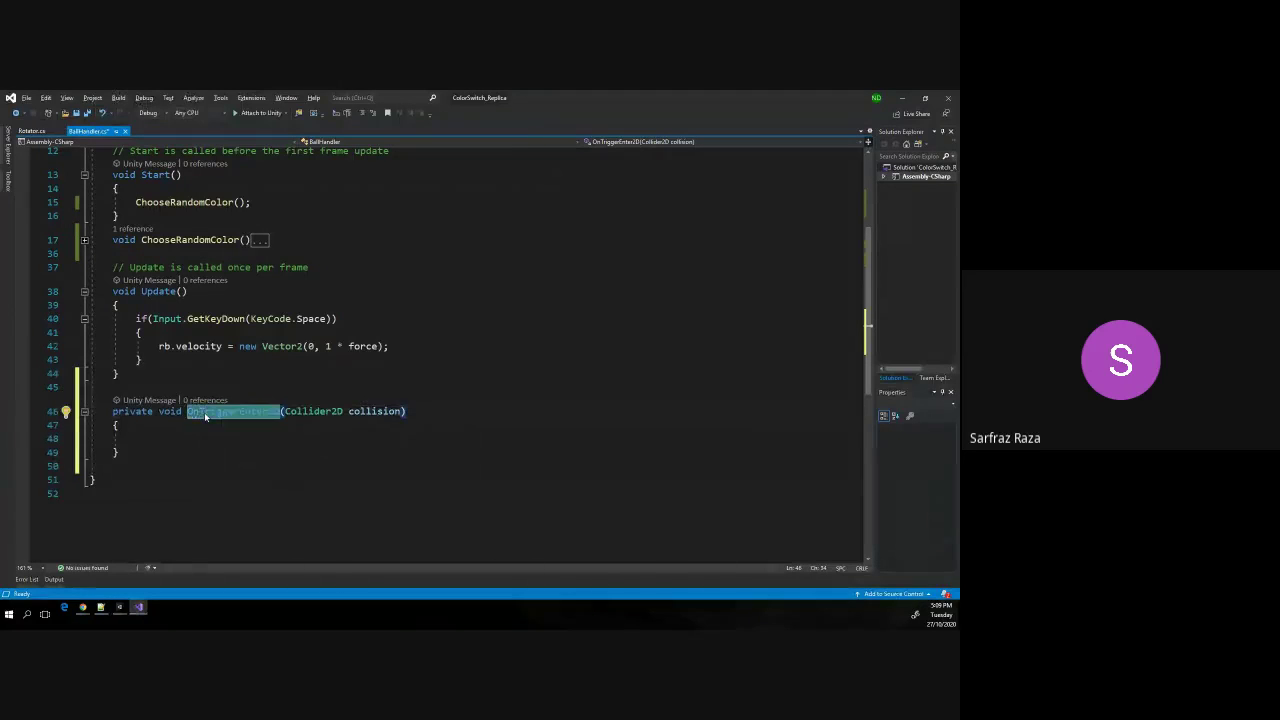
key("alt+Tab")
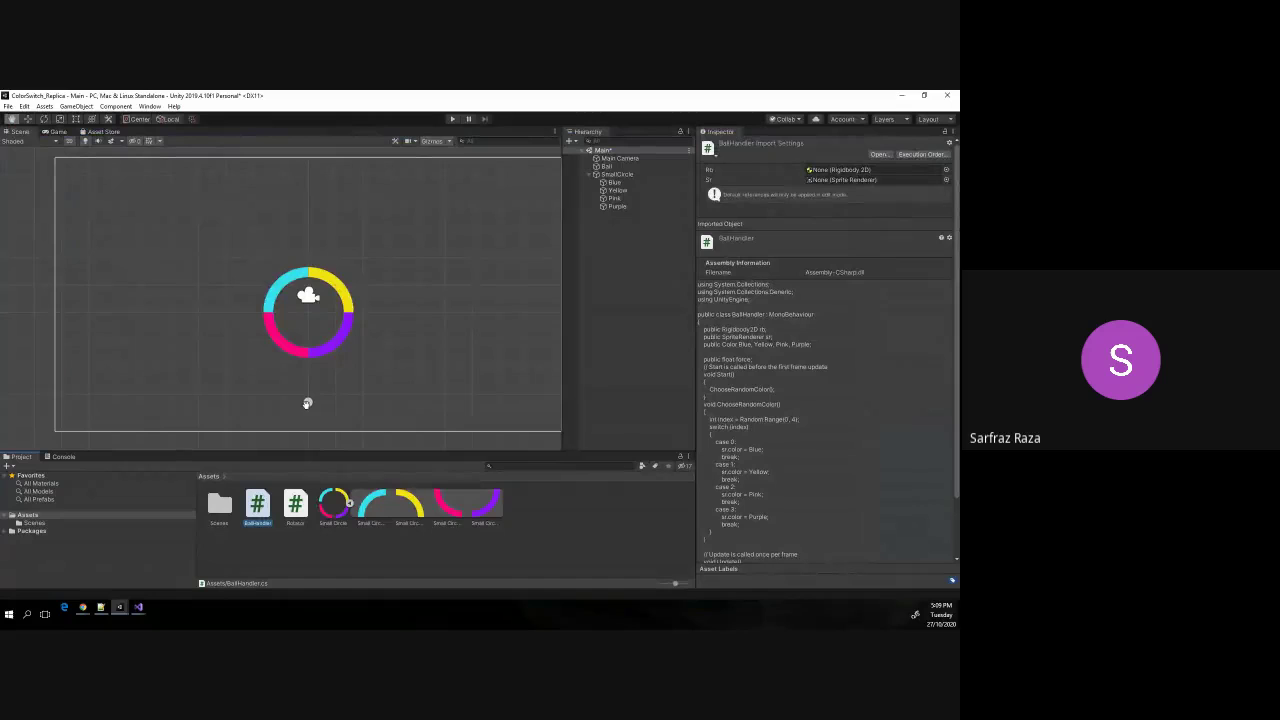
key("alt+Tab")
double_click(375, 411)
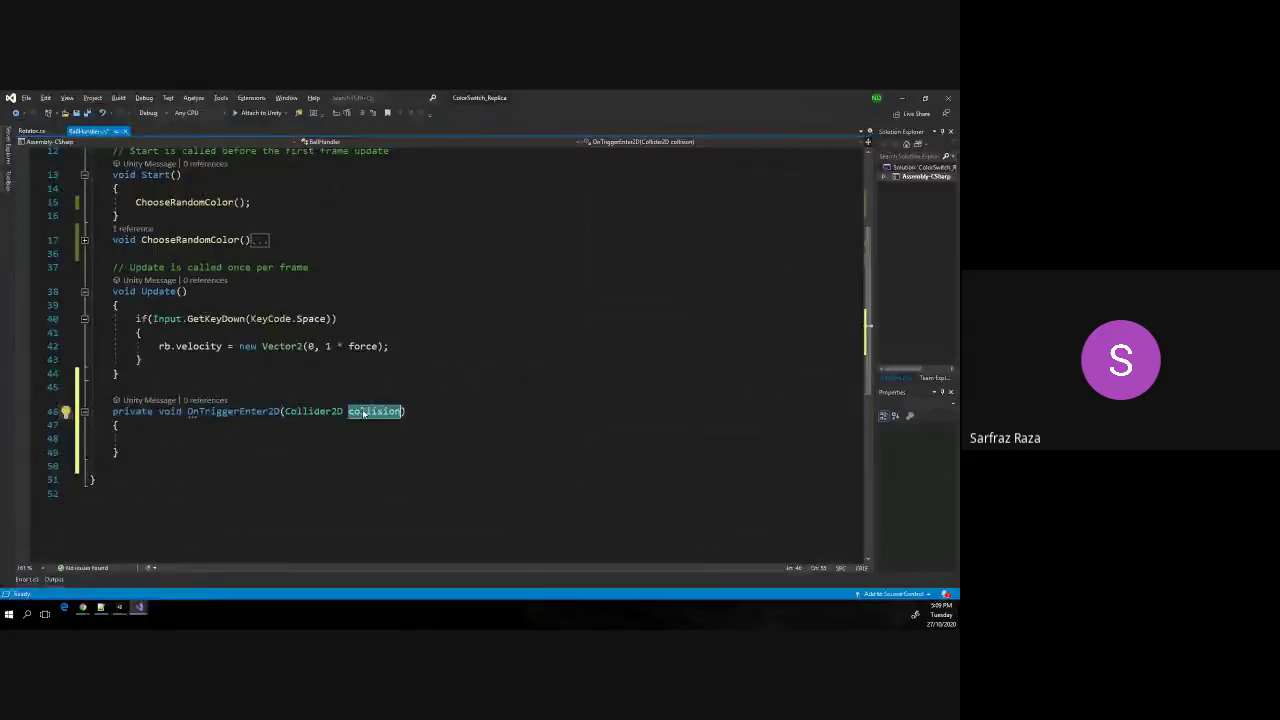
key("alt+Tab")
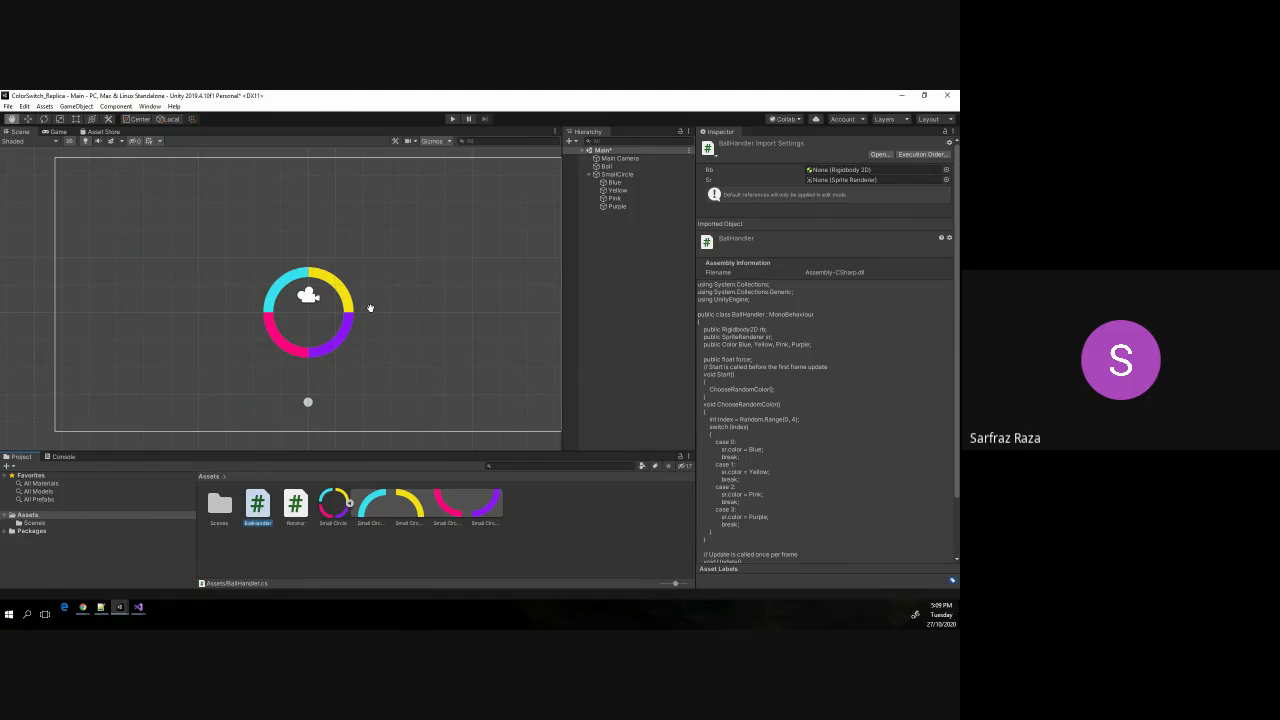
key("alt+Tab")
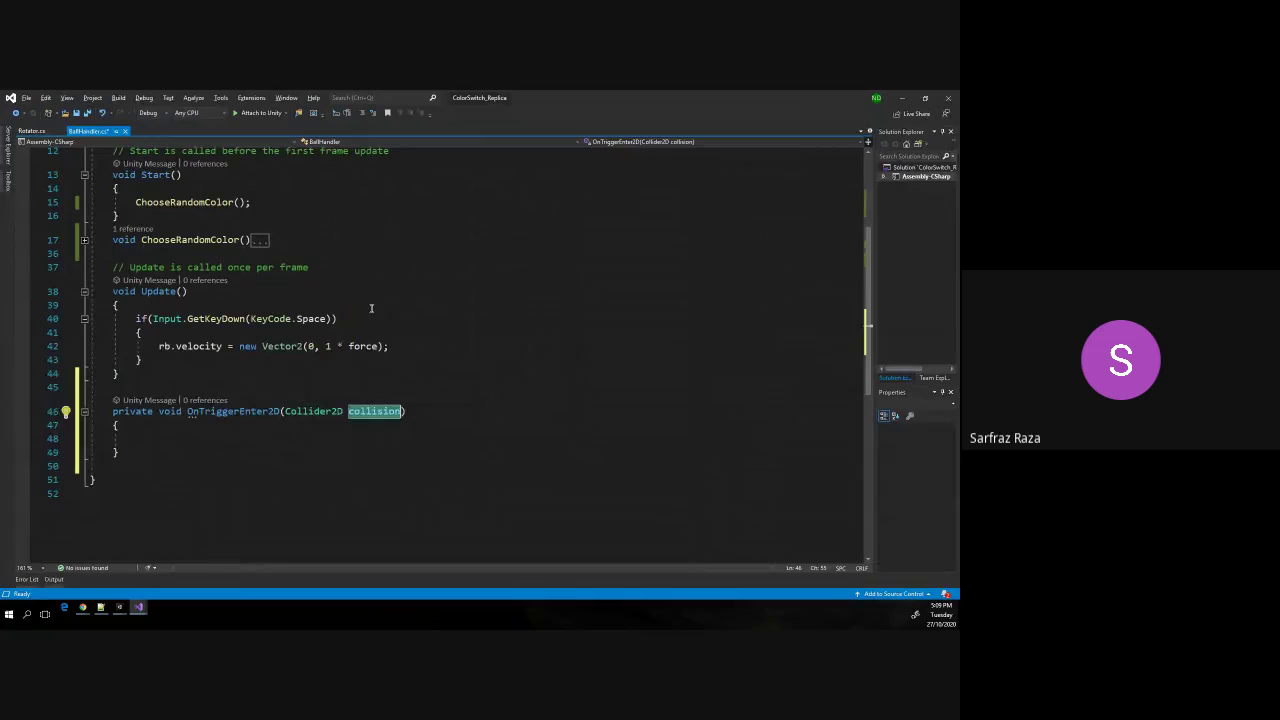
key("Return")
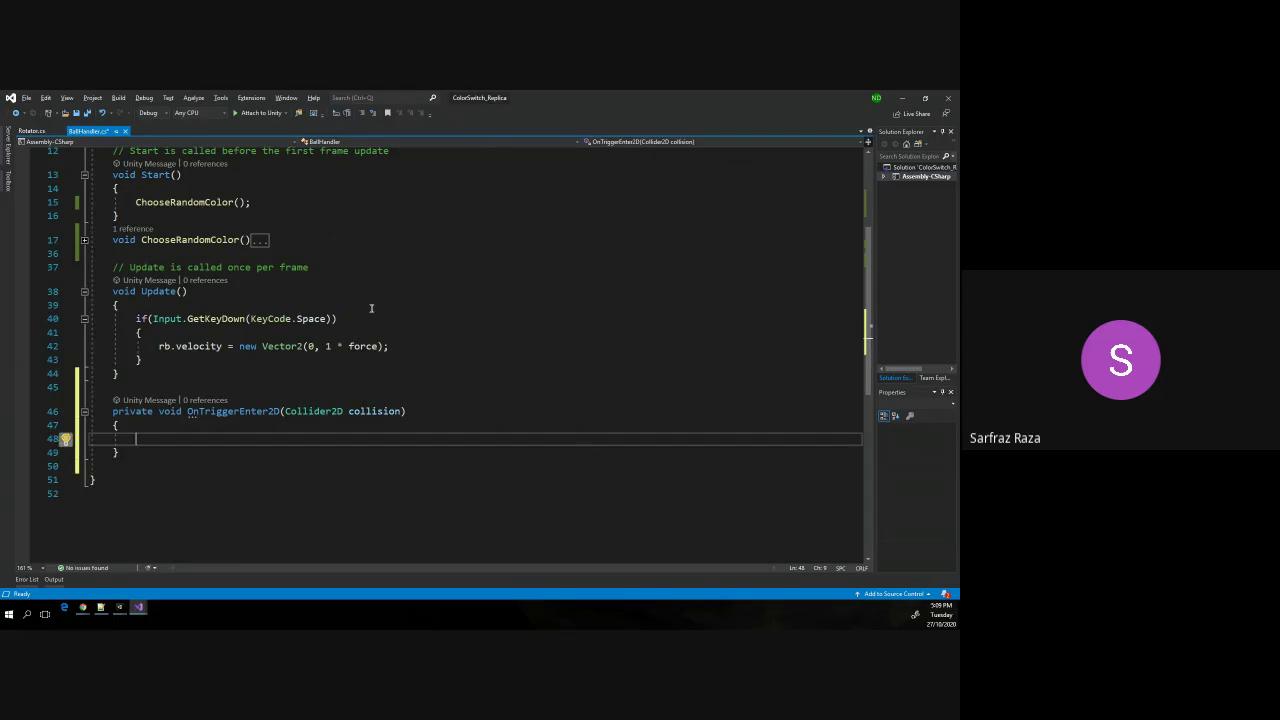
Write Debug.Log(collision.name); inside OnTriggerEnter2D, save, and return to Unity.
type("Debuig.")
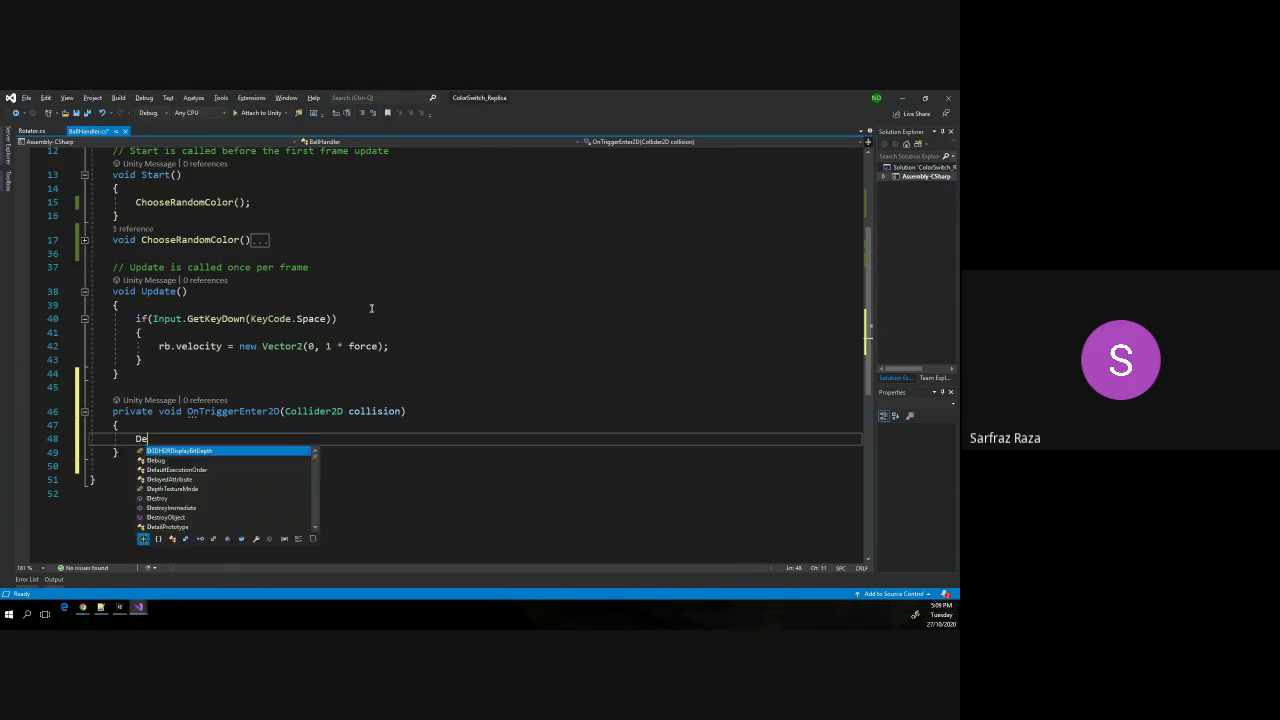
key("BackSpace")
key("BackSpace")
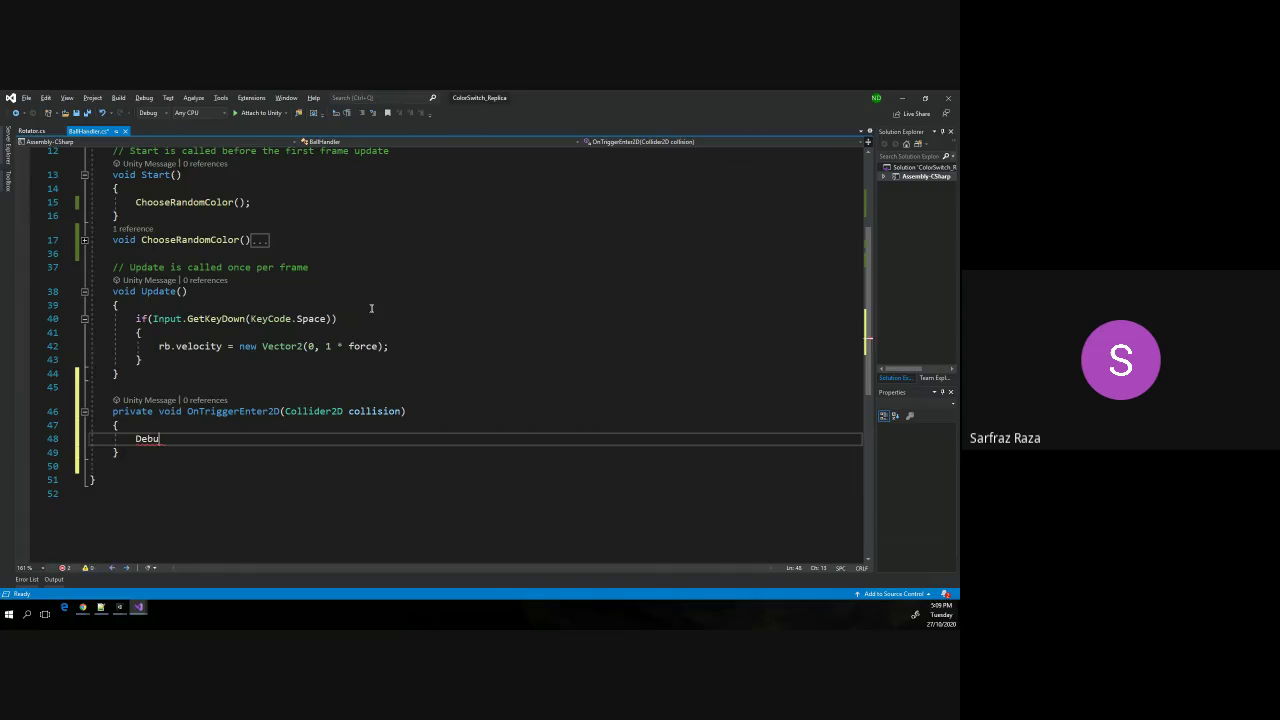
type(".Log")
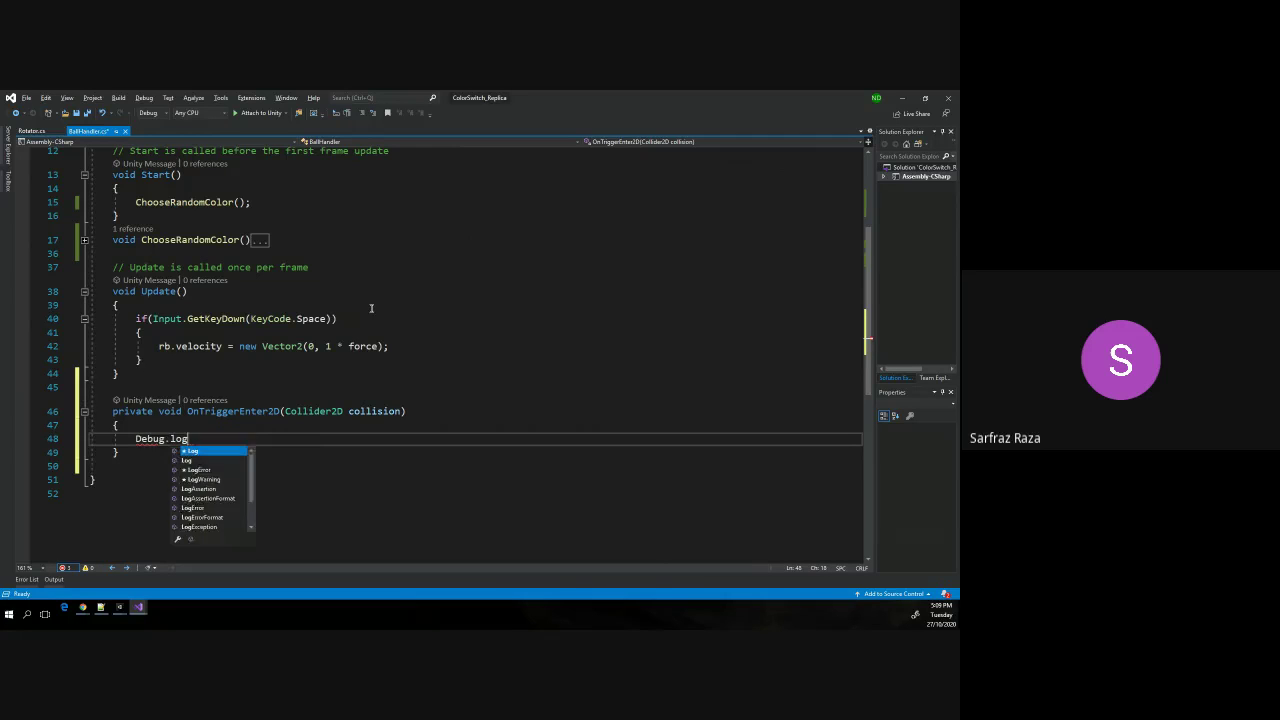
type("(collision.nam")
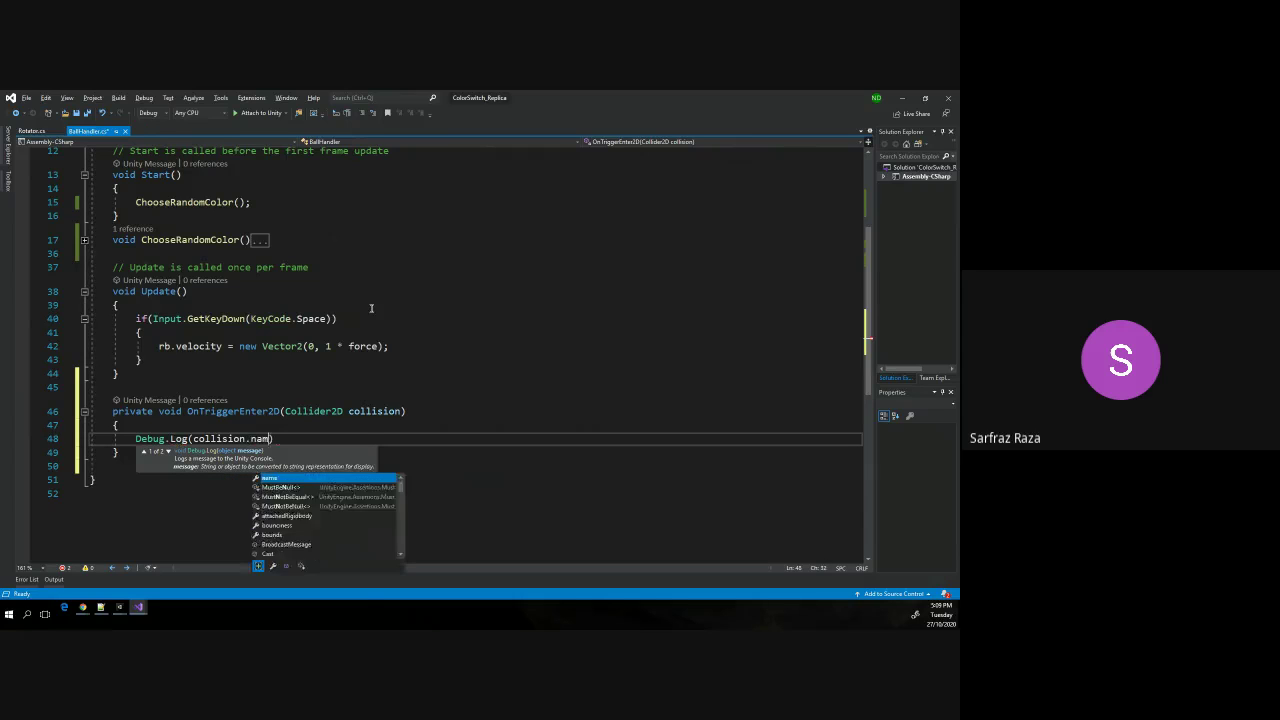
type(".name);")
key("ctrl+s")
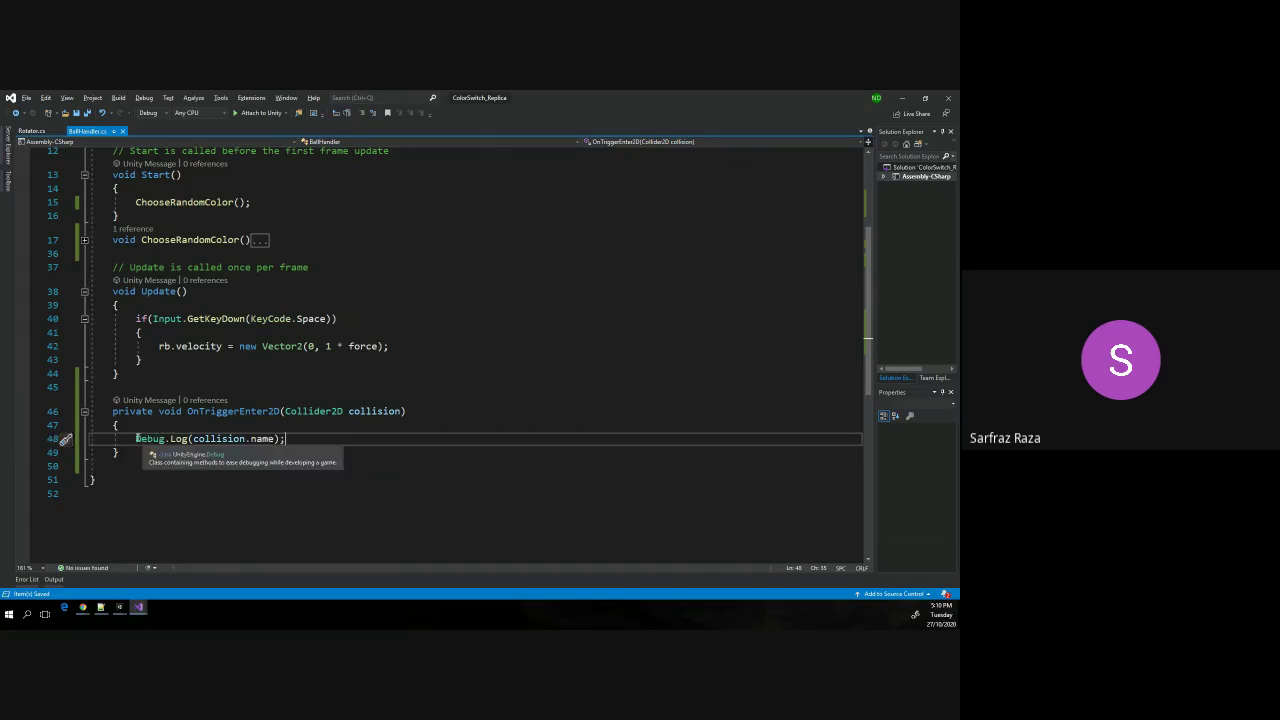
left_click_drag(135, 438, 314, 441)
key("alt+Tab")
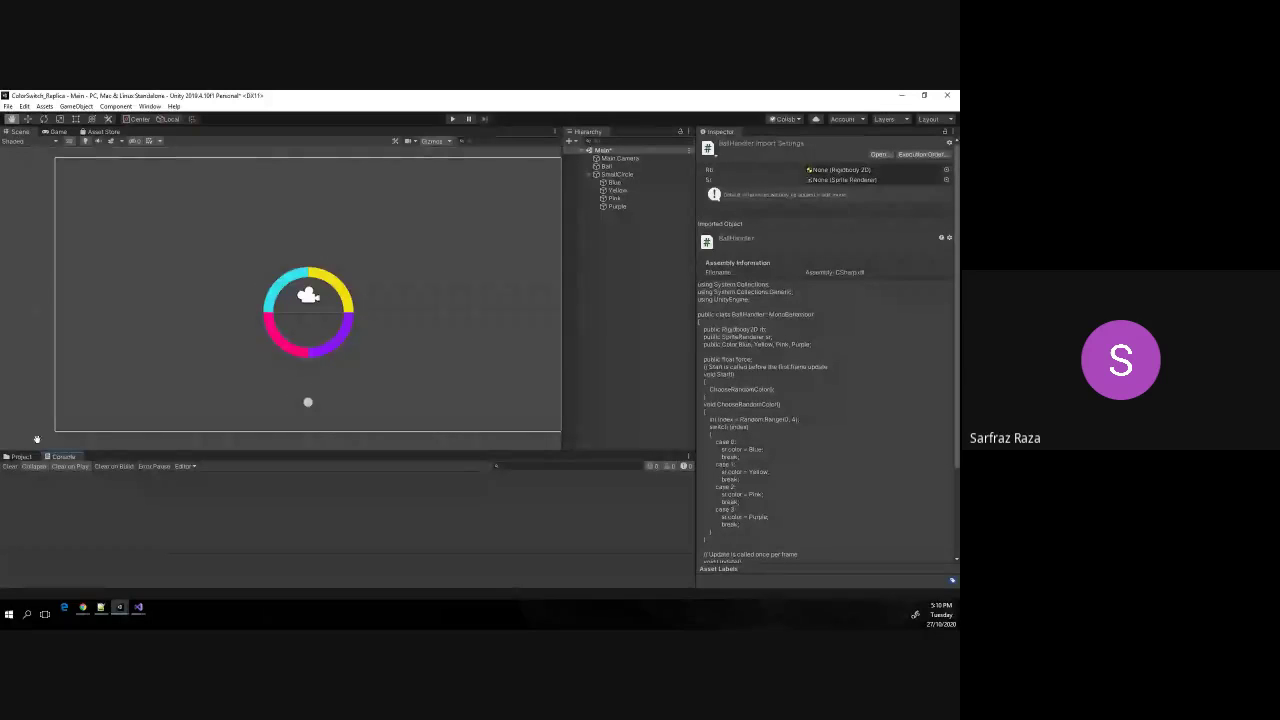
Play and jump the ball through the ring six times so the Console logs segment names.
left_click(453, 121)
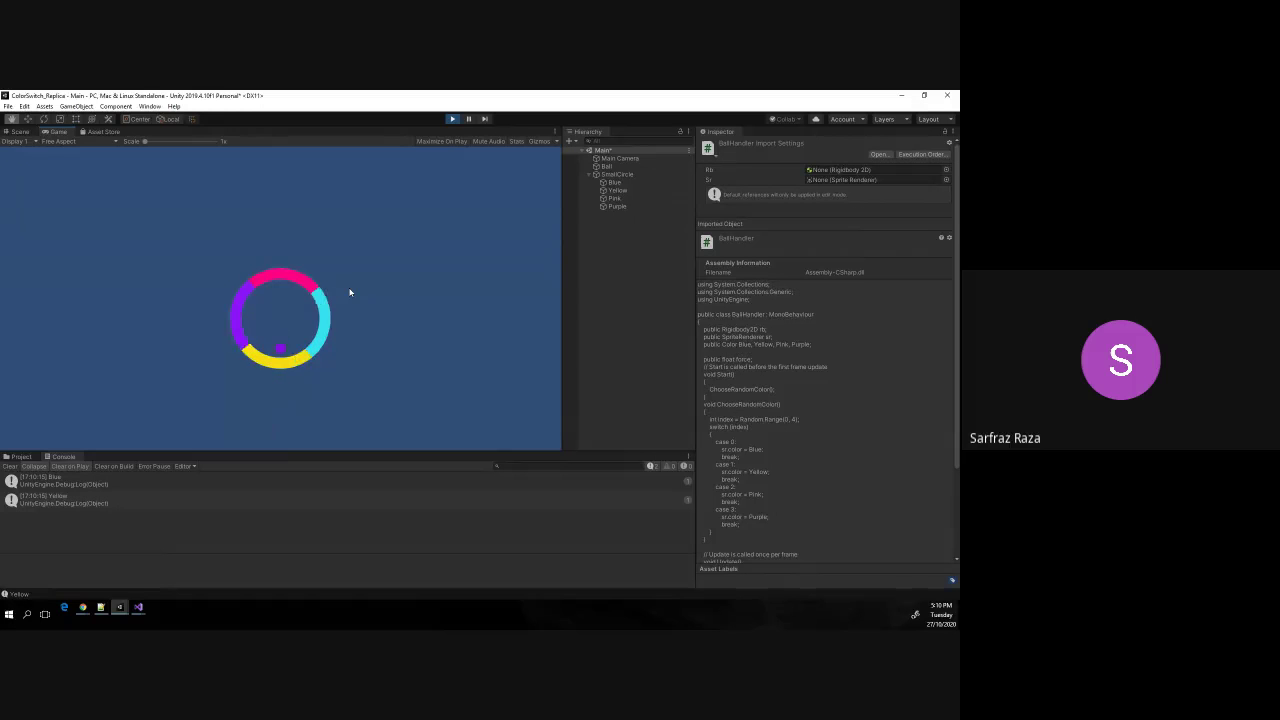
left_click(350, 292)
left_click(350, 292)
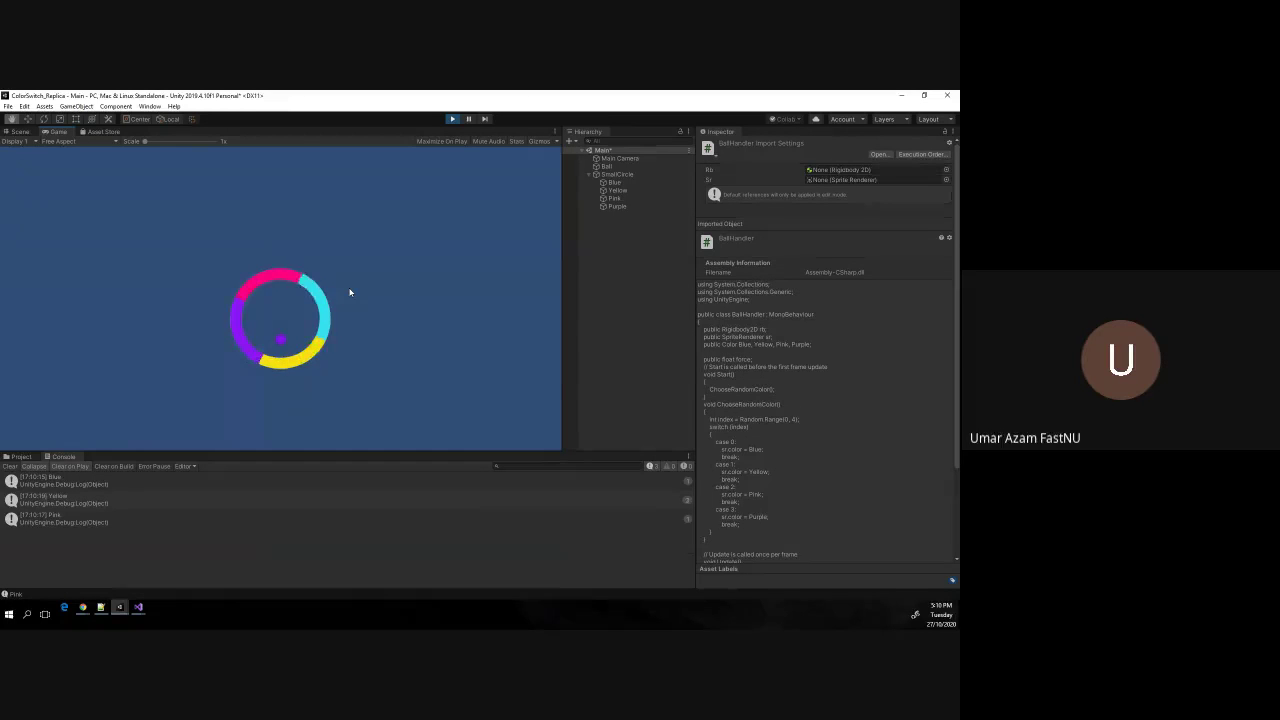
left_click(350, 292)
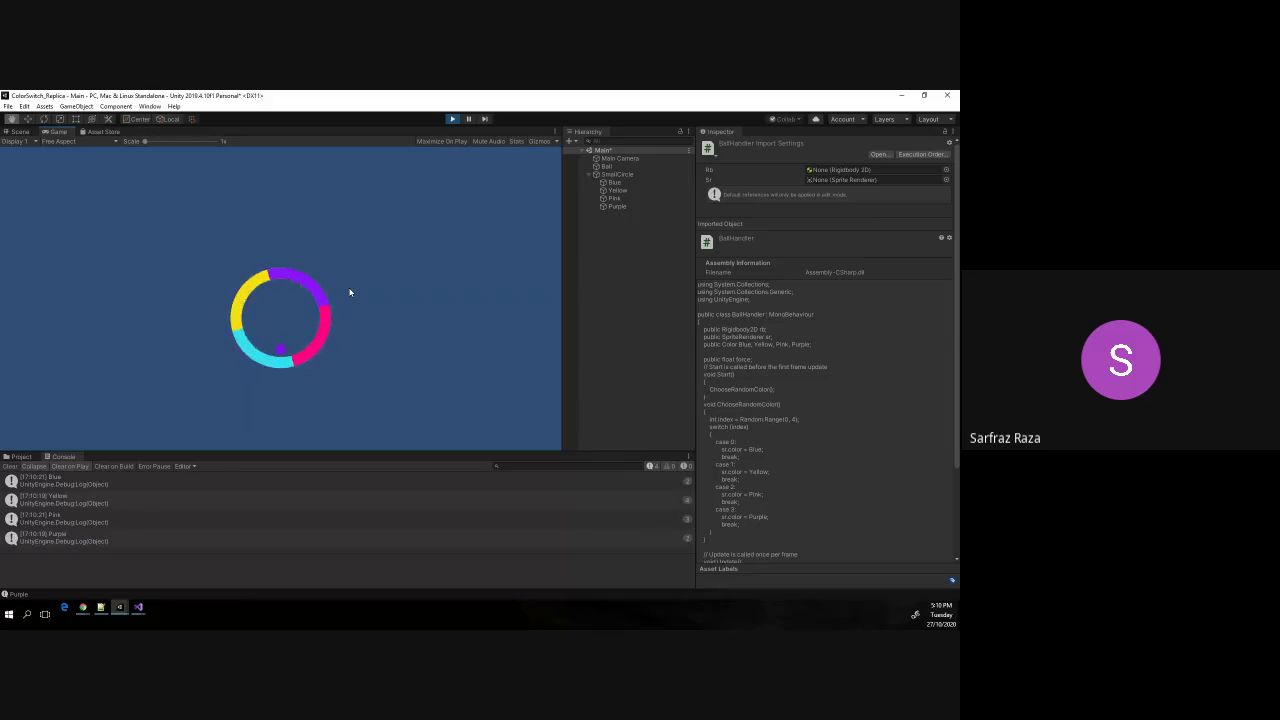
left_click(350, 292)
left_click(350, 292)
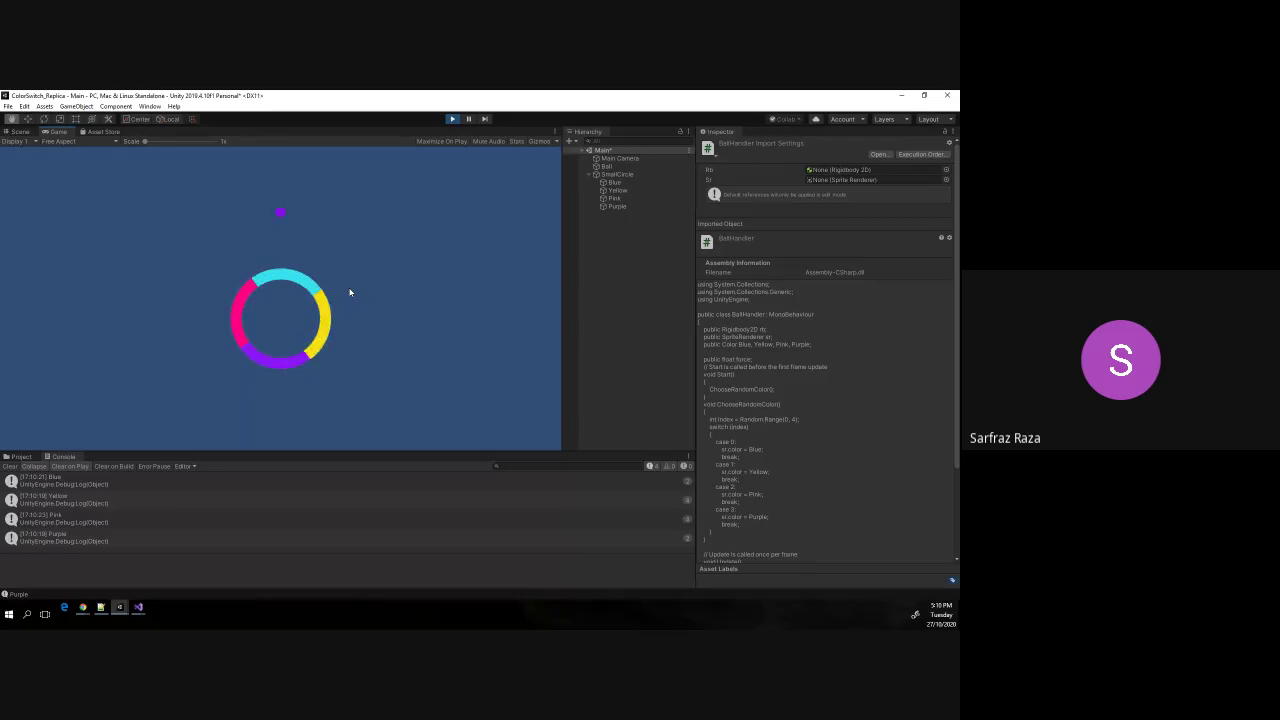
left_click(328, 302)
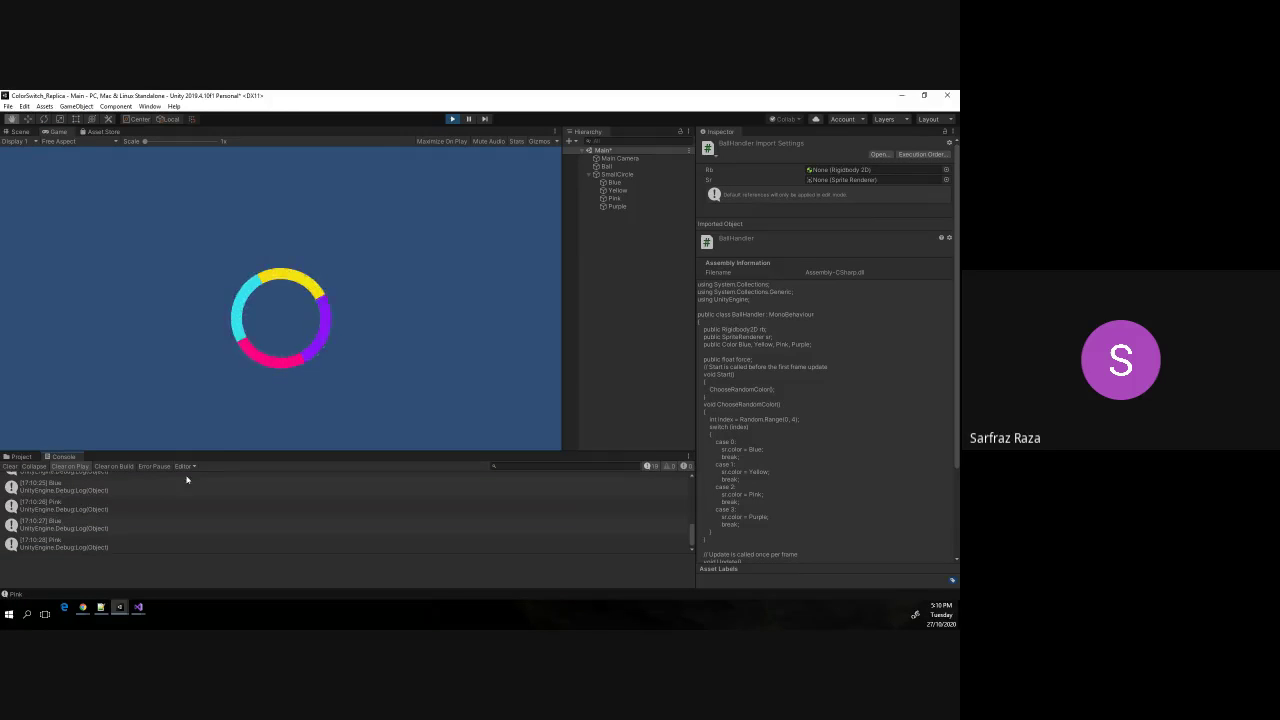
left_click(453, 119)
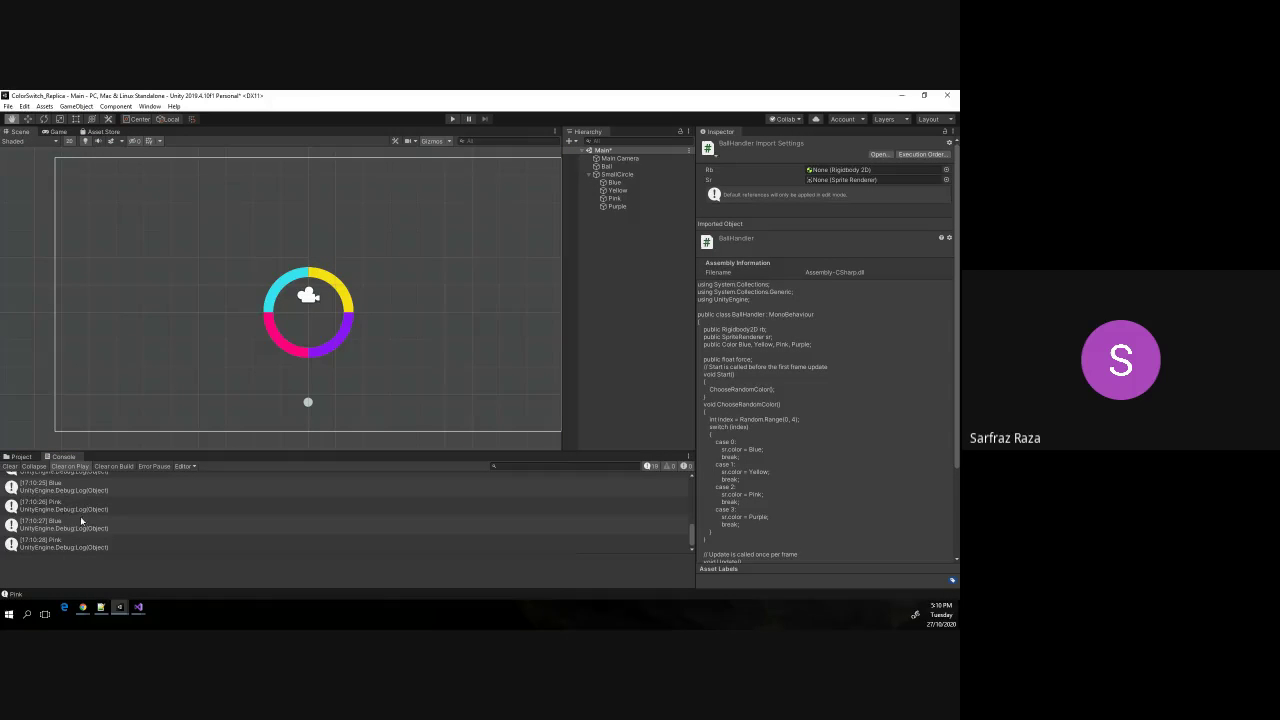
Turn on Console Collapse so each colour appears once with a count.
left_click(33, 467)
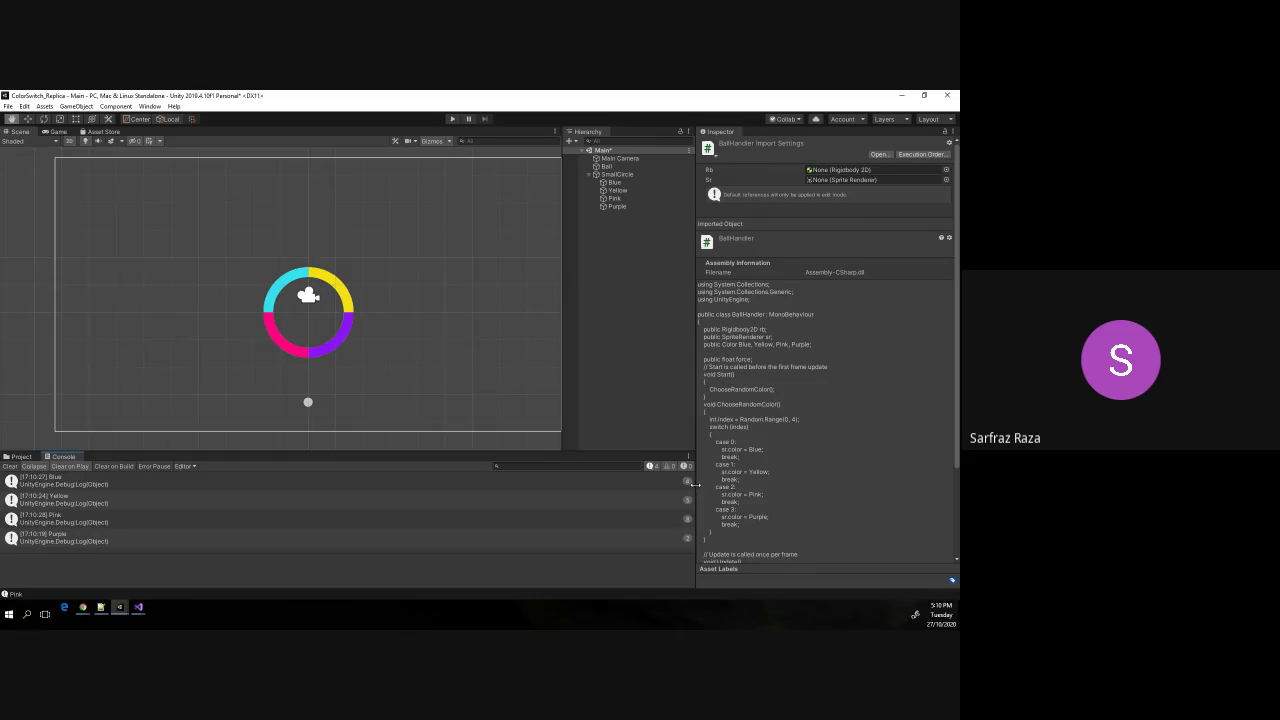
left_click_drag(695, 485, 309, 502)
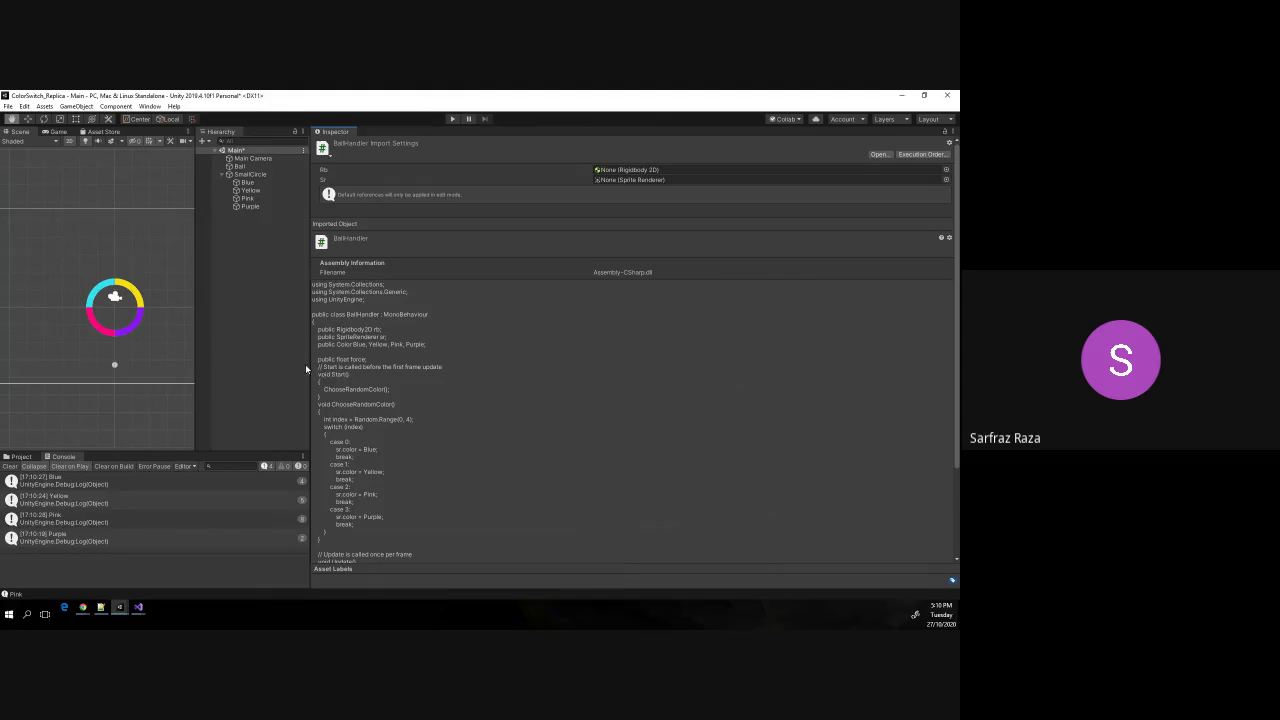
left_click_drag(309, 364, 813, 416)
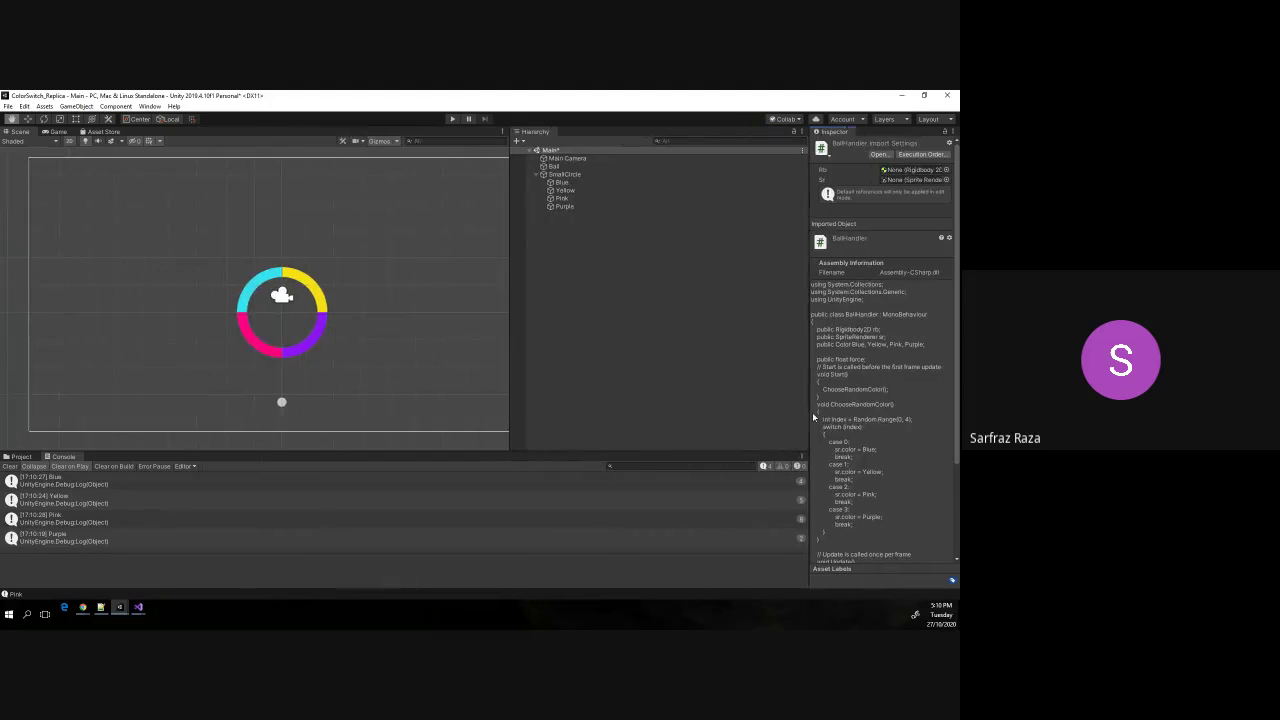
Delete and restore the Debug.Log line in Visual Studio, then return to Unity.
key("alt+Tab")
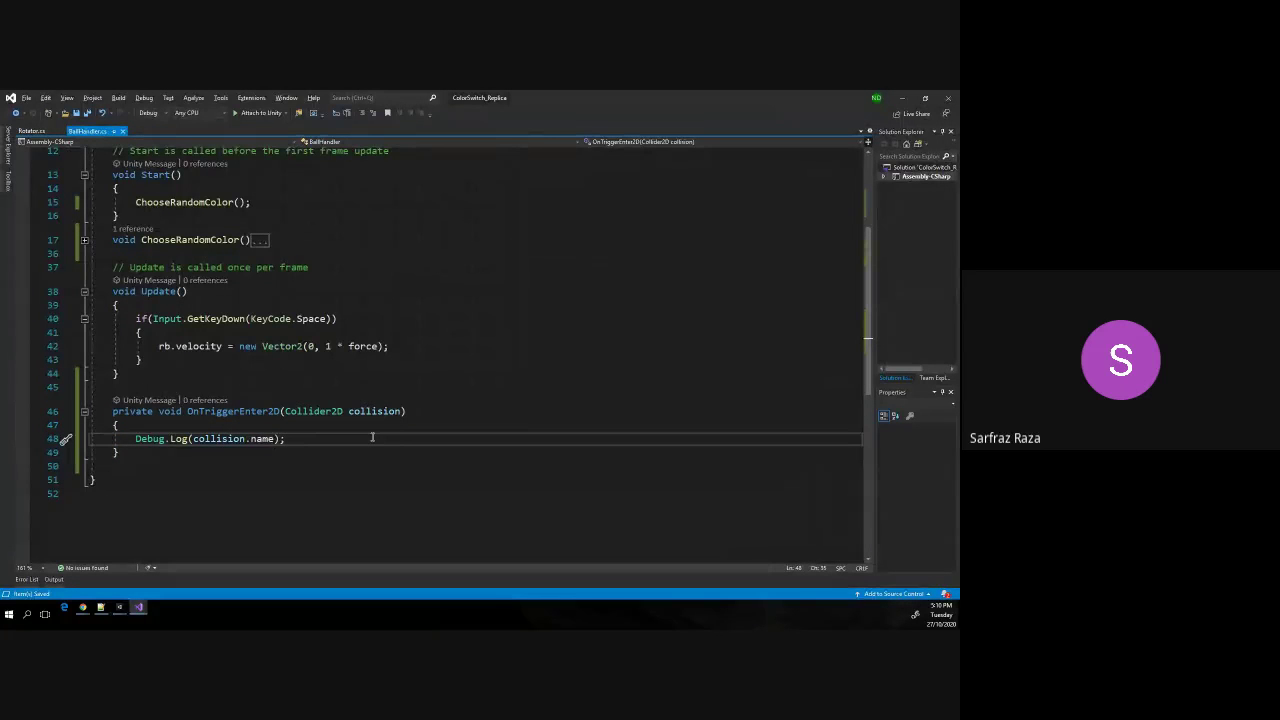
key("shift+Home")
key("BackSpace")
key("alt+Tab")
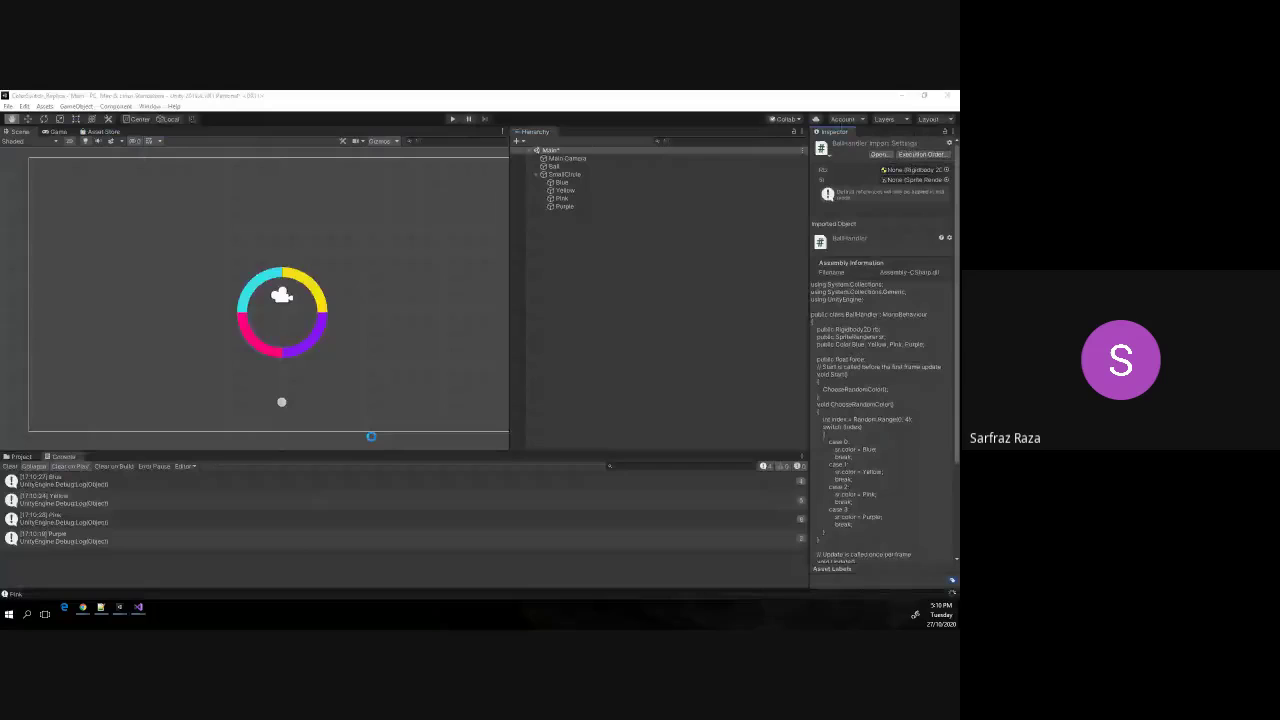
key("alt+Tab")
key("ctrl+z")
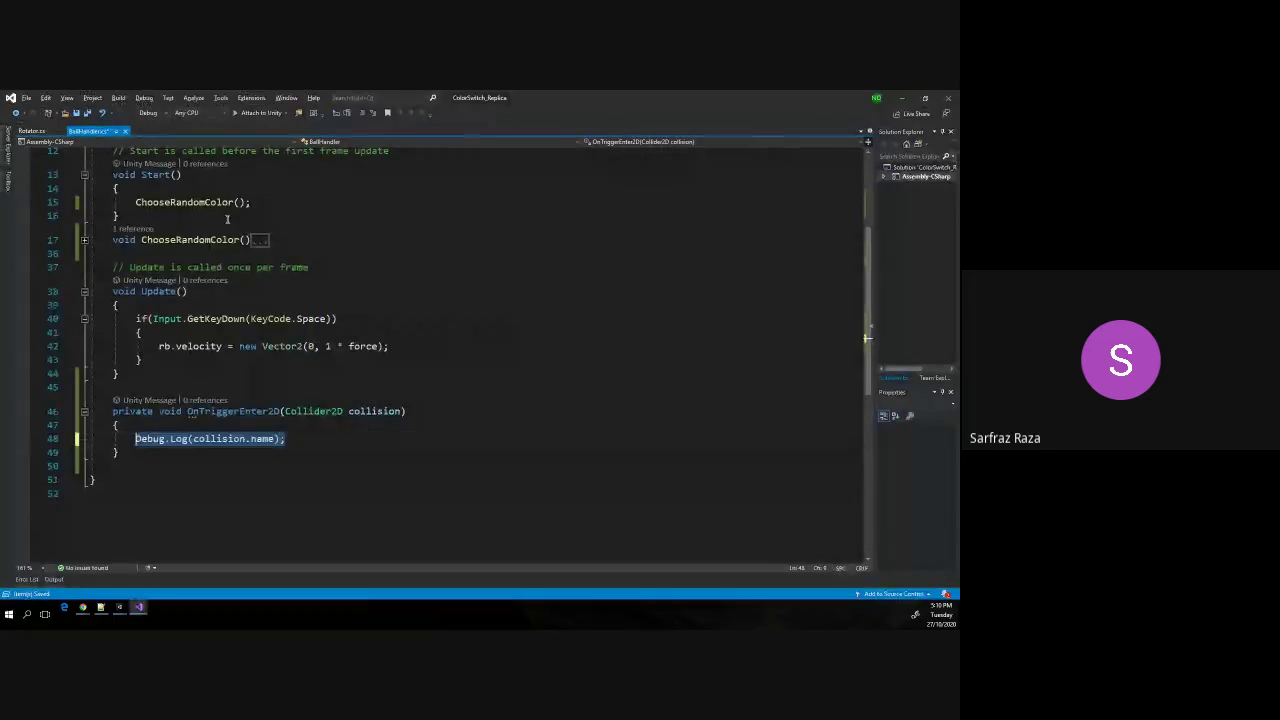
key("alt+Tab")
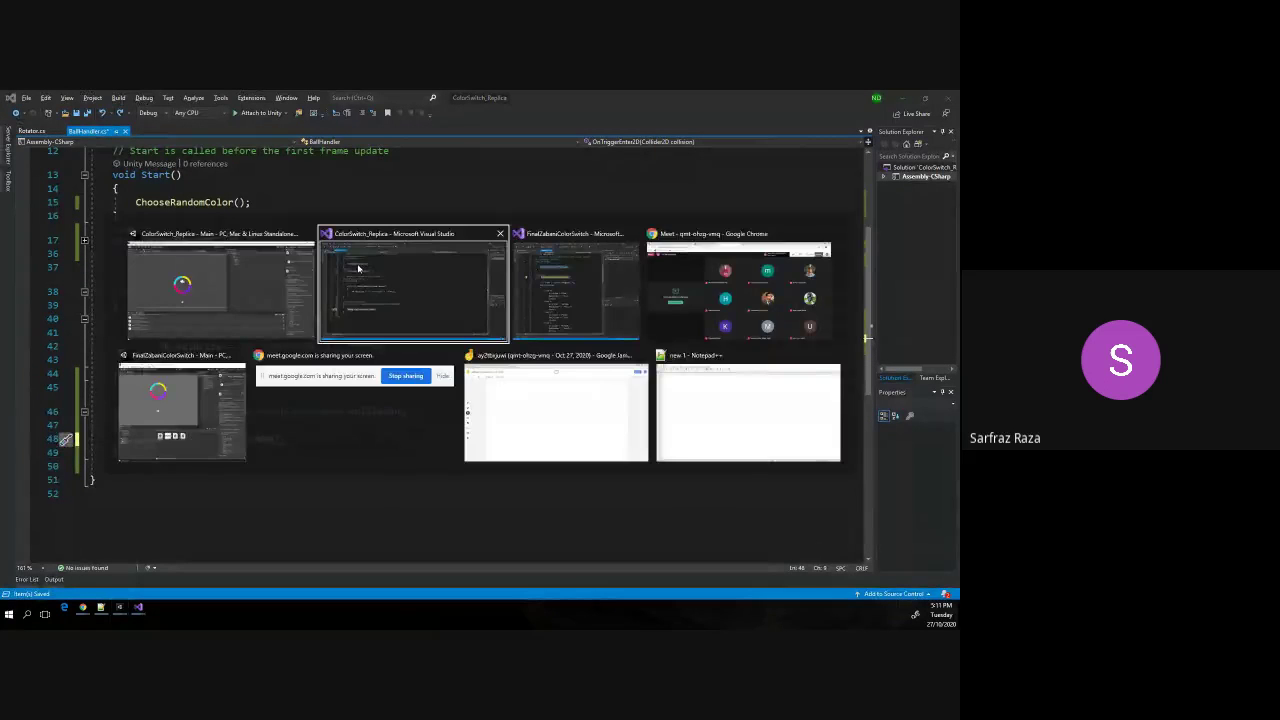
key("alt+Tab")
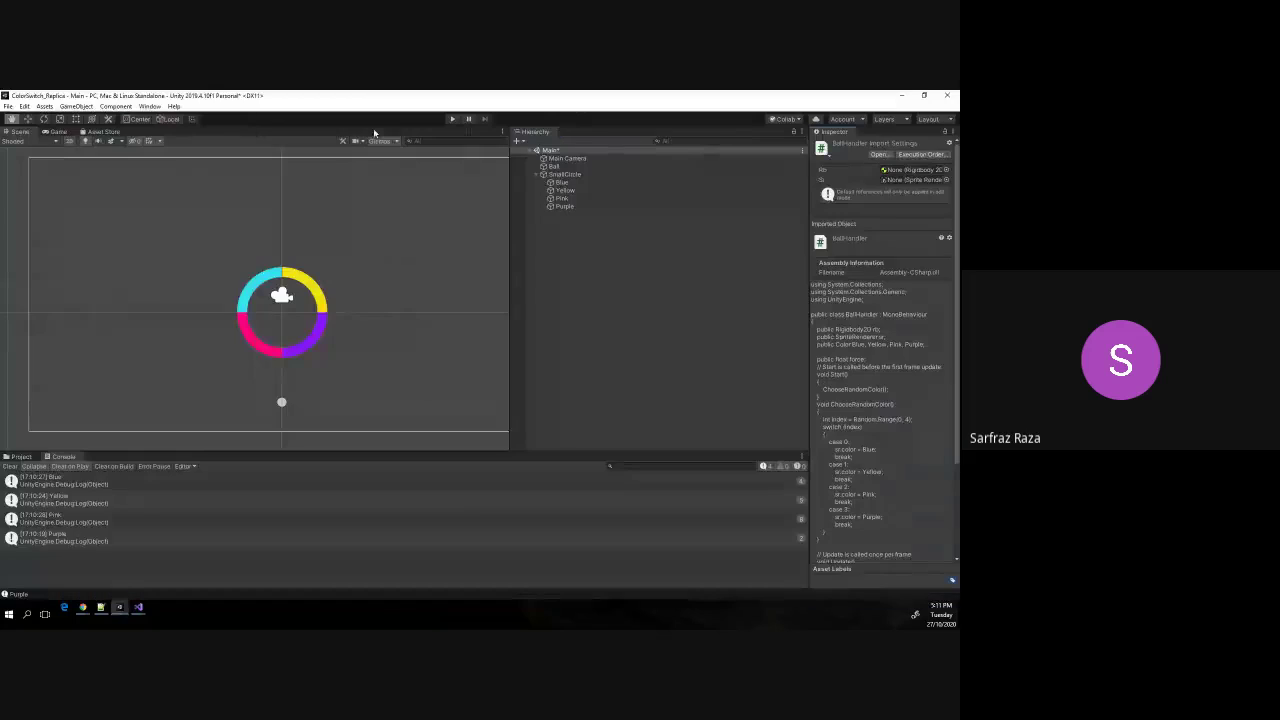
Run and stop the game twice with an empty Console, then go back to BallHandler.
left_click(454, 119)
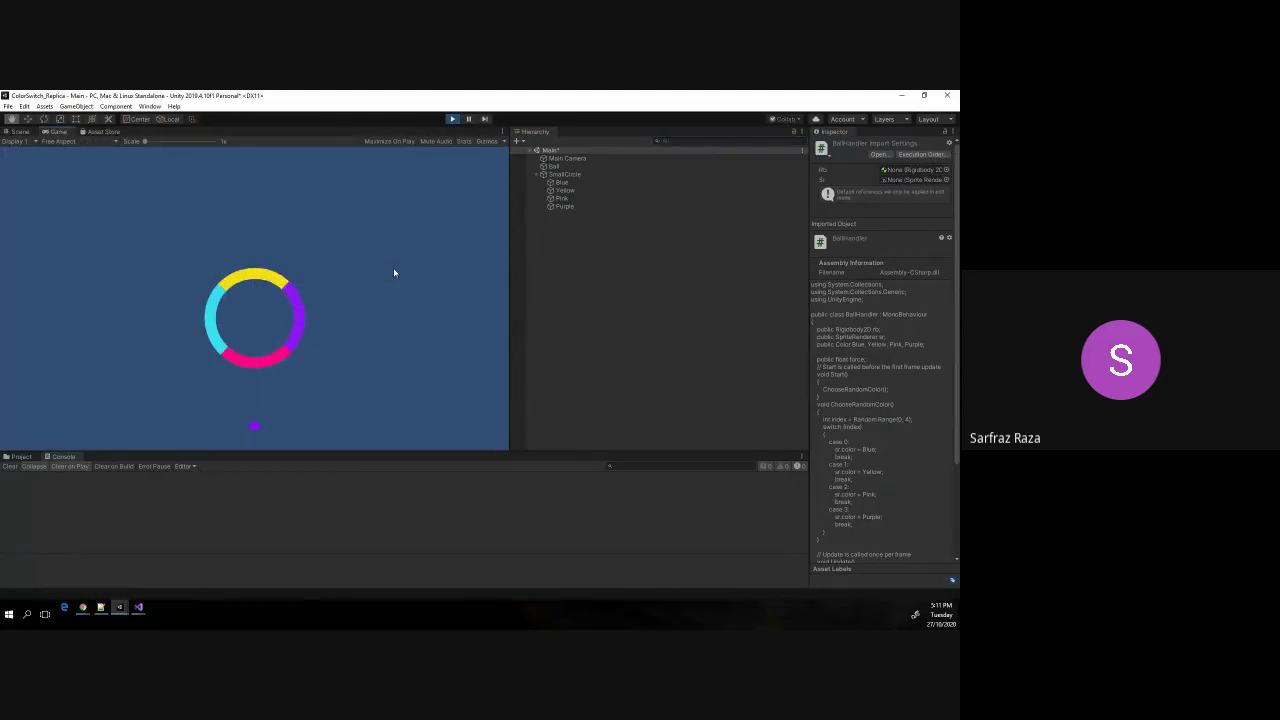
left_click(455, 121)
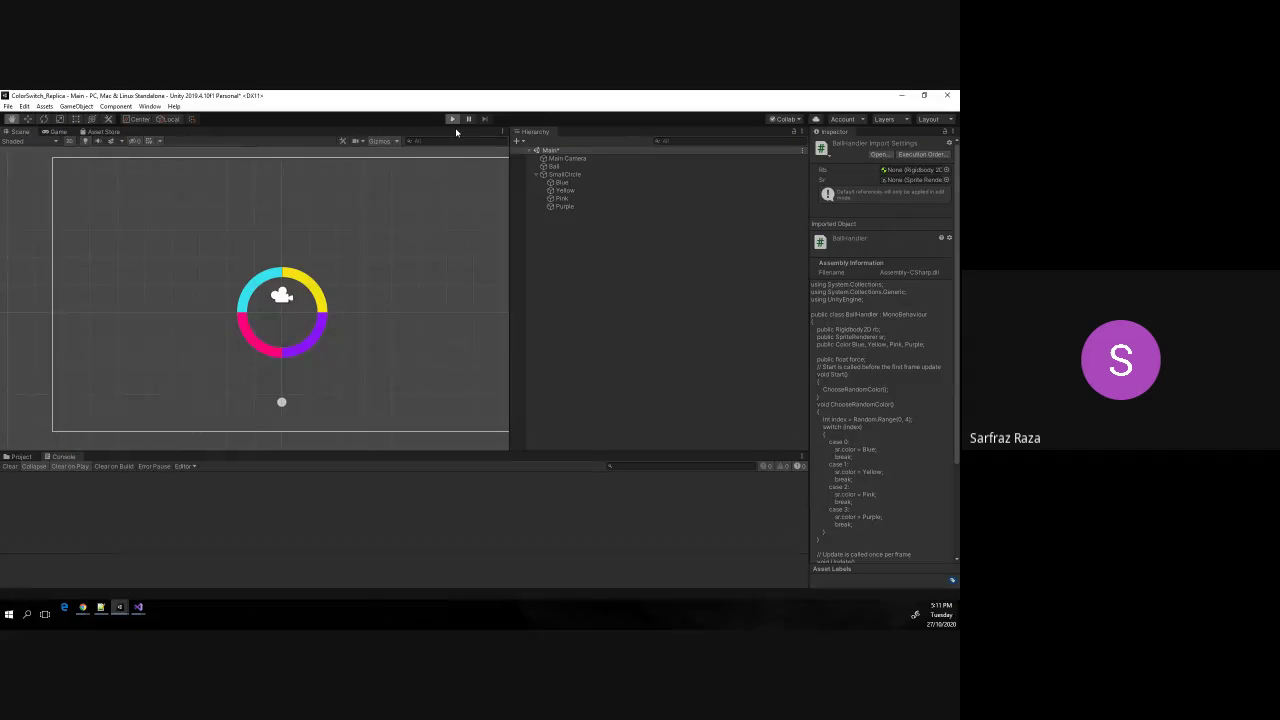
left_click(455, 125)
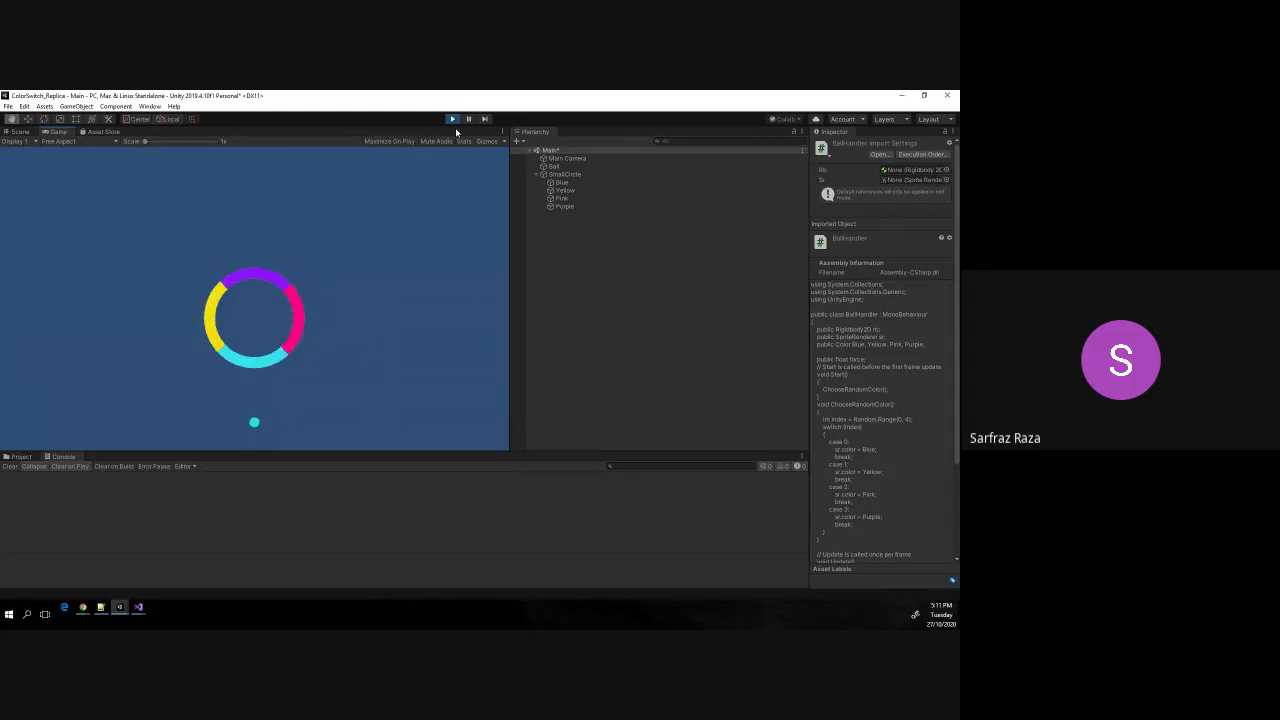
left_click(453, 120)
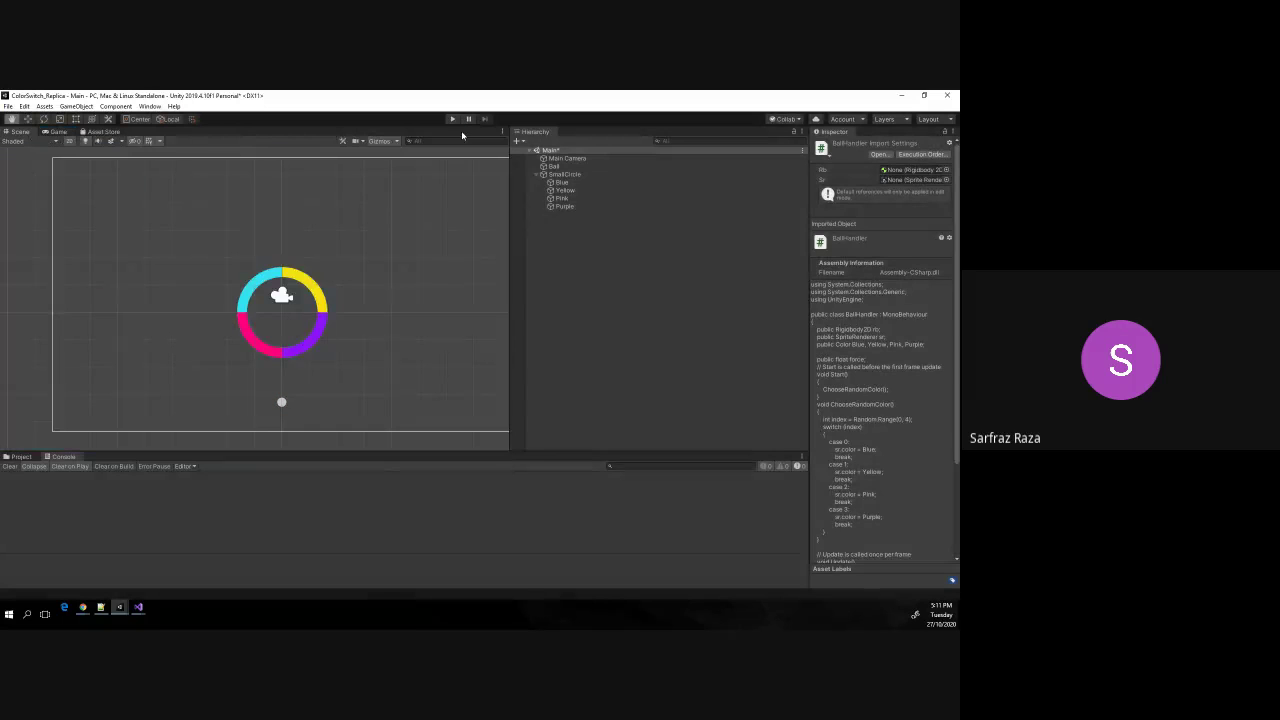
key("alt+Tab")
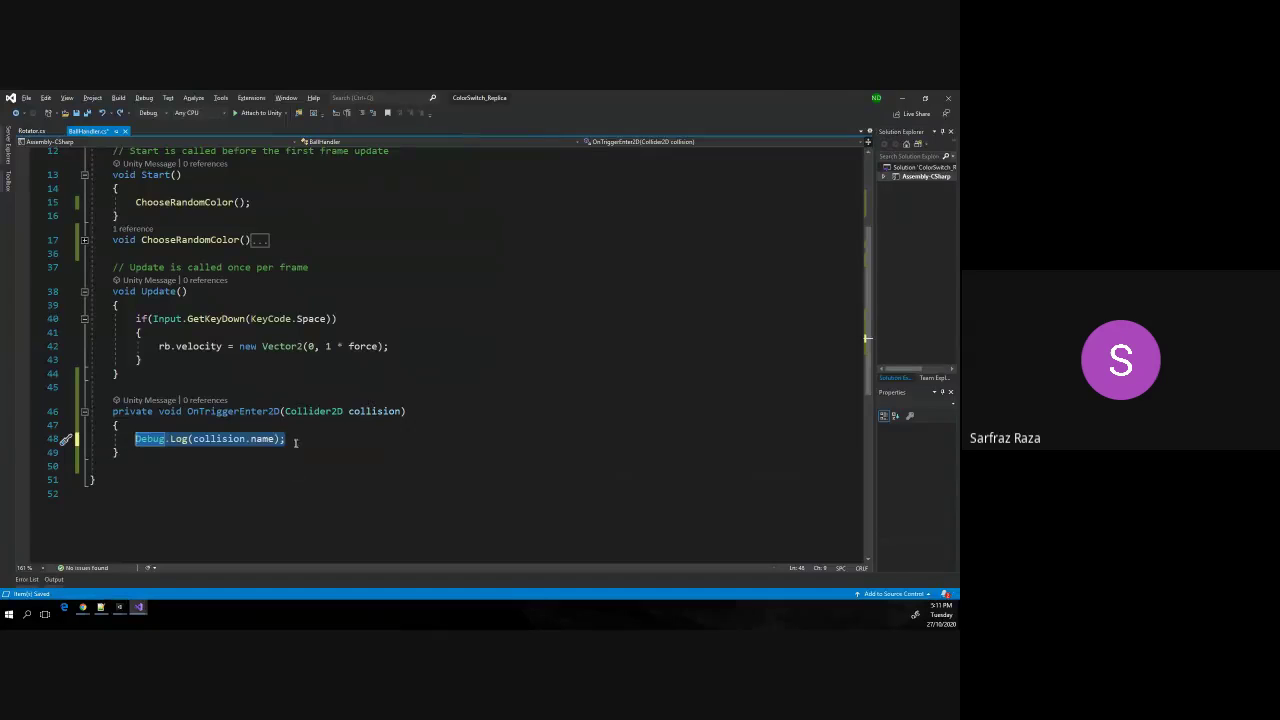
Delete the Debug.Log statement on line 48 so OnTriggerEnter2D is empty.
left_click(294, 440)
key("shift+Home")
key("BackSpace")
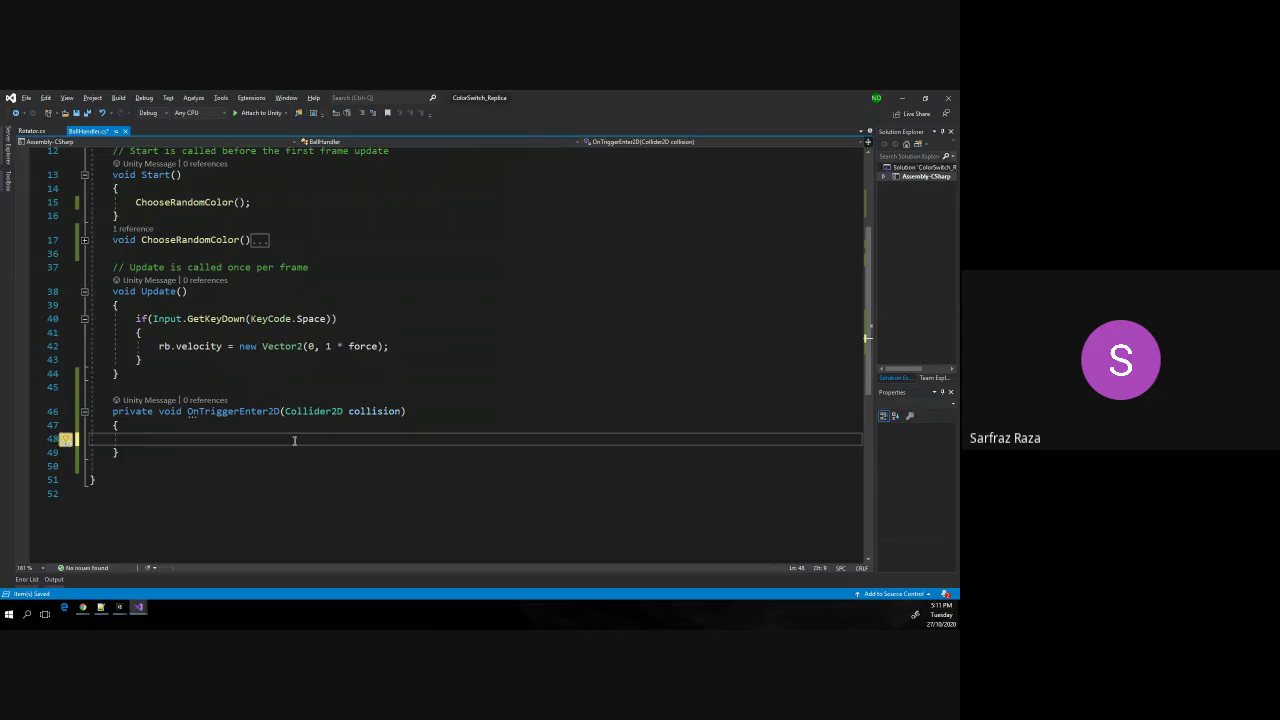
Switch between Visual Studio and Unity, ending in the Unity editor.
key("alt+Tab")
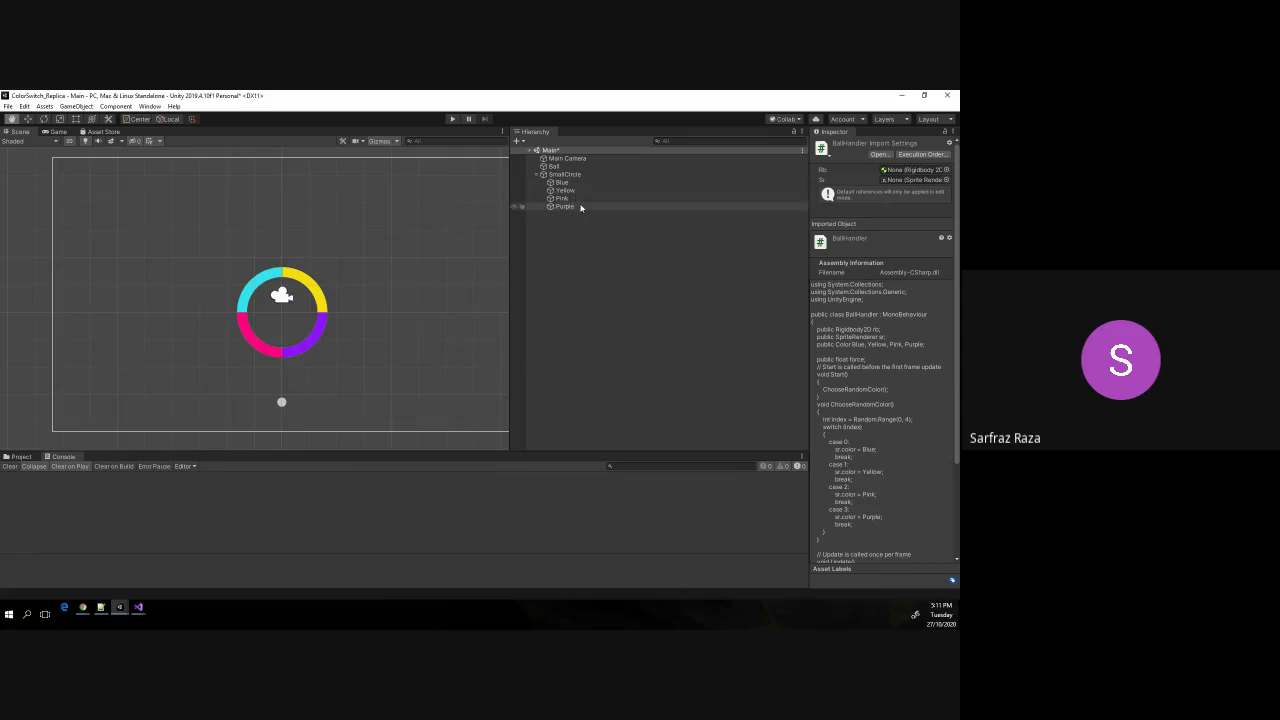
key("alt+Tab")
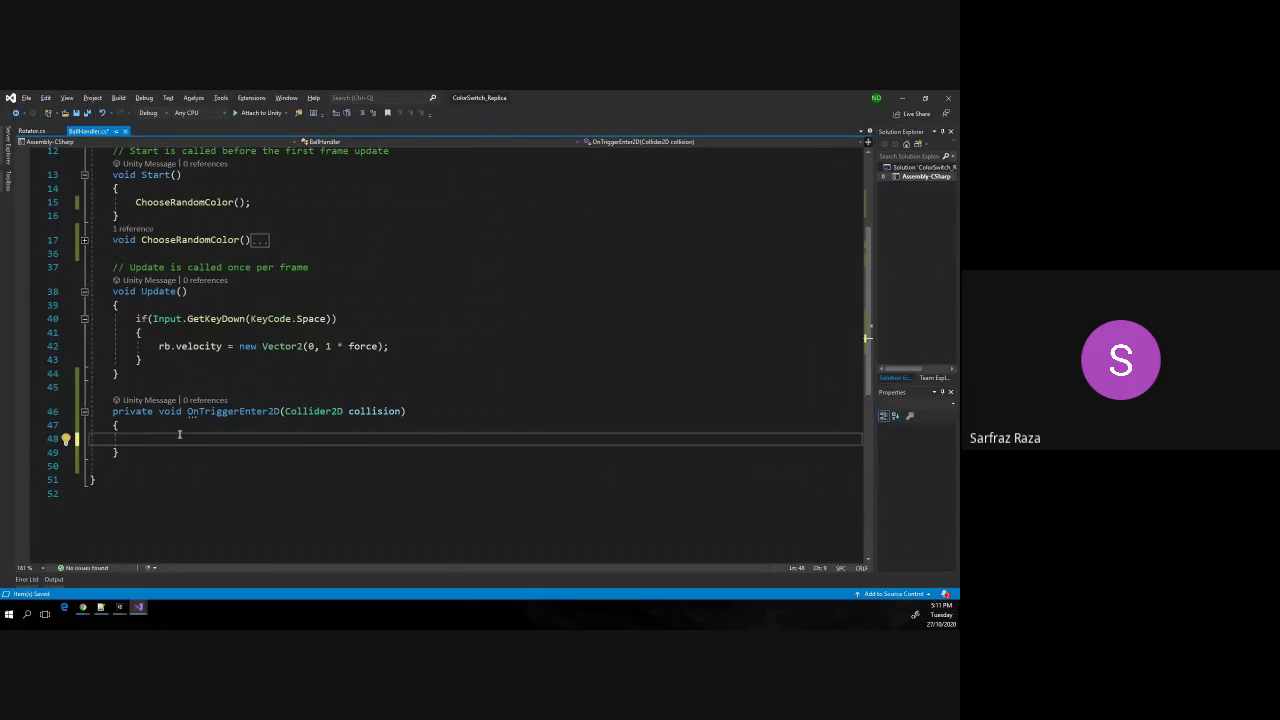
key("alt+Tab")
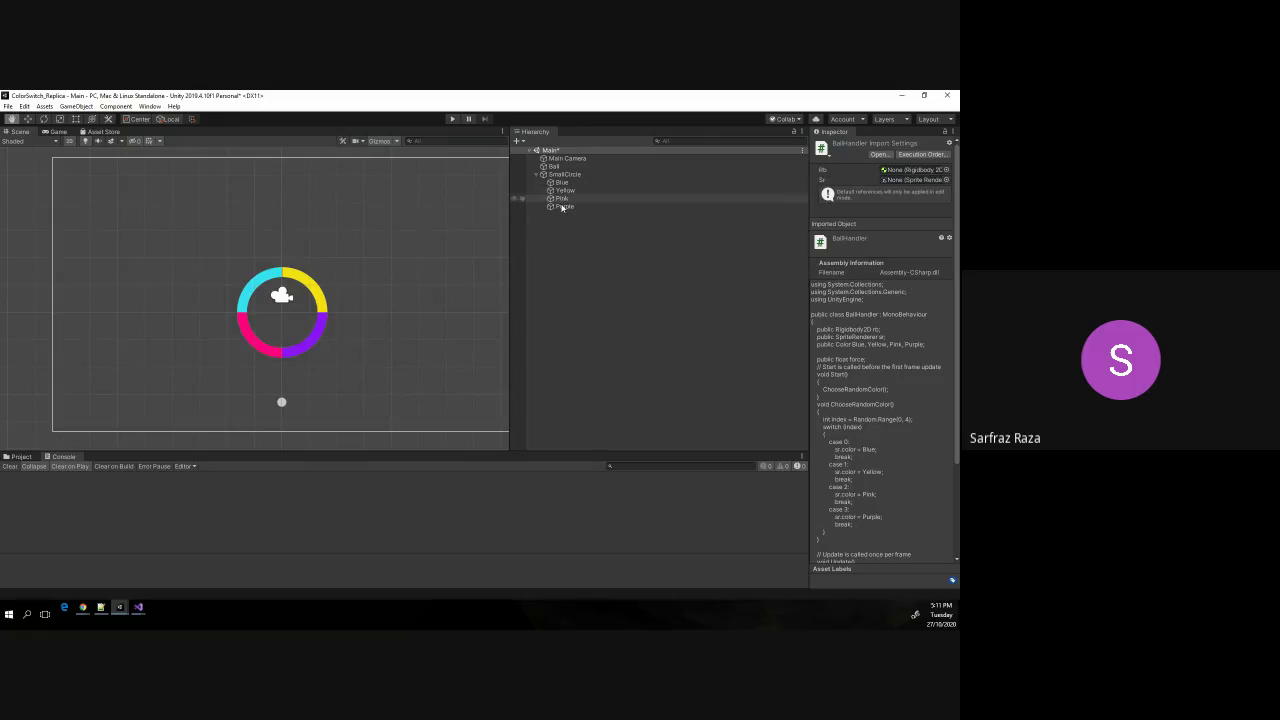
key("alt+Tab")
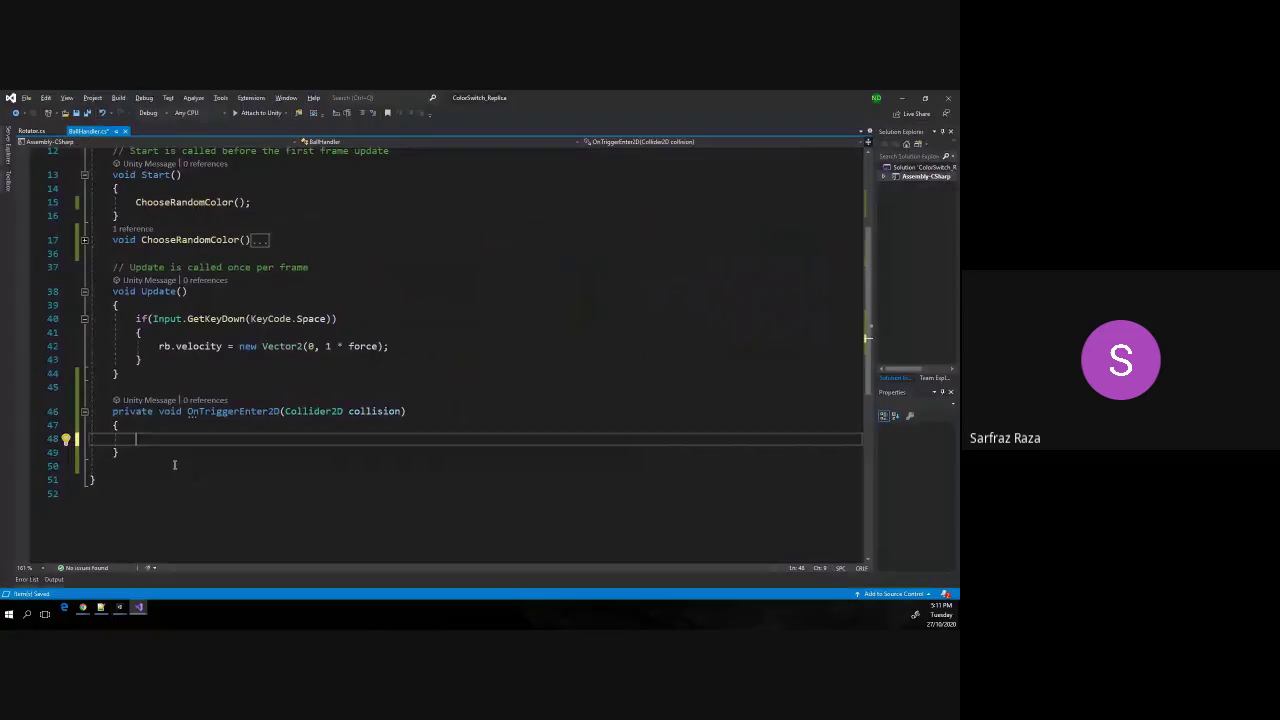
key("alt+Tab")
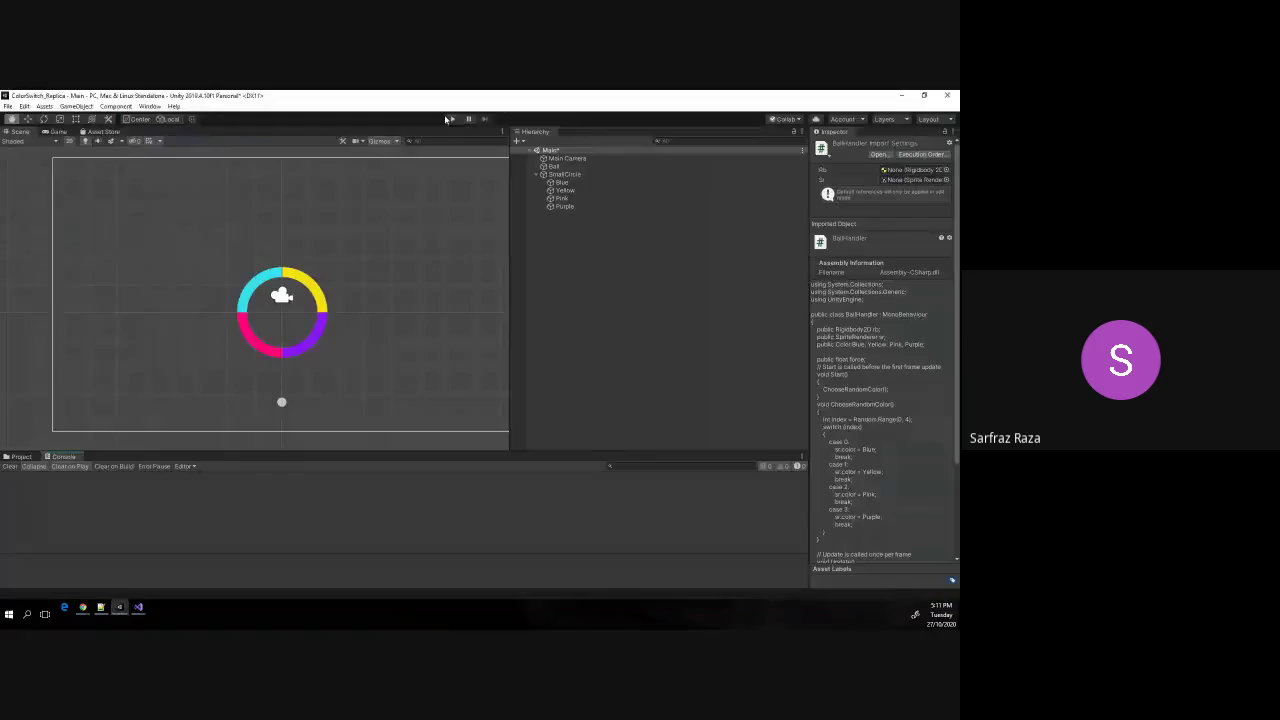
Start a first play test, focus the Game view, stop it and come back to Unity.
left_click(449, 119)
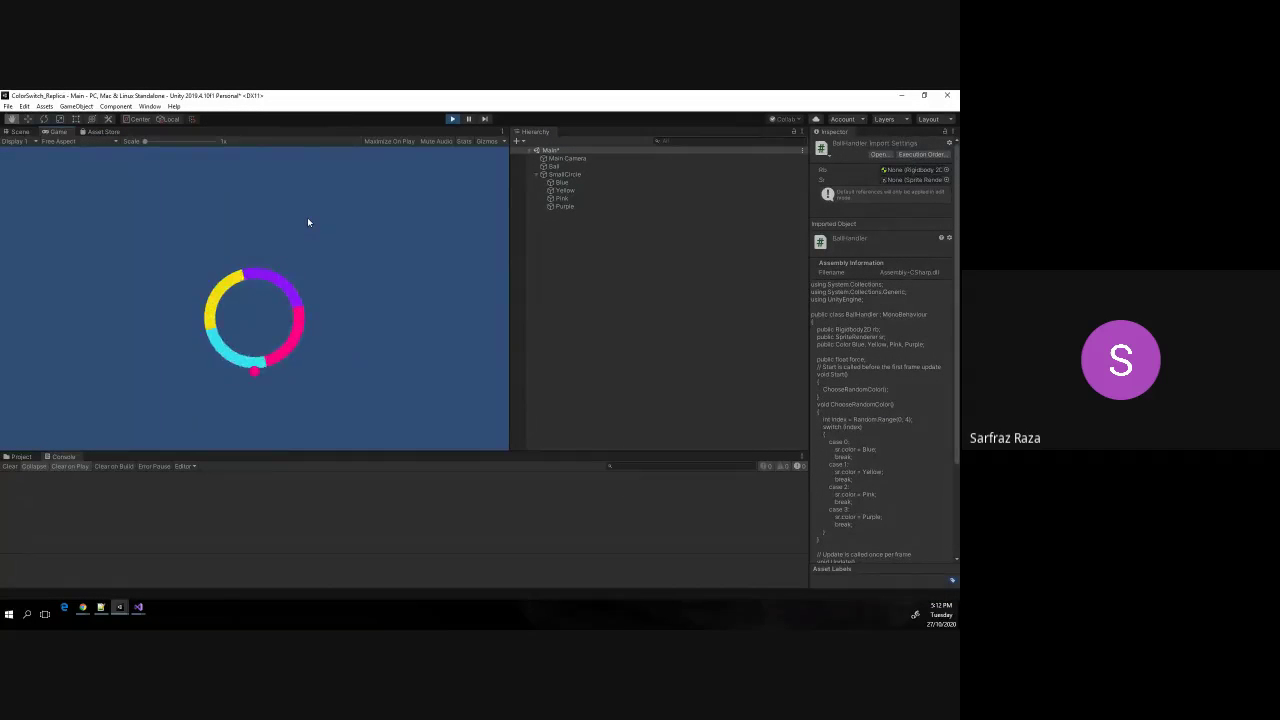
left_click(223, 257)
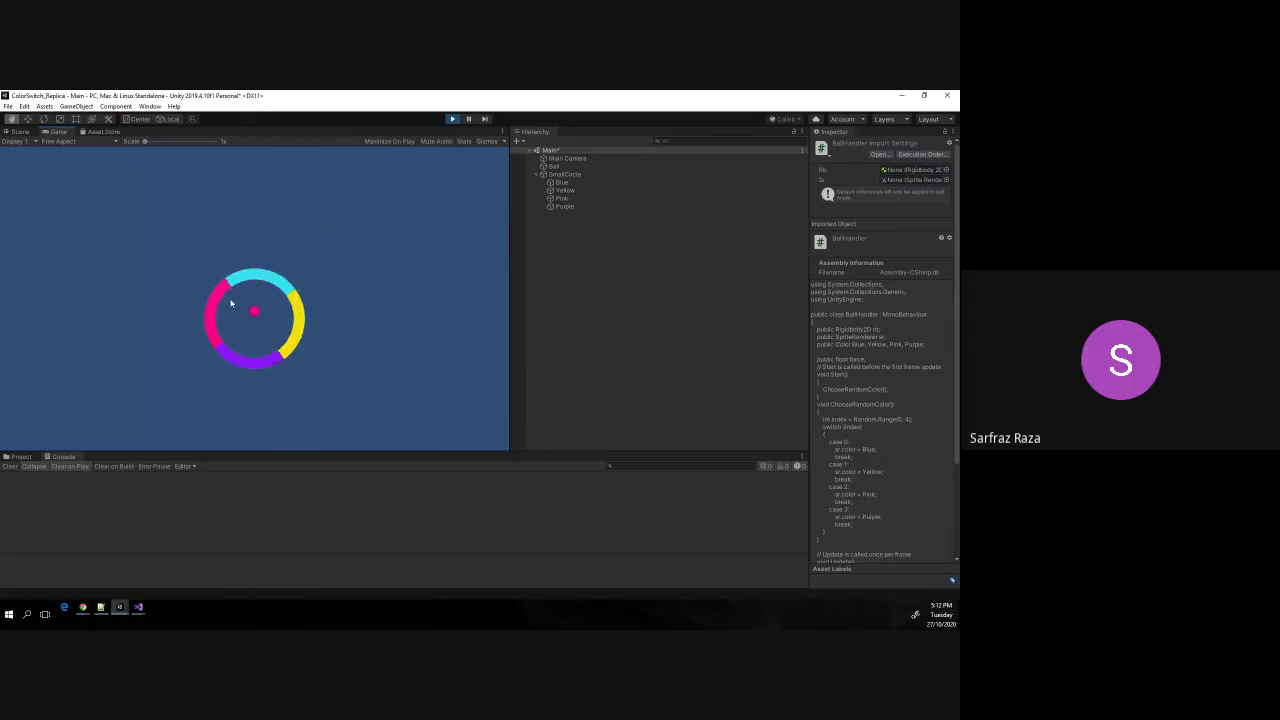
key("ctrl+p")
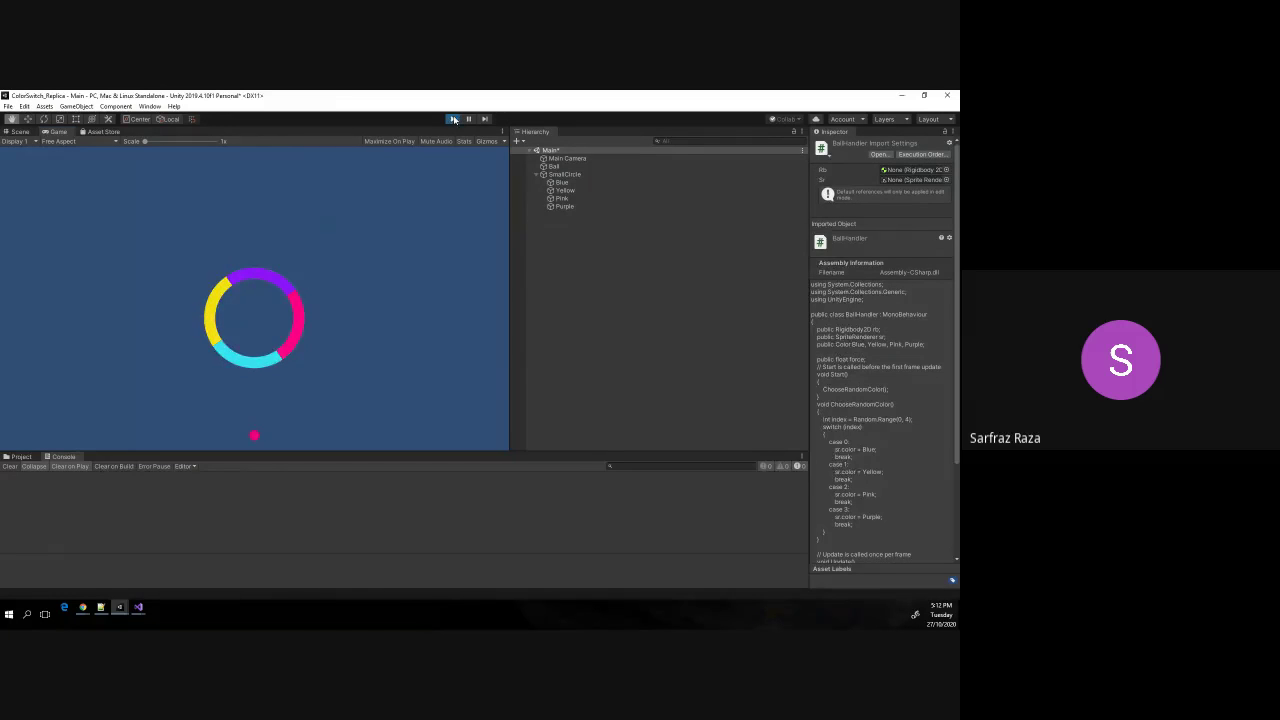
key("alt+Tab")
key("alt+space")
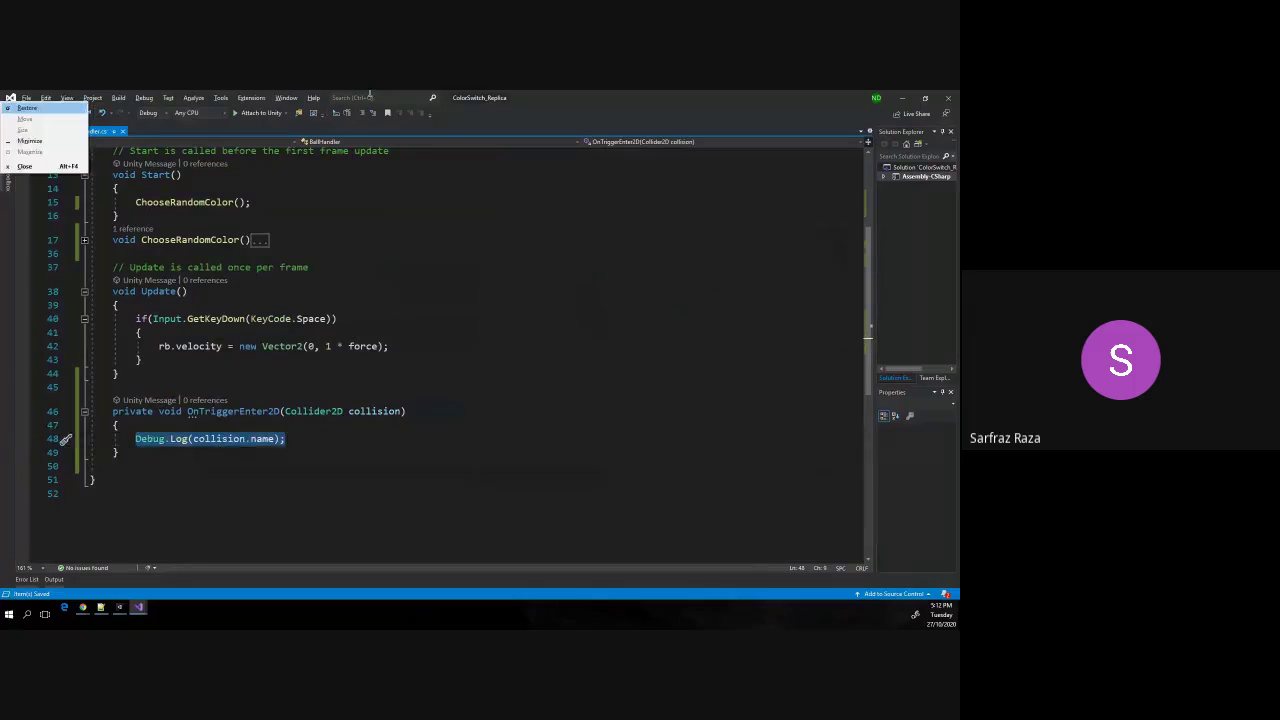
key("Escape")
key("alt+Tab")
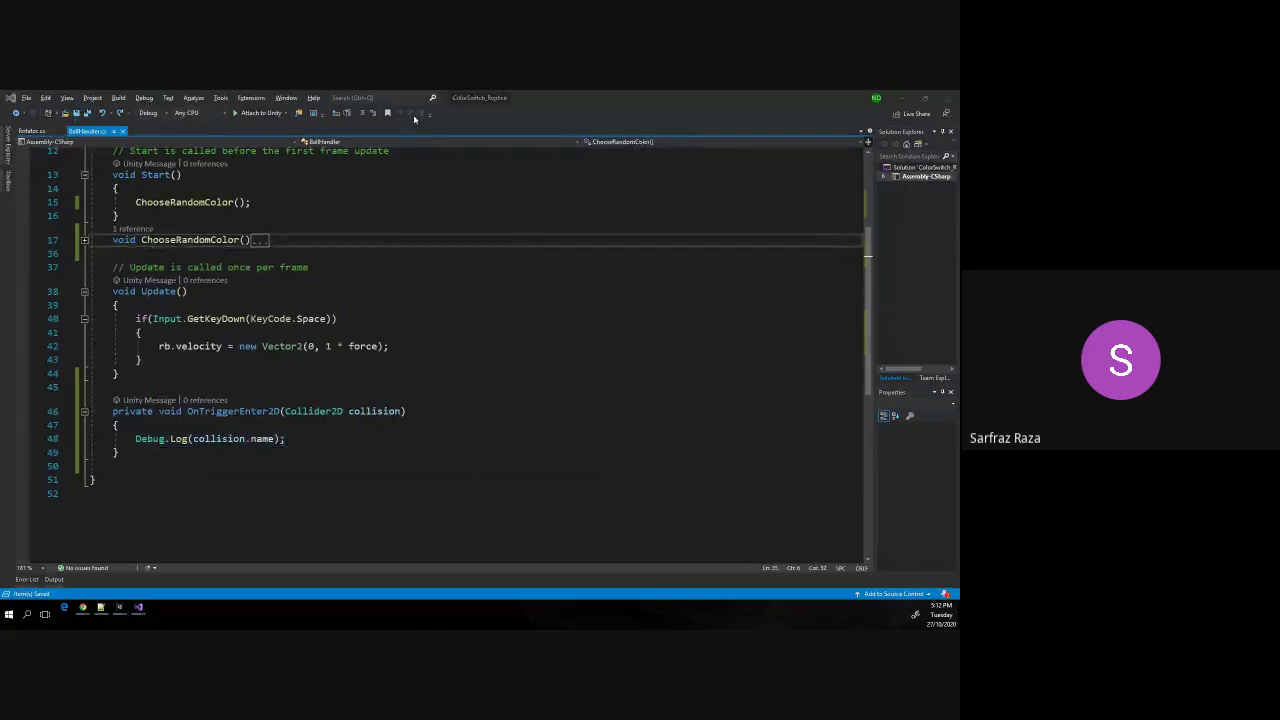
key("alt+Tab")
key("alt+Tab")
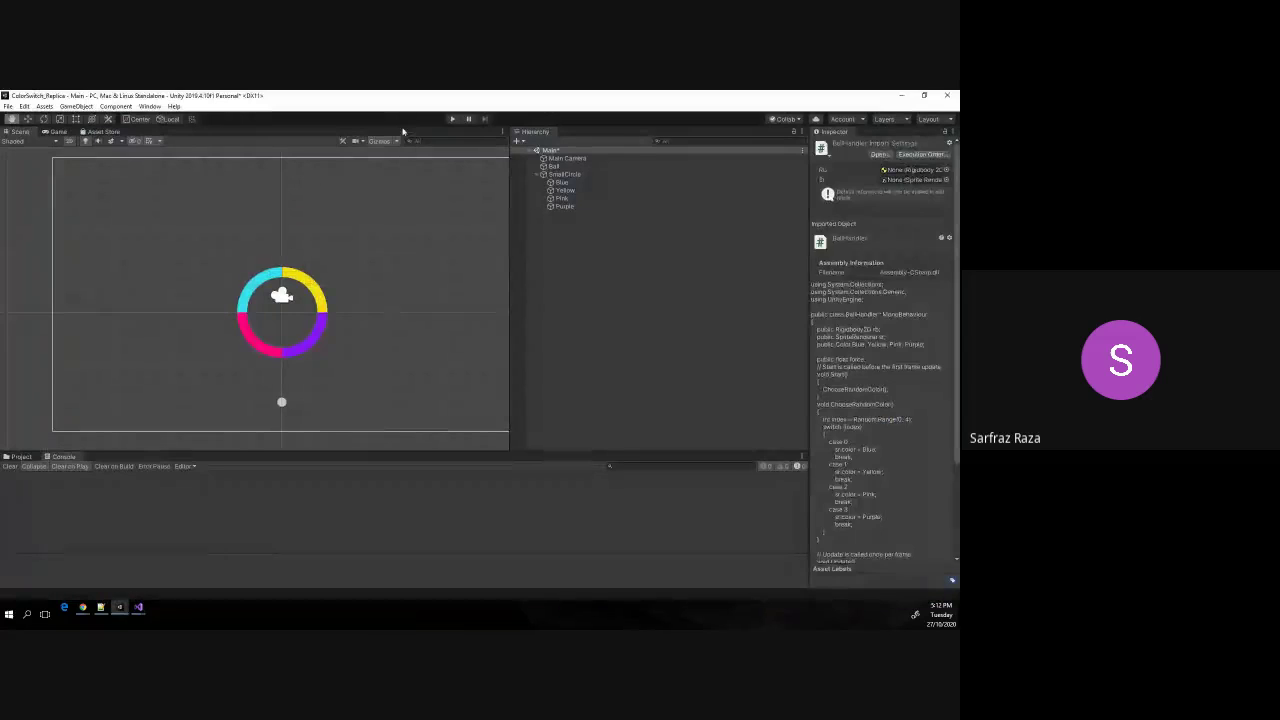
Replay and jump the ball twice through the ring, logging Blue, Yellow, Purple and Pink, then stop.
left_click(450, 120)
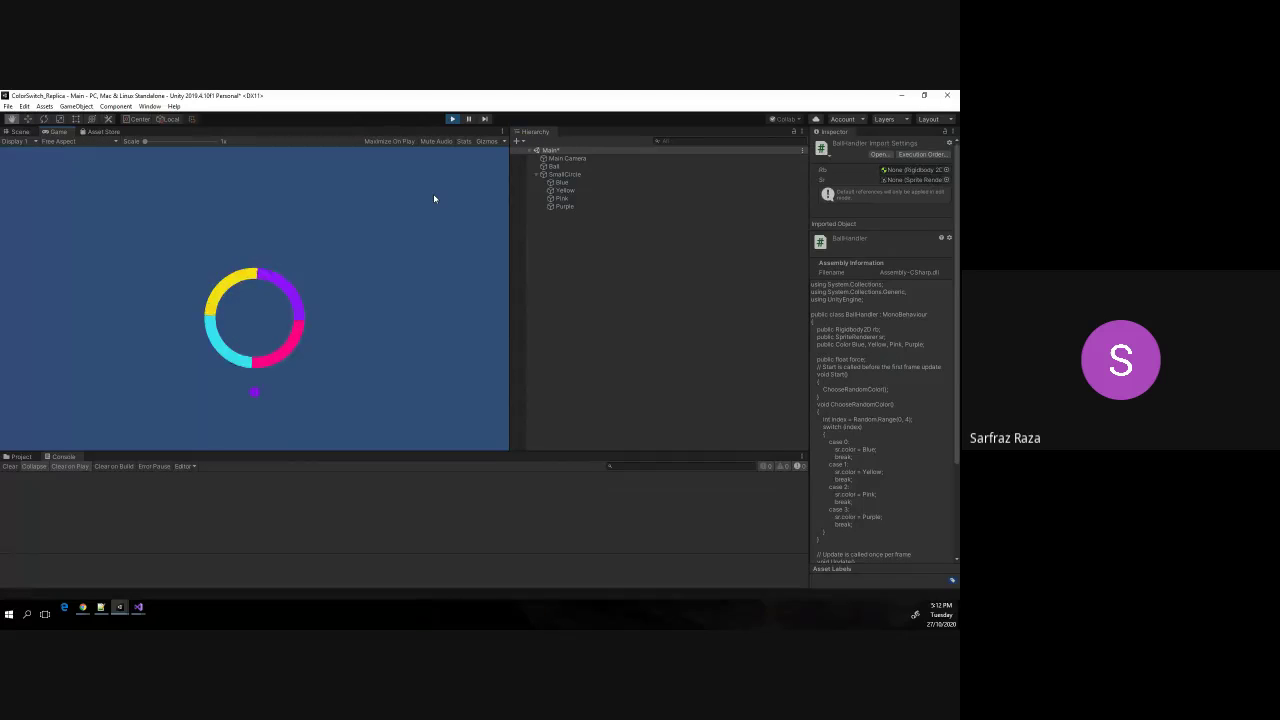
key("space")
key("space")
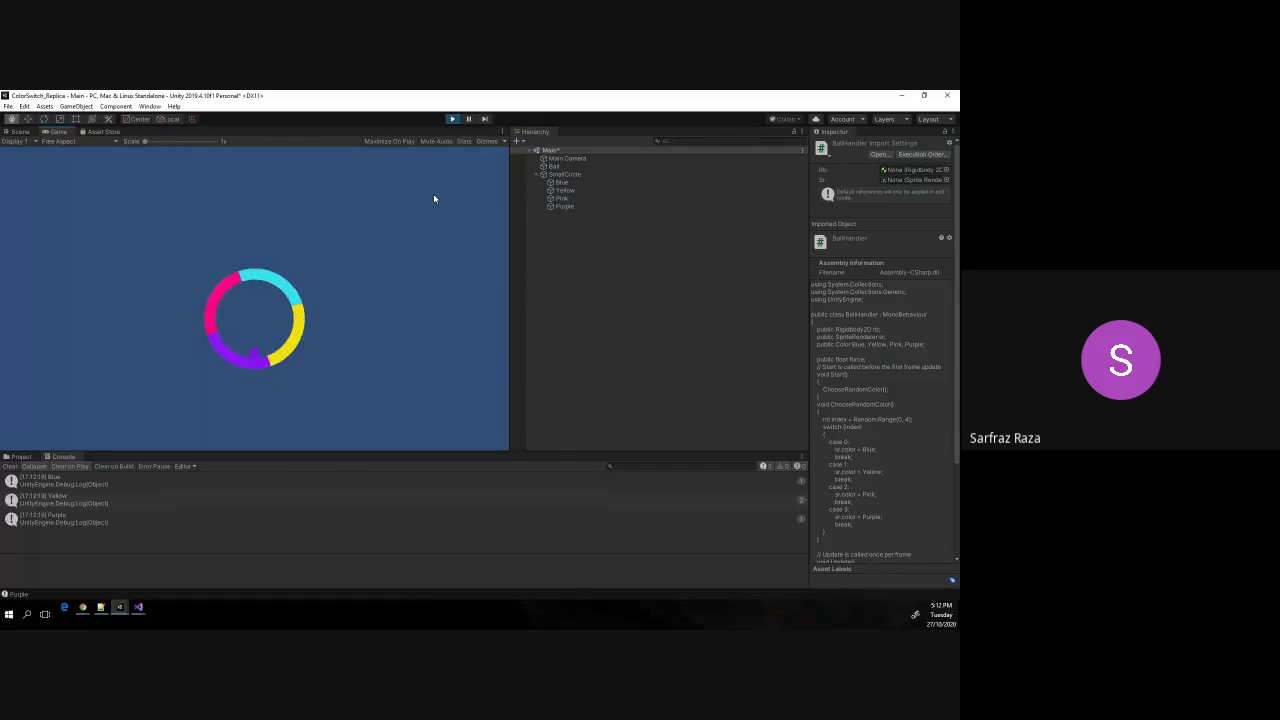
key("space")
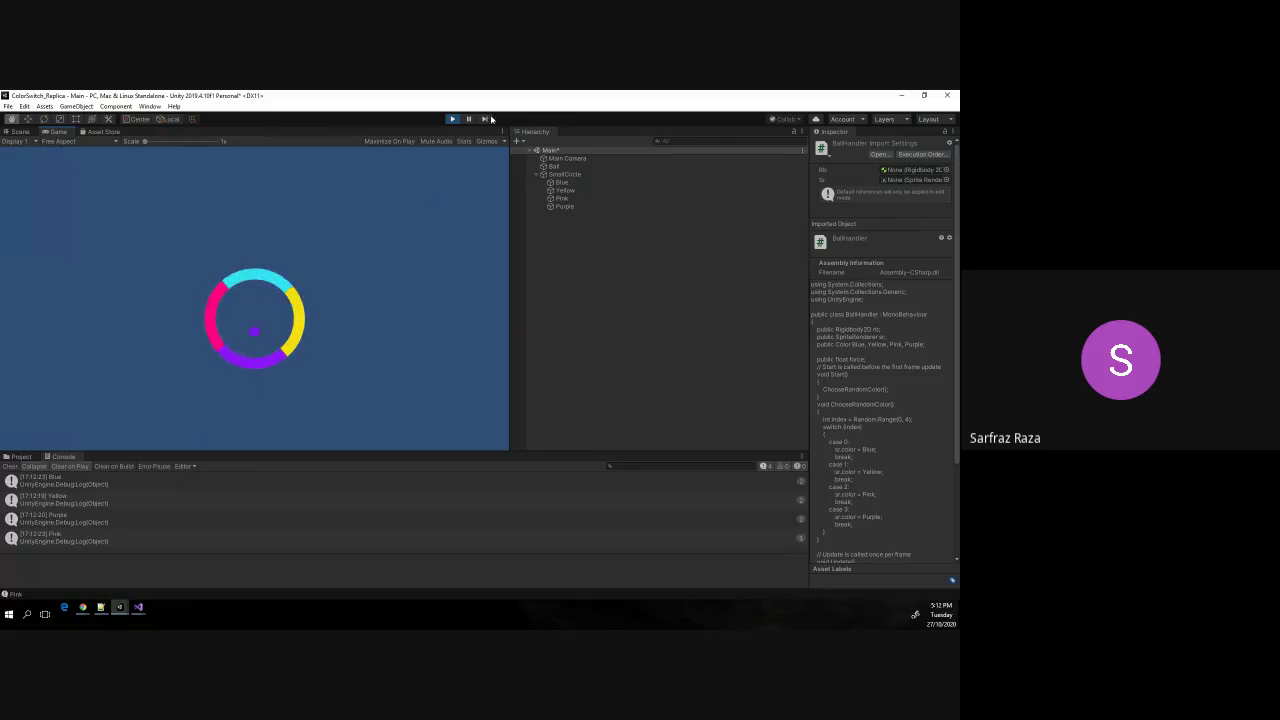
left_click(453, 120)
key("alt+Tab")
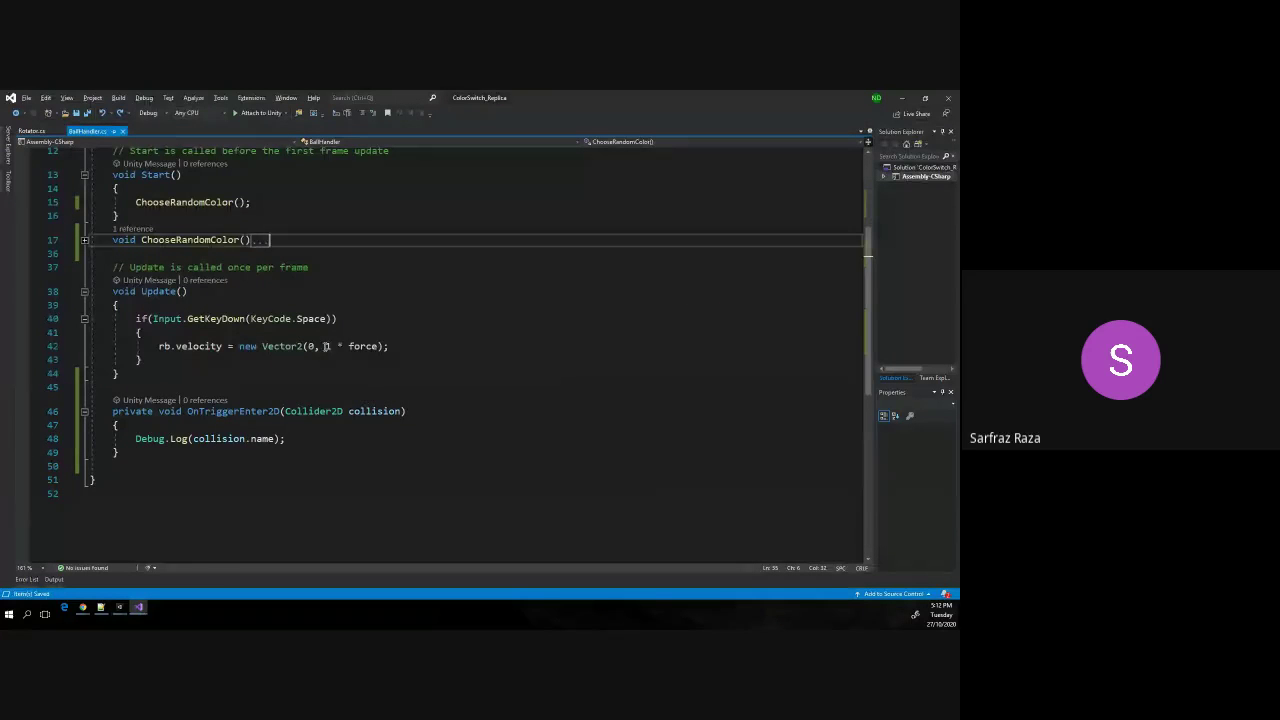
key("alt+Tab")
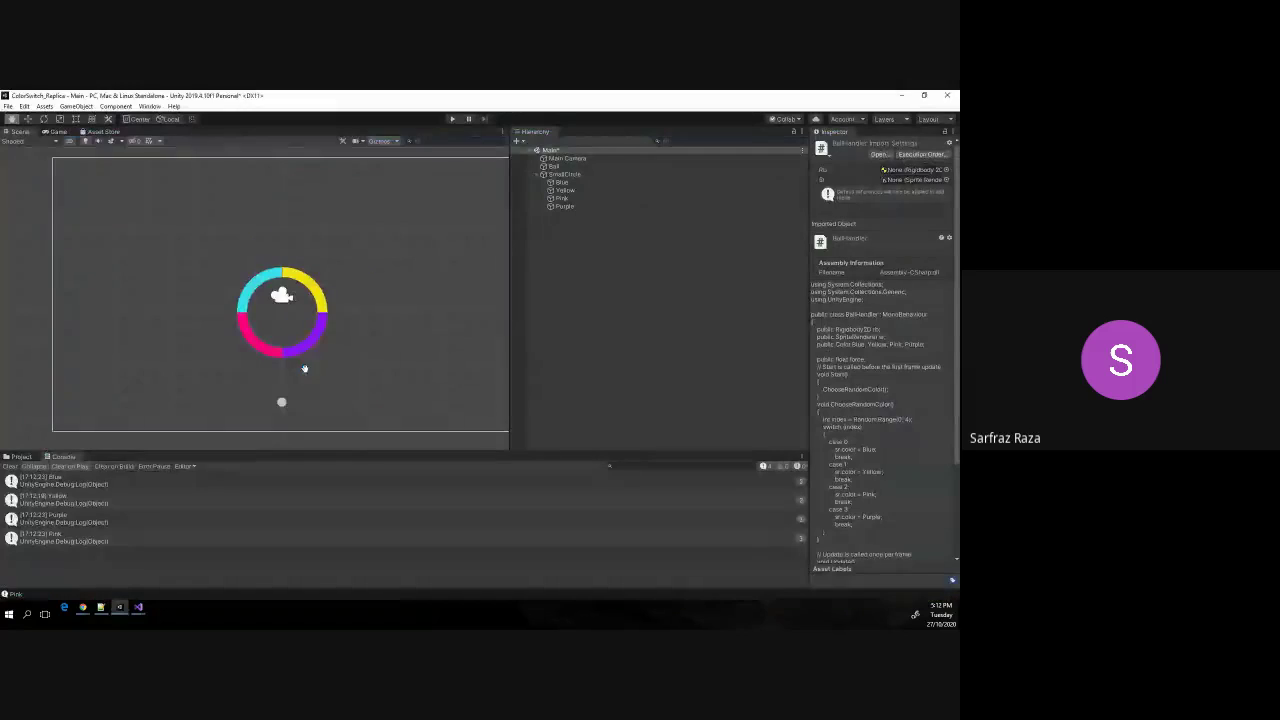
Select the Blue ring segment in the Hierarchy and show its Inspector Tag list, currently Untagged.
left_click(564, 190)
left_click(562, 199)
left_click(564, 206)
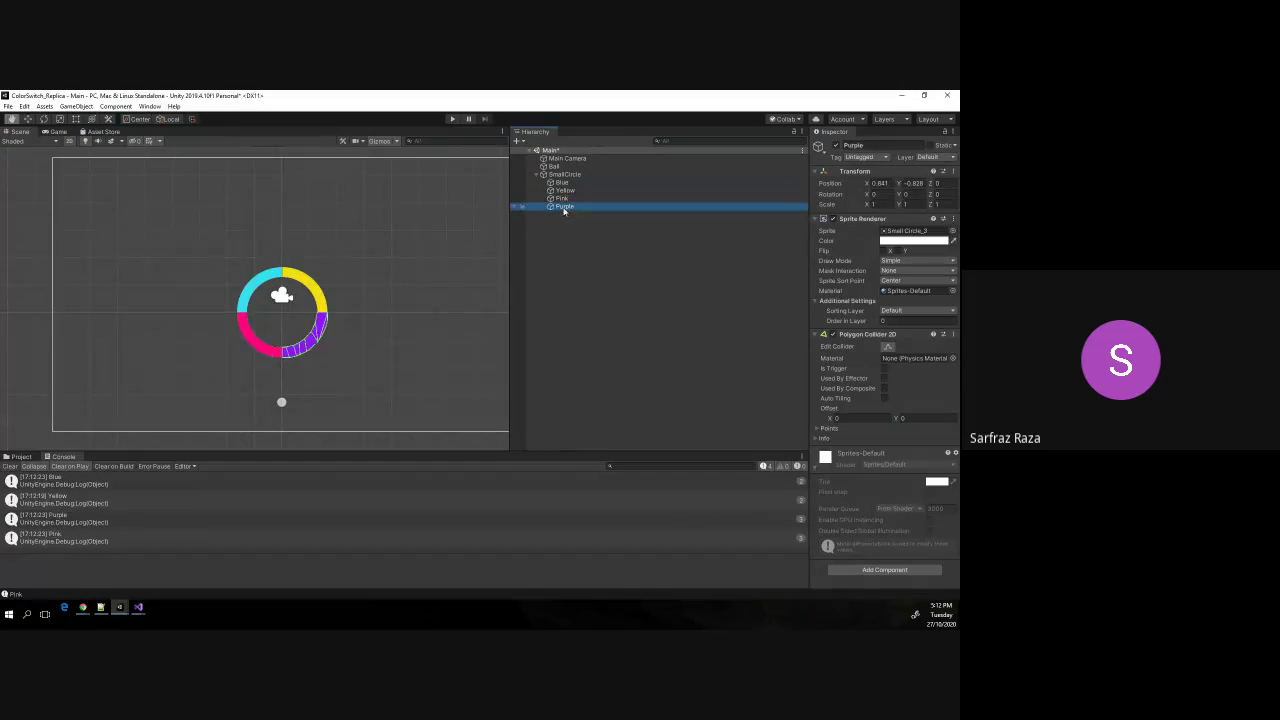
left_click(558, 184)
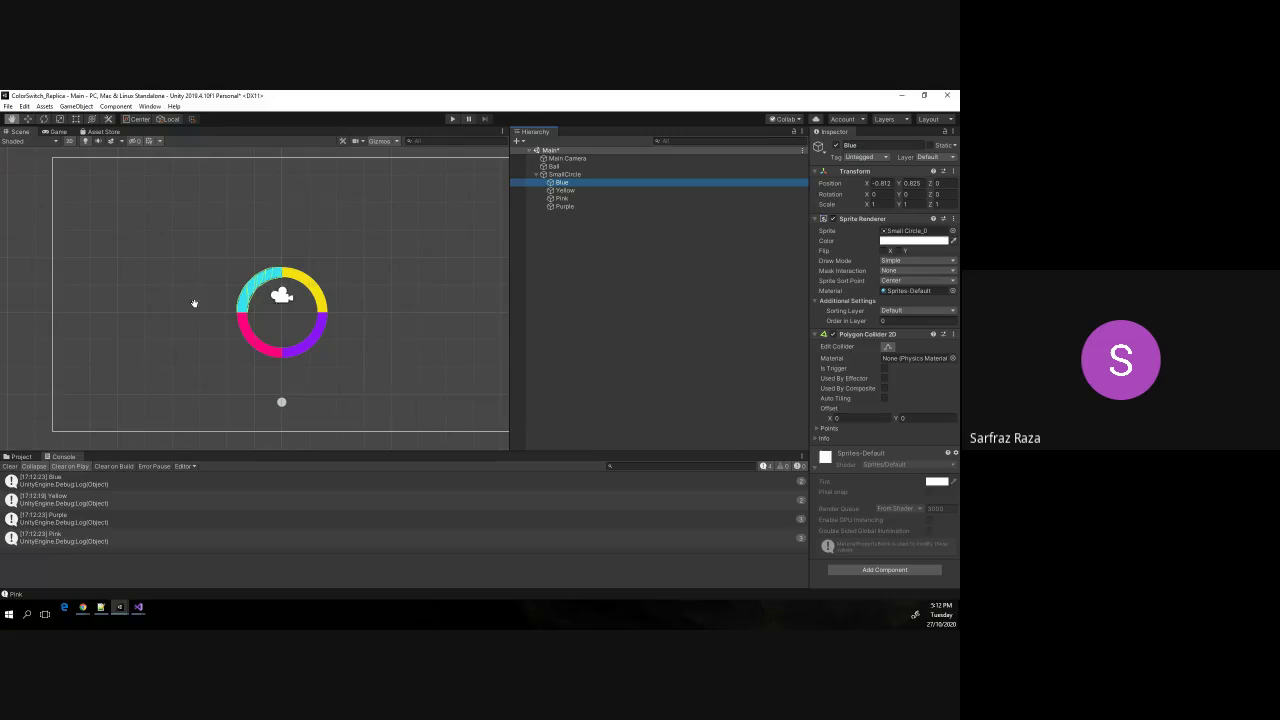
left_click(563, 183)
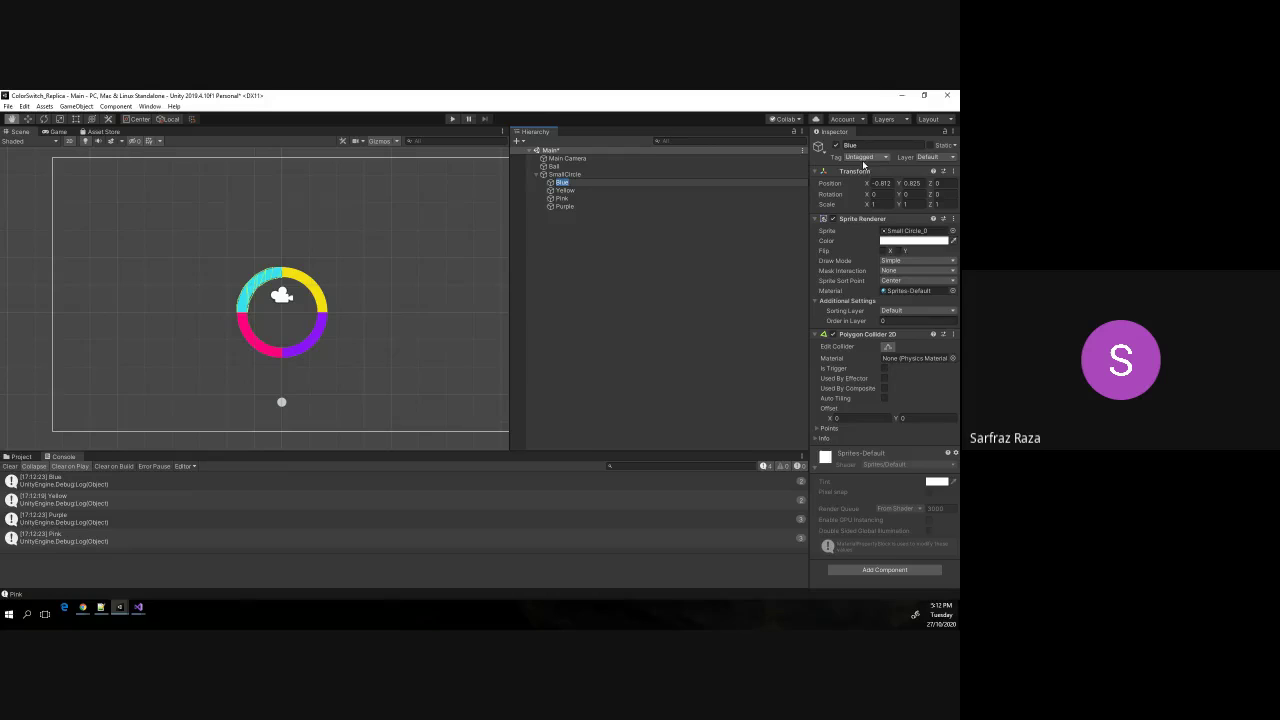
left_click(885, 157)
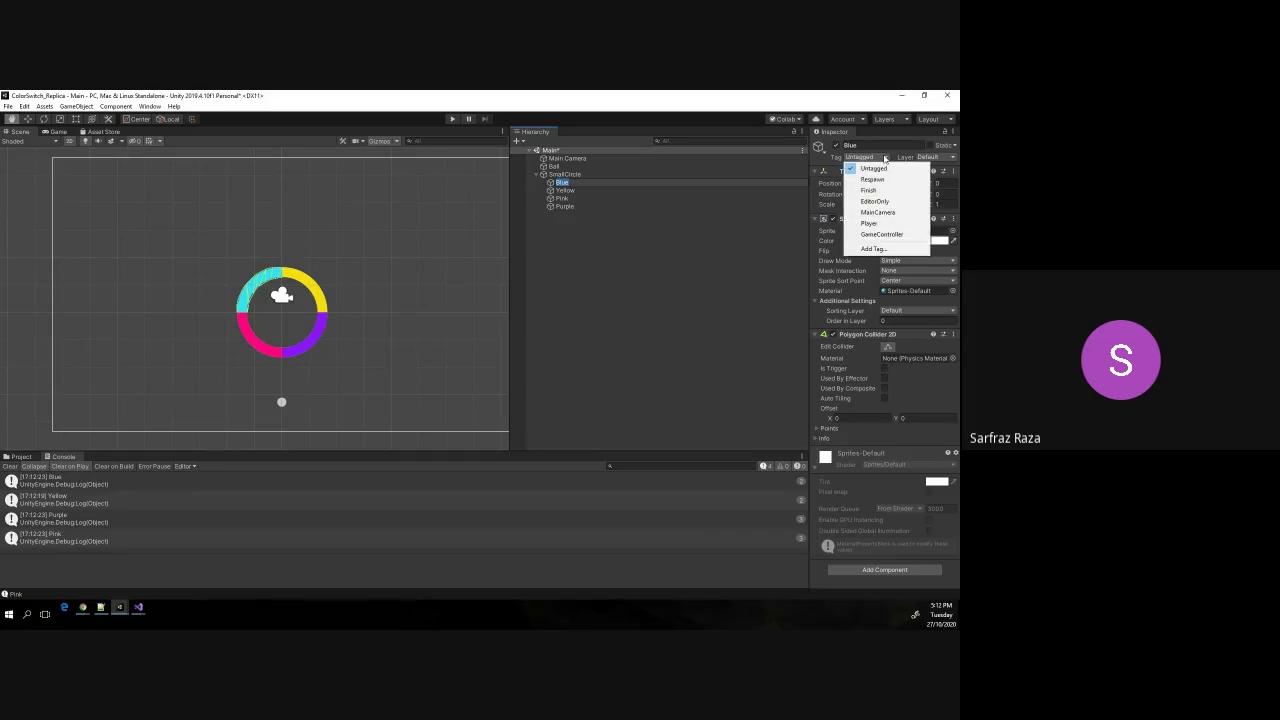
From Add Tag..., create the Blue and Yellow tags in Tags & Layers.
left_click(877, 250)
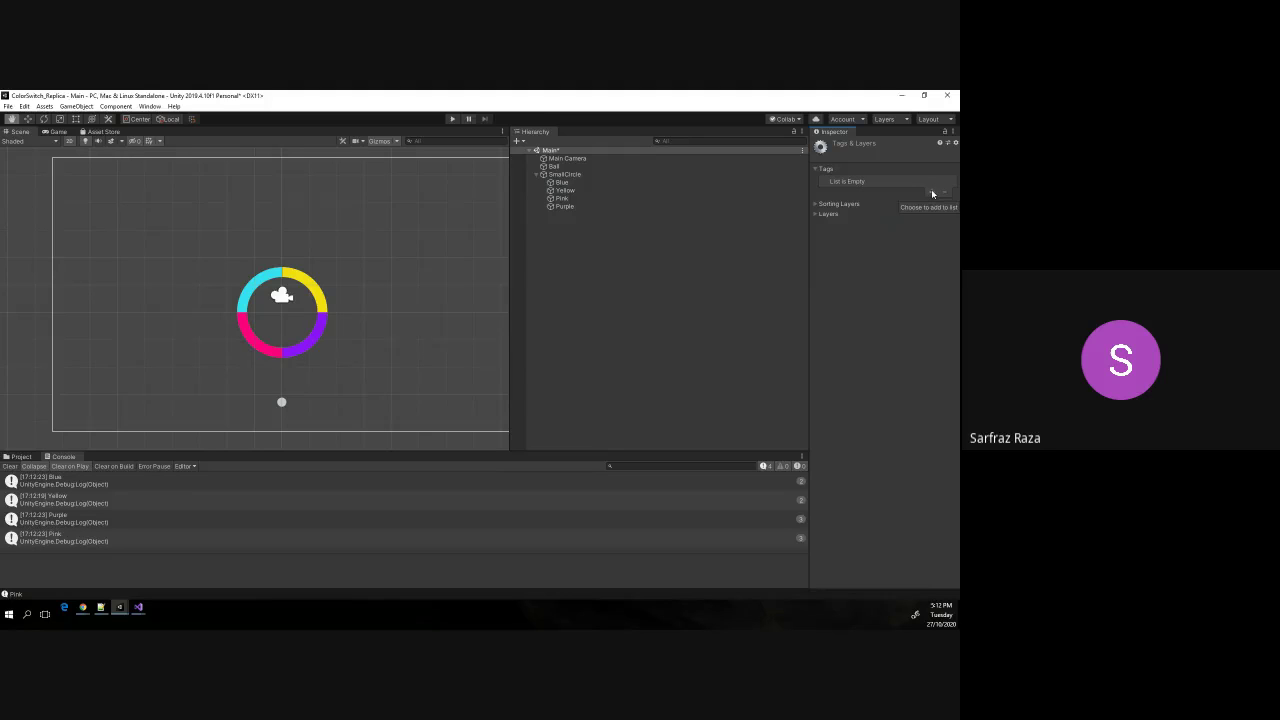
left_click(931, 191)
type("Blue")
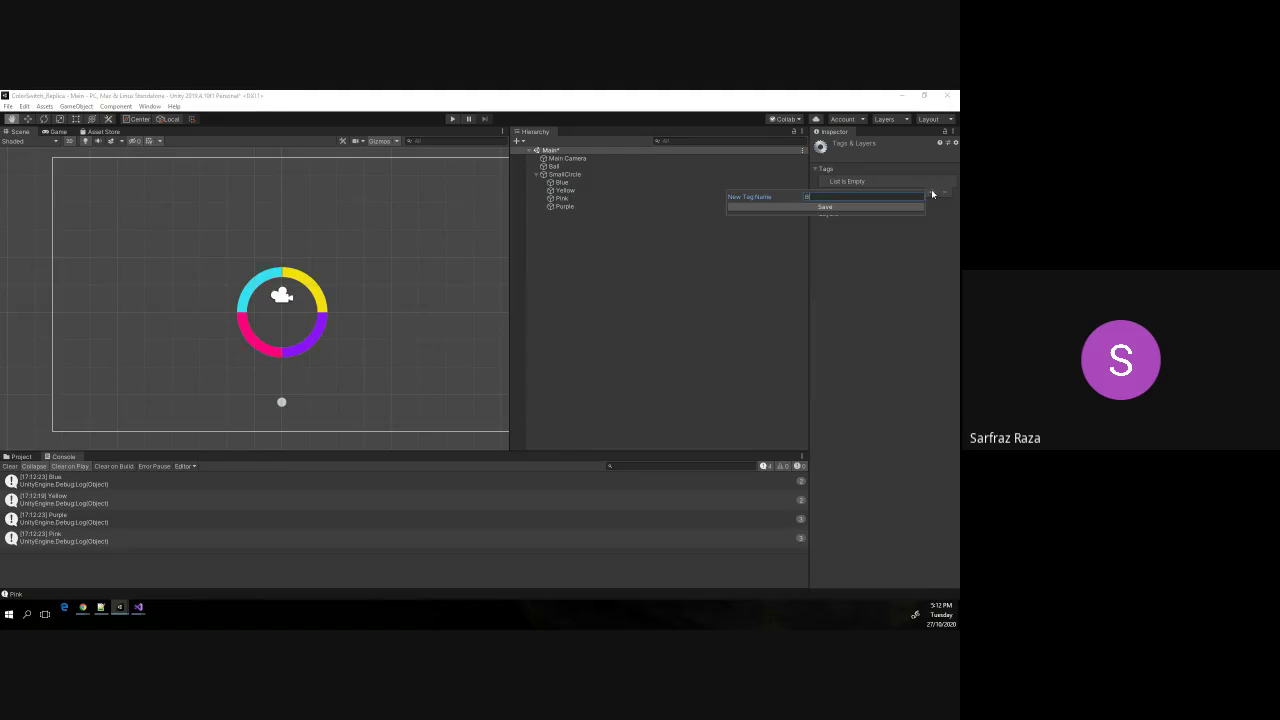
key("Return")
left_click(931, 189)
type("Yello")
type("low")
key("Return")
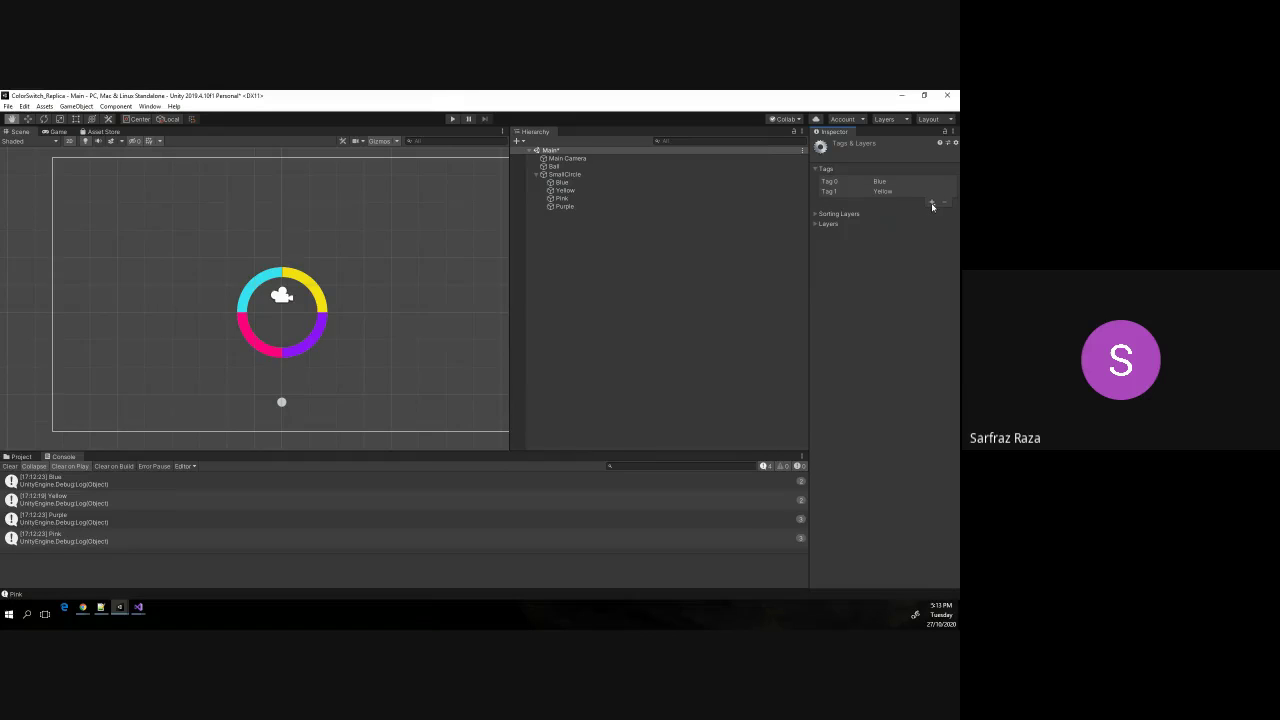
Add the Pink and Purple tags to the list.
left_click(931, 203)
type("Pink")
key("Return")
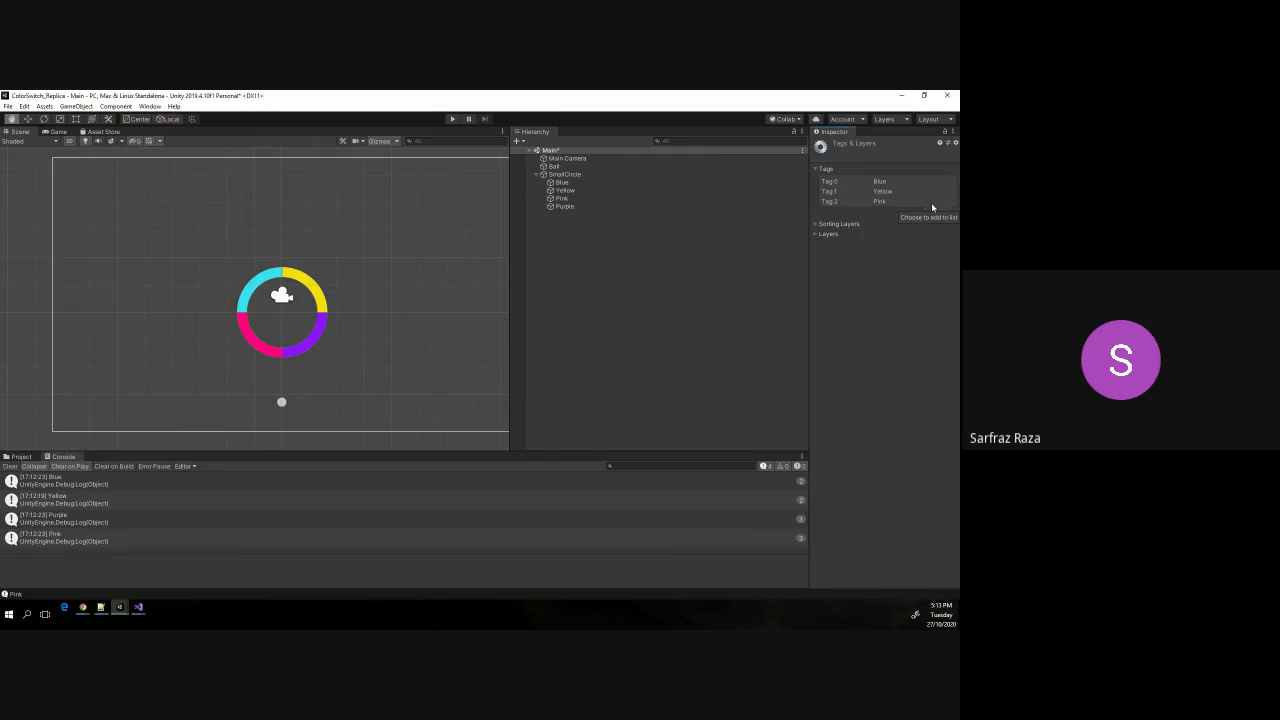
left_click(931, 213)
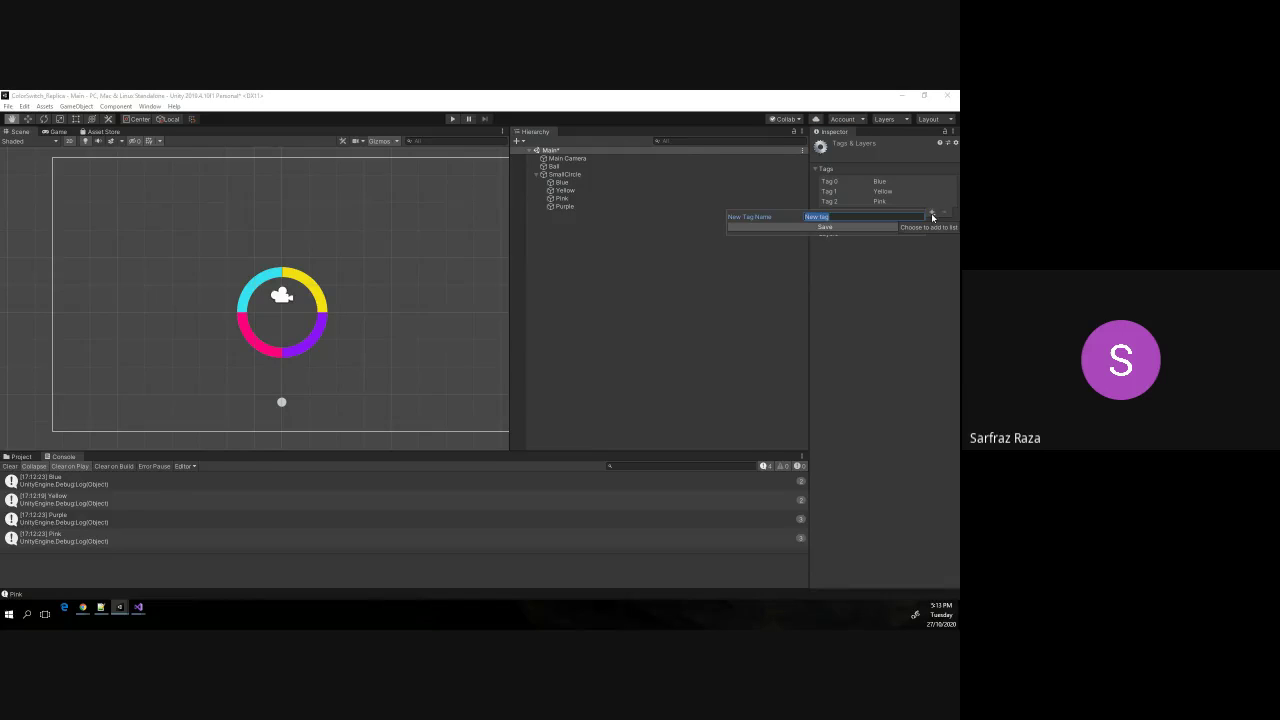
type("Purple")
key("Return")
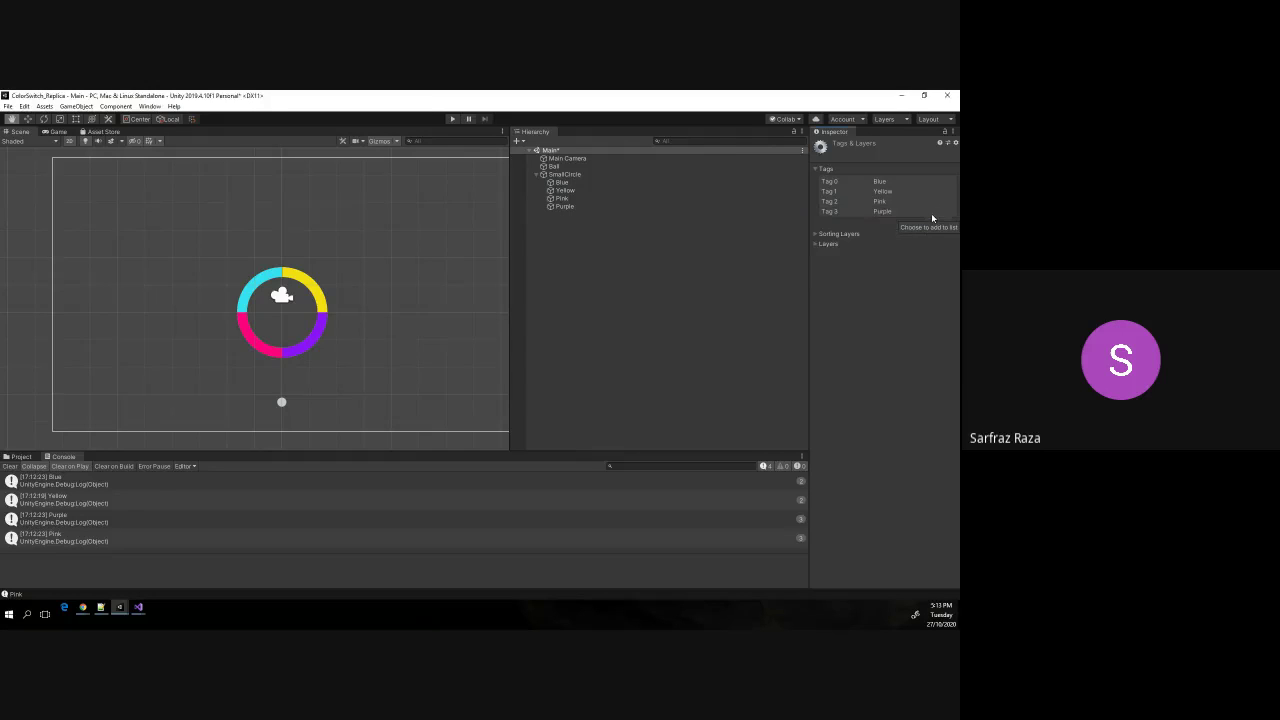
Set the Tag of the Blue, Yellow, Pink and Purple segments to Blue, Yellow, Pink and Purple respectively.
left_click(562, 183)
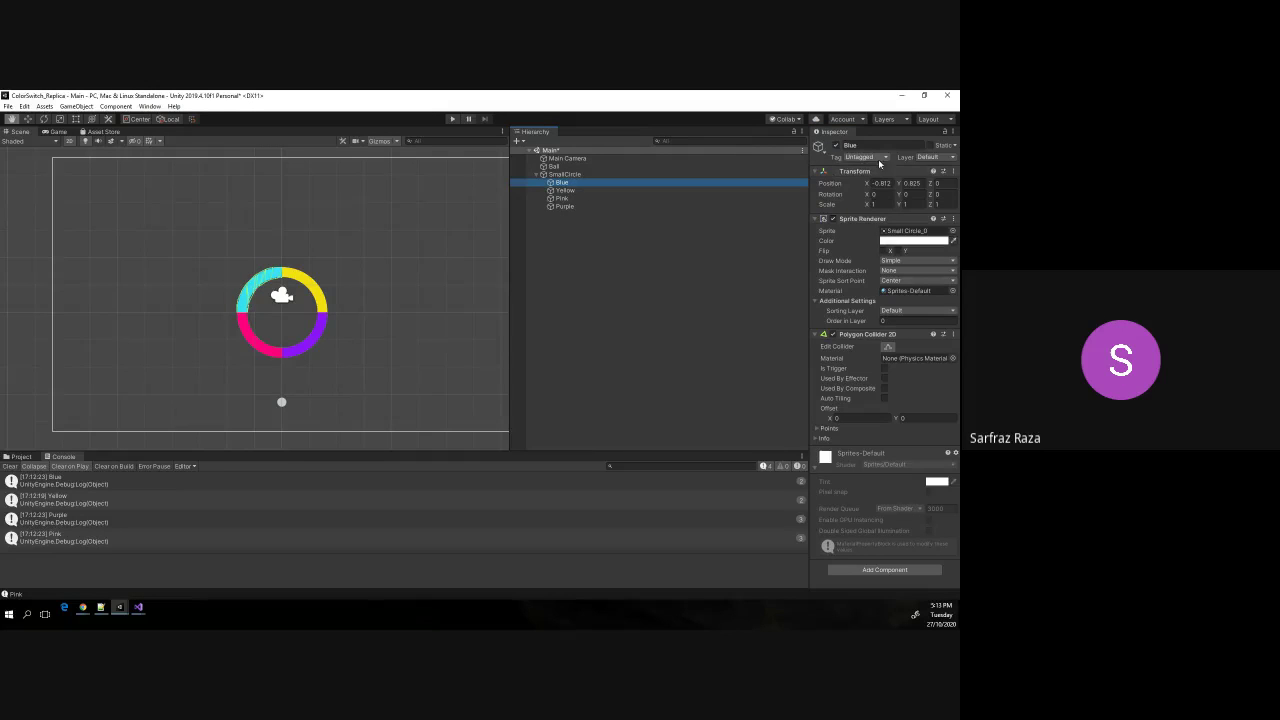
left_click(880, 157)
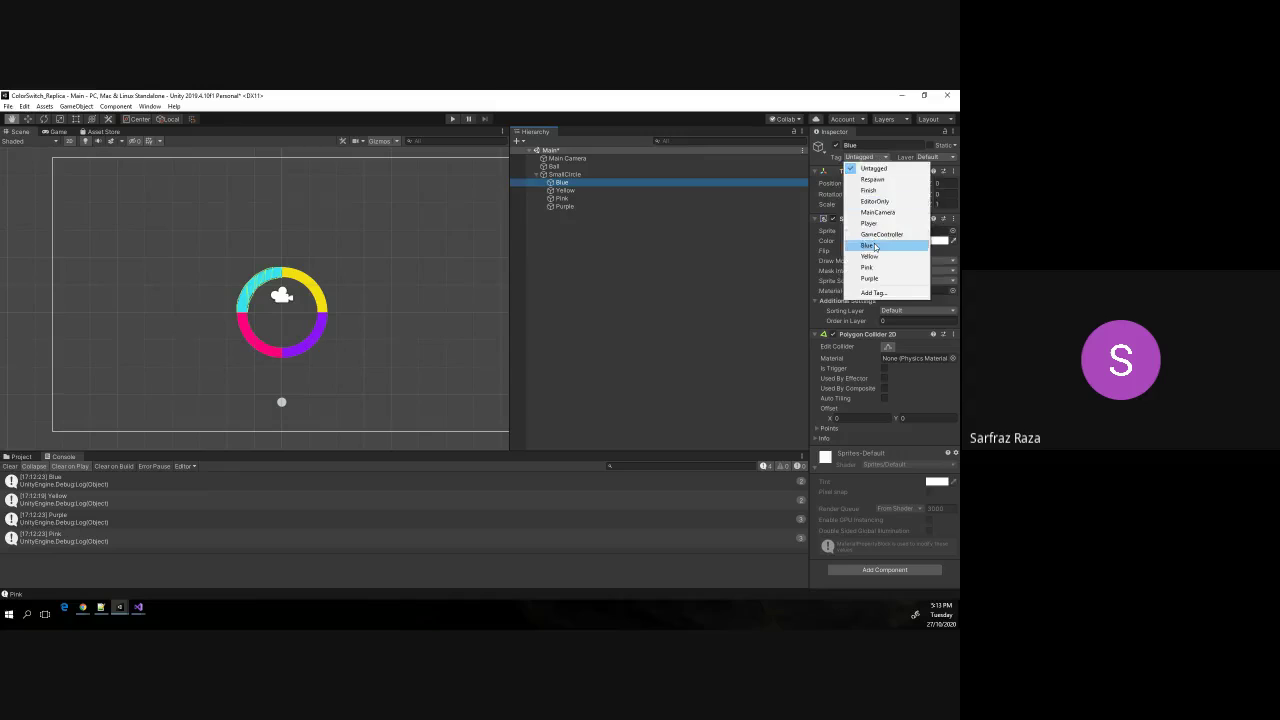
left_click(888, 246)
left_click(565, 190)
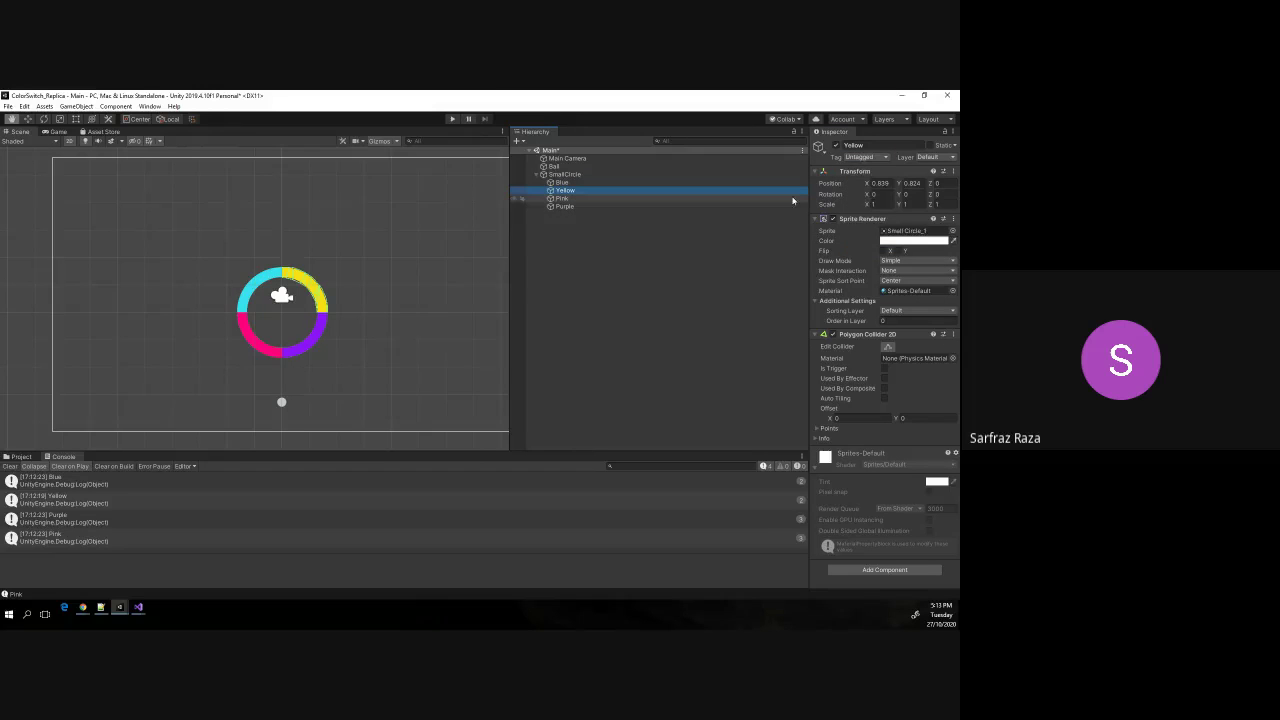
left_click(866, 157)
left_click(885, 257)
left_click(663, 200)
left_click(888, 157)
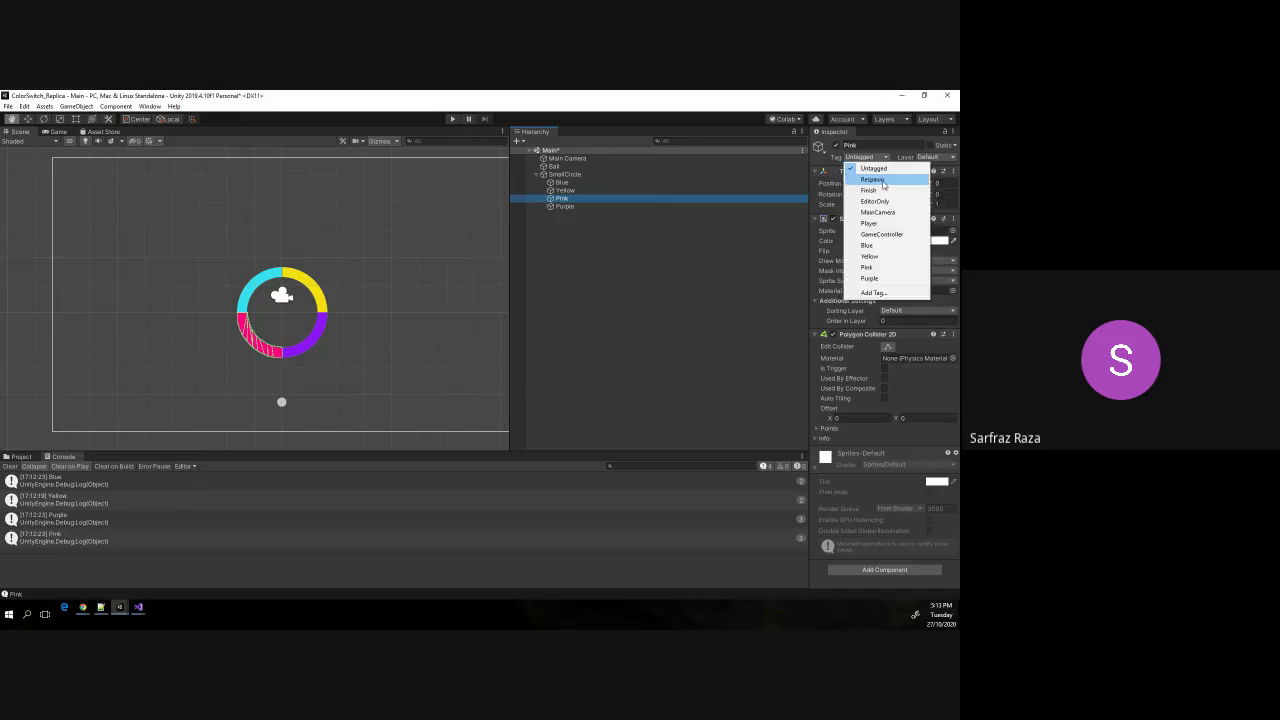
left_click(886, 266)
left_click(603, 207)
left_click(888, 157)
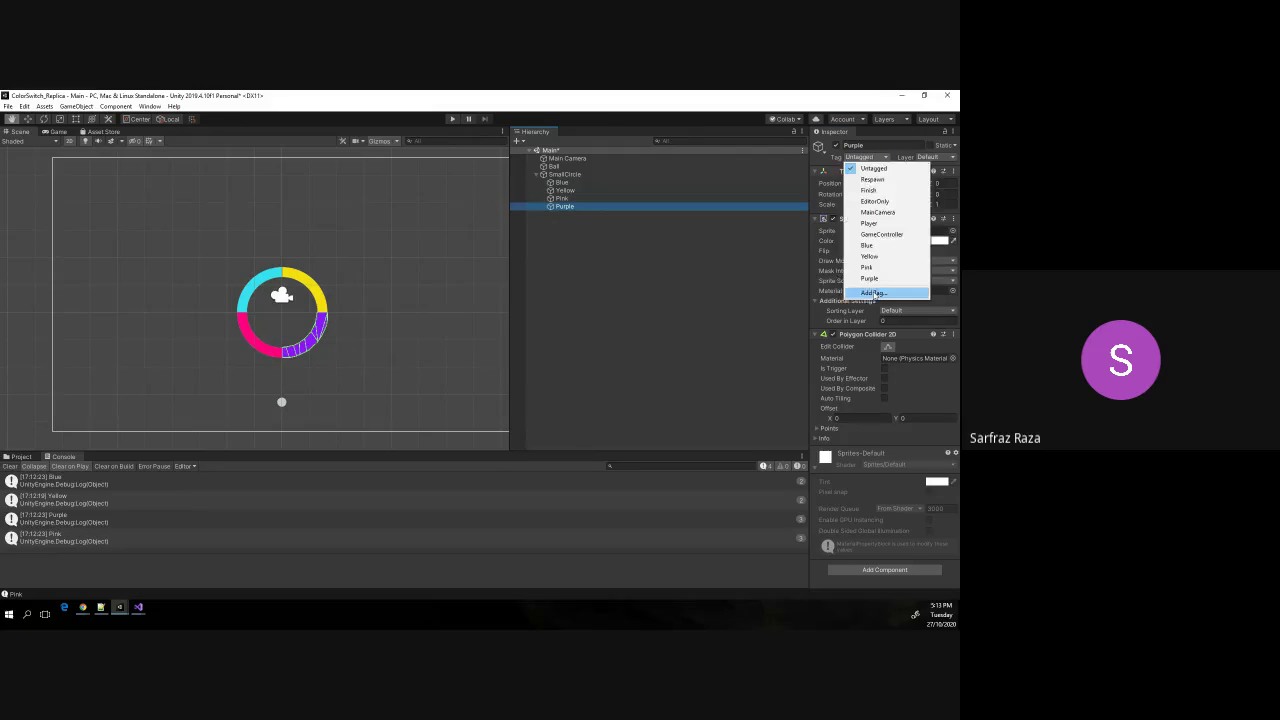
left_click(886, 276)
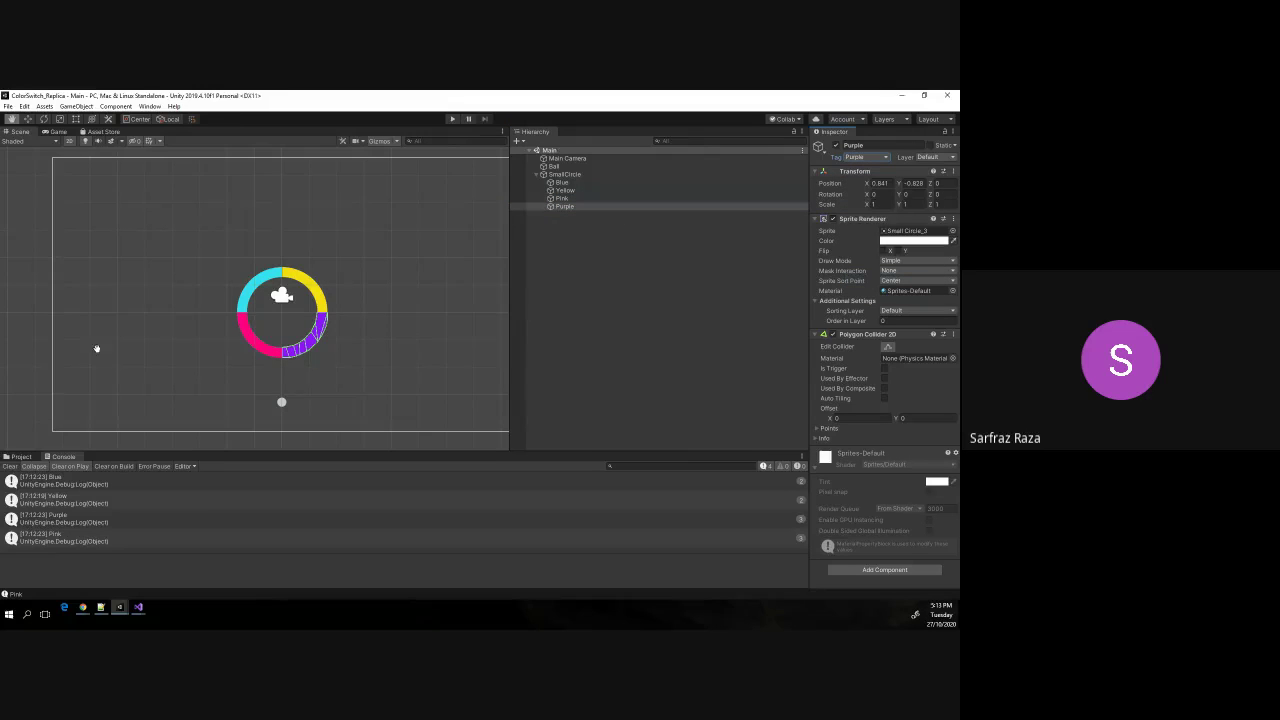
Declare a string PlayerColor field on line 10 of BallHandler and save.
key("alt+Tab")
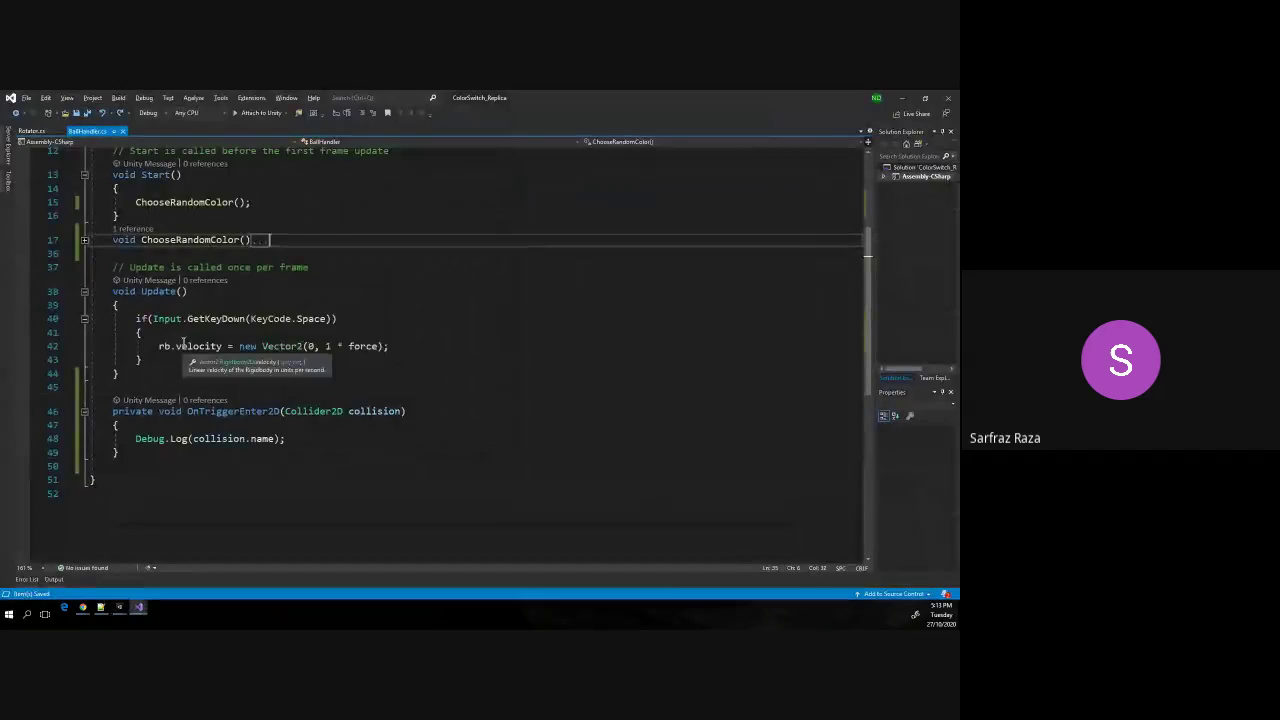
left_click(211, 319)
scroll(211, 325, "up", 3)
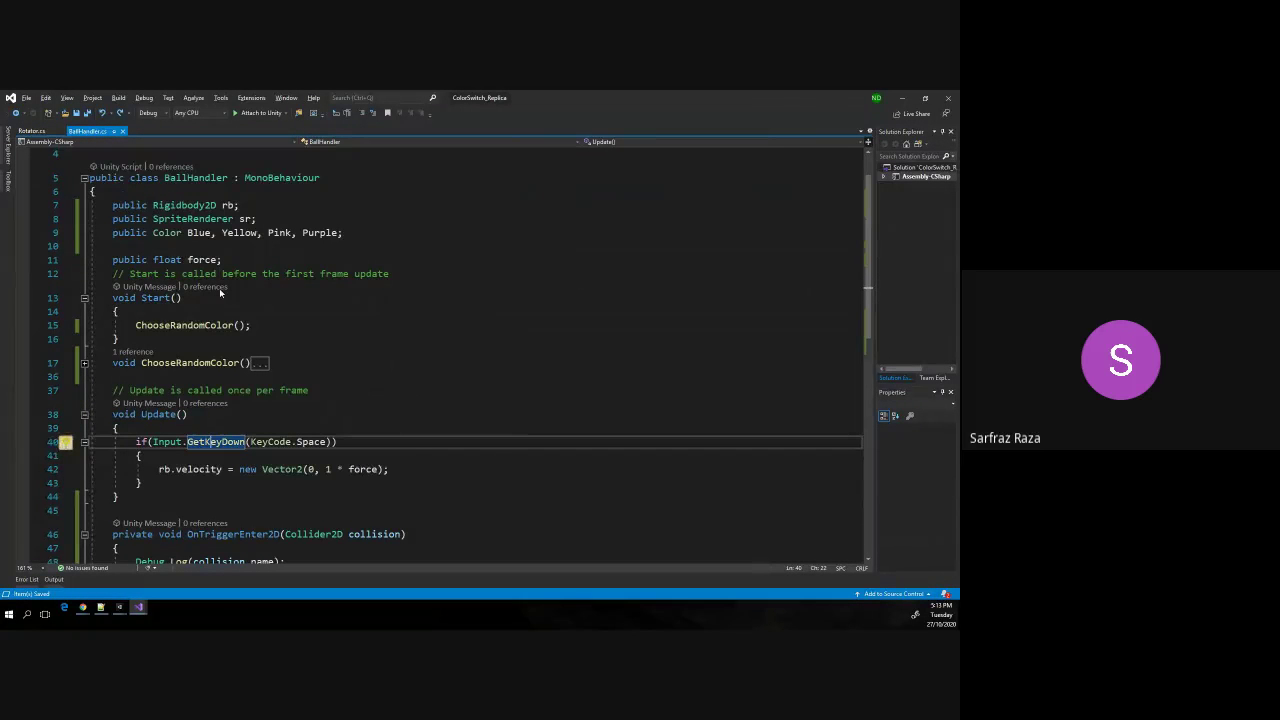
scroll(229, 346, "down", 1)
left_click(255, 207)
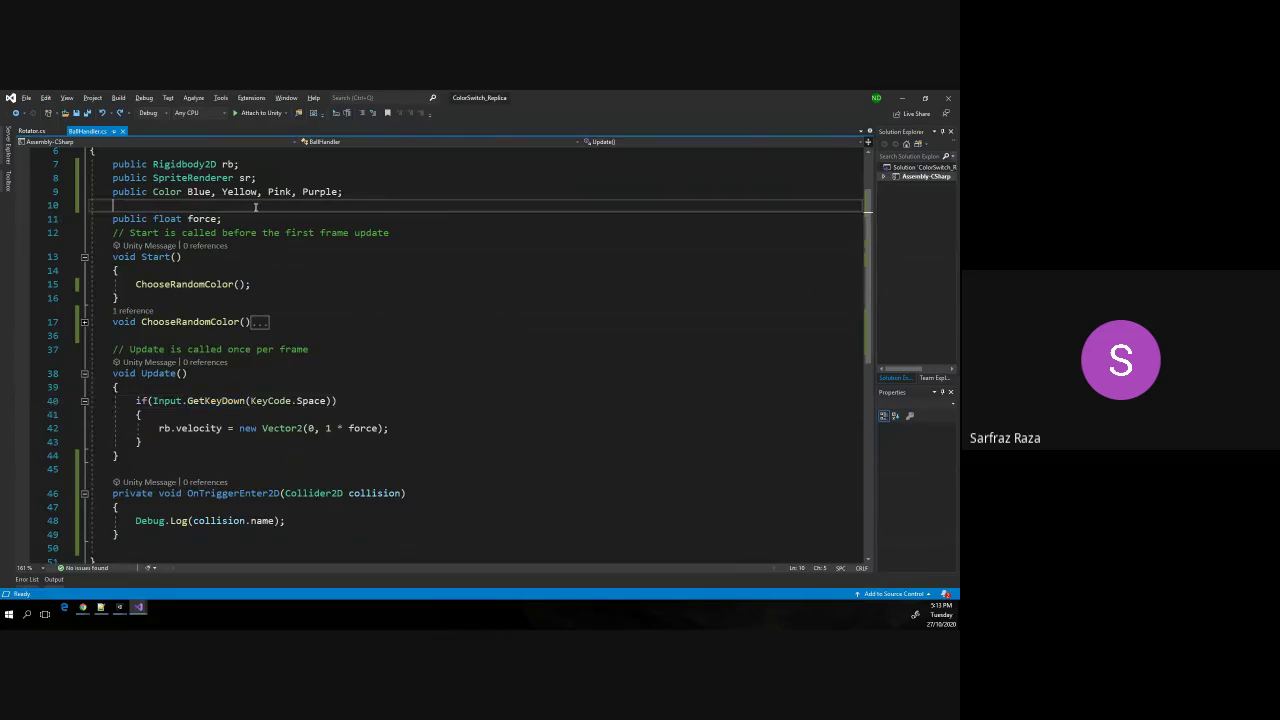
type("string ")
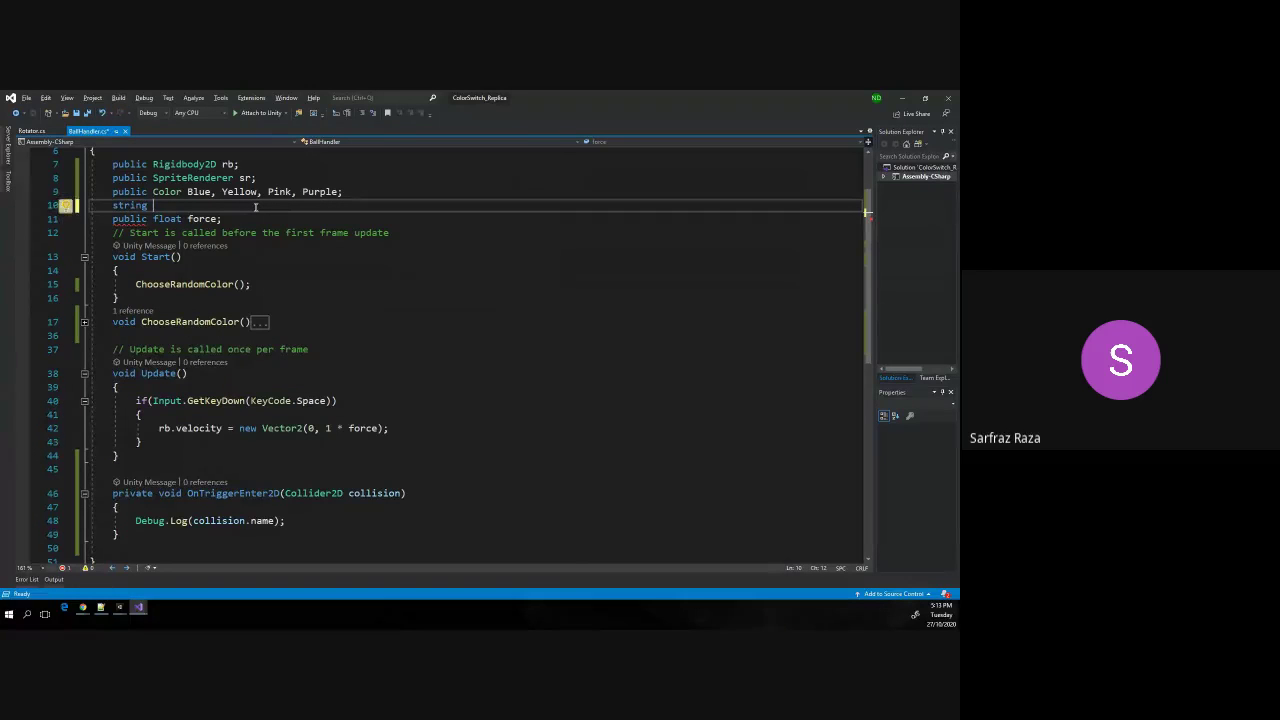
type("PlayerC")
type("olor;")
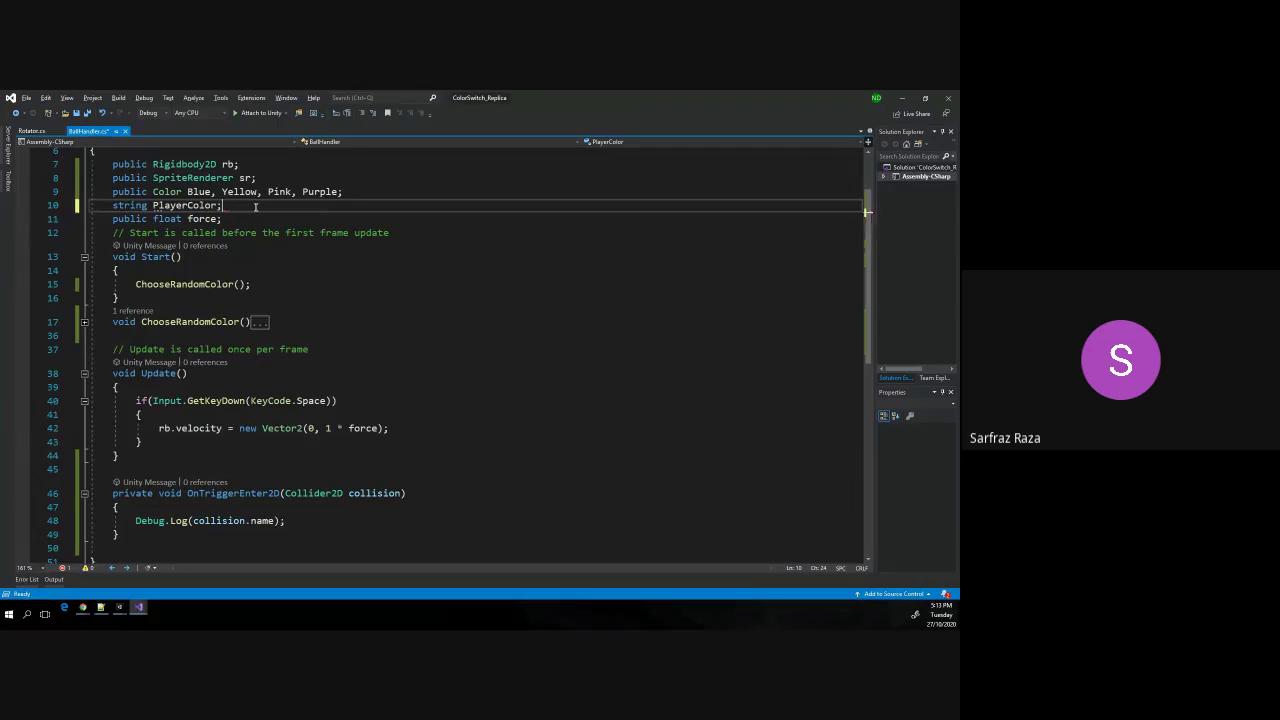
key("ctrl+s")
key("Left")
key("ctrl+shift+Left")
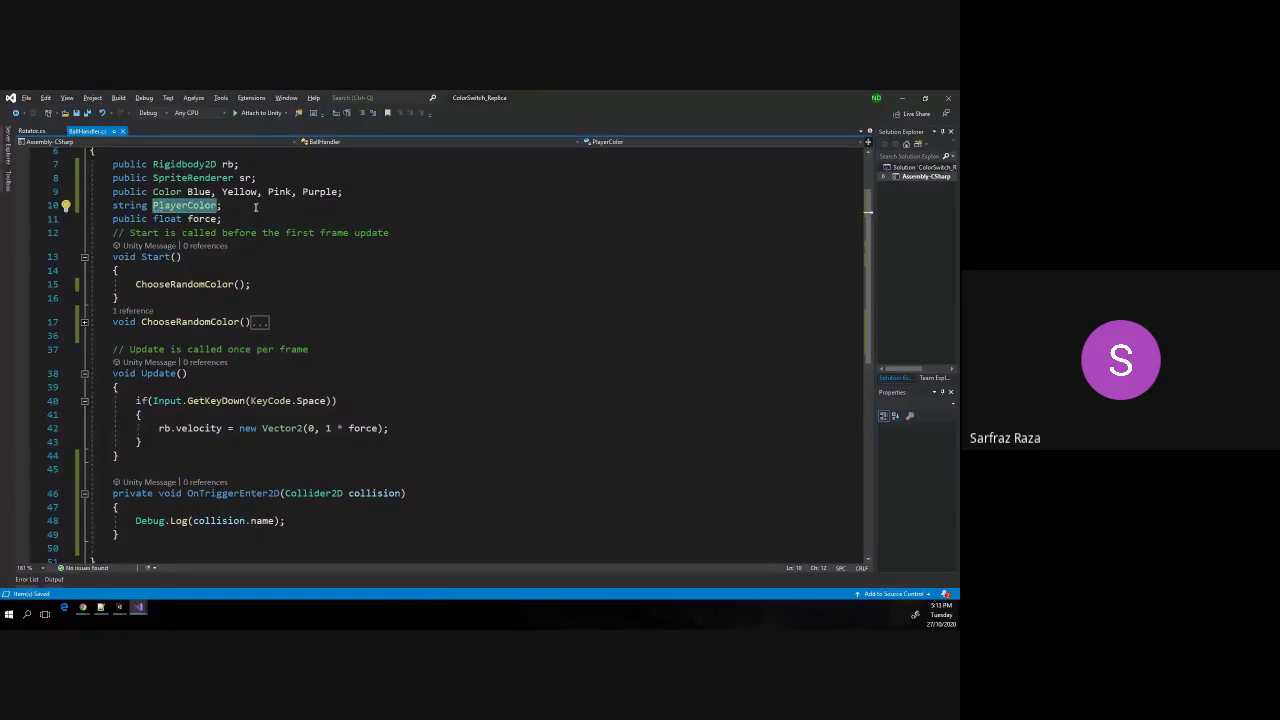
In ChooseRandomColor, add PlayerColor = "Blue" and "Yellow" under the first two colour cases.
scroll(263, 234, "down", 1)
scroll(118, 290, "up", 1)
left_click(84, 321)
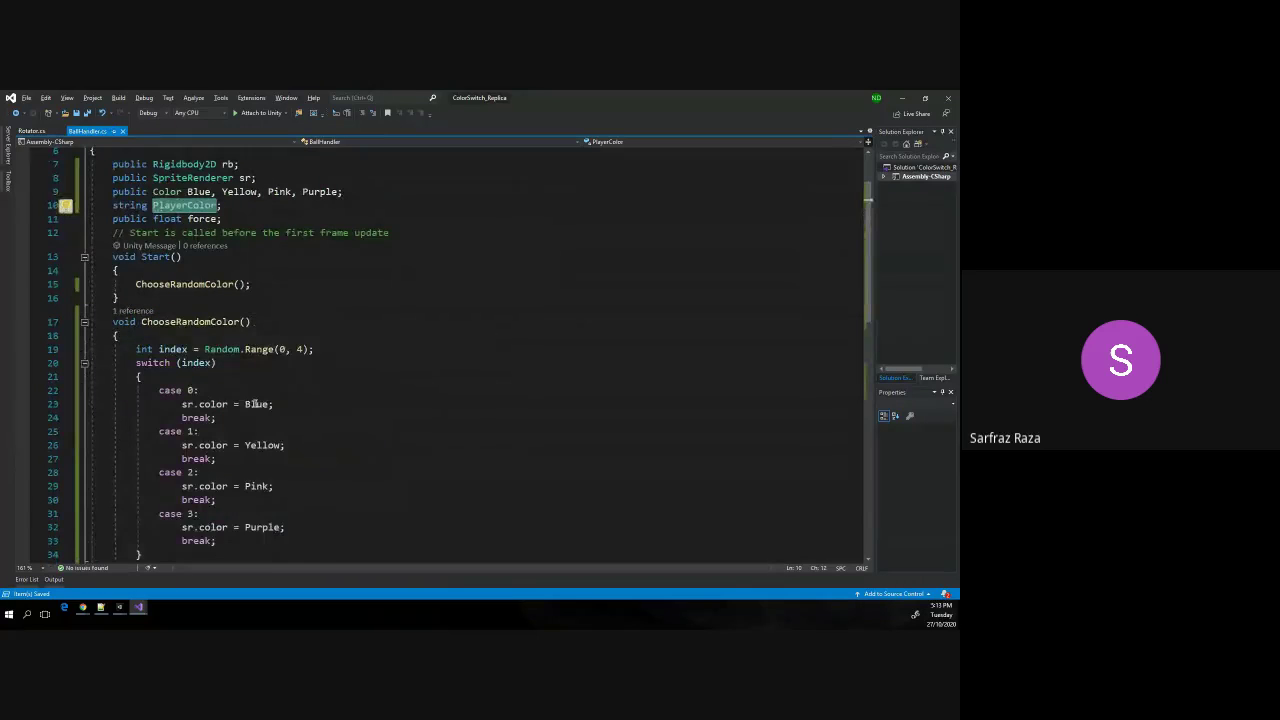
scroll(272, 386, "down", 1)
left_click(305, 363)
key("Return")
type("PlayerColor")
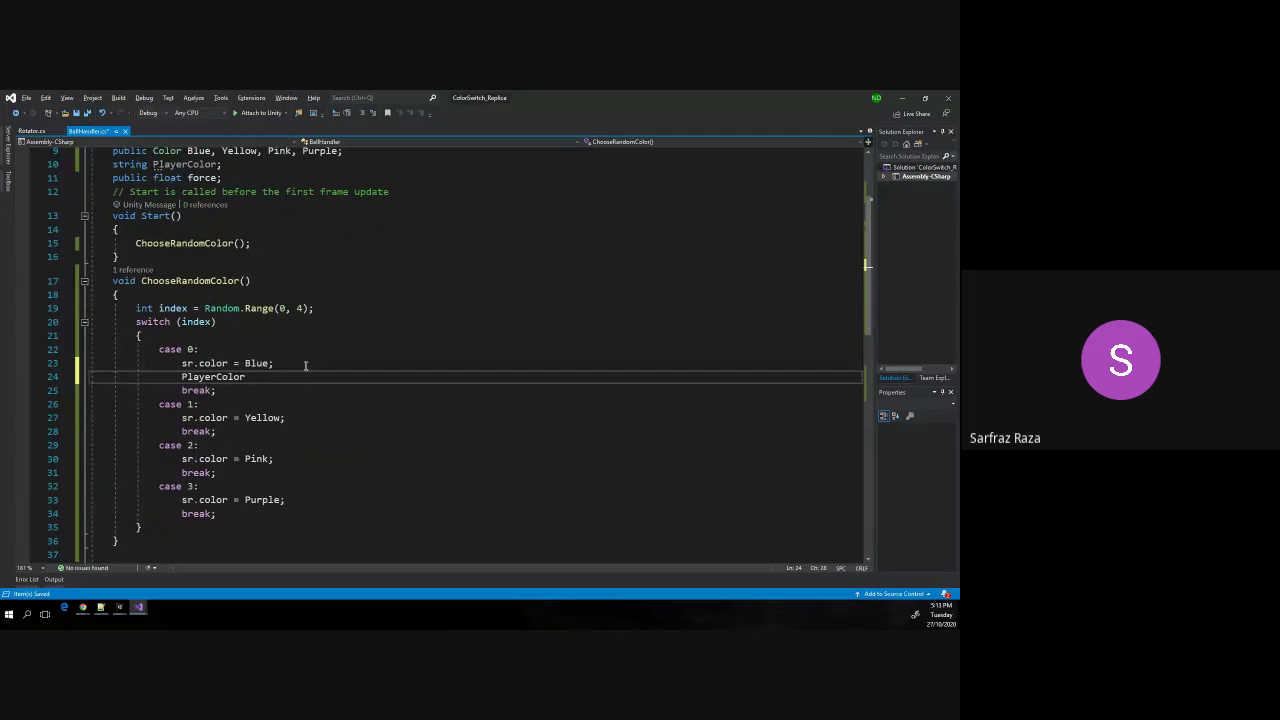
type(" = \"Blue\"")
type(";")
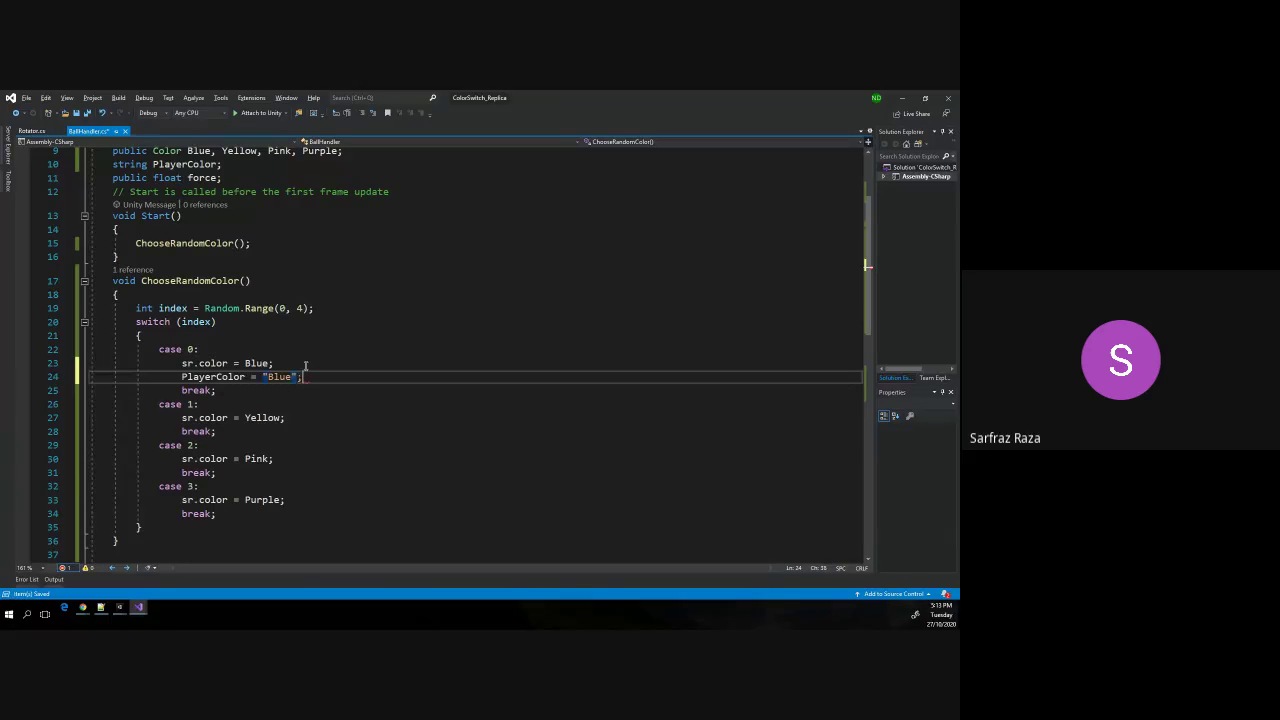
key("shift+Home")
key("ctrl+c")
key("Down")
key("Down")
key("Down")
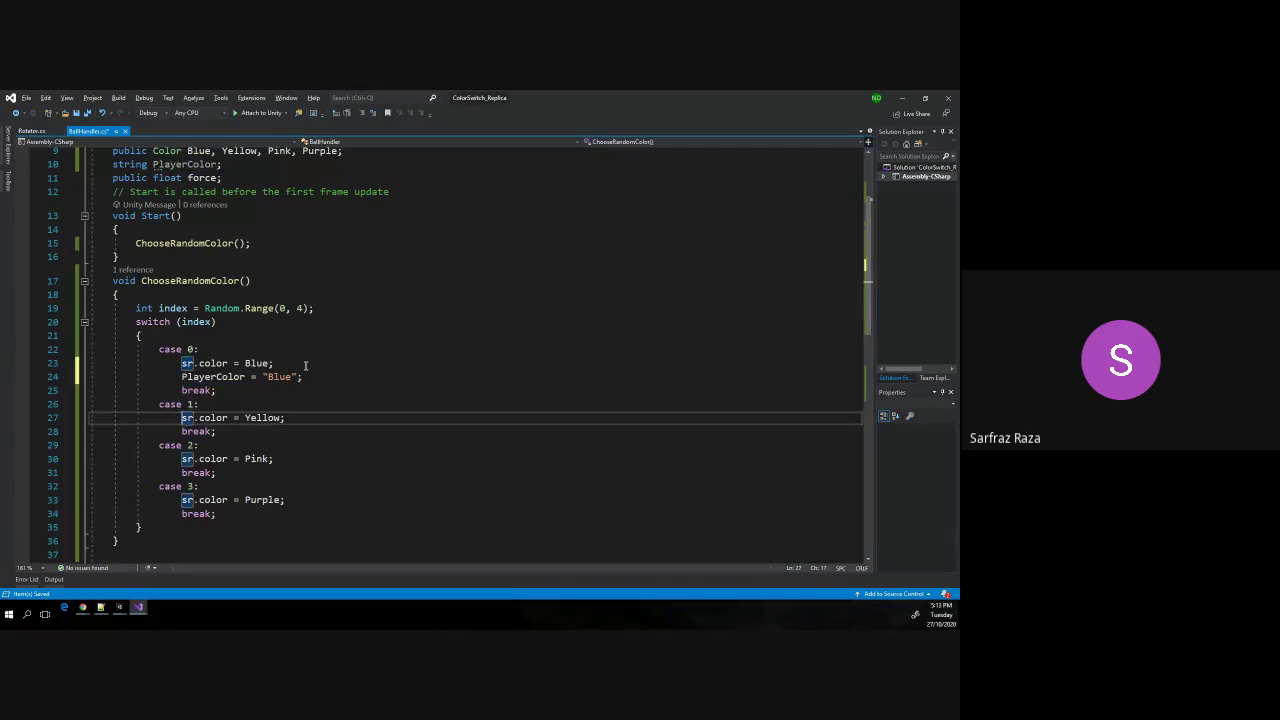
key("End")
key("Return")
key("ctrl+v")
key("ctrl+shift+Left")
type("Ye")
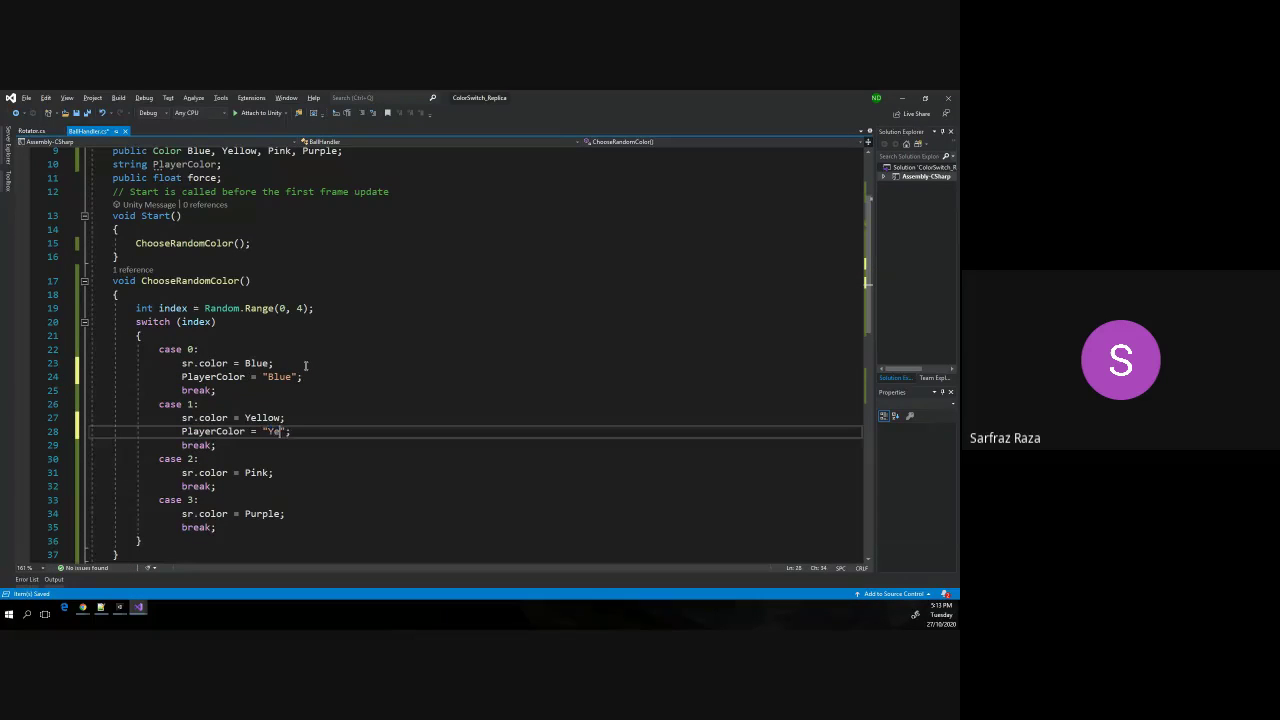
Add PlayerColor = "Pink" and "Purple" under the Pink and Purple cases.
key("Down")
key("Down")
key("Down")
key("End")
key("Return")
key("ctrl+v")
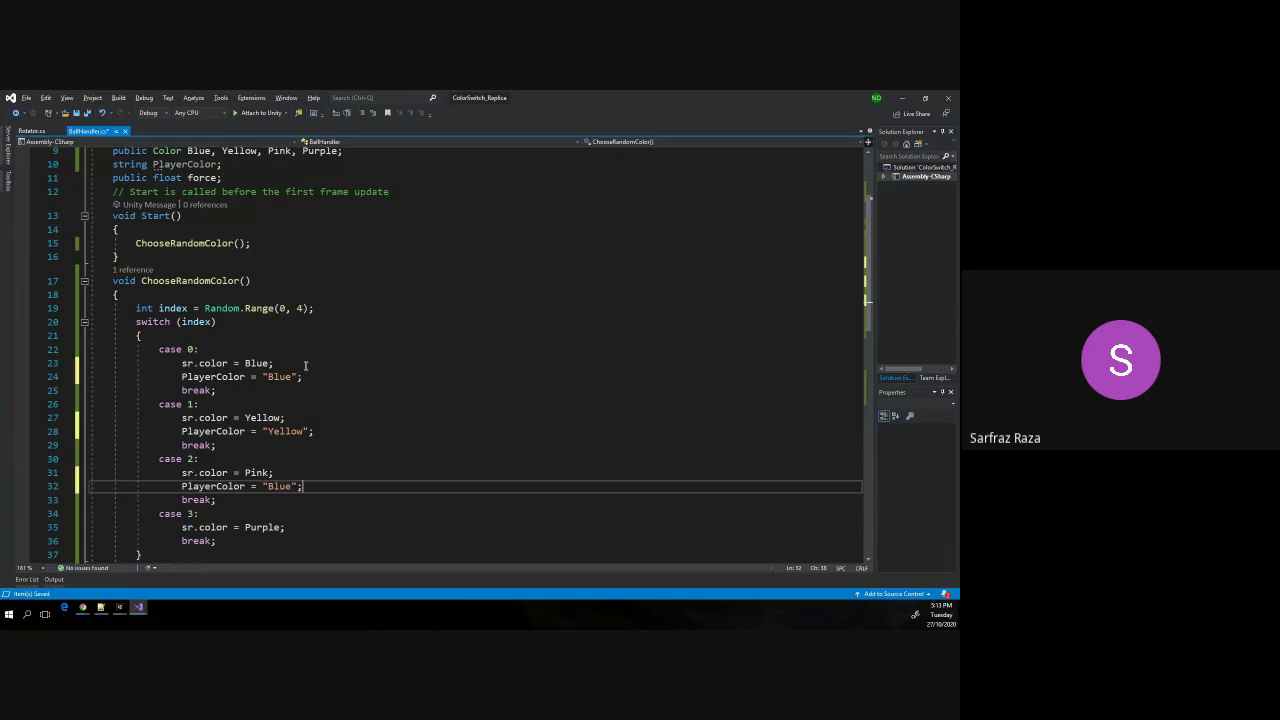
type("Pink")
key("End")
key("shift+Home")
key("Down")
key("Down")
key("Down")
key("End")
key("Return")
key("ctrl+v")
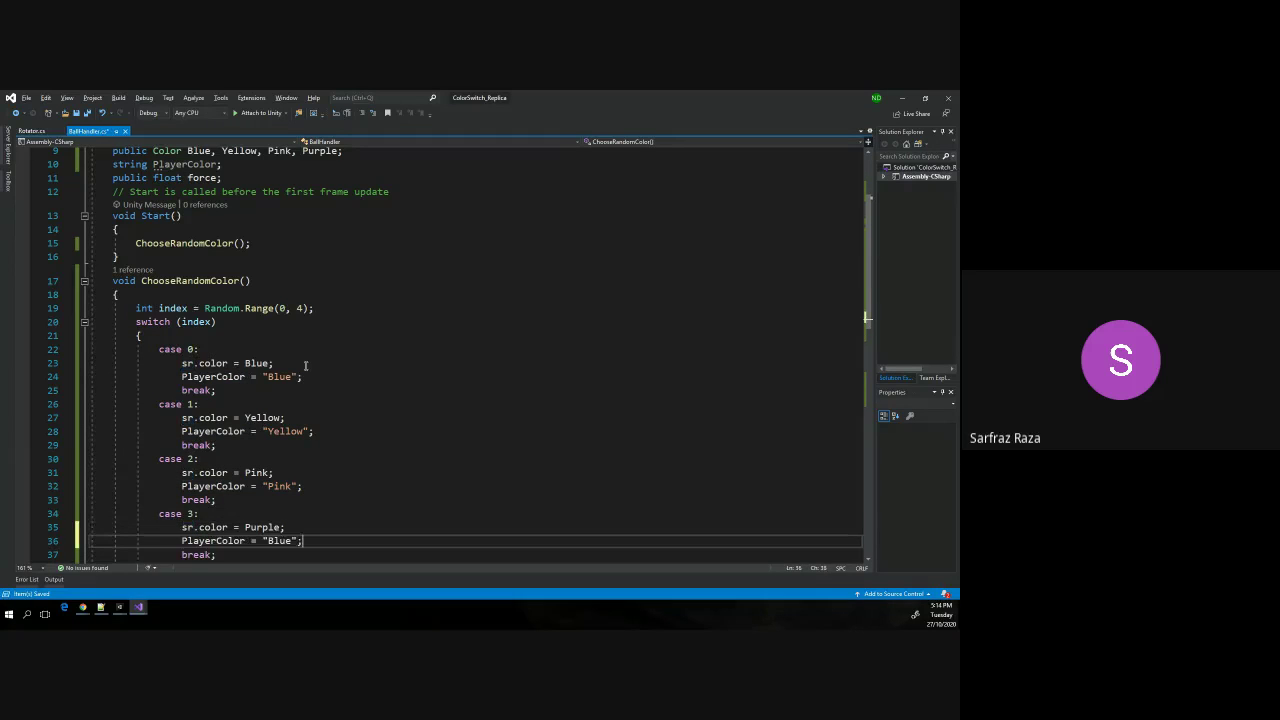
key("ctrl+shift+Left")
type("Pu")
type("rple")
Replace the collision-name log with an if condition comparing PlayerColor and collision.tag.
scroll(306, 365, "down", 8)
left_click(231, 440)
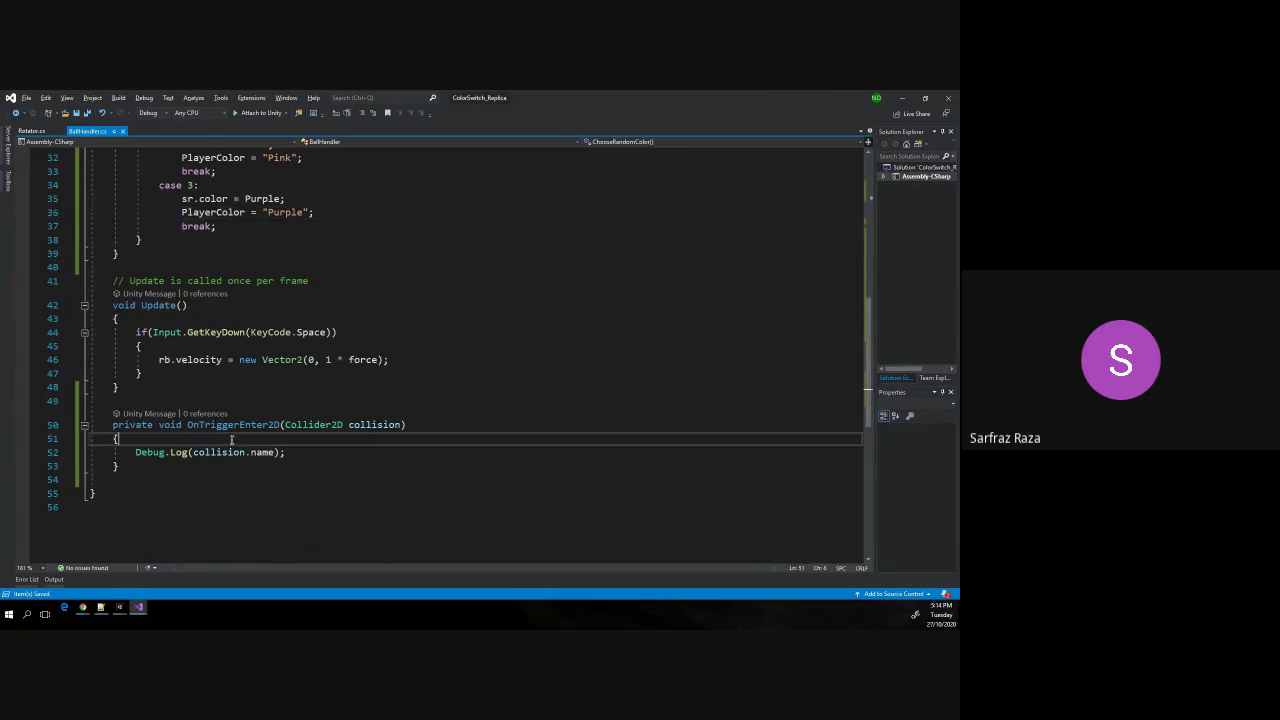
left_click(193, 450)
key("ctrl+z")
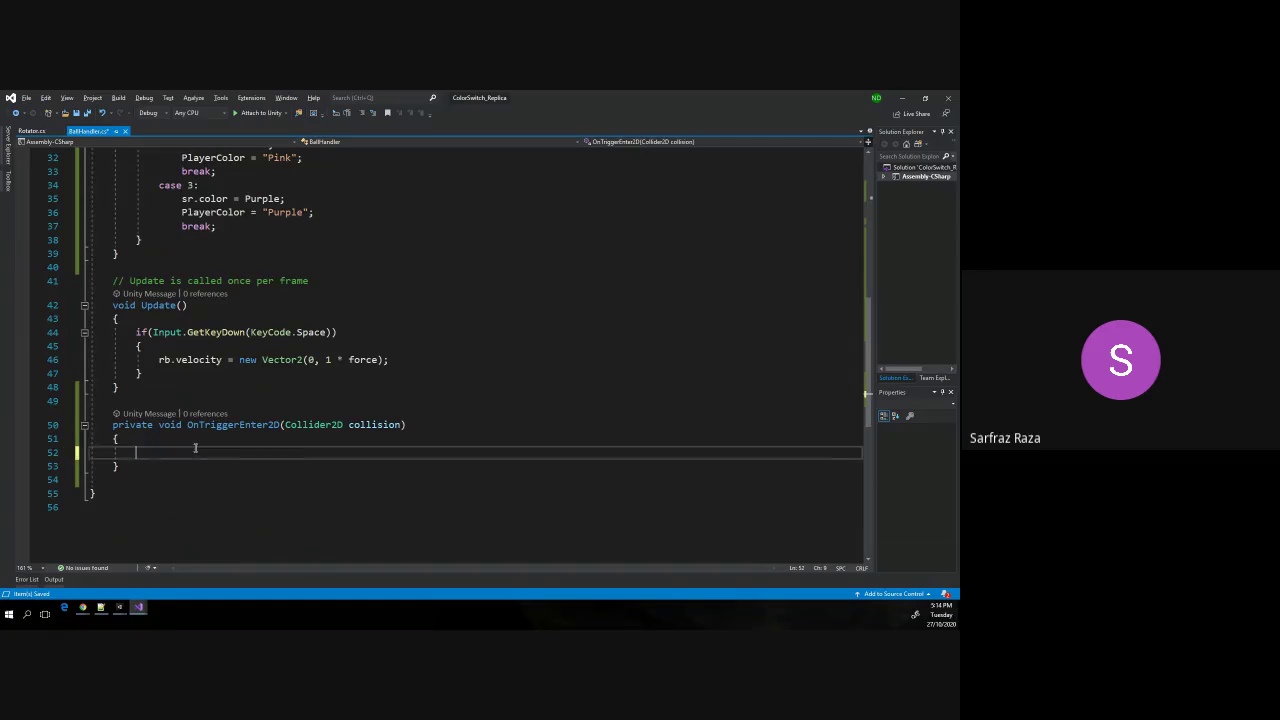
type("if(")
type("collision")
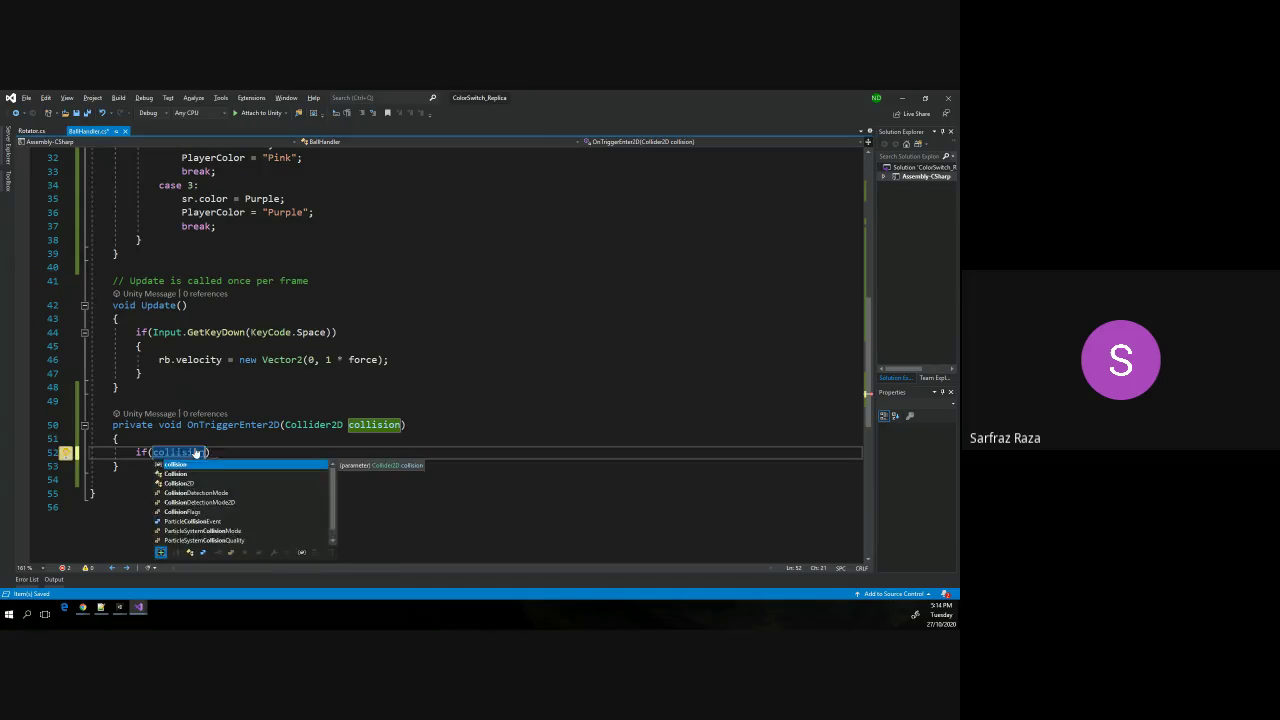
key("ctrl+Left")
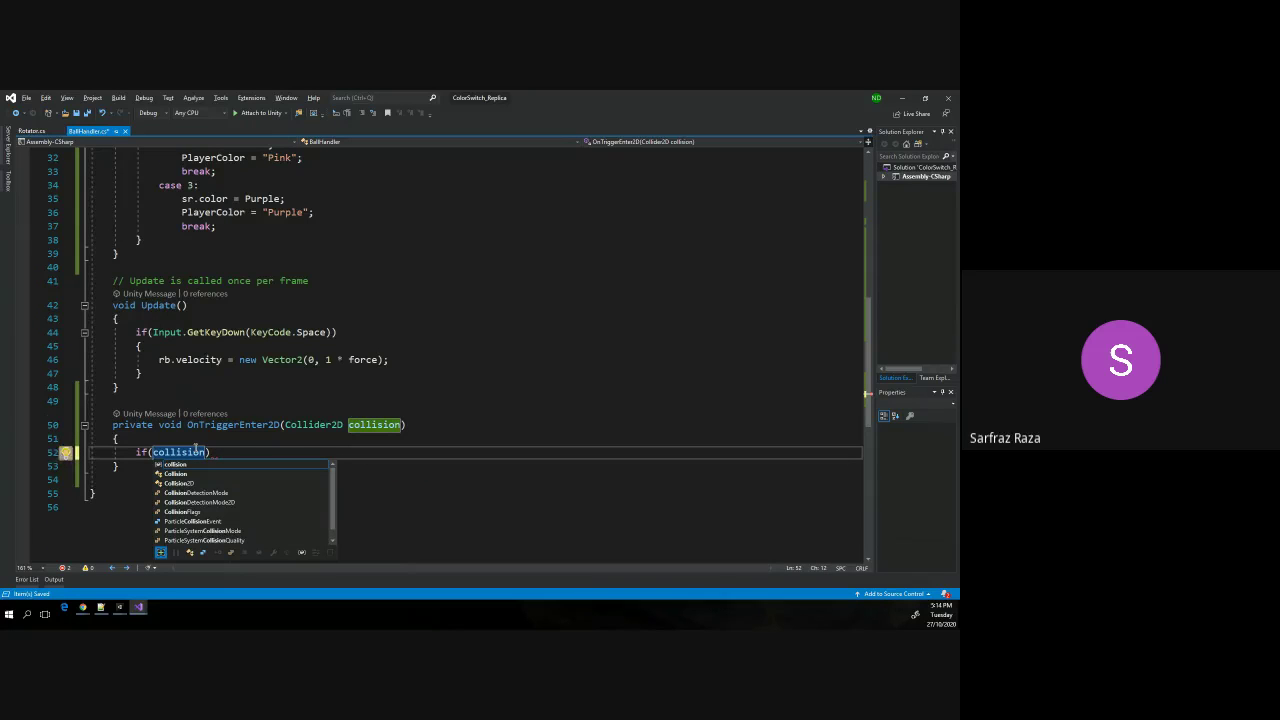
scroll(196, 448, "up", 2)
scroll(233, 300, "up", 4)
left_click(230, 308)
scroll(233, 276, "up", 5)
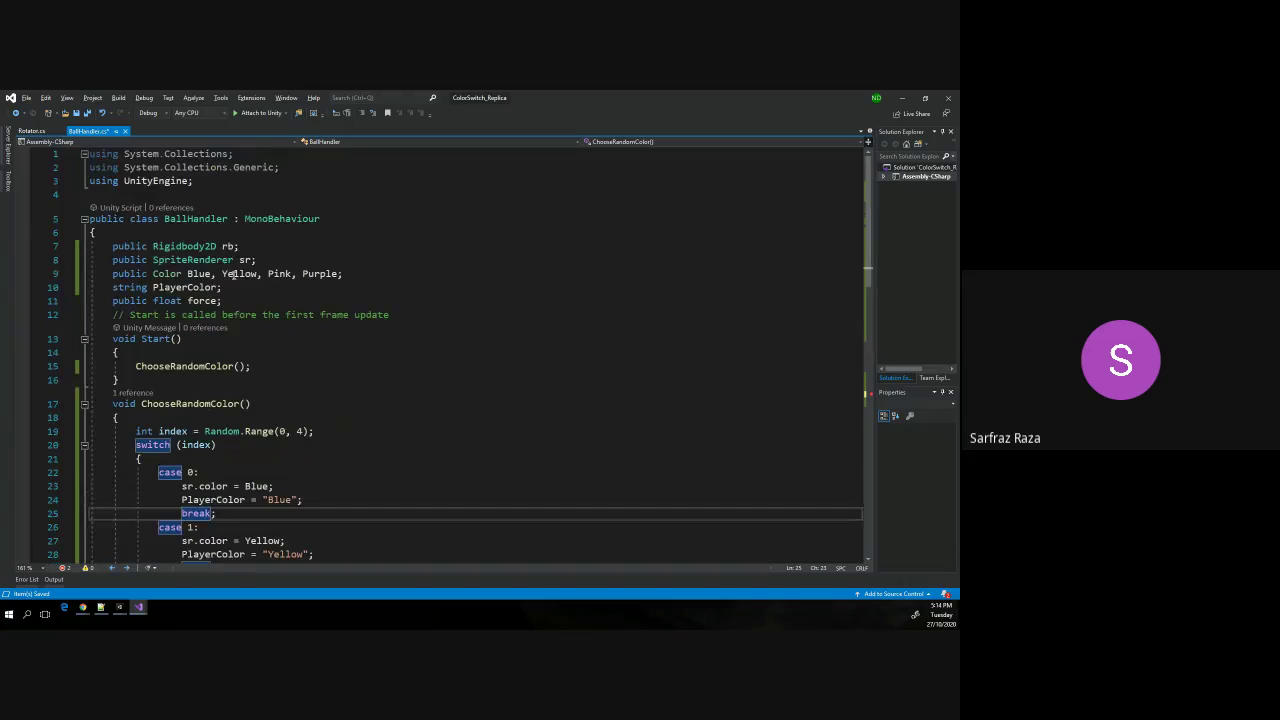
left_click(185, 288)
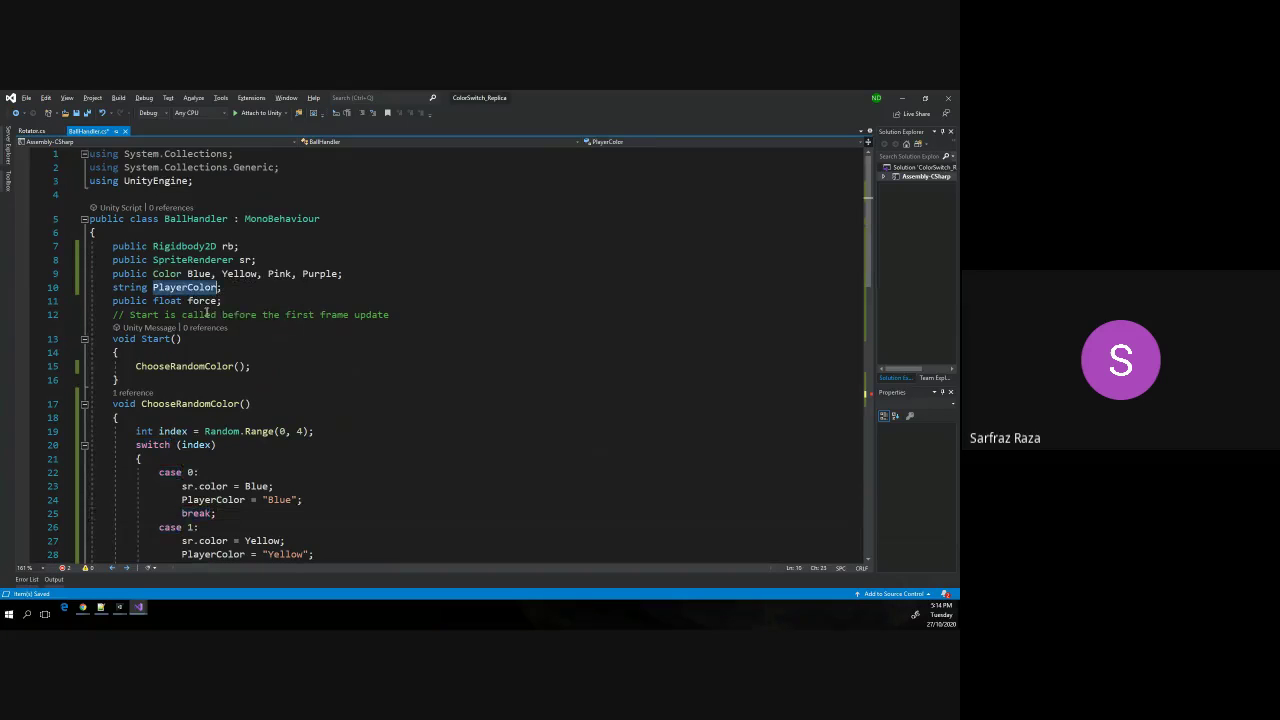
scroll(236, 396, "down", 15)
left_click(347, 250)
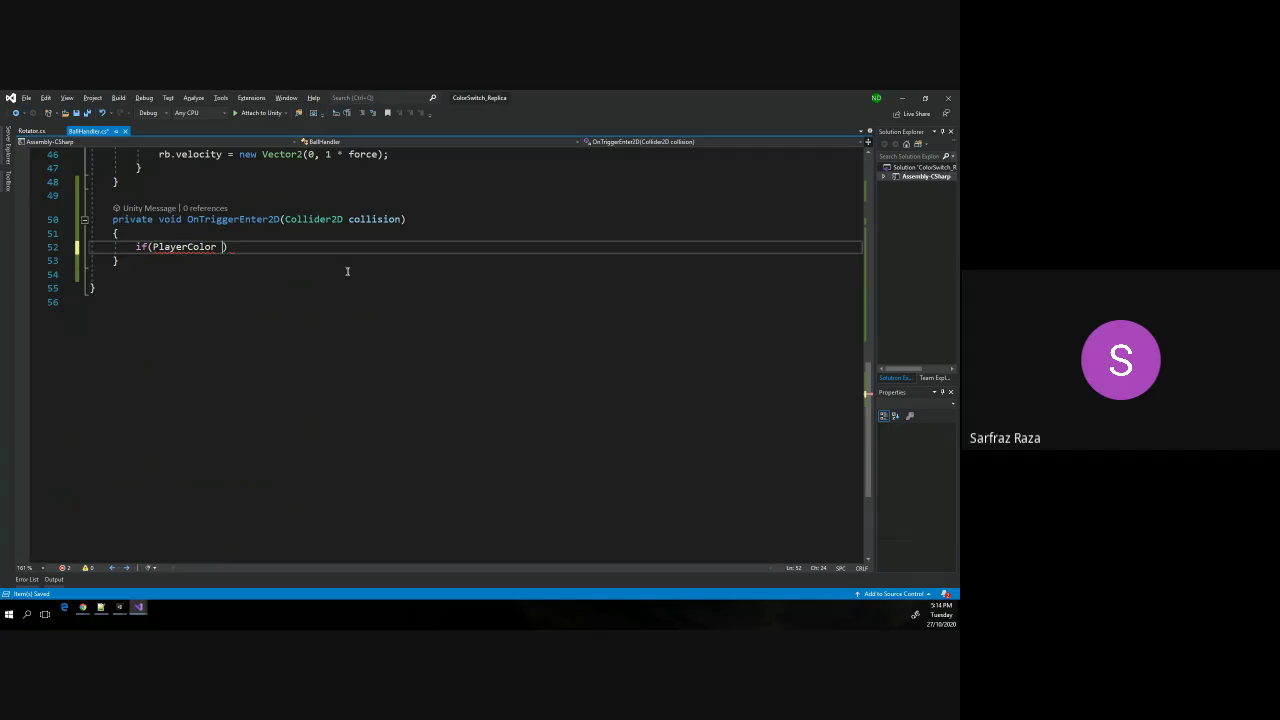
type("== coll")
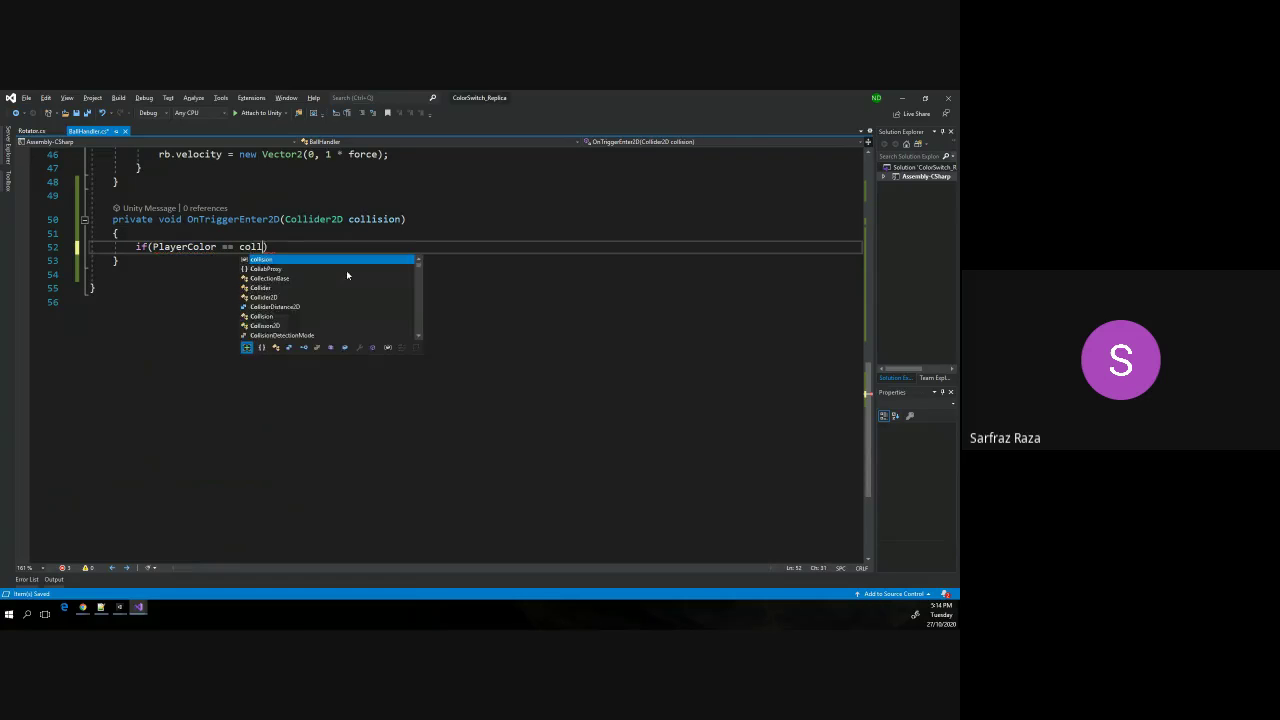
type("ision.tag")
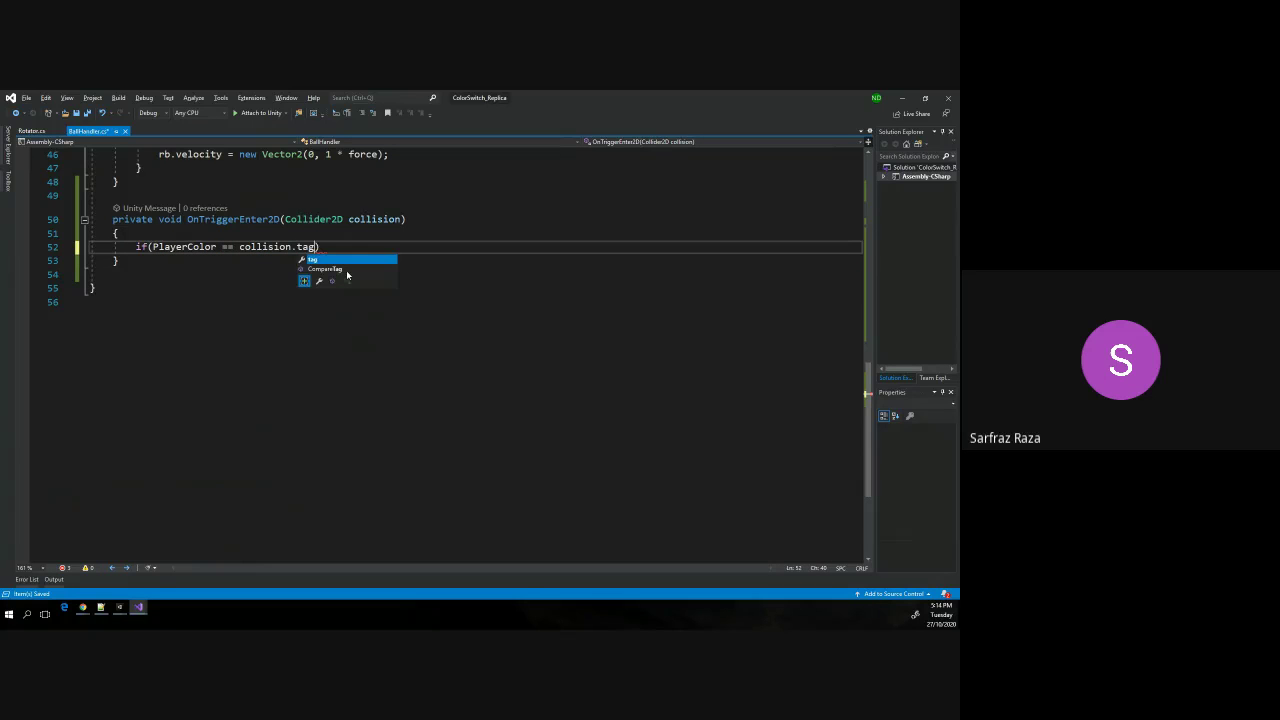
key("End")
Make the condition != with a block logging "Game Over...!!!", then return to Unity.
key("Return")
type("{")
key("Return")
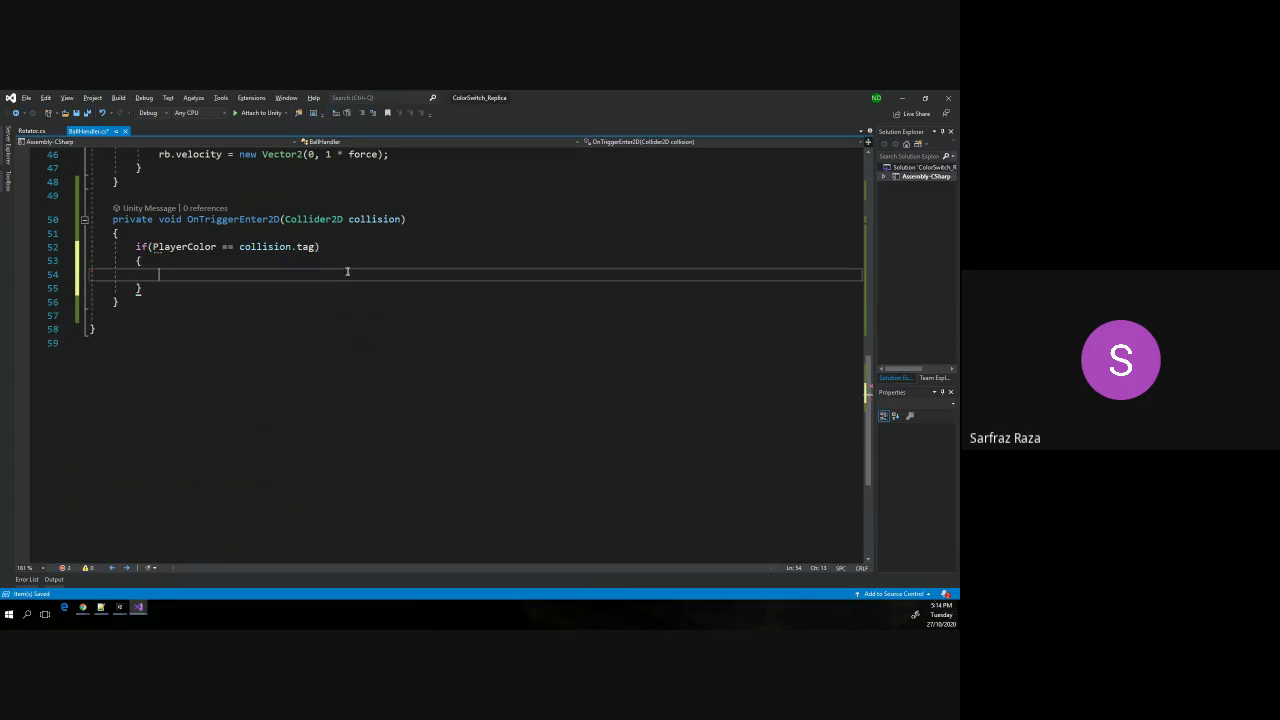
key("Up")
key("Up")
key("ctrl+Right")
key("ctrl+Right")
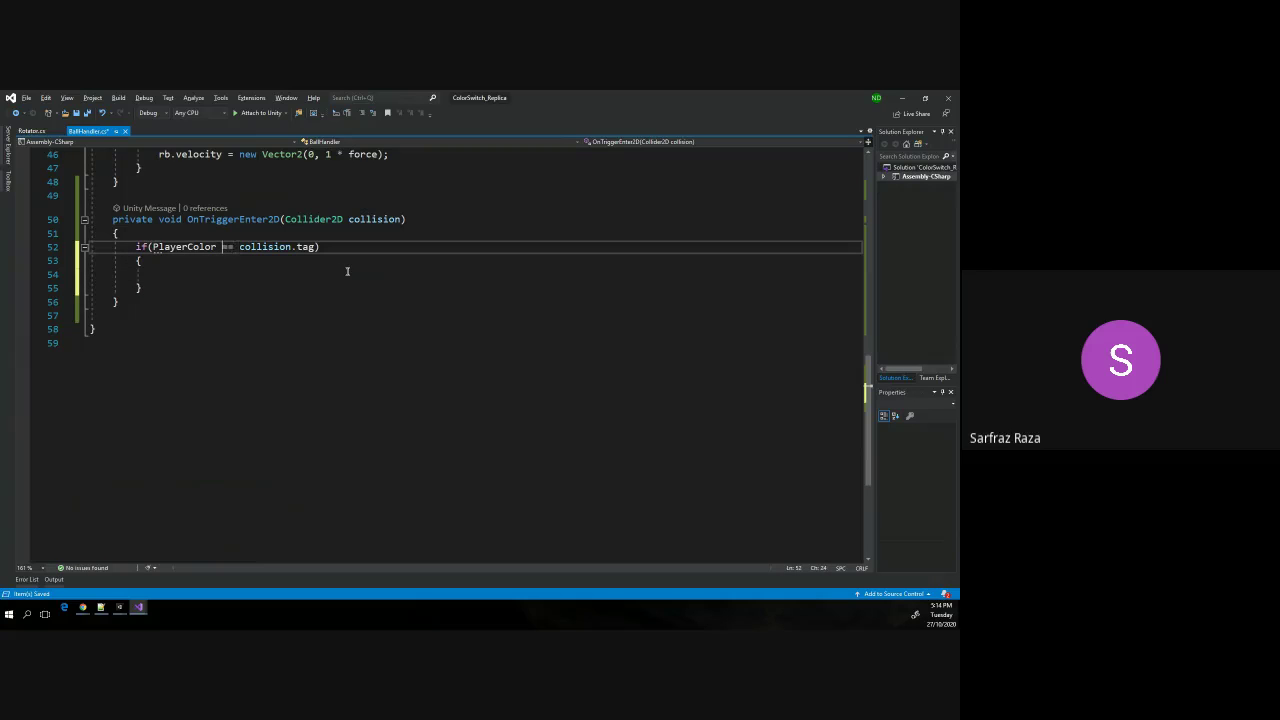
key("shift+Right")
type("!")
key("End")
key("Down")
key("Down")
key("Down")
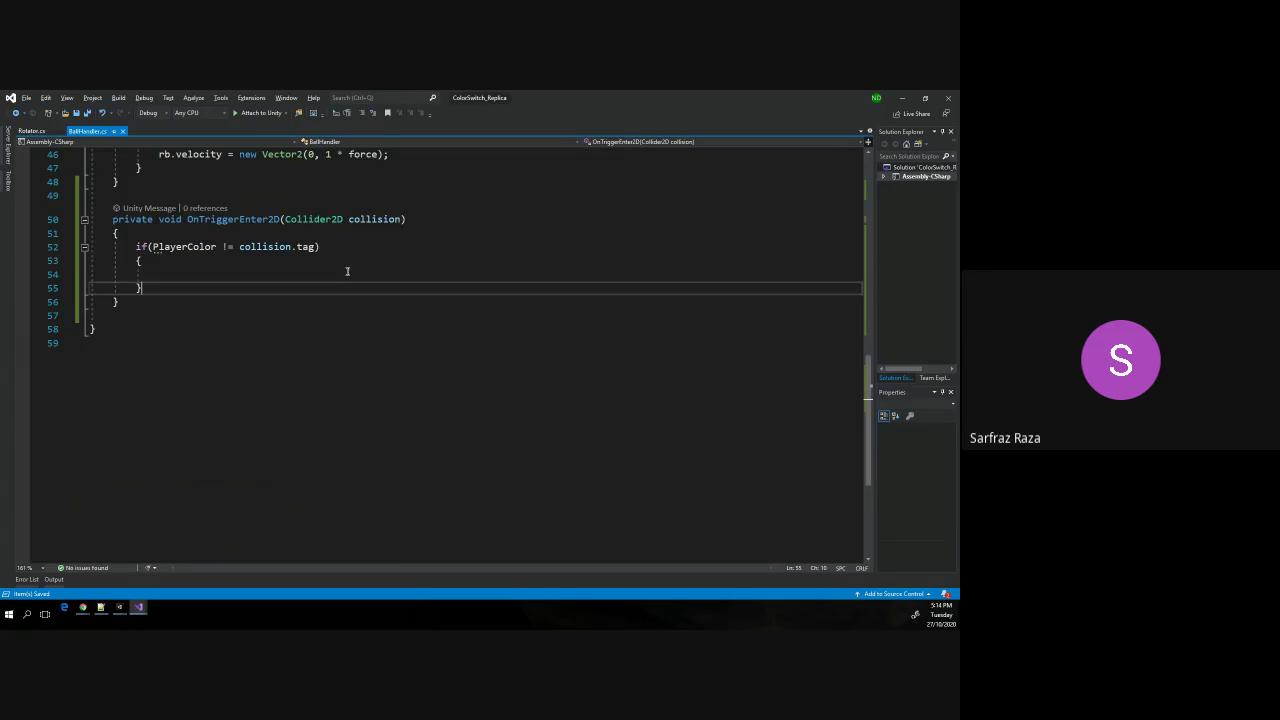
key("Up")
type("Debug")
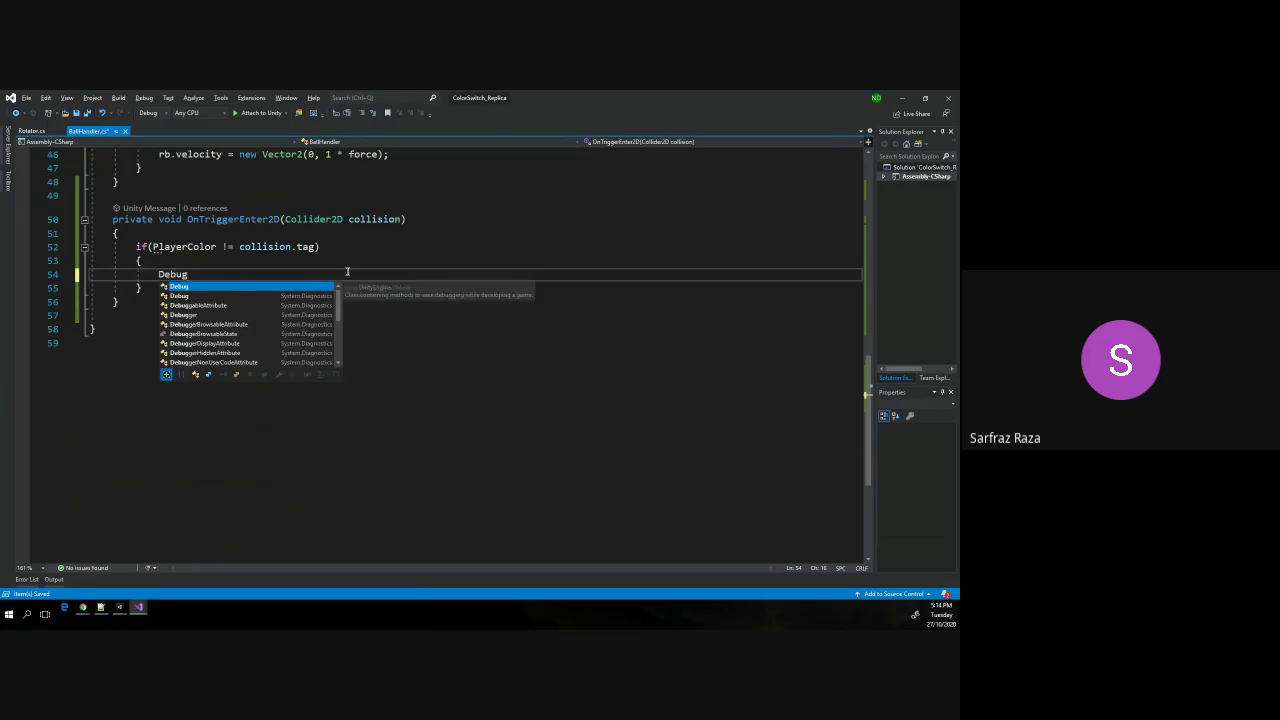
type(".Log(")
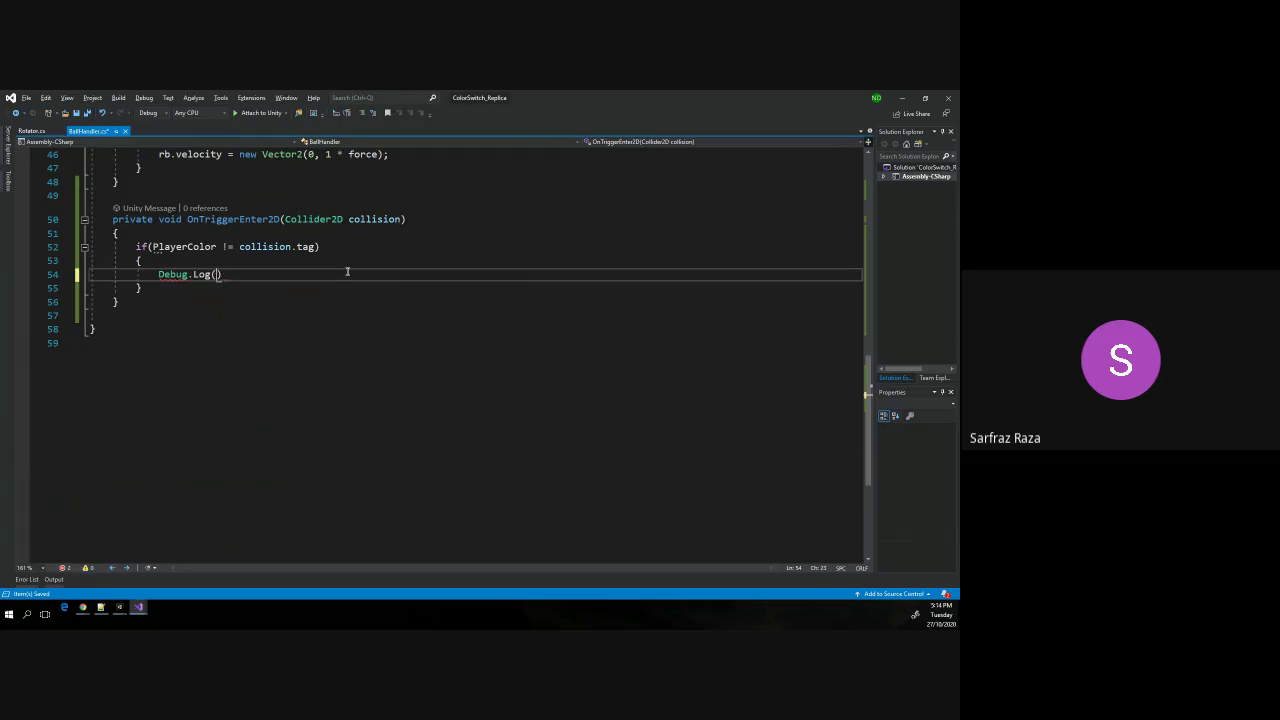
type("\"\"")
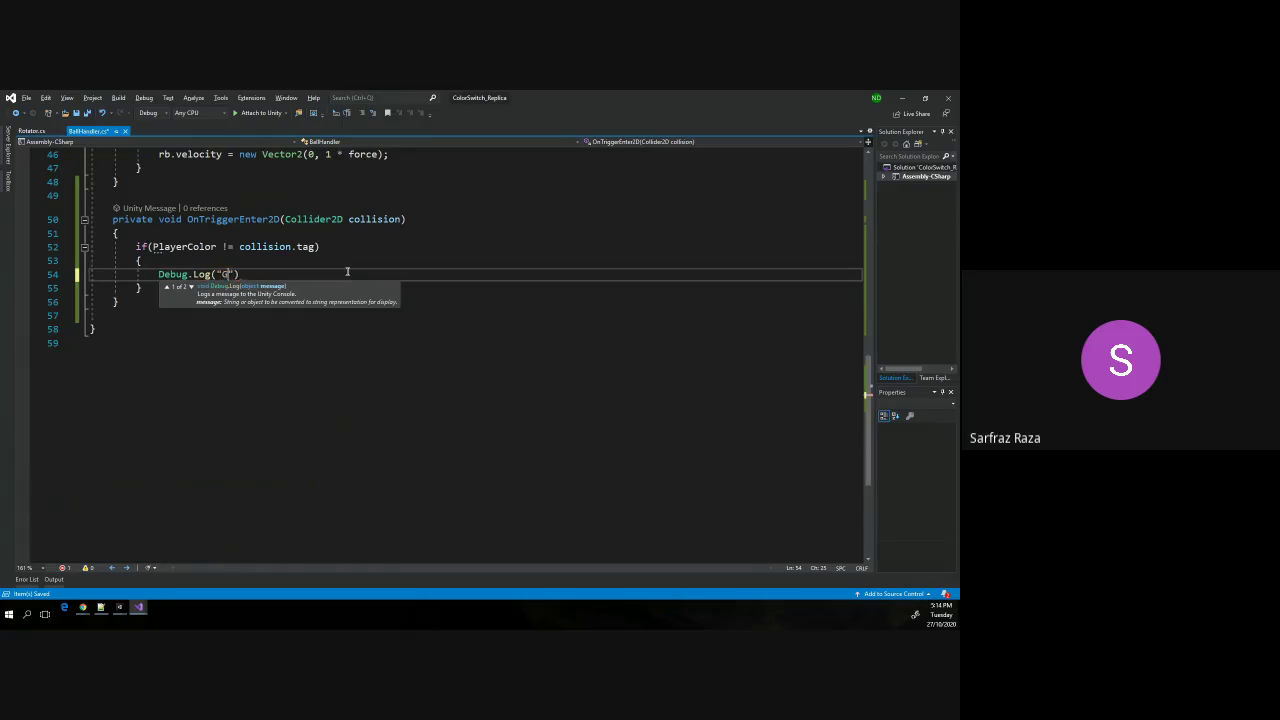
type("ame Over...!!")
type("!\");")
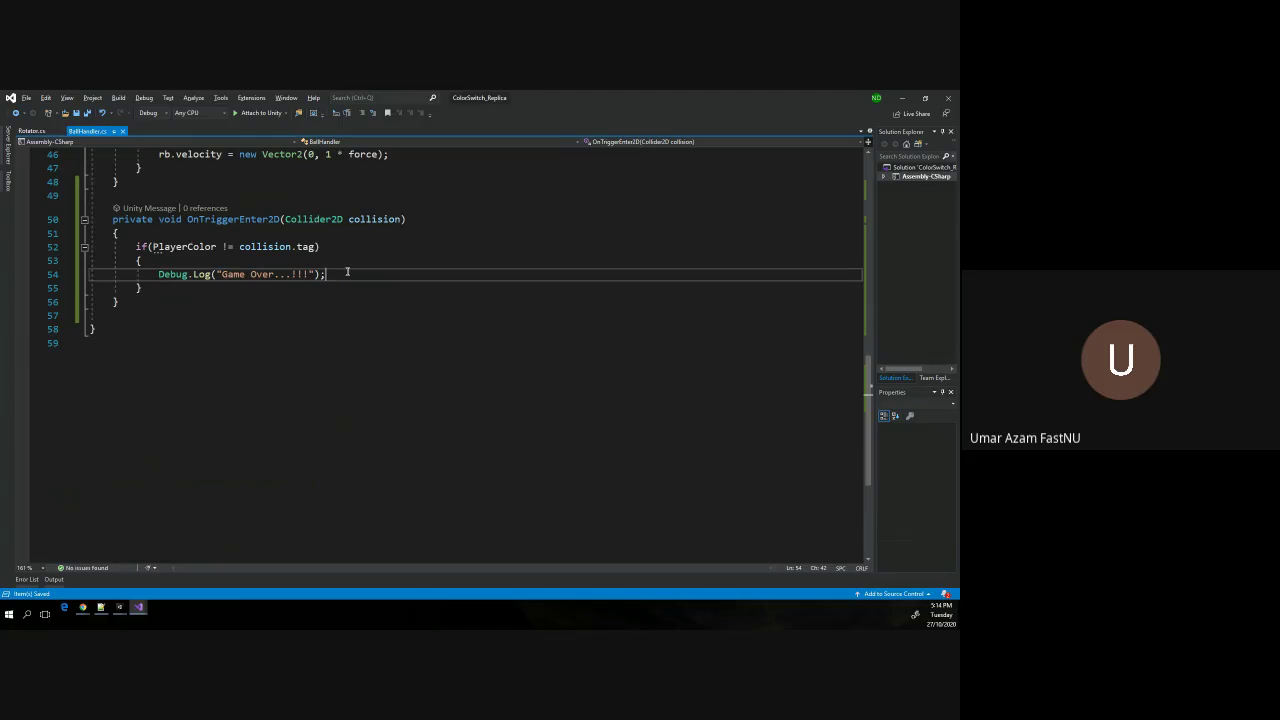
key("alt+Tab")
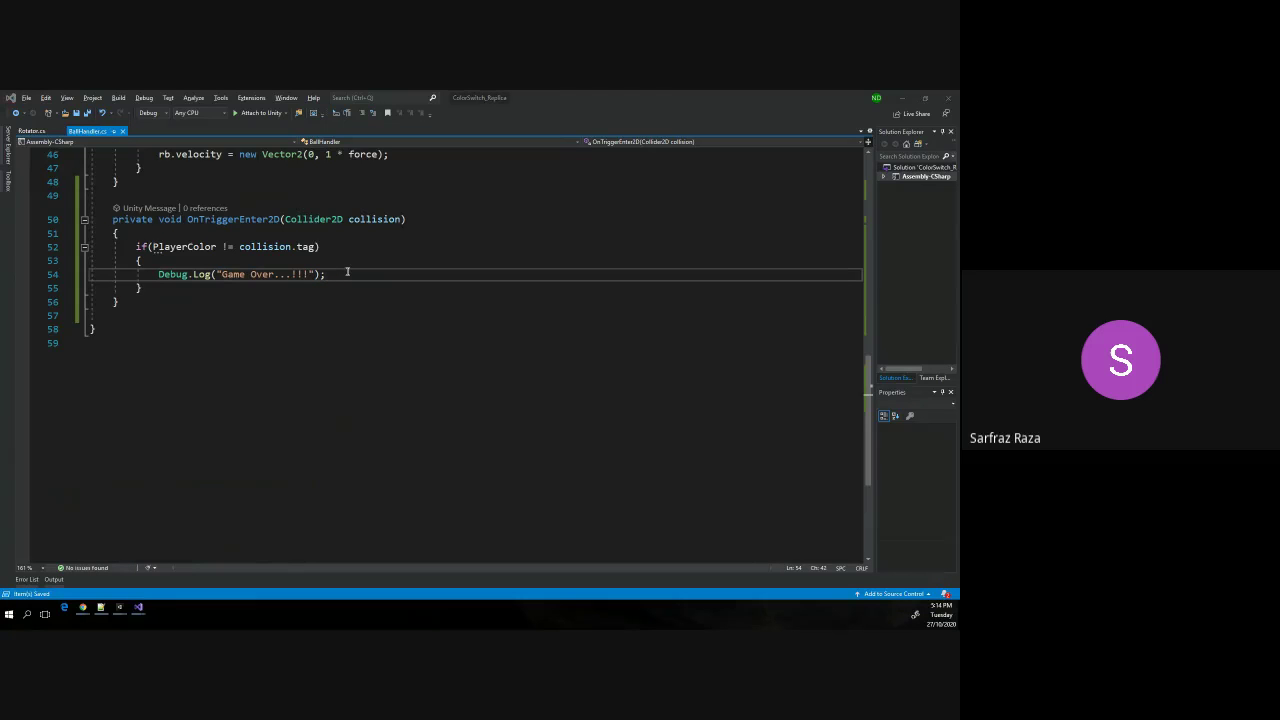
key("alt+Tab")
key("alt+Tab")
key("alt+Tab")
Playtest until the ball hits a mismatched segment and logs "Game Over...!!!", then stop and return to BallHandler.
left_click(454, 120)
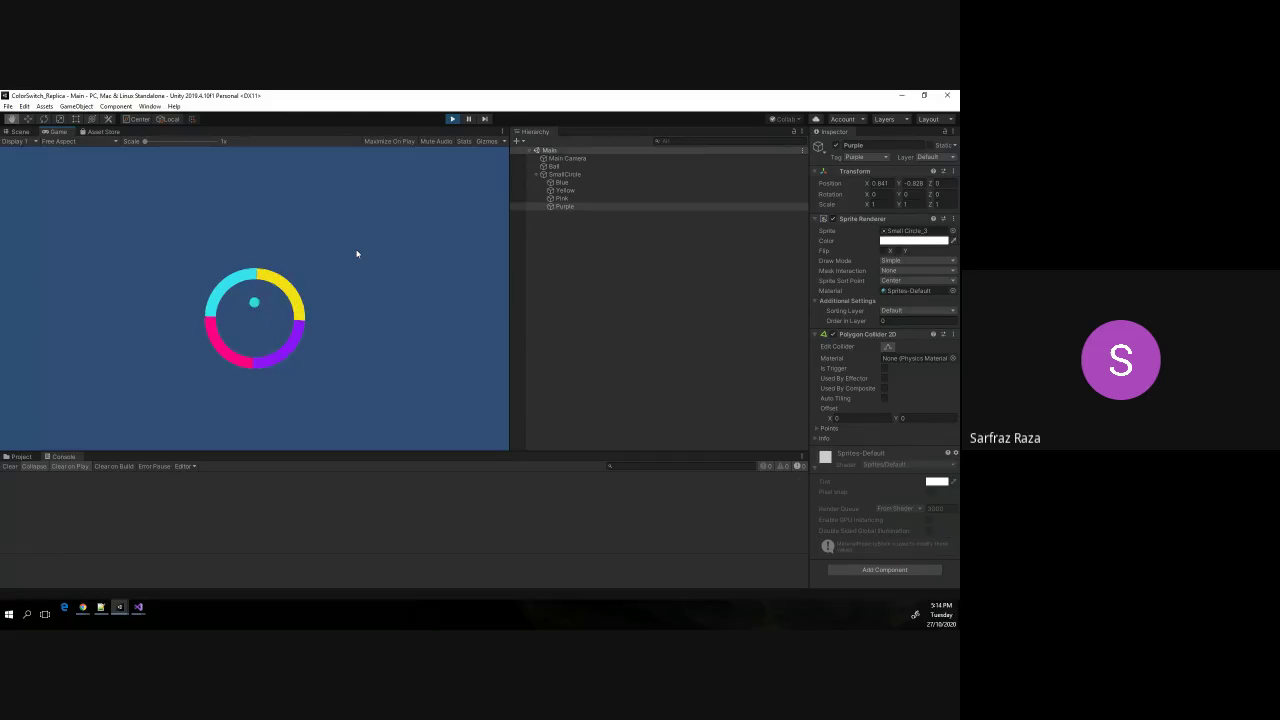
left_click(356, 253)
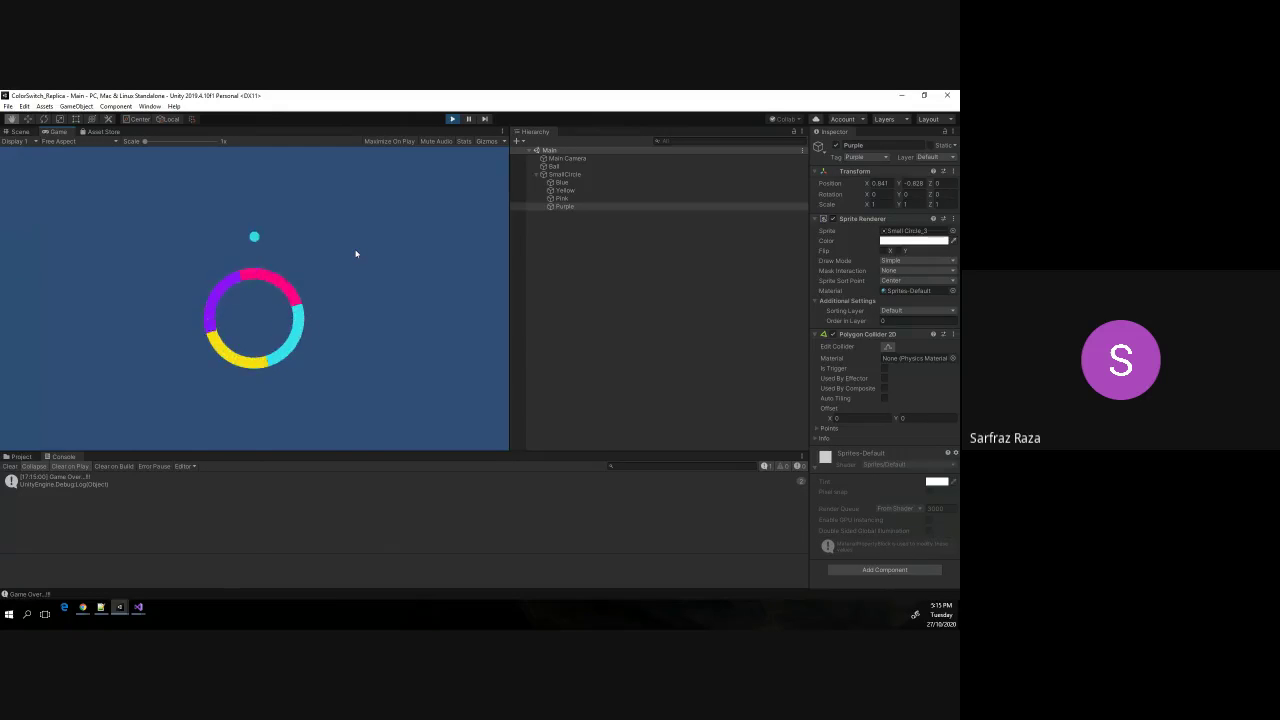
left_click(357, 251)
left_click(357, 251)
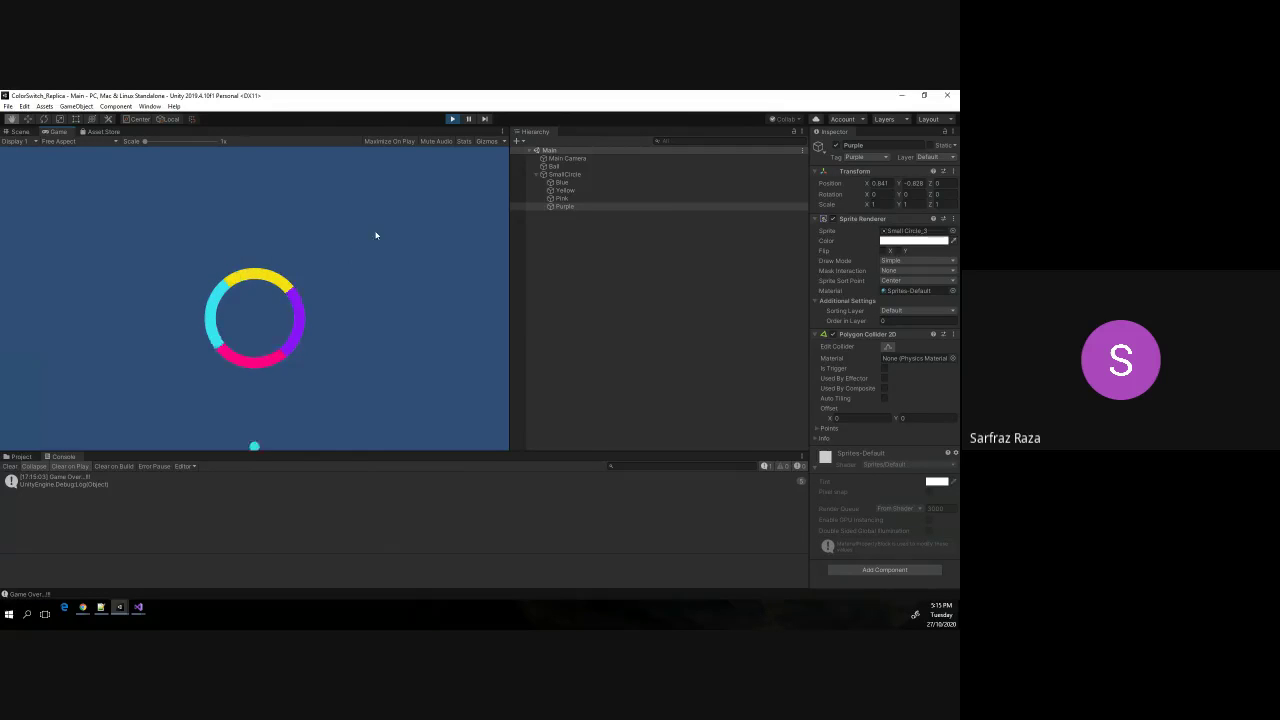
key("ctrl+p")
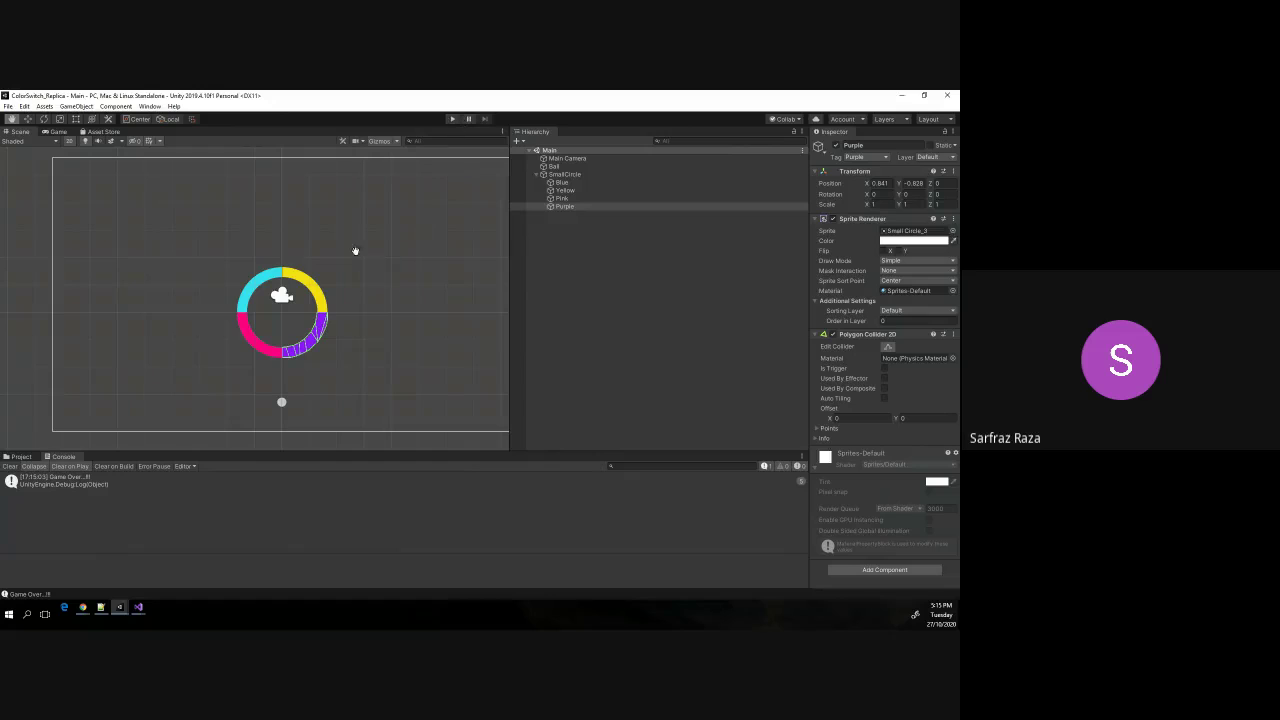
key("alt+Tab")
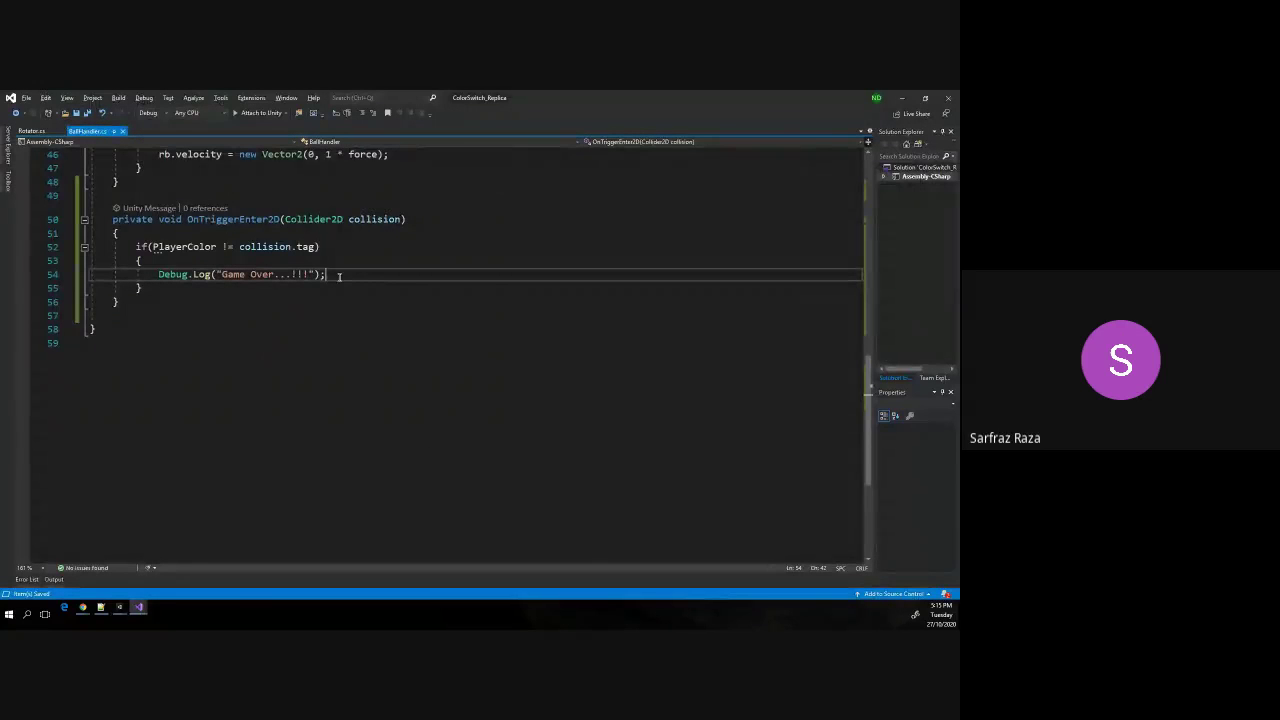
Delete the Game Over log line and add 'using UnityEngine.SceneManagement;' under the using statements.
key("ctrl+BackSpace")
key("ctrl+BackSpace")
key("ctrl+BackSpace")
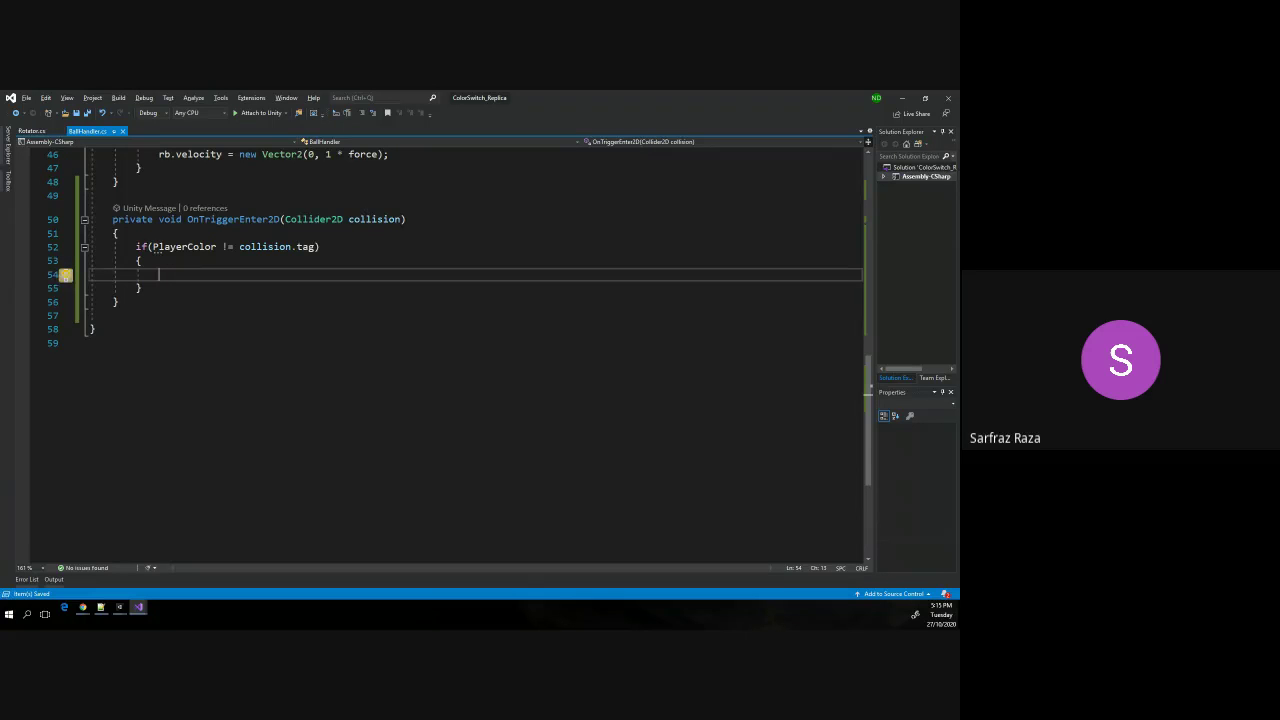
left_click(244, 247)
scroll(244, 247, "up", 13)
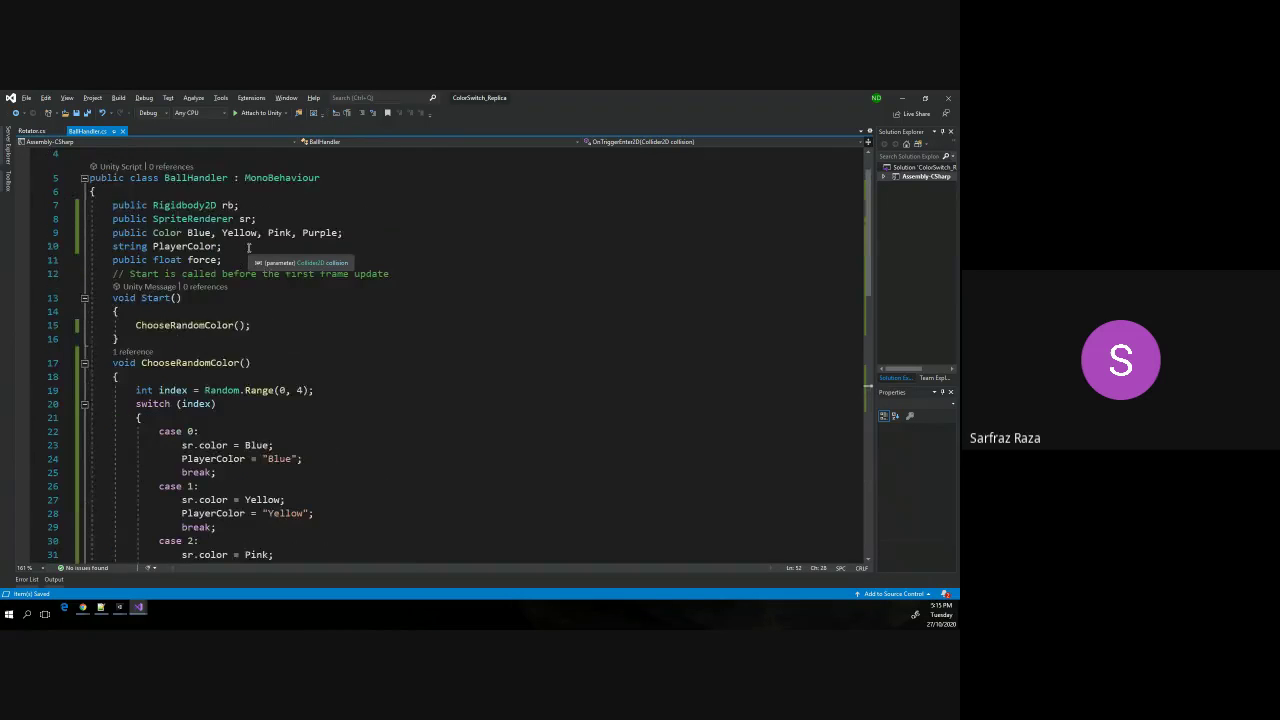
scroll(244, 240, "up", 2)
left_click(245, 184)
key("Return")
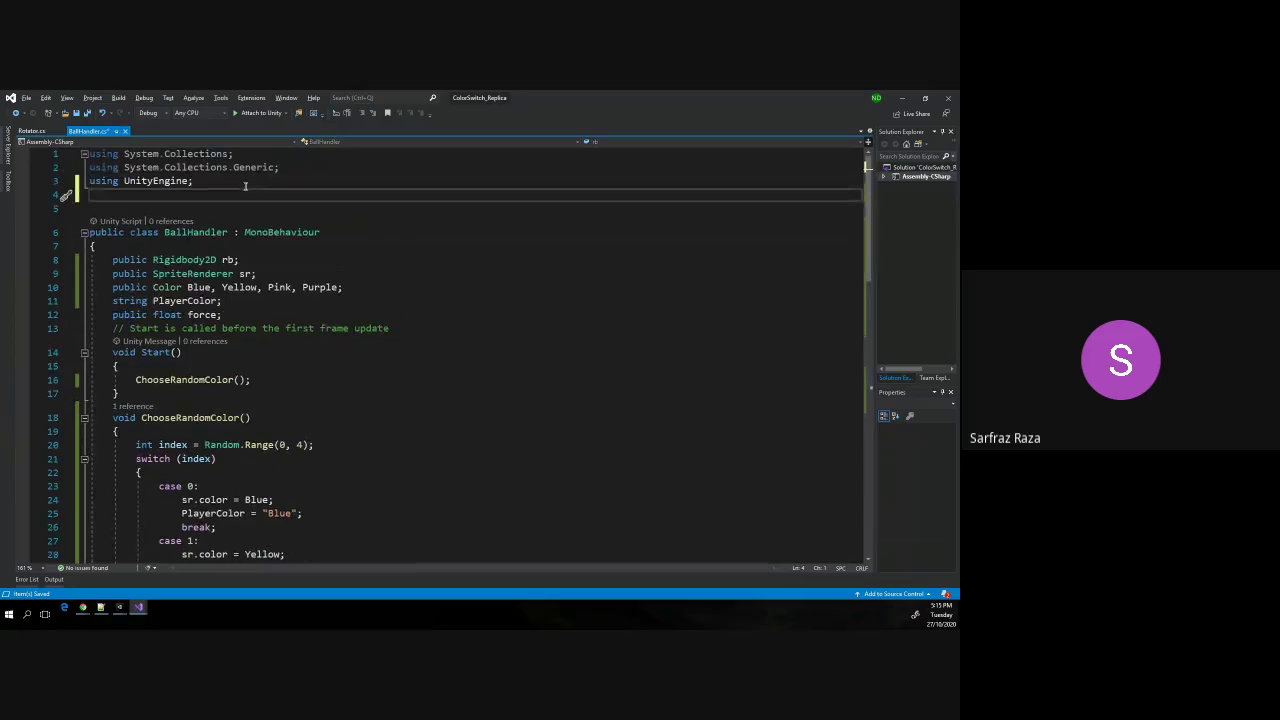
type("using Unity")
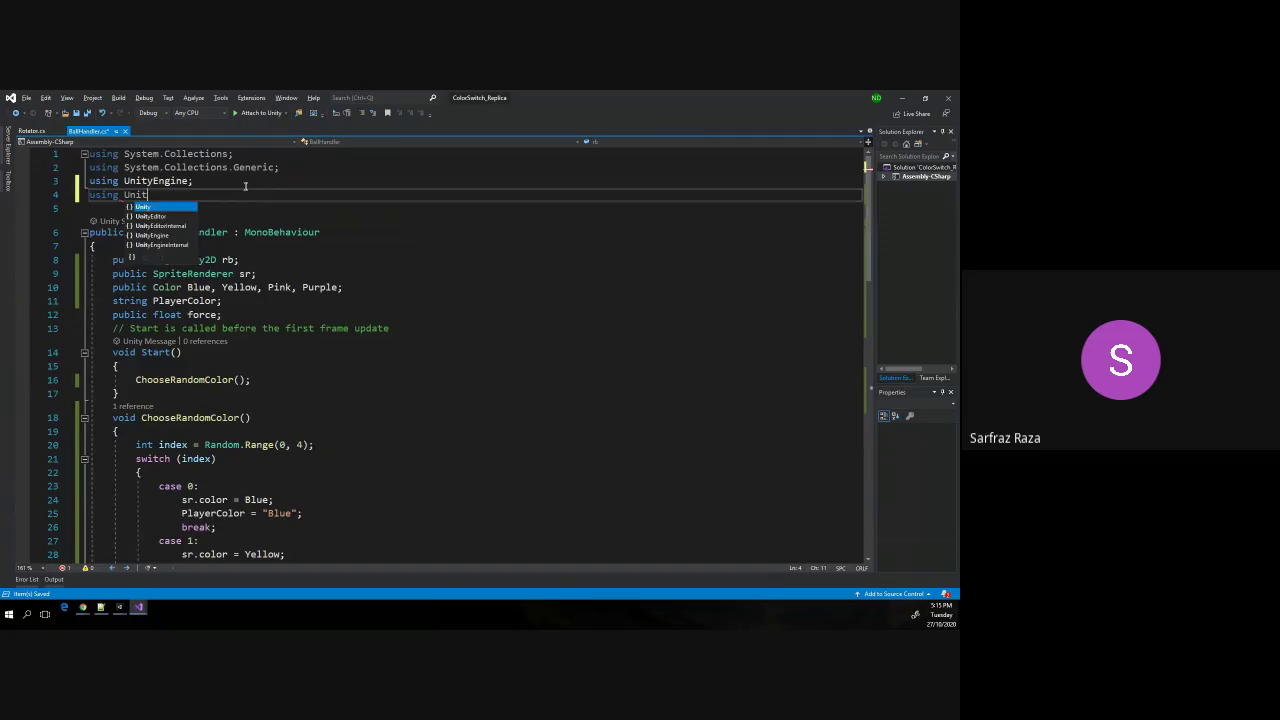
type("Engine.")
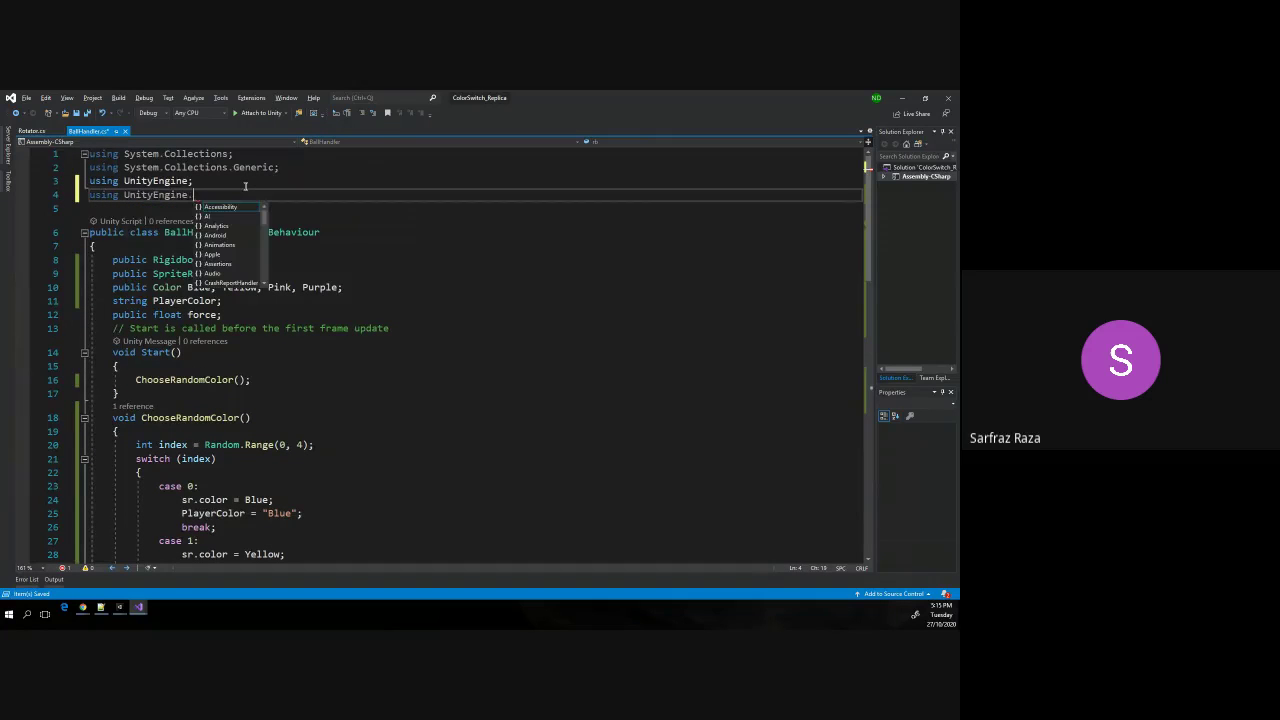
type("Scne")
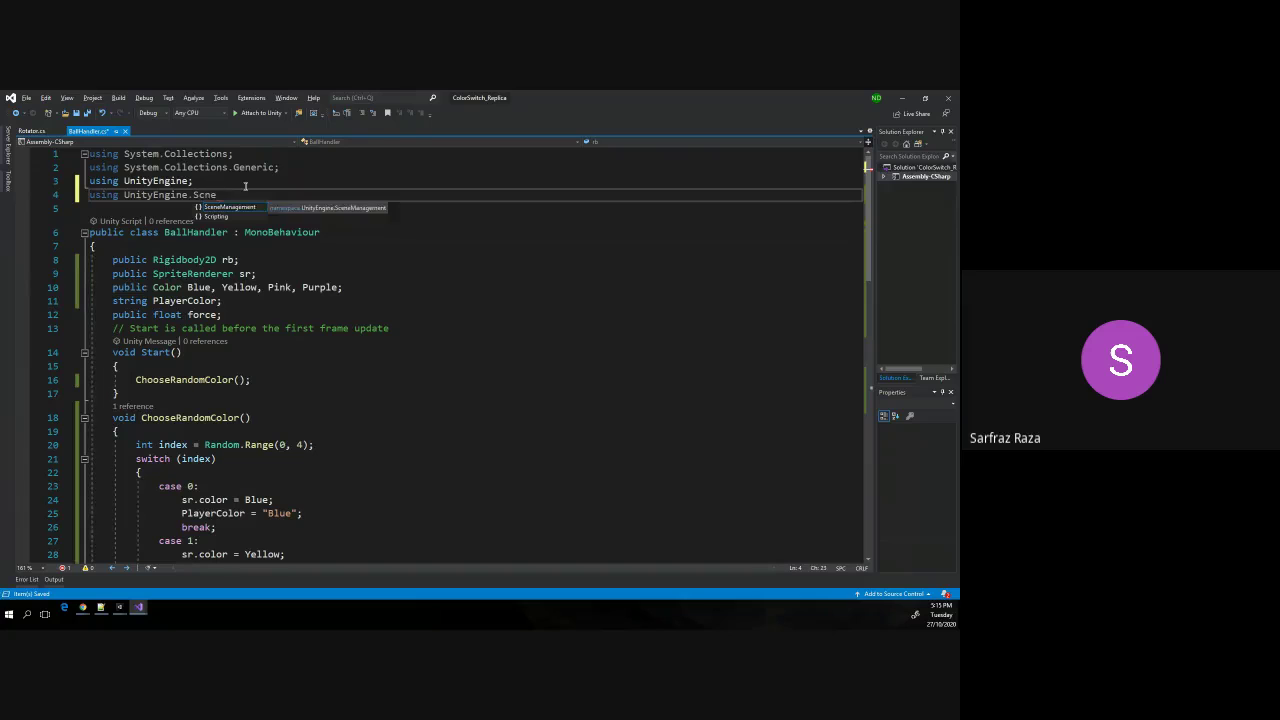
key("Tab")
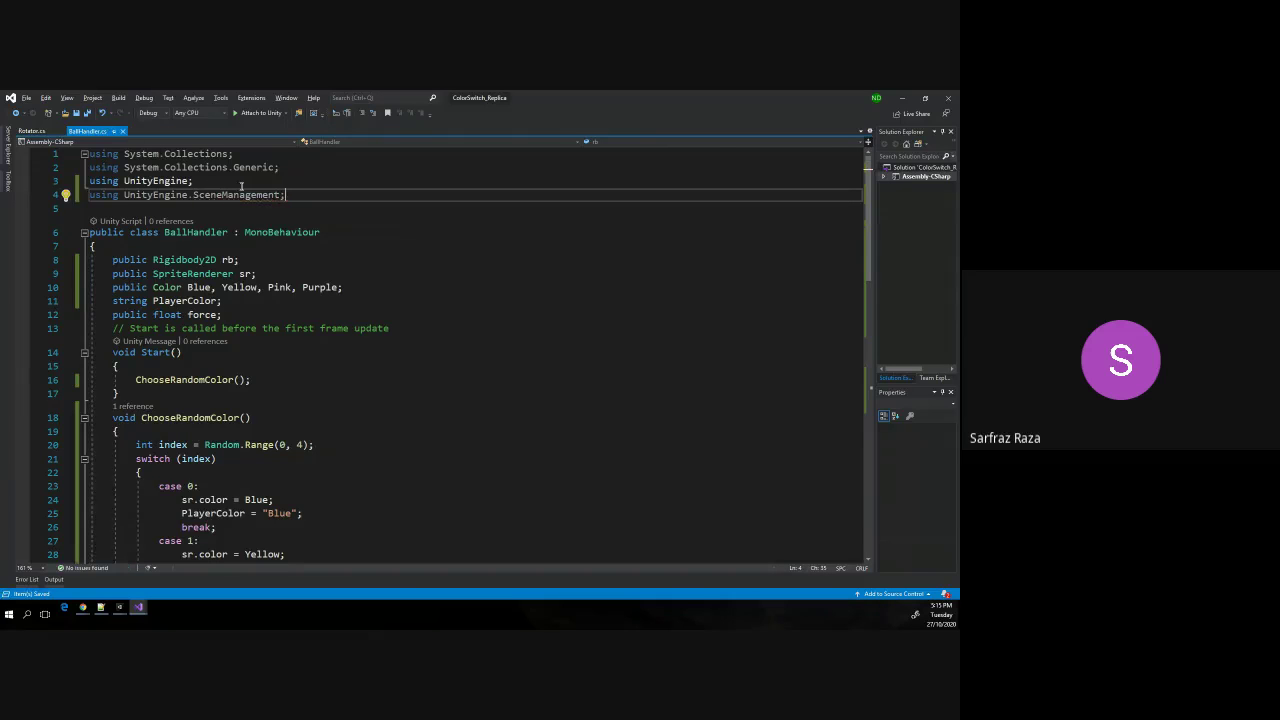
Write SceneManager.LoadScene(0); in the colour-mismatch branch of OnTriggerEnter2D.
scroll(260, 280, "down", 6)
scroll(306, 336, "down", 8)
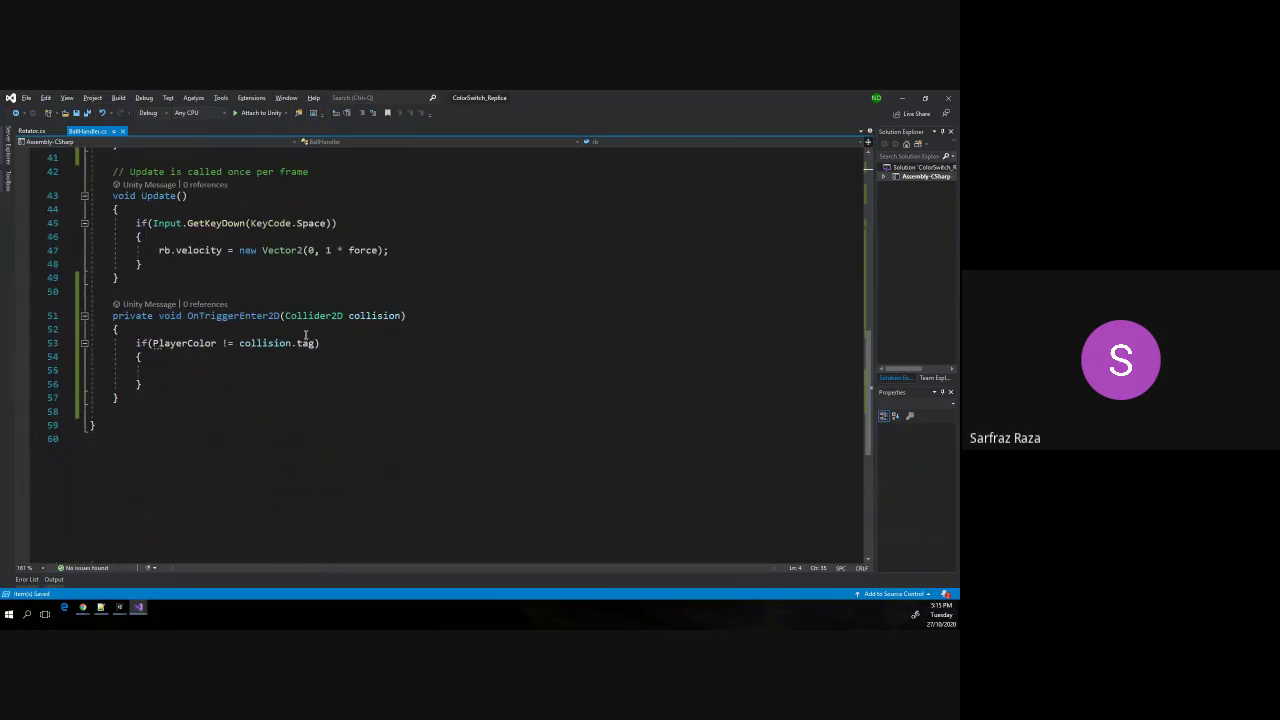
left_click(230, 372)
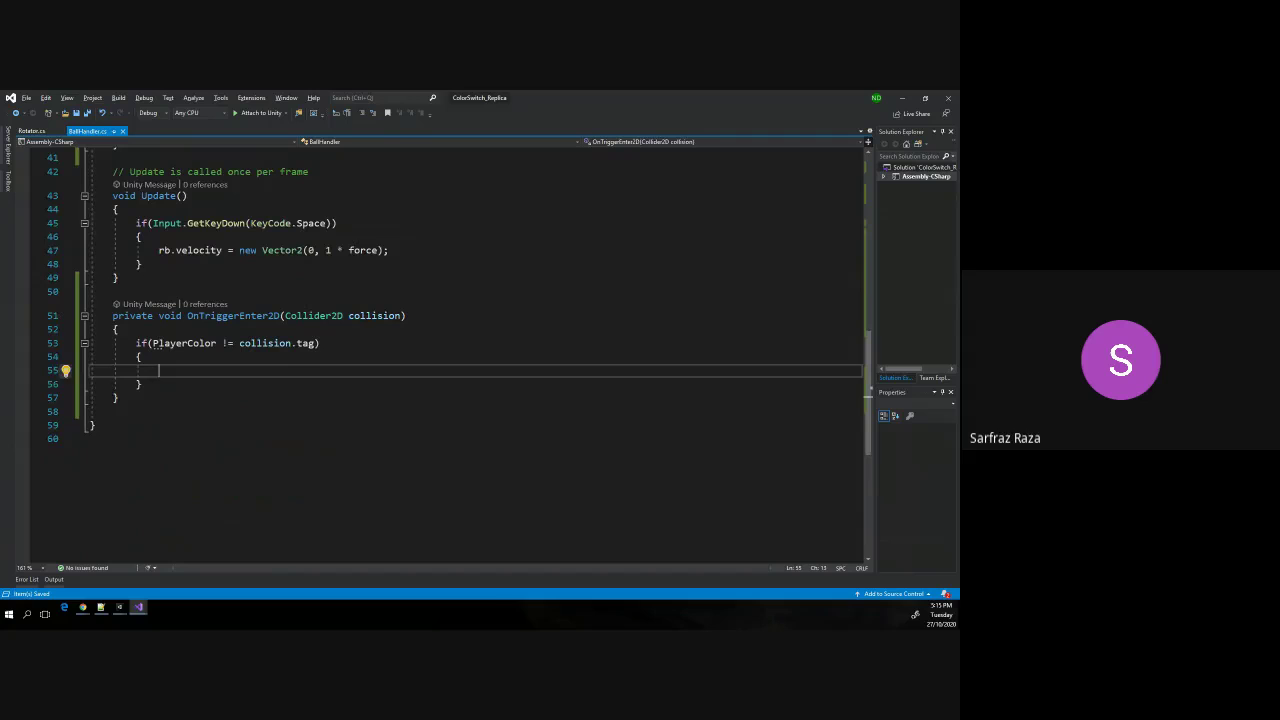
left_click(239, 362)
left_click(213, 370)
type("Sce")
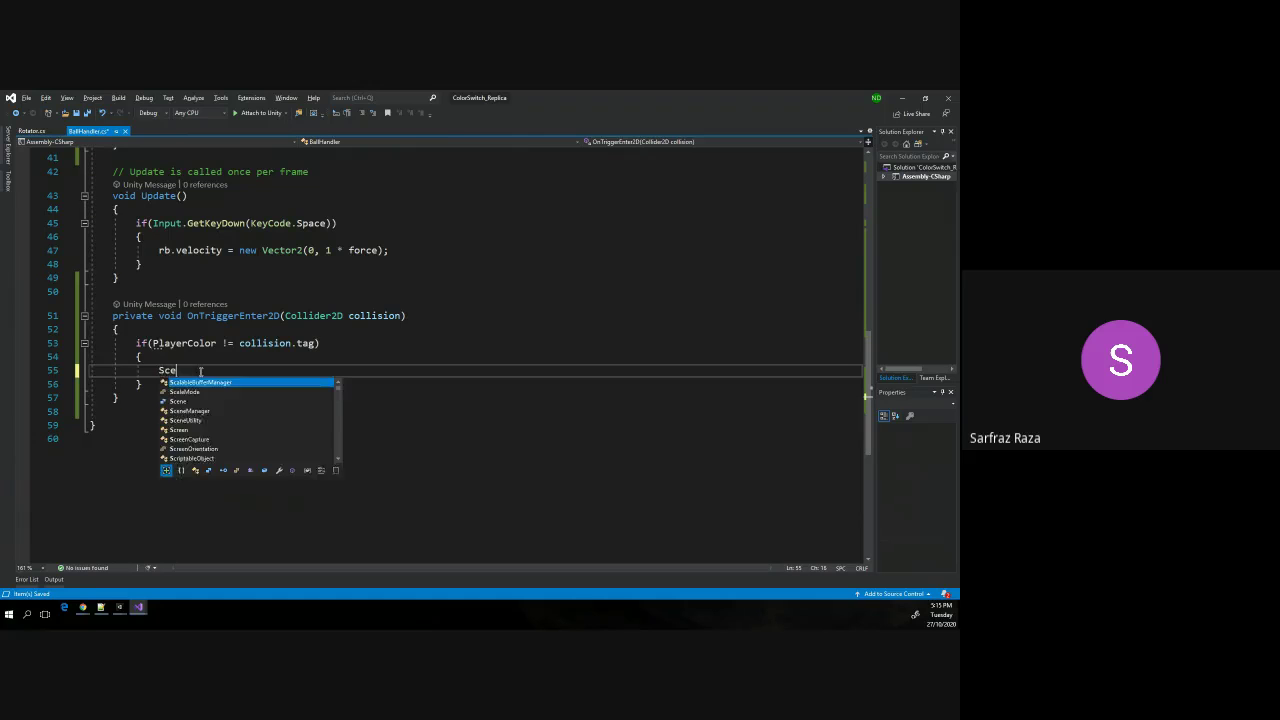
type("neManager.")
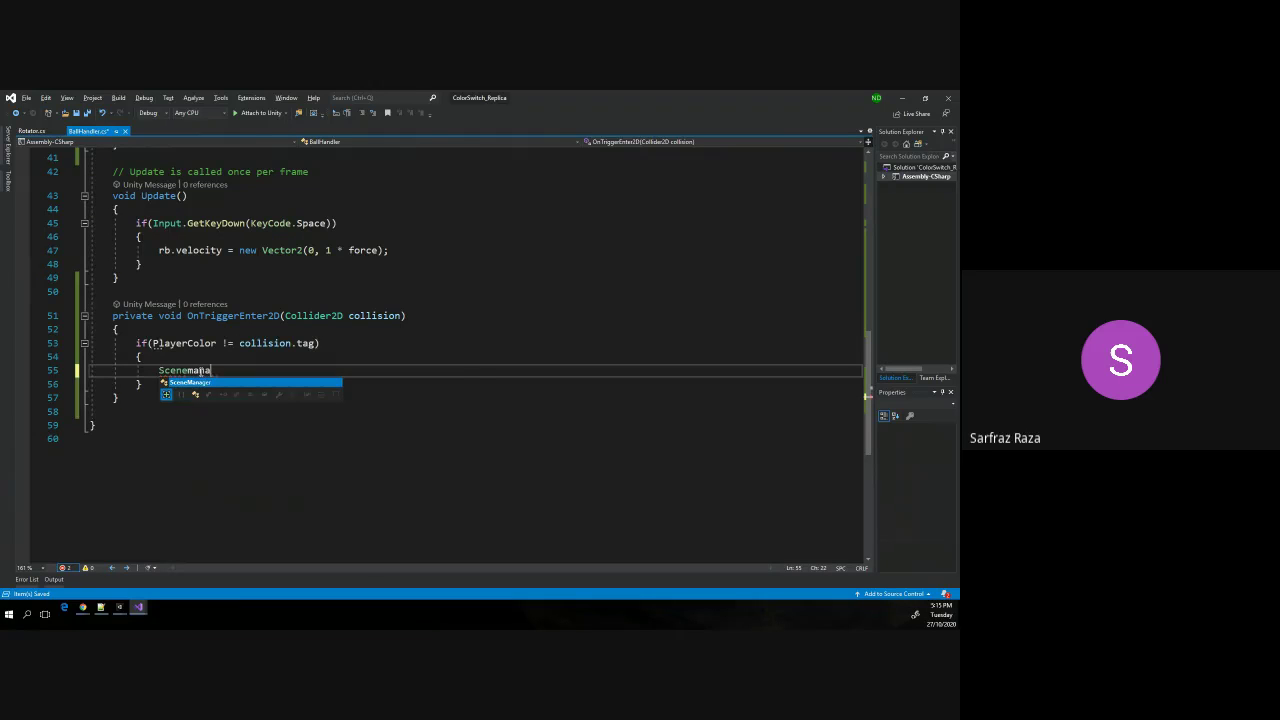
type("GetActiveScene/")
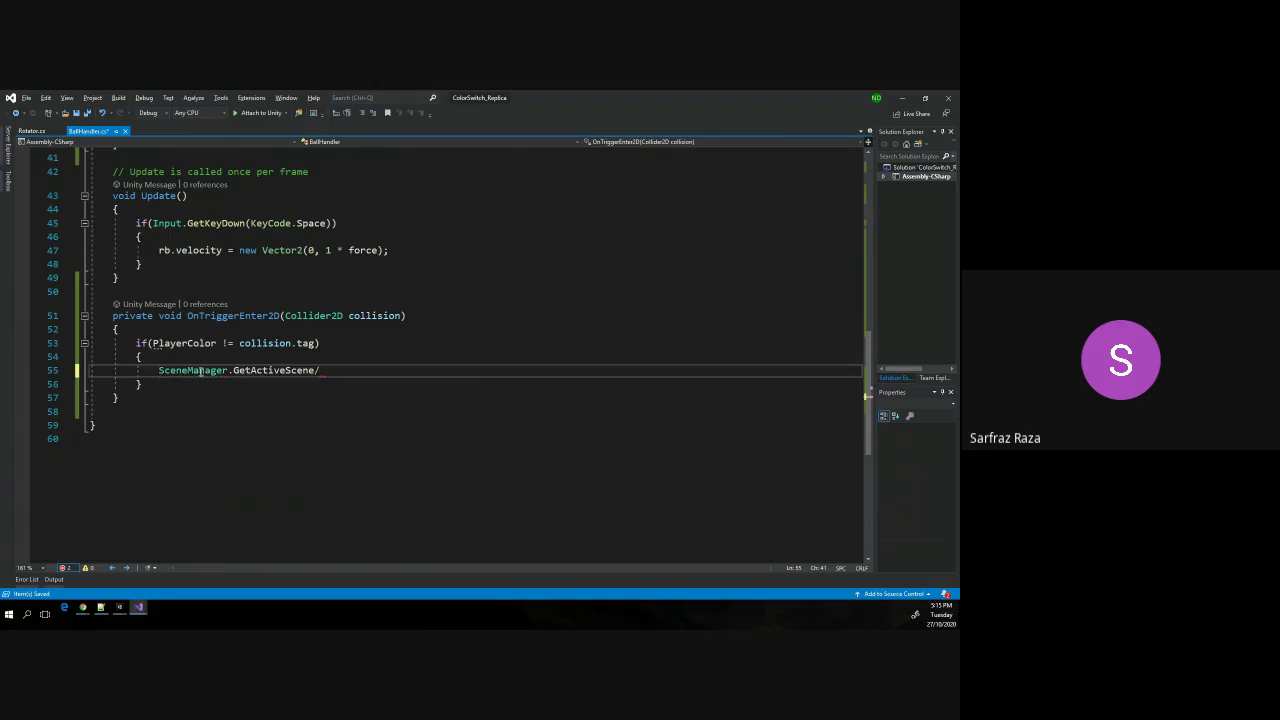
key("ctrl+BackSpace")
type("Load")
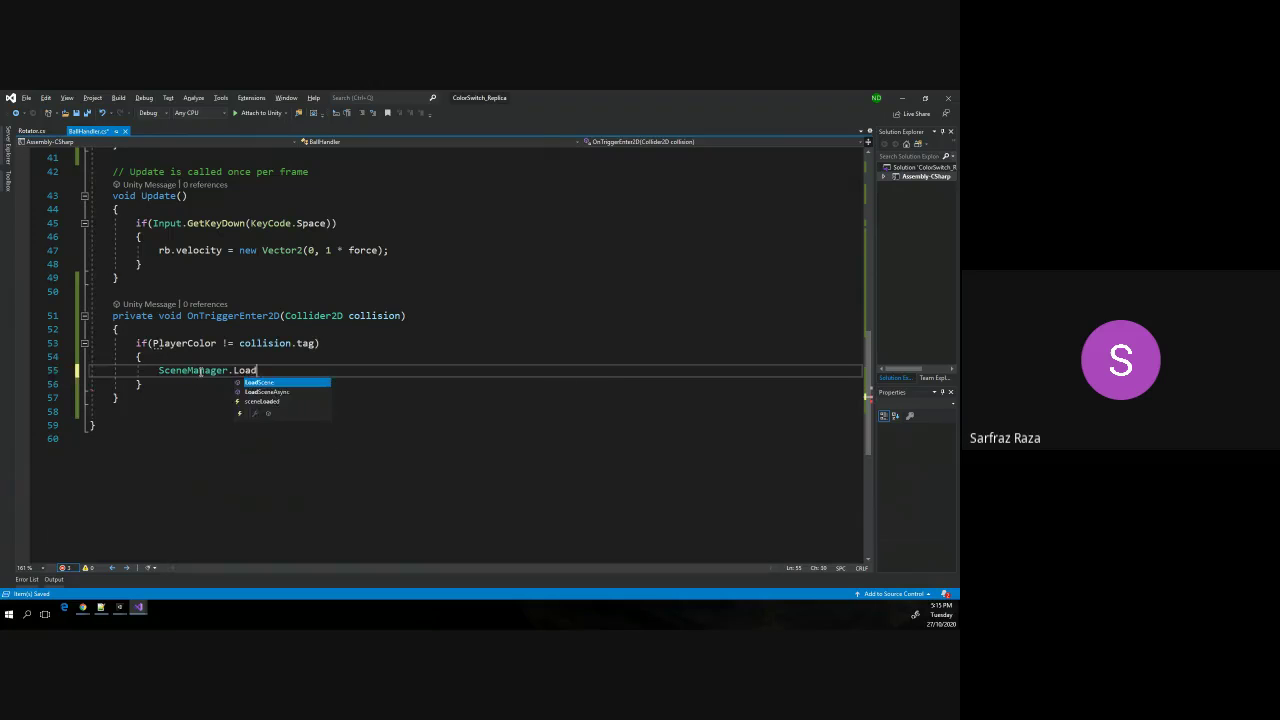
key("Tab")
type("(")
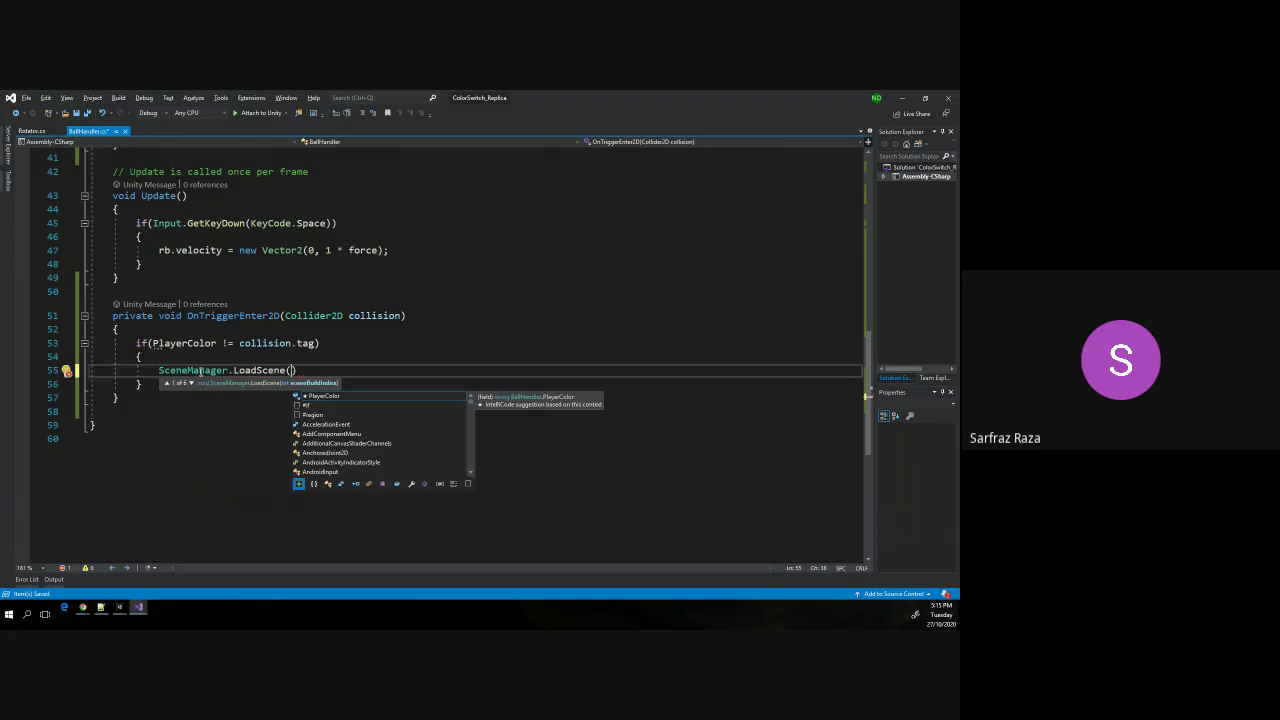
type("0);")
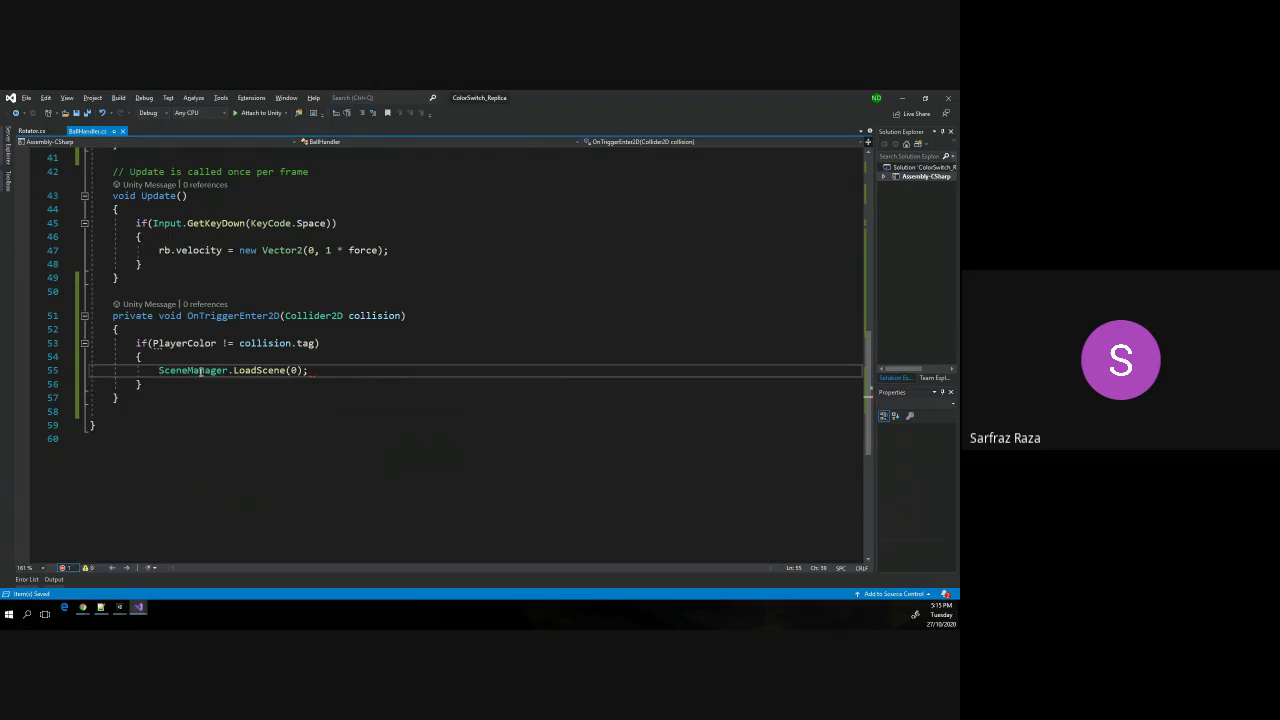
mouse_move(258, 369)
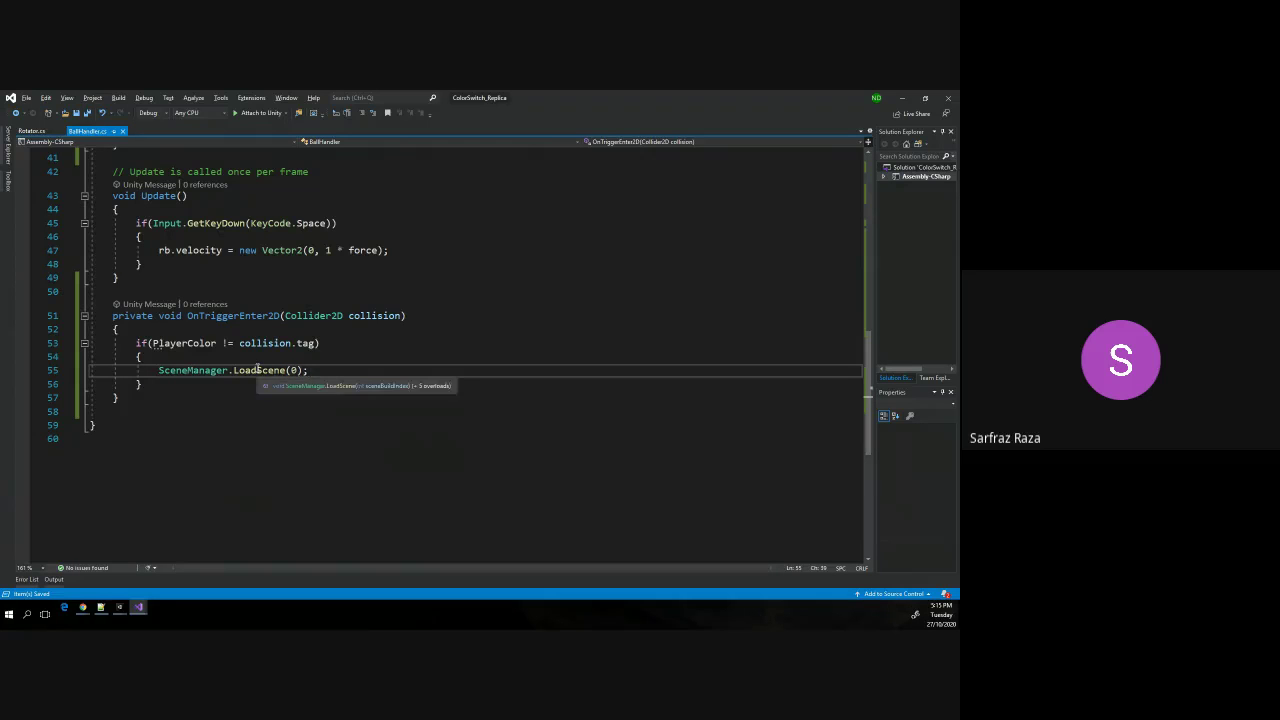
key("alt+Tab")
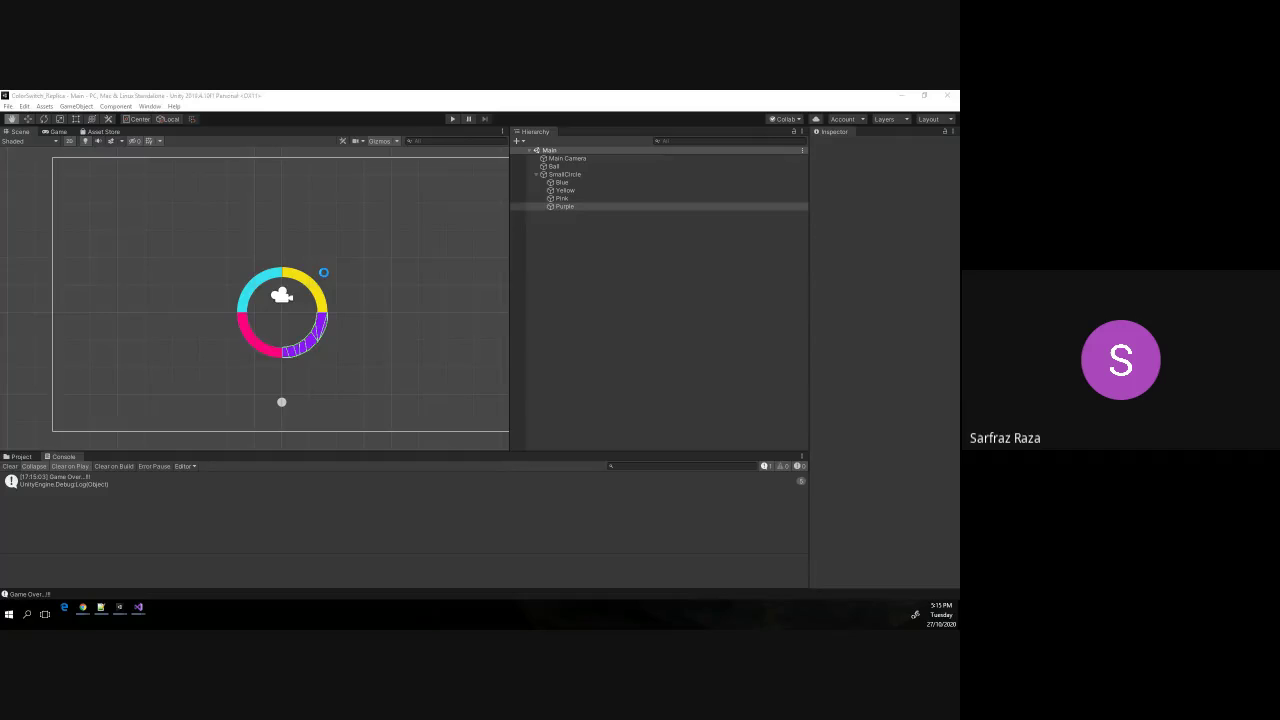
left_click(10, 106)
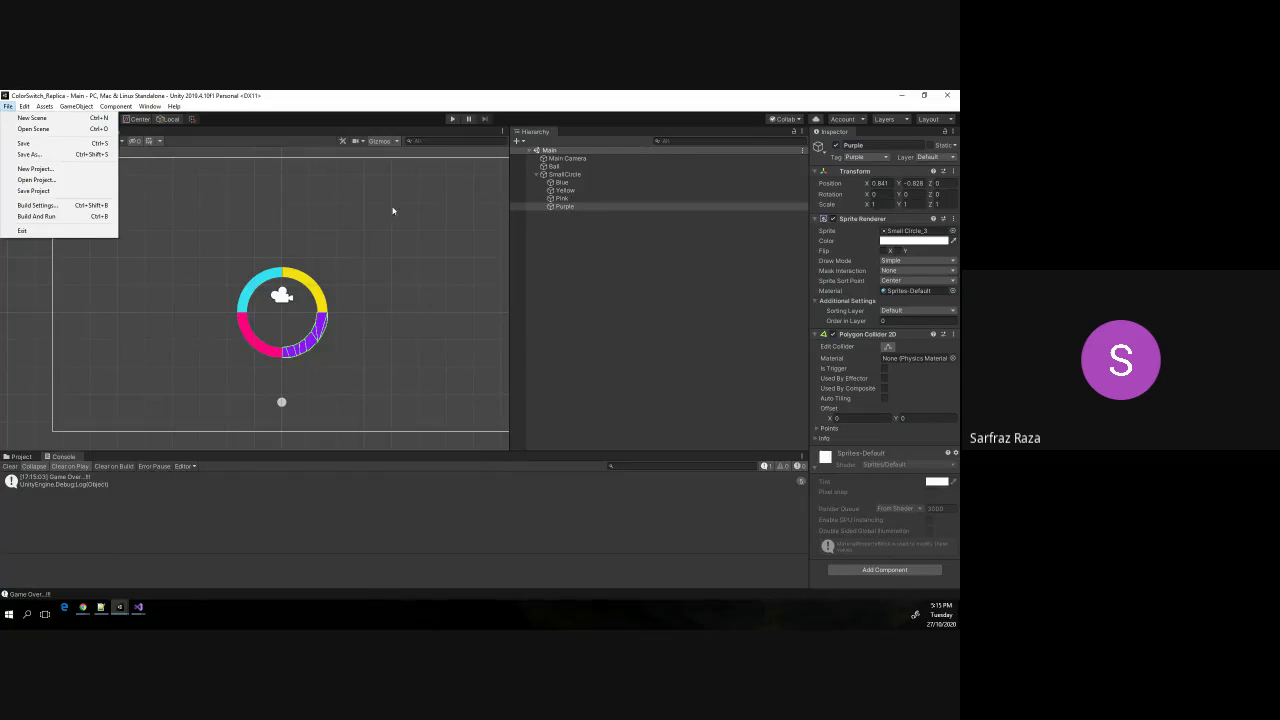
left_click(348, 221)
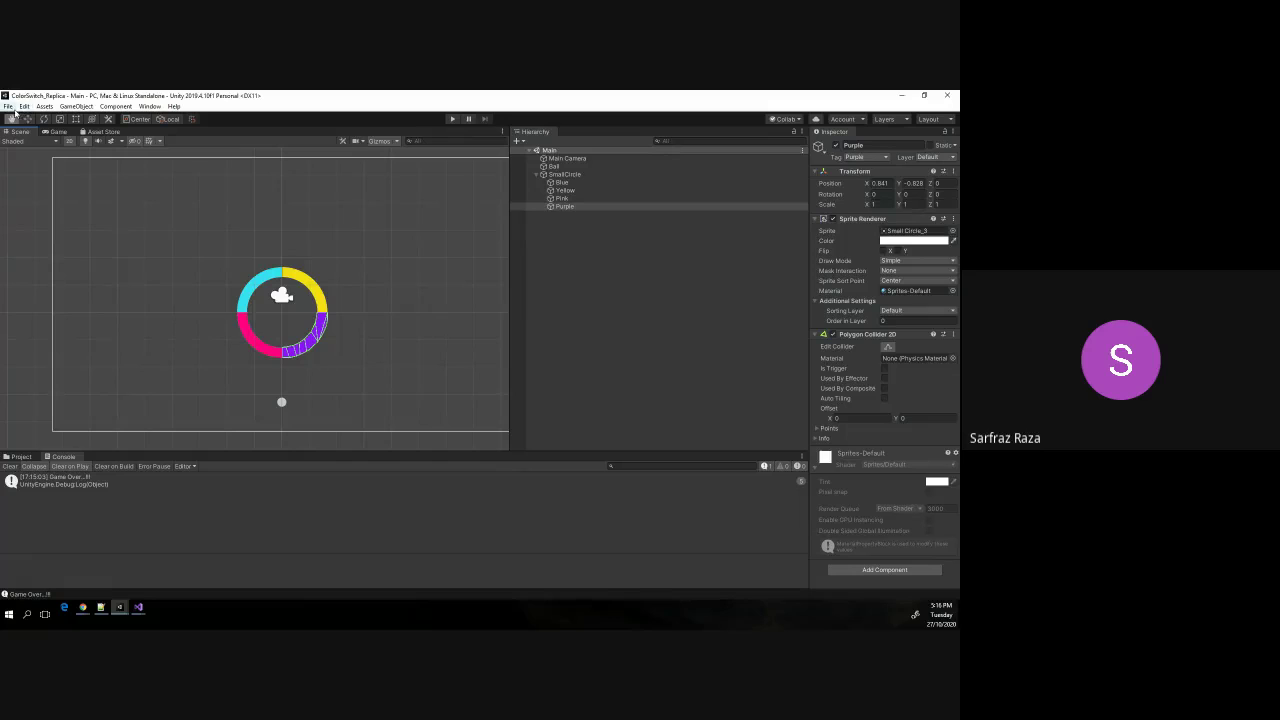
left_click(9, 106)
left_click(30, 206)
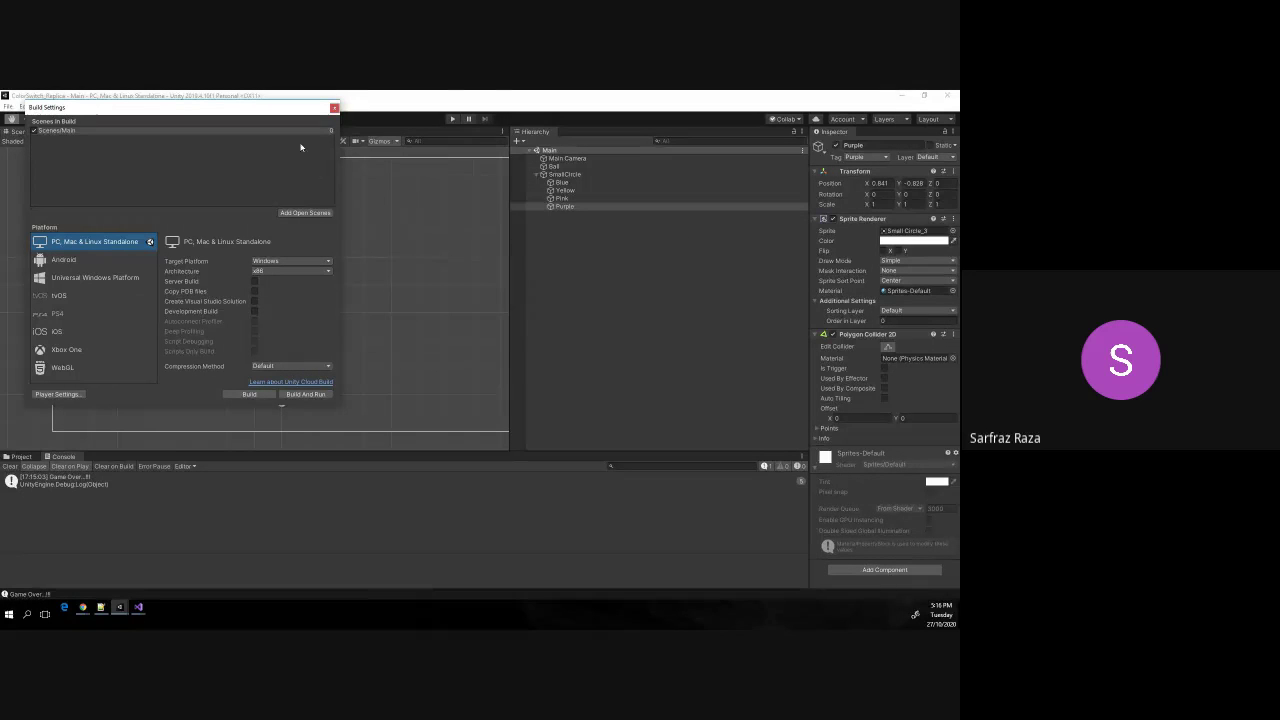
left_click(334, 107)
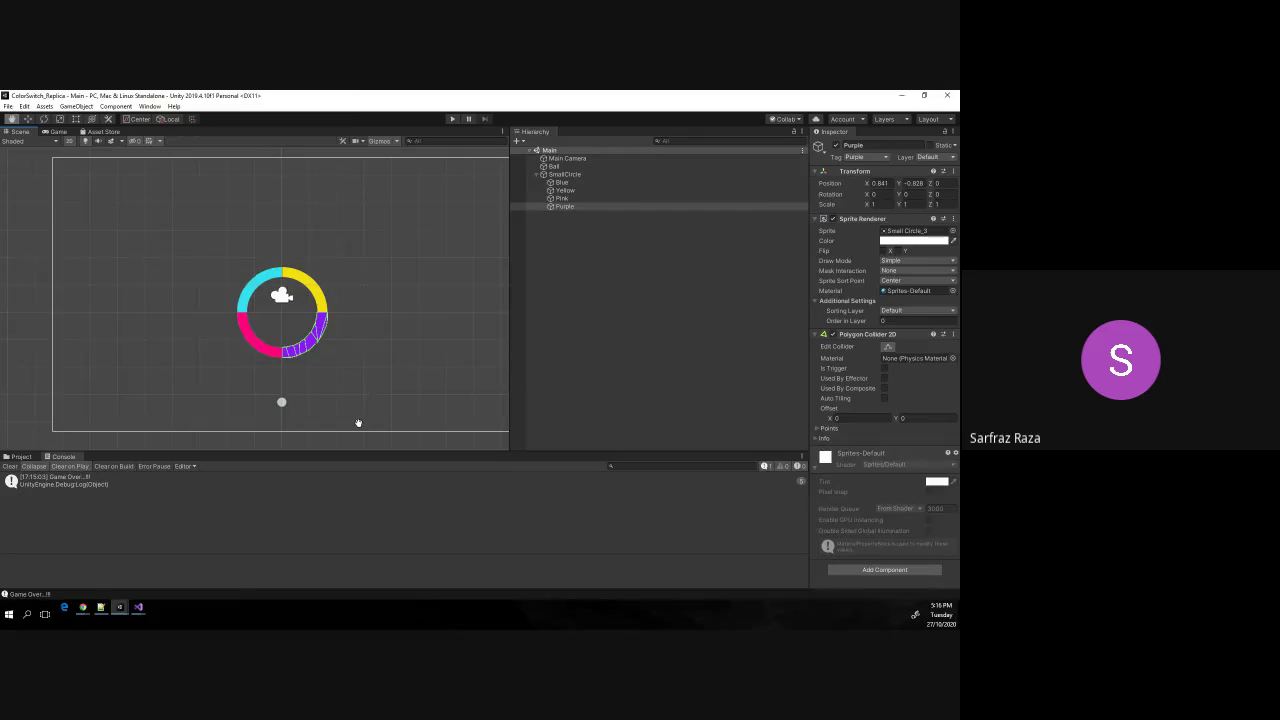
left_click(451, 119)
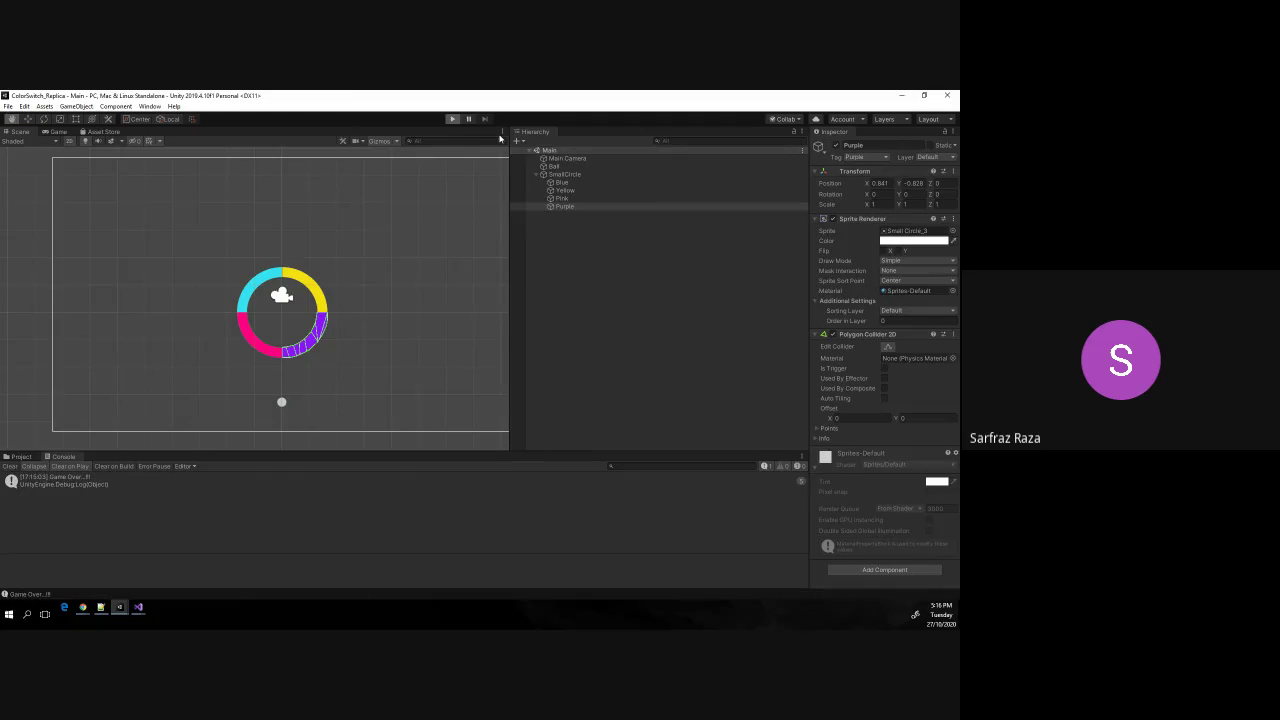
key("ctrl+p")
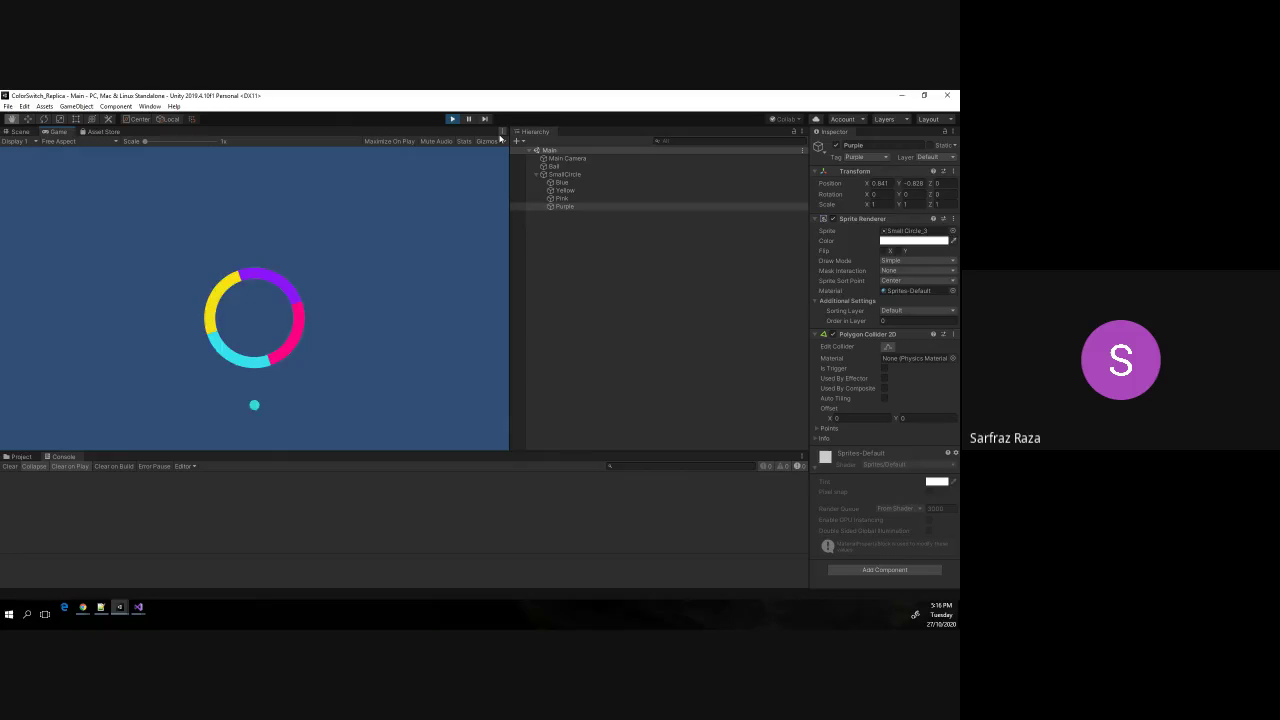
key("space")
key("space")
key("space")
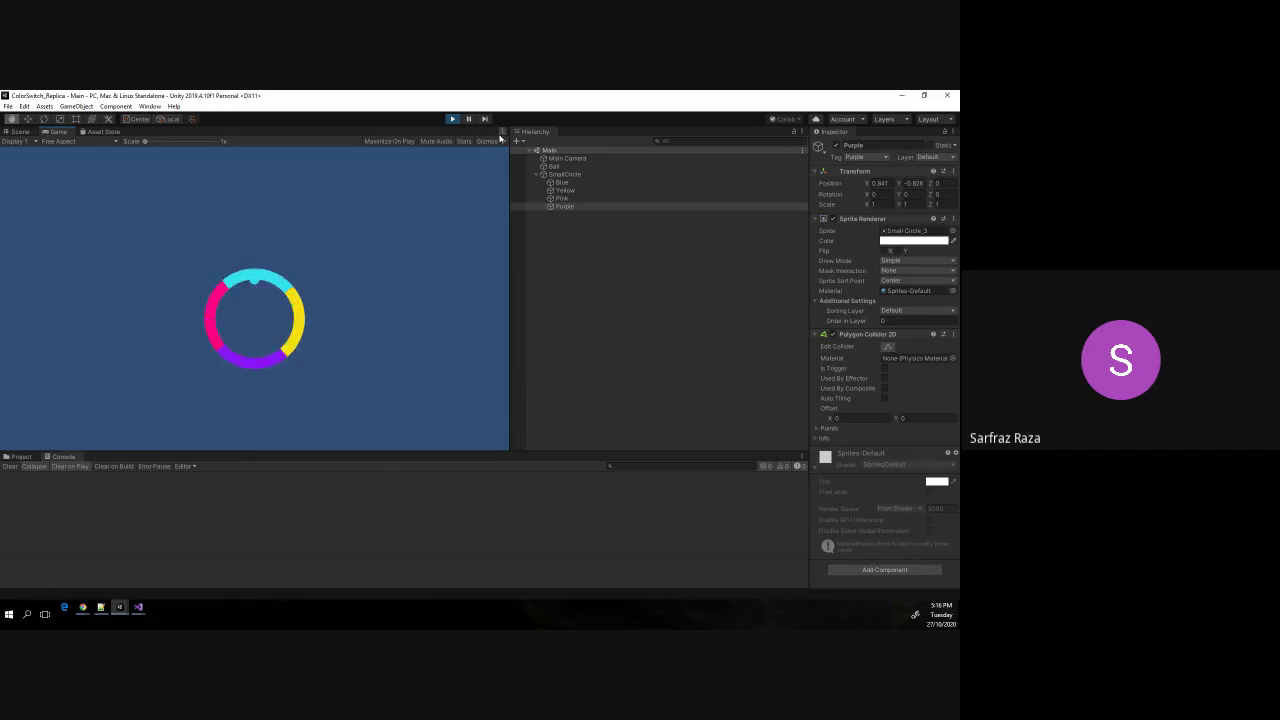
key("space")
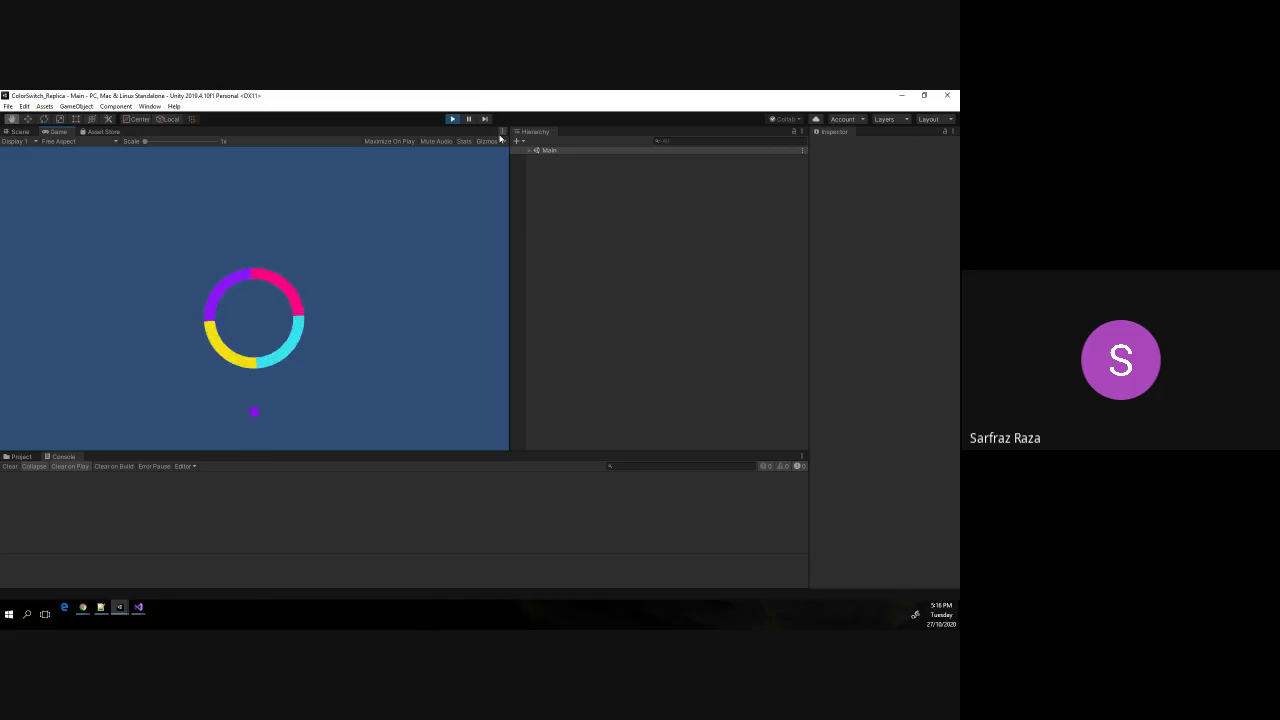
left_click(454, 121)
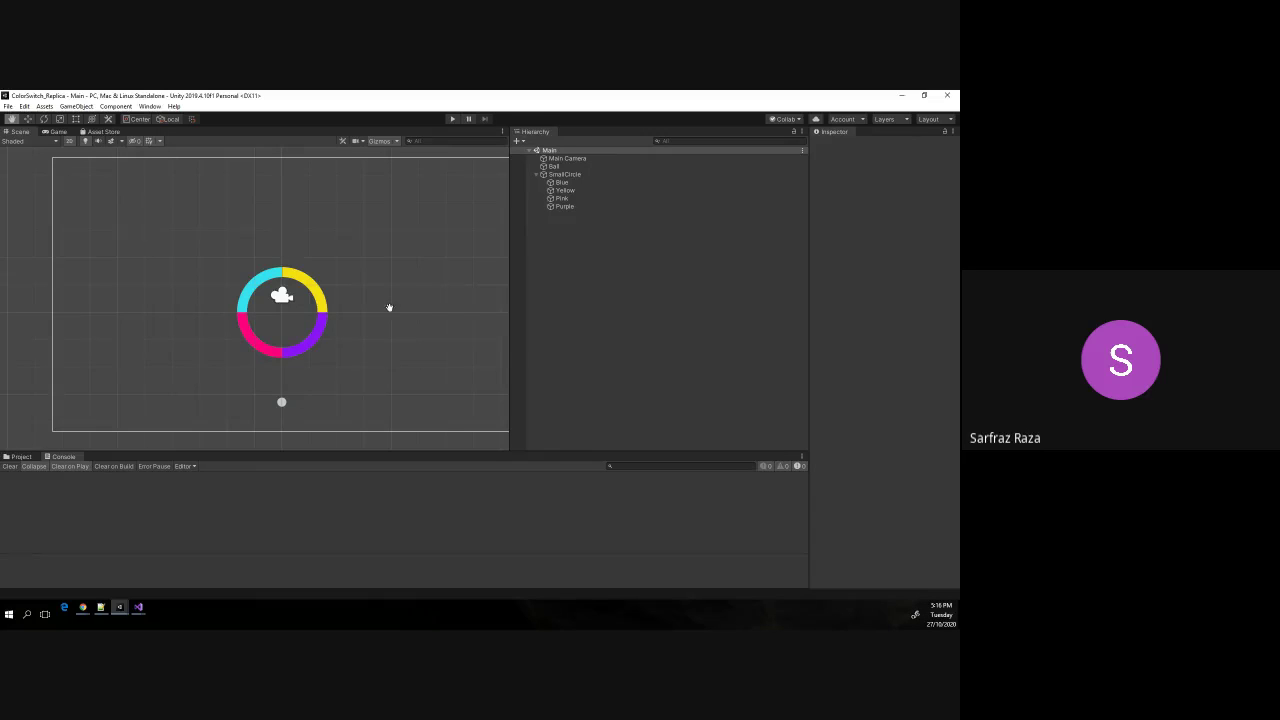
Create a 2D Sprite named ColorChanger and reset its Transform to position 0, 0, 0.
scroll(353, 301, "down", 3)
scroll(353, 301, "down", 1)
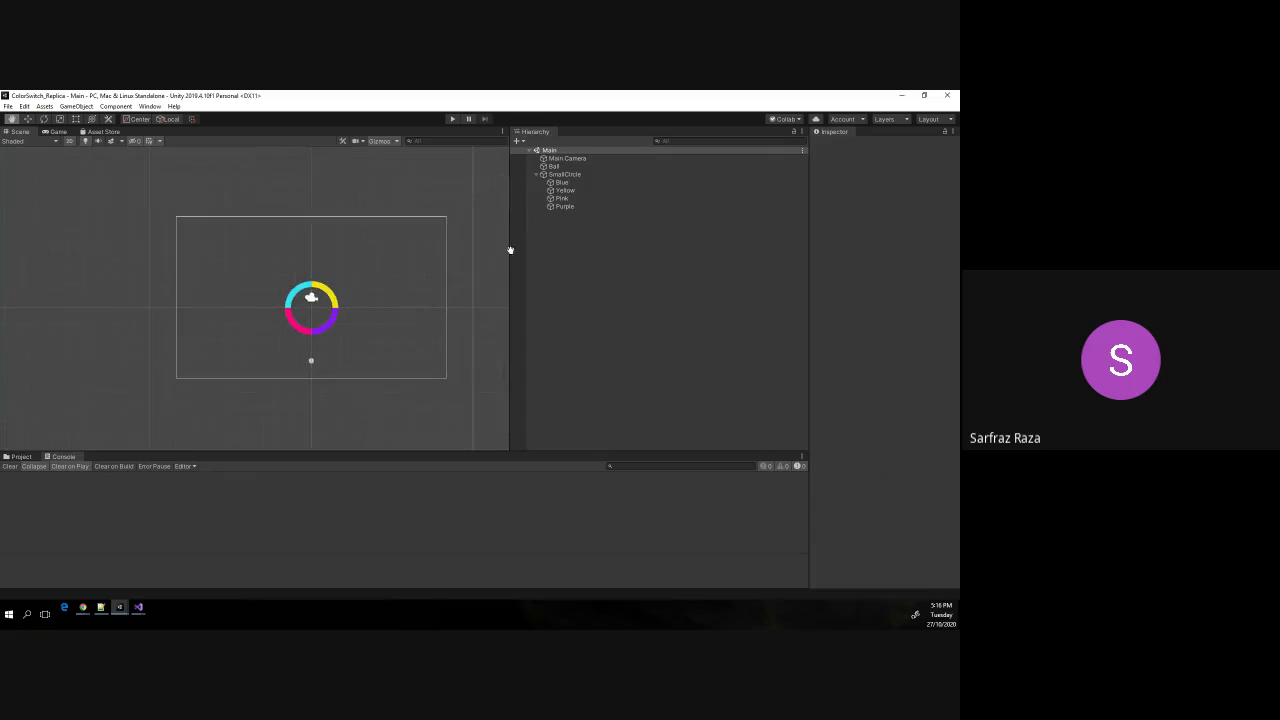
left_click(539, 176)
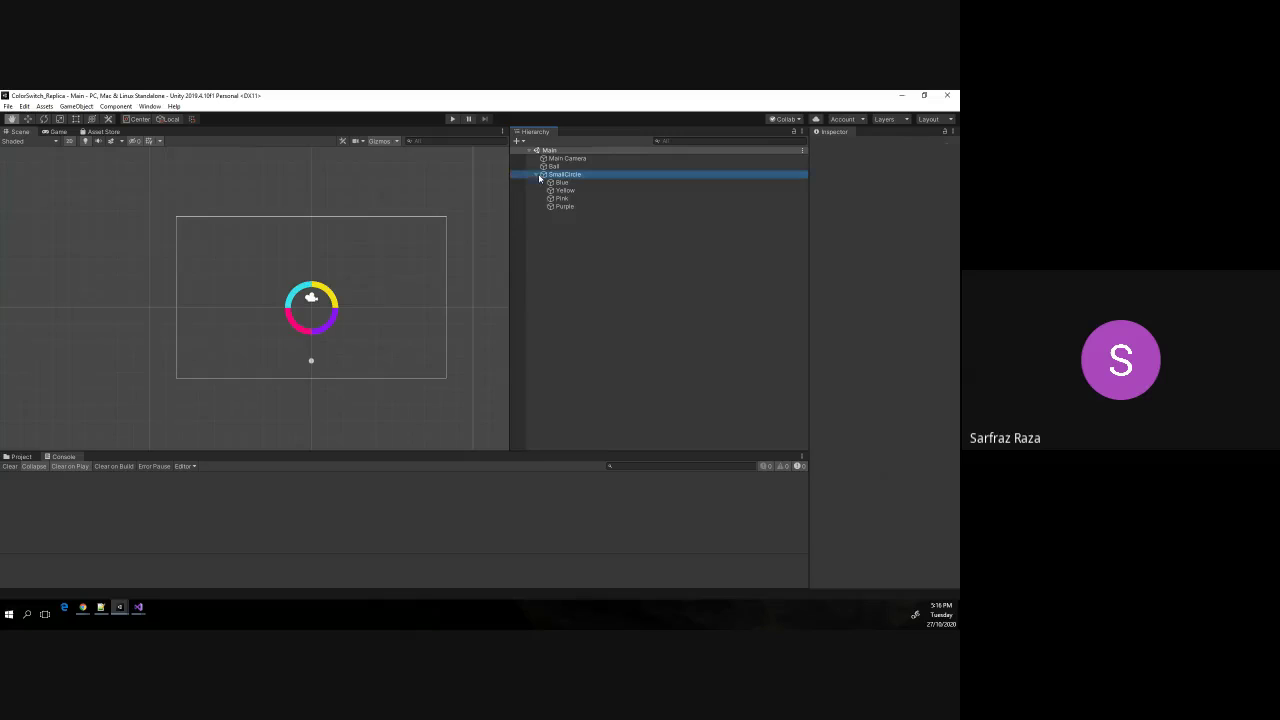
left_click(537, 175)
right_click(585, 221)
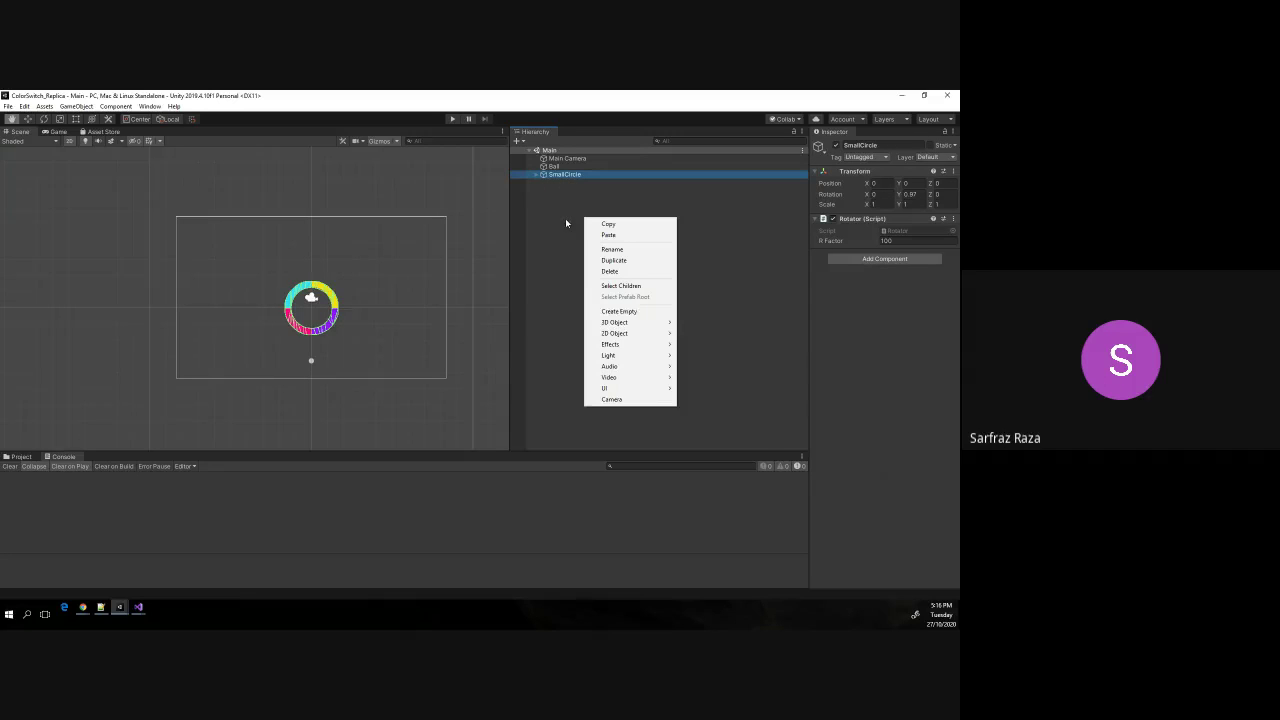
mouse_move(647, 337)
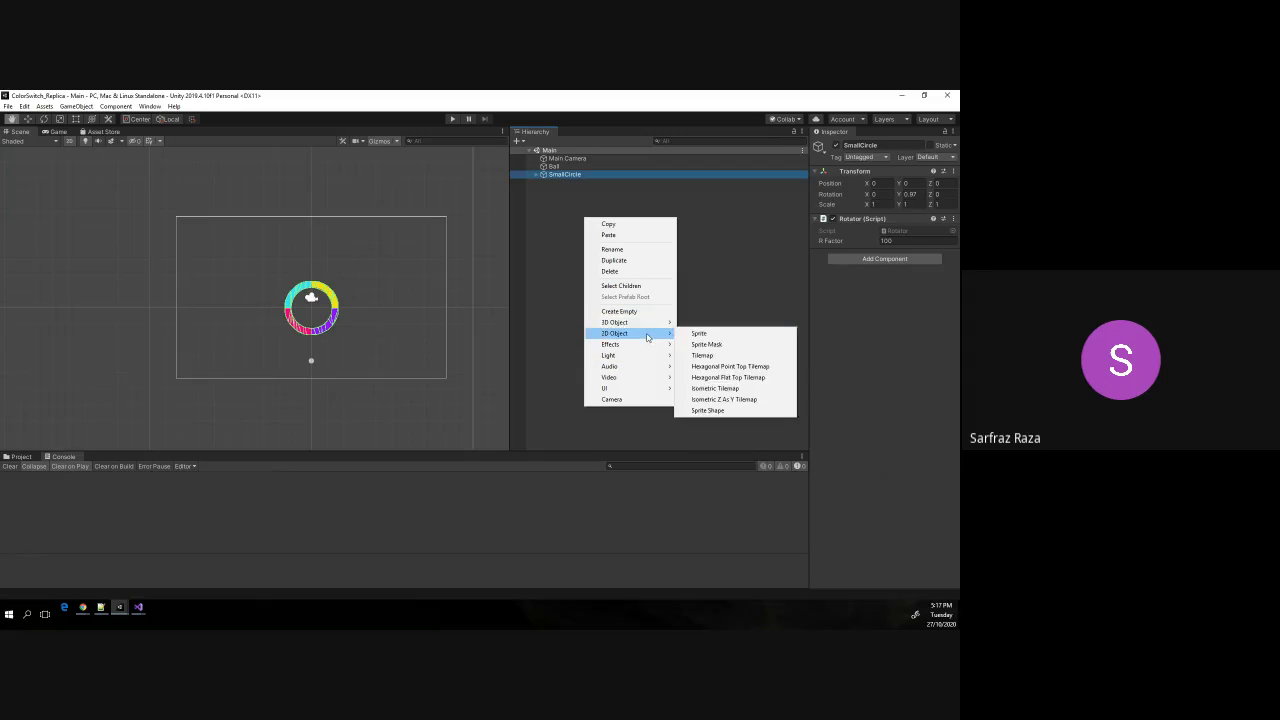
left_click(735, 335)
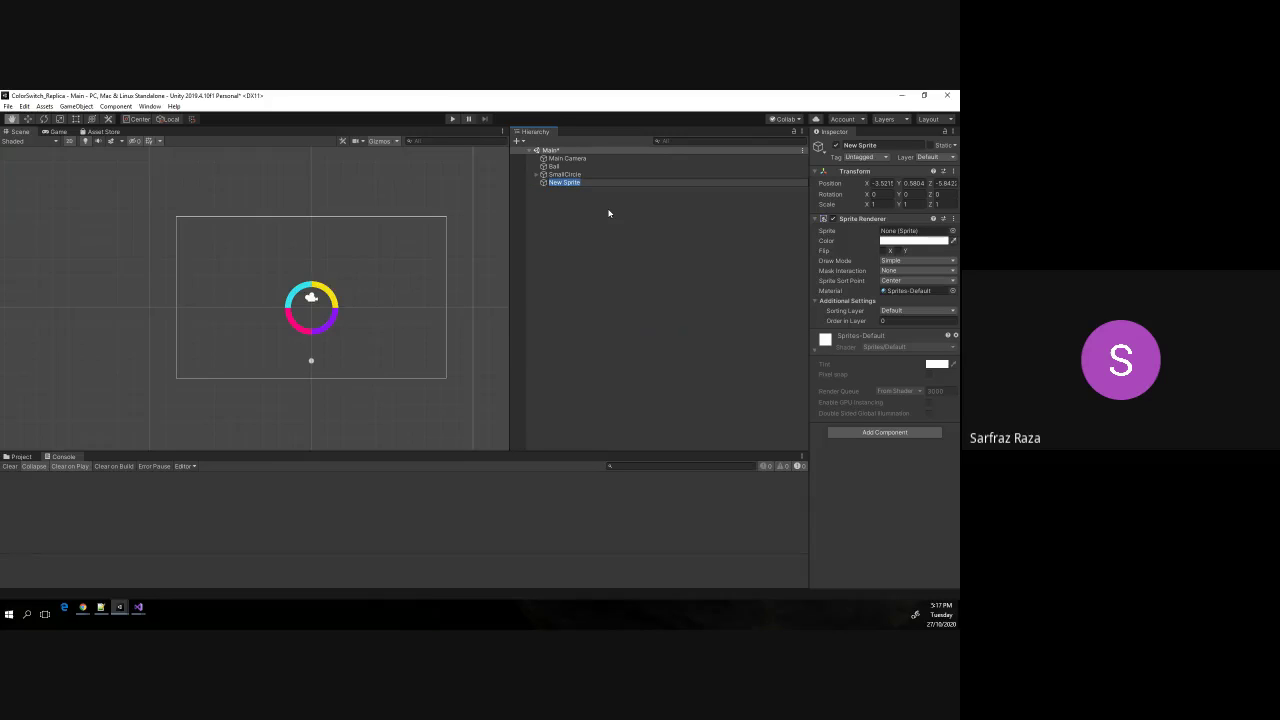
type("ColorC")
type("hanger")
key("Return")
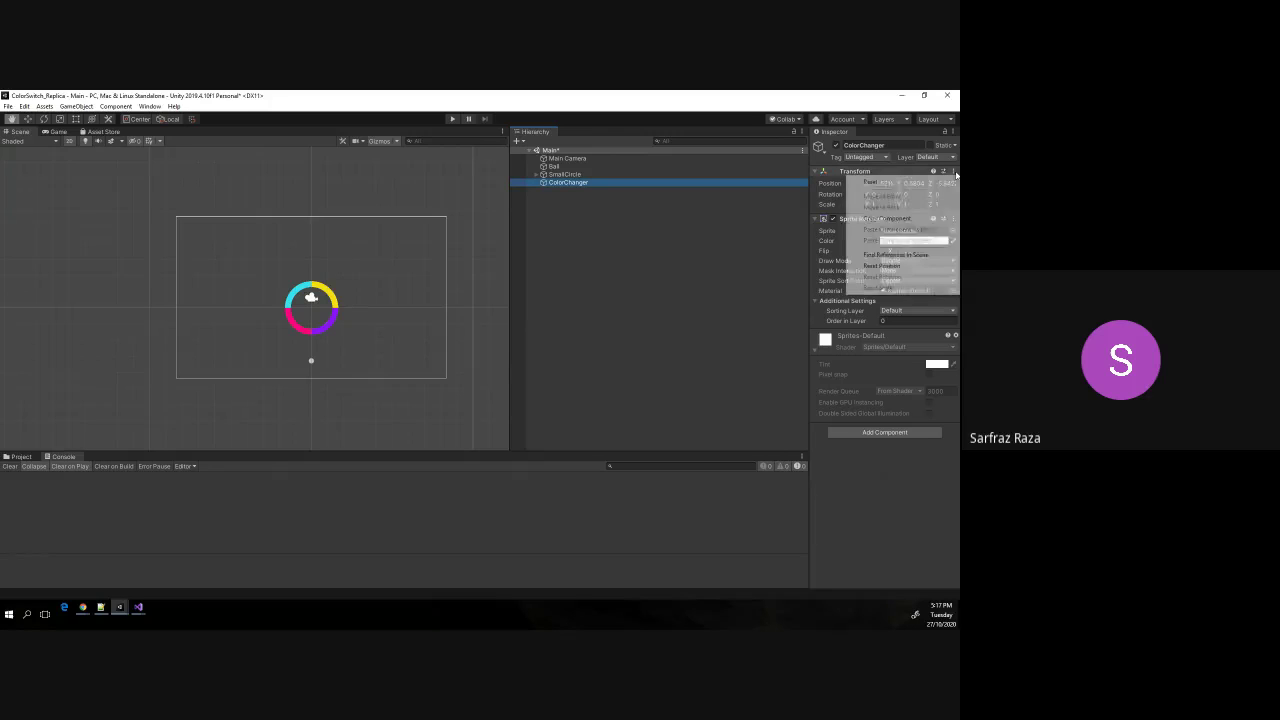
right_click(850, 171)
left_click(870, 182)
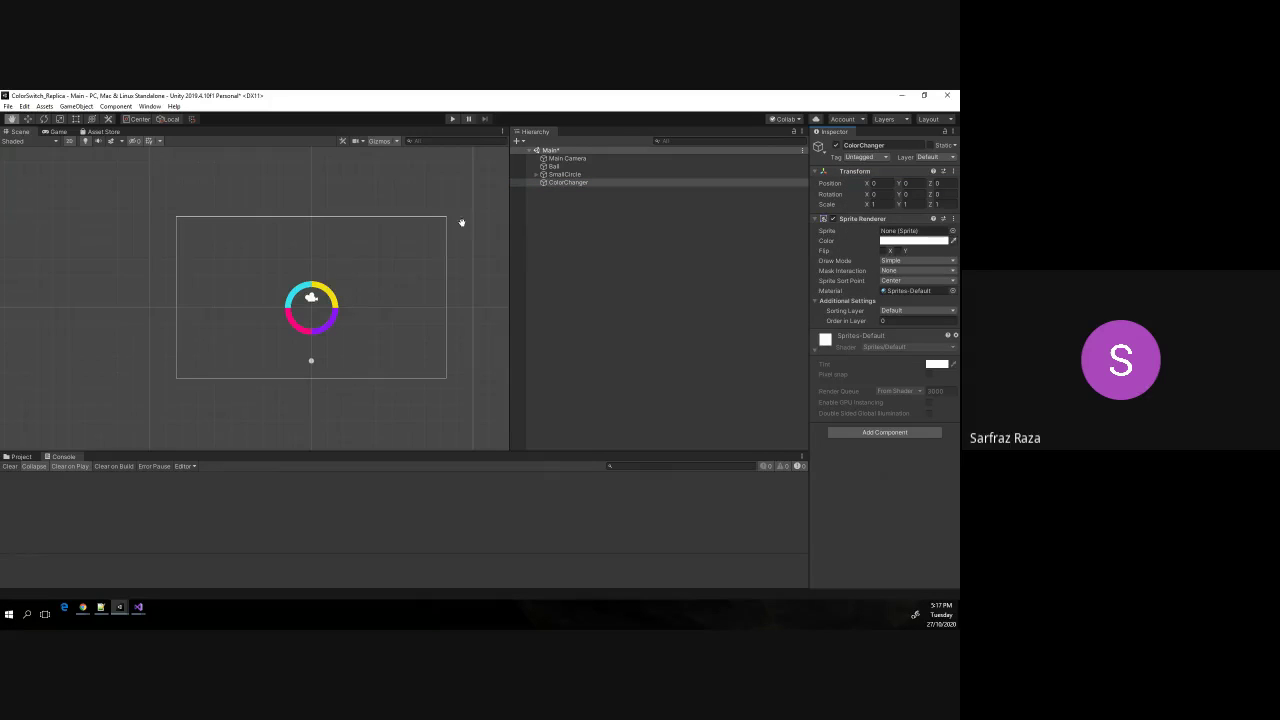
Raise ColorChanger to Y 6.37 above the ring and give it the Knob sprite.
left_click(580, 184)
left_click(28, 119)
left_click_drag(311, 270, 311, 166)
left_click(953, 231)
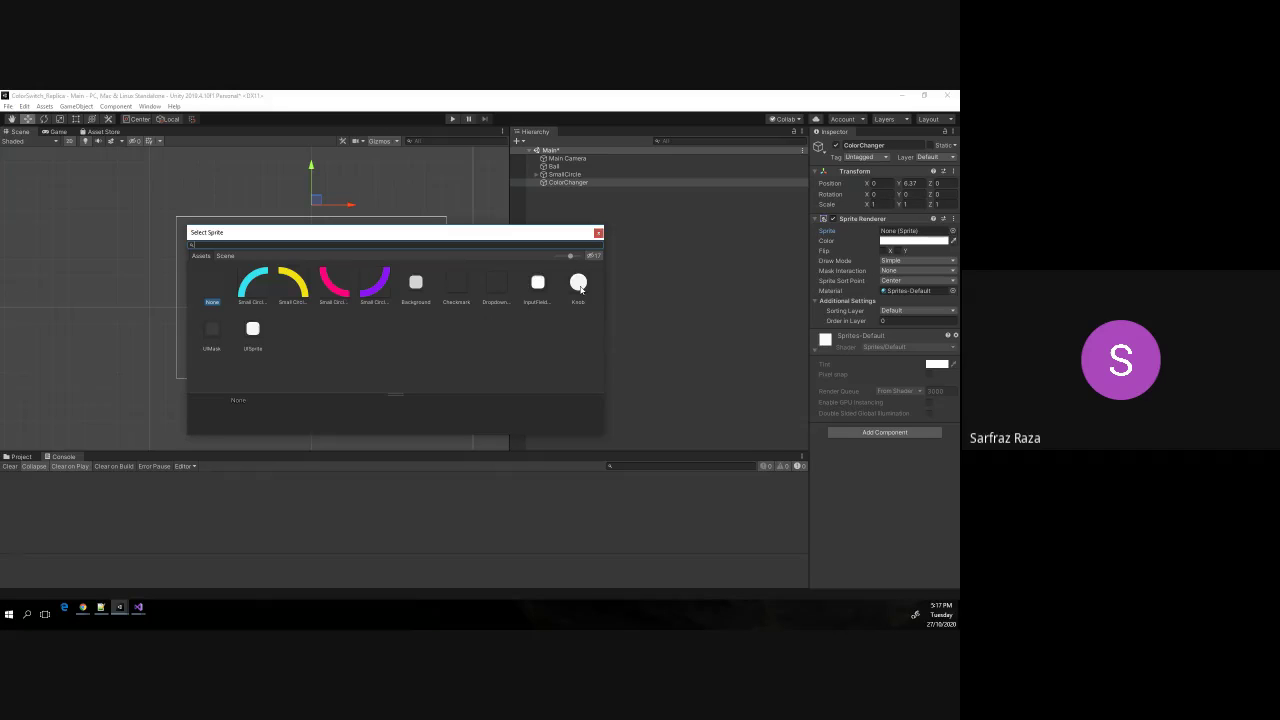
left_click(579, 285)
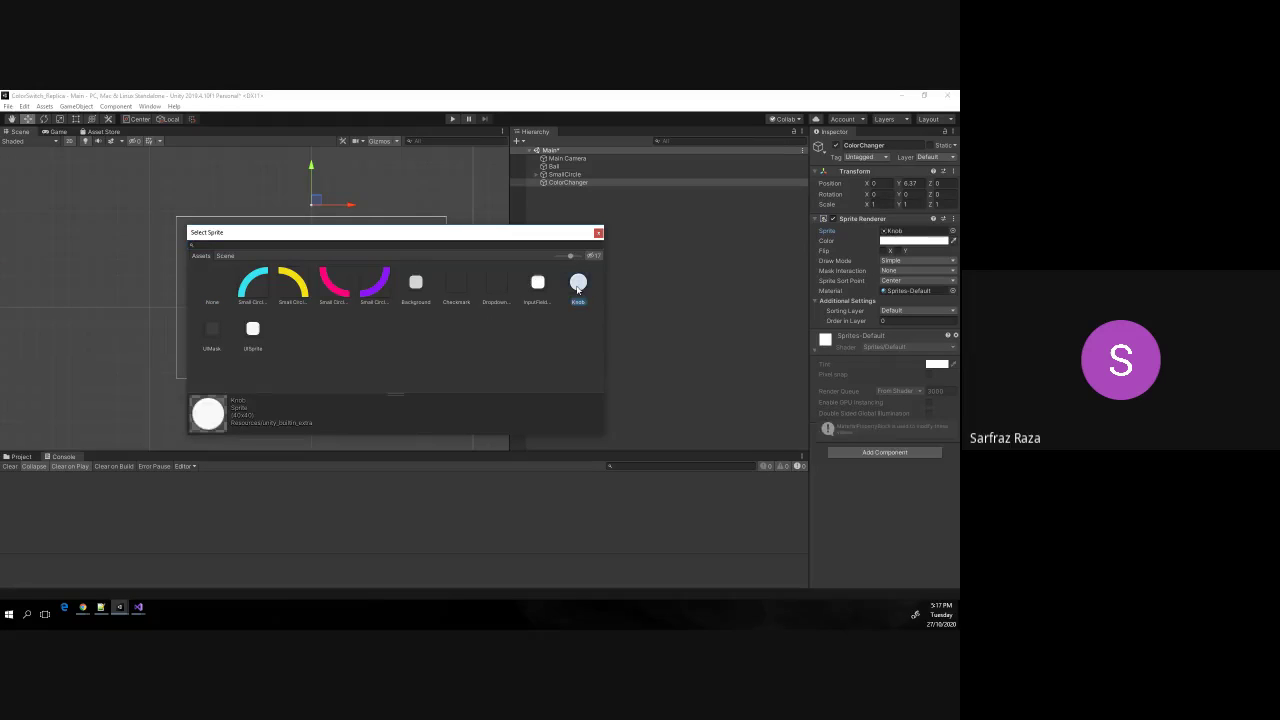
left_click(598, 234)
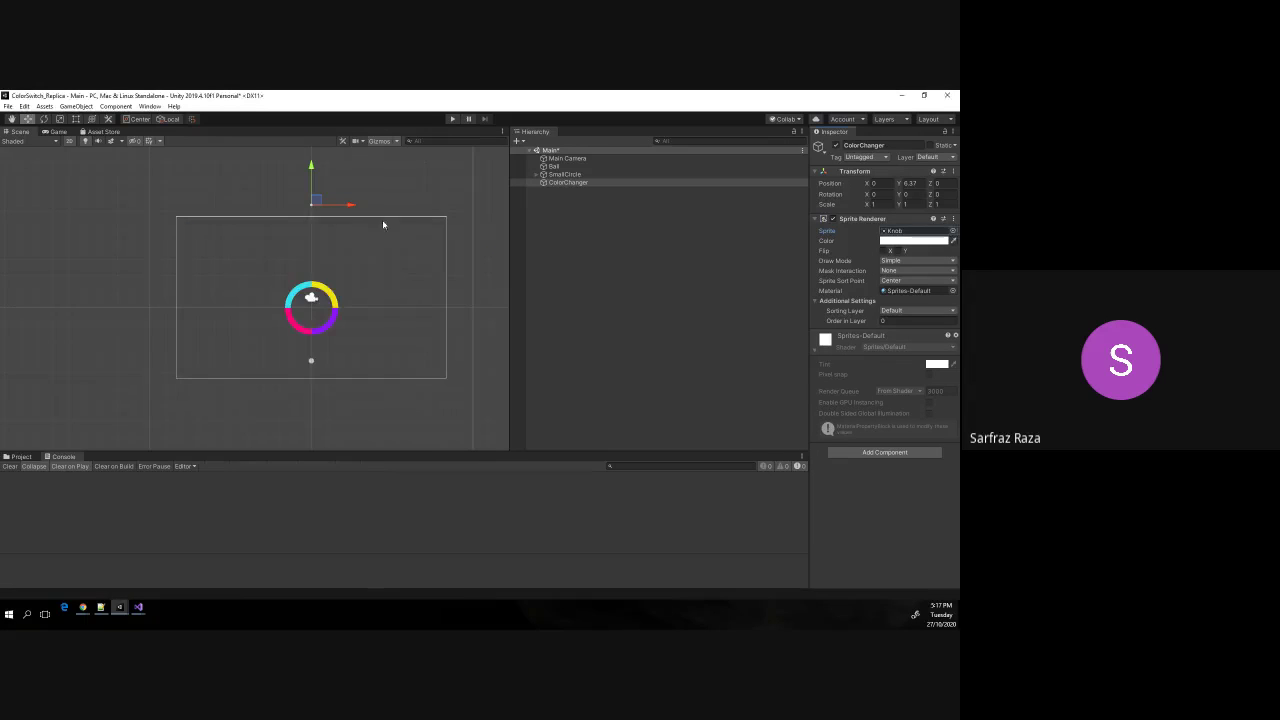
Scale ColorChanger to 3 by 3 and tint its sprite red.
left_click(886, 203)
type("3")
key("Tab")
type("3")
key("Tab")
left_click(913, 240)
left_click_drag(89, 203, 77, 167)
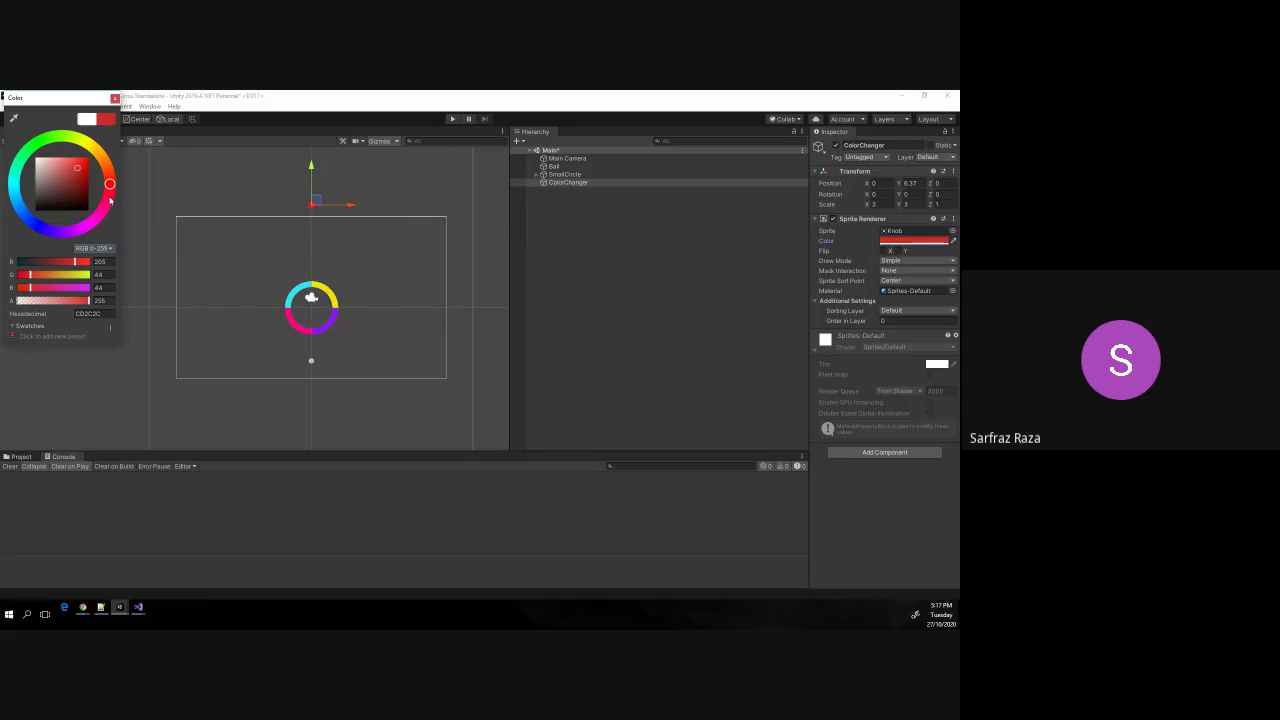
left_click(412, 206)
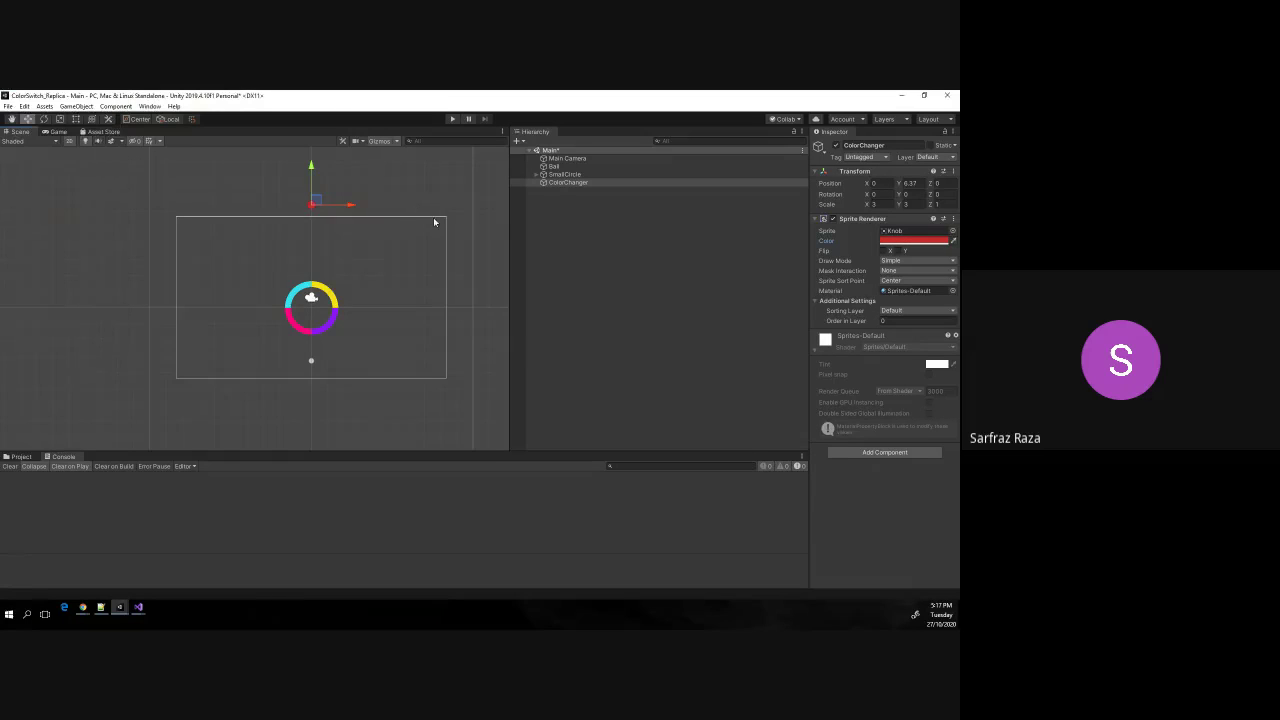
Drag the ColorChanger knob down its Y axis to about 5.66, then return from Visual Studio.
left_click_drag(323, 212, 320, 300)
key("alt+Tab")
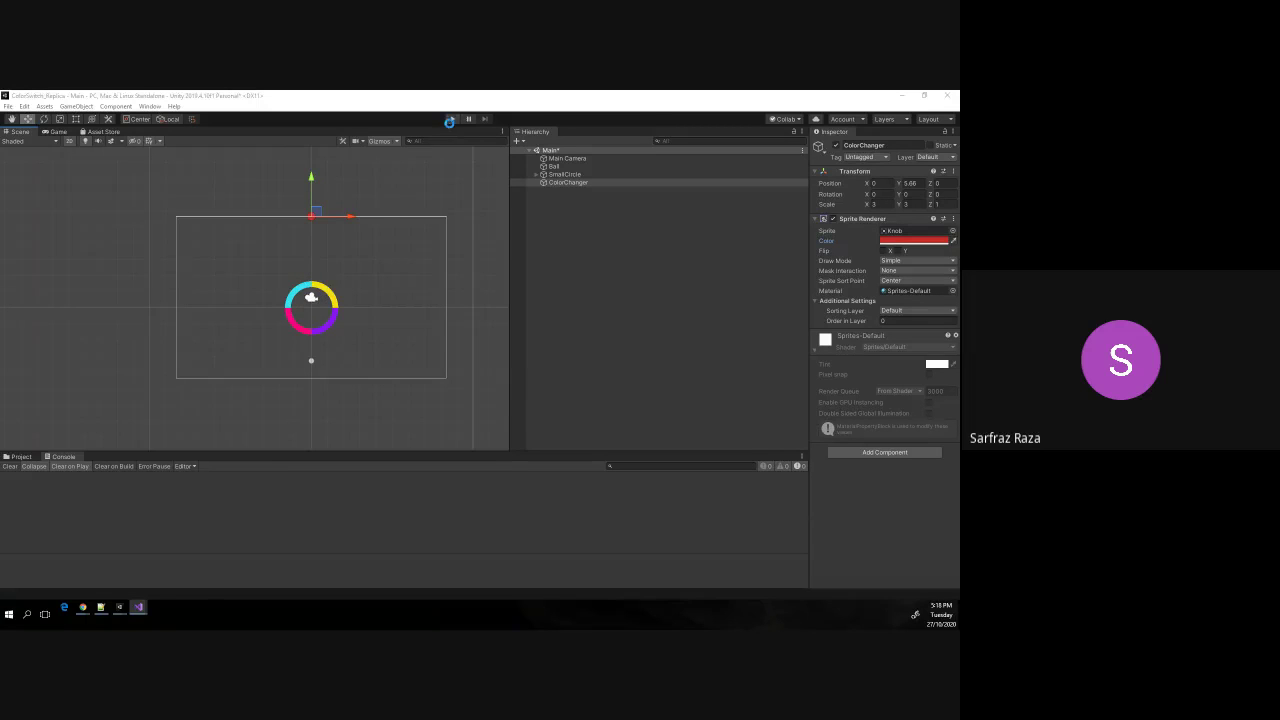
left_click(495, 164)
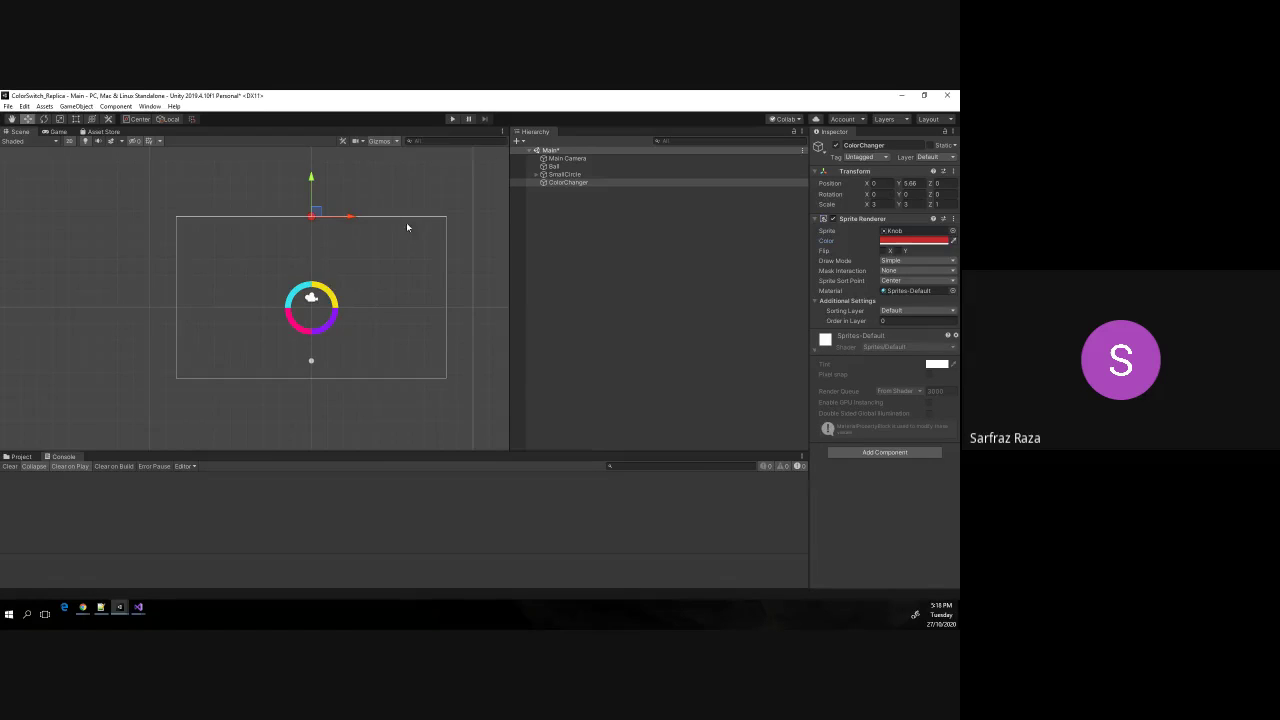
Playtest the game, making the ball jump three times, then stop Play mode.
left_click(452, 118)
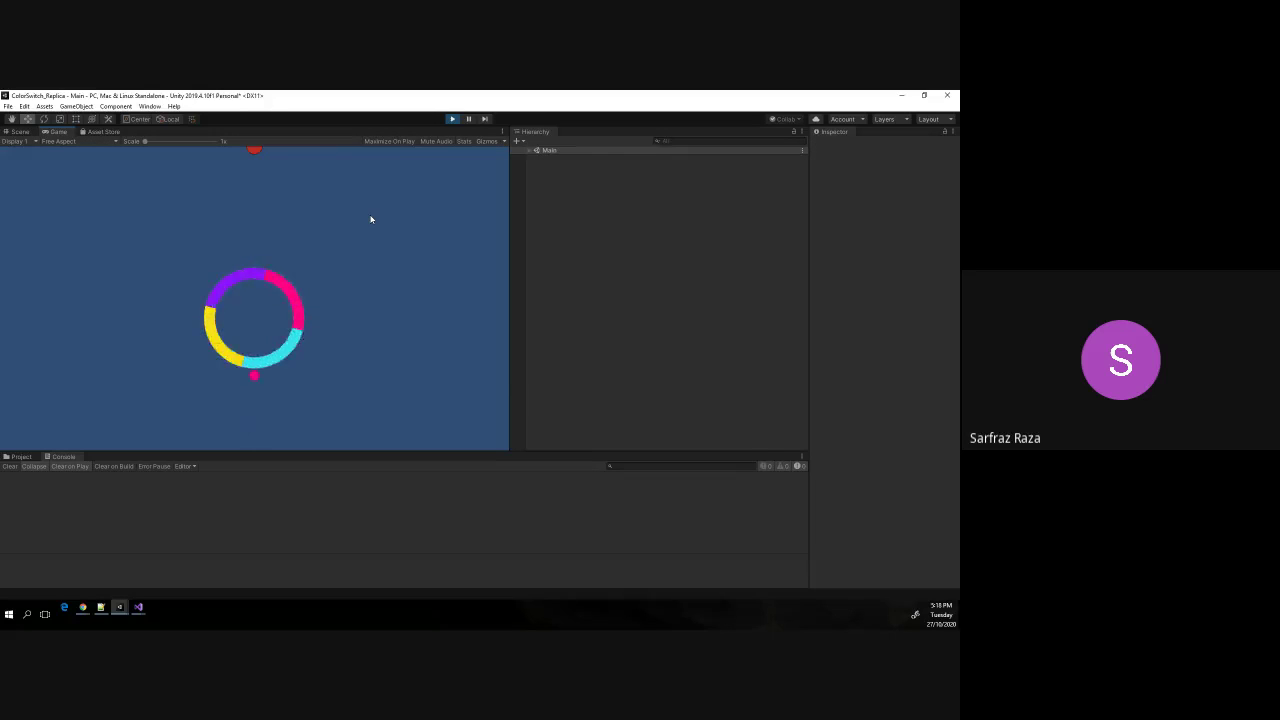
left_click(370, 219)
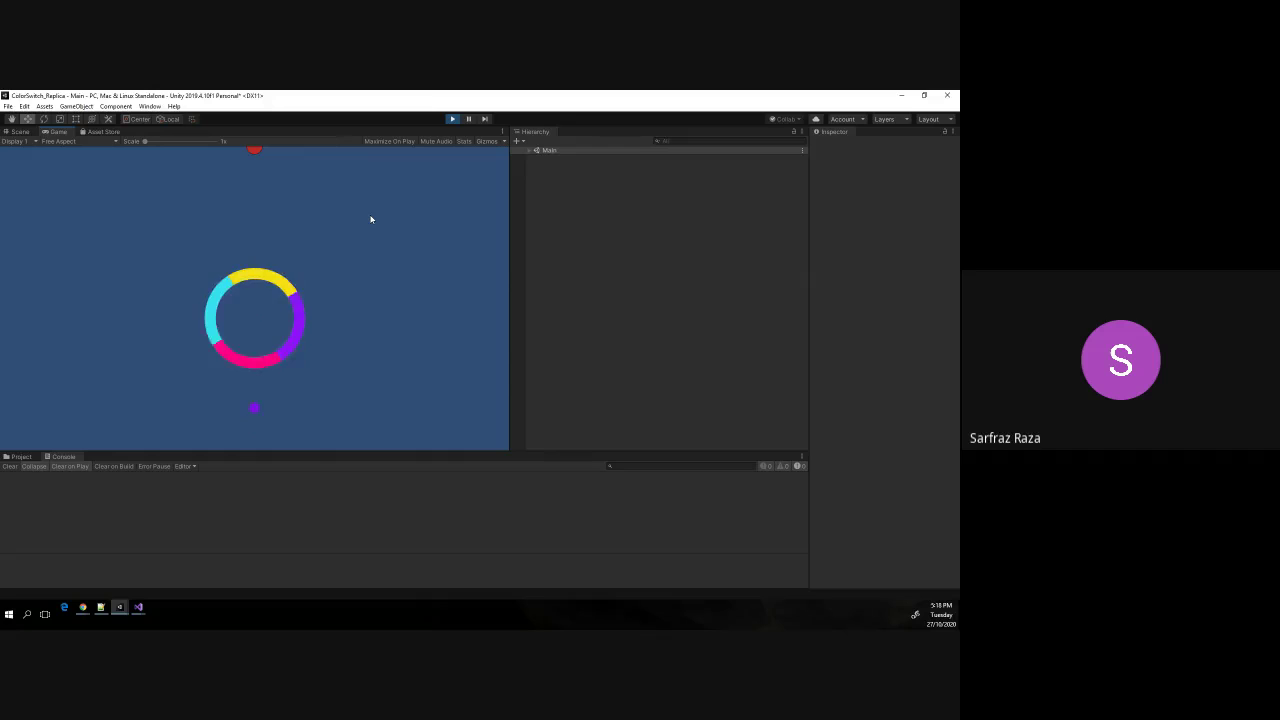
left_click(370, 219)
left_click(370, 219)
left_click(452, 119)
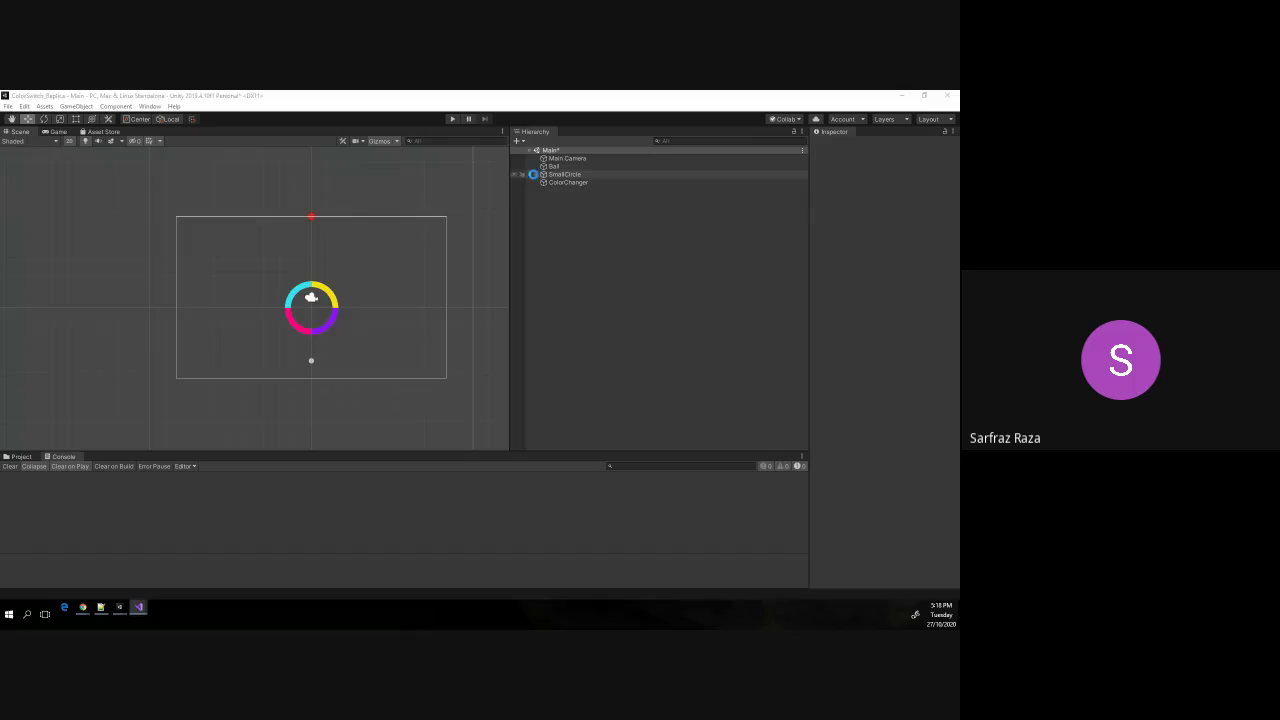
left_click(586, 206)
Expand SmallCircle to inspect its Blue, Yellow, Pink and Purple pieces, then play again.
left_click(569, 174)
left_click(536, 174)
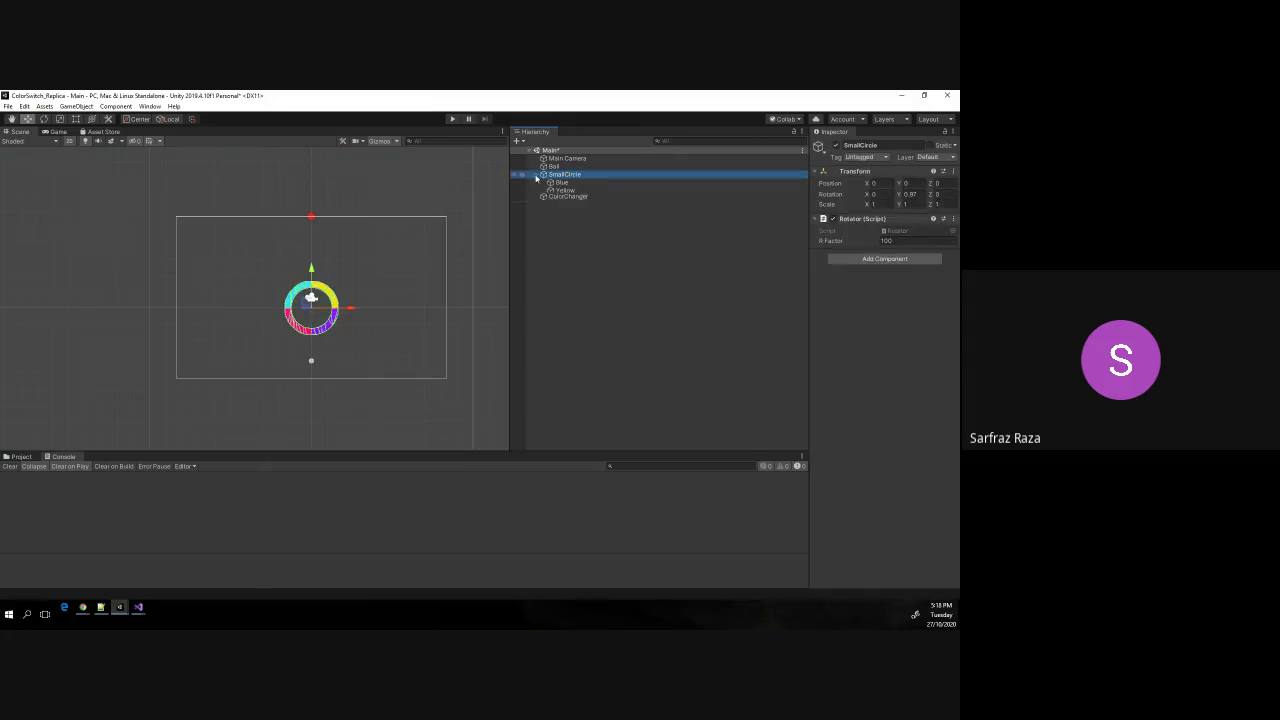
left_click(574, 183)
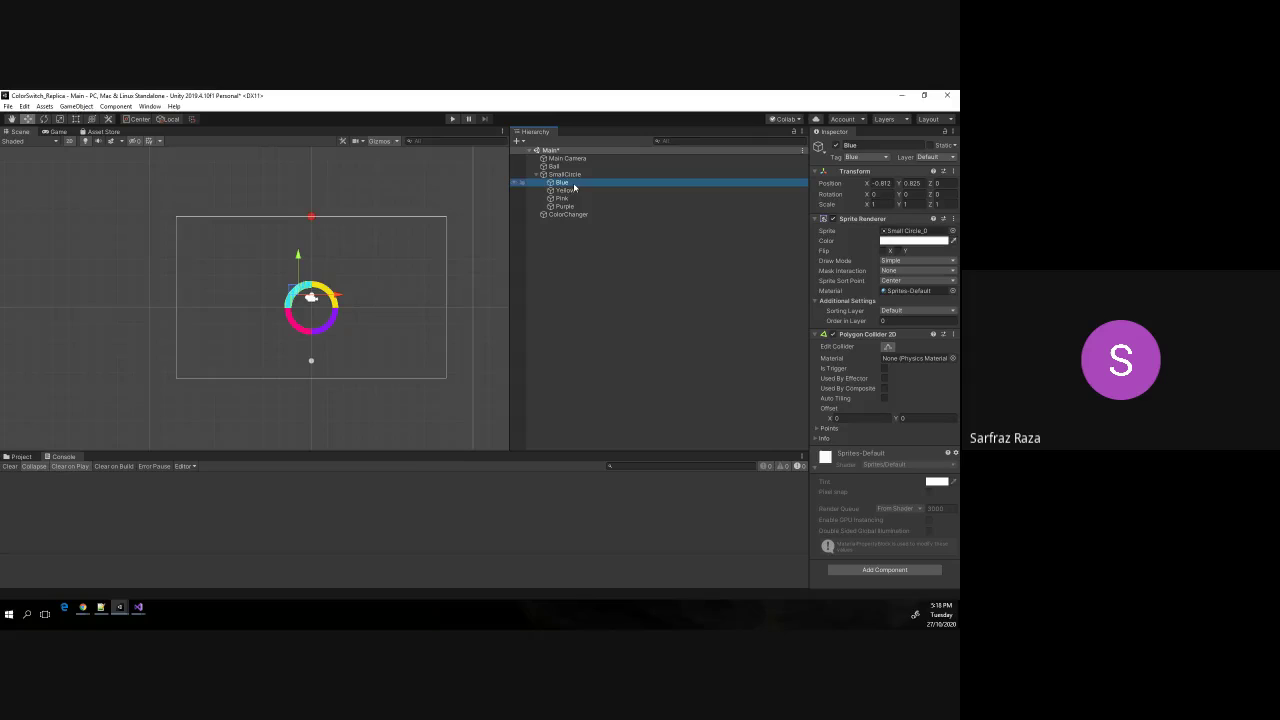
left_click(570, 191)
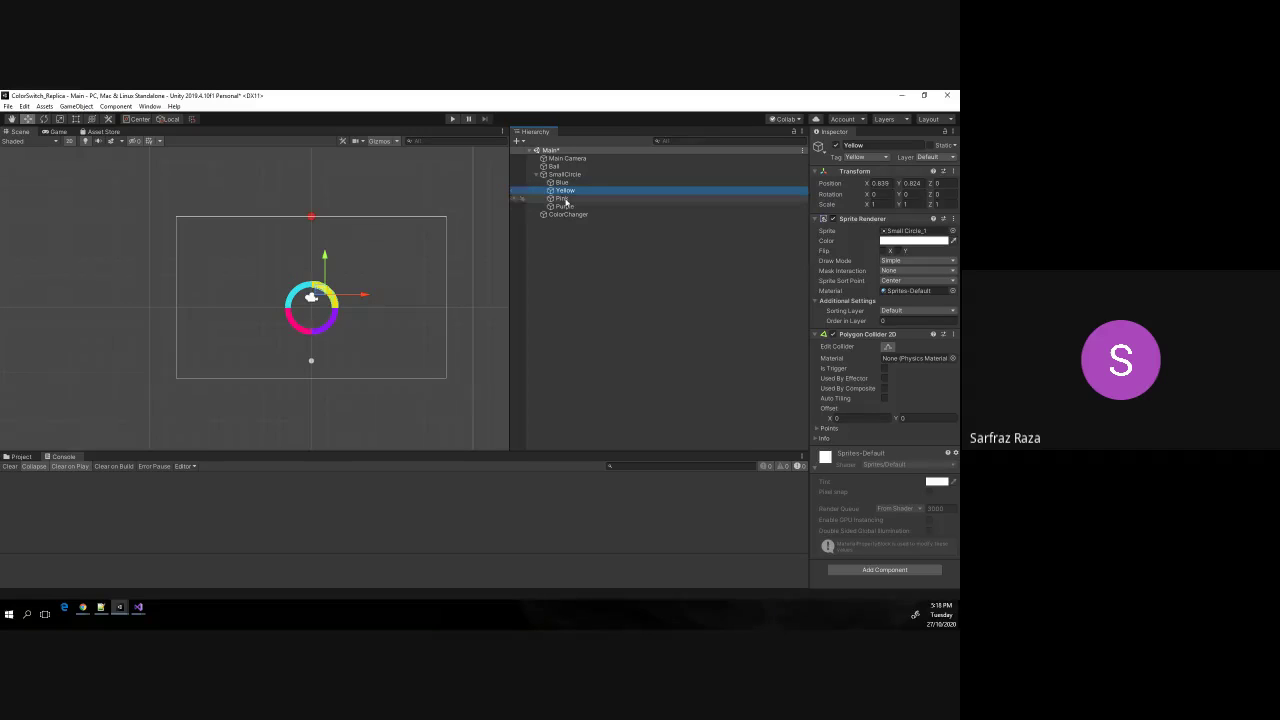
left_click(566, 199)
left_click(566, 207)
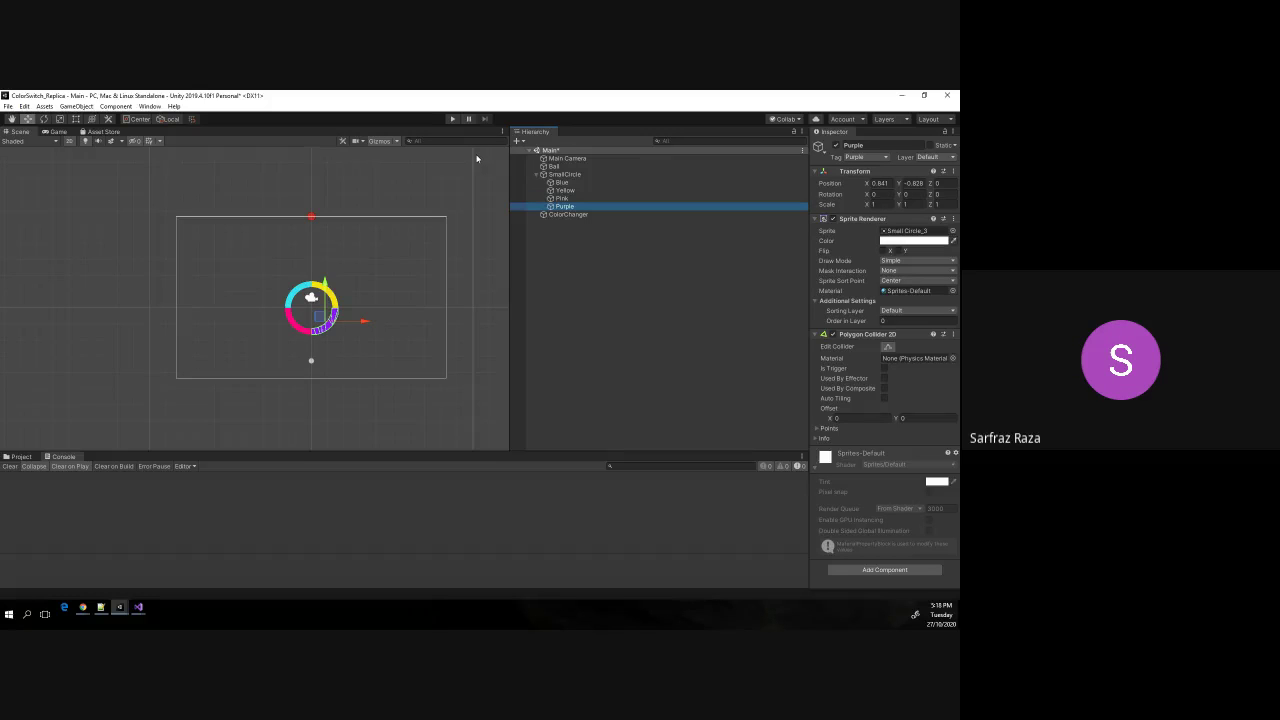
left_click(451, 119)
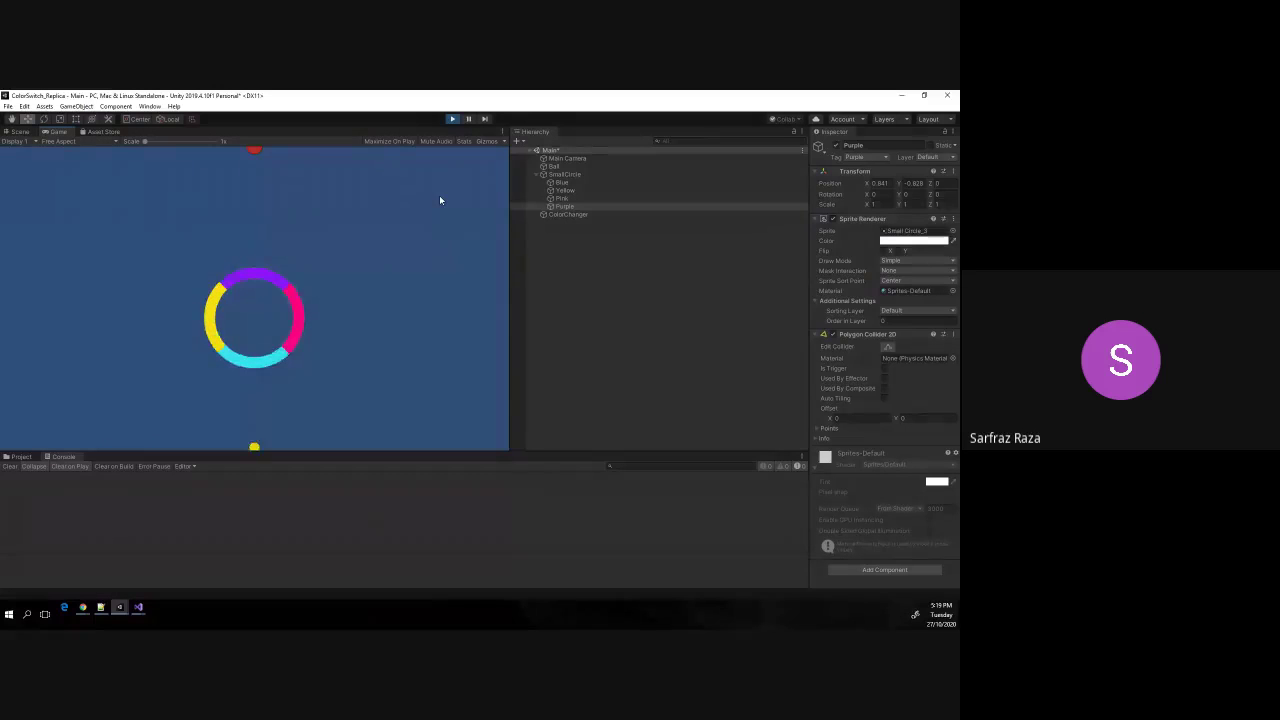
left_click(440, 200)
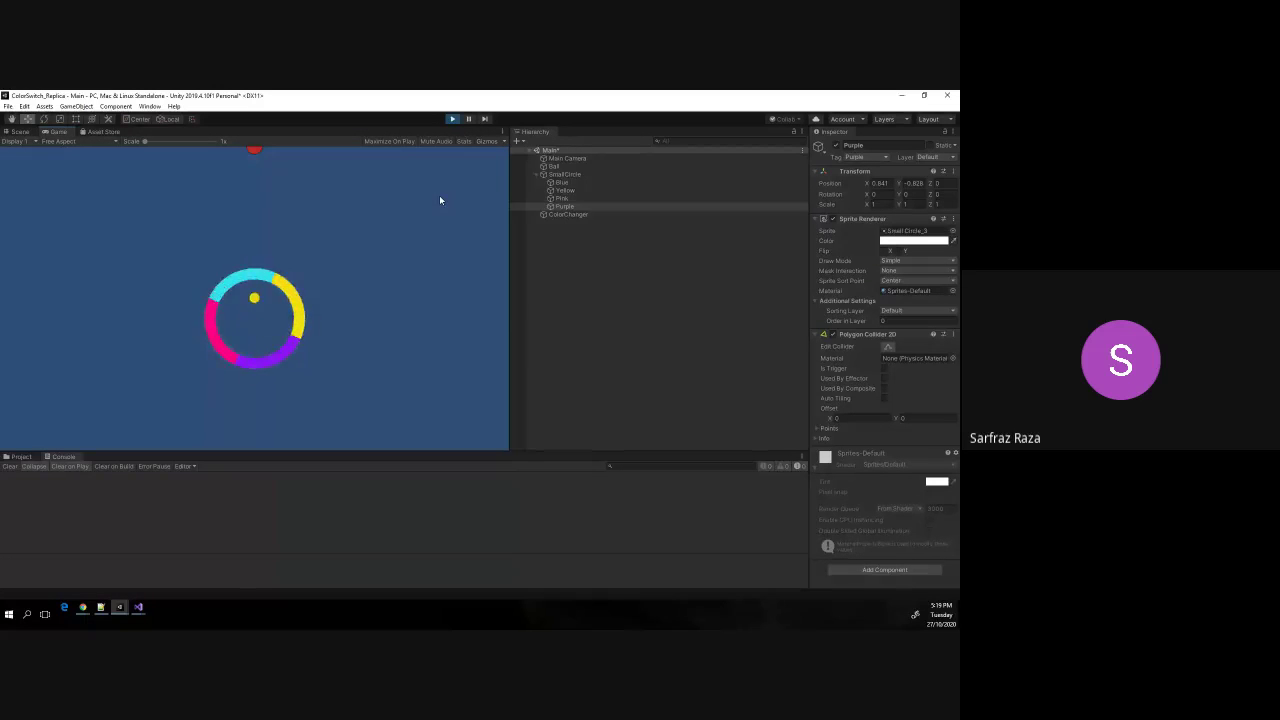
Make the ball jump twice more toward the ring, then exit Play mode.
left_click(439, 200)
left_click(439, 200)
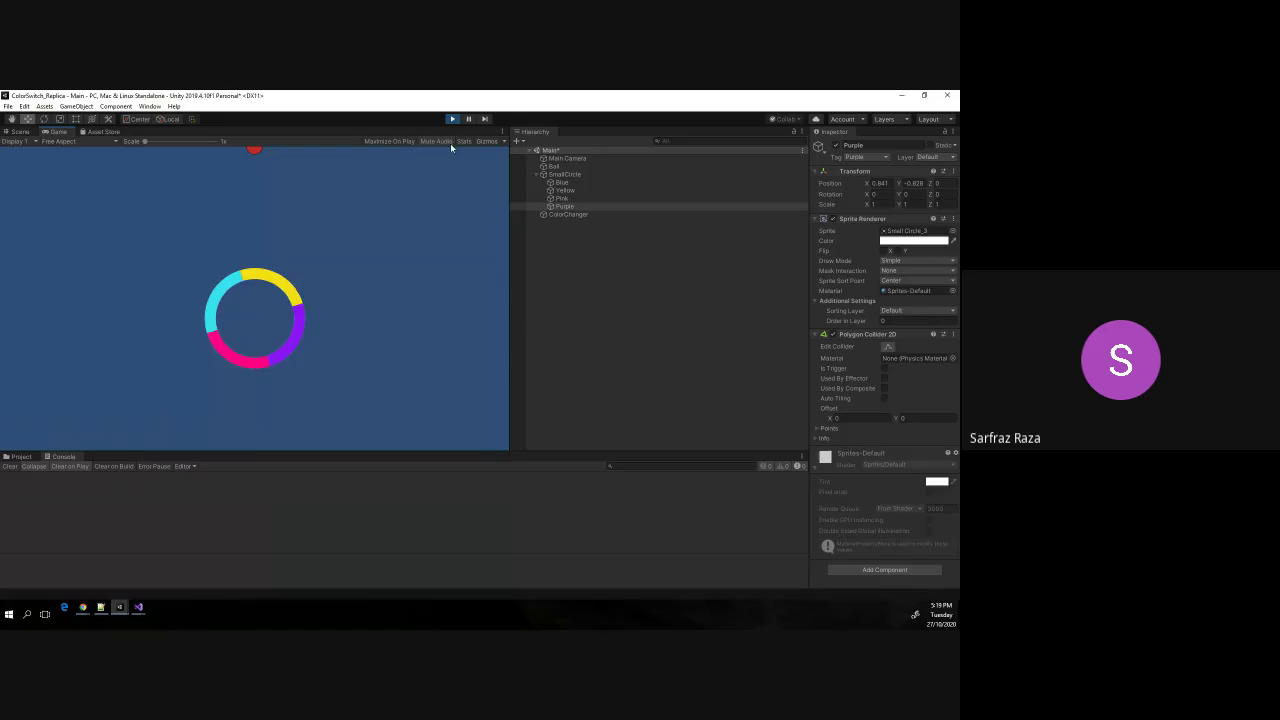
left_click(452, 118)
key("alt+Tab")
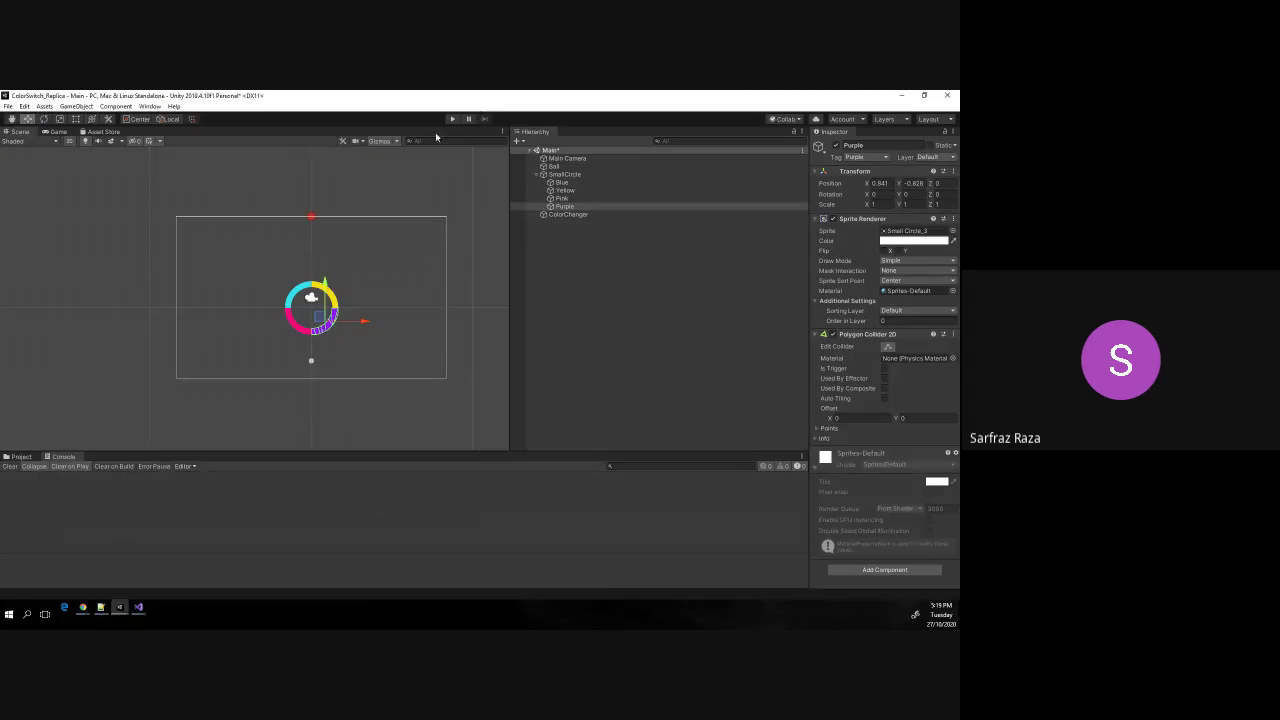
Create a new C# script in the Assets folder named FollowTHrough.
left_click(20, 456)
right_click(360, 554)
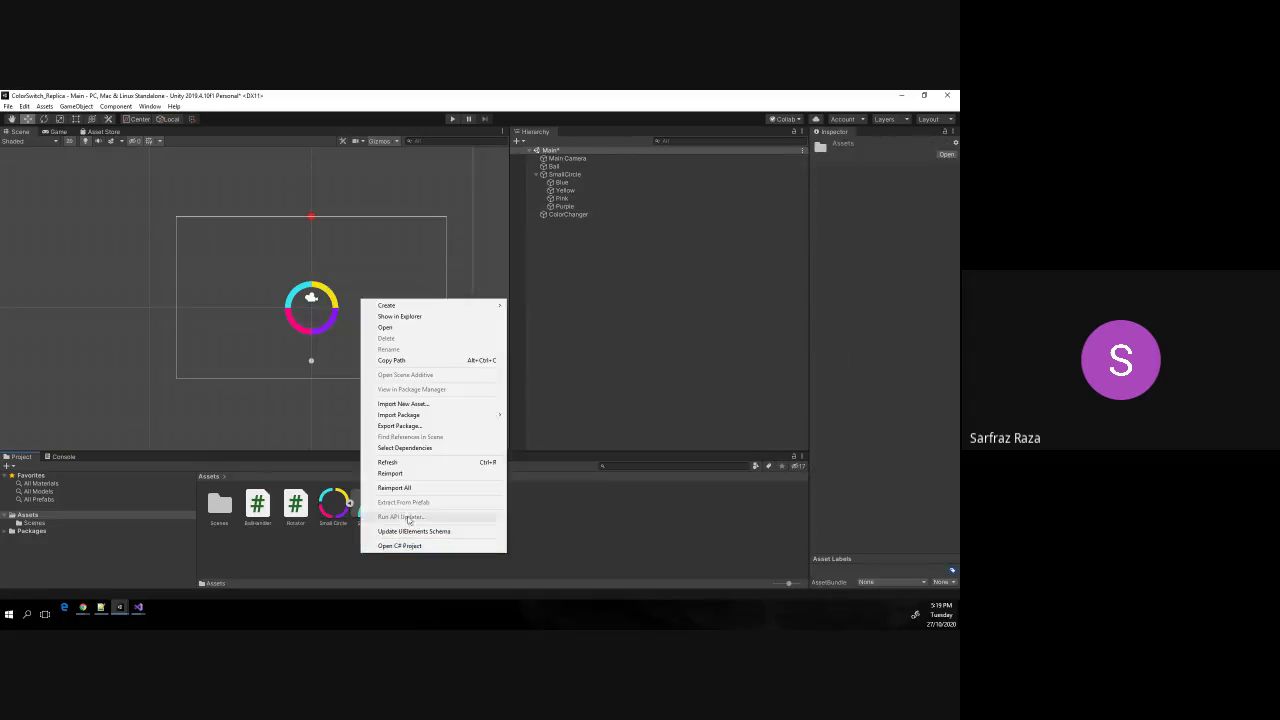
mouse_move(458, 304)
left_click(566, 226)
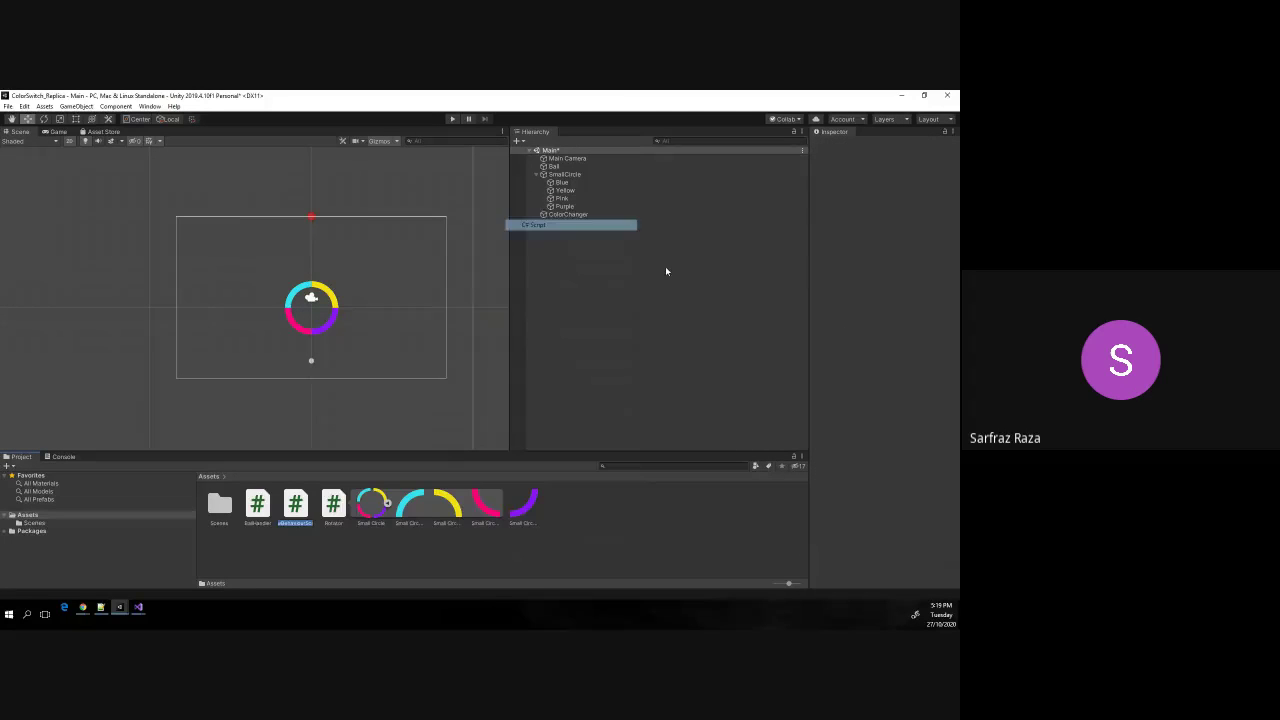
type("Color")
type("llo")
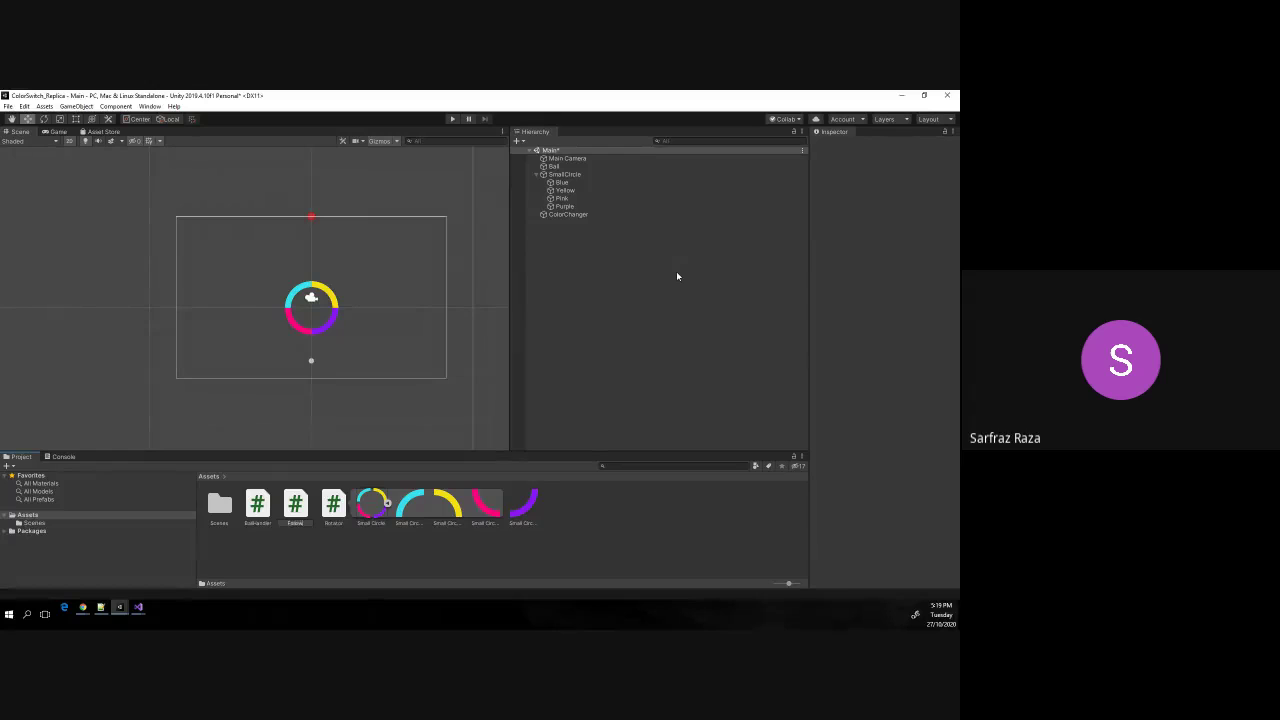
type("wThrough")
key("Return")
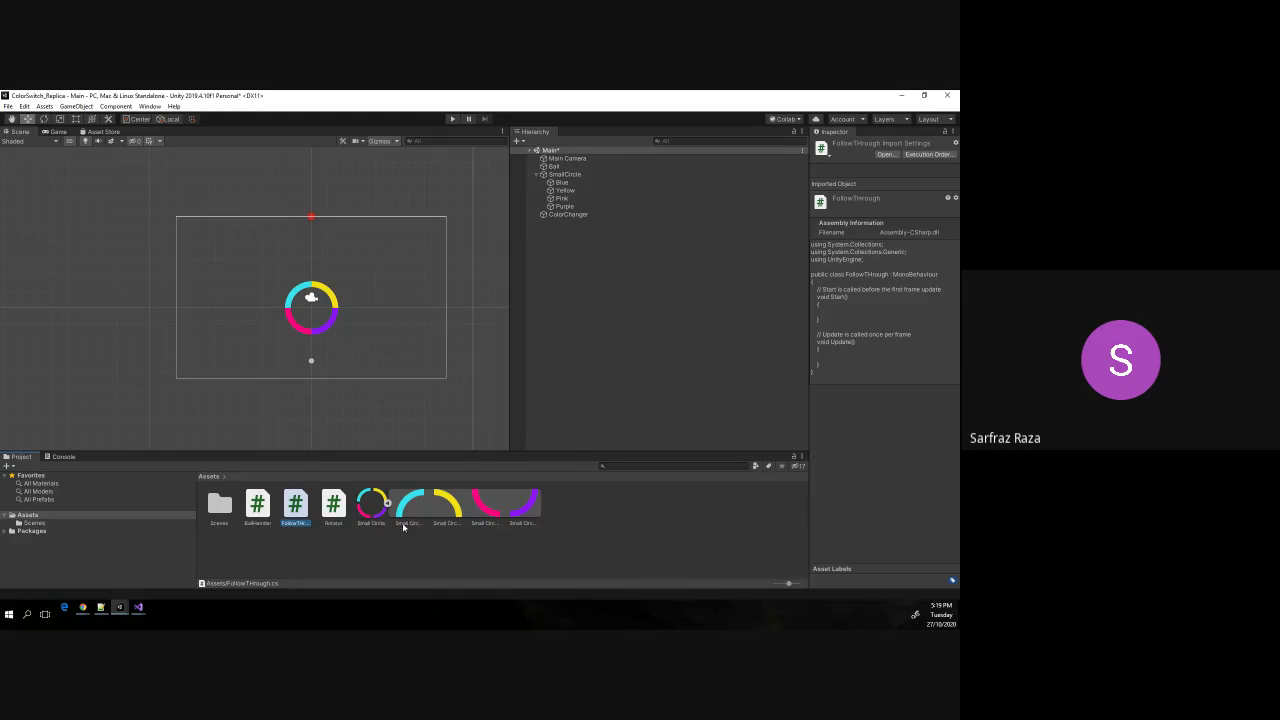
right_click(241, 553)
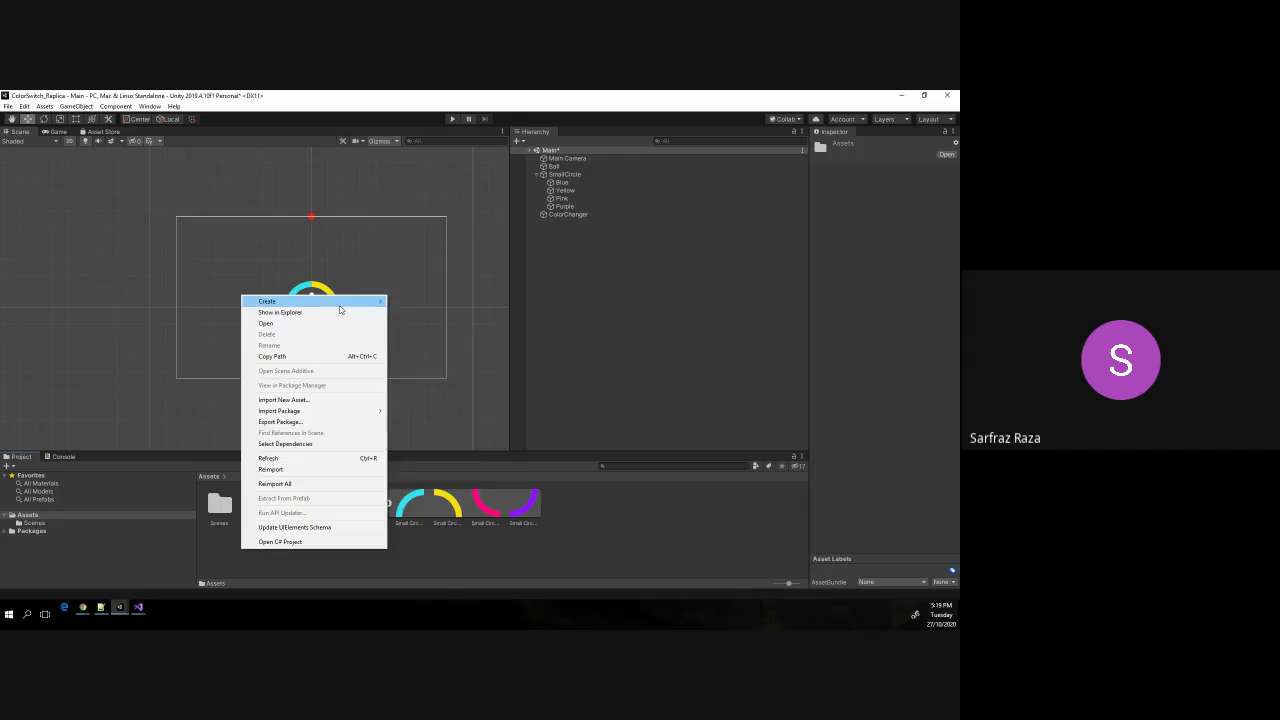
Create a Scripts folder and move the BallHandler and FollowTHrough scripts into it.
mouse_move(340, 302)
left_click(439, 211)
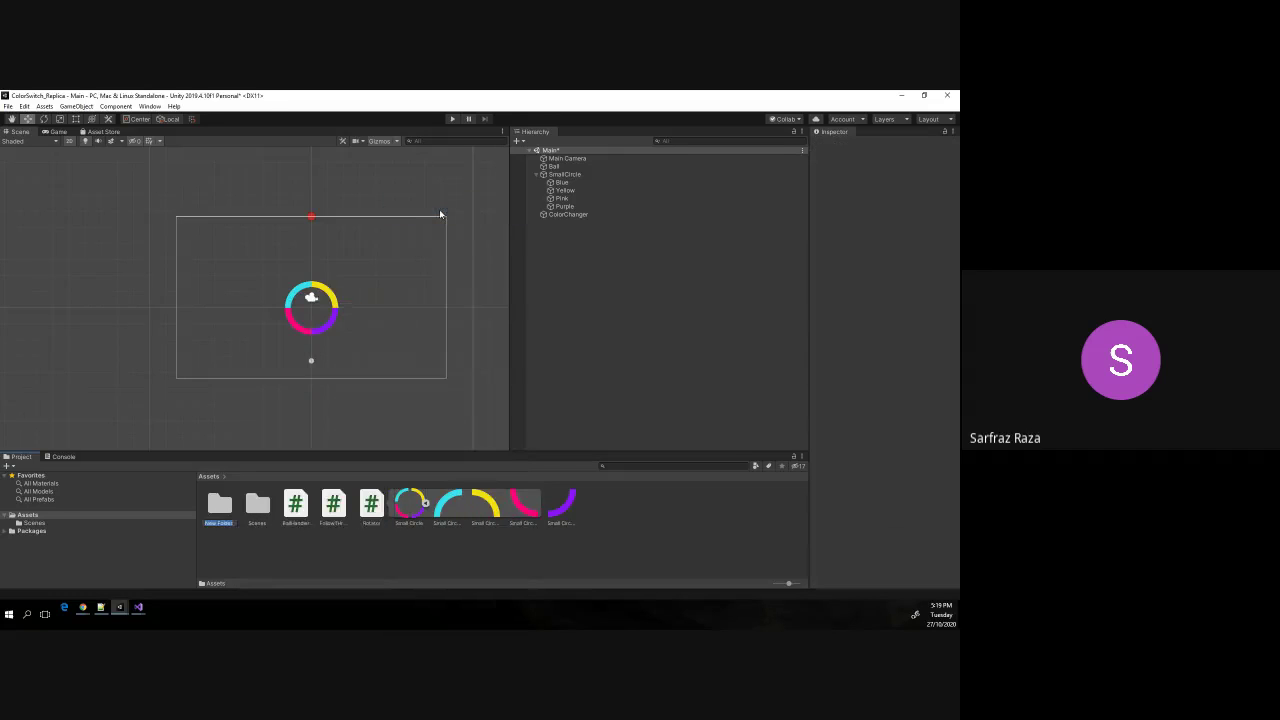
type("Script")
type("s")
key("Return")
left_click(373, 553)
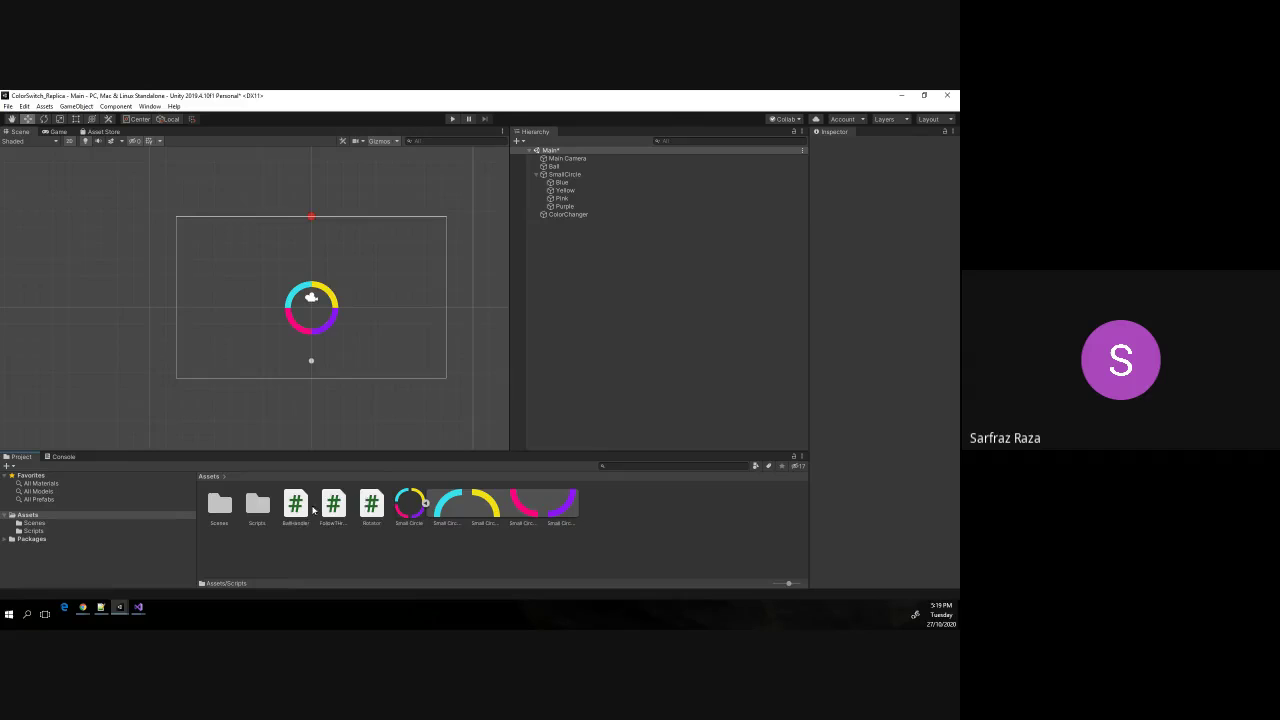
left_click_drag(289, 510, 258, 507)
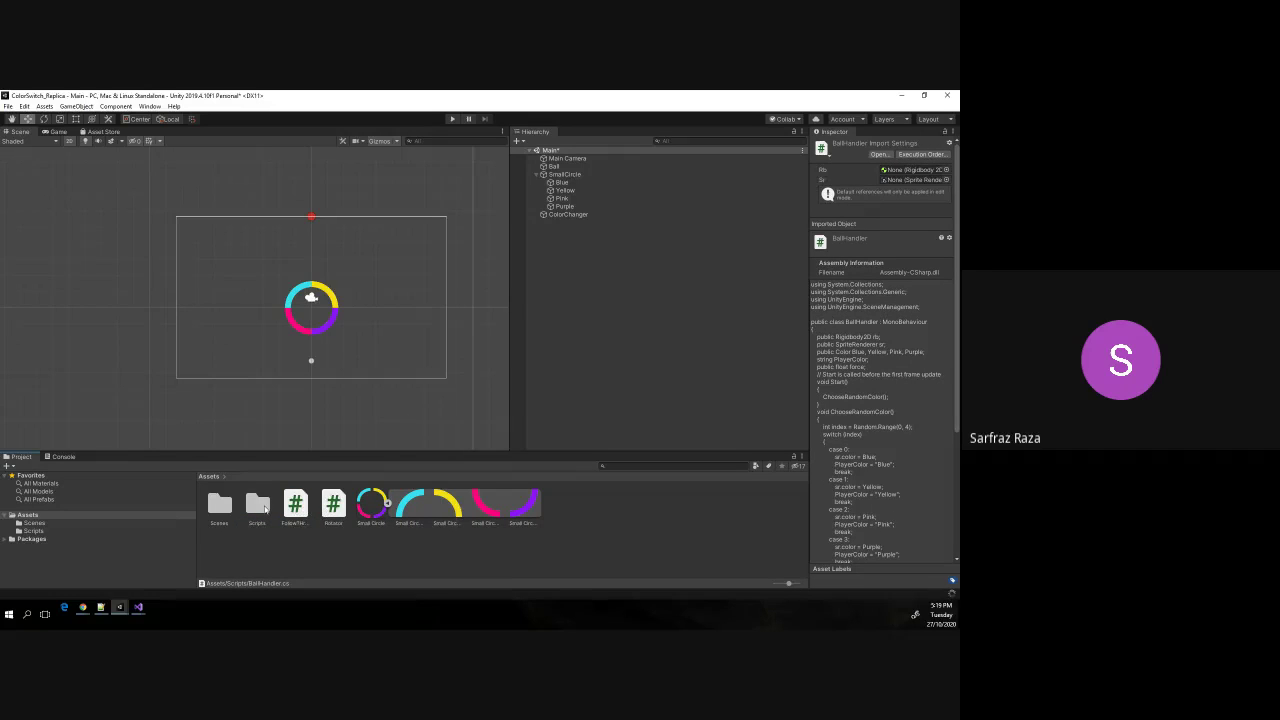
left_click(298, 510)
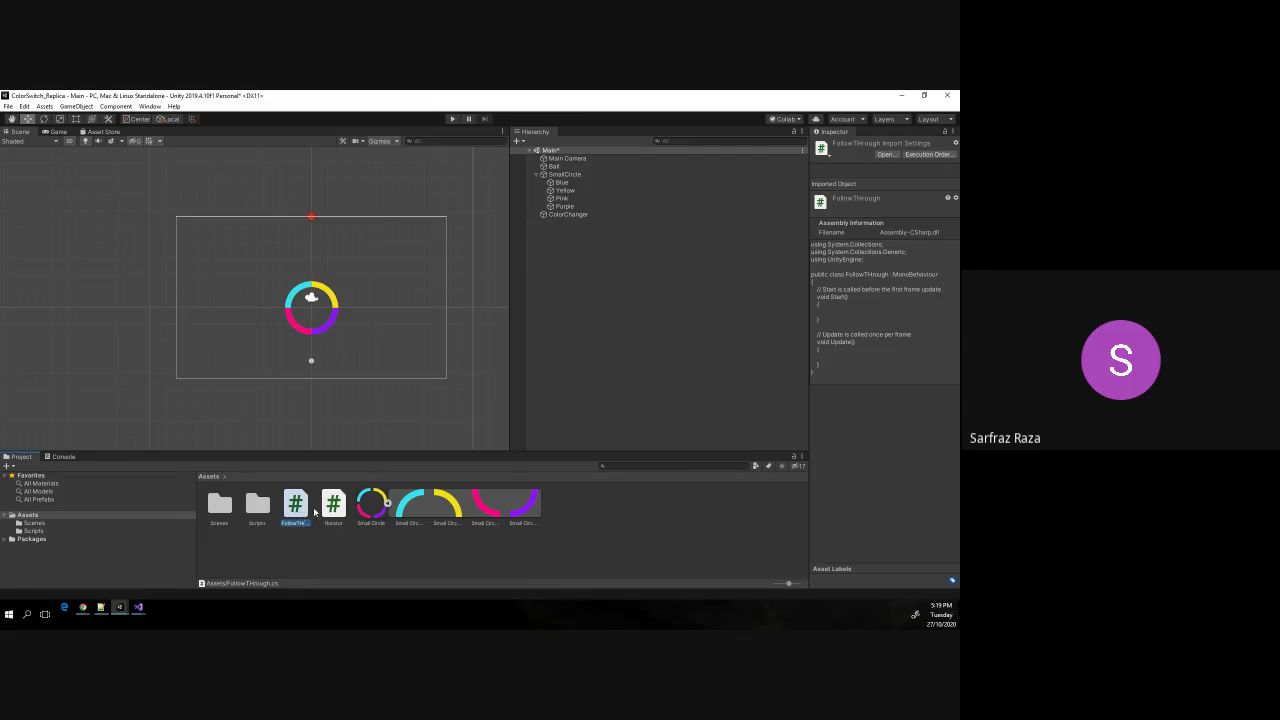
mouse_move(314, 510)
left_mouse_down()
mouse_move(326, 520)
mouse_move(257, 505)
left_mouse_up()
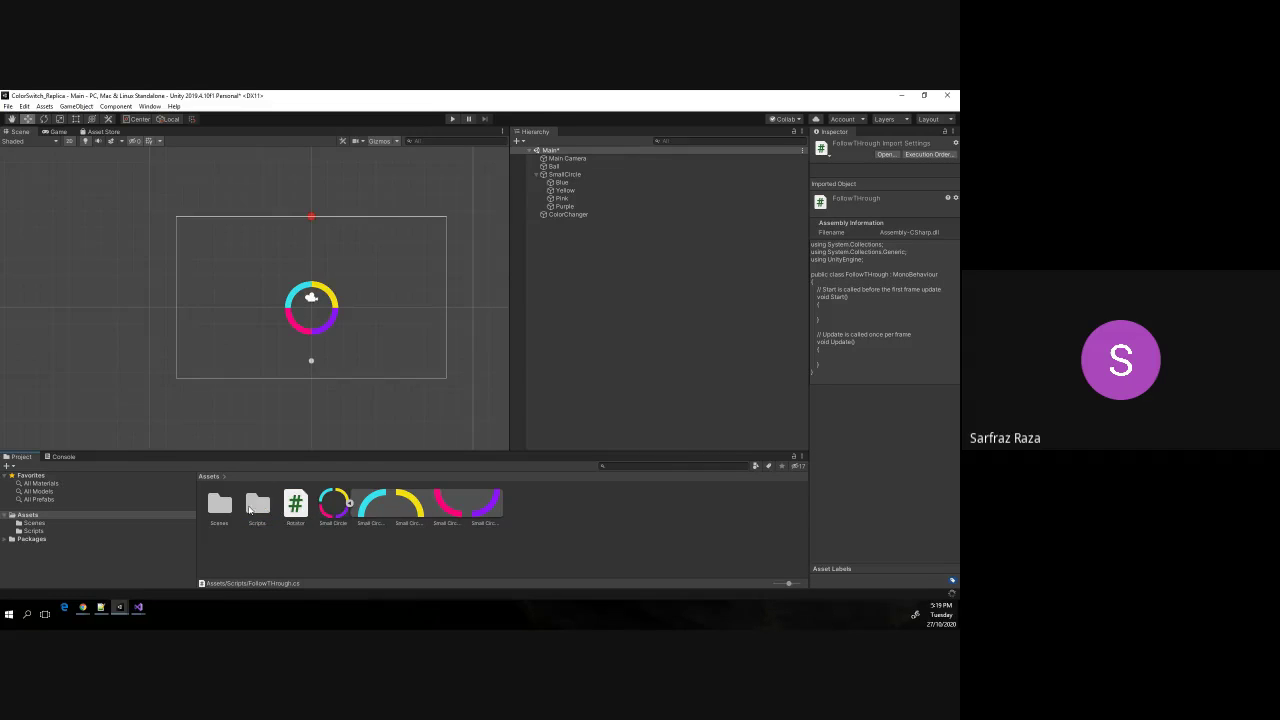
Move the Rotator script into Scripts as well and open the folder.
left_click(338, 512)
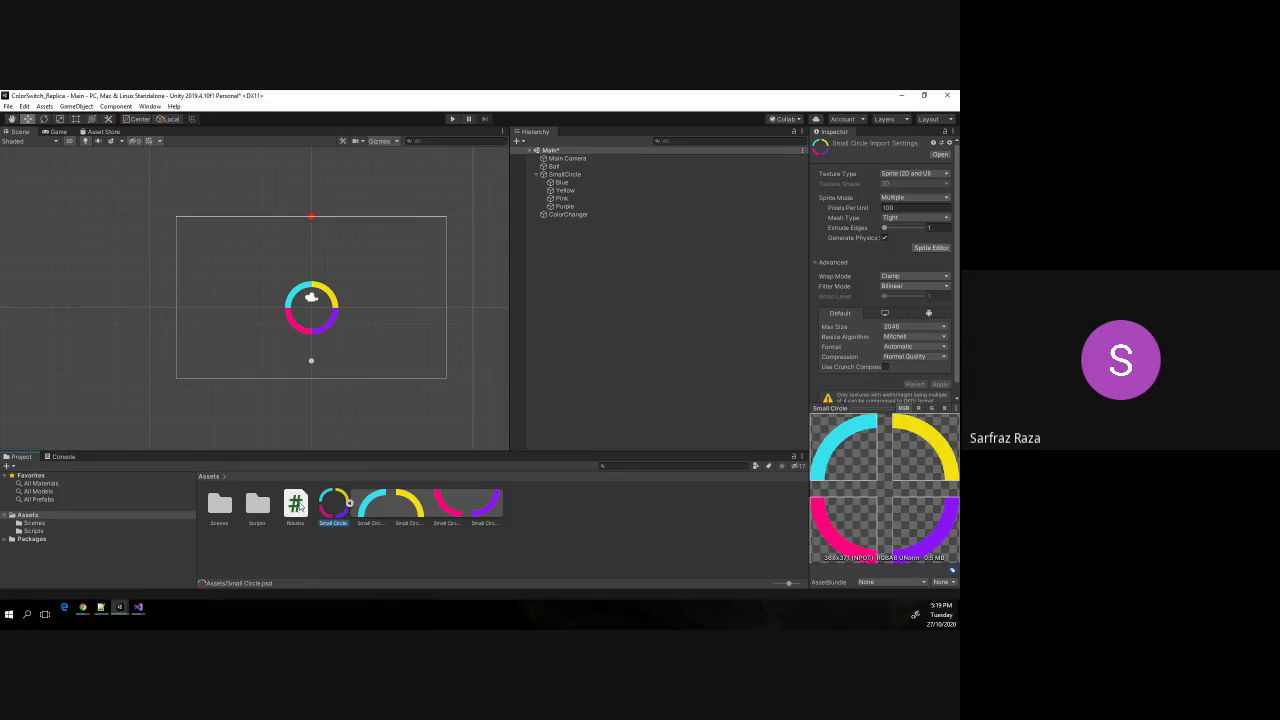
left_click(297, 507)
left_click_drag(261, 512, 262, 517)
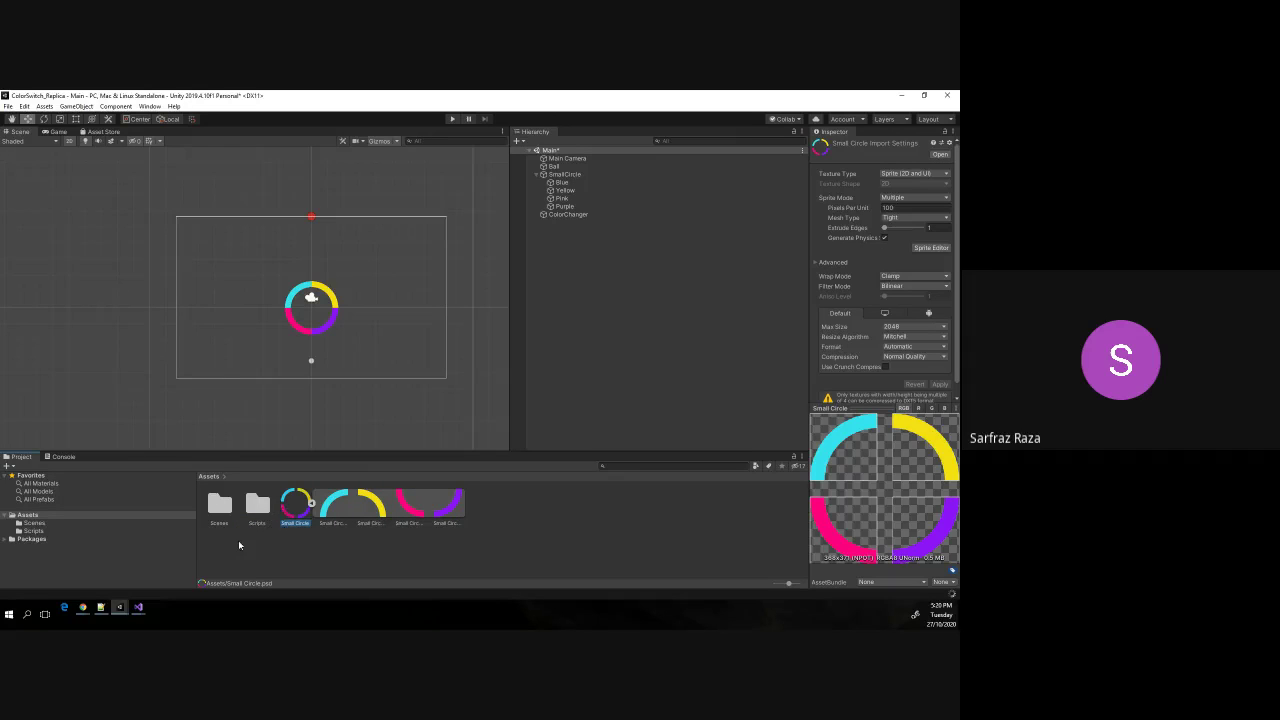
left_click(249, 545)
double_click(260, 508)
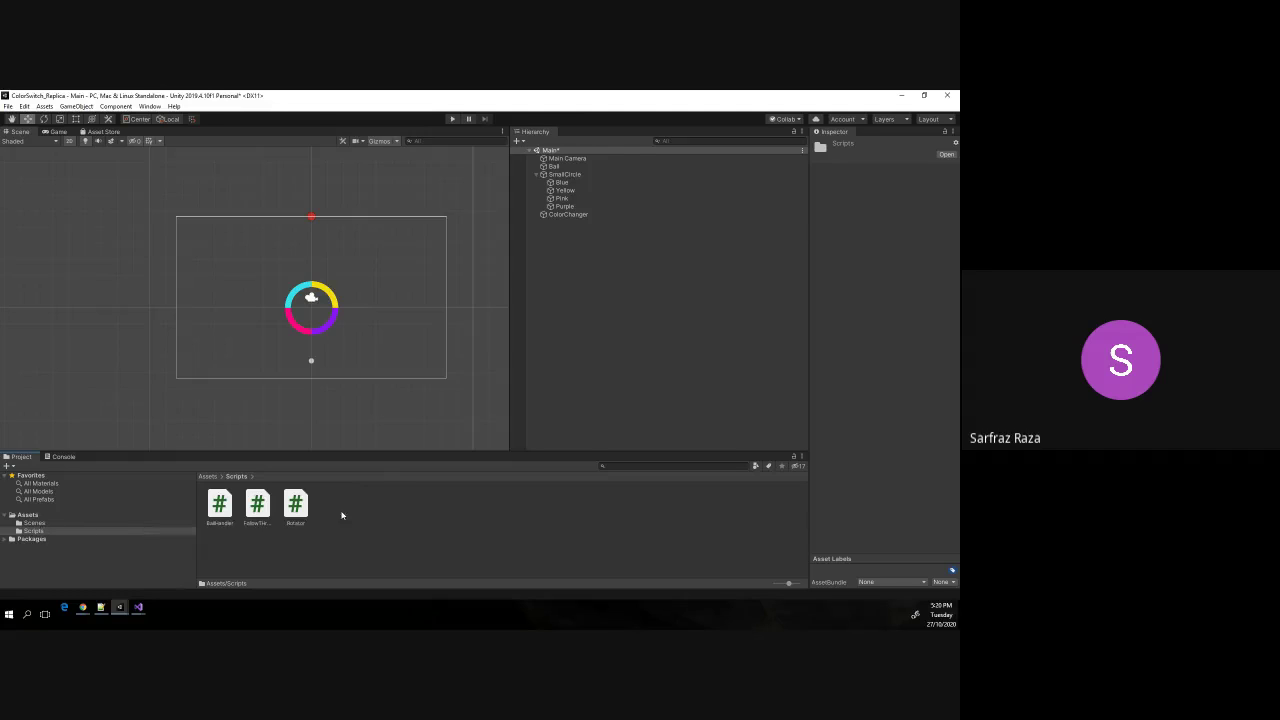
left_click(257, 509)
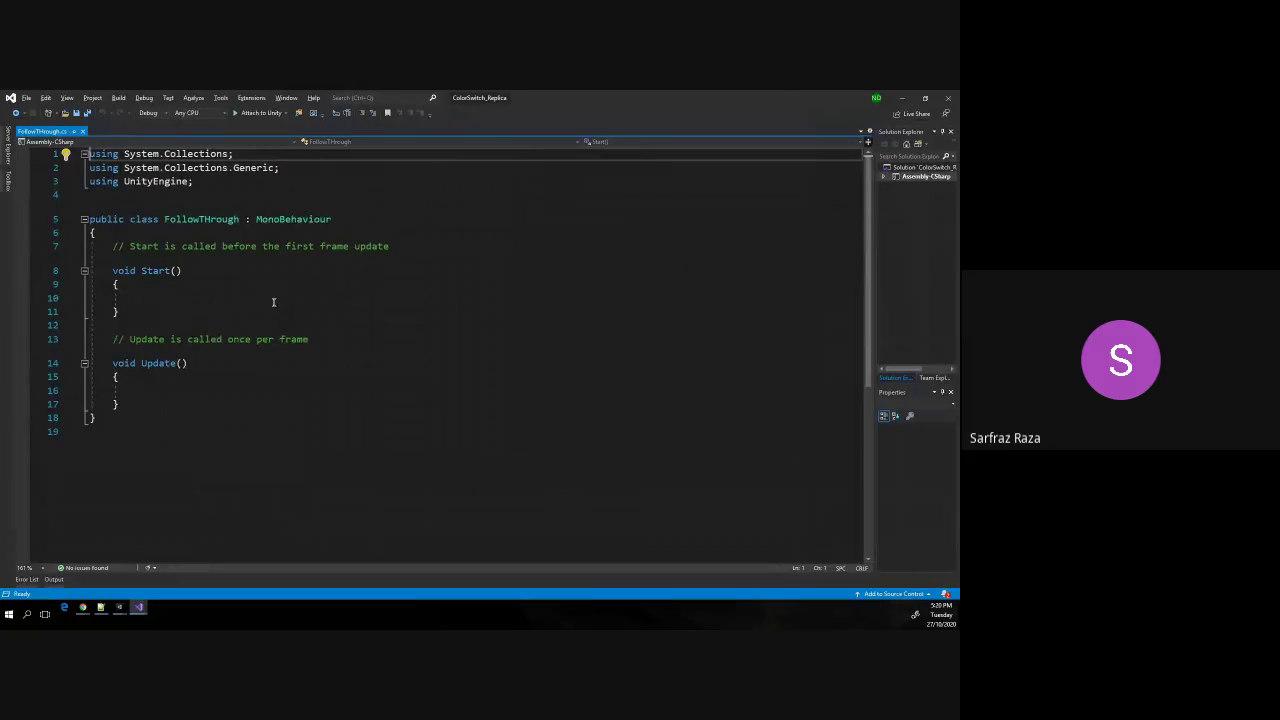
Add 'public Transform BallLoc;' above the Start method in FollowThrough.cs and save.
left_click(177, 388)
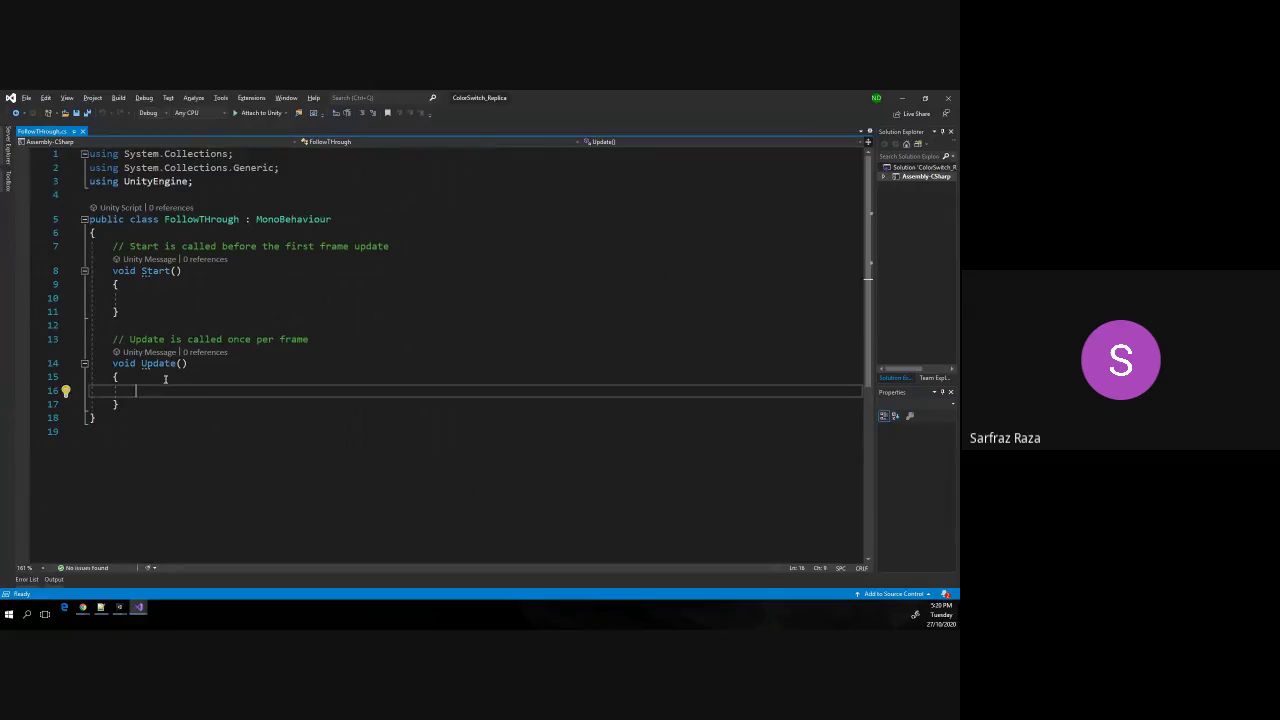
left_click(430, 243)
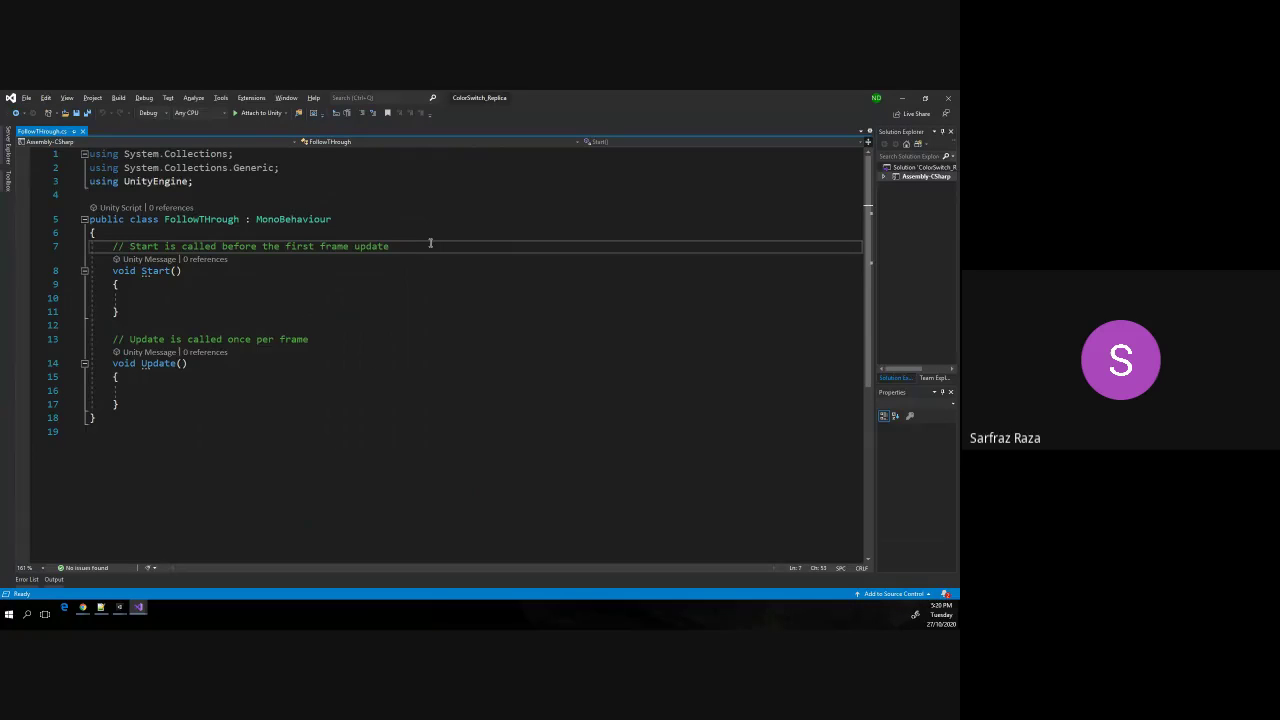
key("ctrl+Return")
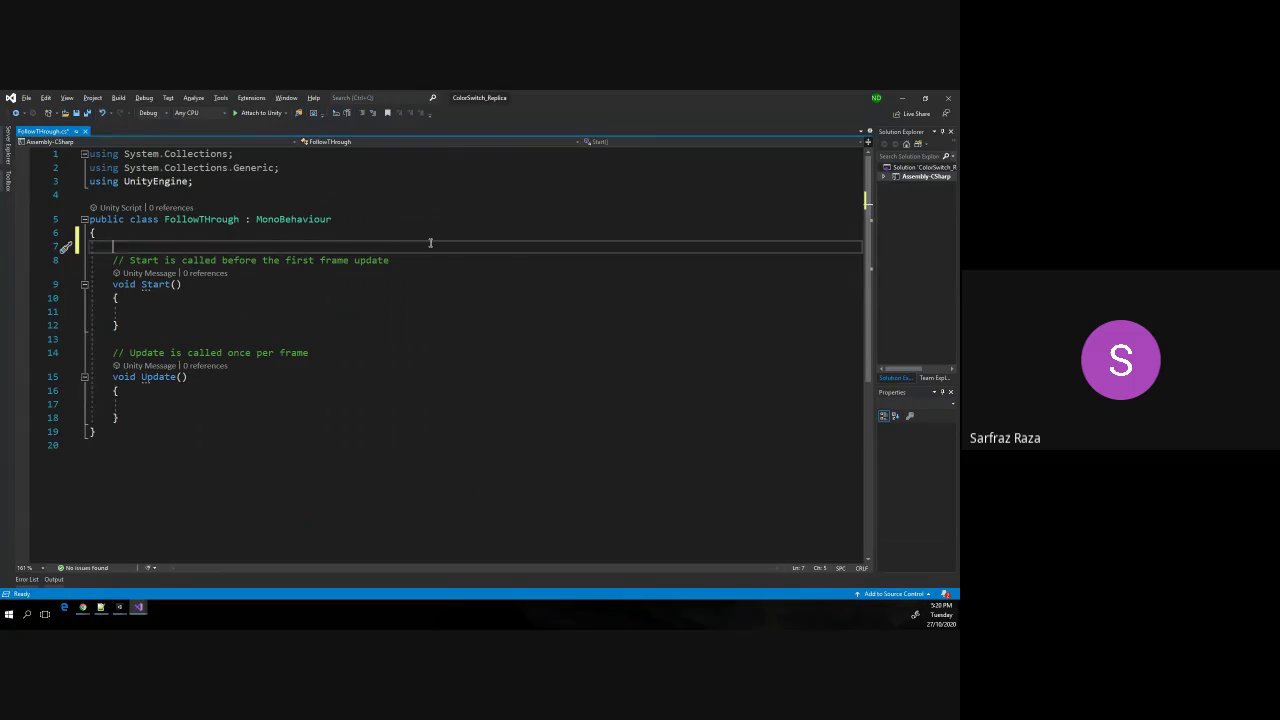
type("public T")
type("ranfor")
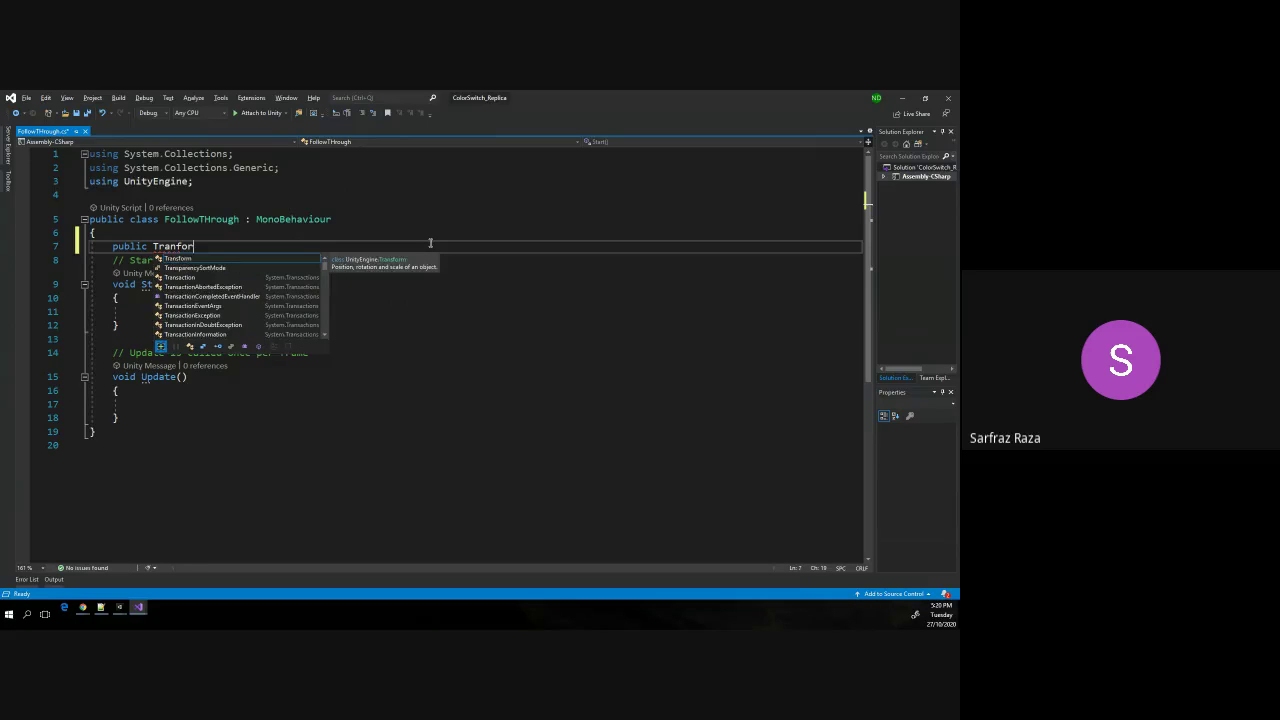
type("m")
key("Escape")
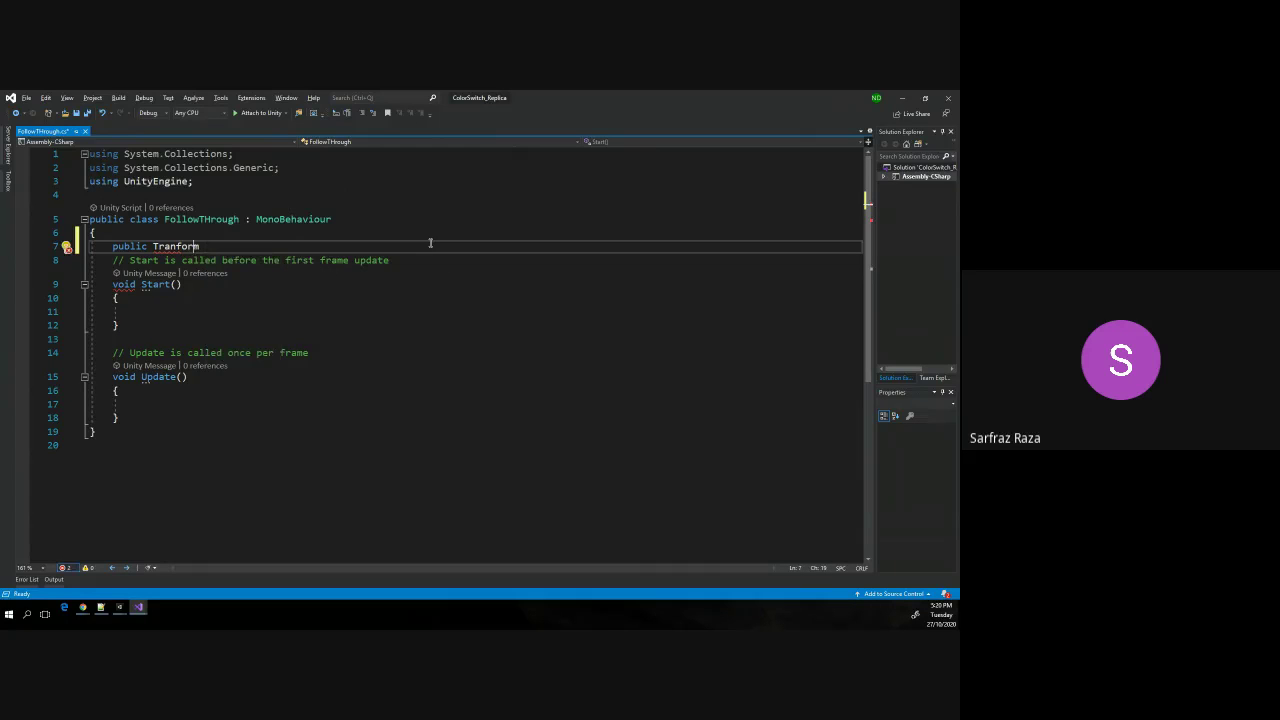
key("Right")
key("BackSpace")
key("BackSpace")
key("BackSpace")
type("P")
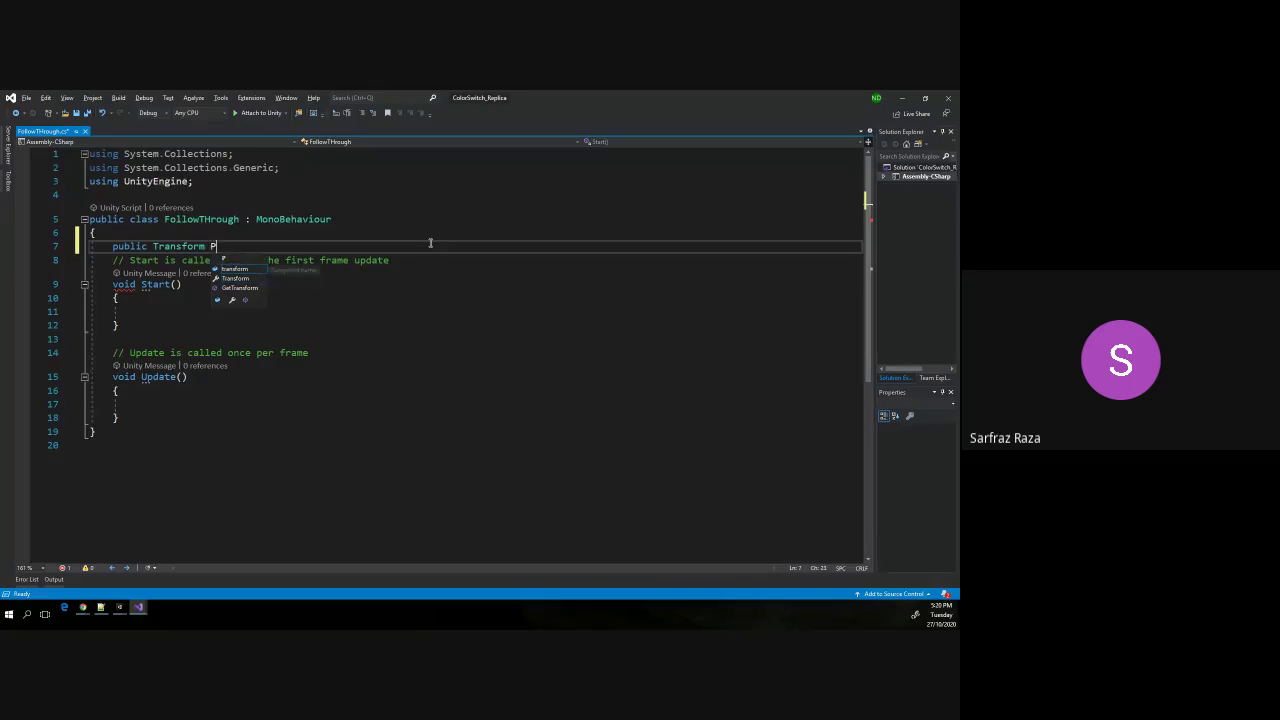
type("la")
key("BackSpace")
key("BackSpace")
key("BackSpace")
type("B")
type("allLocat")
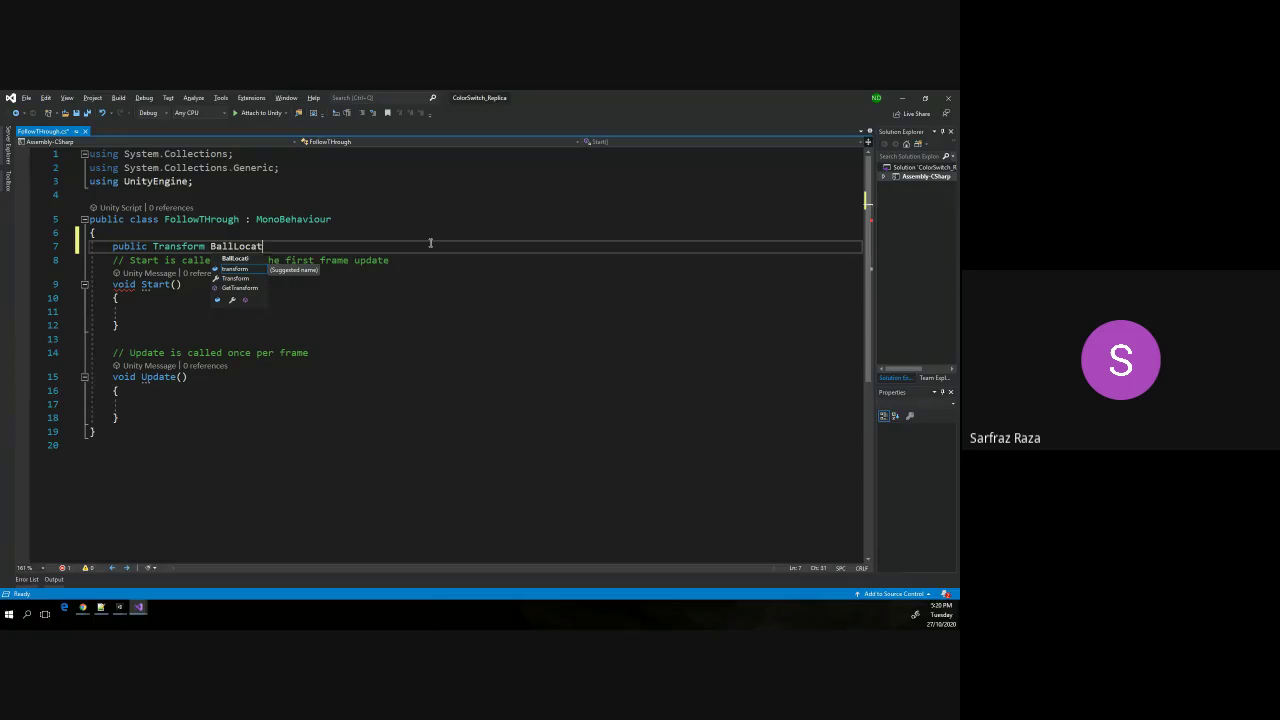
key("BackSpace")
key("BackSpace")
type(";")
key("ctrl+s")
key("Down")
key("Down")
key("Down")
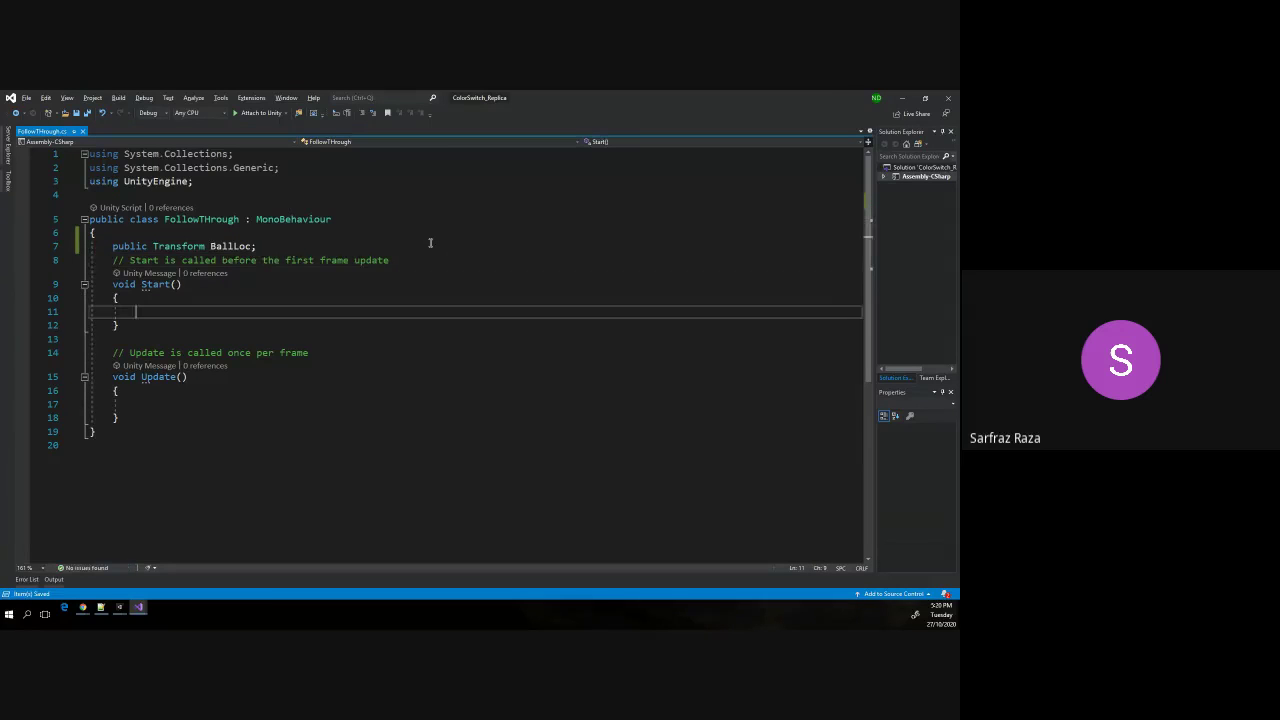
key("Down")
key("Down")
key("Down")
key("Down")
key("Down")
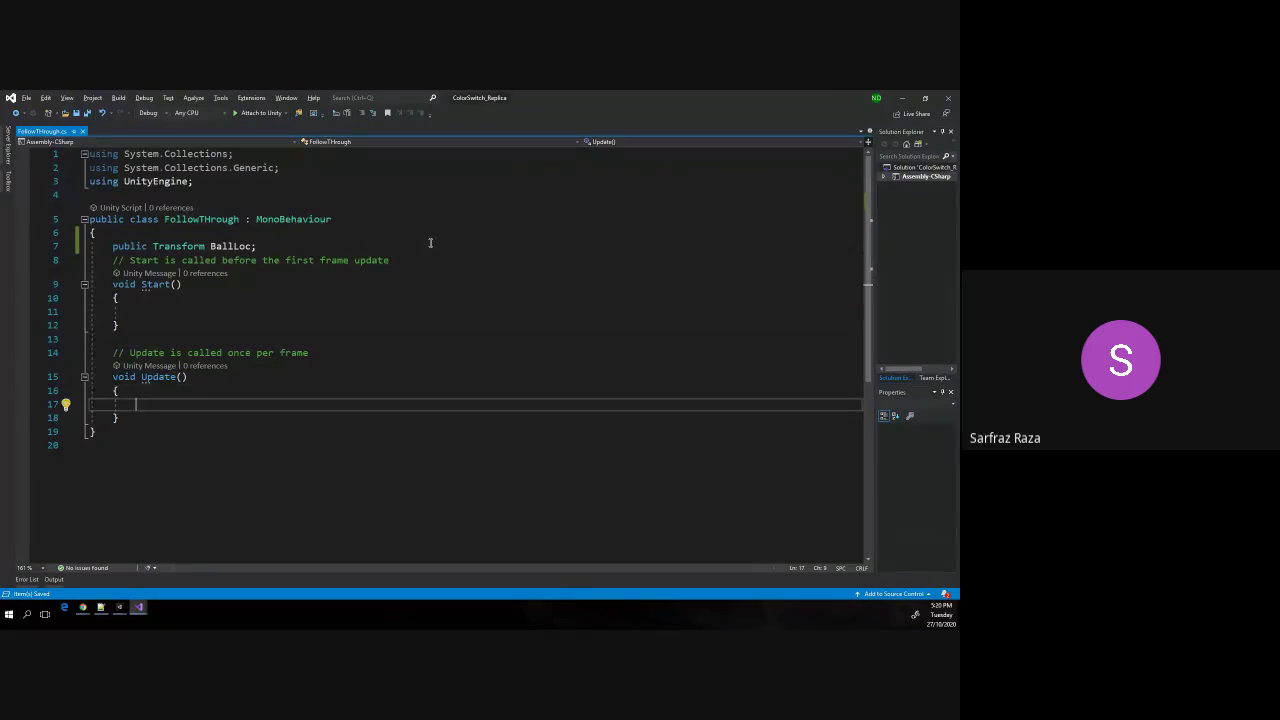
Write an if block in Update testing BallLoc.position.y > transform.position.y, with empty braces.
type("if(")
type("BallL")
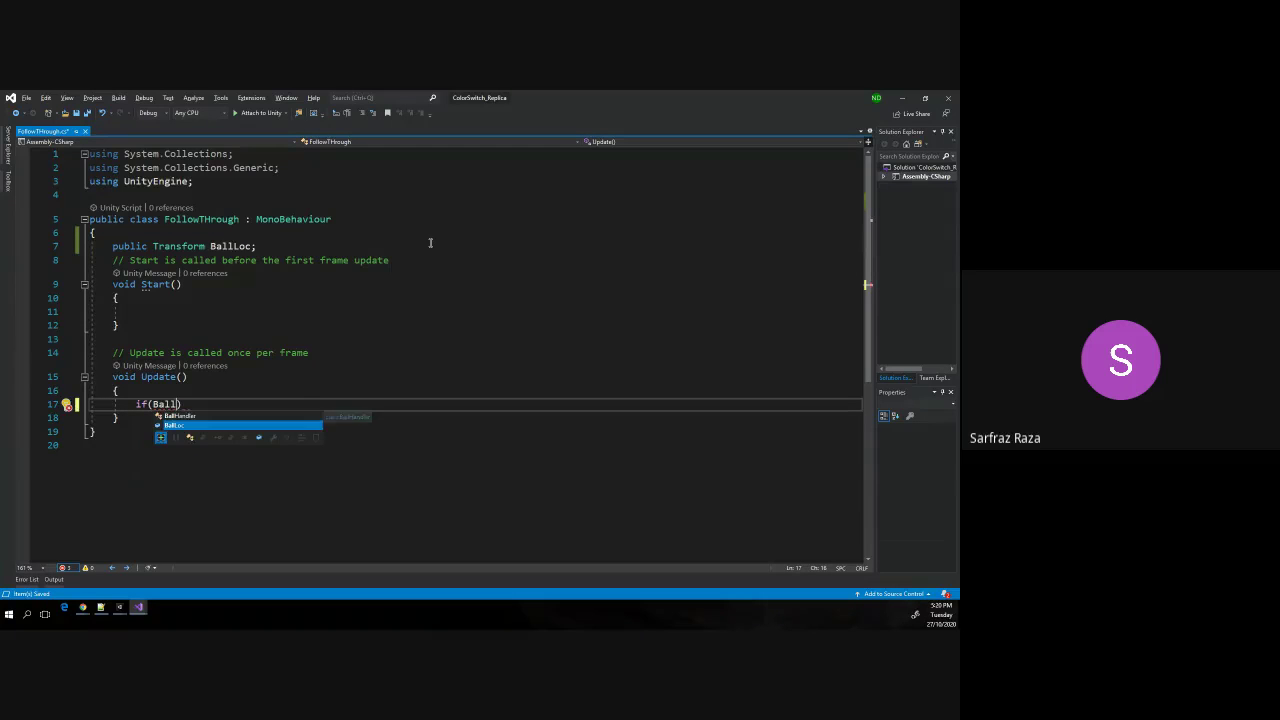
key("Tab")
type(".")
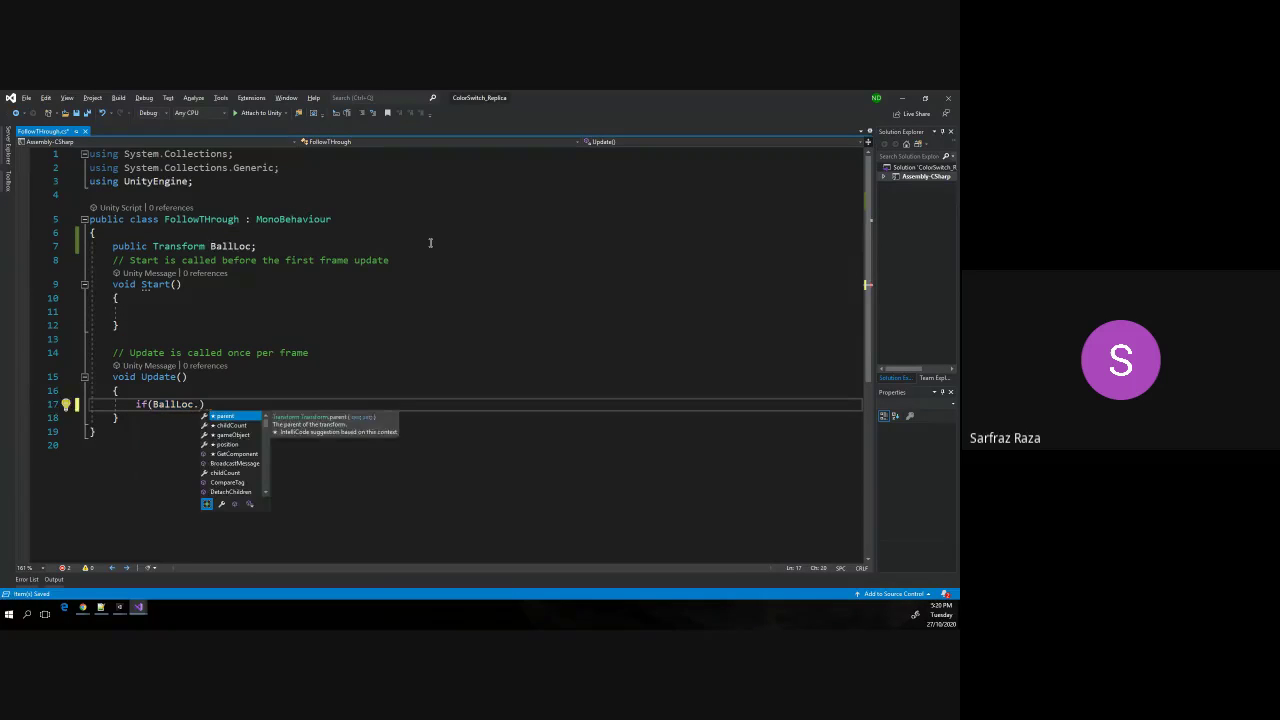
type("position.y")
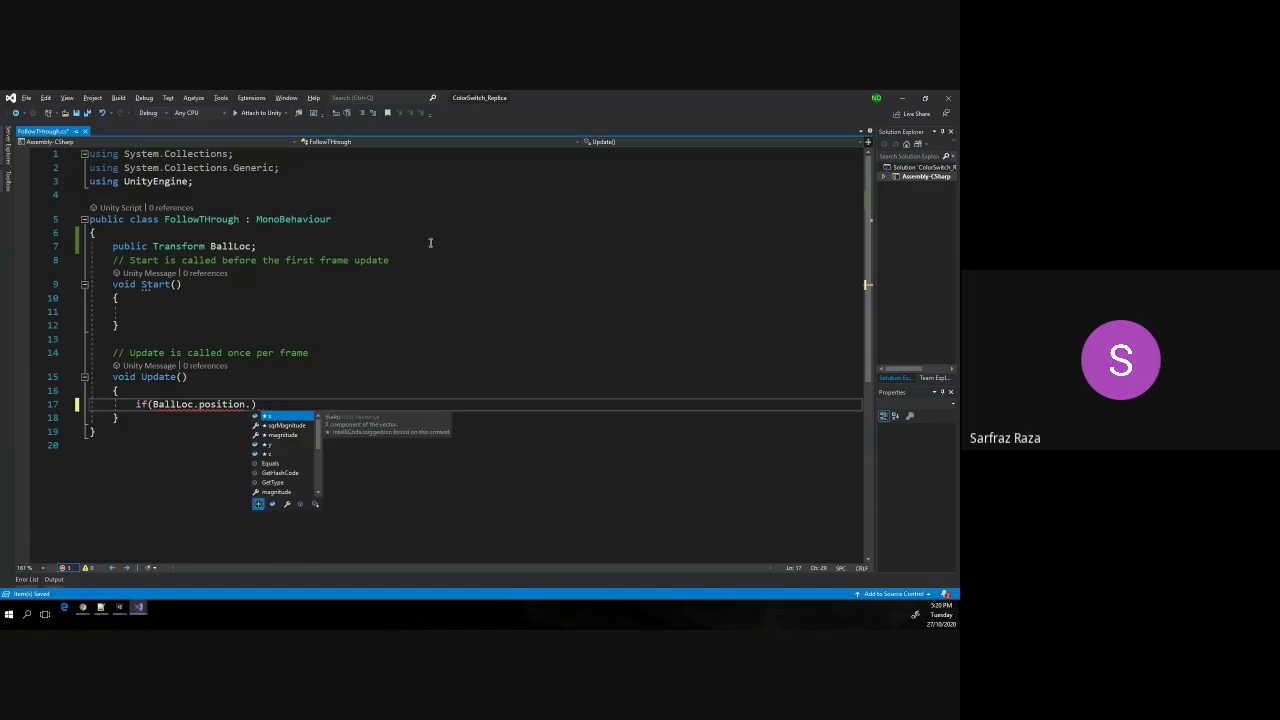
type(" > ")
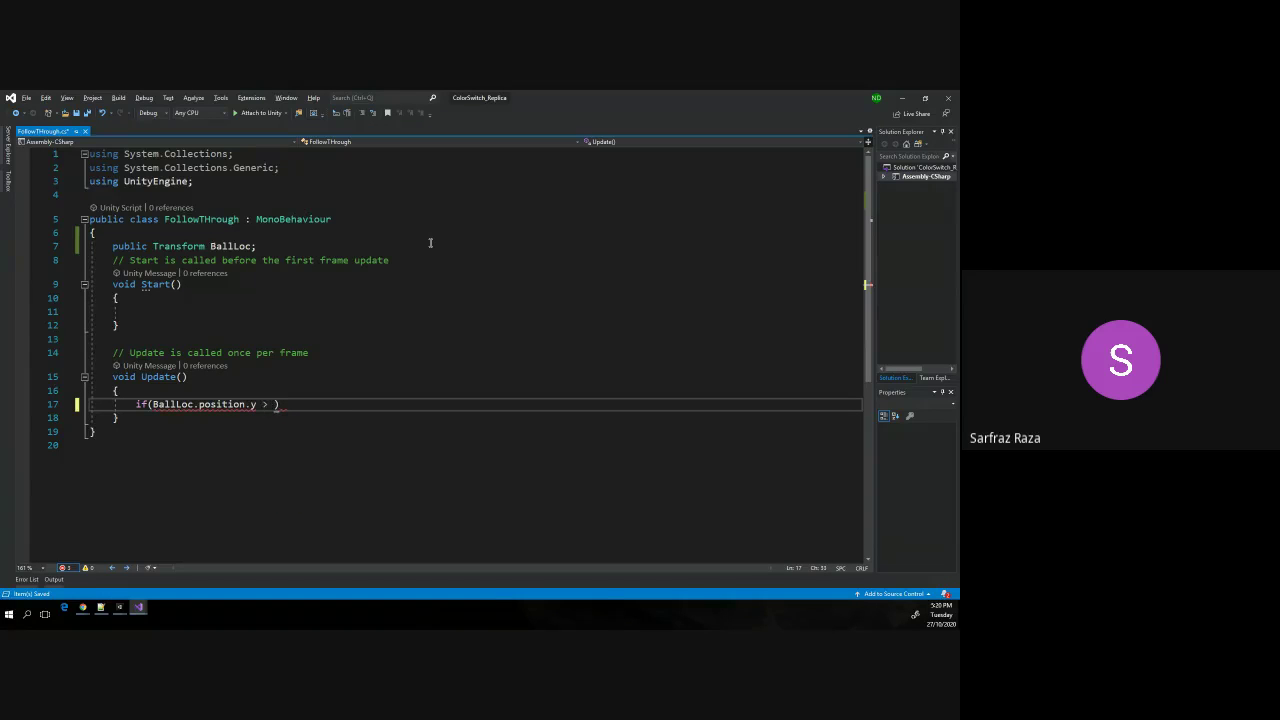
type("trans")
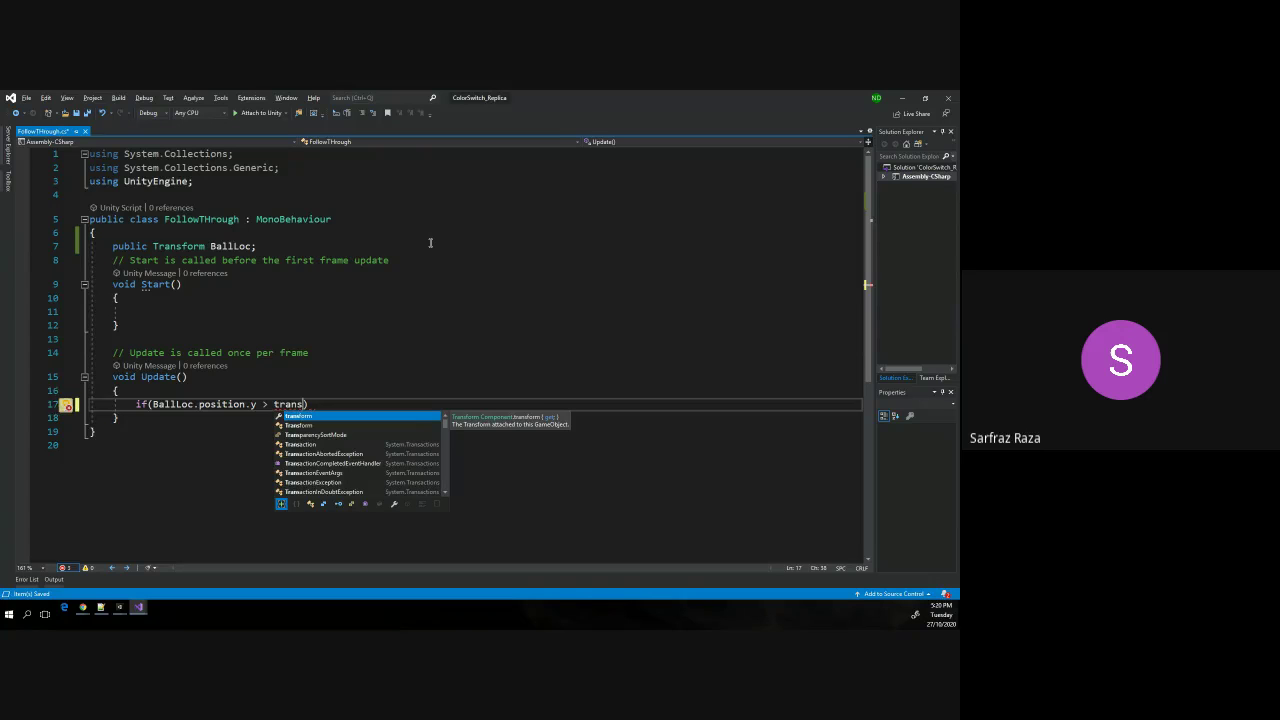
key("Tab")
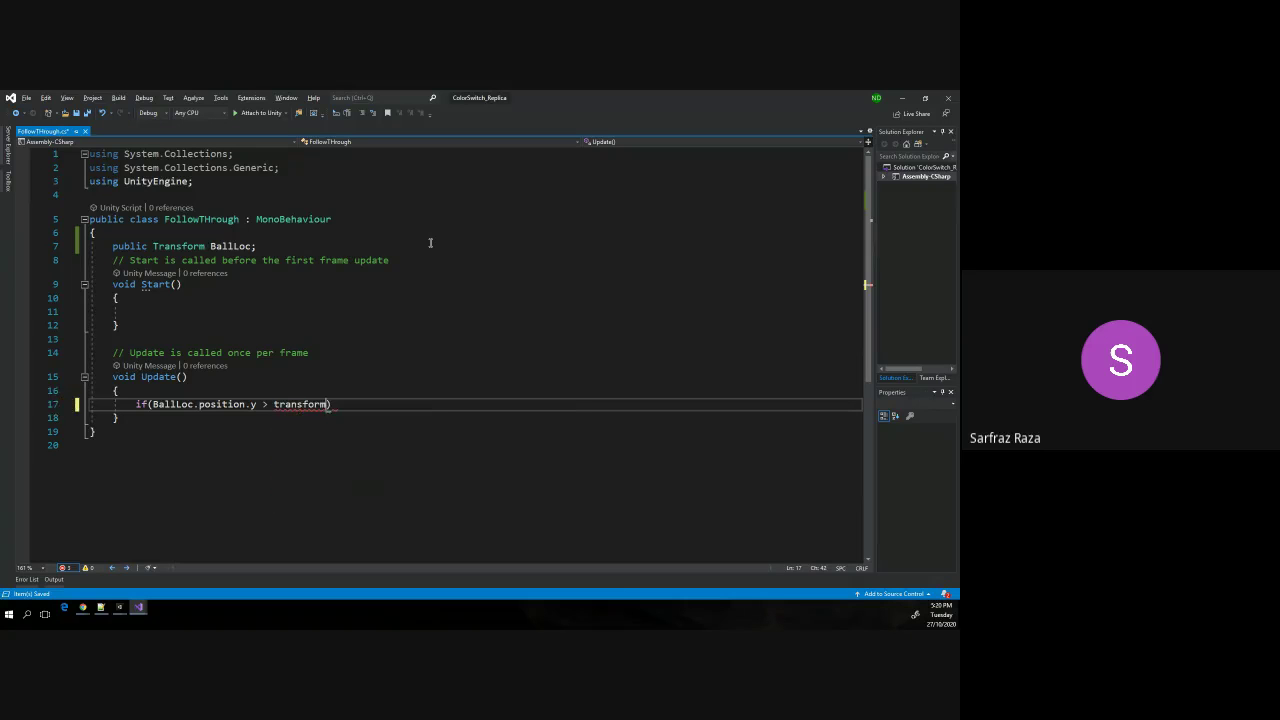
type(".p")
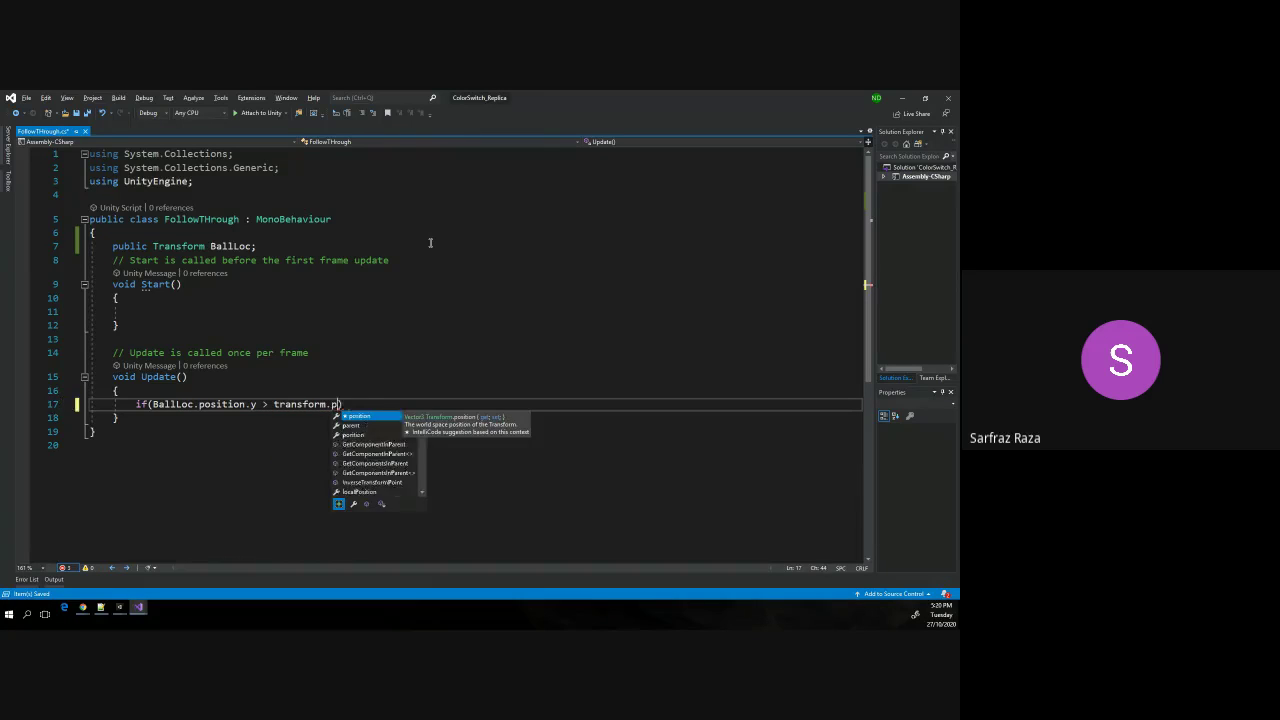
type("osition.")
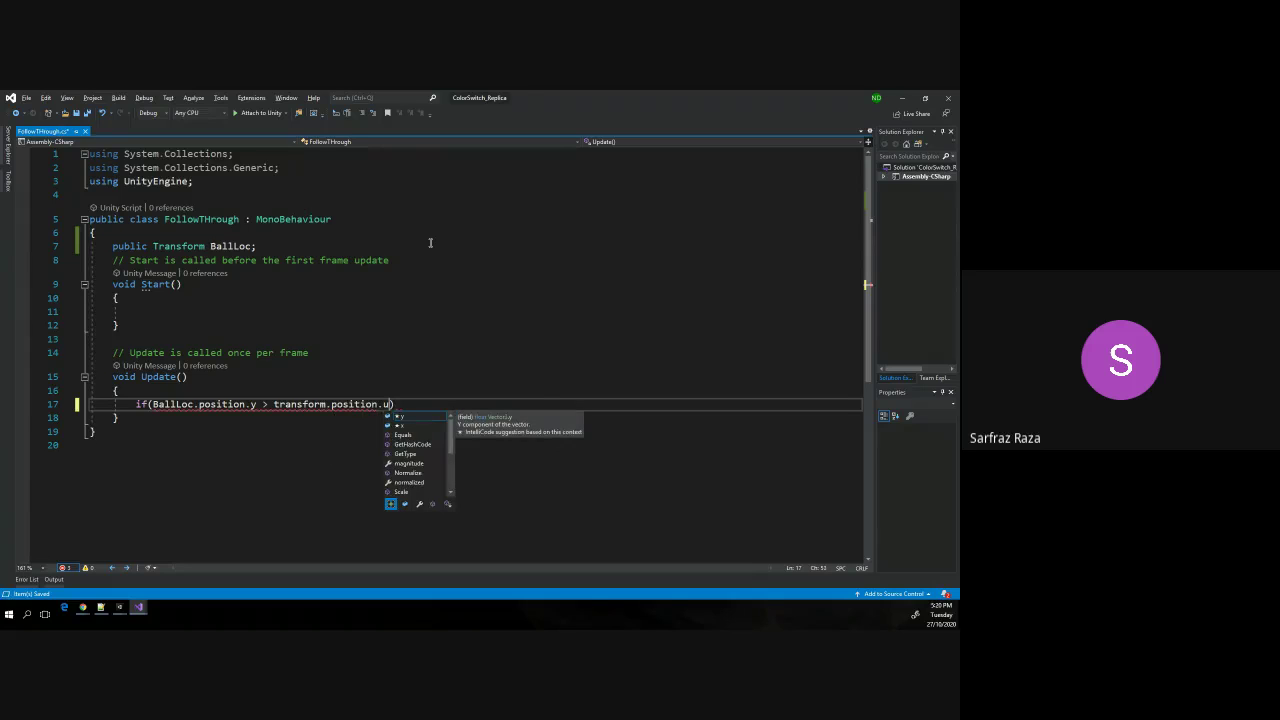
type("y")
key("End")
key("Return")
type("{")
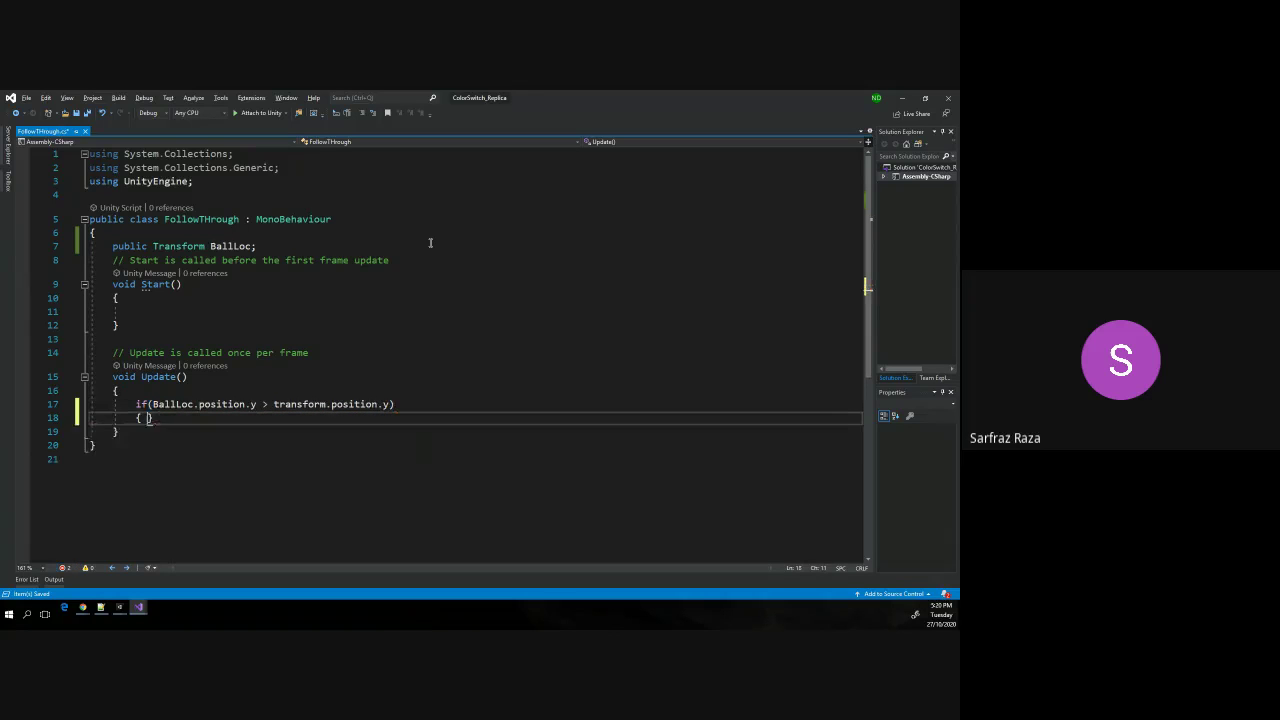
key("Return")
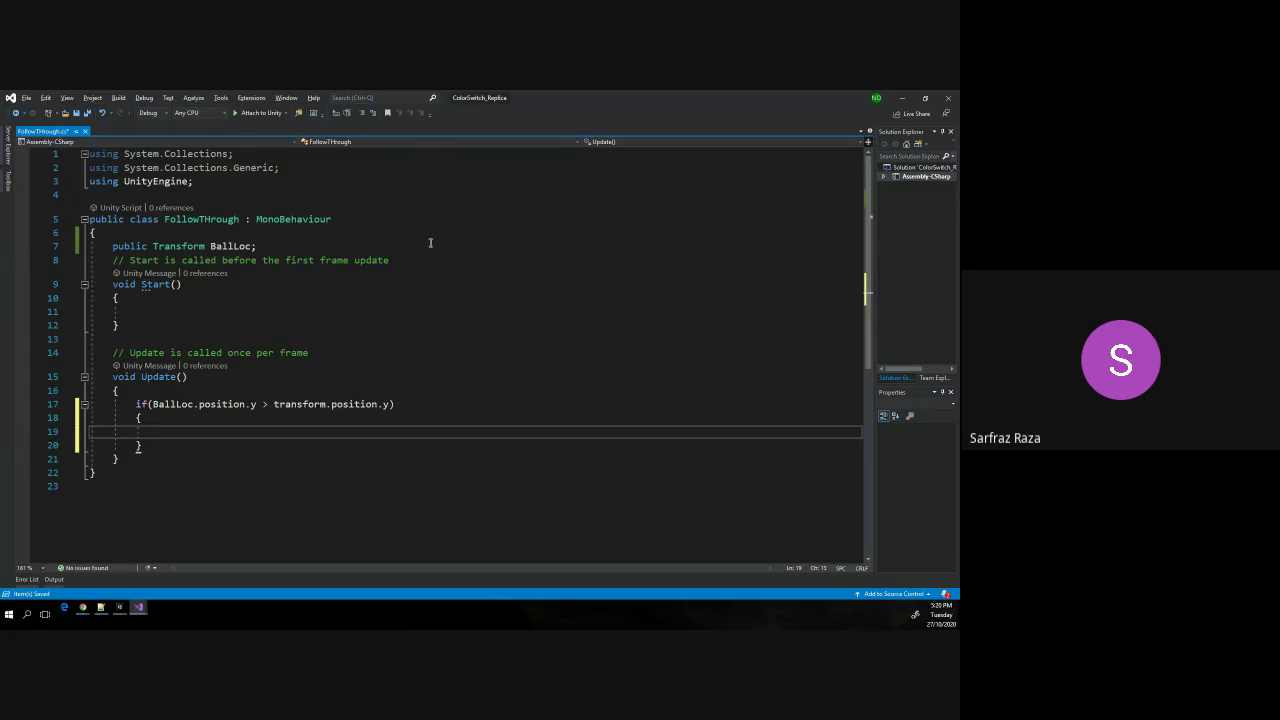
Select the code from the class declaration down to the if, then return to Unity.
left_click(165, 219)
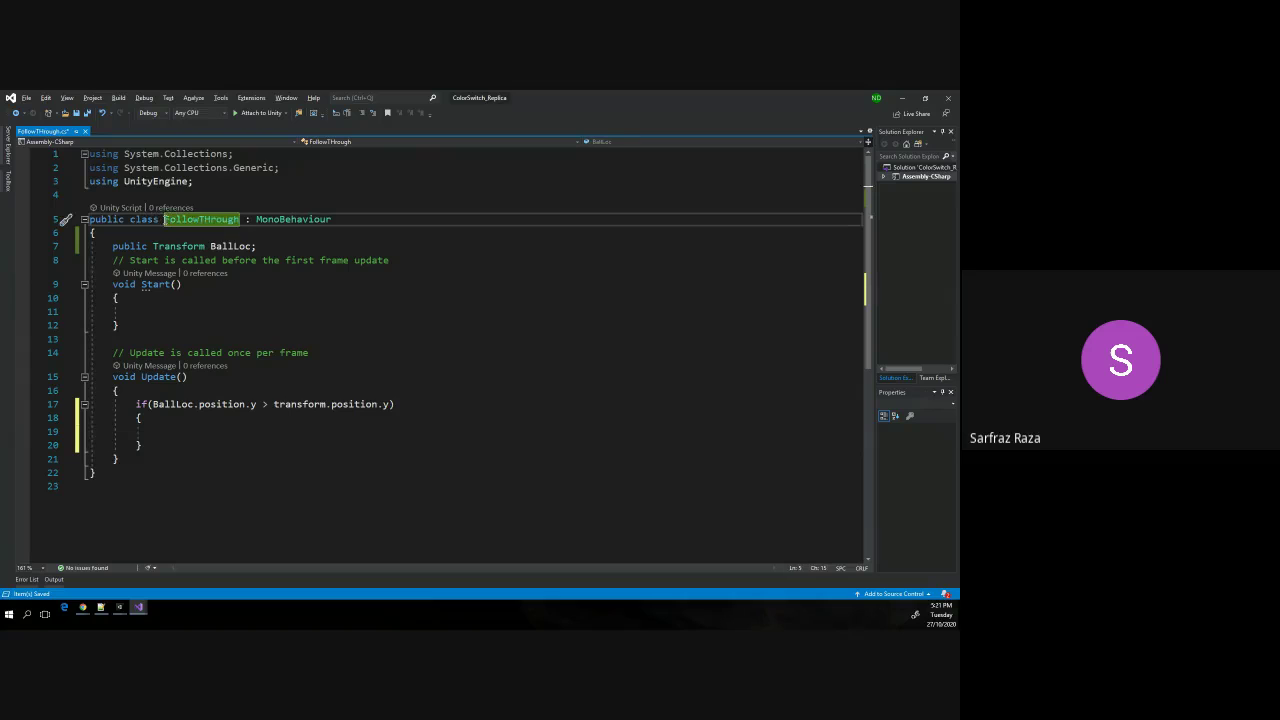
left_click_drag(165, 219, 341, 216)
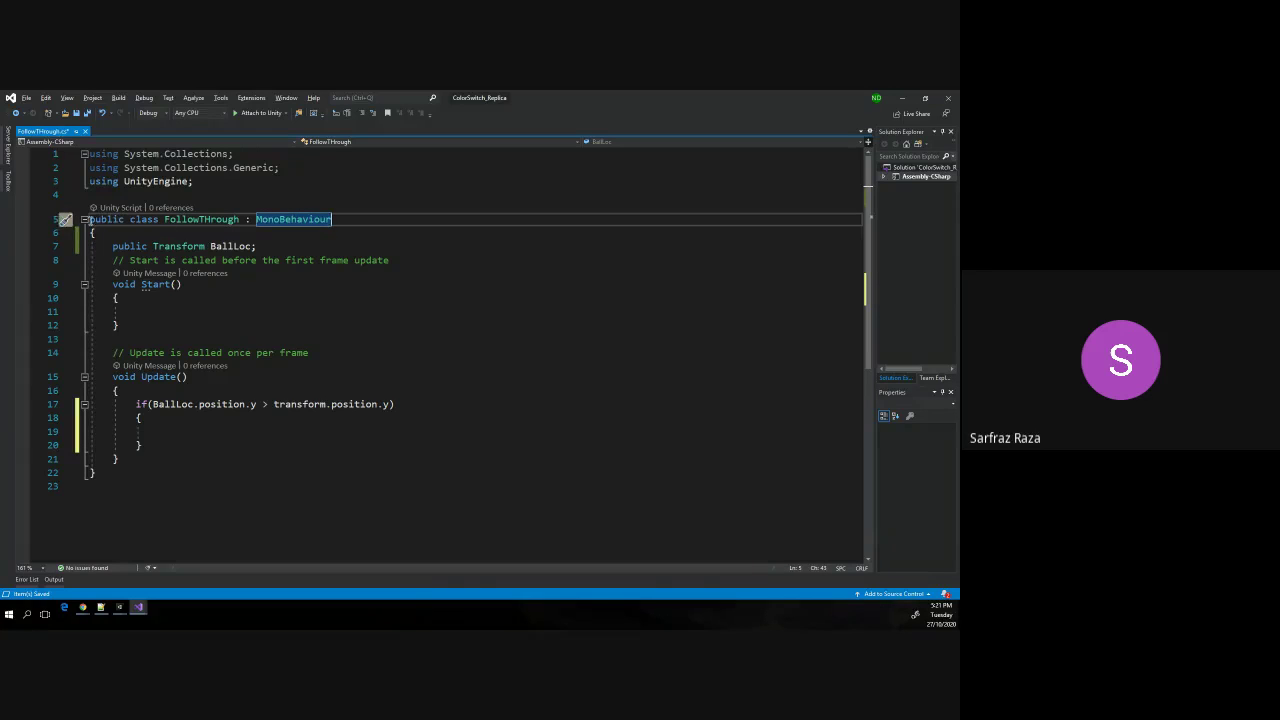
left_click_drag(89, 219, 167, 465)
key("alt+Tab")
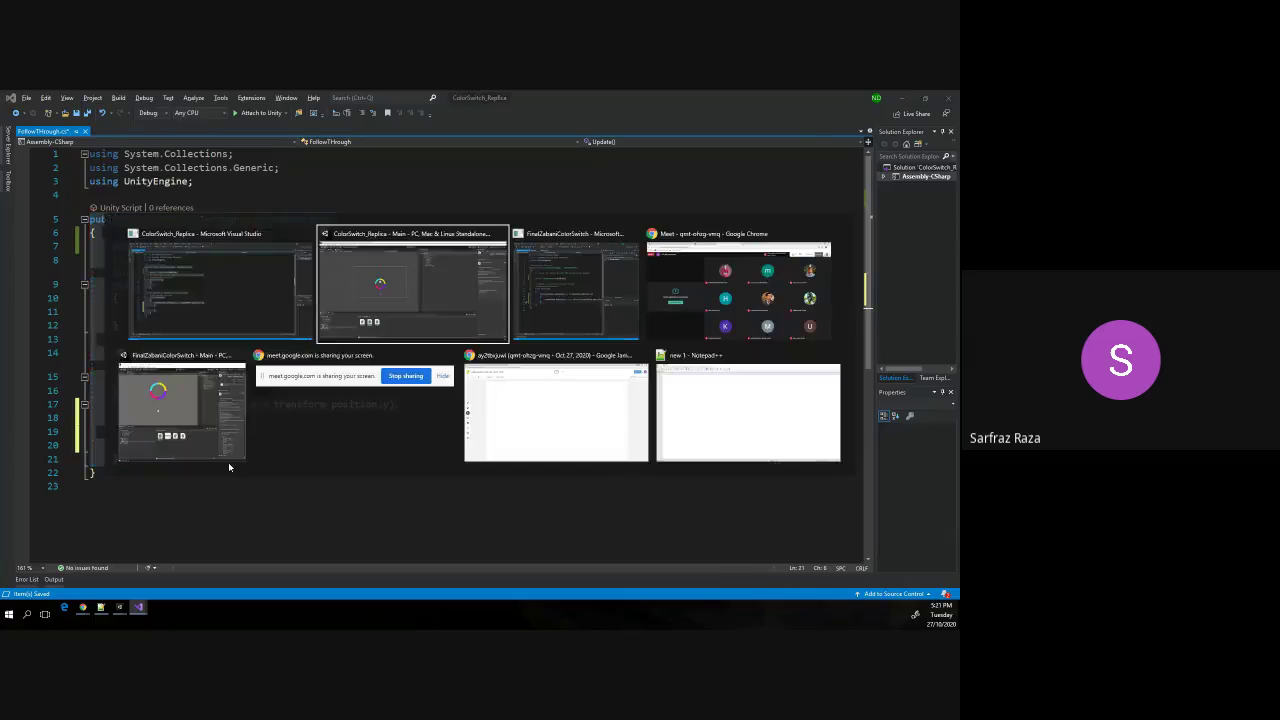
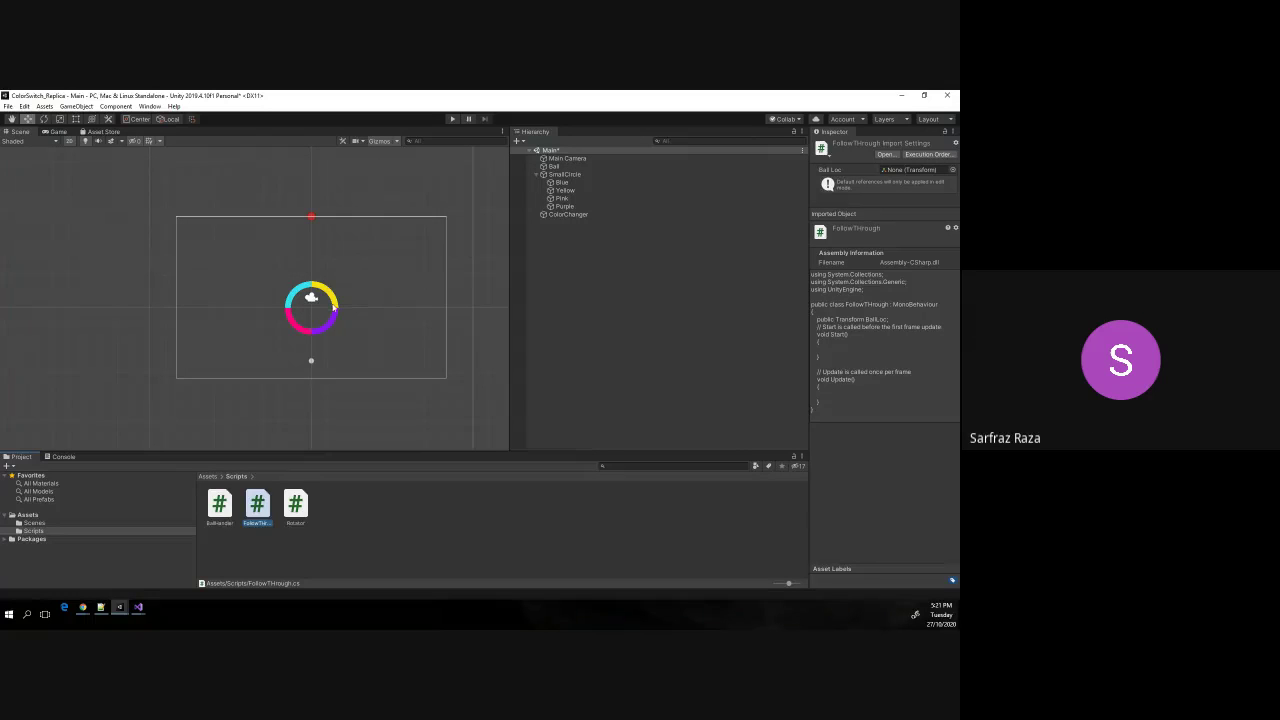
Review the FollowThrough if condition comparing BallLoc.position.y with transform.position.y, then go to the empty body on line 19.
key("alt+Tab")
left_click(297, 404)
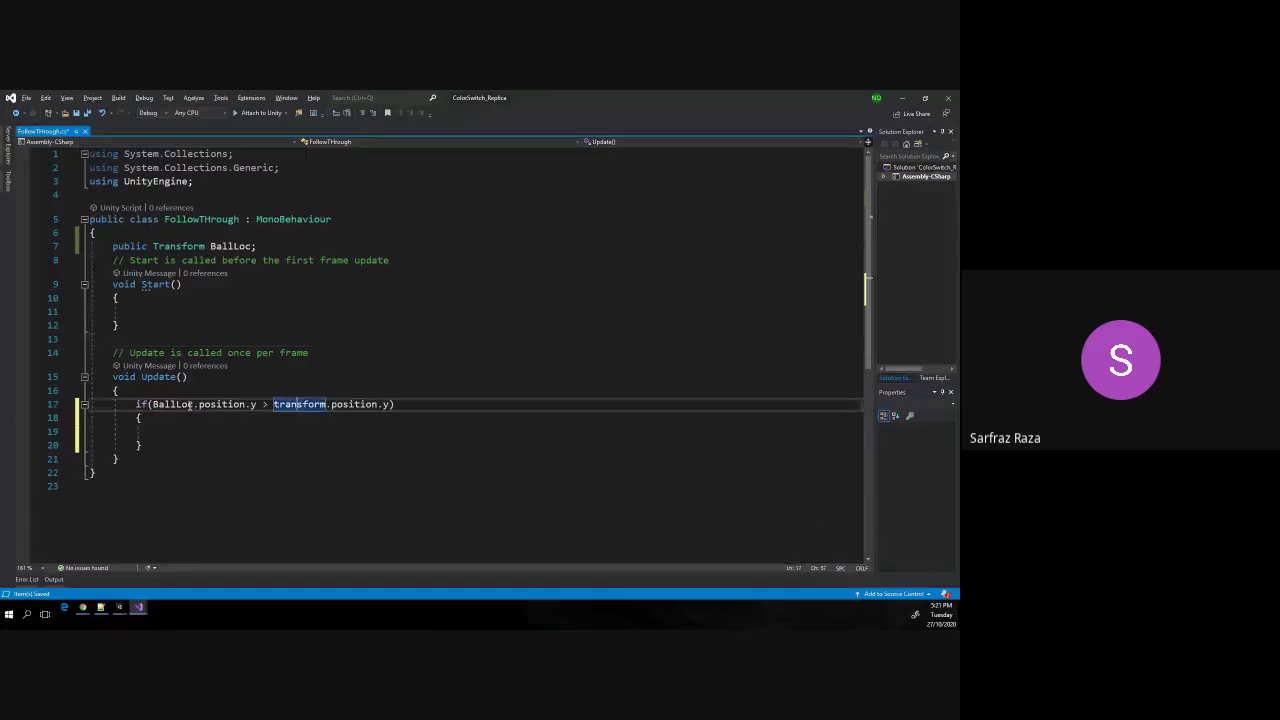
left_click_drag(152, 404, 255, 404)
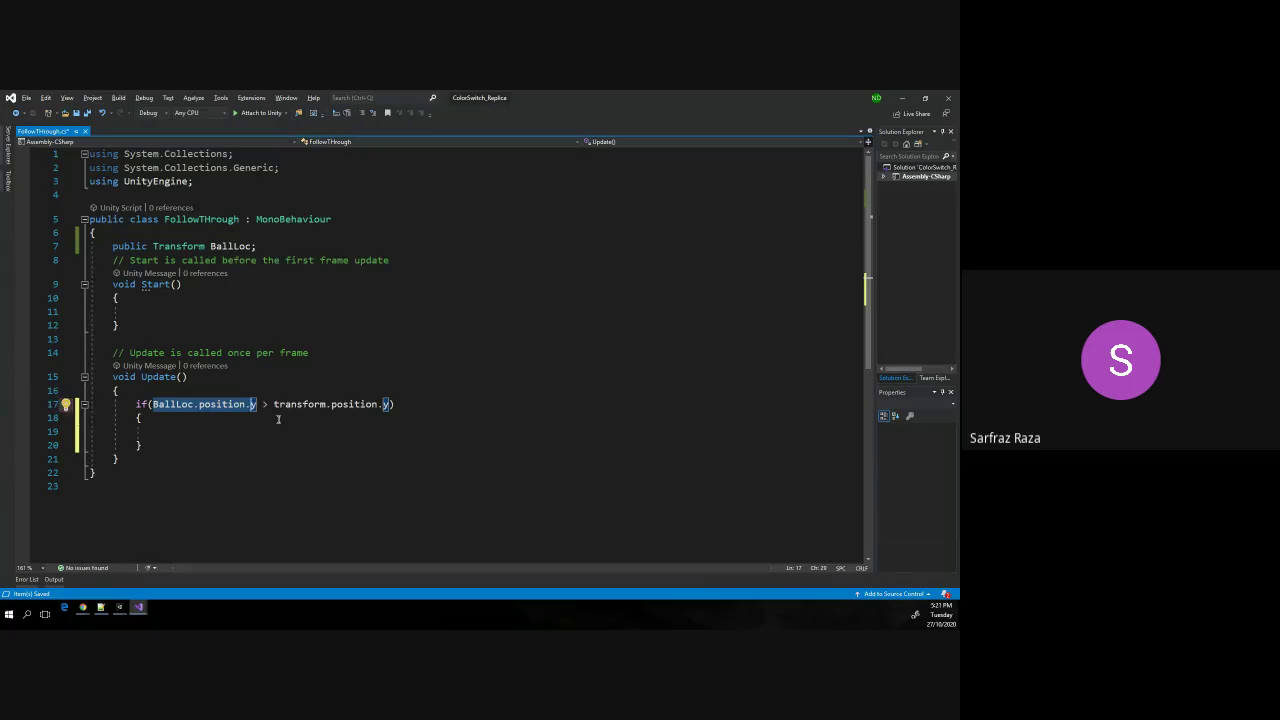
left_click(270, 404)
left_click_drag(274, 404, 304, 404)
left_click(331, 404)
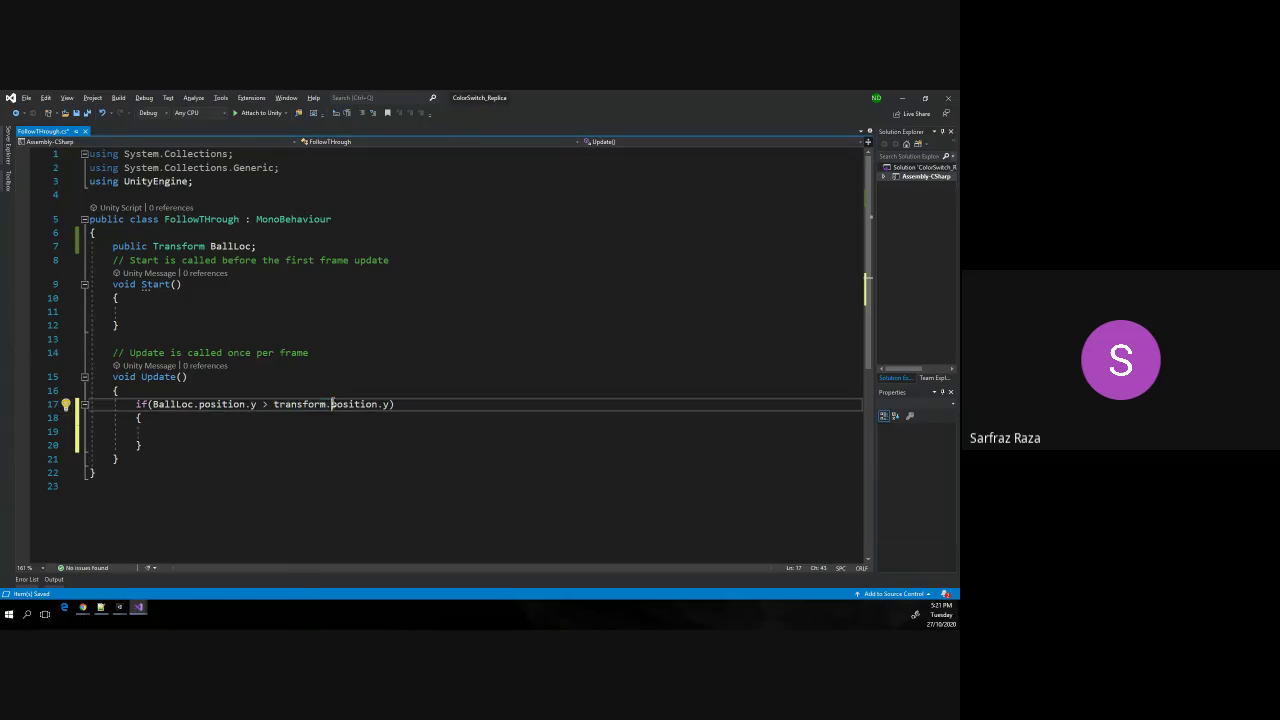
left_click(329, 404)
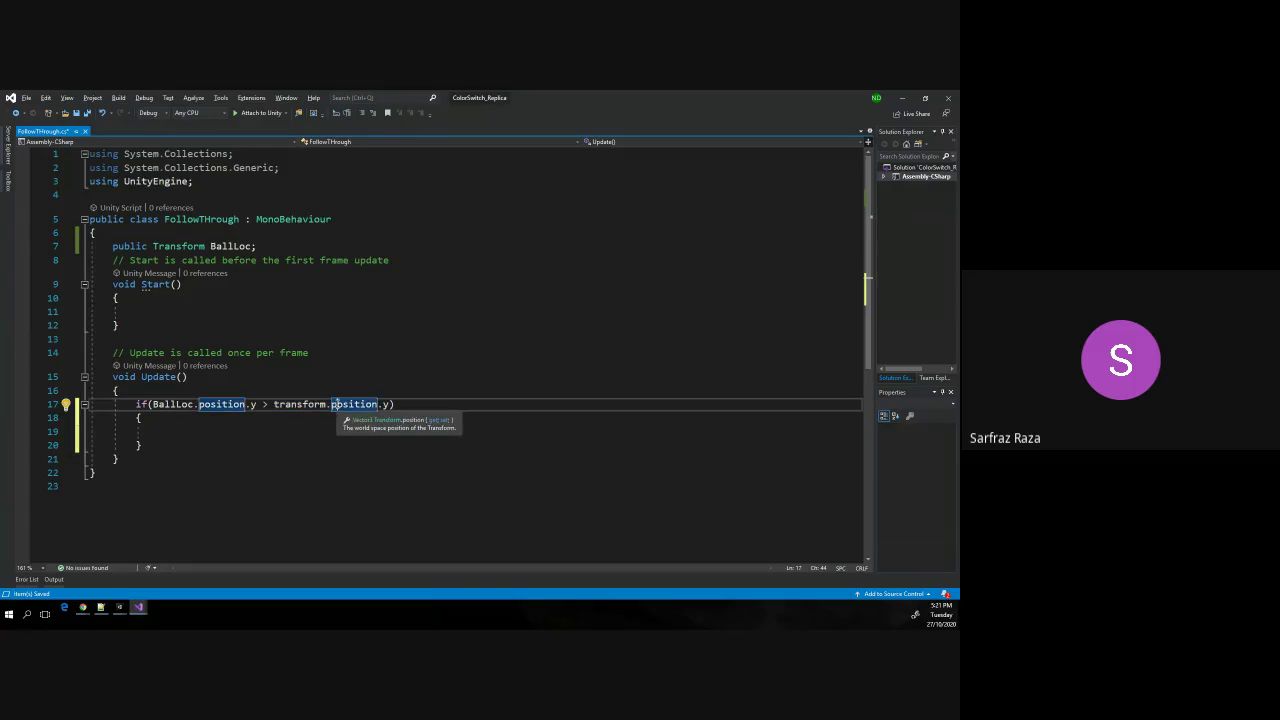
left_click(274, 404)
left_click(348, 404)
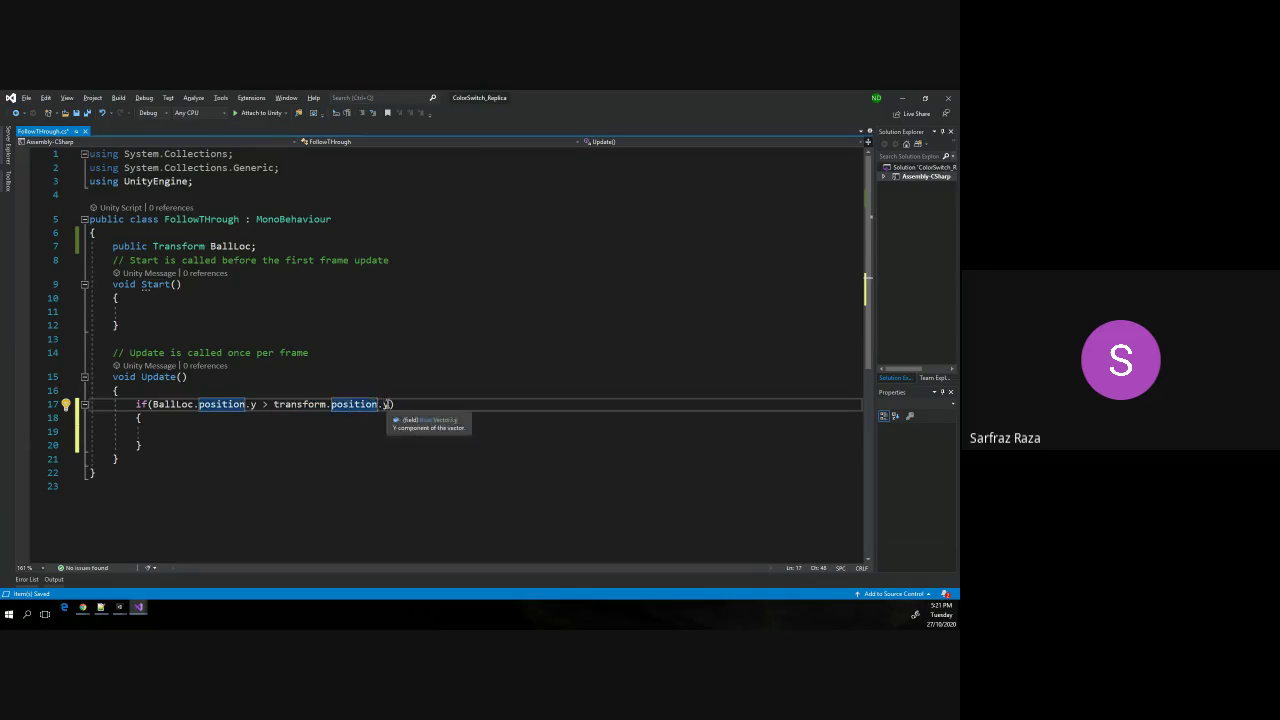
left_click(224, 428)
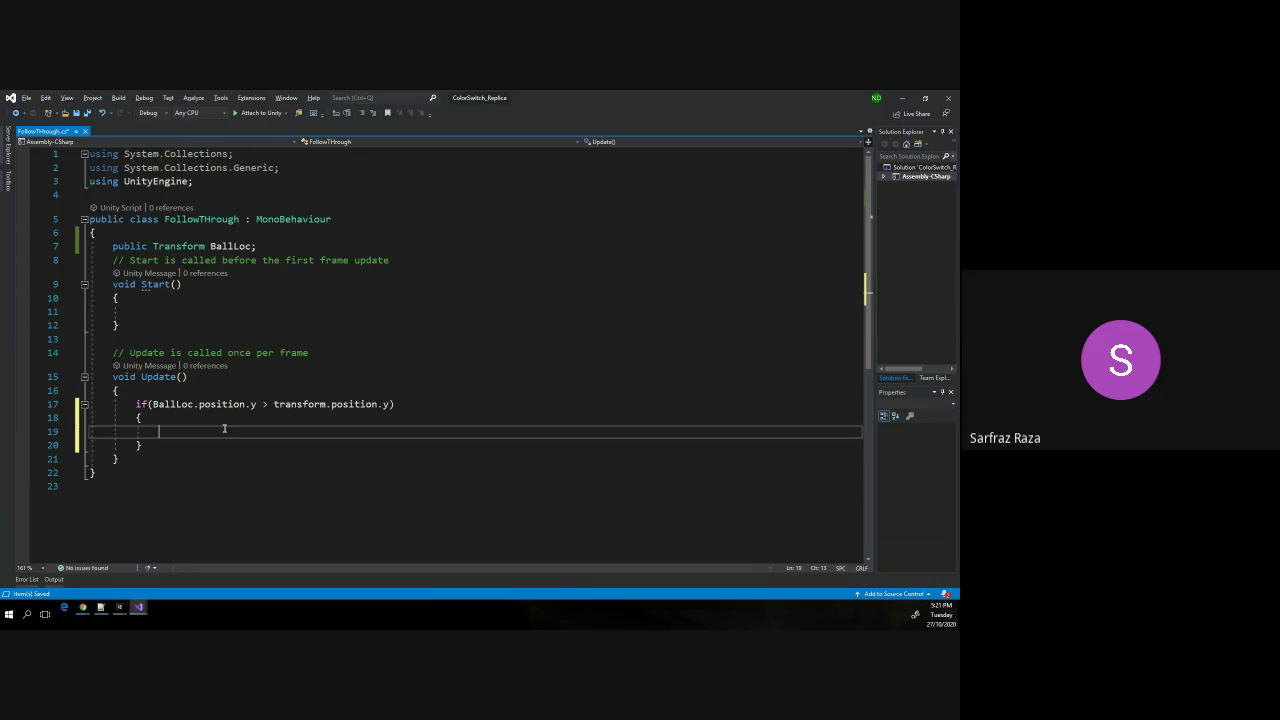
Start the line transform.position = new Vector3() and check the Main Camera's Z position in Unity.
type("transform")
type(".posit")
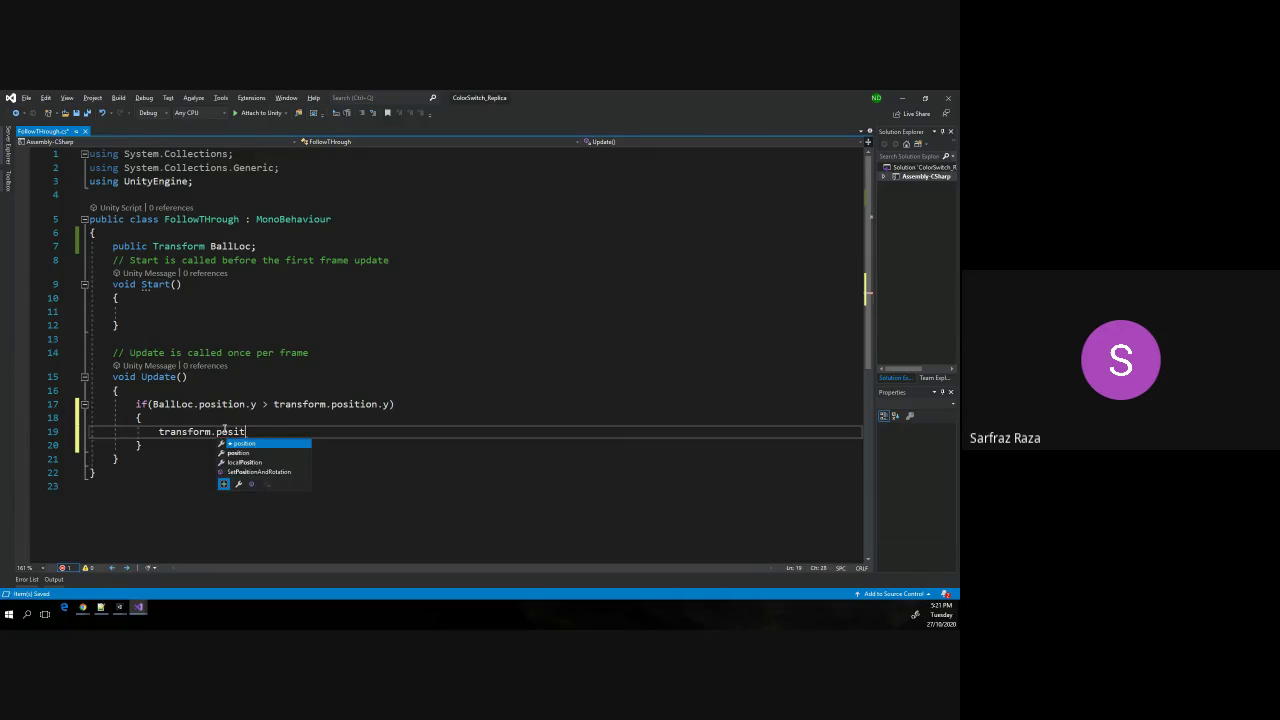
type("ion = new ")
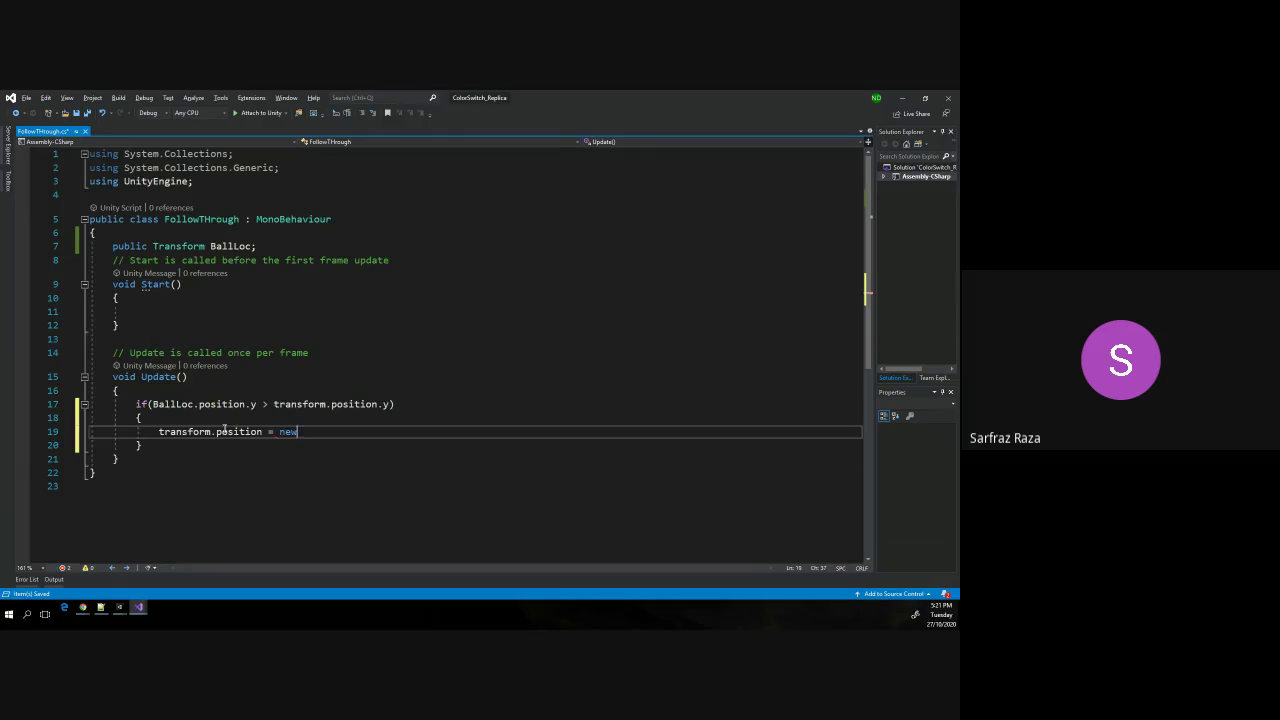
type("Vector3")
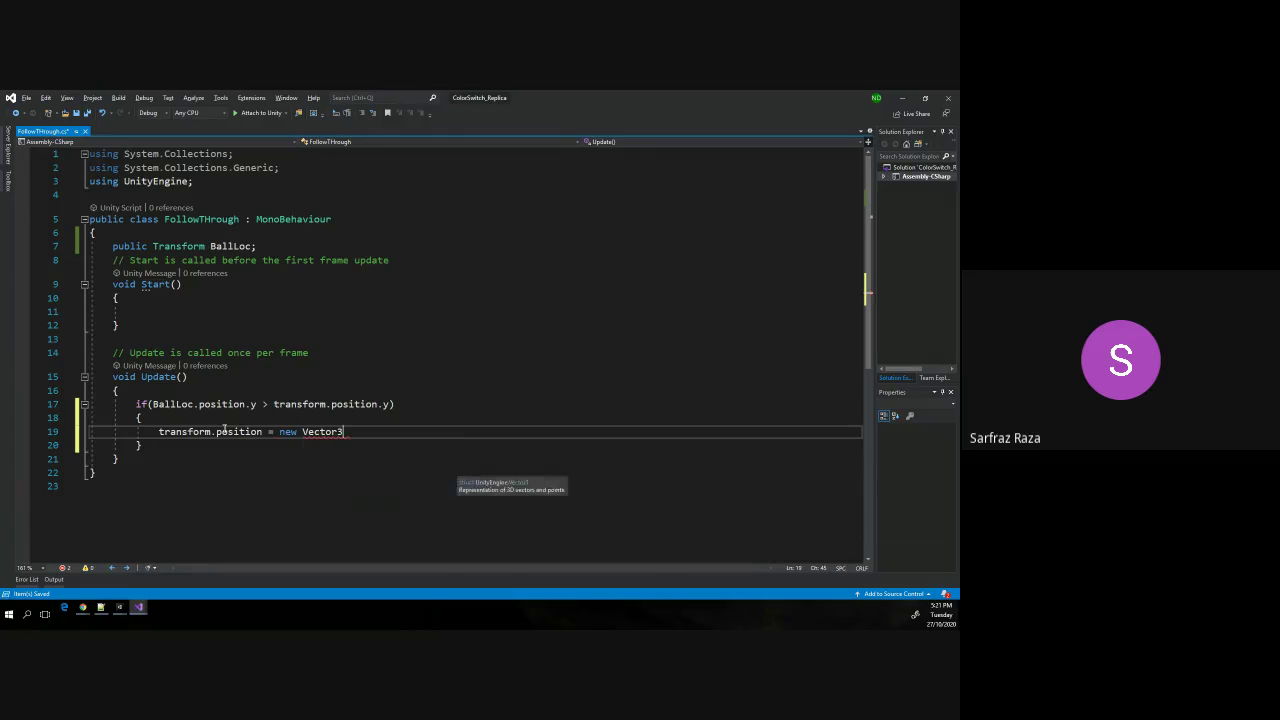
type("(")
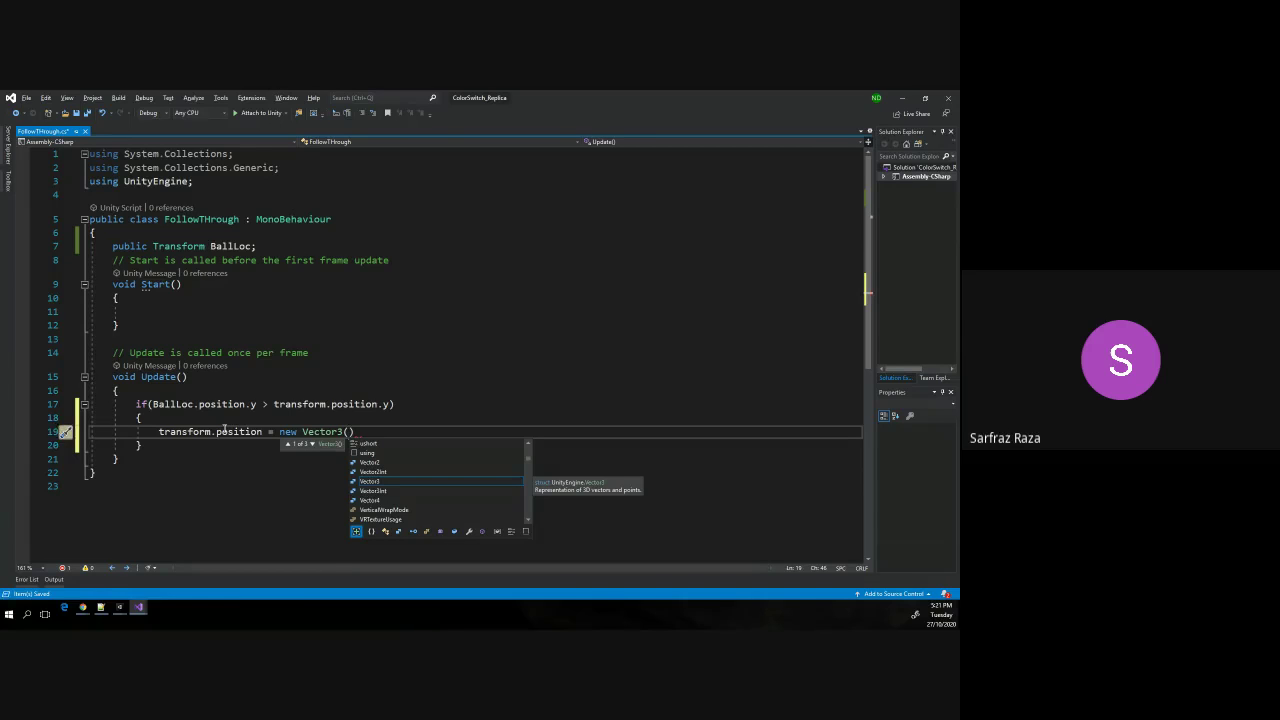
key("alt+Tab")
left_click(566, 158)
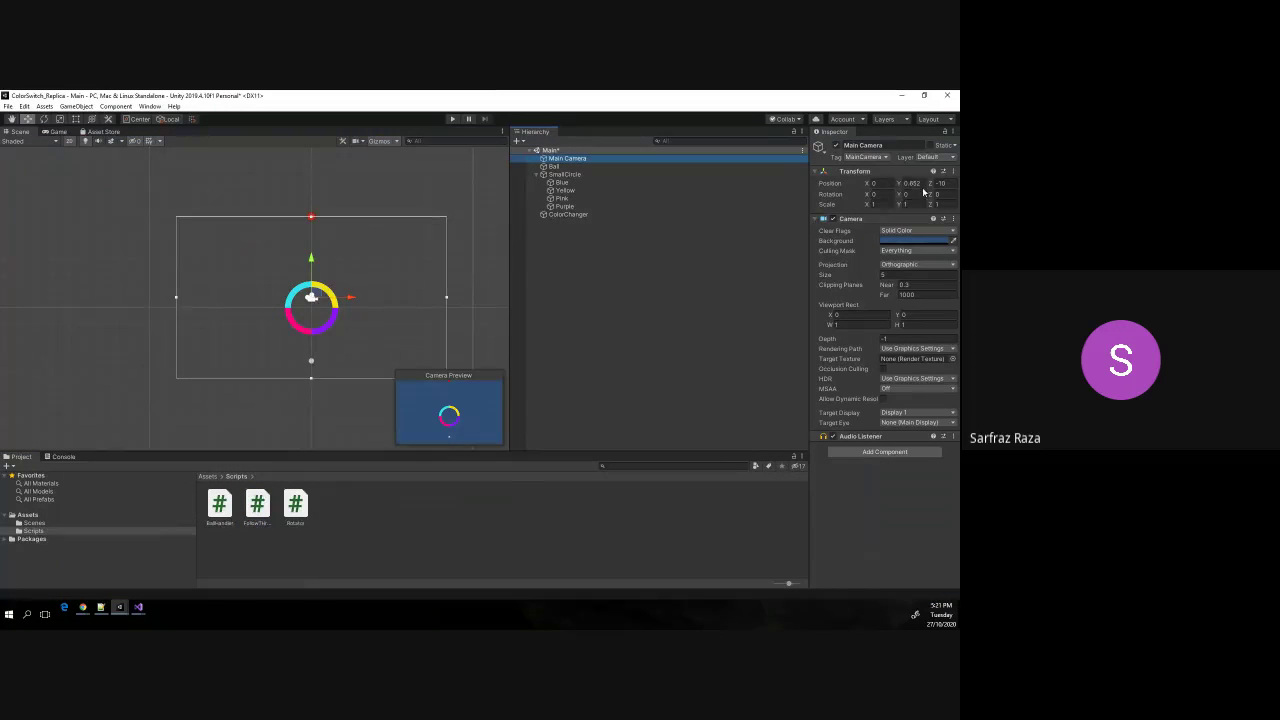
left_click(937, 184)
key("alt+Tab")
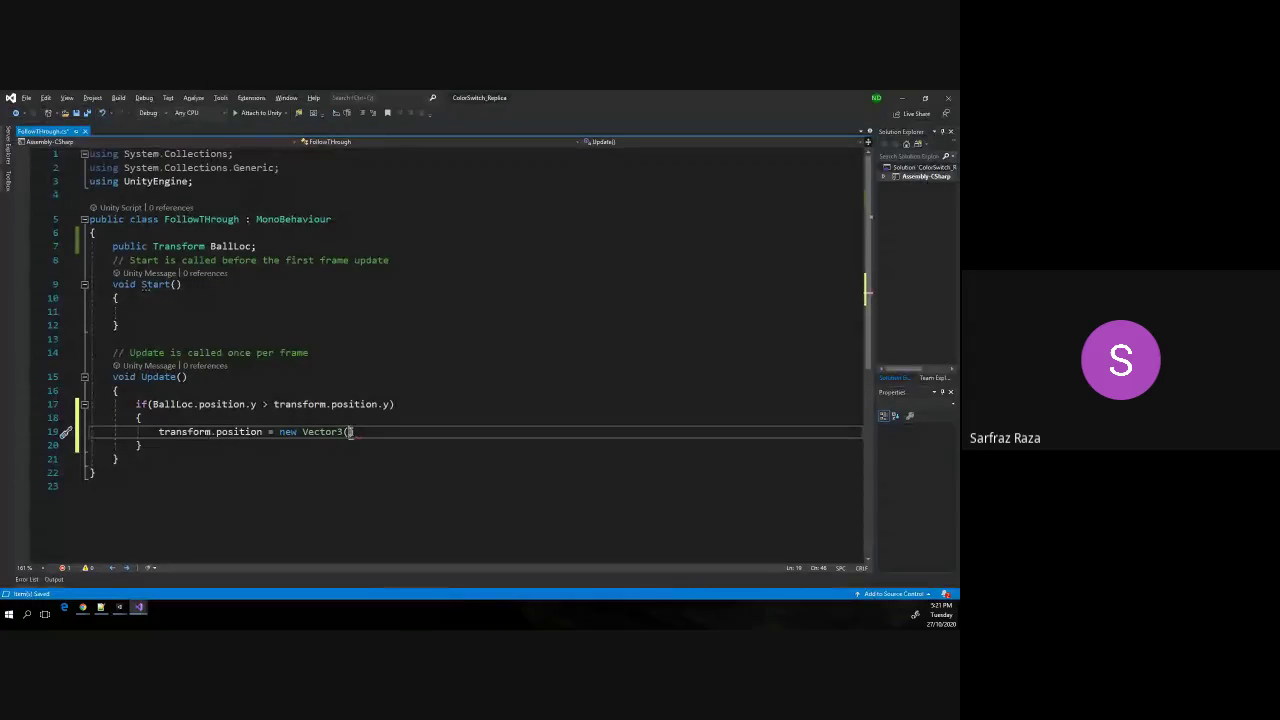
Fill the Vector3 with transform.position.x, BallLoc.position.y and transform.position.z, then return to Unity.
type(")")
double_click(185, 431)
key("ctrl+c")
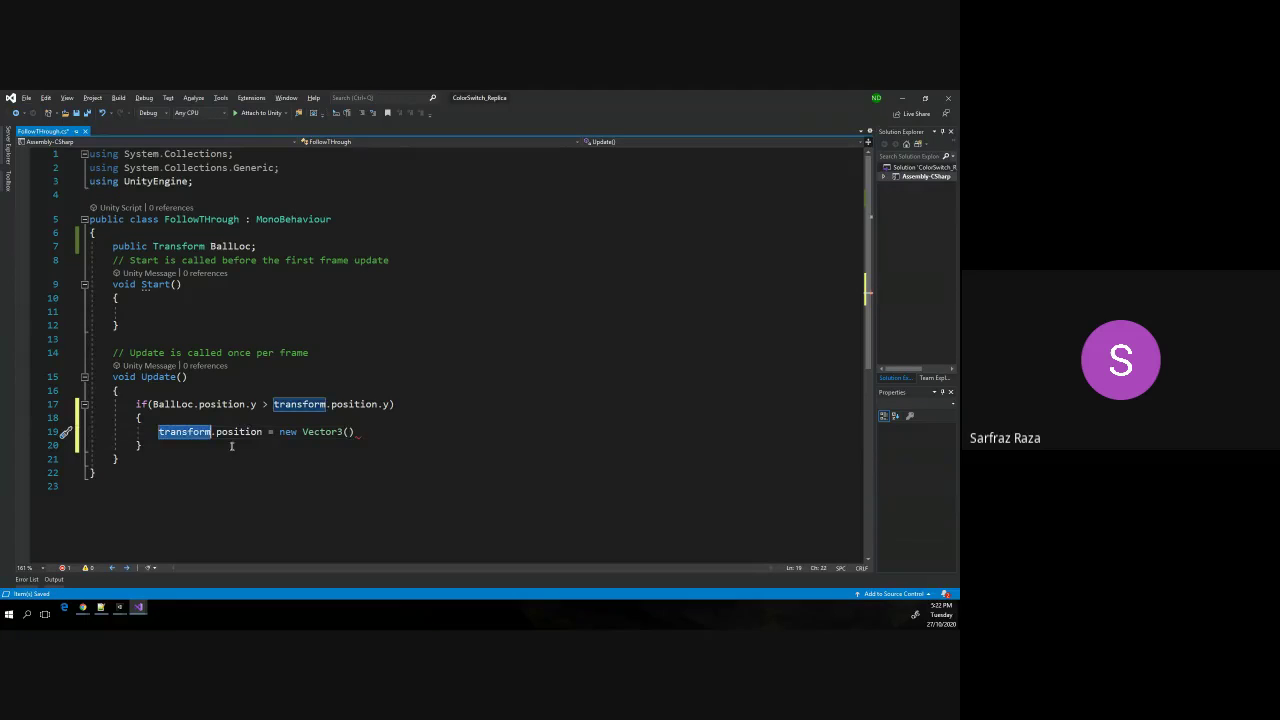
left_click(350, 431)
key("ctrl+v")
type(".")
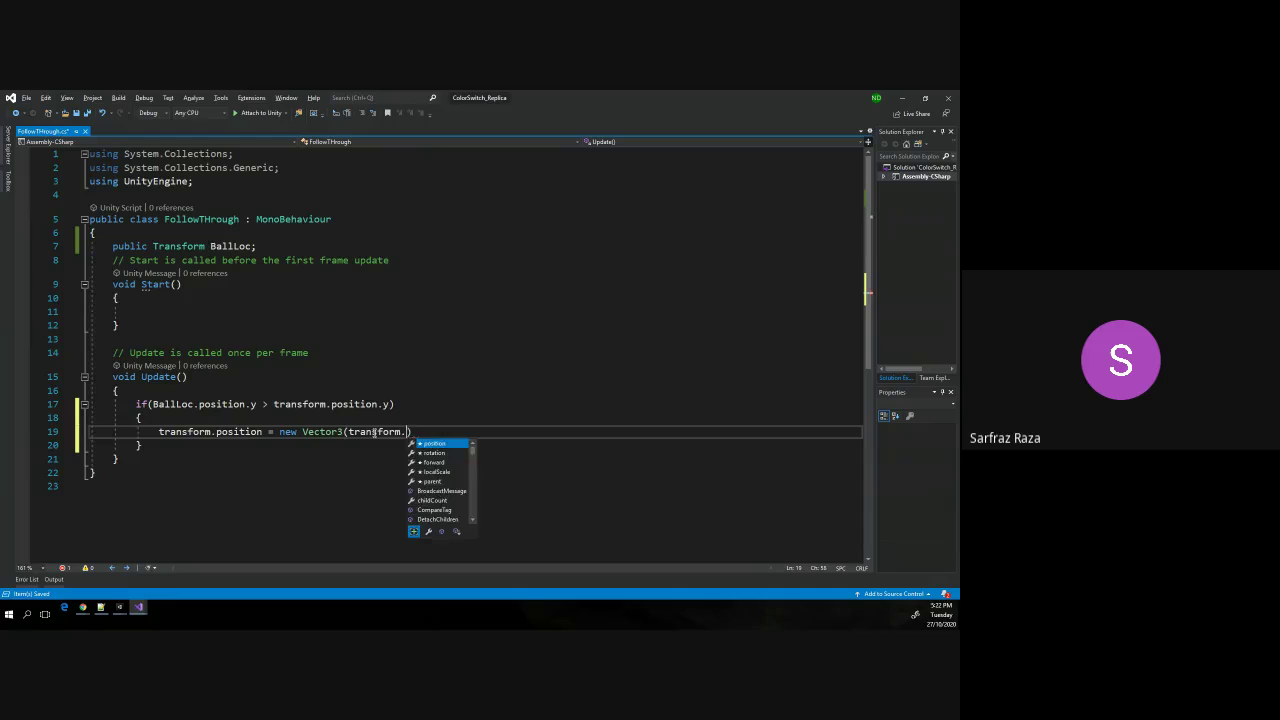
type("x")
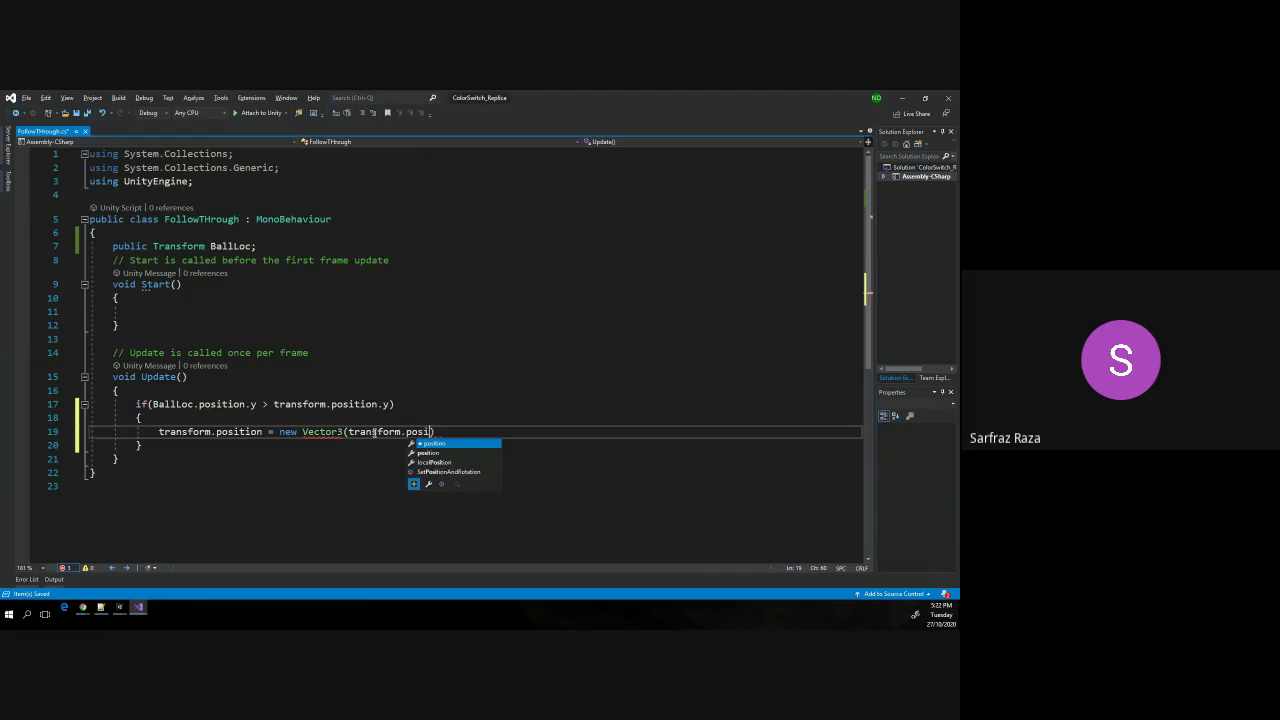
type("position.x")
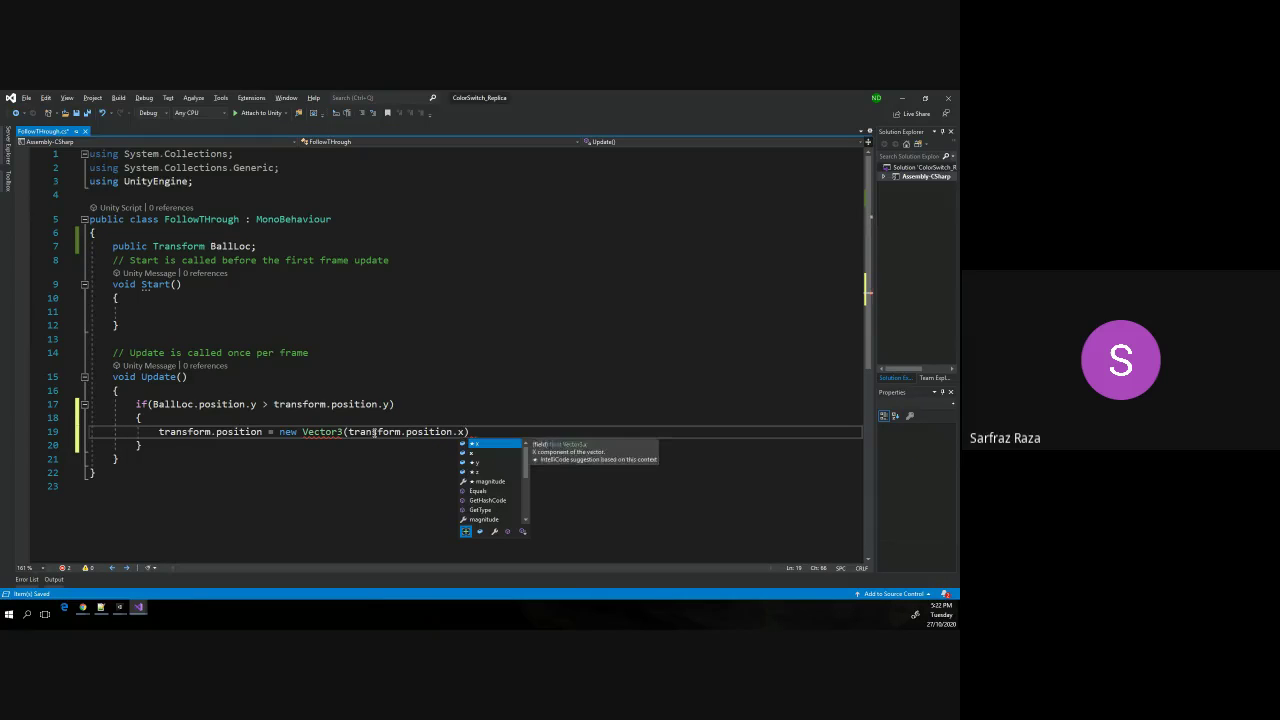
type(",  , t")
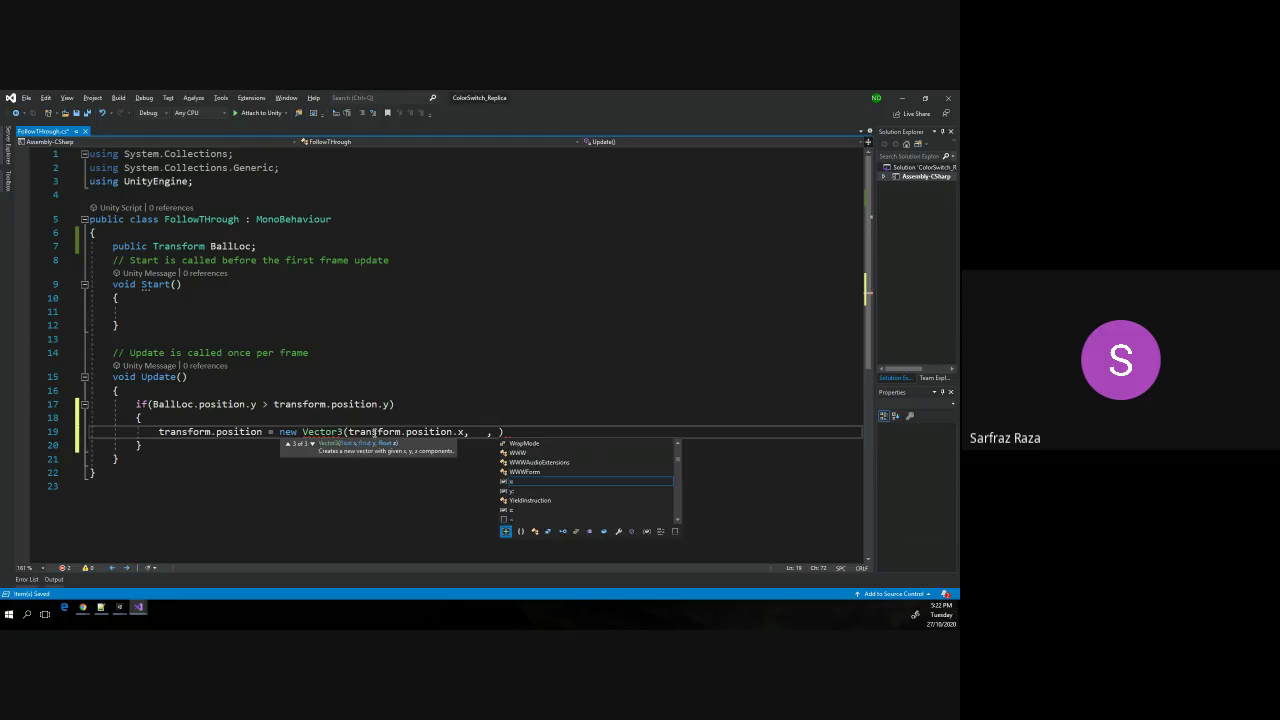
type("ransform.po")
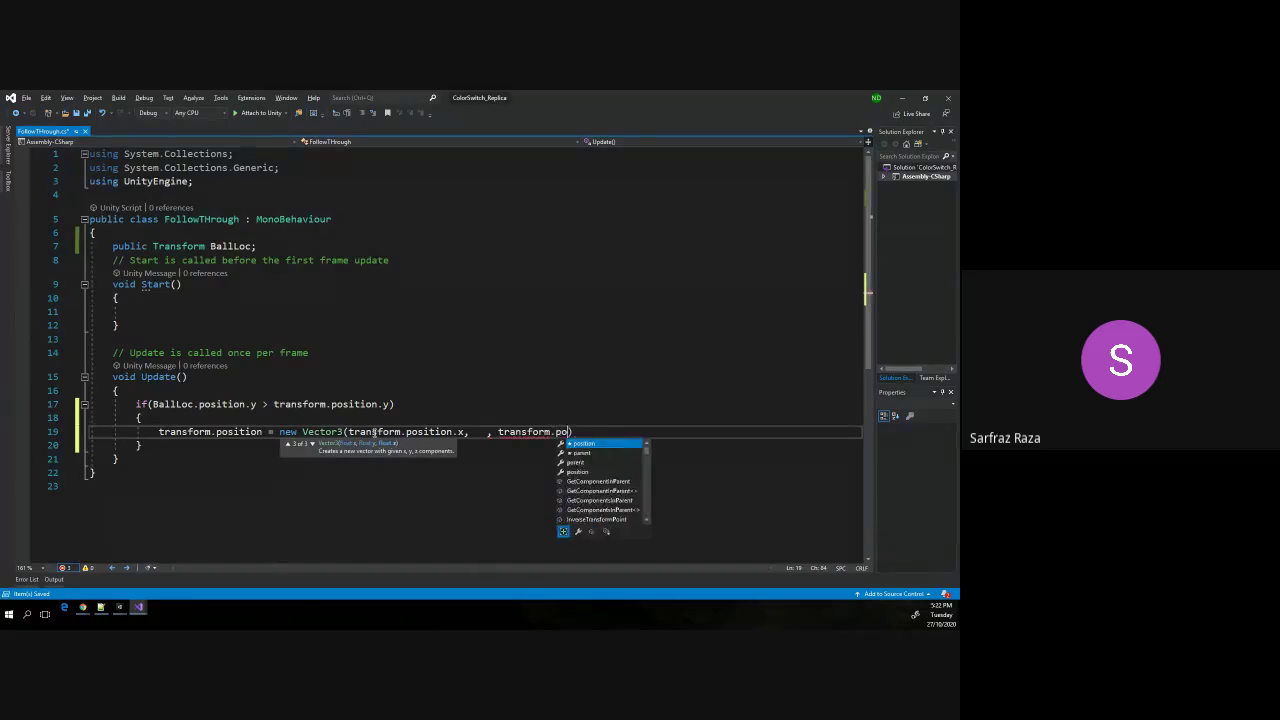
type("sition.")
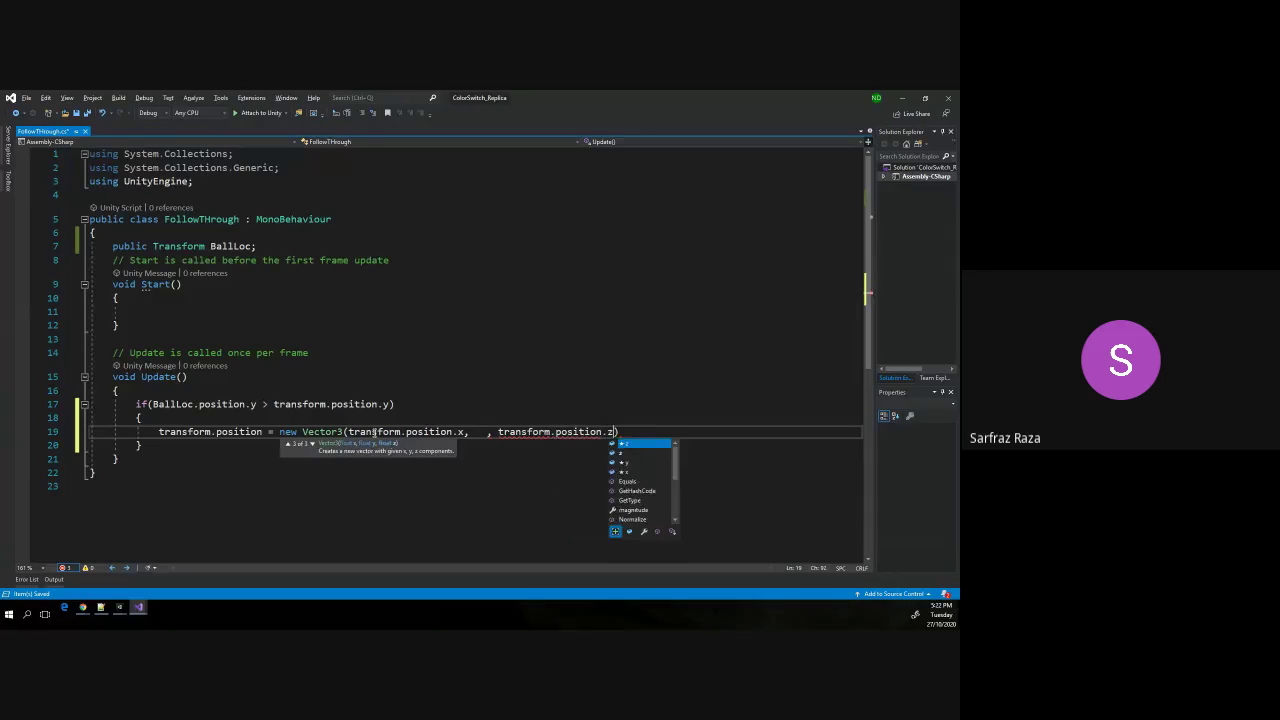
type("z;")
key("ctrl+Left")
key("ctrl+Left")
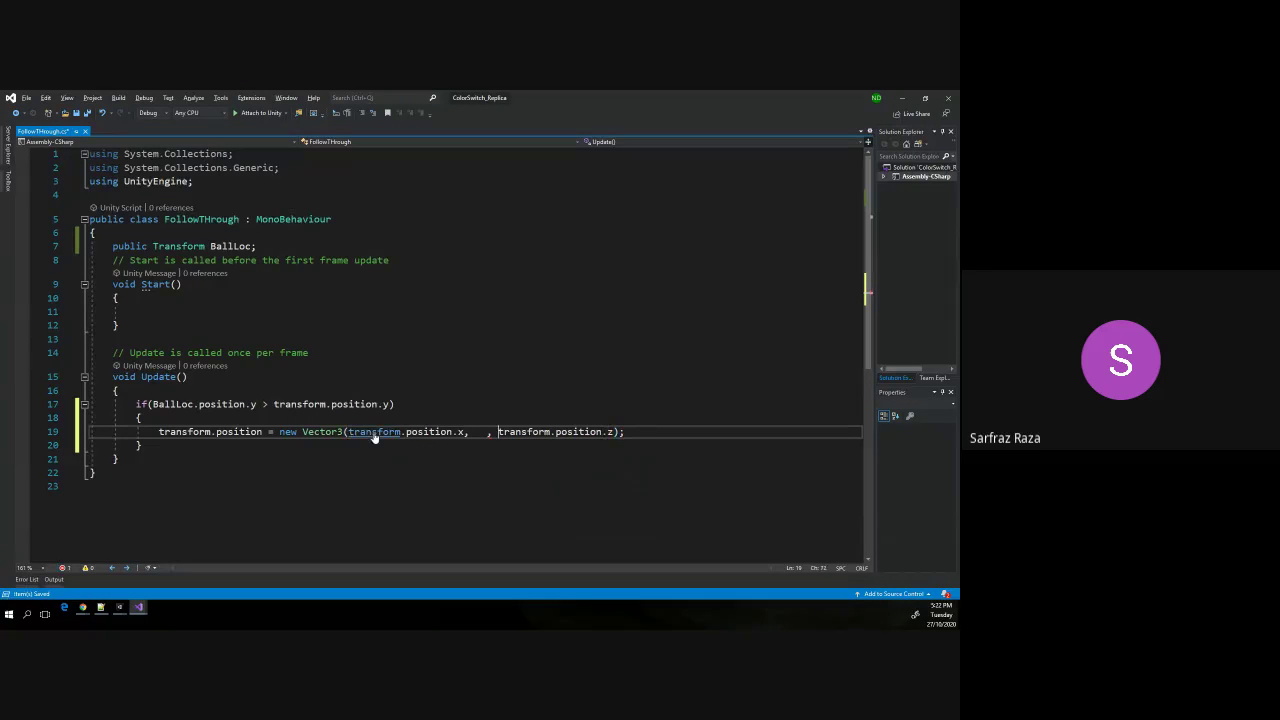
key("ctrl+Left")
key("ctrl+Left")
type("B")
type("allLoc.")
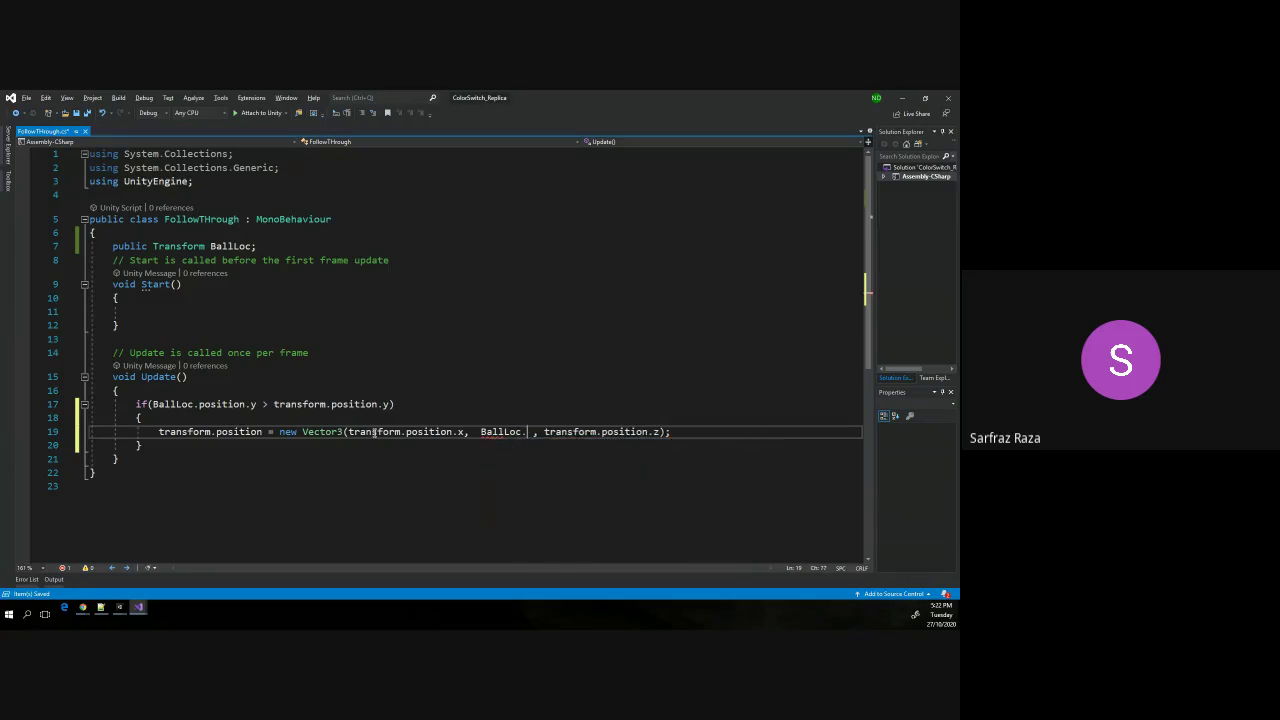
type("position.")
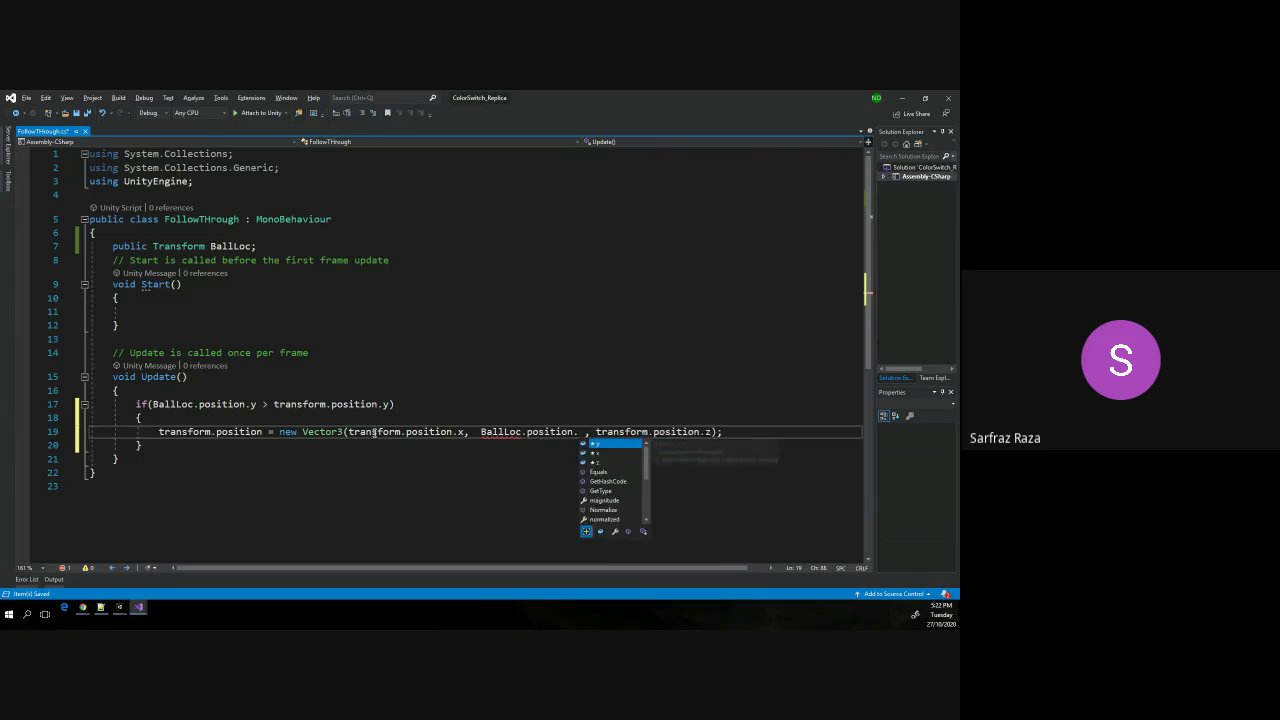
type("y")
key("End")
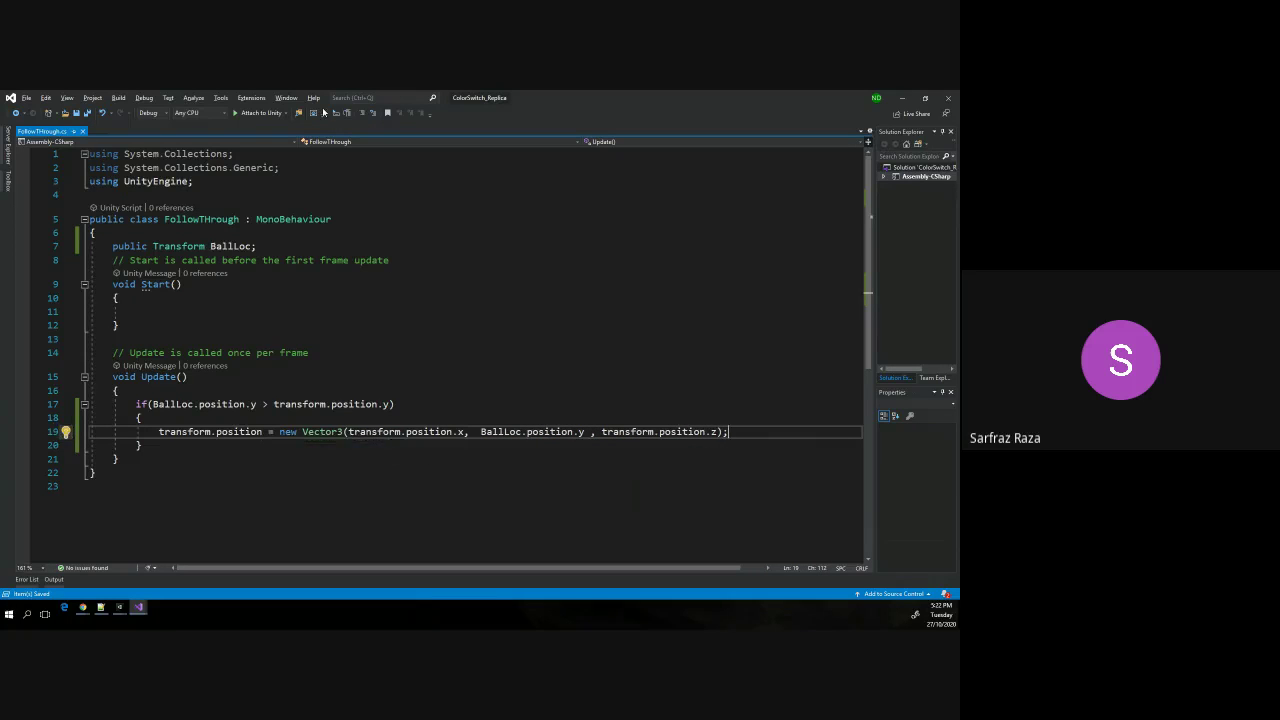
key("alt+Tab")
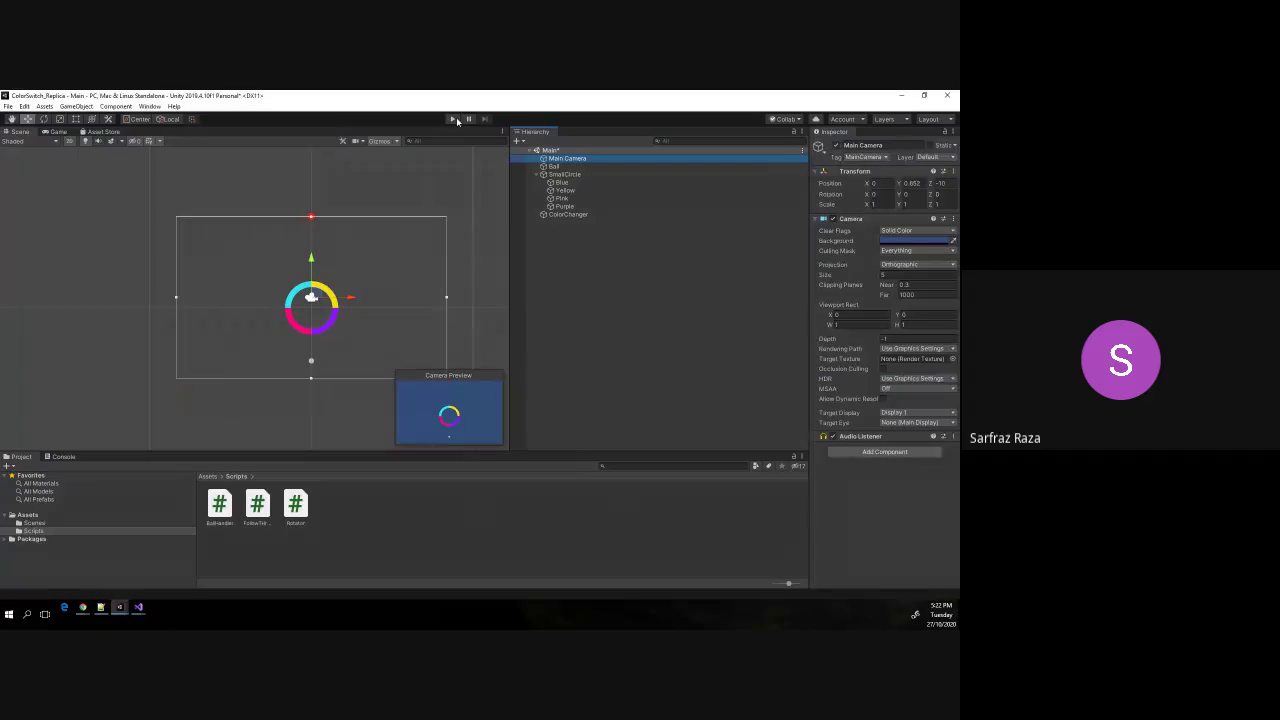
key("alt+Tab")
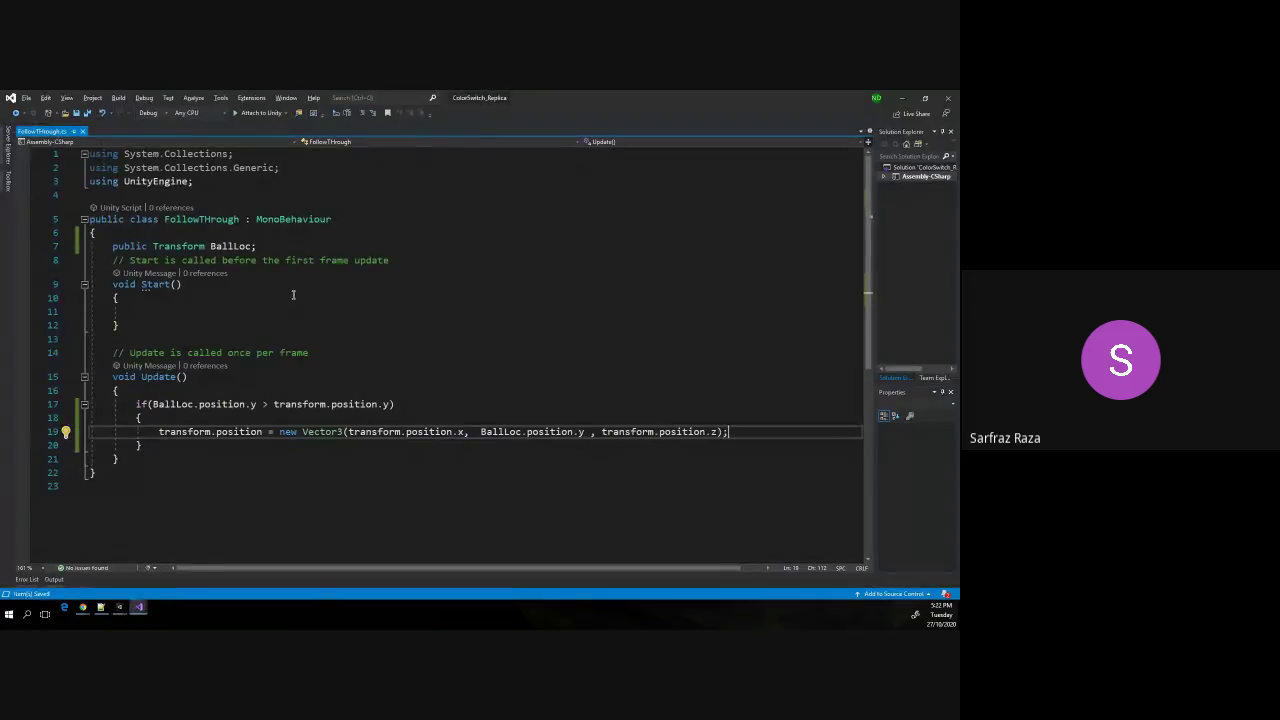
key("alt+Tab")
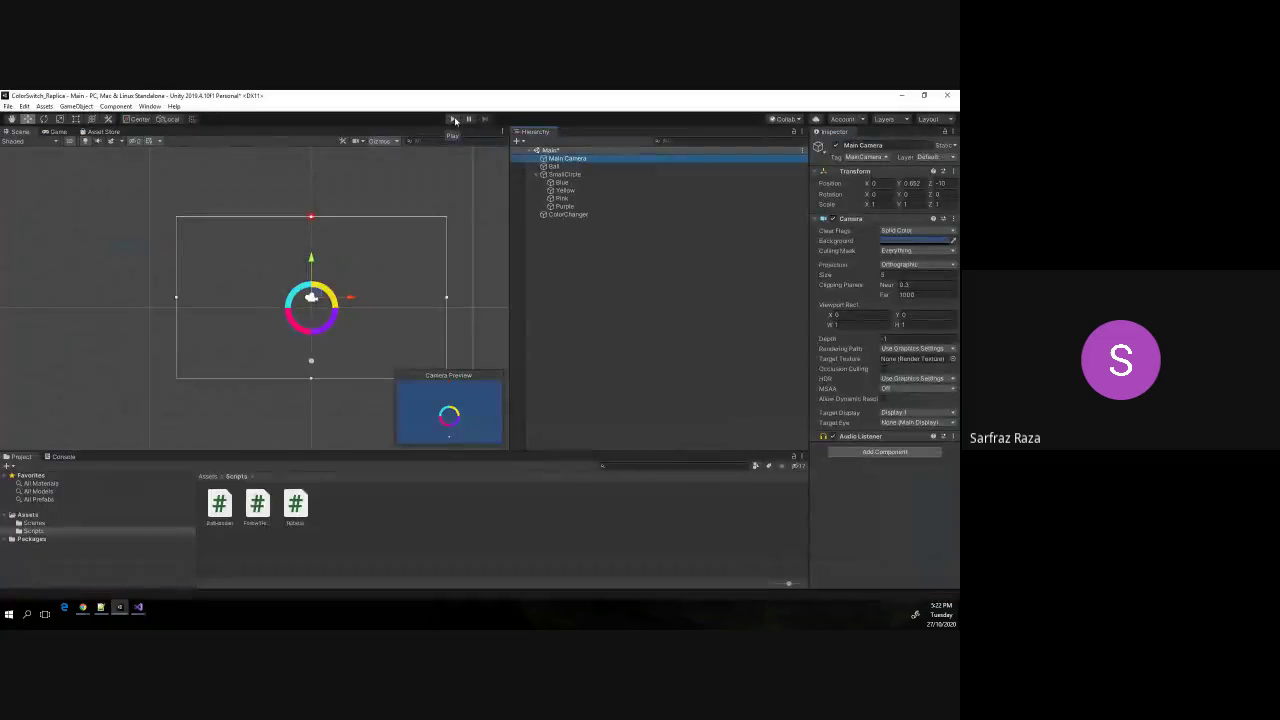
left_click(454, 119)
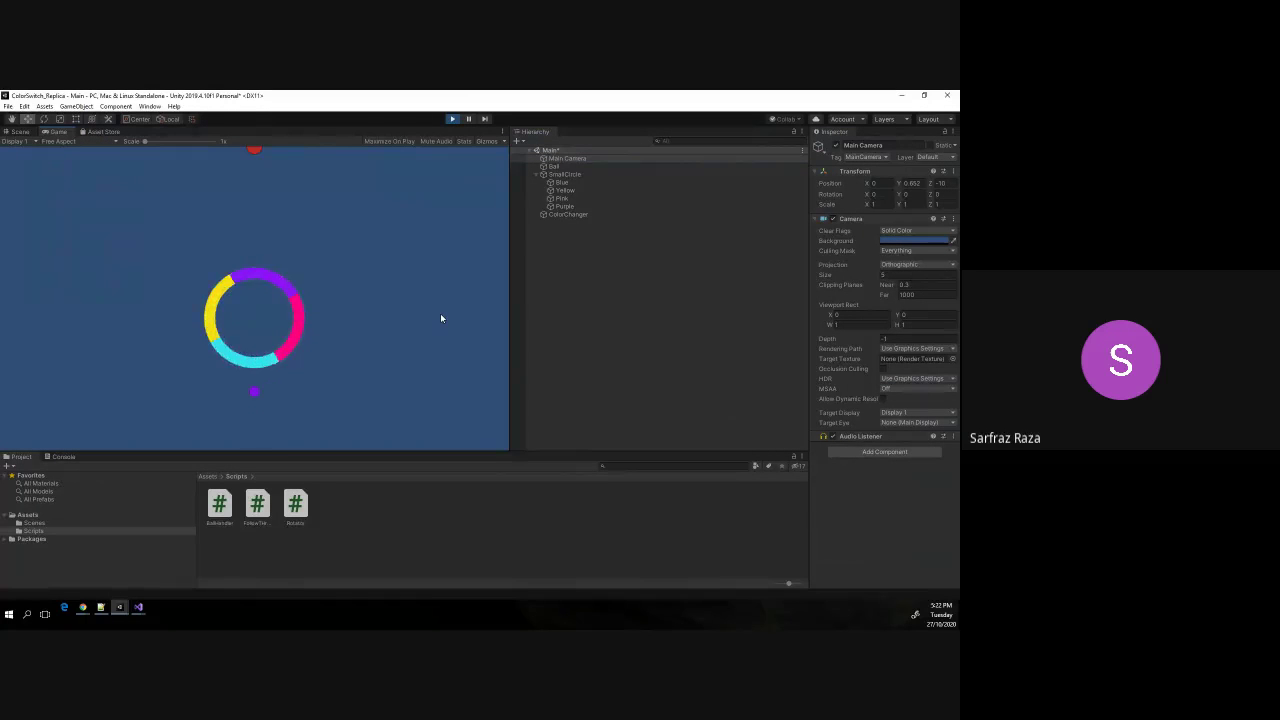
key("space")
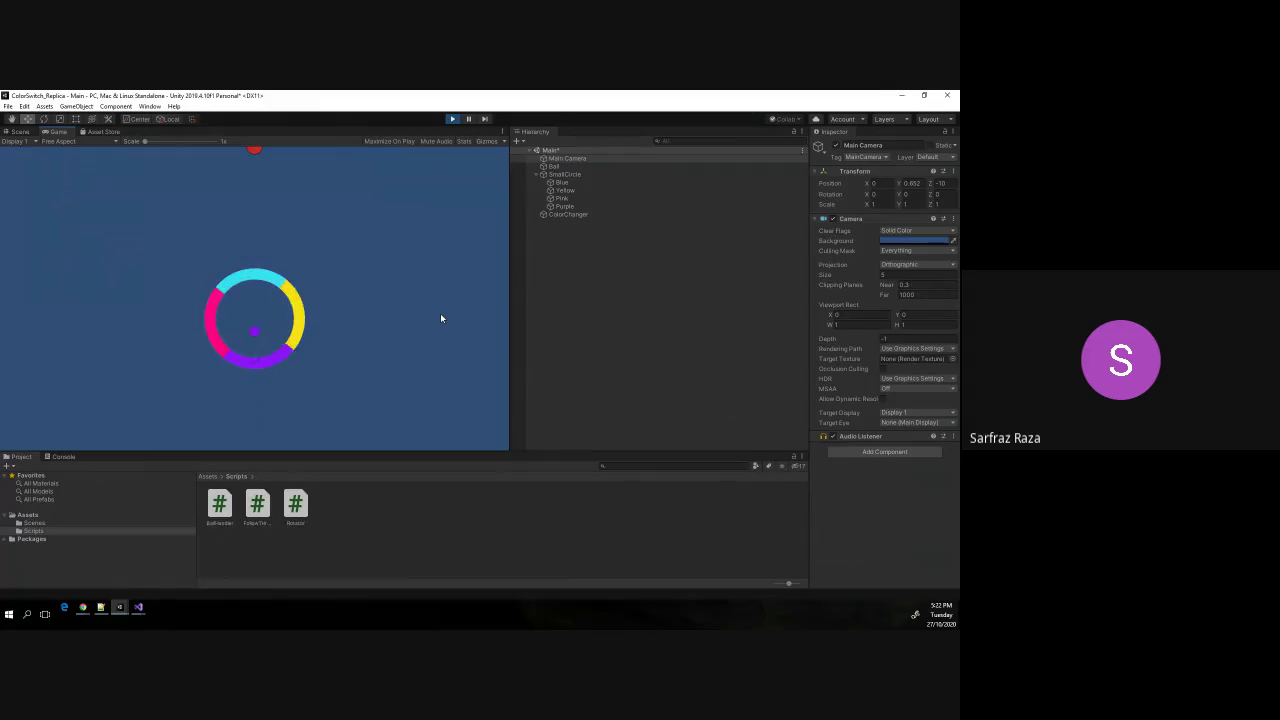
key("space")
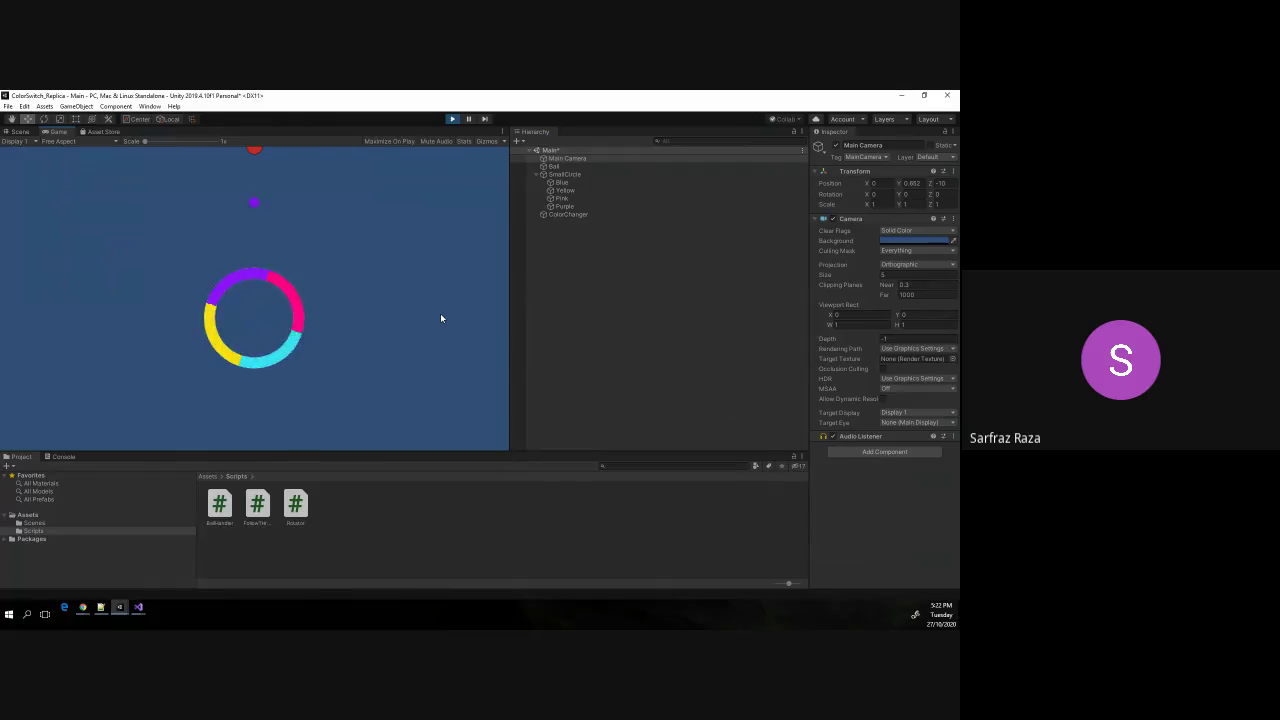
left_click(455, 120)
left_click(578, 159)
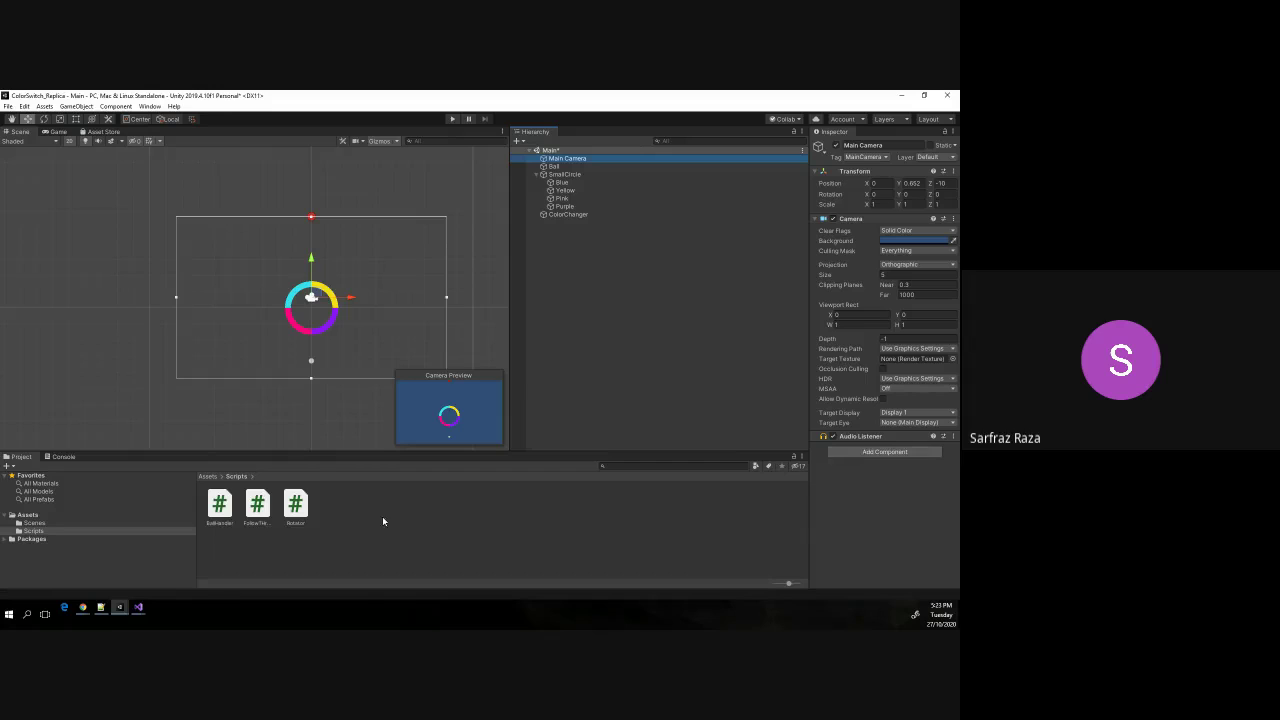
Attach the FollowThrough script to the Main Camera and set Ball as its Ball Loc target.
left_click_drag(266, 517, 853, 487)
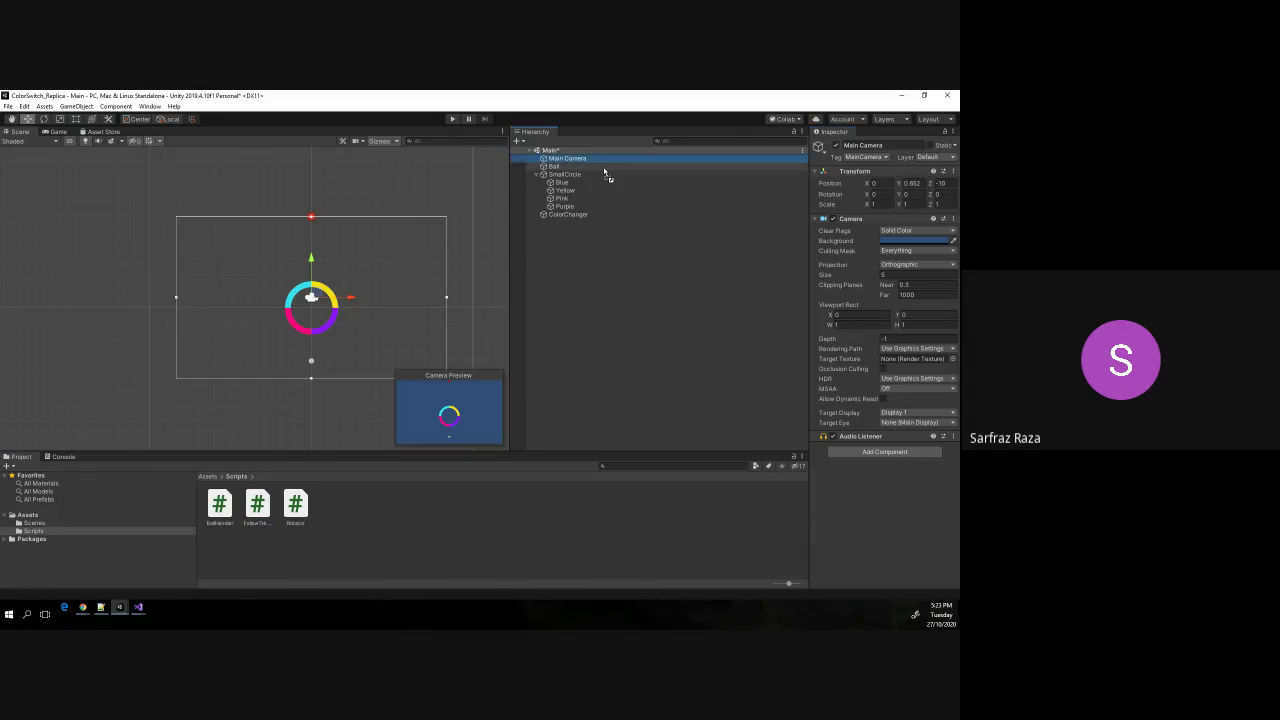
left_click_drag(853, 487, 587, 167)
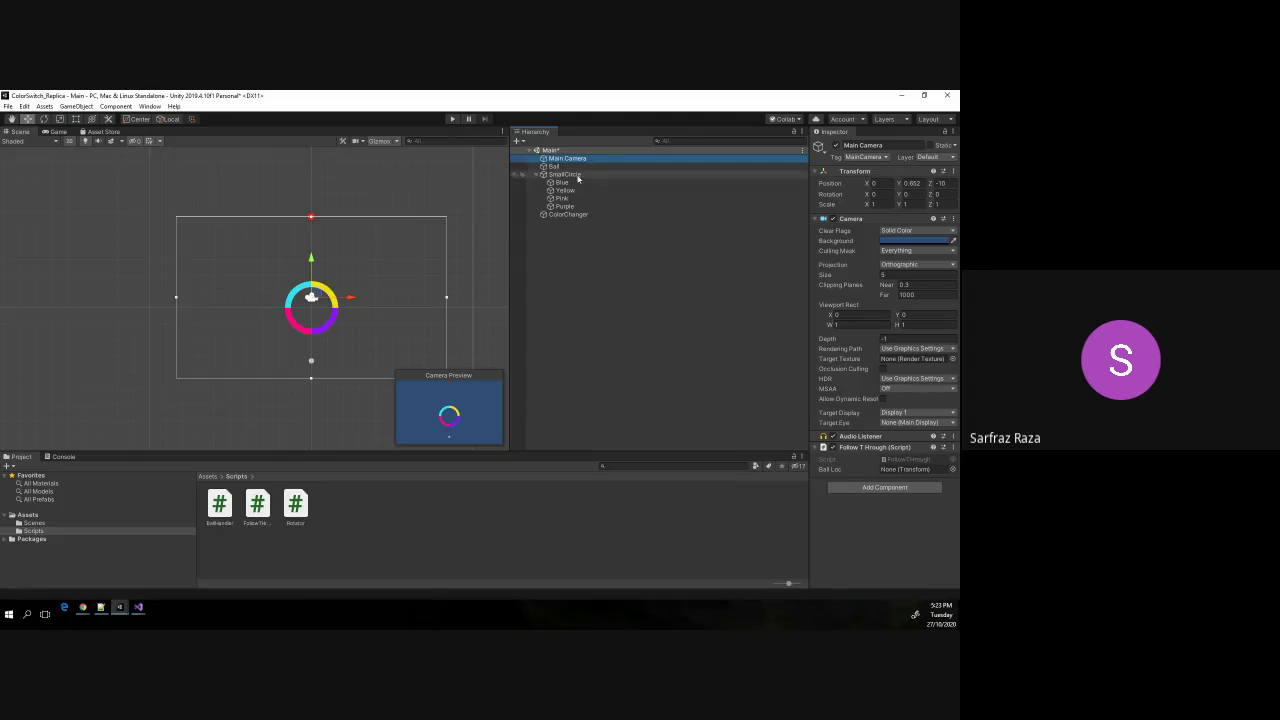
left_click_drag(554, 166, 709, 315)
left_click_drag(900, 479, 902, 470)
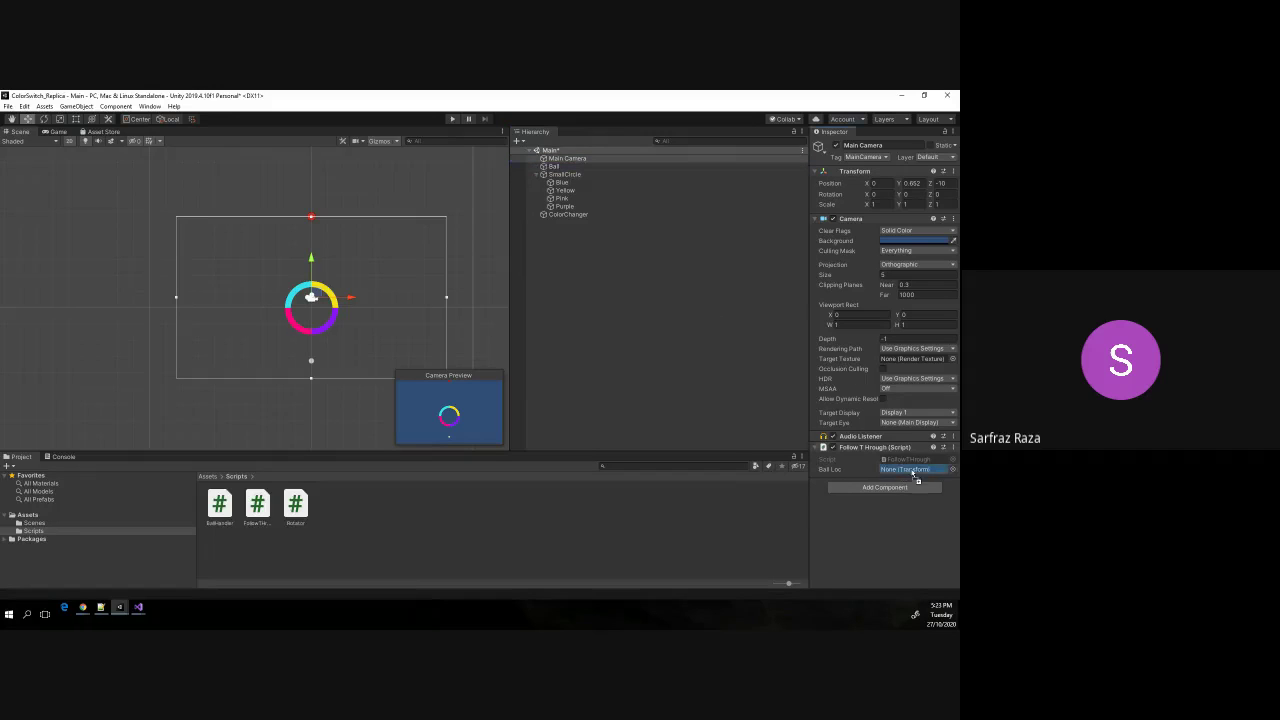
Play-test the game, jumping the ball up through the ring as the camera follows, then stop.
left_click(452, 119)
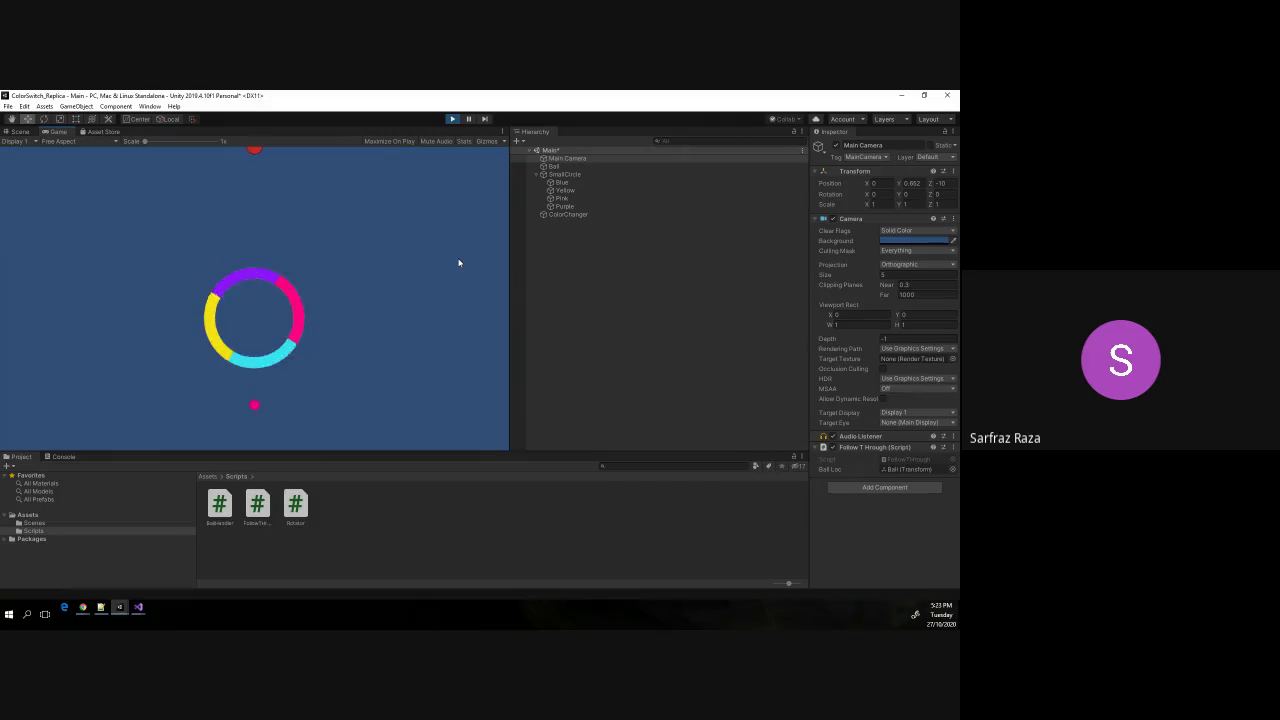
left_click(459, 263)
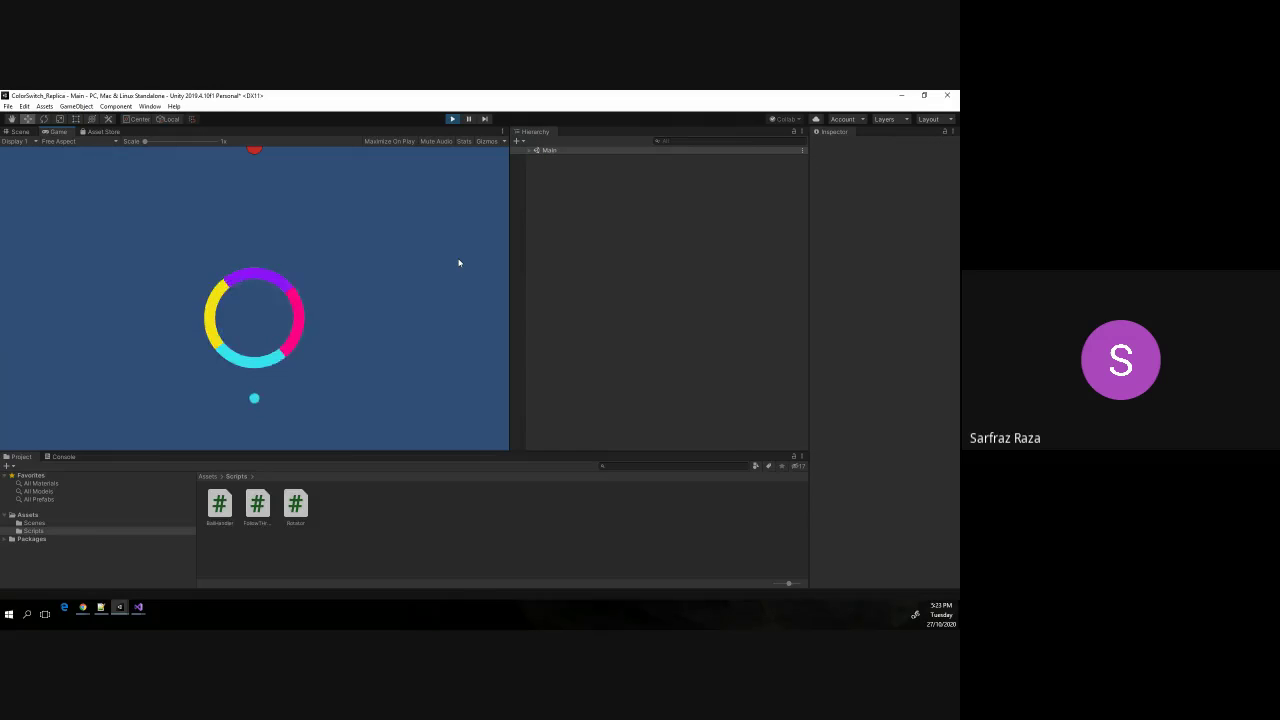
left_click(459, 263)
left_click(459, 263)
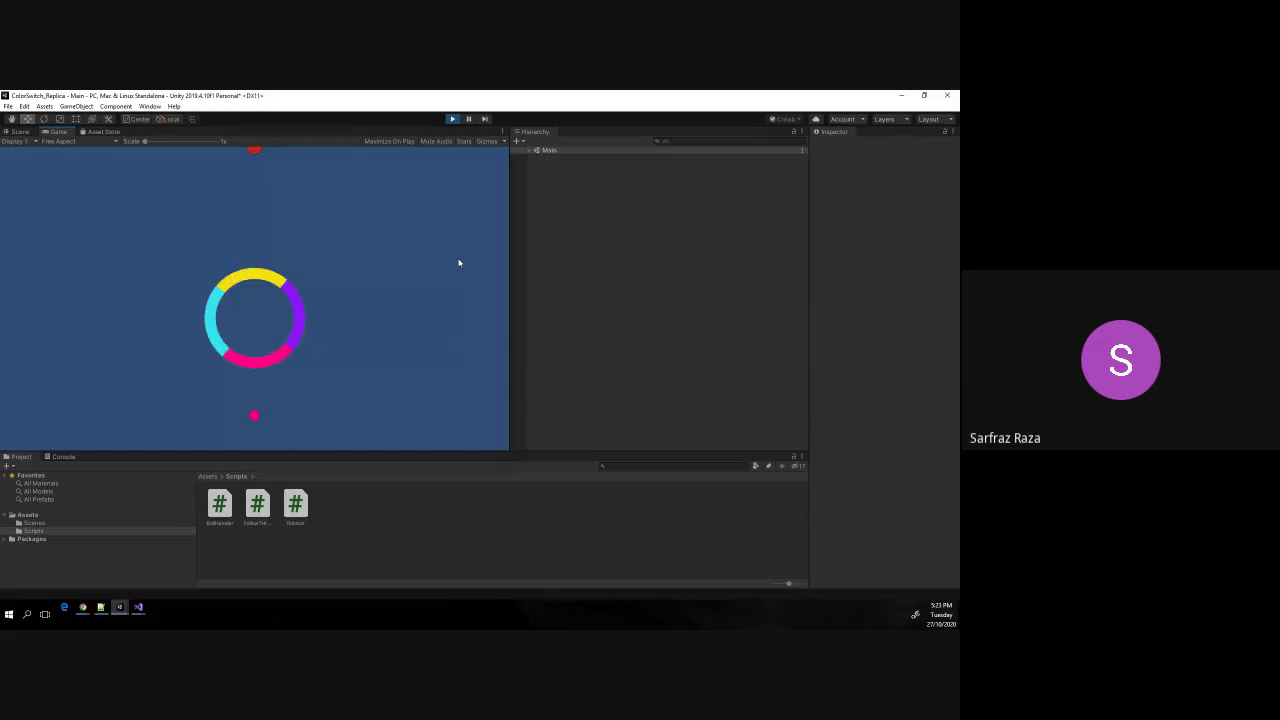
left_click(459, 263)
left_click(459, 263)
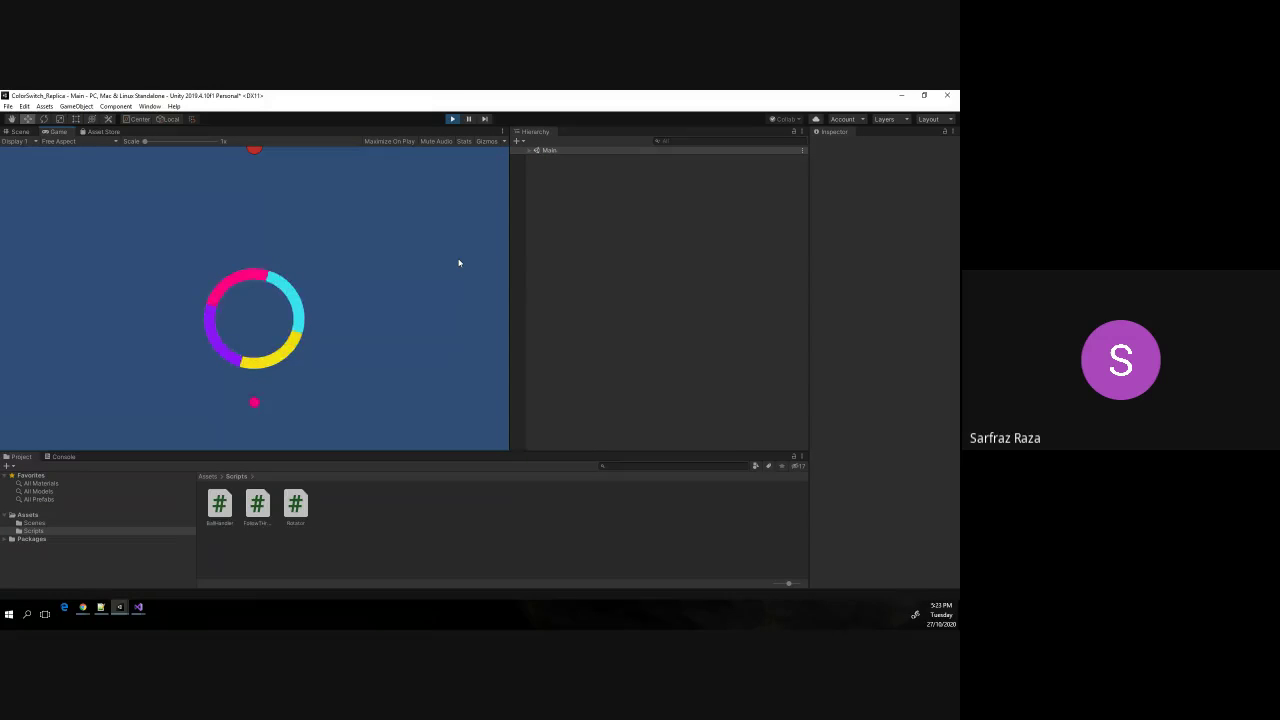
left_click(459, 263)
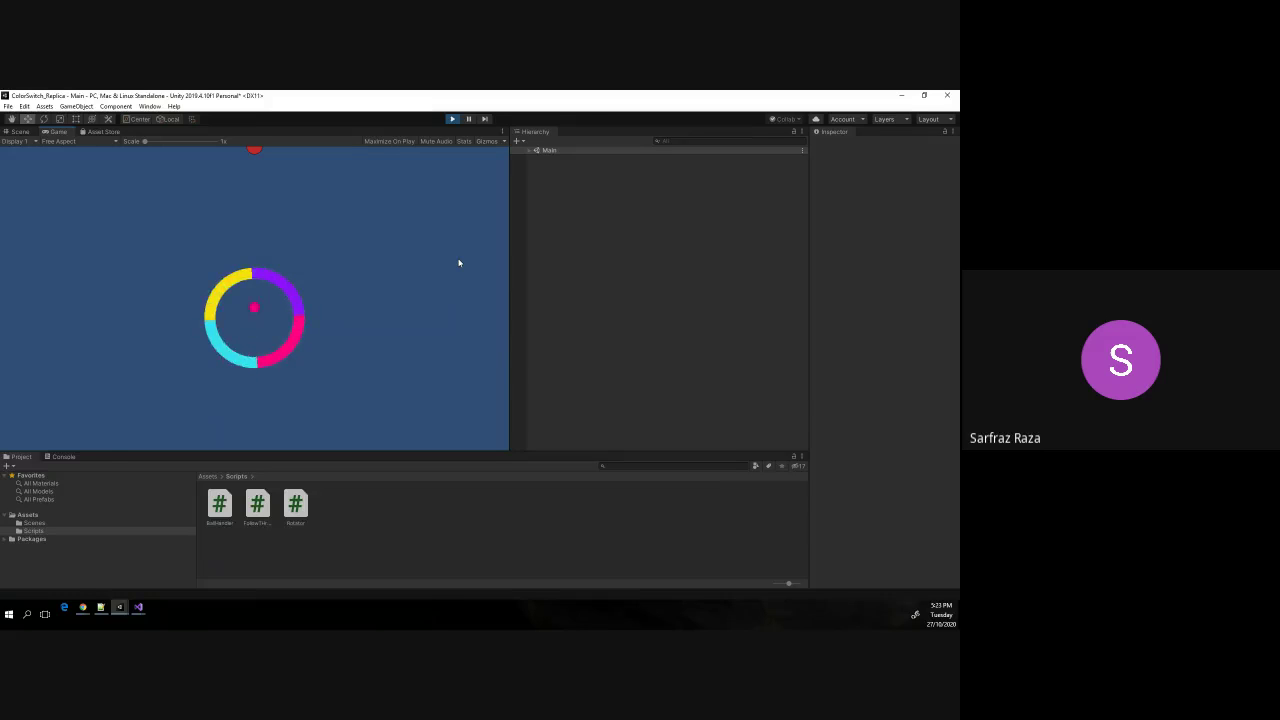
left_click(459, 263)
left_click(459, 263)
left_click(459, 263)
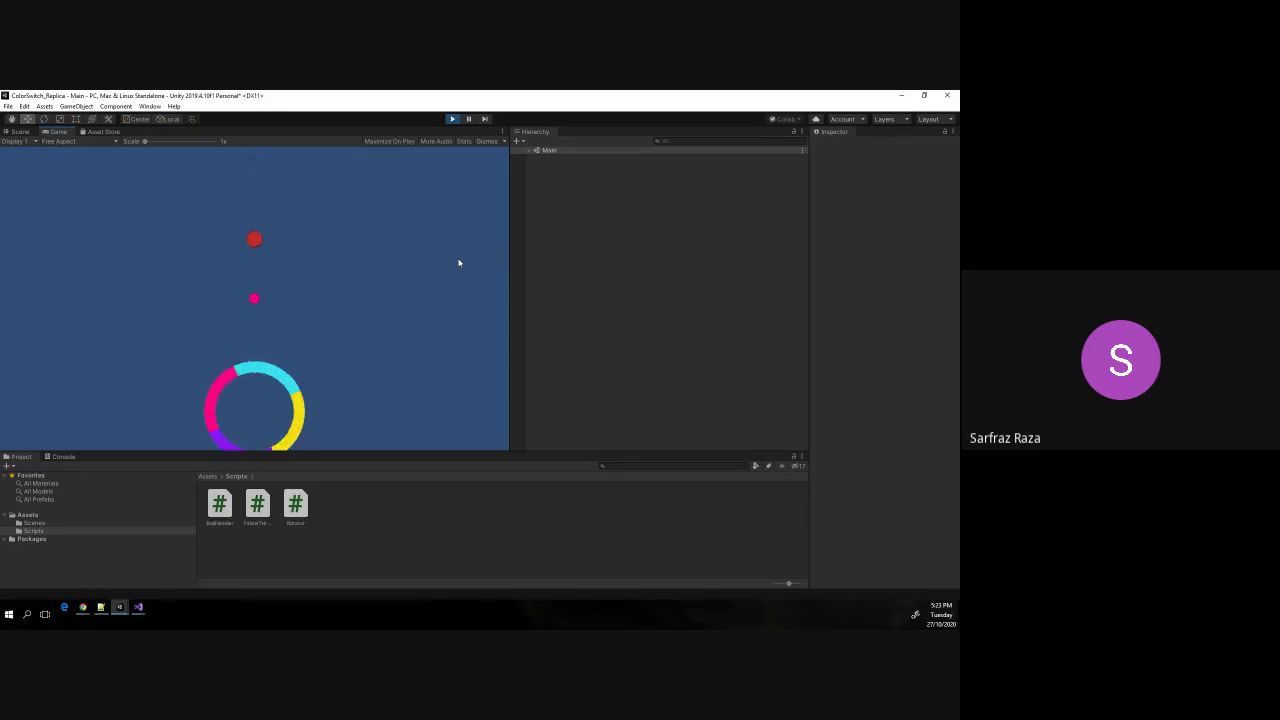
left_click(459, 263)
left_click(459, 263)
left_click(459, 263)
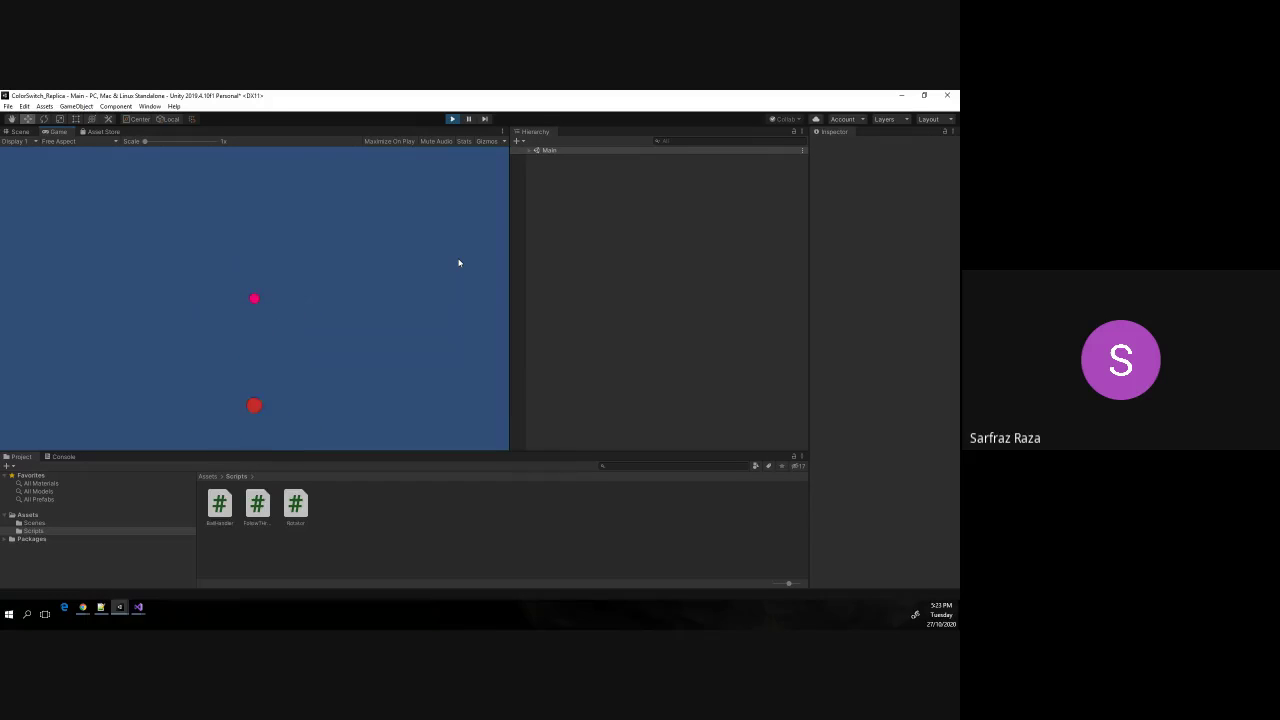
left_click(452, 118)
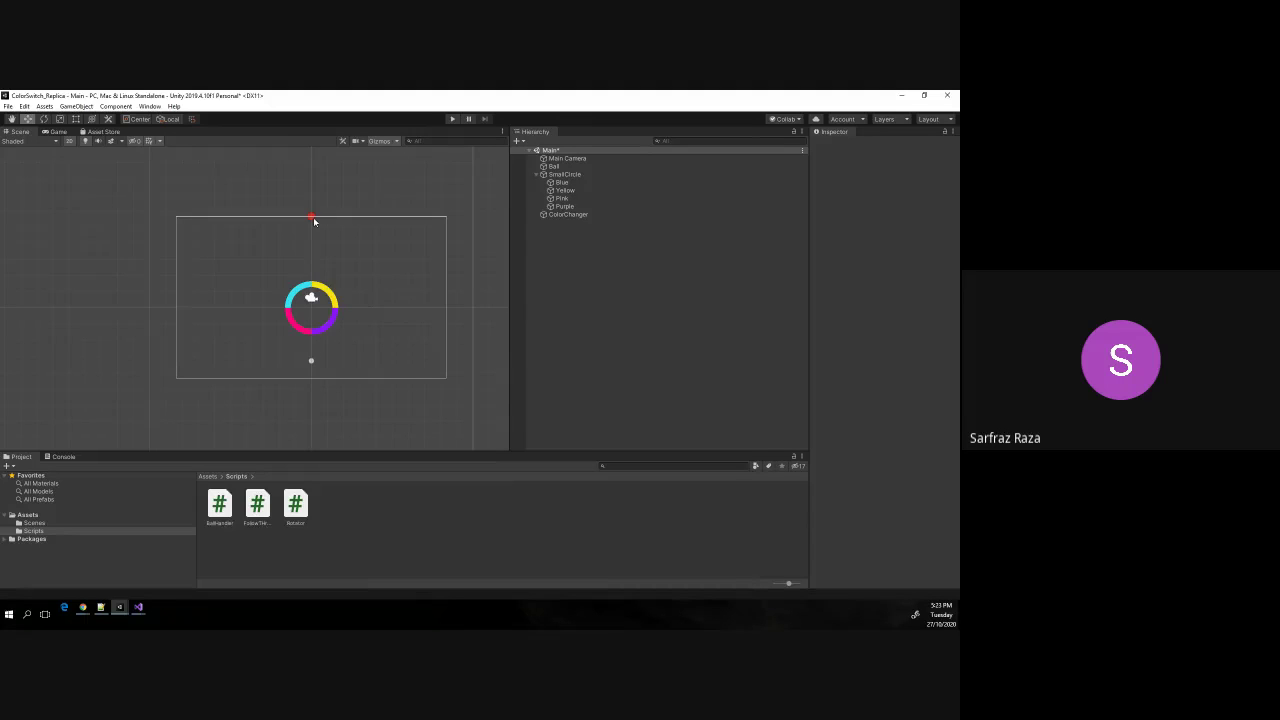
Give the ColorChanger object a Circle Collider 2D and save the scene.
scroll(313, 221, "up", 3)
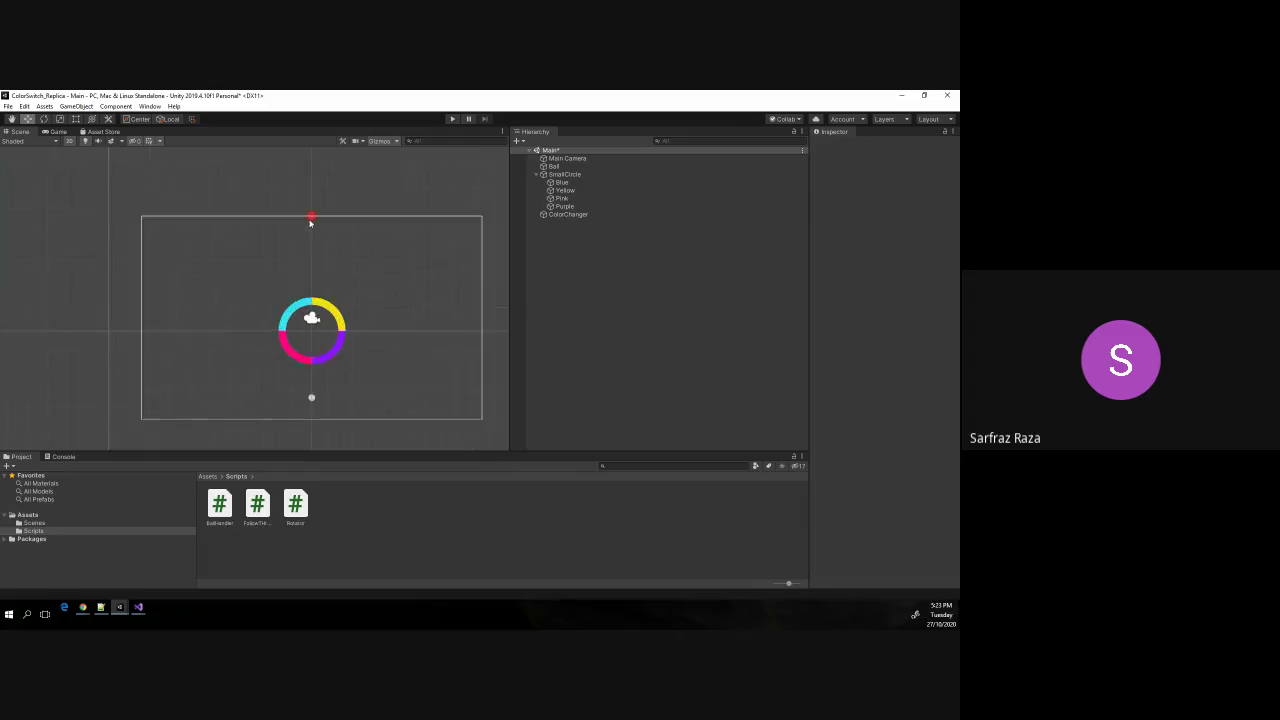
left_click(592, 215)
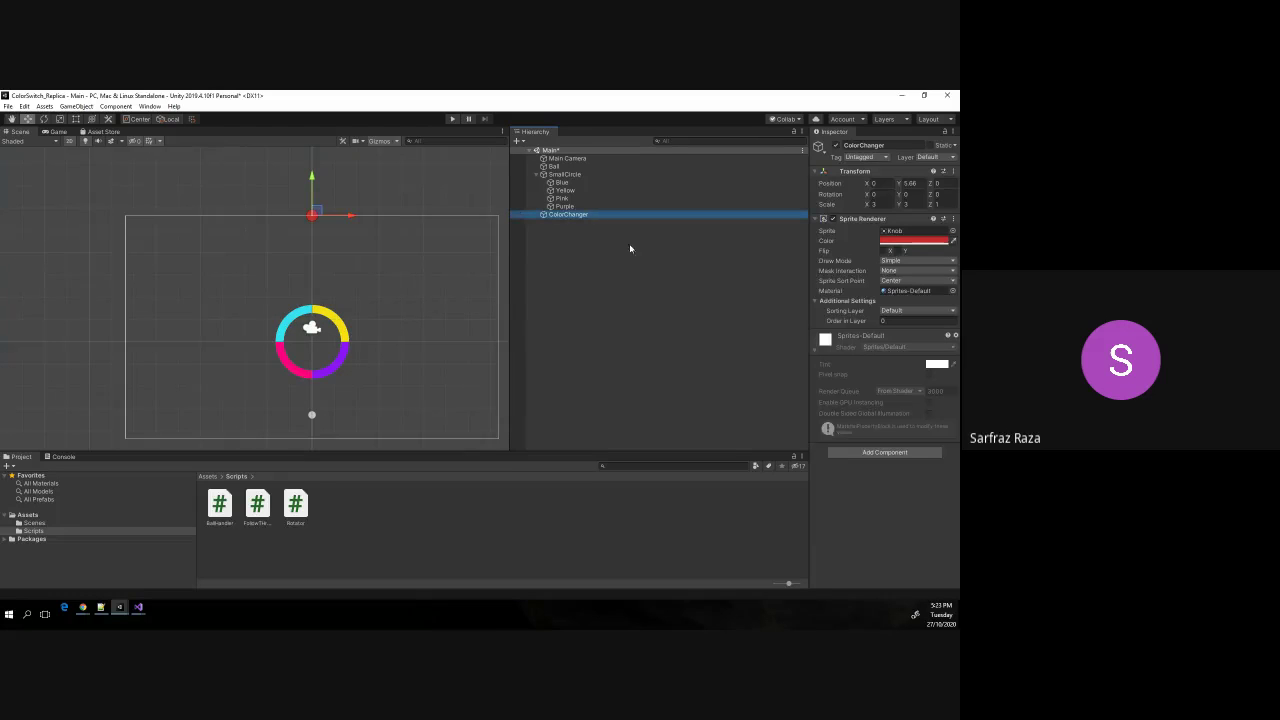
left_click(888, 454)
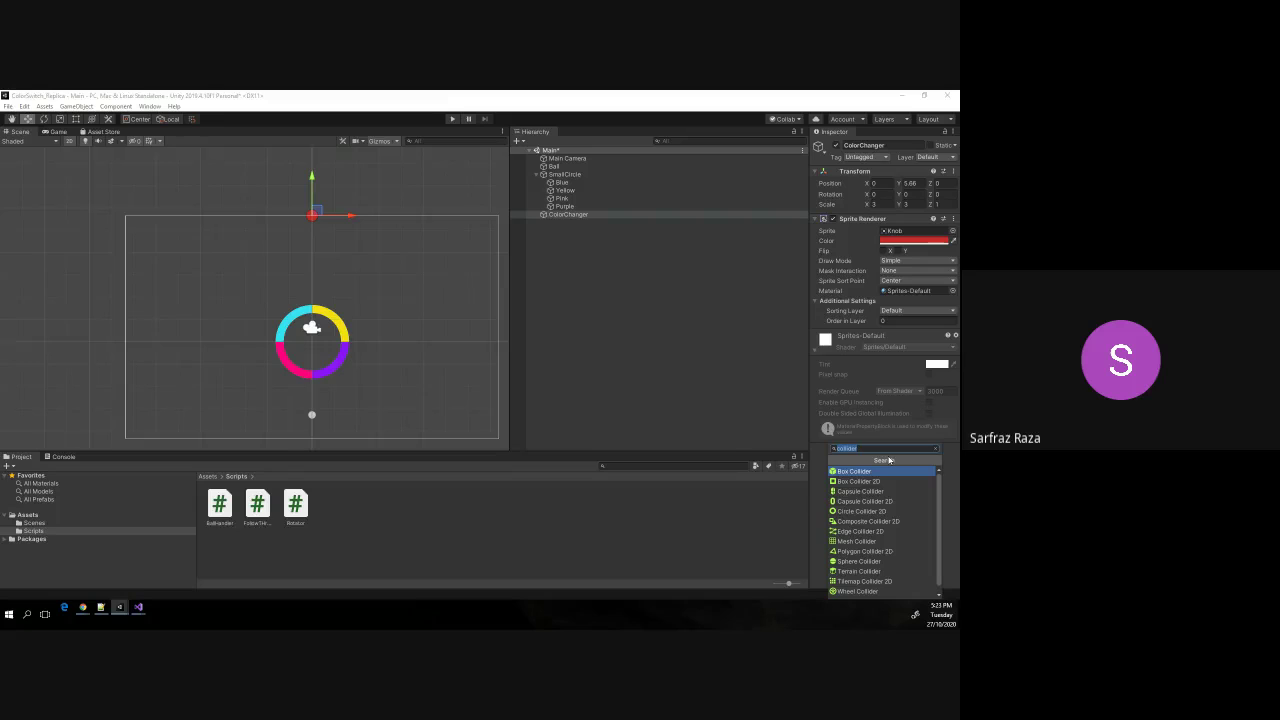
type("circle")
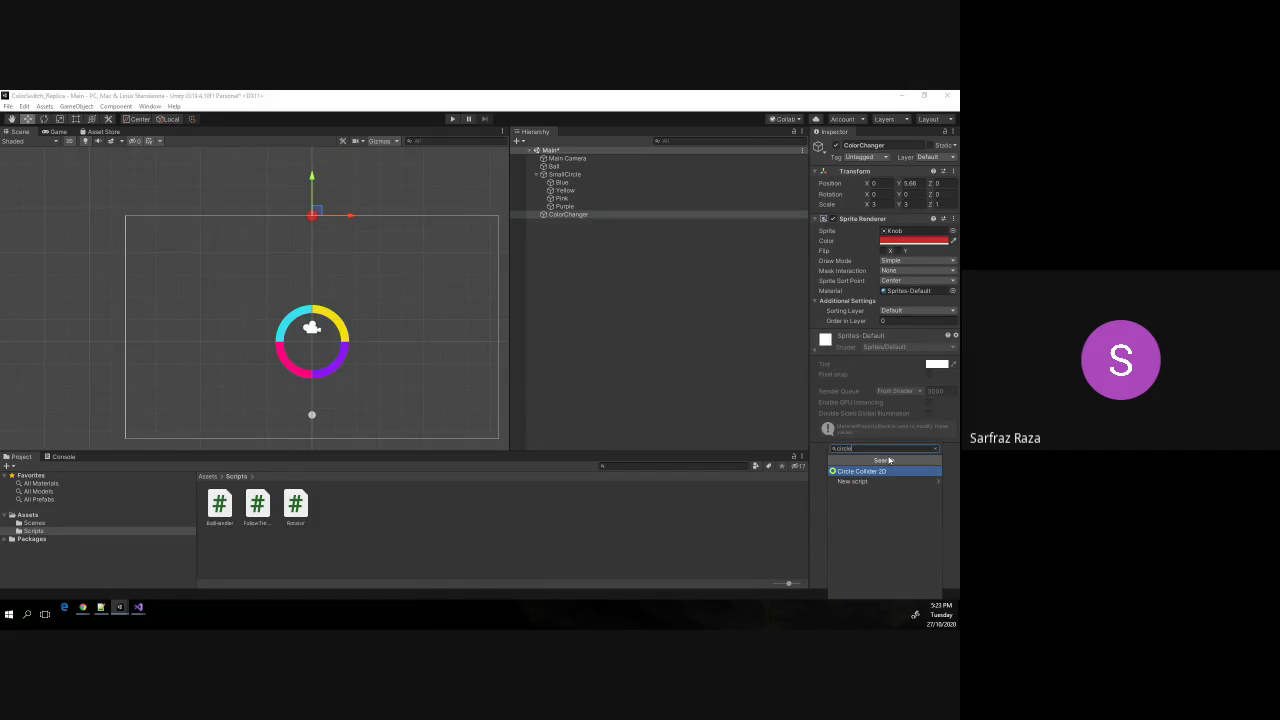
key("Return")
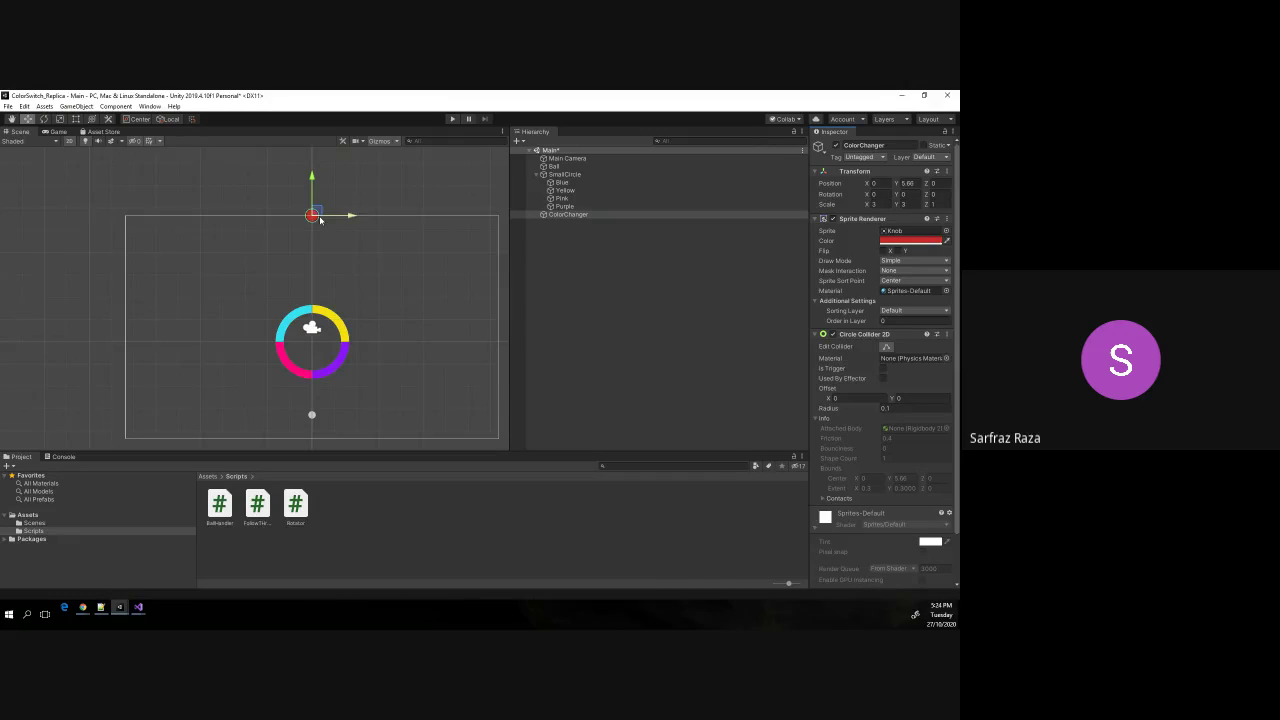
key("ctrl+s")
Add a ColorChanger tag in the project's tag settings, then remove that entry.
left_click(866, 160)
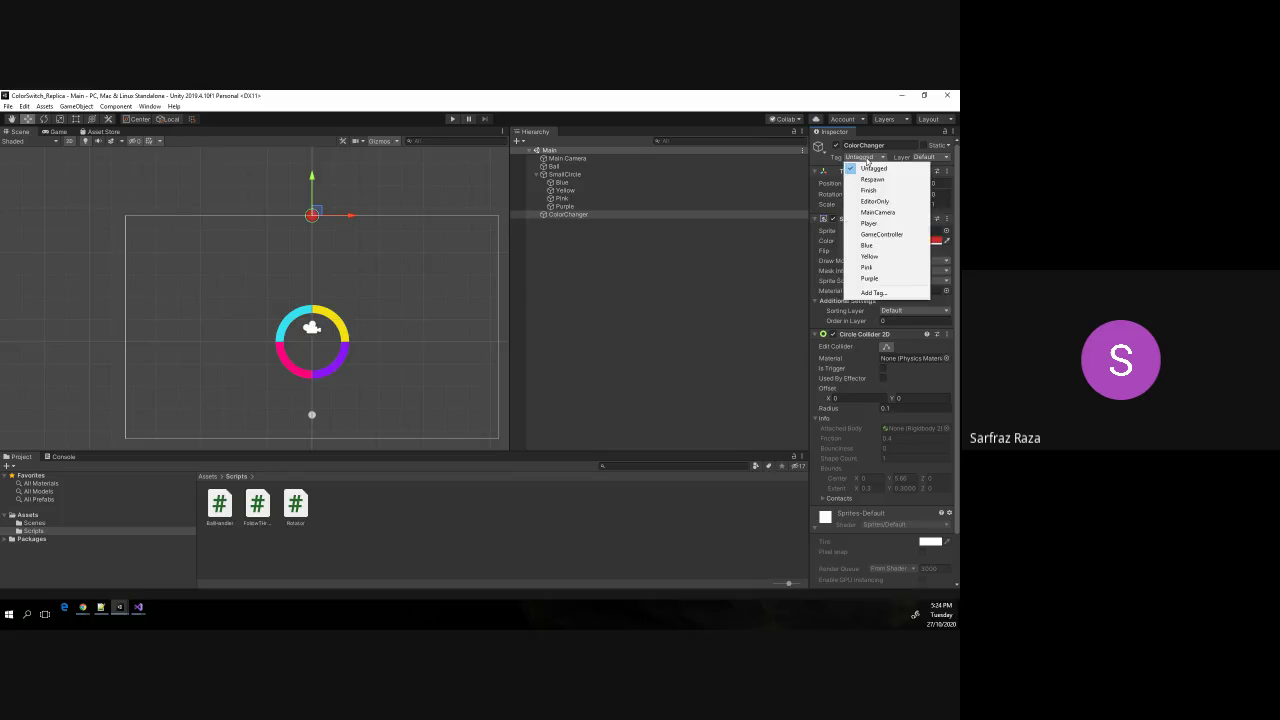
left_click(873, 292)
left_click(931, 222)
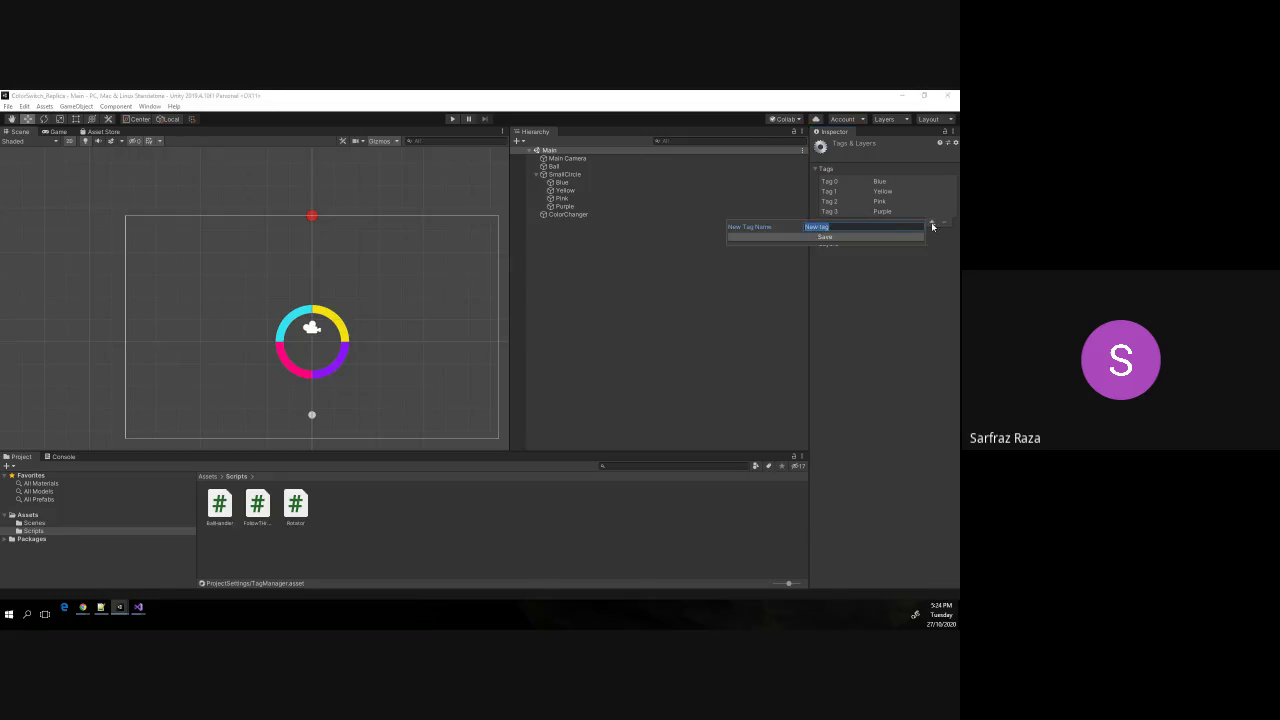
type("ColorCh")
type("anger")
key("Return")
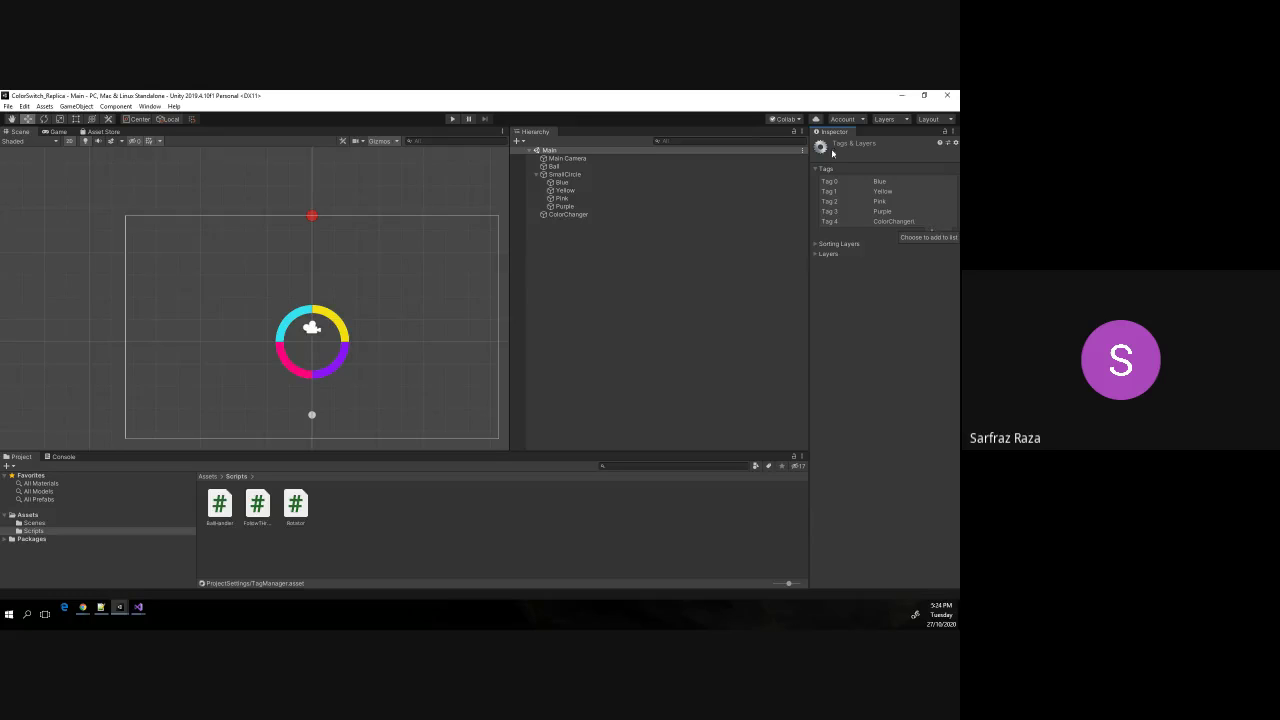
left_click(921, 221)
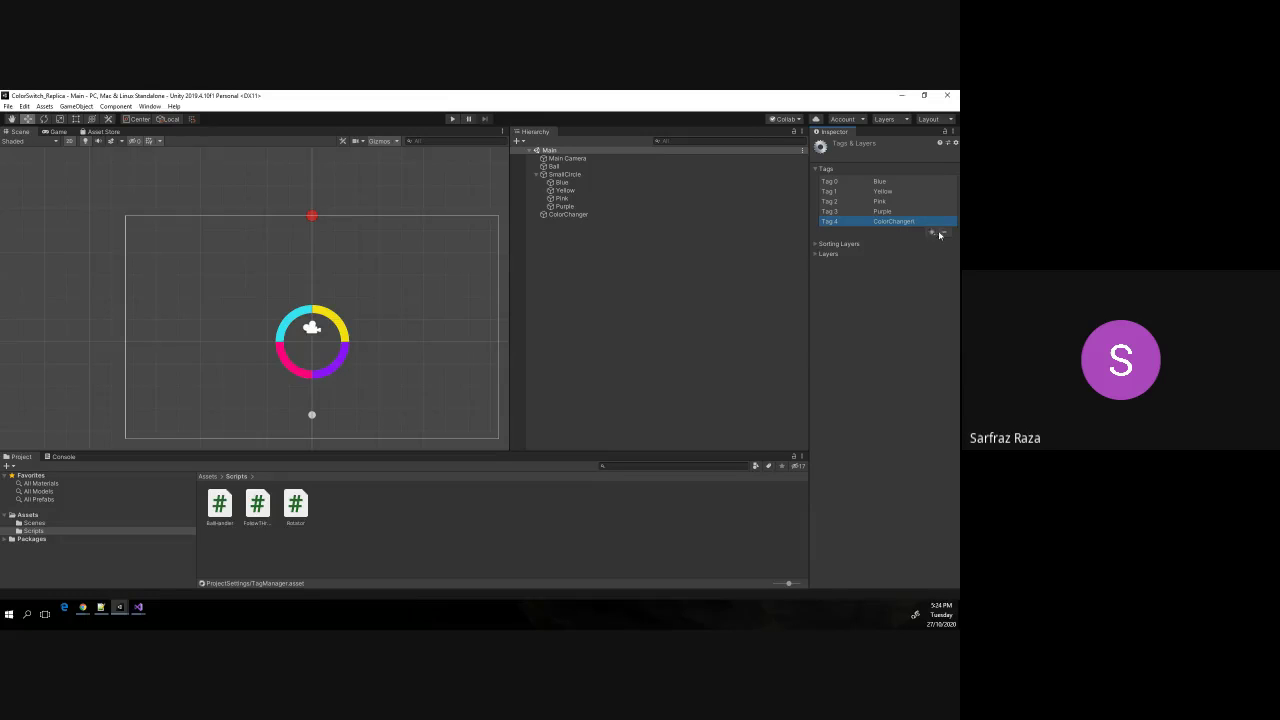
left_click(943, 232)
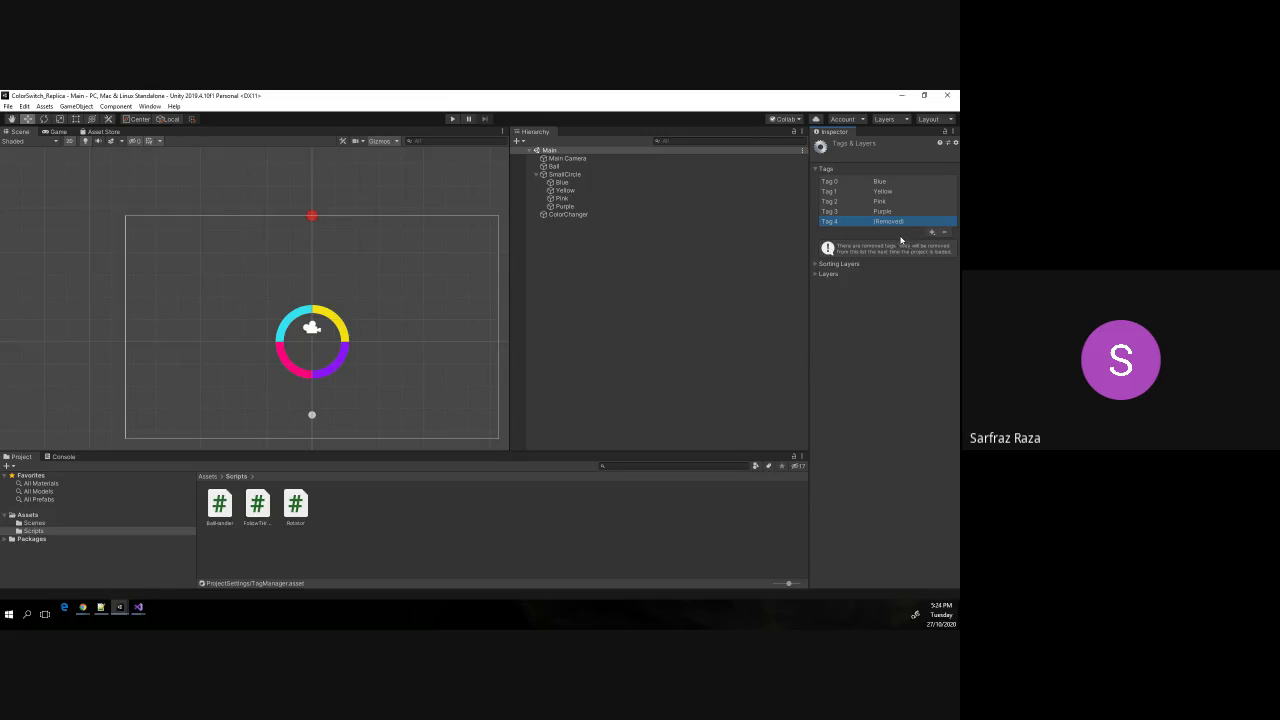
Add the ColorChanger tag again as Tag 5, then remove that entry too.
left_click(933, 232)
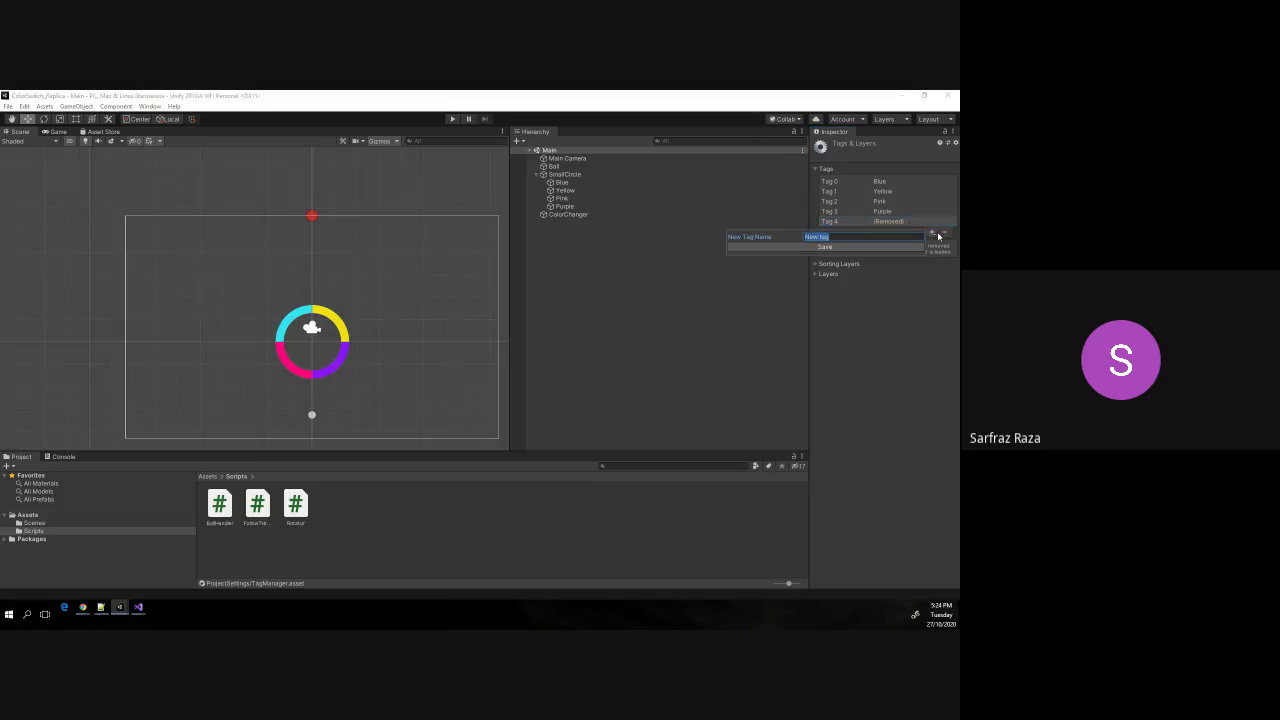
type("G")
type("anger")
key("Return")
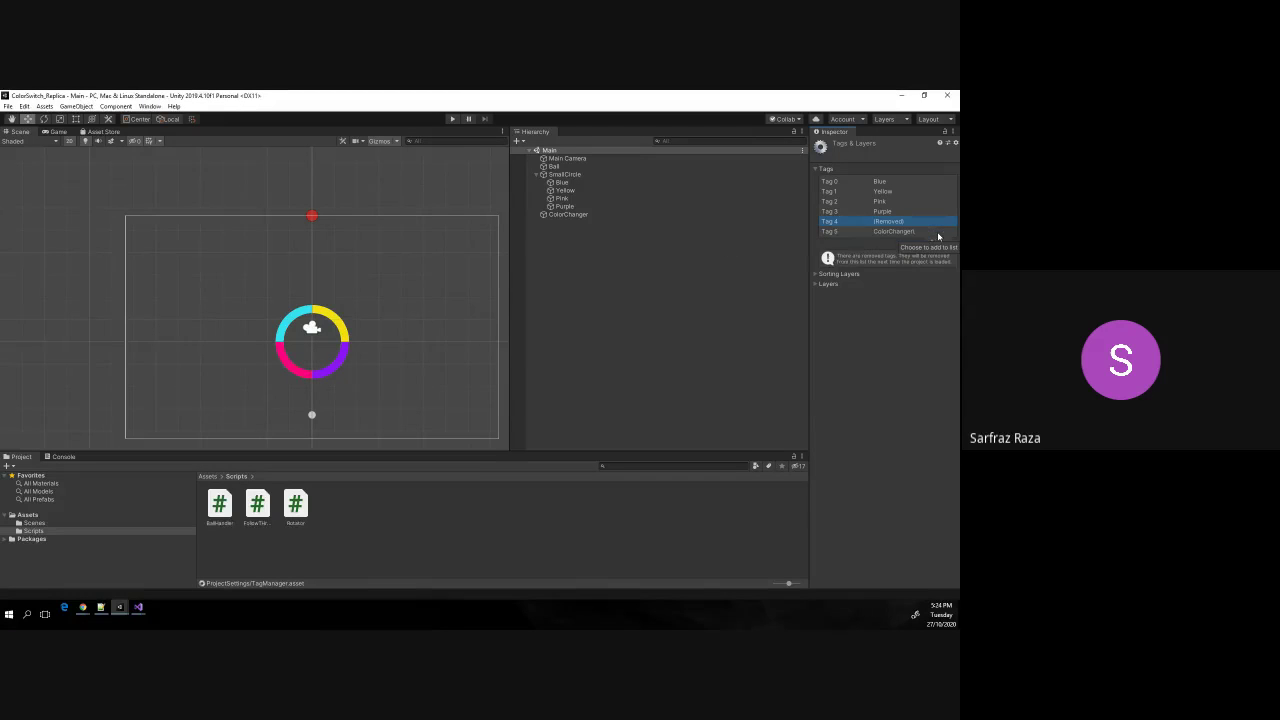
left_click(912, 232)
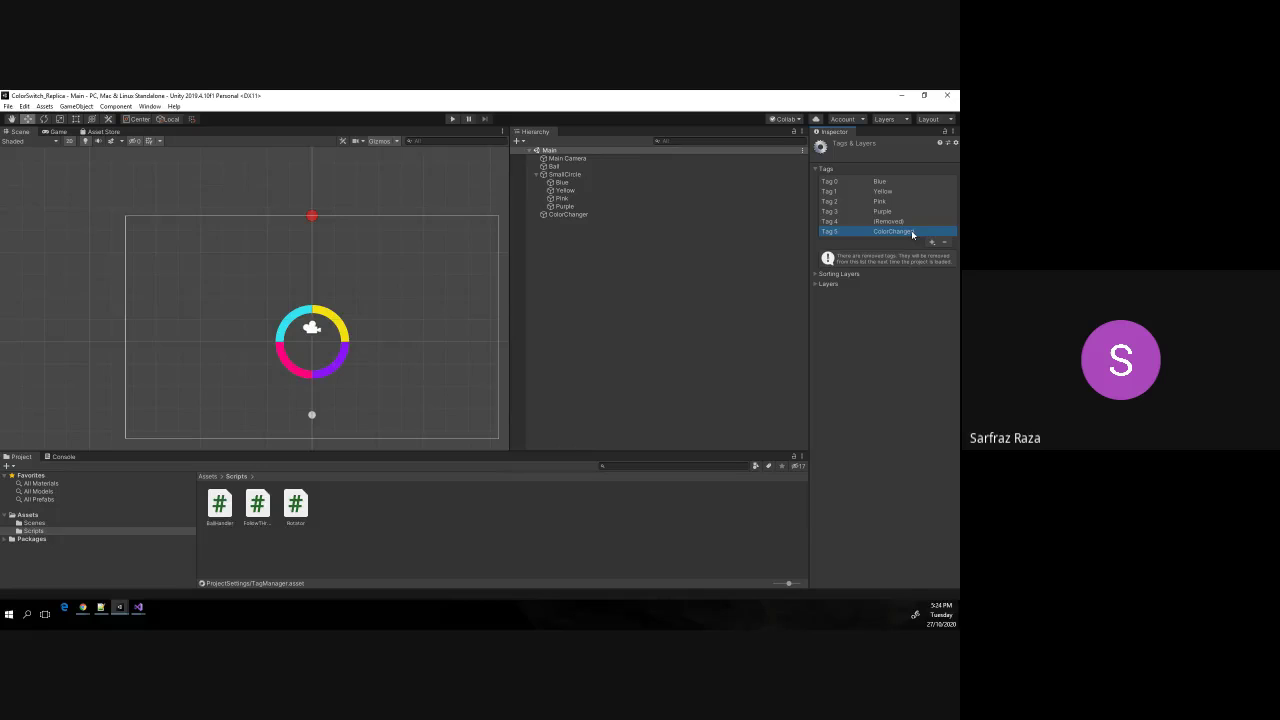
left_click(897, 222)
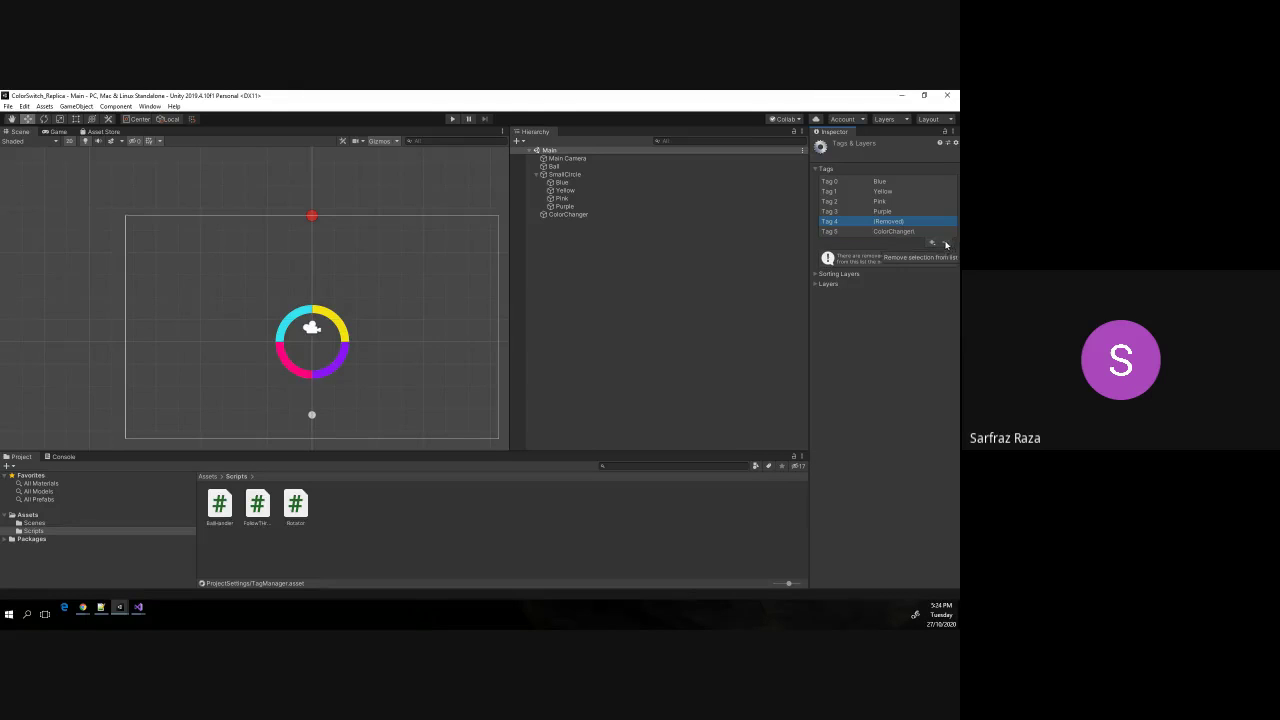
left_click(945, 243)
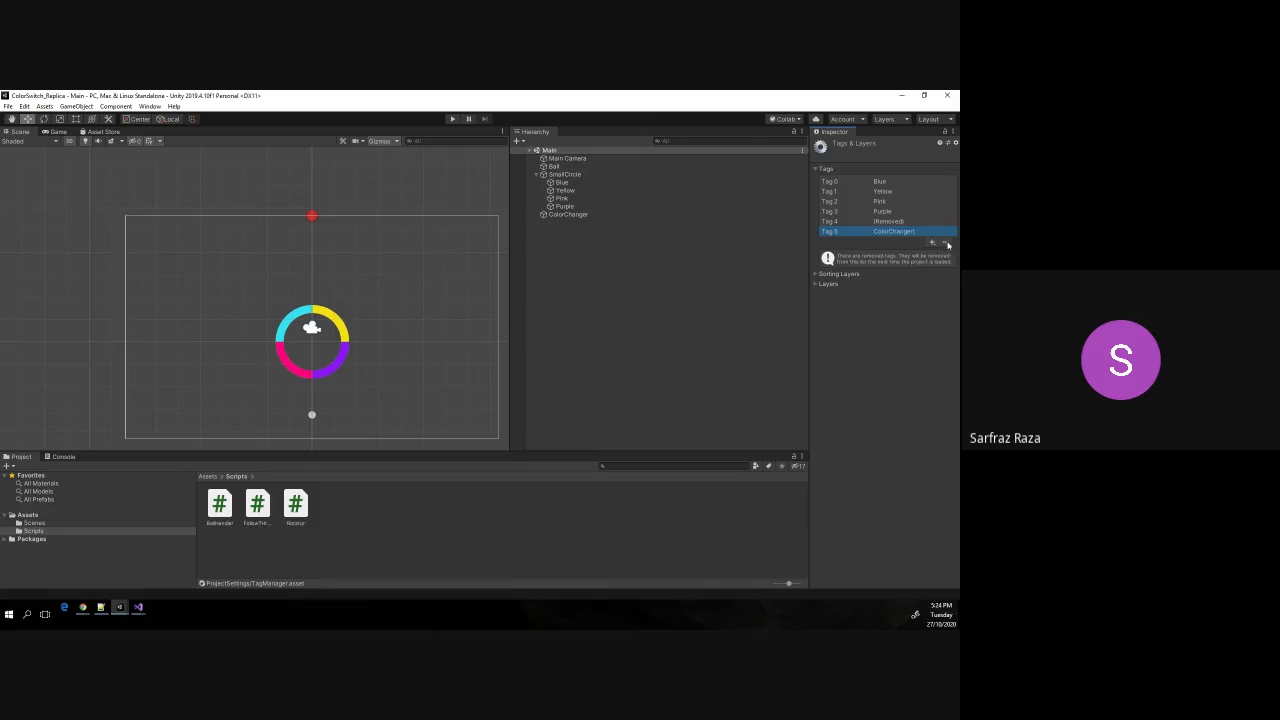
left_click(898, 221)
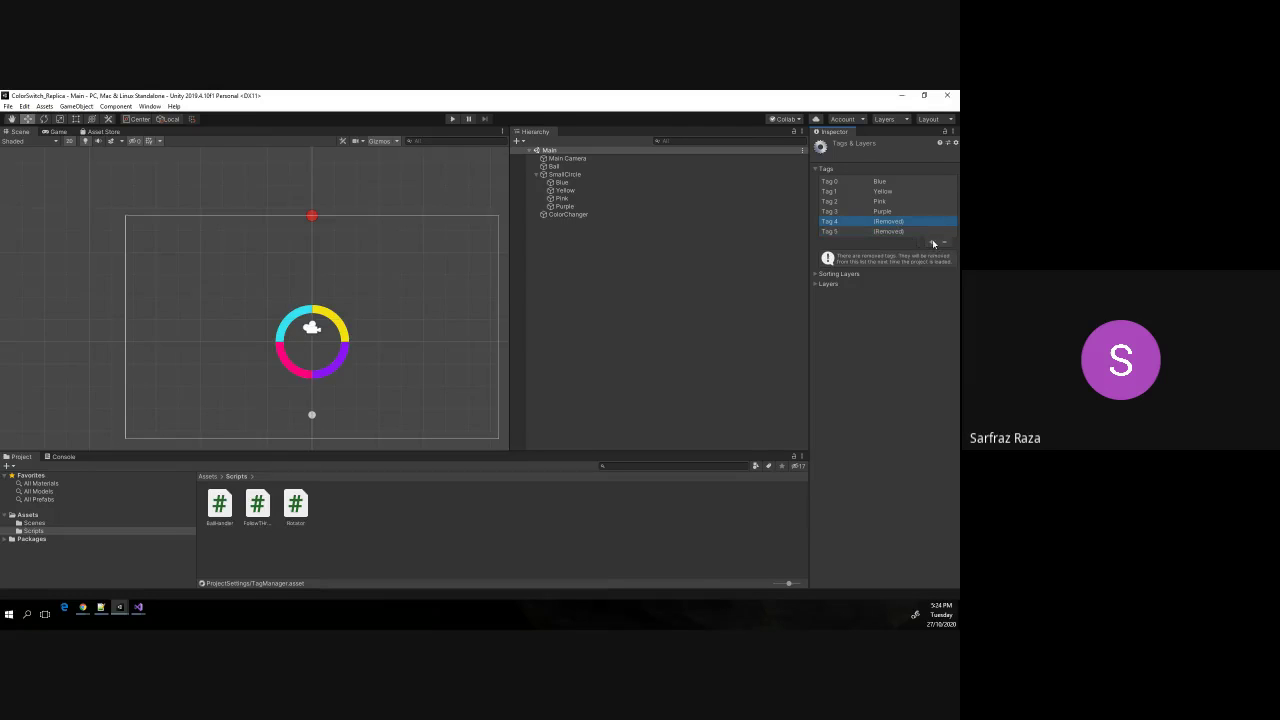
Re-create the ColorChanger tag as Tag 6 in the tag list.
left_click(933, 243)
type("Color")
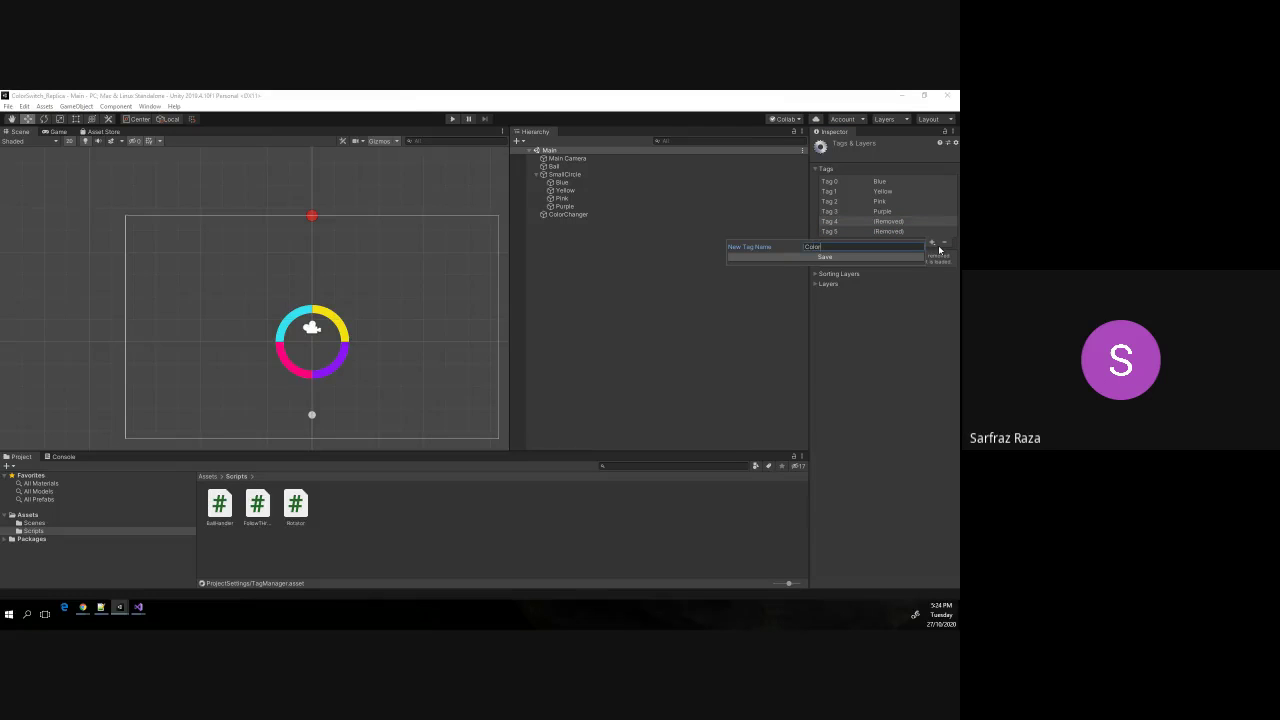
type("Changer")
key("ctrl+a")
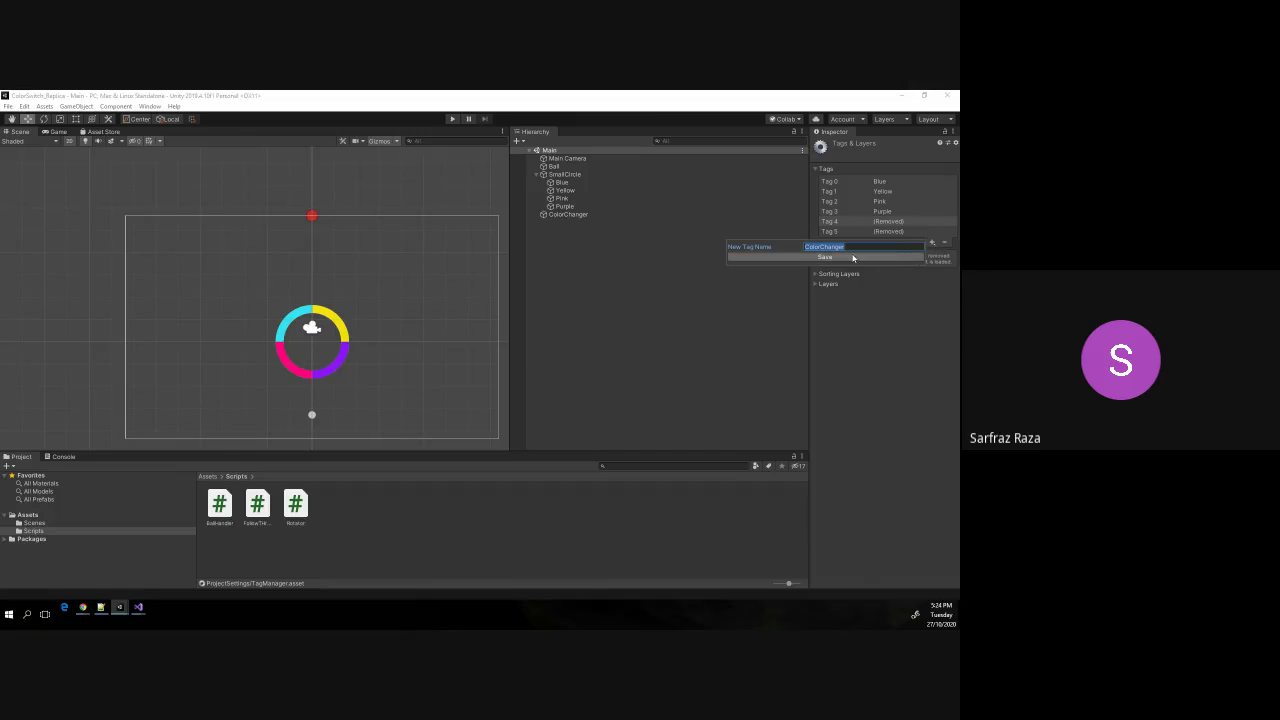
left_click(911, 257)
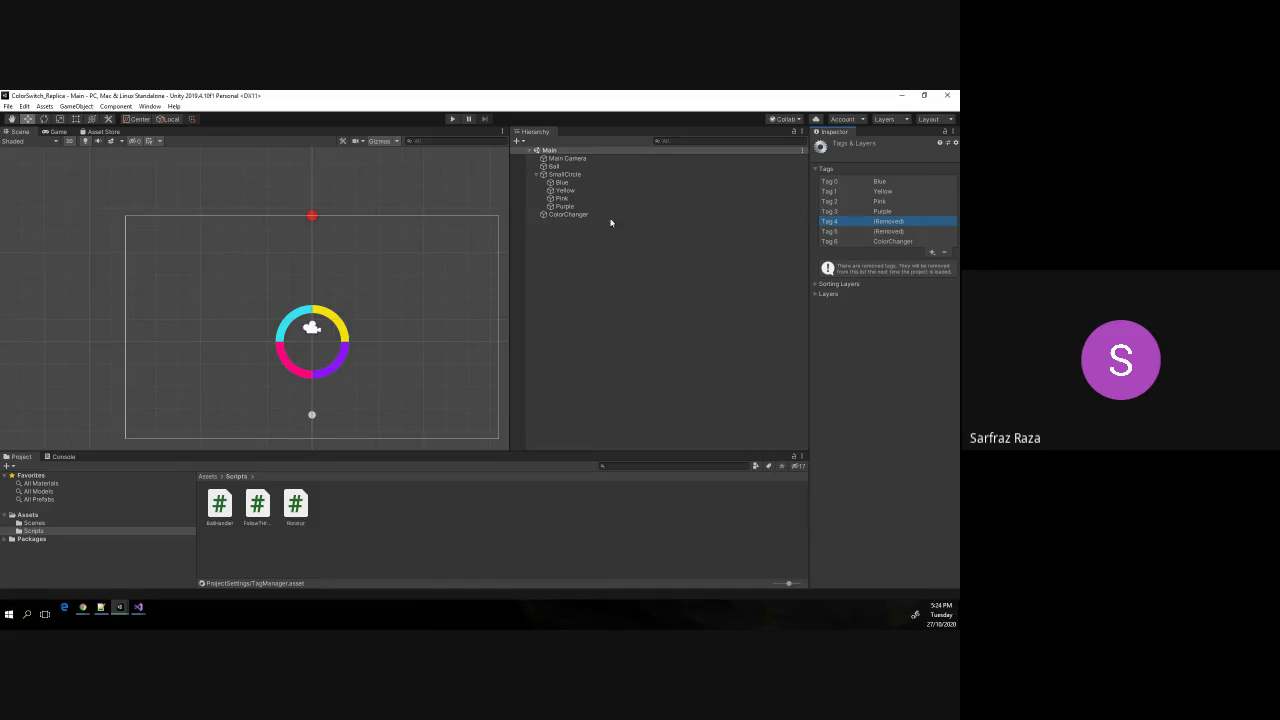
left_click(570, 214)
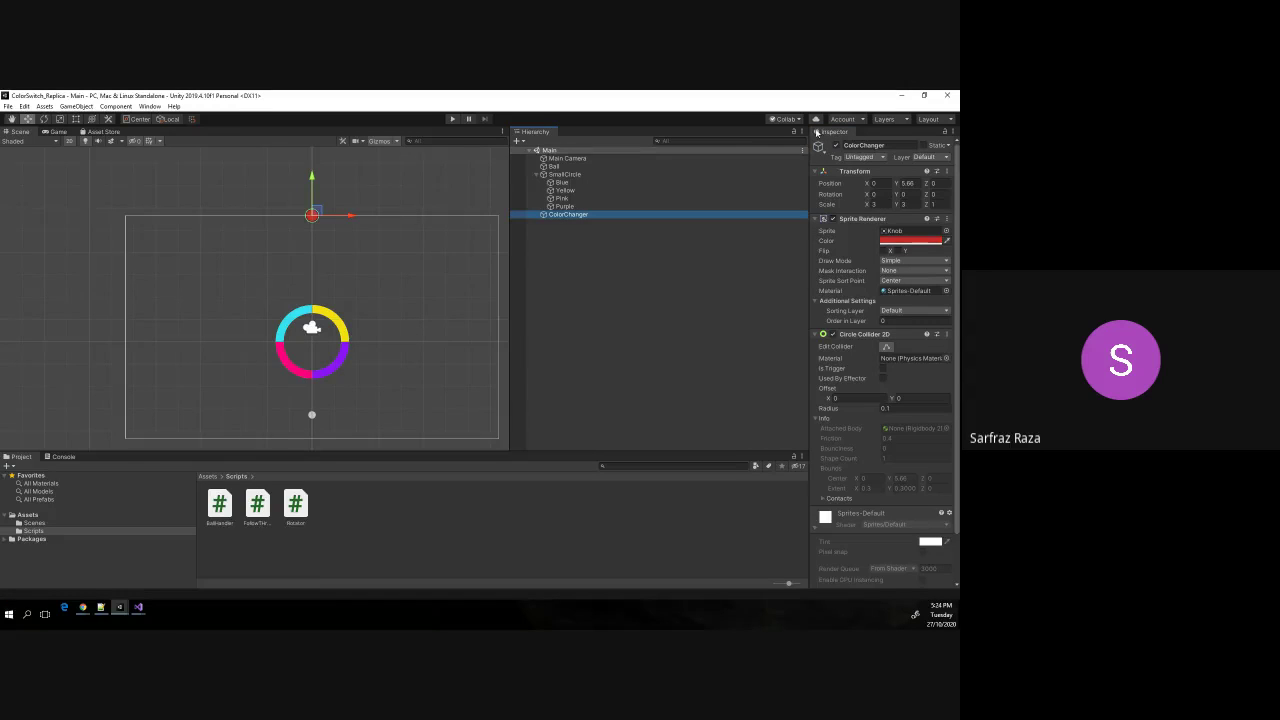
Assign the ColorChanger tag to the ColorChanger object.
left_click(865, 158)
left_click(870, 282)
key("alt+Tab")
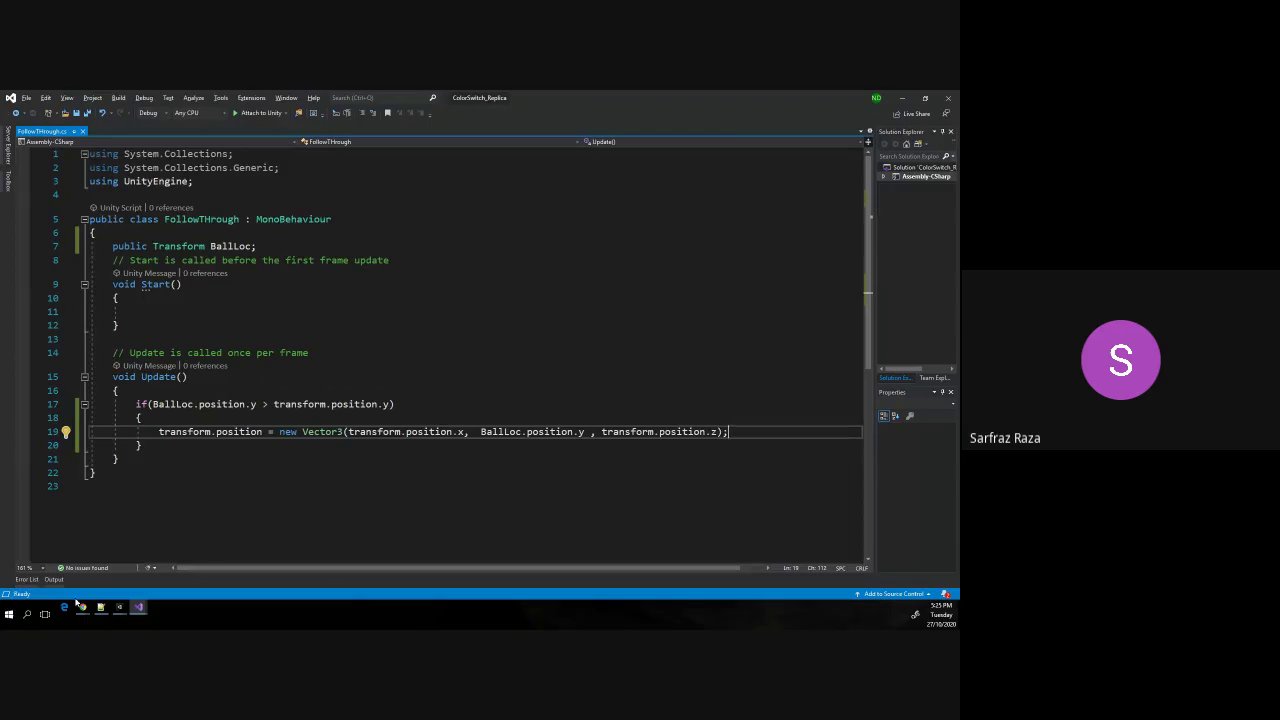
Open the BallHandler script from the Scripts folder in Visual Studio.
key("alt+Tab")
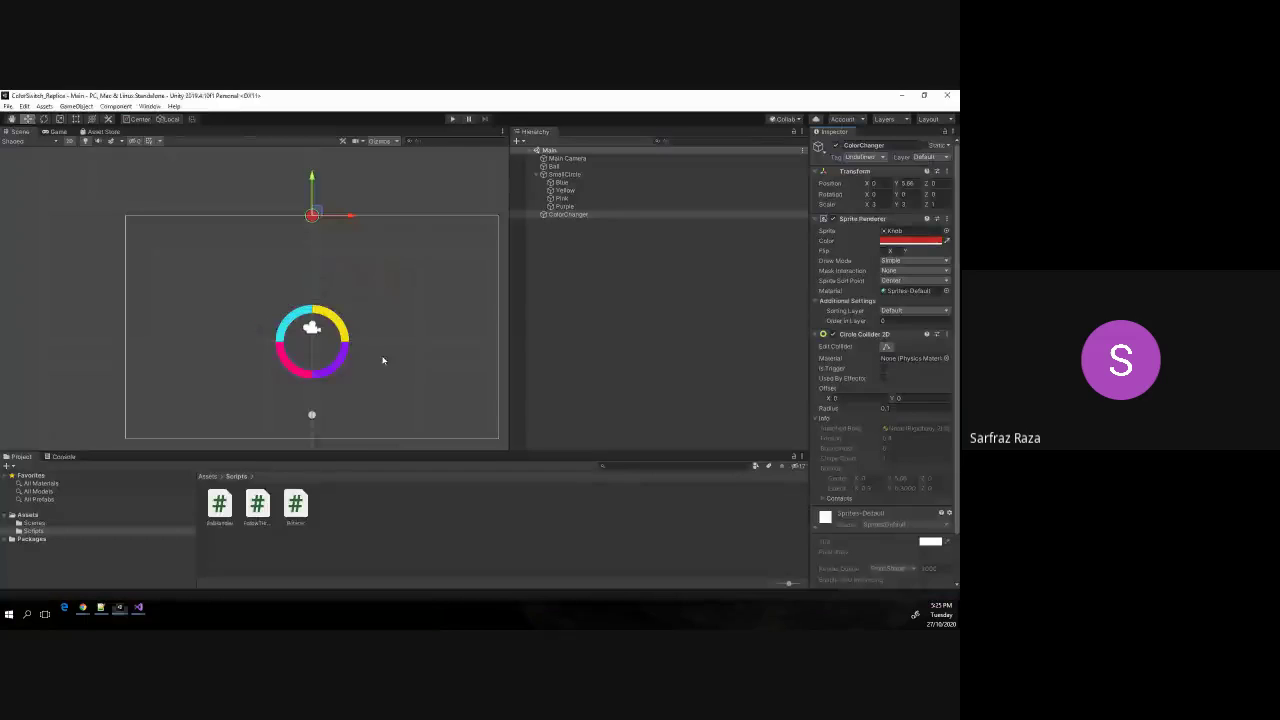
left_click(220, 506)
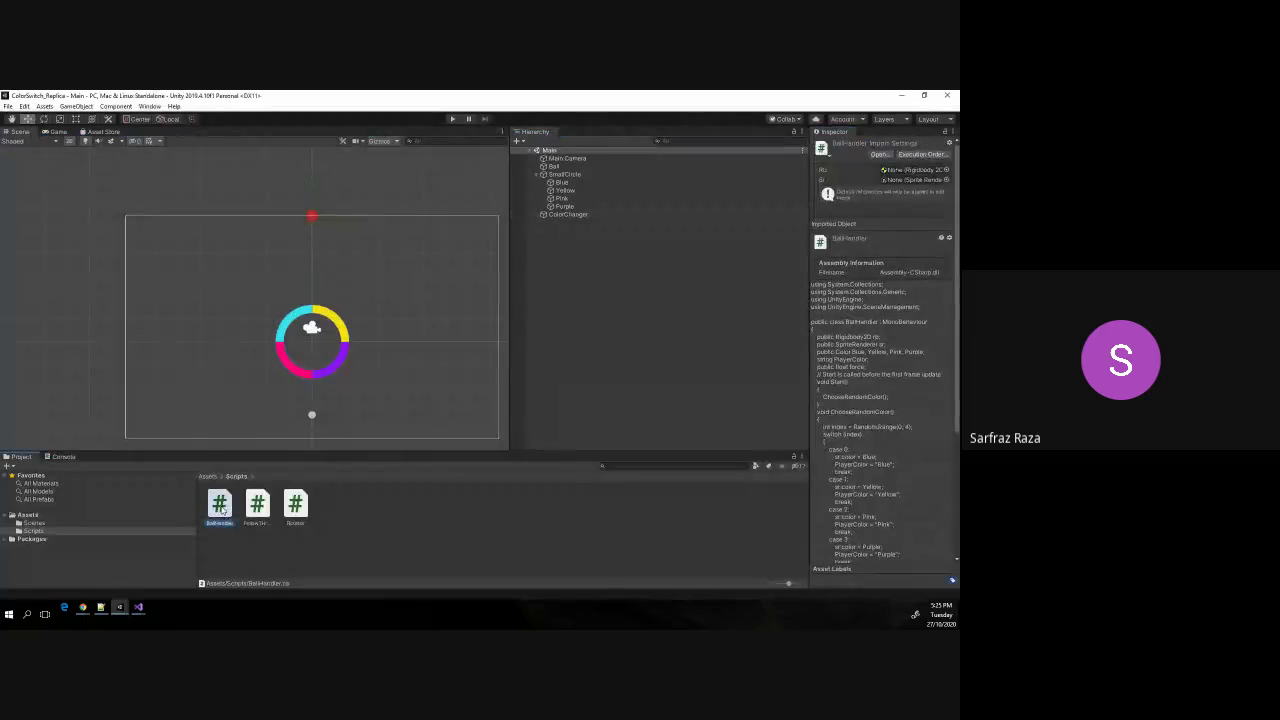
double_click(220, 506)
Review the colour-mismatch PlayerColor check inside OnTriggerEnter2D.
left_click(228, 301)
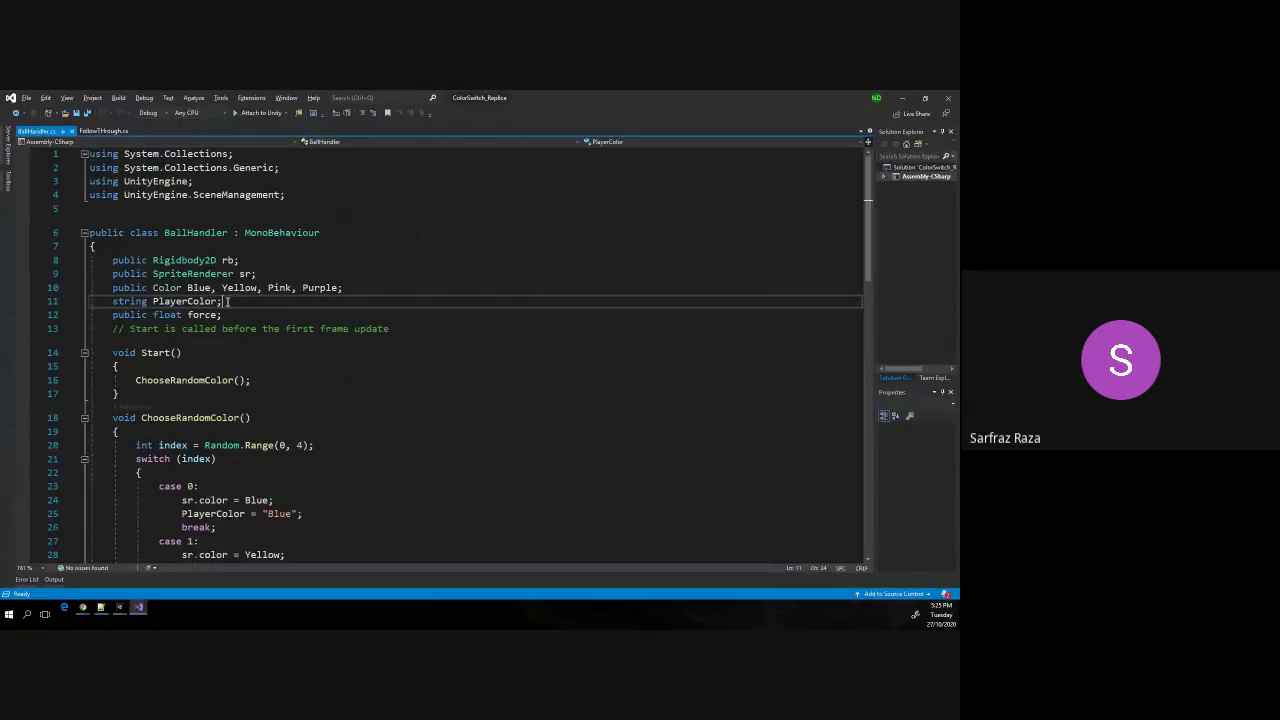
scroll(228, 320, "down", 7)
scroll(228, 360, "down", 2)
scroll(228, 385, "down", 1)
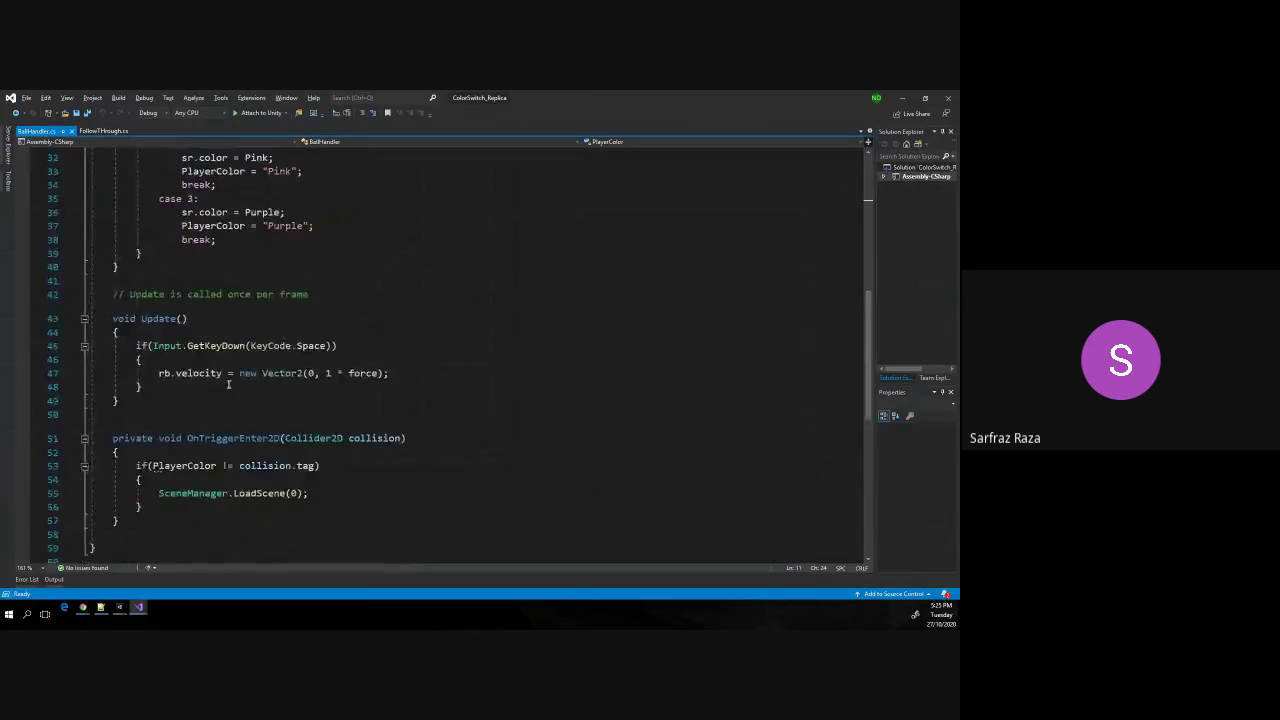
scroll(228, 385, "down", 2)
left_click(186, 383)
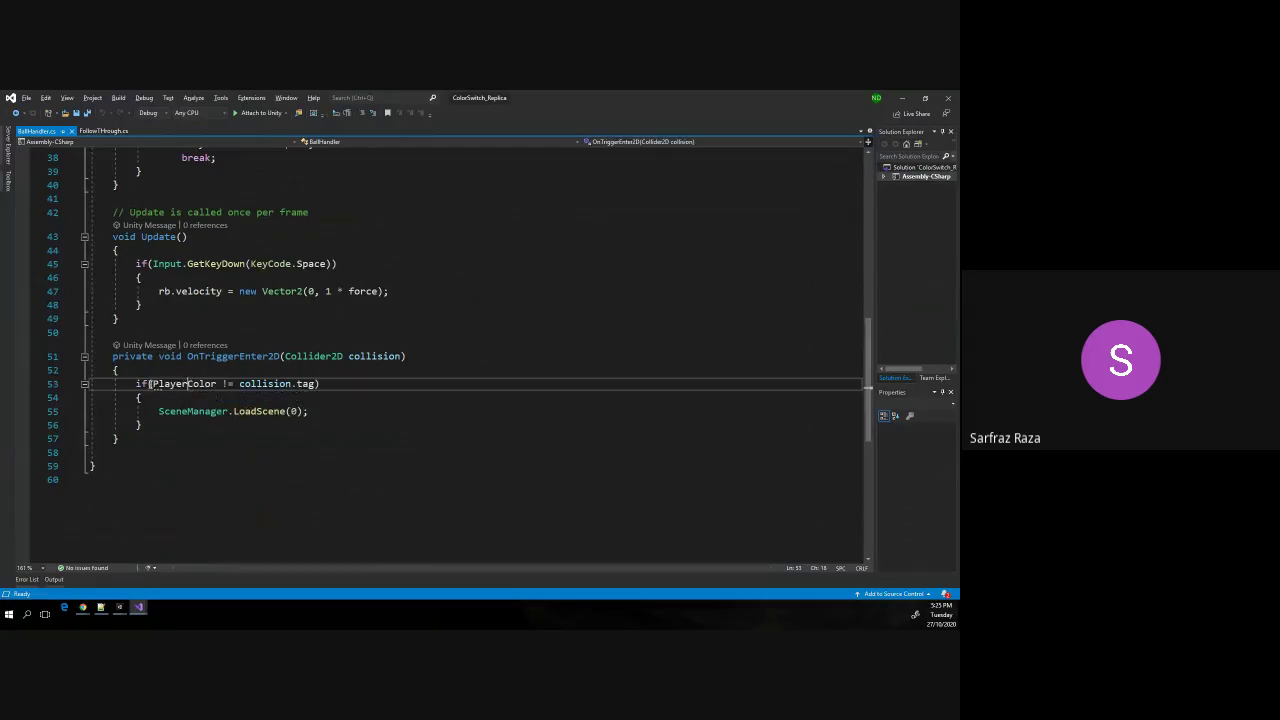
scroll(186, 383, "up", 1)
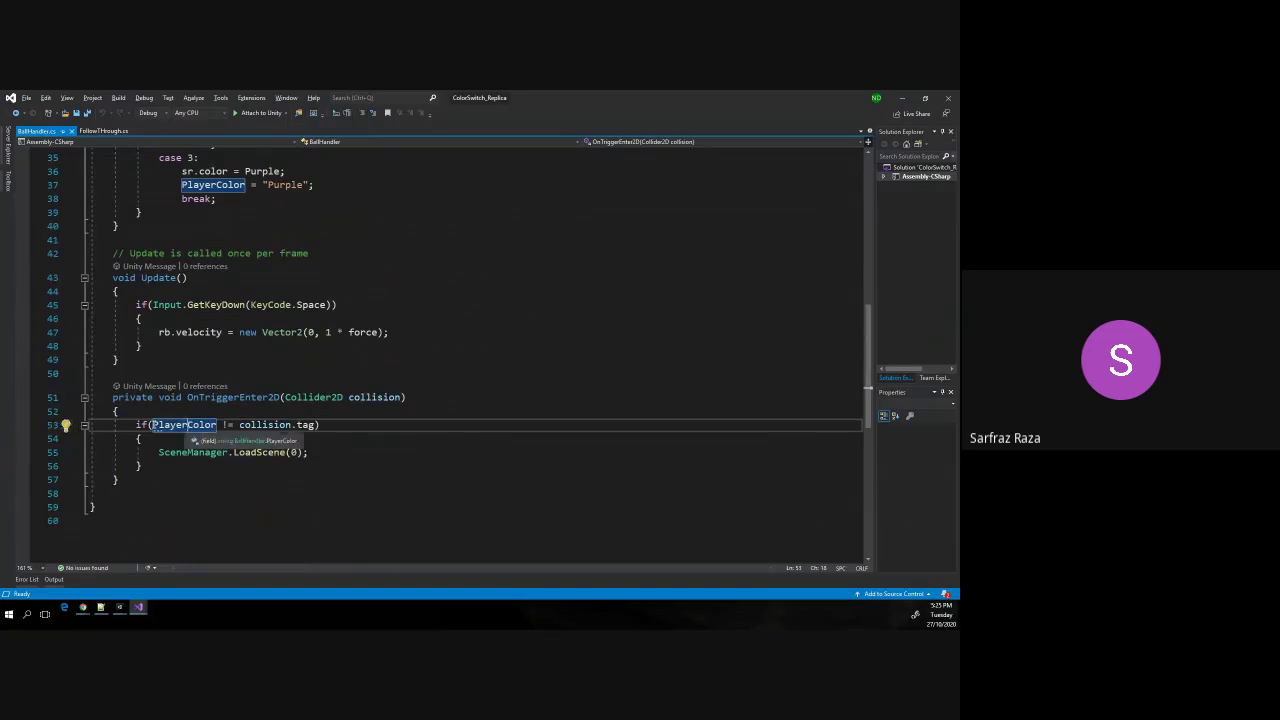
left_click_drag(136, 424, 150, 466)
left_click(152, 466)
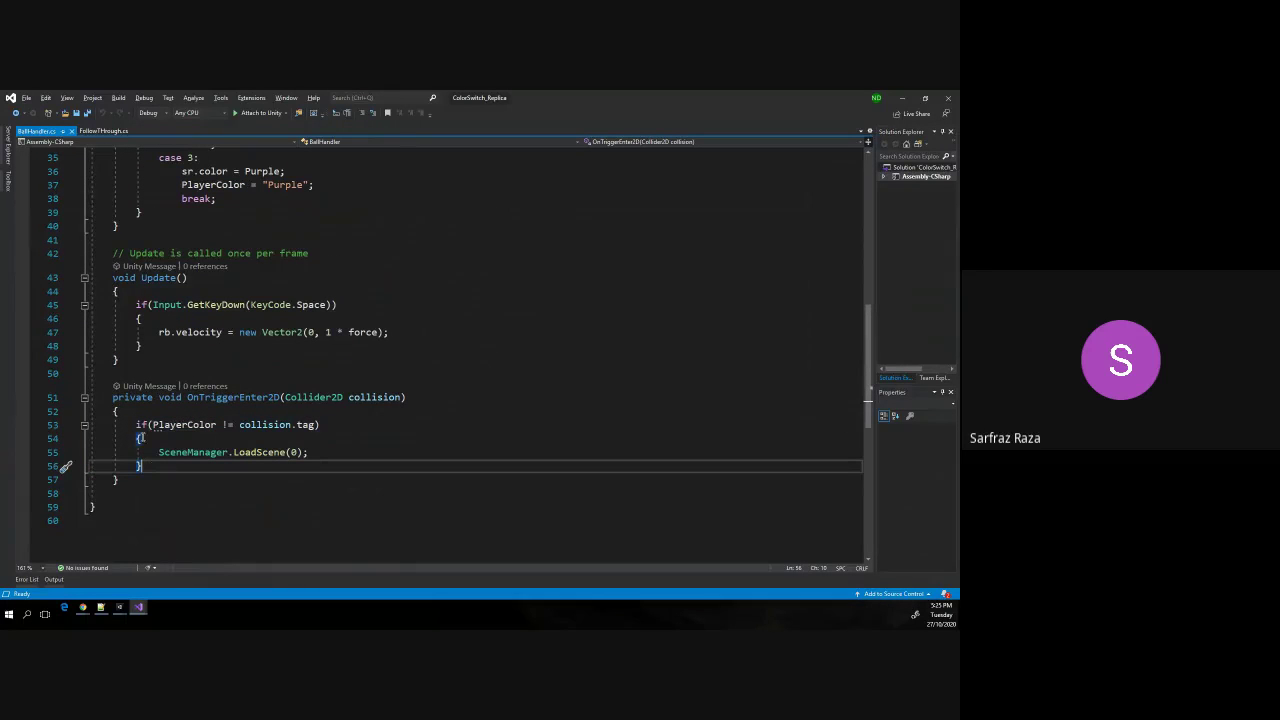
left_click_drag(134, 423, 150, 466)
left_click(157, 468)
Add the condition if(collision.tag == "ColorChanger") at the start of OnTriggerEnter2D.
left_click(133, 410)
key("Return")
key("Return")
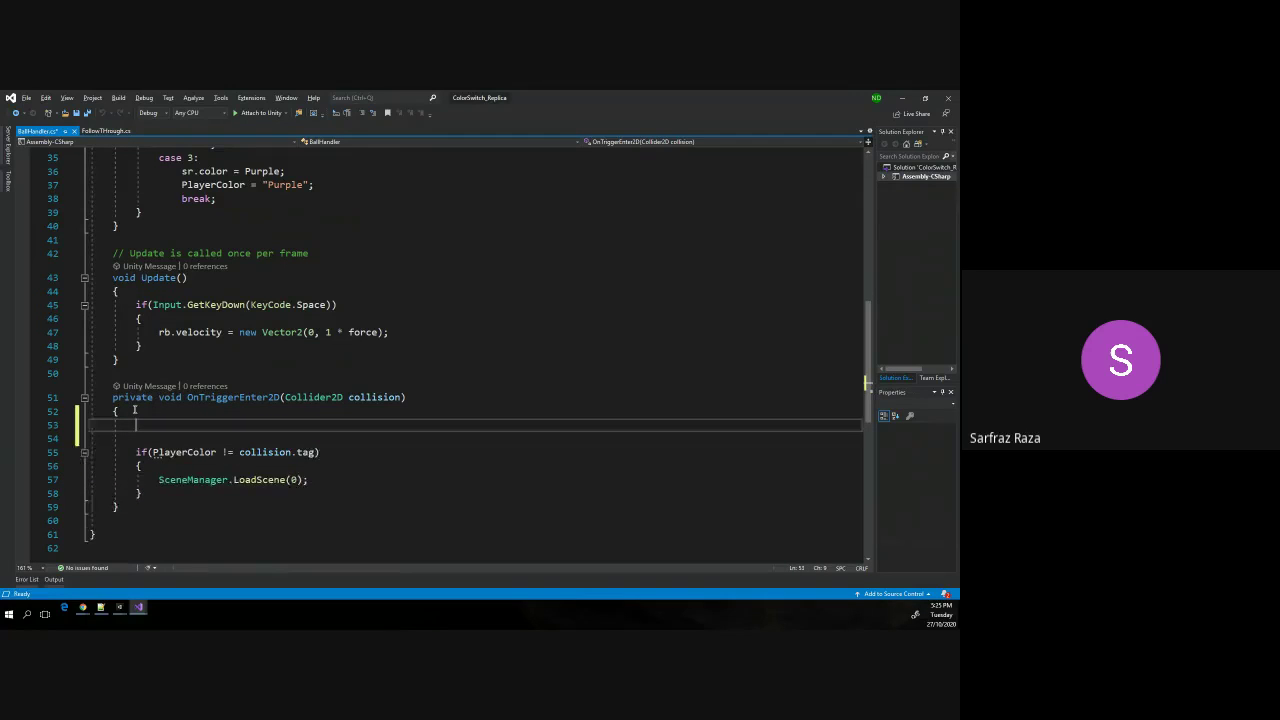
type("if(")
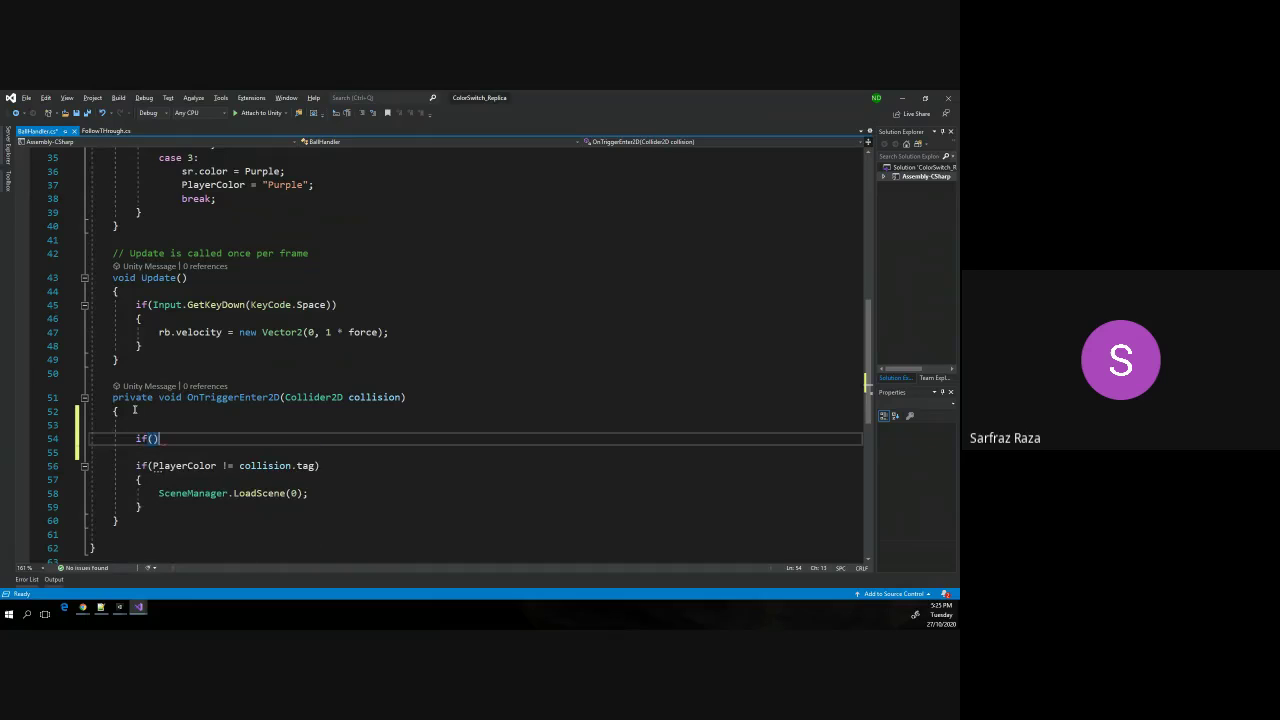
type("Col")
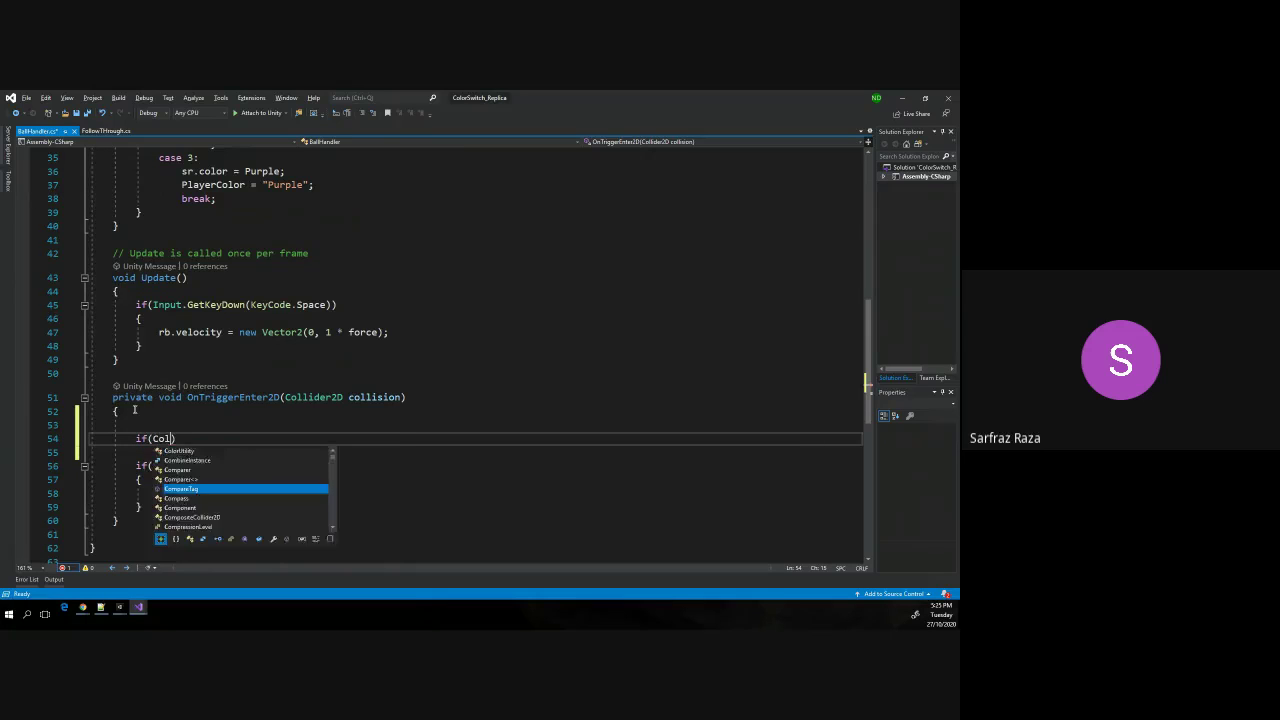
type("li")
key("BackSpace")
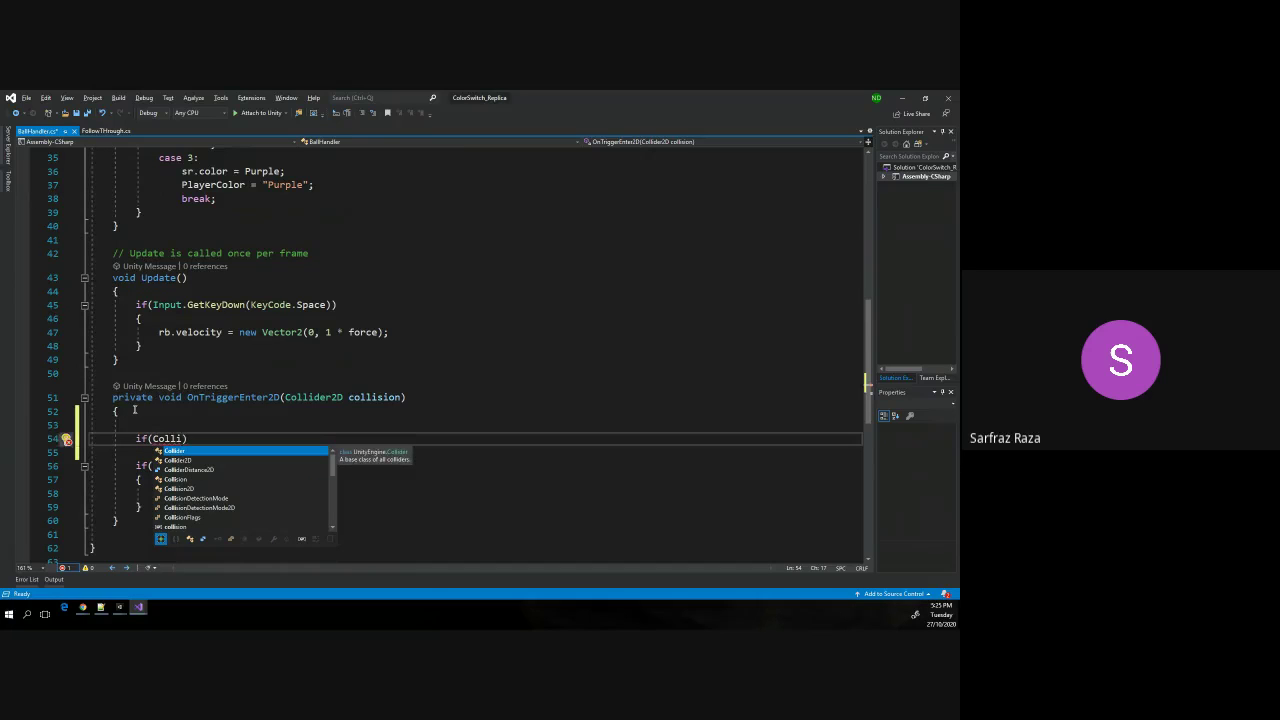
key("BackSpace")
key("BackSpace")
key("BackSpace")
type("collision")
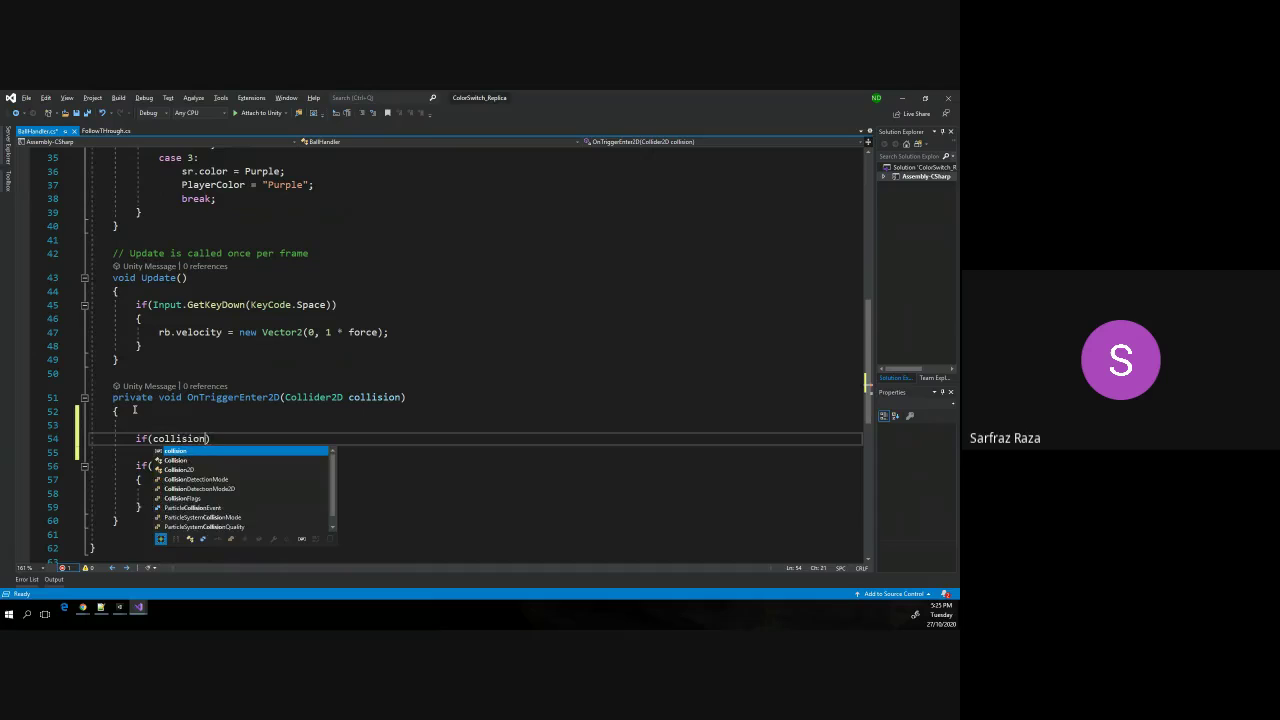
type(".name")
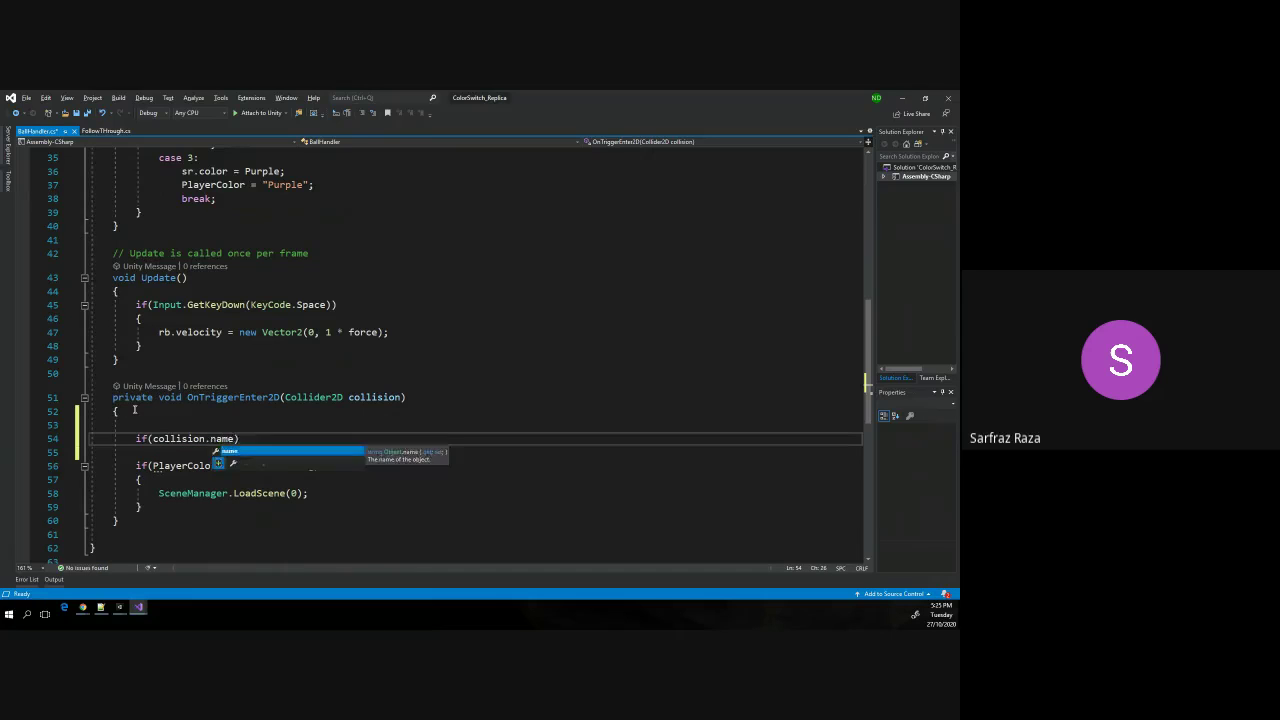
key("BackSpace")
key("BackSpace")
key("BackSpace")
type("tag == ")
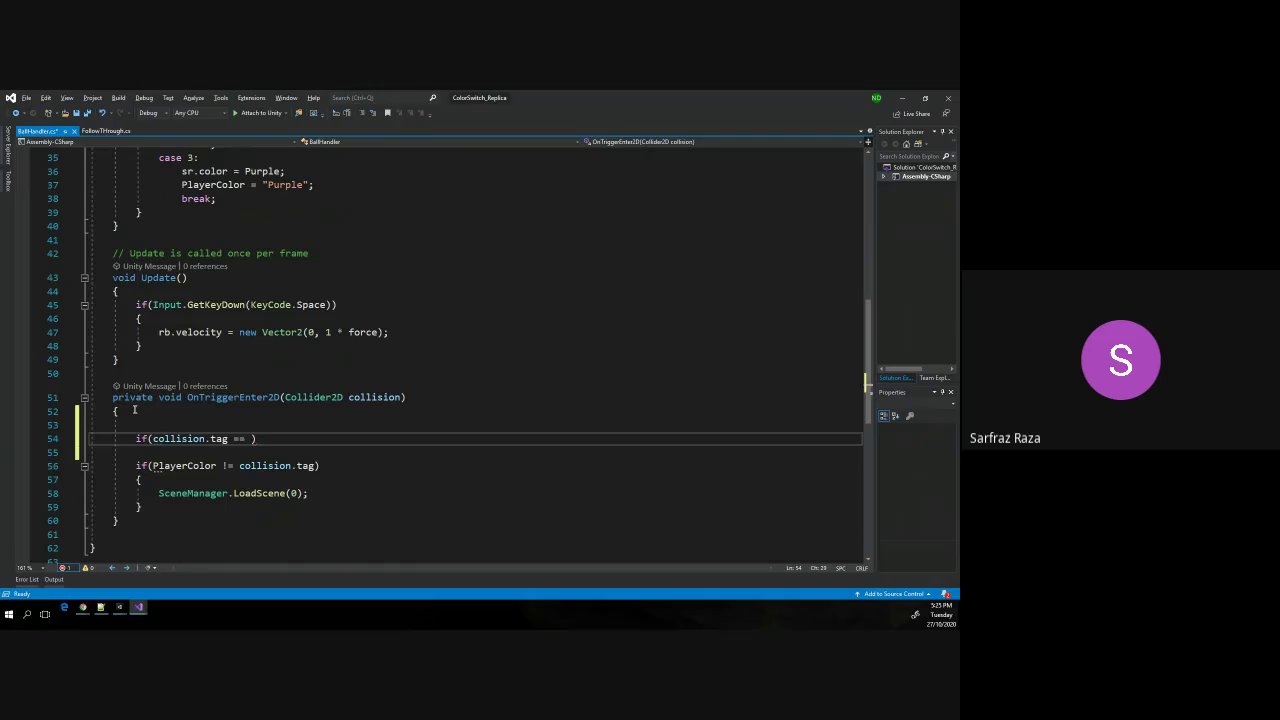
type("\"")
key("BackSpace")
key("BackSpace")
type("\"ColorChanger")
Give the ColorChanger check a braced body ending in return; and save the script.
key("Return")
type("{")
key("Return")
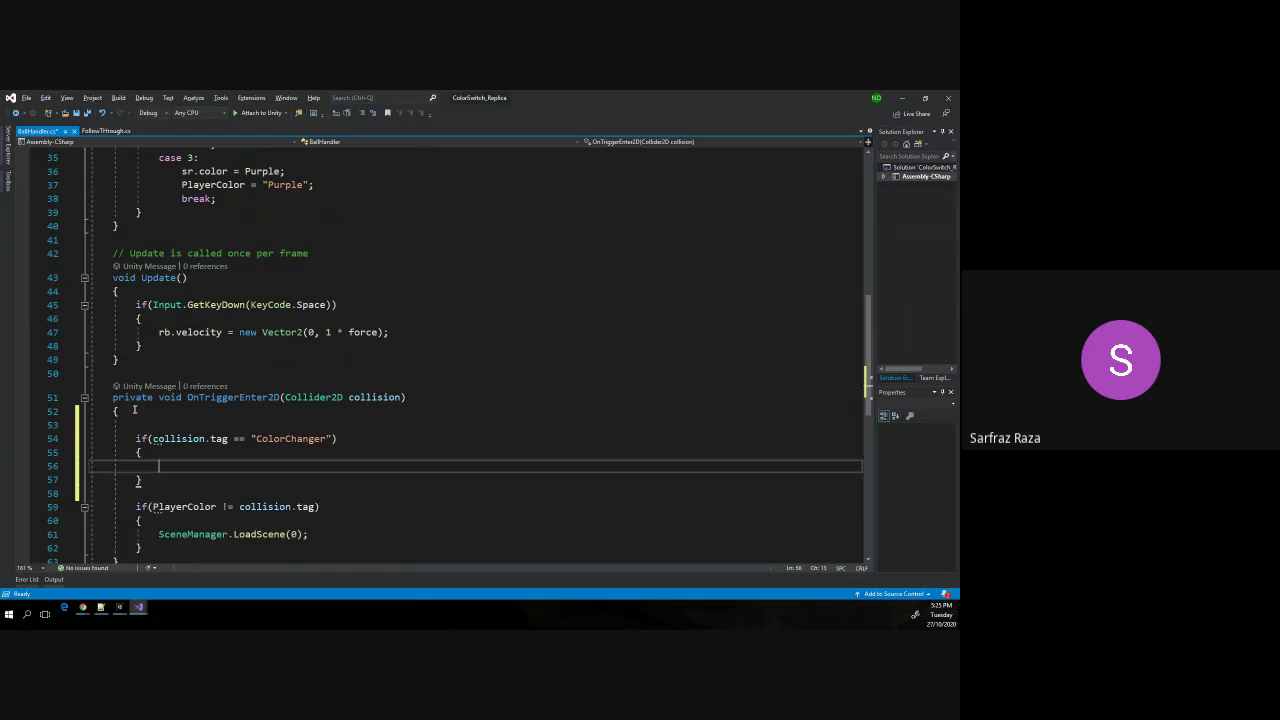
key("Return")
key("Return")
type("return;")
key("ctrl+s")
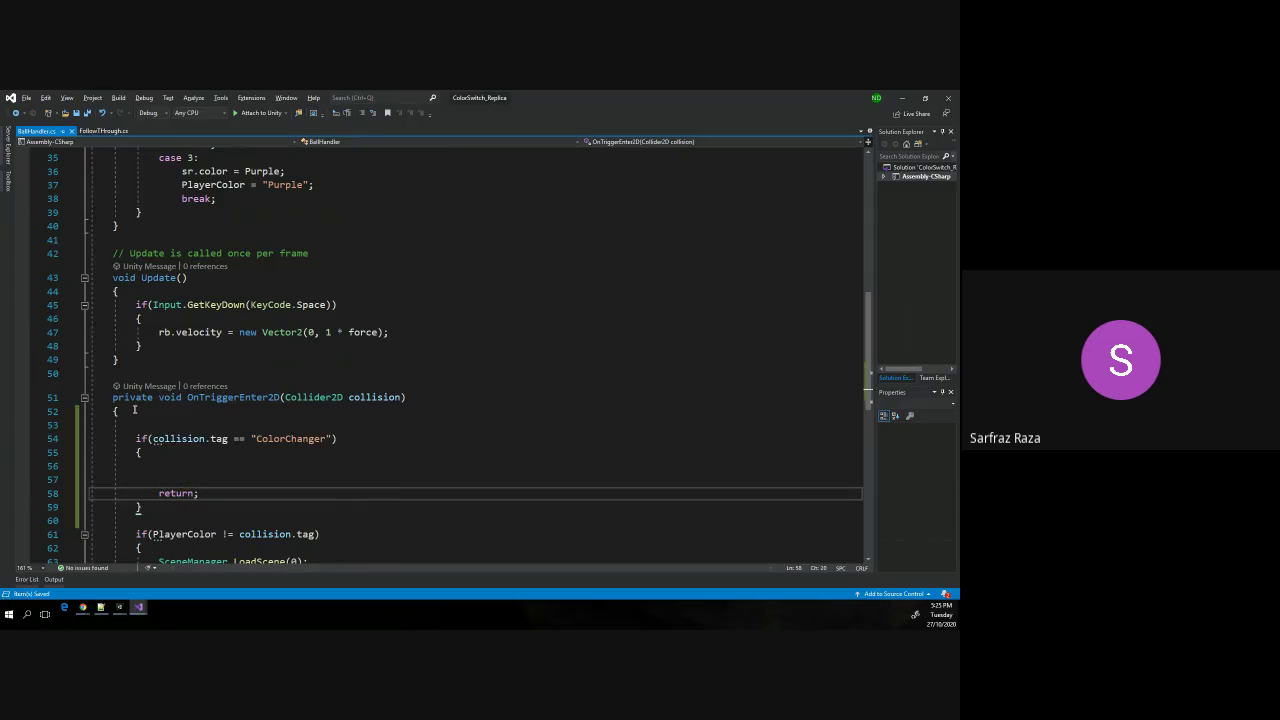
Call ChooseRandomColor(); inside the ColorChanger block and save.
scroll(217, 341, "up", 6)
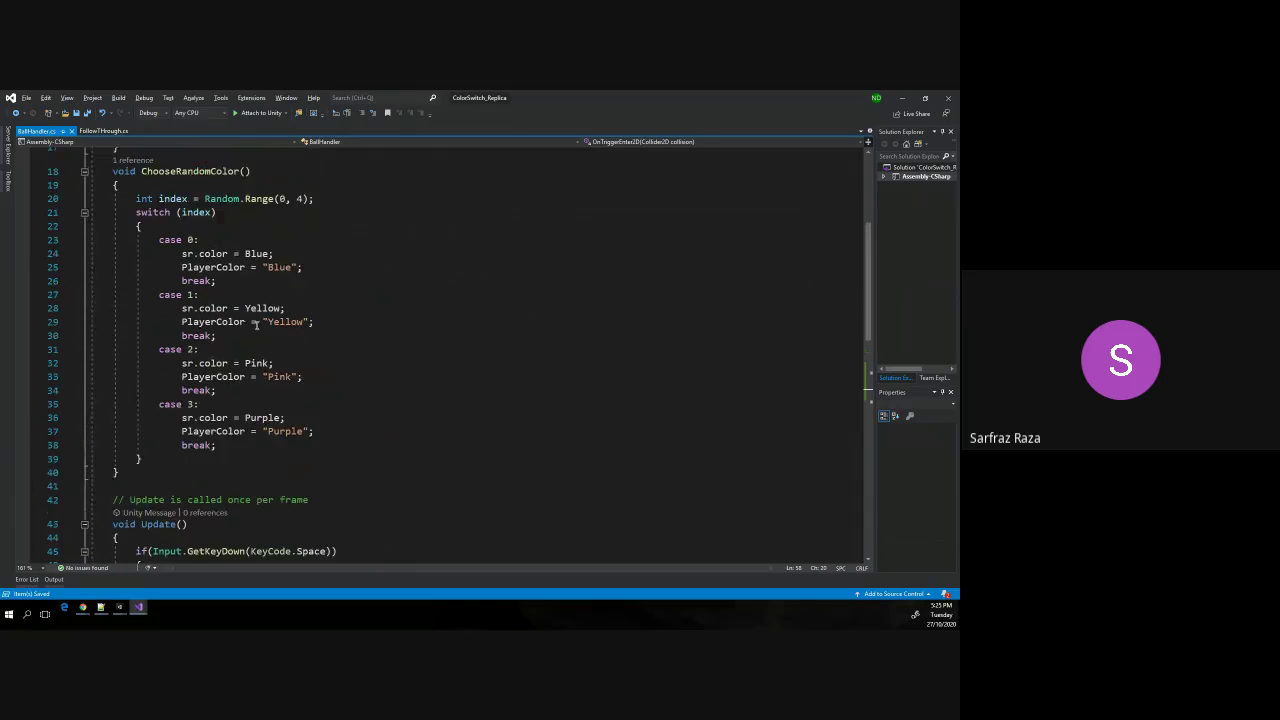
double_click(200, 171)
key("ctrl+c")
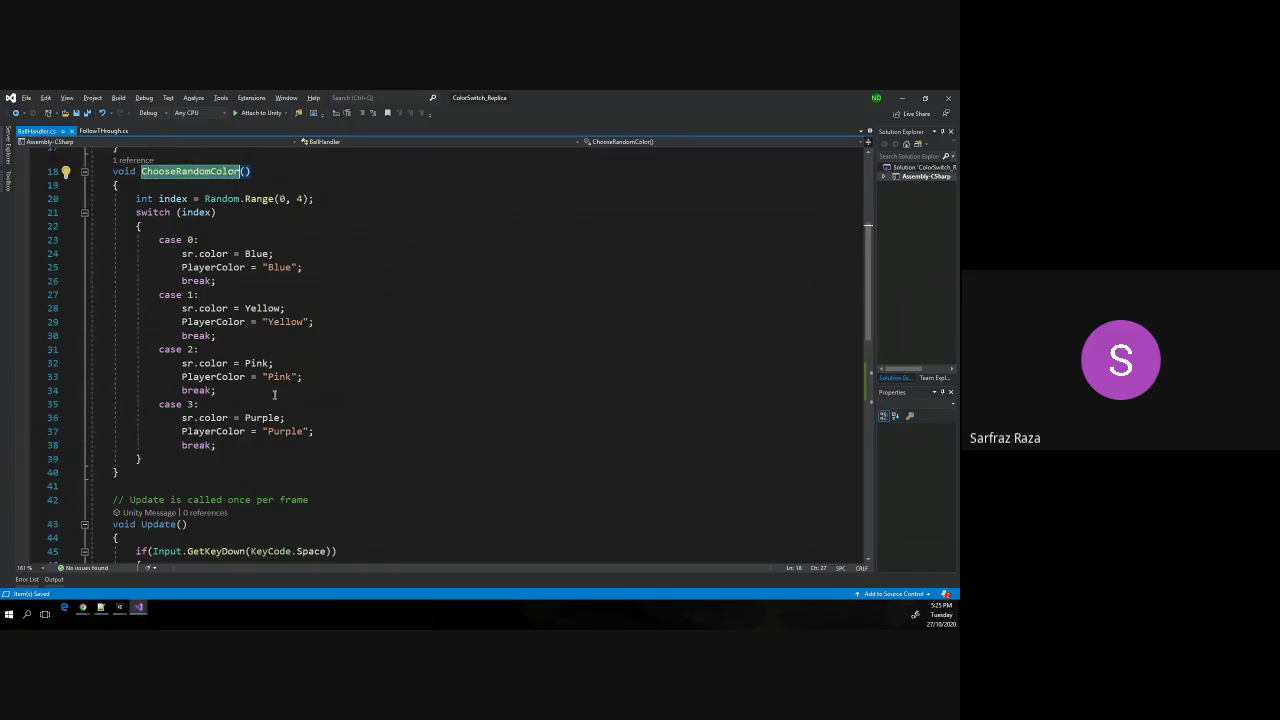
scroll(274, 395, "down", 8)
left_click(361, 398)
key("ctrl+v")
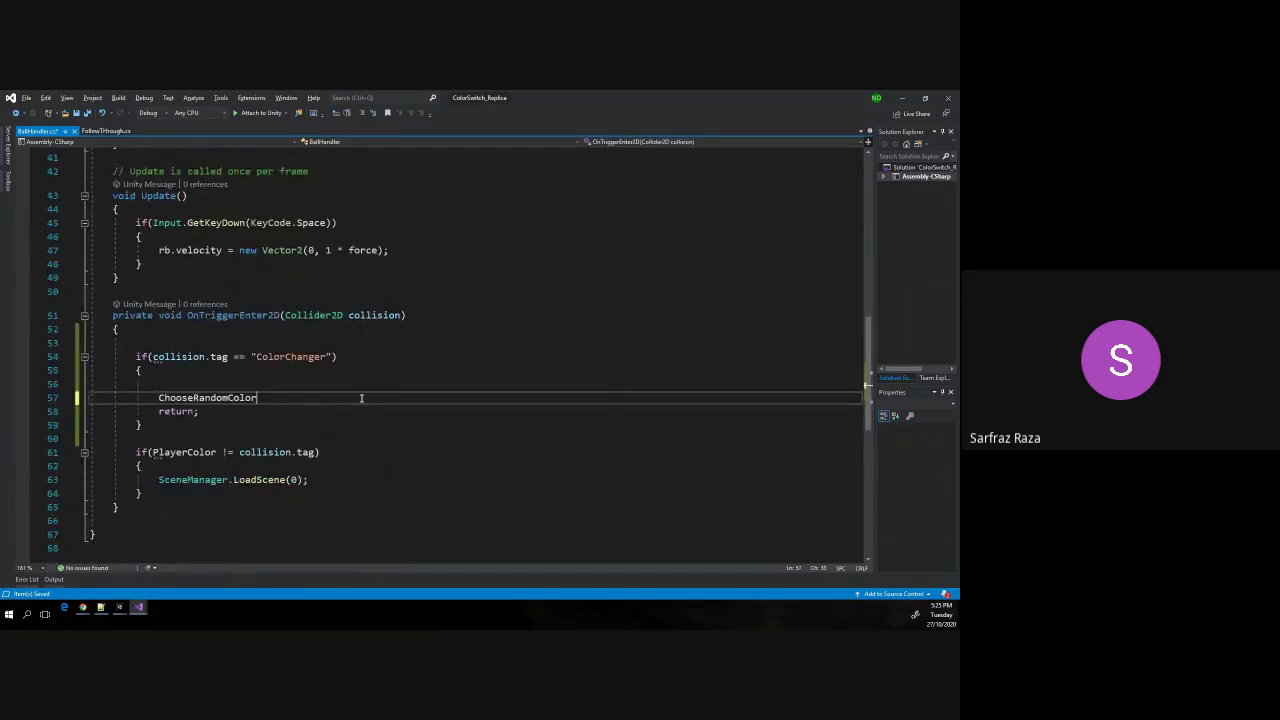
type("();")
key("ctrl+s")
Delete the blank line above the ChooseRandomColor call, then start the game in Unity.
key("alt+Tab")
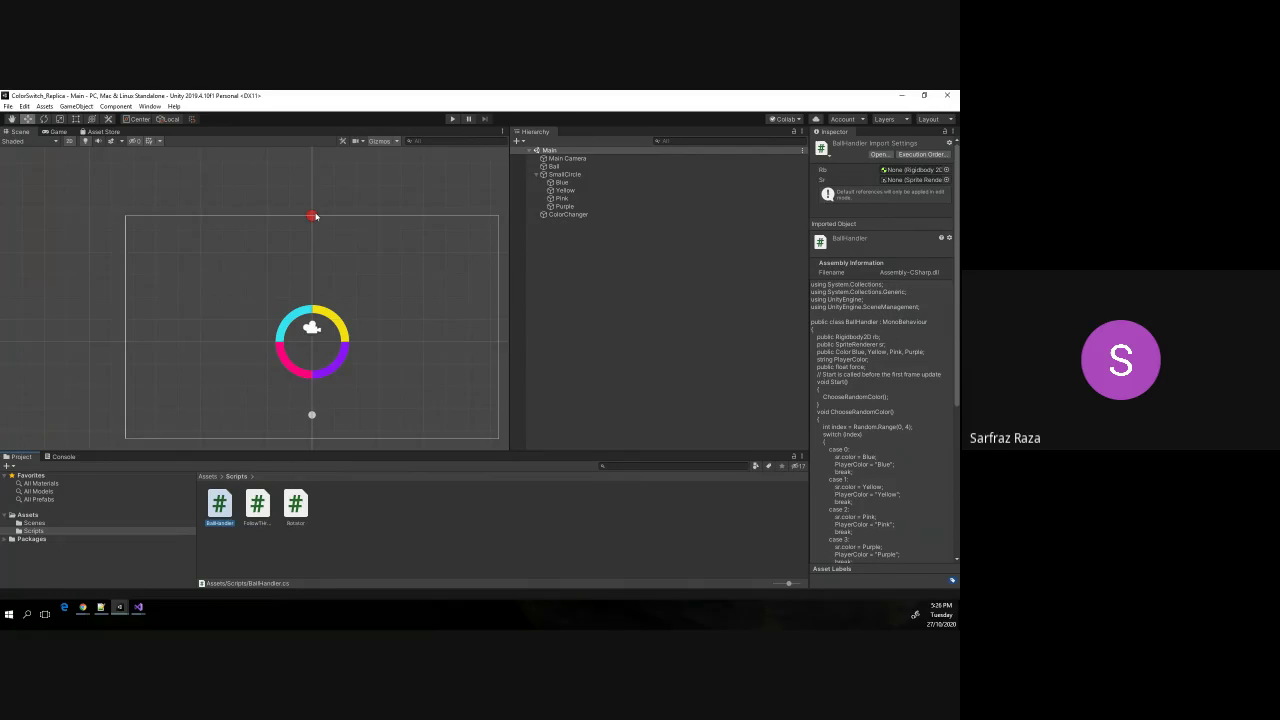
key("alt+Tab")
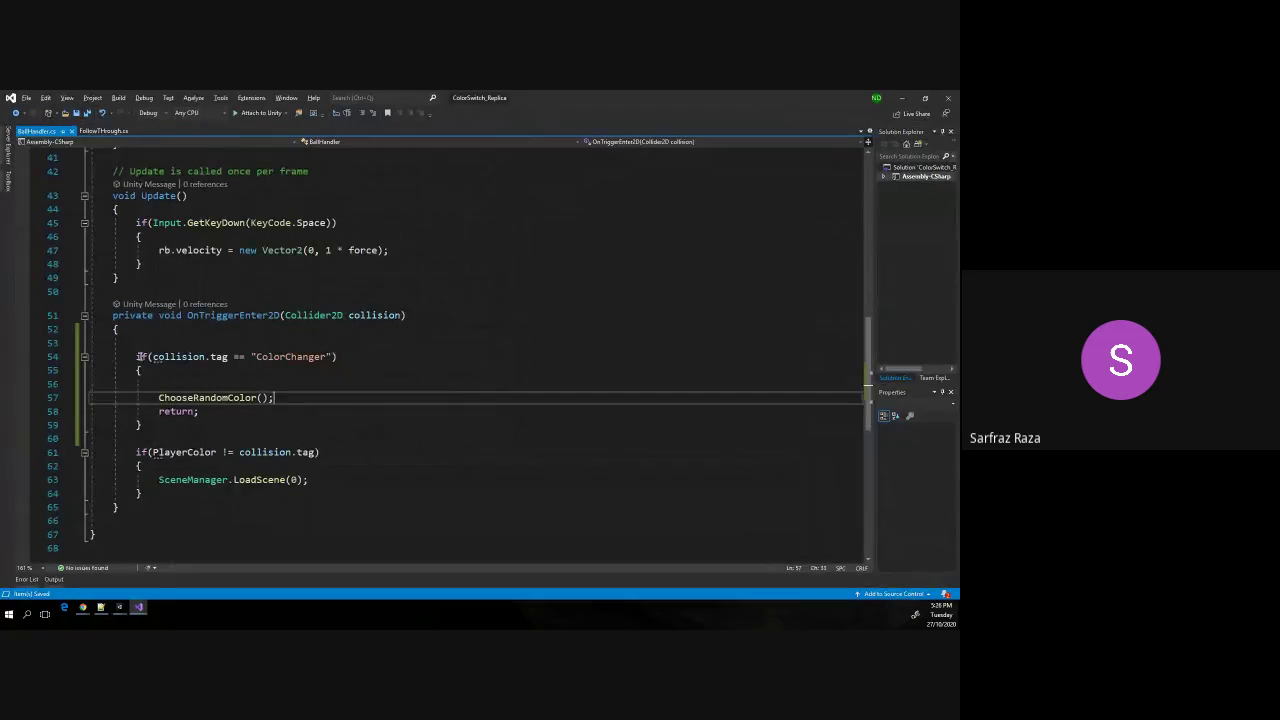
left_click(137, 356)
left_click_drag(137, 356, 273, 397)
left_click(158, 411)
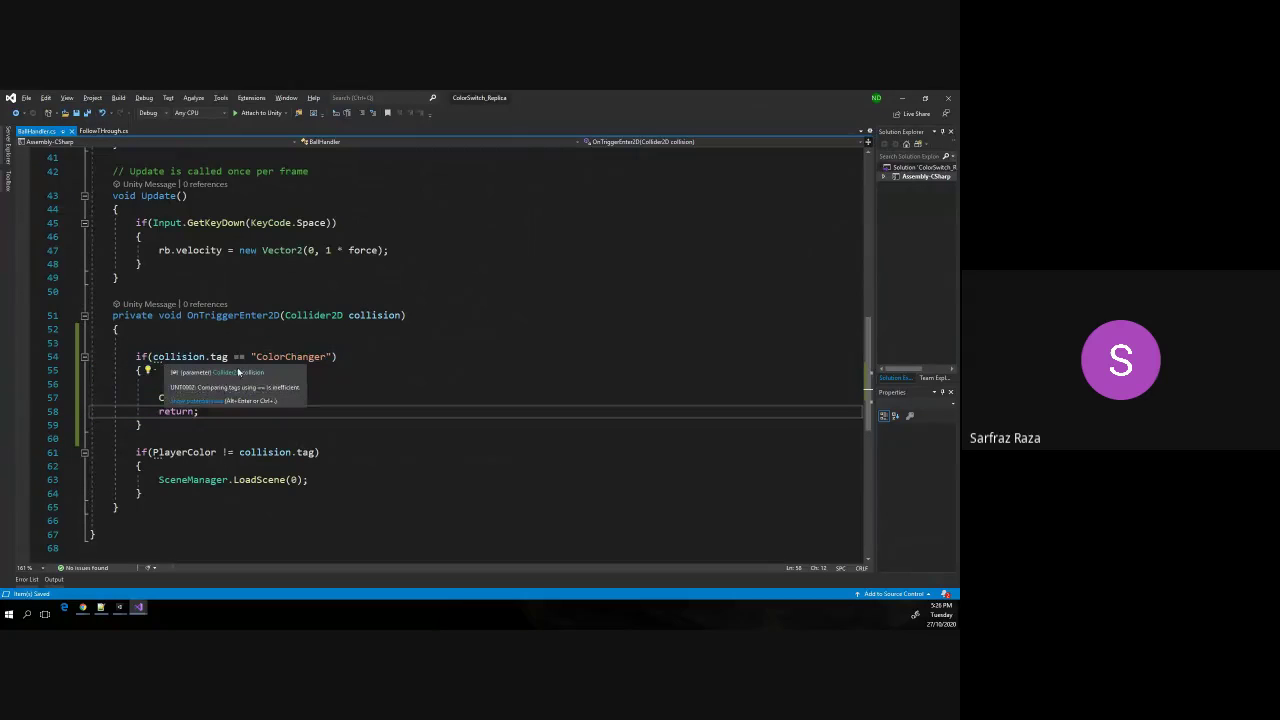
double_click(285, 356)
left_click_drag(158, 398, 283, 399)
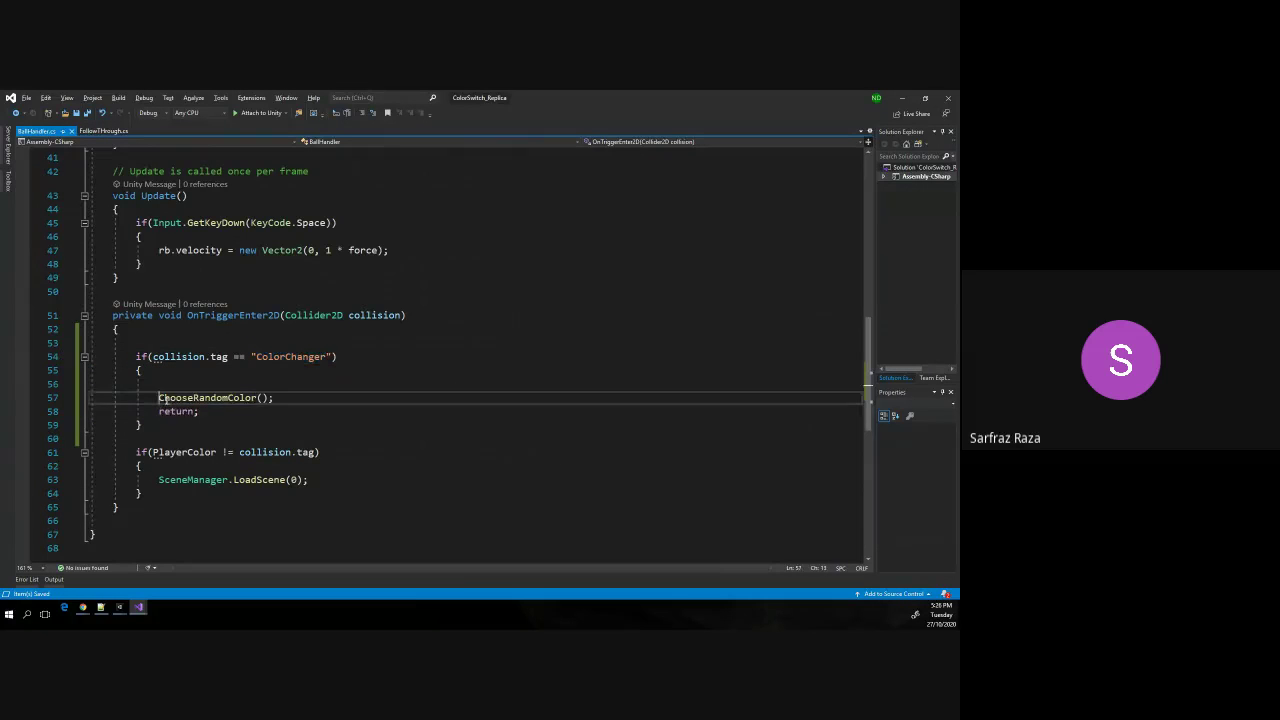
left_click(291, 382)
key("Delete")
left_click_drag(160, 383, 276, 383)
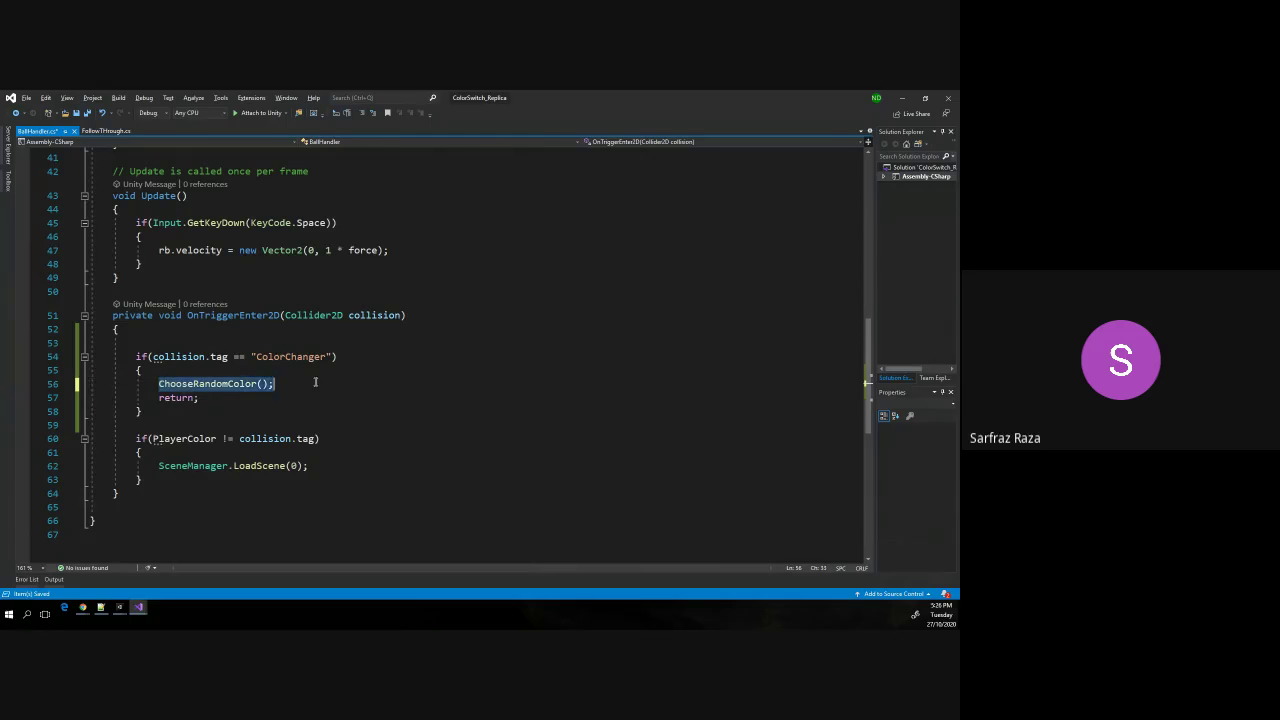
key("alt+Tab")
left_click(455, 120)
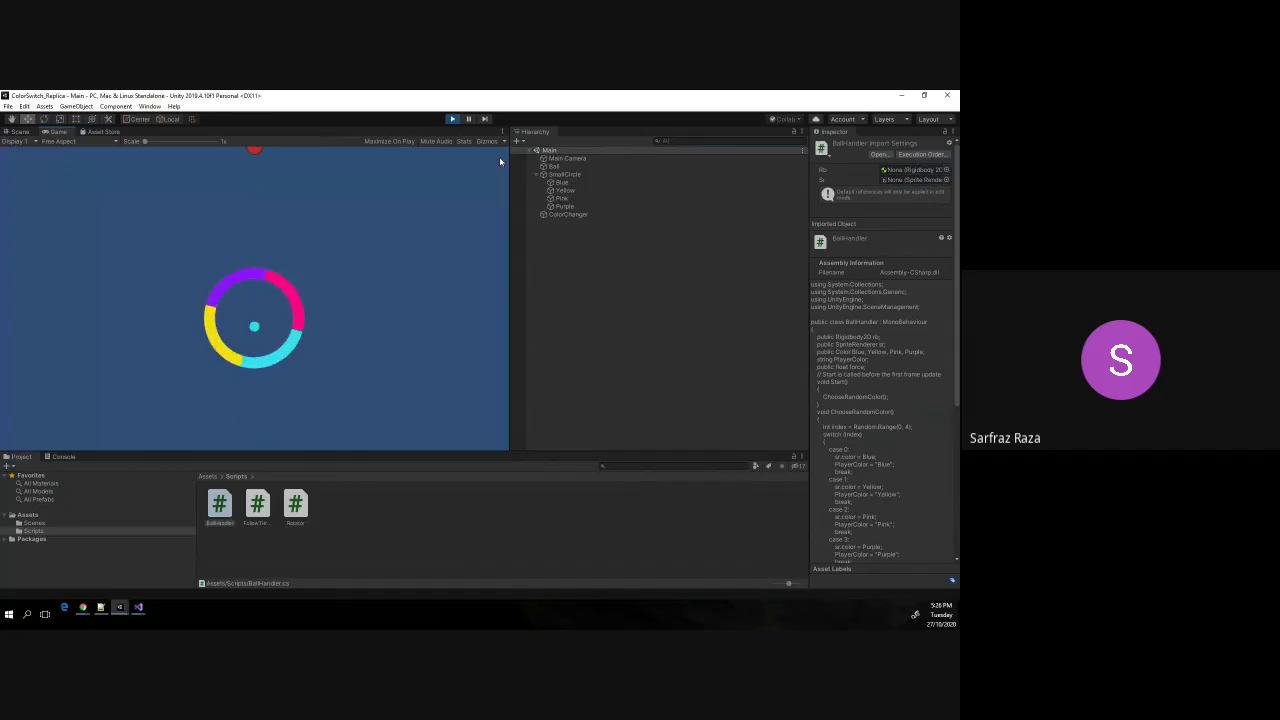
Jump the ball repeatedly through the colour changer, watching its colour switch, then stop the game.
left_click(500, 161)
left_click(500, 161)
left_click(500, 161)
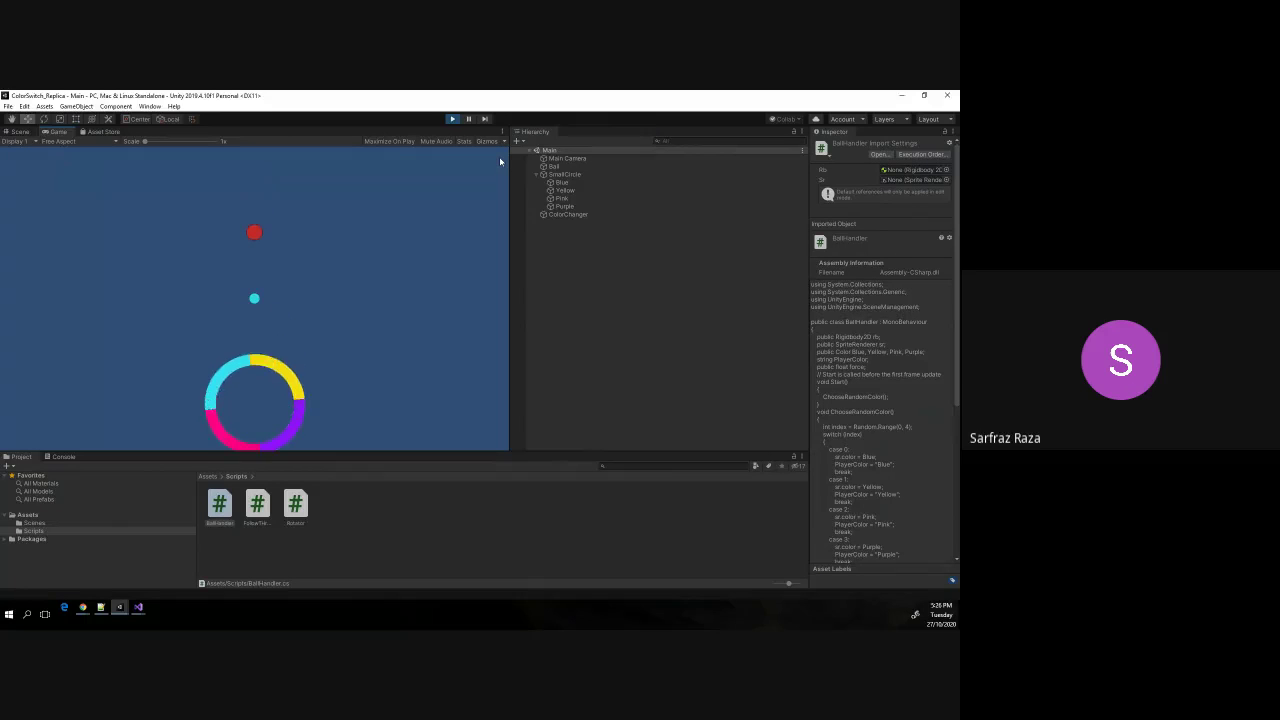
left_click(500, 161)
left_click(500, 161)
left_click(500, 161)
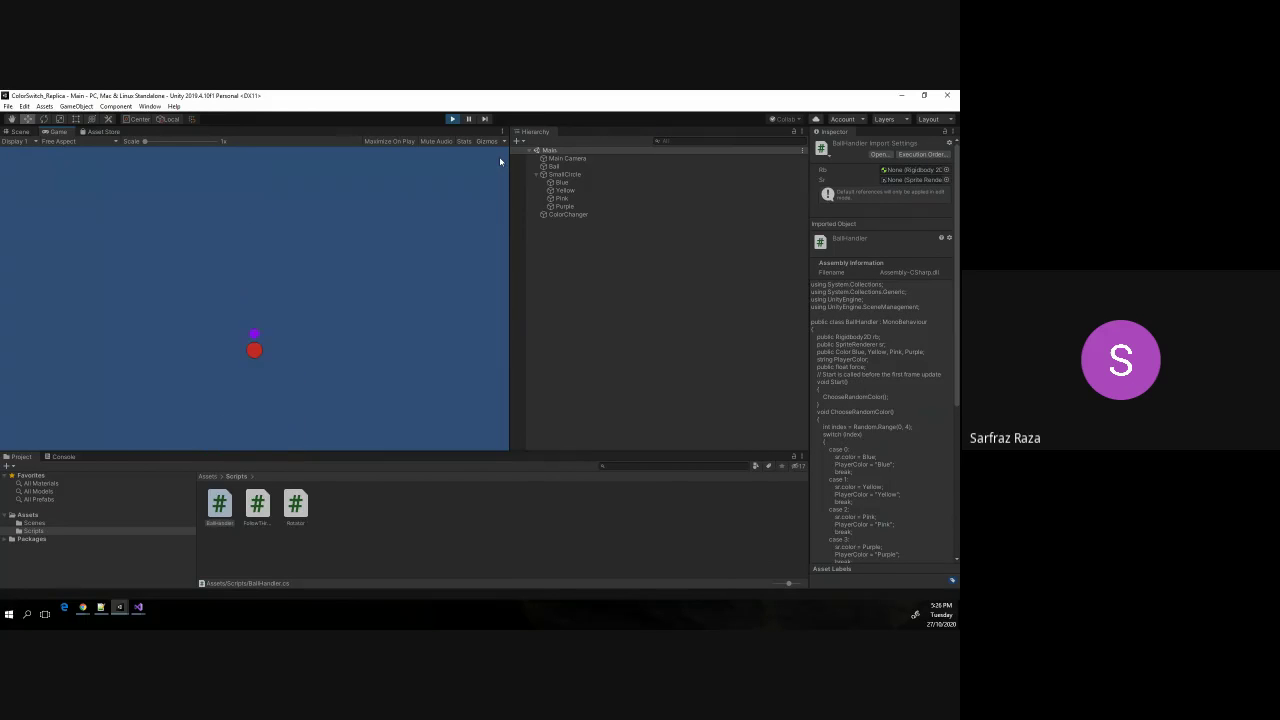
left_click(500, 161)
left_click(500, 161)
left_click(500, 161)
left_click(500, 161)
left_click(453, 118)
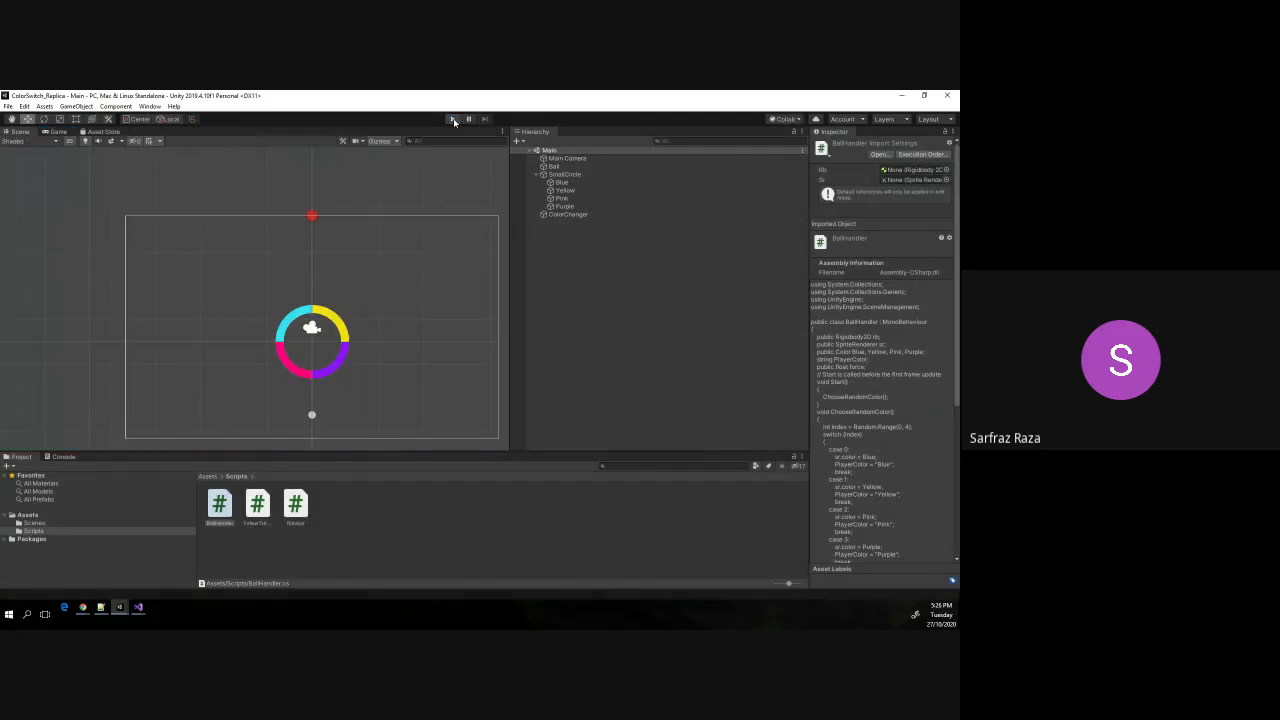
Add Destroy(collision); on a new line after the ChooseRandomColor call in the ColorChanger branch.
key("alt+Tab")
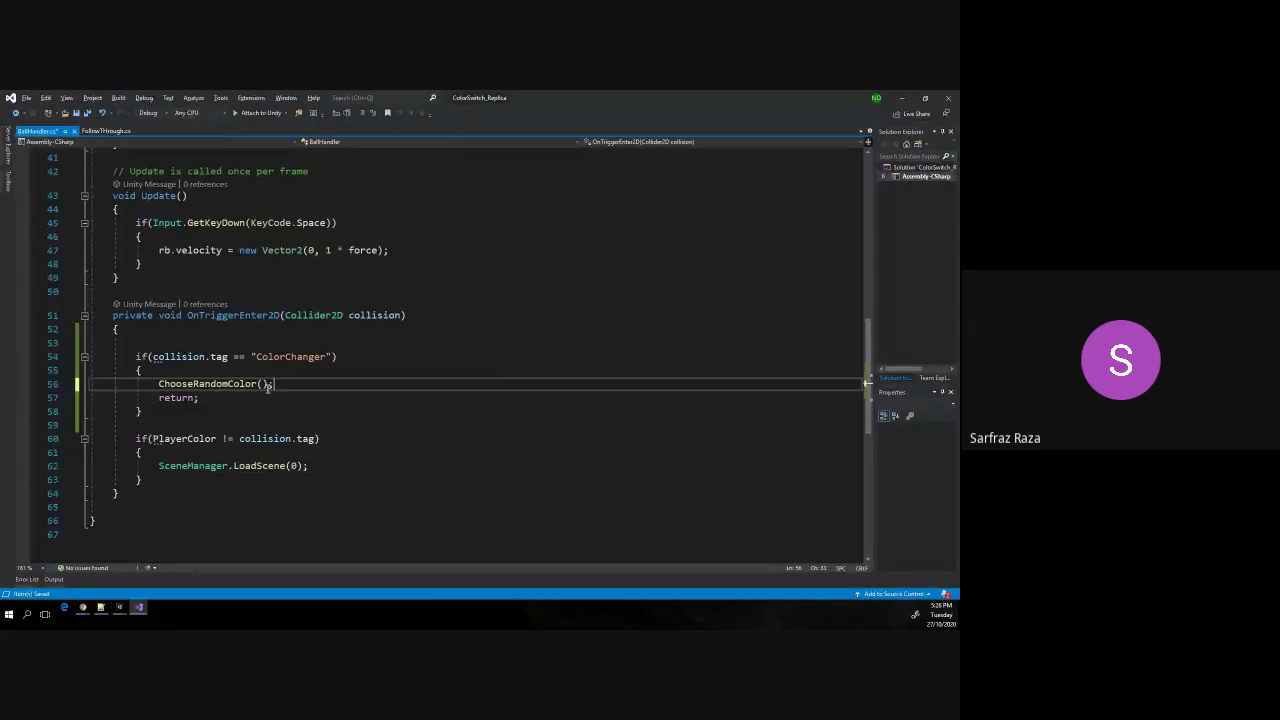
left_click(178, 357)
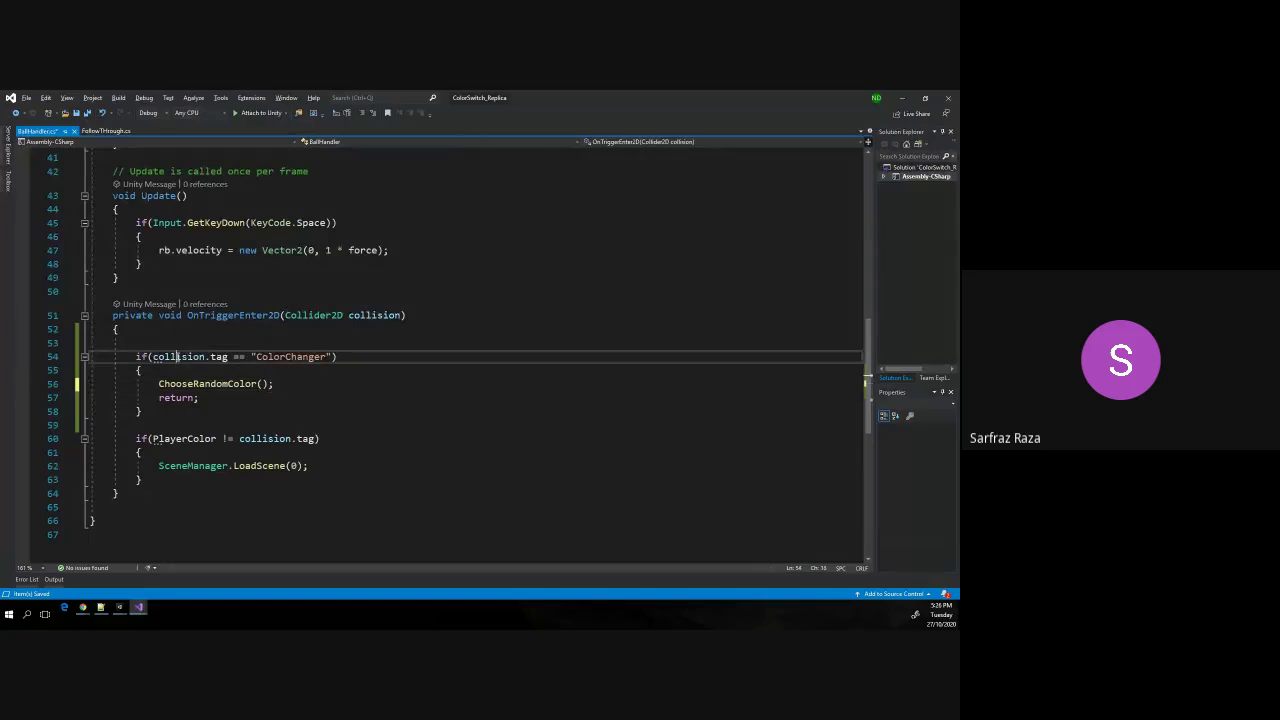
left_click(296, 385)
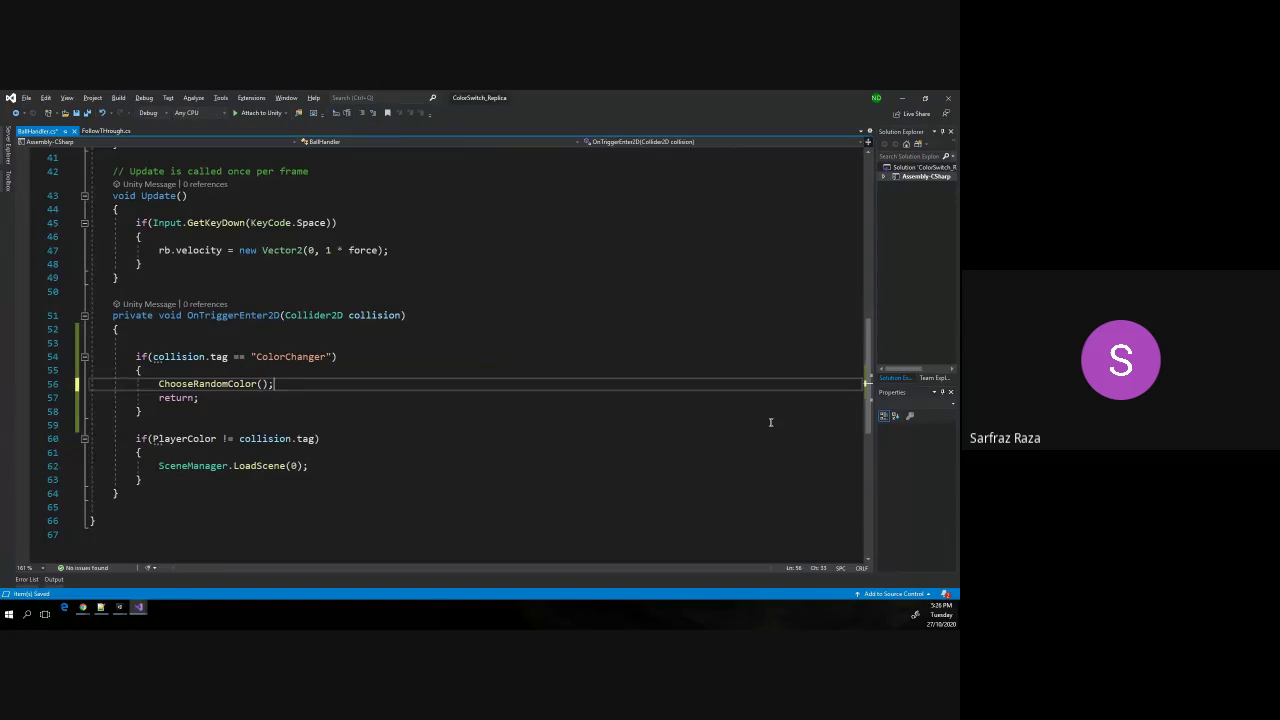
key("Return")
key("Return")
key("Up")
key("Return")
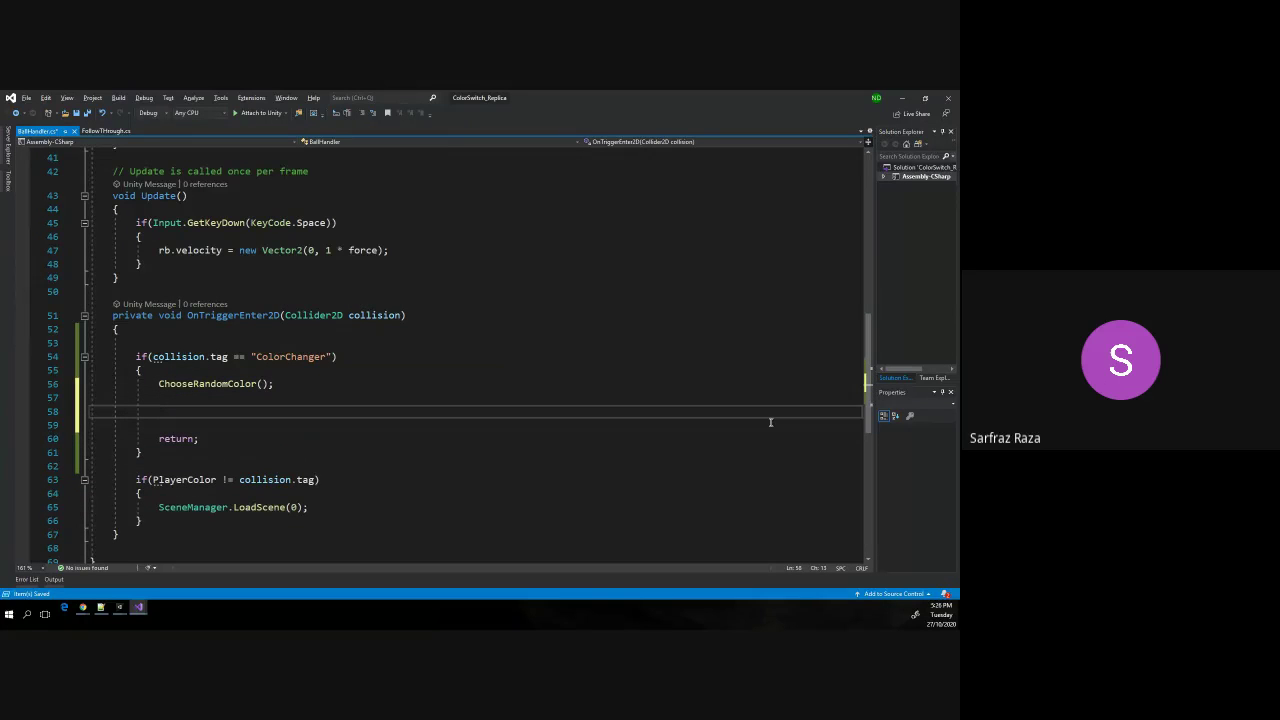
type("Destroy(")
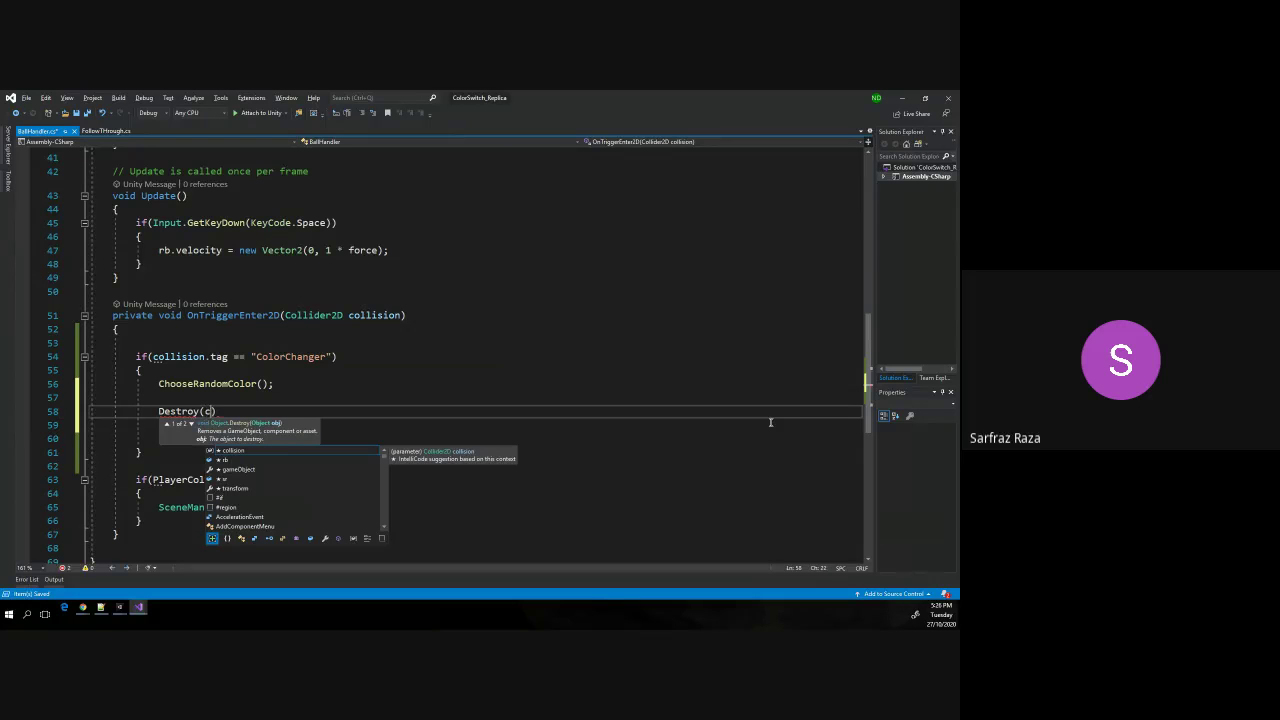
type("collis")
key("Tab")
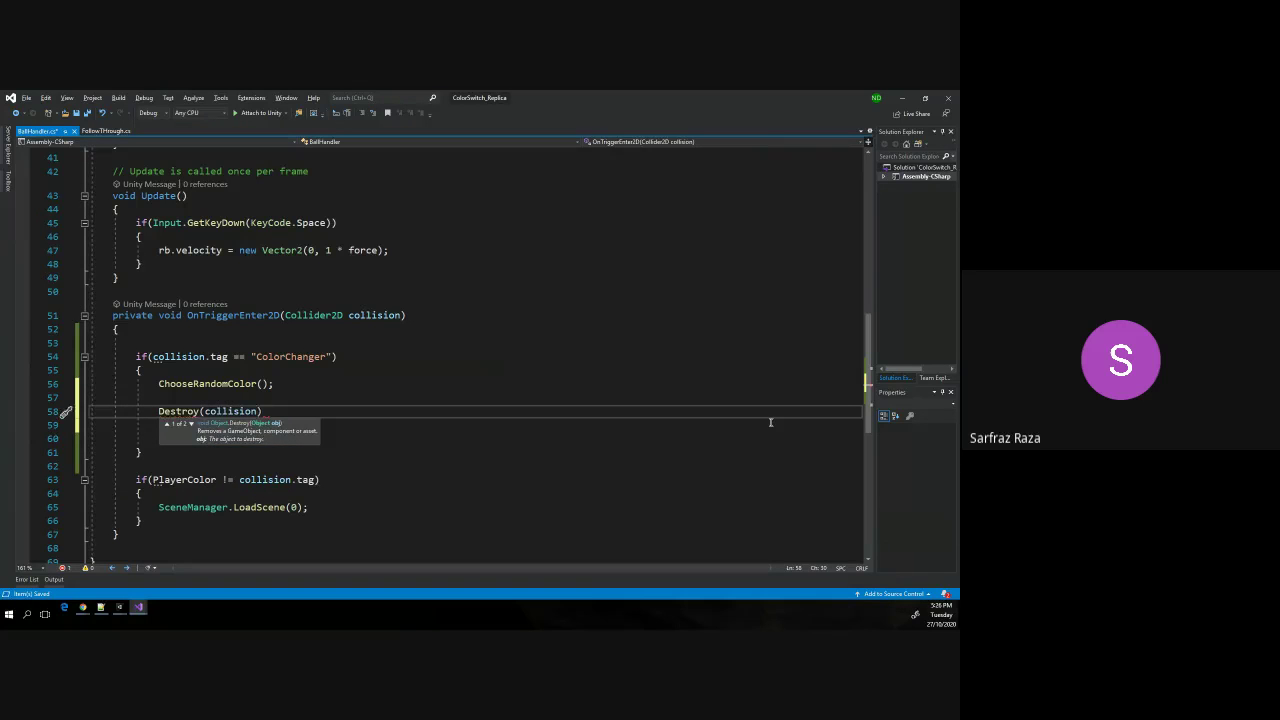
type(");")
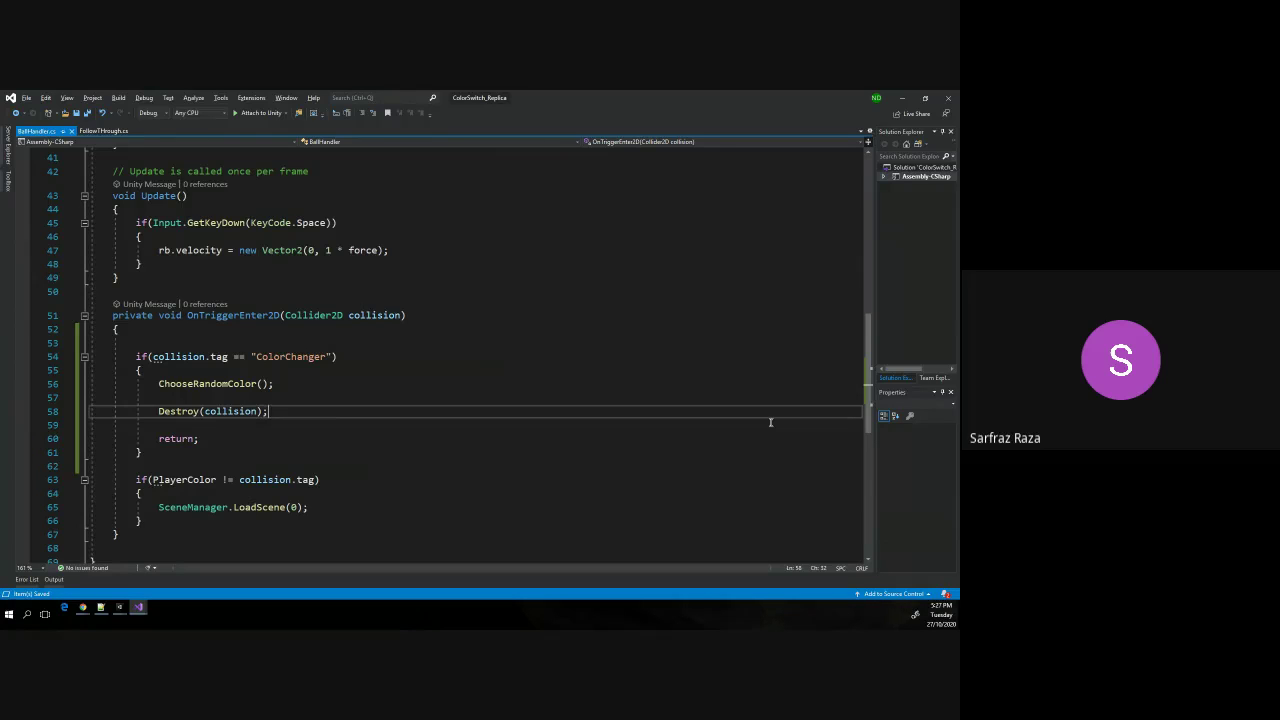
Review the Destroy statement against the OnTriggerEnter2D signature, then inspect ColorChanger's components in Unity.
key("shift+Home")
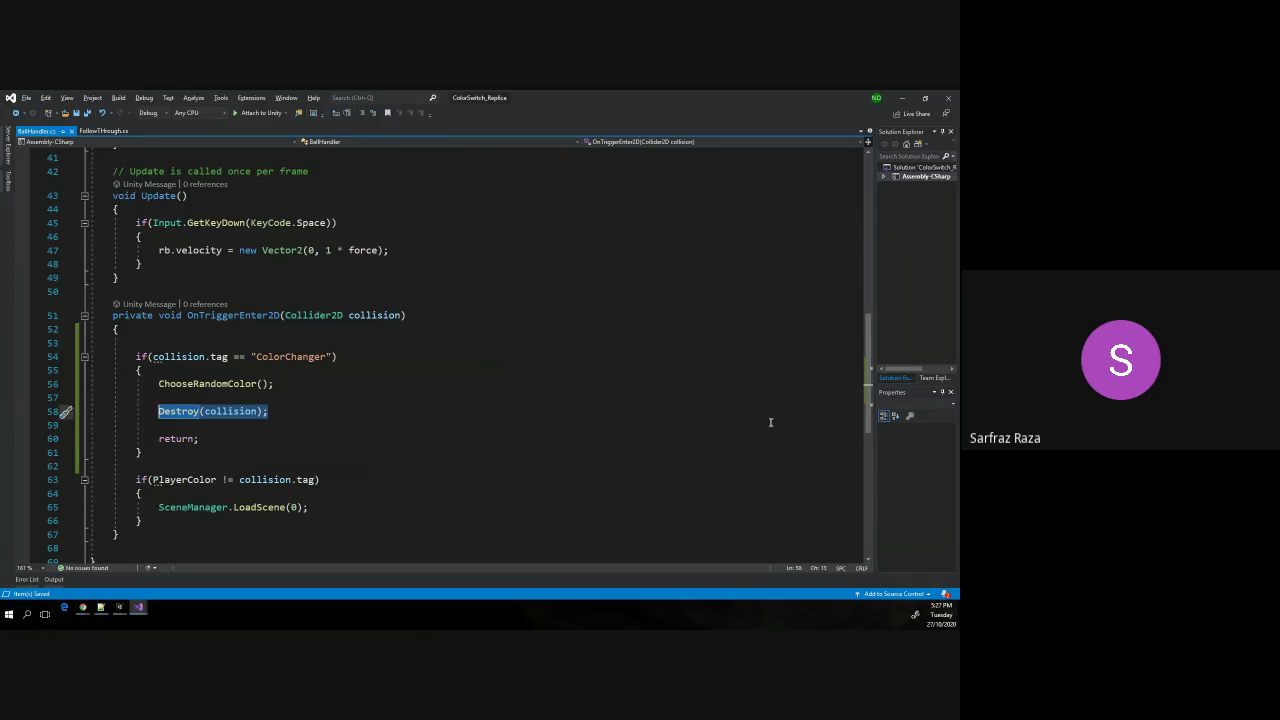
double_click(227, 413)
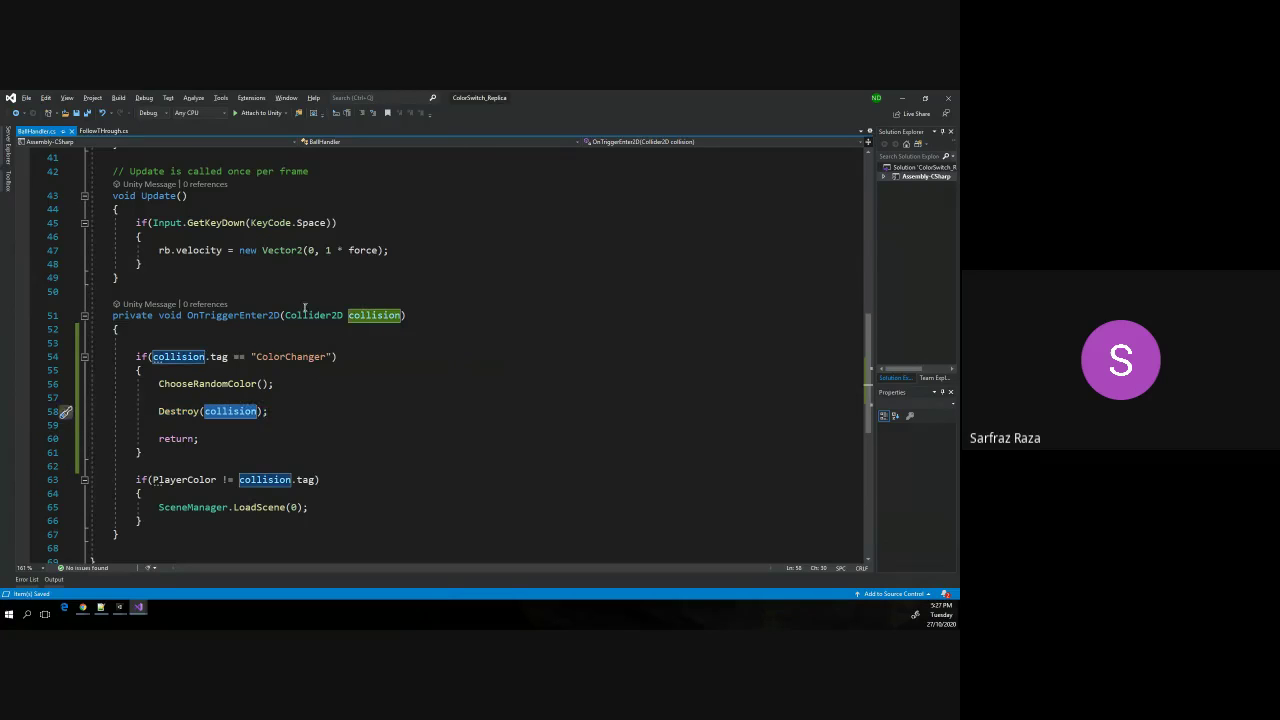
left_click_drag(285, 316, 401, 318)
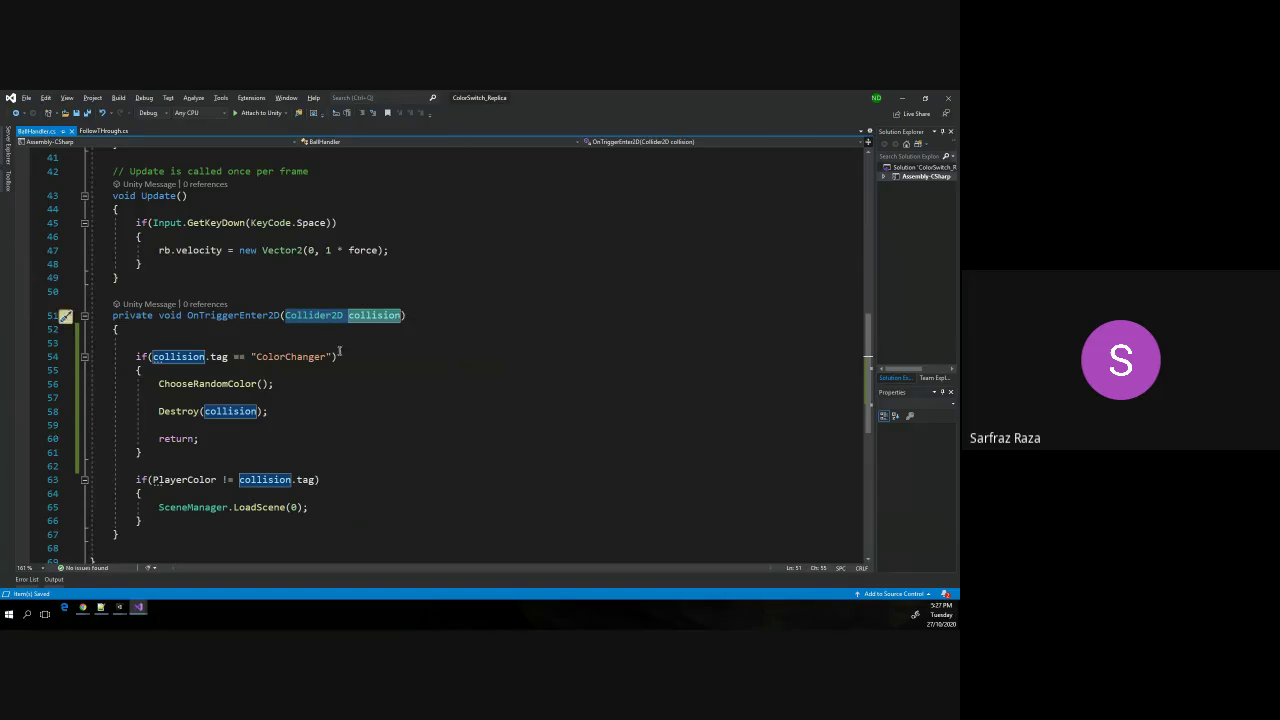
triple_click(312, 316)
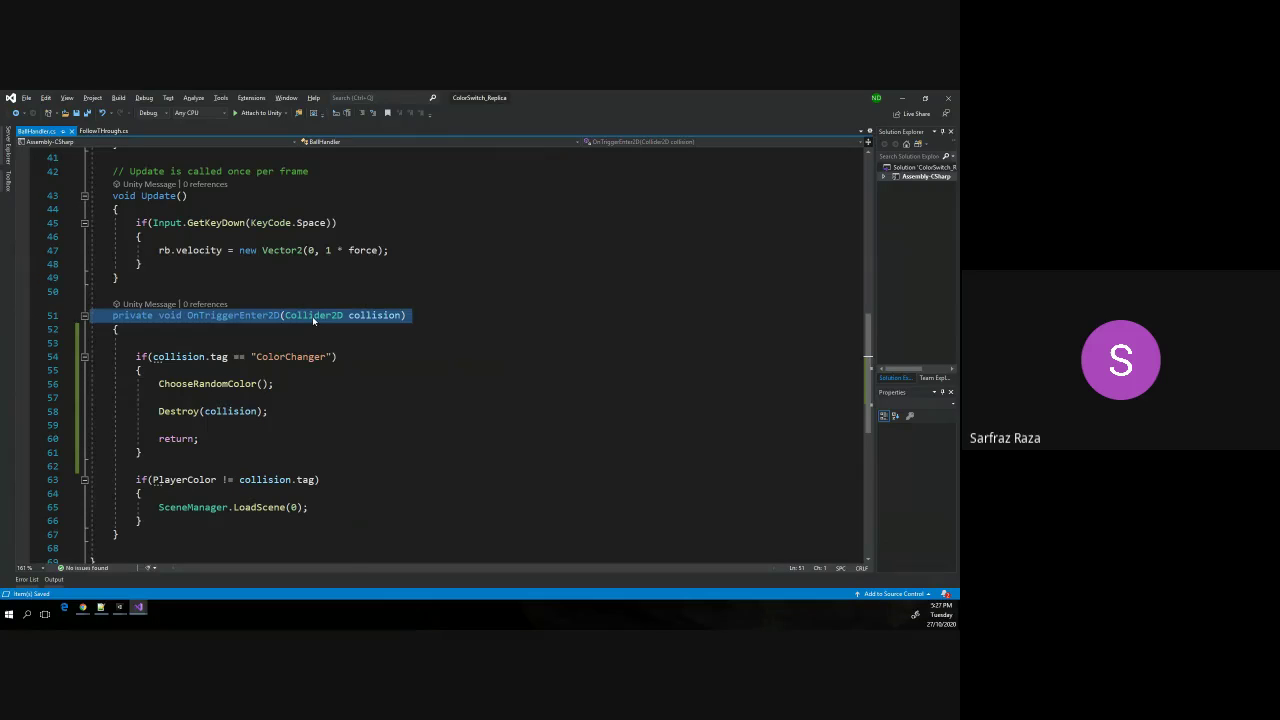
key("alt+Tab")
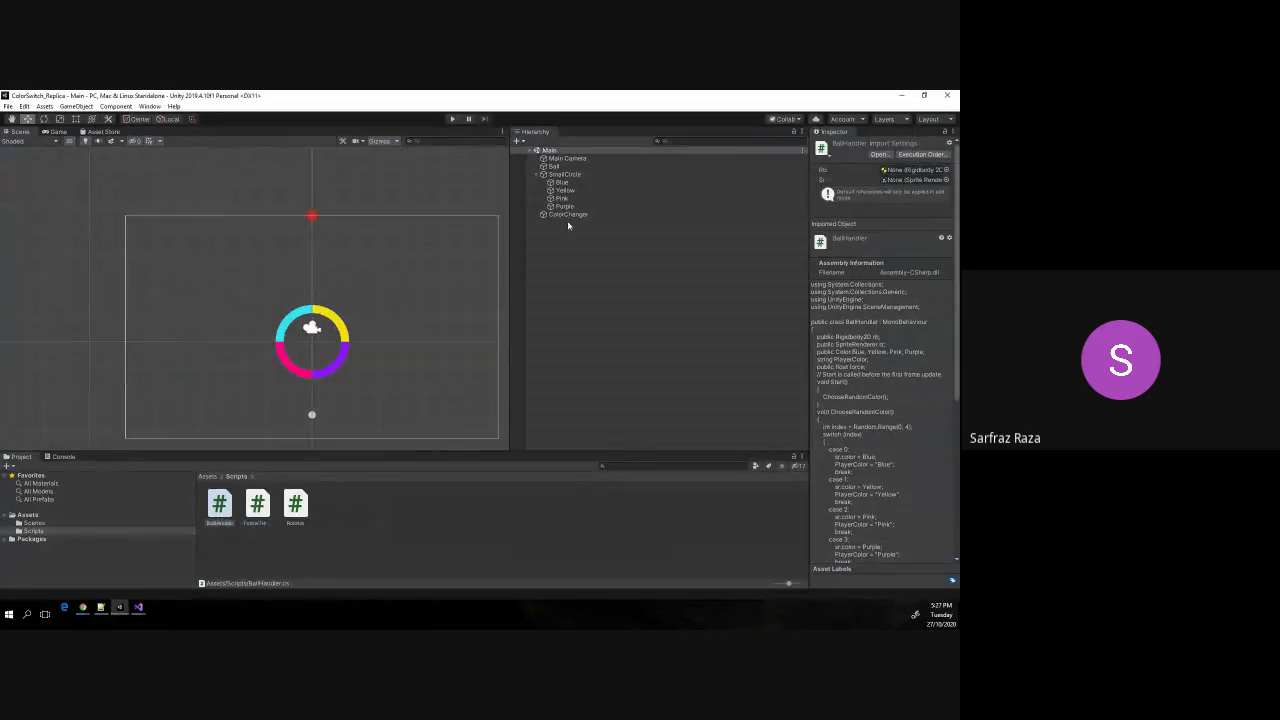
left_click(567, 214)
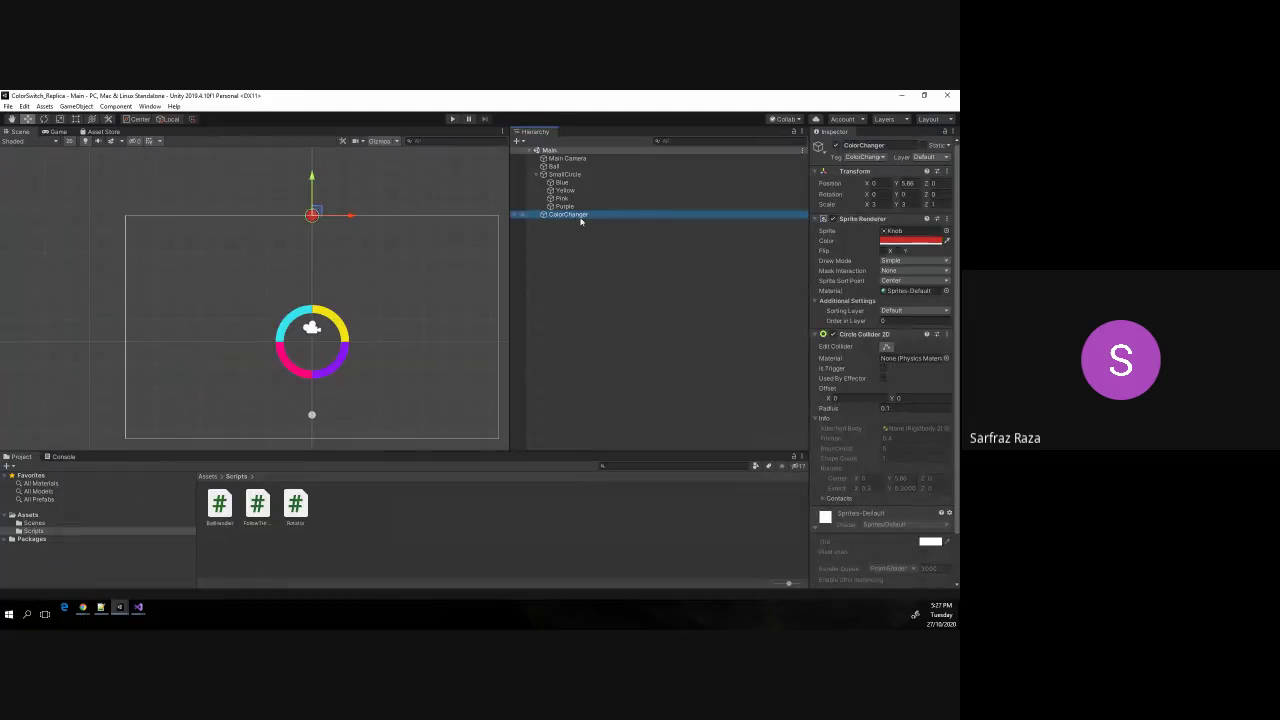
Recheck Destroy(collision); against the Collider2D collision parameter, then return to Unity.
key("alt+Tab")
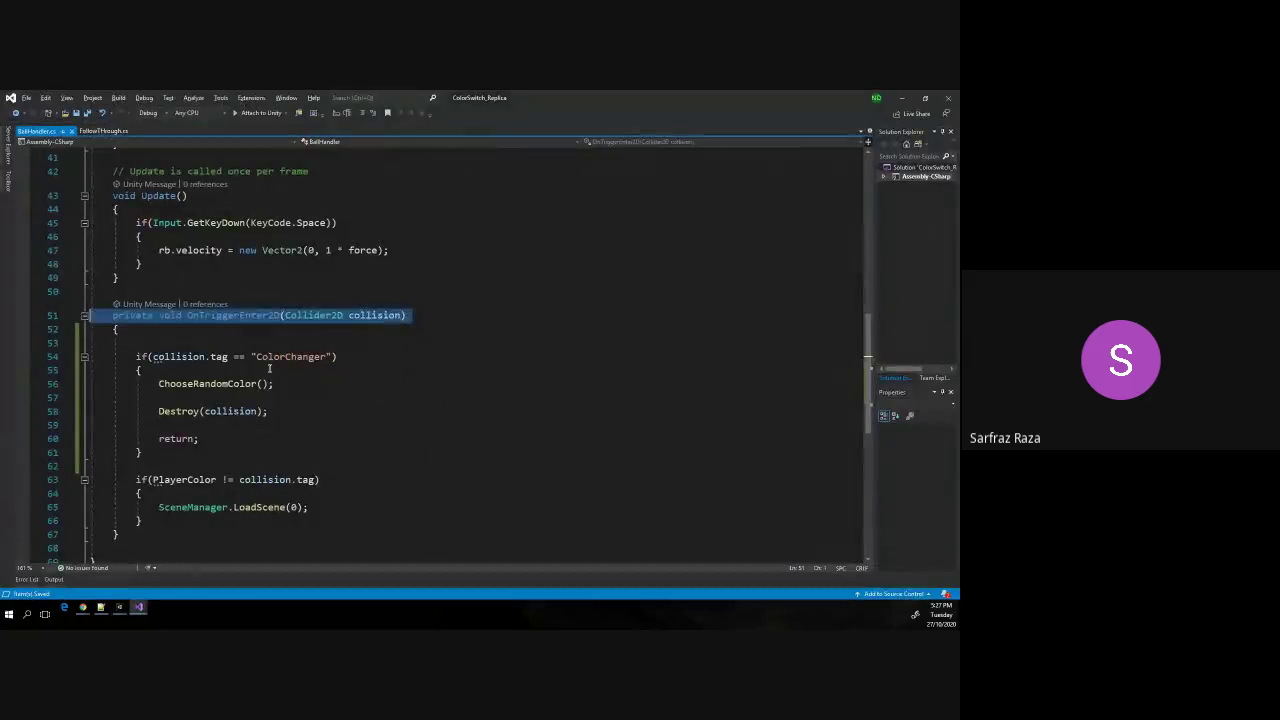
left_click(235, 410)
left_click_drag(157, 411, 270, 409)
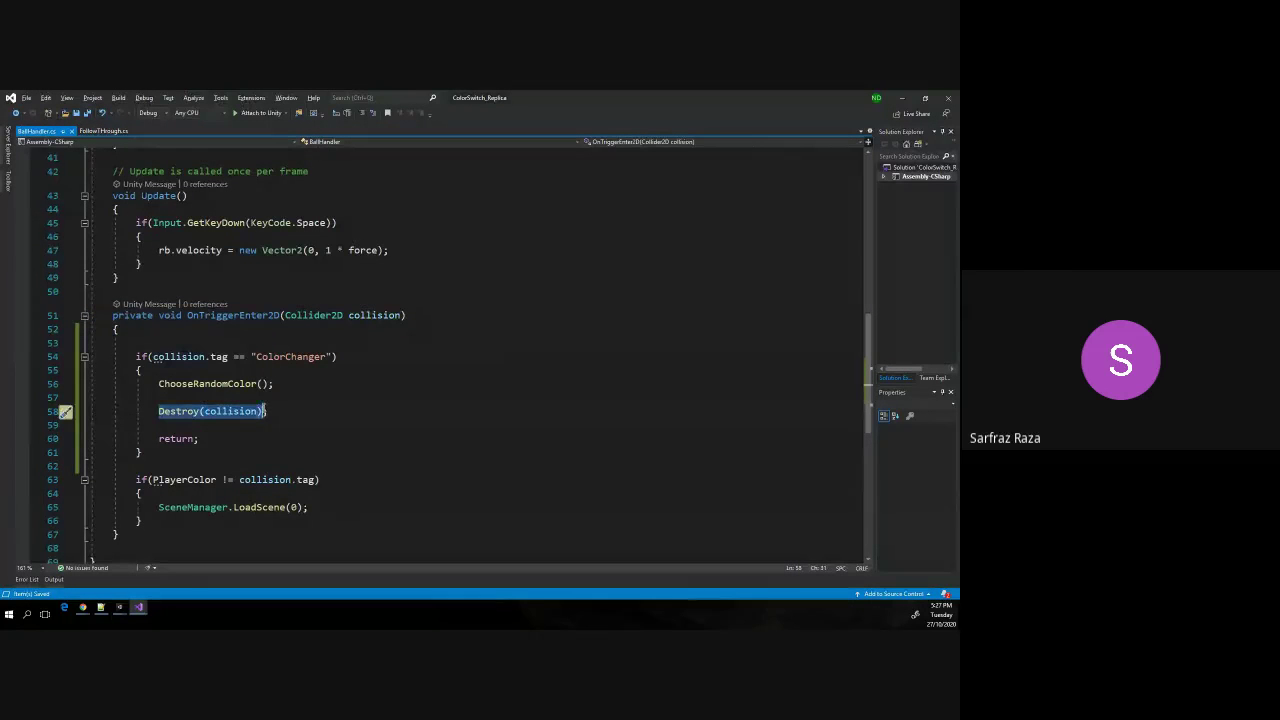
double_click(372, 315)
double_click(308, 315)
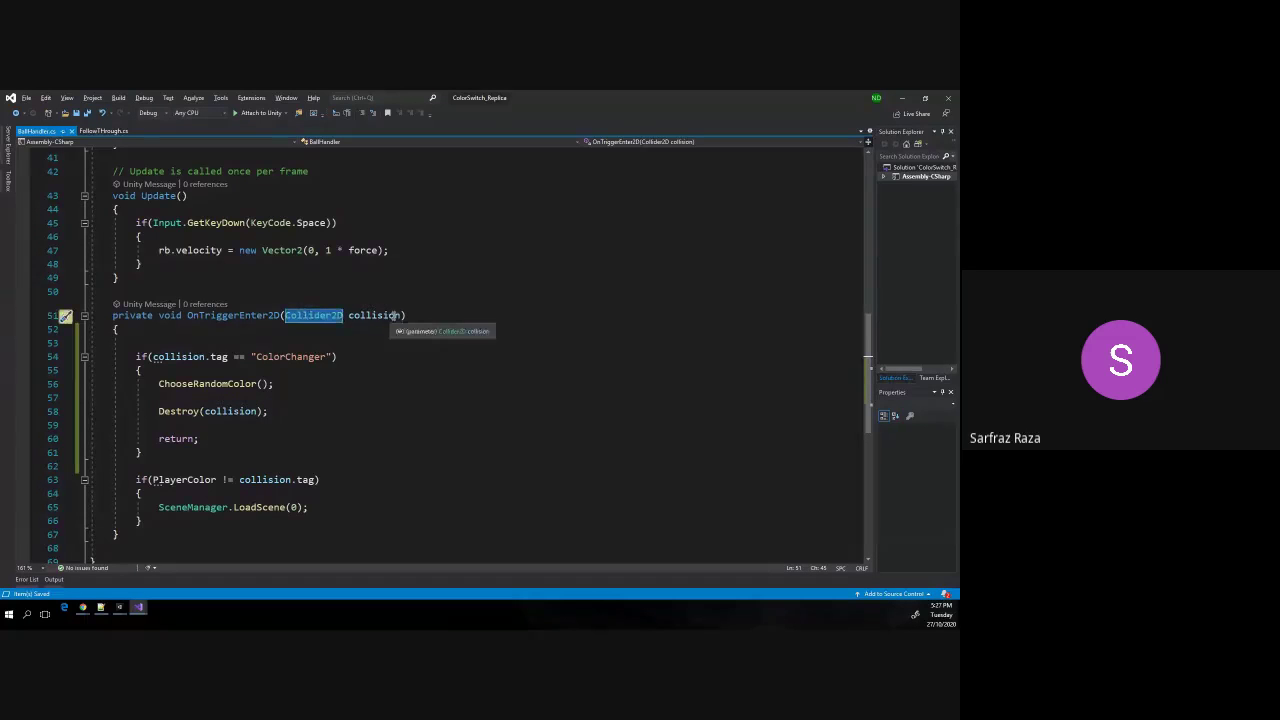
key("alt+Tab")
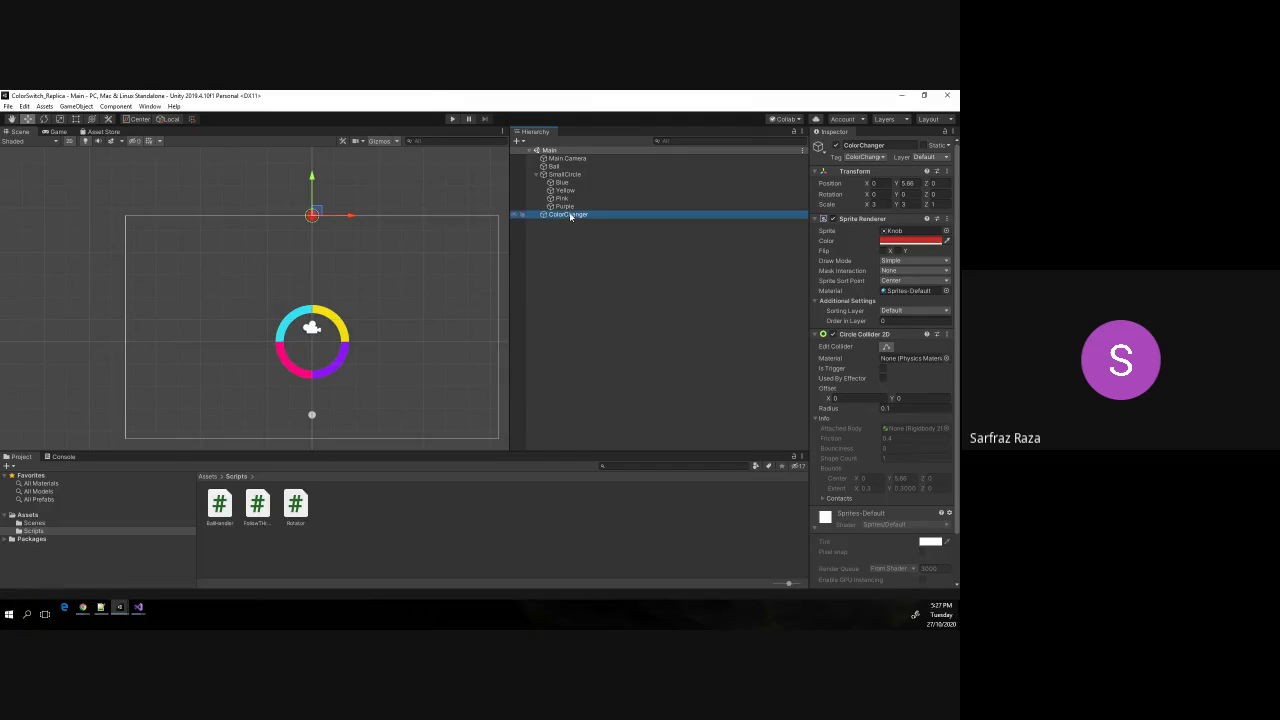
left_click(452, 119)
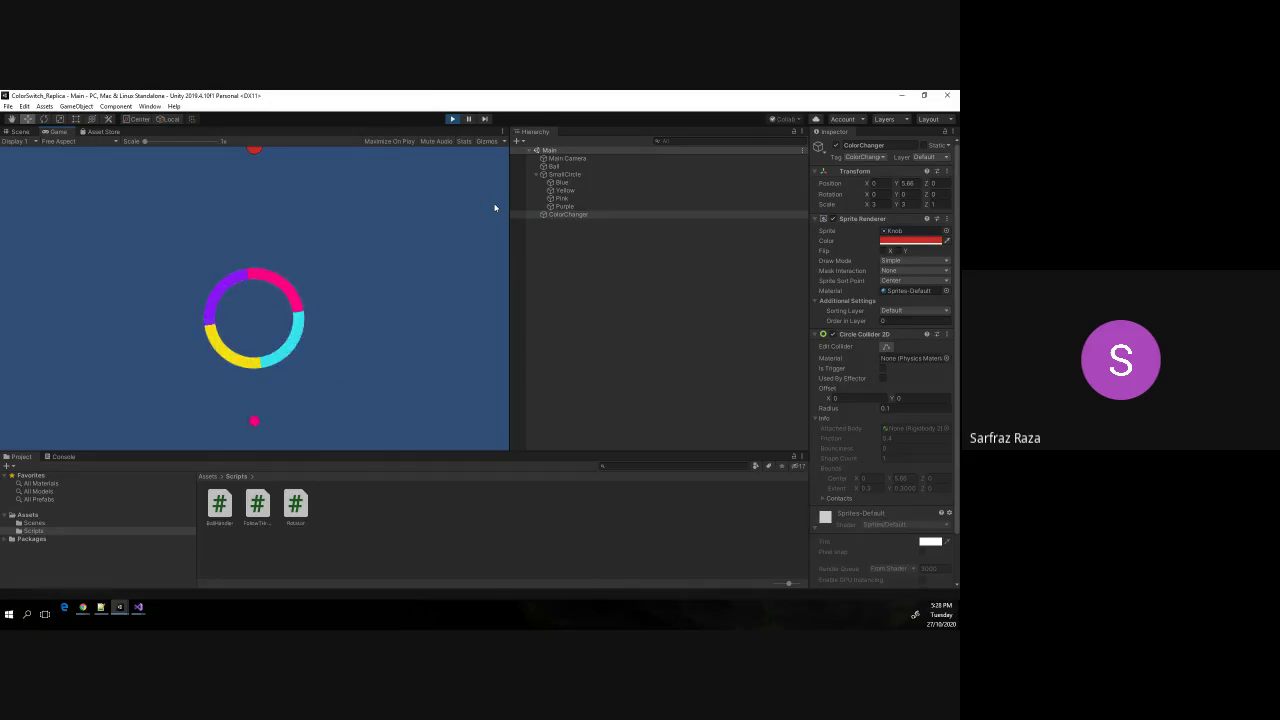
left_click(494, 208)
left_click(494, 208)
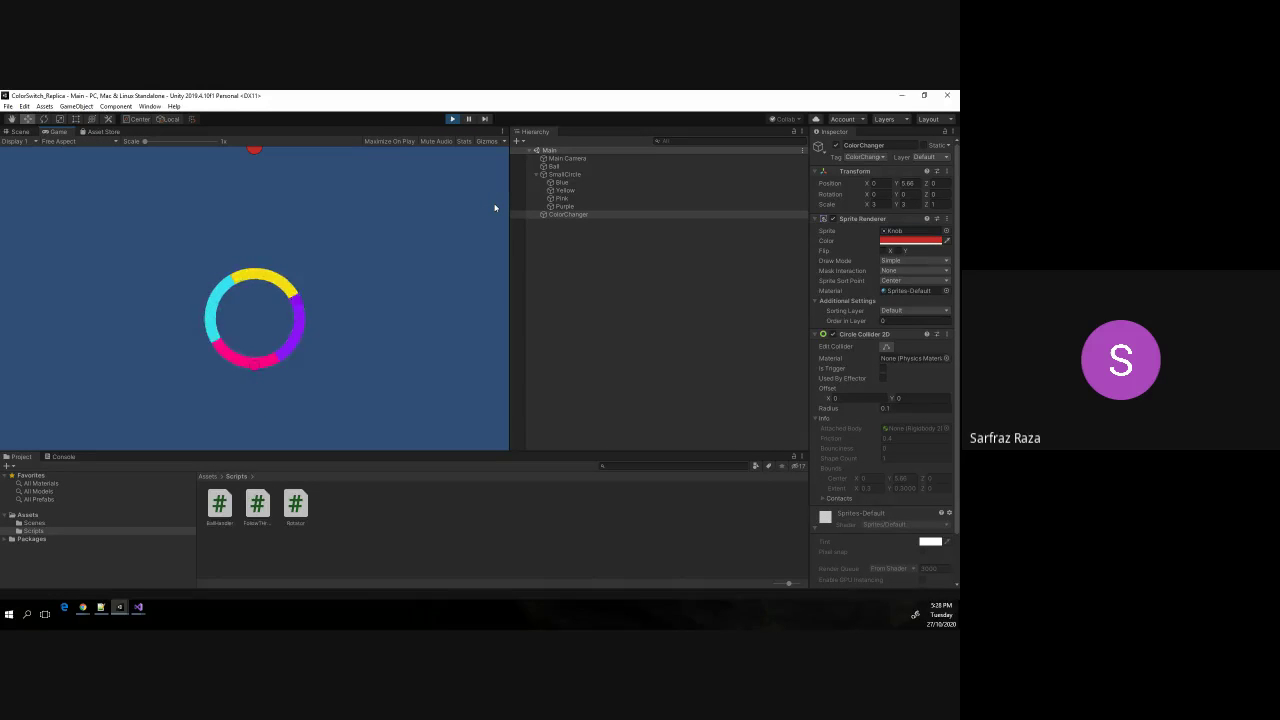
left_click(494, 208)
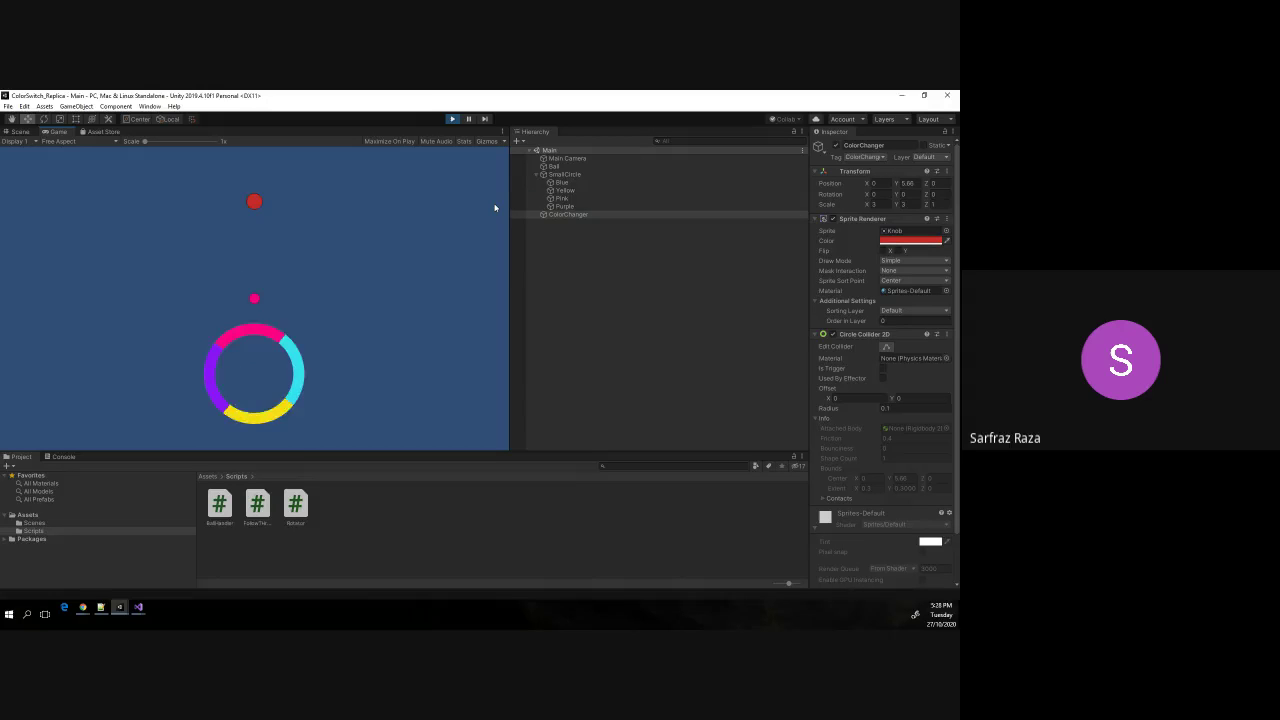
left_click(494, 208)
left_click(494, 208)
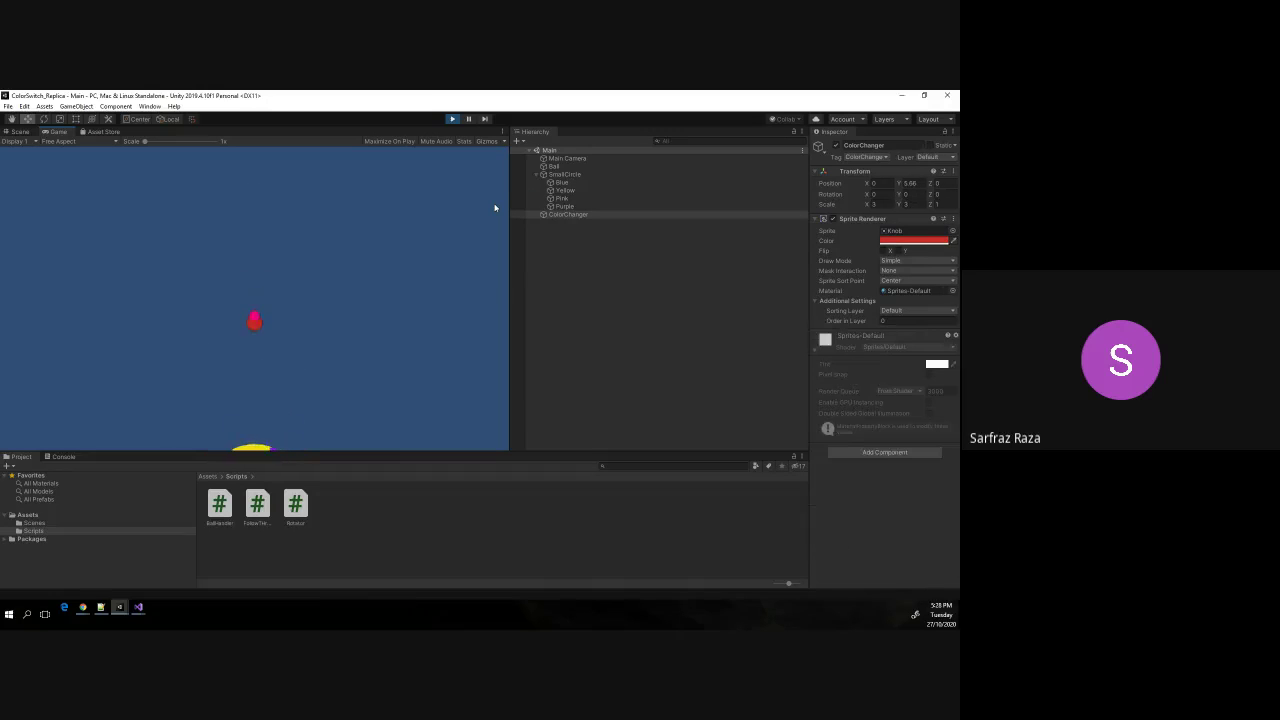
left_click(492, 208)
left_click(452, 118)
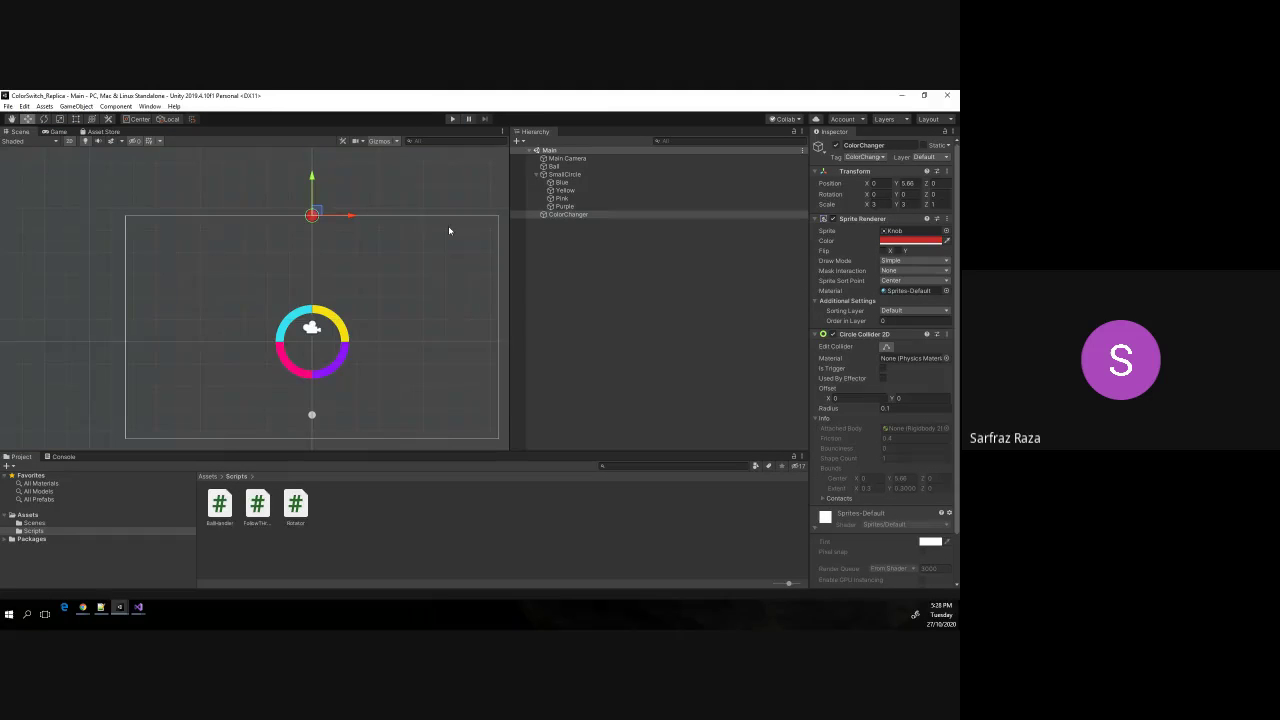
Change line 58 to Destroy(collision.gameObject); and save the BallHandler script.
key("alt+Tab")
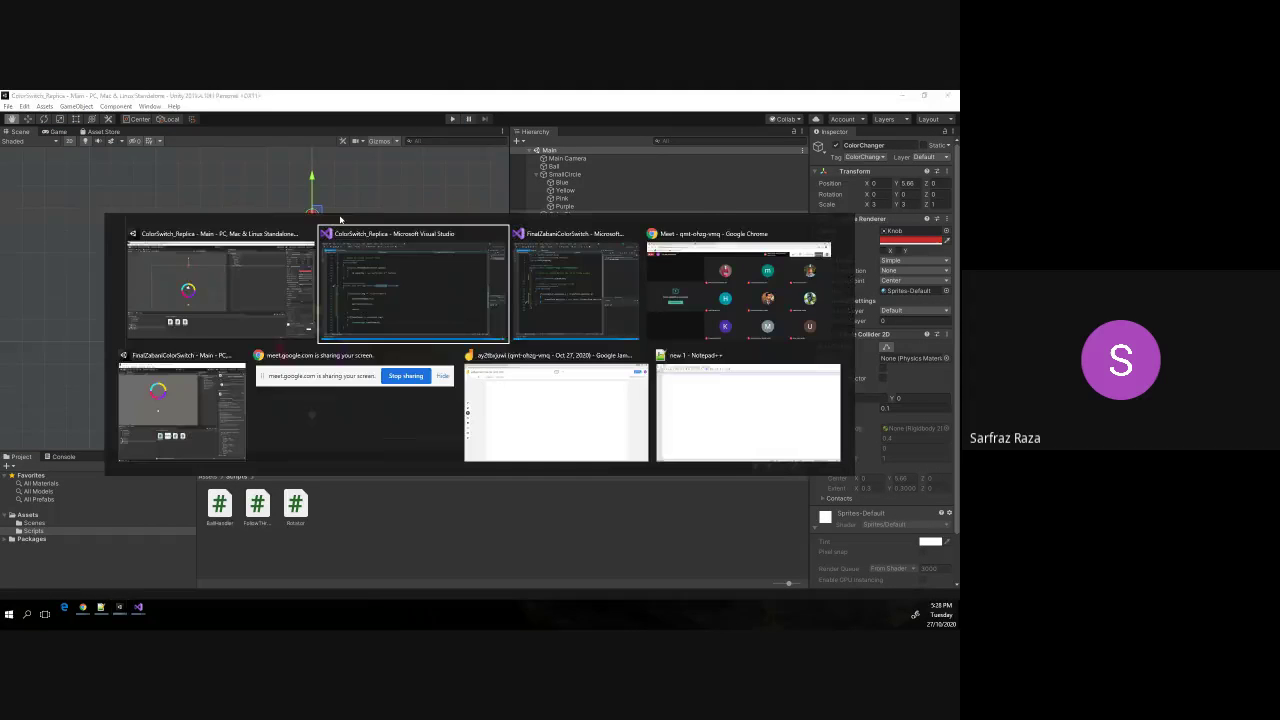
scroll(253, 372, "down", 1)
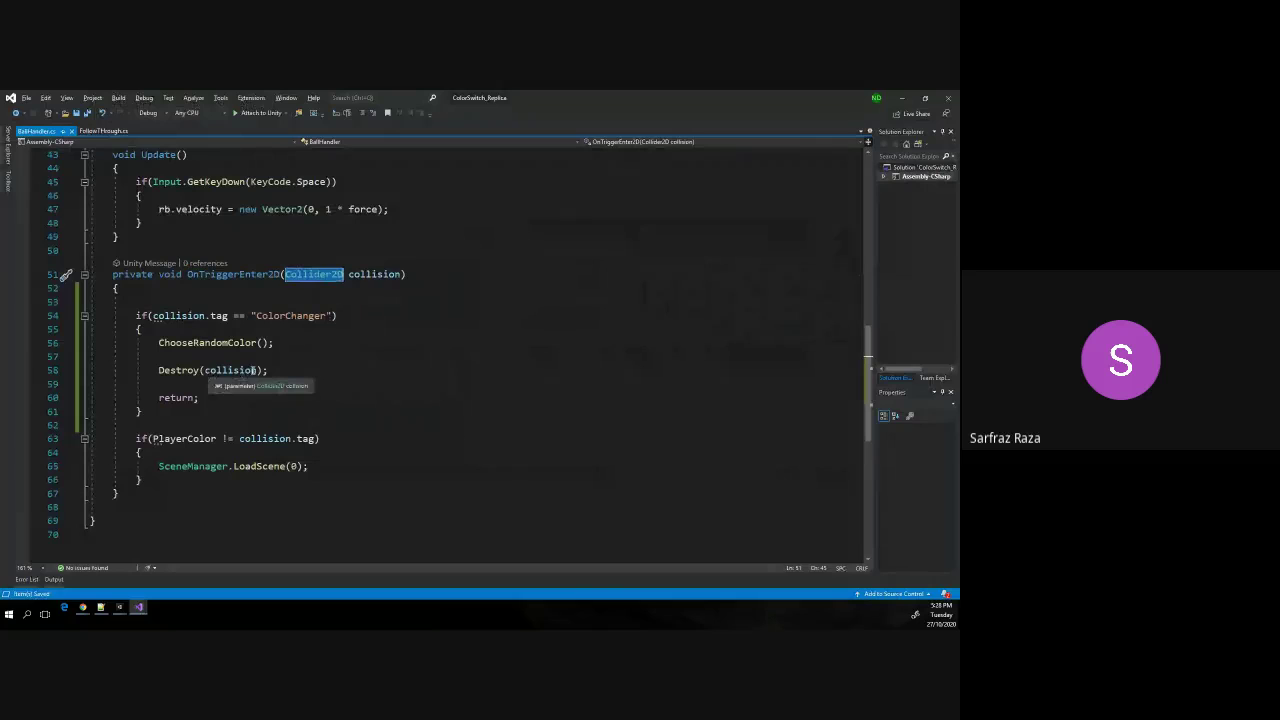
left_click(257, 370)
type(".")
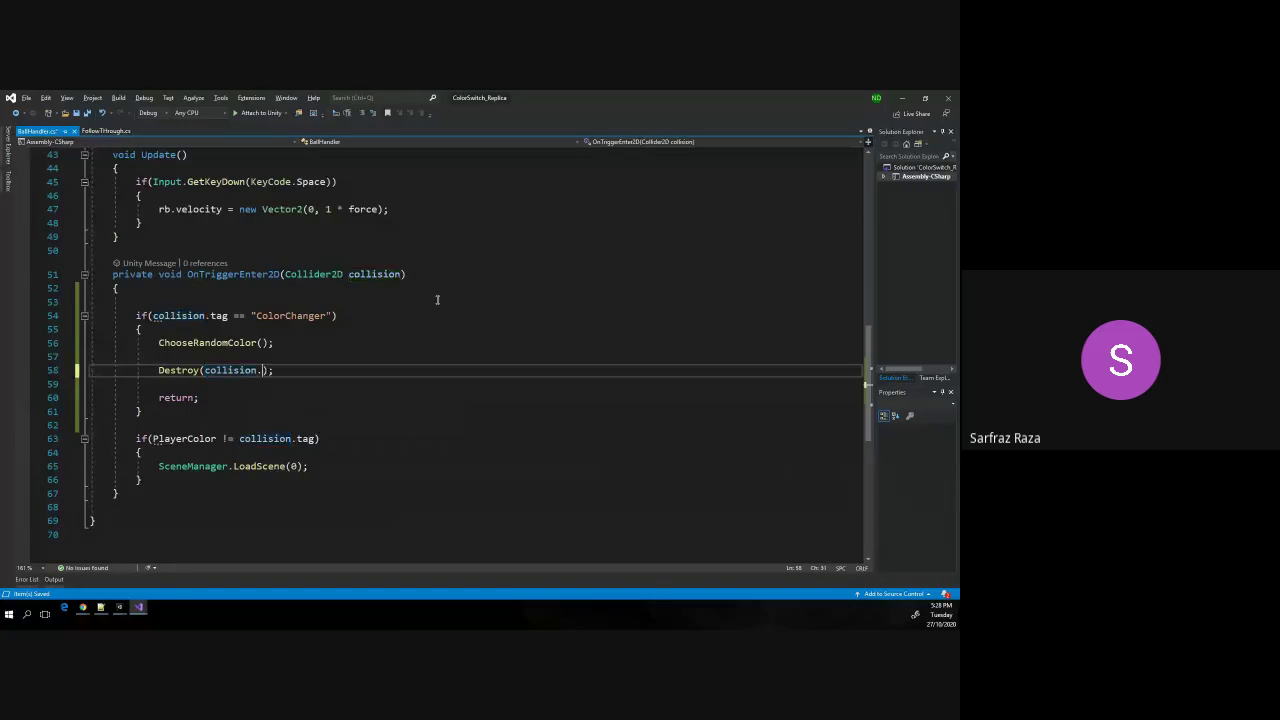
type("ga")
key("Tab")
key("ctrl+s")
key("End")
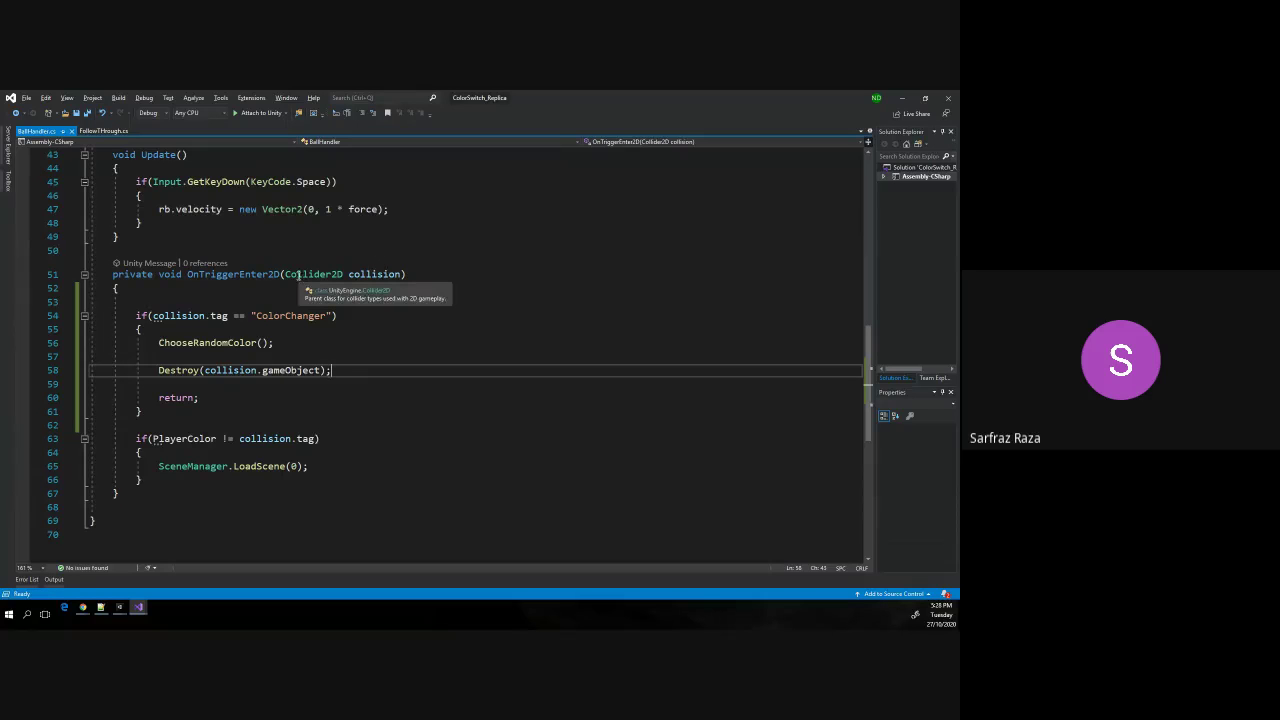
left_click_drag(286, 274, 398, 275)
Play-test in Unity, jumping the ball through the ring and colour changer, then stop.
key("alt+Tab")
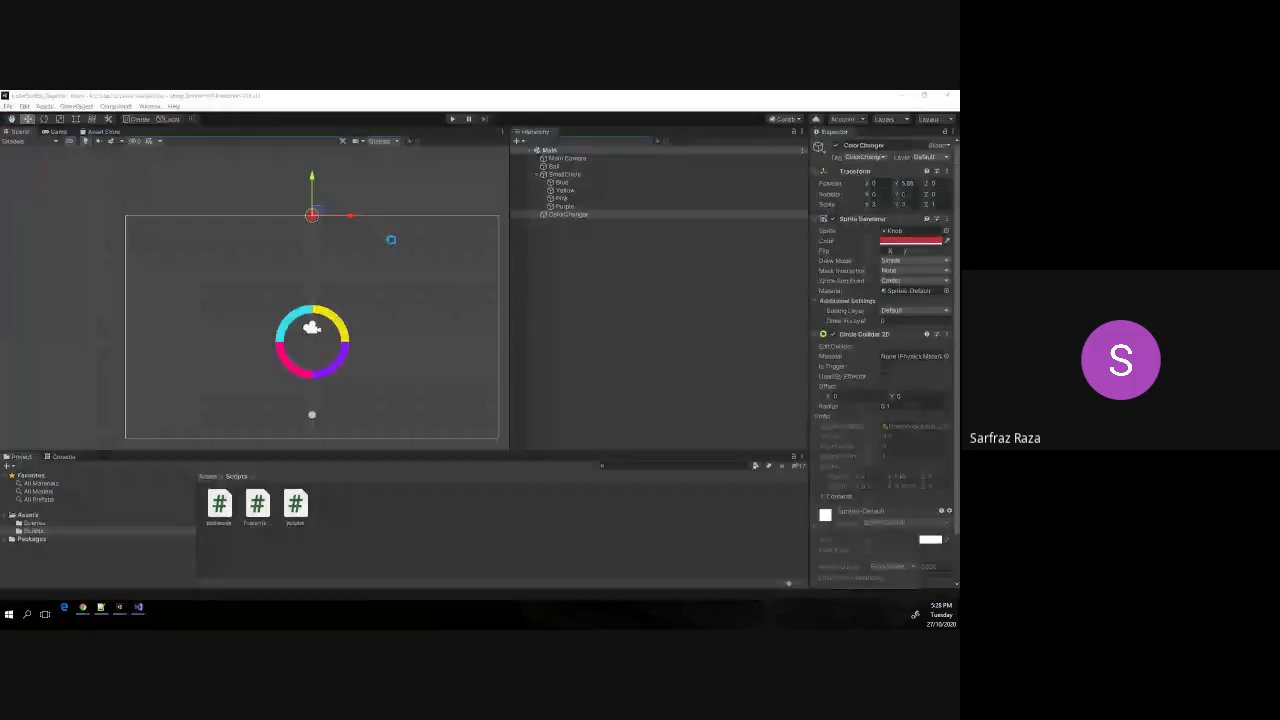
left_click(452, 119)
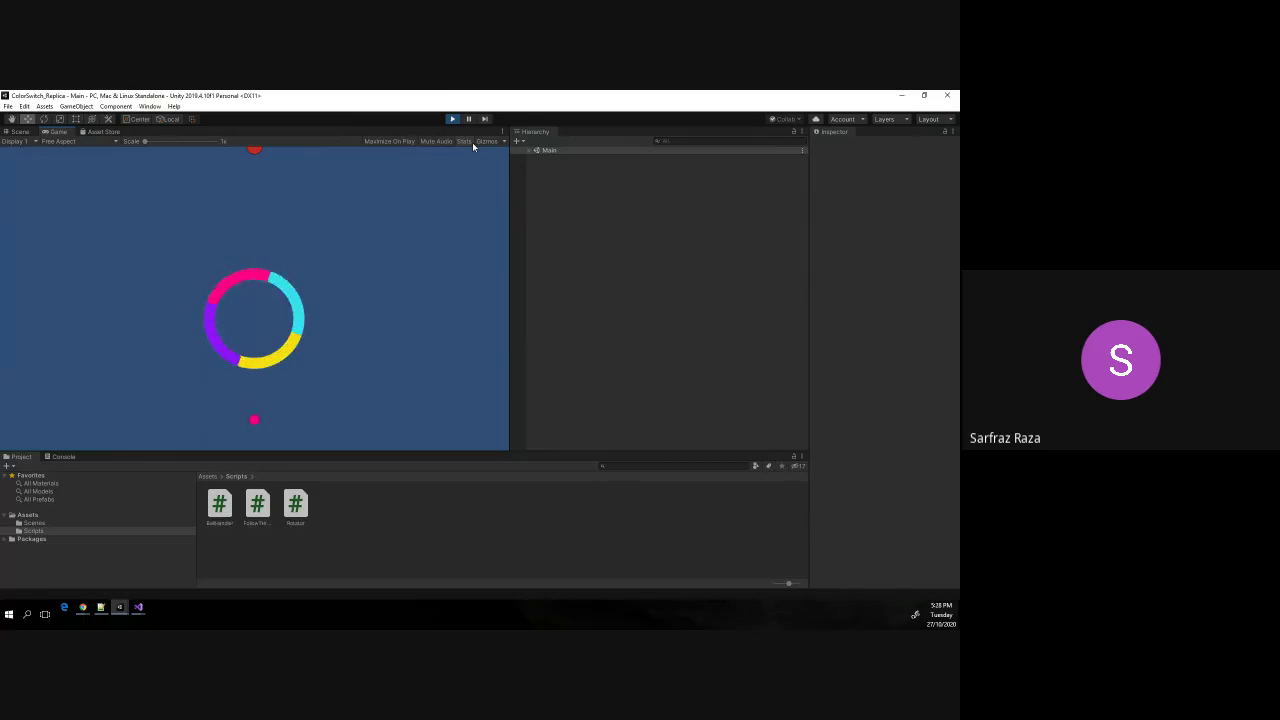
key("space")
key("space")
key("space")
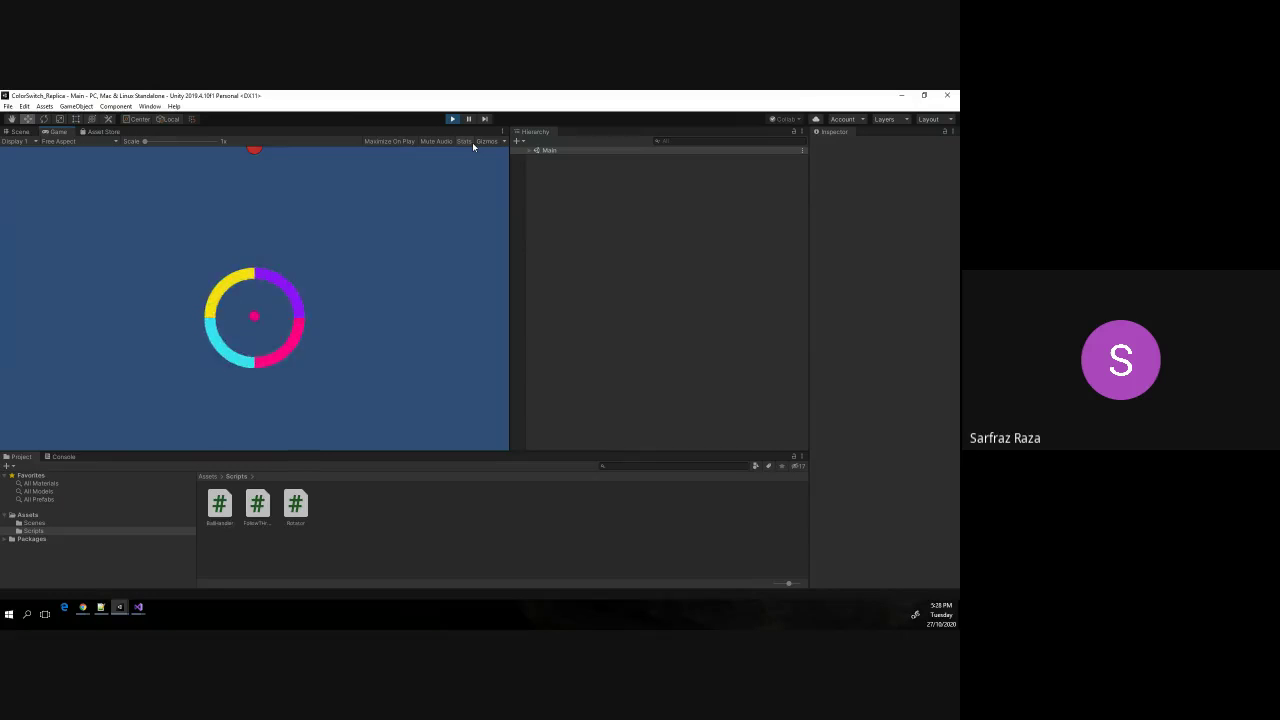
key("space")
key("space")
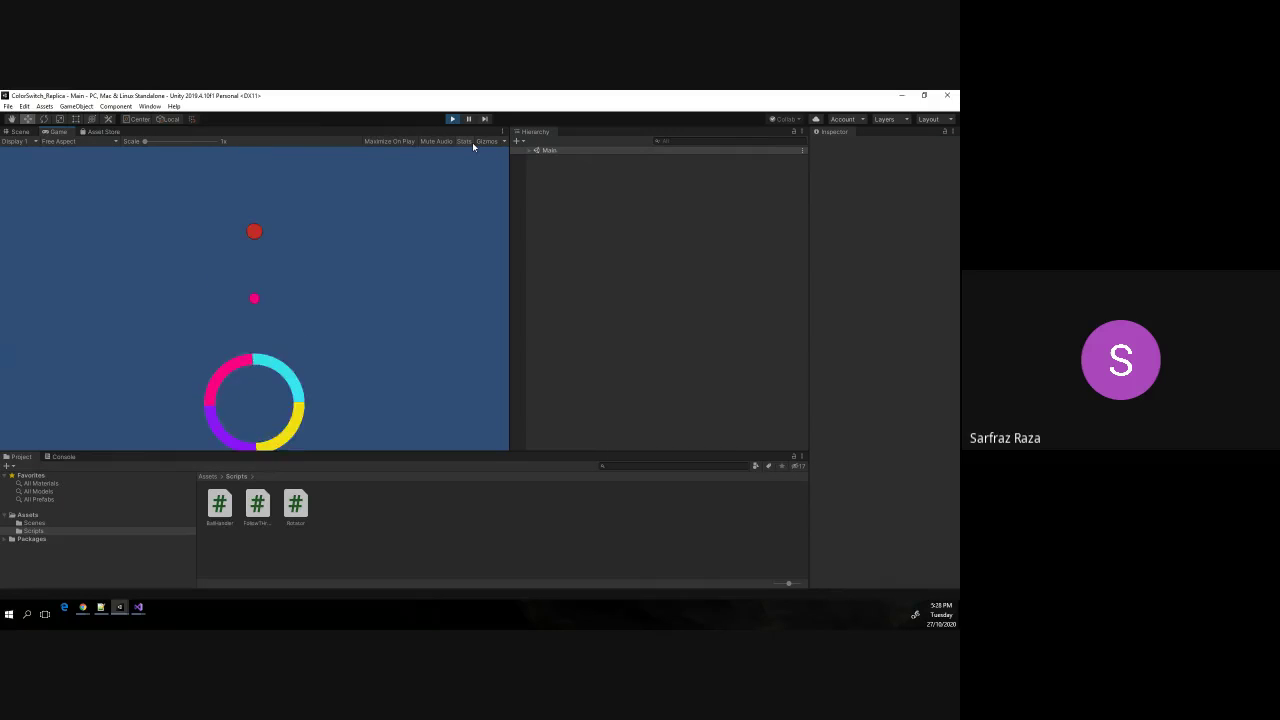
key("space")
key("space")
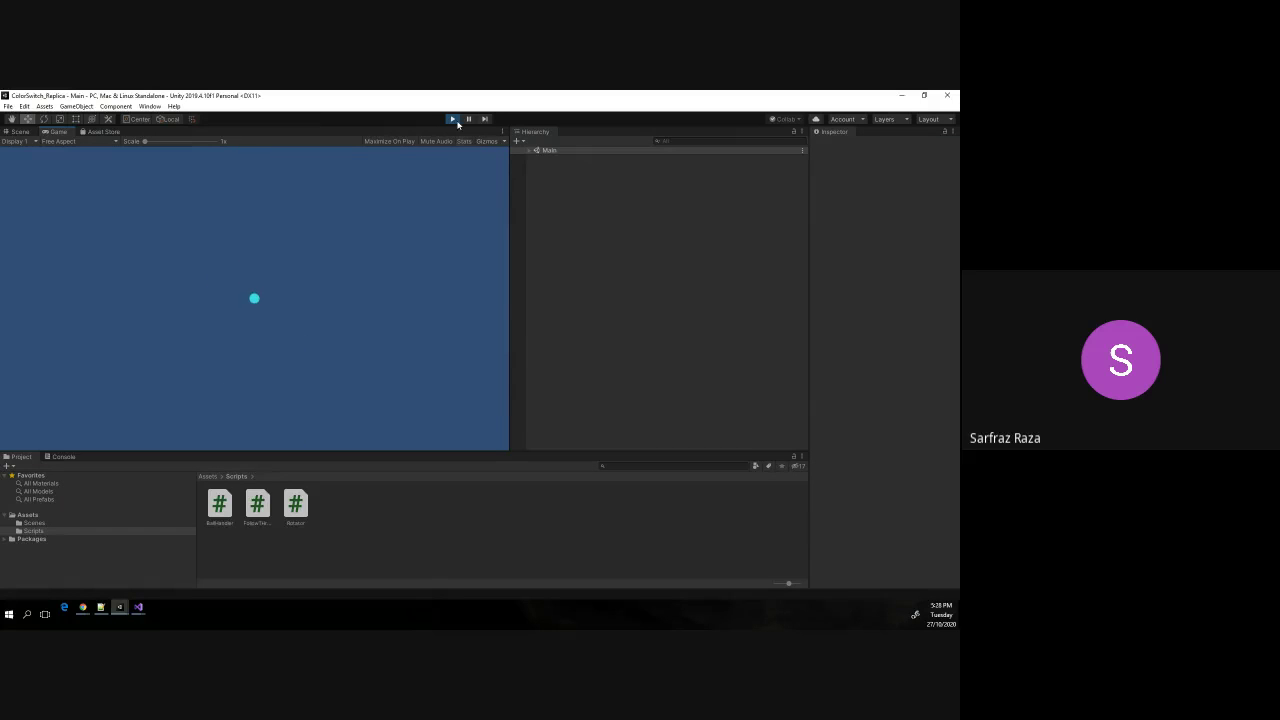
left_click(452, 119)
key("alt+Tab")
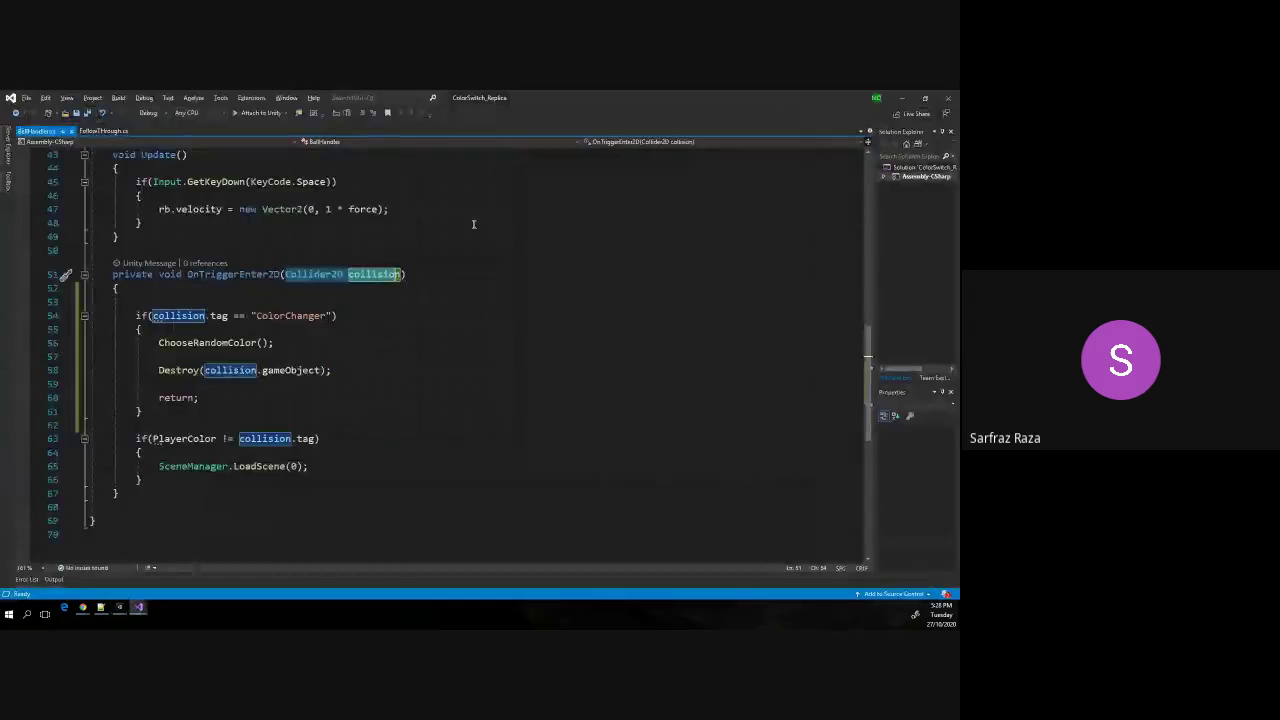
key("alt+Tab")
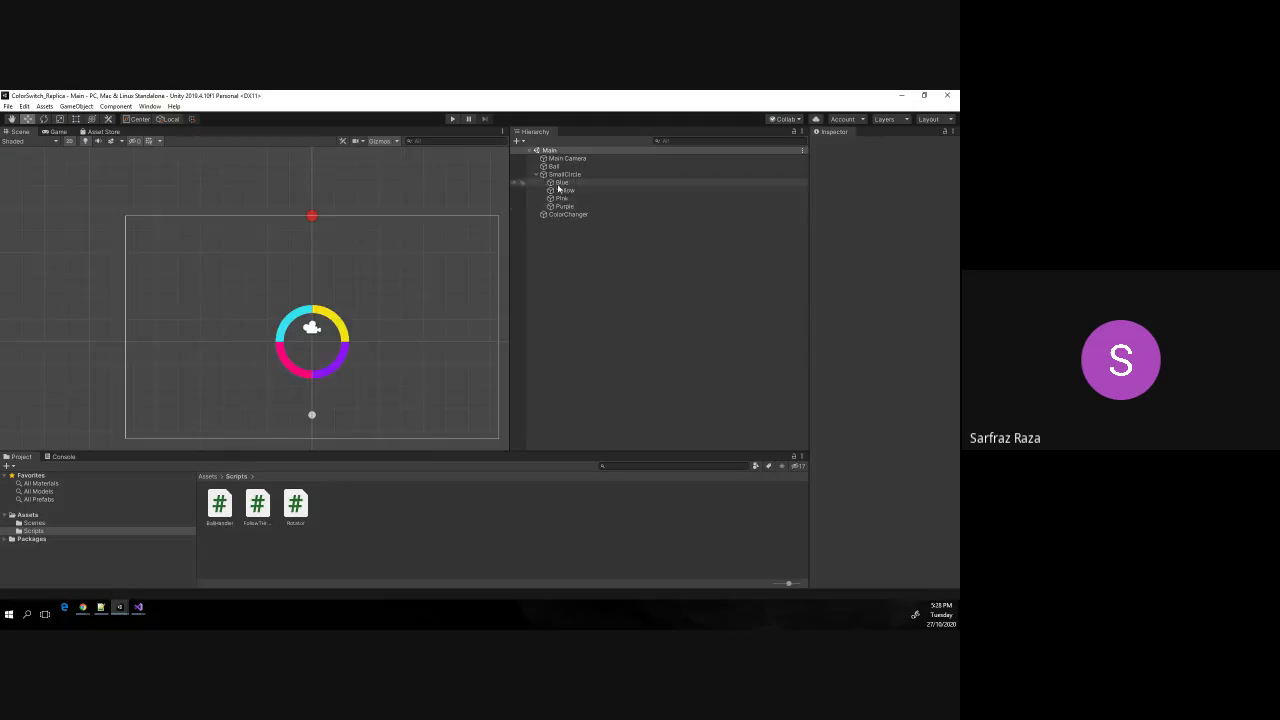
Duplicate the SmallCircle ring and name the copy SmallCircleACW.
left_click(563, 174)
right_click(562, 176)
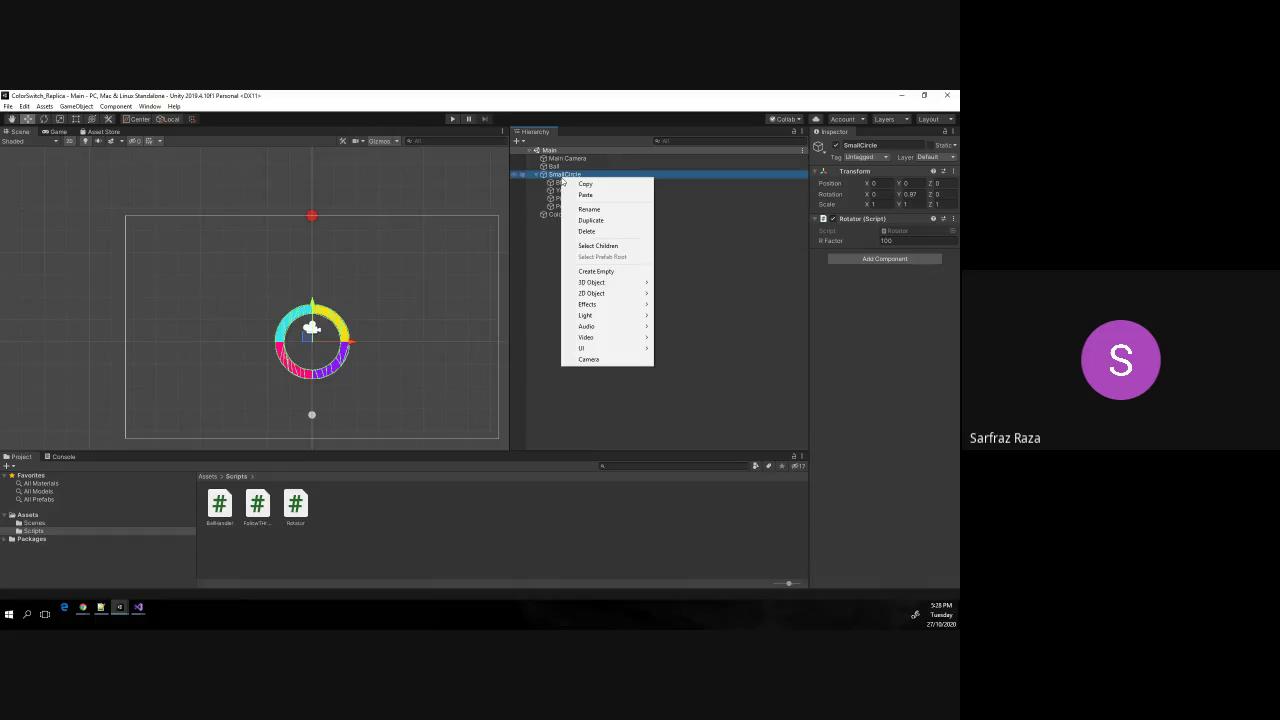
left_click(591, 220)
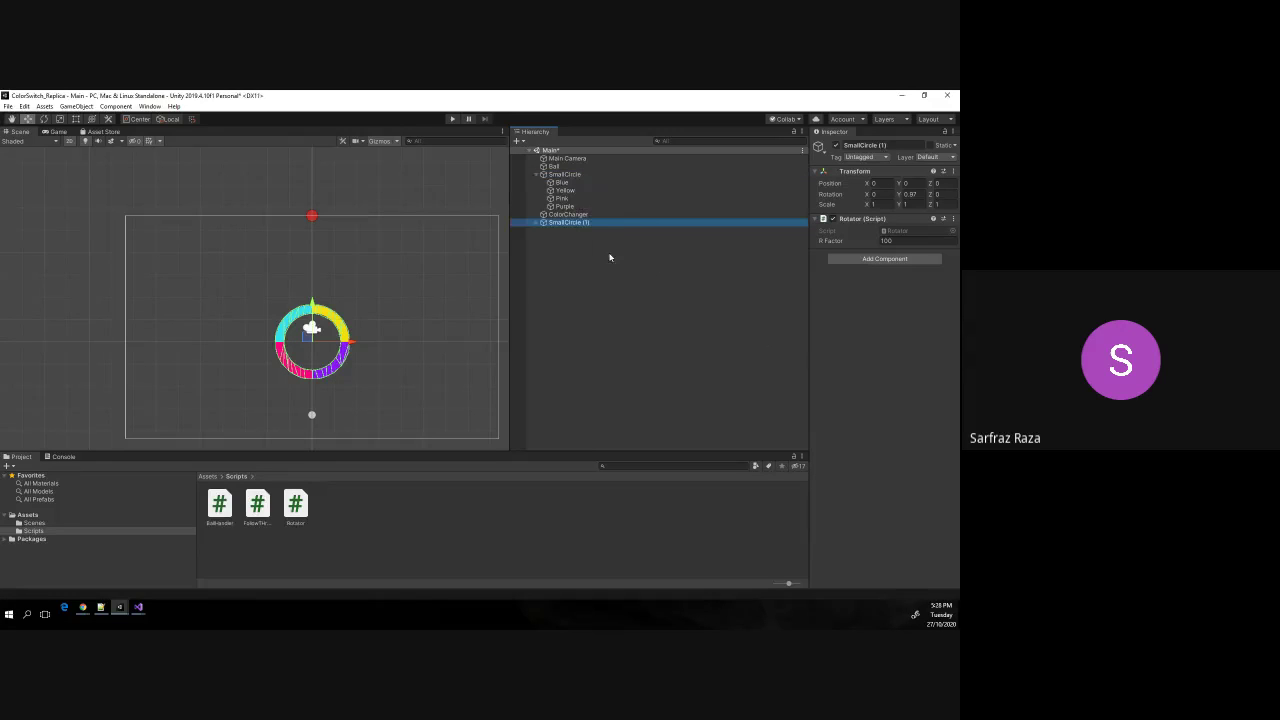
left_click(592, 223)
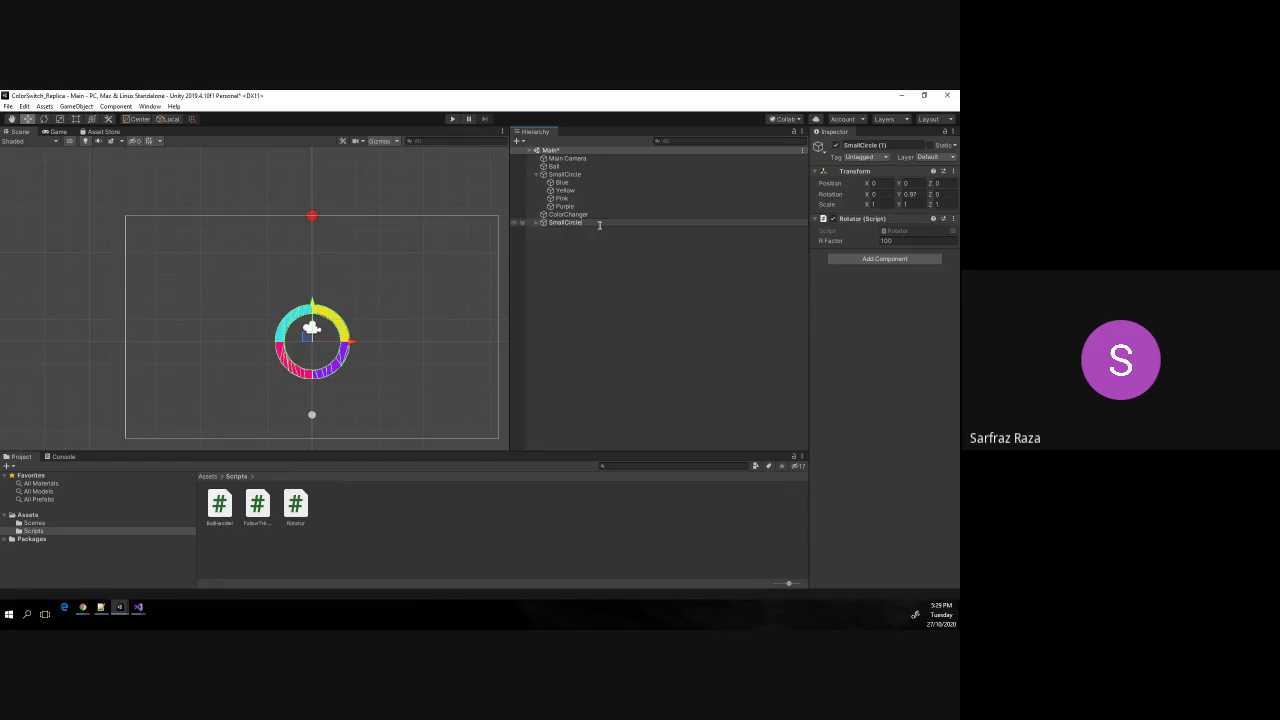
type("ACW")
key("Return")
Set SmallCircleACW's Rotator R Factor to -100 and move it up to Y 8.19.
left_click(886, 242)
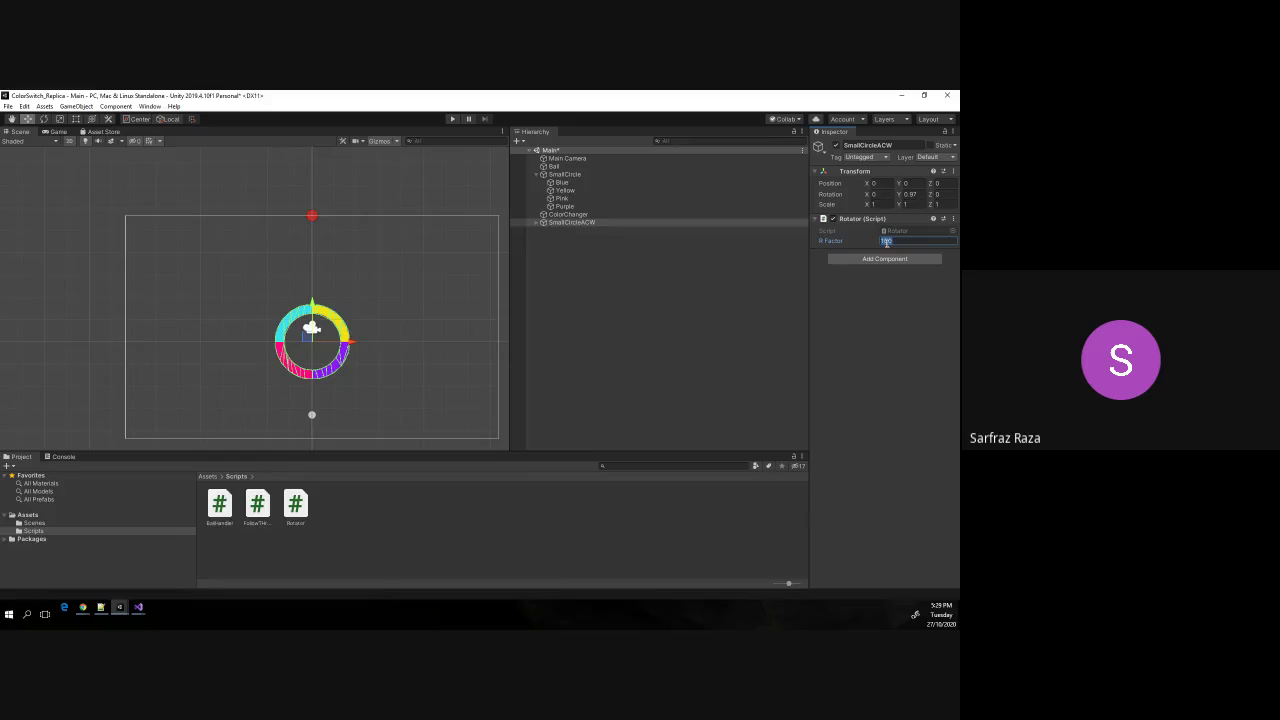
left_click(922, 241)
left_click(923, 241)
type("-")
left_click_drag(317, 318, 335, 168)
Frame SmallCircleACW in the Scene view and raise it further to about Y 10.67.
scroll(391, 249, "down", 1)
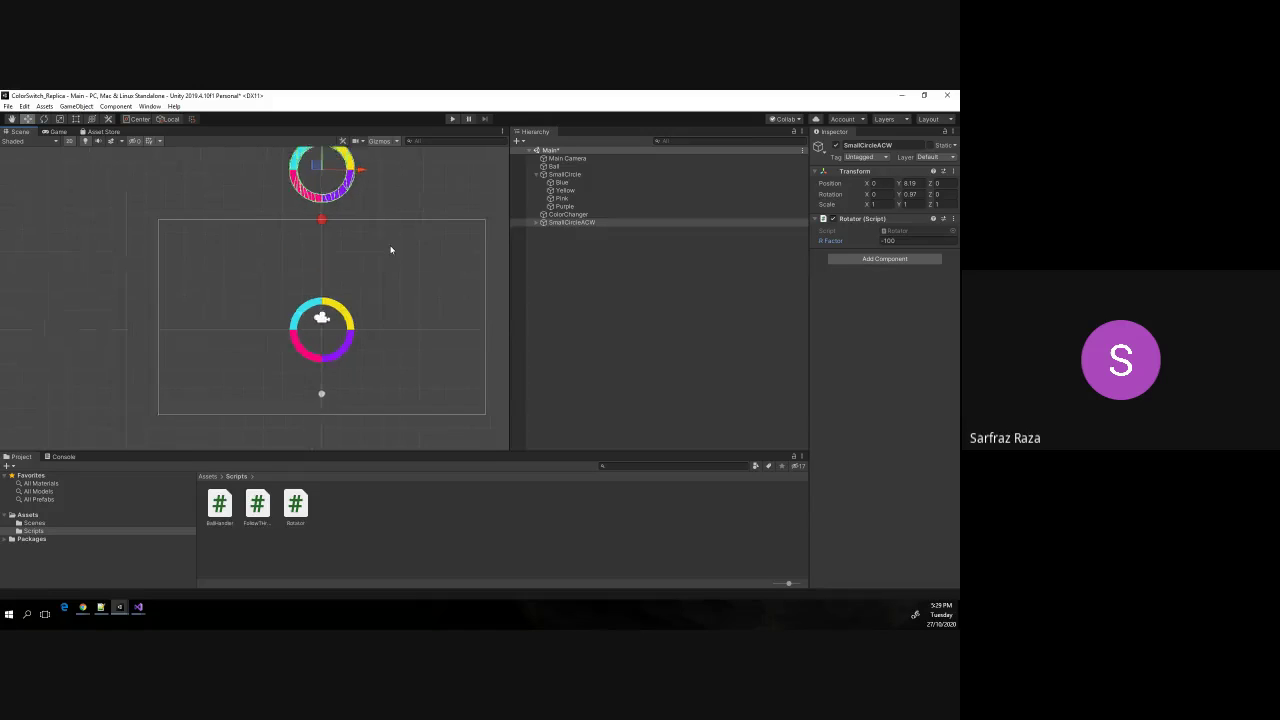
scroll(391, 249, "down", 2)
scroll(400, 215, "down", 2)
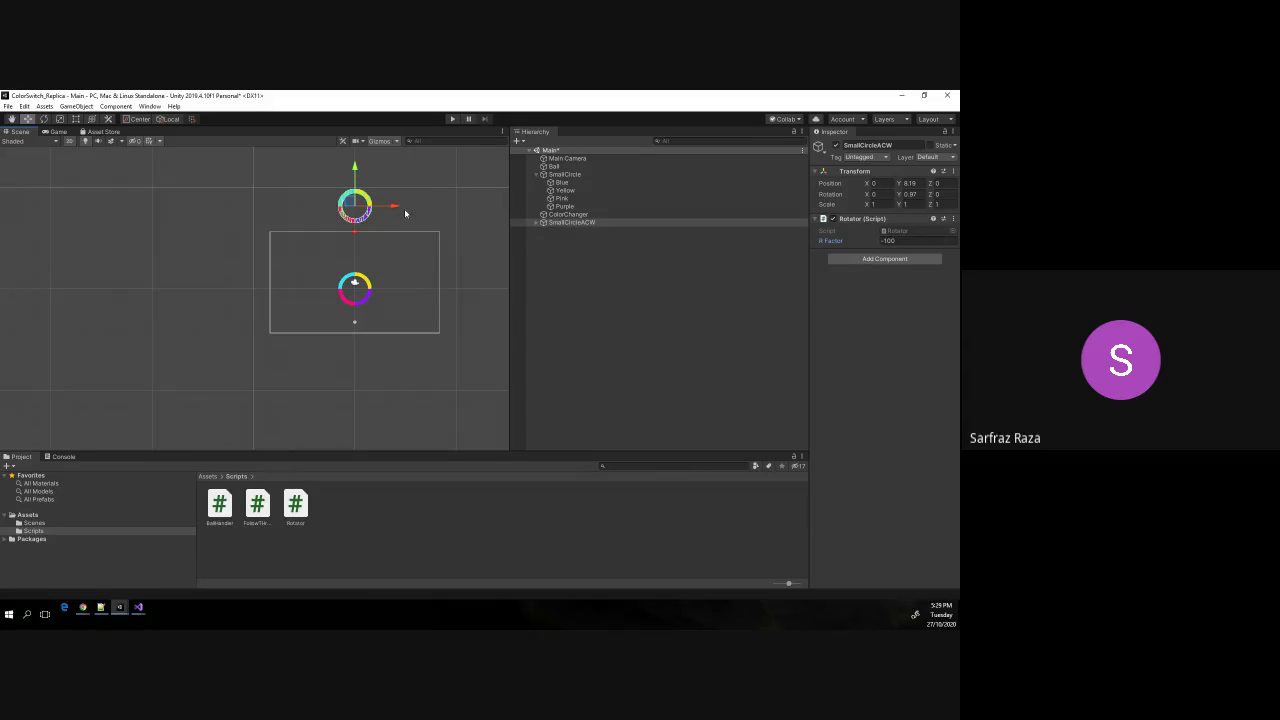
left_click(12, 118)
left_click_drag(265, 215, 209, 310)
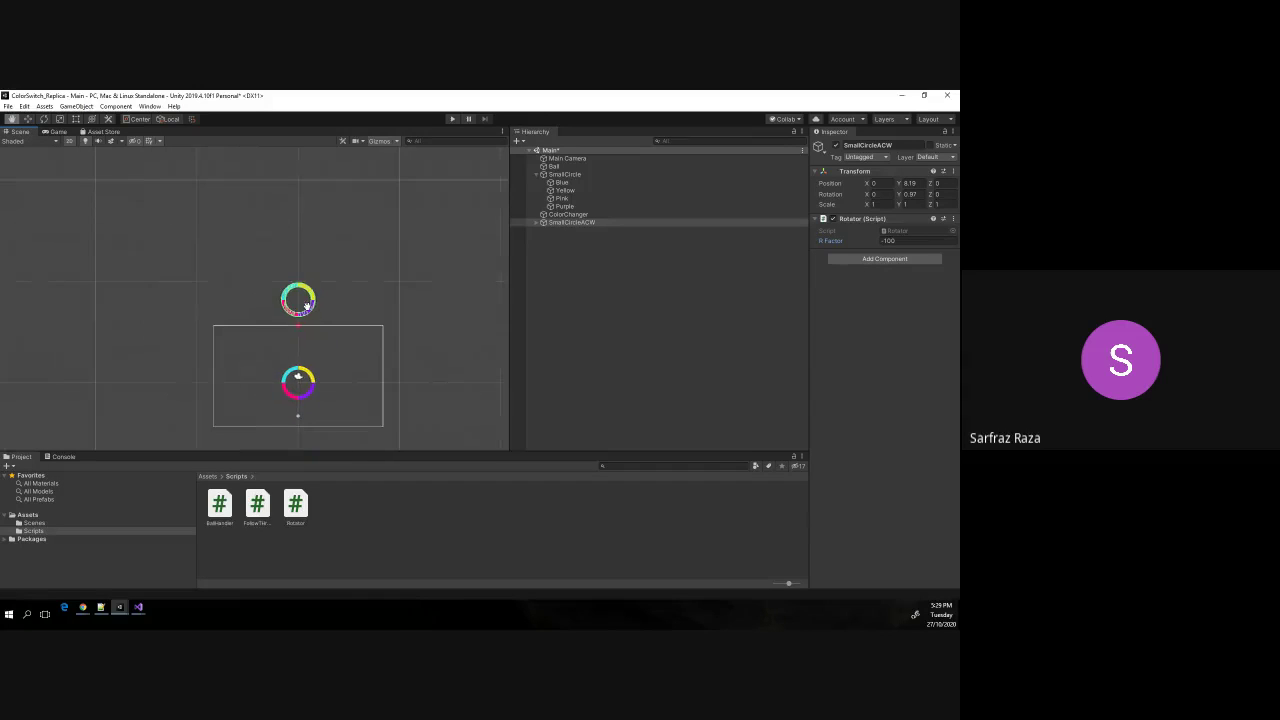
double_click(572, 222)
scroll(268, 250, "down", 5)
scroll(268, 240, "down", 3)
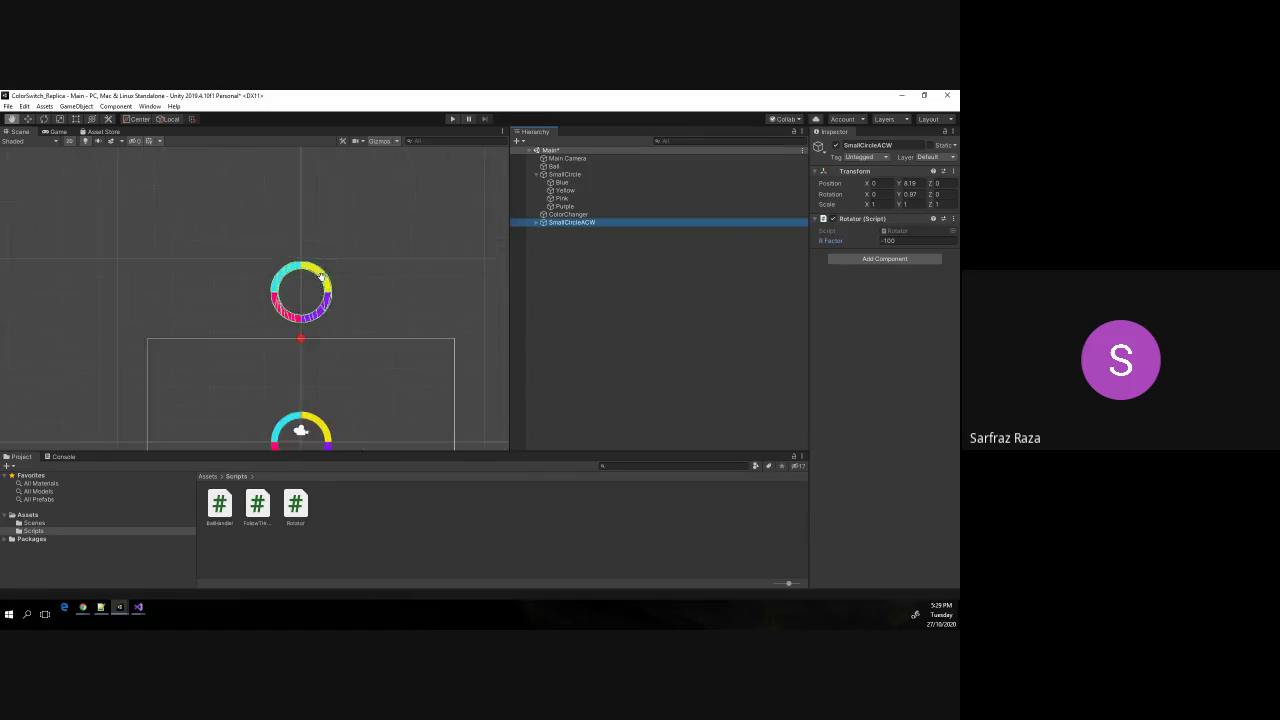
key("w")
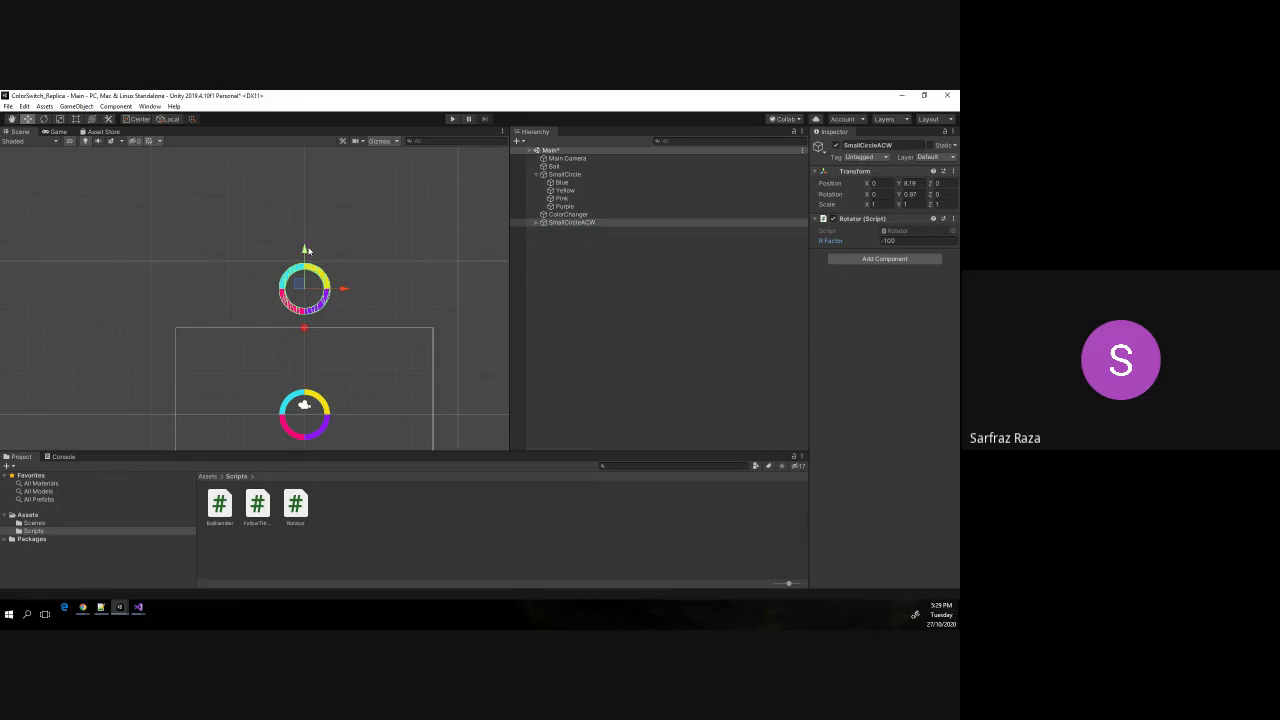
mouse_move(307, 250)
left_mouse_down()
mouse_move(316, 210)
mouse_move(304, 212)
left_mouse_up()
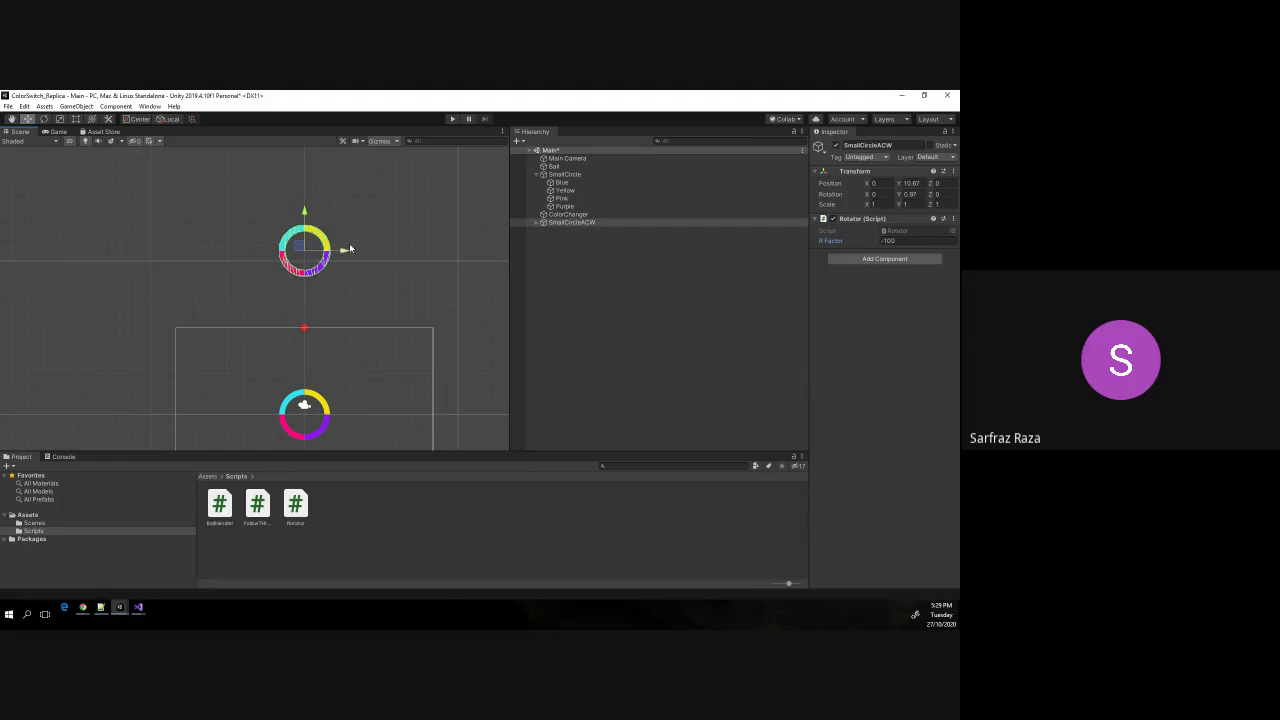
Duplicate SmallCircleACW as SmallCircleACWFAST with a Rotator R Factor of -300.
left_click(610, 223)
key("ctrl+d")
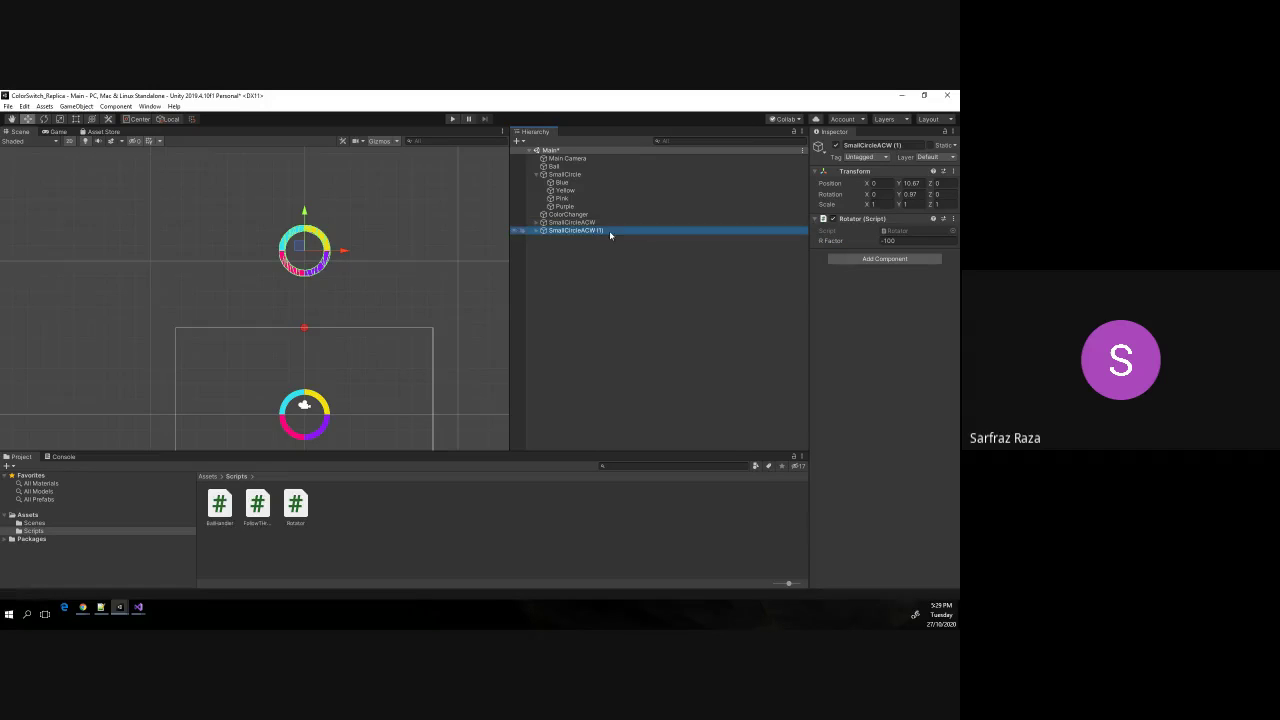
left_click(609, 230)
type("F")
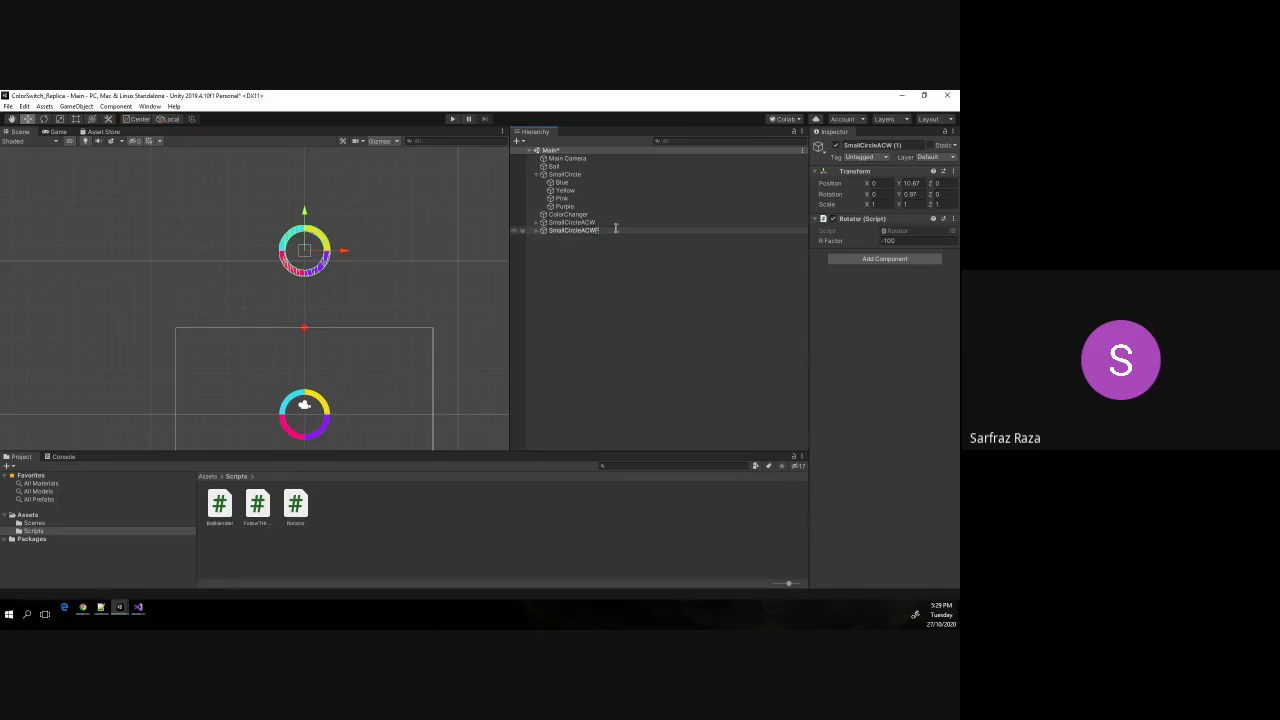
type("AST")
key("Return")
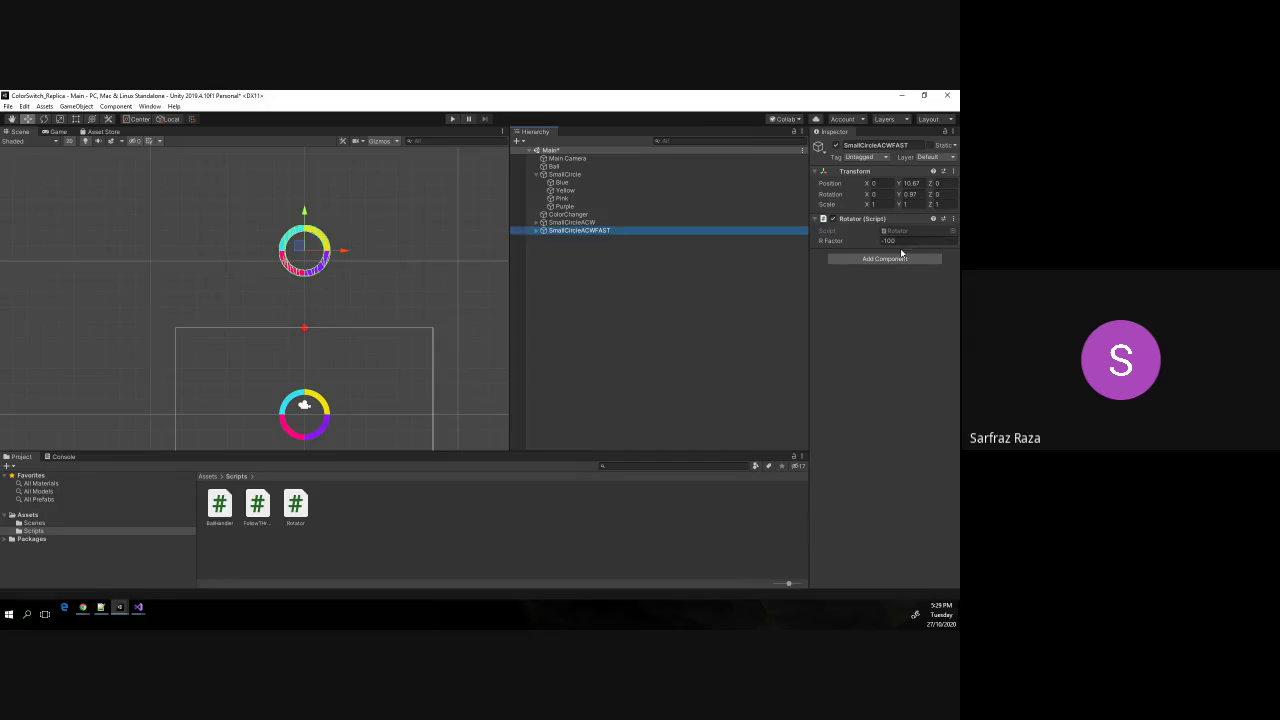
left_click(904, 241)
type("-300")
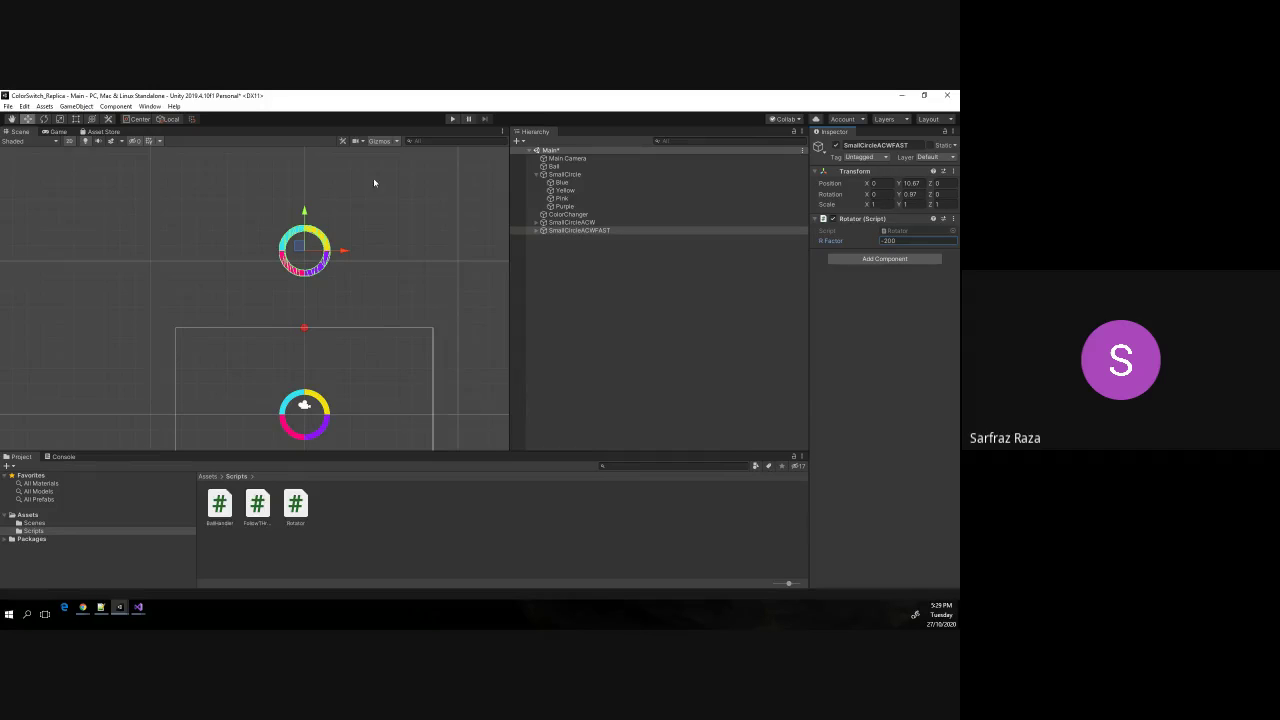
Raise SmallCircleACWFAST above the other ring to Y 20.3, then duplicate the ColorChanger.
scroll(369, 286, "down", 1)
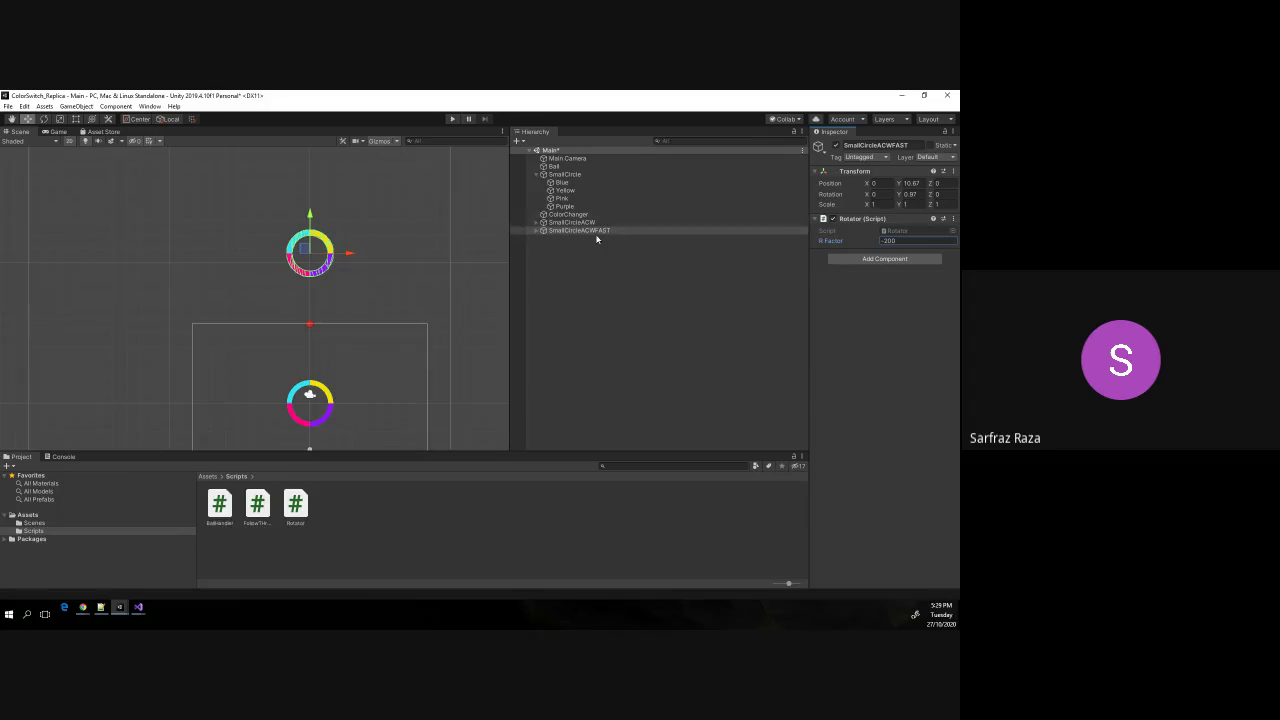
left_click_drag(310, 215, 310, 135)
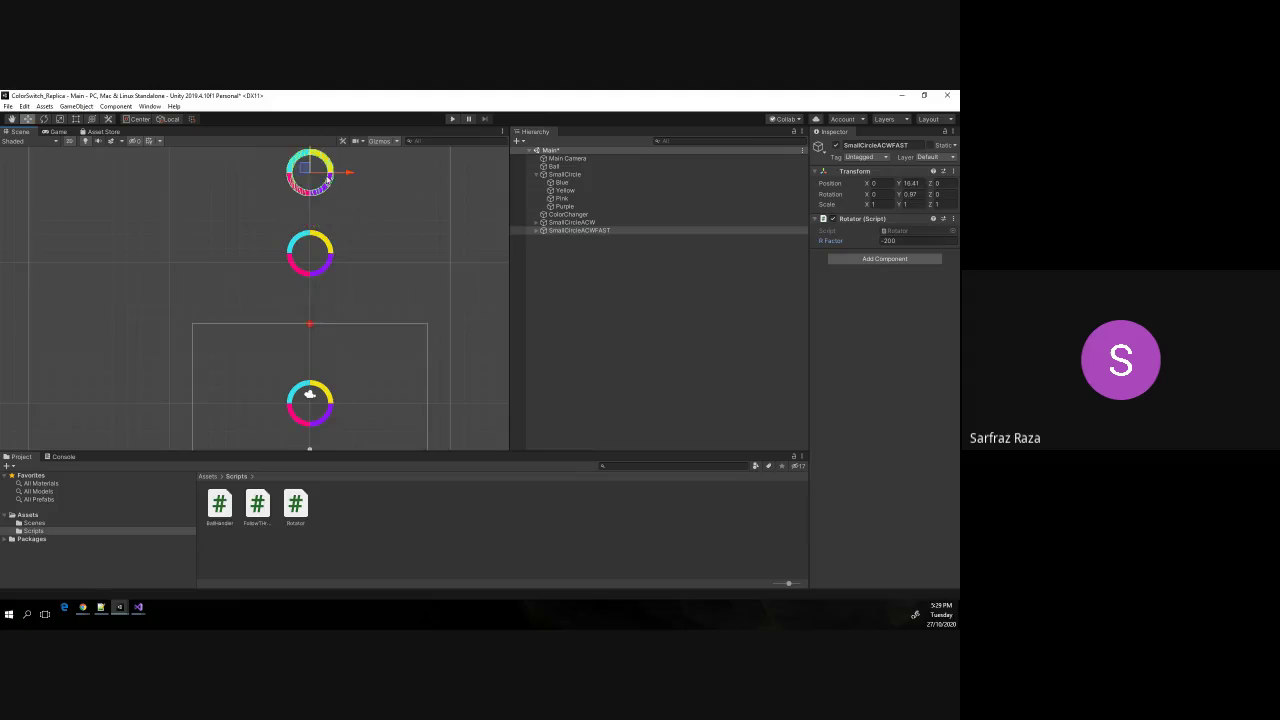
scroll(375, 212, "down", 3)
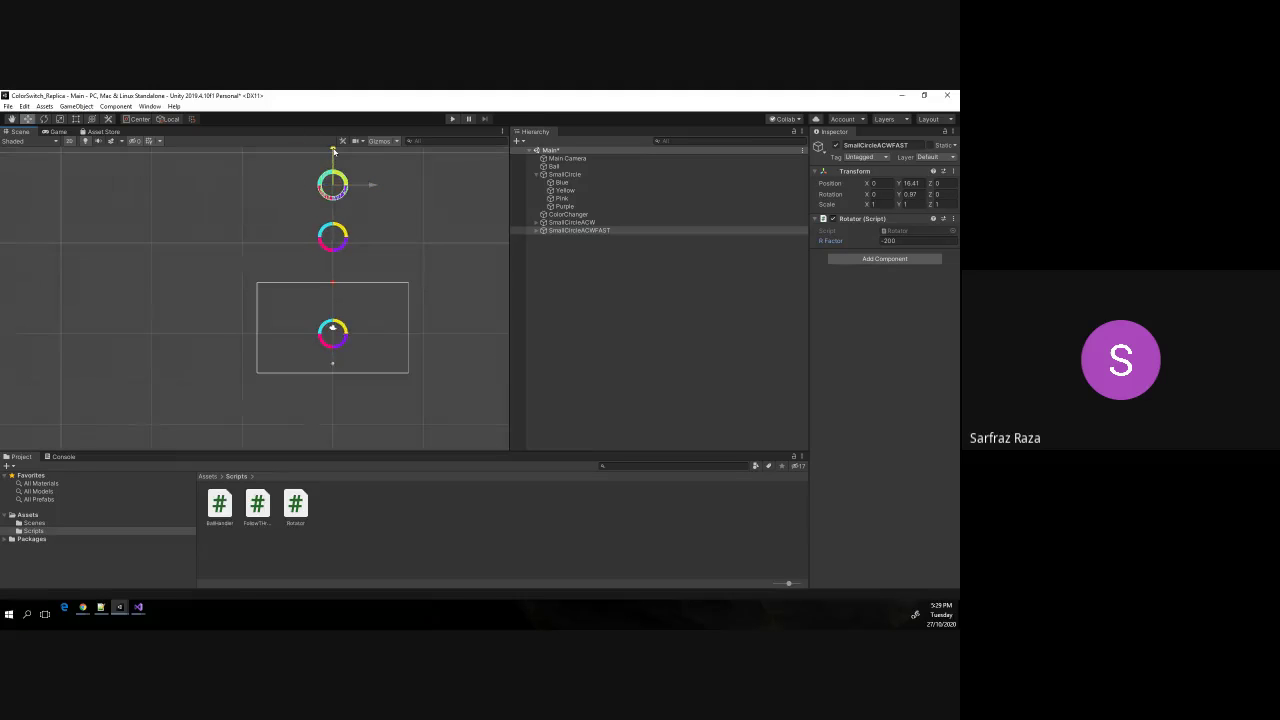
scroll(394, 237, "down", 3)
scroll(405, 210, "down", 2)
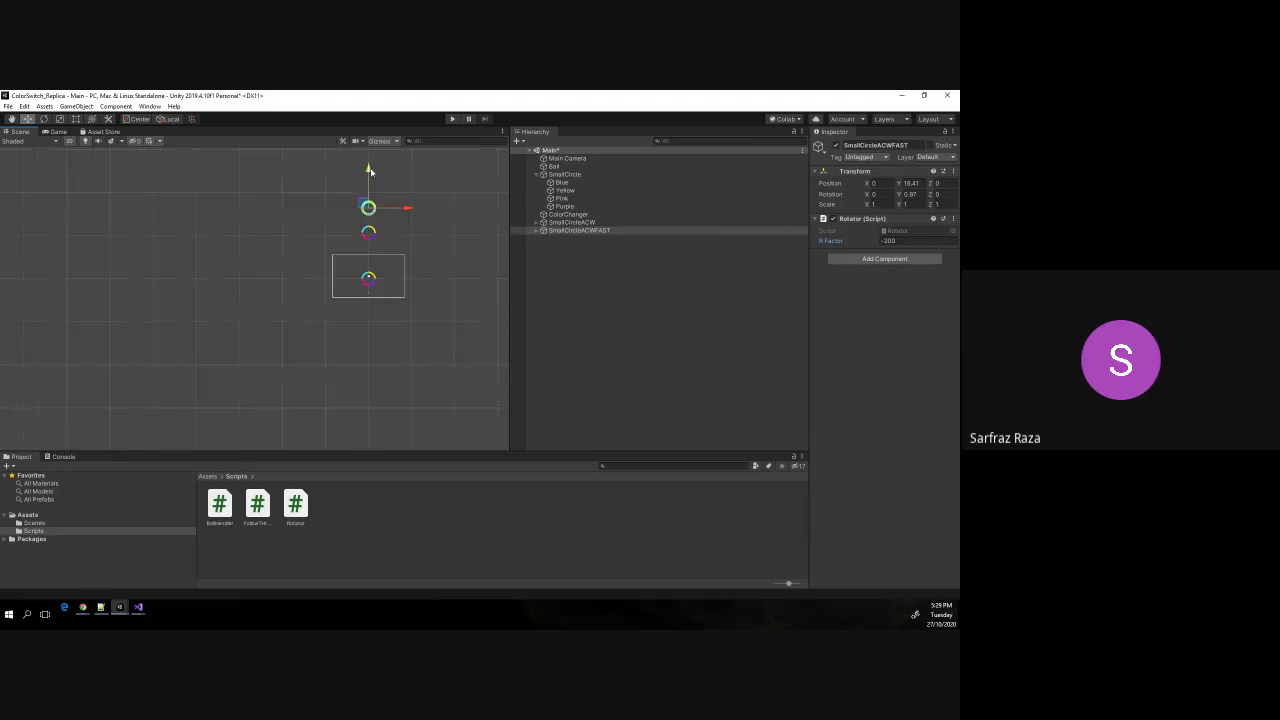
left_click_drag(368, 160, 368, 152)
key("q")
left_click_drag(387, 241, 289, 311)
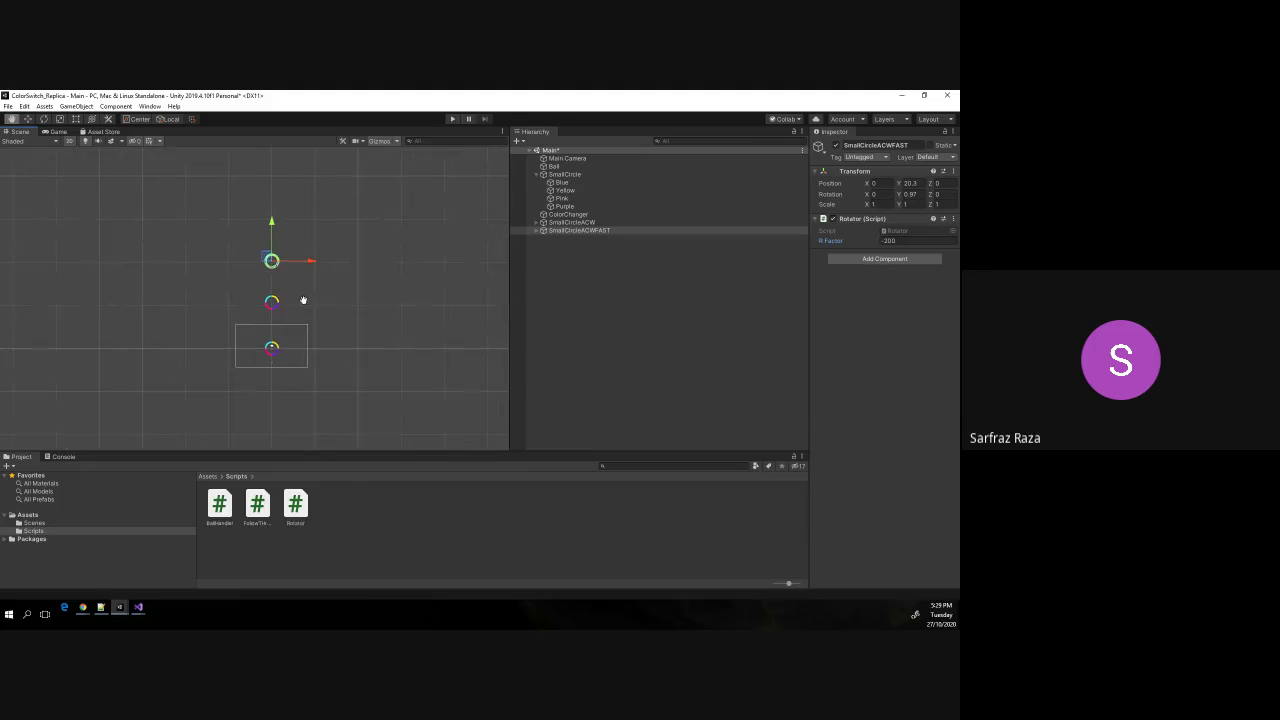
key("w")
left_click(570, 215)
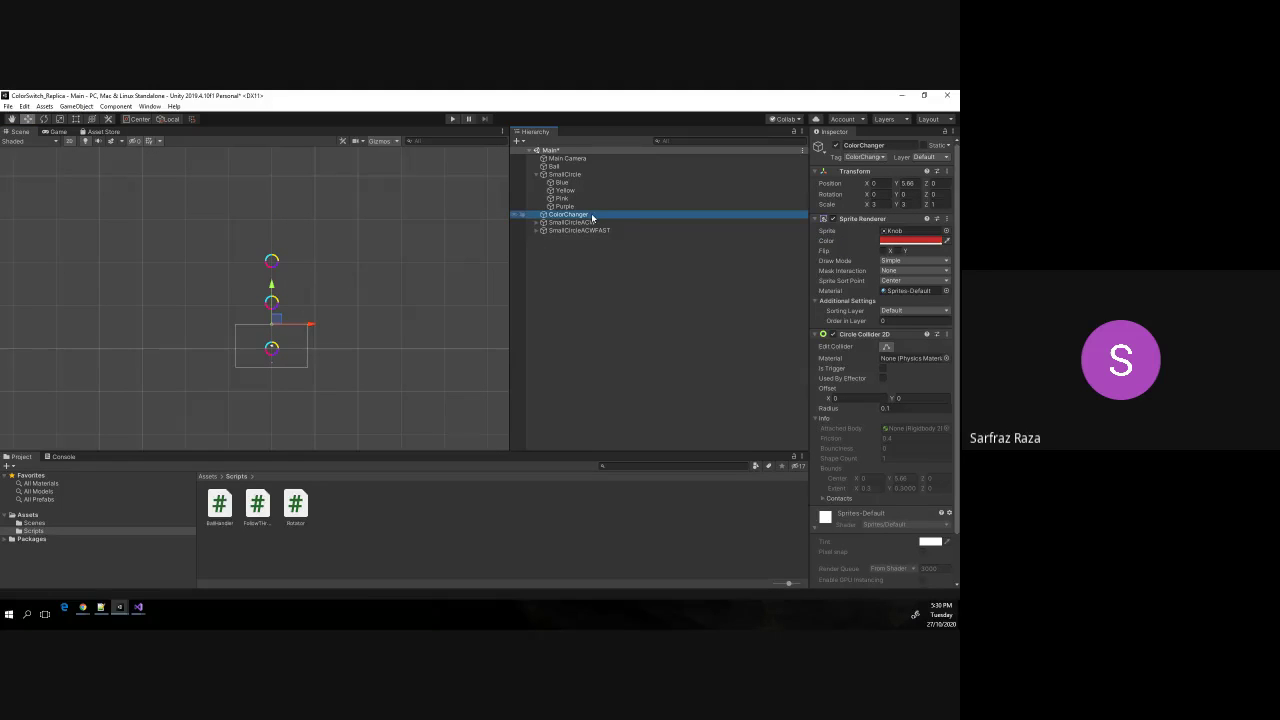
key("ctrl+d")
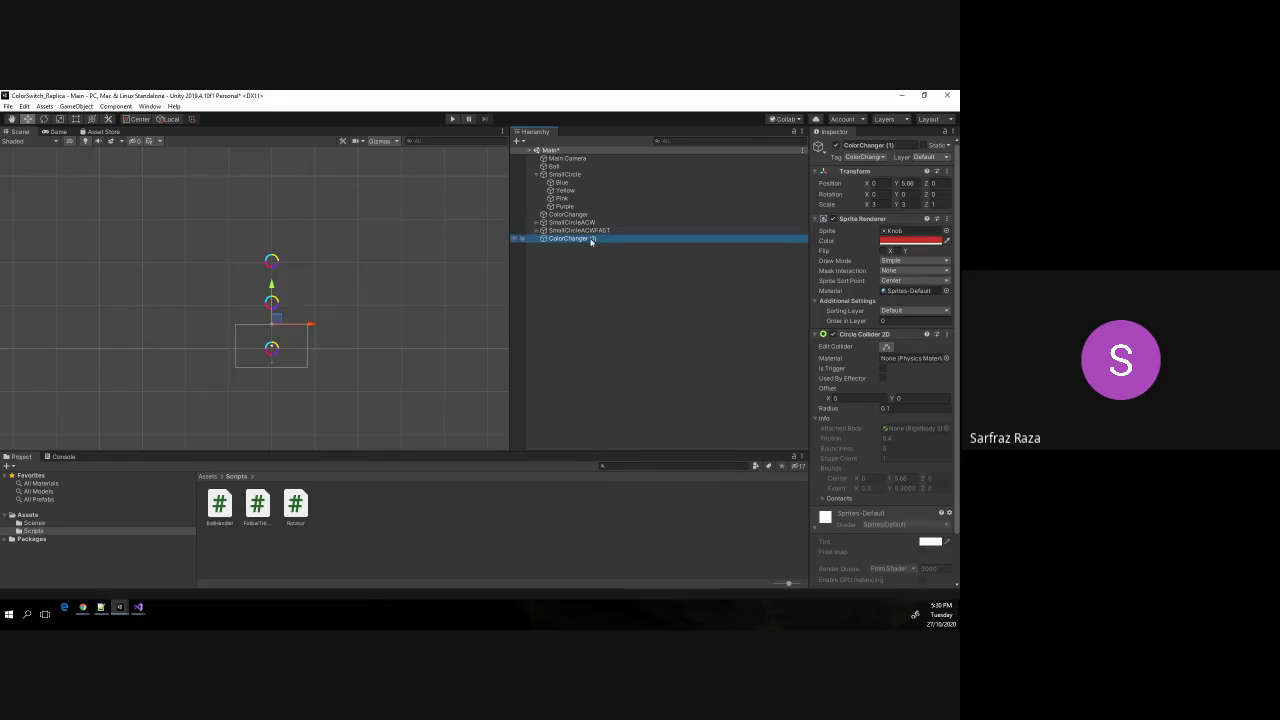
Rename ColorChanger (1) to ColorChanger2 and raise it between the two upper rings.
left_click(593, 240)
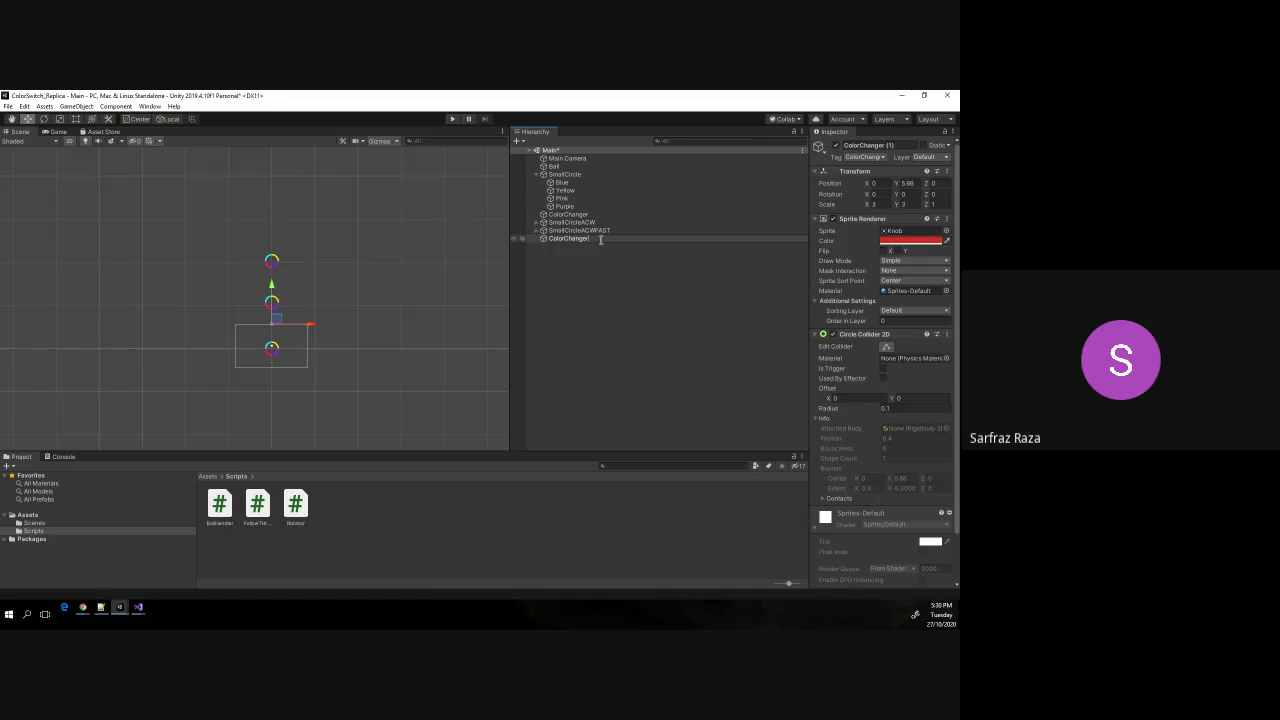
type("2")
key("Return")
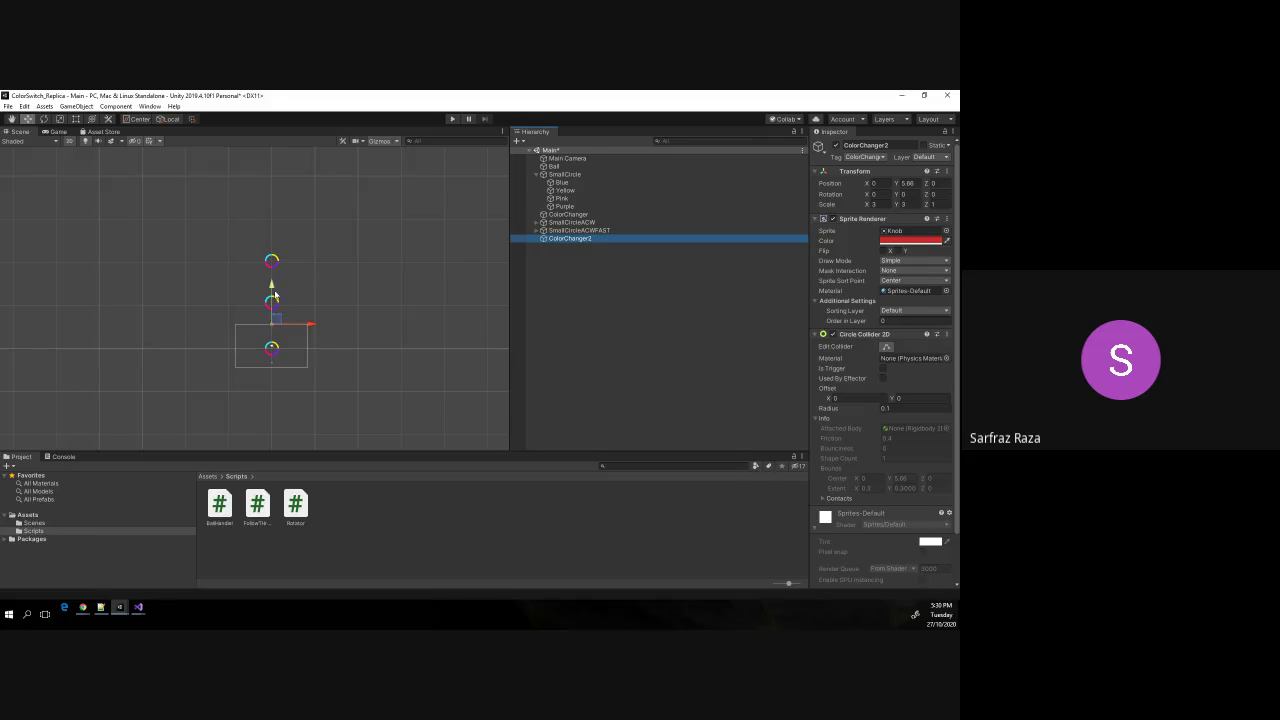
left_click_drag(273, 292, 276, 245)
left_click(366, 331)
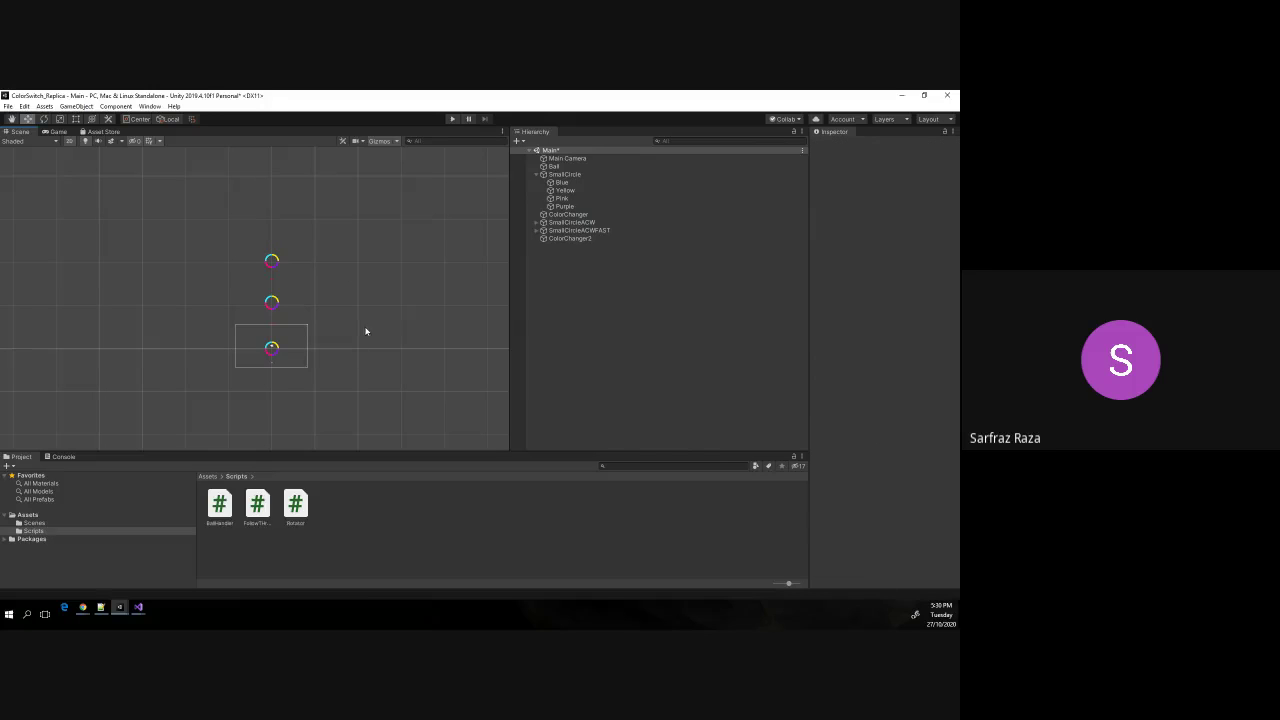
Duplicate SmallCircleACWFAST, raise the copy to Y 30.5 at the top, and duplicate it again.
left_click(595, 230)
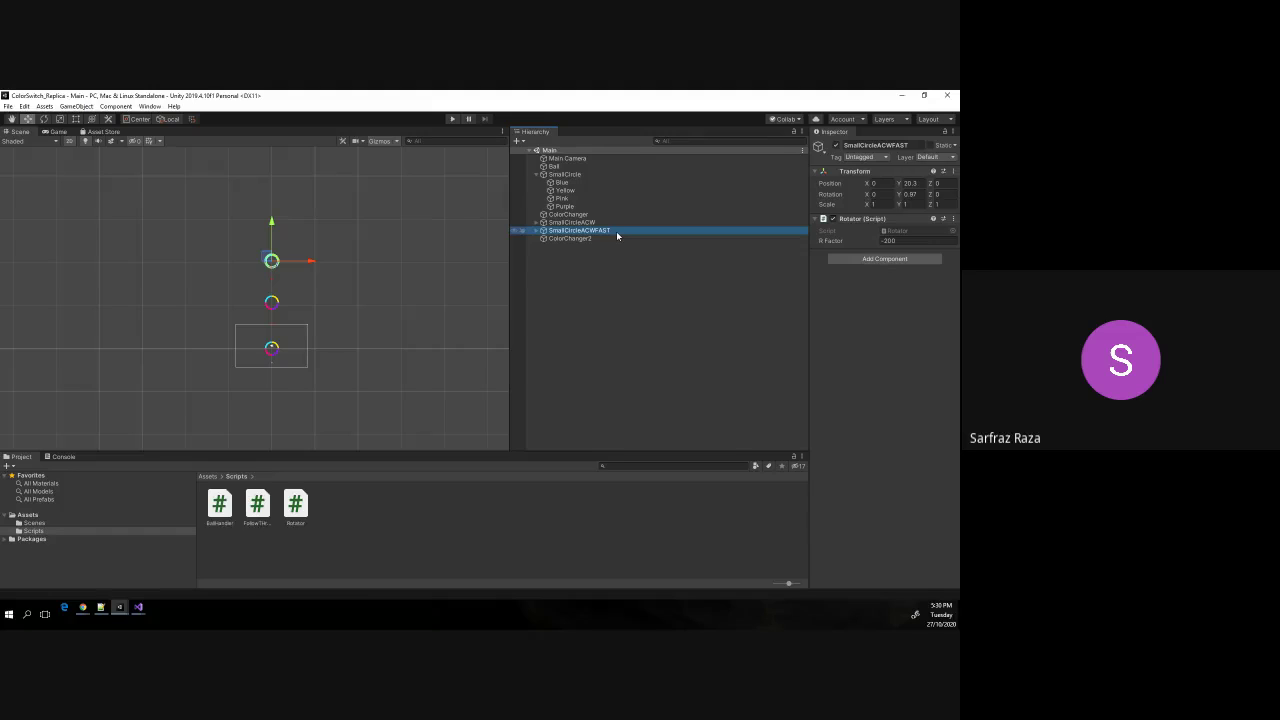
key("ctrl+d")
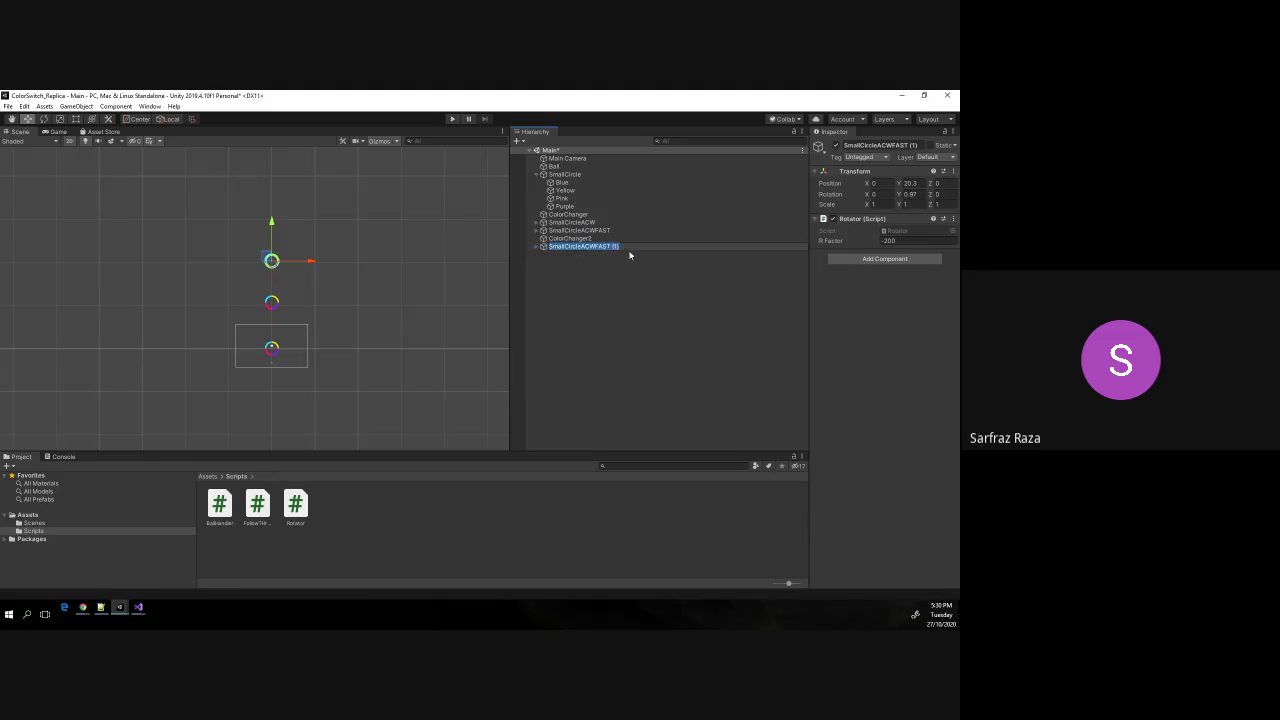
left_click(630, 245)
left_click(443, 284)
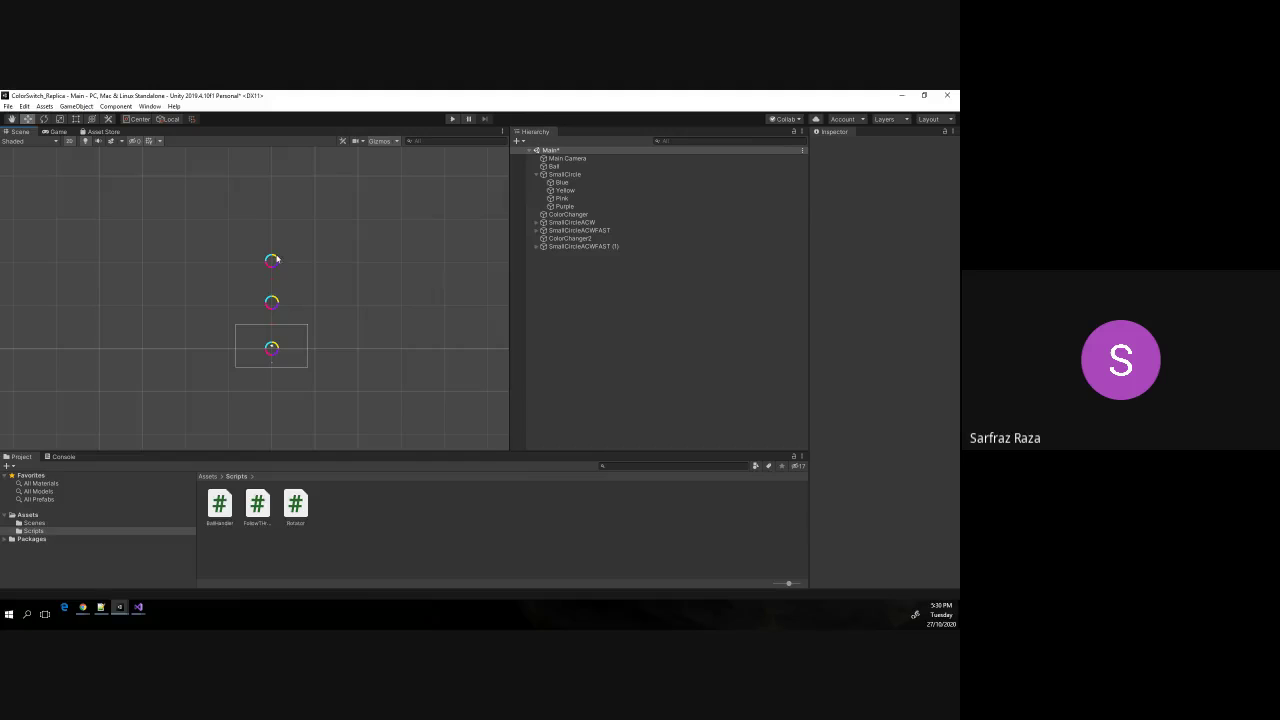
left_click(593, 246)
left_click_drag(271, 218, 275, 175)
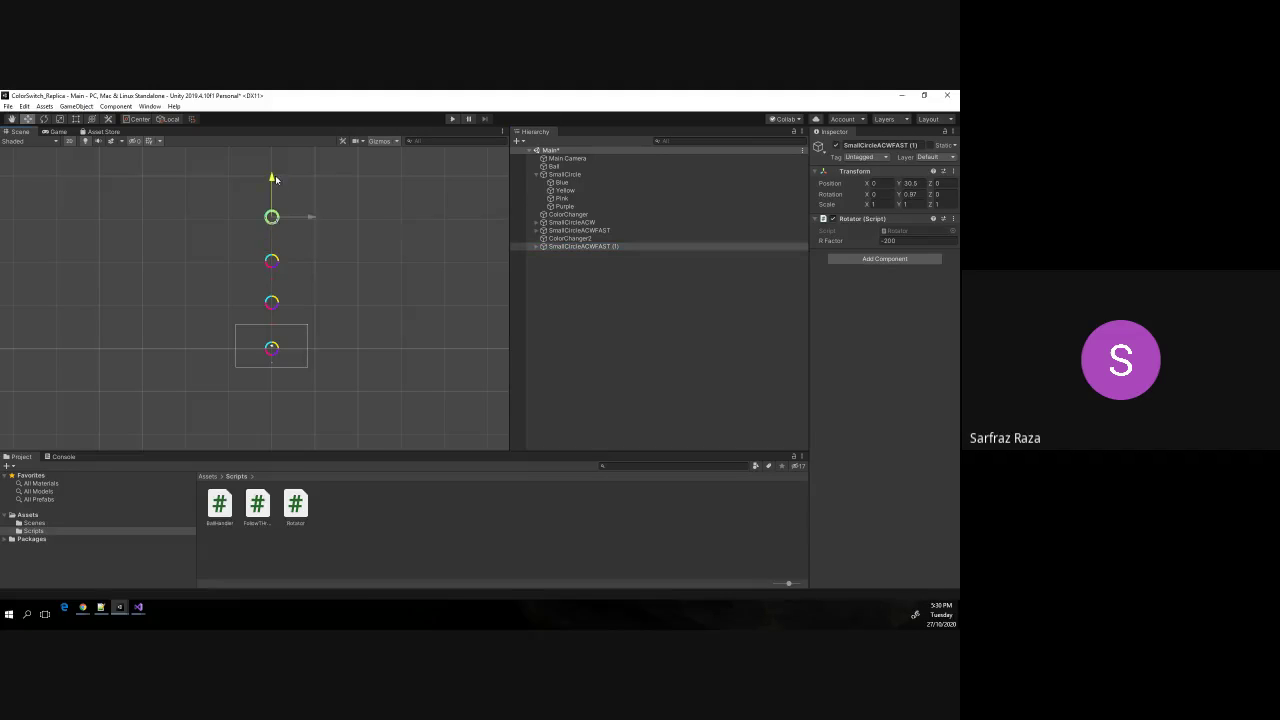
left_click(603, 249)
key("ctrl+d")
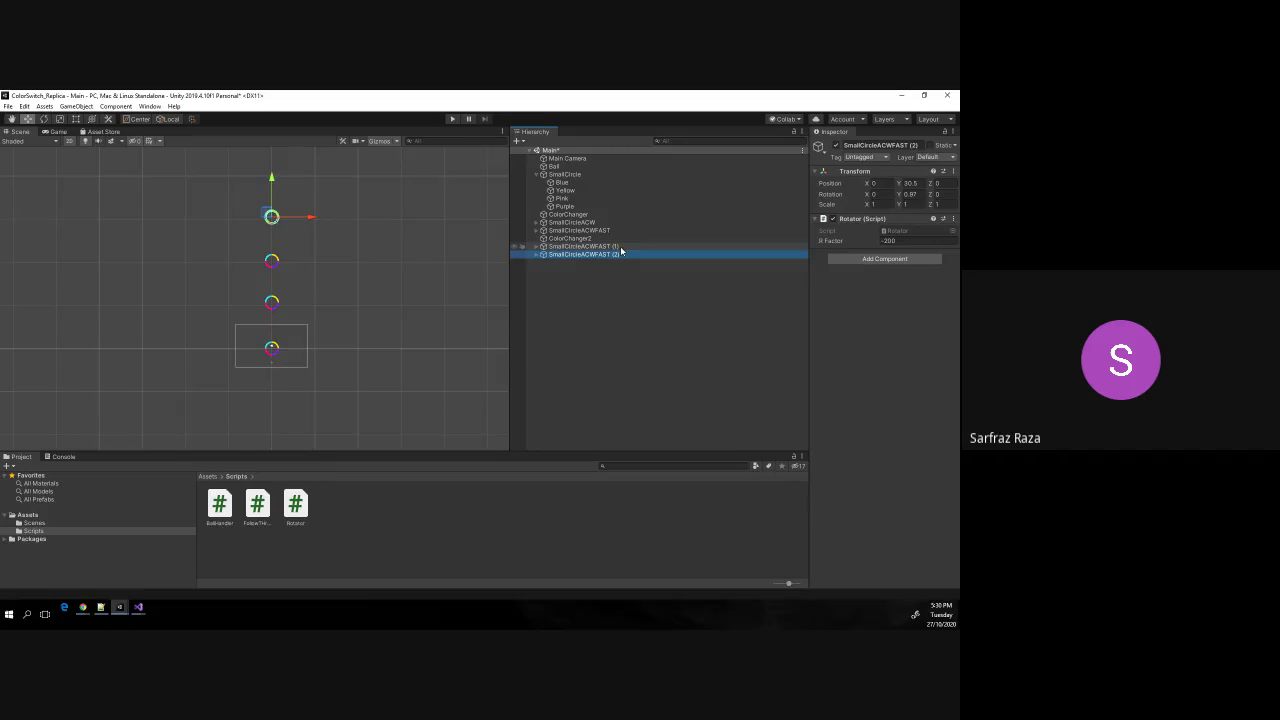
left_click(627, 248)
right_click(627, 275)
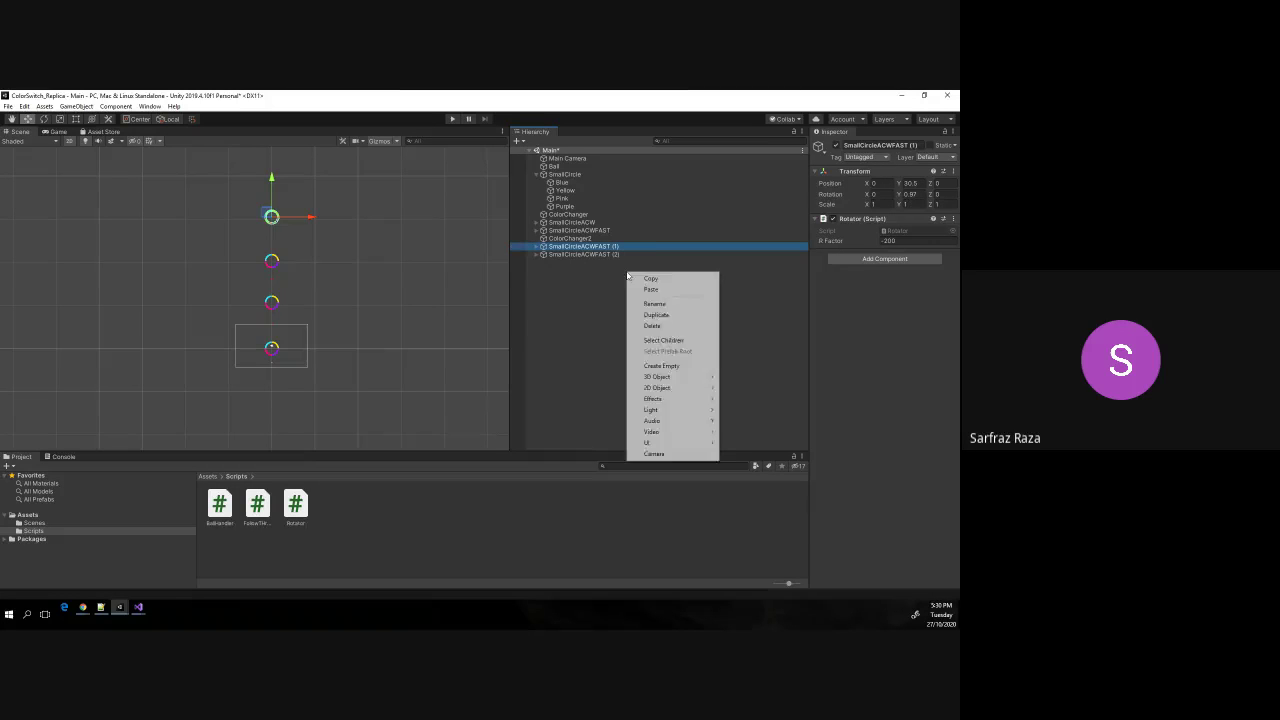
Create an empty BIGCircle object and move it up to the top ring at Y 30.5.
left_click(678, 368)
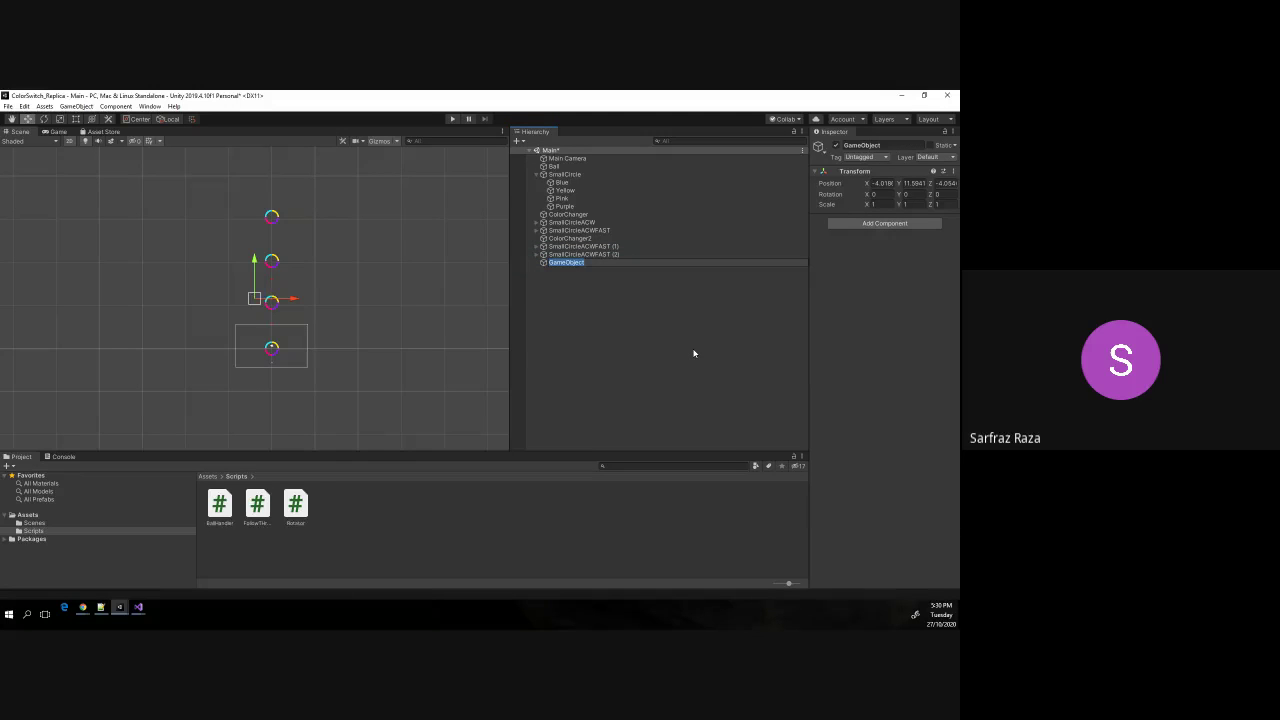
type("BIG")
type("Circl")
type("e")
key("Return")
left_click(615, 247)
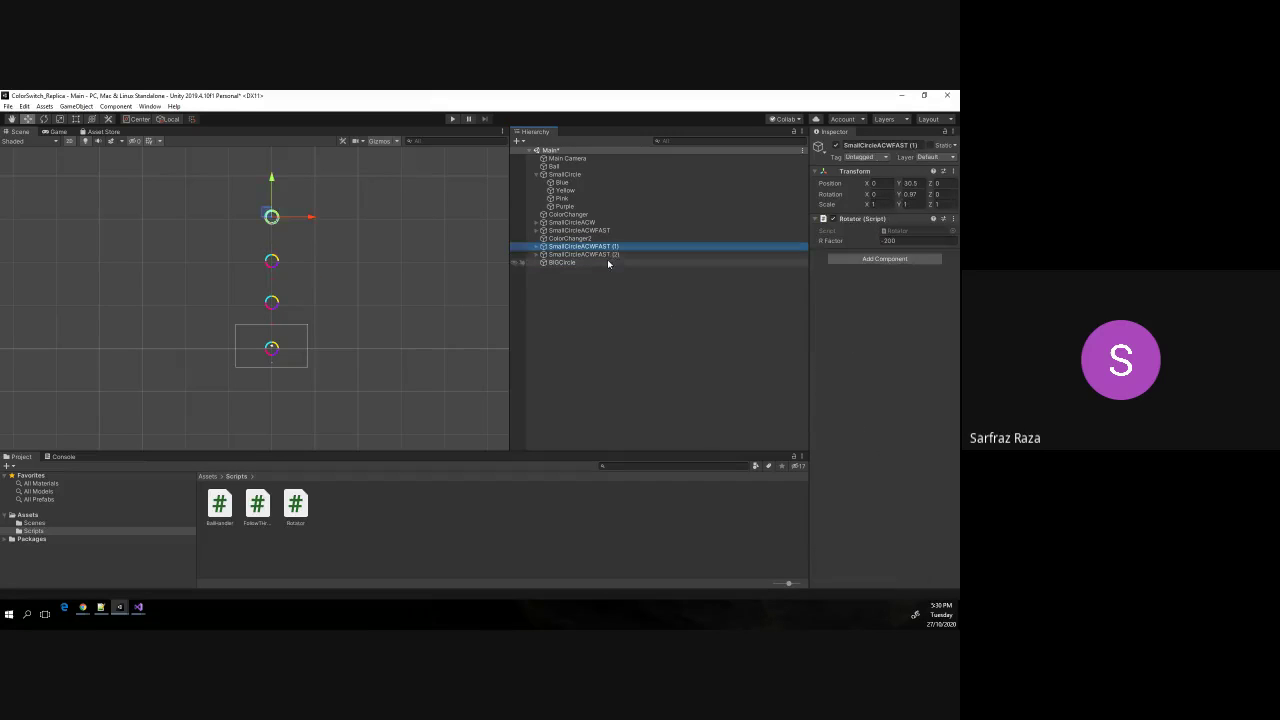
left_click(568, 262)
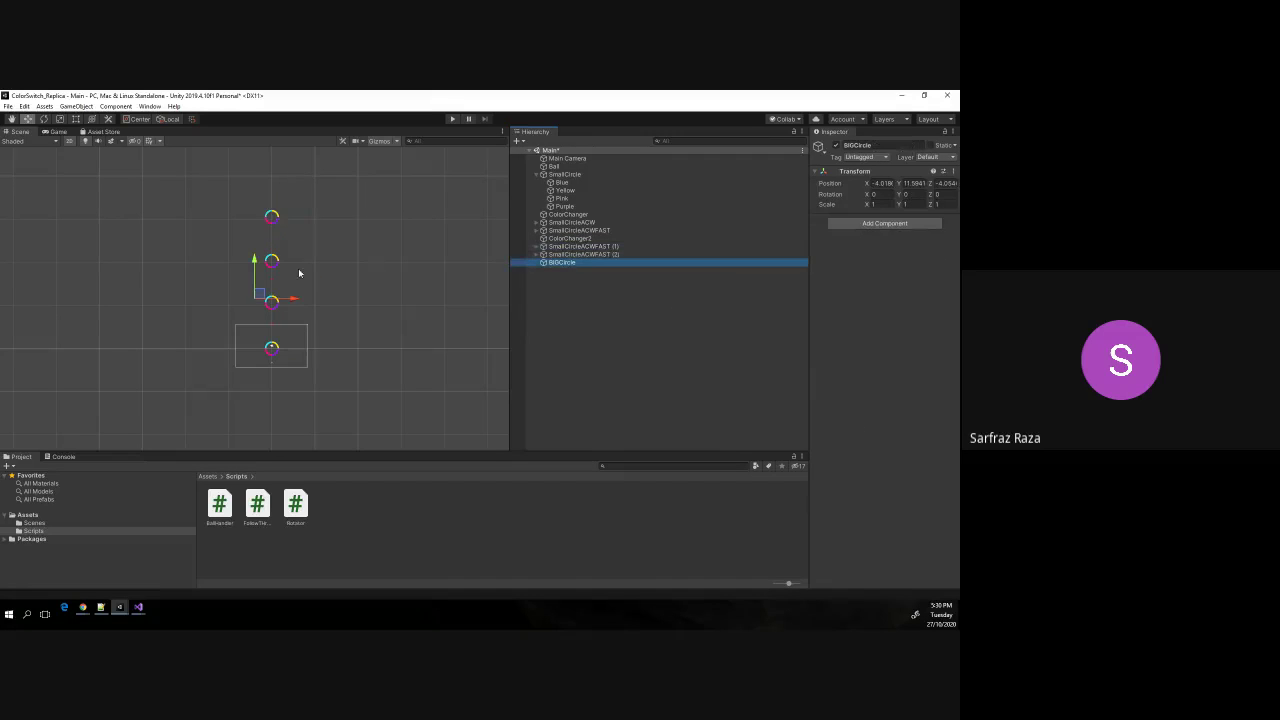
mouse_move(257, 268)
left_mouse_down()
mouse_move(270, 184)
mouse_move(314, 217)
mouse_move(271, 179)
left_mouse_up()
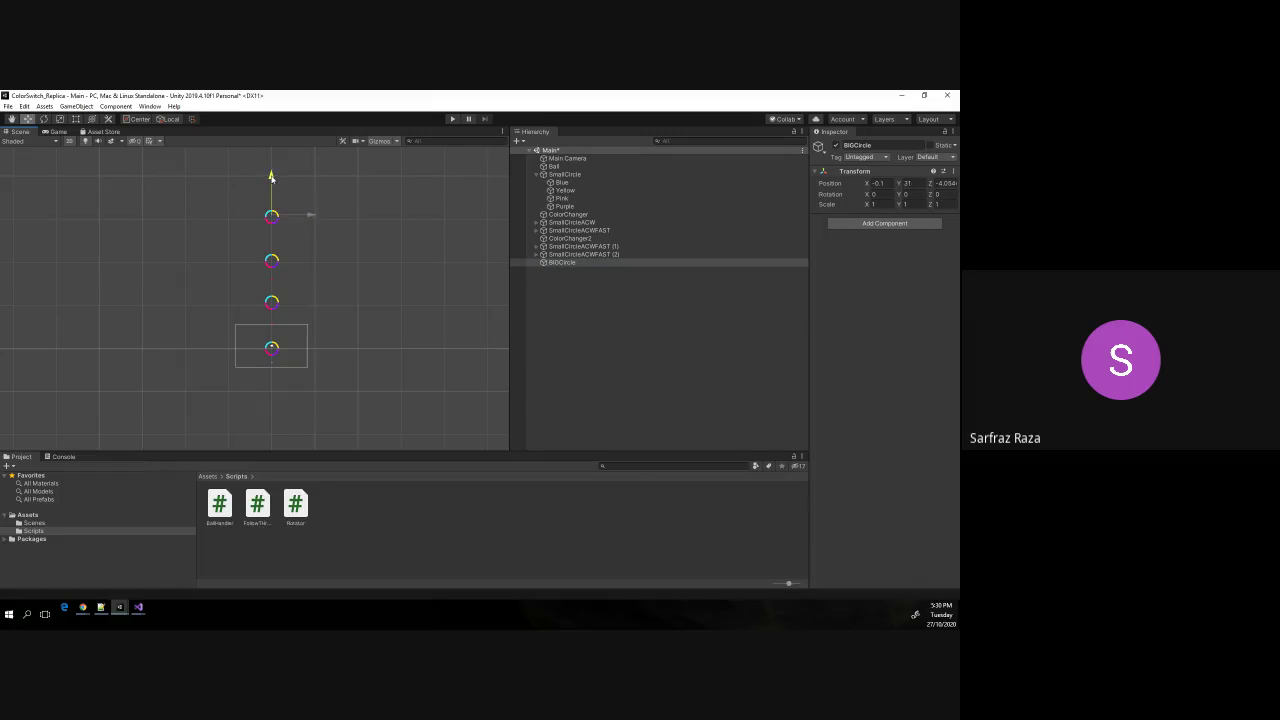
scroll(271, 185, "up", 3)
scroll(268, 195, "up", 3)
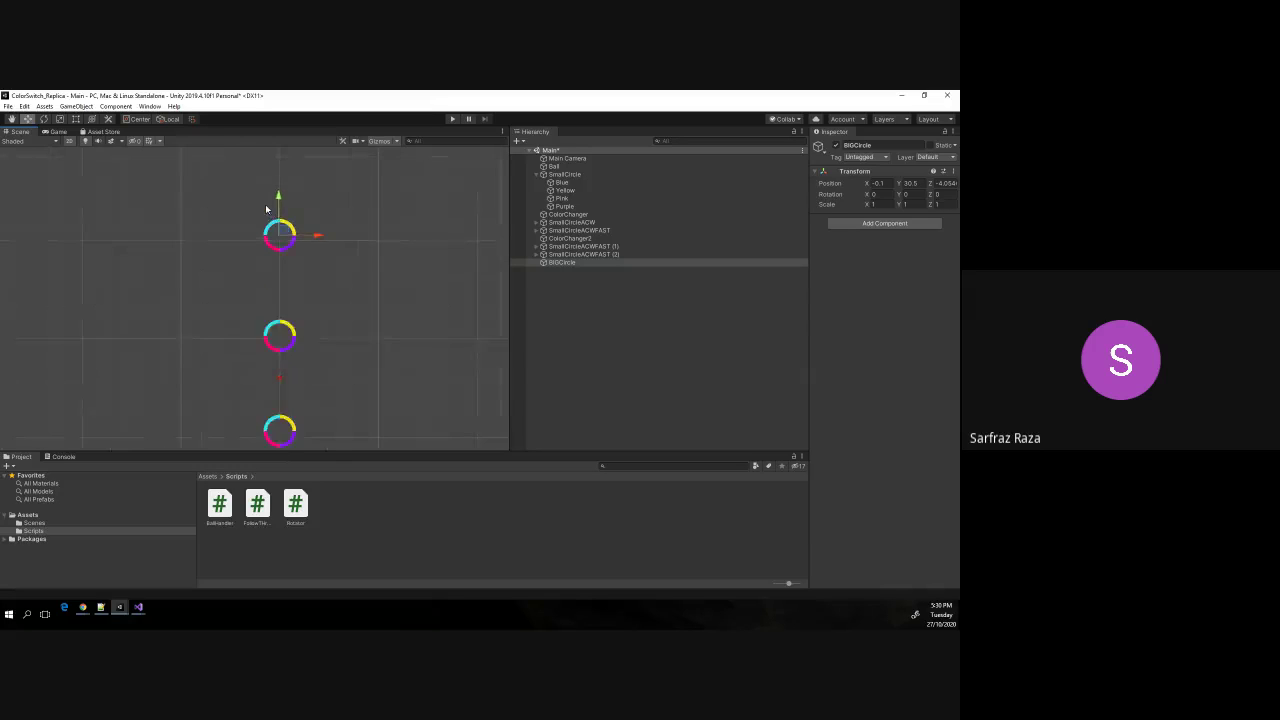
scroll(265, 204, "up", 3)
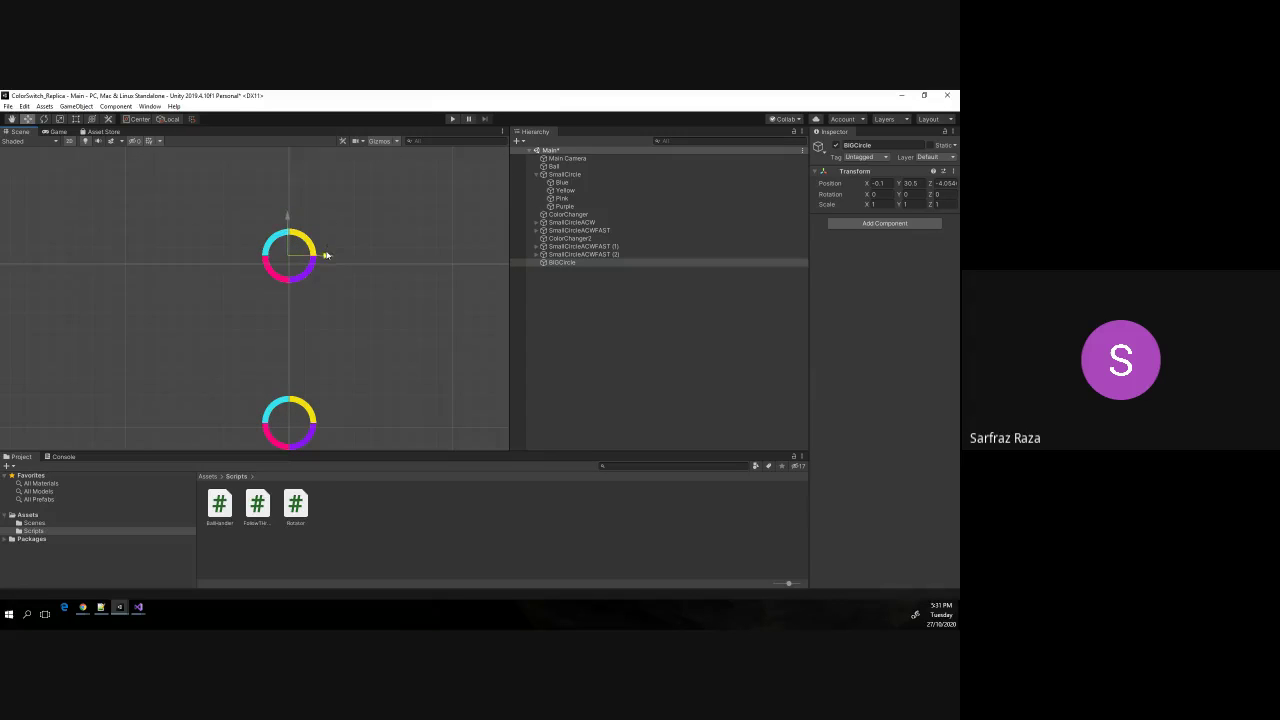
left_click_drag(327, 255, 331, 256)
Parent SmallCircleACWFAST (1) and (2) under BIGCircle.
left_click(628, 247)
left_click(624, 255, "shift")
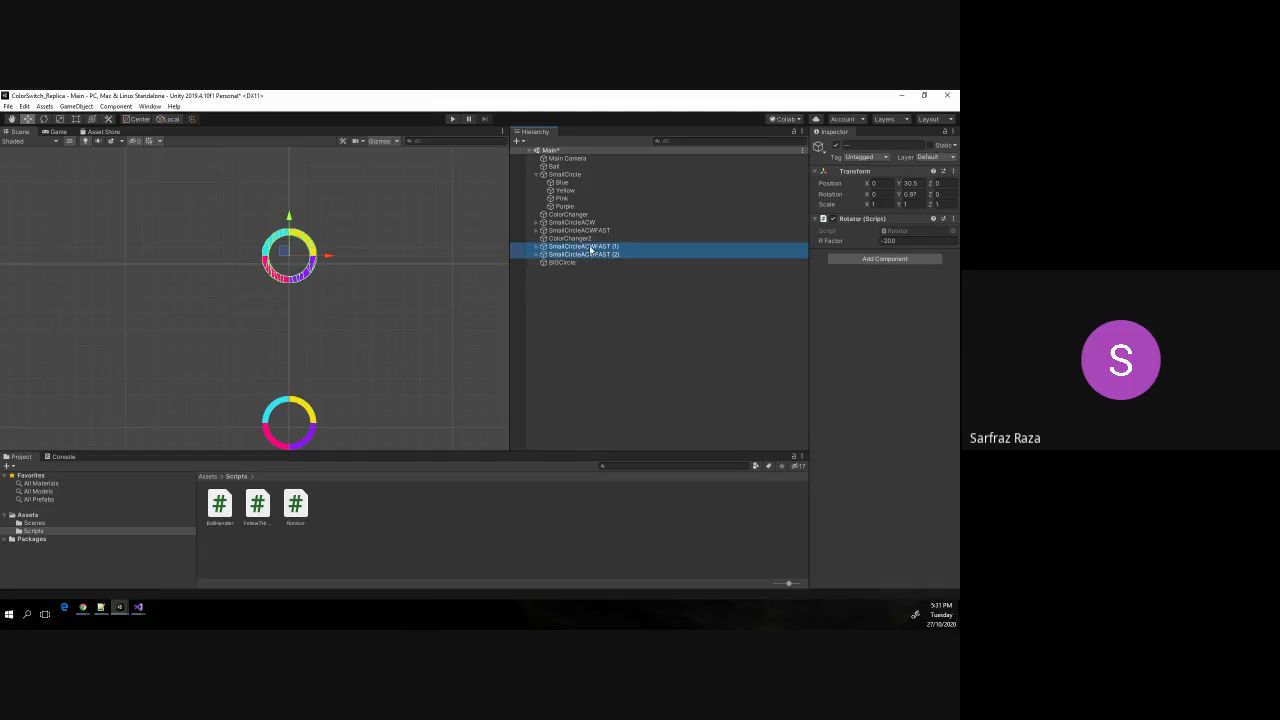
left_click_drag(603, 254, 588, 263)
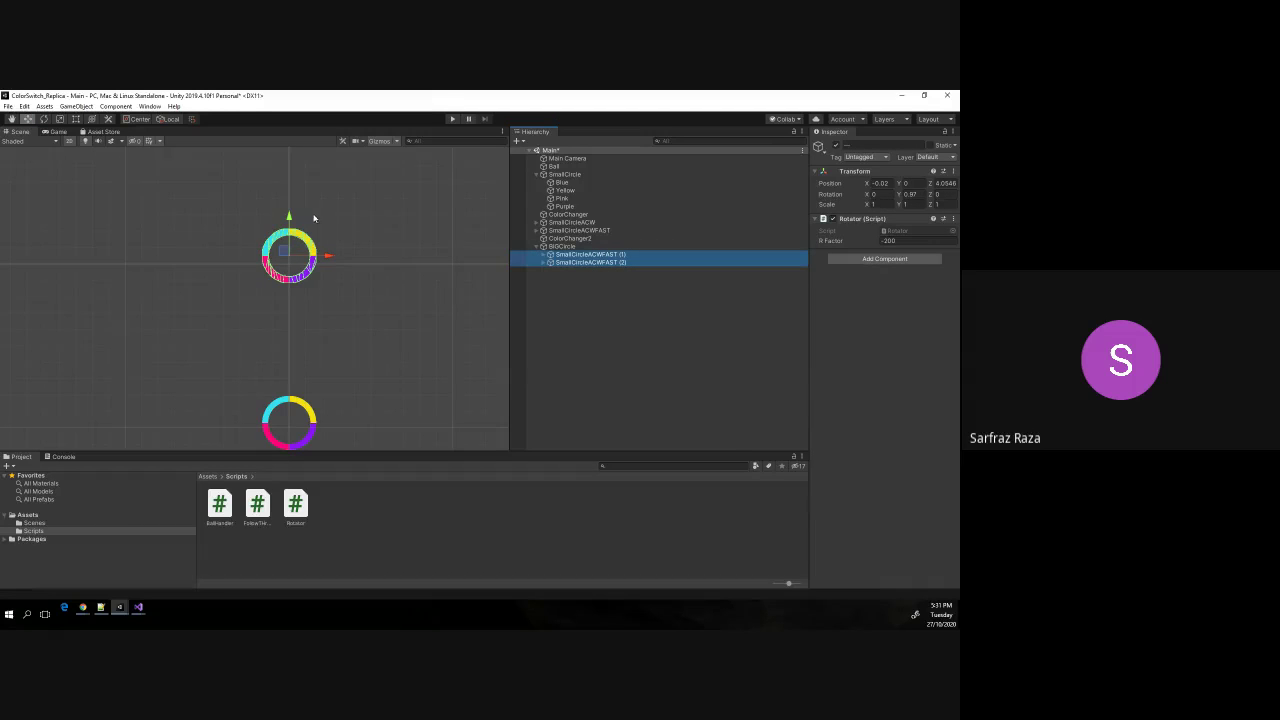
left_click(639, 264)
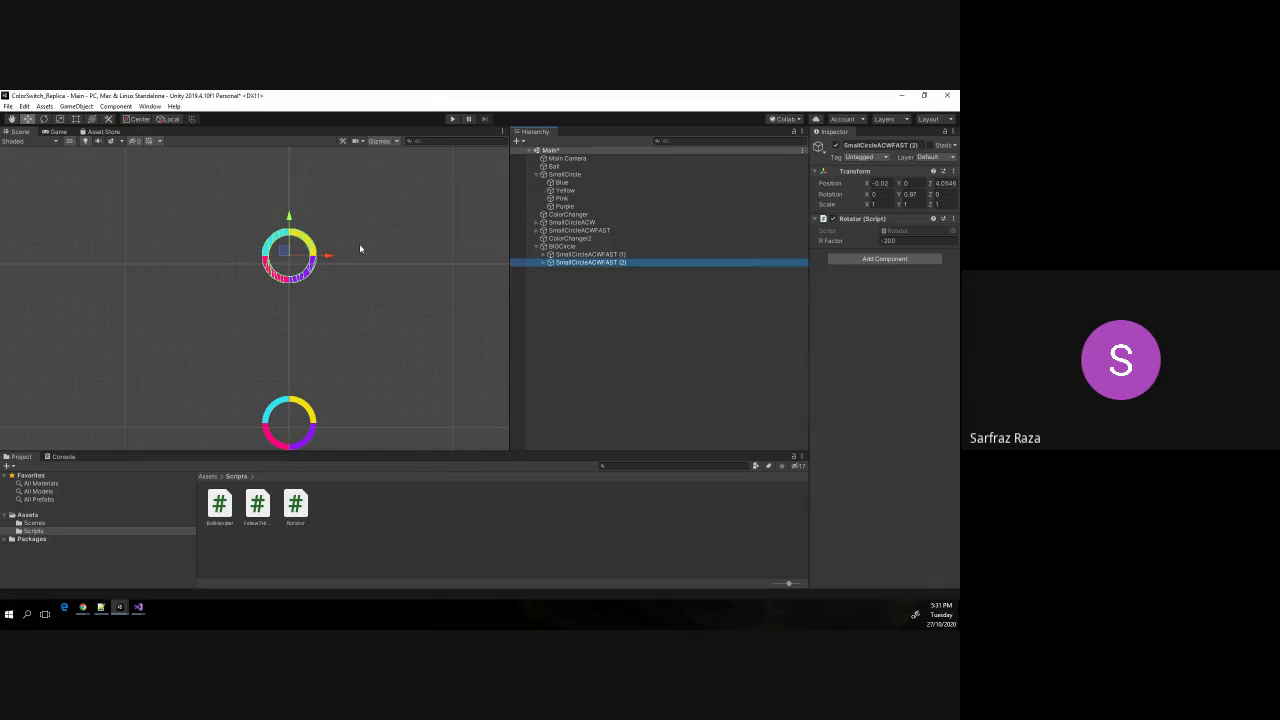
left_click(76, 120)
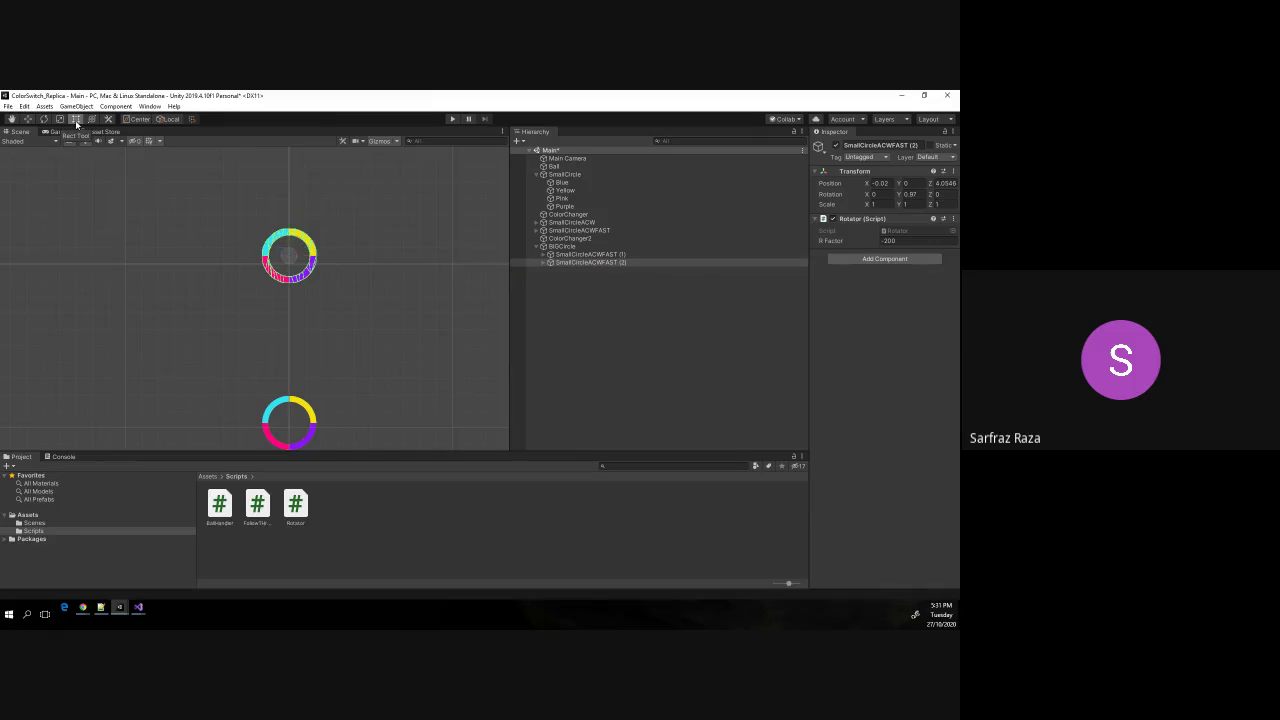
Scale SmallCircleACWFAST (2) to 1.4786 around its twin and retune both rings' R Factor speeds.
left_click(60, 119)
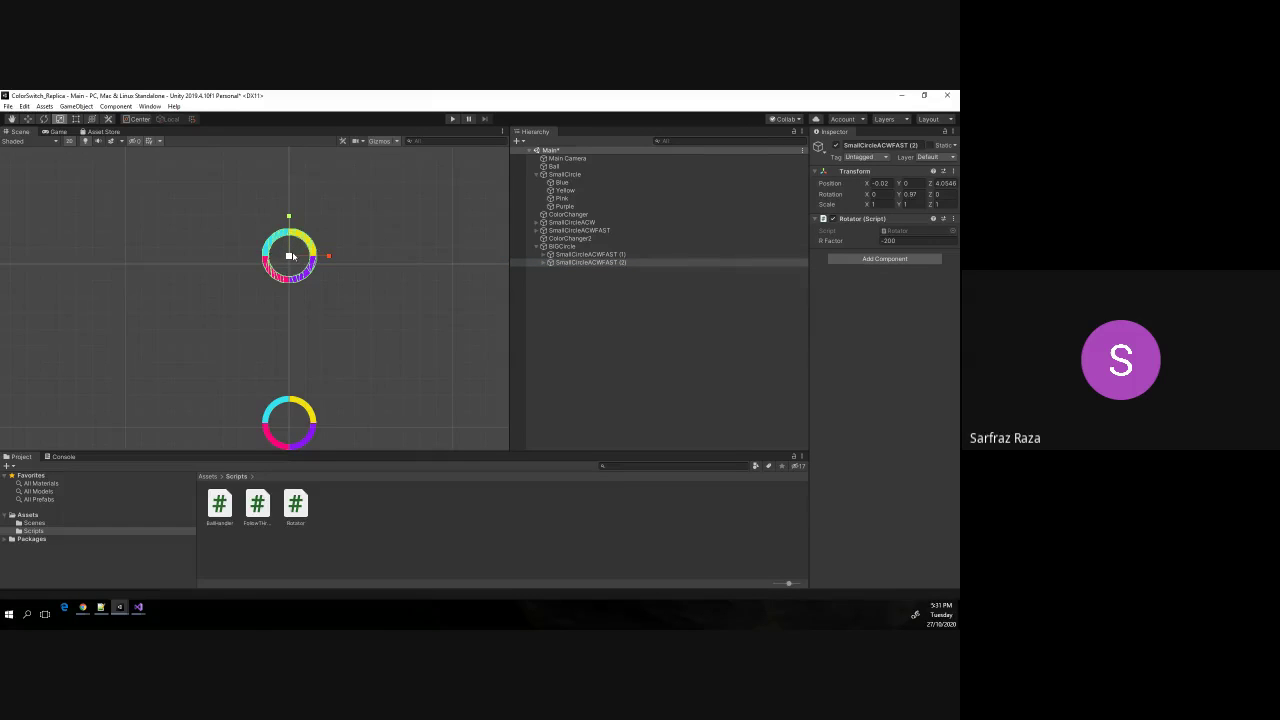
left_click_drag(289, 257, 316, 273)
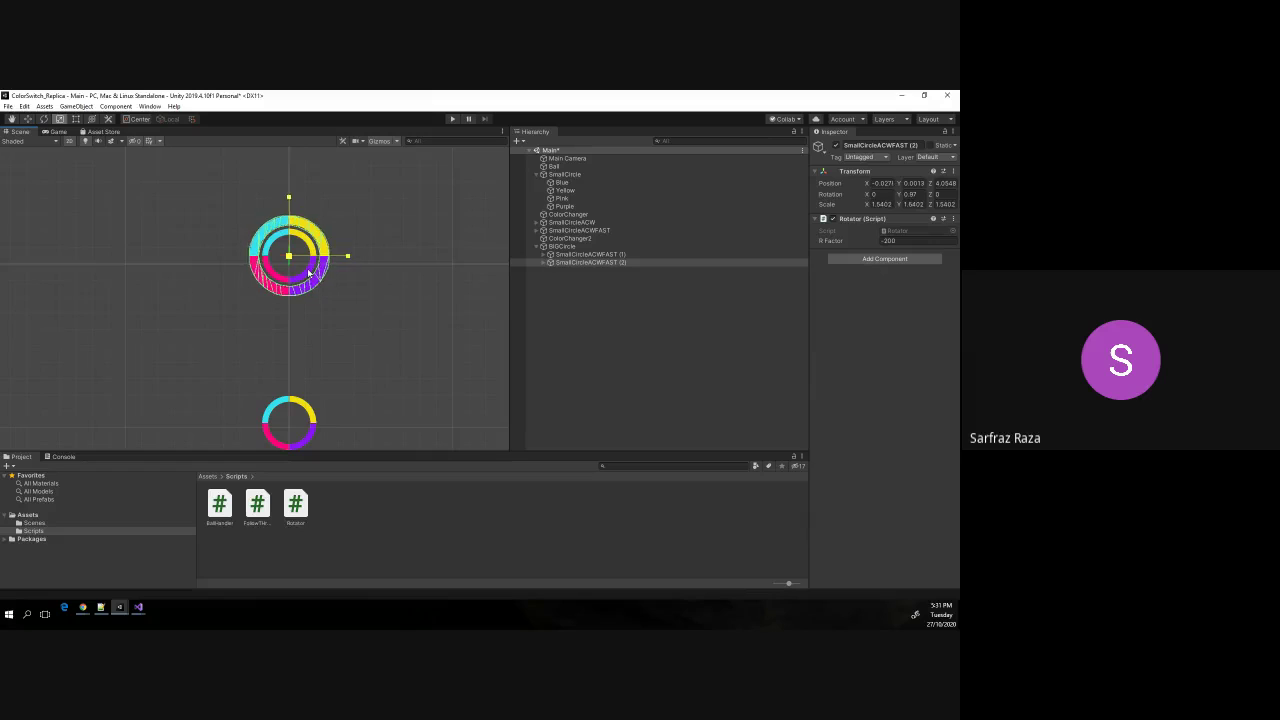
left_click(630, 255)
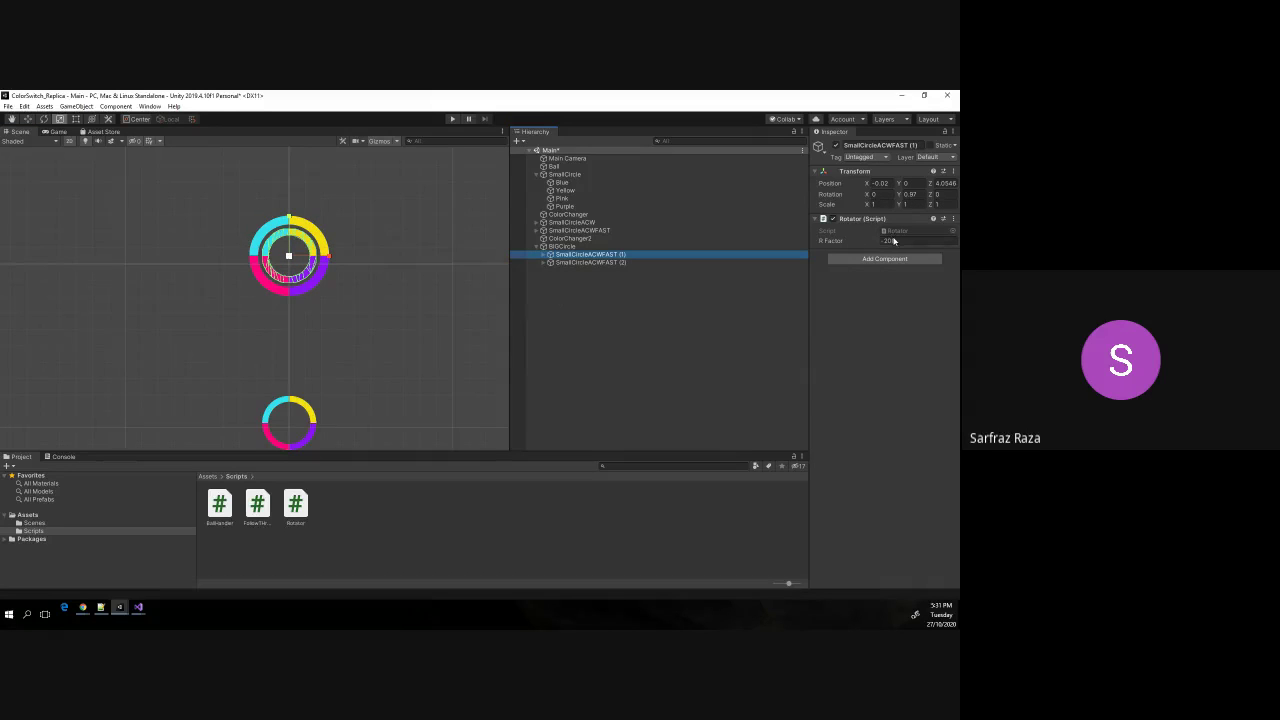
left_click(890, 241)
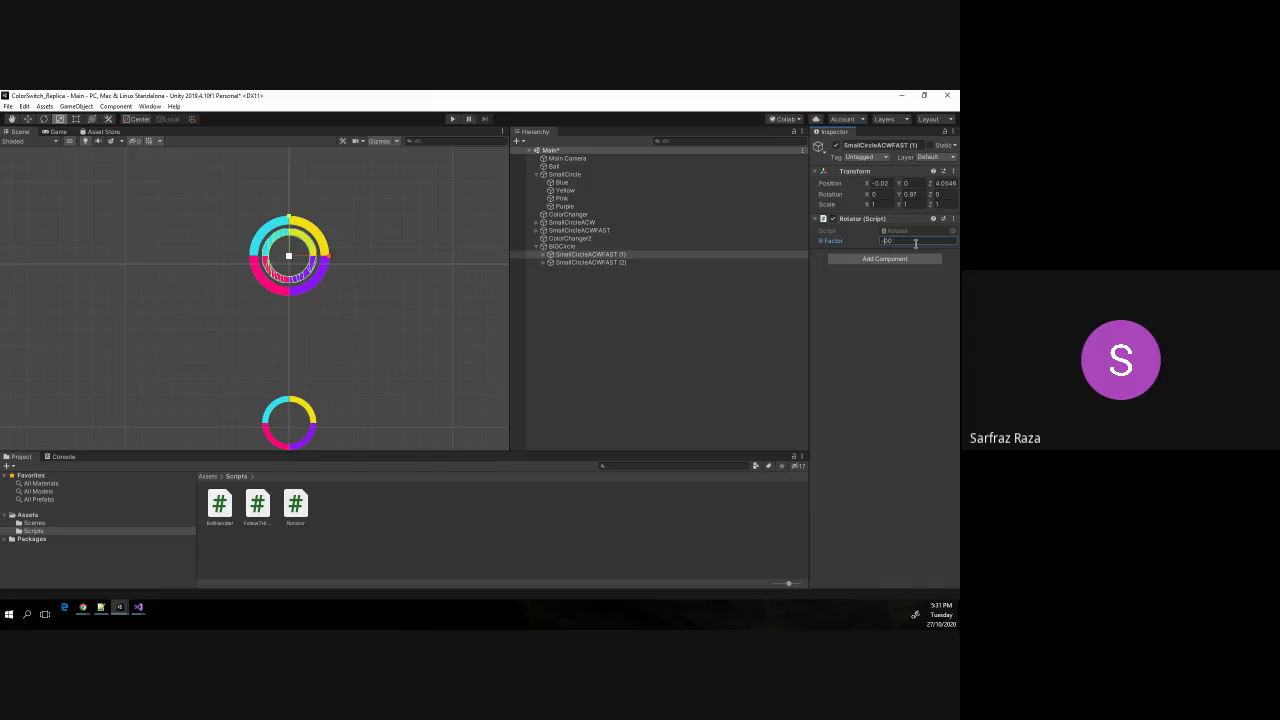
type("1")
left_click(660, 262)
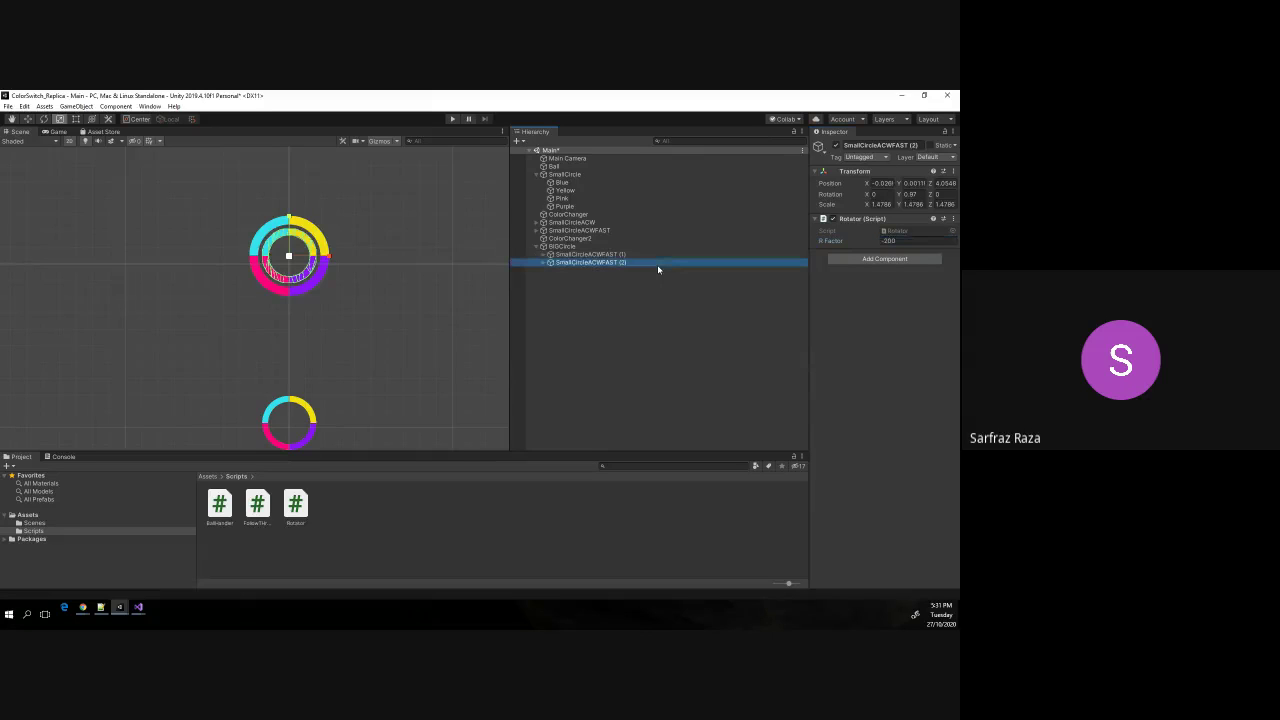
left_click(892, 241)
key("BackSpace")
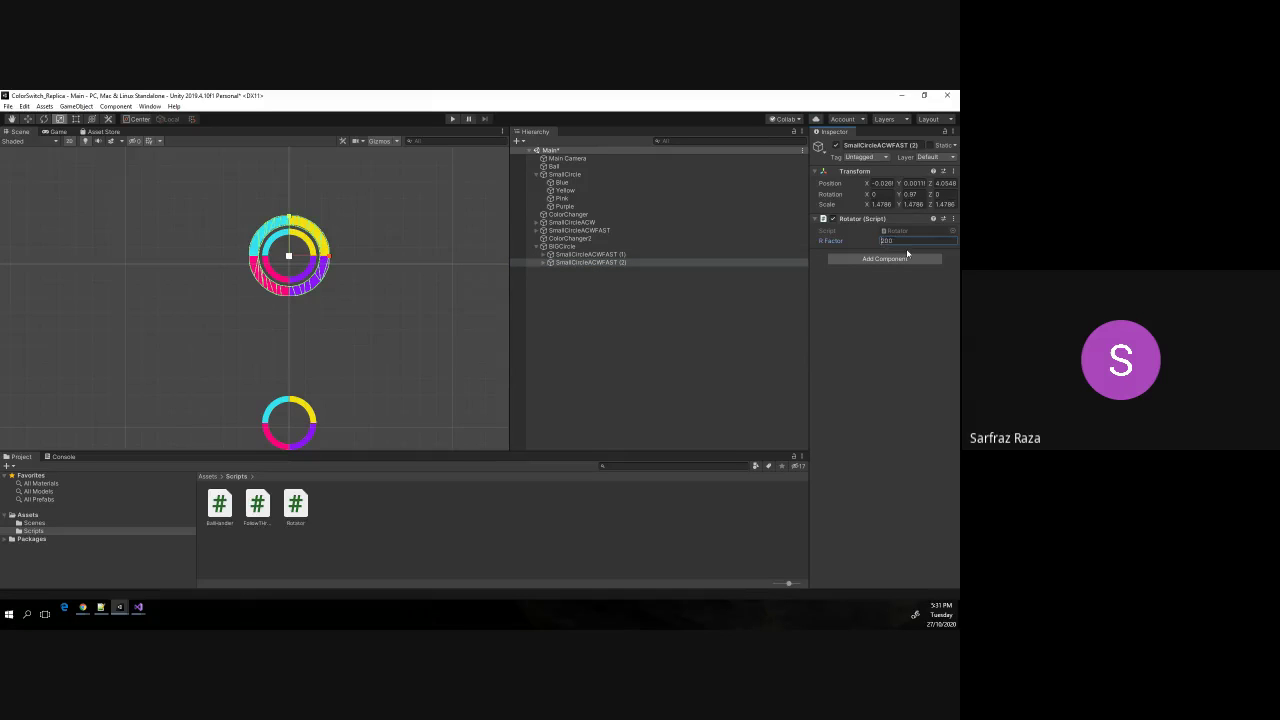
type("1")
type("50")
double_click(891, 242)
key("Return")
left_click(291, 332)
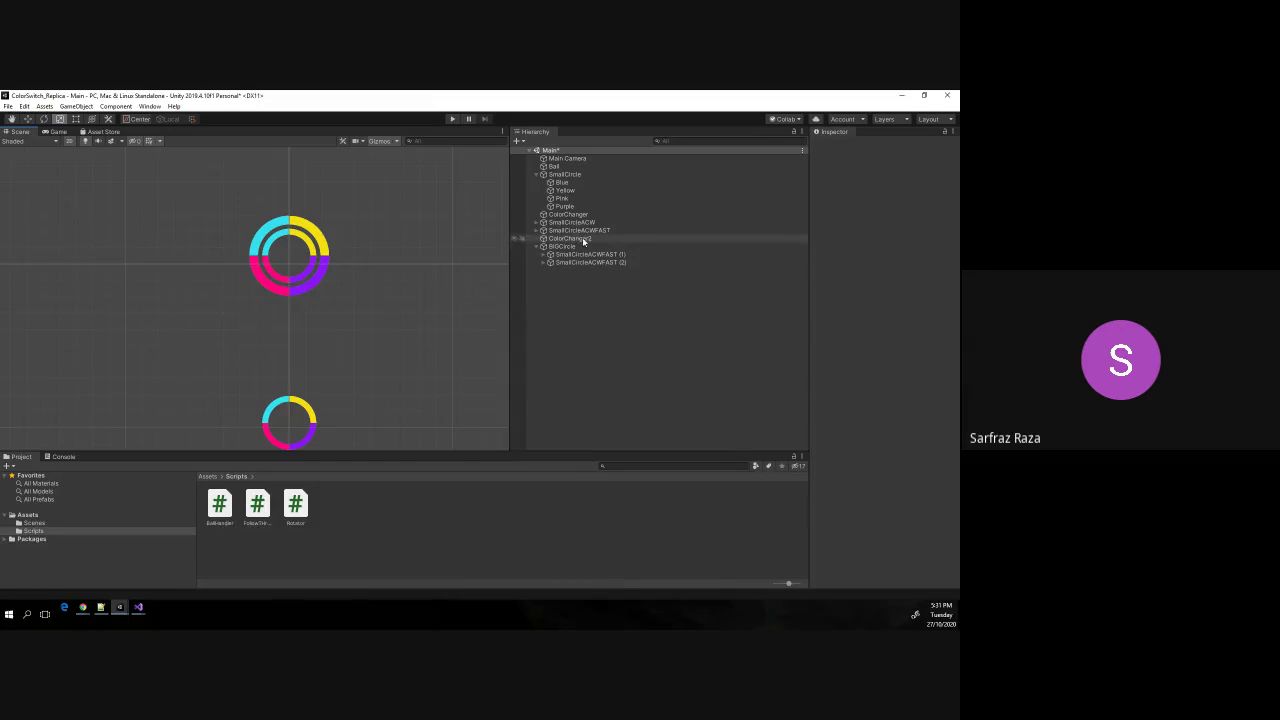
Duplicate ColorChanger2 and rename the copy ColorChanger3.
scroll(377, 311, "down", 3)
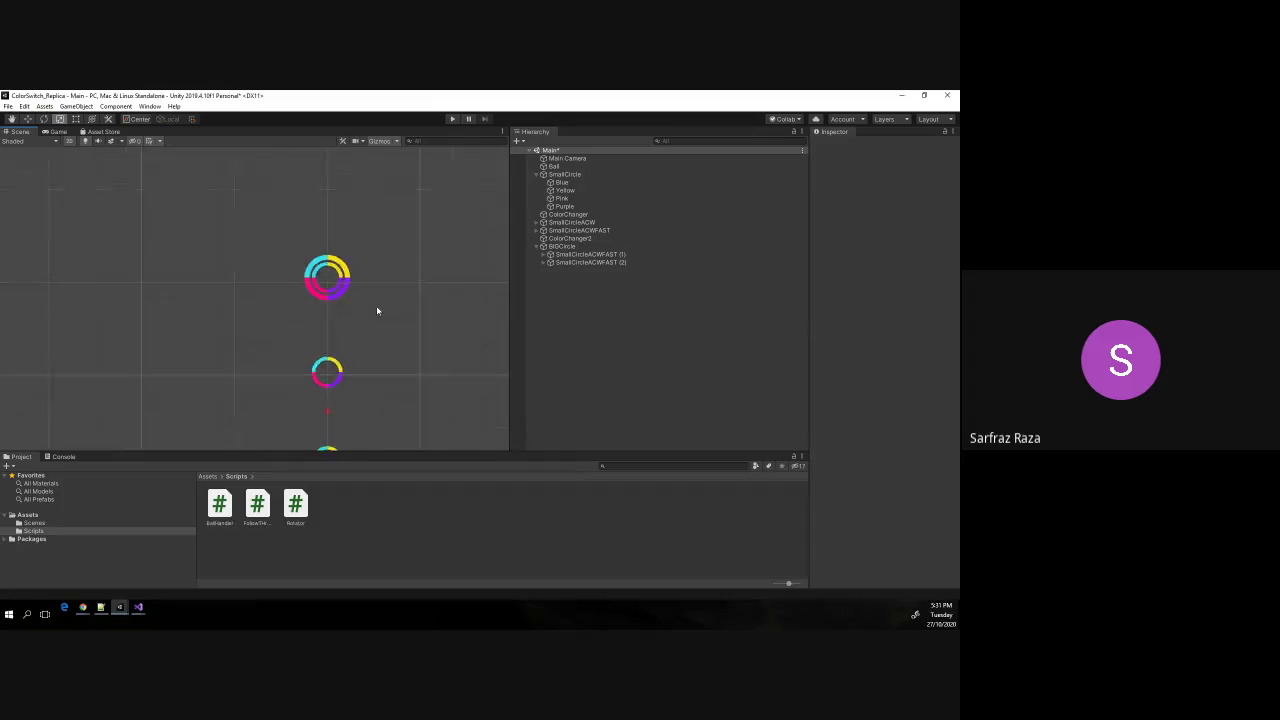
scroll(377, 311, "down", 1)
left_click(337, 390)
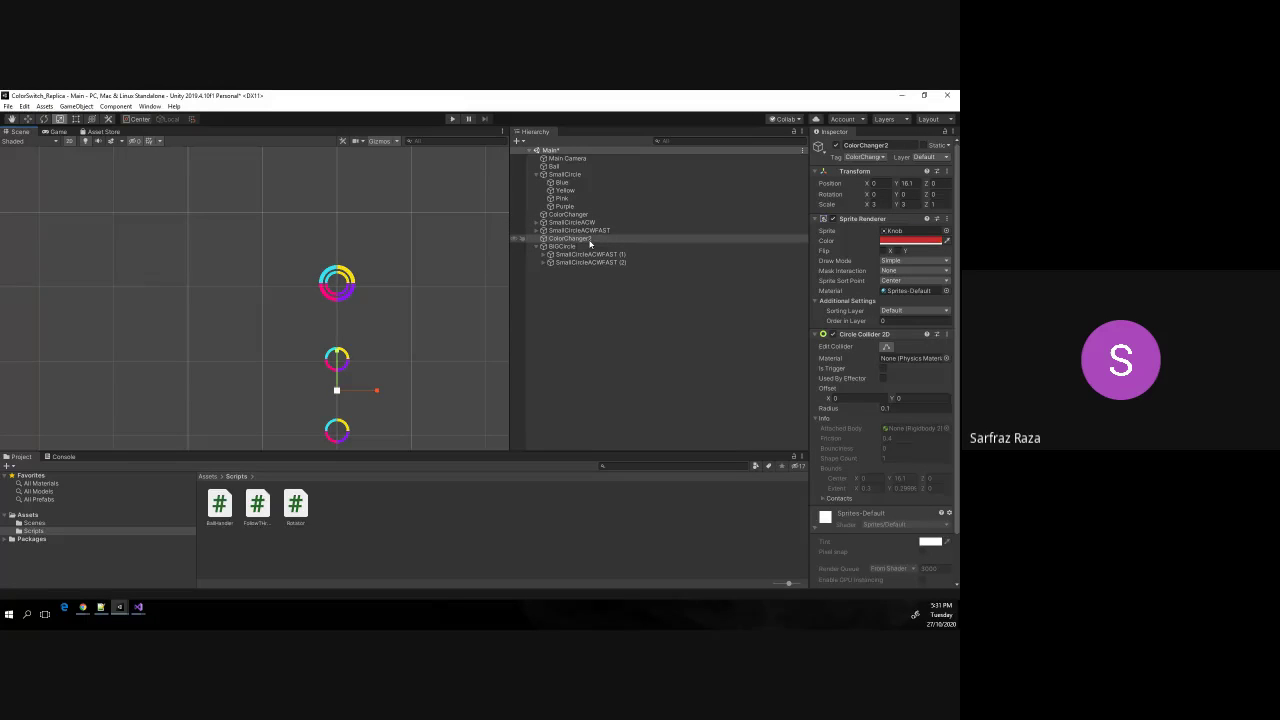
key("ctrl+d")
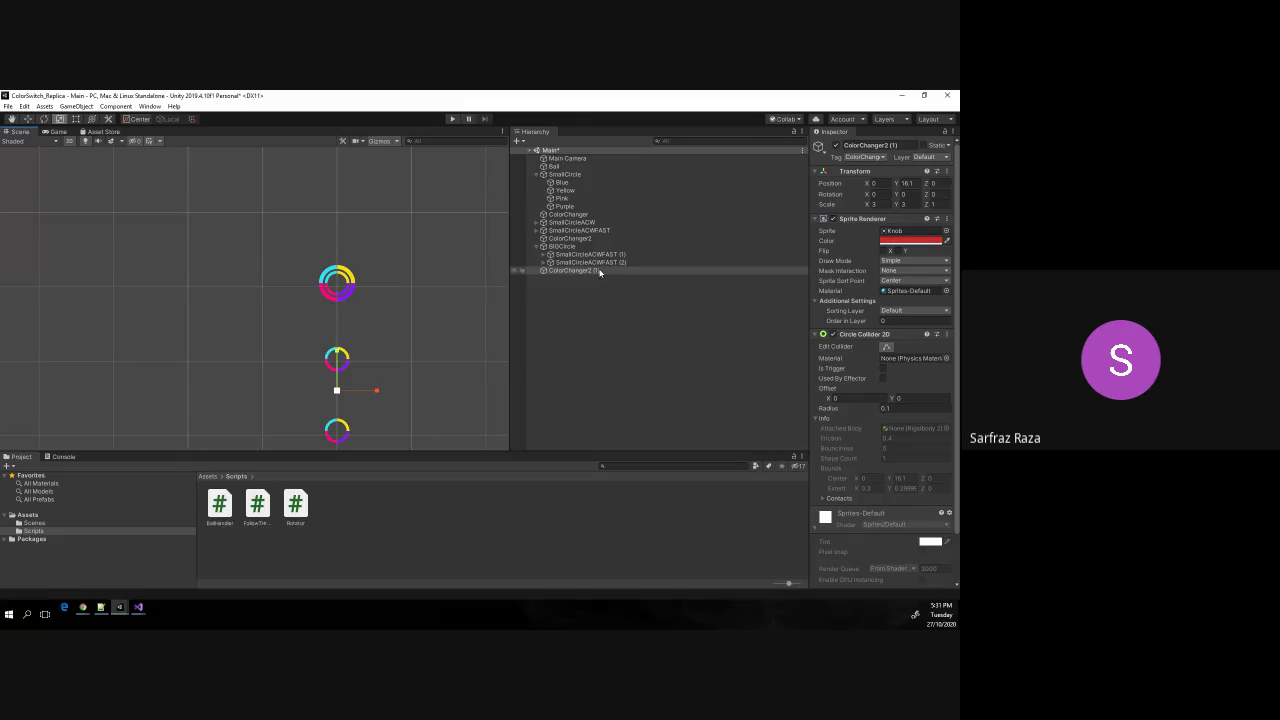
left_click(601, 272)
left_click(611, 272)
left_click(612, 272)
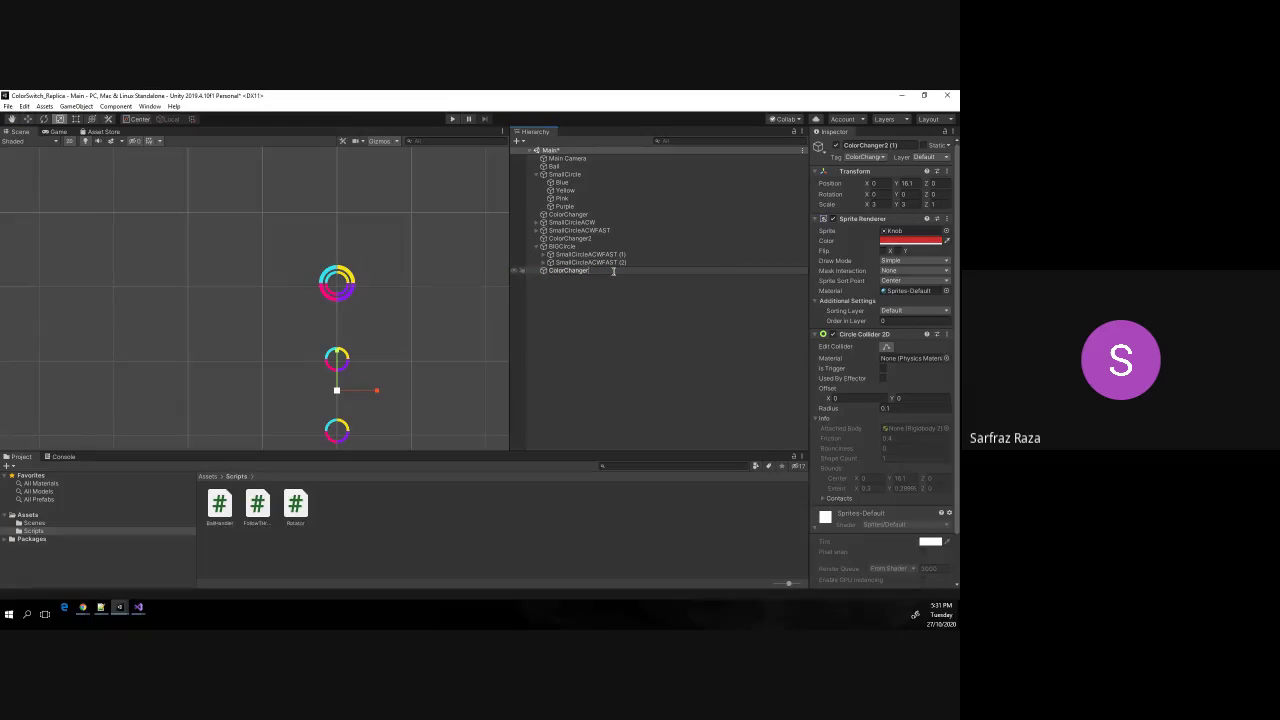
type("3")
key("Return")
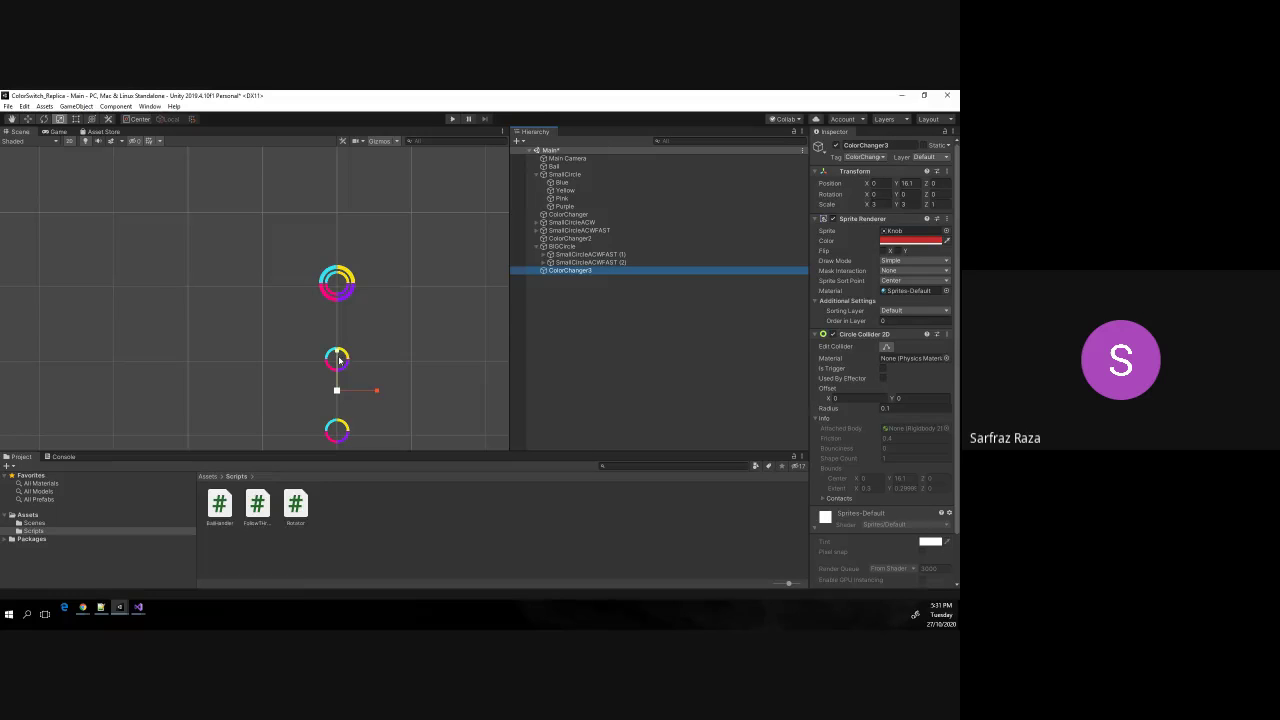
Move ColorChanger3 up to Y 25.13 and save the scene.
left_click(338, 354)
left_click(28, 119)
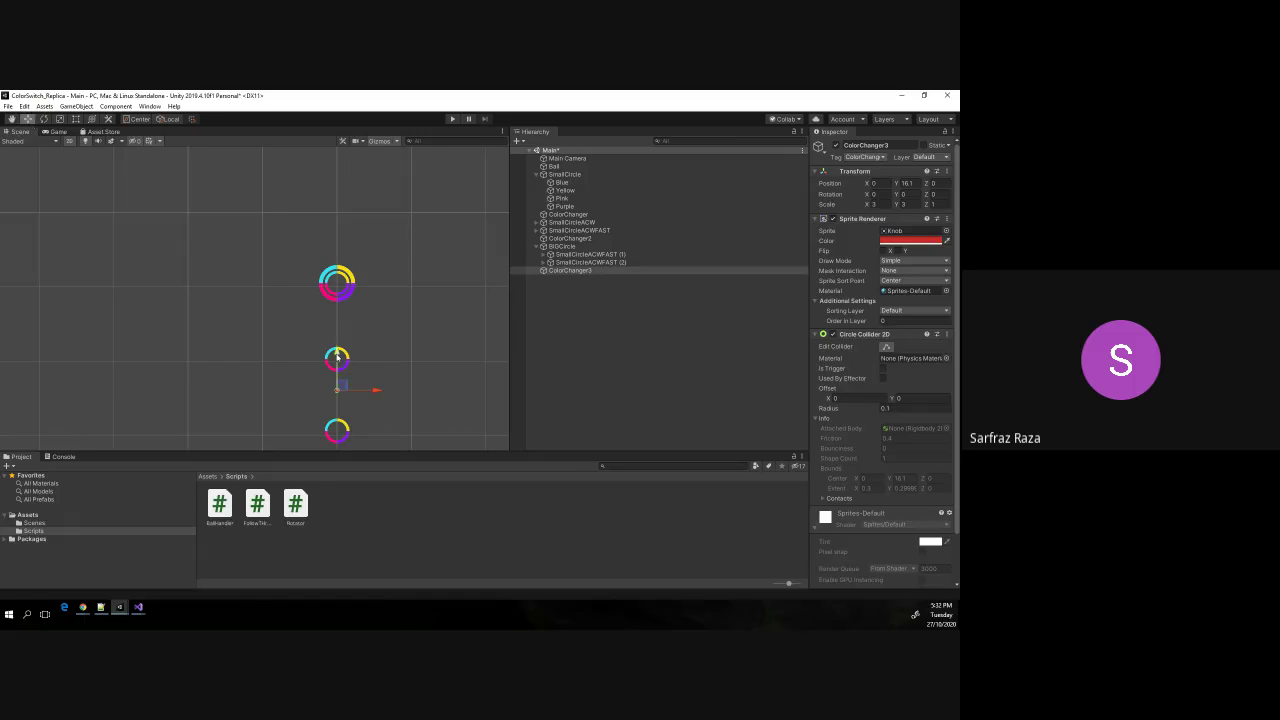
left_click_drag(337, 356, 337, 289)
key("ctrl+s")
left_click(453, 119)
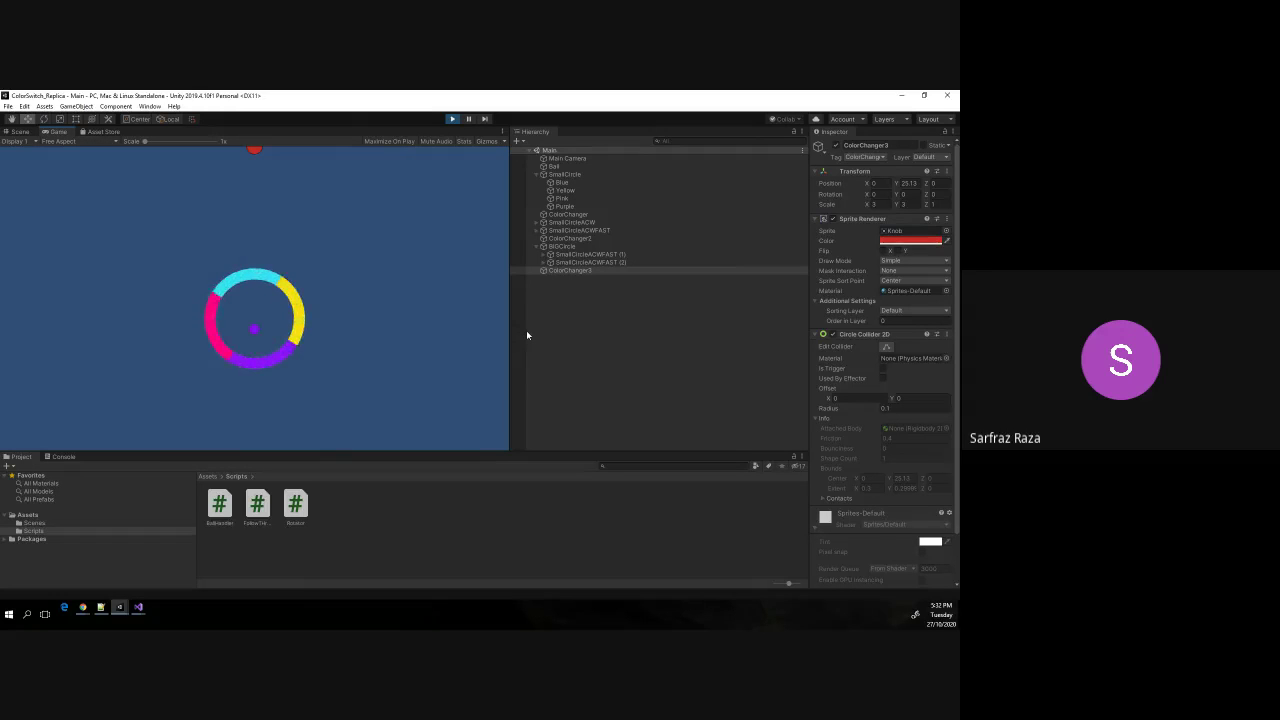
key("space")
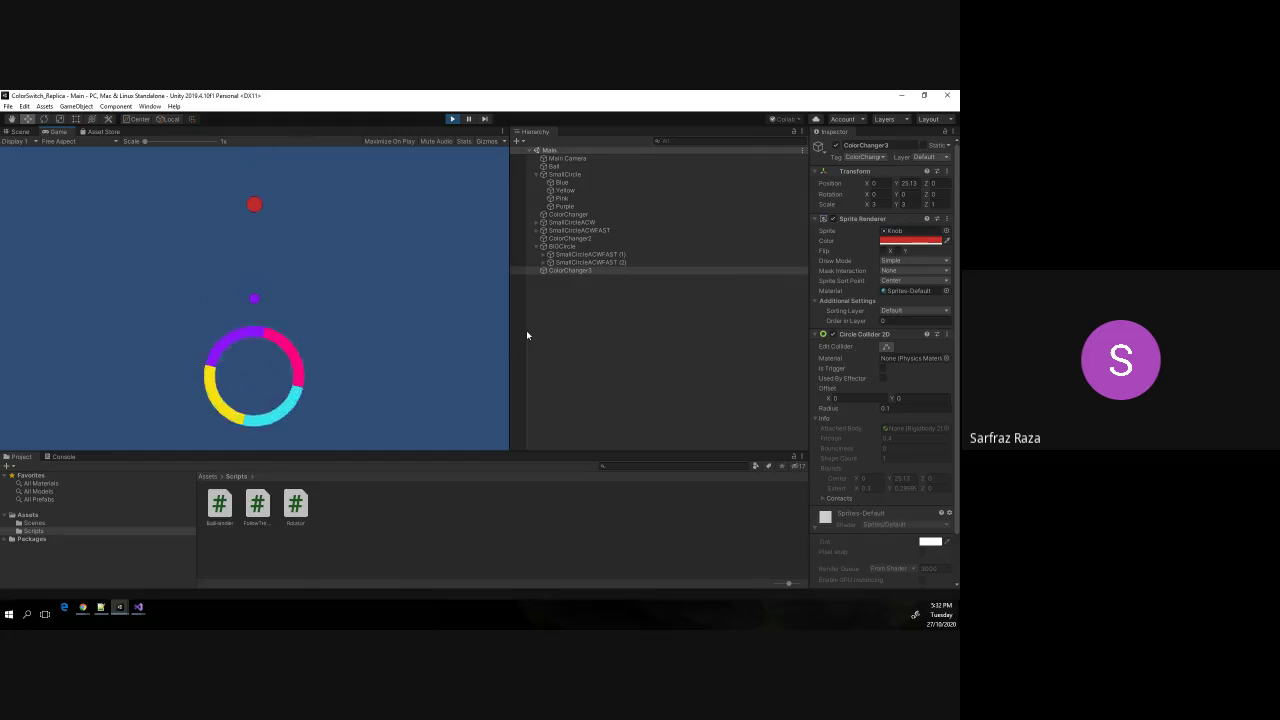
key("space")
key("space")
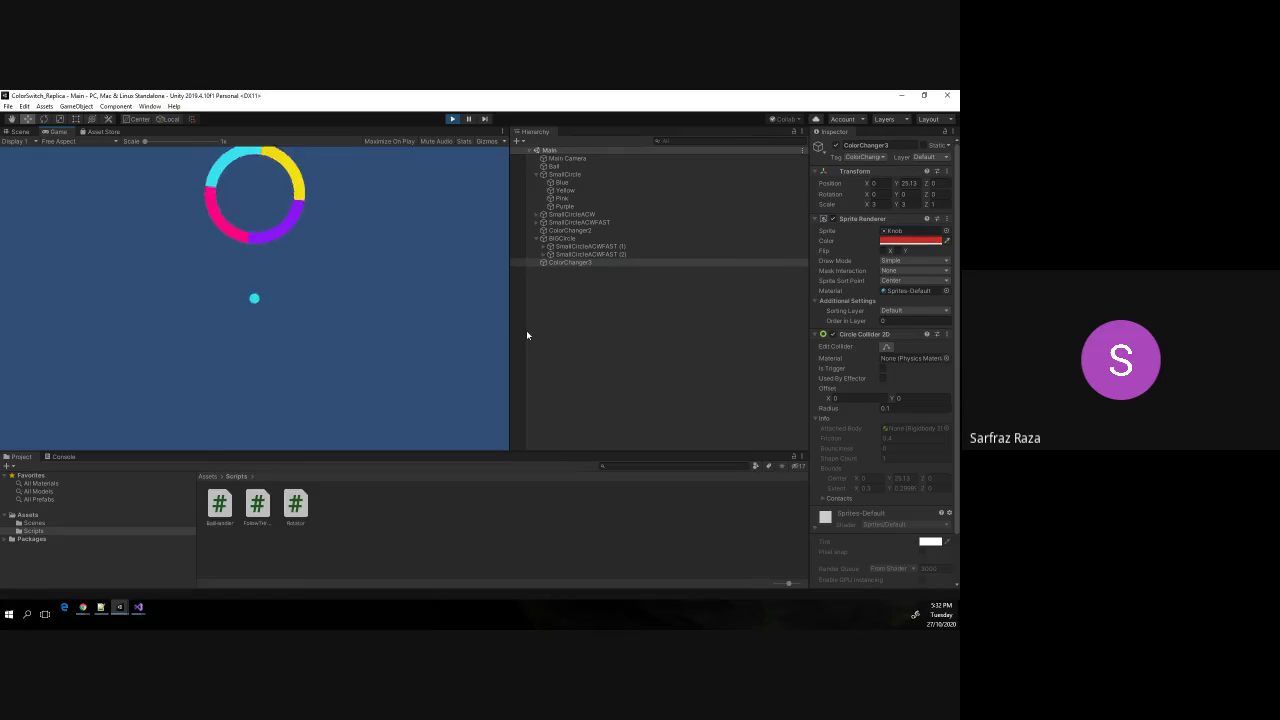
key("space")
key("space")
key("space")
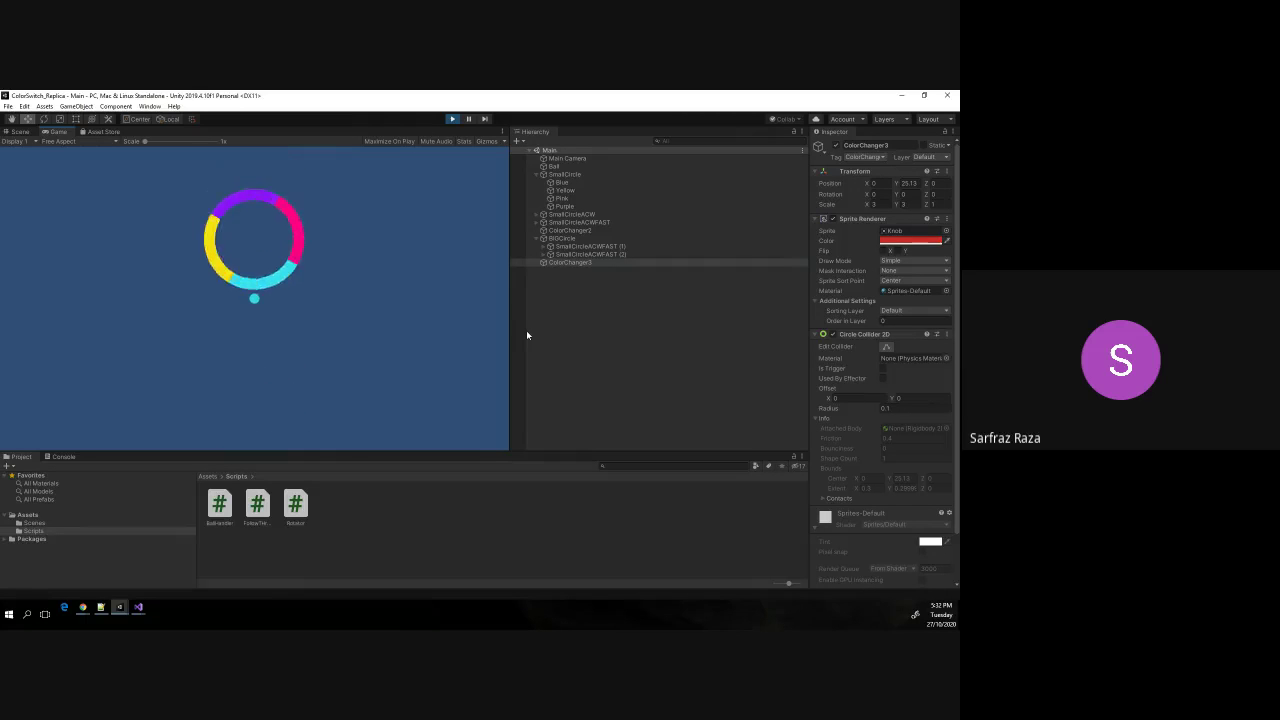
key("space")
key("space")
key("space")
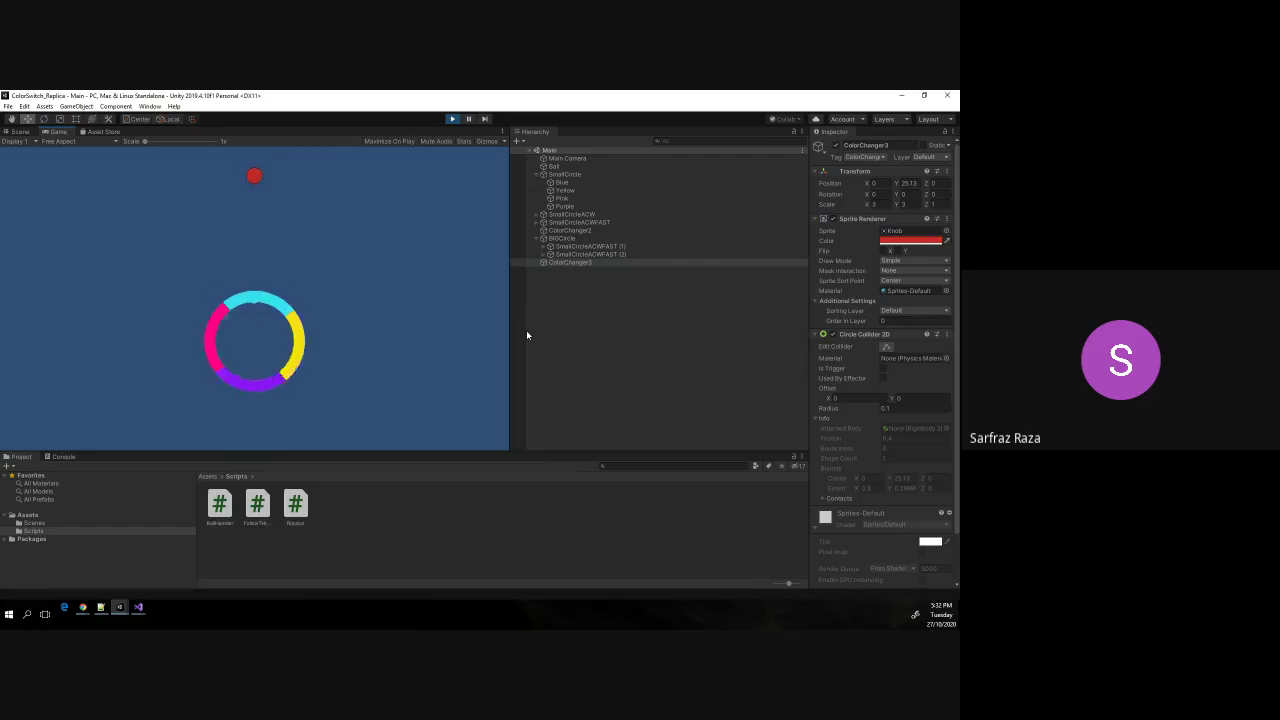
key("space")
key("space")
key("space")
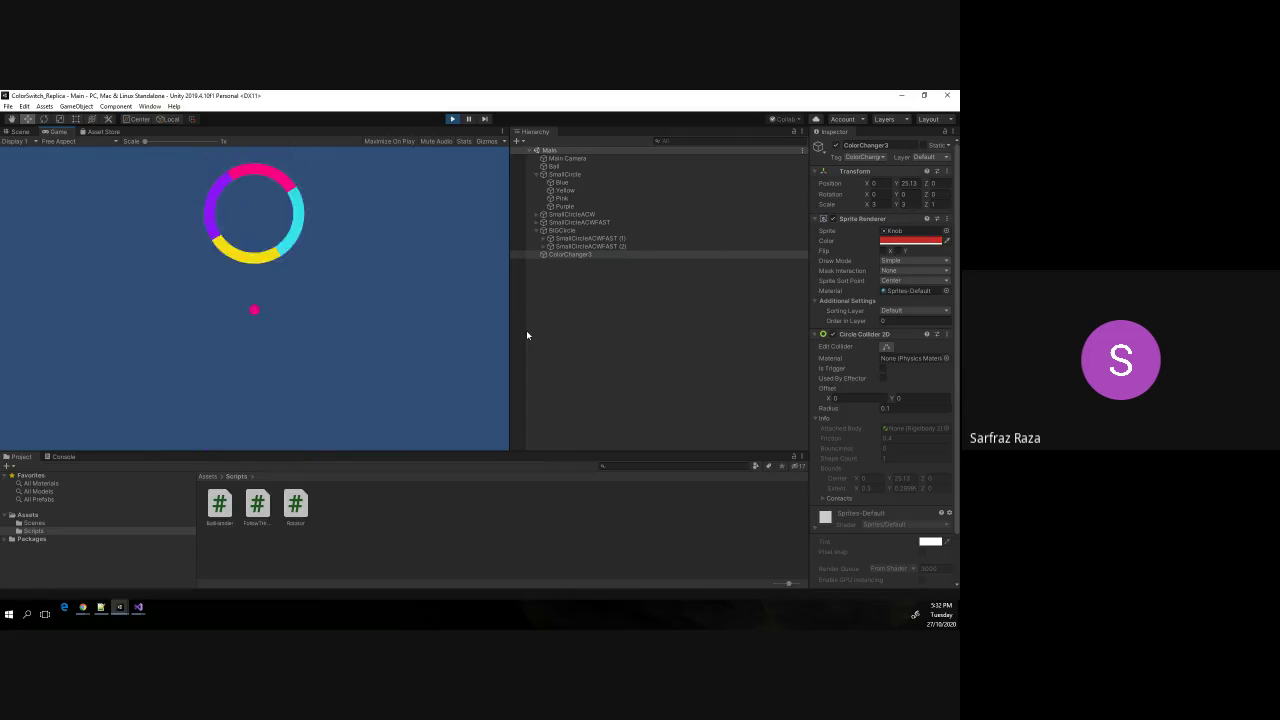
key("space")
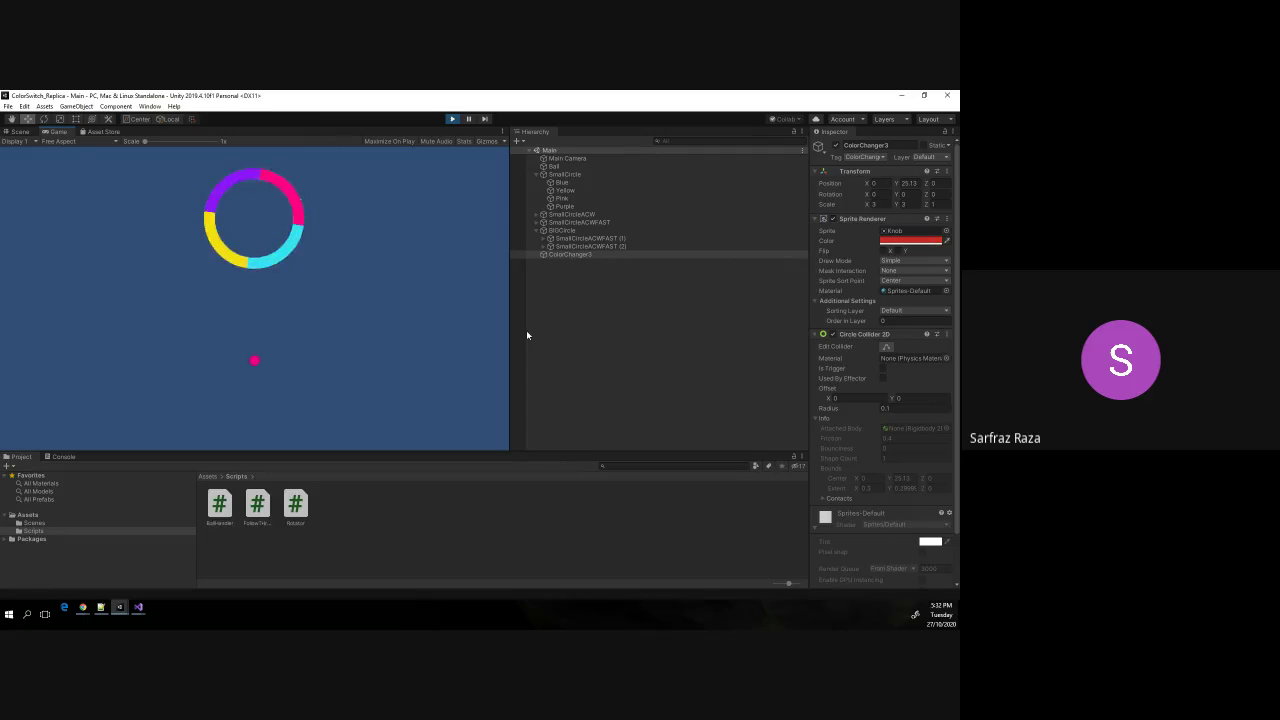
key("space")
key("space")
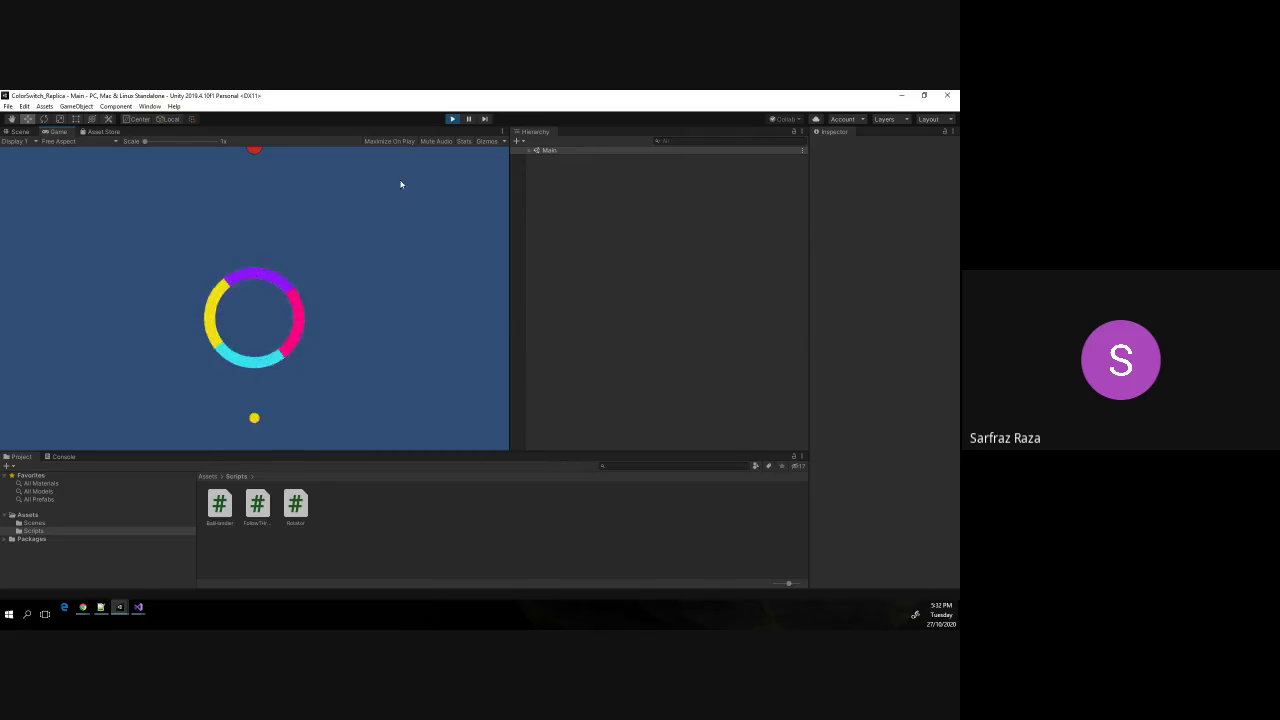
Stop Play mode, zoom out over the rings, and switch to the Google Meet window.
left_click(452, 119)
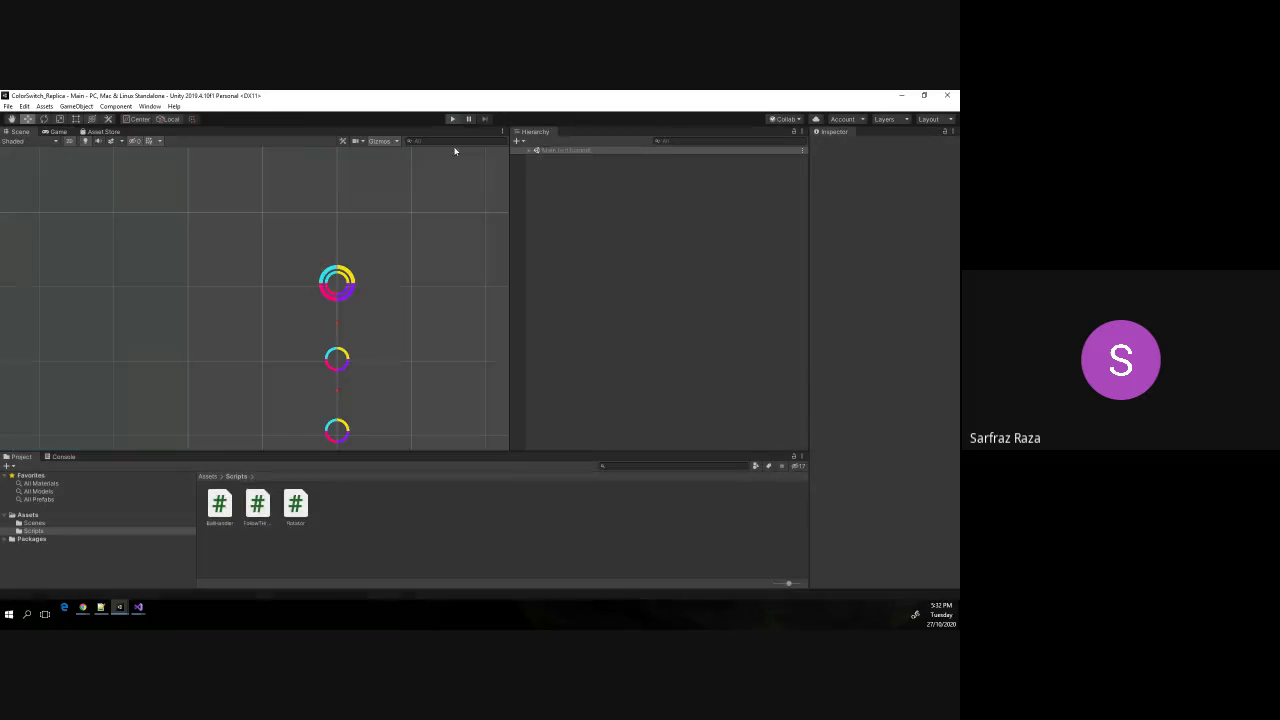
scroll(385, 255, "down", 3)
scroll(386, 270, "down", 2)
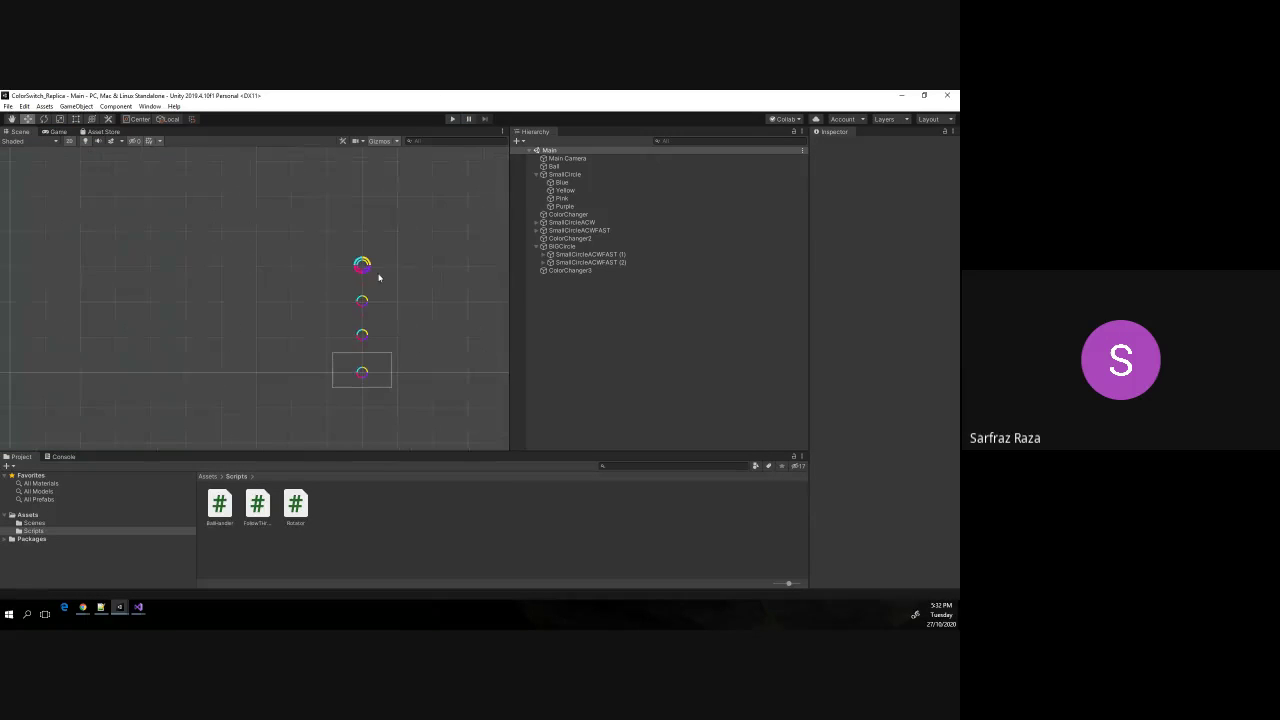
left_click_drag(284, 223, 419, 409)
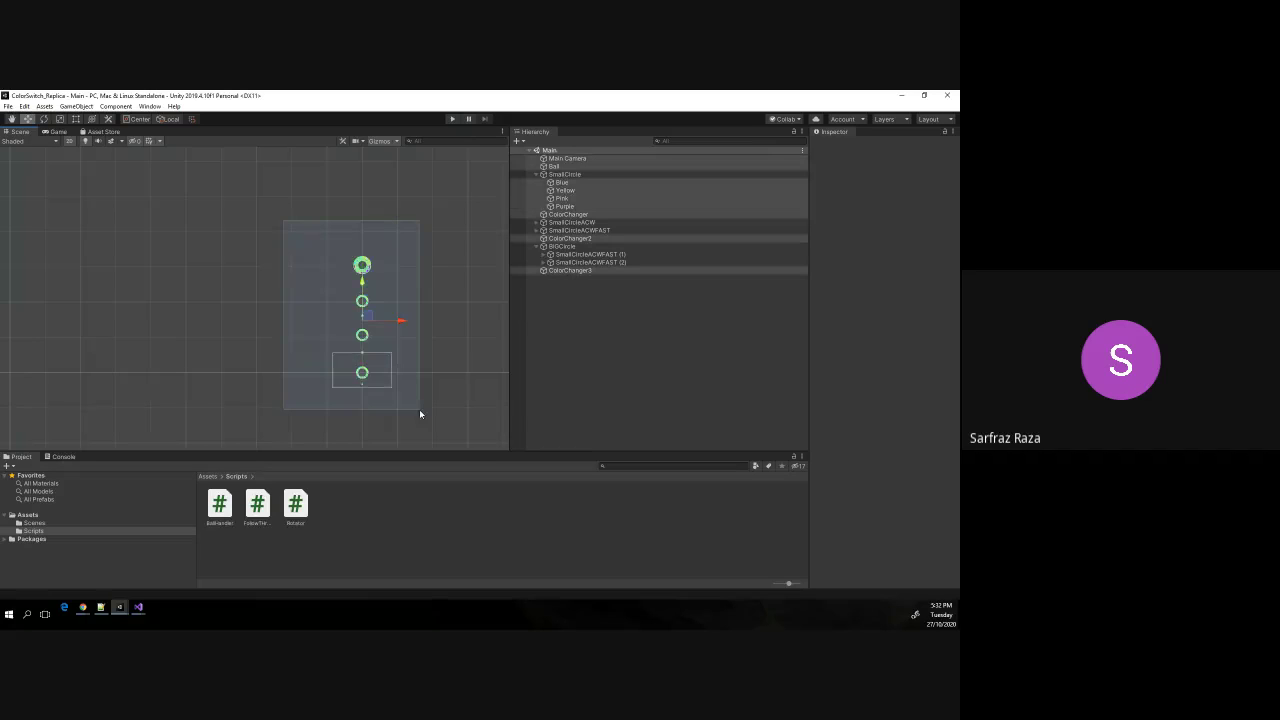
left_click(415, 258)
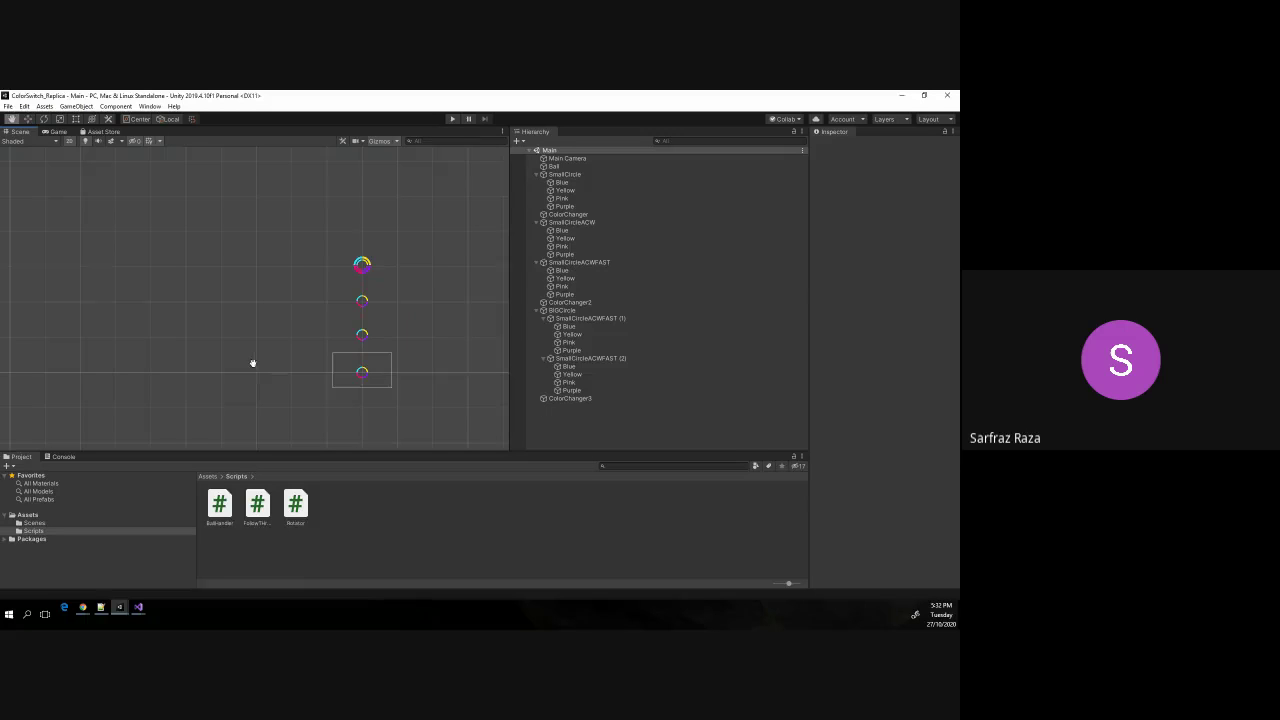
key("alt+Tab")
key("alt+Tab")
key("alt+Tab")
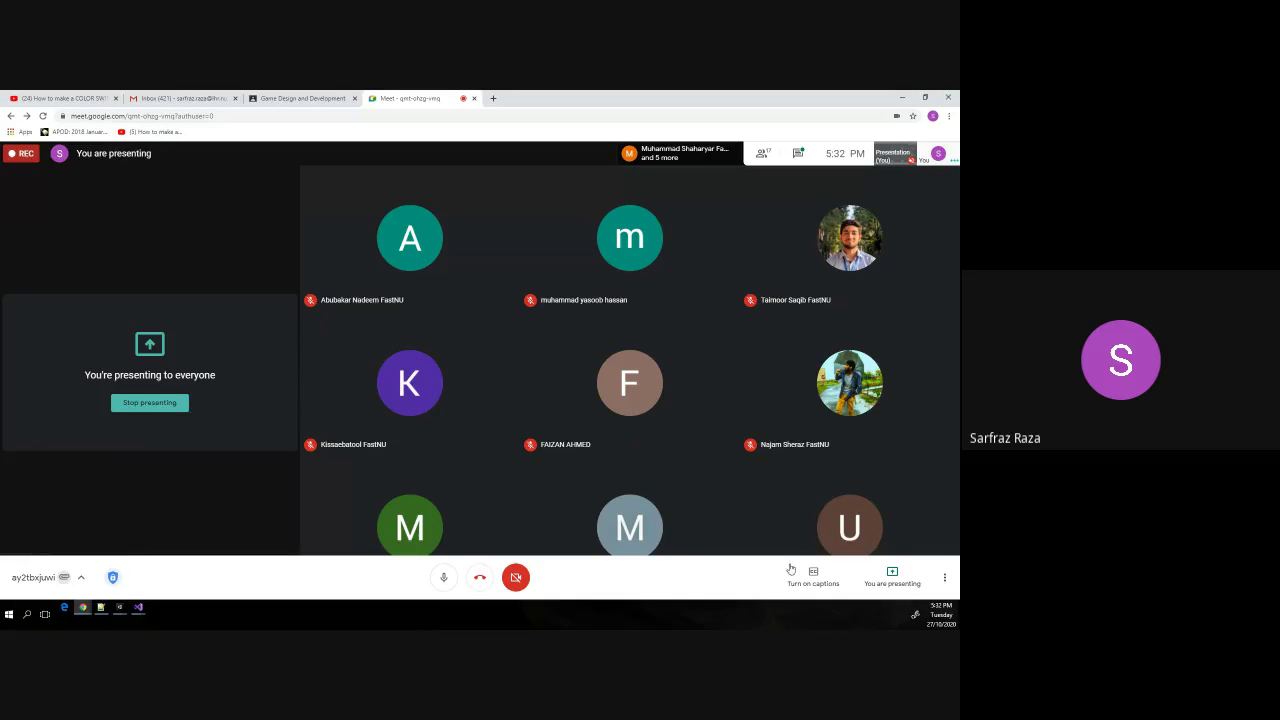
Bring up the Google Meet More options menu with the recording and layout choices.
left_click(942, 580)
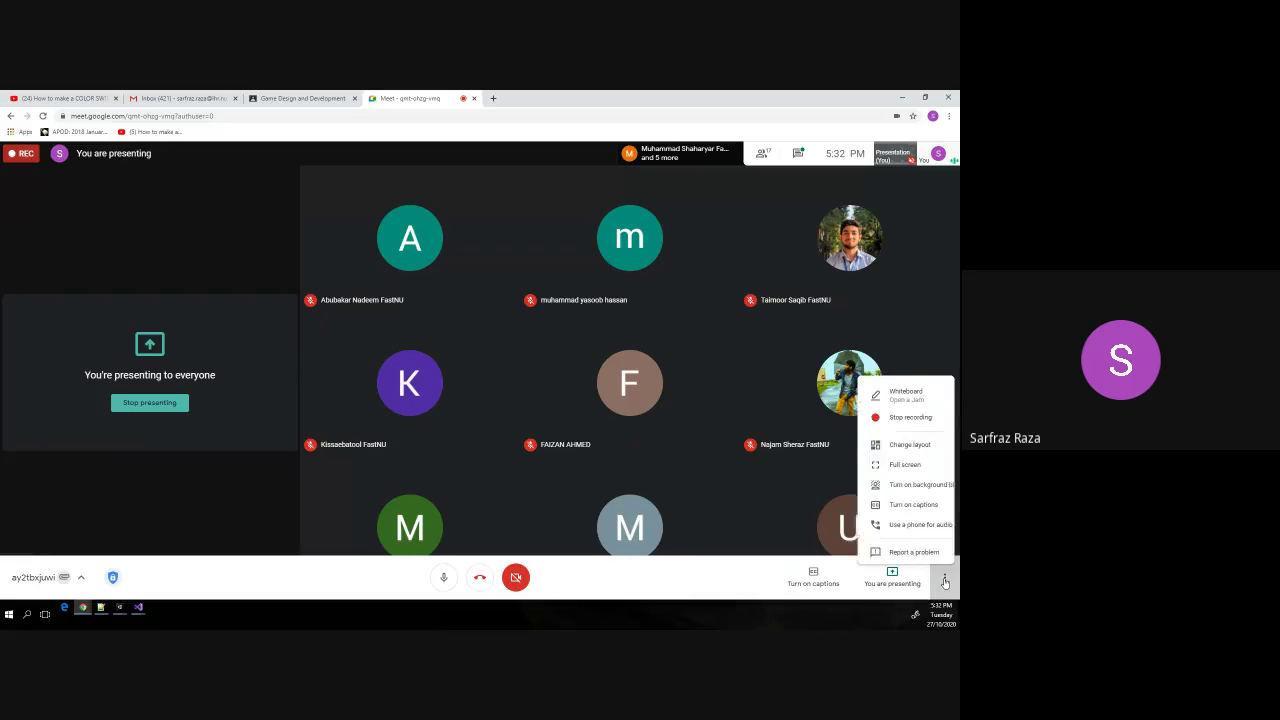